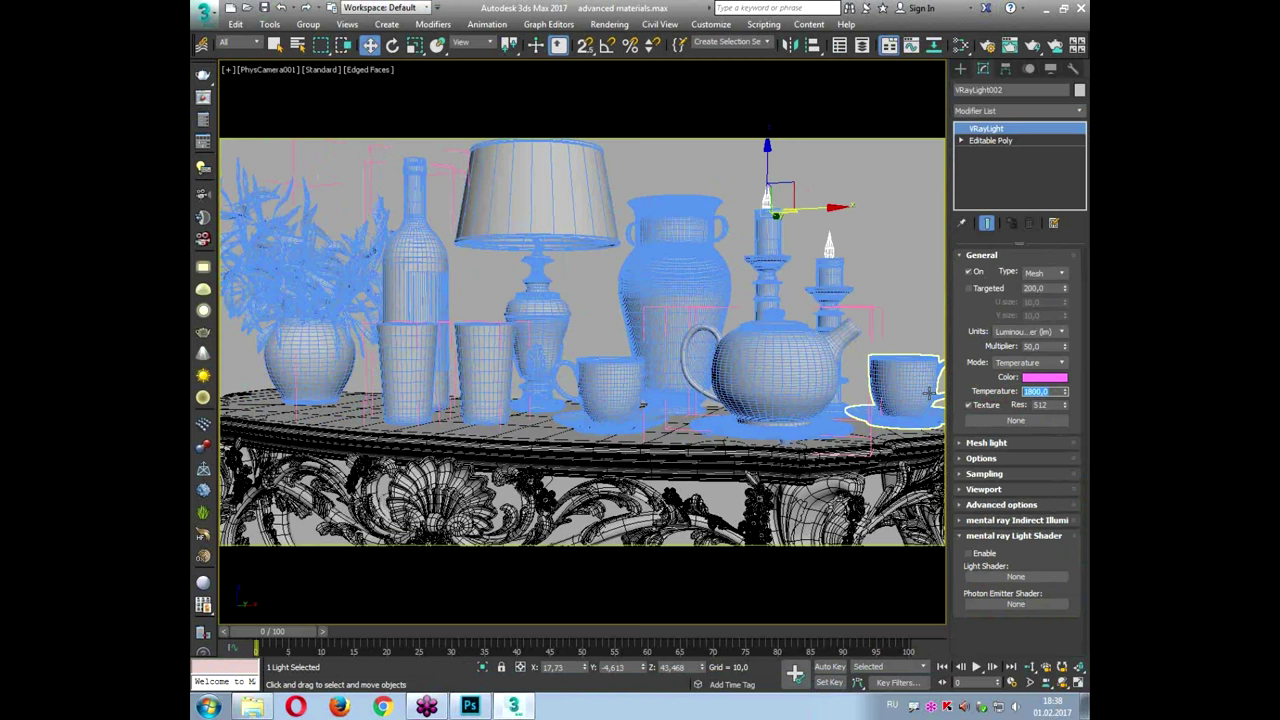
Step: Set the candle-flame mesh light's colour temperature to 1900 and run a quick test render of the flames
key("Return")
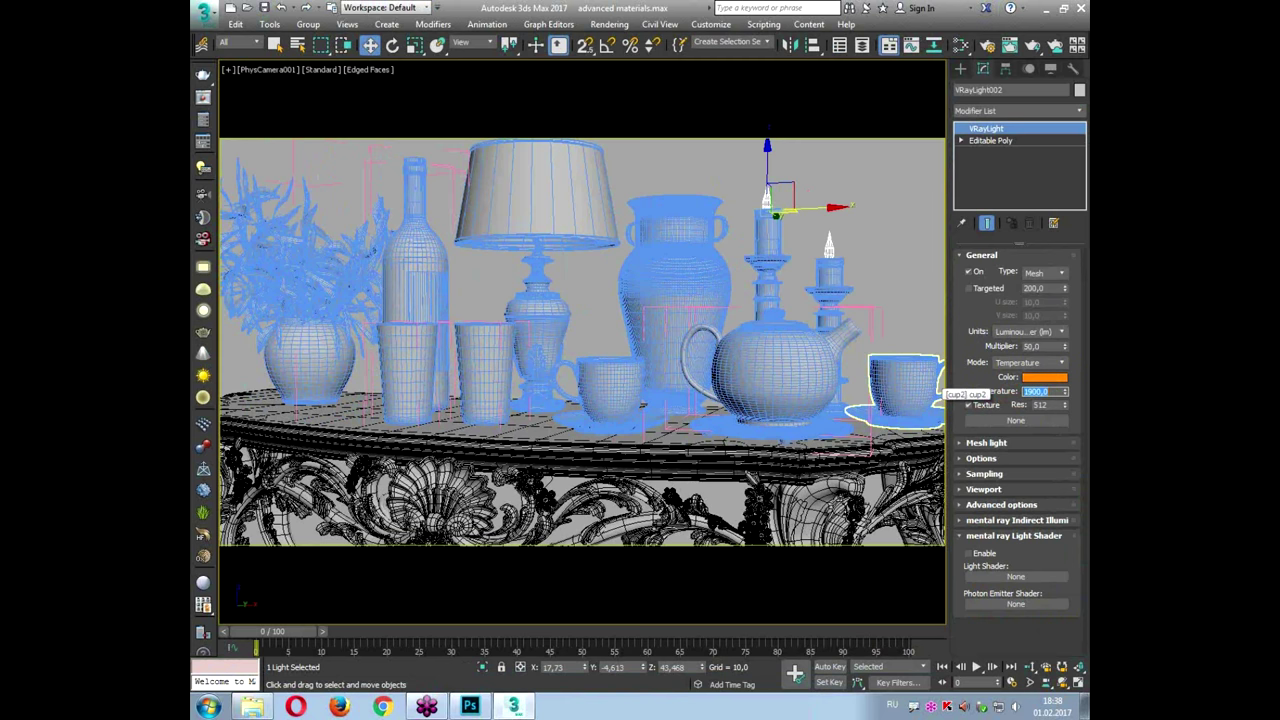
left_click(1035, 52)
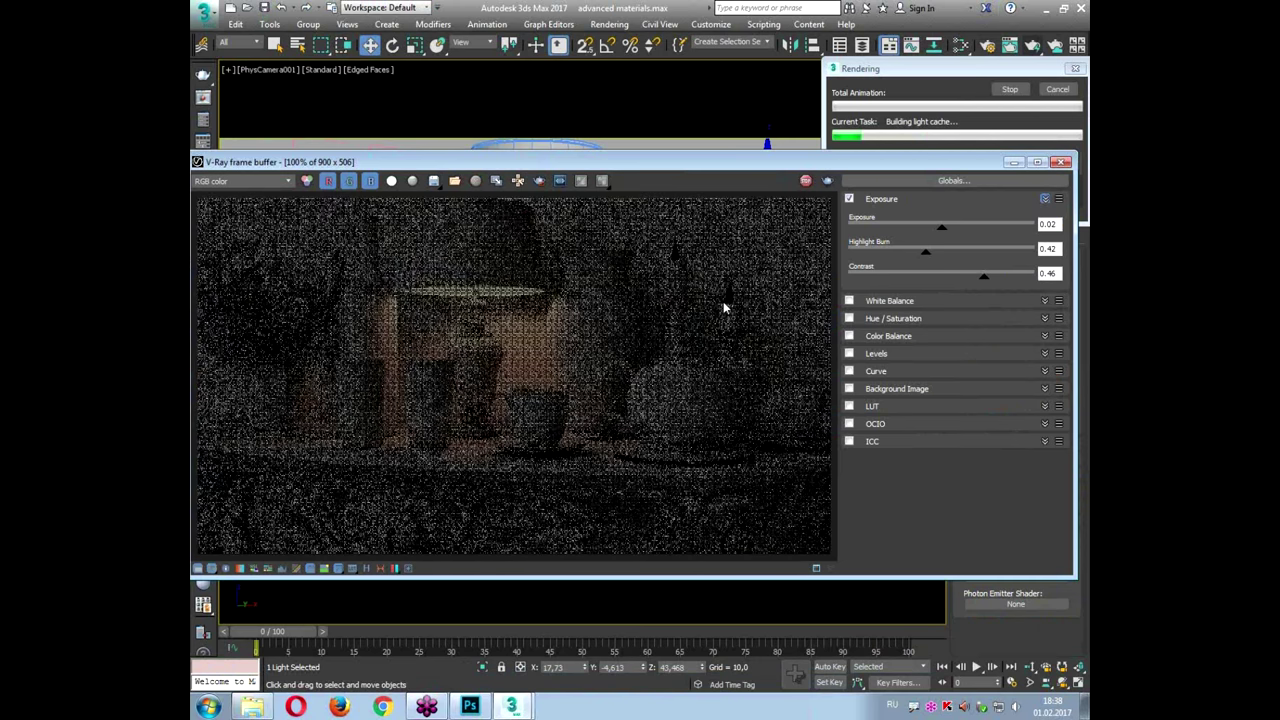
scroll(723, 307, "up", 3)
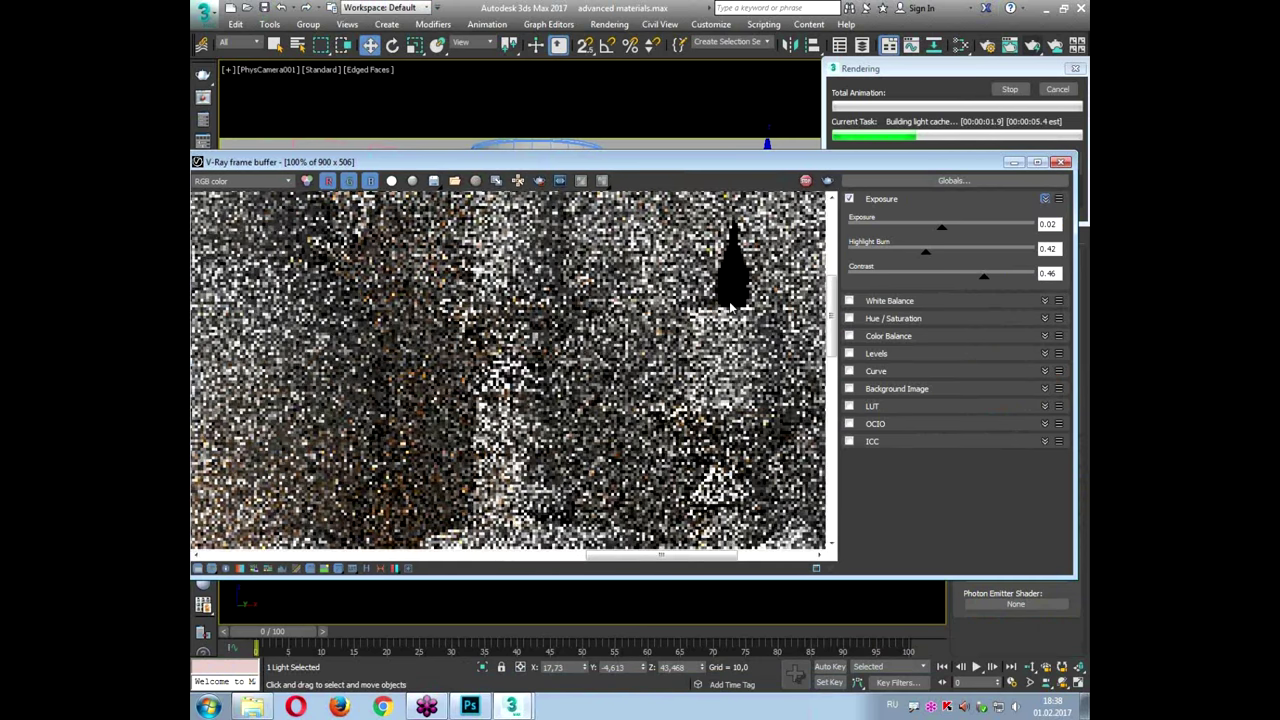
left_click(1056, 90)
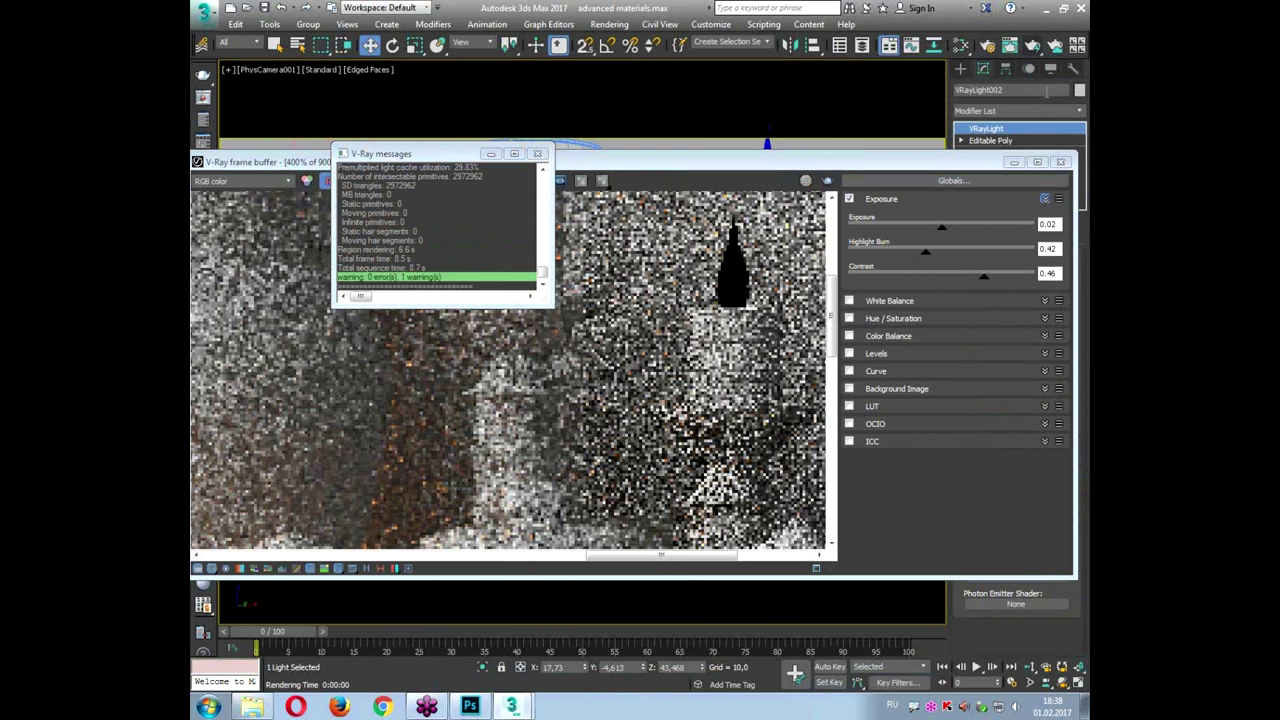
left_click(1060, 162)
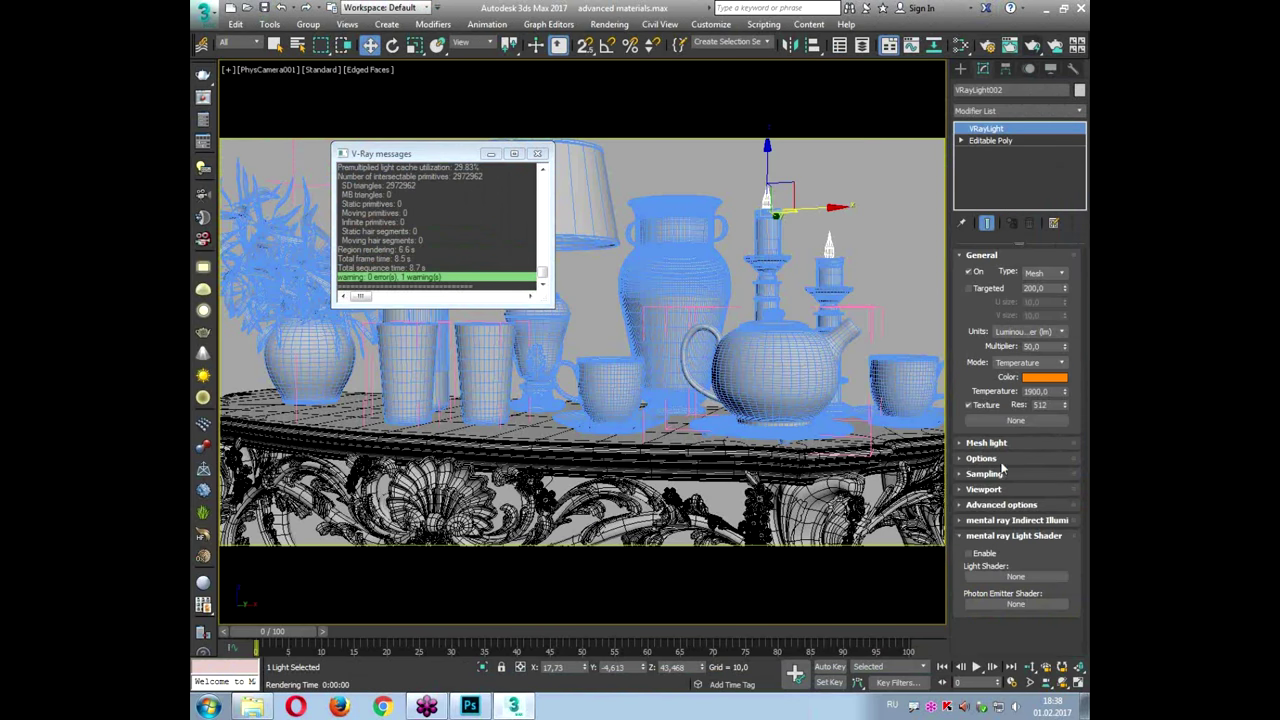
Step: Flip the mesh light's normals, set its multiplier to 80 and test-render the scene
left_click(975, 444)
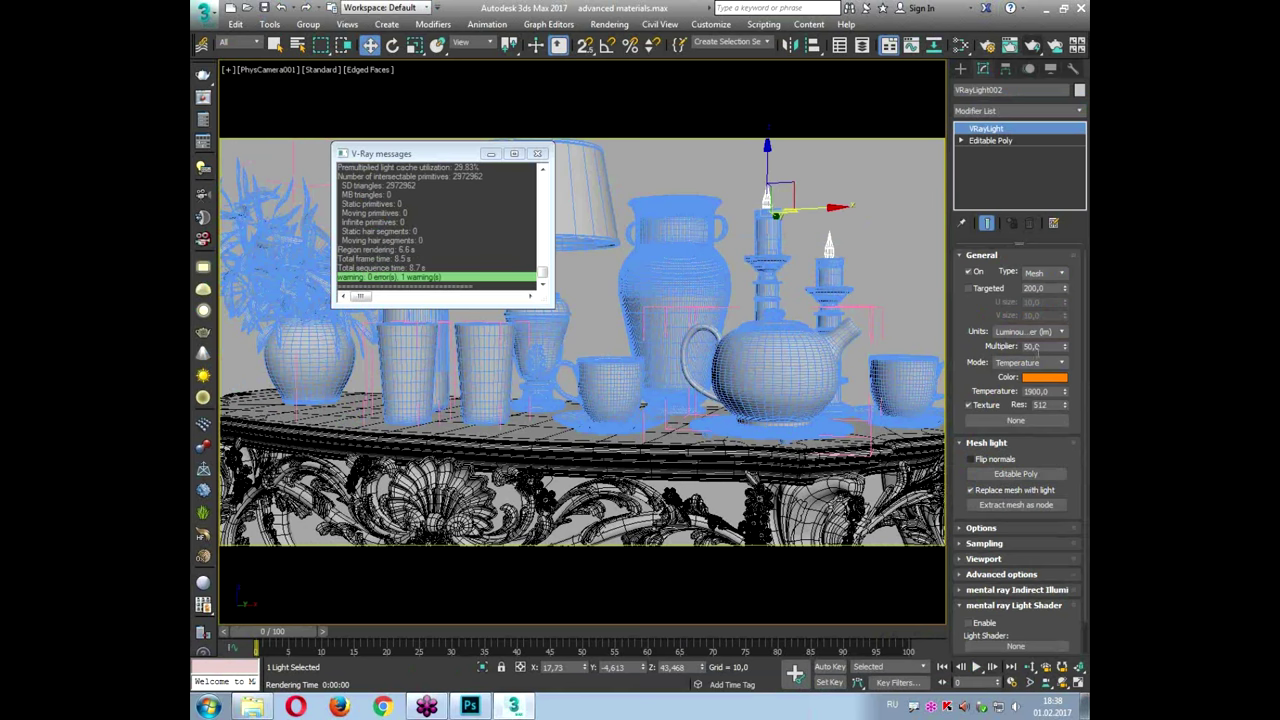
double_click(1040, 346)
type("80")
key("Return")
left_click(1032, 45)
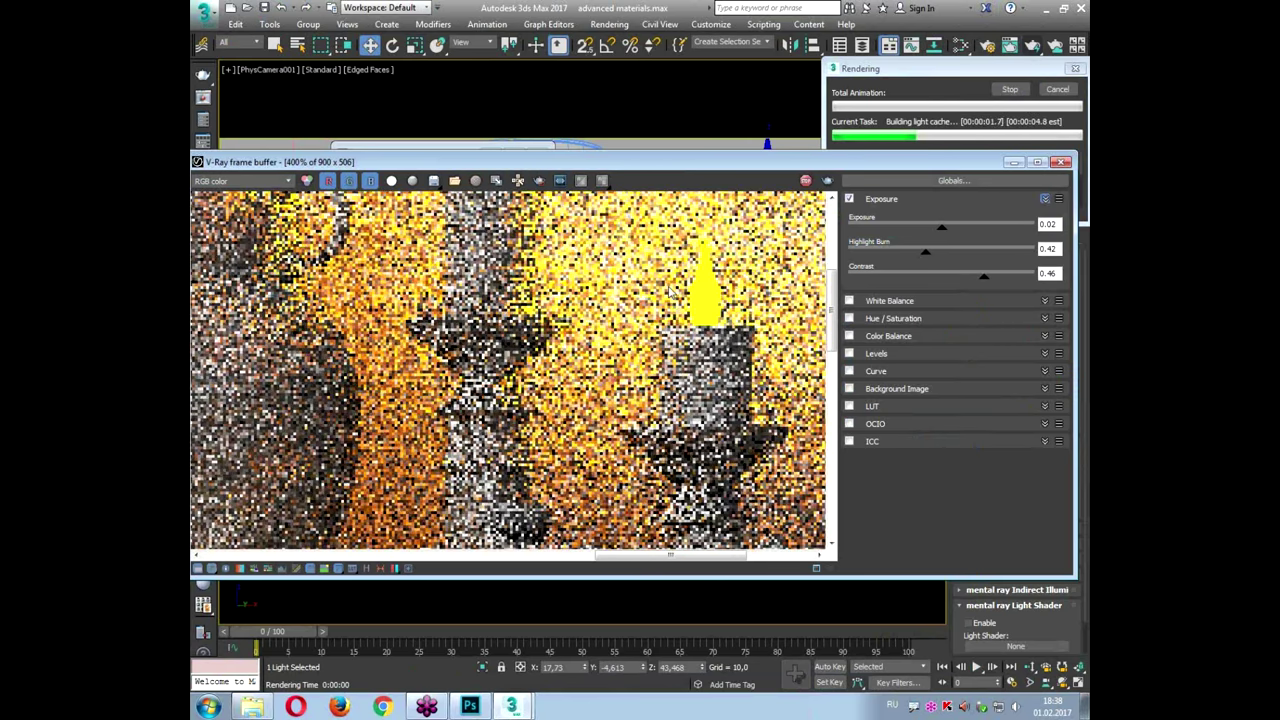
scroll(618, 324, "down", 3)
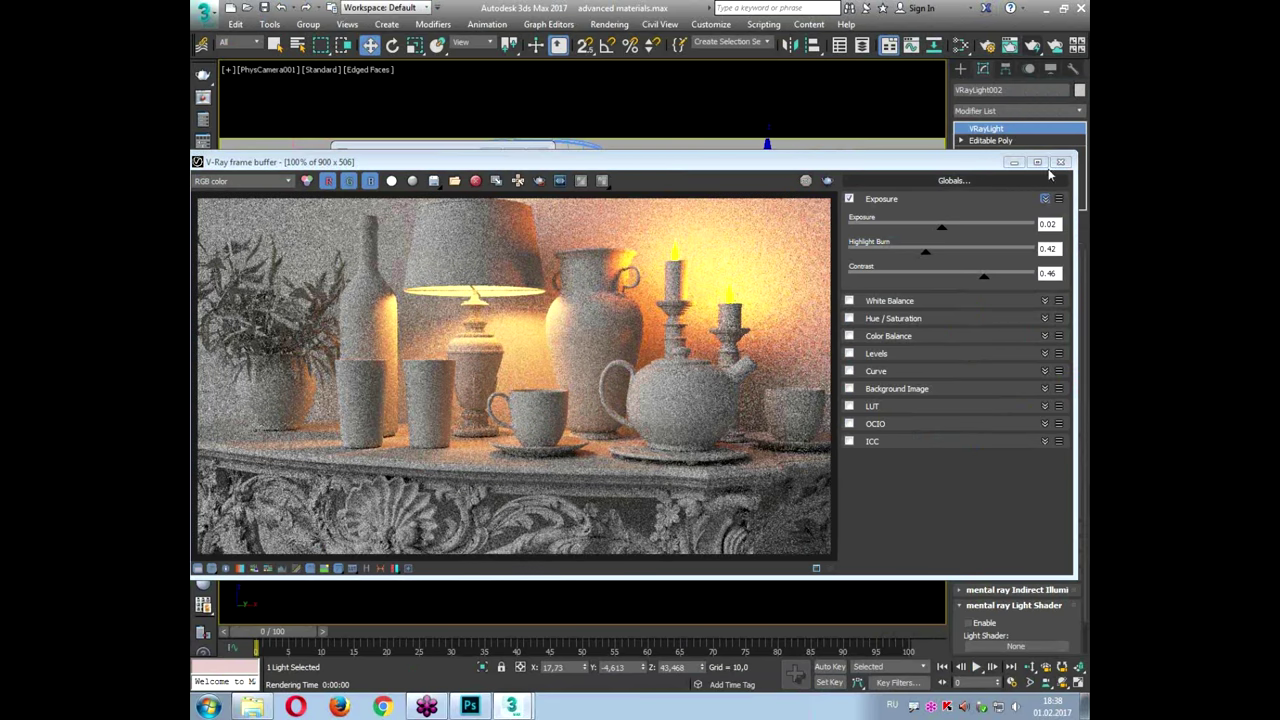
left_click(1058, 162)
Step: Set the mesh light's multiplier to 50 and re-render the scene to inspect both candle flames
double_click(1050, 346)
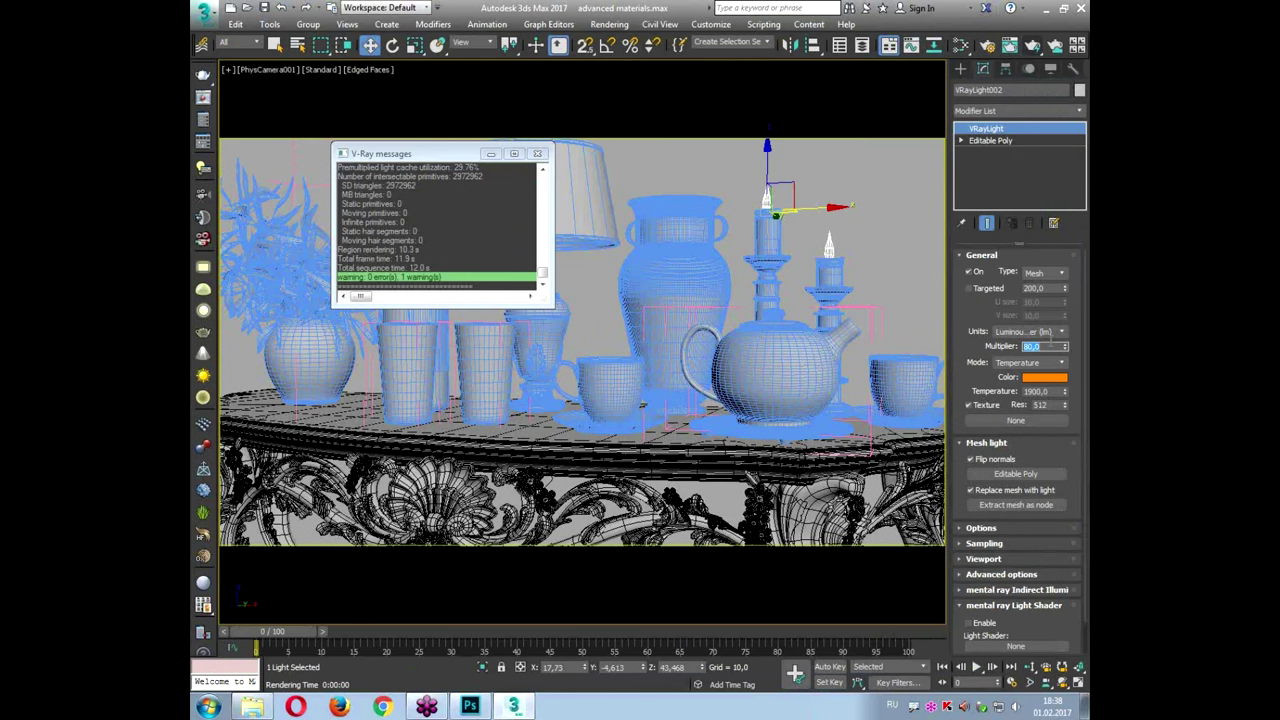
left_click(1031, 50)
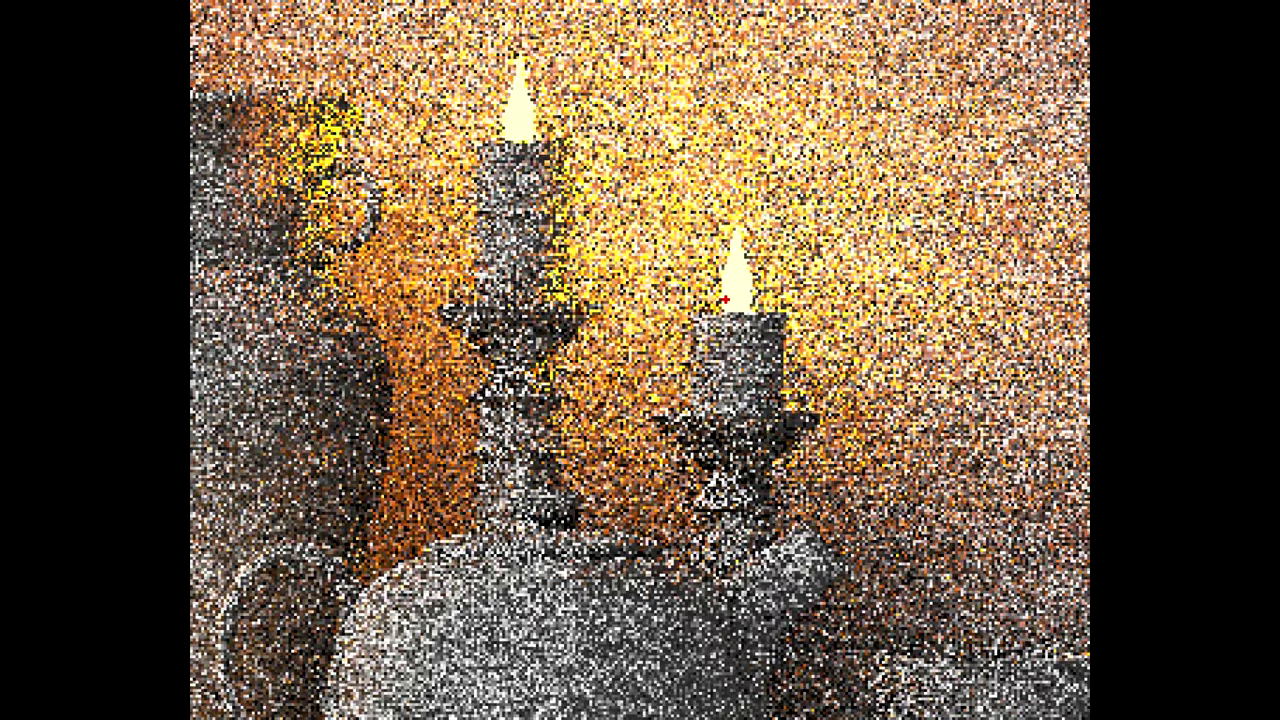
left_click_drag(728, 326, 736, 322)
mouse_move(490, 148)
left_mouse_down()
mouse_move(465, 122)
mouse_move(478, 12)
mouse_move(522, 126)
left_mouse_up()
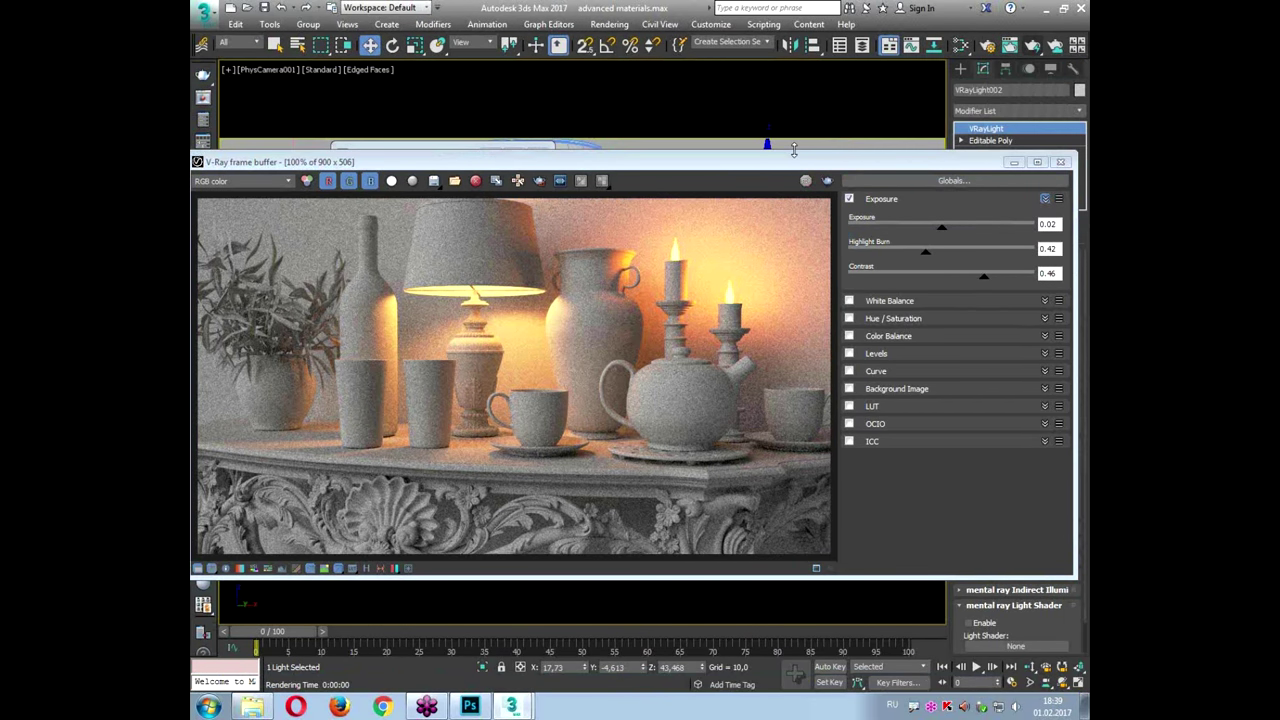
Step: Turn on the Bloom effect in the frame buffer's lens effects and re-render the scene
left_click_drag(794, 159, 858, 86)
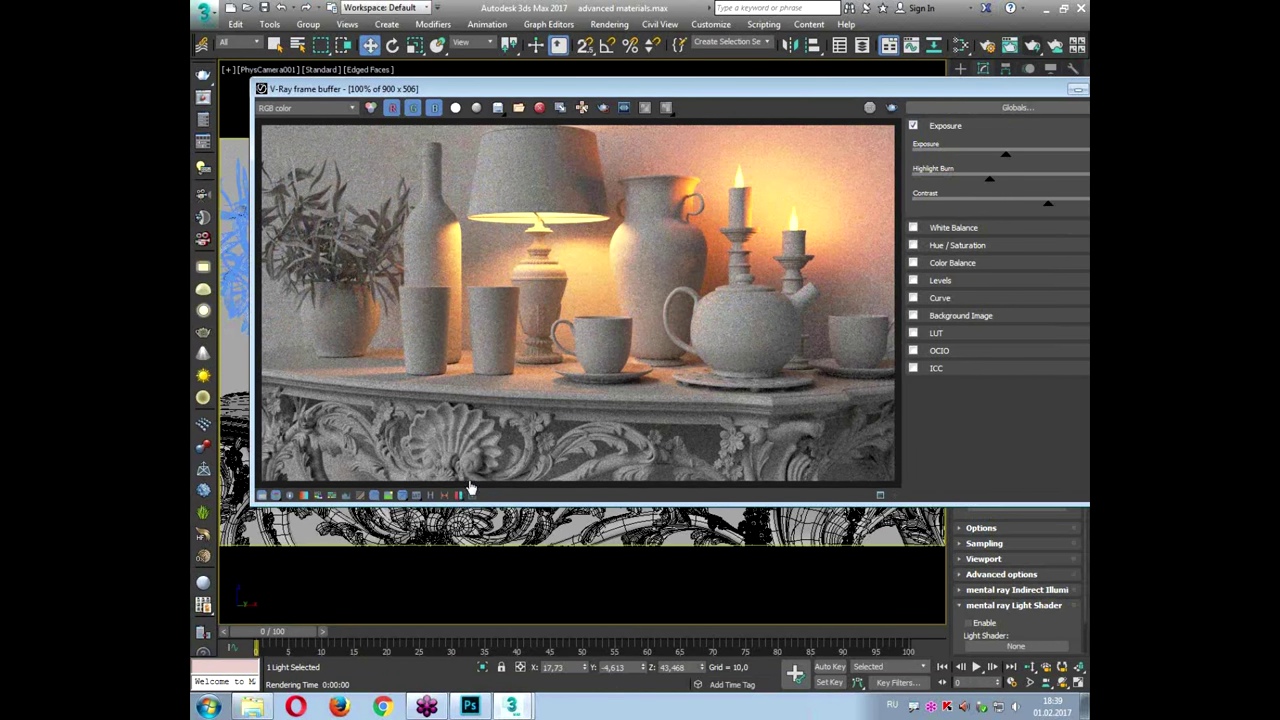
left_click(474, 616)
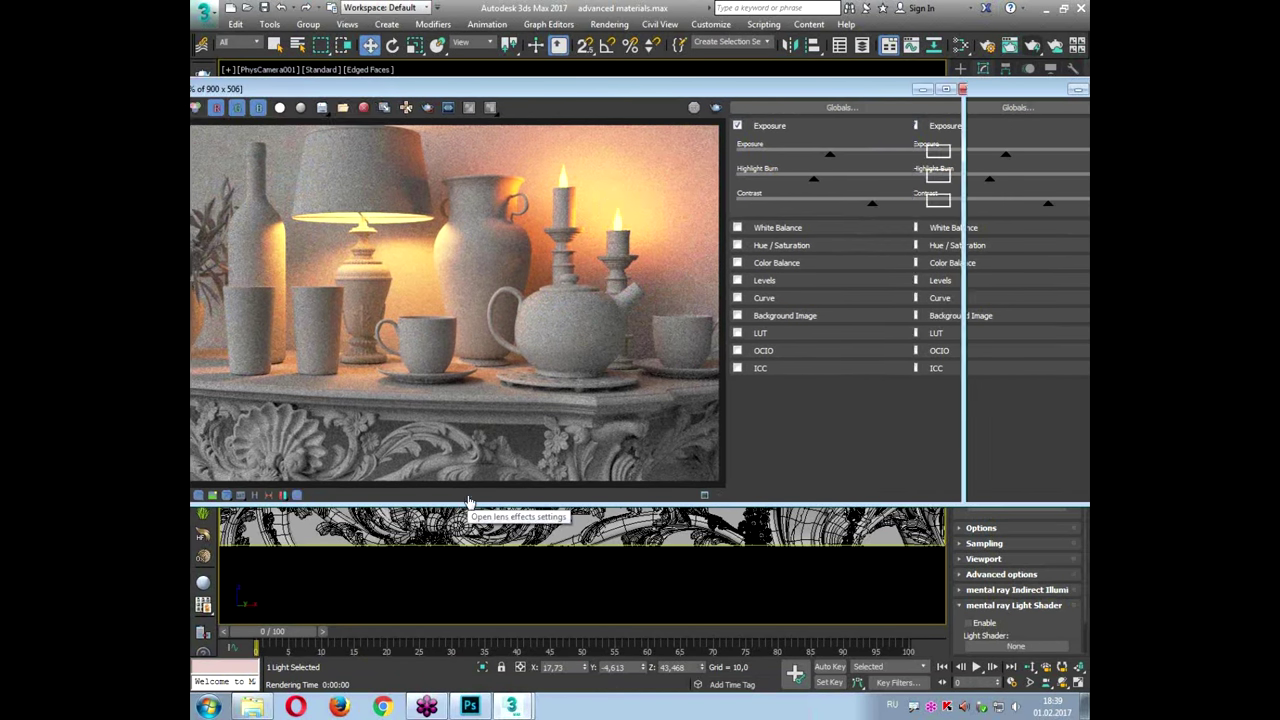
left_click(460, 494)
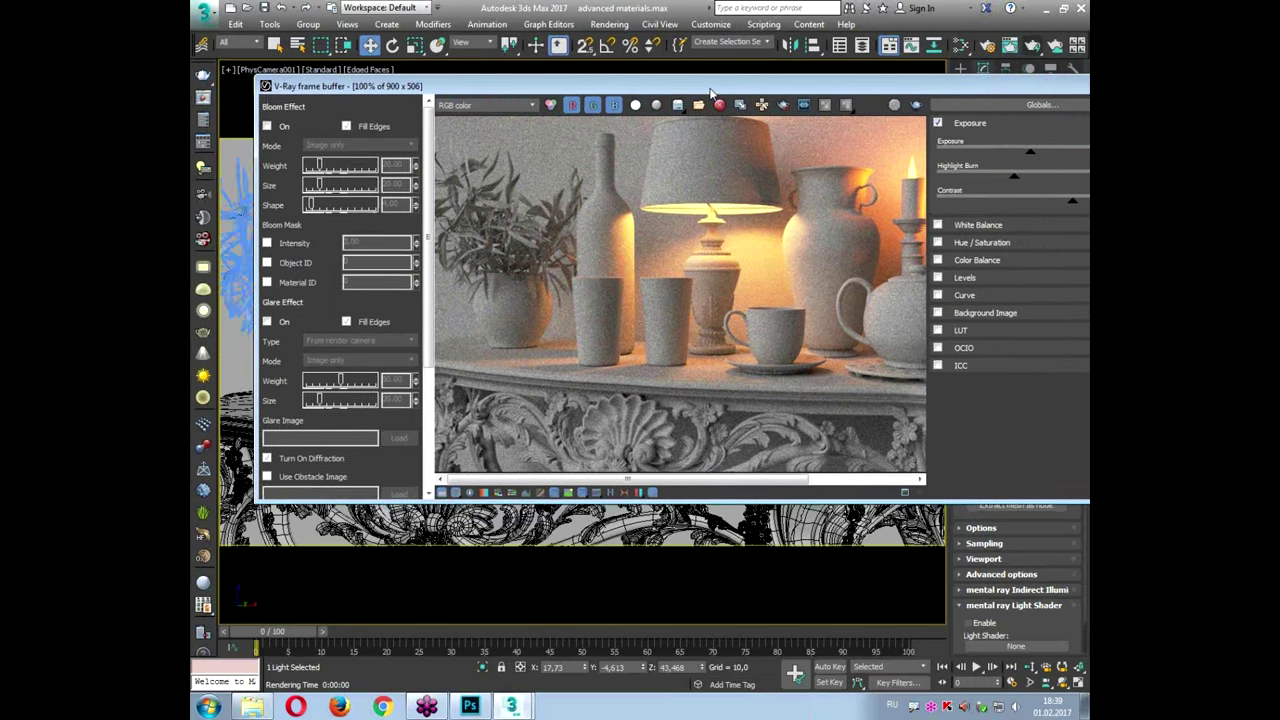
left_click(247, 126)
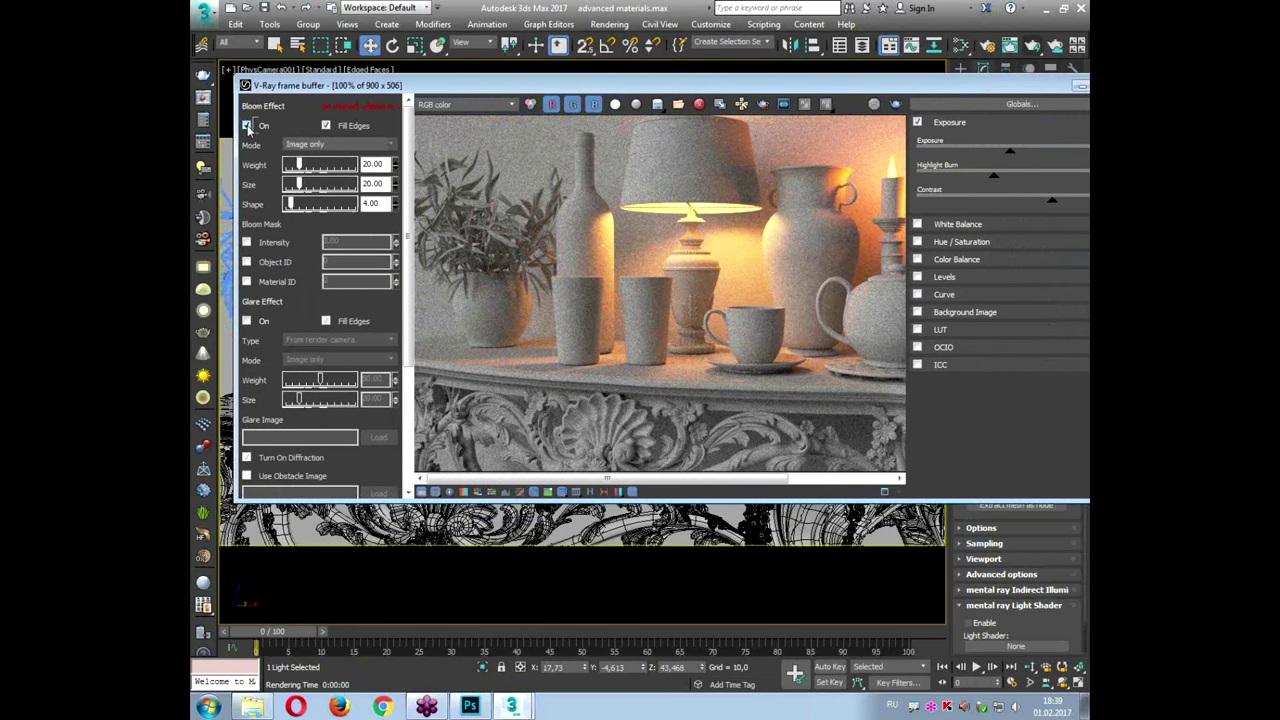
left_click(895, 104)
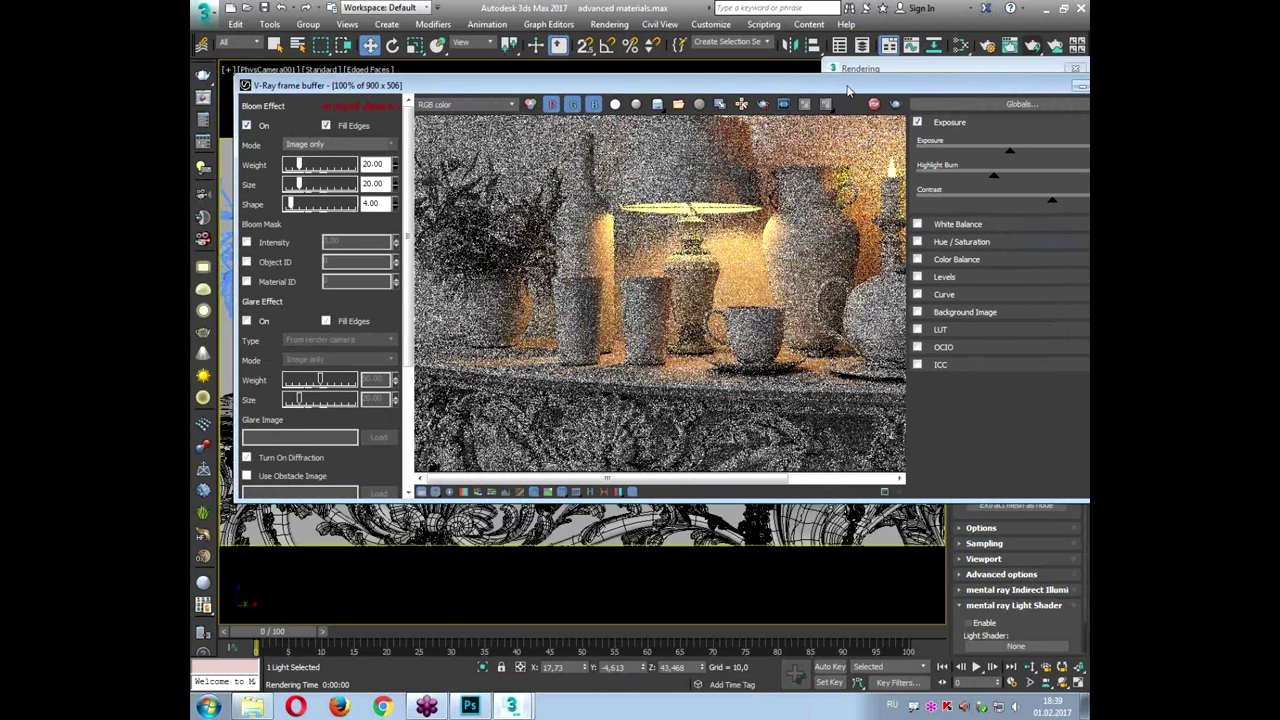
left_click_drag(880, 87, 848, 134)
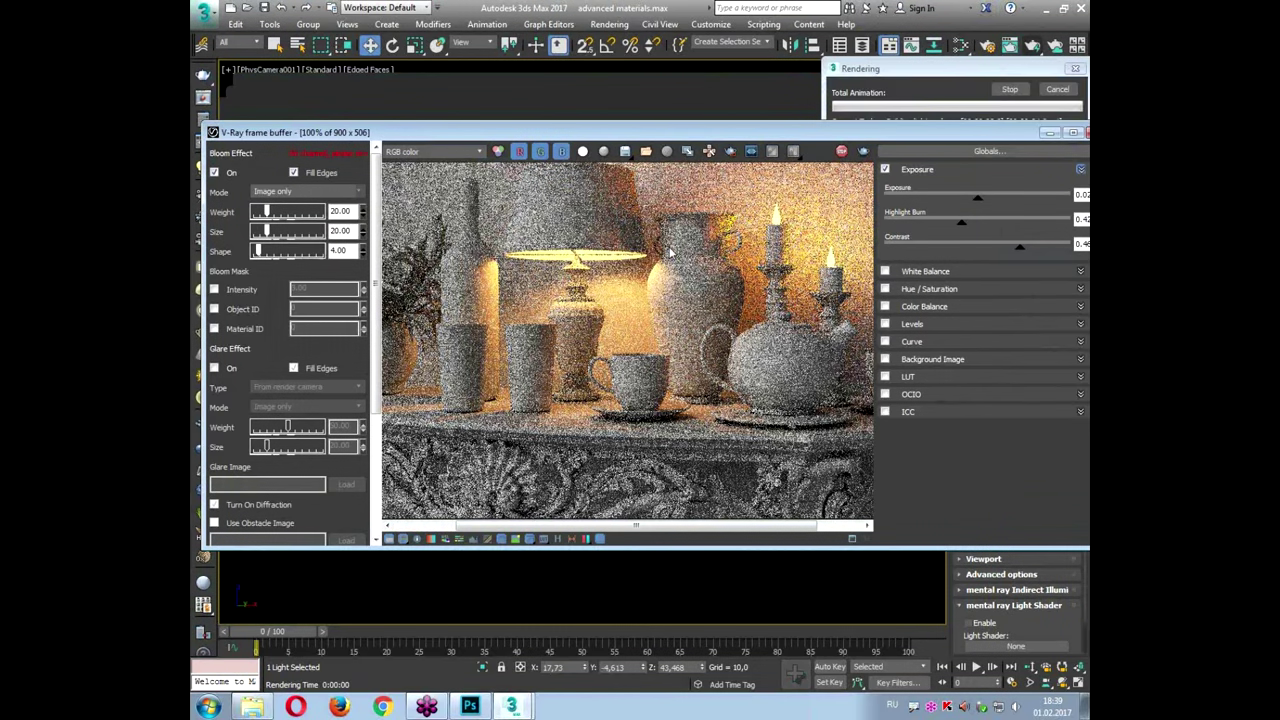
left_click(918, 80)
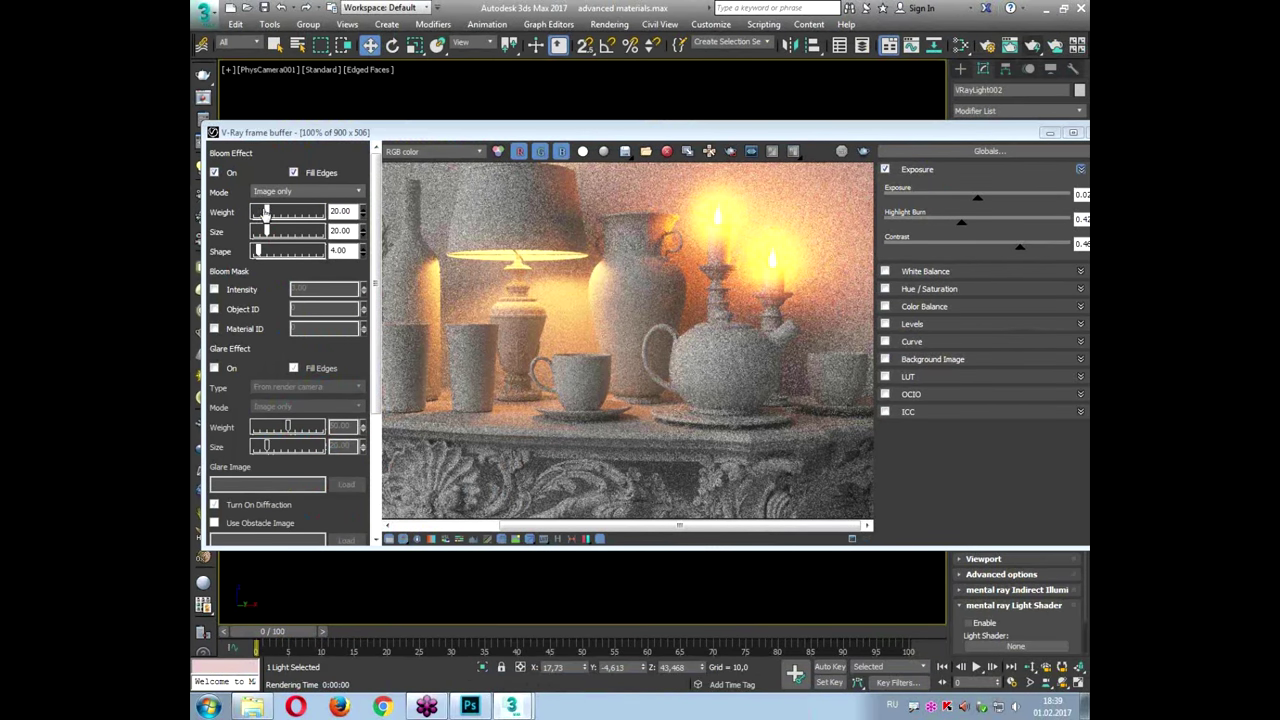
Step: Set the Bloom effect's weight to 6.06, size to 11.00 and shape to 10.85
left_click_drag(498, 208, 486, 210)
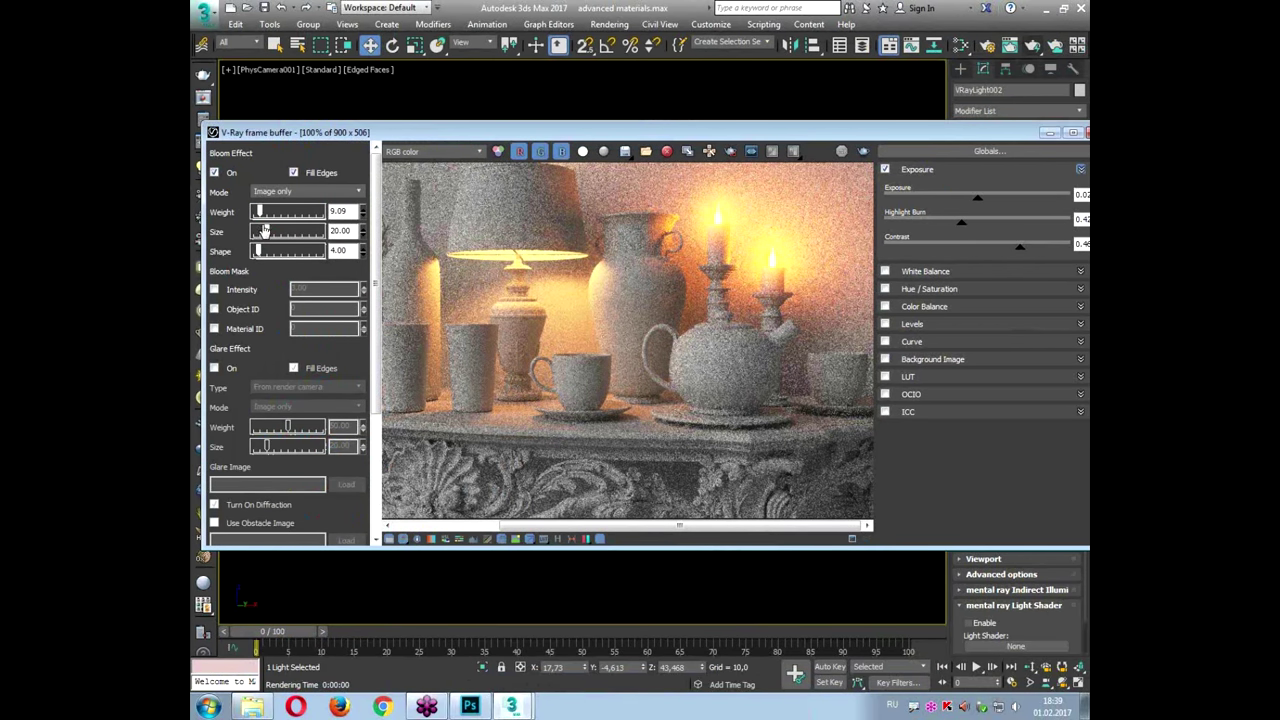
left_click_drag(263, 232, 259, 231)
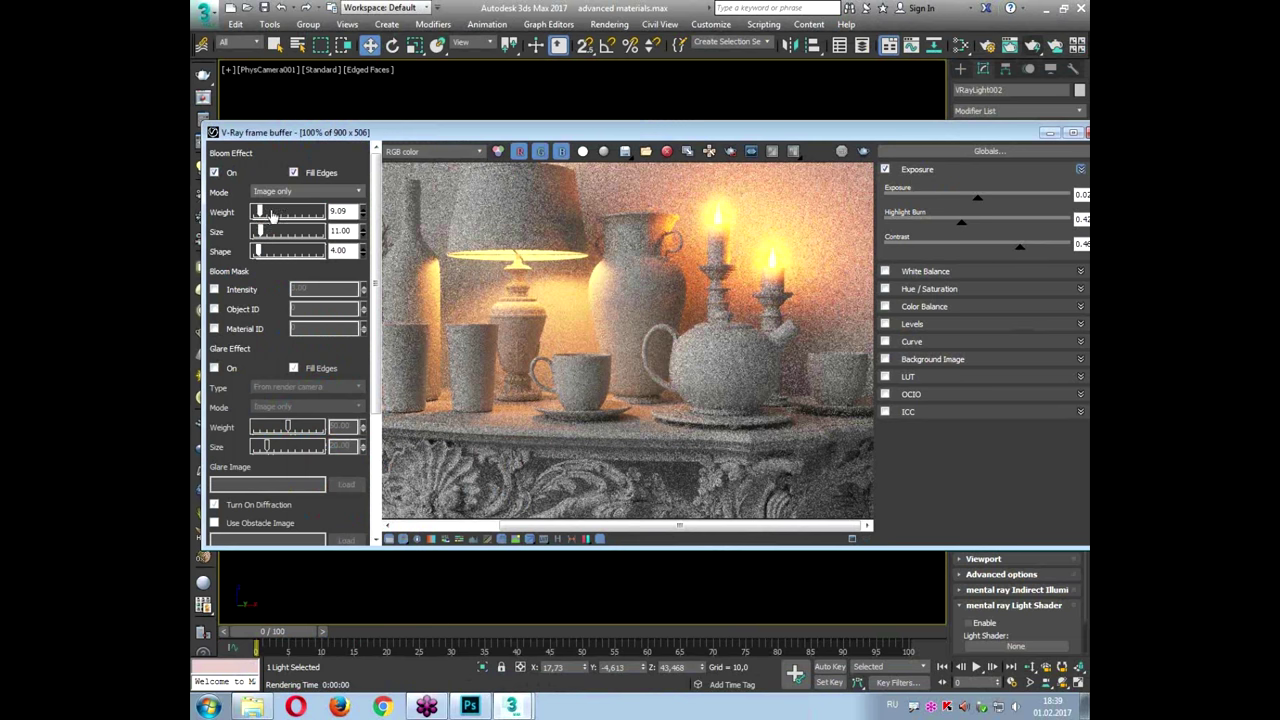
left_click_drag(258, 253, 274, 253)
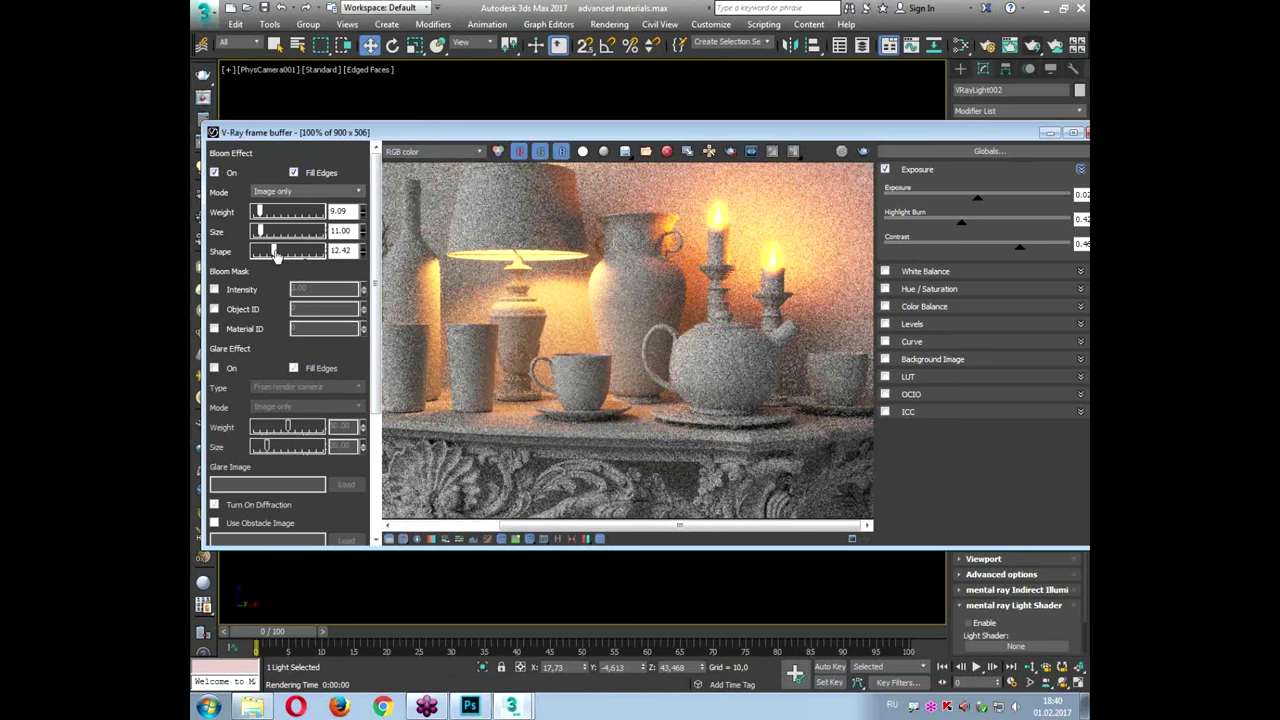
left_click_drag(272, 256, 270, 256)
left_click_drag(260, 212, 258, 216)
Step: Hide the colour corrections and lens effects settings, and widen the frame buffer to fit the whole rendered image
left_click_drag(912, 137, 815, 112)
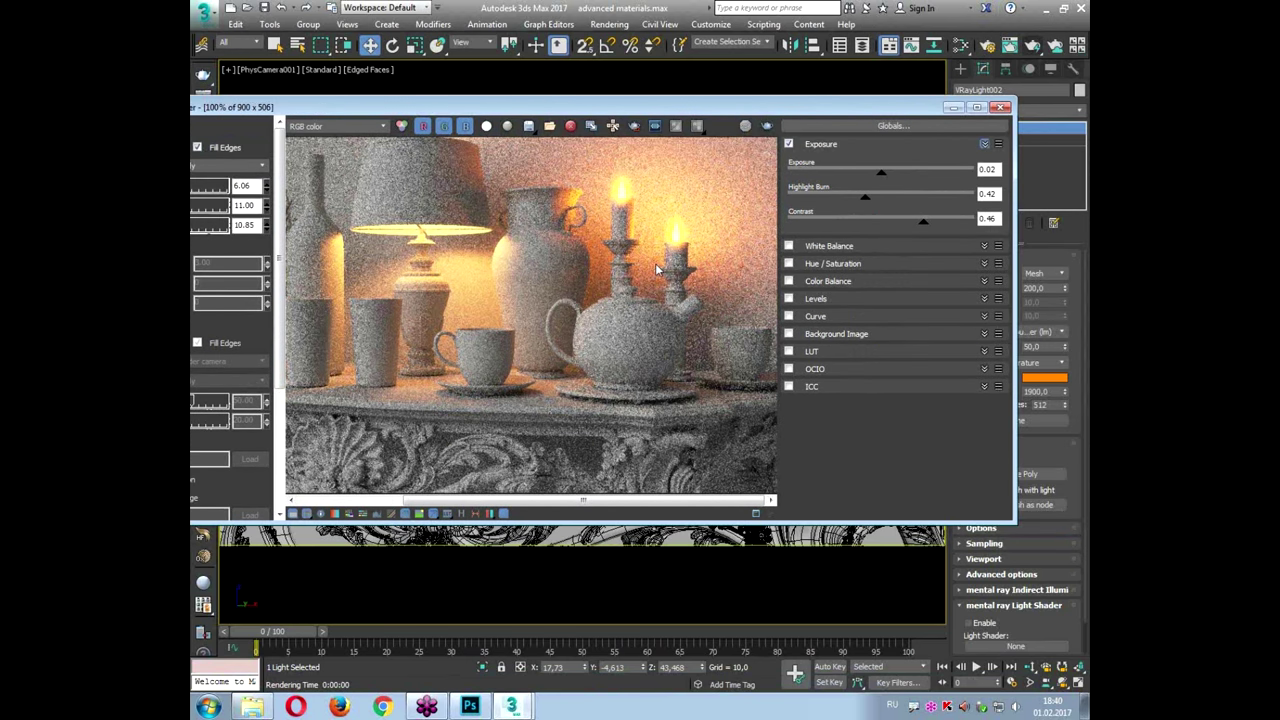
scroll(660, 266, "down", 1)
scroll(694, 237, "up", 1)
left_click_drag(498, 110, 601, 96)
left_click(396, 490)
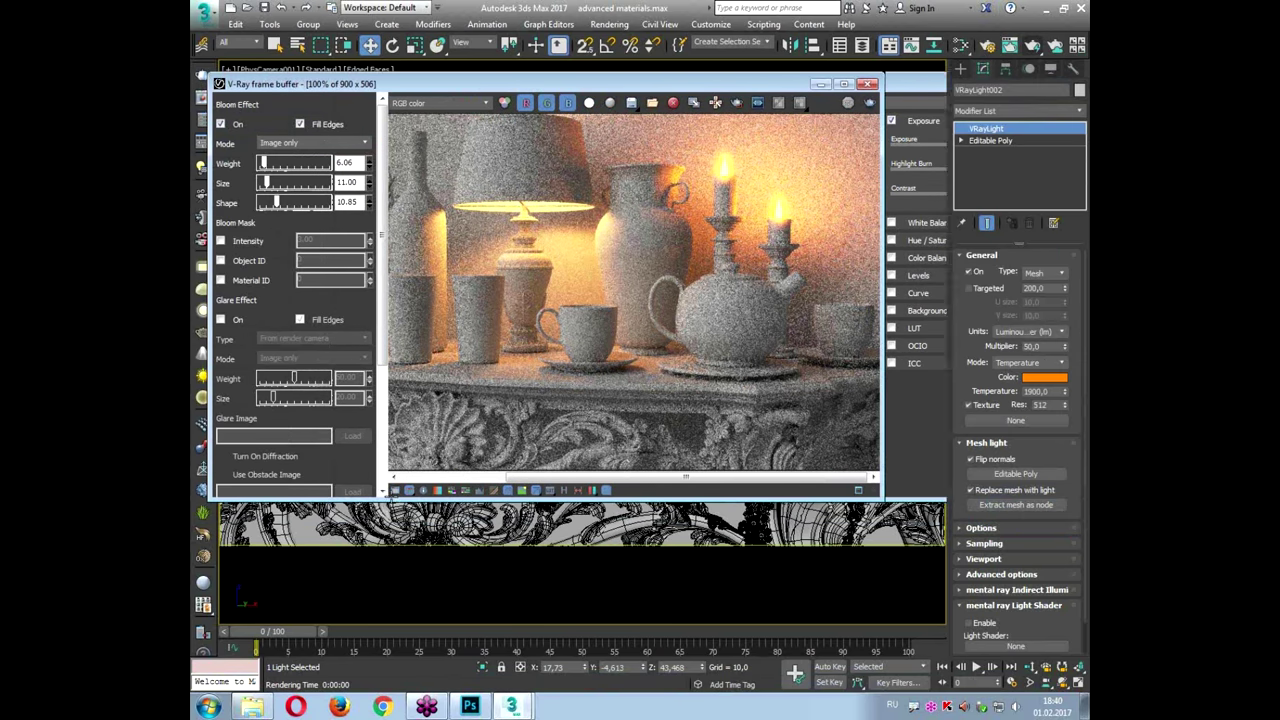
left_click(606, 490)
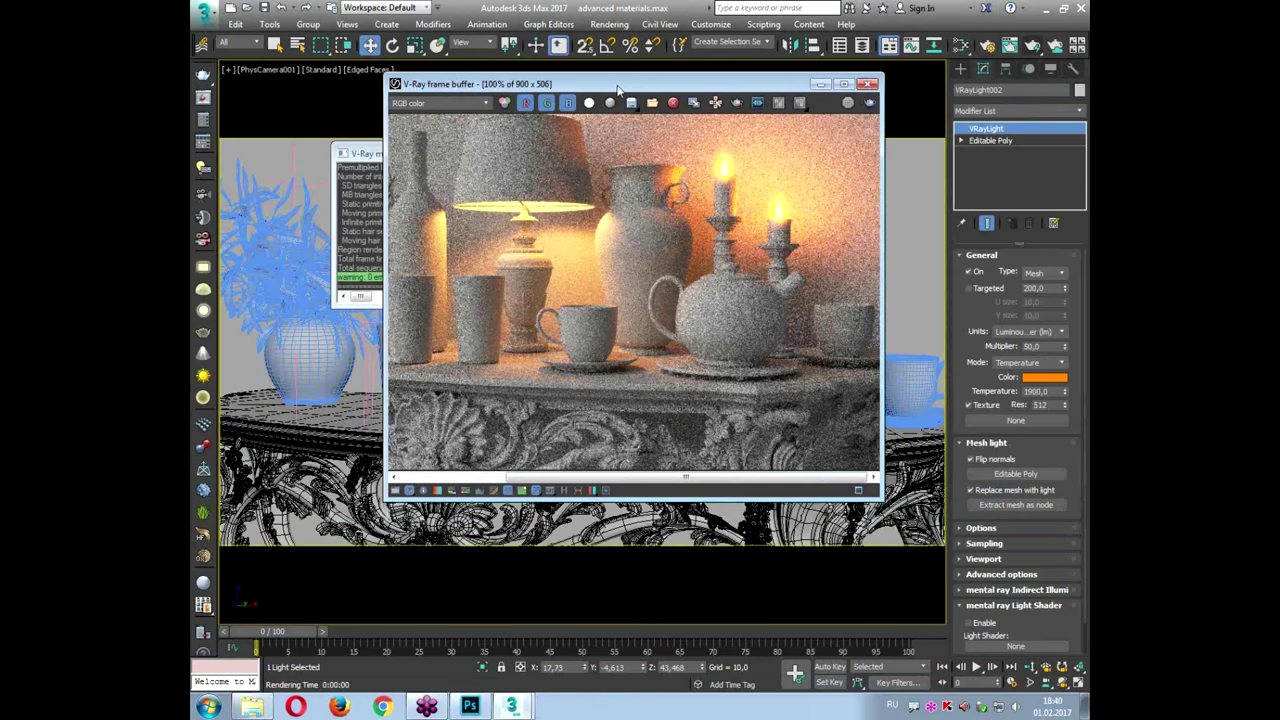
left_click_drag(620, 88, 485, 83)
left_click_drag(746, 205, 940, 208)
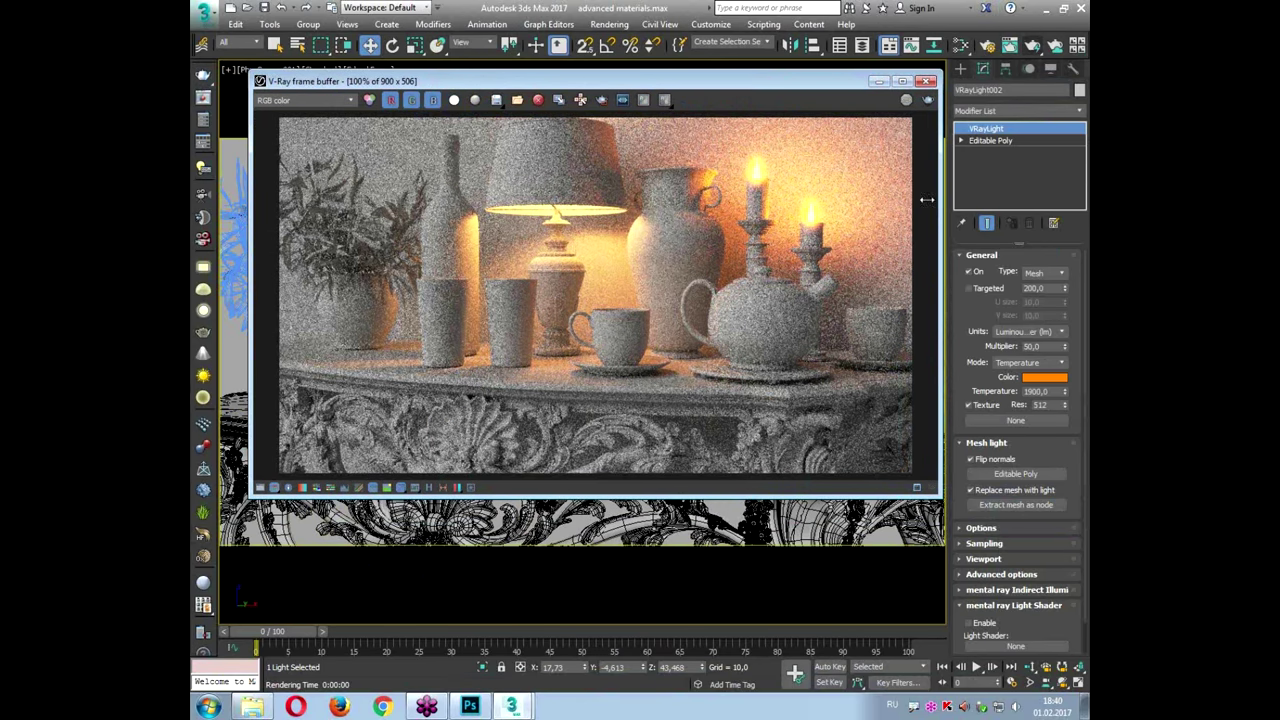
Step: Render the last view again, close the frame buffer and minimize the V-Ray messages window
left_click(928, 100)
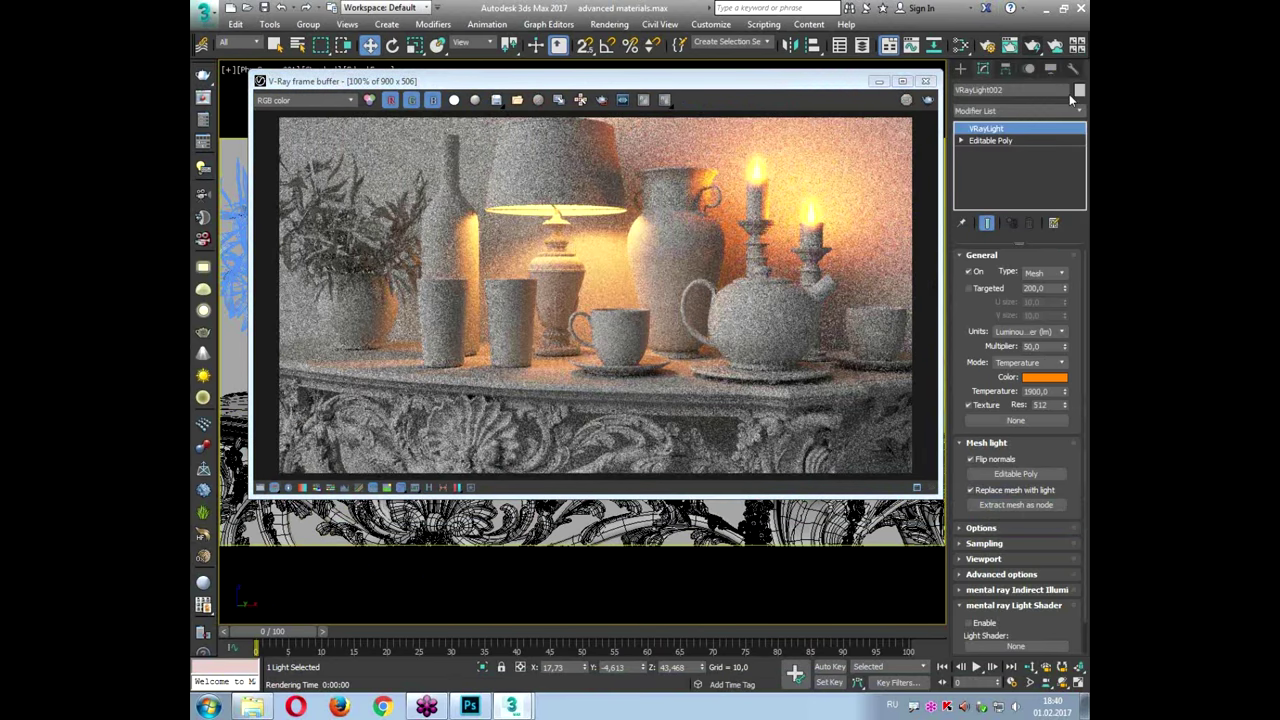
left_click(925, 81)
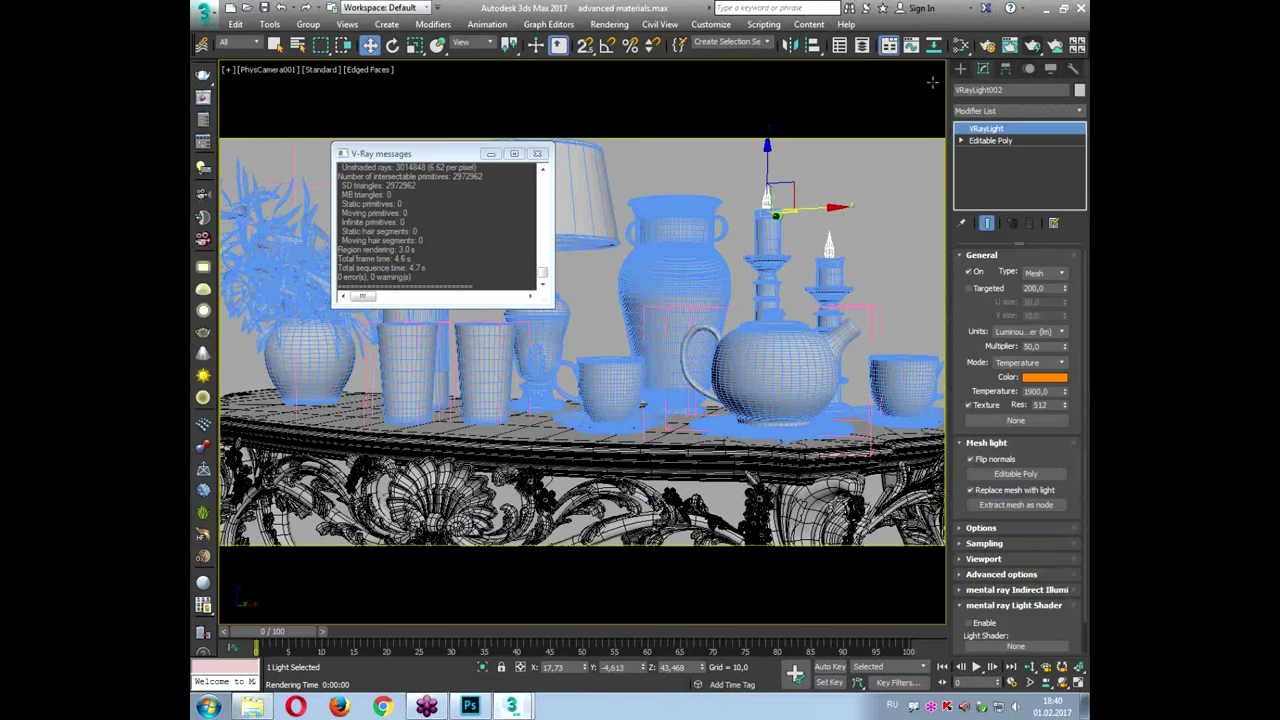
left_click(498, 158)
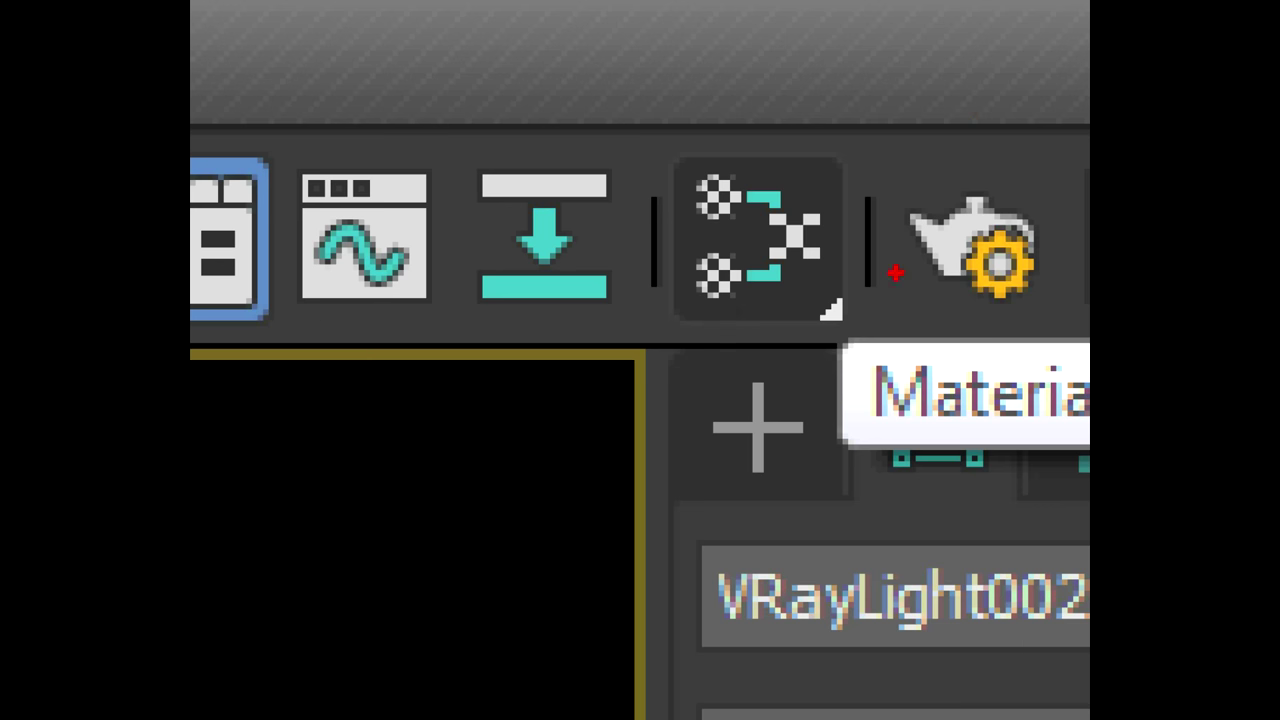
Step: Open the Slate Material Editor and enlarge its window to give the node view more room
mouse_move(843, 306)
left_mouse_down()
mouse_move(571, 243)
mouse_move(934, 300)
mouse_move(694, 316)
left_mouse_up()
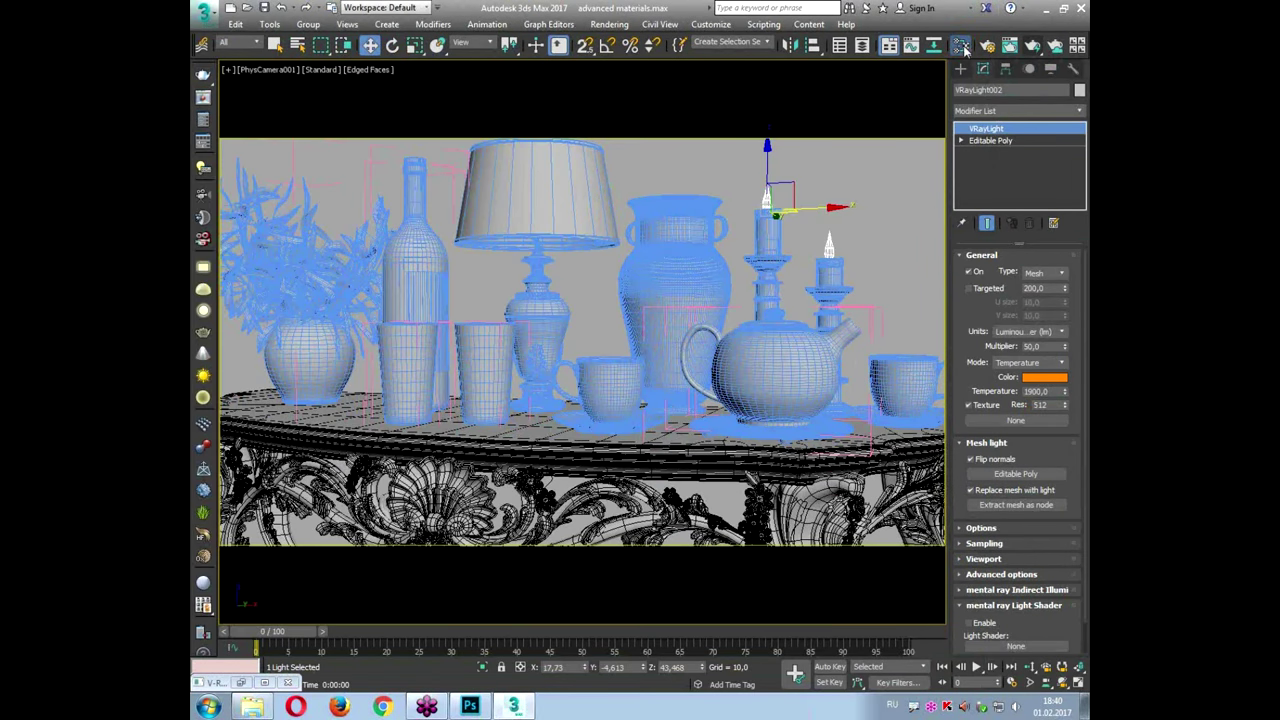
left_click(920, 93)
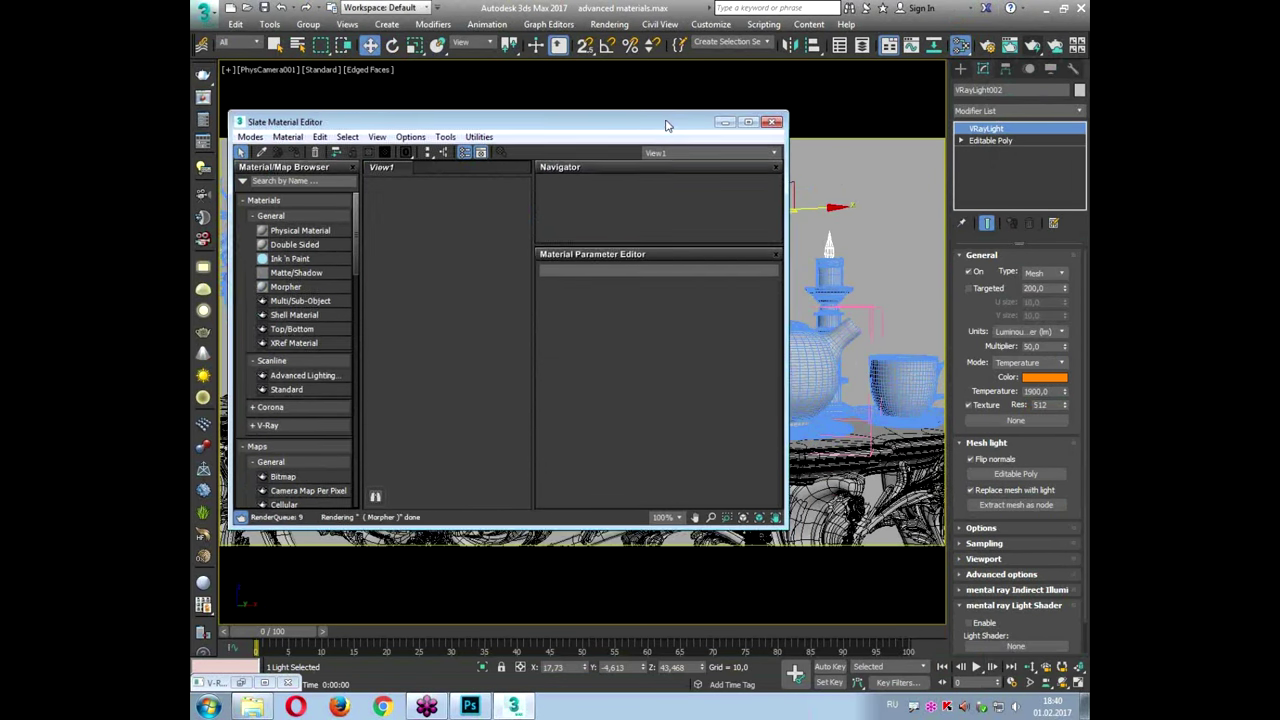
left_click_drag(667, 125, 653, 89)
left_click_drag(774, 330, 1065, 345)
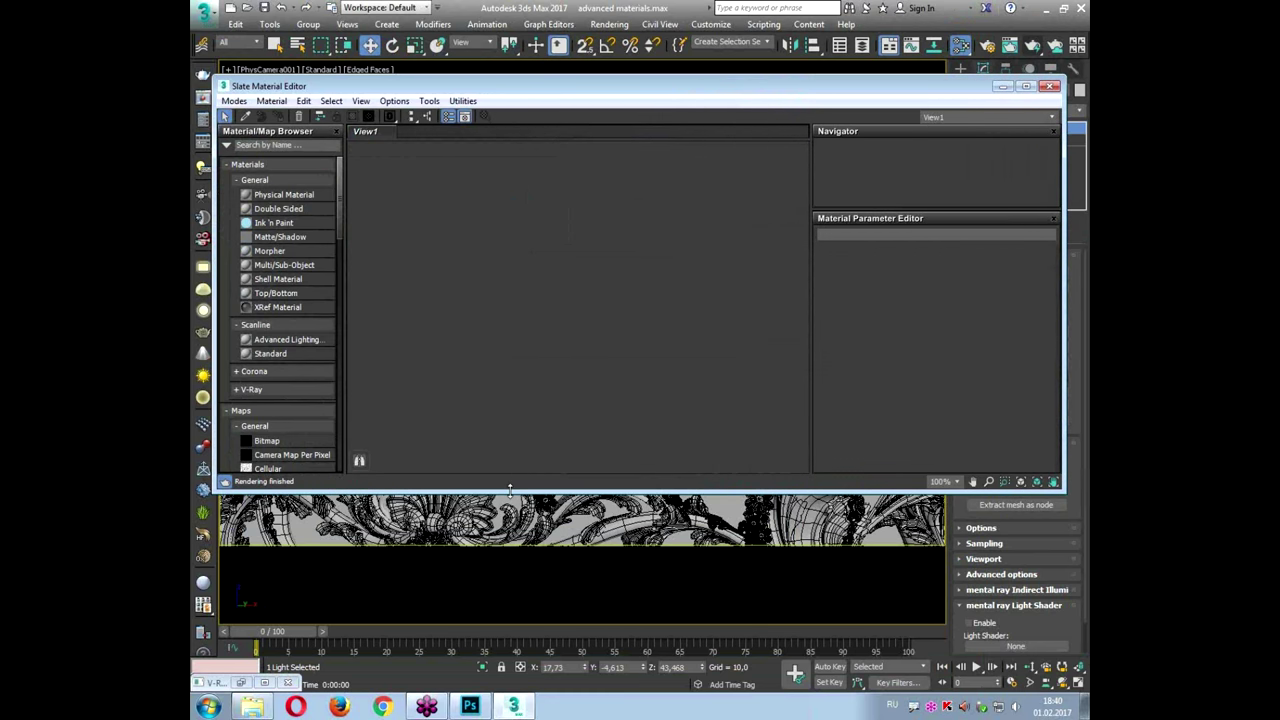
left_click_drag(511, 492, 506, 578)
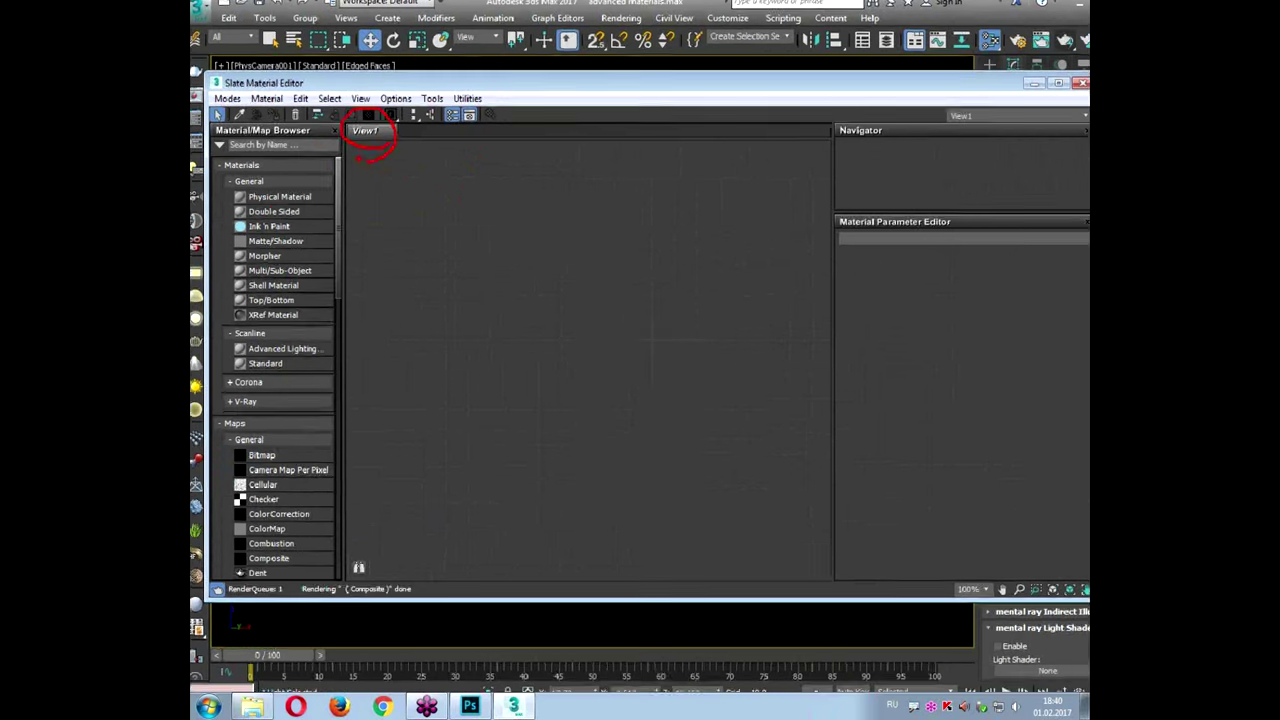
Step: Rename the material editor's View1 to "basic"
right_click(374, 134)
left_click(410, 155)
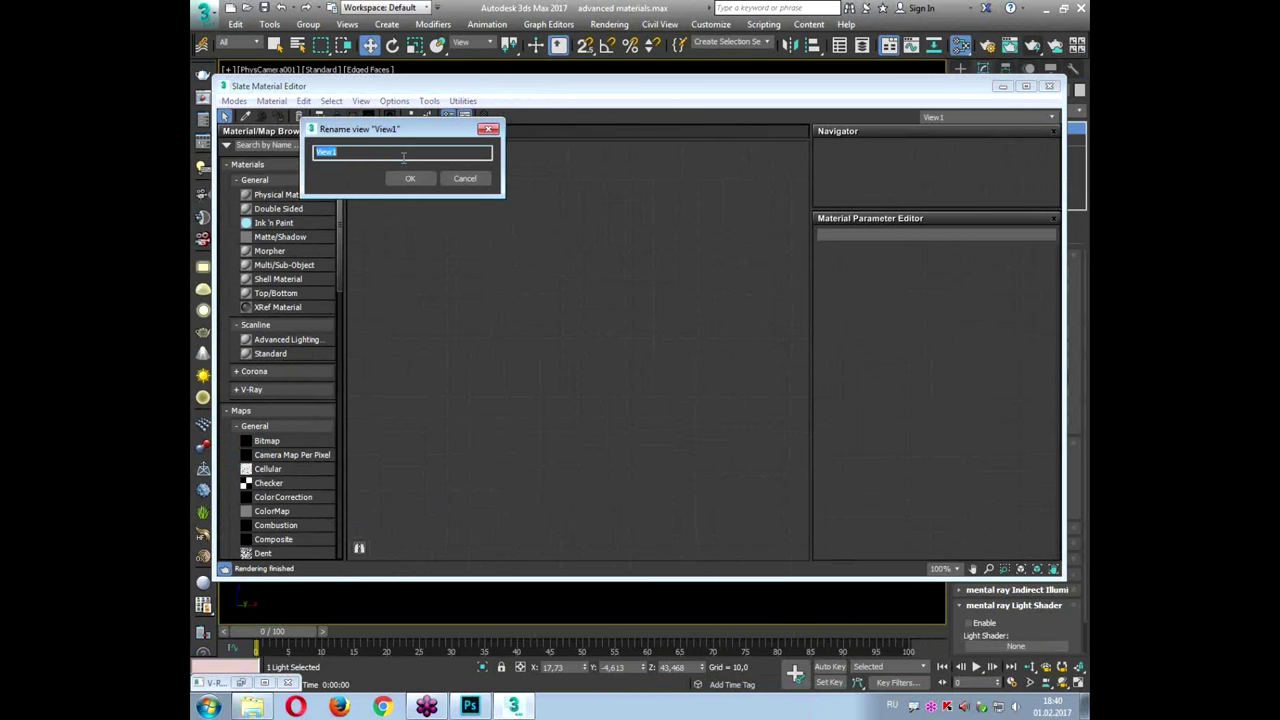
type("ифышс")
type("ic")
key("Return")
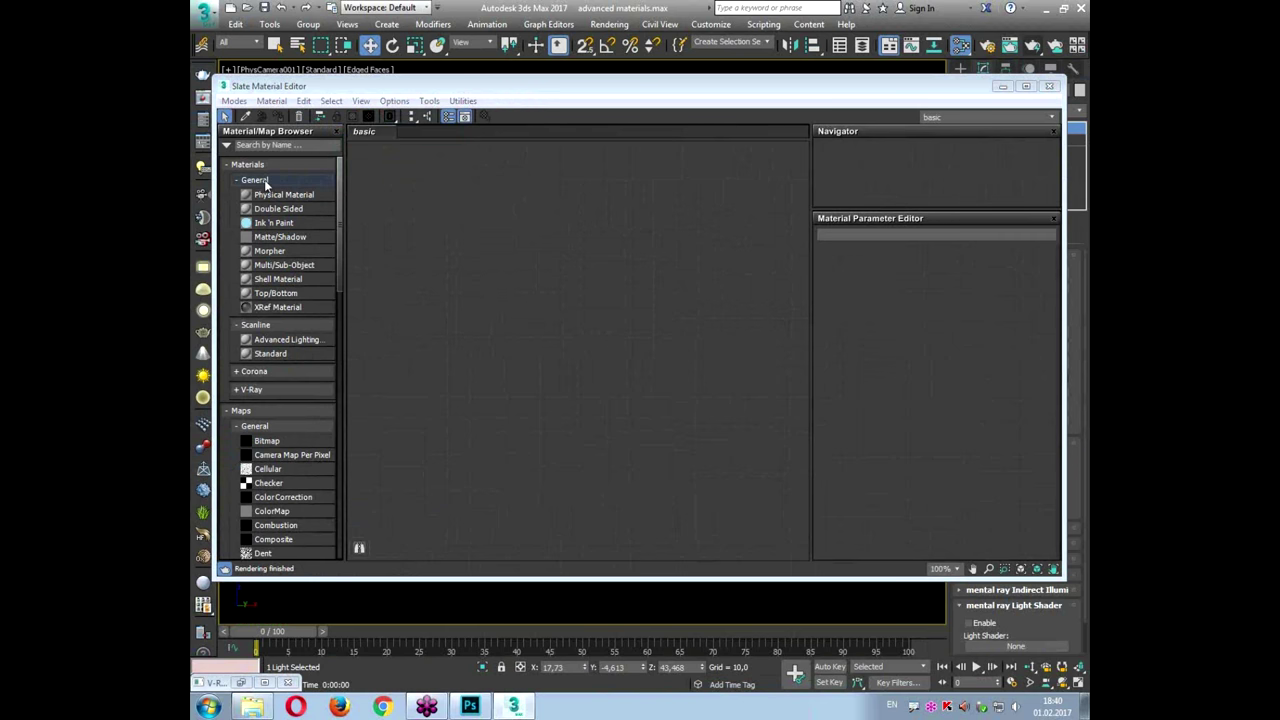
Step: Collapse the General and Scanline material groups and expand the V-Ray materials in the Material/Map Browser
left_click(264, 179)
left_click(256, 198)
left_click(256, 234)
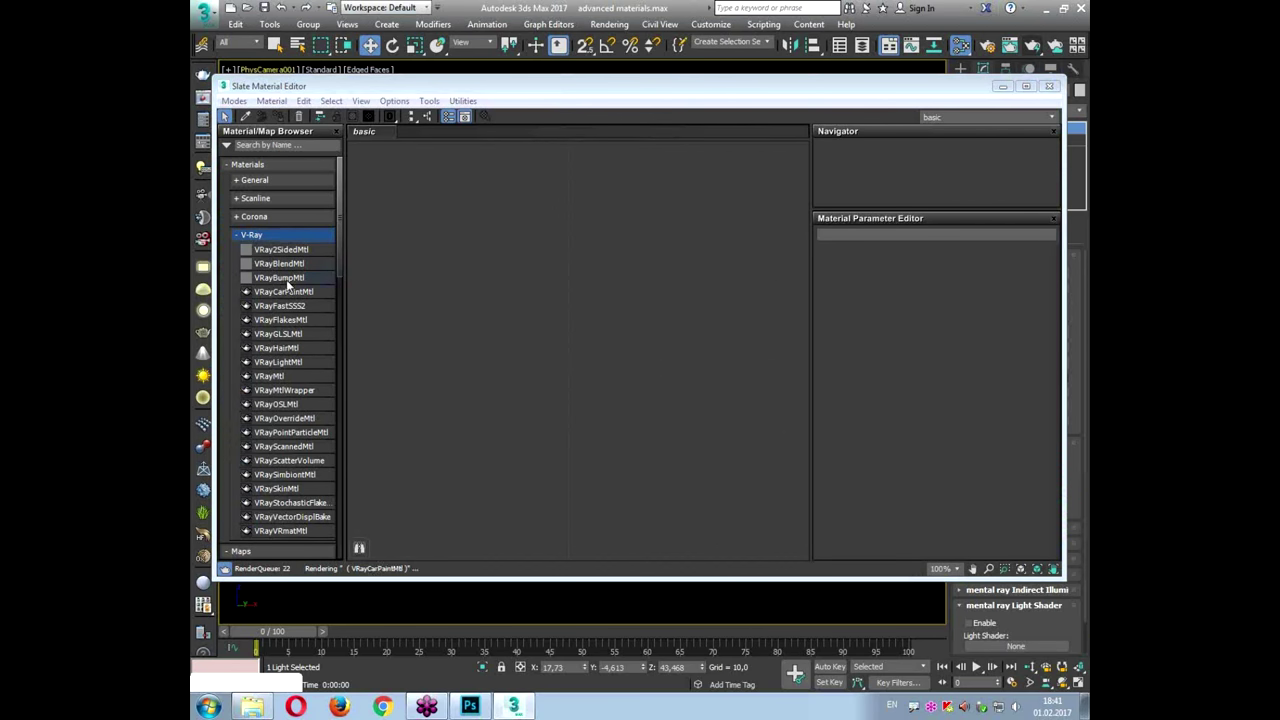
Step: Add a VRayMtl node to the basic view, collapse its map slots, and turn on the background in its sample preview
scroll(337, 279, "down", 2)
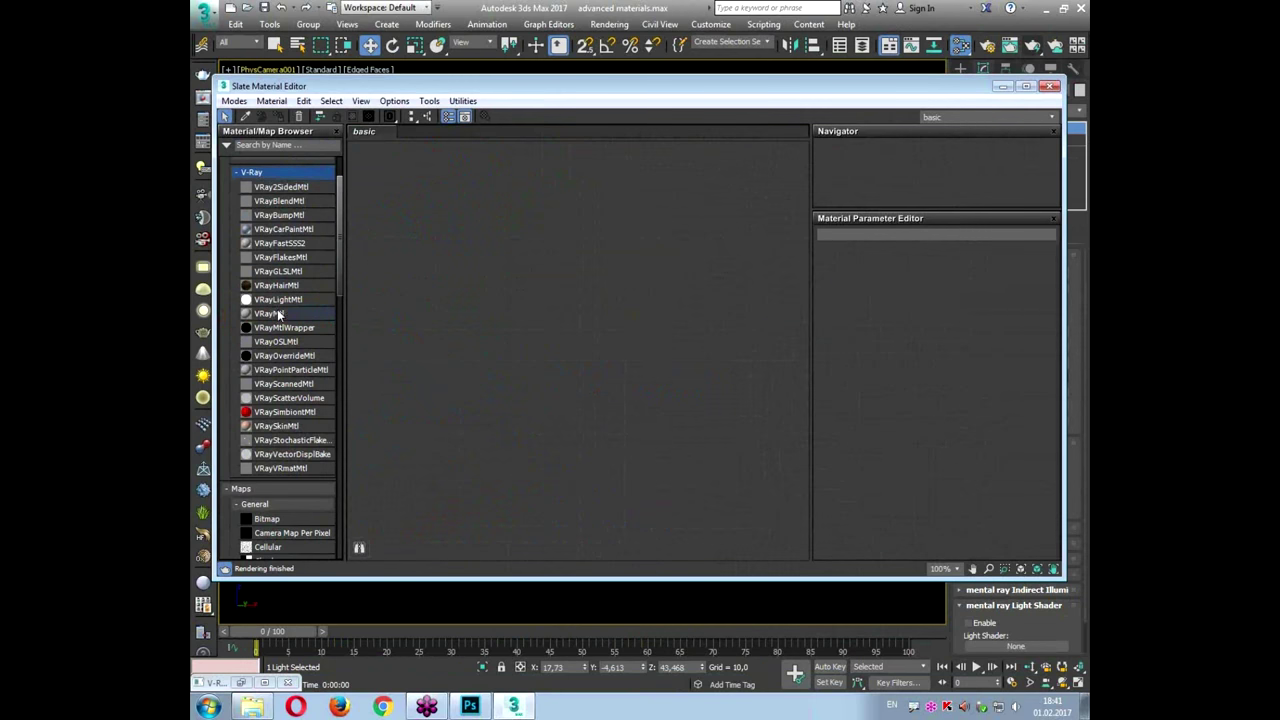
left_click_drag(272, 314, 420, 232)
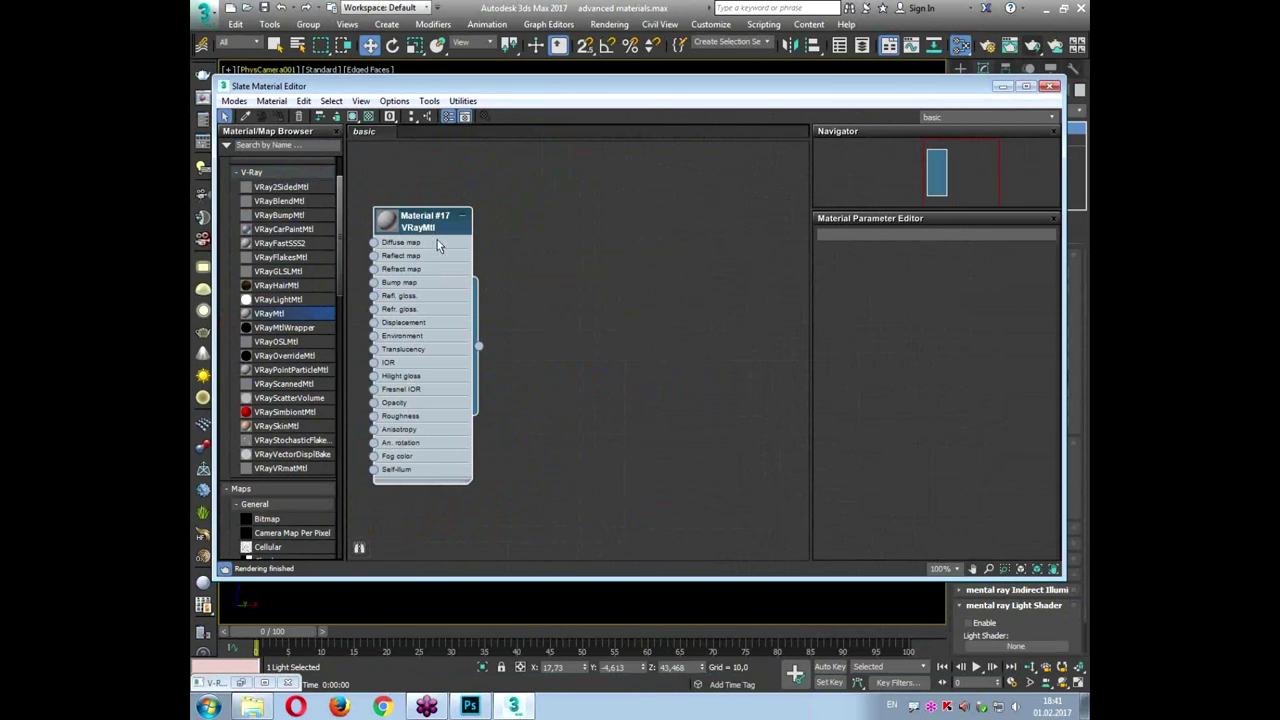
double_click(388, 221)
left_click(462, 216)
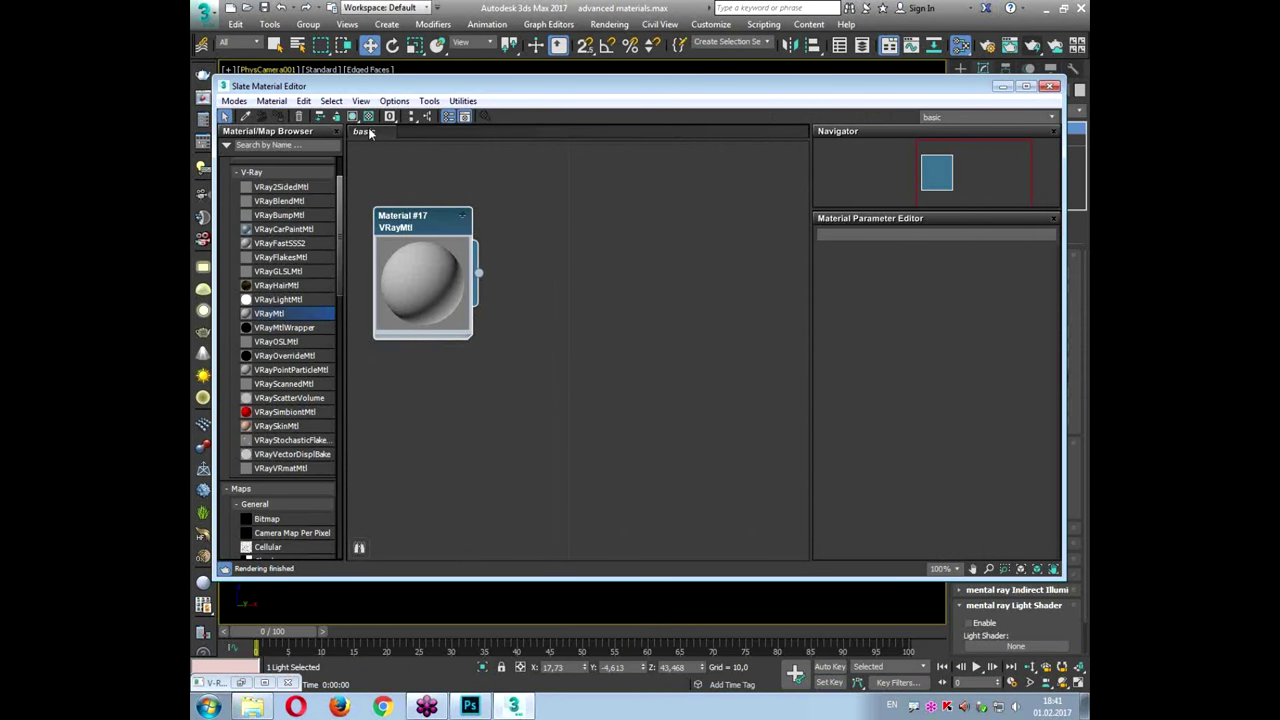
left_click(354, 118)
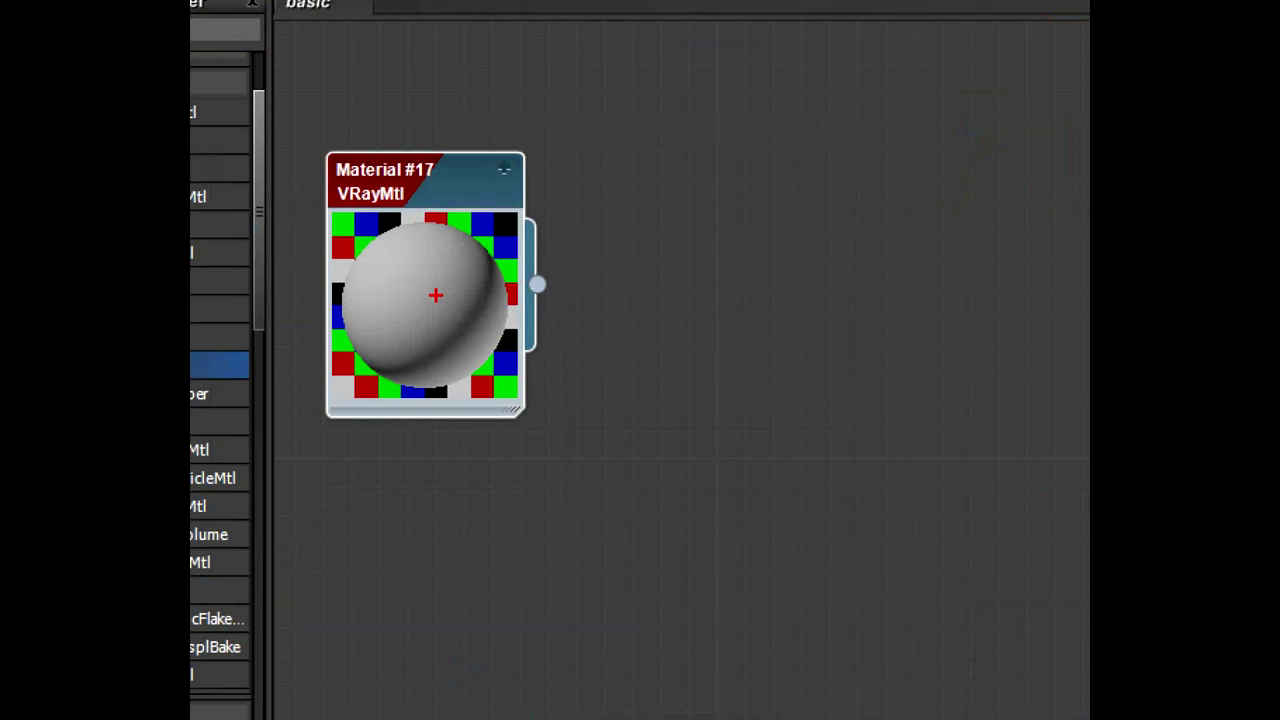
mouse_move(356, 195)
left_mouse_down()
mouse_move(468, 160)
mouse_move(474, 340)
mouse_move(320, 410)
left_mouse_up()
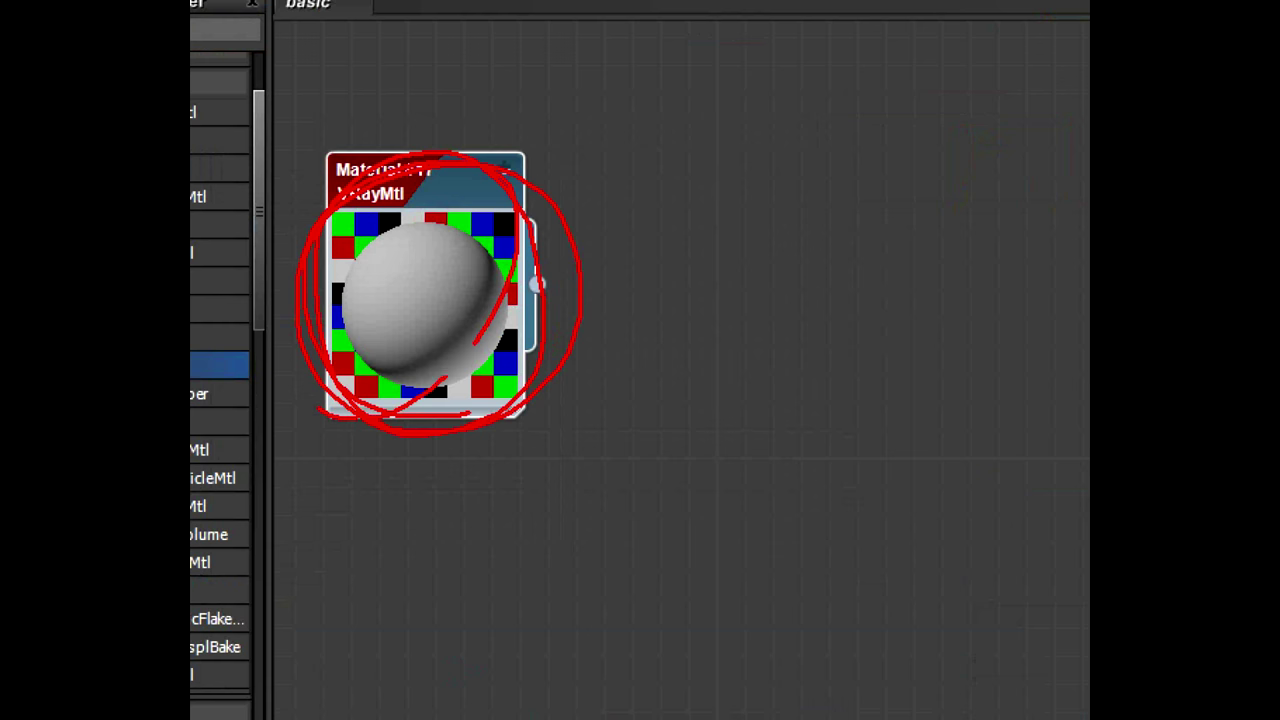
key("Escape")
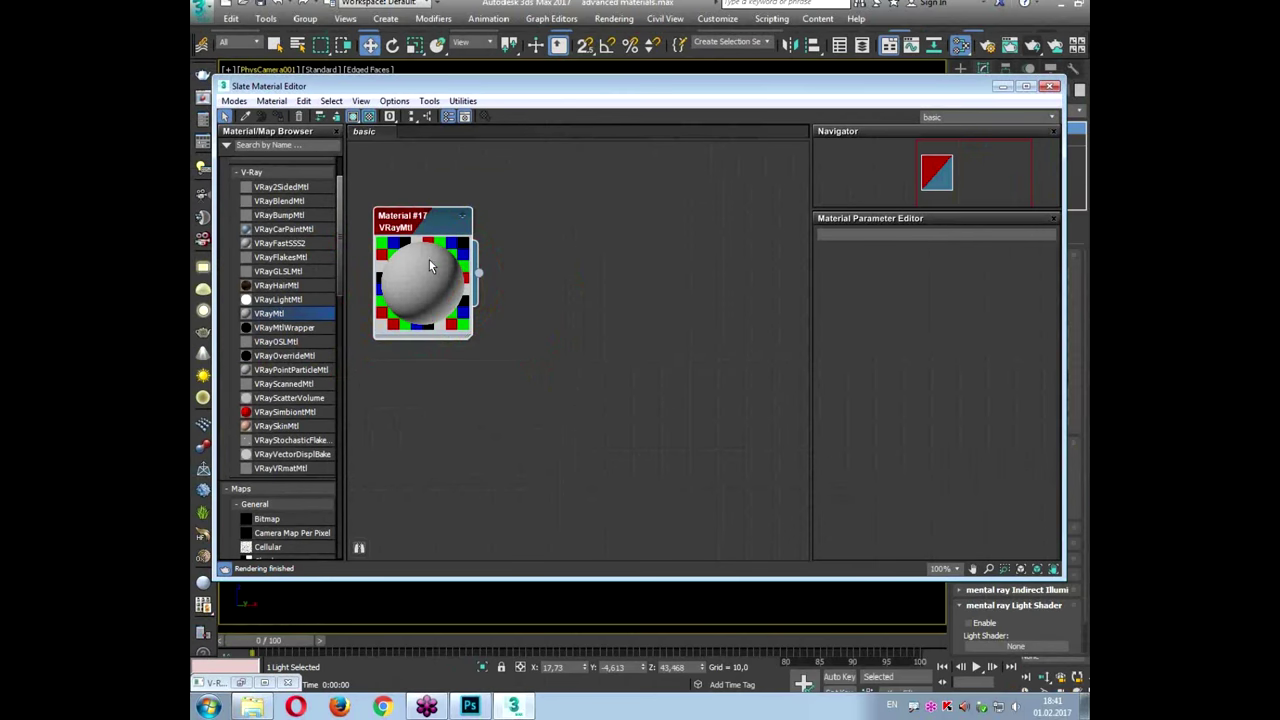
Step: Duplicate the VRayMtl node twice, placing the copies in a row beside the original
left_click_drag(413, 200, 678, 198, "shift")
left_click_drag(678, 198, 821, 194, "shift")
left_click_drag(620, 232, 680, 232, "shift")
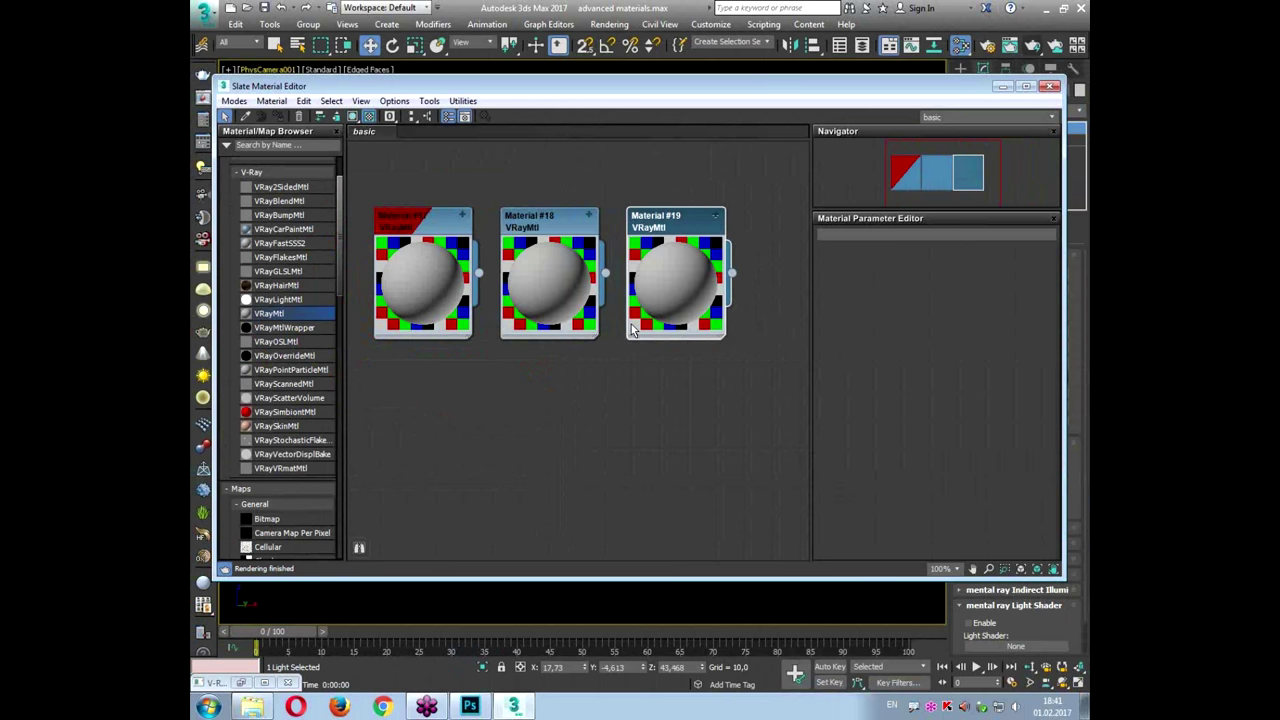
mouse_move(636, 87)
left_mouse_down()
mouse_move(654, 518)
mouse_move(661, 451)
mouse_move(568, 400)
mouse_move(612, 330)
left_mouse_up()
key("Escape")
left_click_drag(592, 449, 597, 97)
Step: Set the first VRayMtl's diffuse color to blue with hue 150, saturation 181 and value 128
left_click(440, 252)
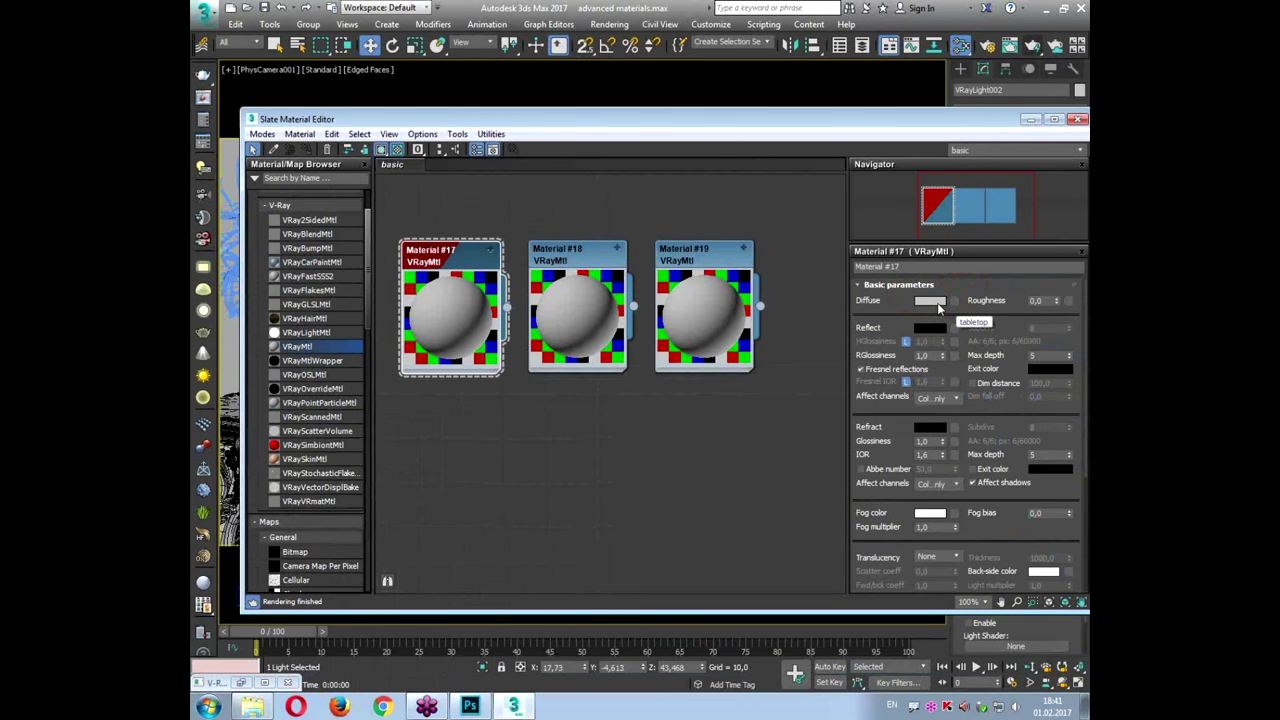
left_click(930, 301)
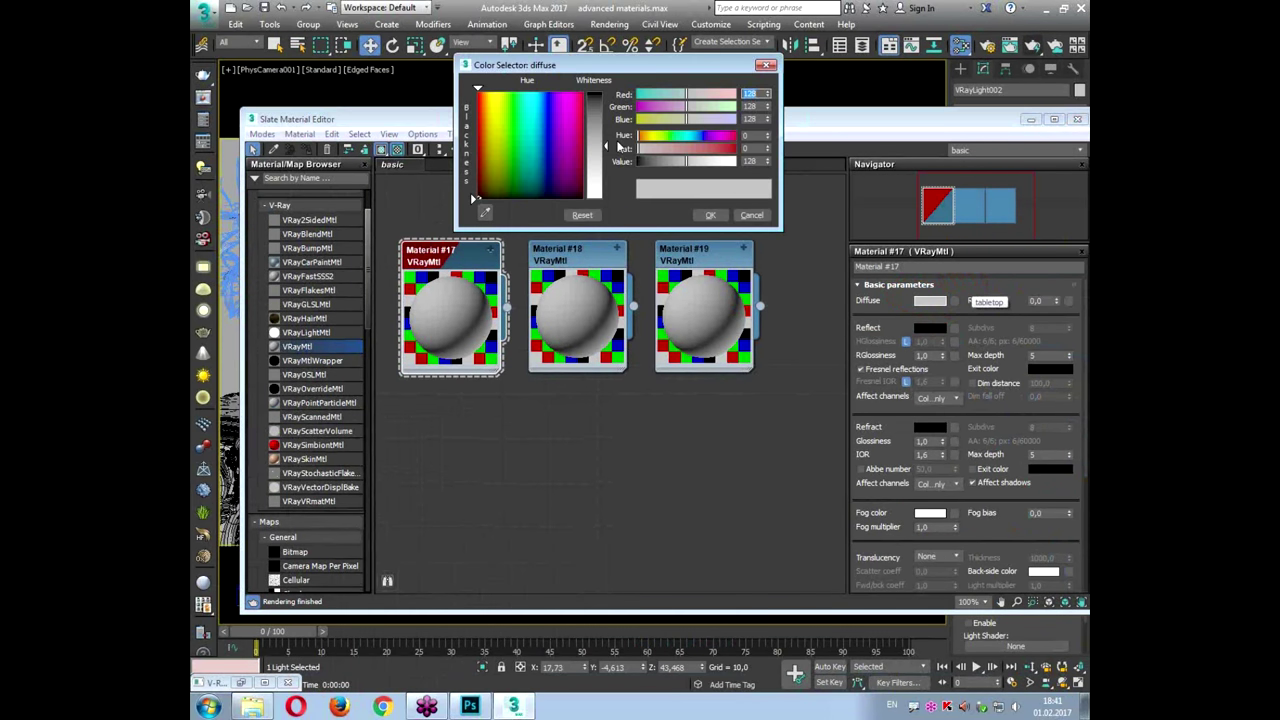
left_click_drag(688, 146, 693, 140)
left_click(691, 150)
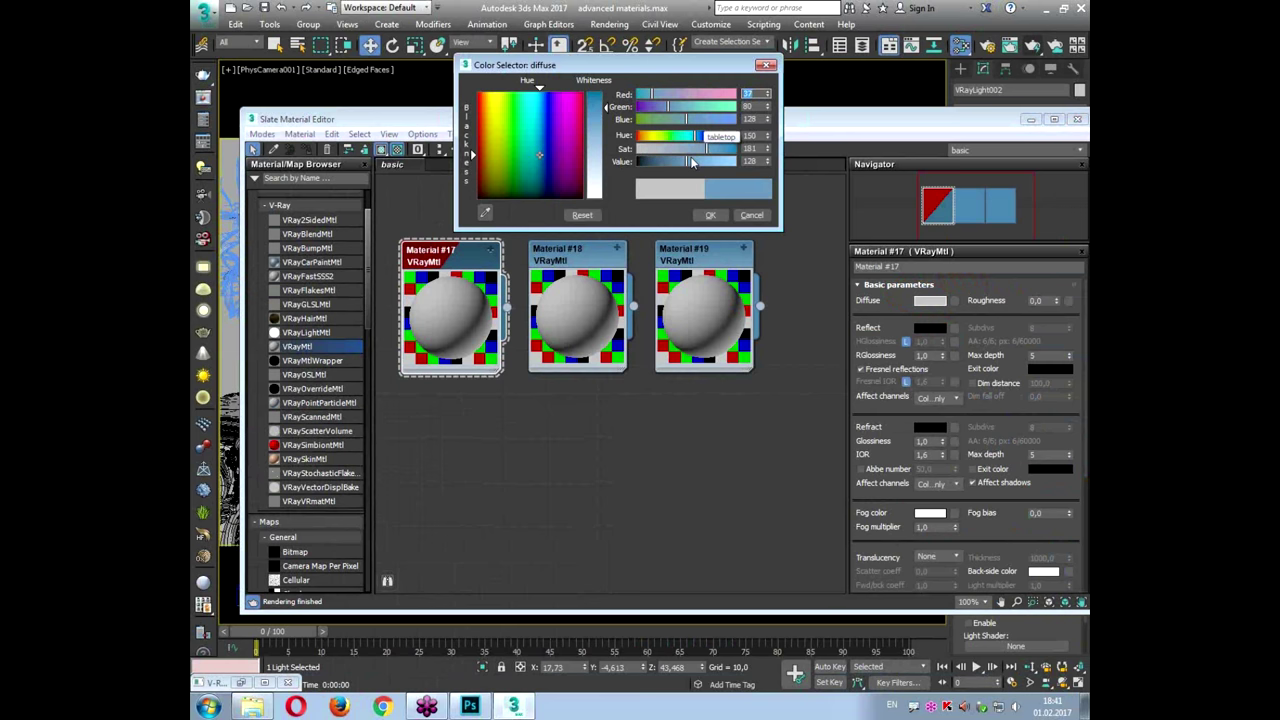
left_click(710, 215)
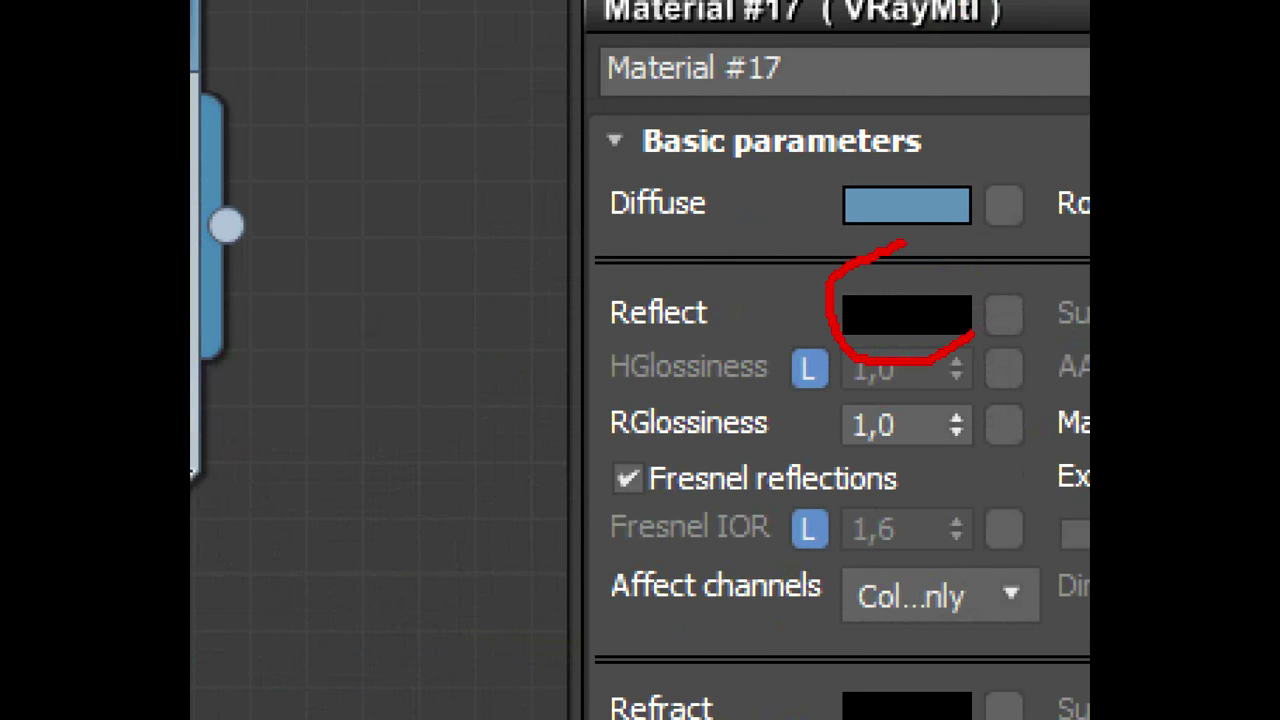
Step: Set the first material's reflect color to white, keeping Fresnel reflections on
left_click_drag(901, 243, 997, 288)
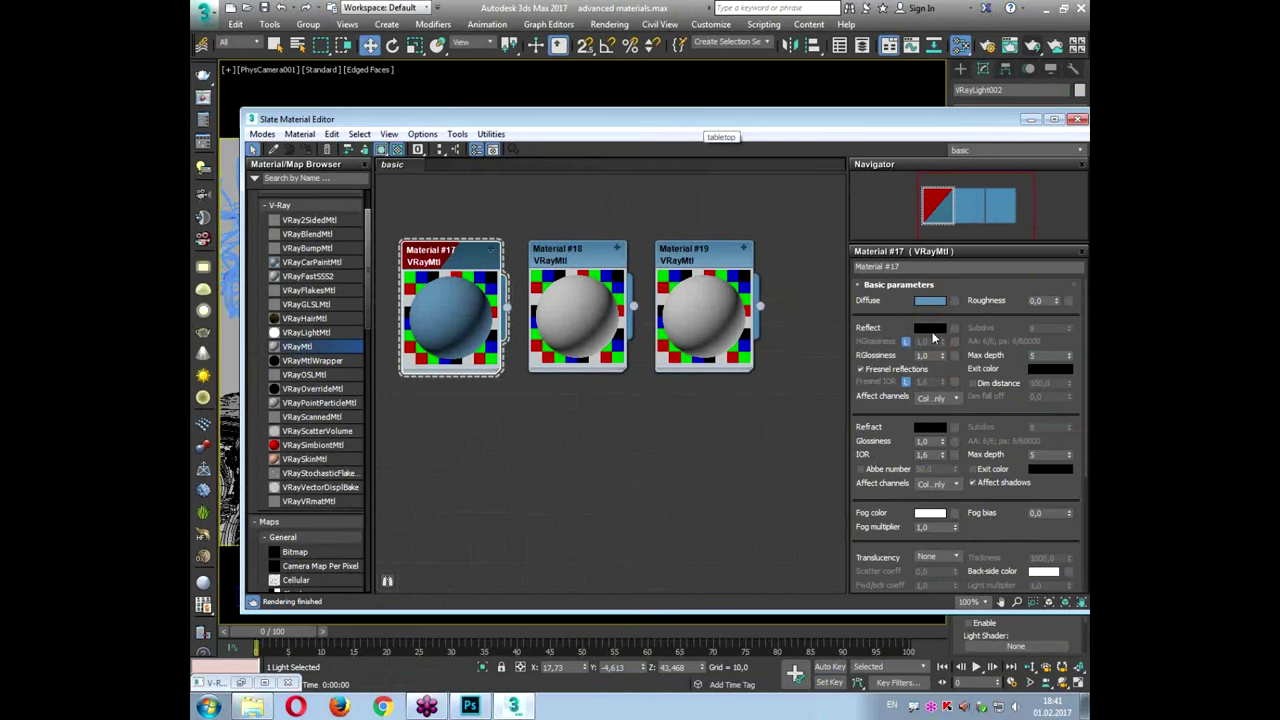
left_click(907, 315)
left_click_drag(731, 168, 746, 162)
left_click(710, 215)
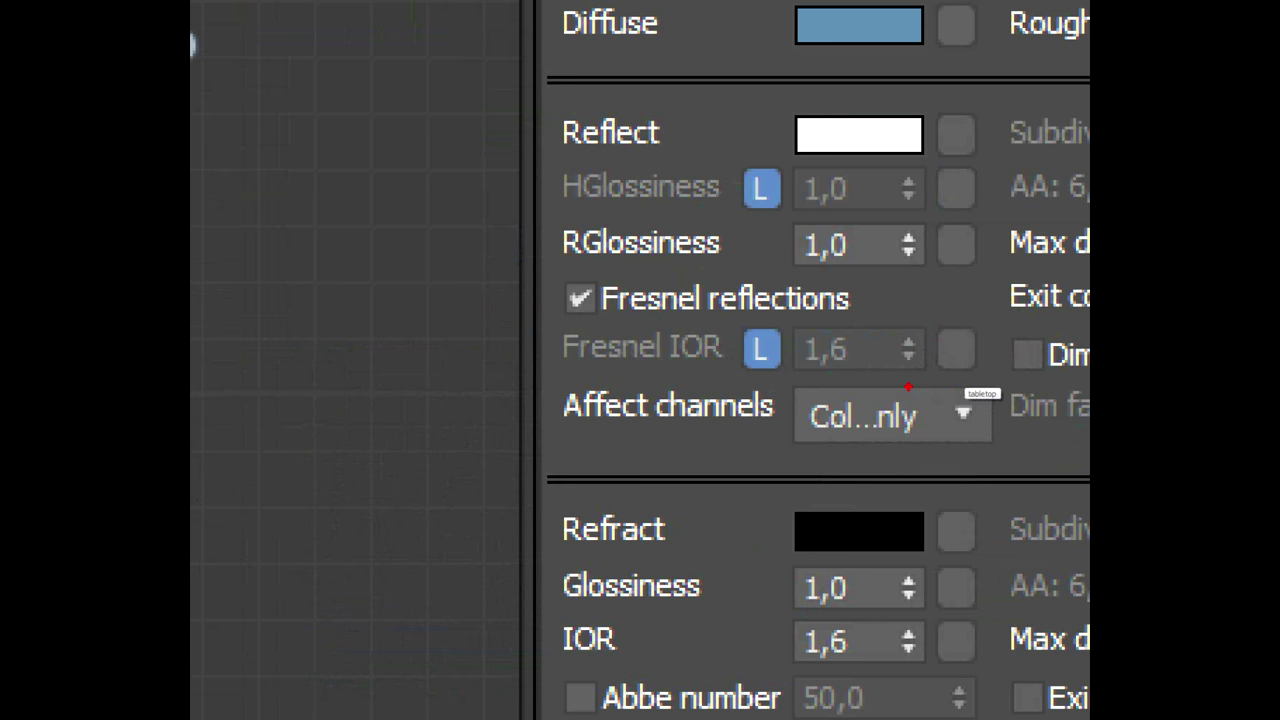
mouse_move(908, 387)
left_mouse_down()
mouse_move(668, 381)
mouse_move(684, 378)
left_mouse_up()
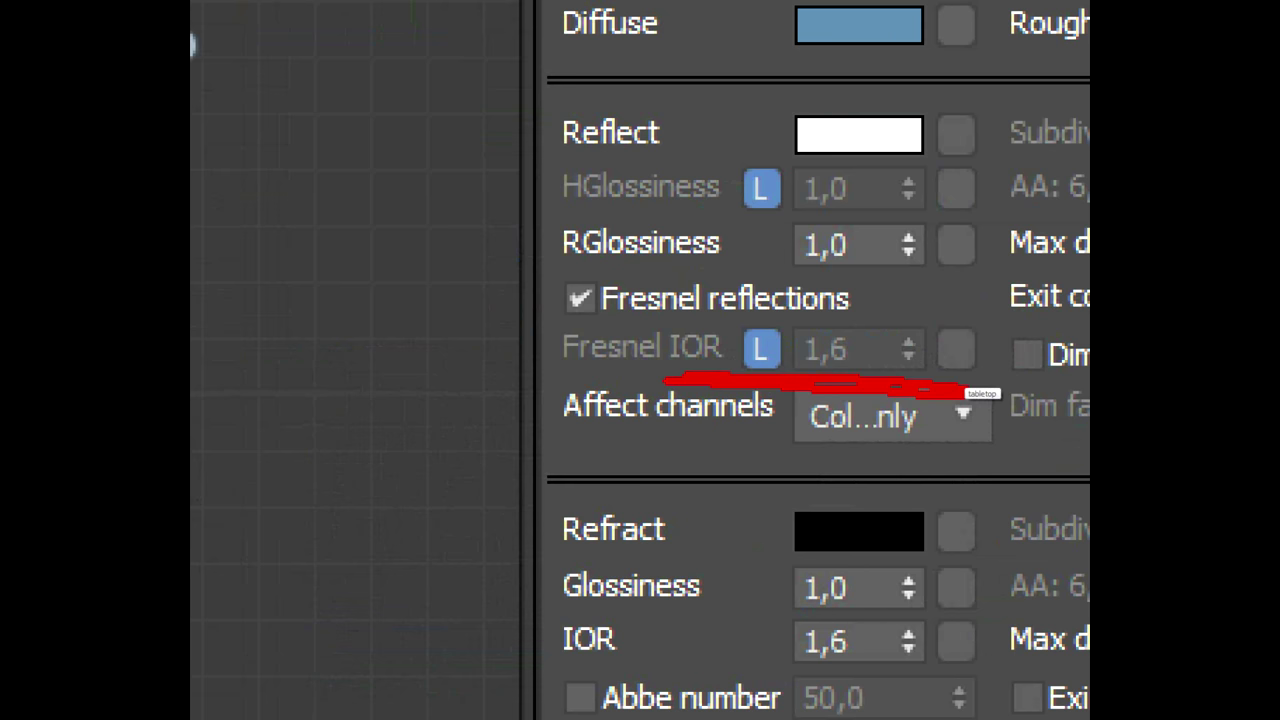
left_click_drag(712, 256, 1078, 282)
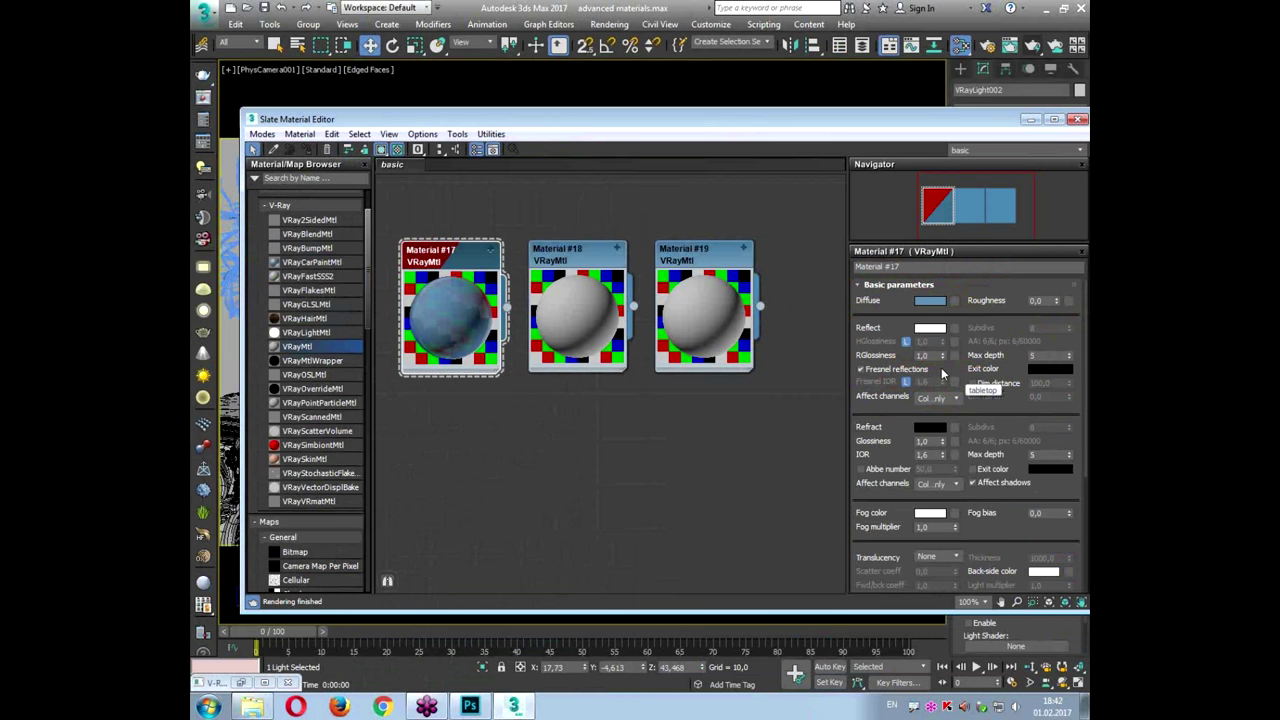
Step: Lower the blue material's reflection glossiness to 0.78 and inspect its blurred reflections in the sample preview
left_click_drag(942, 358, 942, 380)
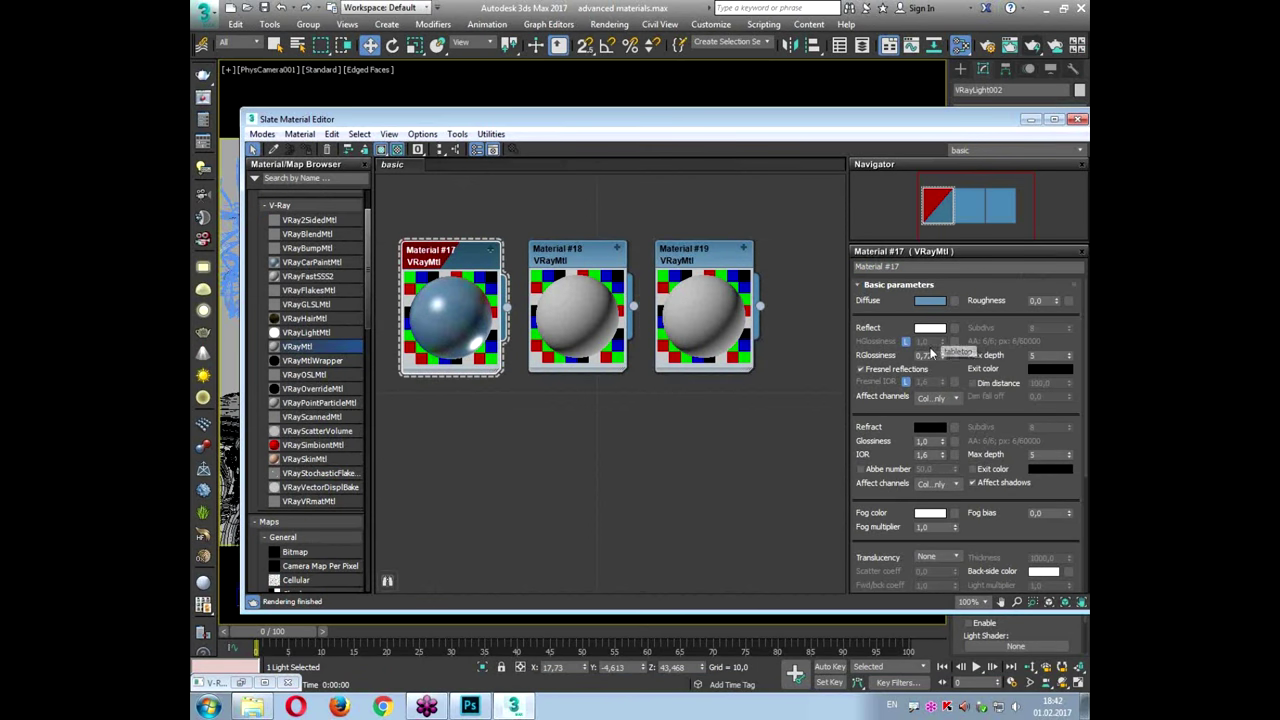
mouse_move(942, 355)
left_mouse_down()
mouse_move(942, 370)
mouse_move(942, 355)
left_mouse_up()
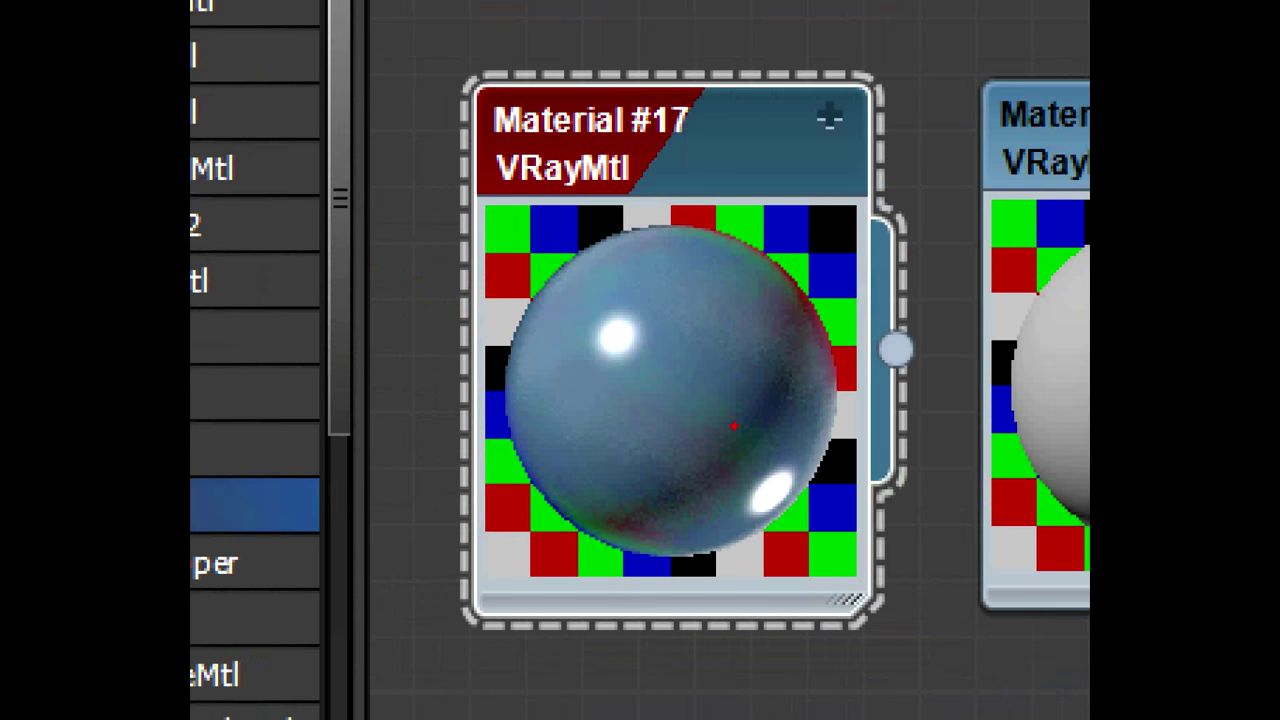
mouse_move(632, 314)
left_mouse_down()
mouse_move(586, 392)
mouse_move(605, 442)
left_mouse_up()
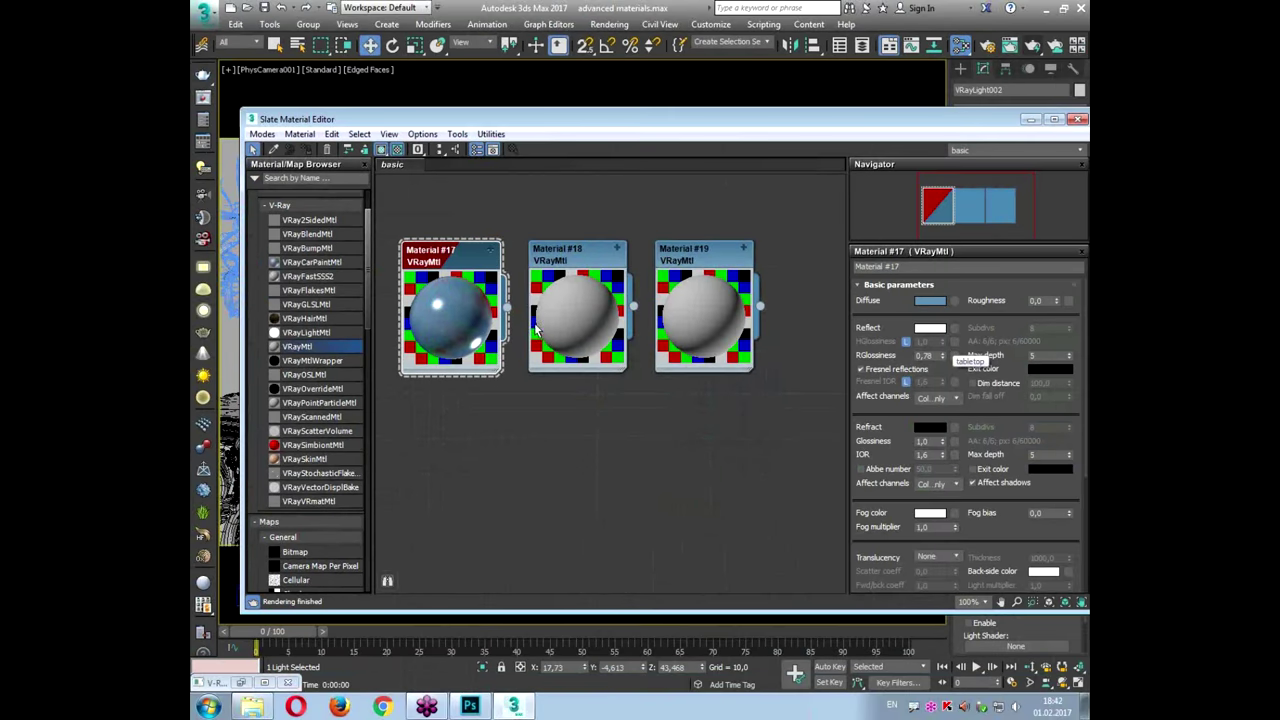
Step: Set the blue material's BRDF anisotropy to -0.65
left_click_drag(877, 426, 889, 219)
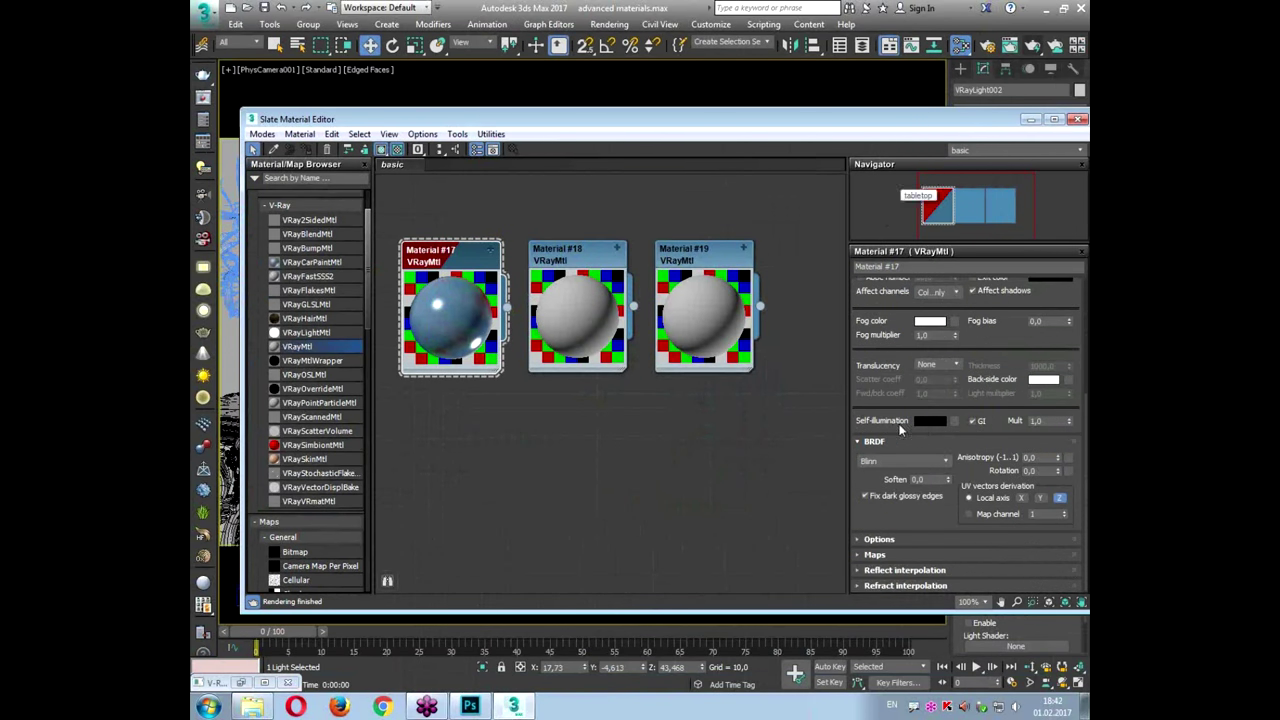
left_click_drag(978, 126, 928, 81)
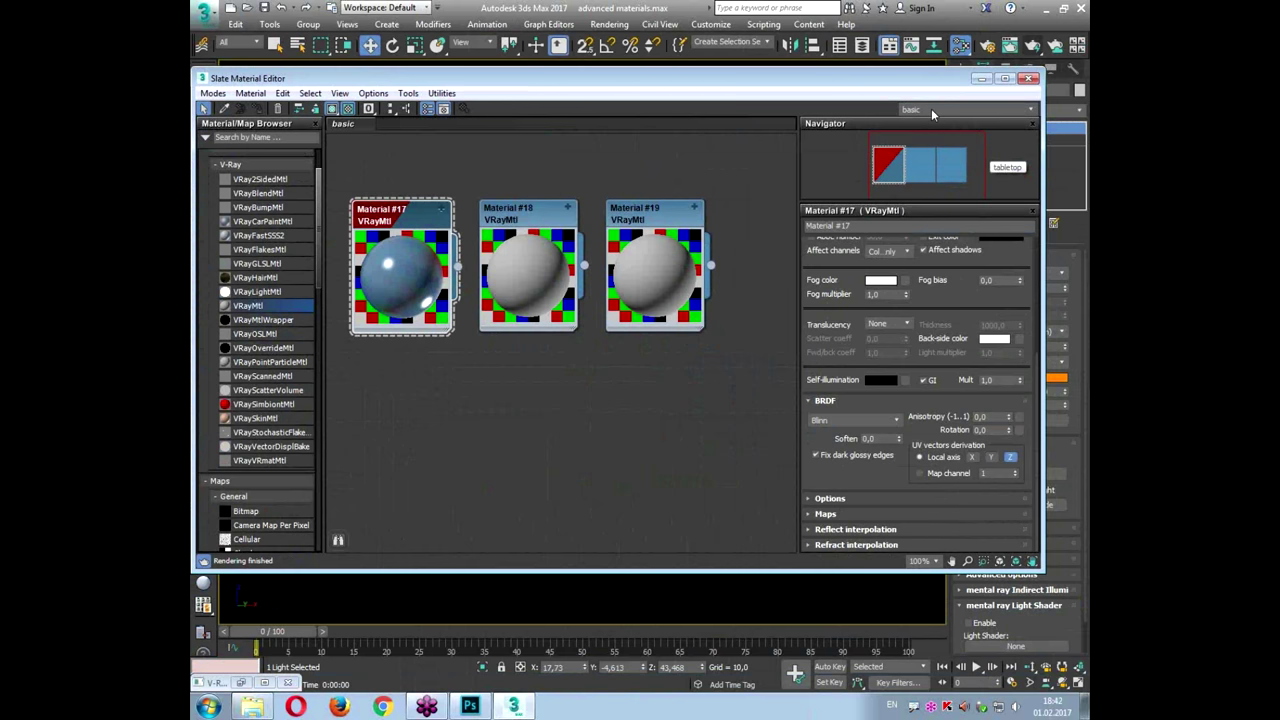
left_click_drag(1009, 415, 1000, 457)
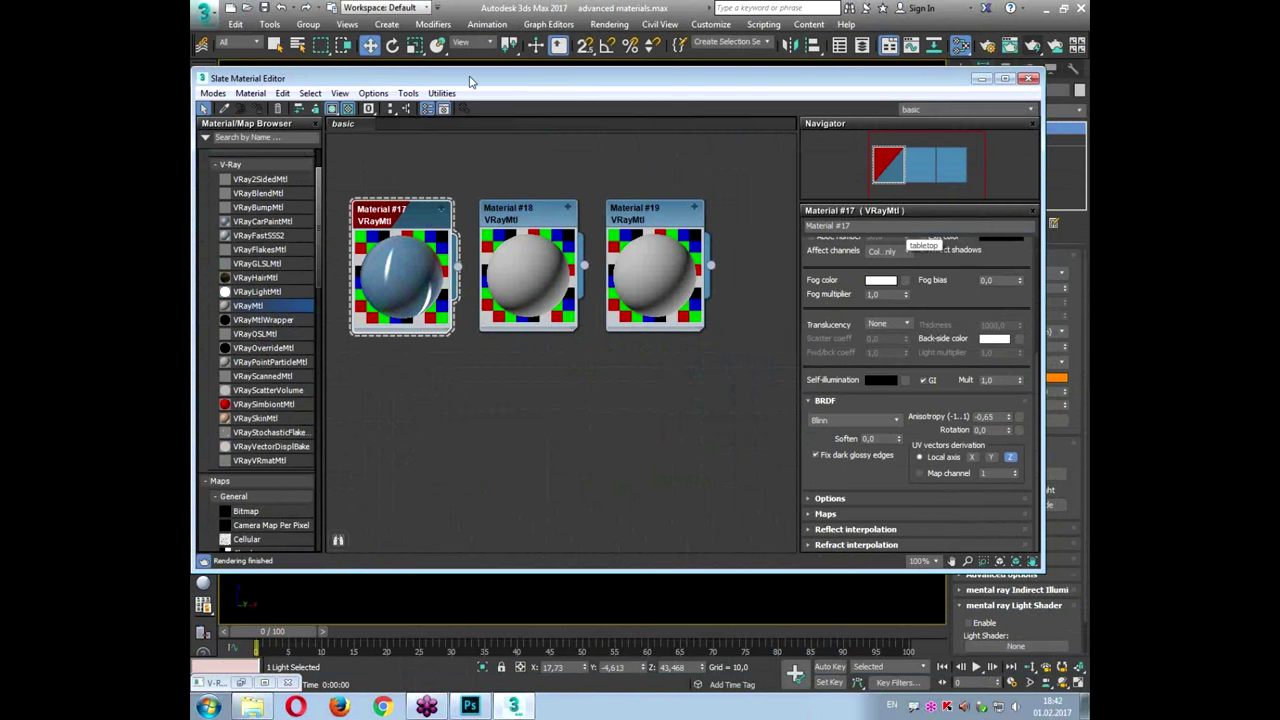
Step: Select both cup-and-saucer groups in the camera view and assign the blue material to them
left_click_drag(470, 82, 668, 461)
left_click(602, 382)
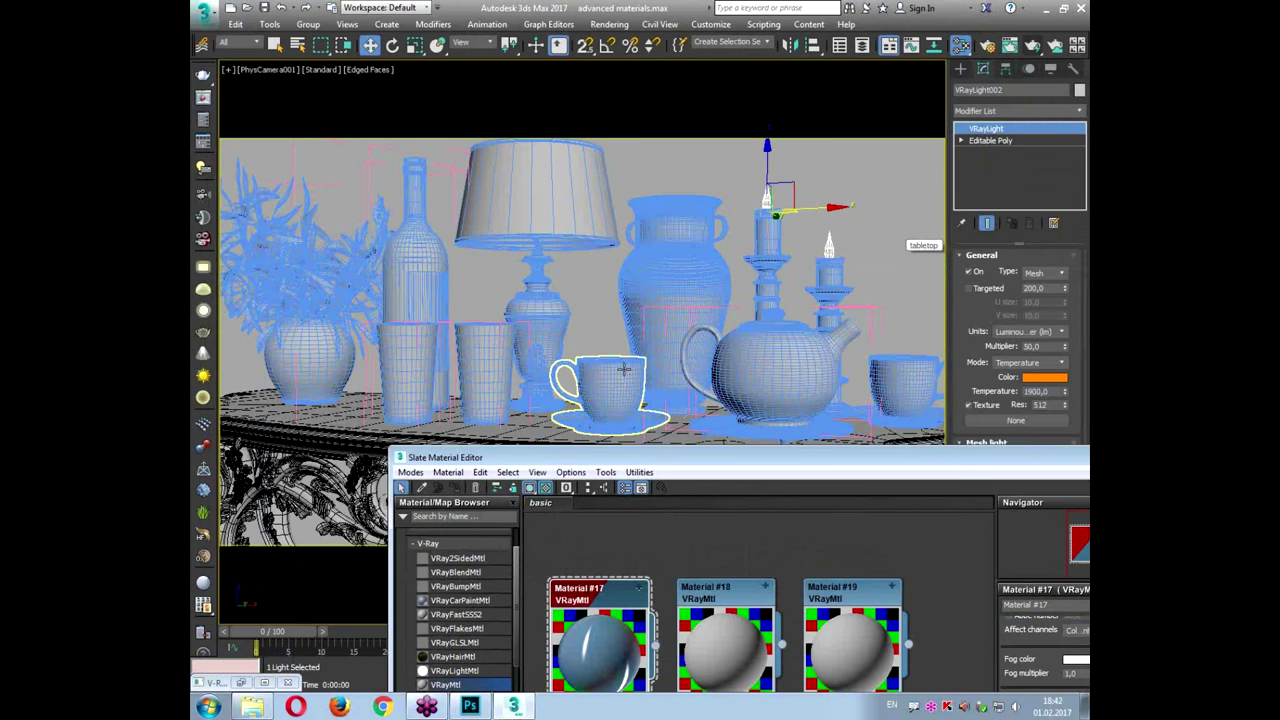
left_click(898, 387, "ctrl")
left_click_drag(749, 461, 524, 101)
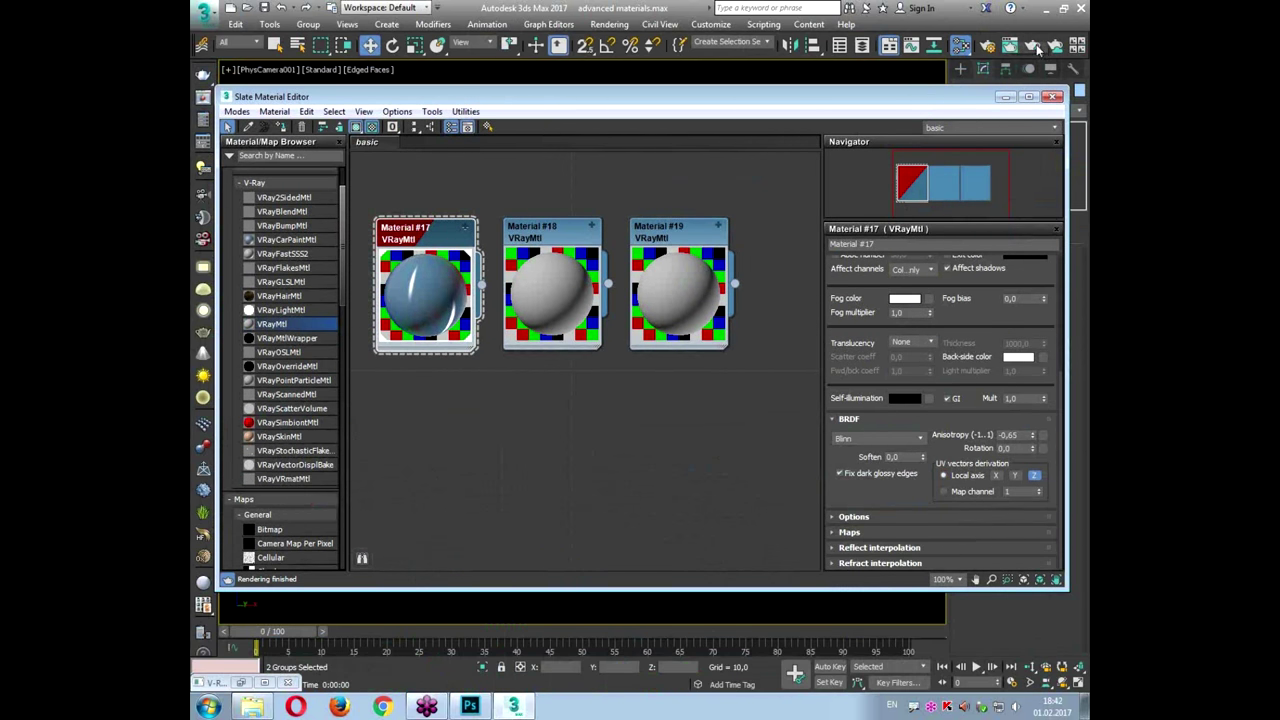
Step: Render the camera view, examine the blue material on the cups, and stop the render
left_click(1035, 47)
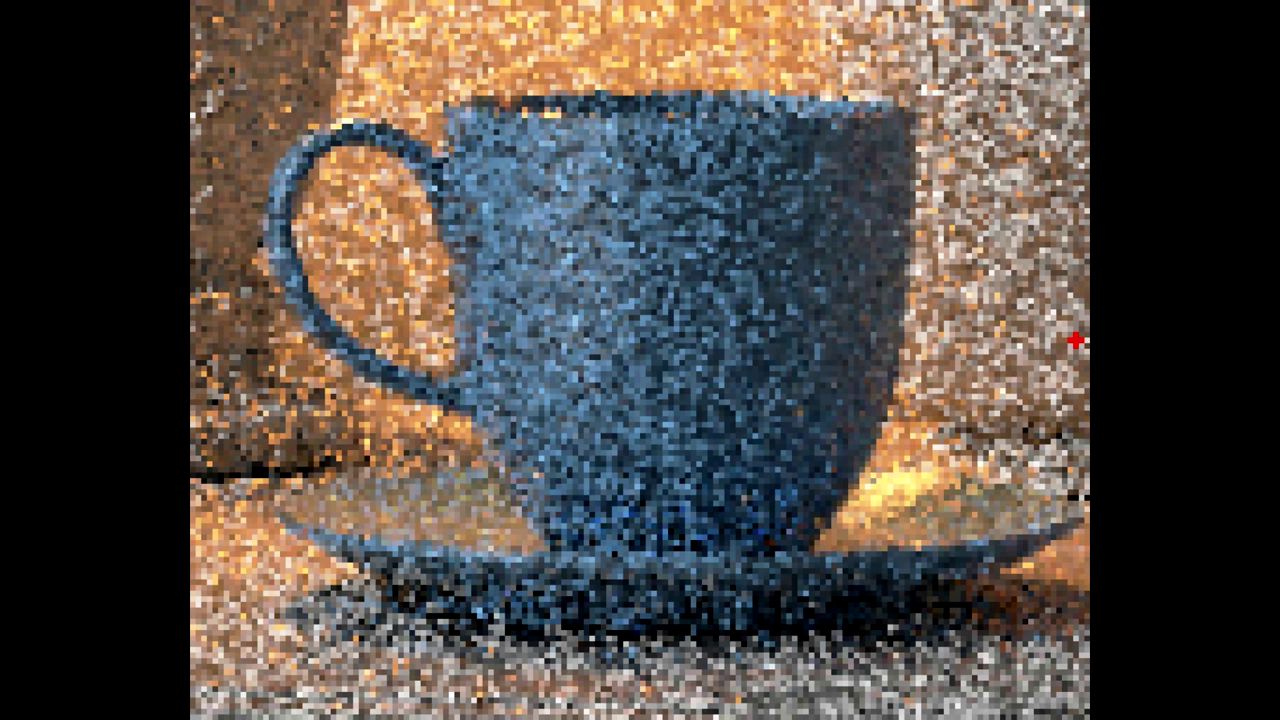
mouse_move(470, 228)
left_mouse_down()
mouse_move(458, 312)
mouse_move(714, 300)
mouse_move(1008, 238)
left_mouse_up()
mouse_move(870, 314)
left_mouse_down()
mouse_move(466, 322)
mouse_move(850, 286)
mouse_move(905, 375)
left_mouse_up()
key("Escape")
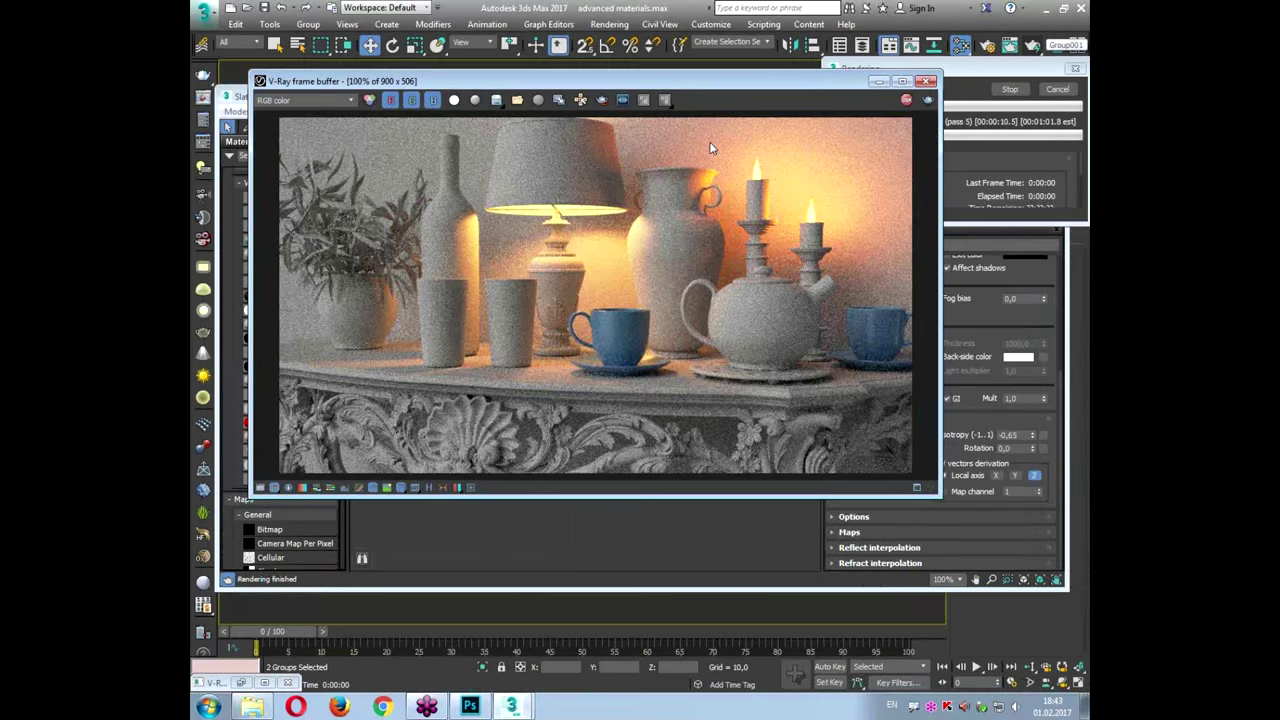
left_click(1042, 88)
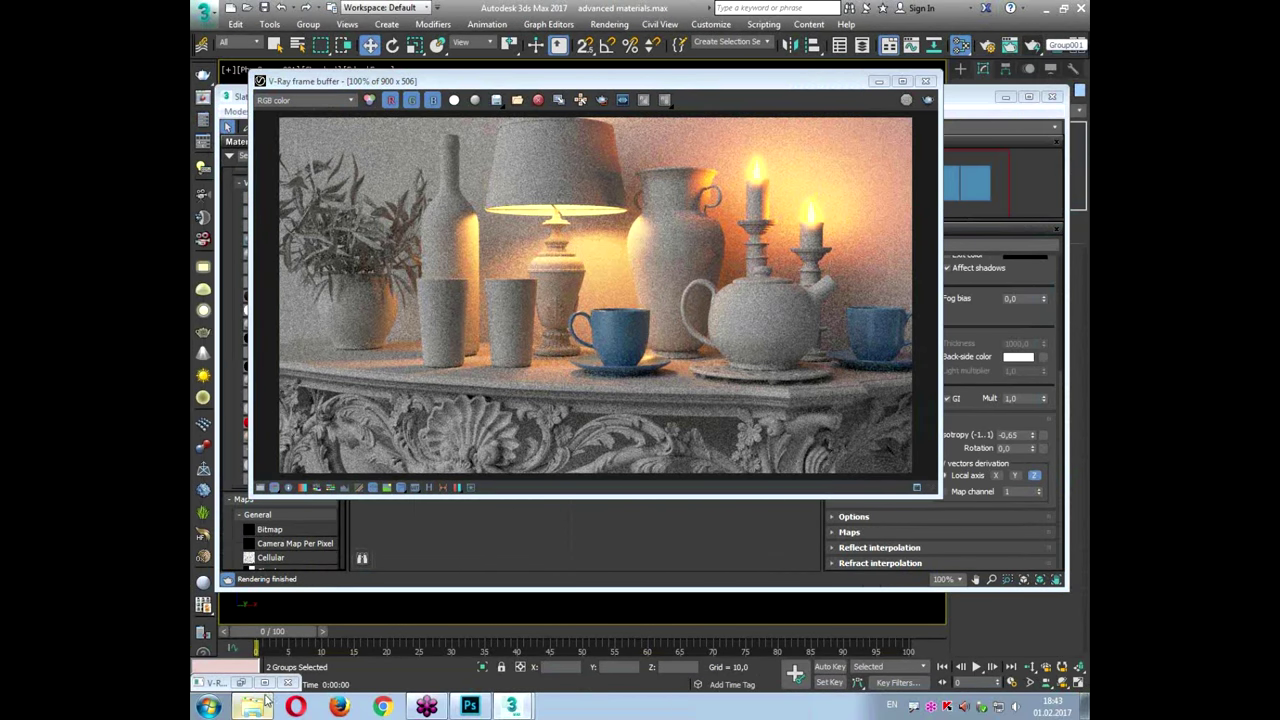
Step: Switch to Windows Explorer, view the border image in D:\Семинар сложные материалы, then close the image and minimize the folder
left_click(252, 707)
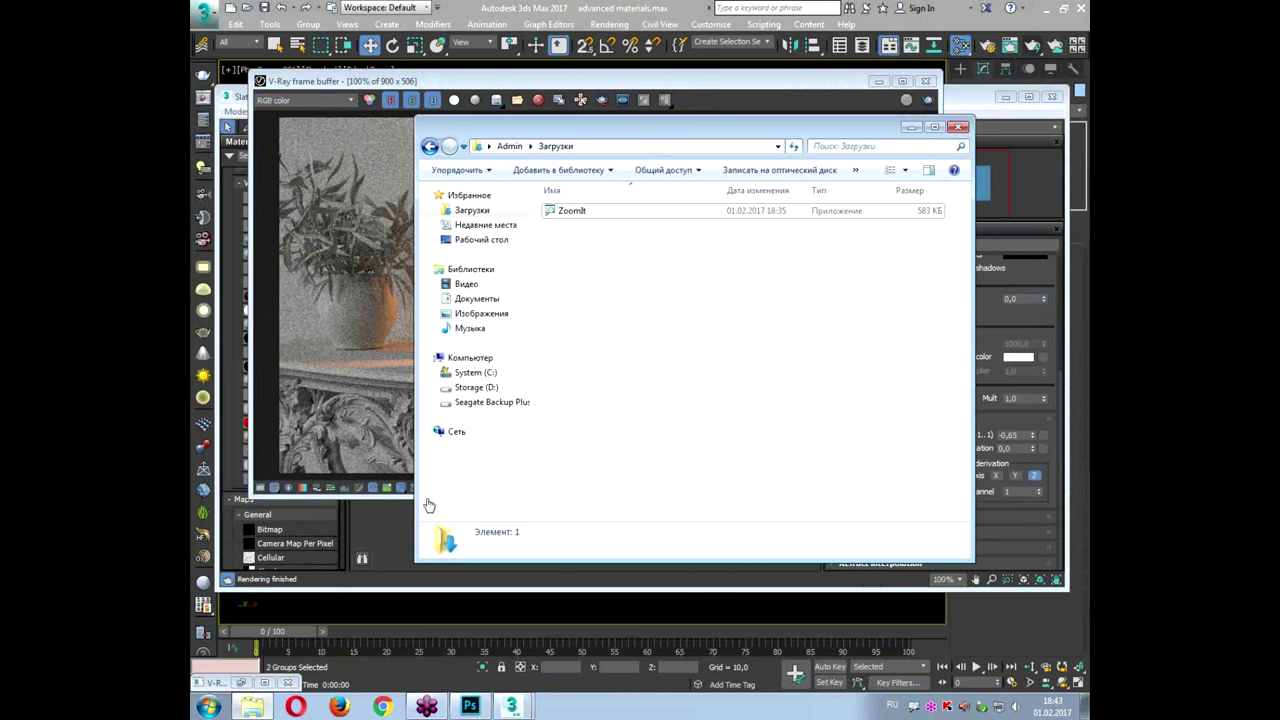
left_click(476, 387)
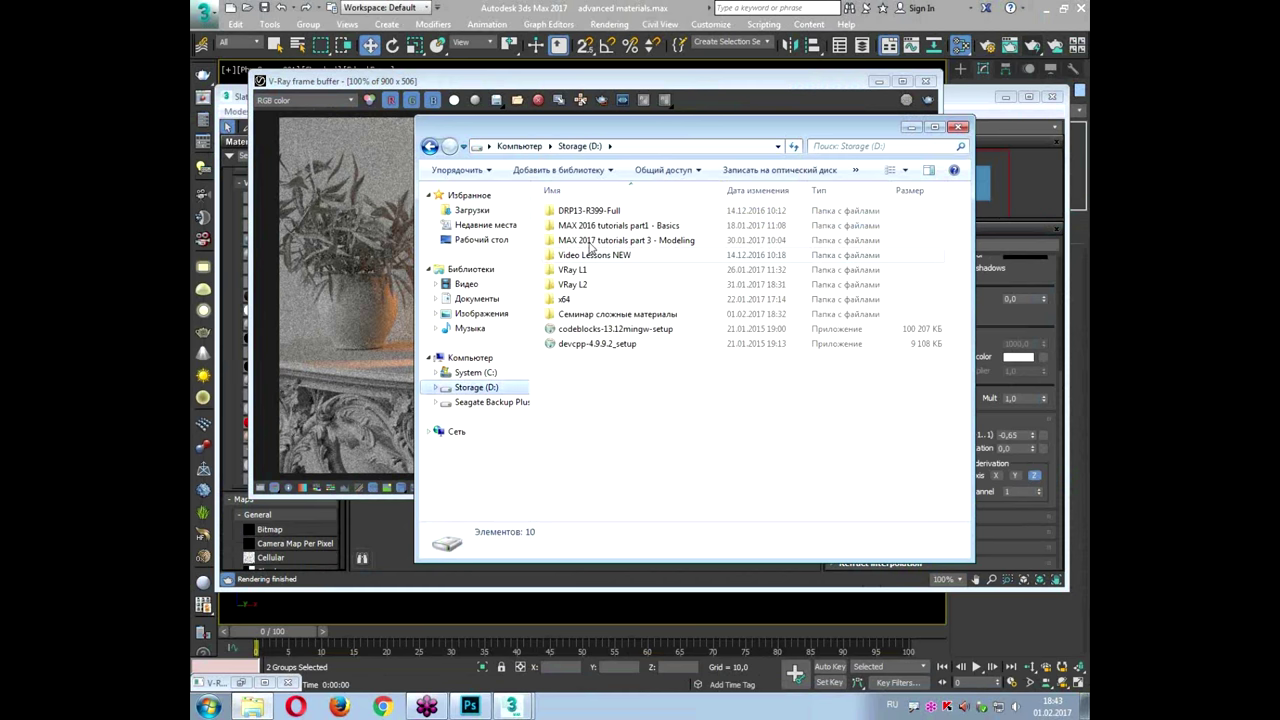
double_click(568, 316)
double_click(895, 236)
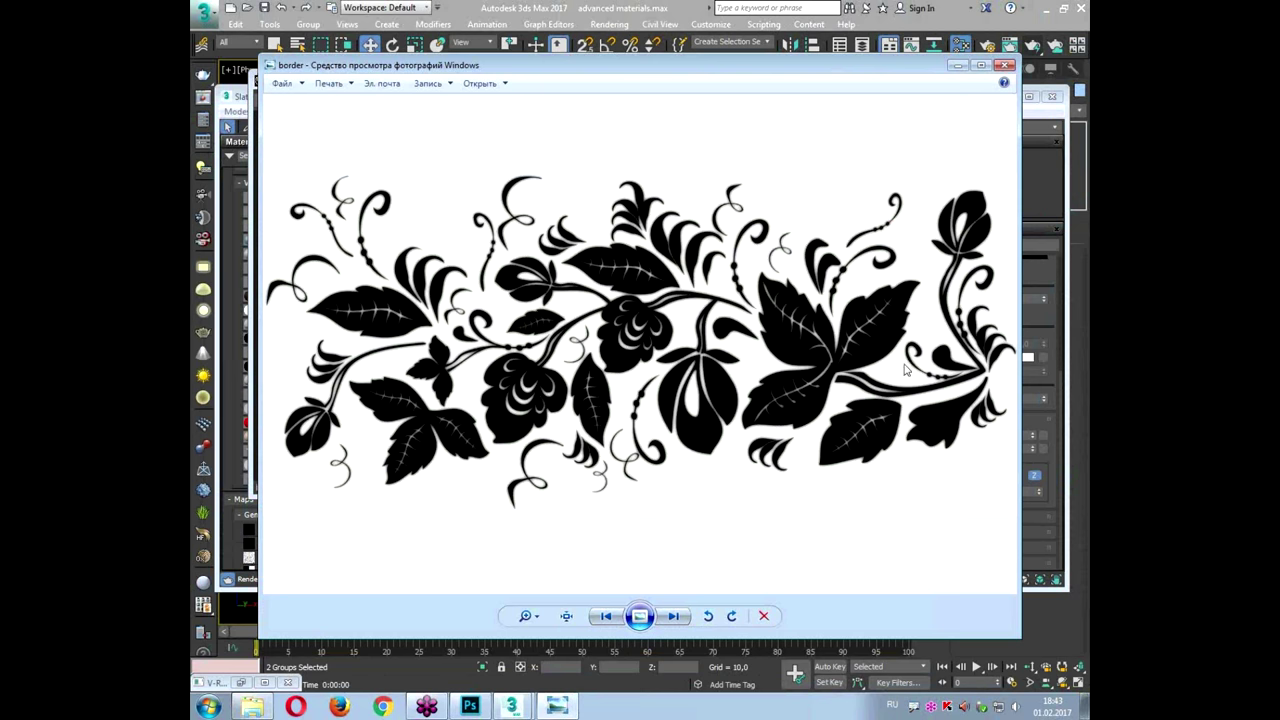
mouse_move(426, 192)
left_mouse_down()
mouse_move(411, 231)
mouse_move(456, 221)
left_mouse_up()
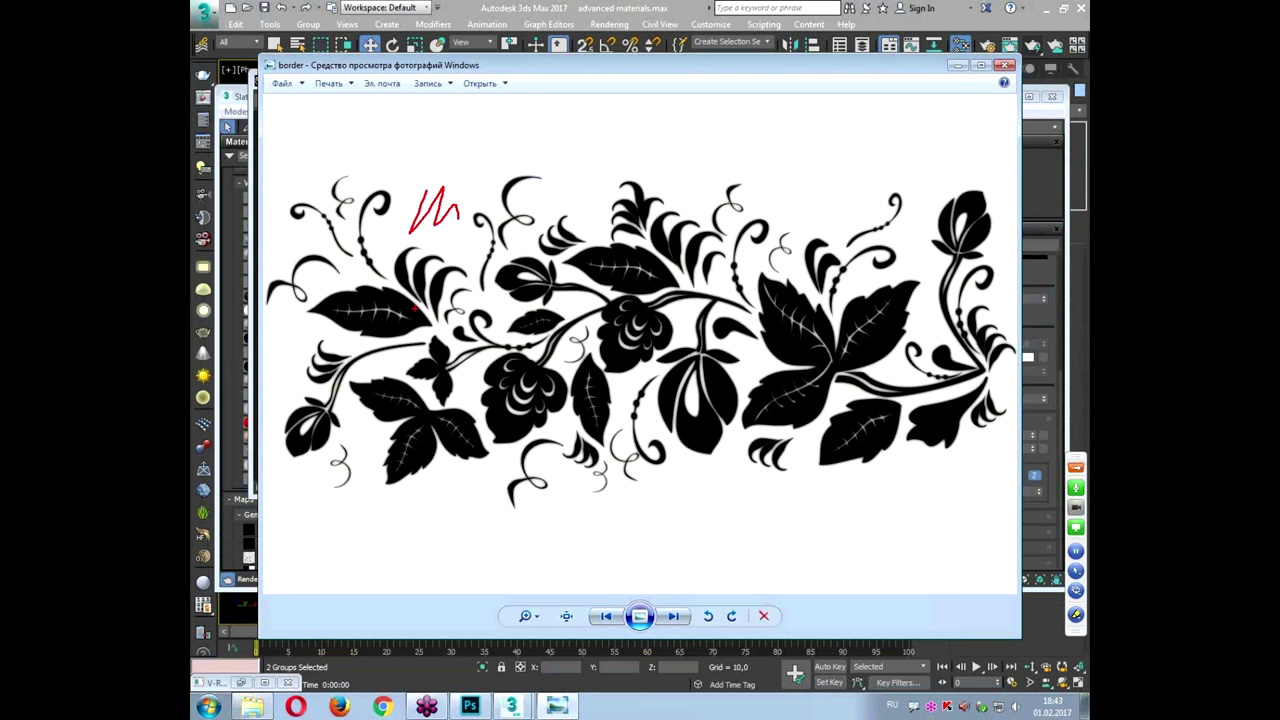
key("Escape")
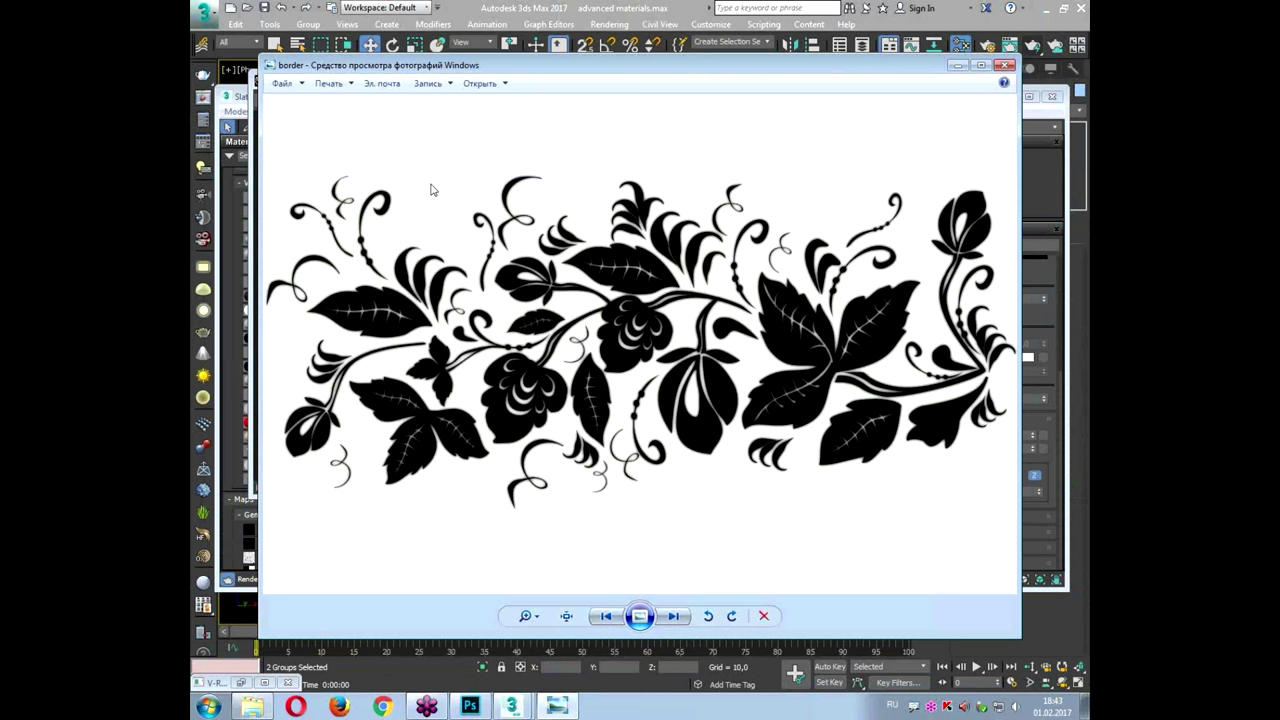
left_click(1006, 66)
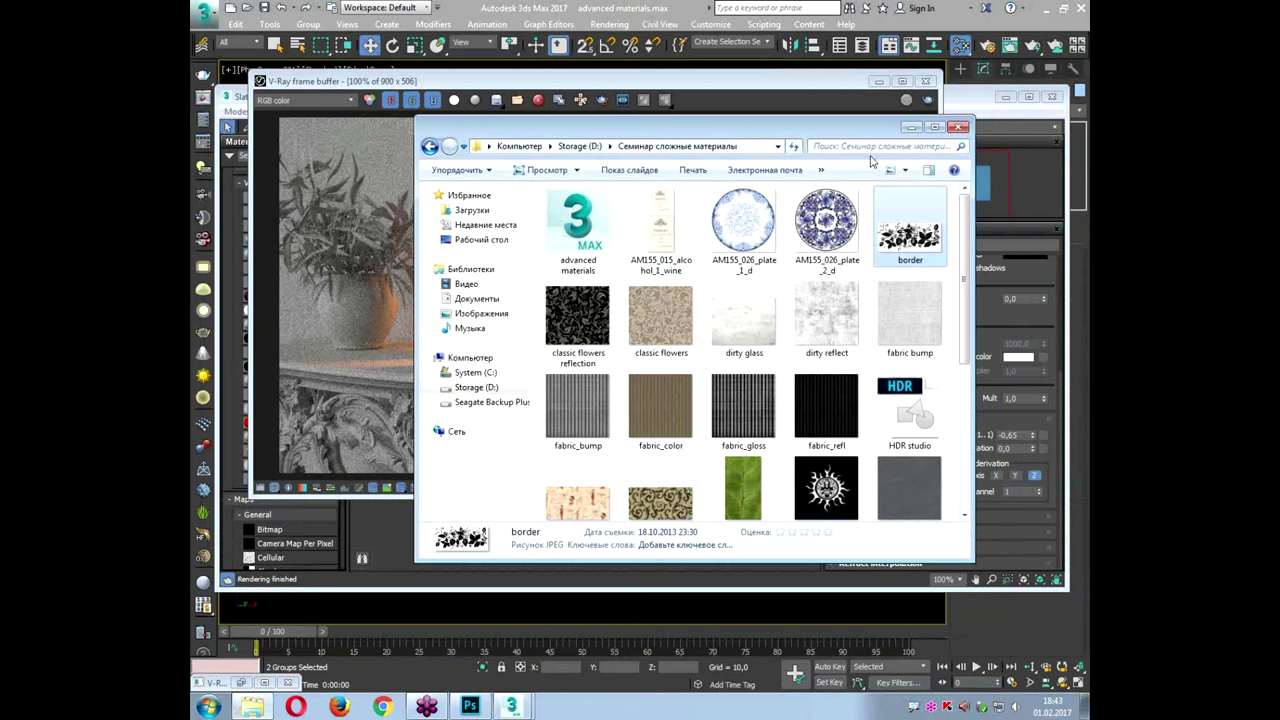
left_click(915, 127)
Step: Close the frame buffer and duplicate the blue material node, placing the copy below the original
key("shift+q")
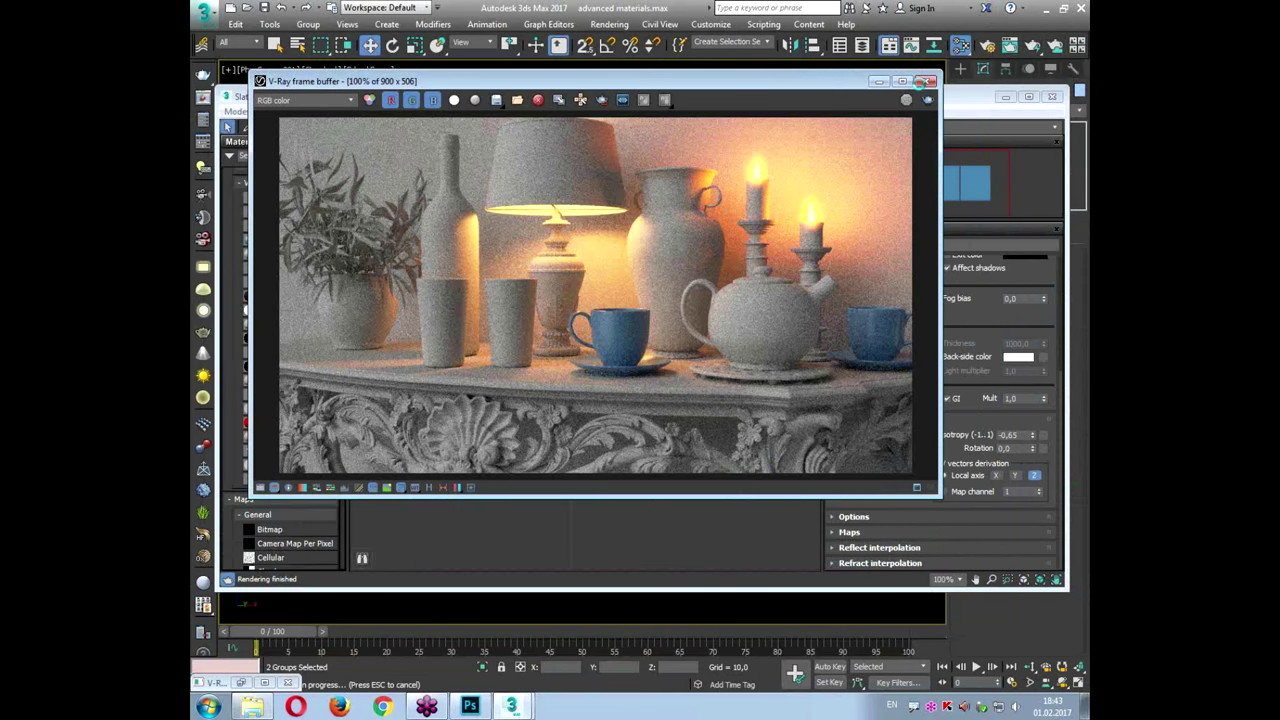
left_click(917, 80)
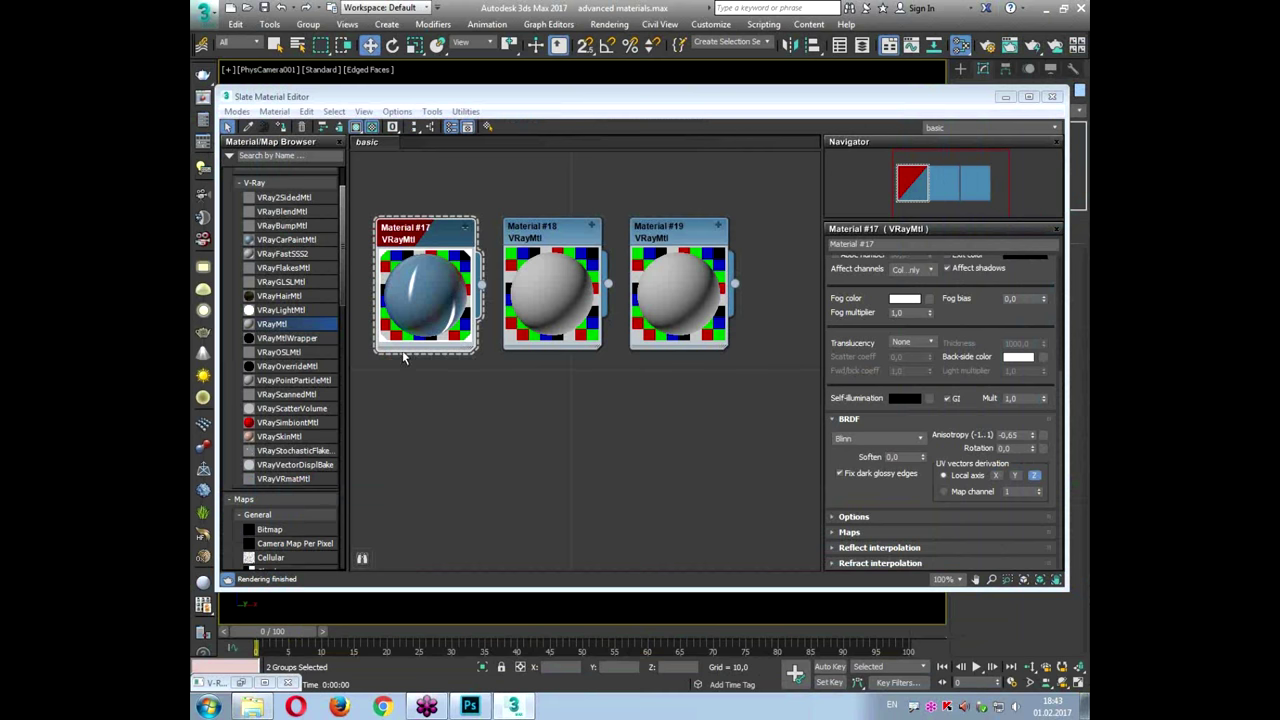
middle_click_drag(437, 240, 505, 194)
left_click_drag(503, 195, 499, 354, "shift")
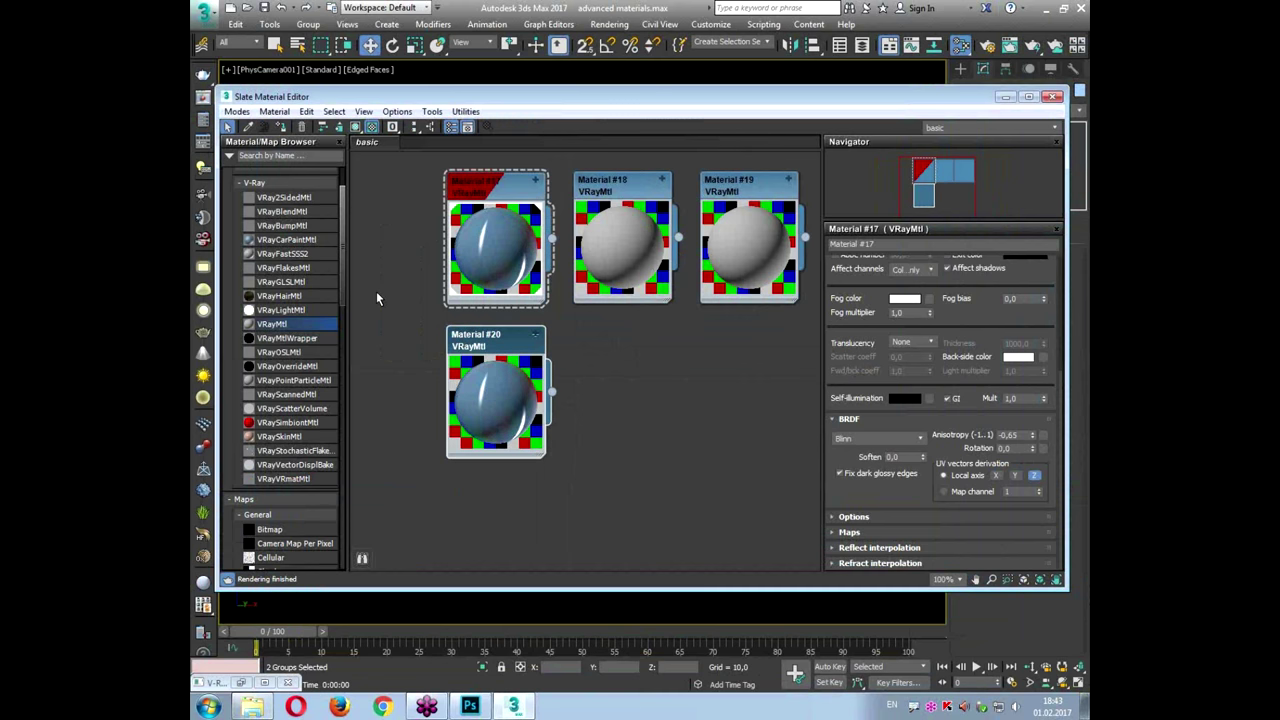
Step: Add a Mix map, connect it to the Diffuse map slot of the duplicated blue material, and open the Mix parameters
left_click_drag(343, 282, 338, 397)
left_click_drag(266, 365, 418, 484)
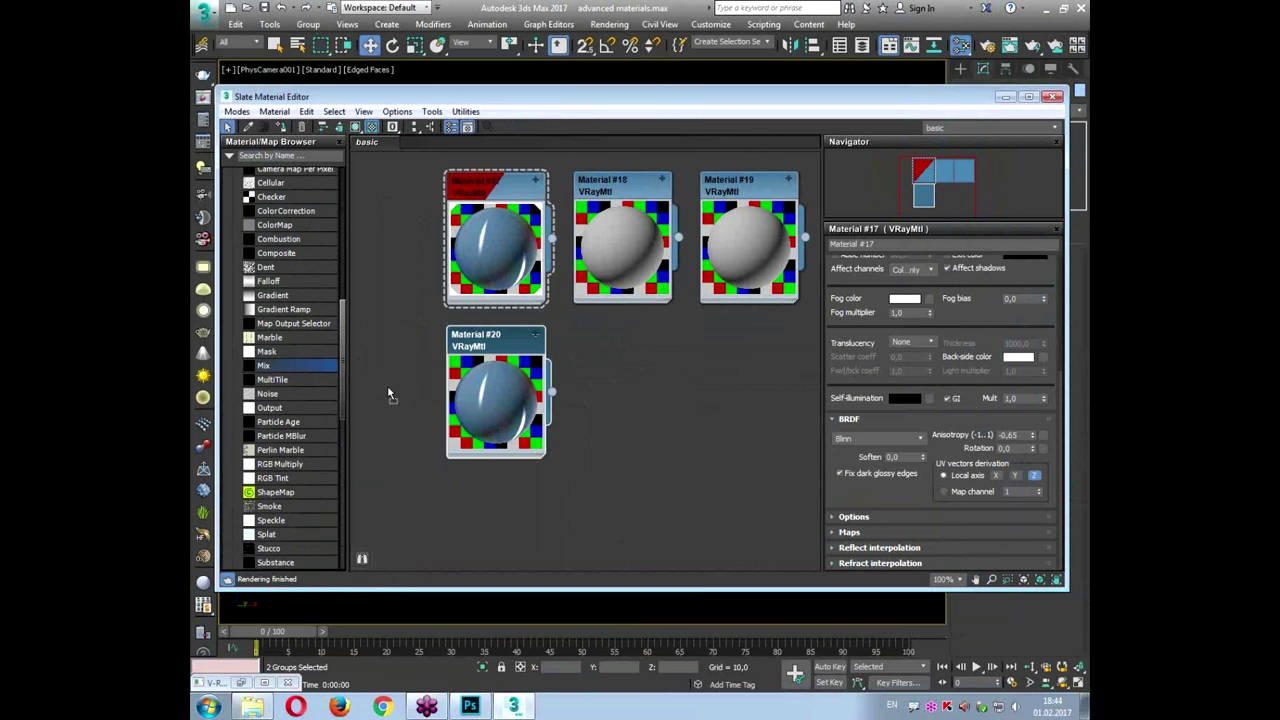
left_click_drag(378, 366, 519, 392)
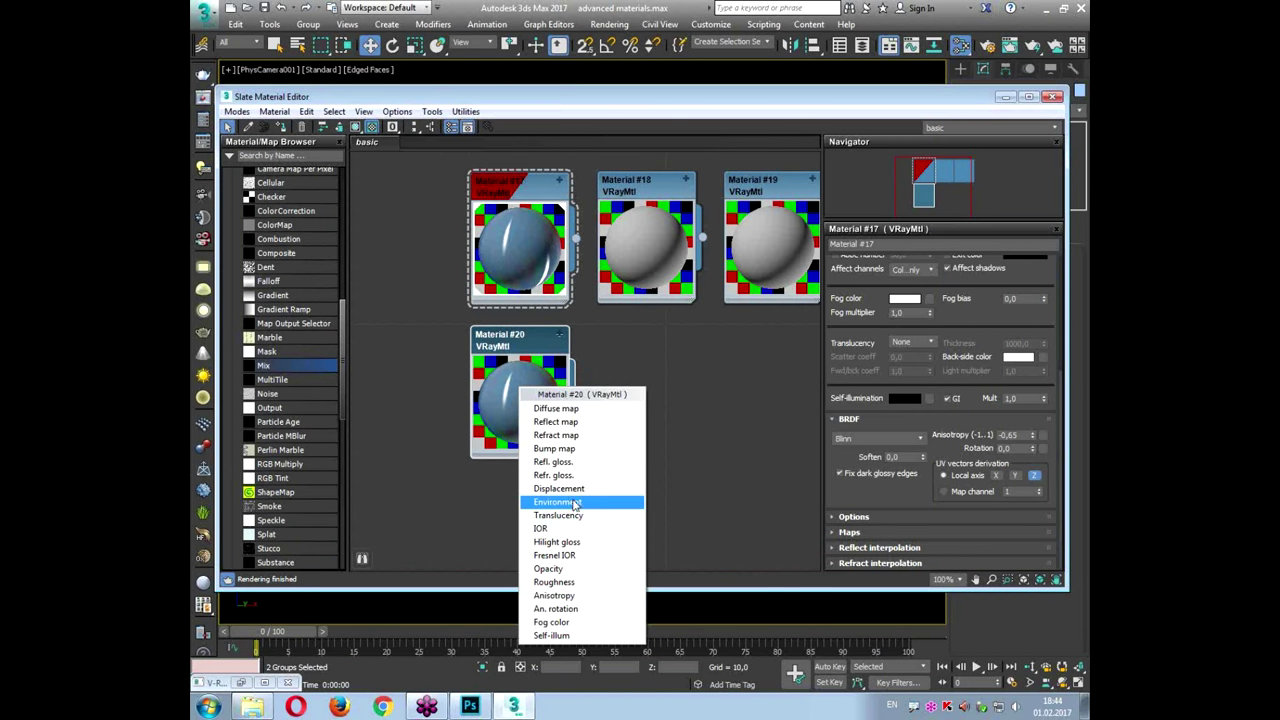
left_click(587, 410)
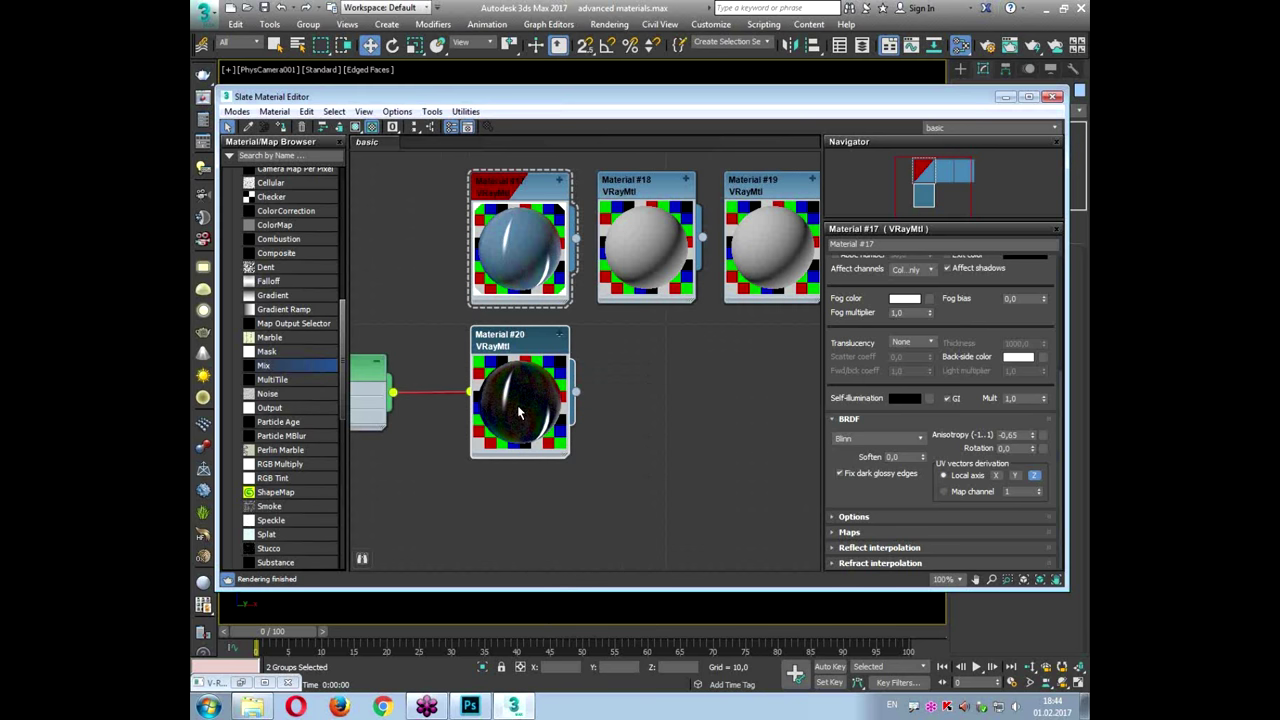
middle_click_drag(429, 382, 557, 376)
left_click(470, 370)
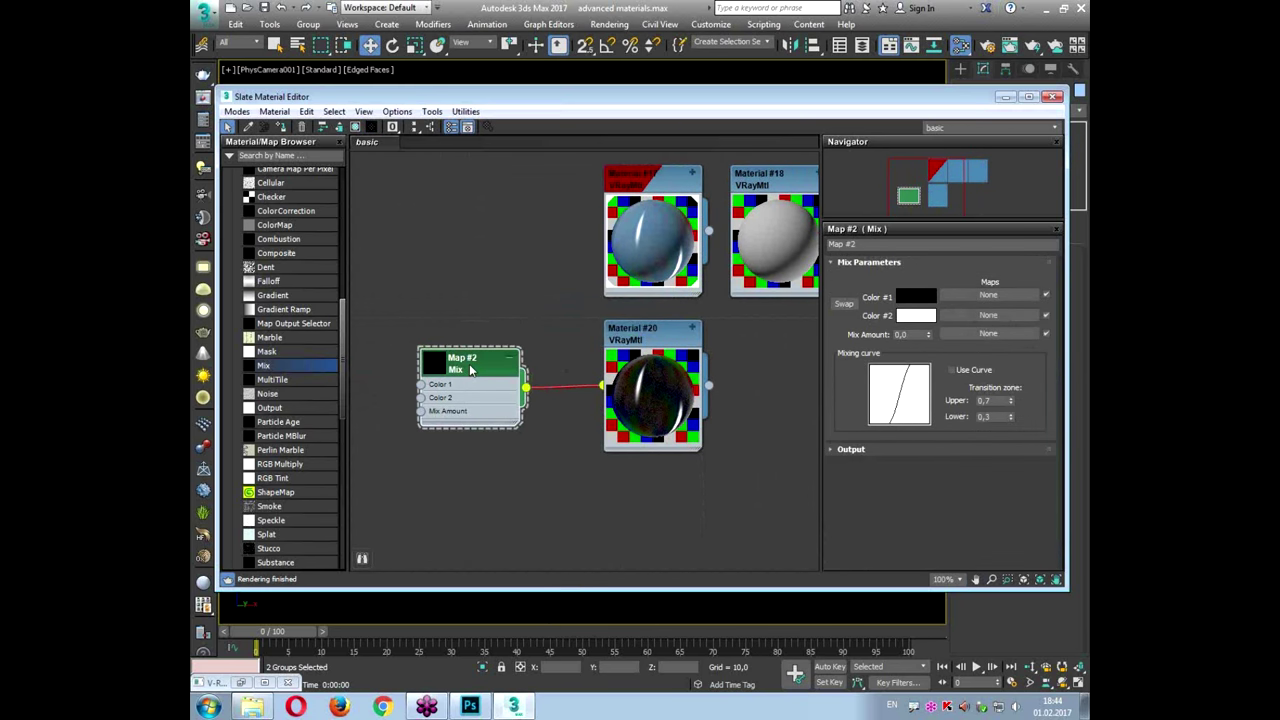
key("ctrl+1")
left_click(942, 320)
mouse_move(828, 268)
left_mouse_down()
mouse_move(824, 182)
mouse_move(805, 224)
left_mouse_up()
mouse_move(827, 265)
left_mouse_down()
mouse_move(805, 351)
mouse_move(788, 318)
left_mouse_up()
key("Escape")
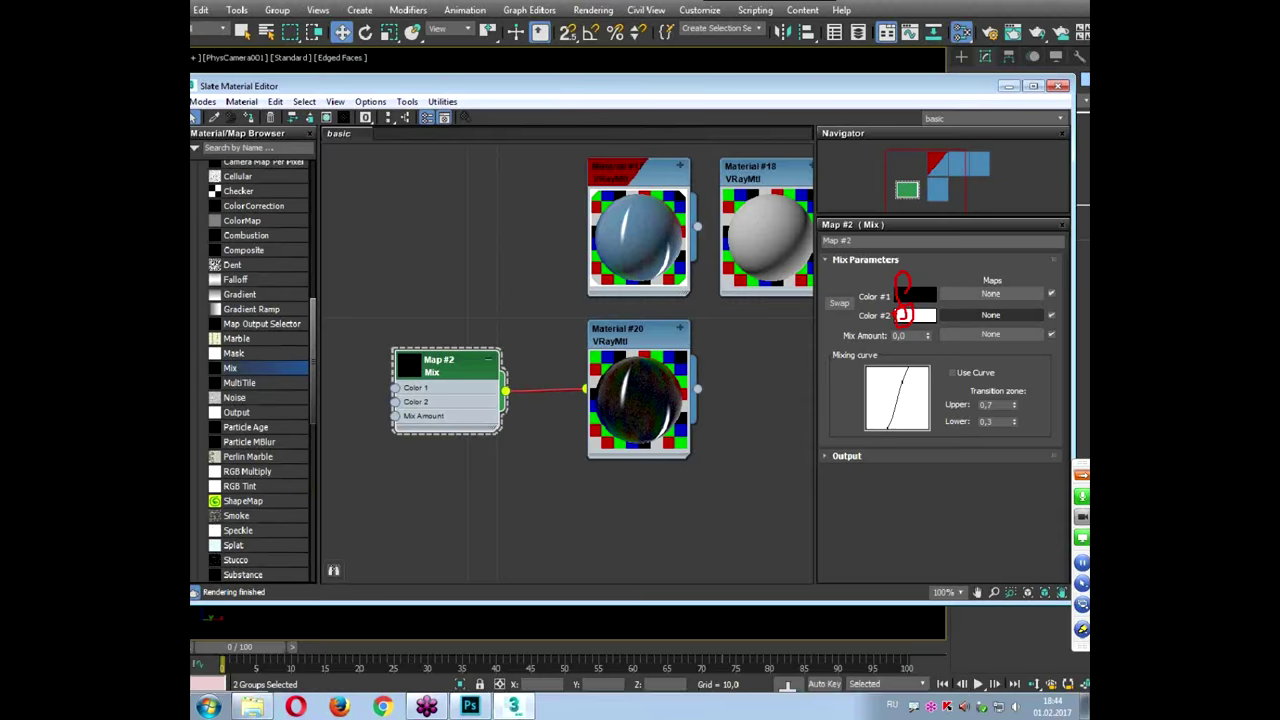
Step: Copy the Diffuse color of Material #20 into Color #1 of the Mix map
left_click(646, 336)
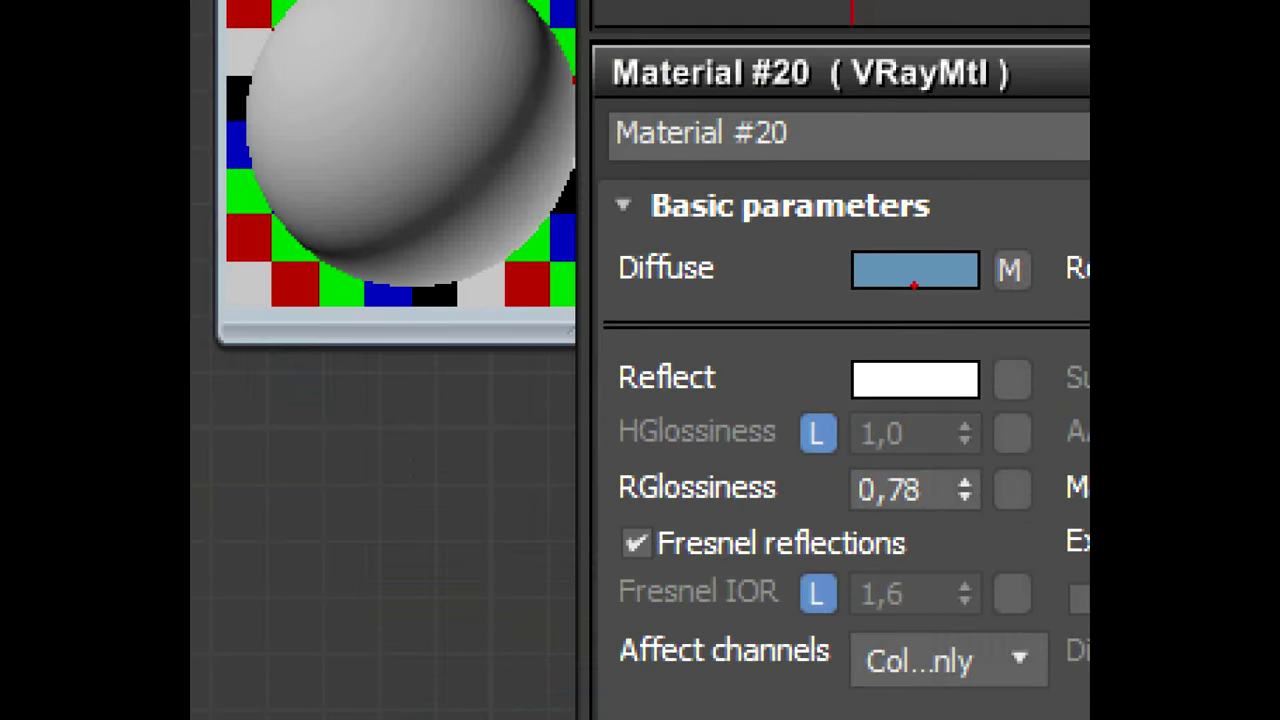
mouse_move(902, 290)
left_mouse_down()
mouse_move(902, 269)
mouse_move(905, 285)
left_mouse_up()
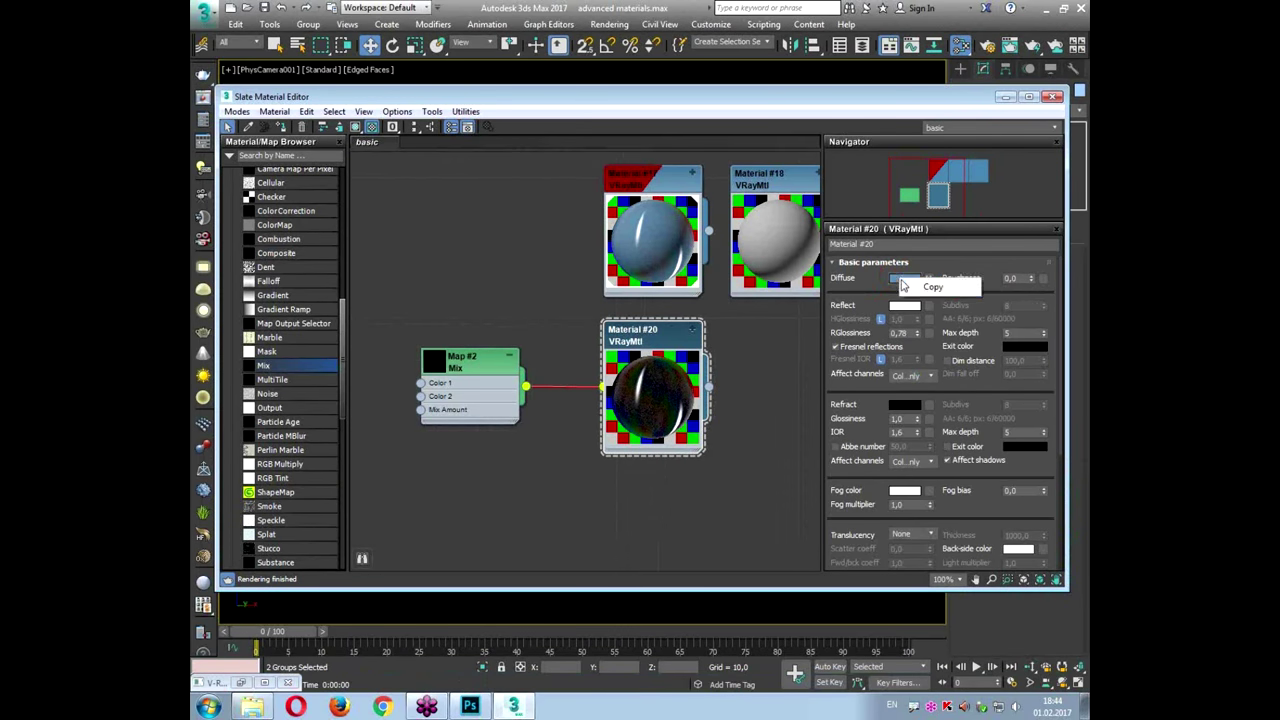
left_click(467, 367)
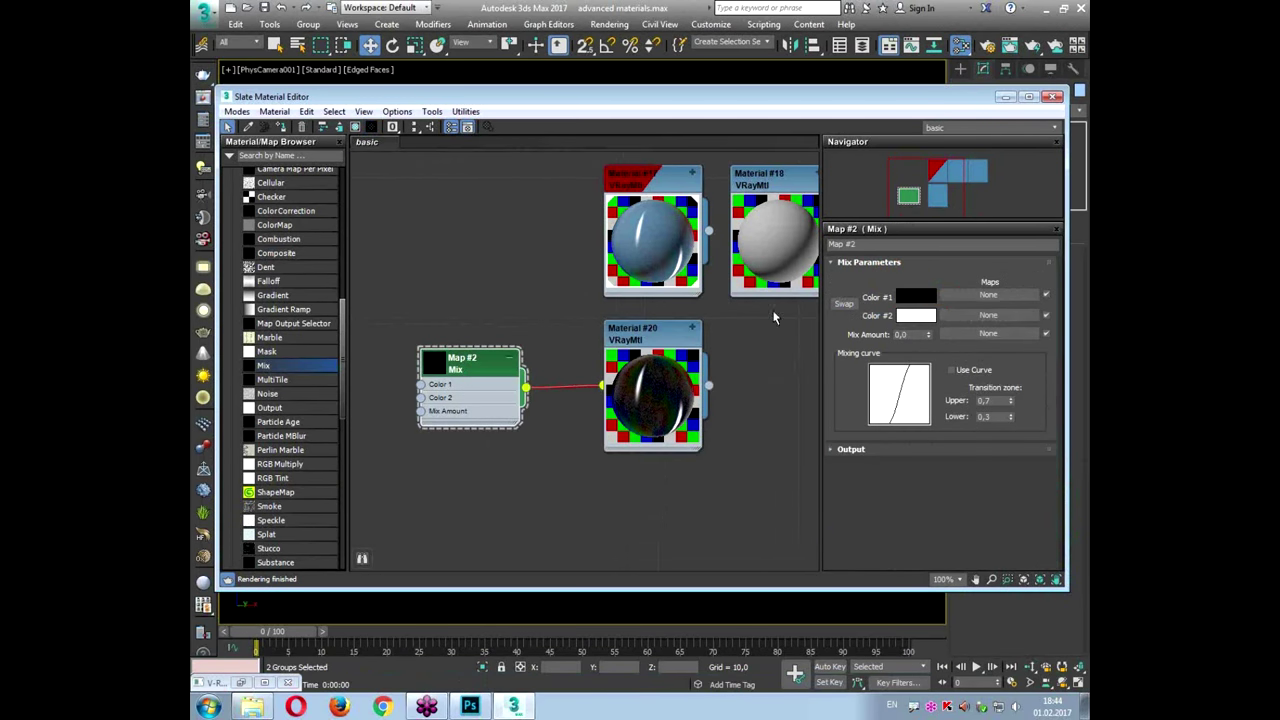
right_click(914, 297)
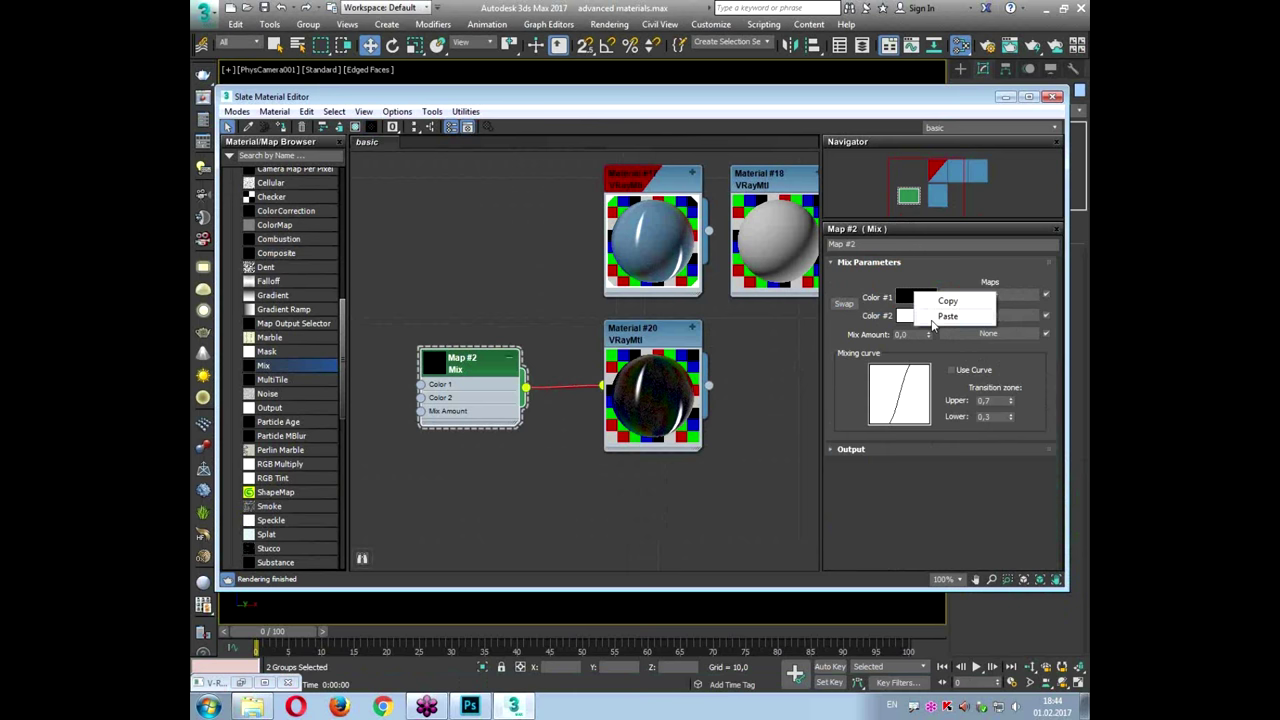
left_click(935, 317)
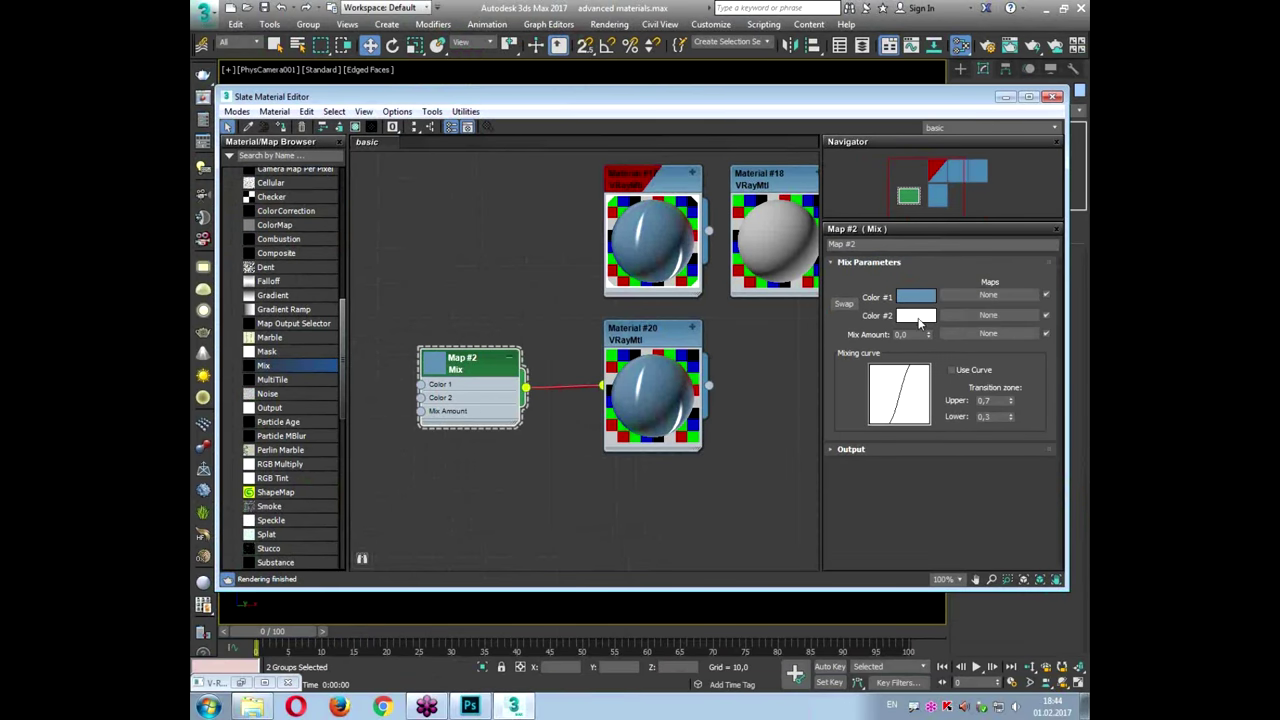
Step: Set Color #2 of the Mix map to bright yellow (RGB 247, 244, 0)
left_click(823, 308)
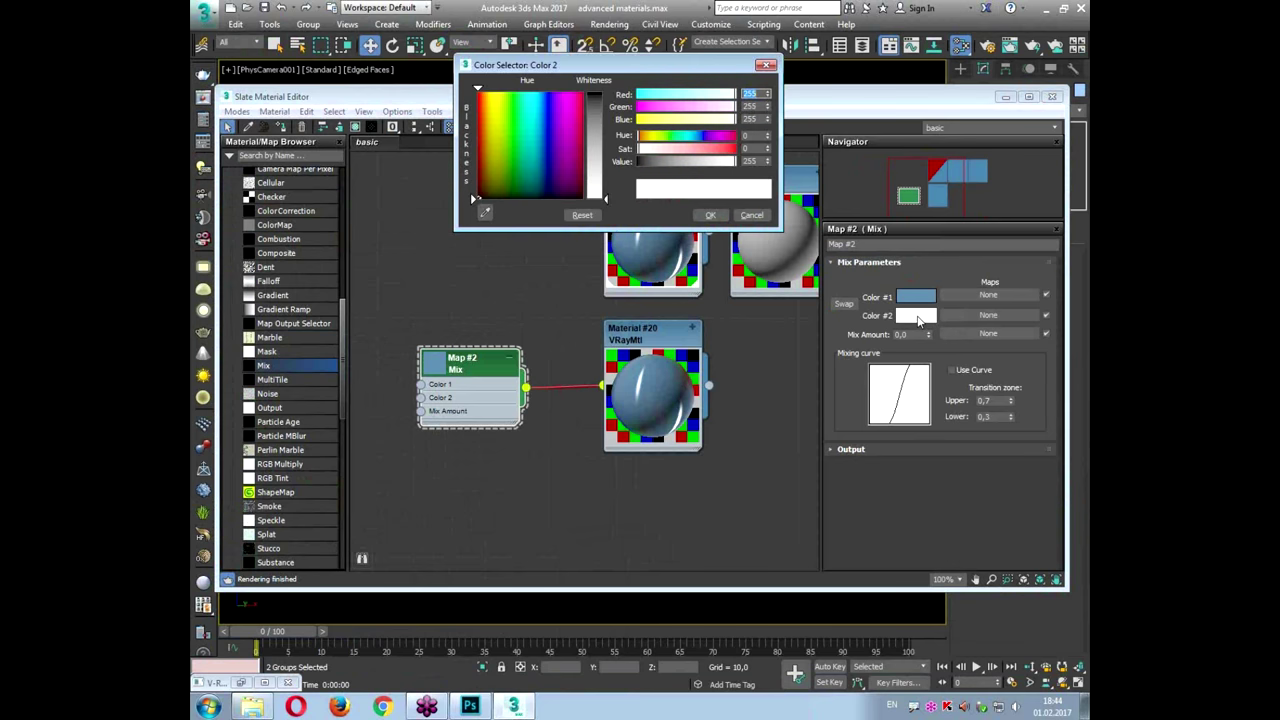
left_click_drag(705, 163, 730, 165)
left_click_drag(701, 137, 735, 149)
left_click(710, 216)
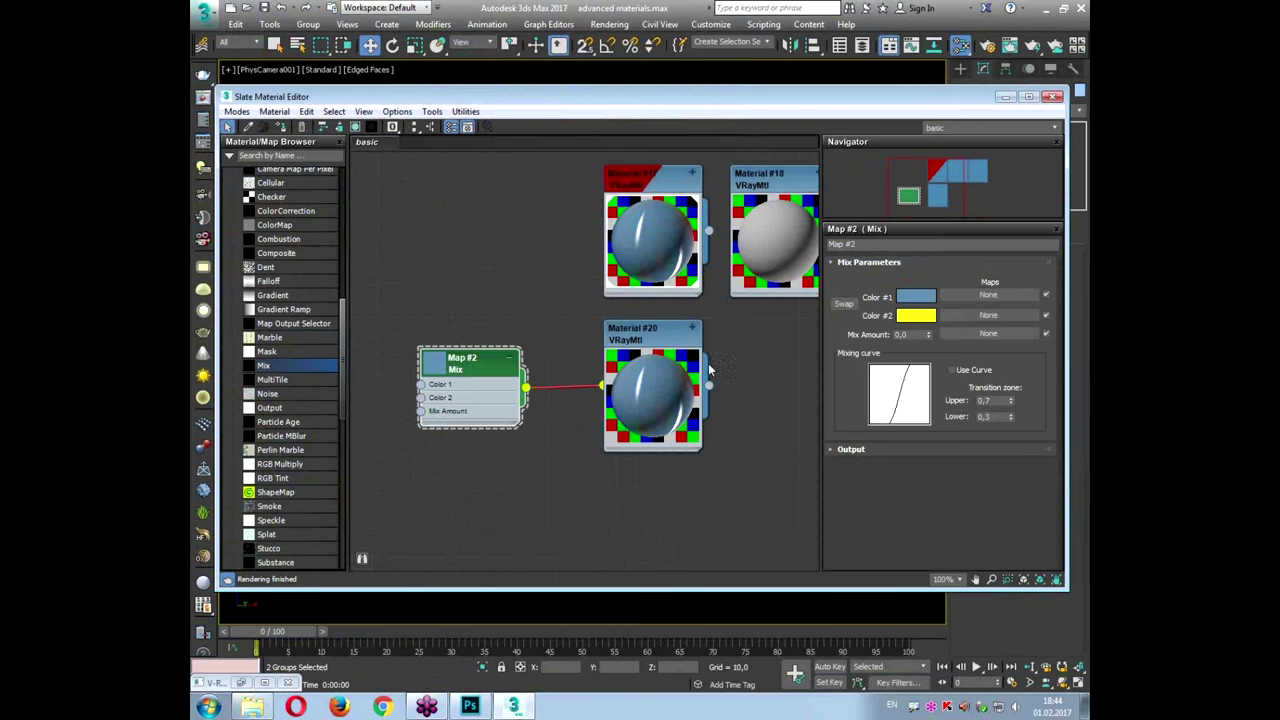
key("ctrl+1")
scroll(1013, 344, "up", 2)
mouse_move(813, 295)
left_mouse_down()
mouse_move(740, 158)
mouse_move(728, 291)
mouse_move(698, 243)
left_mouse_up()
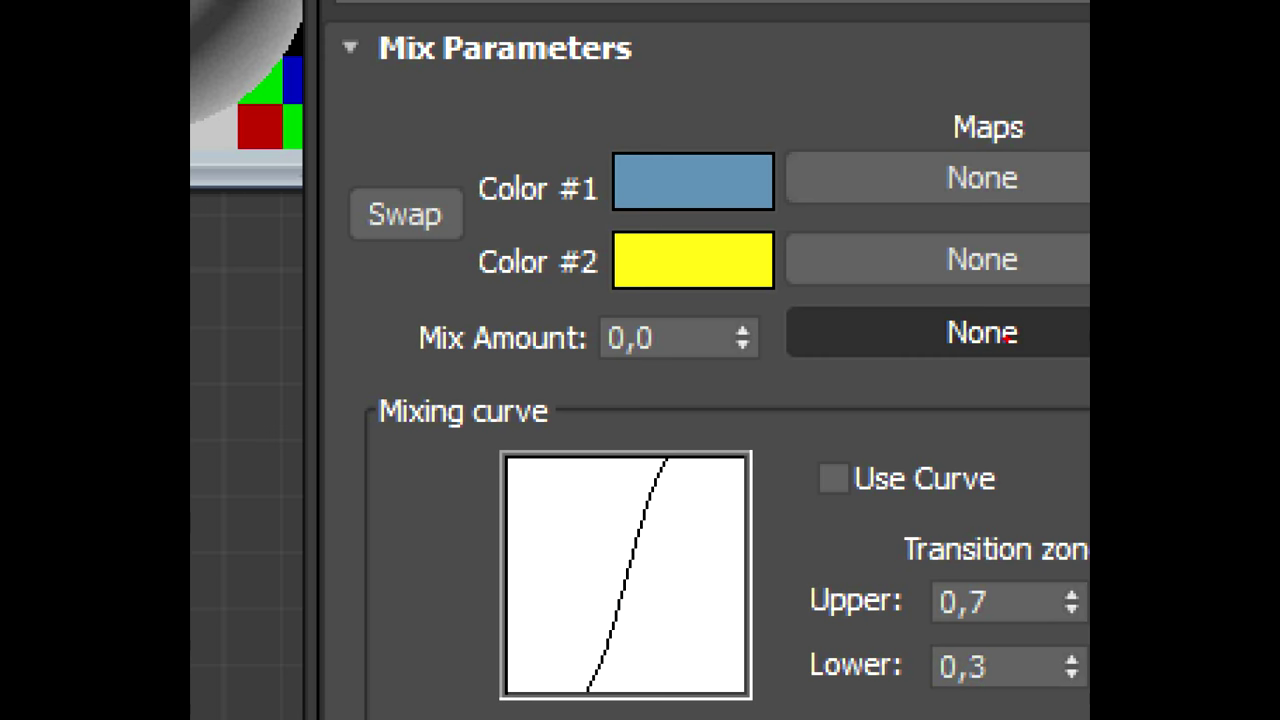
mouse_move(995, 334)
left_mouse_down()
mouse_move(979, 343)
mouse_move(997, 338)
left_mouse_up()
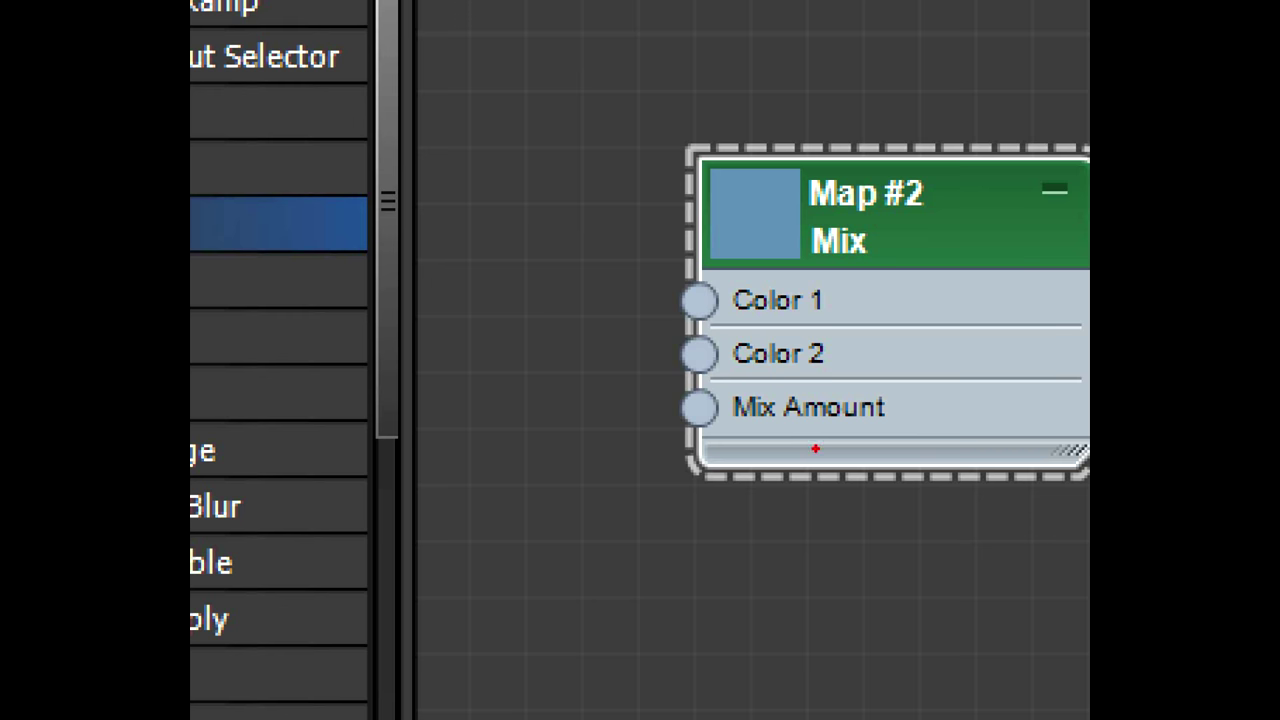
mouse_move(711, 432)
left_mouse_down()
mouse_move(666, 414)
mouse_move(726, 428)
mouse_move(700, 462)
left_mouse_up()
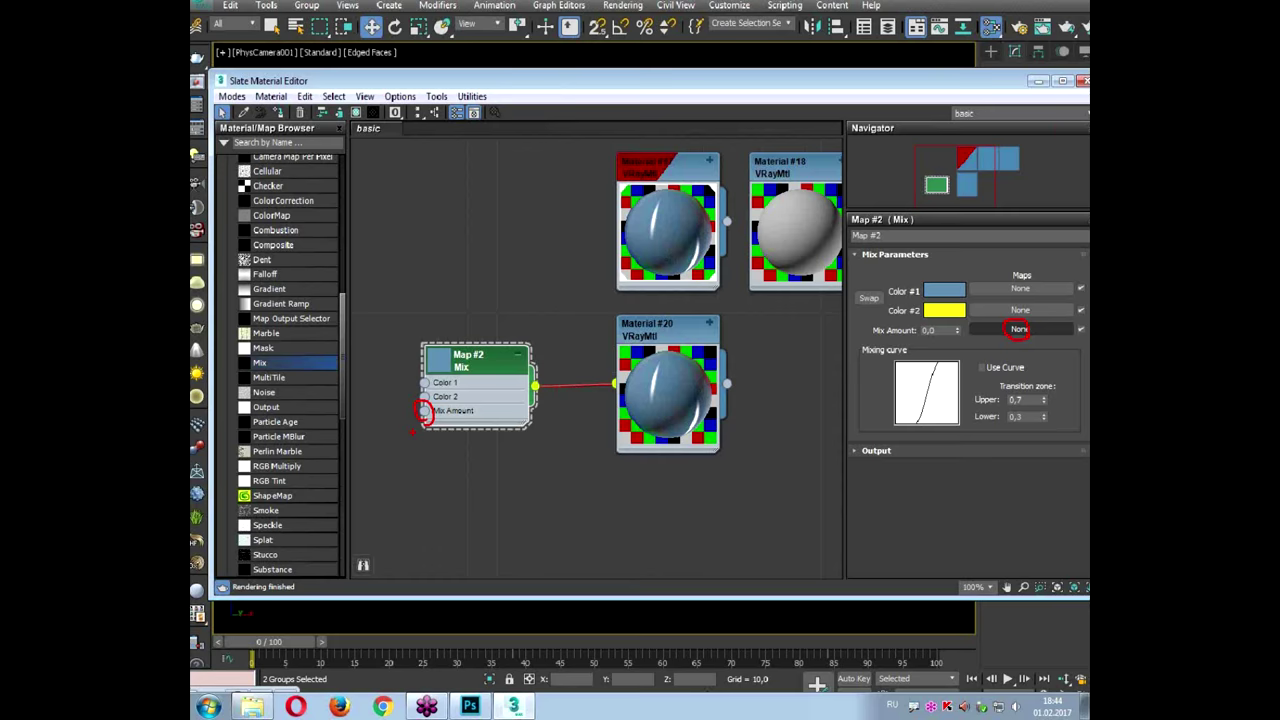
key("Escape")
Step: Collapse the V-Ray materials group in the material and map list to reach the general maps
scroll(333, 186, "up", 5)
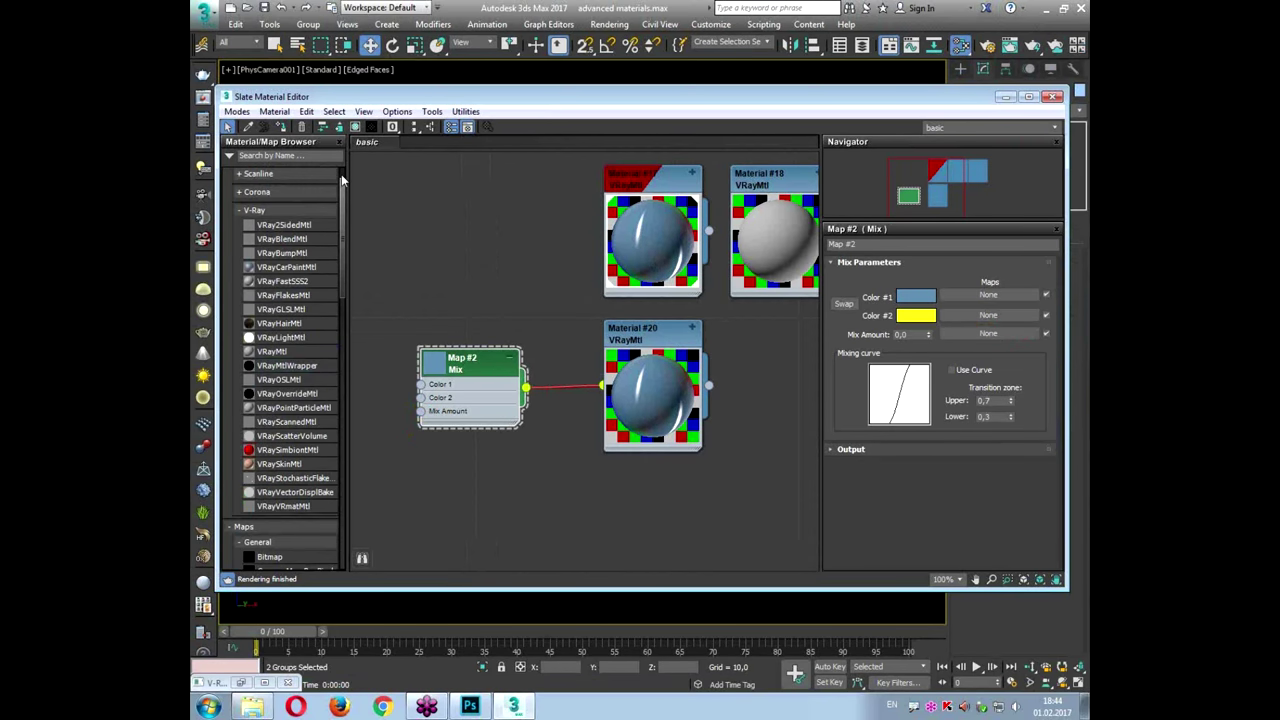
left_click(257, 209)
left_click(262, 261)
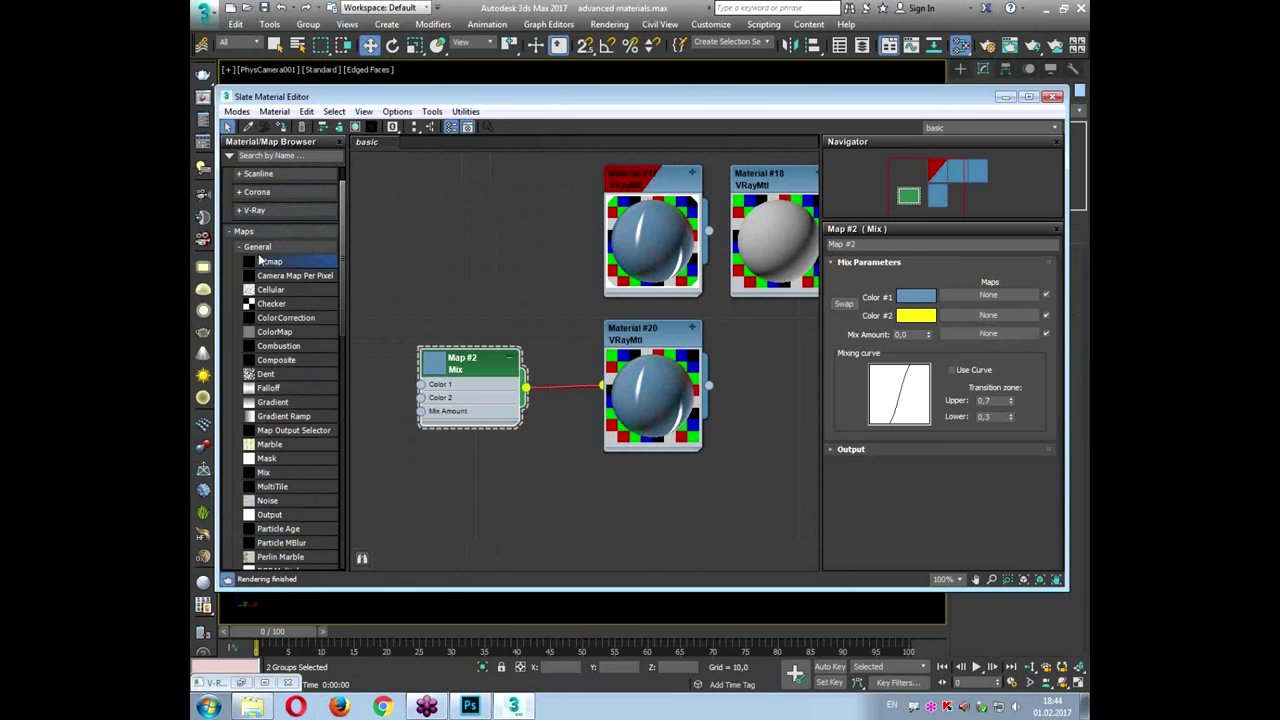
left_click_drag(464, 370, 464, 372)
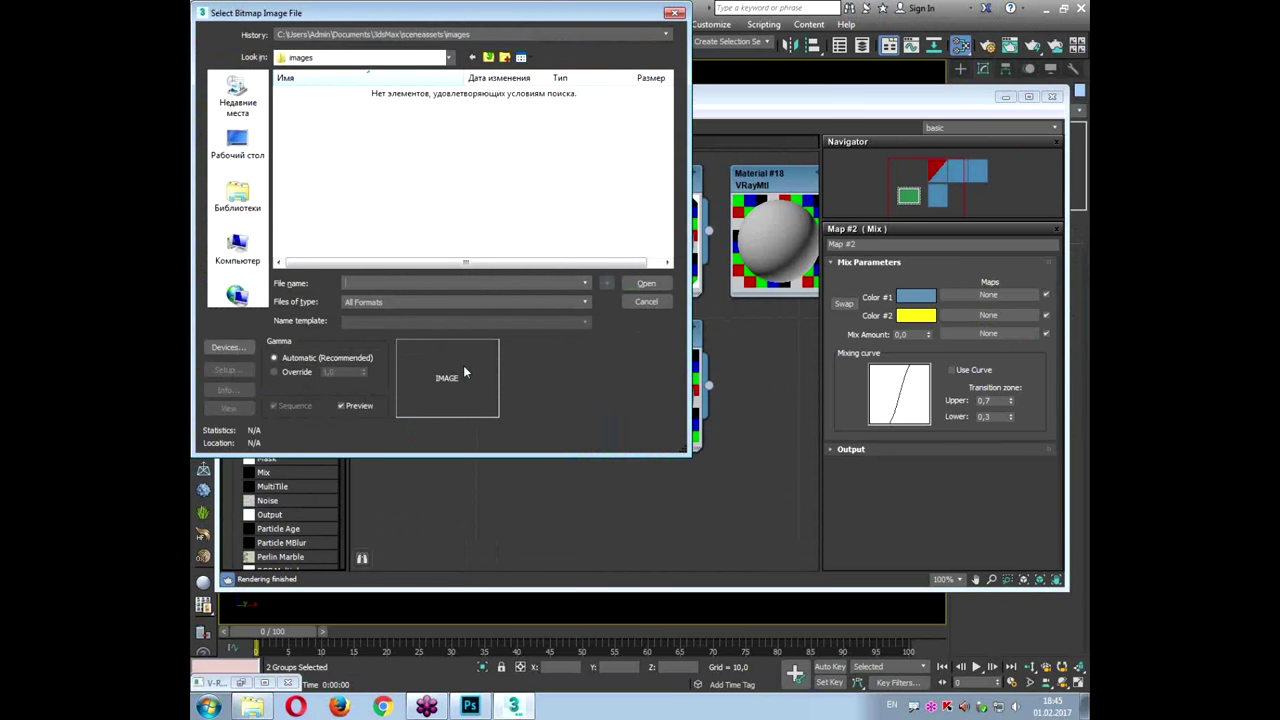
key("Escape")
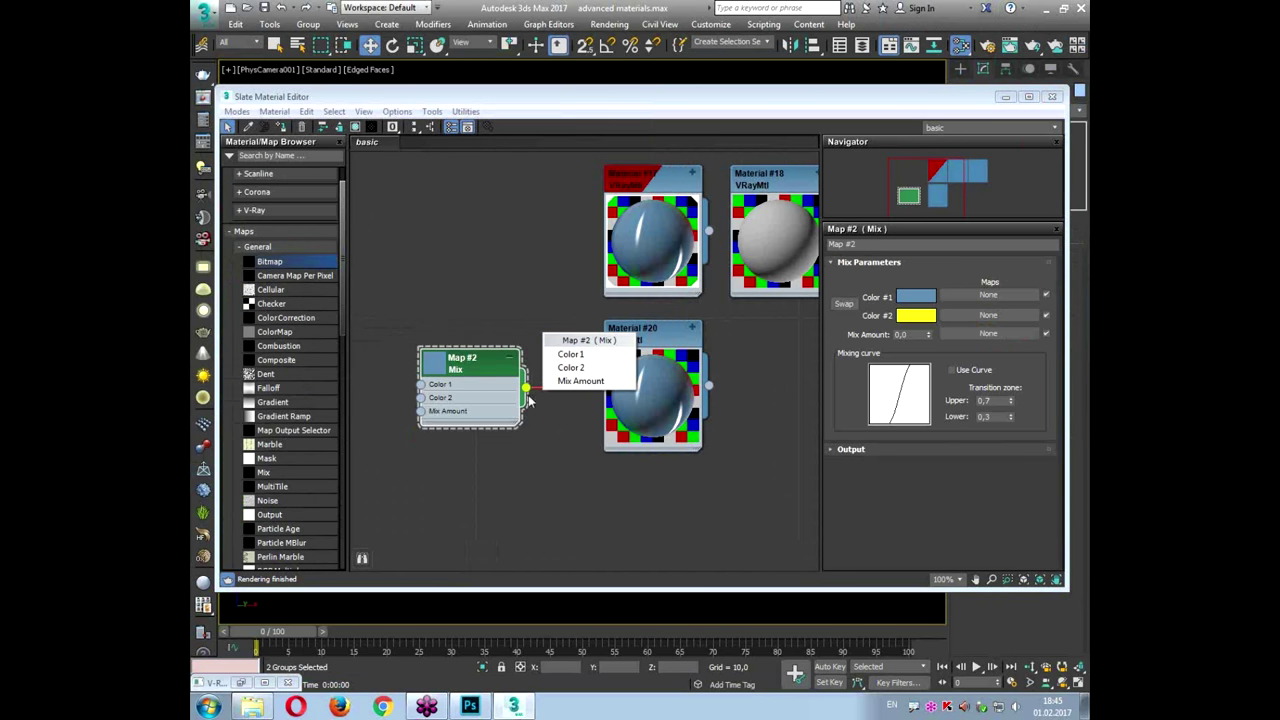
left_click(580, 383)
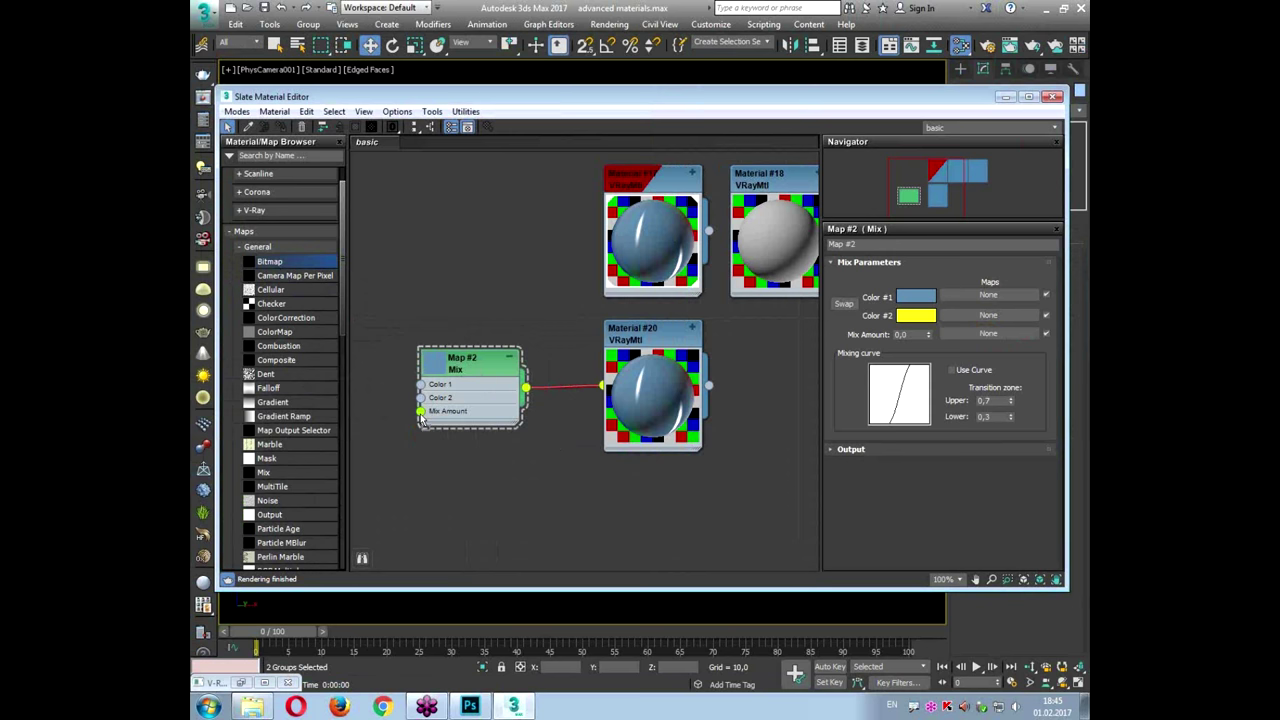
Step: Add a Bitmap to the Mix map's Mix Amount input, loading the border image from D:\Семинар сложные материалы
left_click_drag(420, 413, 422, 410)
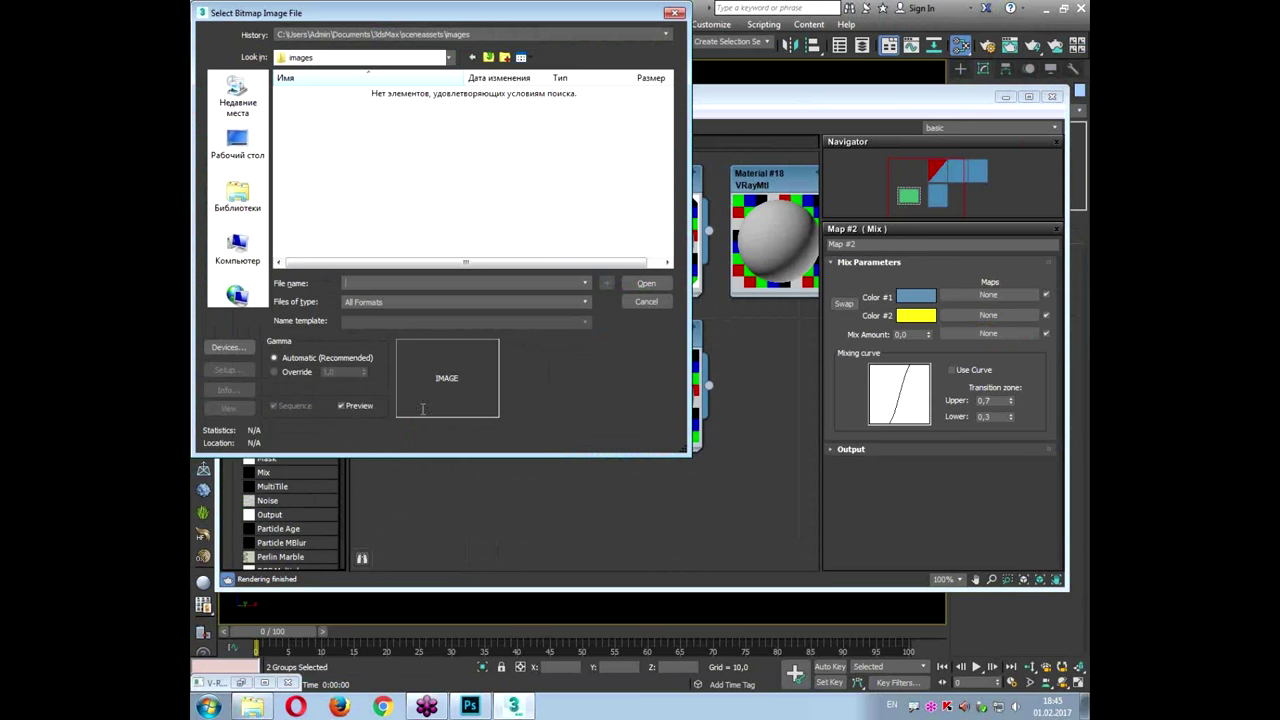
left_click(400, 36)
left_click(388, 62)
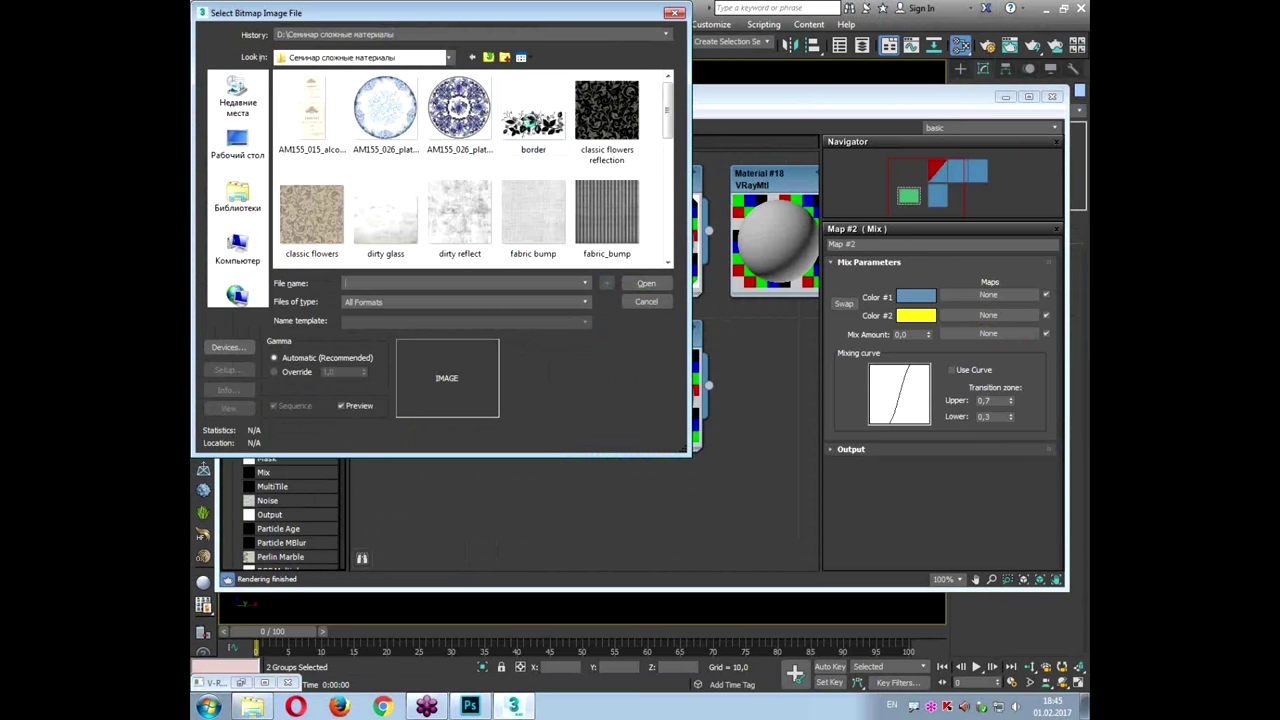
left_click(530, 112)
double_click(527, 110)
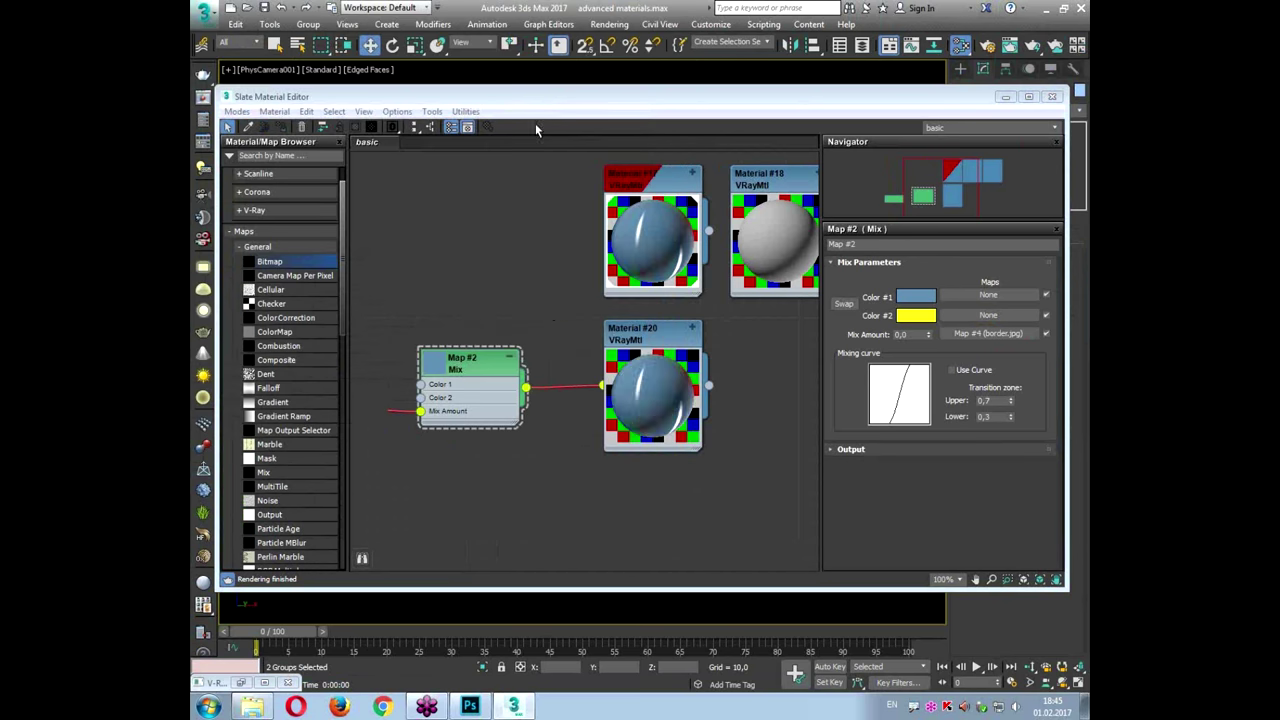
Step: Place the Bitmap node beside the Mix node and enlarge the preview thumbnails of both nodes
middle_click_drag(423, 365, 583, 301)
left_click_drag(431, 344, 488, 287)
double_click(469, 286)
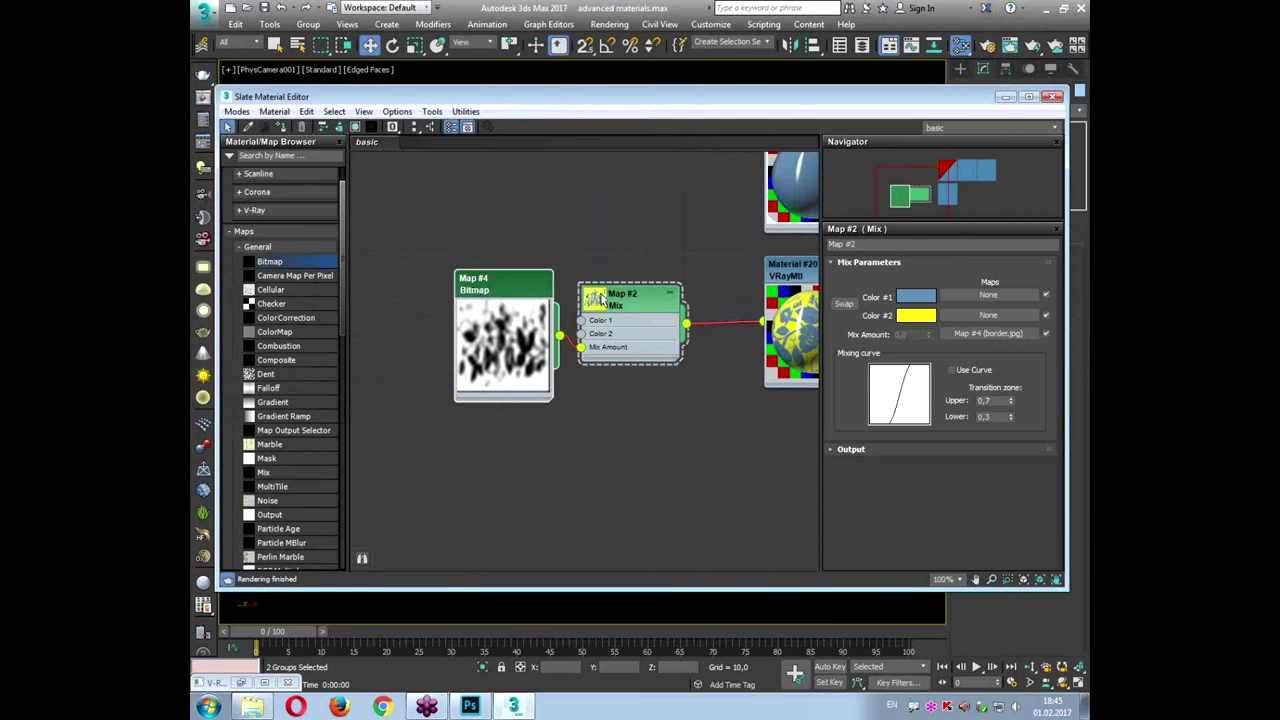
double_click(596, 299)
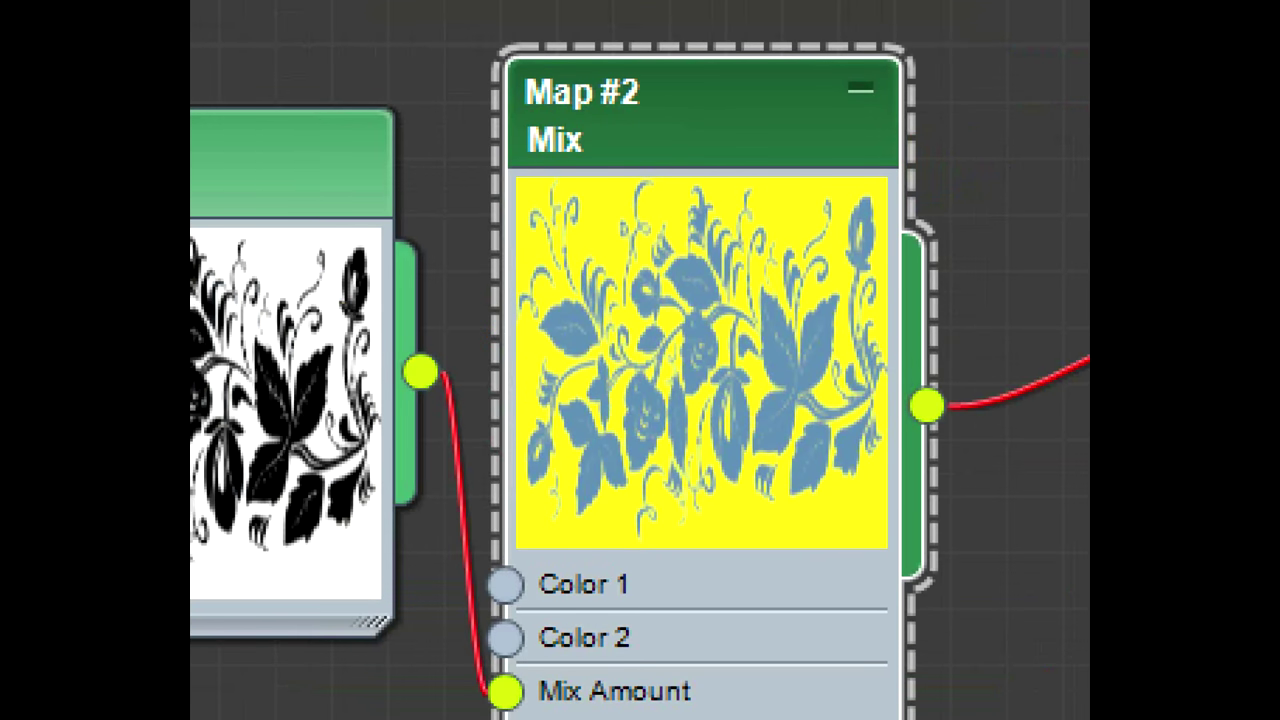
mouse_move(585, 572)
left_mouse_down()
mouse_move(823, 512)
mouse_move(869, 443)
mouse_move(780, 455)
left_mouse_up()
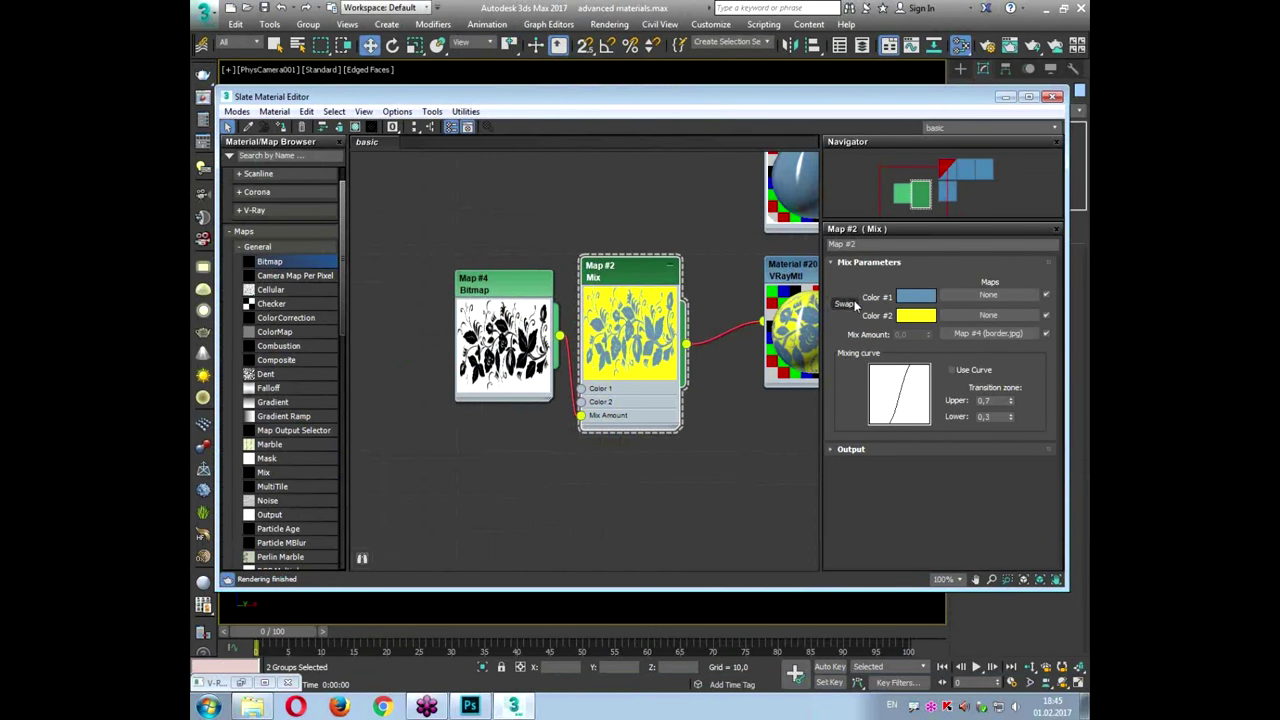
Step: Swap the two colors of the Mix map and set Color #1 to pale blue (RGB 143, 159, 220)
left_click(571, 296)
middle_click_drag(718, 333, 581, 326)
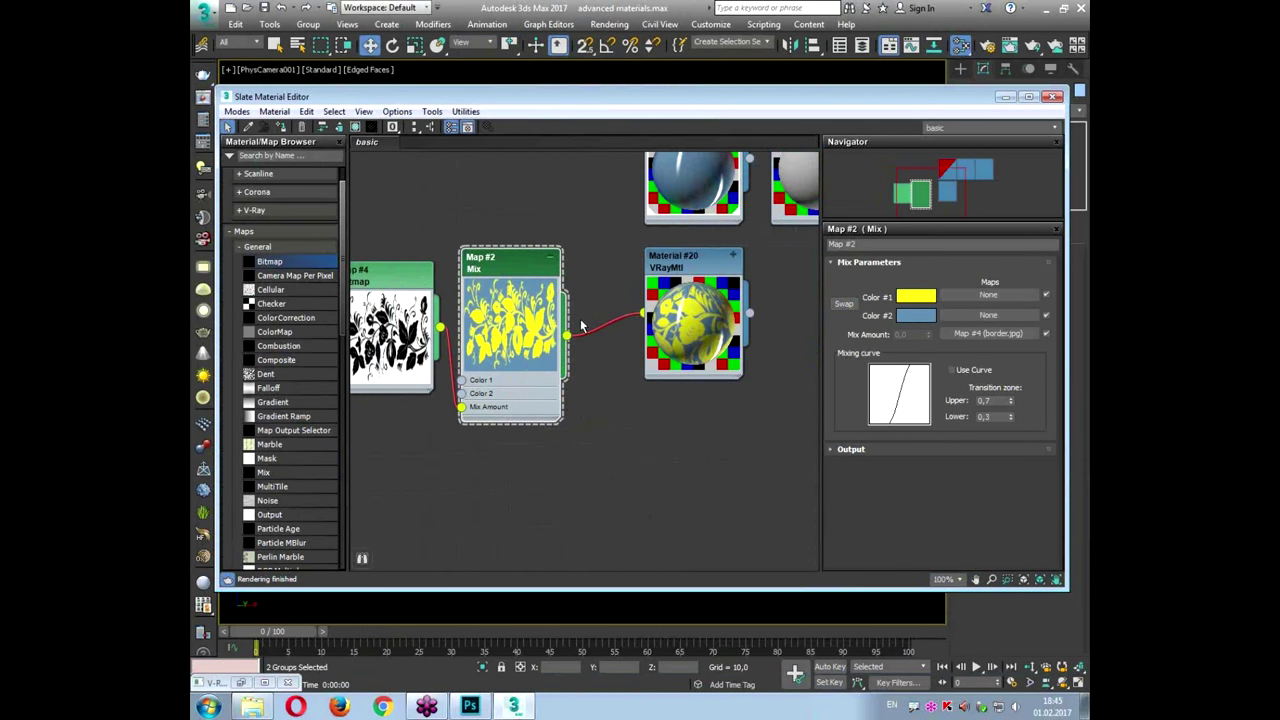
left_click(910, 297)
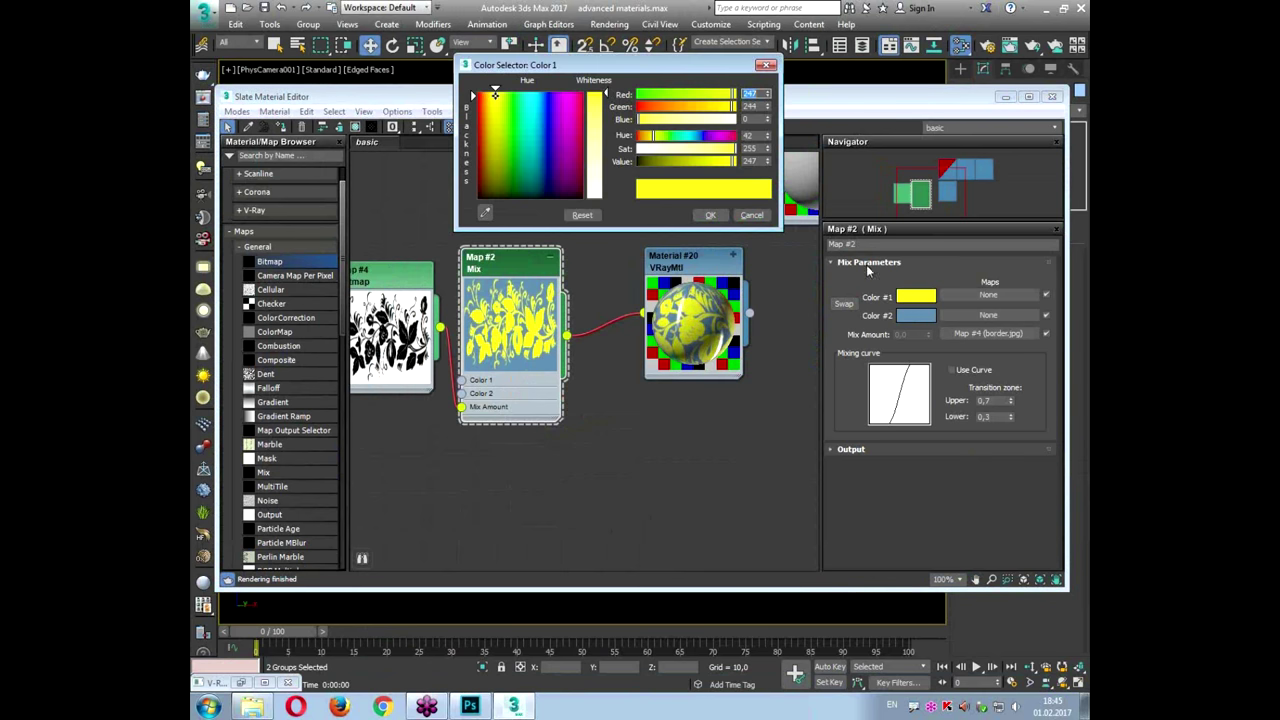
left_click_drag(690, 136, 722, 172)
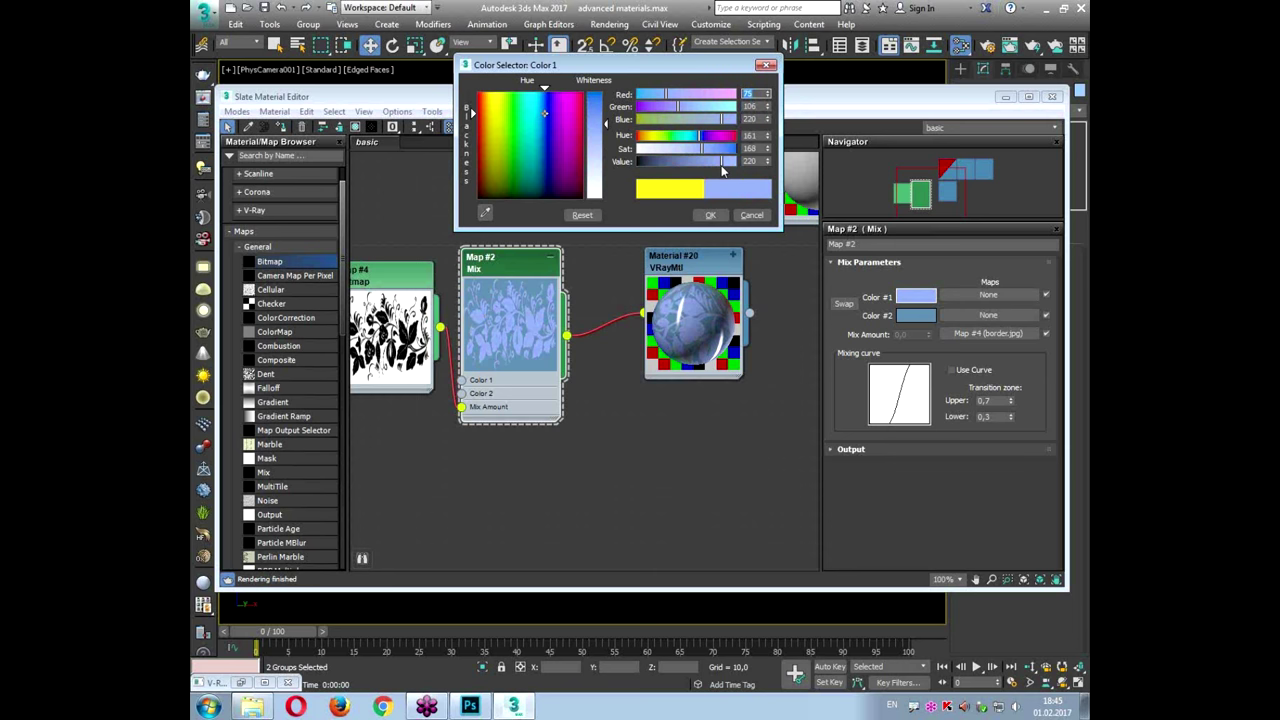
left_click_drag(697, 148, 672, 148)
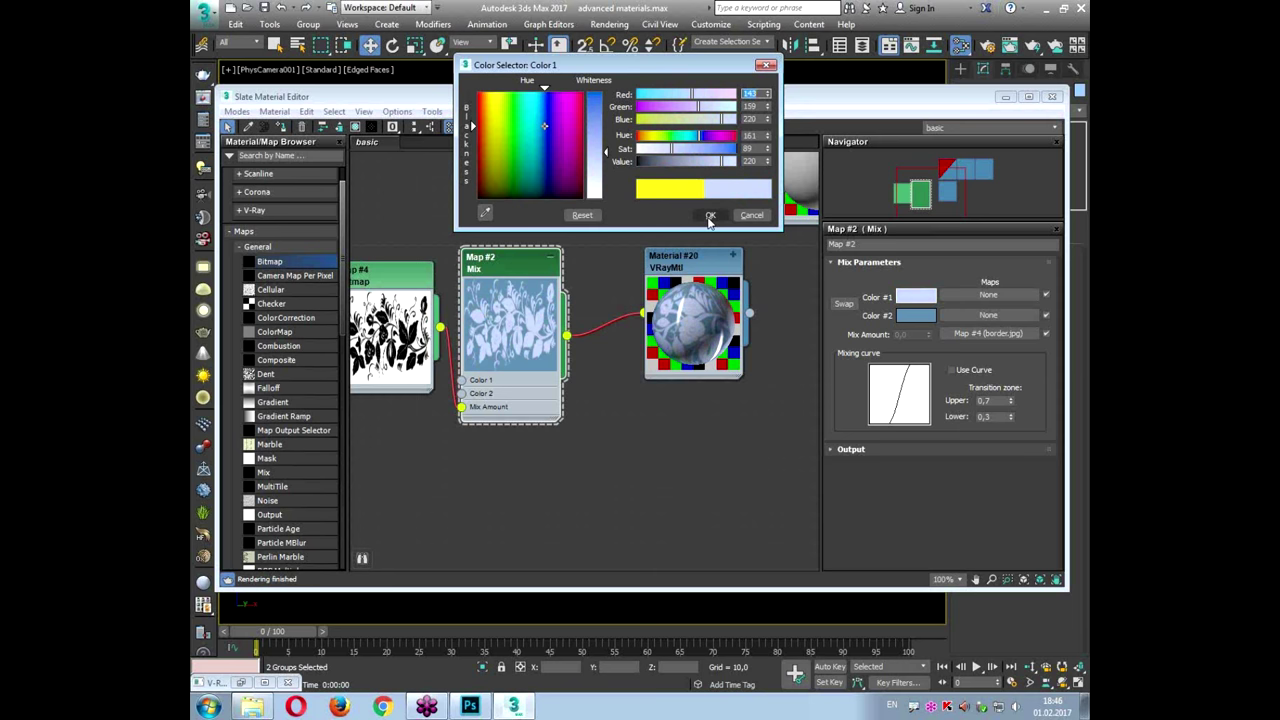
left_click(709, 216)
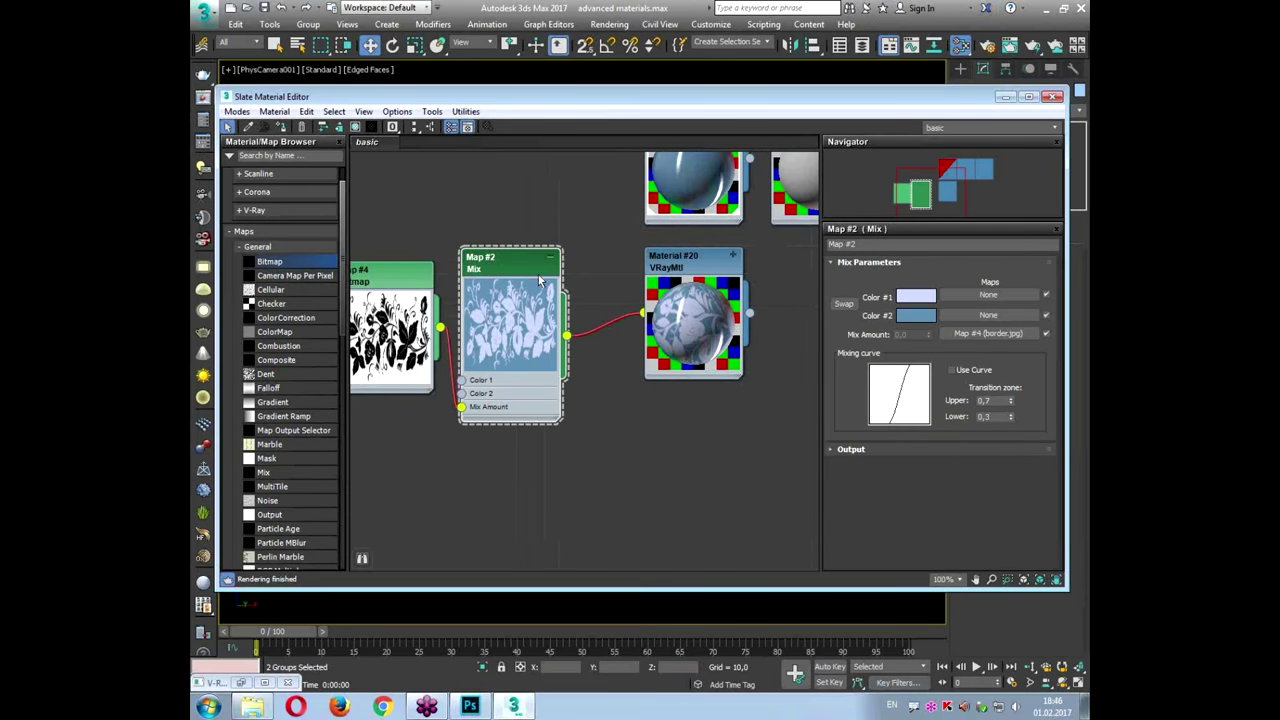
Step: Move the border Bitmap node below the Mix node's level and also connect it to the Bump map slot of Material #20
left_click_drag(411, 295, 383, 393)
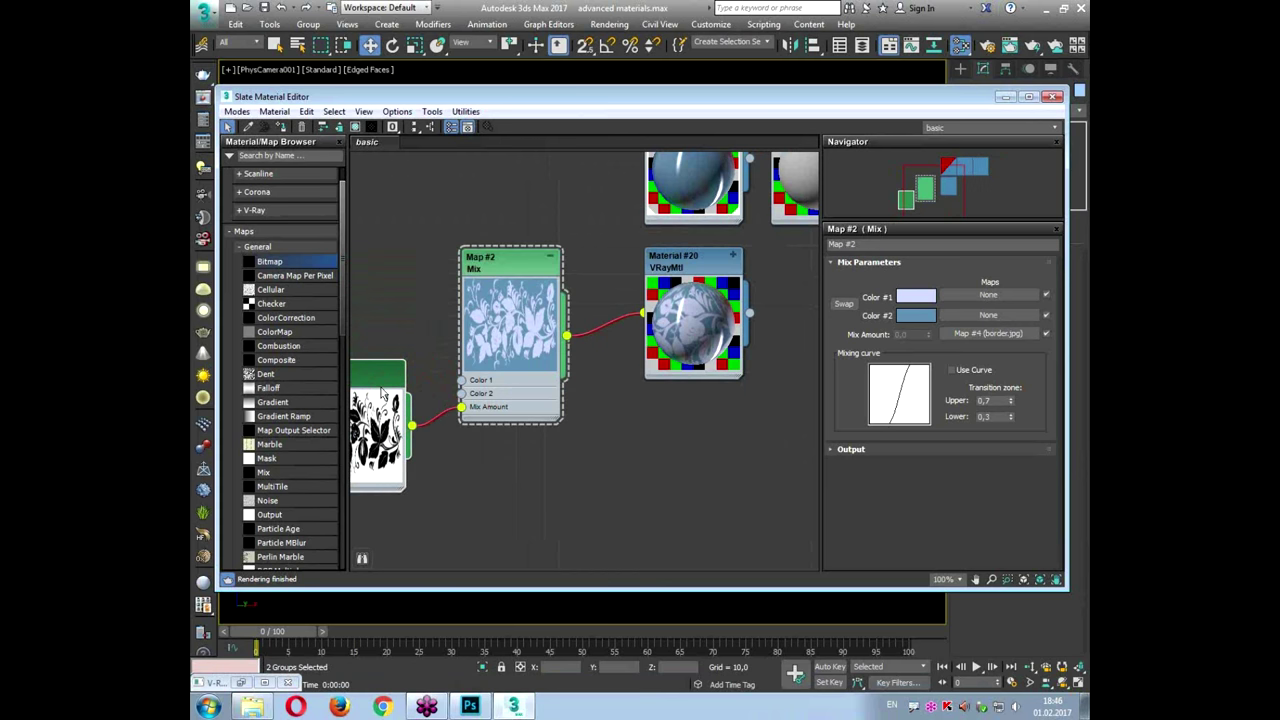
middle_click_drag(418, 388, 435, 333)
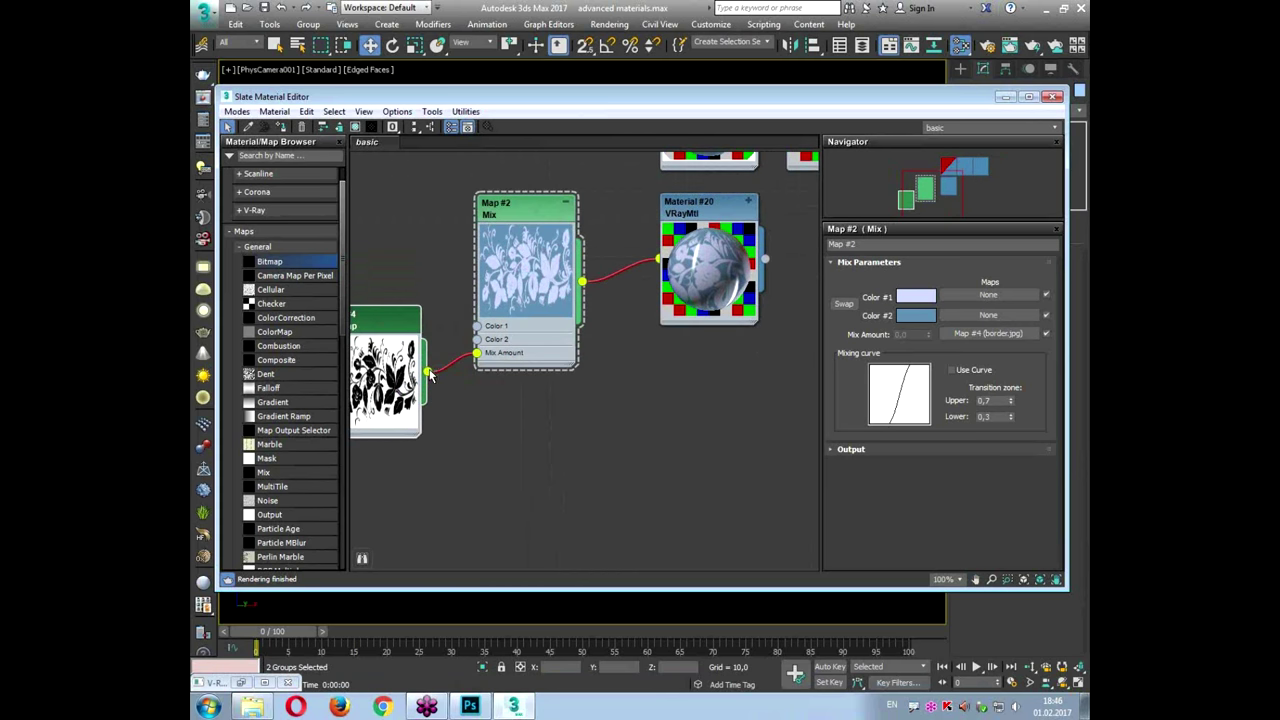
left_click_drag(430, 373, 695, 288)
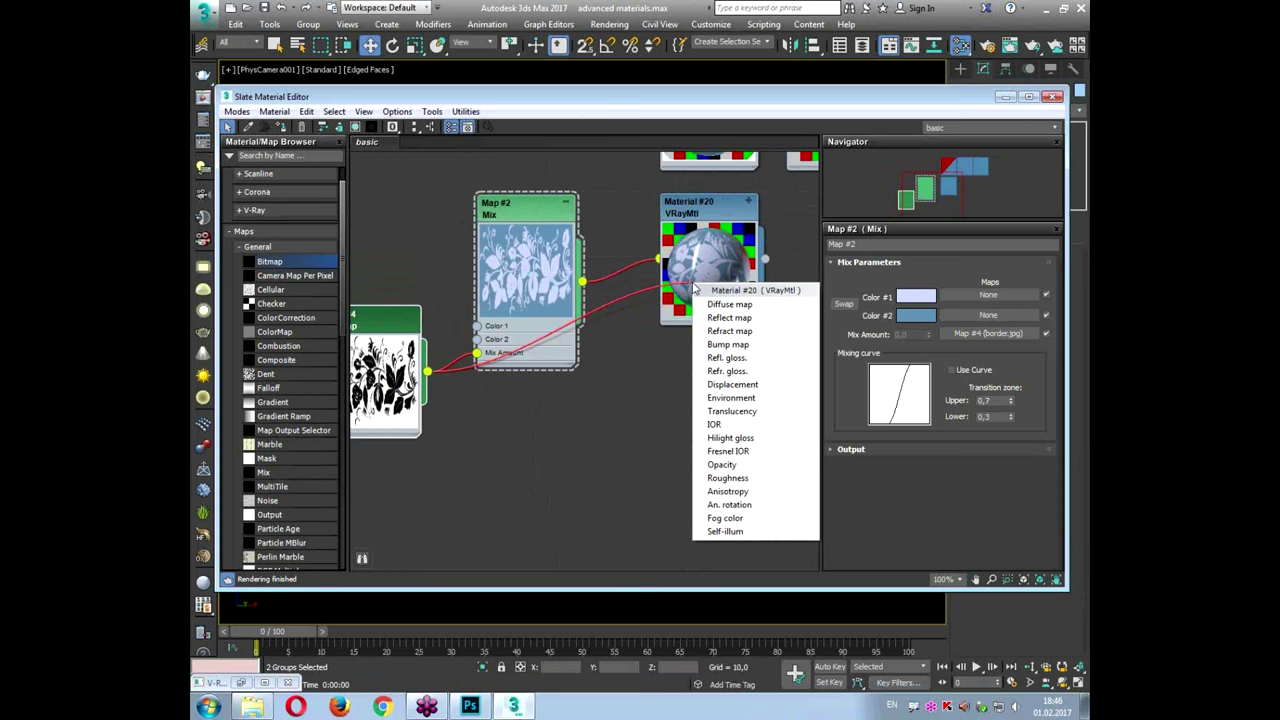
left_click(728, 346)
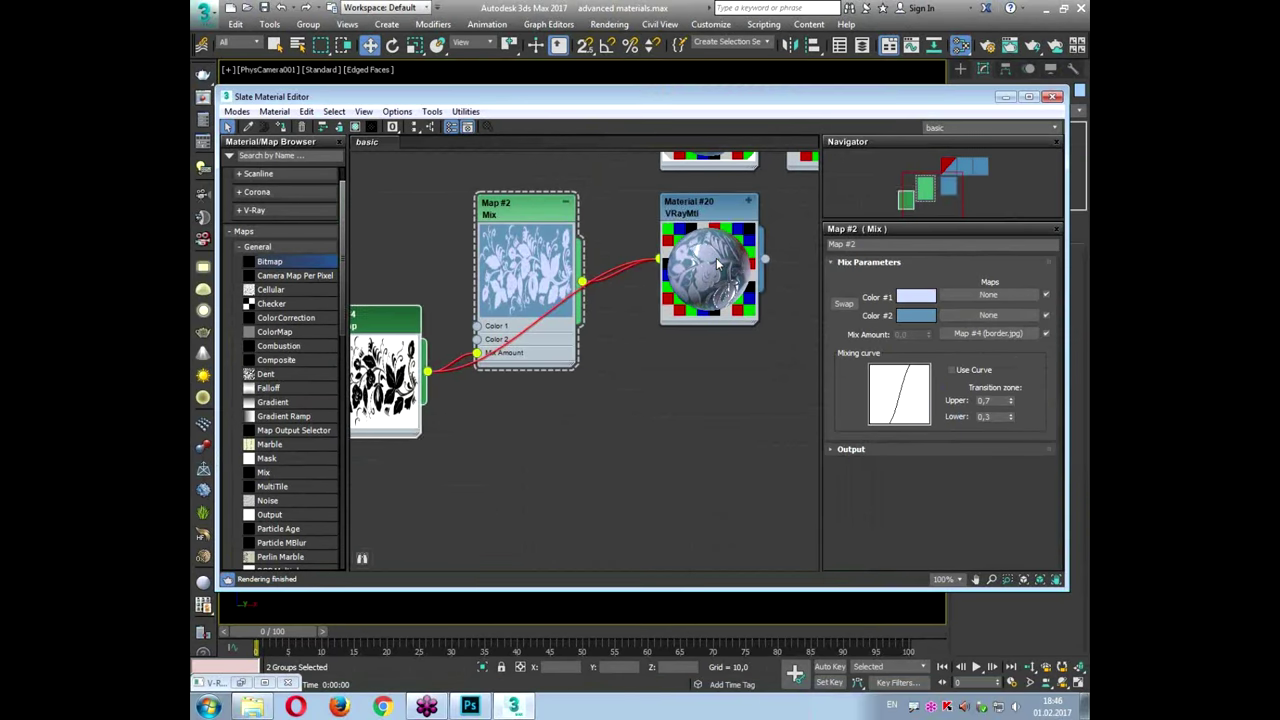
Step: Set the Bump amount of Material #20 to -50 in its Maps settings
left_click(715, 261)
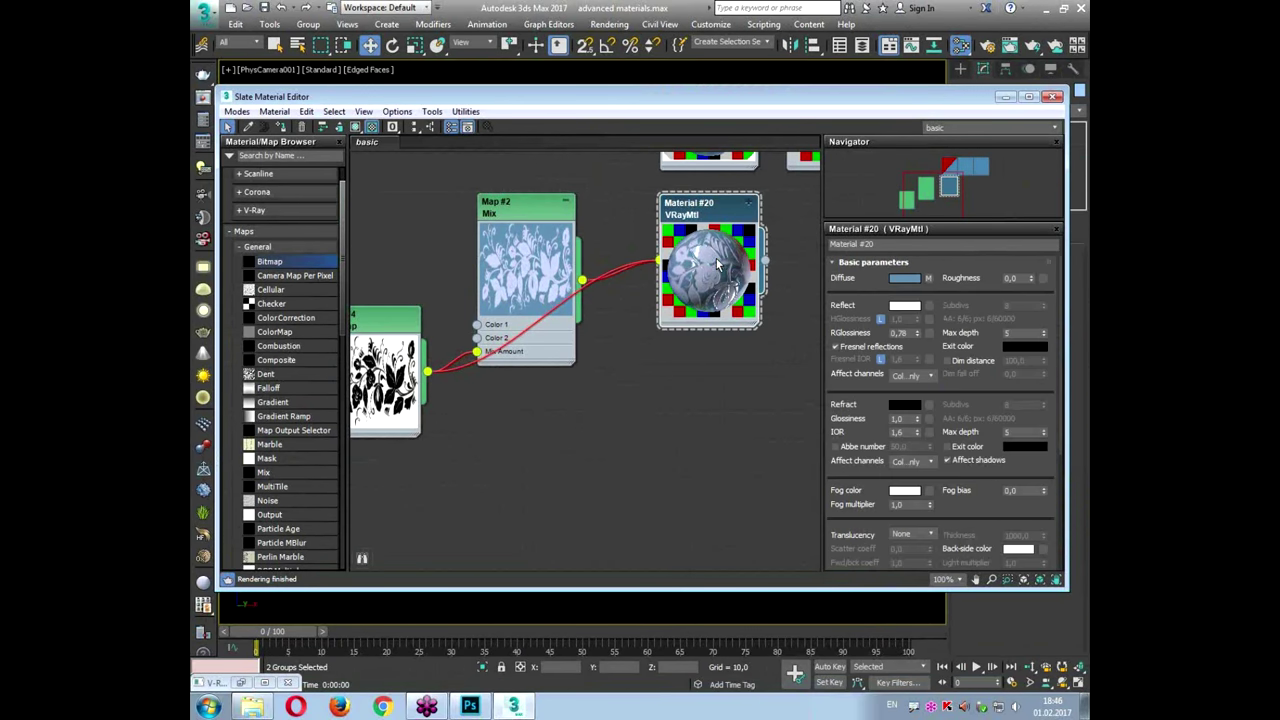
scroll(833, 400, "down", 5)
left_click(850, 536)
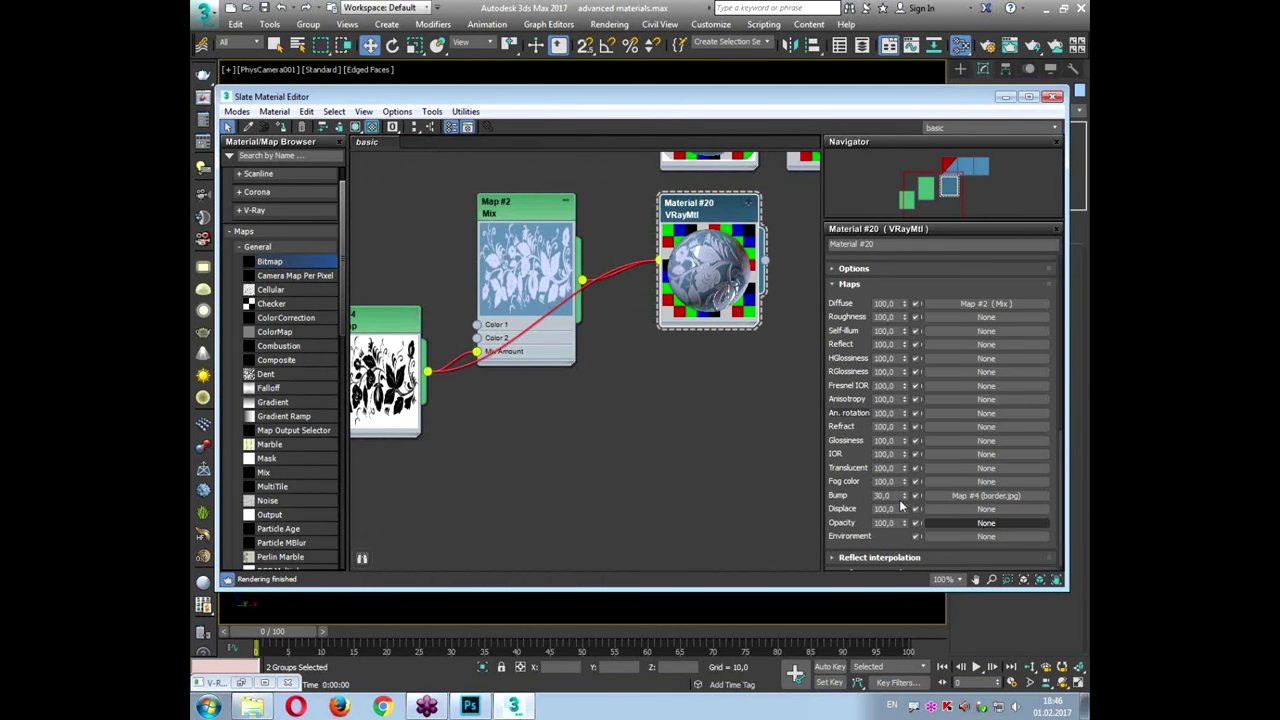
left_click_drag(895, 496, 852, 496)
key("Return")
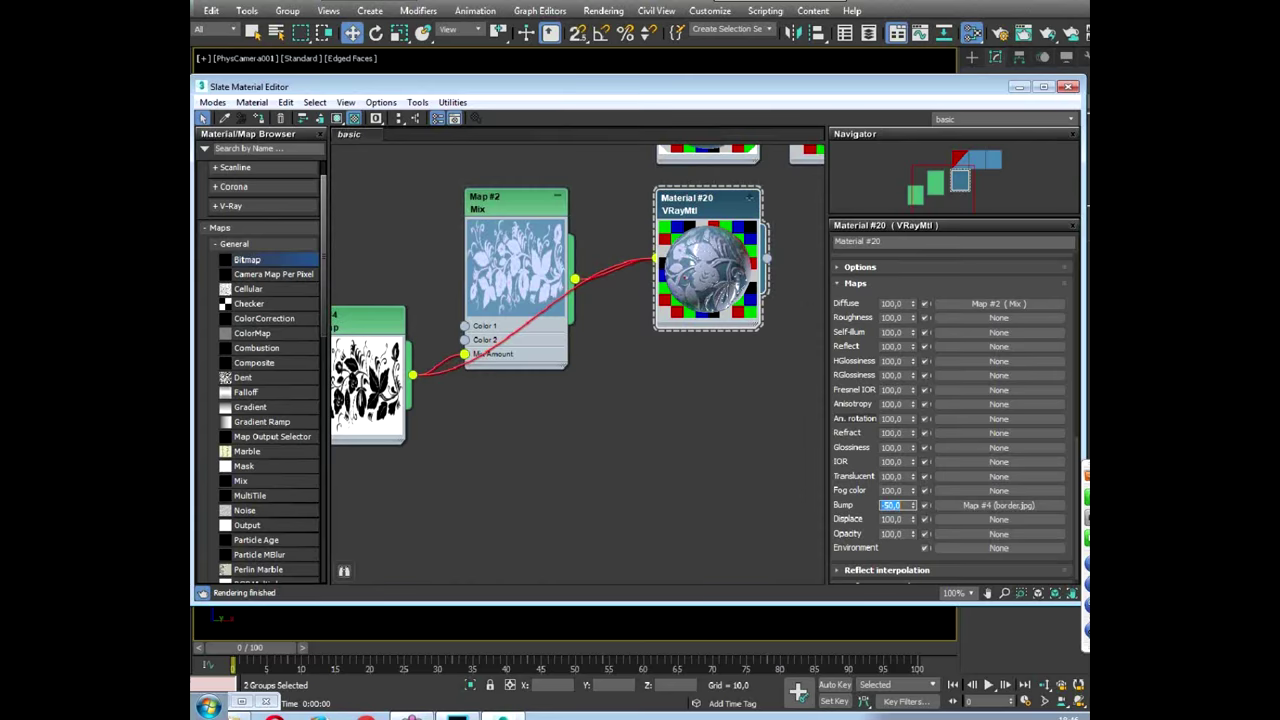
Step: Move the Mix node higher above the border Bitmap node and show the Mix map shaded in the viewport
middle_click_drag(535, 263, 658, 272)
double_click(651, 211)
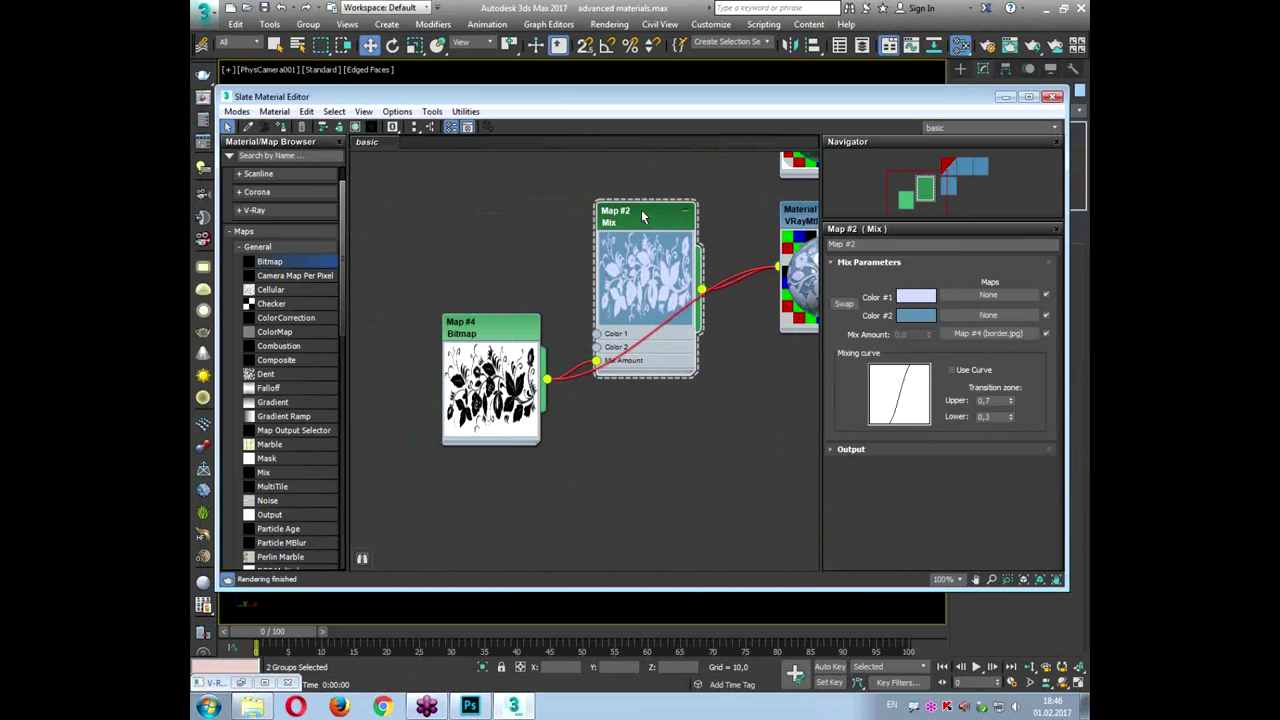
left_click_drag(643, 216, 616, 160)
middle_click_drag(617, 168, 572, 242)
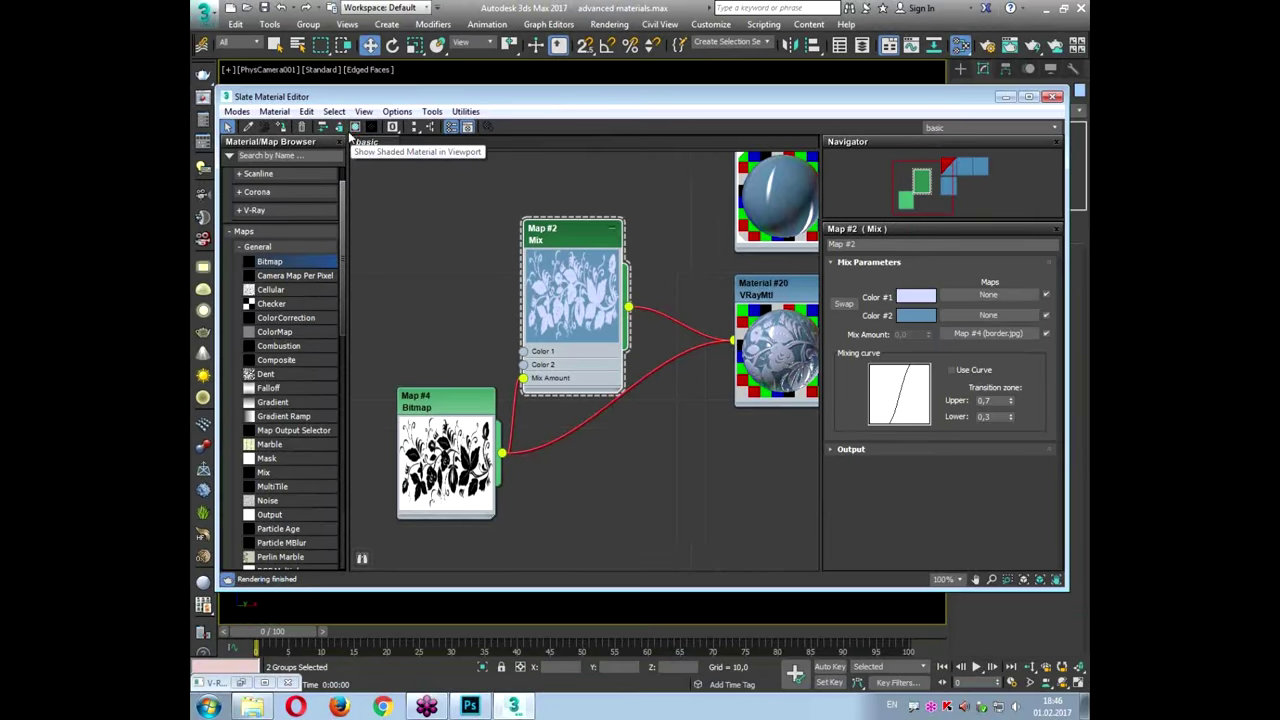
Step: Move the material editor aside, frame the cup1 group in the Perspective view and ungroup it
left_click_drag(873, 106, 410, 90)
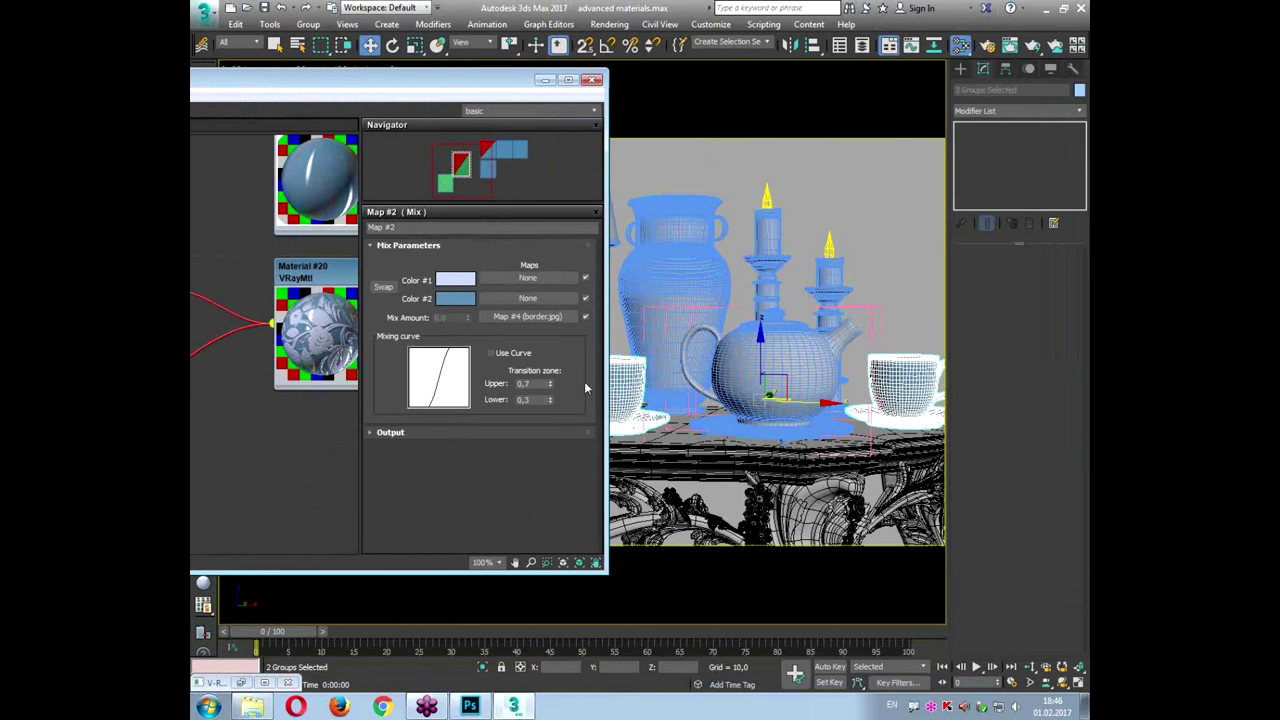
left_click_drag(513, 87, 380, 121)
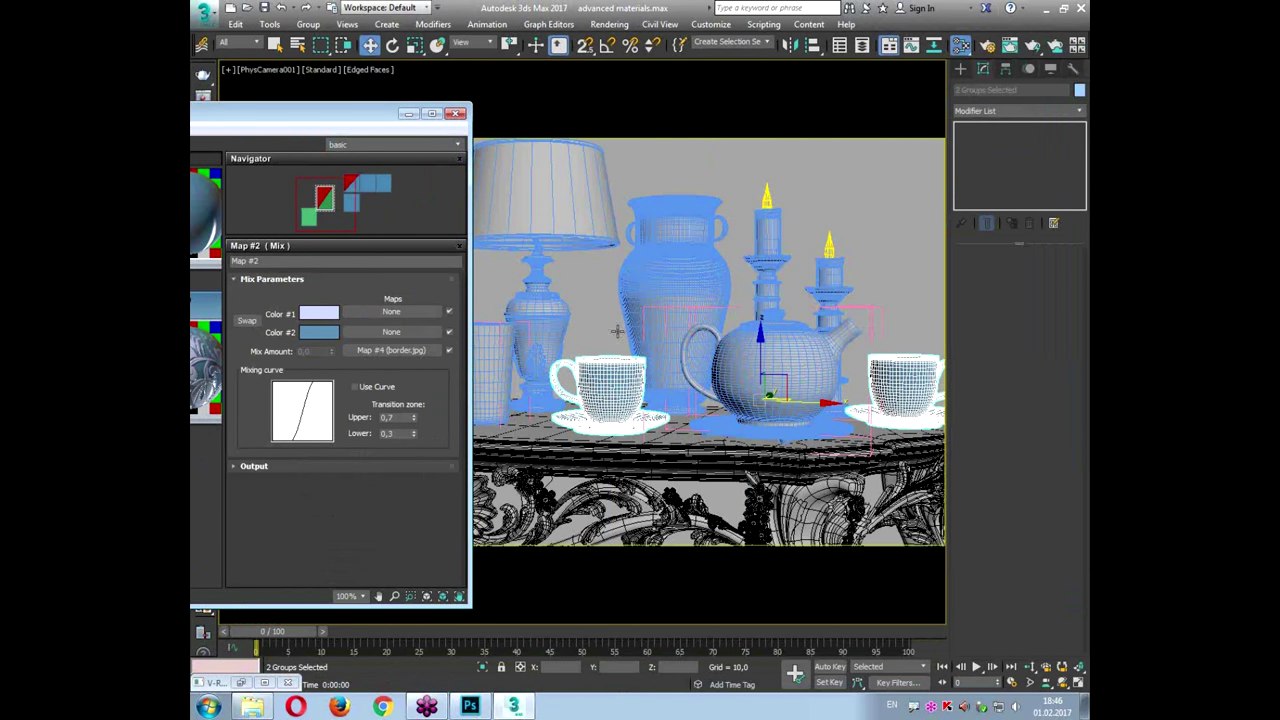
left_click(604, 398)
key("p")
key("z")
middle_click_drag(652, 385, 612, 343, "alt")
scroll(611, 343, "up", 3)
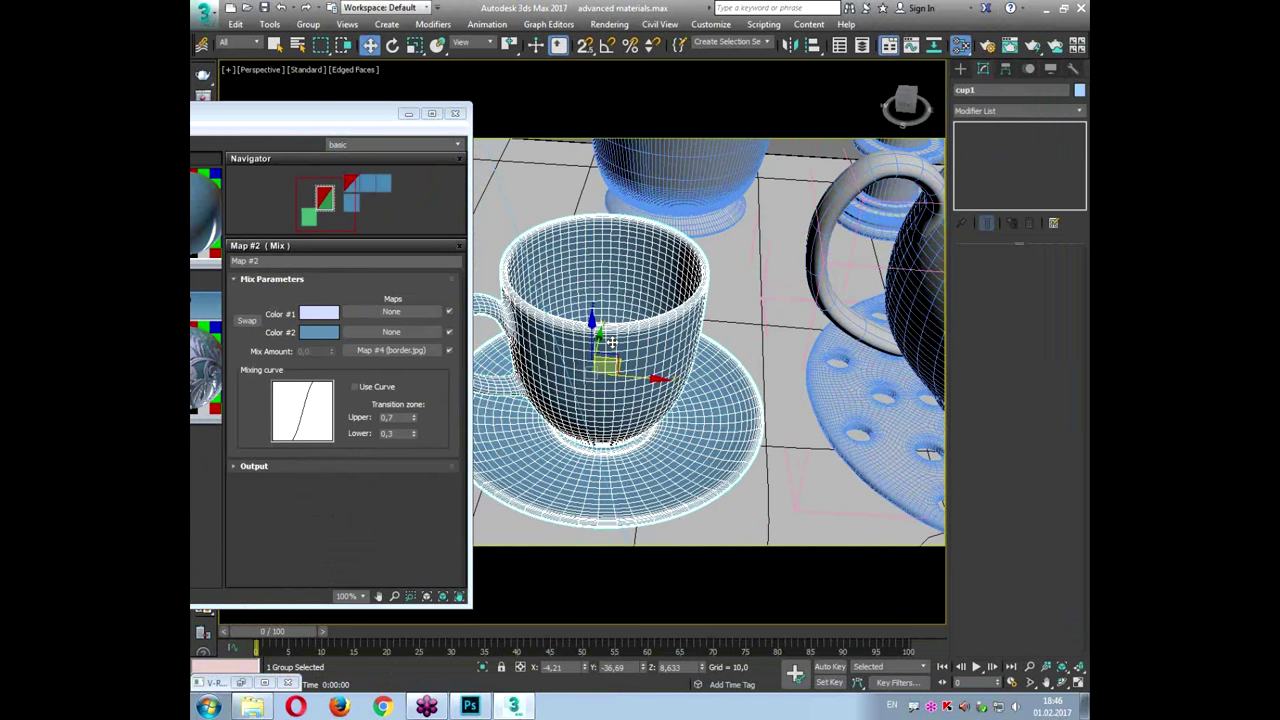
left_click(326, 30)
left_click(333, 58)
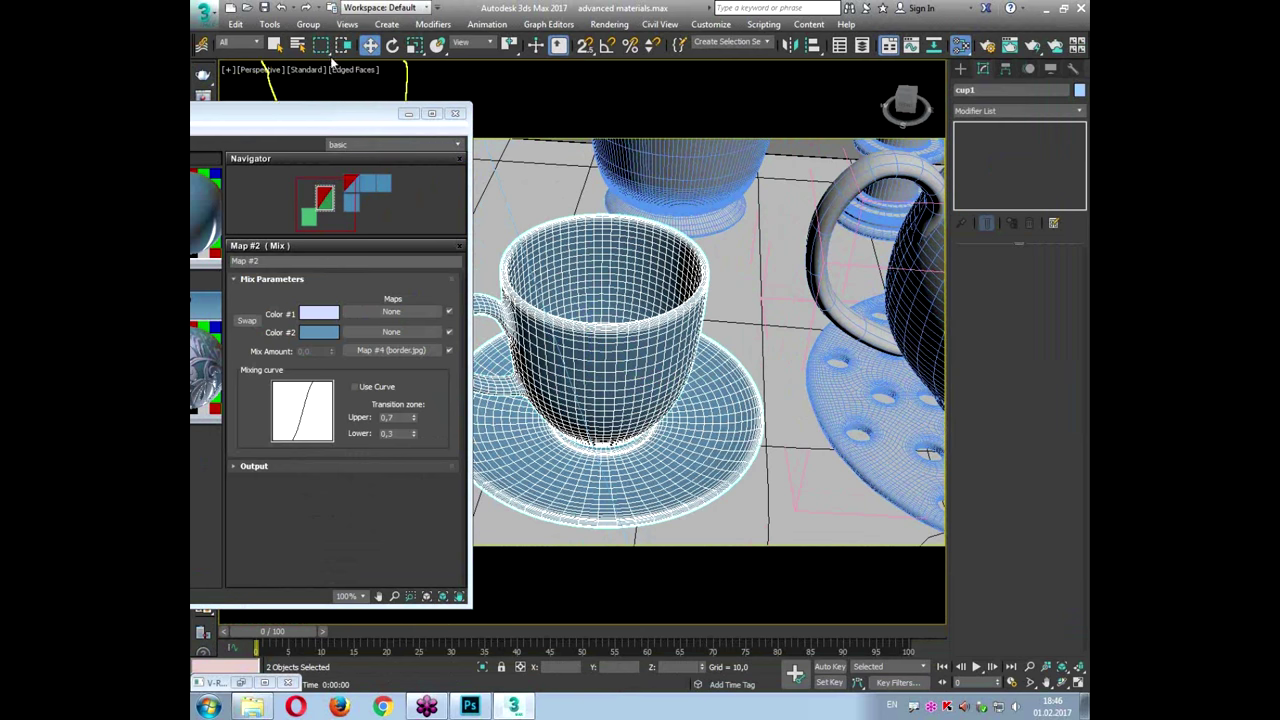
Step: Select the cup mesh without its saucer and enter its Polygon sub-object level
left_click(585, 347)
mouse_move(629, 390)
middle_mouse_down("alt")
mouse_move(622, 347)
mouse_move(630, 365)
middle_mouse_up("alt")
left_click(961, 129)
left_click(989, 176)
mouse_move(715, 370)
middle_mouse_down("alt")
mouse_move(713, 334)
mouse_move(720, 376)
middle_mouse_up("alt")
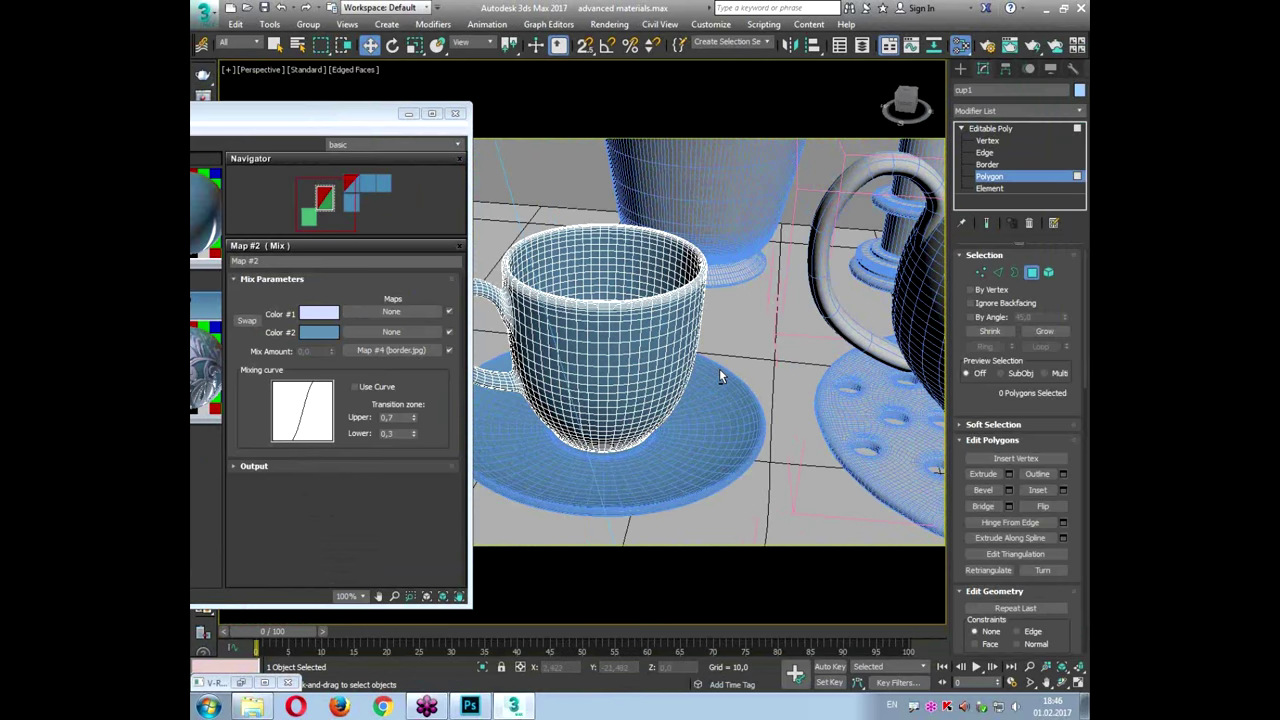
Step: Try to select the polygons of the cup's body without the handle using a selection region
middle_click_drag(740, 285, 642, 197, "alt")
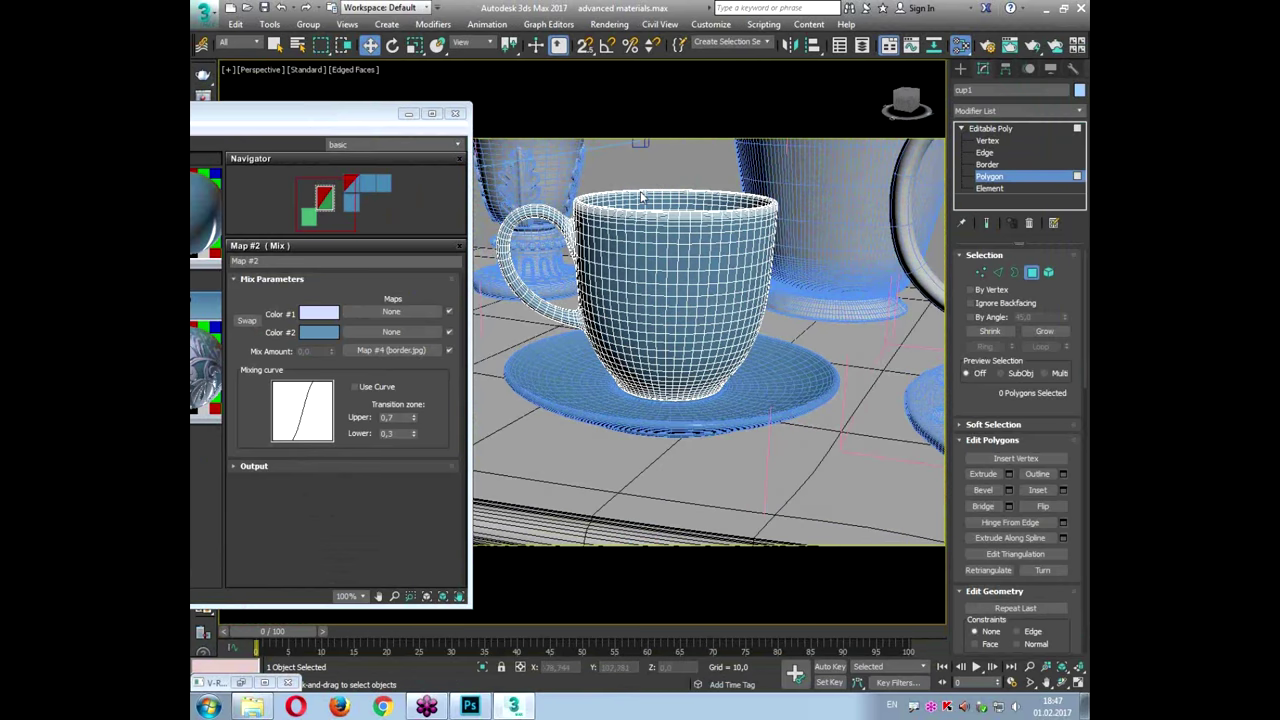
left_click_drag(567, 166, 688, 338)
left_click_drag(778, 439, 786, 444)
middle_click_drag(705, 305, 655, 337, "alt")
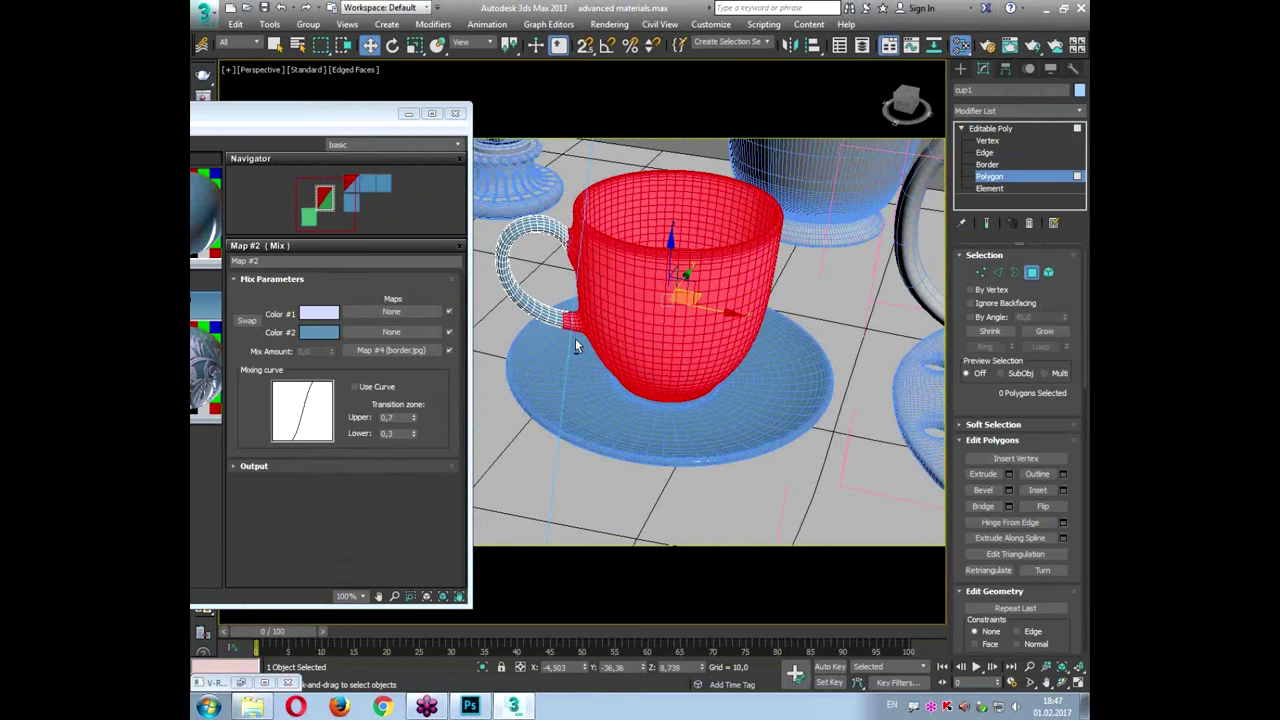
middle_click_drag(575, 345, 540, 198, "alt")
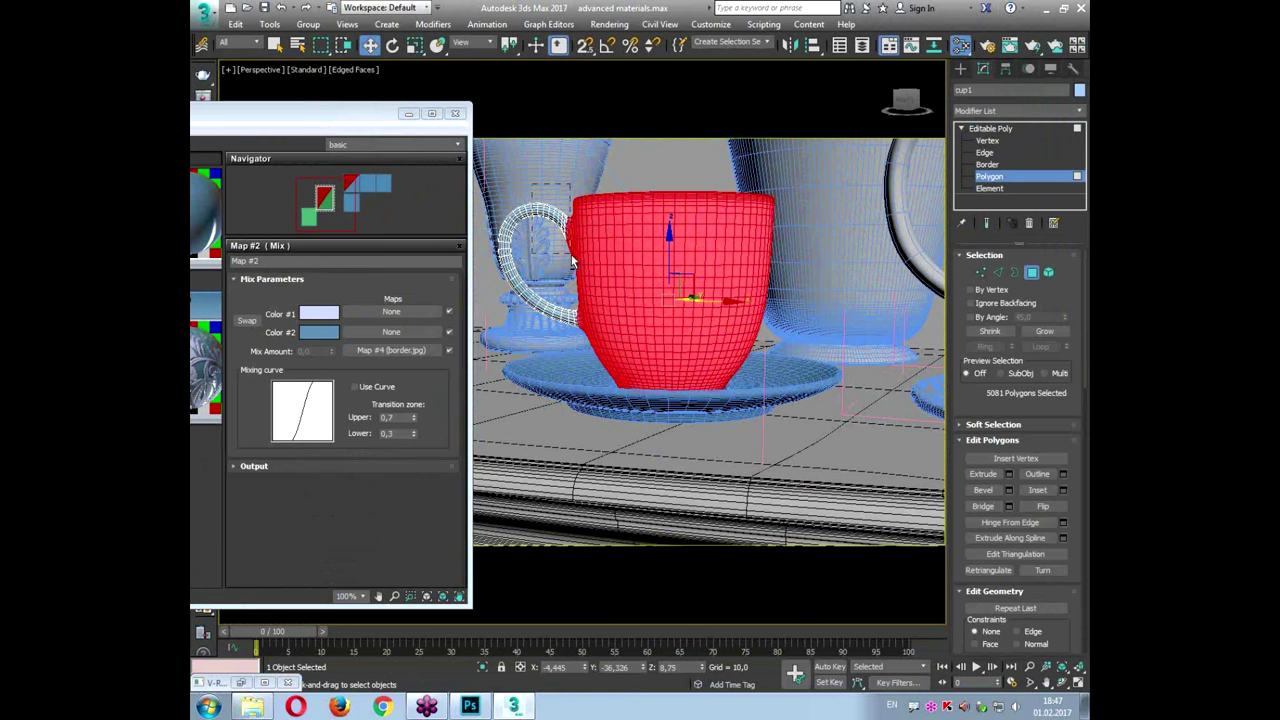
middle_click_drag(572, 262, 724, 291, "alt")
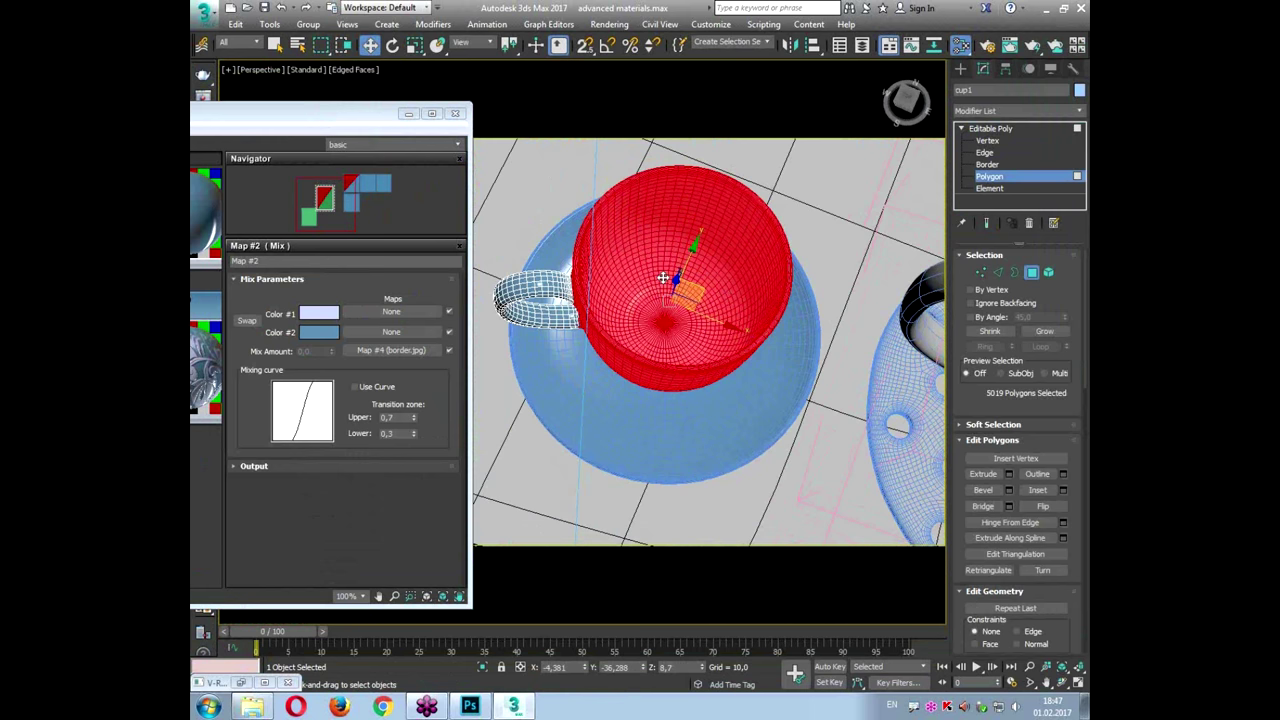
middle_click_drag(663, 277, 649, 301, "alt")
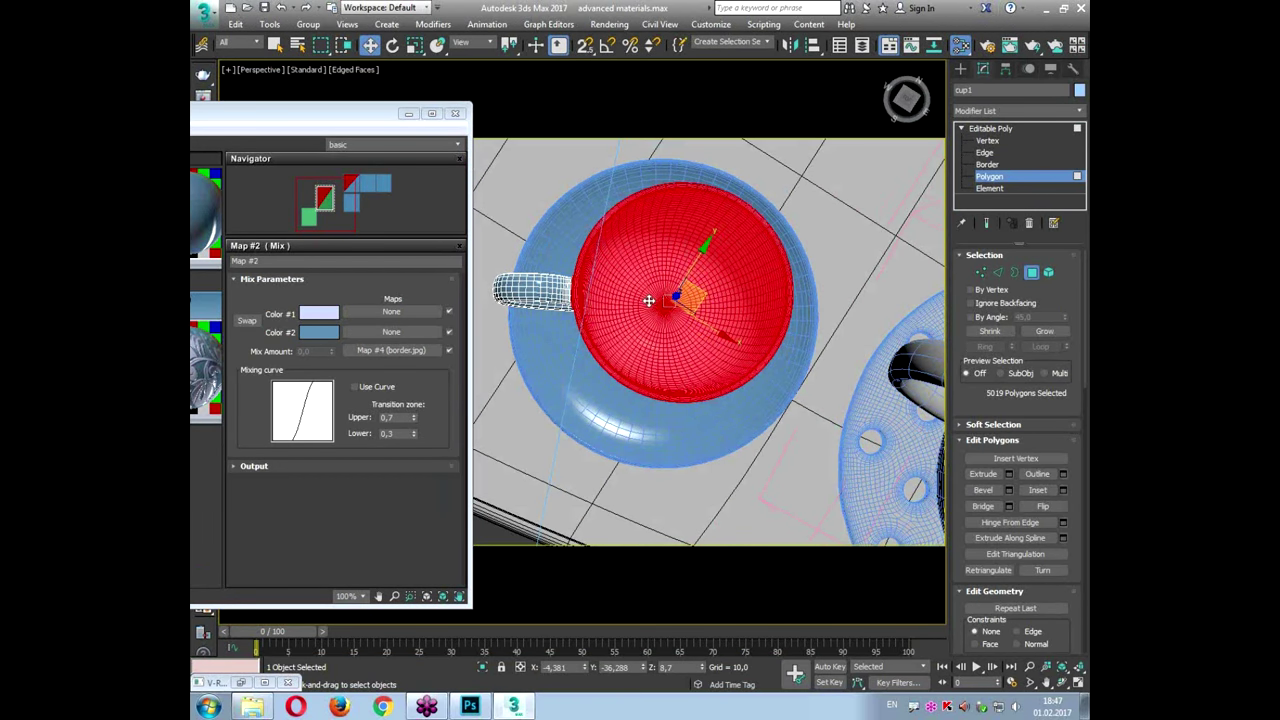
Step: Select the center vertex on the cup's inner bottom and convert it to a selection of the surrounding polygons
key("1")
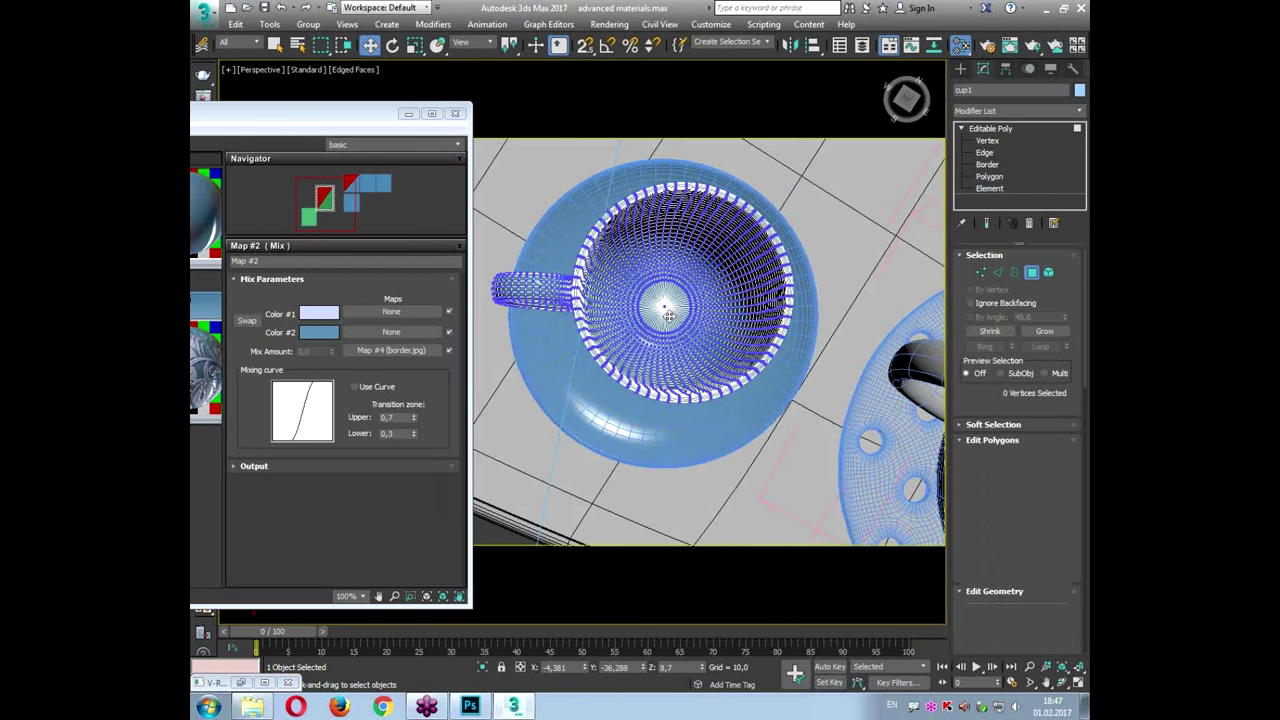
scroll(668, 316, "up", 6)
scroll(668, 316, "up", 2)
left_click(655, 281)
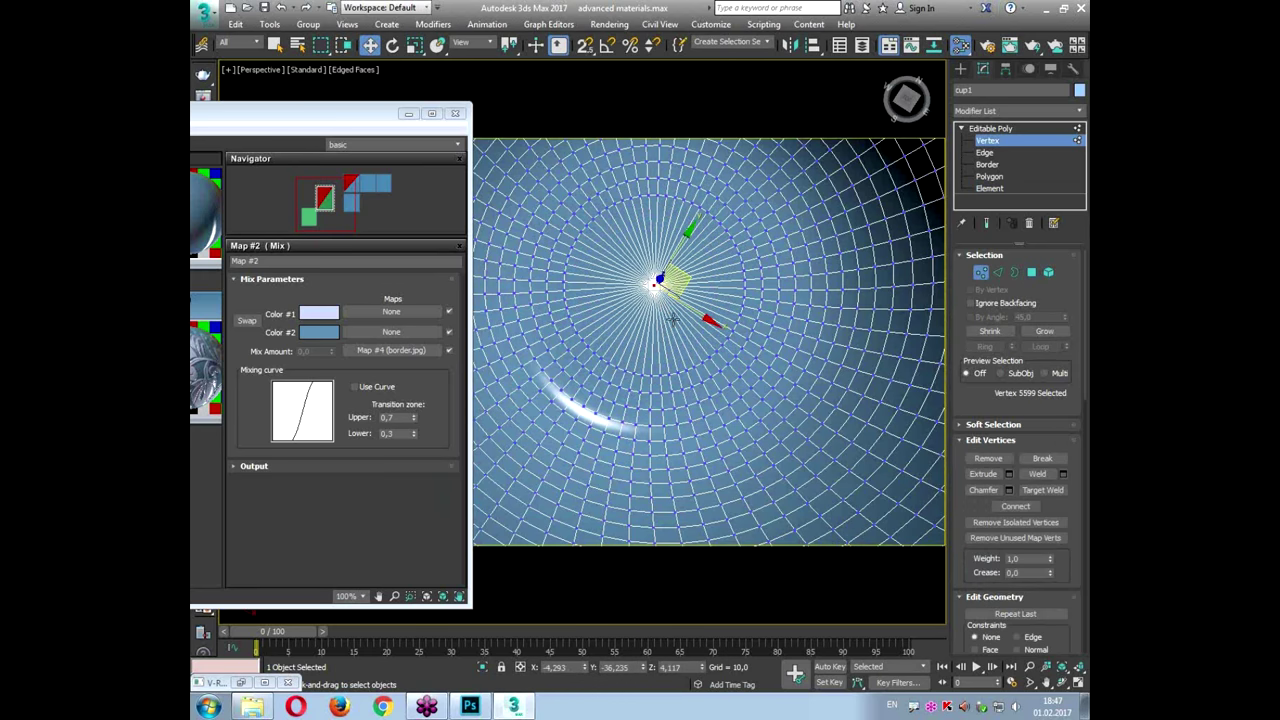
left_click(1032, 273)
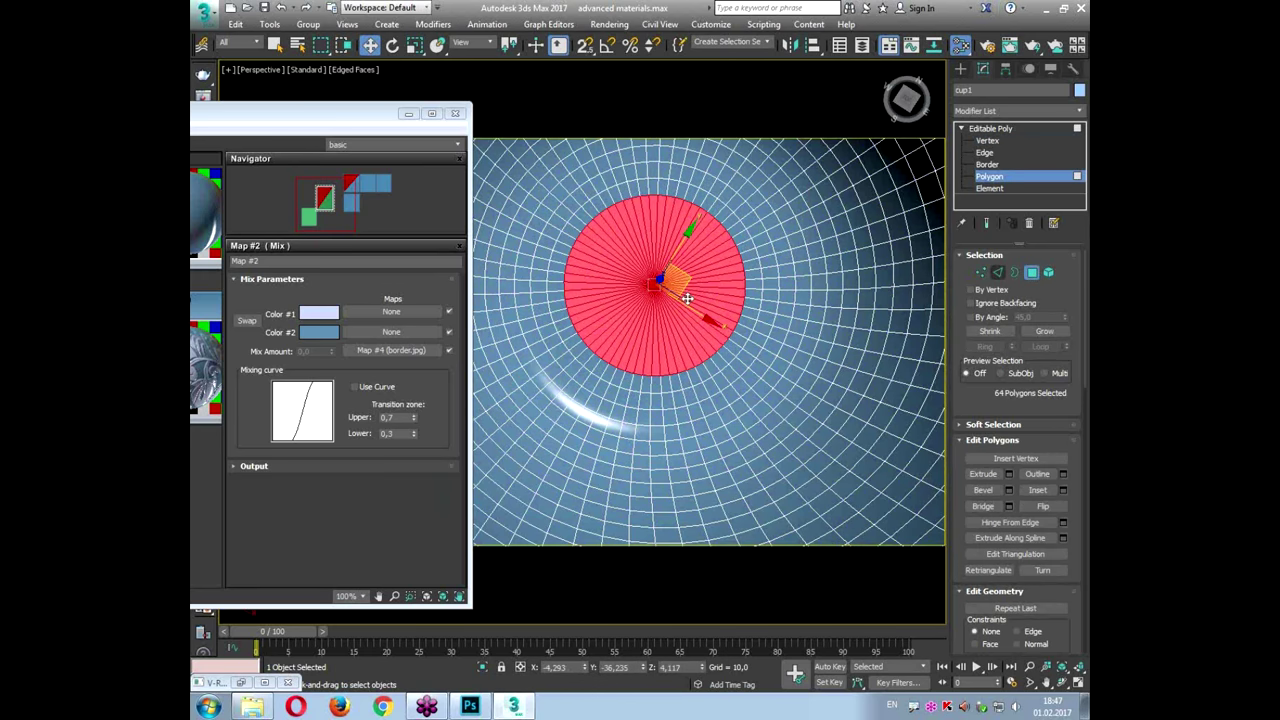
Step: Grow the polygon selection ring by ring from the inner bottom up to the cup's rim
scroll(691, 296, "down", 5)
left_click(1043, 333)
left_click(1043, 333)
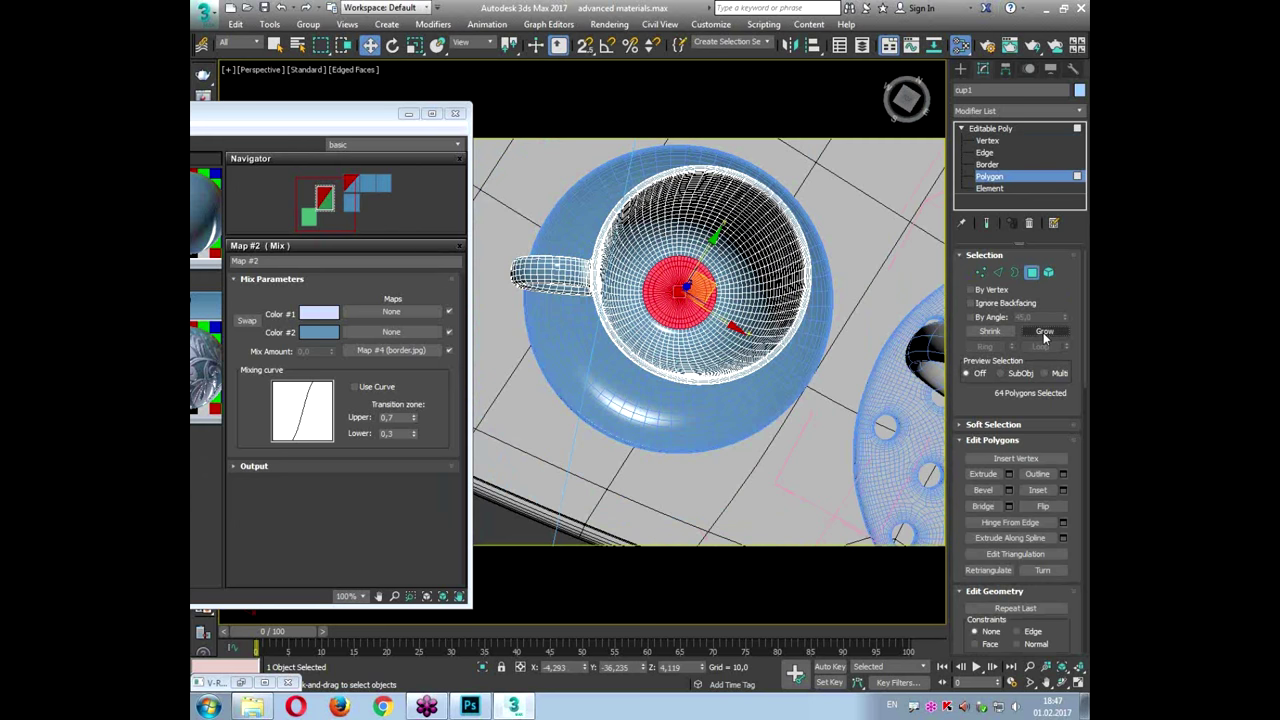
left_click(1043, 333)
left_click(1043, 333)
left_click(1043, 333)
left_click(1043, 333)
left_click(1043, 333)
left_click(1043, 333)
left_click(1044, 335)
left_click(1044, 335)
left_click(1044, 335)
left_click(1044, 335)
left_click(1044, 333)
left_click(1044, 333)
left_click(1044, 333)
left_click(1044, 333)
left_click(1043, 334)
left_click(1043, 334)
left_click(1043, 334)
middle_click_drag(758, 343, 759, 267, "alt")
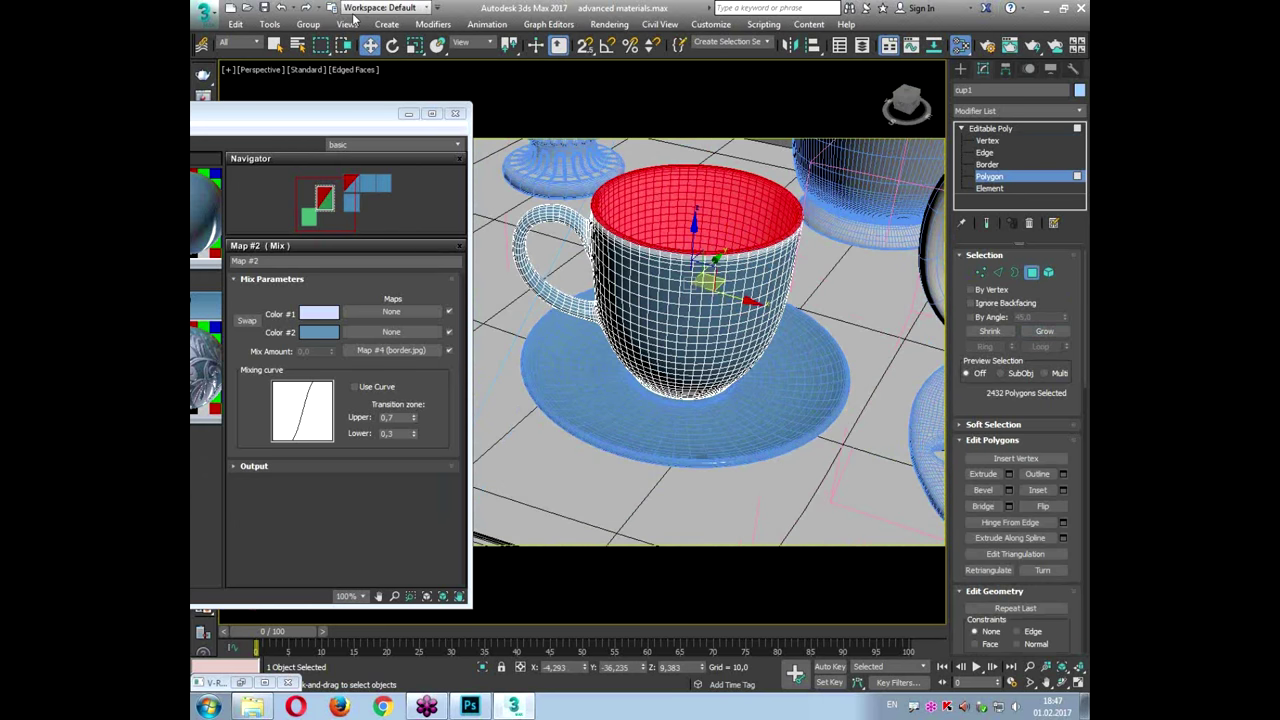
Step: Invert the polygon selection and deselect the handle's polygons, leaving the cup's outer wall selected
left_click(238, 24)
left_click(278, 276)
middle_click_drag(508, 250, 500, 170, "alt")
left_click_drag(499, 166, 587, 306, "alt")
middle_click_drag(578, 335, 543, 349, "alt")
Step: Assign Material #20 to the selected outer polygons of the cup and minimize the material editor
left_click_drag(286, 113, 616, 93)
left_click_drag(499, 287, 468, 287)
double_click(468, 287)
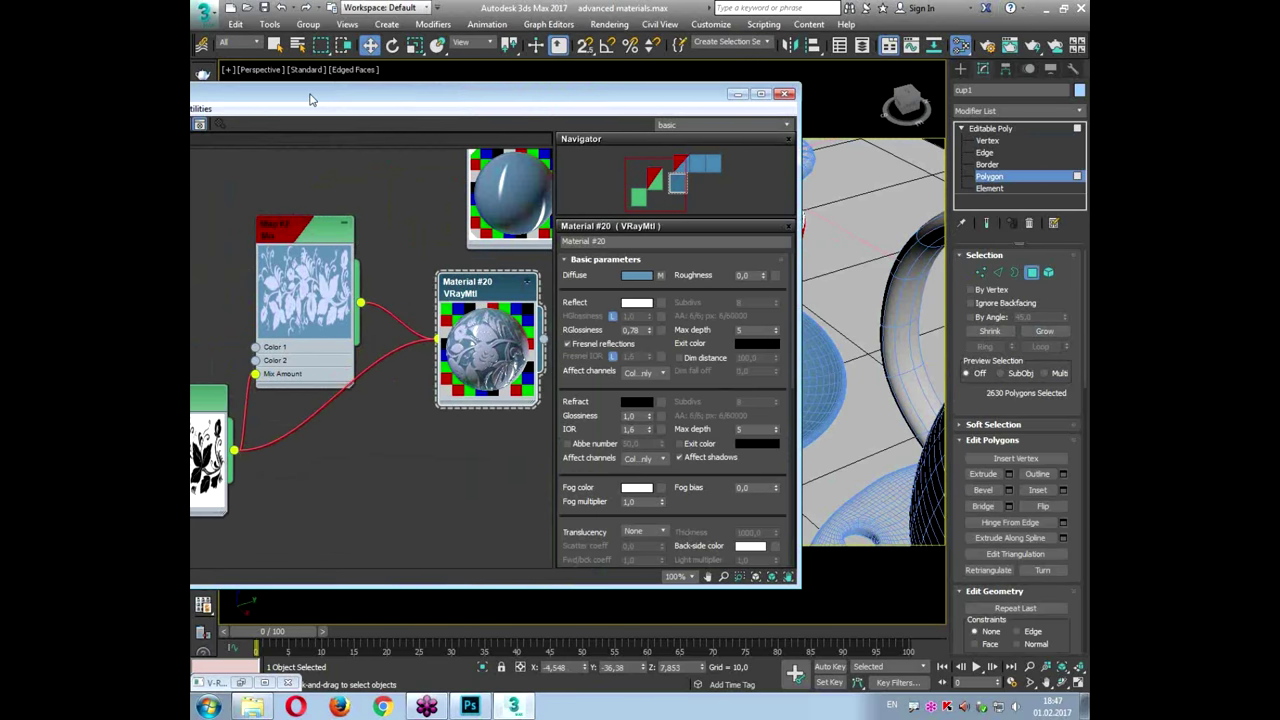
left_click_drag(310, 100, 468, 73)
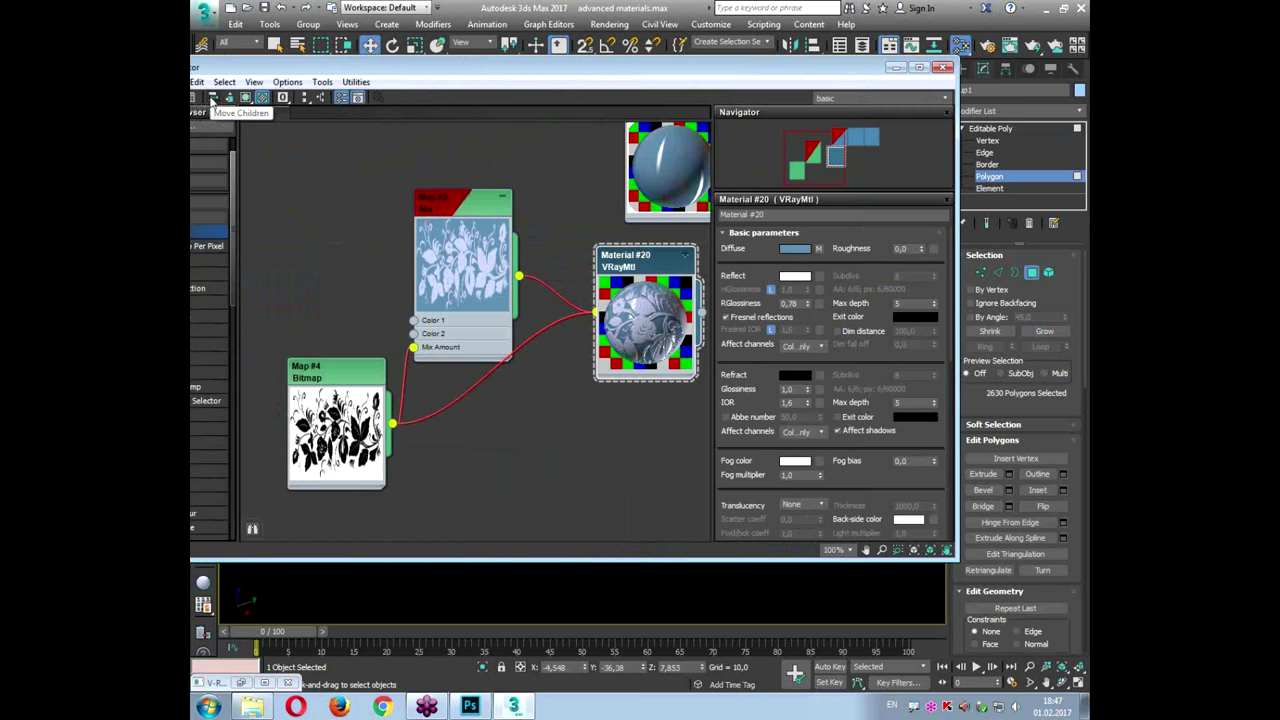
left_click_drag(226, 70, 331, 64)
middle_click_drag(801, 117, 716, 172)
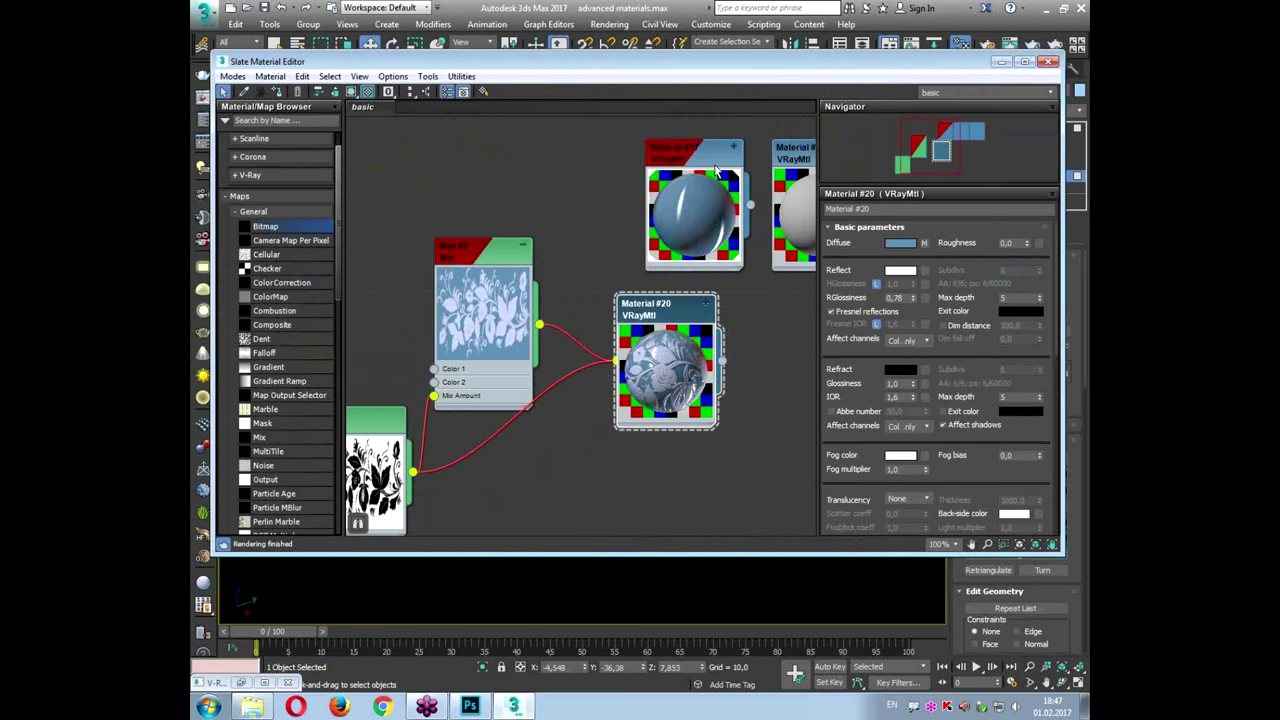
left_click(1002, 62)
Step: Leave Polygon level, add a UVW Map modifier with Cylindrical mapping to the whole cup and fit its gizmo
left_click(990, 176)
middle_click_drag(772, 289, 796, 333, "alt")
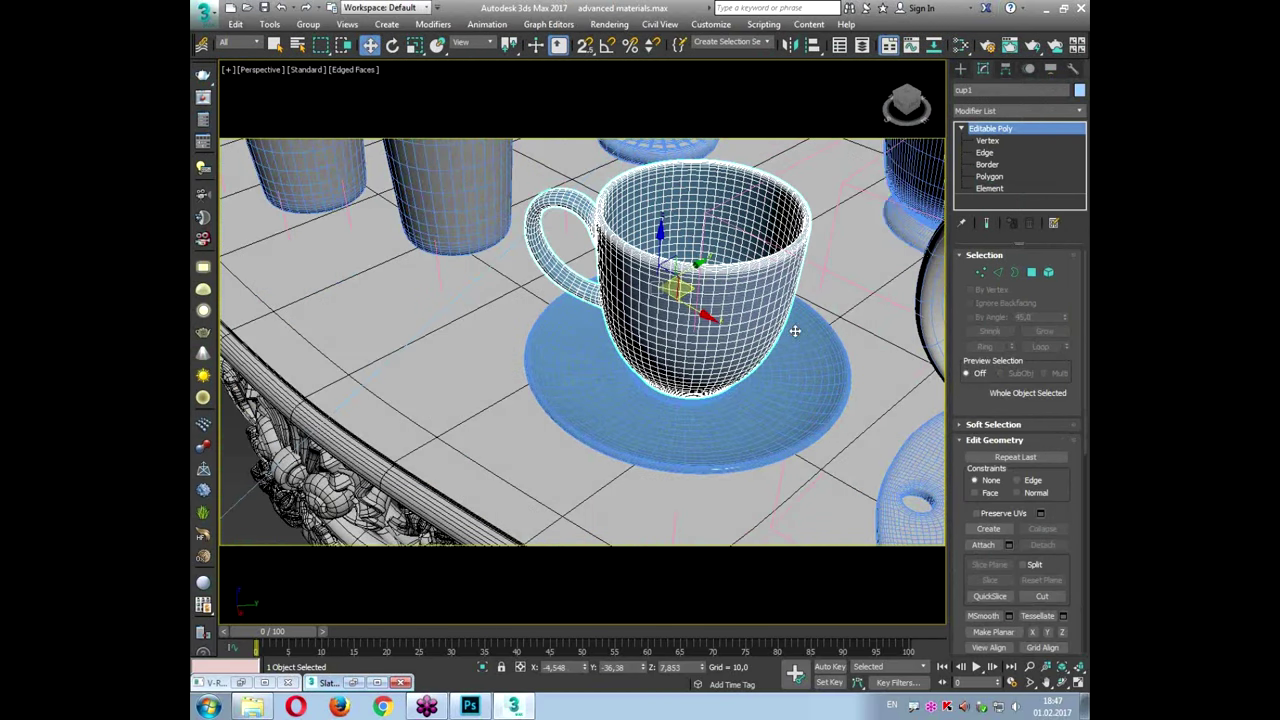
left_click(1009, 113)
left_click_drag(1081, 178, 1082, 295)
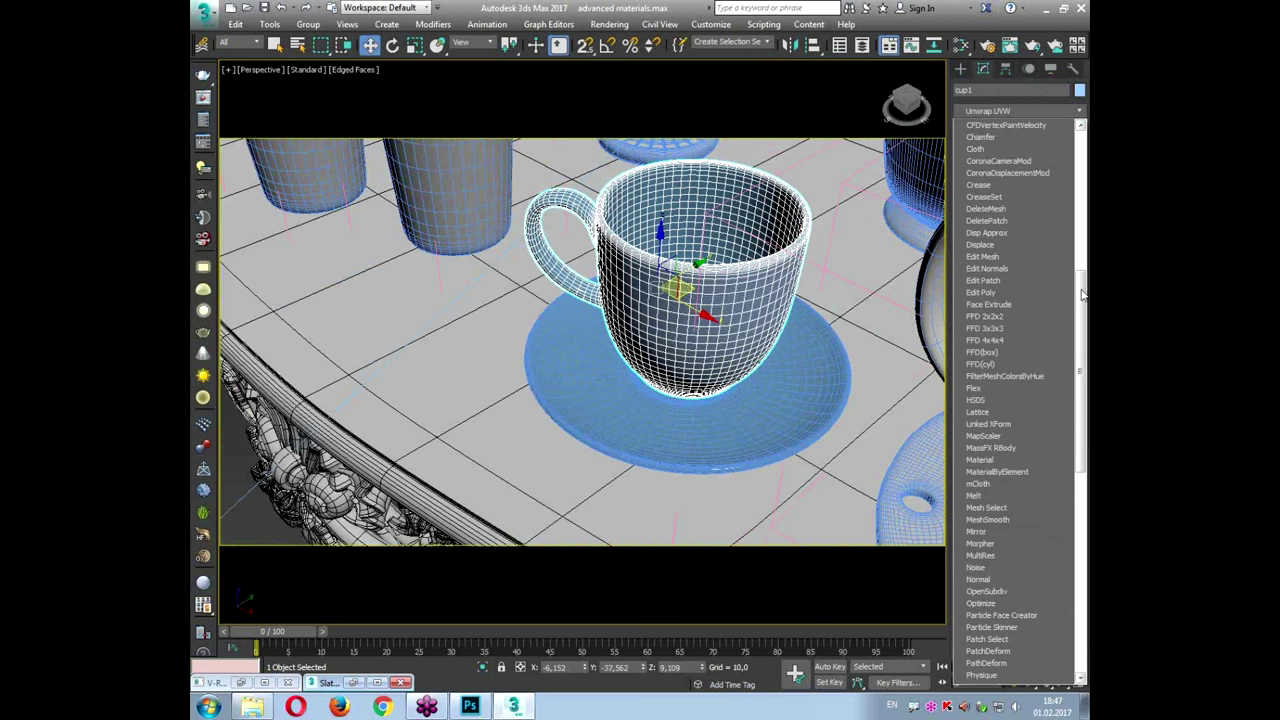
scroll(1001, 501, "down", 7)
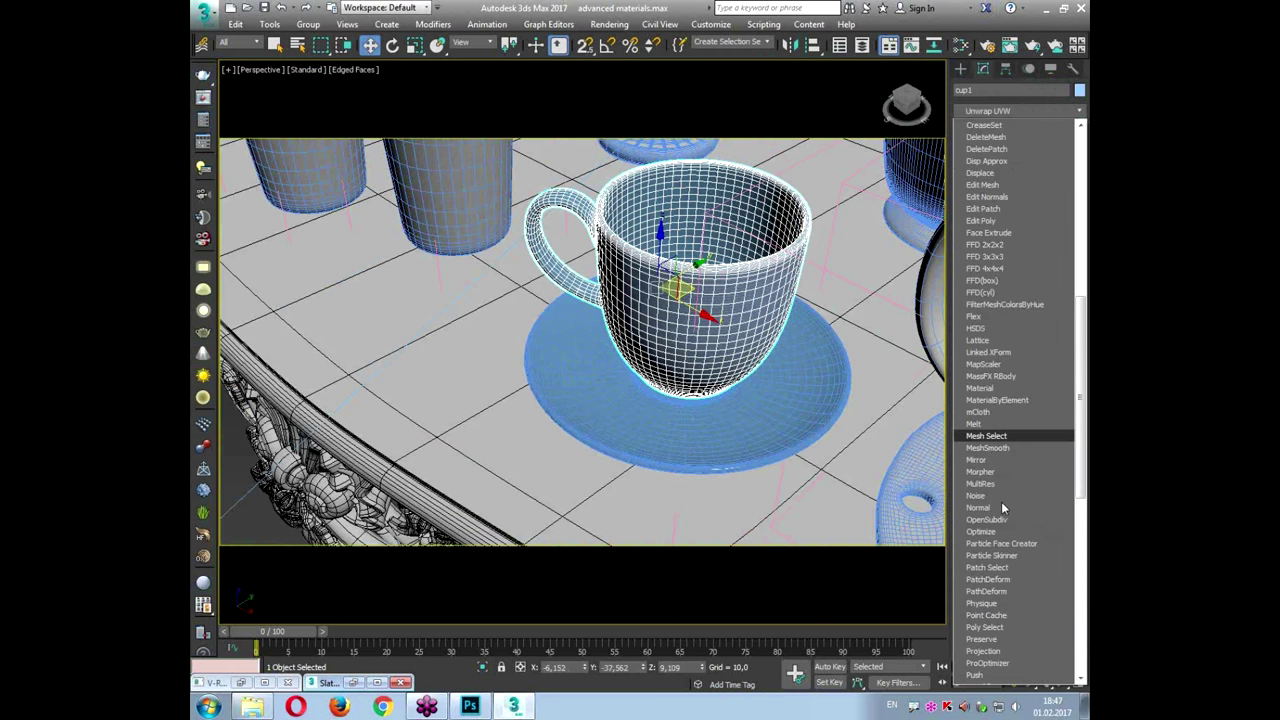
scroll(1004, 645, "down", 4)
left_click(1003, 637)
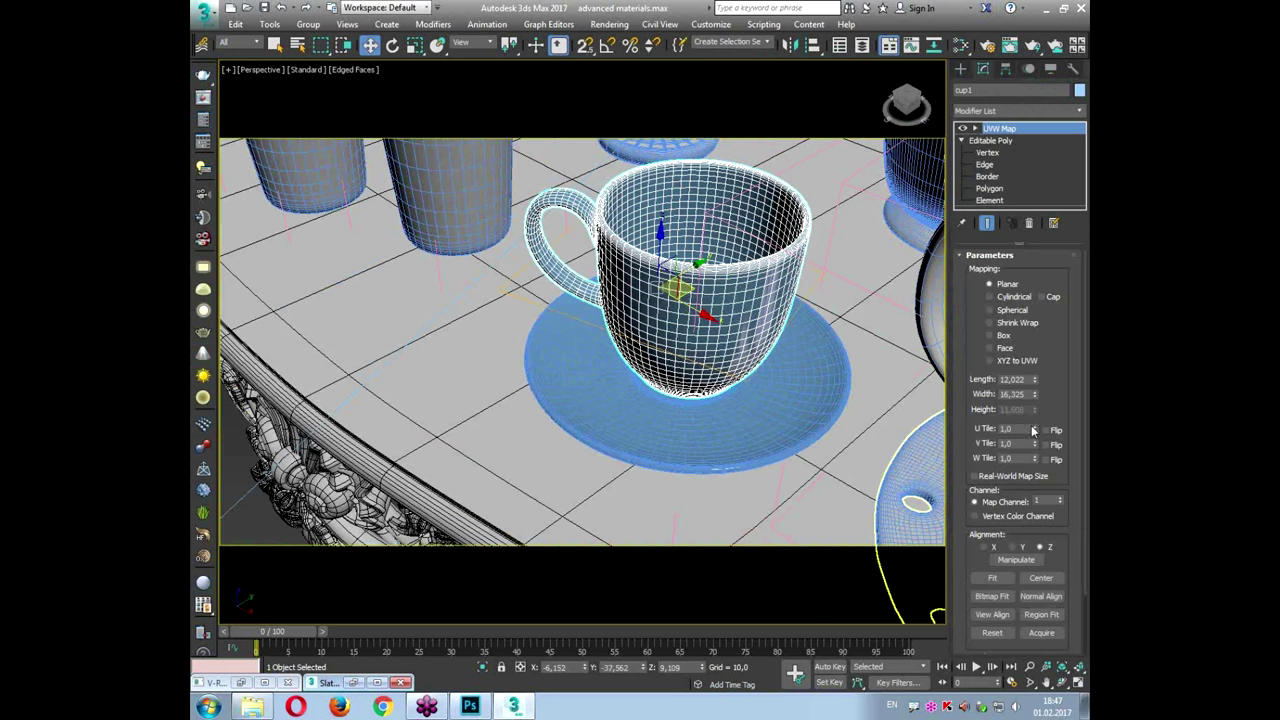
left_click(1013, 297)
middle_click_drag(843, 298, 854, 332, "alt")
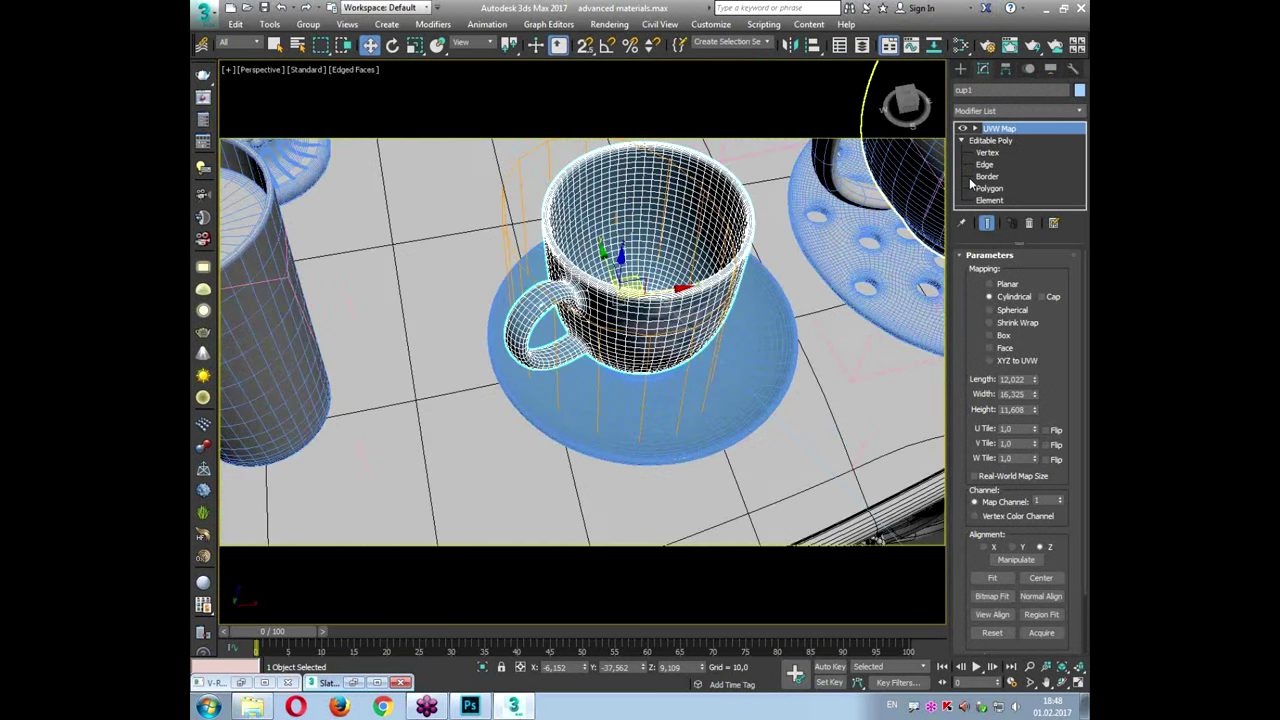
scroll(976, 446, "down", 1)
left_click(993, 554)
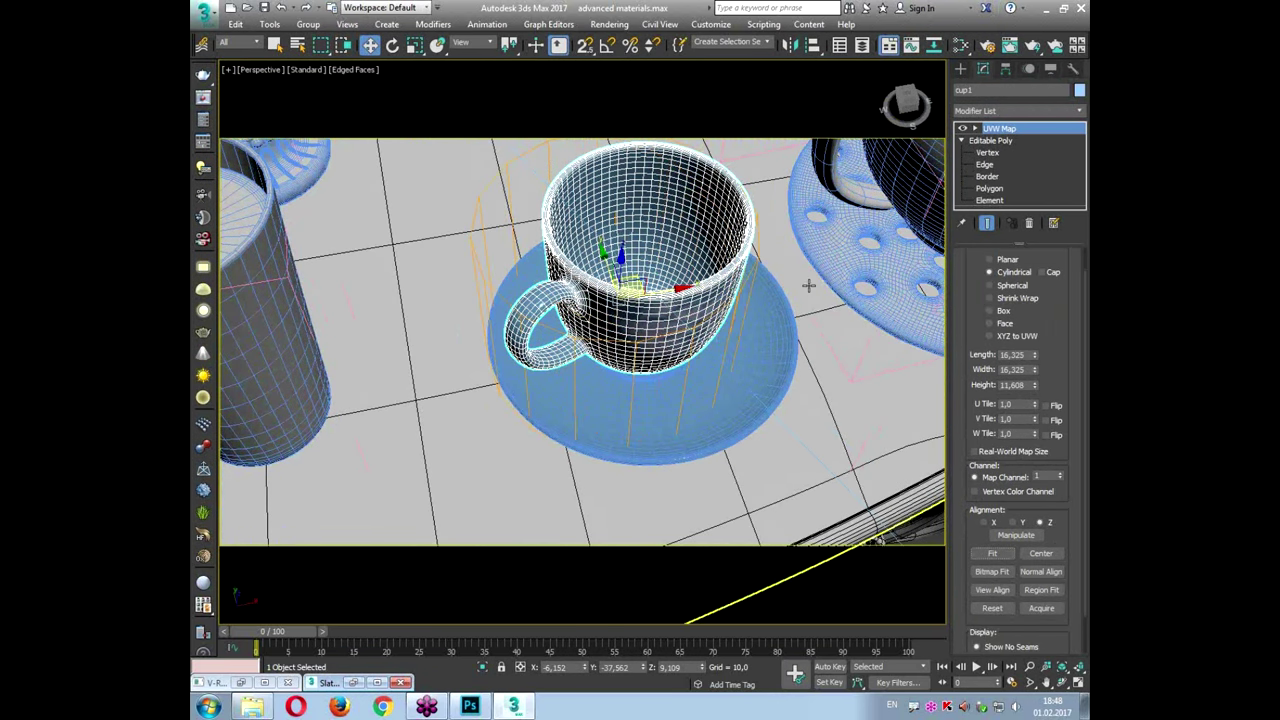
Step: Move the UVW mapping gizmo in the Top view to center it on the cup's round body
key("alt+w")
scroll(497, 272, "down", 2)
scroll(562, 254, "up", 5)
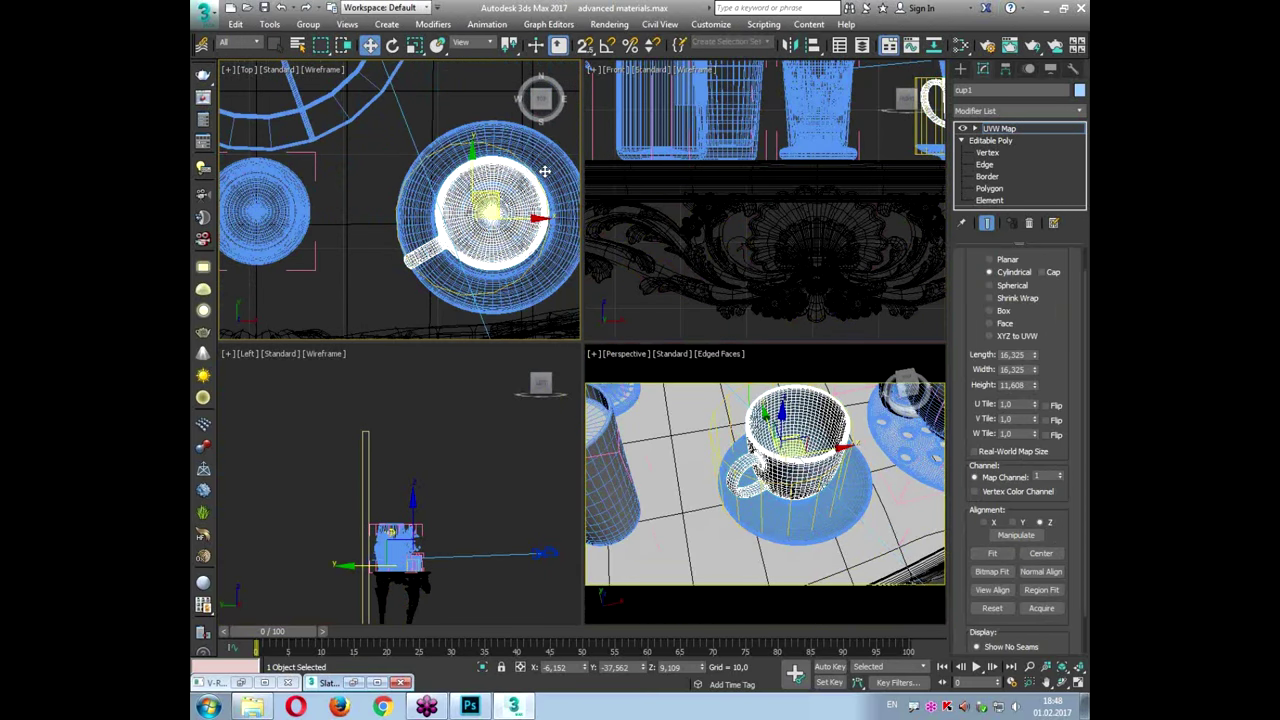
left_click_drag(500, 196, 519, 186)
right_click(710, 457)
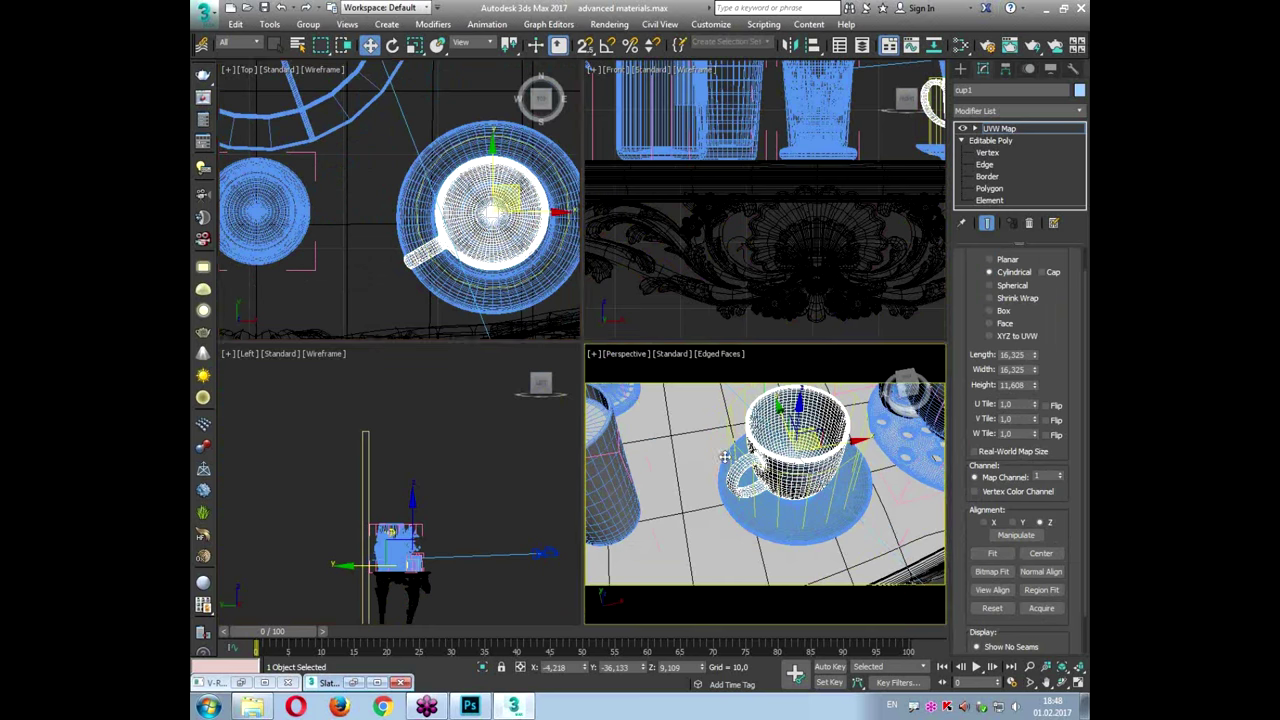
key("alt+w")
right_click(808, 455)
key("alt+w")
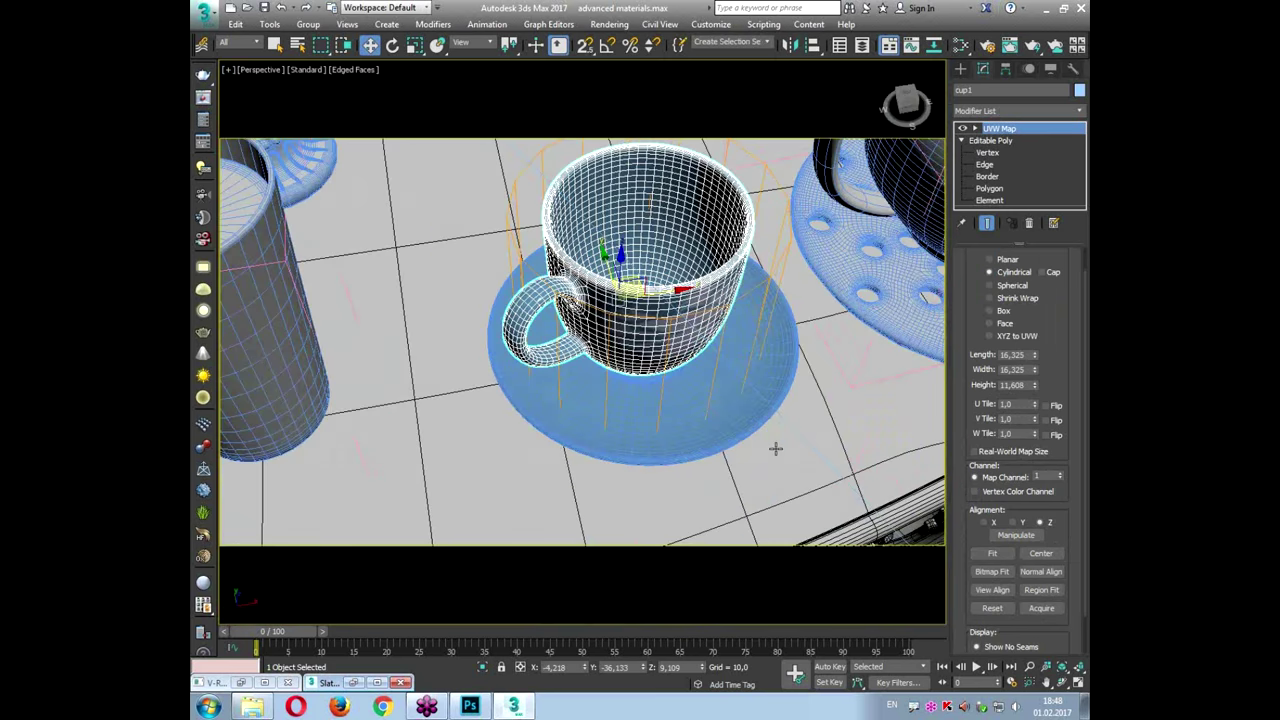
Step: Delete the second cup and saucer group (cup2) on the other side of the teapot
middle_click_drag(774, 446, 680, 420, "alt")
scroll(786, 366, "down", 4)
middle_click_drag(787, 372, 790, 312, "alt")
left_click(757, 305)
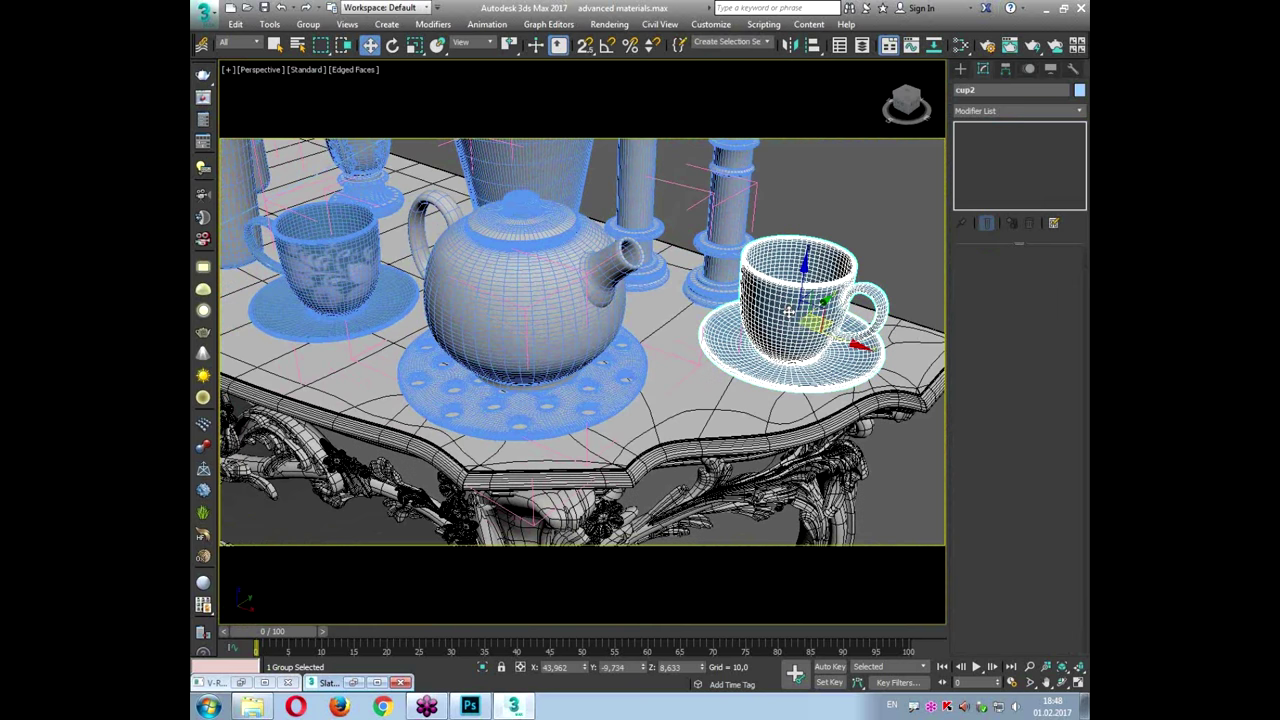
key("Delete")
Step: Select the patterned cup together with its saucer and clone both to the table's empty side beyond the teapot
left_click(350, 322)
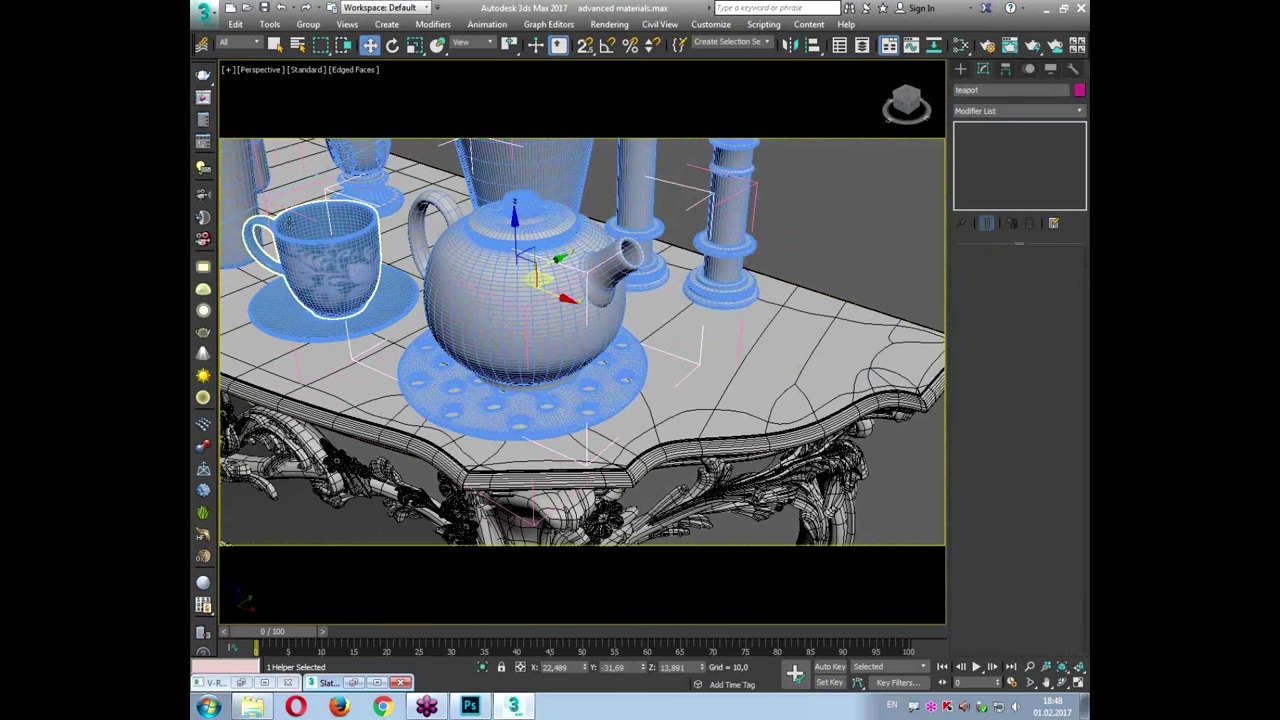
left_click(302, 252)
left_click(307, 24)
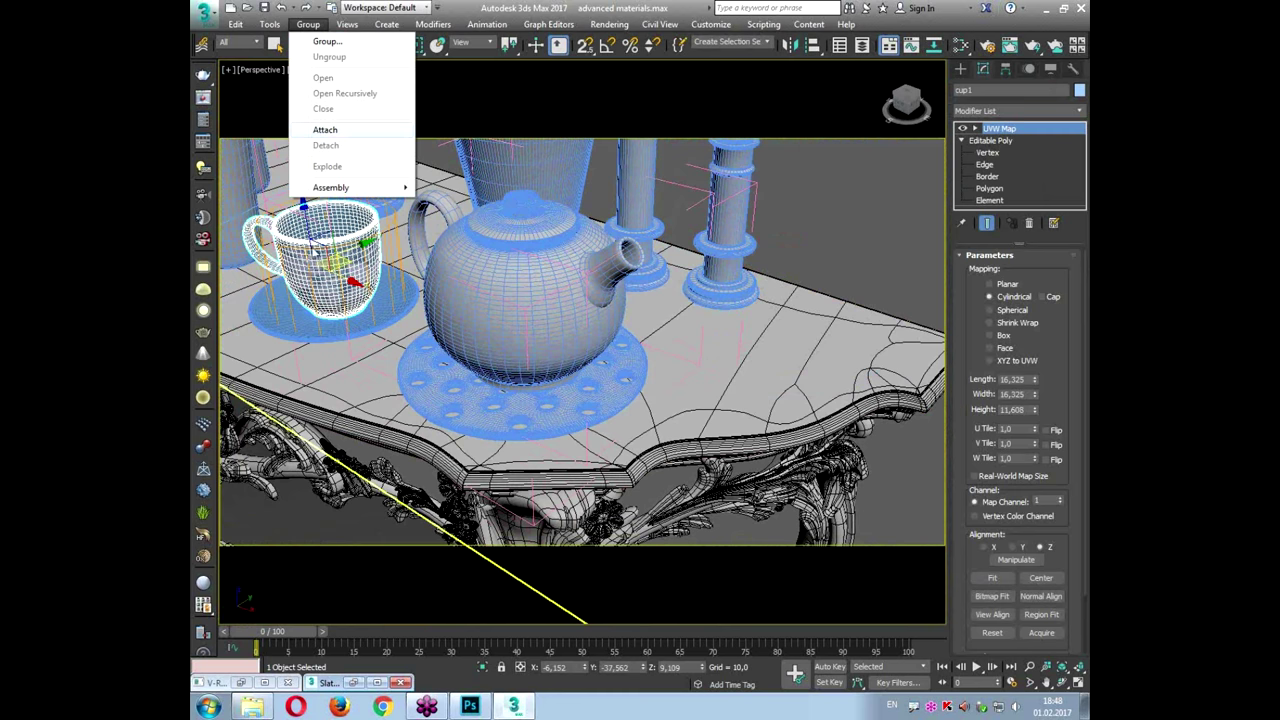
left_click(325, 129)
left_click(350, 318)
left_click_drag(345, 290, 785, 337, "shift")
left_click(590, 323)
left_click(641, 412)
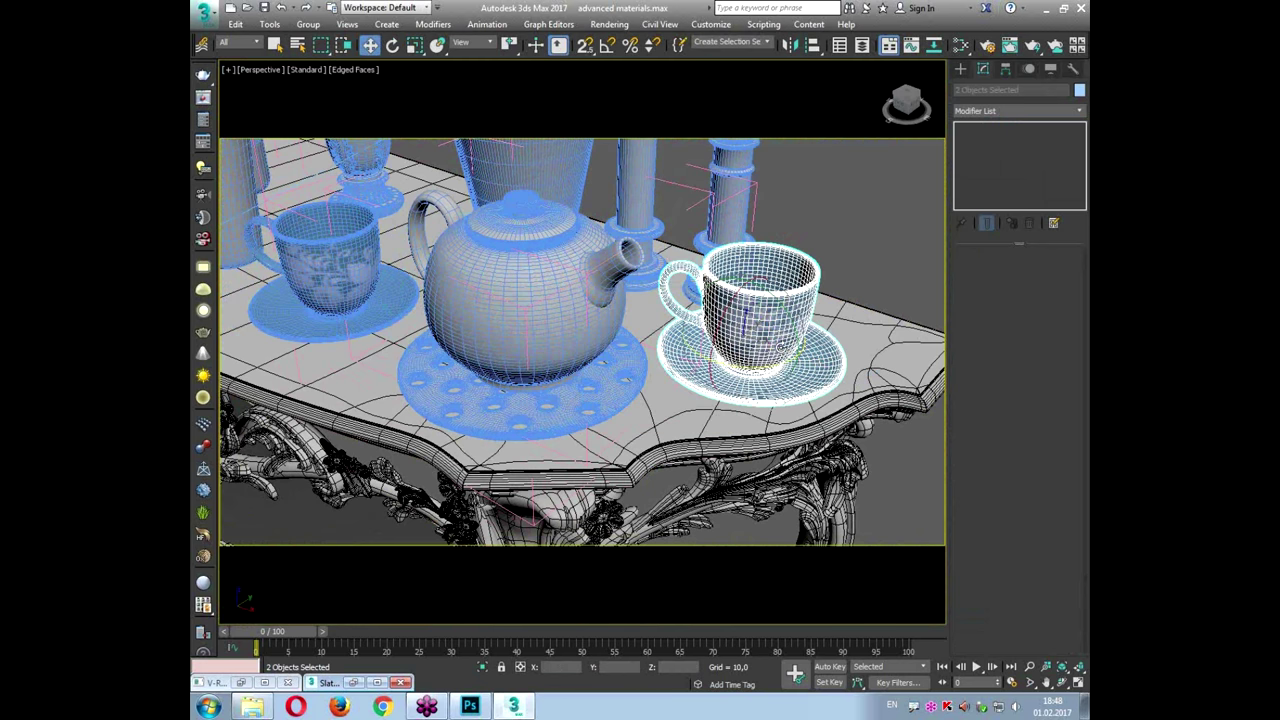
Step: Rotate the cloned cup and saucer so the handle points away from the teapot, and adjust their position
key("e")
left_click_drag(701, 366, 682, 369)
key("w")
left_click_drag(775, 340, 792, 340)
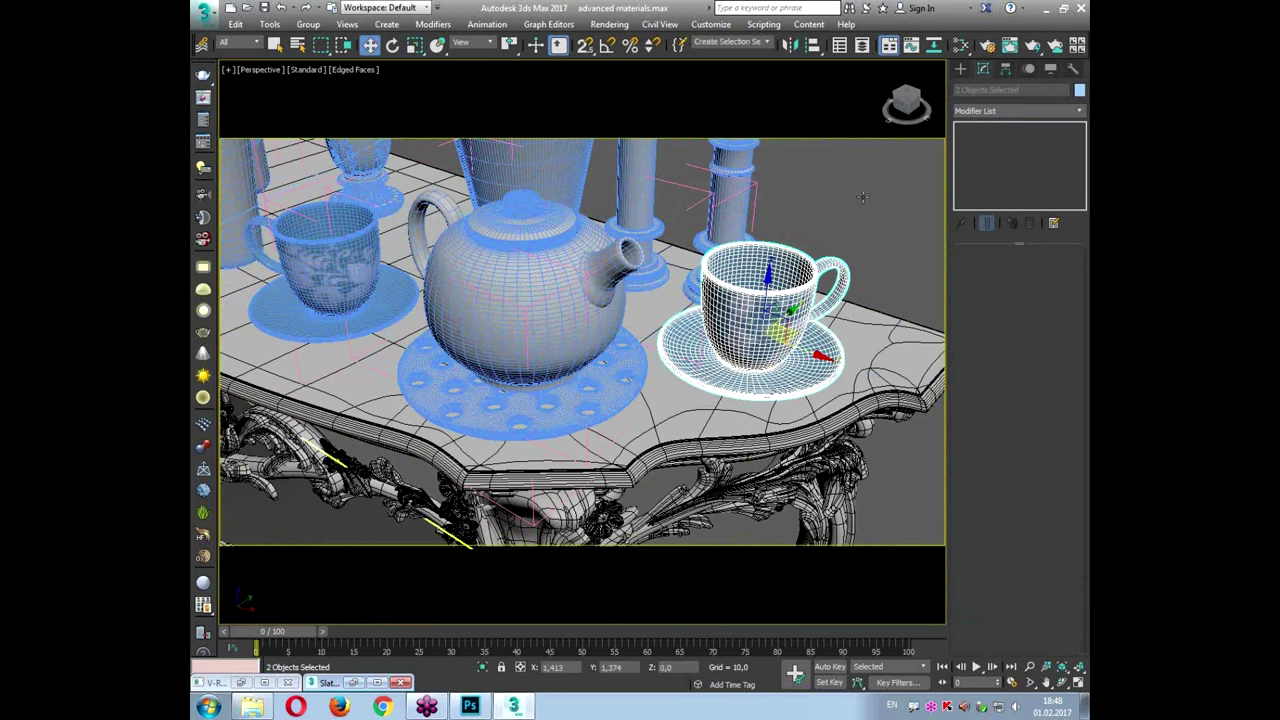
left_click(448, 534)
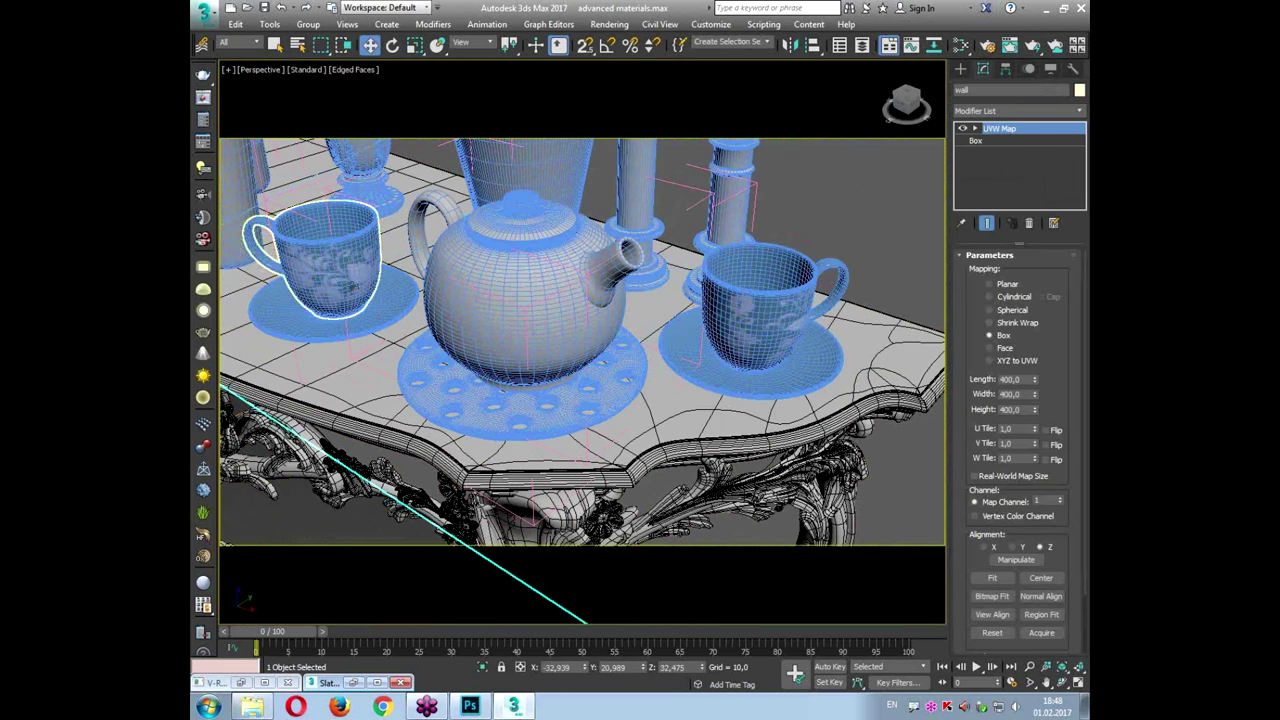
Step: Select the original cup's saucer (cupbase1) in a close-up view and close Photoshop
left_click(319, 321)
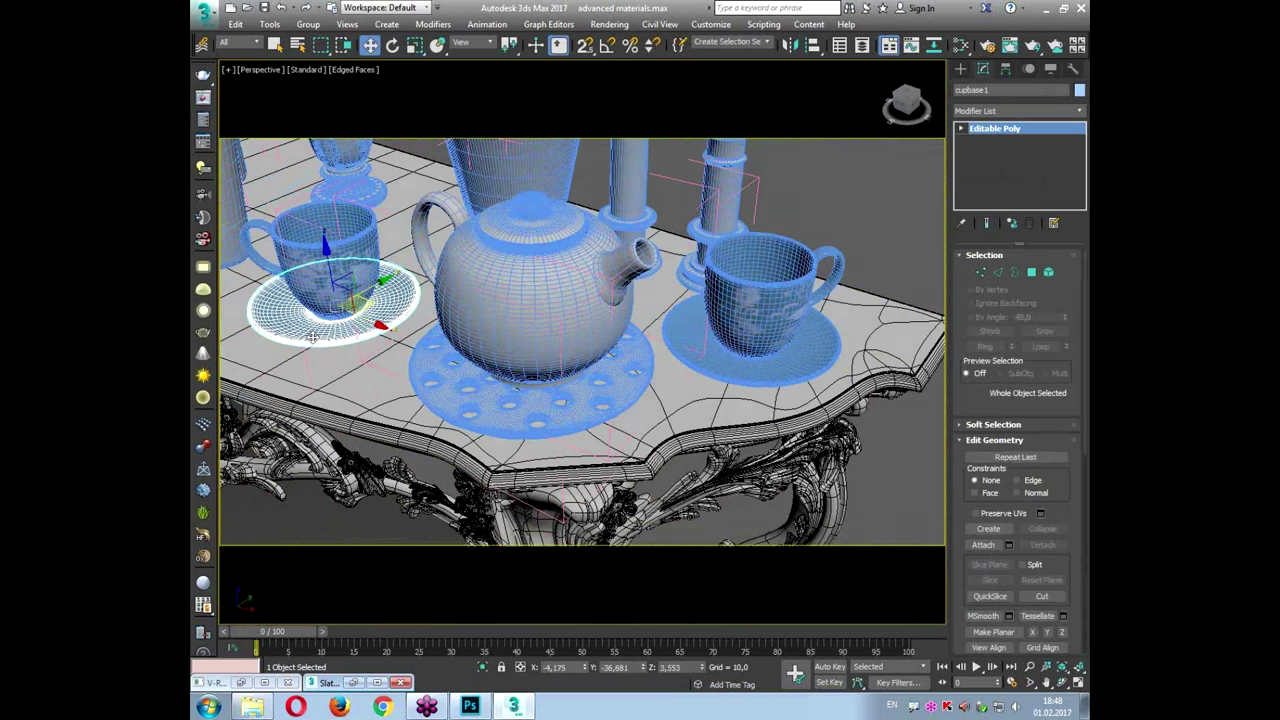
key("z")
left_click_drag(398, 344, 610, 280)
left_click_drag(432, 314, 606, 275)
key("Escape")
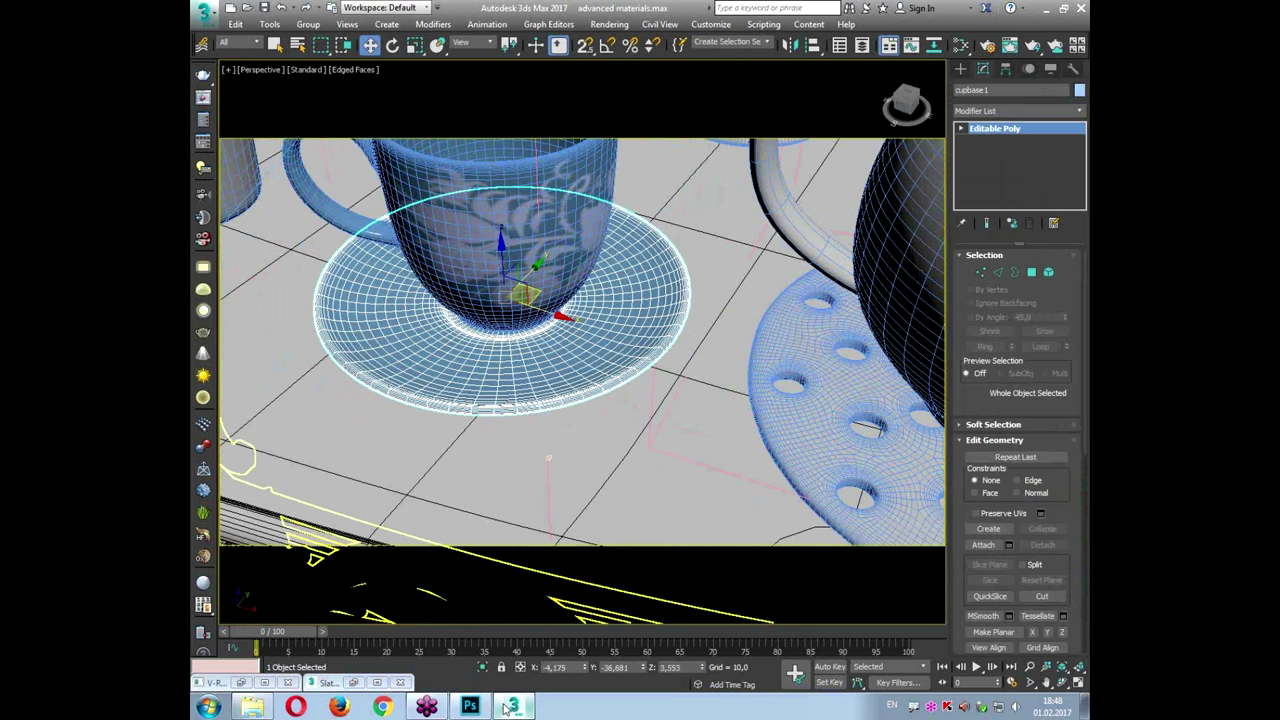
left_click(470, 706)
left_click(1073, 7)
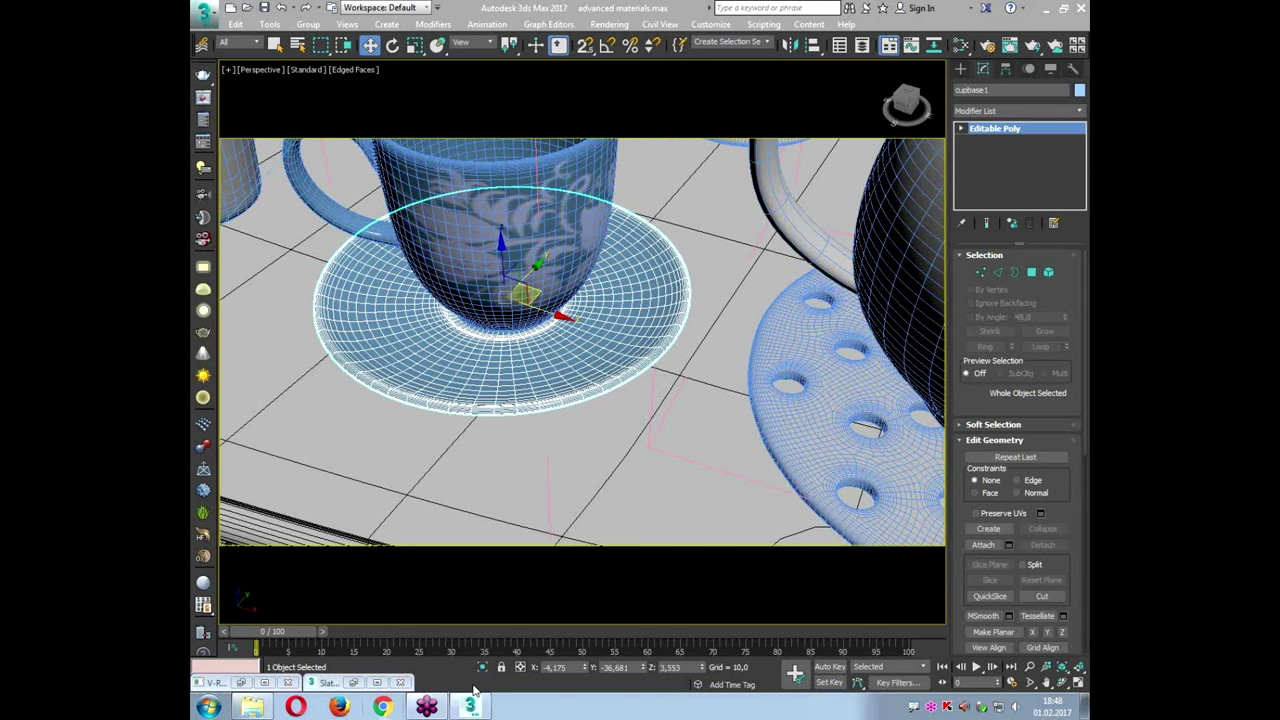
middle_click_drag(560, 282, 565, 342)
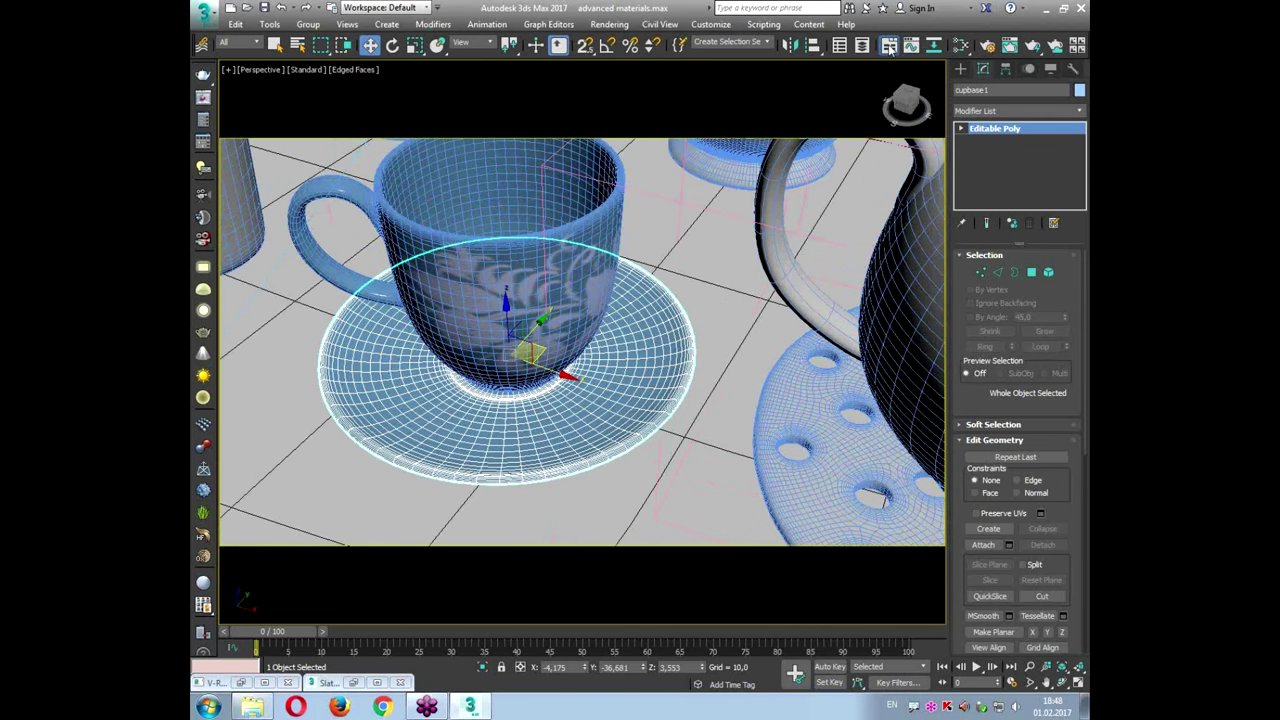
Step: Duplicate the plain blue ceramic VRayMtl in the Slate Material Editor and open the copy's parameters
left_click(958, 46)
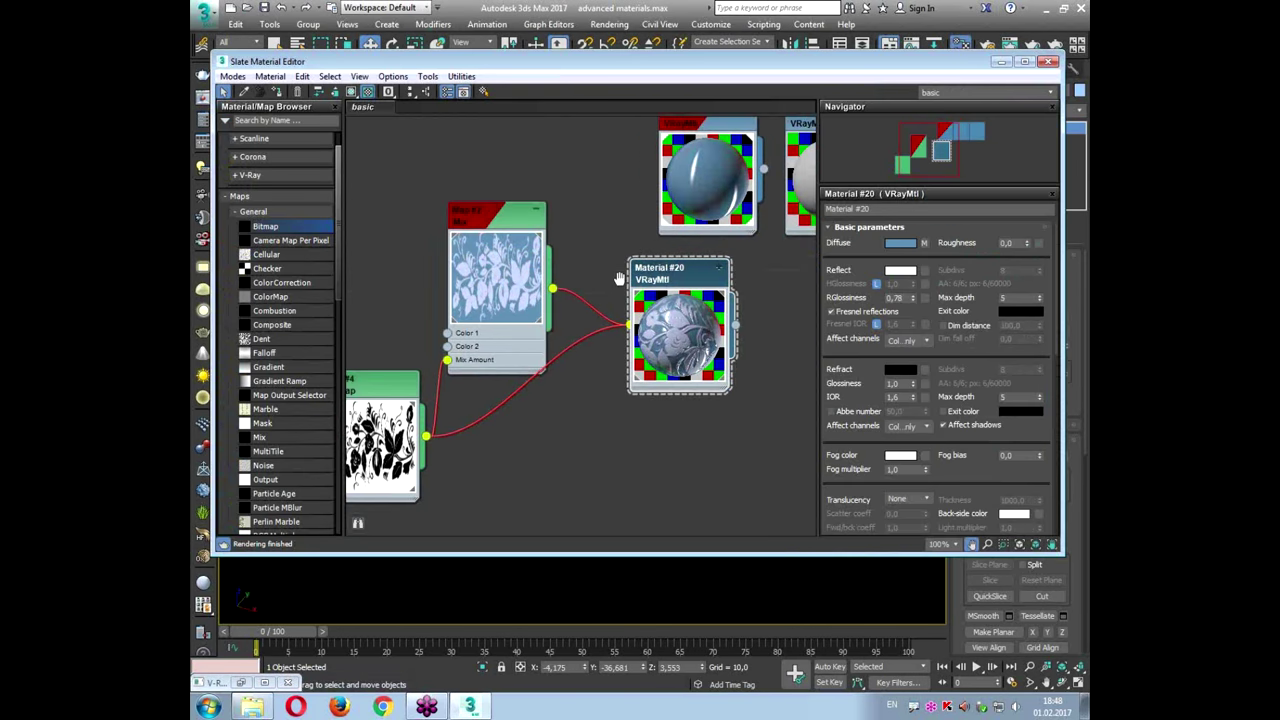
left_click_drag(682, 236, 650, 157)
double_click(650, 157)
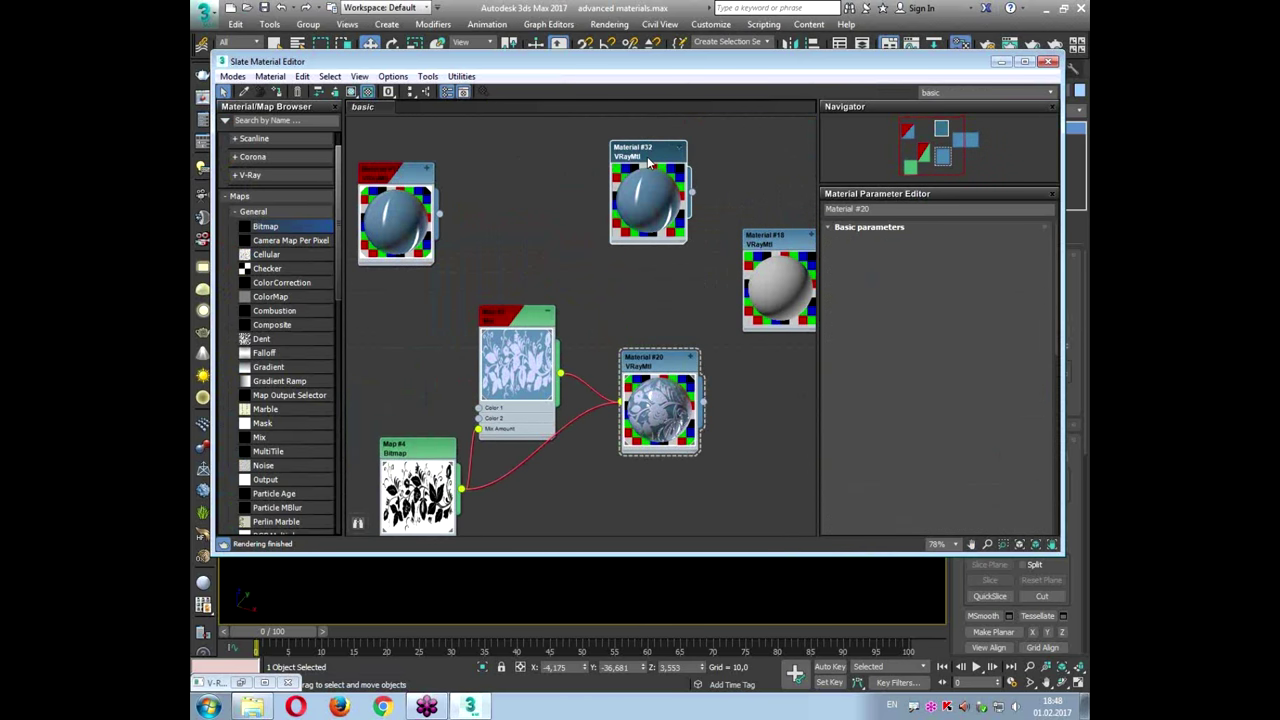
Step: Add a Mix map and connect it to the diffuse slot of the duplicated blue material
scroll(291, 418, "down", 3)
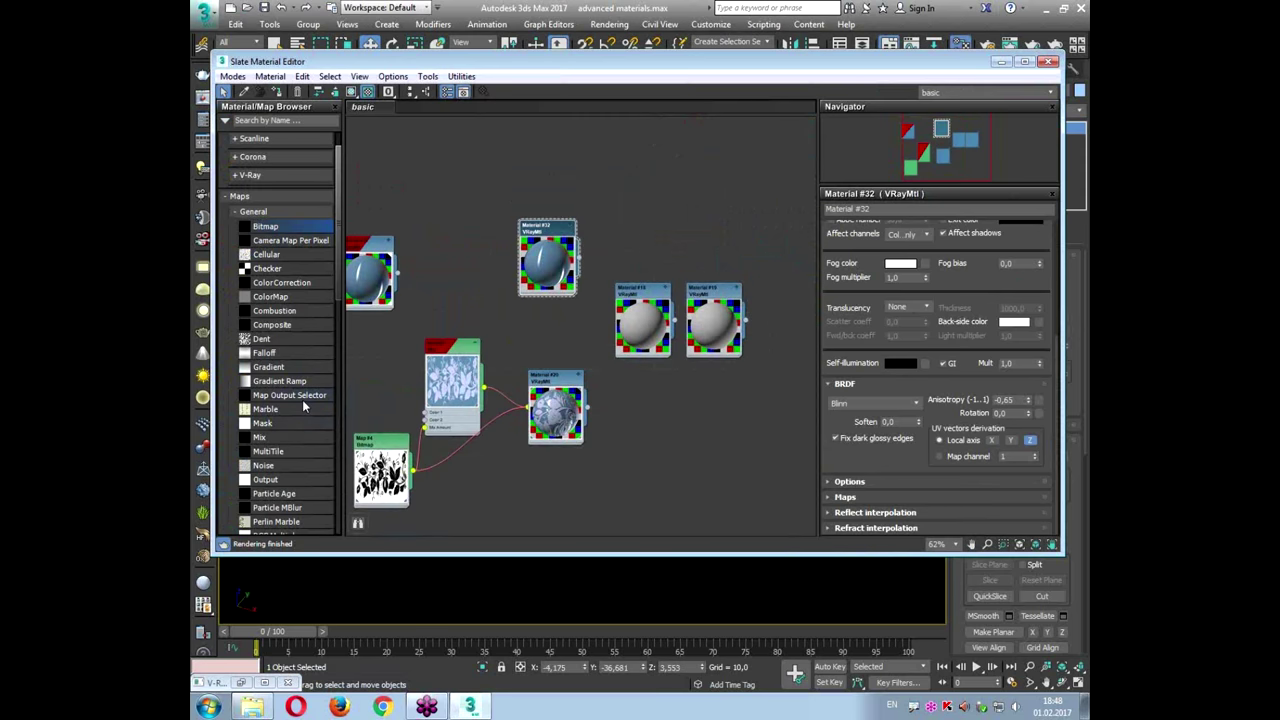
scroll(302, 399, "up", 4)
left_click_drag(262, 438, 663, 150)
left_click(688, 171)
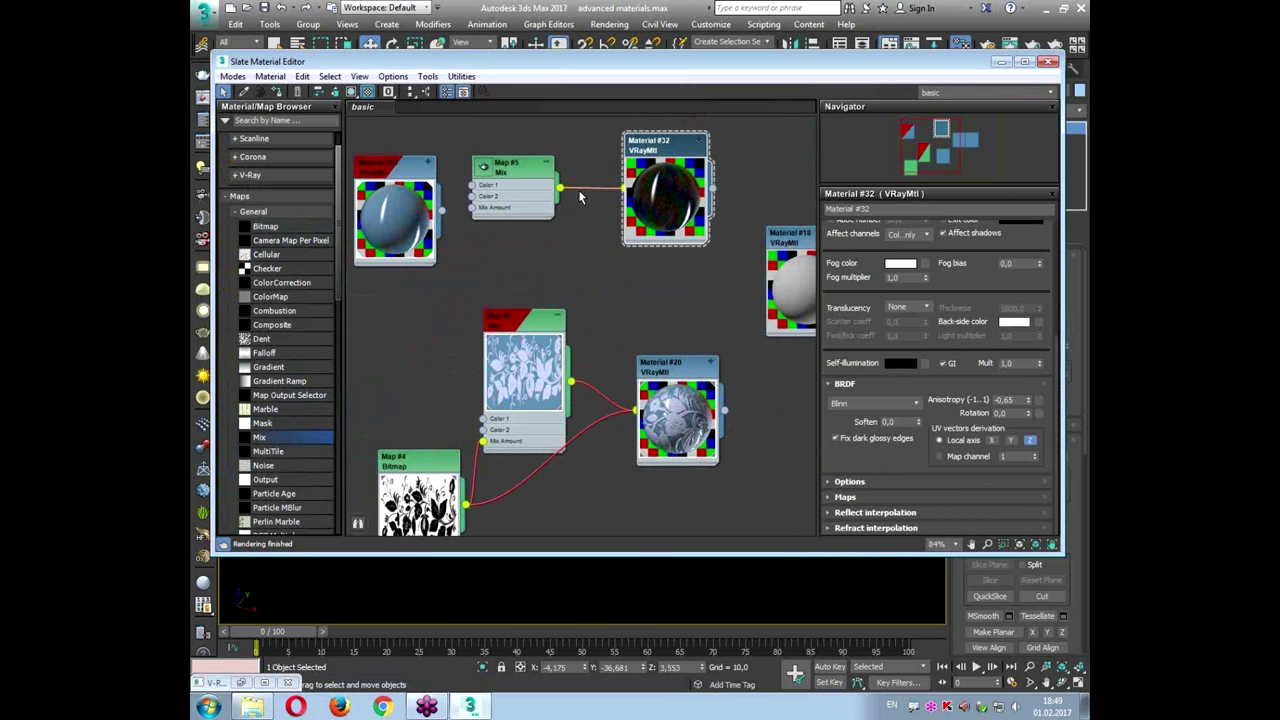
Step: Set the new Mix map's Color #1 to the ceramic blue and Color #2 to the light blue copied from the border Mix map
double_click(500, 176)
right_click(900, 266)
left_click(914, 284)
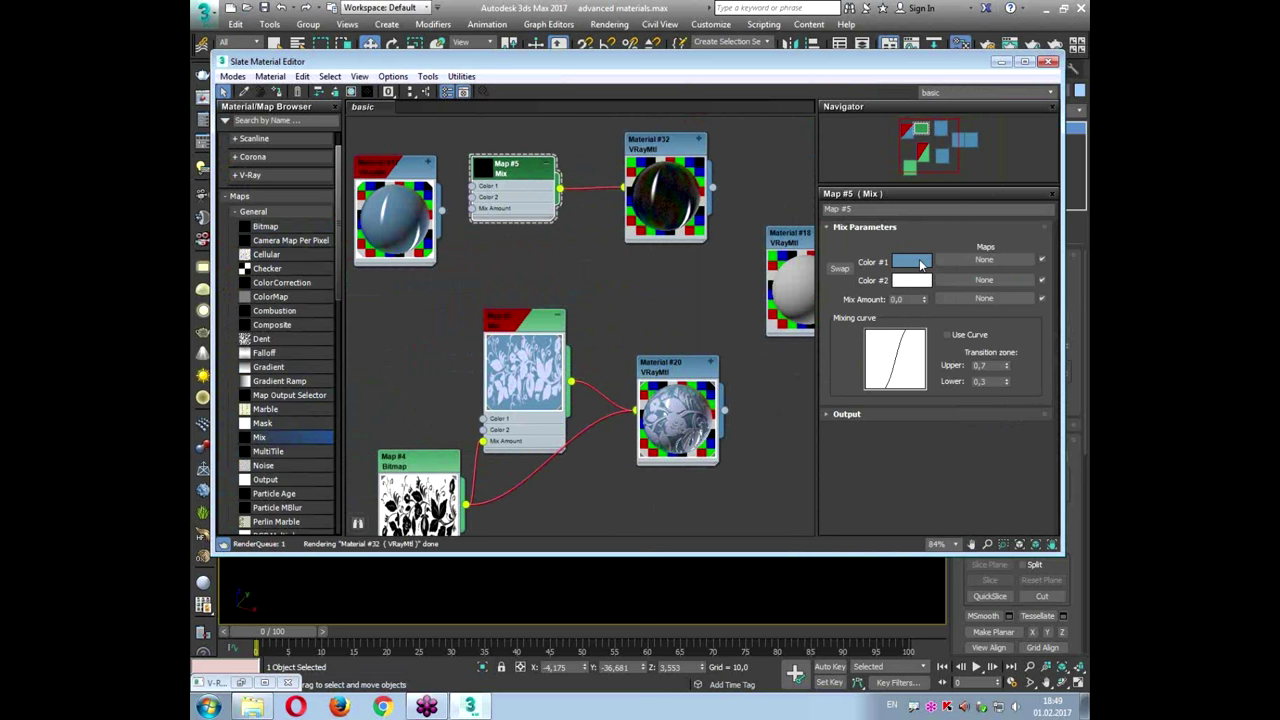
double_click(530, 343)
right_click(915, 262)
left_click(932, 272)
double_click(503, 175)
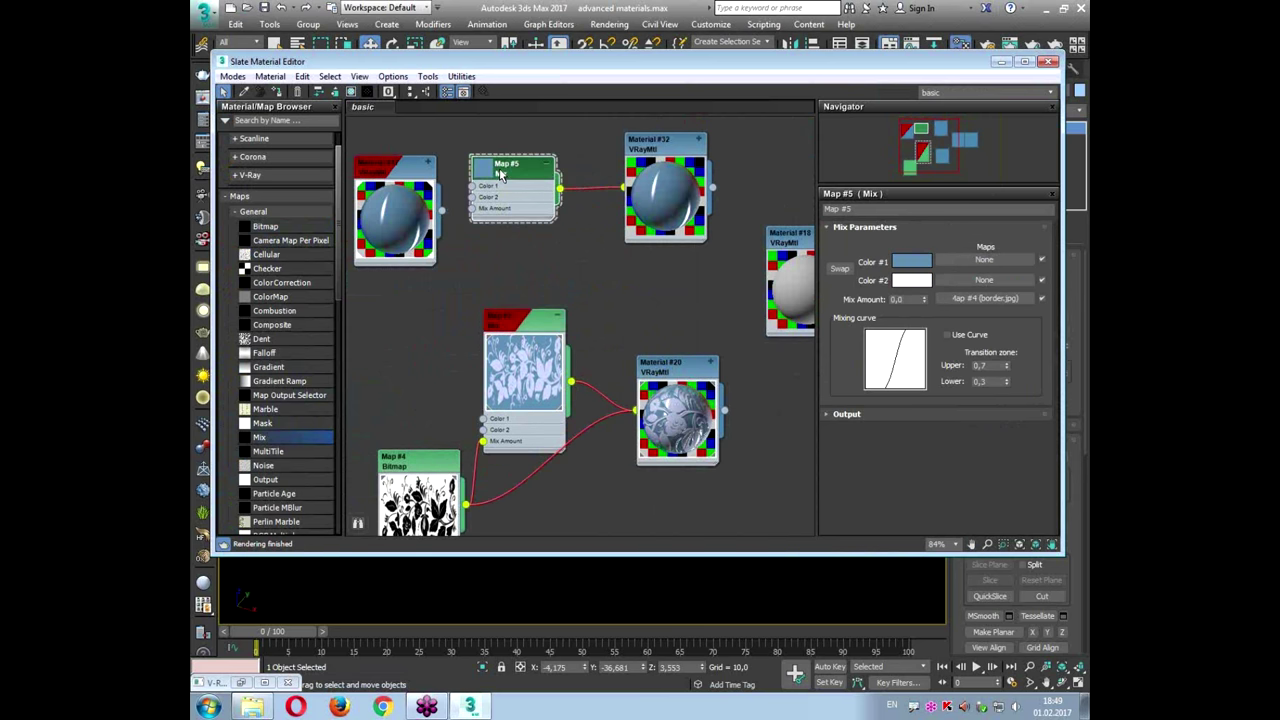
right_click(910, 281)
left_click(926, 298)
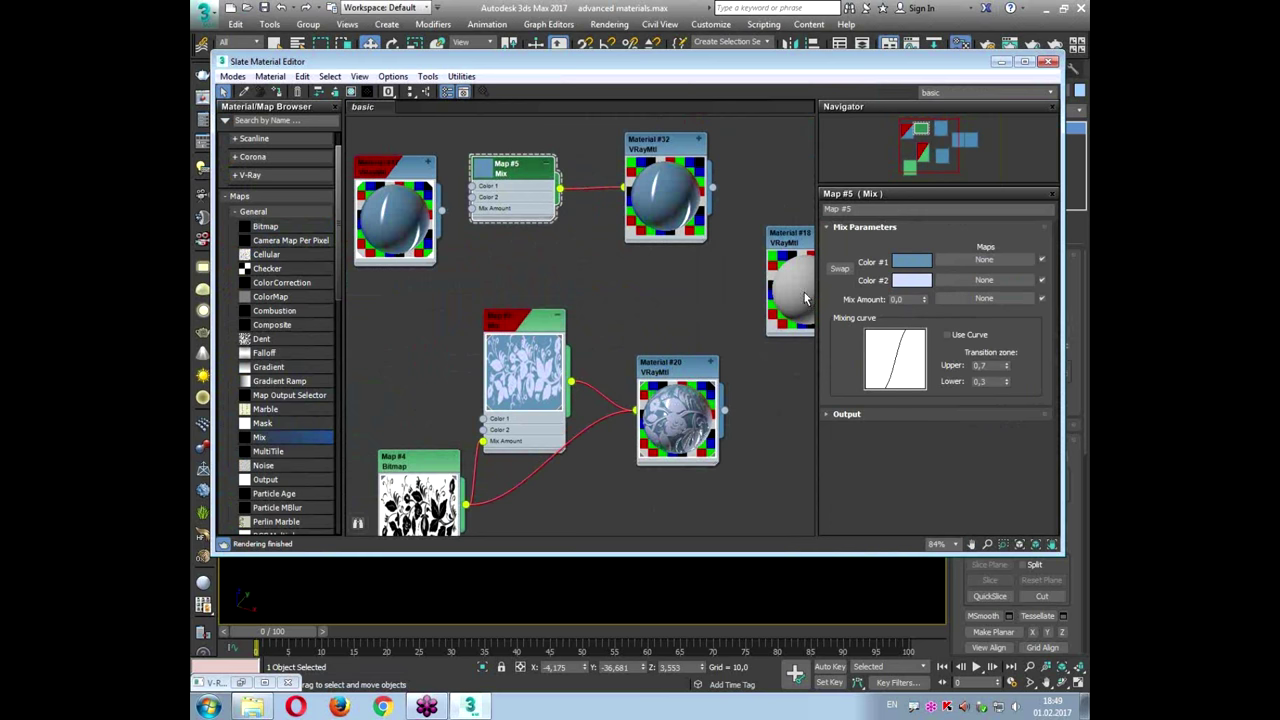
Step: Load the AM155_026_plate_2_d image as a Bitmap into the new Mix map's Mix Amount and arrange the nodes around it
left_click_drag(415, 172, 412, 280)
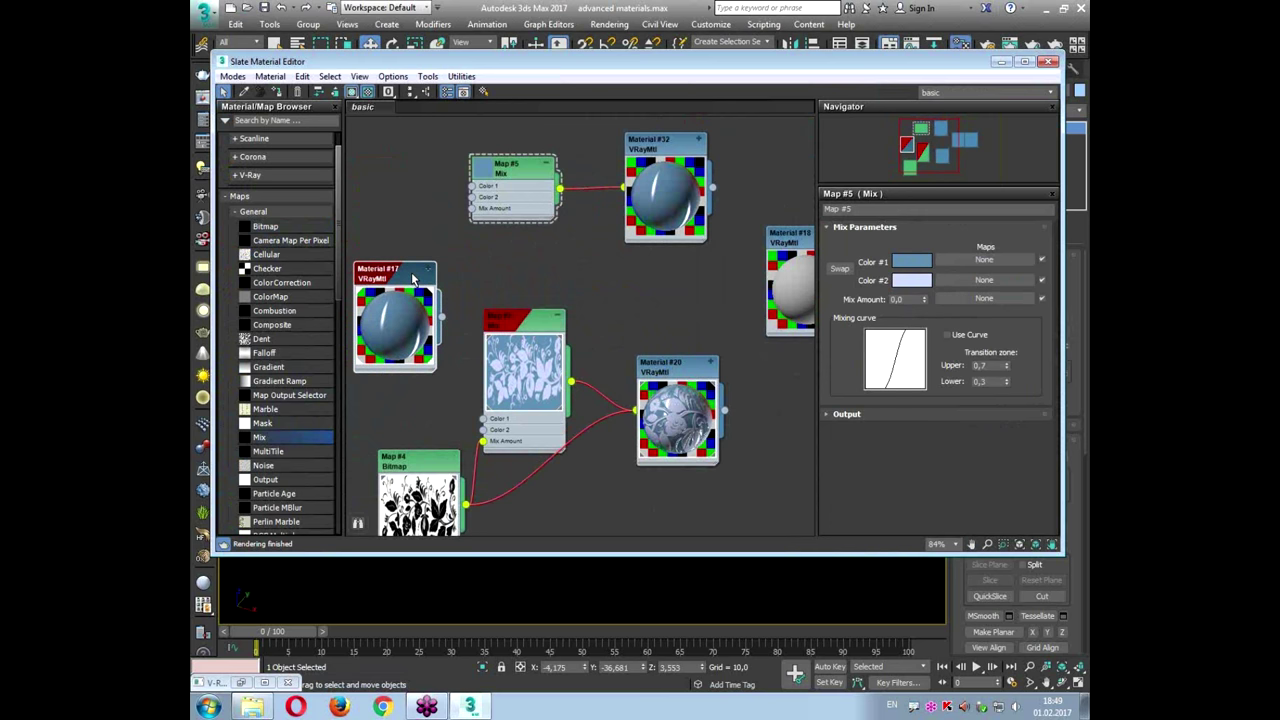
middle_click_drag(407, 202, 487, 205)
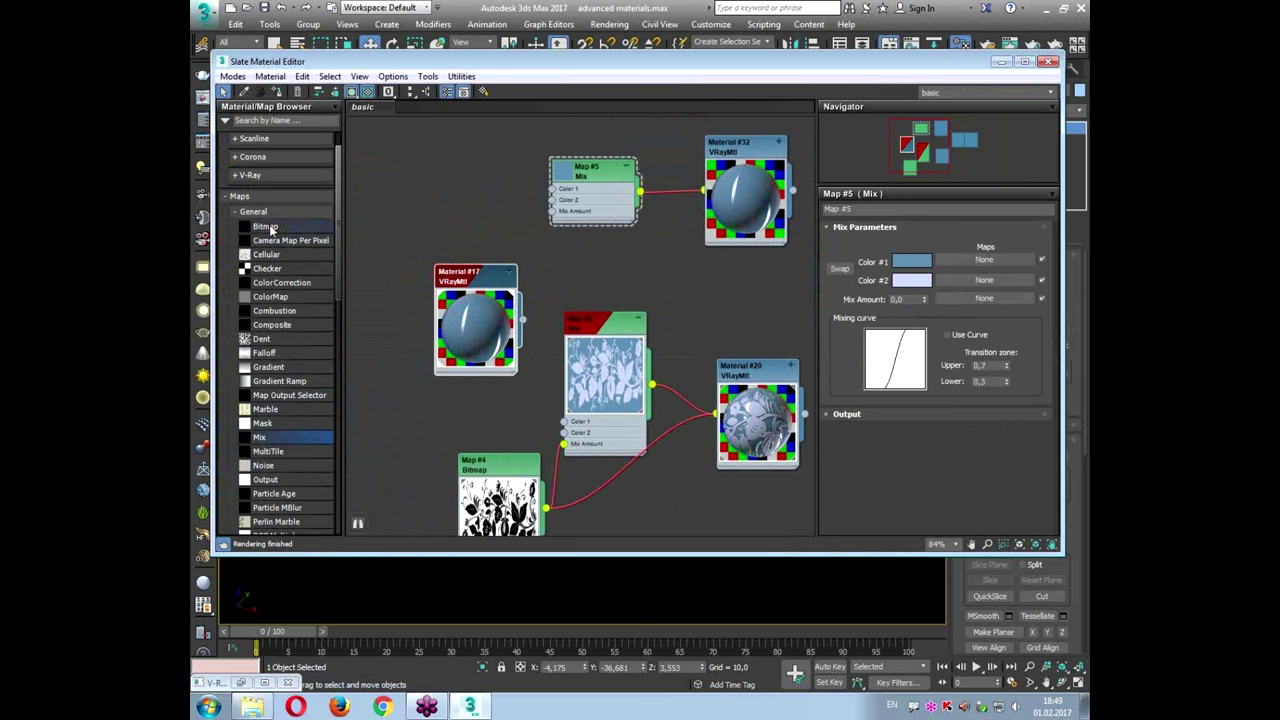
left_click_drag(264, 228, 557, 216)
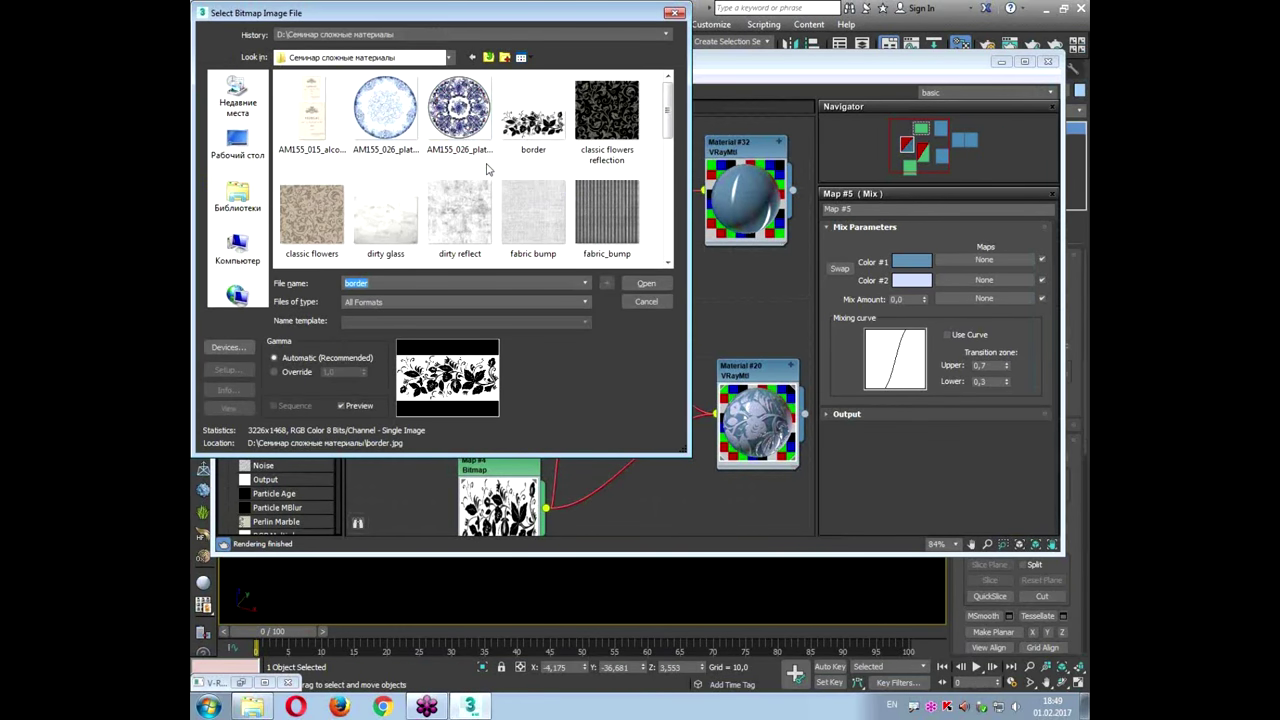
left_click(459, 112)
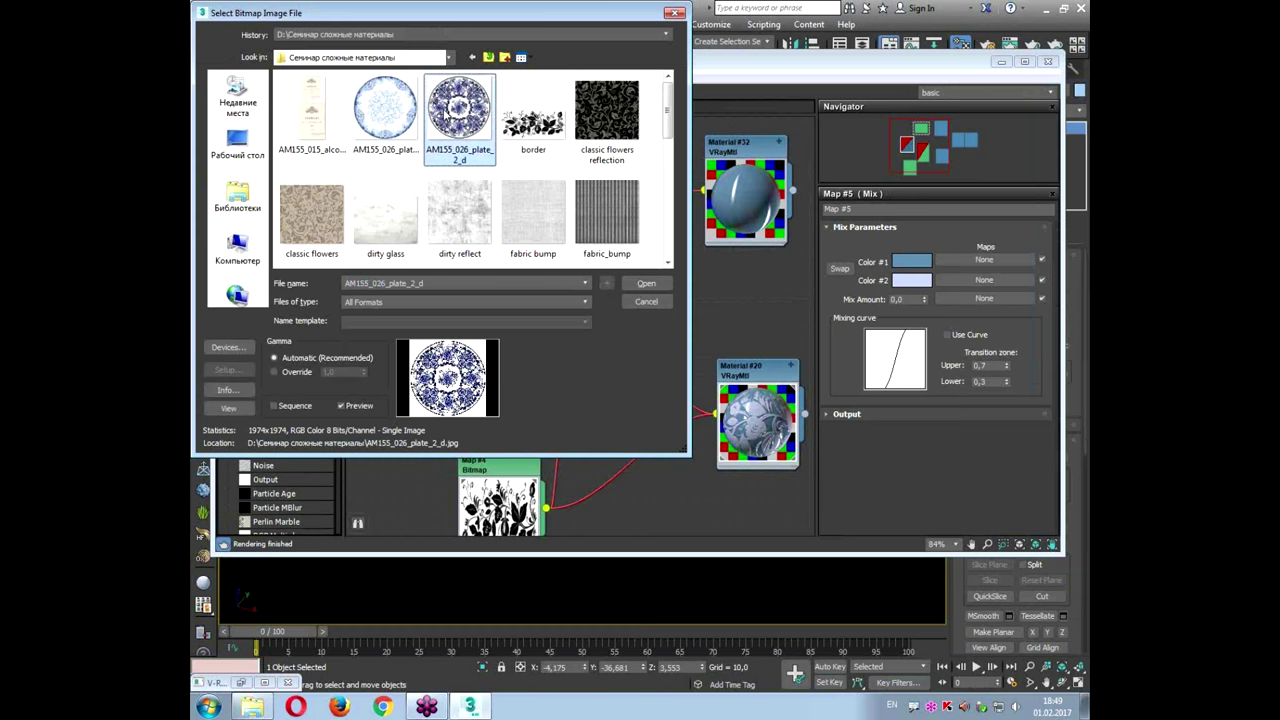
double_click(445, 110)
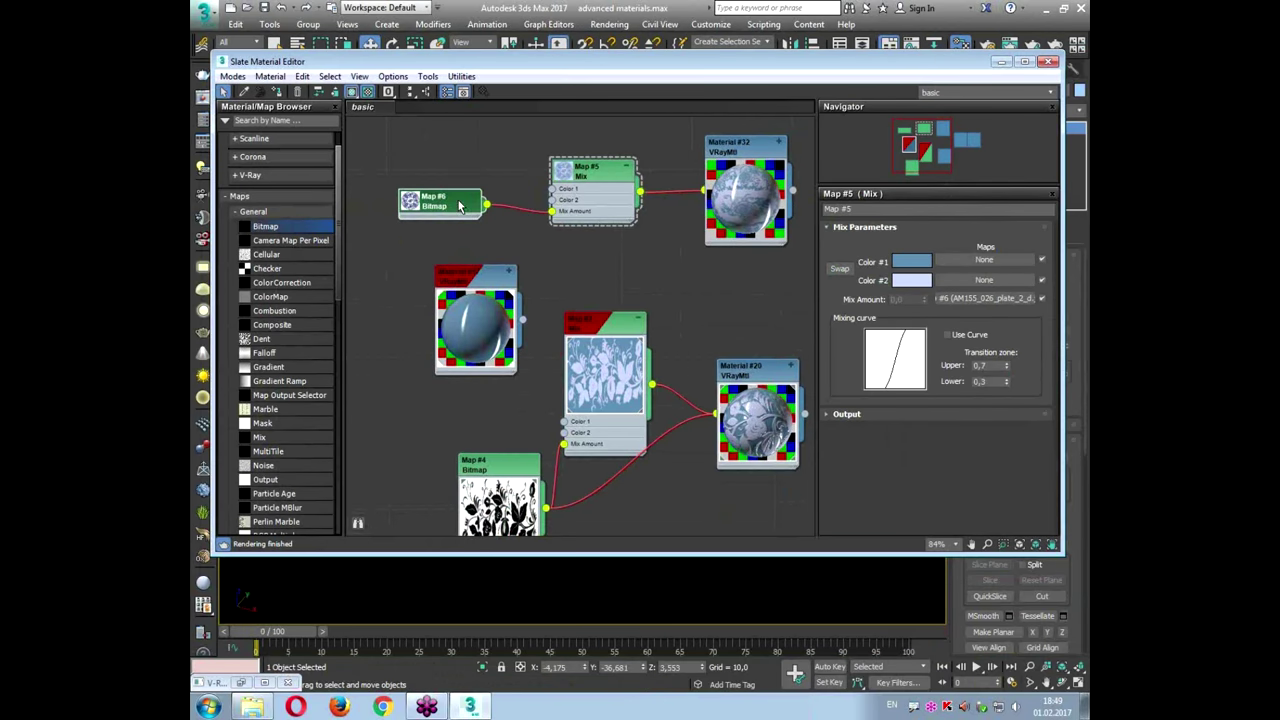
left_click_drag(460, 206, 448, 165)
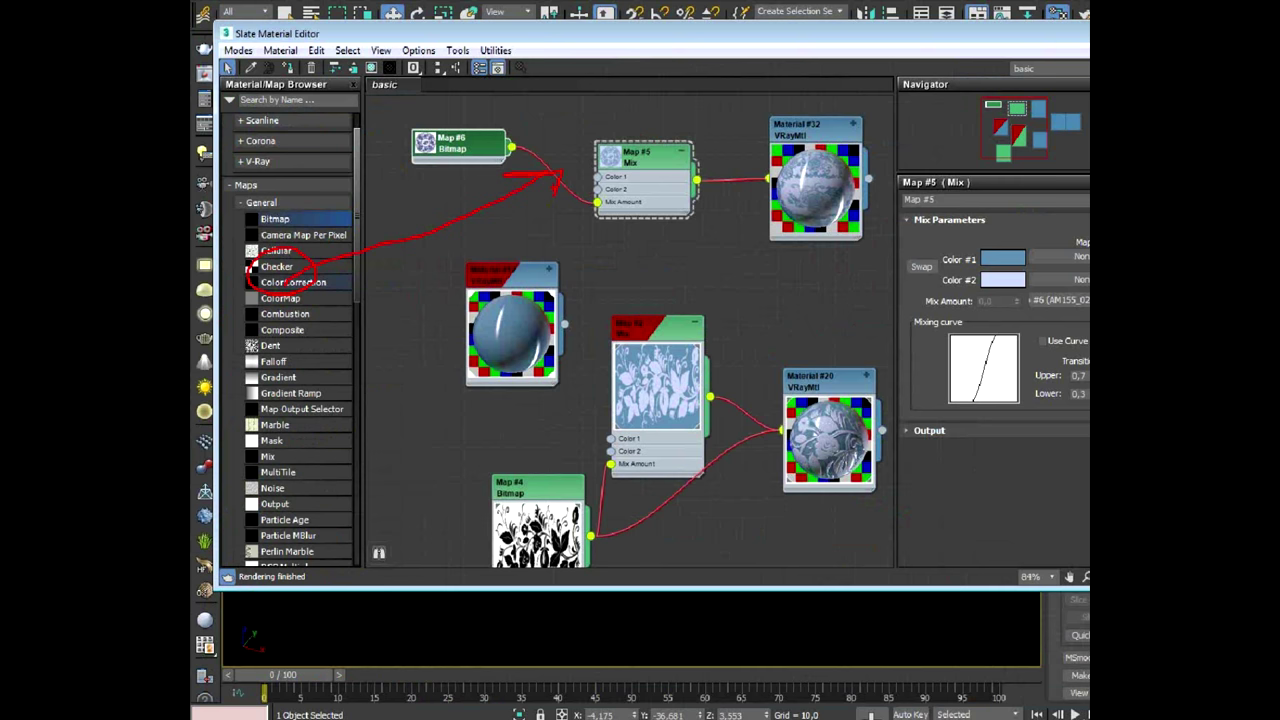
Step: Insert a Color Correction map between the plate bitmap and the Mix map, and enlarge both node previews
left_click_drag(276, 285, 359, 255)
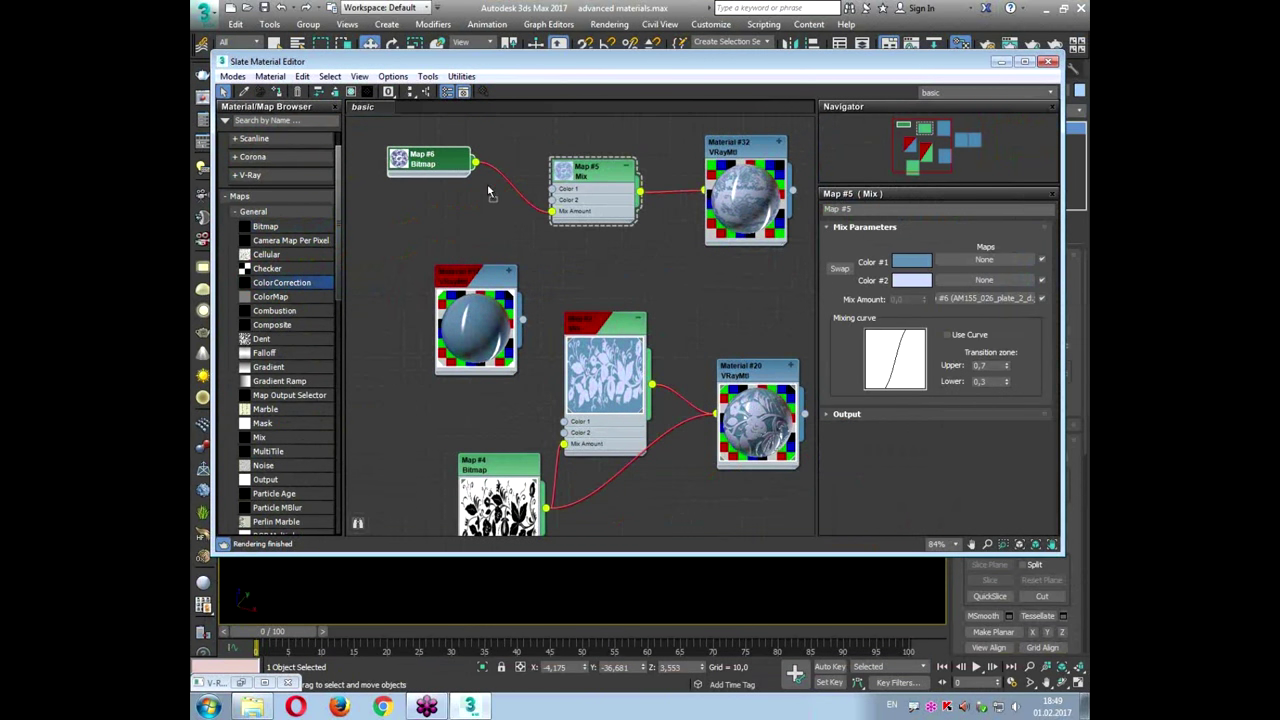
left_click_drag(488, 187, 506, 173)
left_click_drag(428, 165, 381, 153)
left_click_drag(515, 188, 470, 148)
double_click(461, 188)
left_click(359, 149)
double_click(370, 147)
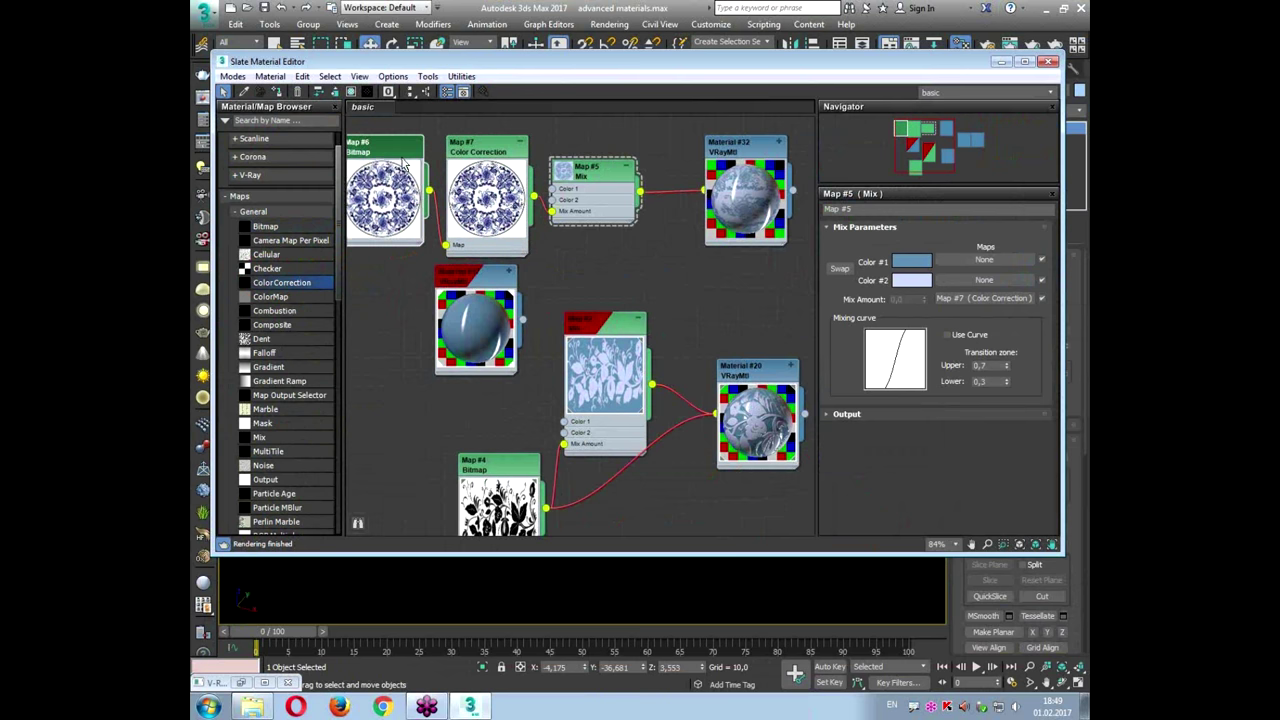
Step: Set the Color Correction channels to Monochrome, with contrast about 69 and brightness about -17
scroll(400, 165, "up", 3)
scroll(408, 170, "up", 2)
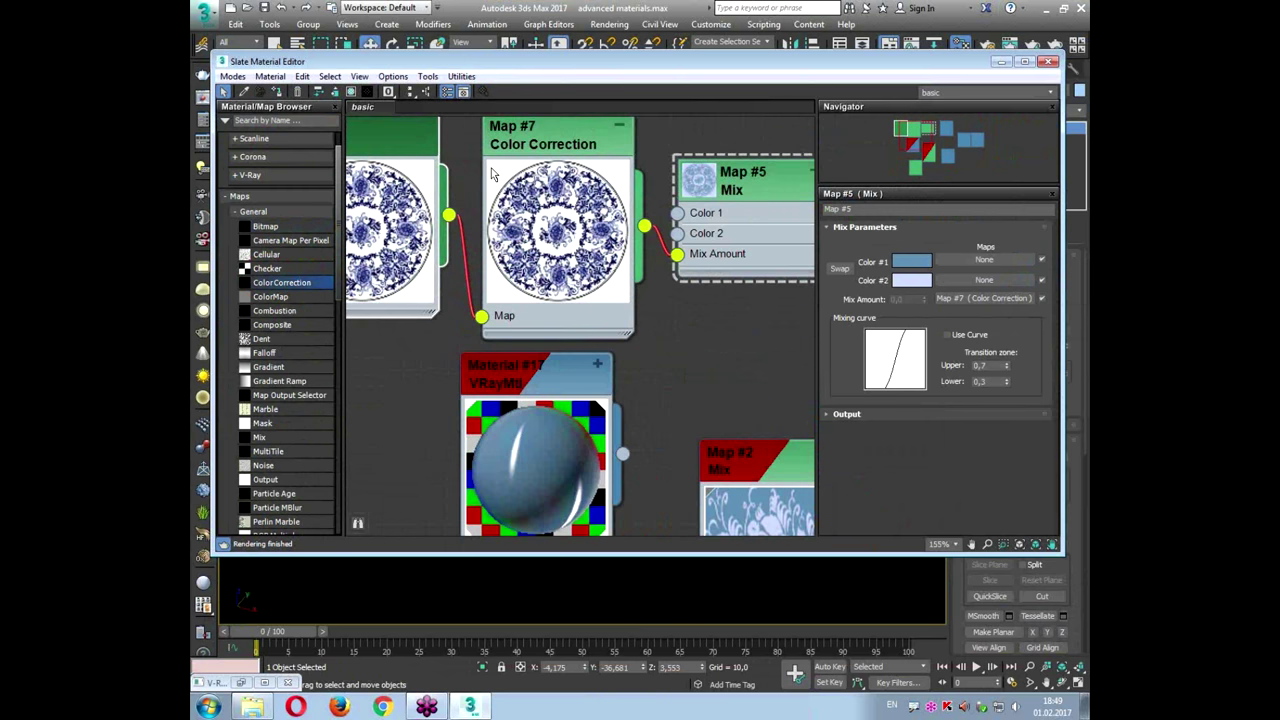
middle_click_drag(494, 209, 594, 218)
left_click(594, 218)
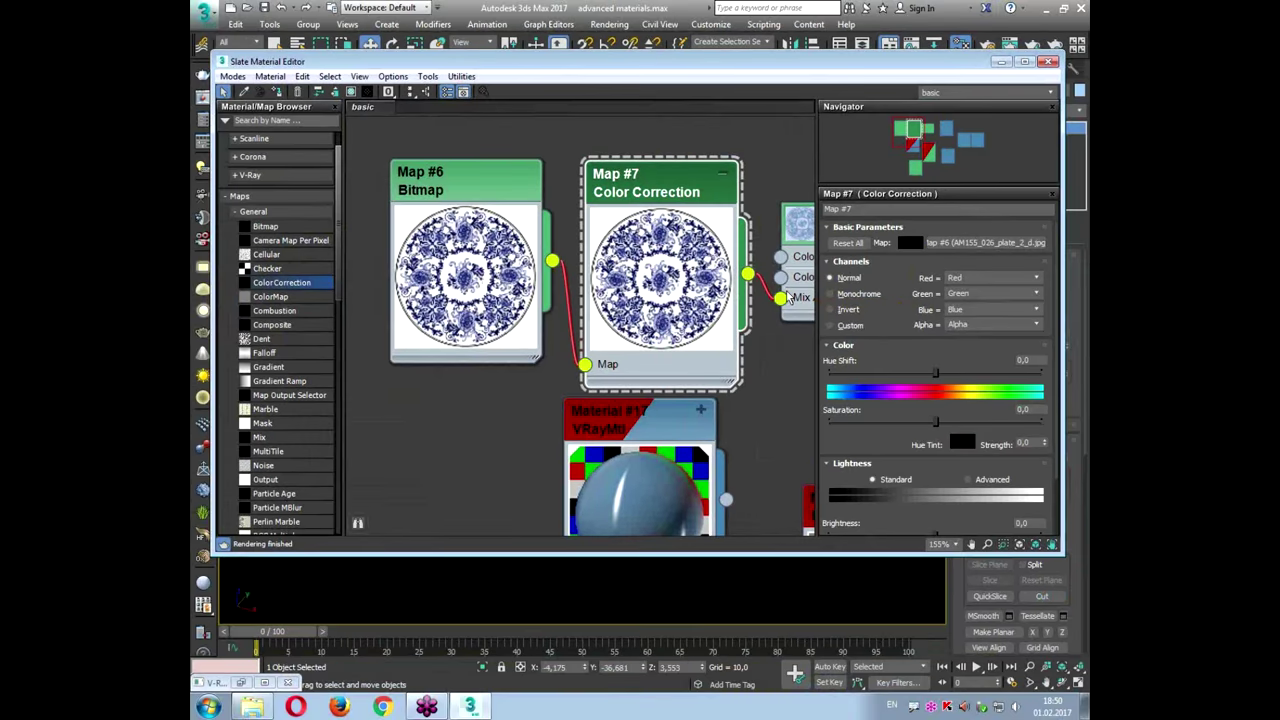
left_click(515, 265)
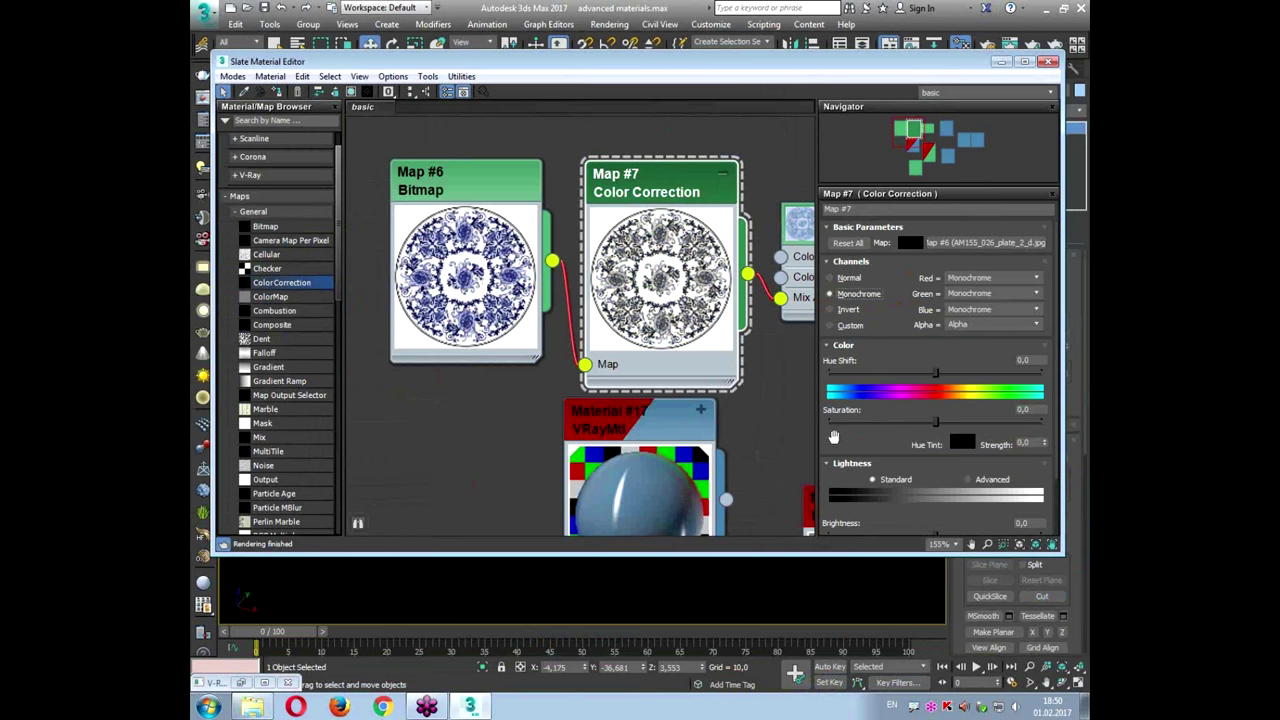
left_click_drag(833, 437, 833, 365)
left_click_drag(935, 494, 918, 472)
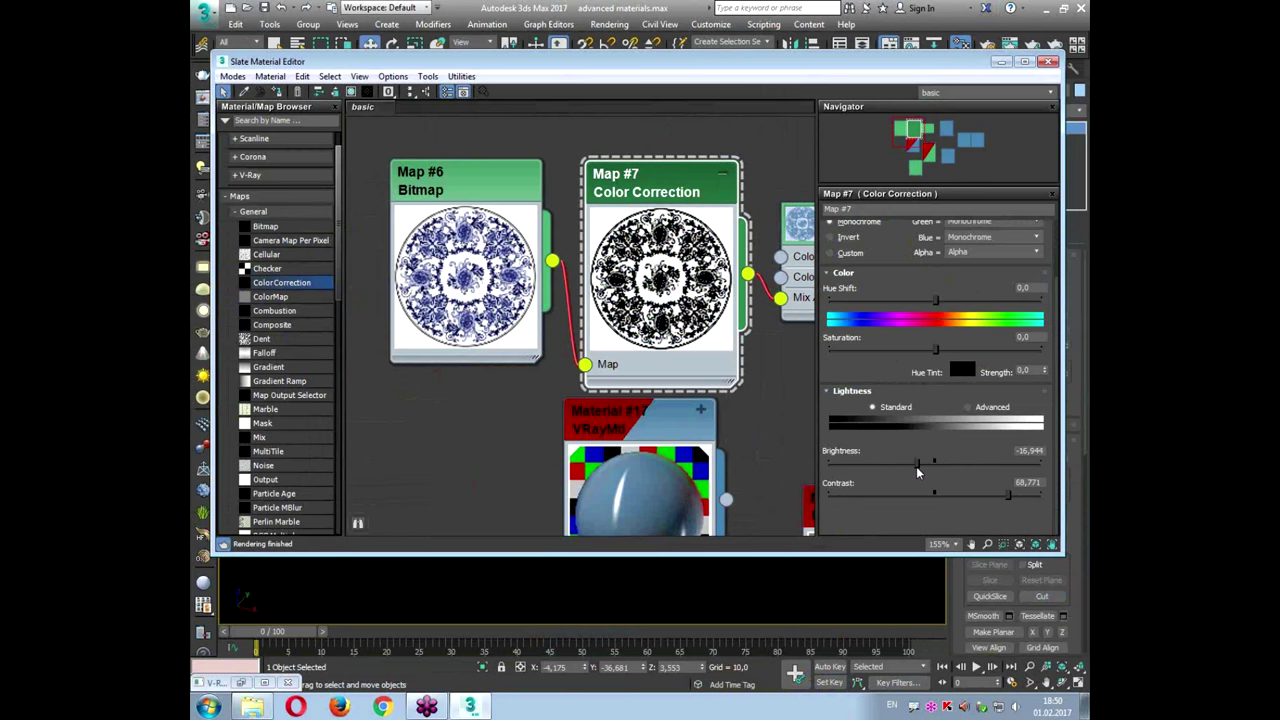
Step: Swap Color #1 and Color #2 of the plate pattern's Mix map
middle_click_drag(742, 258, 586, 242)
middle_click_drag(794, 227, 667, 204)
double_click(667, 204)
middle_click_drag(766, 229, 697, 230)
scroll(640, 220, "down", 2)
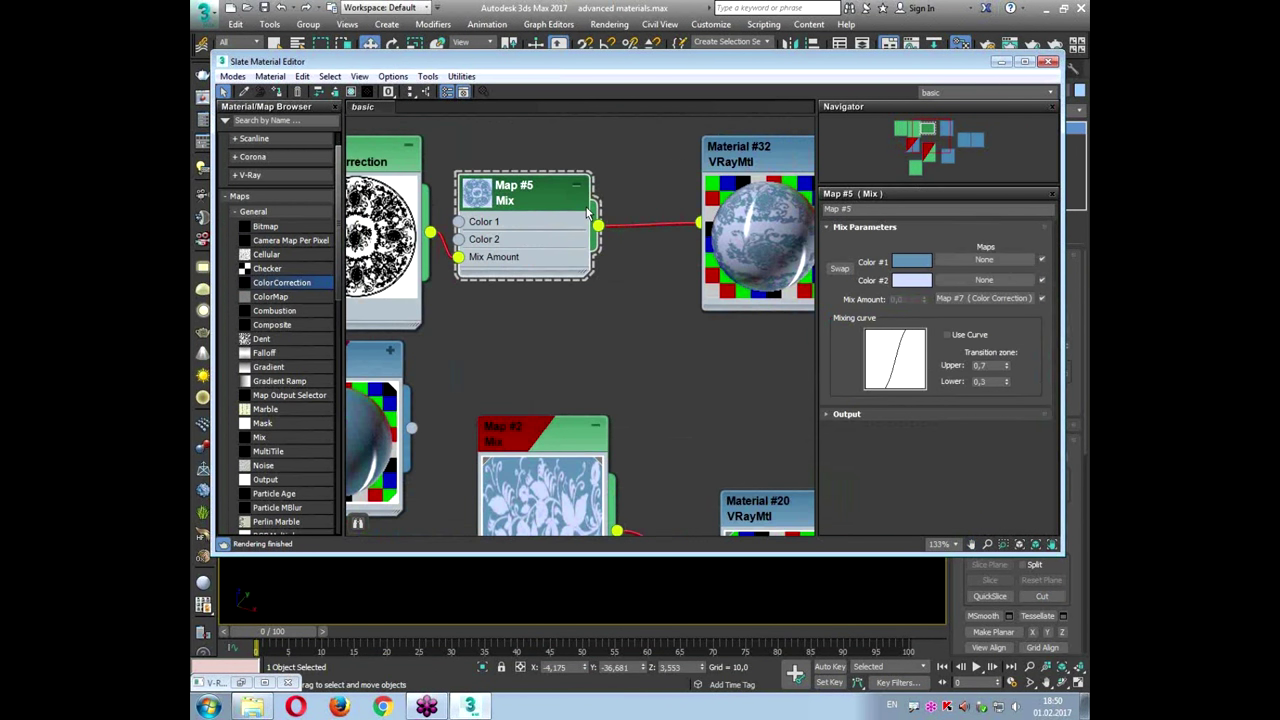
left_click(839, 268)
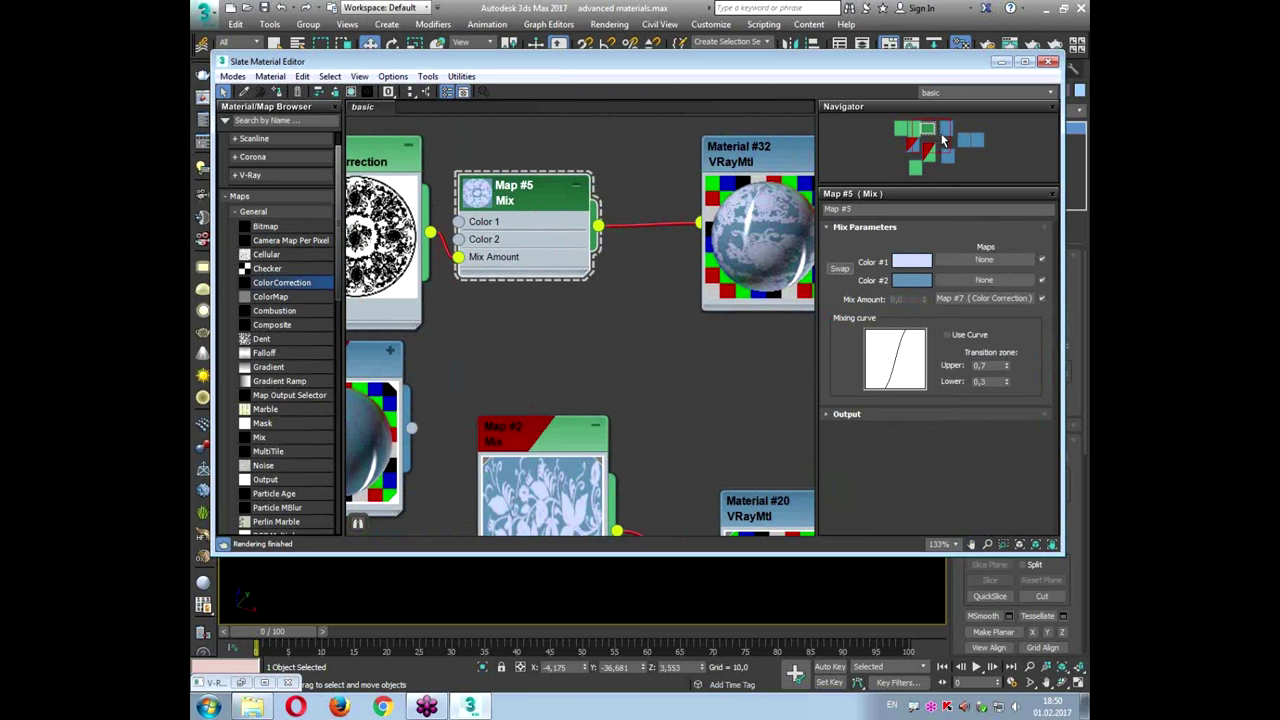
Step: Open Material #32 and show its plate pattern on the saucer in the viewport
middle_click_drag(815, 324, 781, 284)
scroll(727, 215, "down", 2)
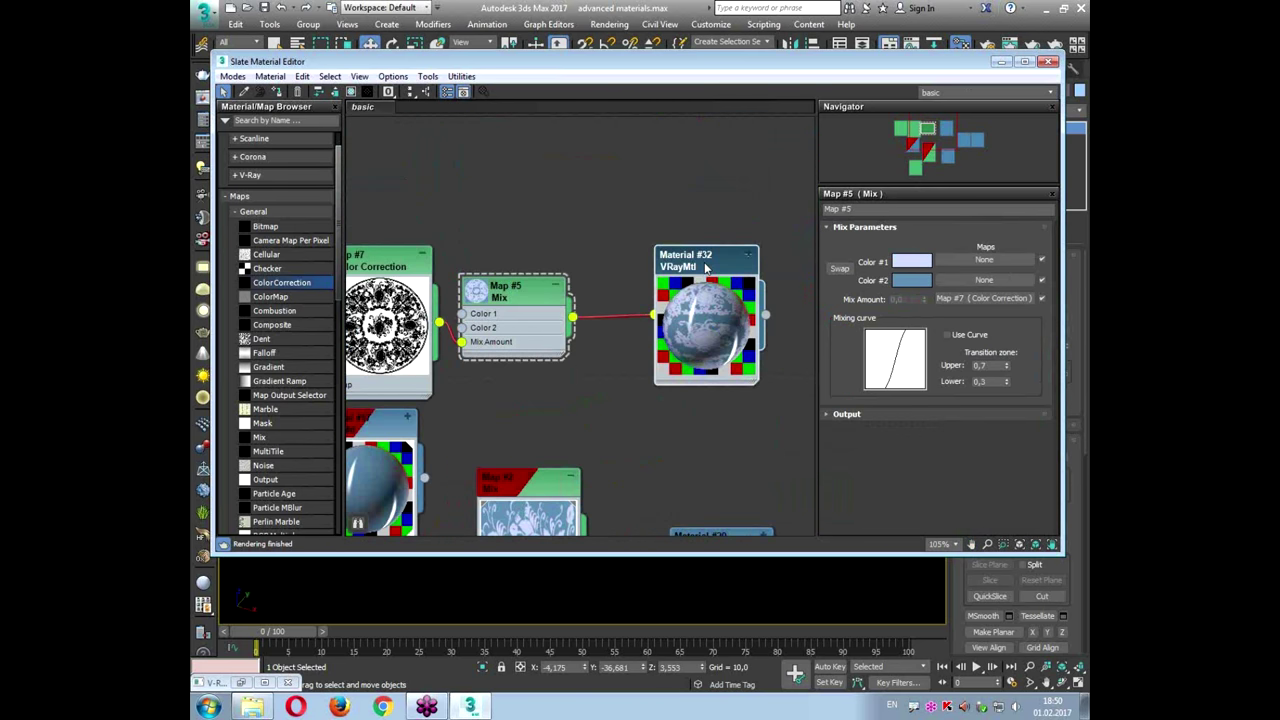
left_click_drag(952, 77, 387, 74)
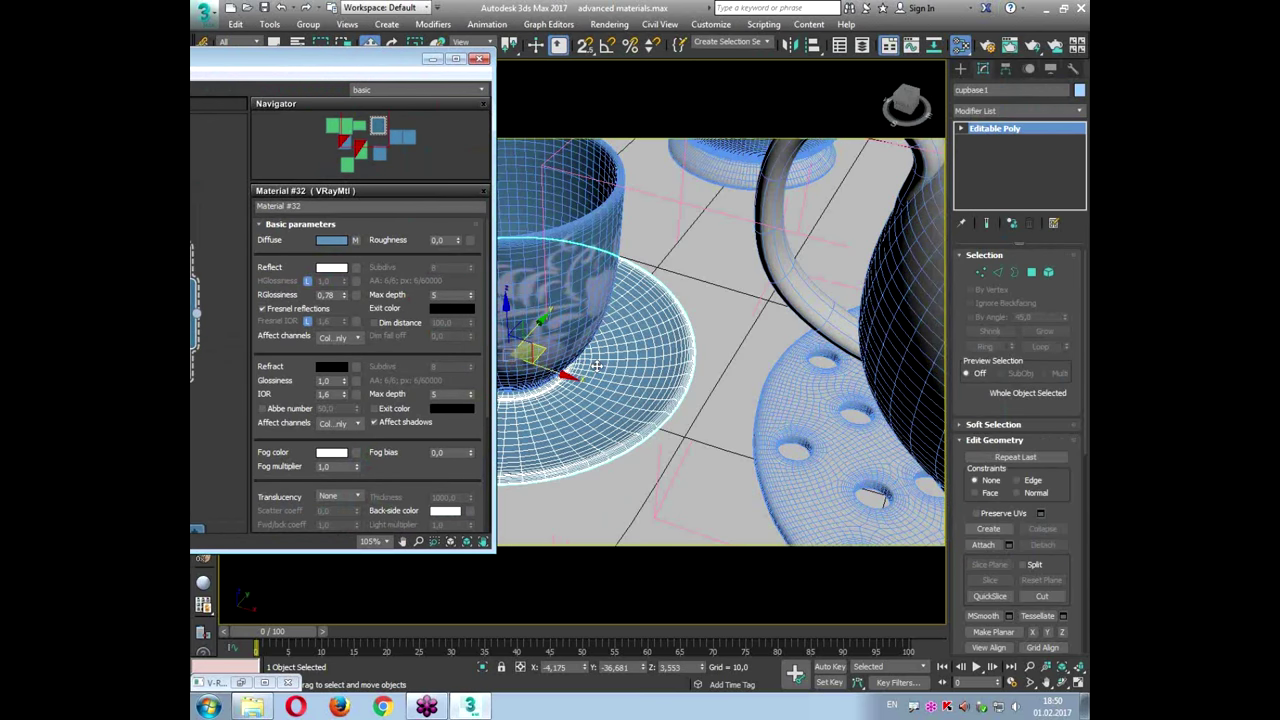
scroll(745, 400, "down", 3)
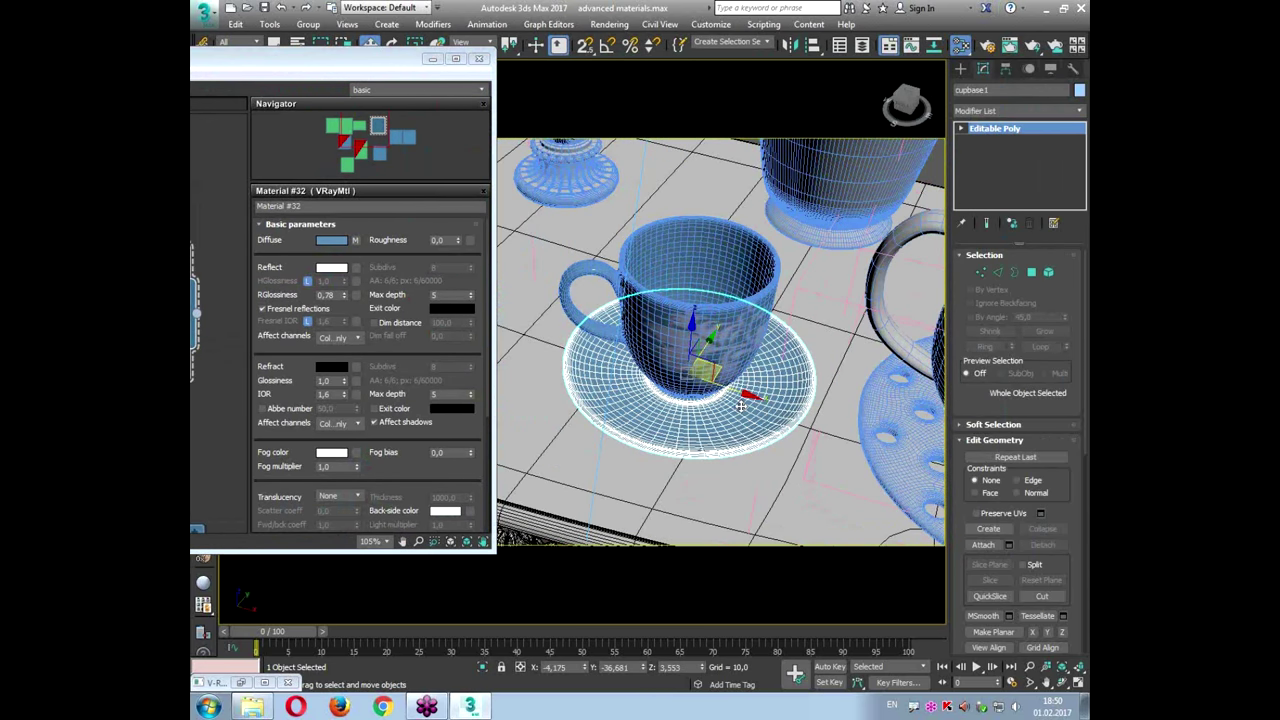
left_click_drag(366, 63, 640, 80)
left_click_drag(368, 88, 717, 86)
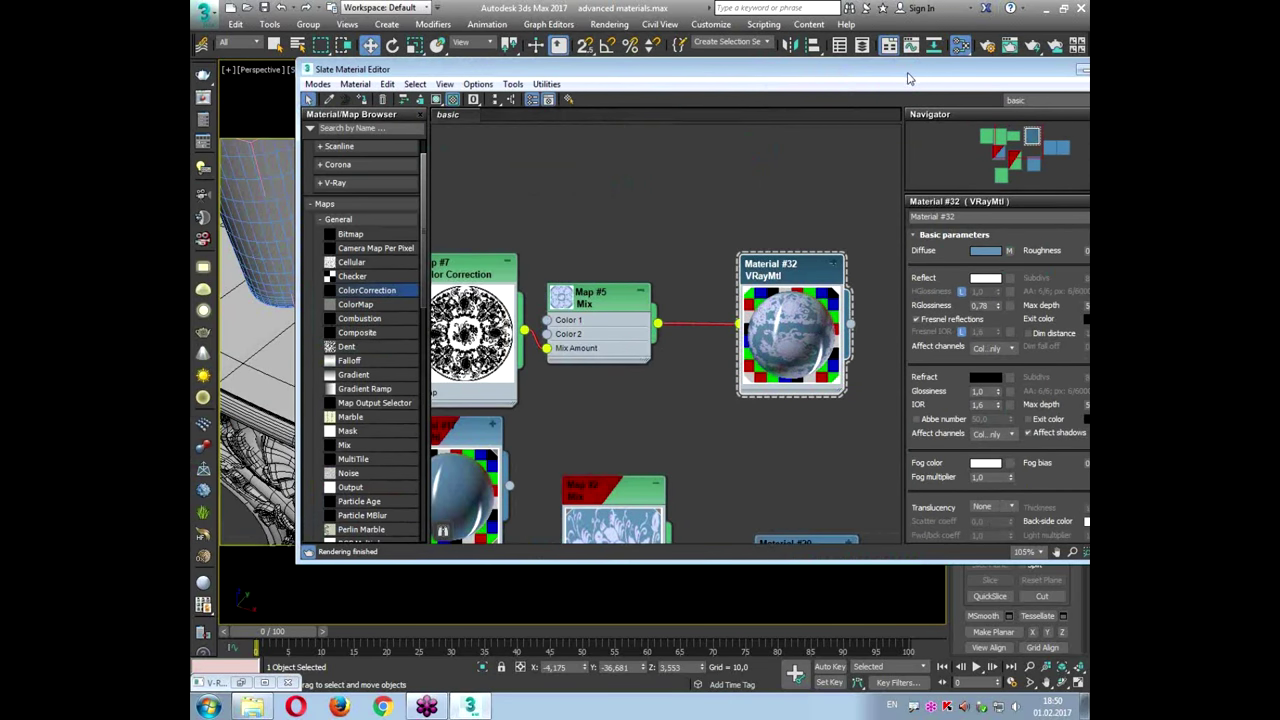
left_click_drag(910, 78, 664, 74)
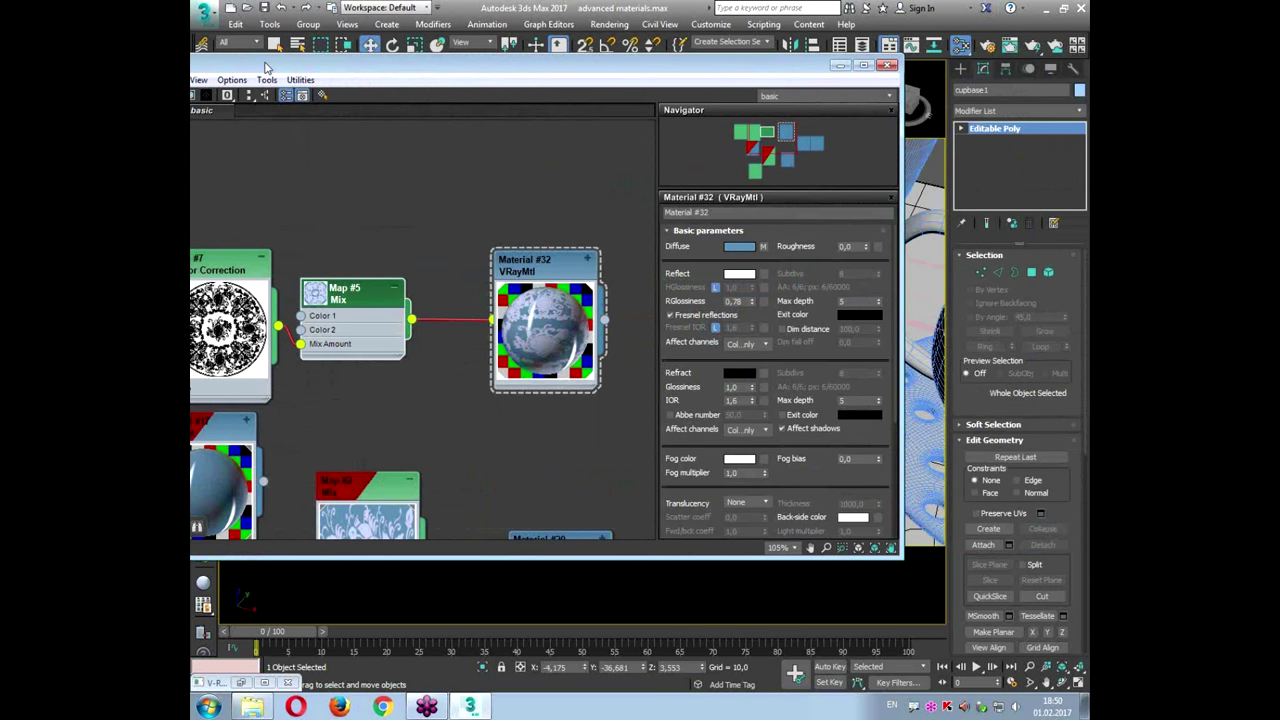
left_click_drag(265, 67, 562, 67)
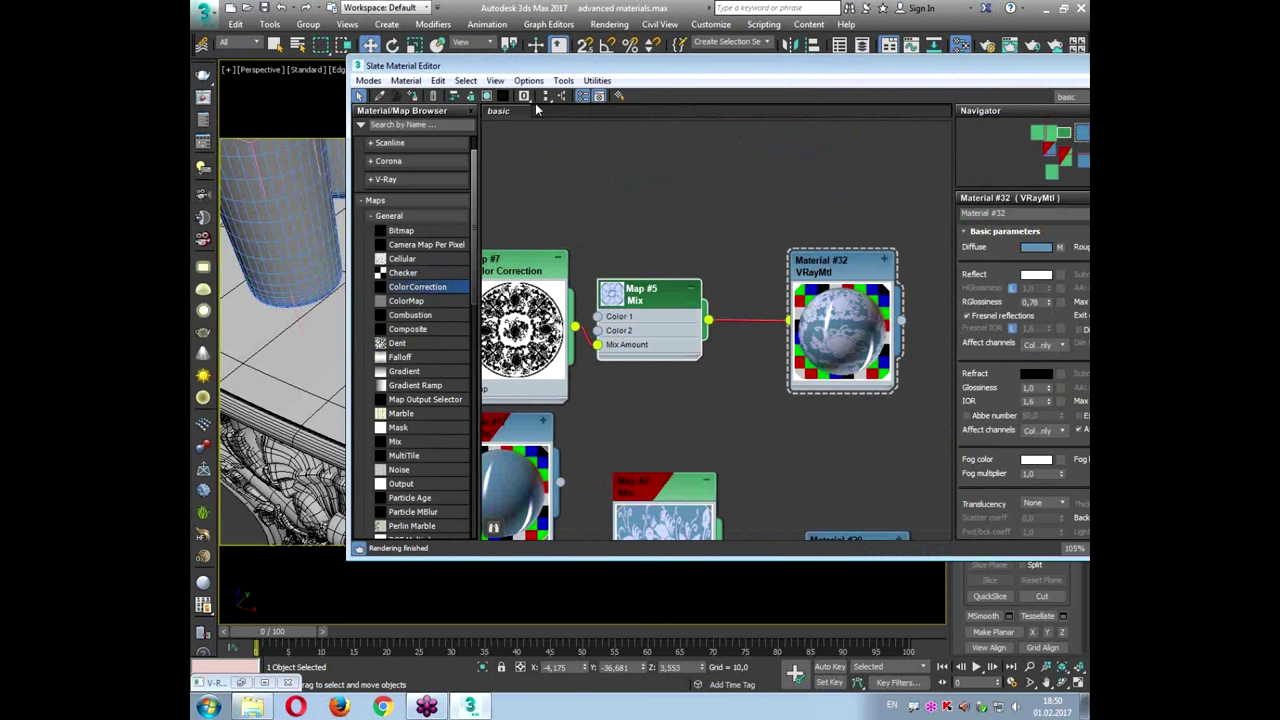
left_click_drag(660, 65, 248, 65)
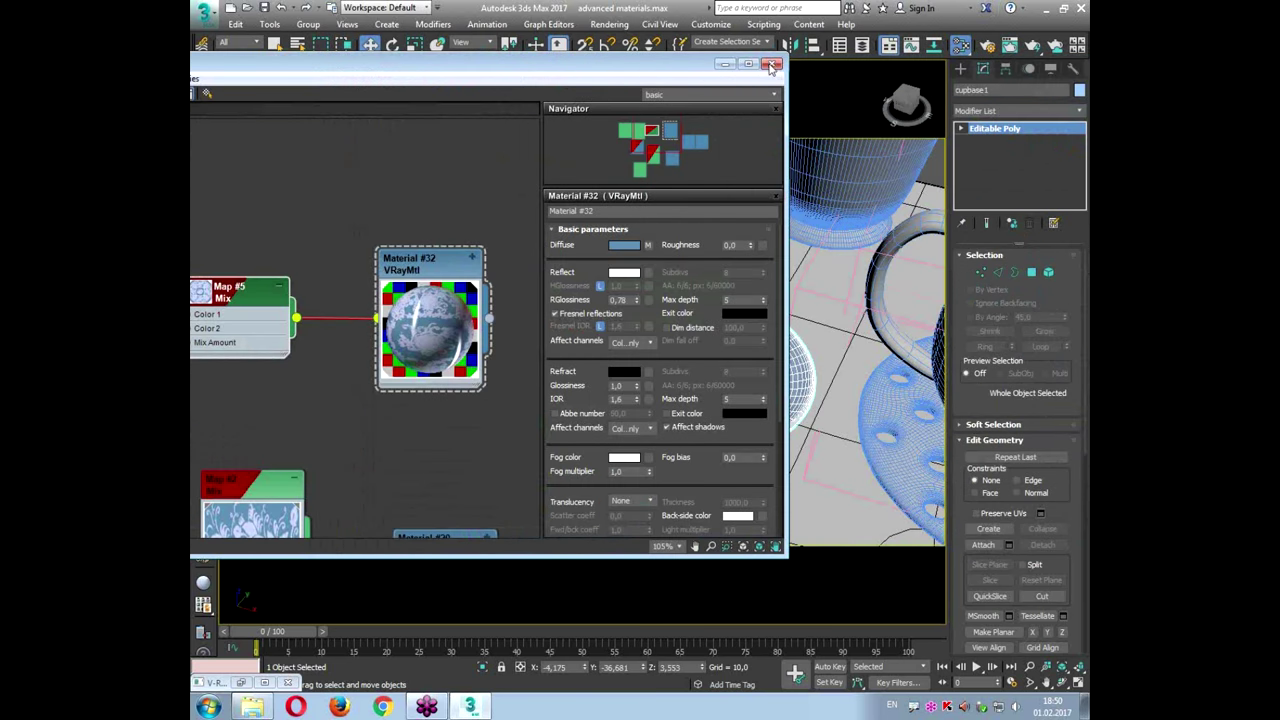
Step: Close the material editor and apply a UVW Map modifier with planar mapping to the saucer
left_click(772, 64)
left_click(990, 110)
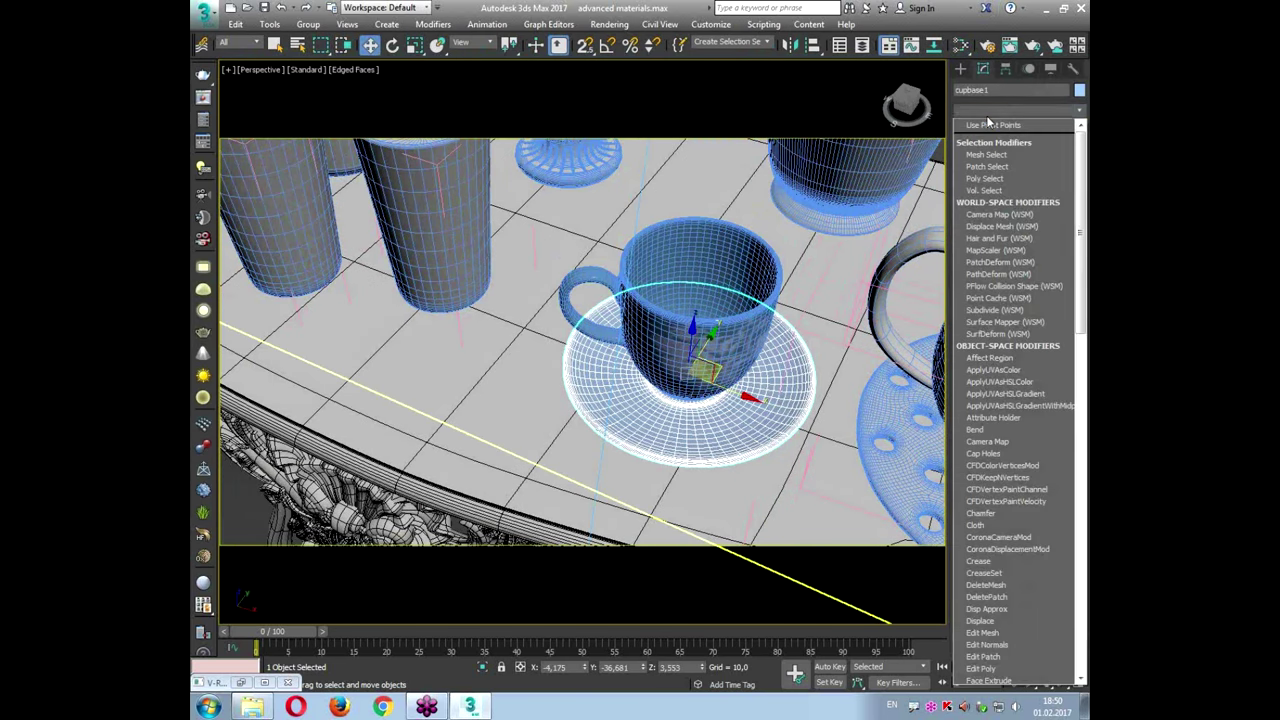
scroll(975, 300, "down", 15)
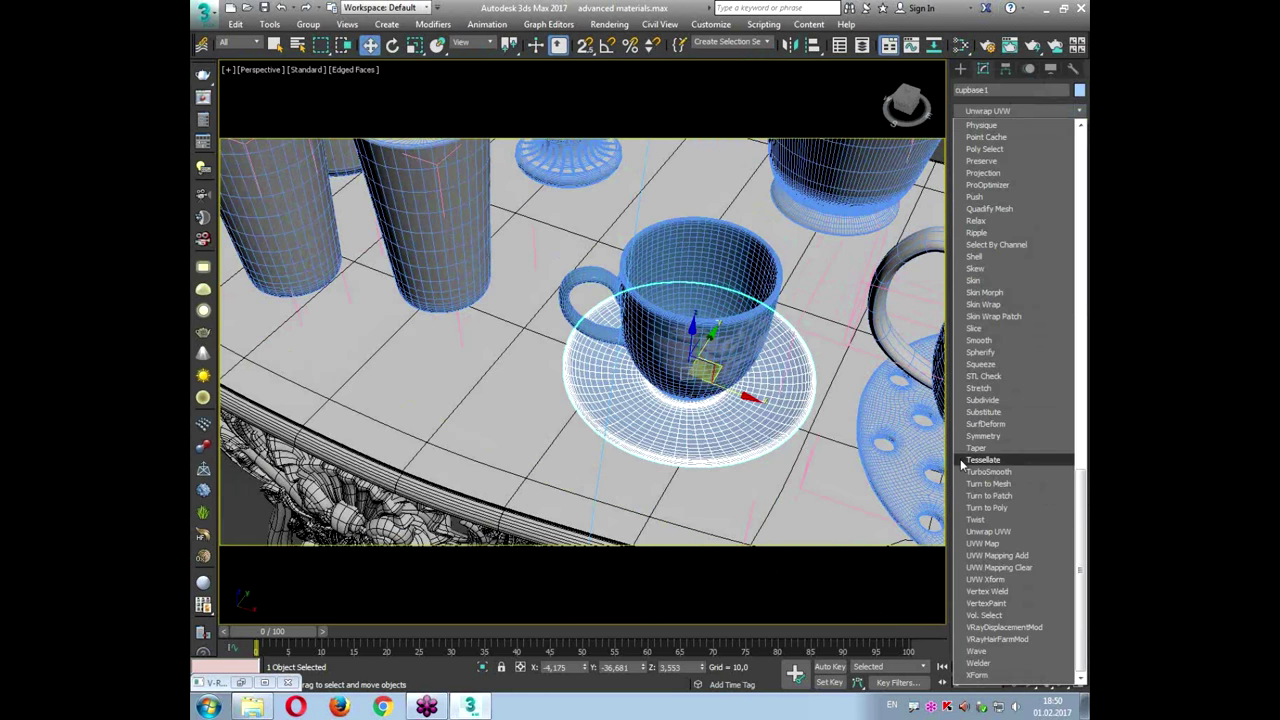
left_click(970, 540)
scroll(690, 420, "up", 5)
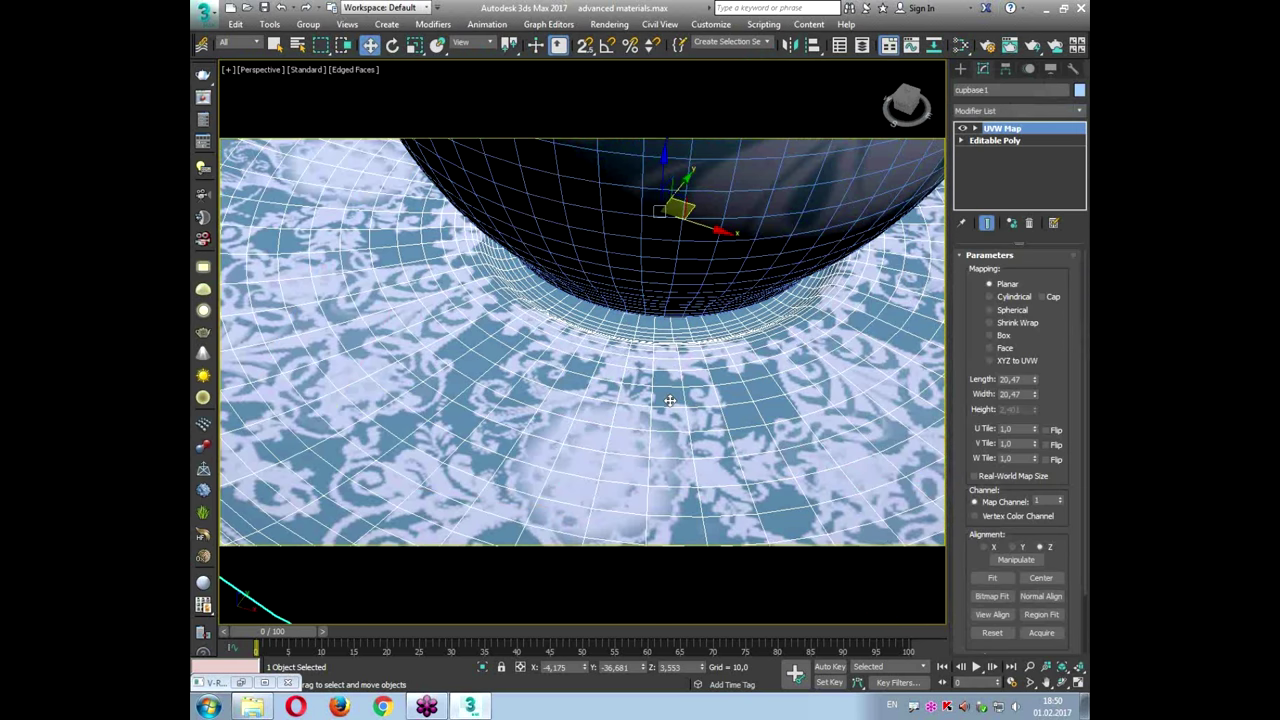
scroll(670, 400, "down", 5)
middle_click_drag(670, 400, 714, 369, "alt")
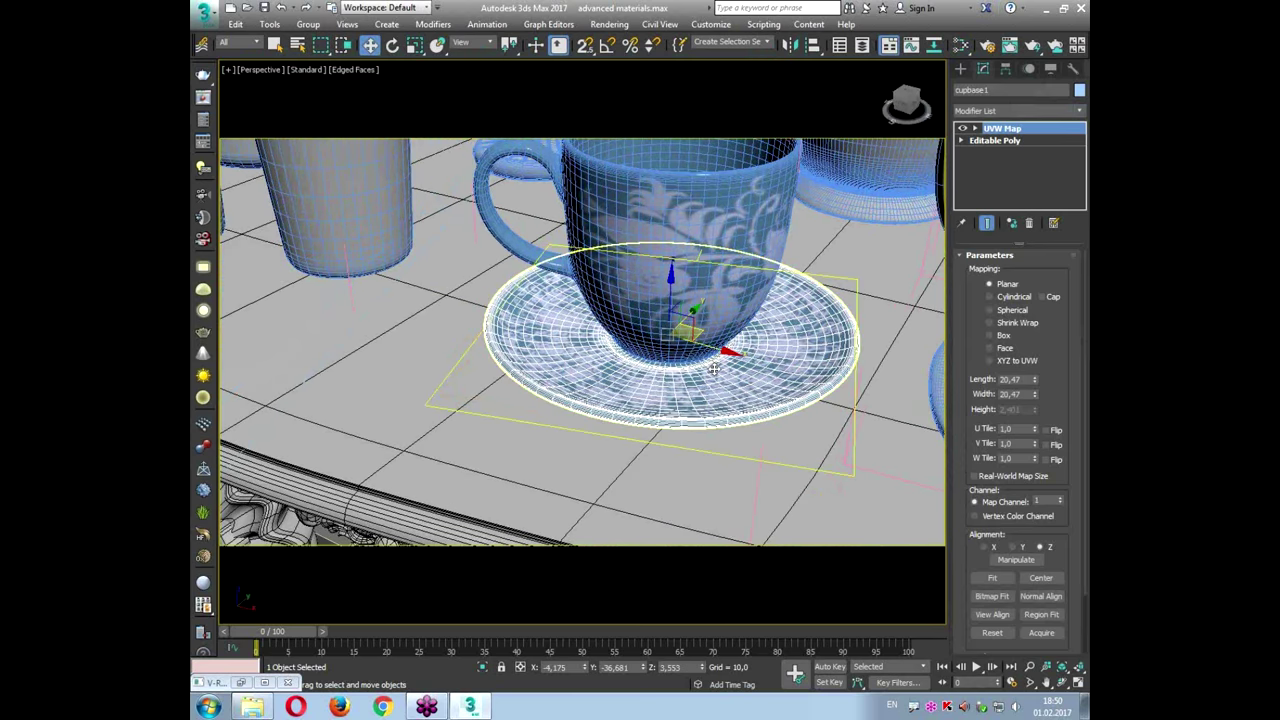
Step: Test-render the scene through PhysCamera001 to check the saucer's pattern, stopping early and closing the frame buffer
key("c")
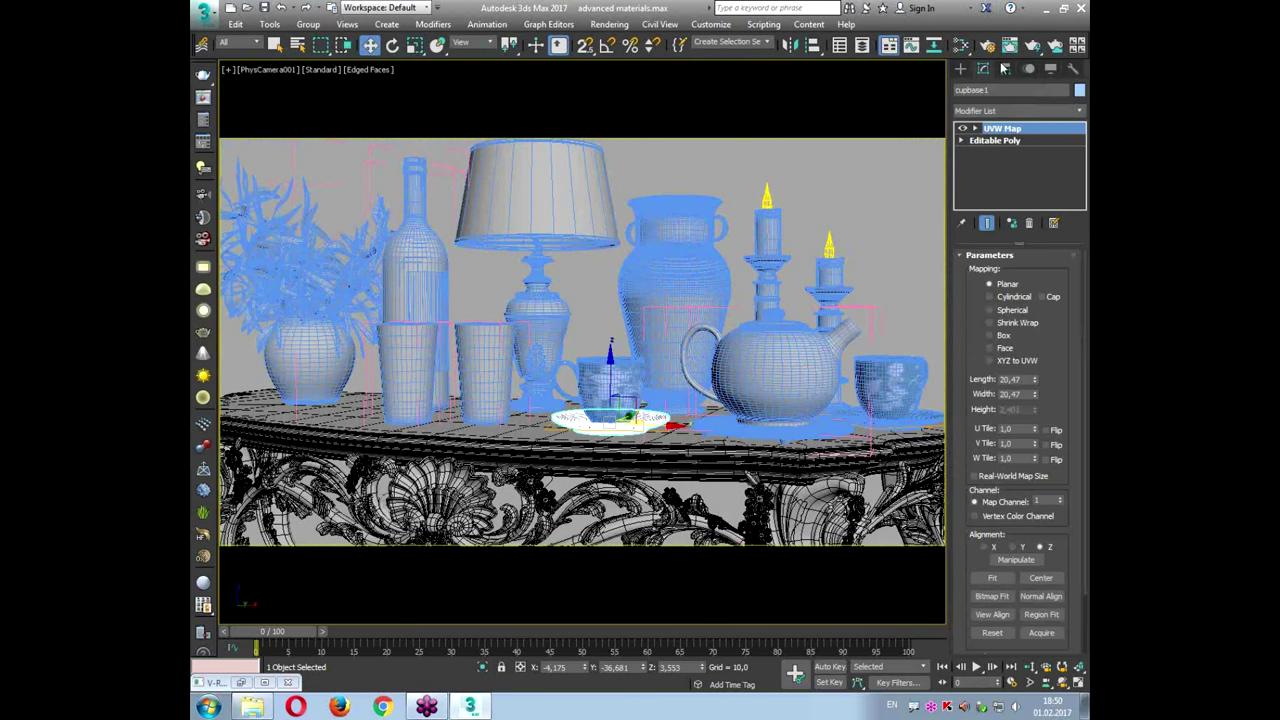
left_click(1033, 46)
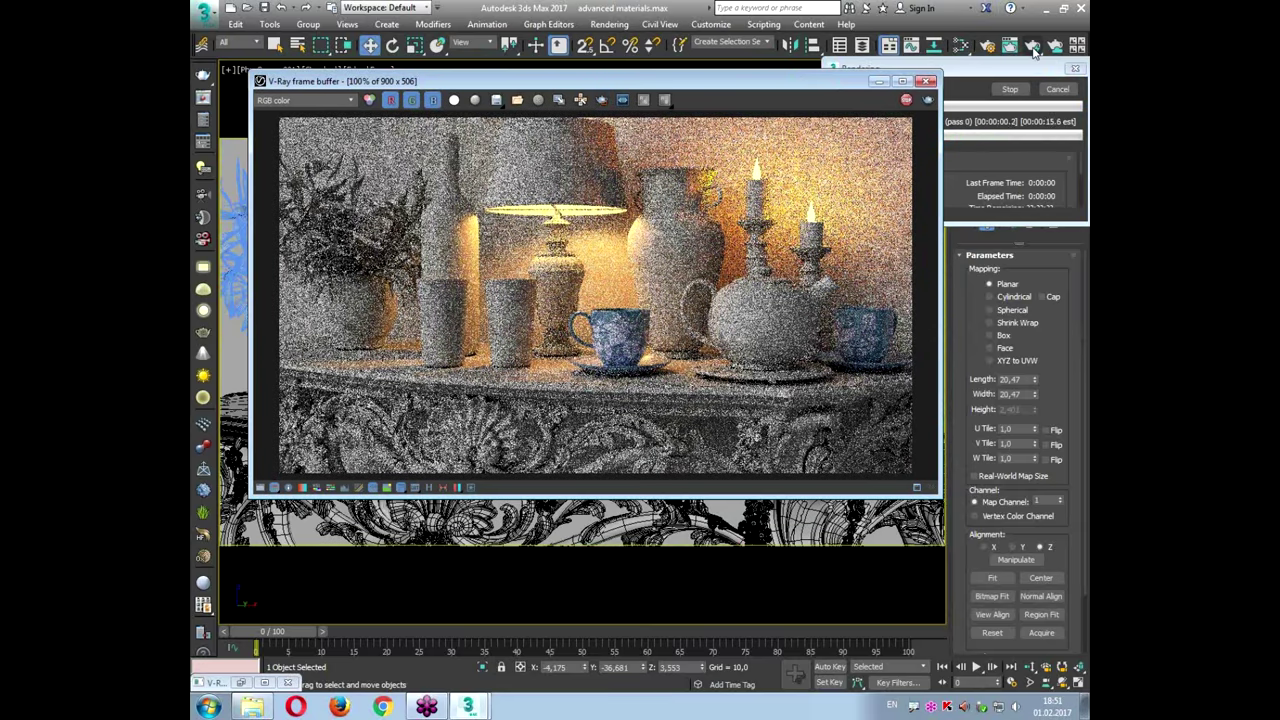
key("Escape")
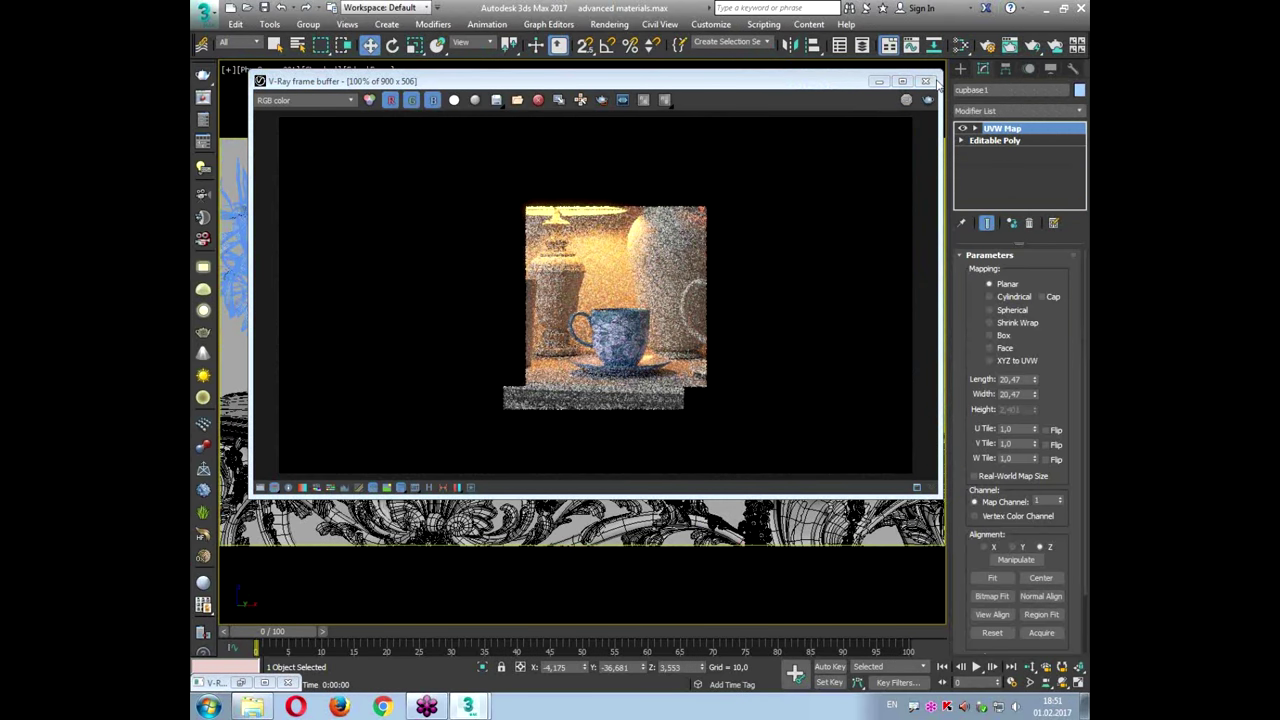
left_click(926, 81)
Step: Select the teapot body and spread the two unused gray VRayMtl nodes apart in the material editor
left_click(746, 373)
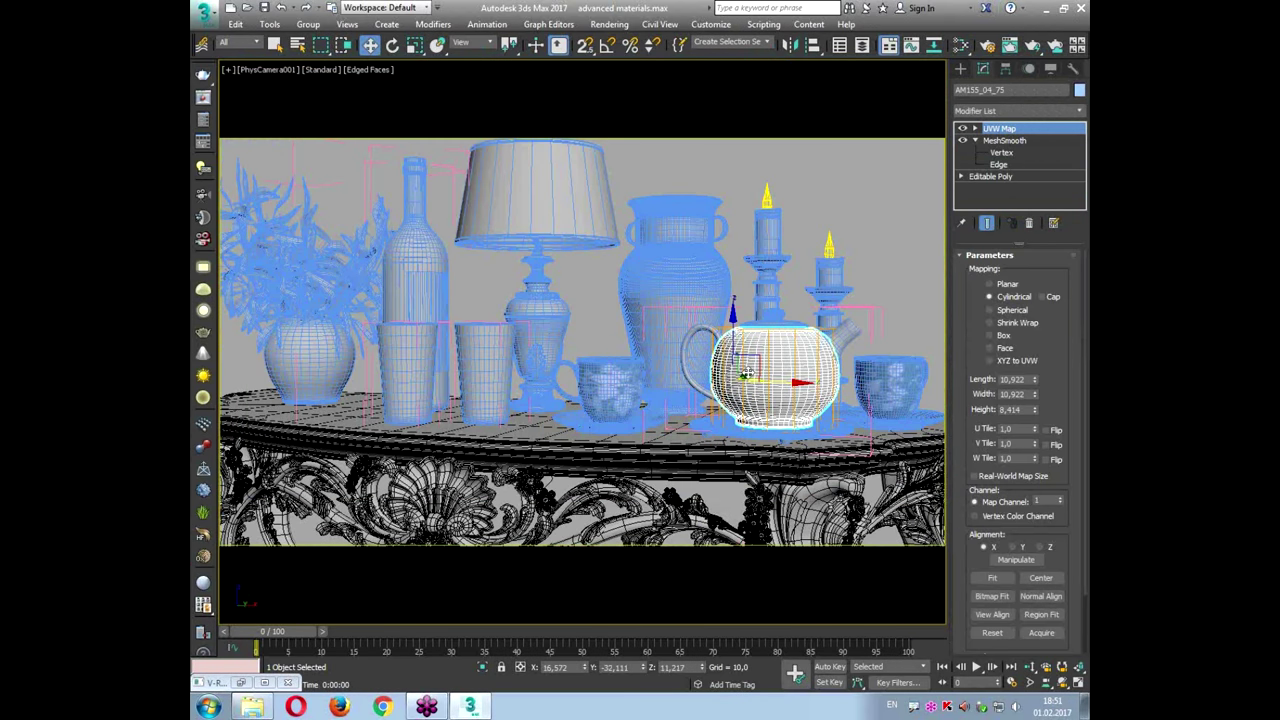
left_click(958, 46)
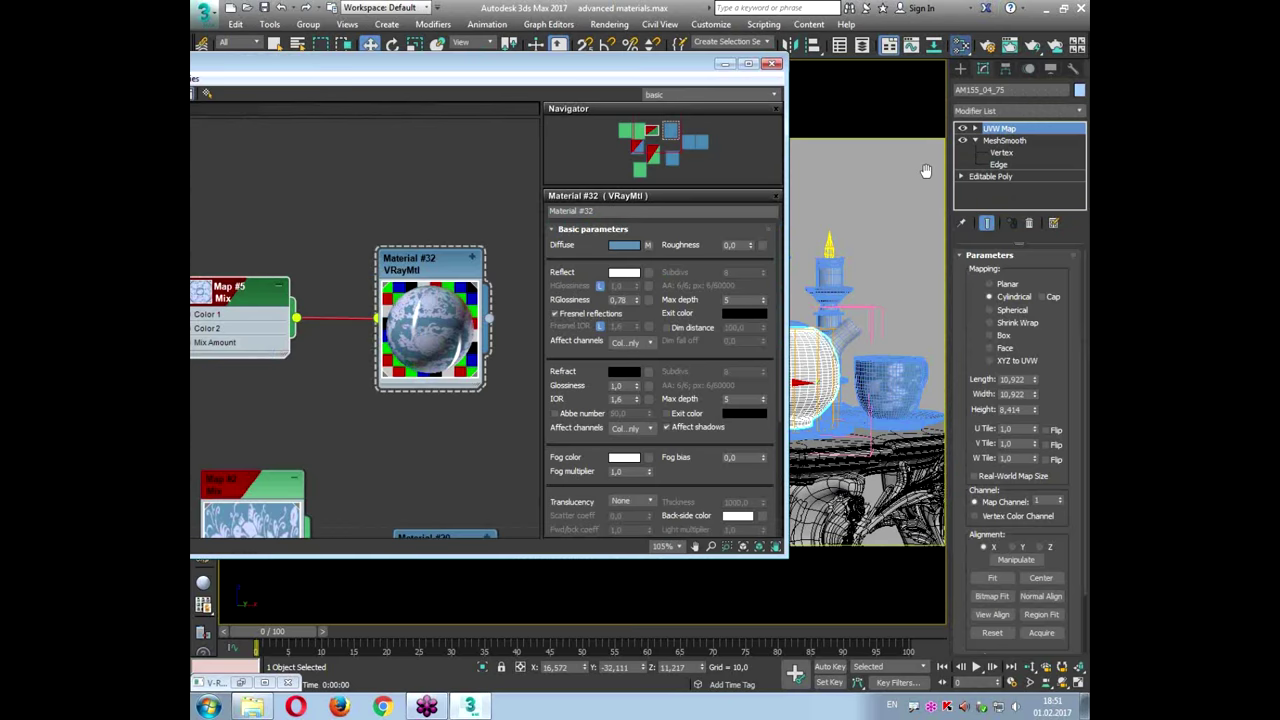
left_click_drag(485, 71, 781, 40)
middle_click_drag(558, 408, 366, 330)
scroll(678, 266, "down", 2)
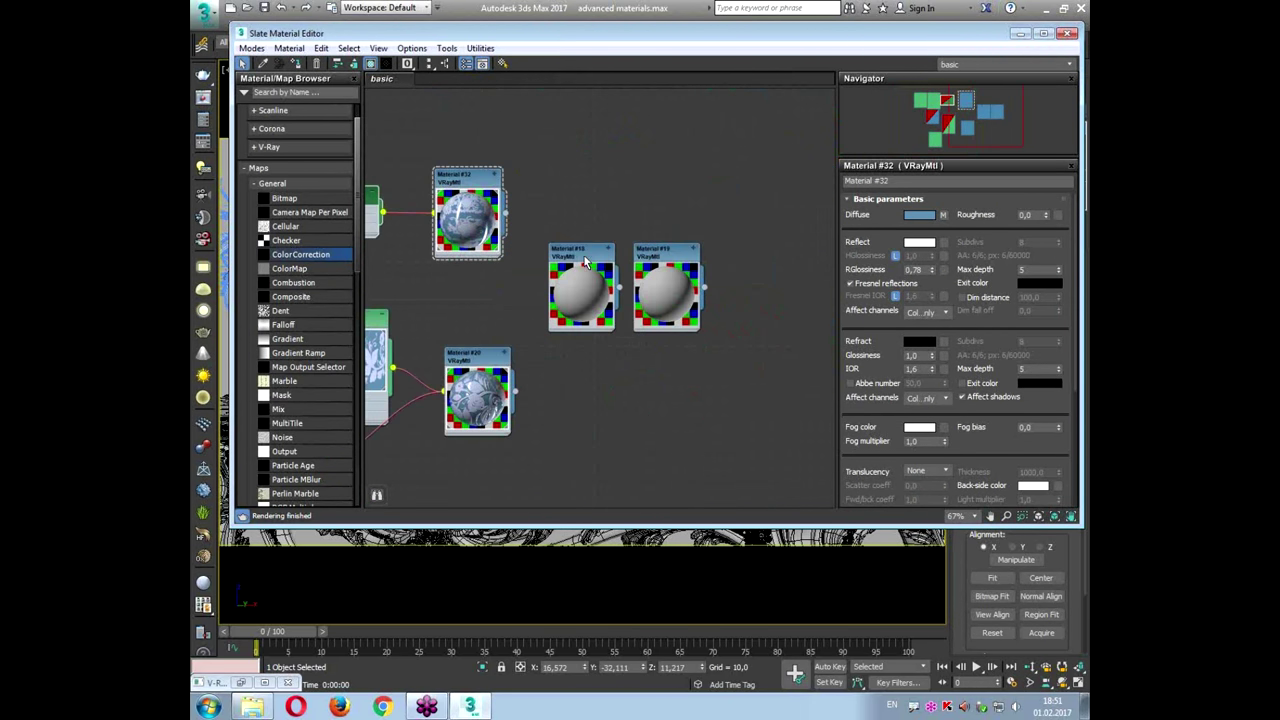
left_click_drag(590, 256, 619, 133)
left_click_drag(672, 256, 681, 398)
Step: Open Material #18 and set its diffuse color to blue with RGB 61, 103, 172
double_click(610, 134)
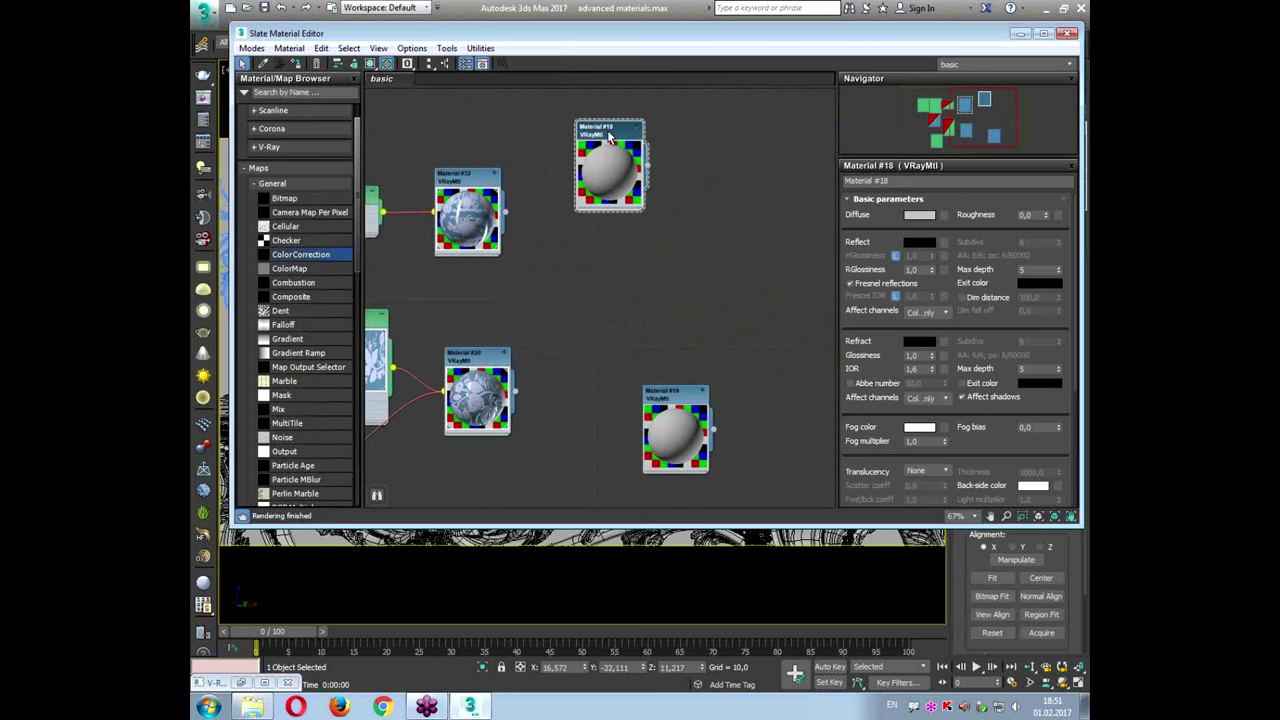
scroll(608, 137, "up", 5)
scroll(608, 137, "up", 1)
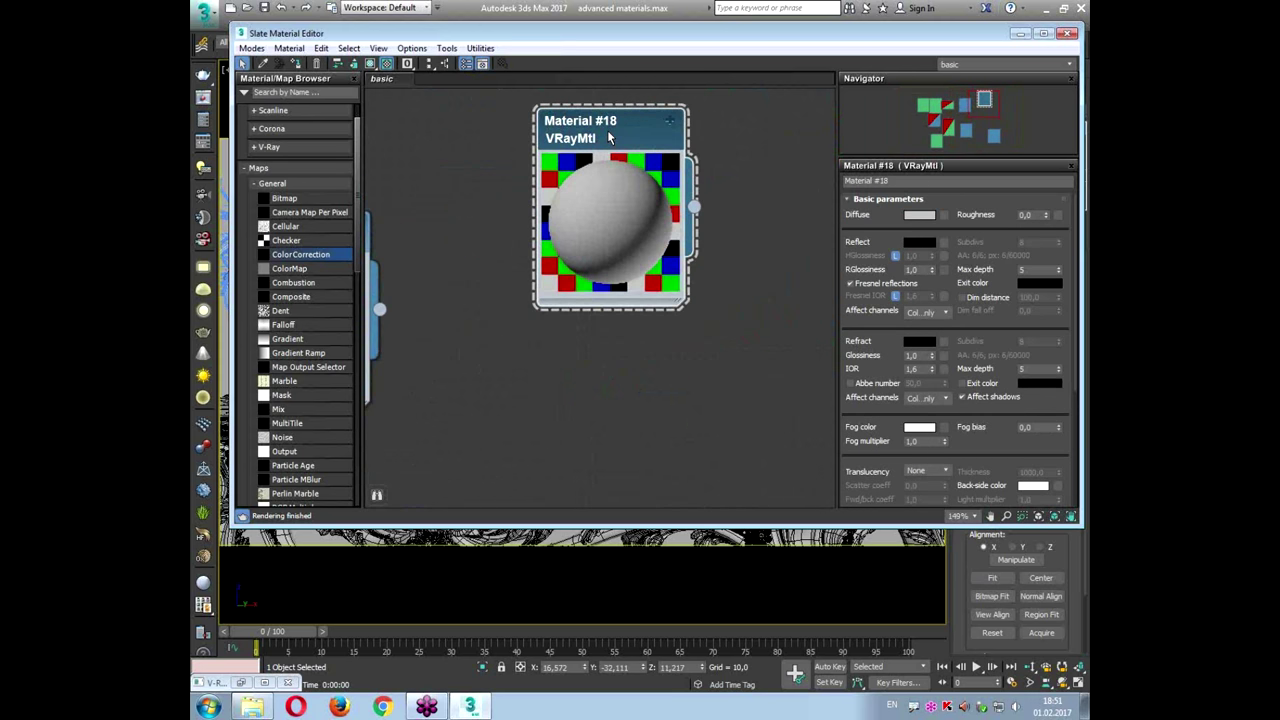
left_click(925, 217)
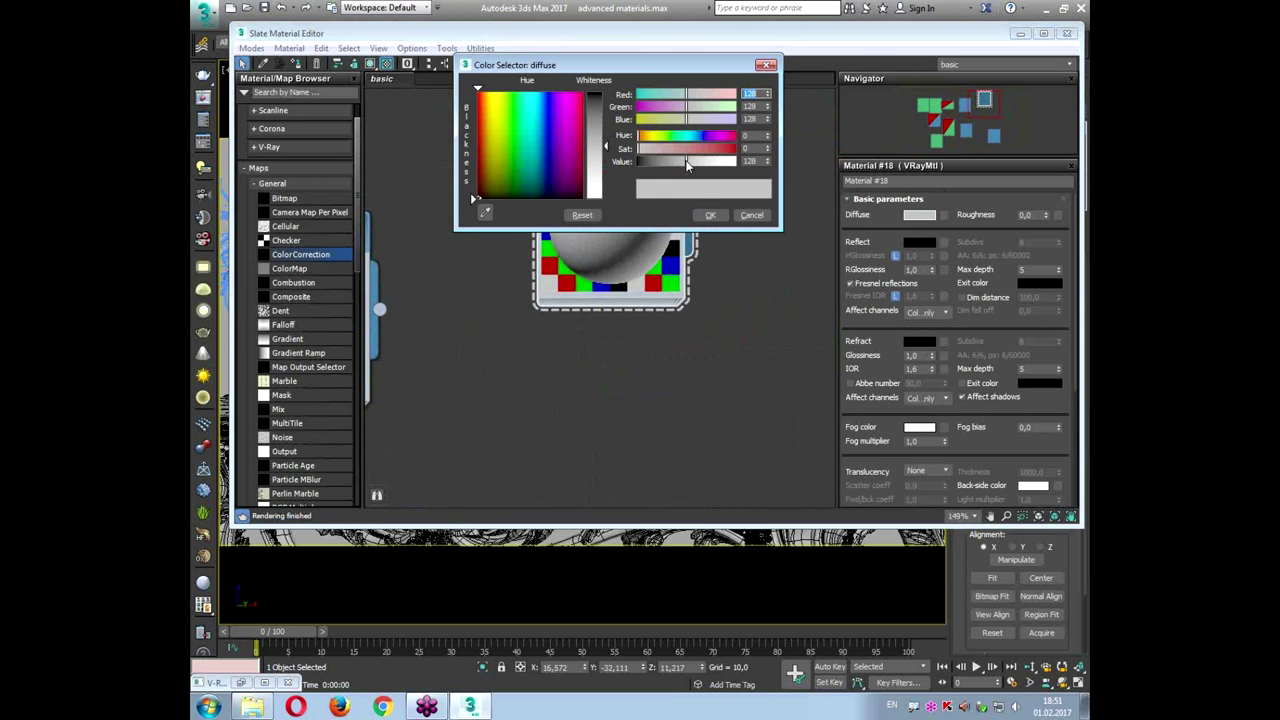
left_click_drag(687, 165, 710, 162)
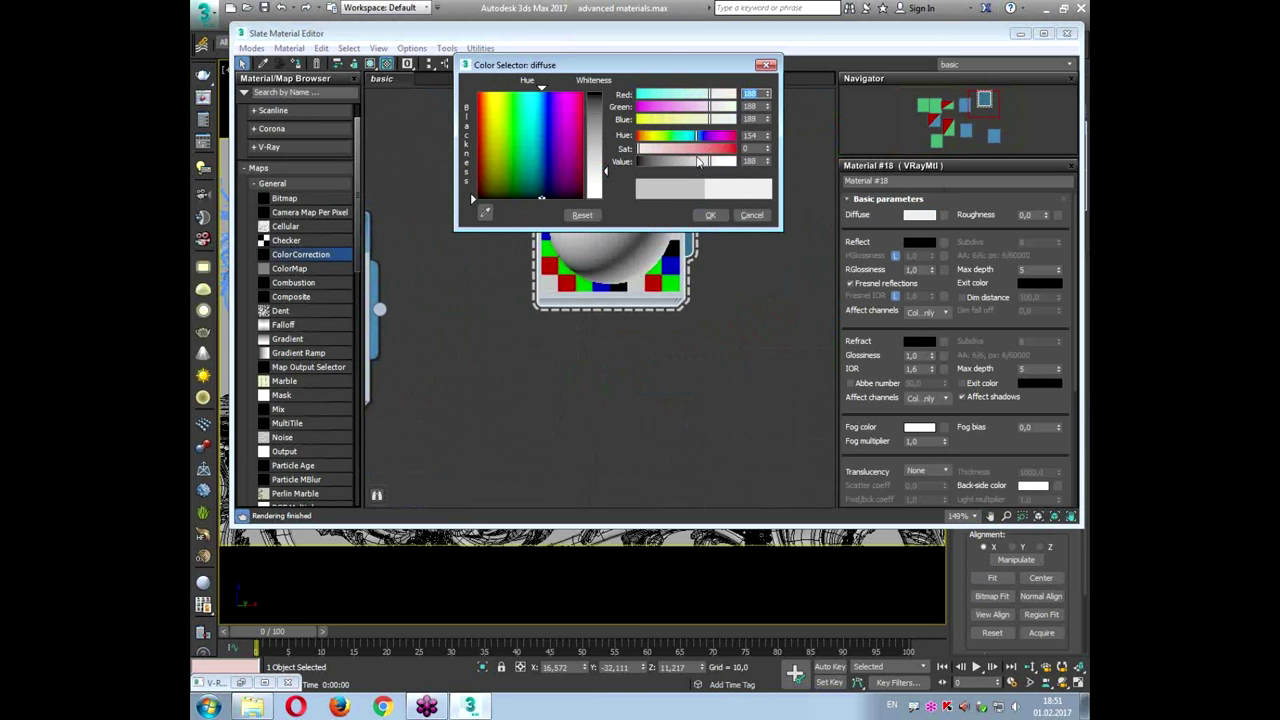
left_click(700, 149)
left_click(703, 161)
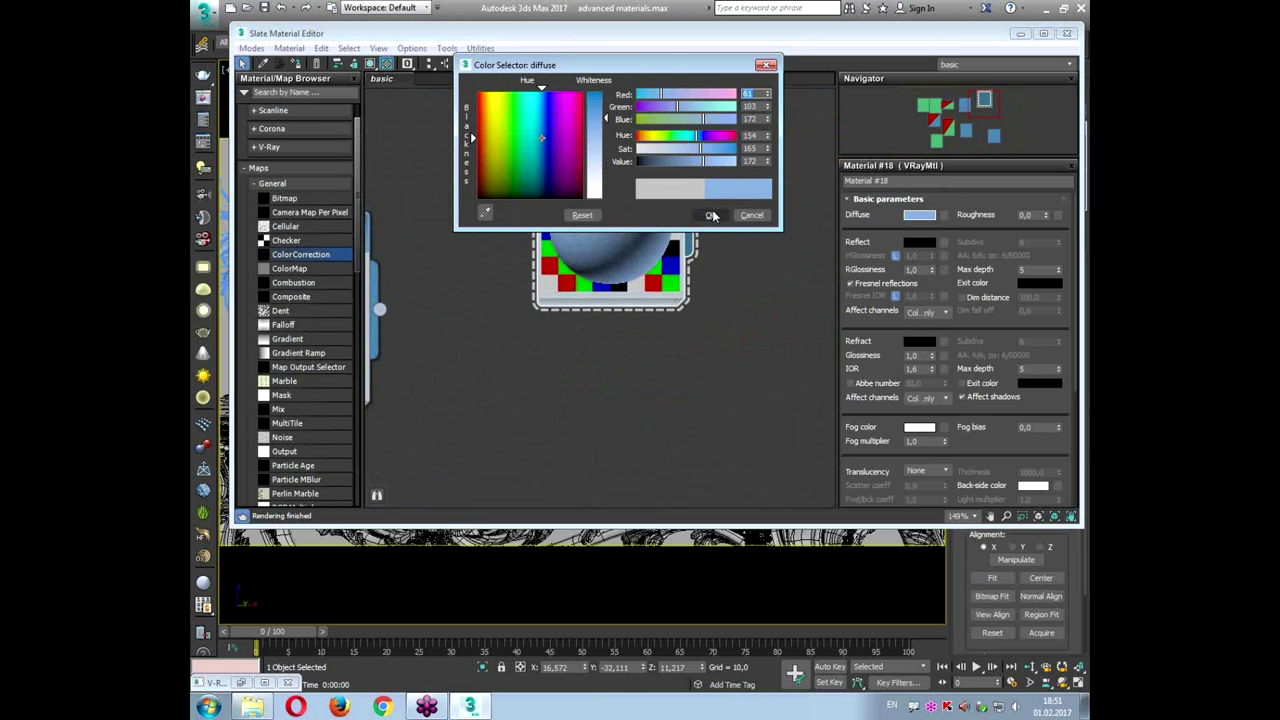
left_click(711, 216)
Step: Set Material #18's reflection color to near white (253) and its RGlossiness to 0,55
left_click(919, 242)
left_click_drag(719, 163, 737, 161)
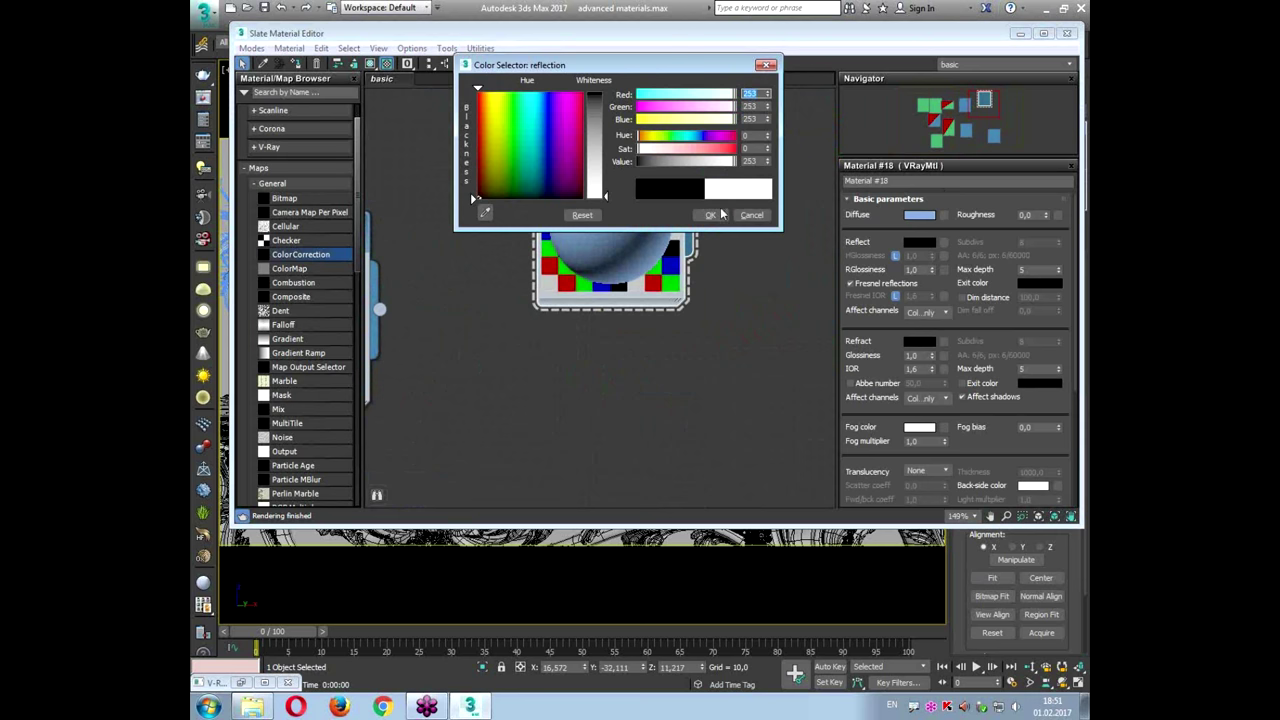
left_click(711, 215)
key("ctrl+1")
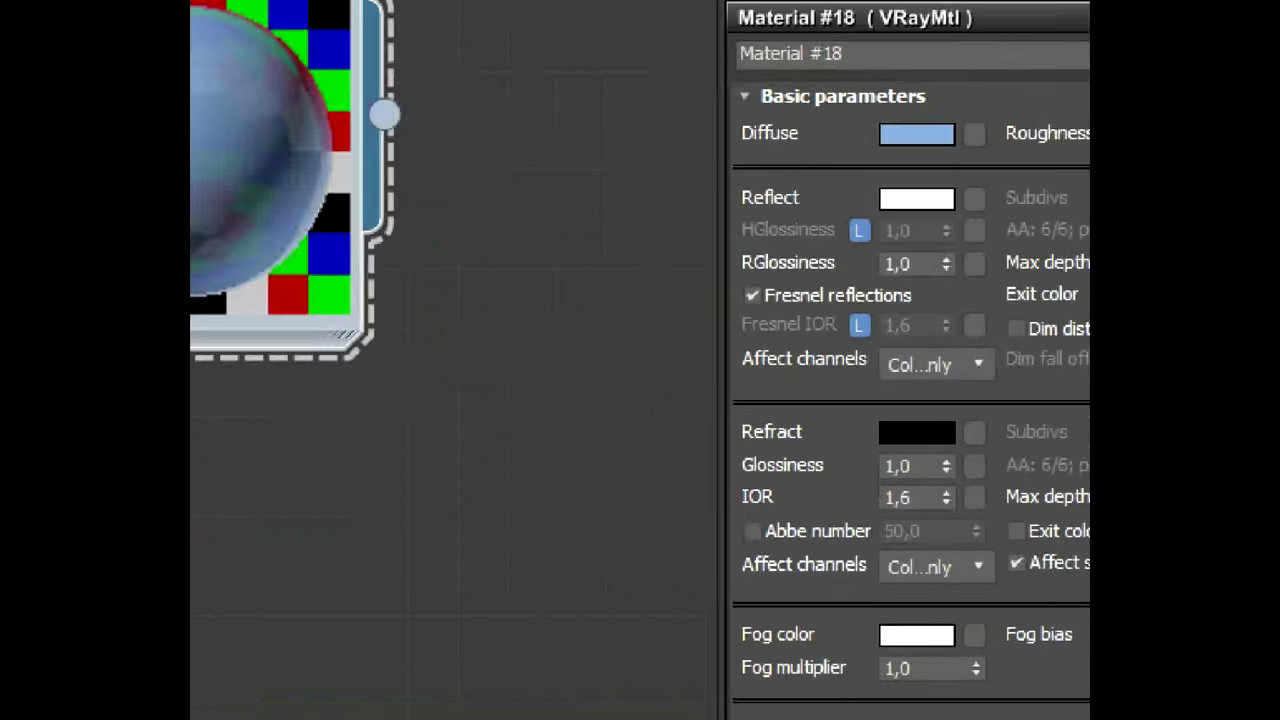
scroll(921, 273, "up", 5)
left_click(777, 266)
mouse_move(1086, 340)
left_mouse_down()
mouse_move(765, 328)
mouse_move(434, 284)
left_mouse_up()
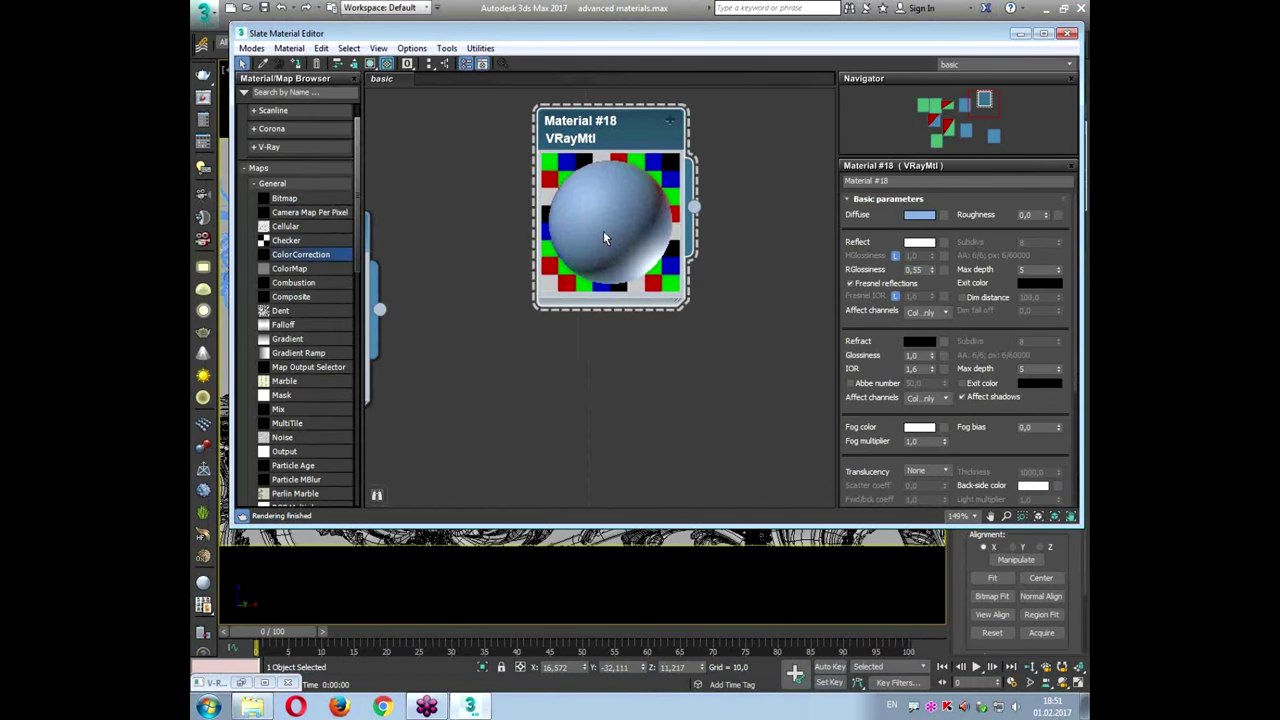
key("ctrl+1")
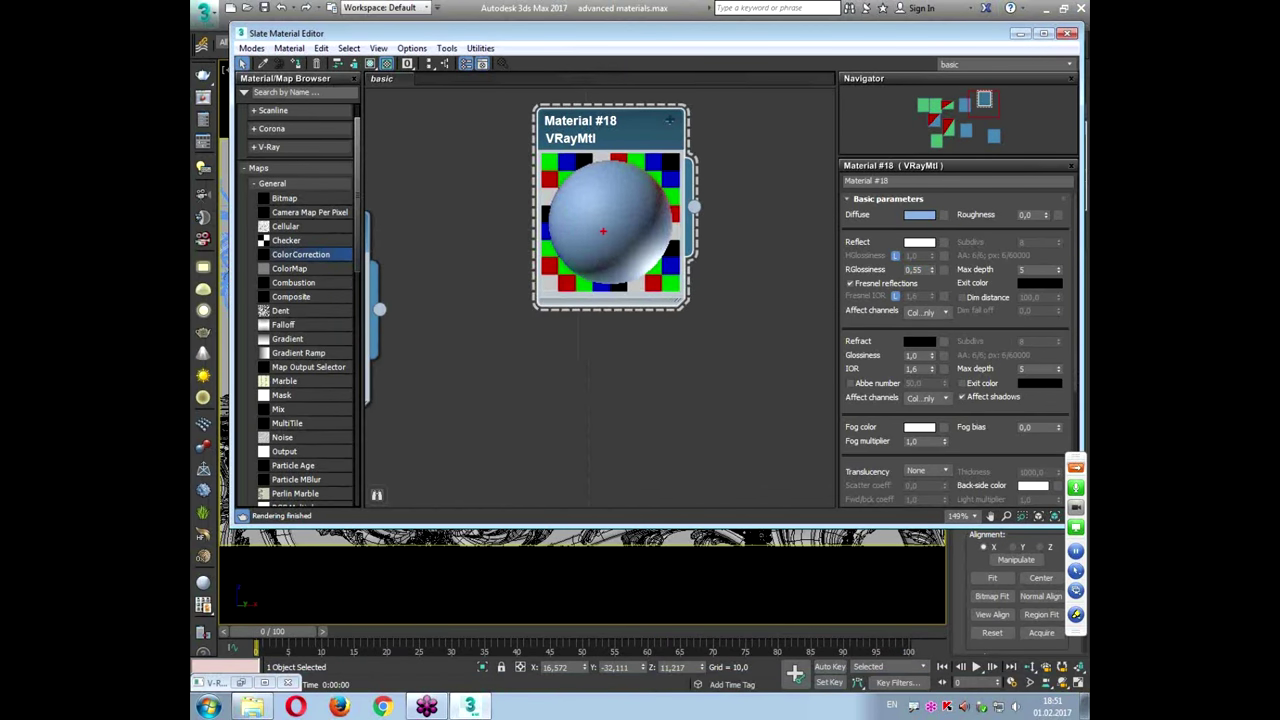
left_click(591, 220)
left_click_drag(545, 165, 585, 177)
left_click_drag(636, 151, 622, 178)
mouse_move(598, 216)
left_mouse_down()
mouse_move(632, 224)
mouse_move(667, 268)
left_mouse_up()
left_click_drag(583, 246, 592, 276)
left_click_drag(543, 229, 522, 241)
left_click_drag(704, 180, 738, 208)
left_click_drag(679, 301, 718, 241)
left_click_drag(692, 173, 600, 161)
key("Escape")
key("Escape")
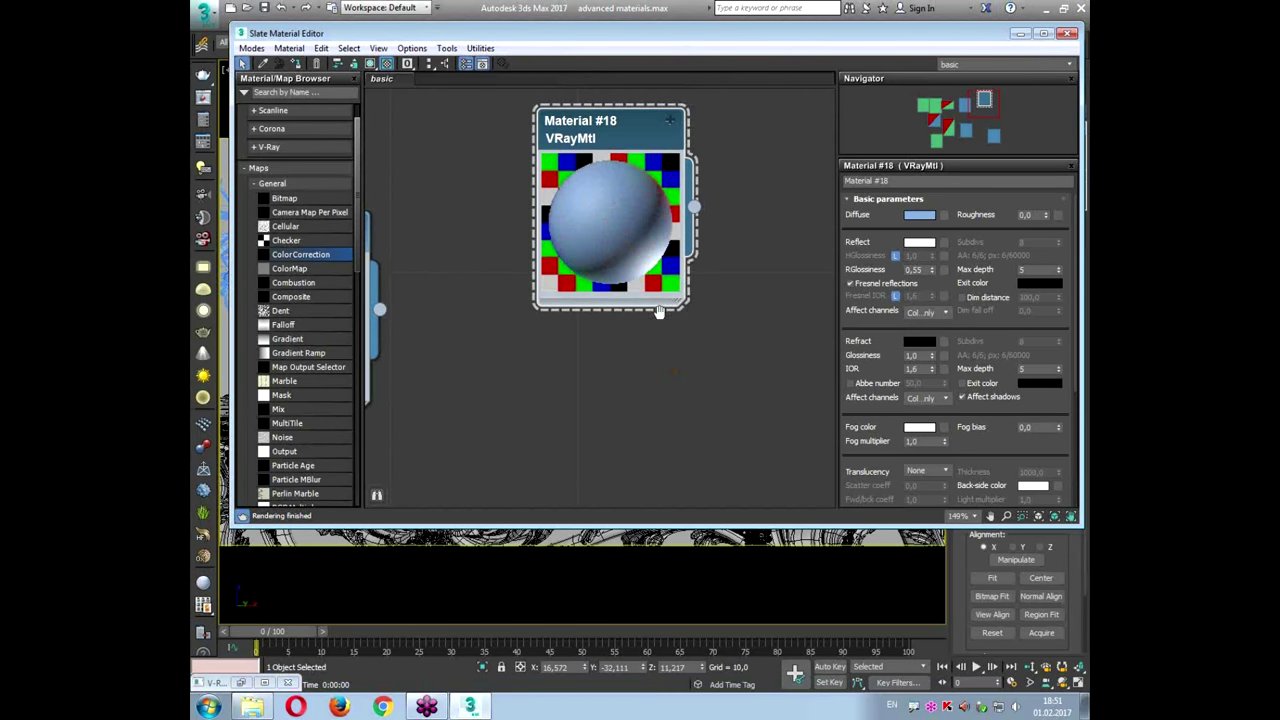
left_click_drag(285, 199, 572, 205)
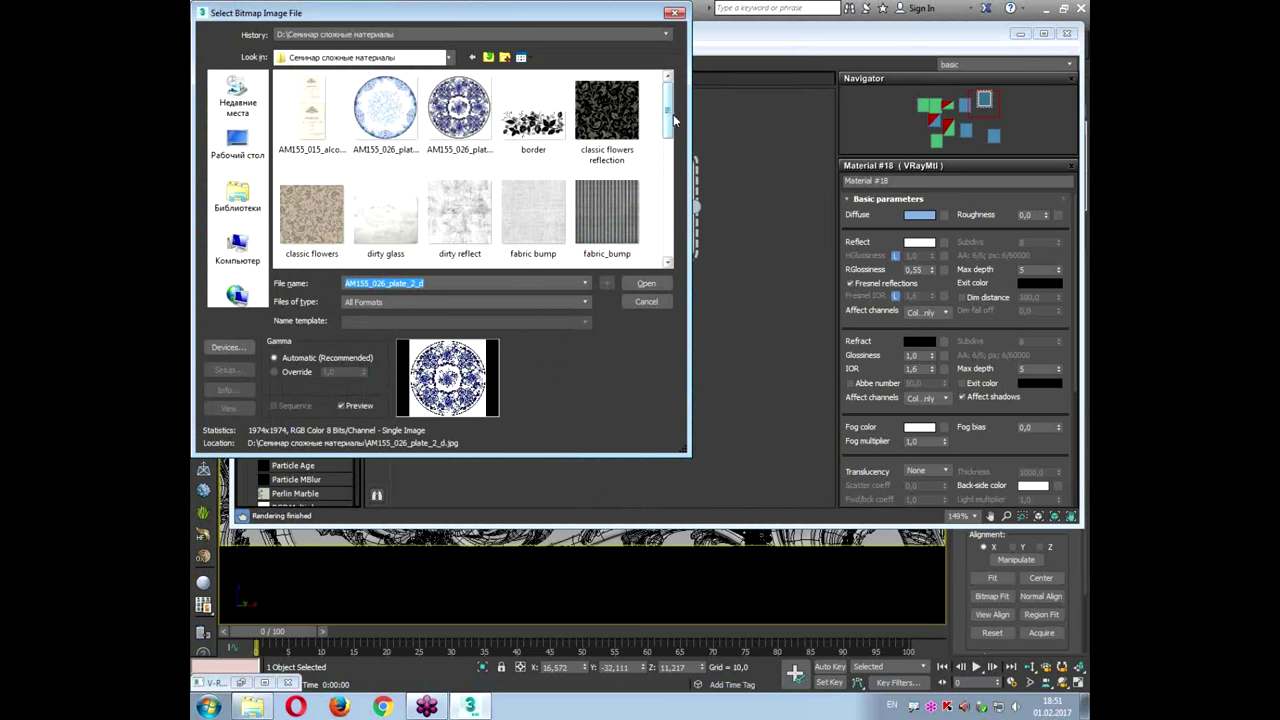
mouse_move(669, 114)
left_mouse_down()
mouse_move(672, 189)
mouse_move(673, 132)
left_mouse_up()
key("Escape")
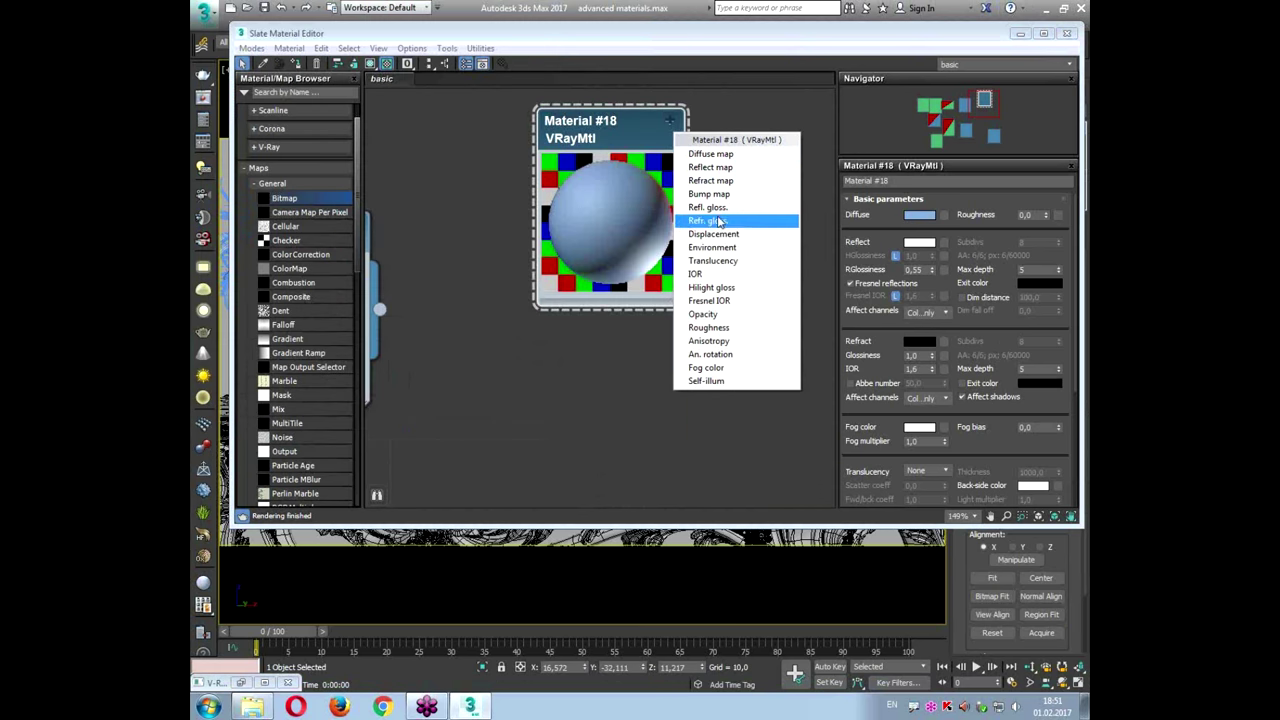
left_click(587, 305)
Step: Preview the scratches image and load it as a Bitmap into Material #18's Bump map
left_click(320, 209)
left_click_drag(283, 199, 579, 214)
left_click(586, 214)
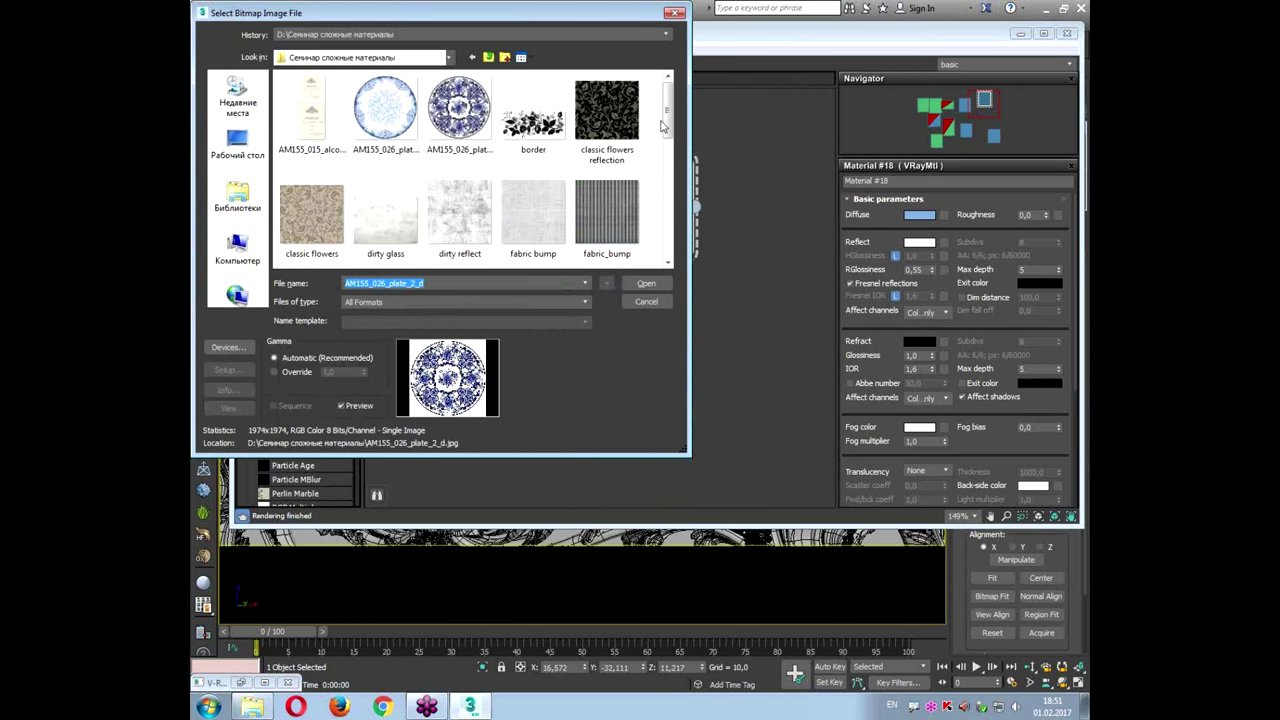
left_click_drag(668, 125, 669, 225)
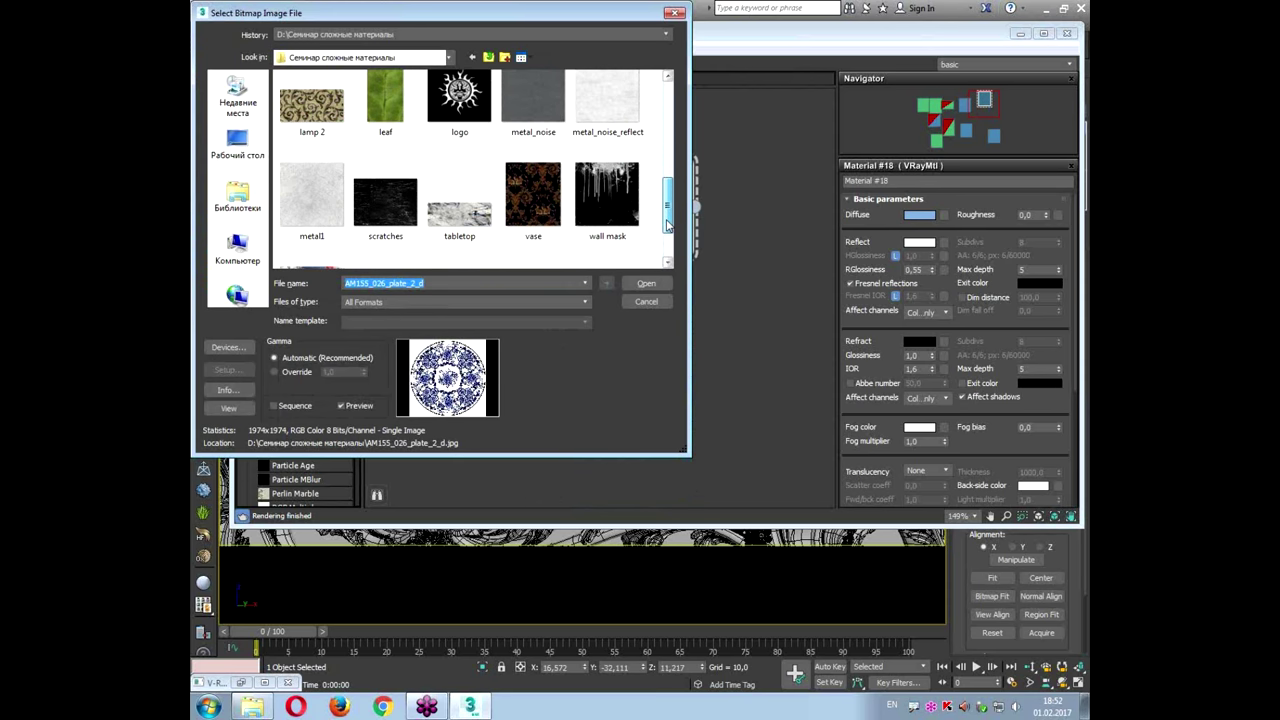
left_click(378, 218)
left_click(230, 409)
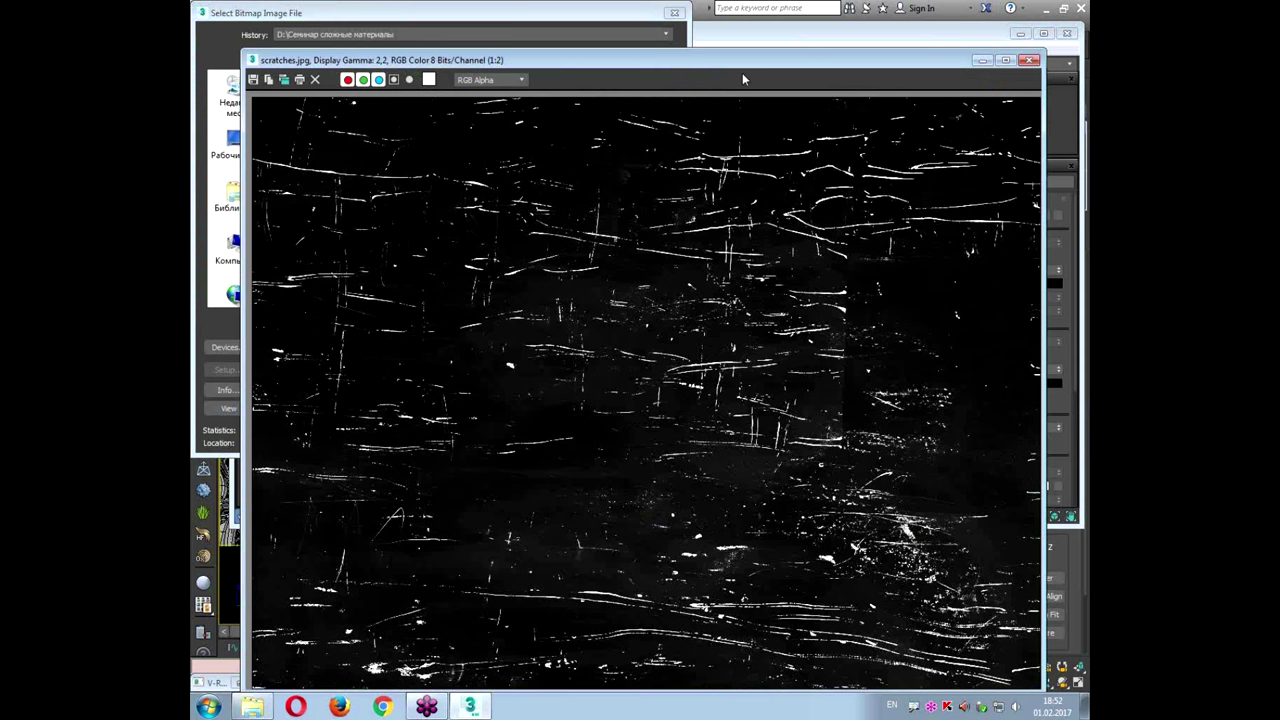
left_click(1030, 61)
double_click(400, 192)
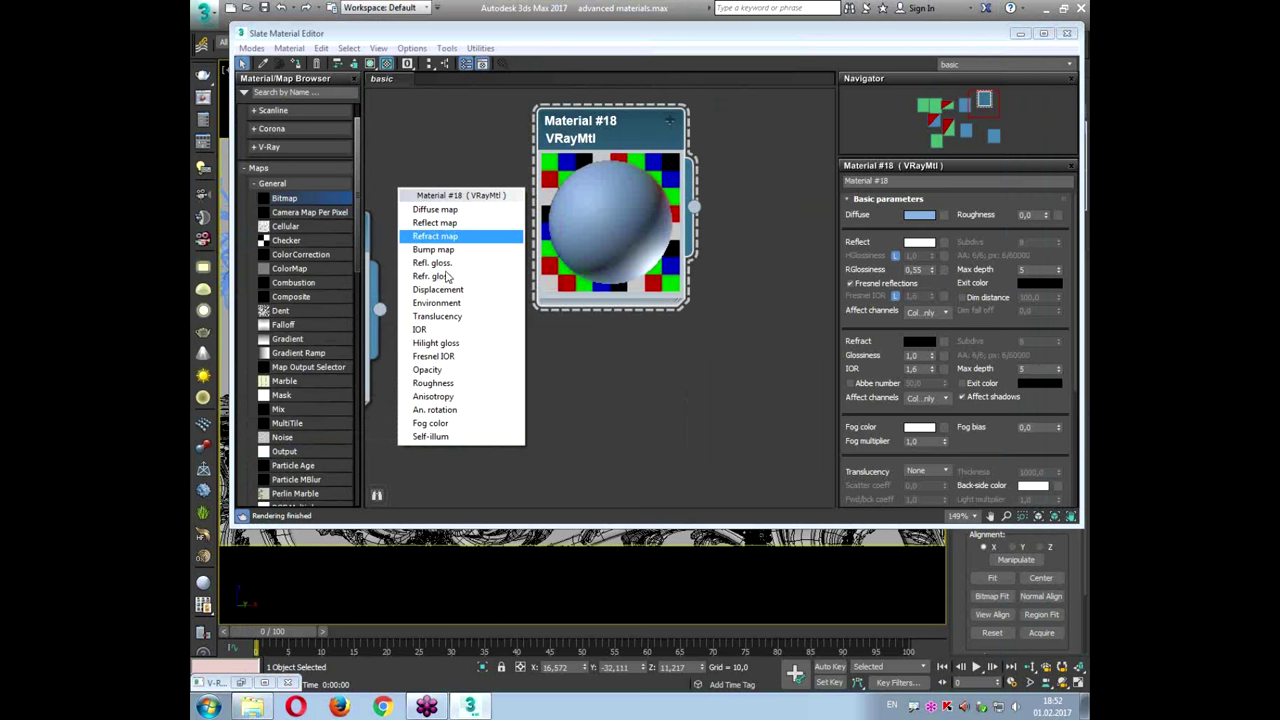
left_click(448, 250)
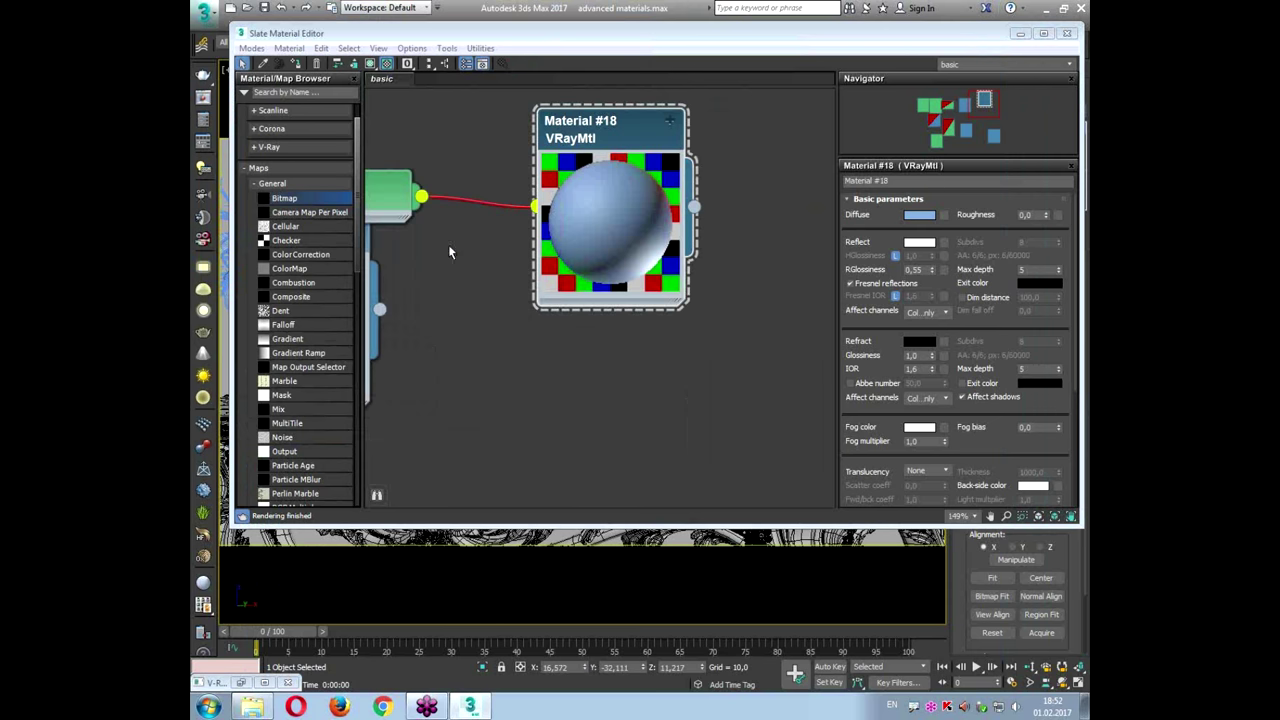
Step: Reposition the scratches Bitmap node beside Material #18 and reopen the material's parameters
left_click_drag(401, 193, 443, 150)
double_click(429, 161)
double_click(572, 132)
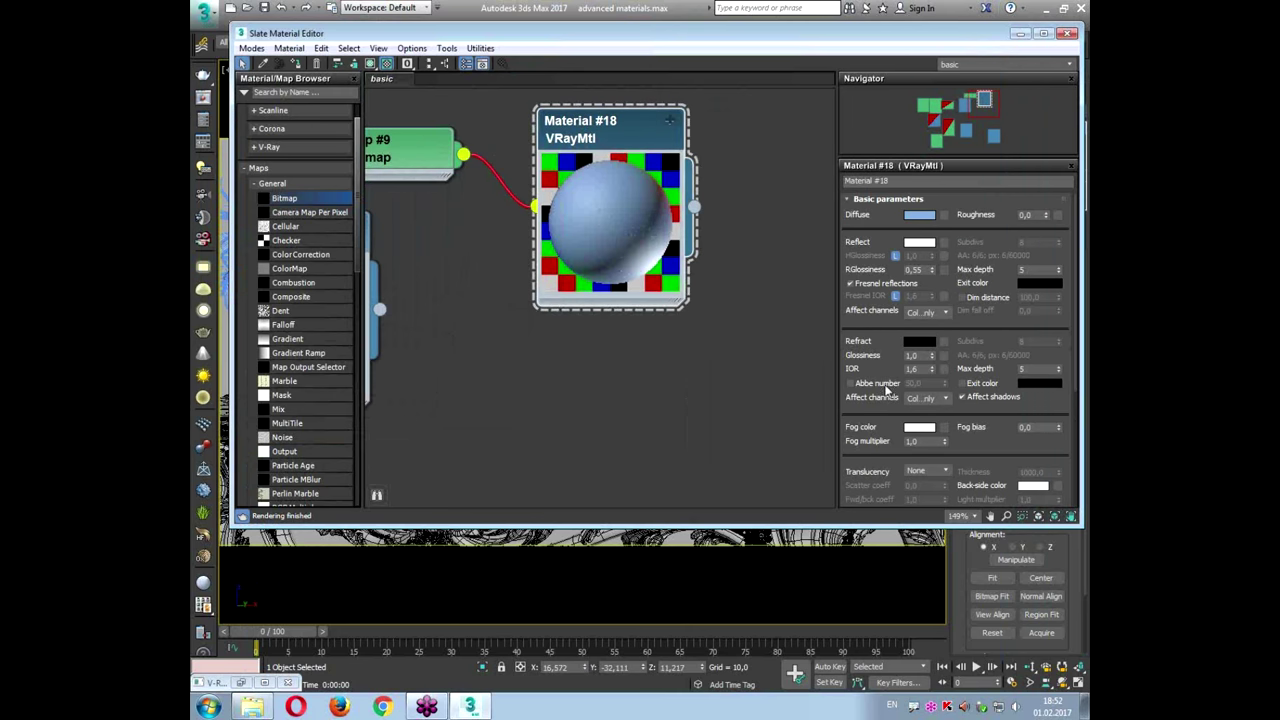
Step: Set Material #18's Bump map amount to -15
scroll(897, 360, "down", 4)
left_click(857, 467)
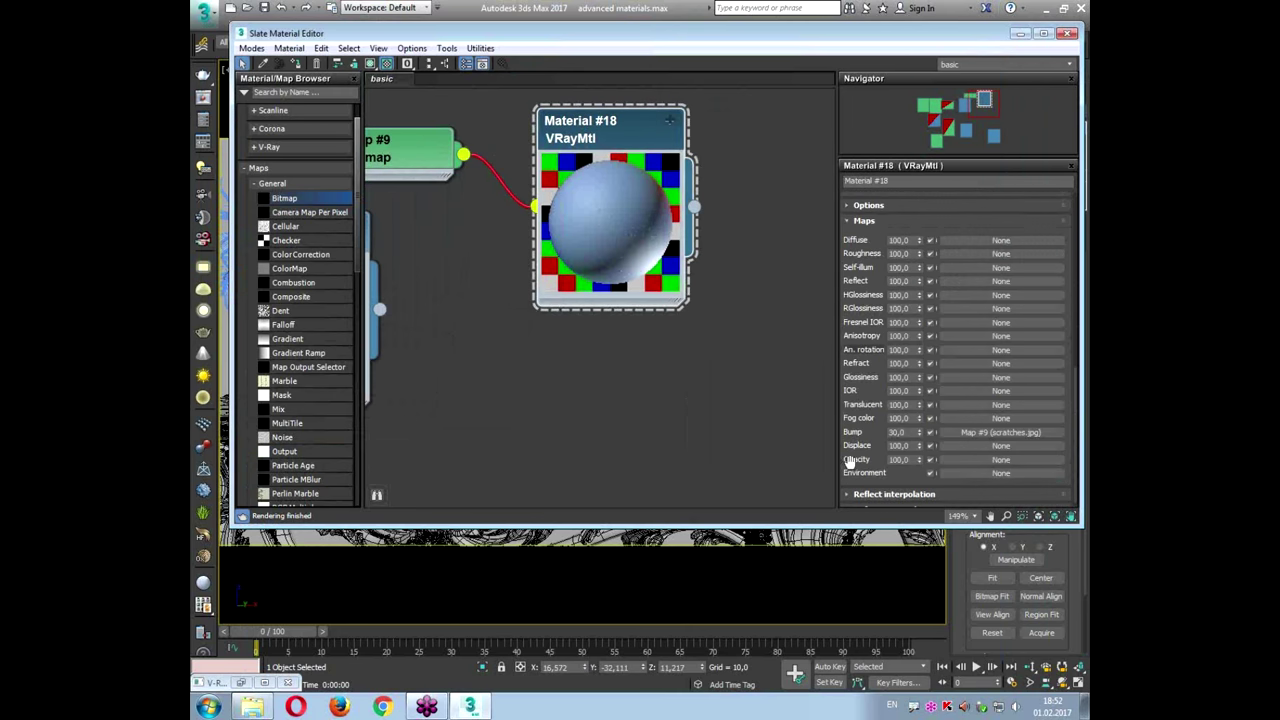
left_click(417, 147)
middle_click_drag(401, 147, 497, 152)
left_click(481, 151)
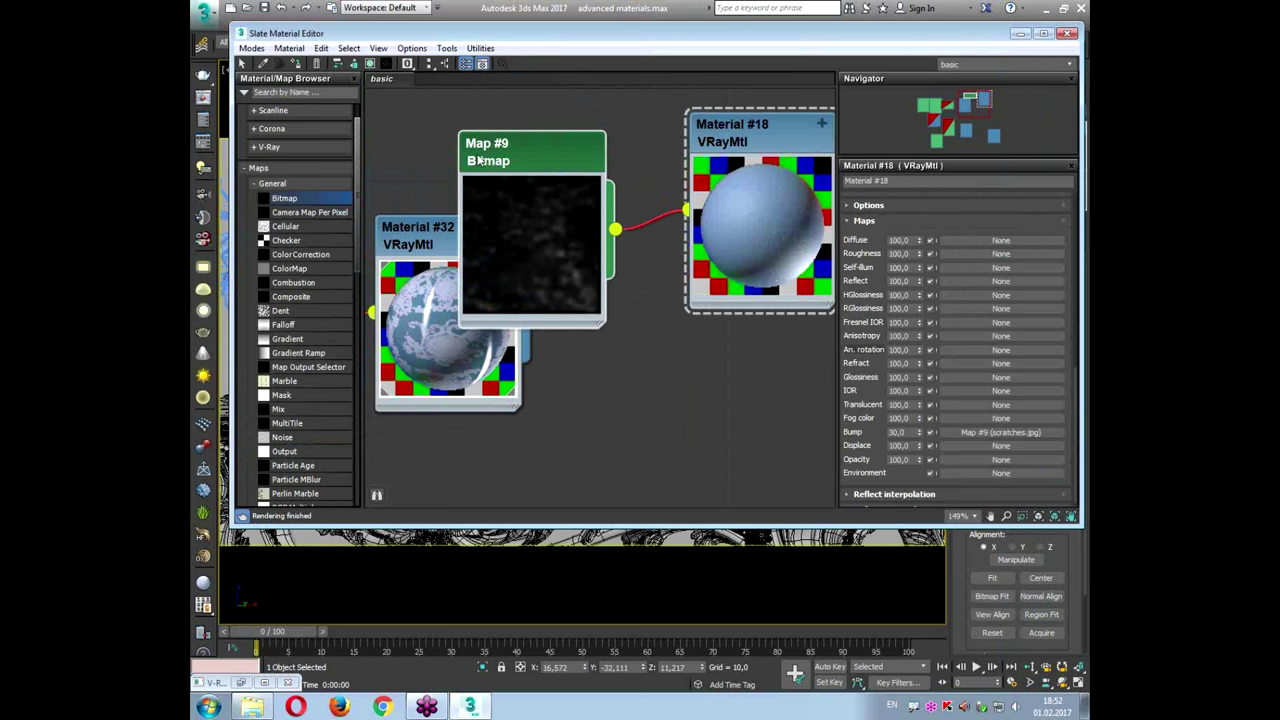
middle_click_drag(549, 224, 448, 204)
left_click(652, 123)
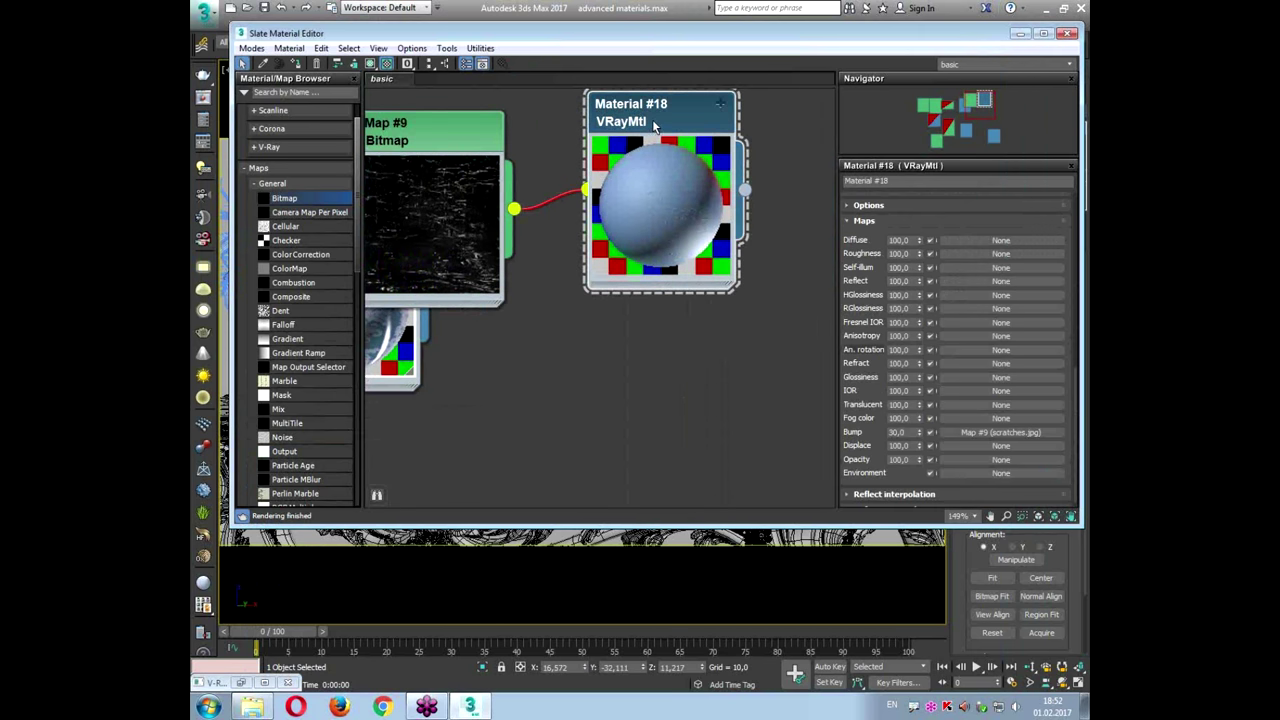
double_click(893, 433)
key("Return")
Step: Enlarge Material #18's node preview and examine the scratches on the sample sphere up close
left_click_drag(728, 284, 800, 352)
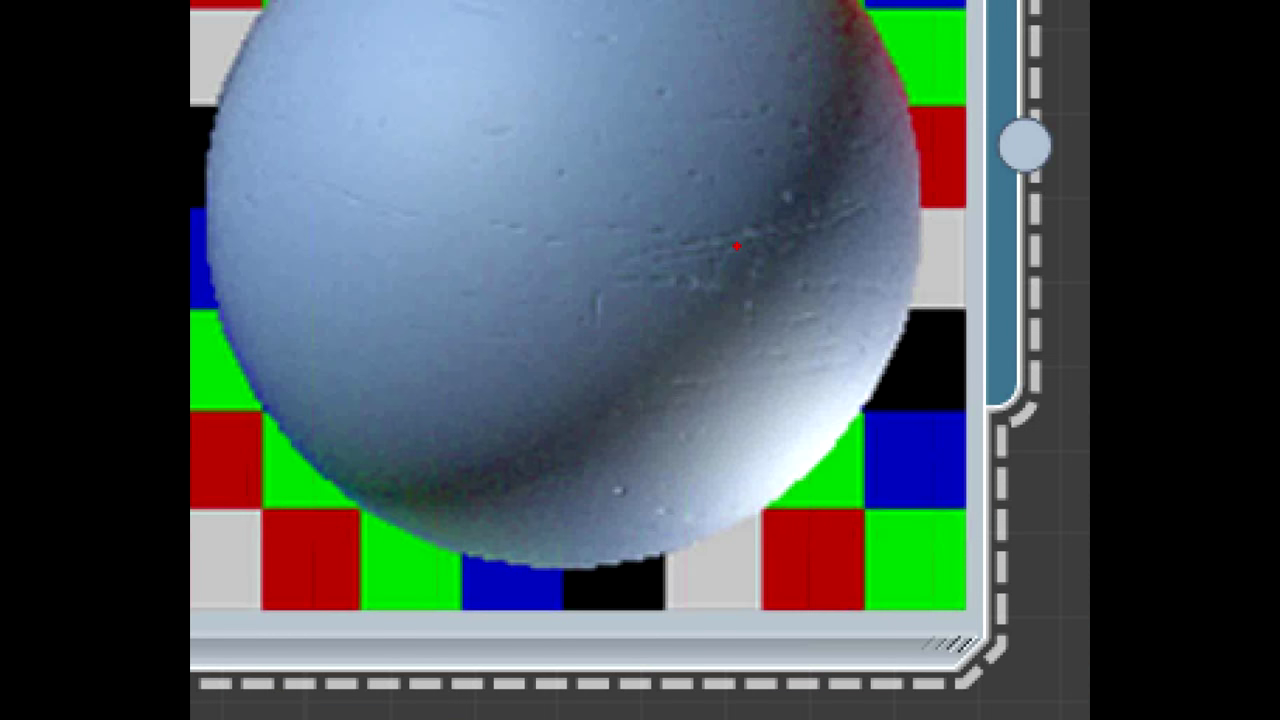
mouse_move(370, 130)
left_mouse_down()
mouse_move(514, 223)
mouse_move(248, 142)
left_mouse_up()
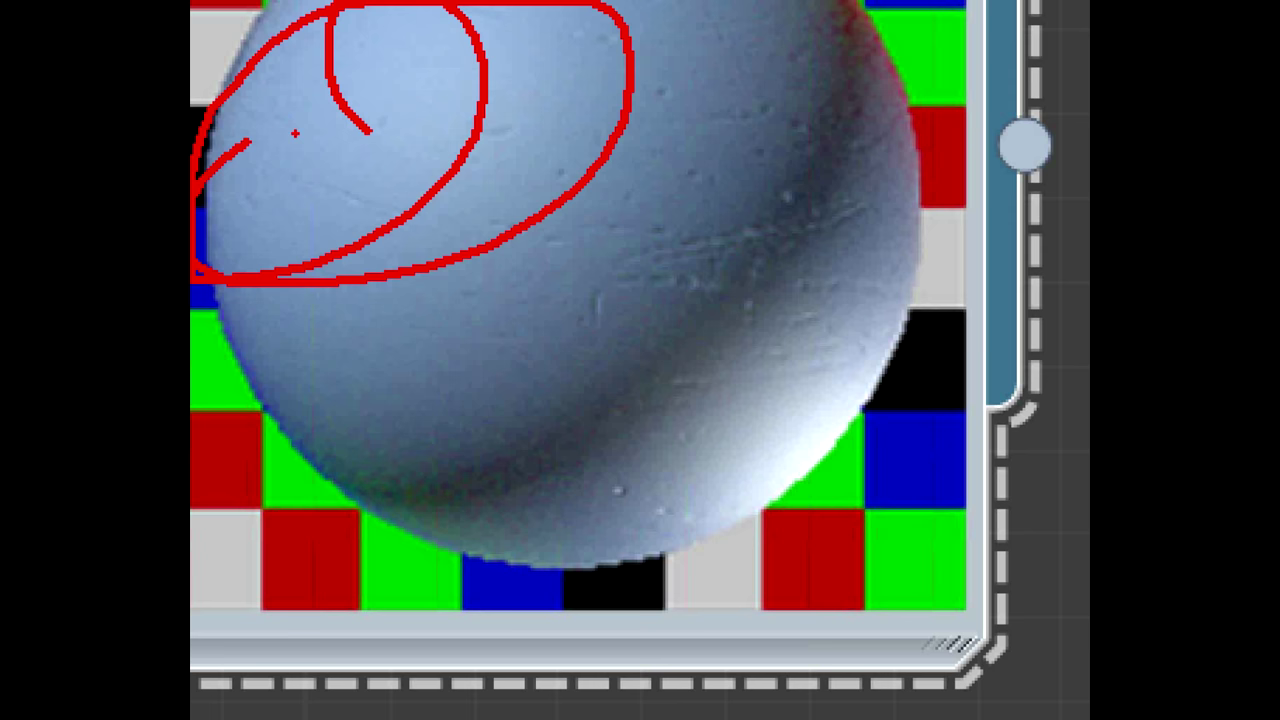
key("Escape")
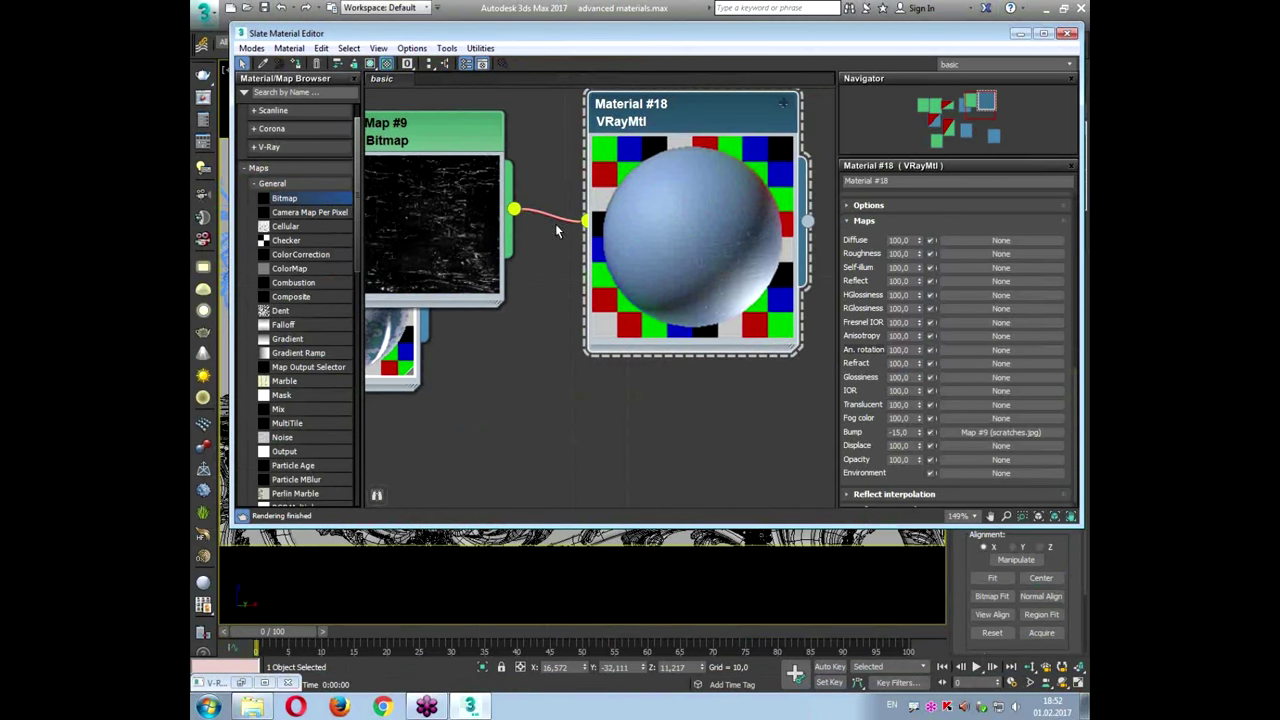
Step: Connect the scratches Bitmap to Material #18's Reflect map as well, and reposition the Bitmap node beside the material
left_click_drag(484, 157, 442, 136)
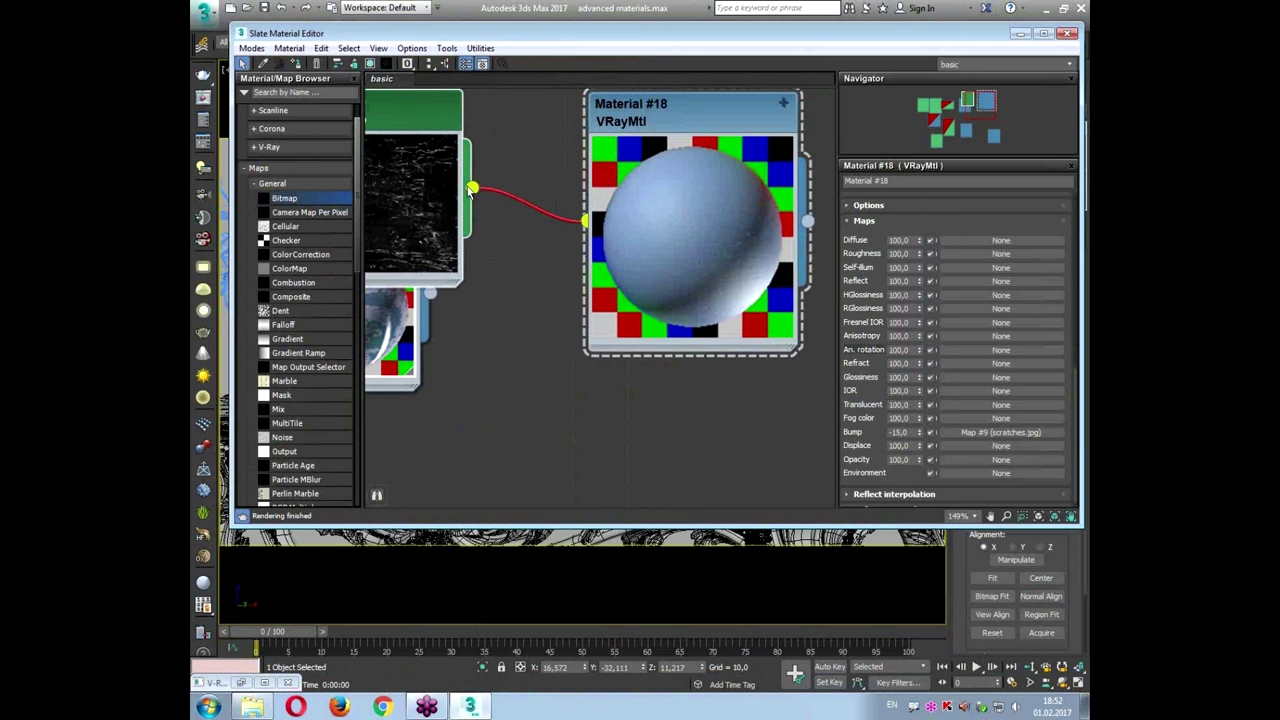
left_click_drag(472, 190, 588, 371)
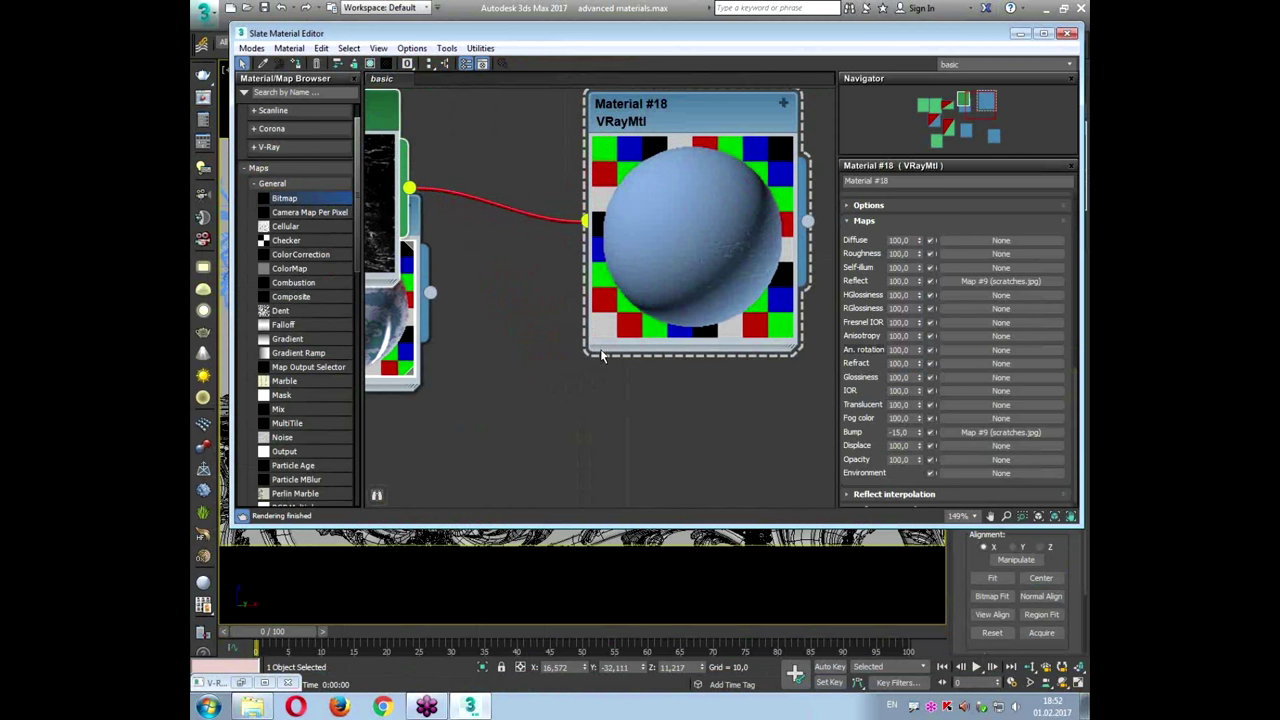
middle_click_drag(476, 216, 530, 205)
scroll(530, 205, "down", 1)
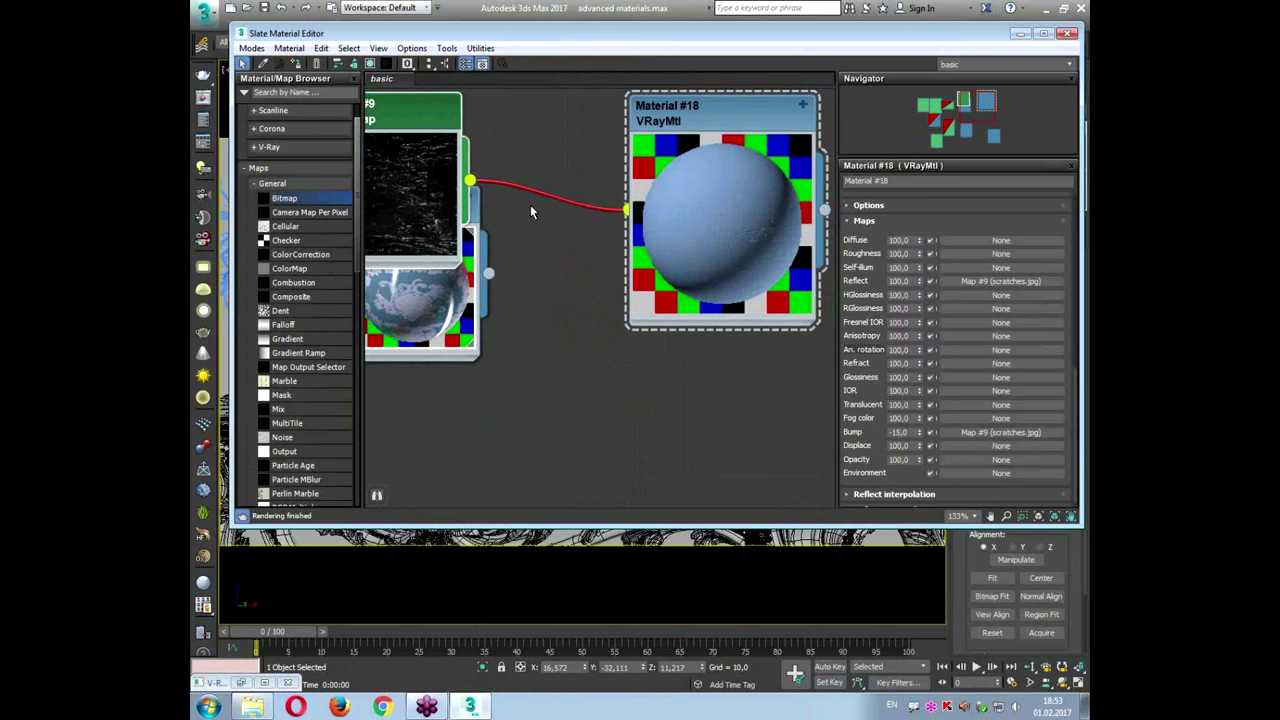
left_click_drag(421, 123, 497, 123)
middle_click_drag(562, 164, 554, 198)
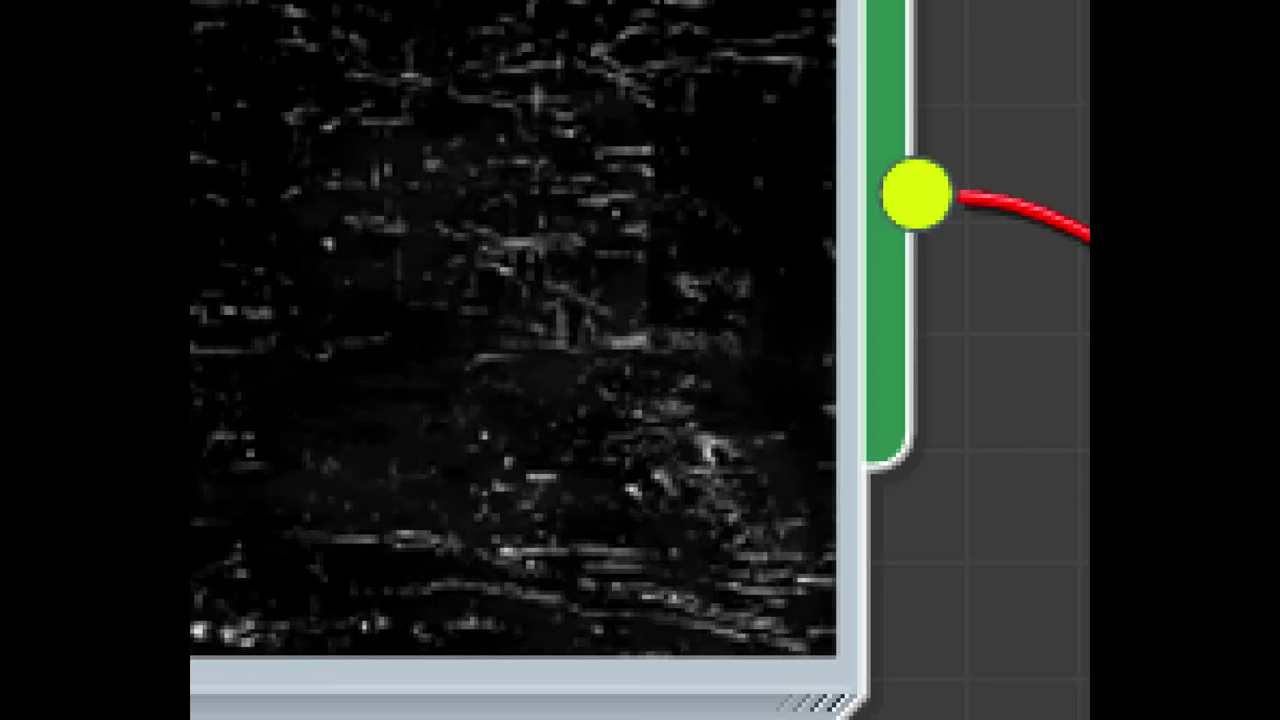
mouse_move(468, 247)
left_mouse_down()
mouse_move(490, 210)
mouse_move(462, 248)
mouse_move(449, 239)
left_mouse_up()
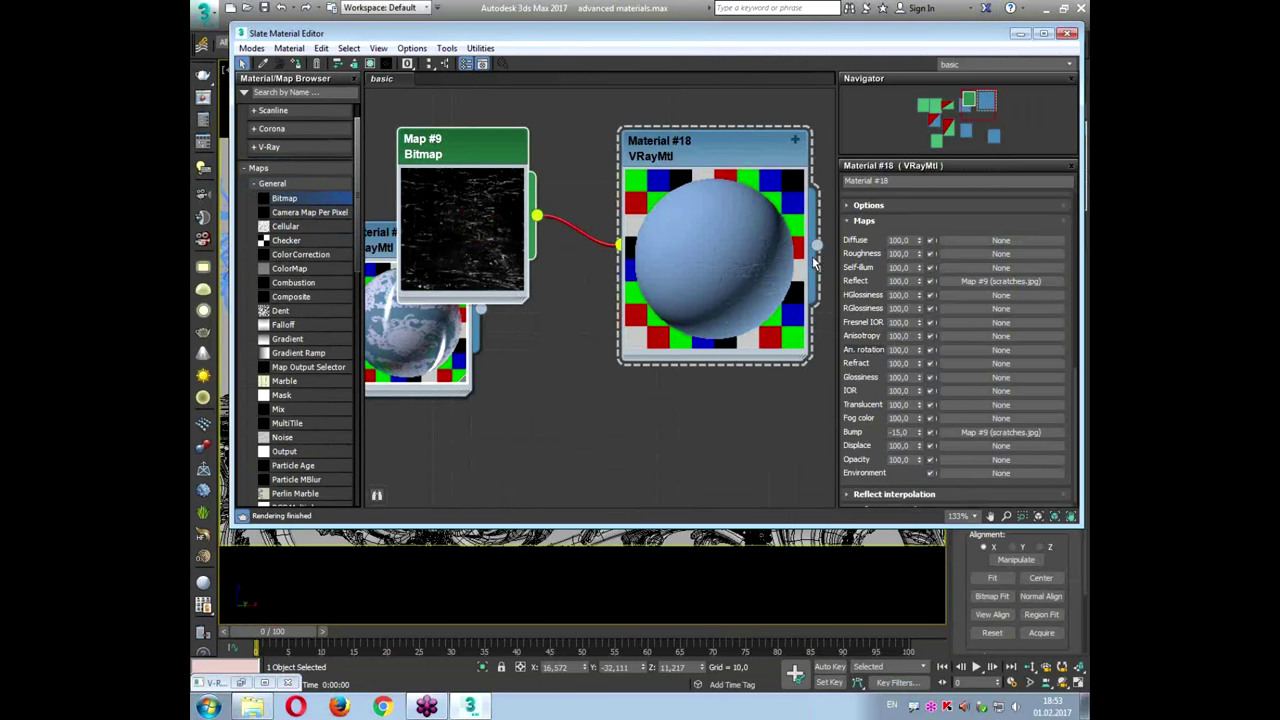
Step: Expand Material #18's map slots and insert a Color Correction map into the link between the scratches Bitmap and the Reflect map
left_click(796, 142)
middle_click_drag(637, 394, 640, 285)
scroll(640, 285, "down", 1)
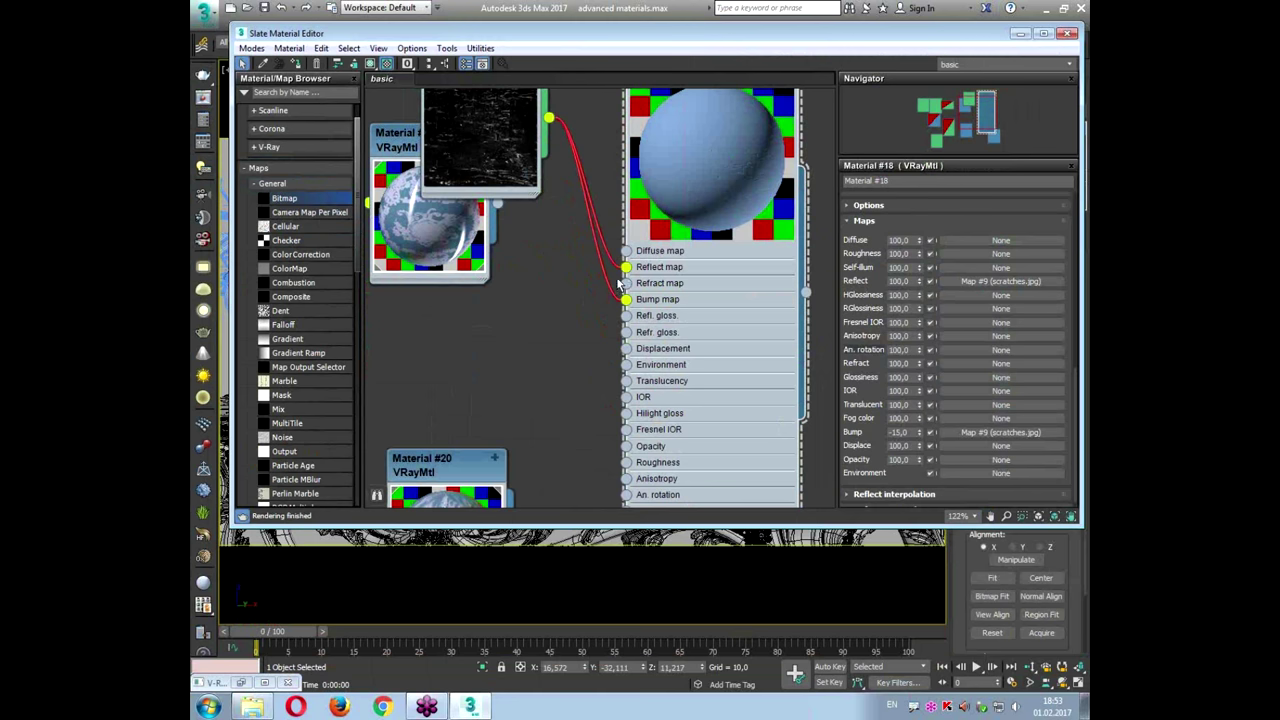
left_click(608, 292)
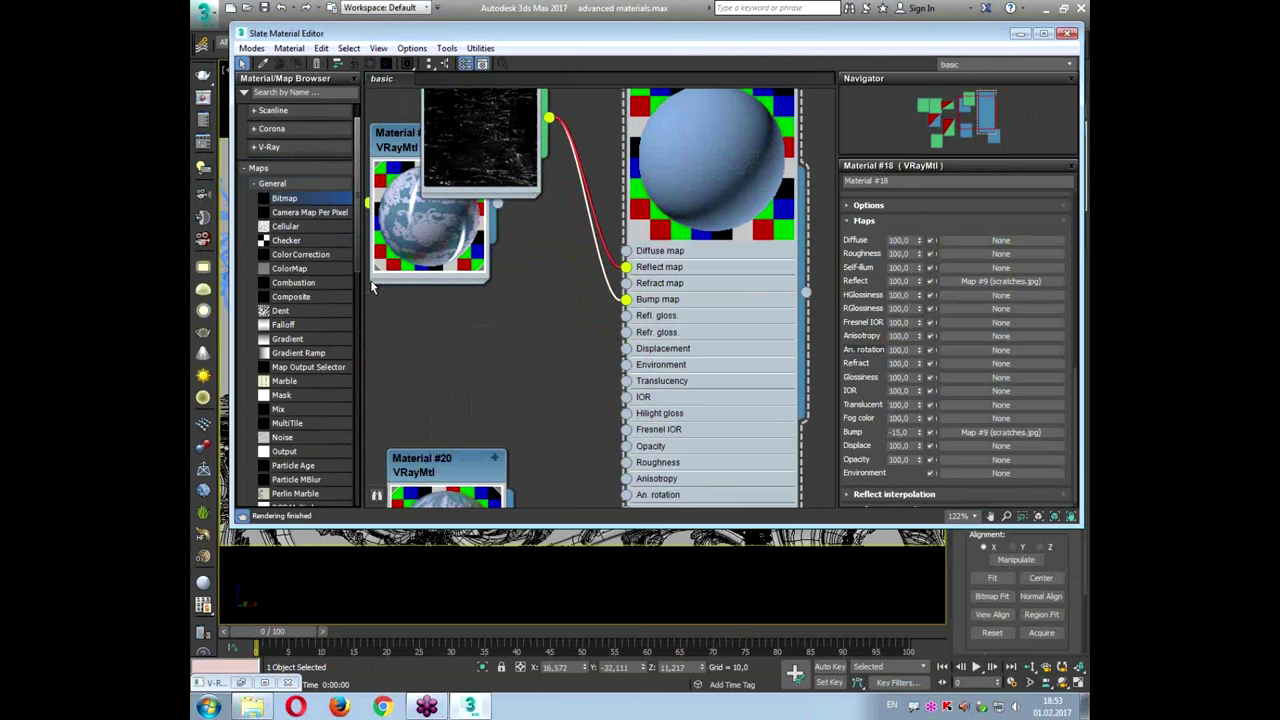
left_click_drag(293, 254, 606, 253)
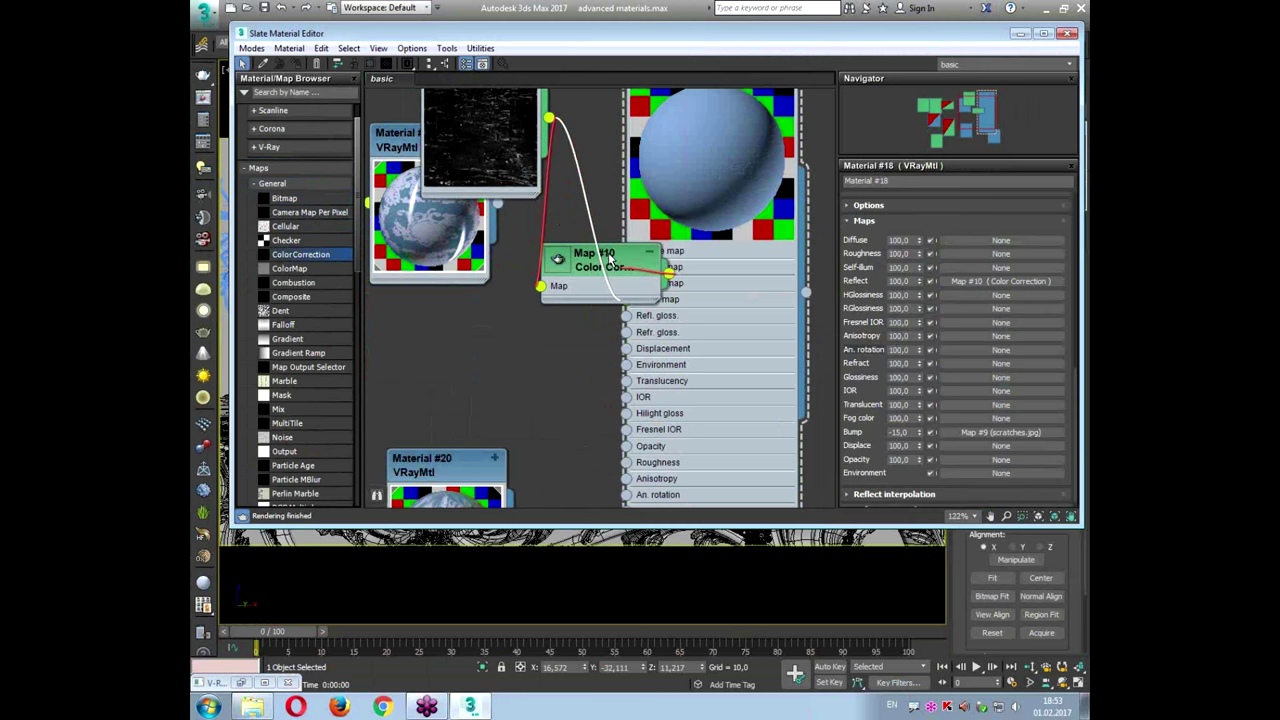
left_click_drag(541, 146, 473, 336)
left_click_drag(587, 259, 535, 174)
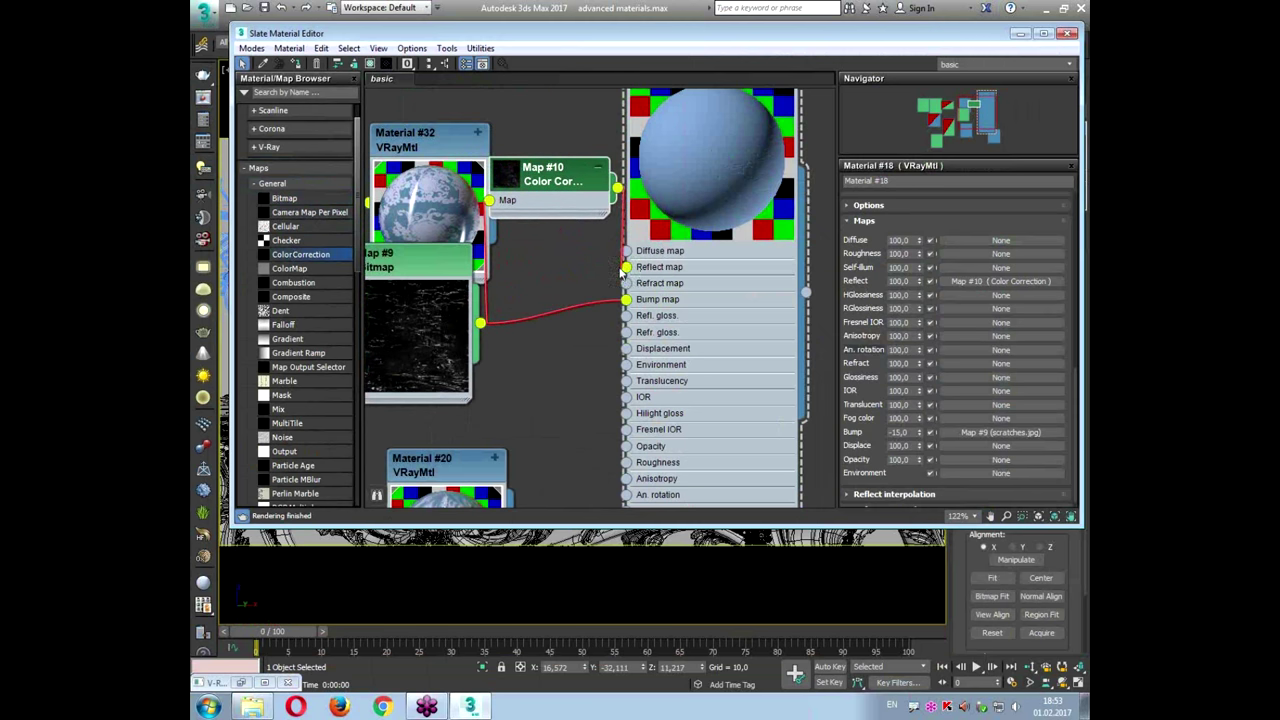
Step: Spread out the Material #18 and Color Correction nodes so the links between them are clearly separated
middle_click_drag(687, 94, 680, 250)
scroll(680, 250, "down", 1)
left_click_drag(686, 222, 799, 222)
left_click_drag(529, 322, 580, 322)
scroll(567, 366, "up", 3)
middle_click_drag(567, 366, 616, 215)
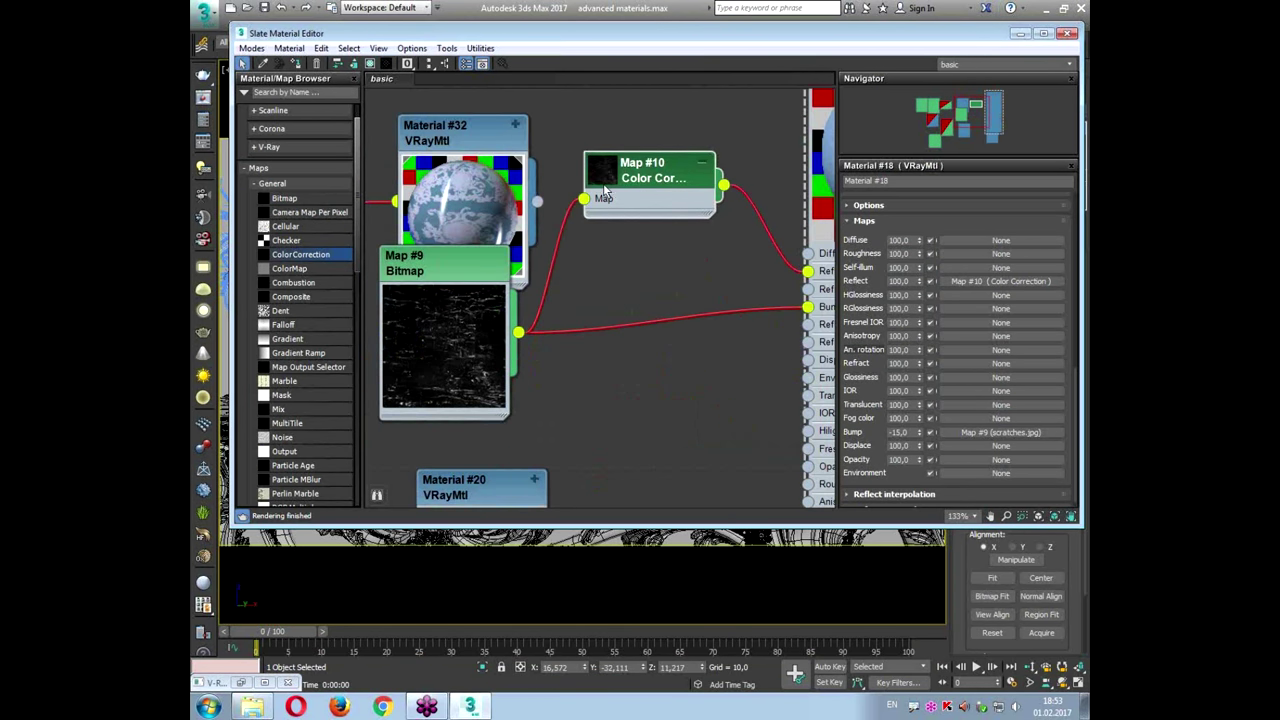
Step: Enlarge the Color Correction node's preview and set its Brightness to 29,568 and Contrast to 54,817
double_click(604, 184)
left_click_drag(638, 174, 617, 99)
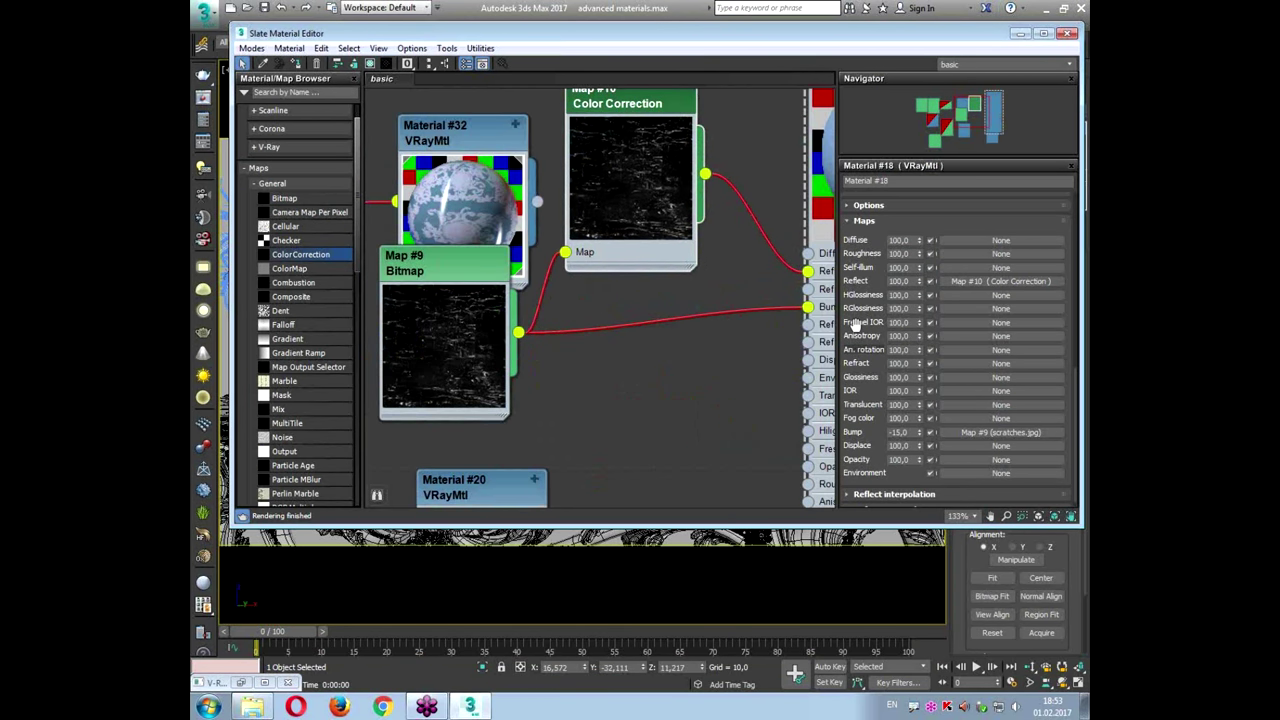
double_click(650, 108)
left_click_drag(955, 436, 987, 441)
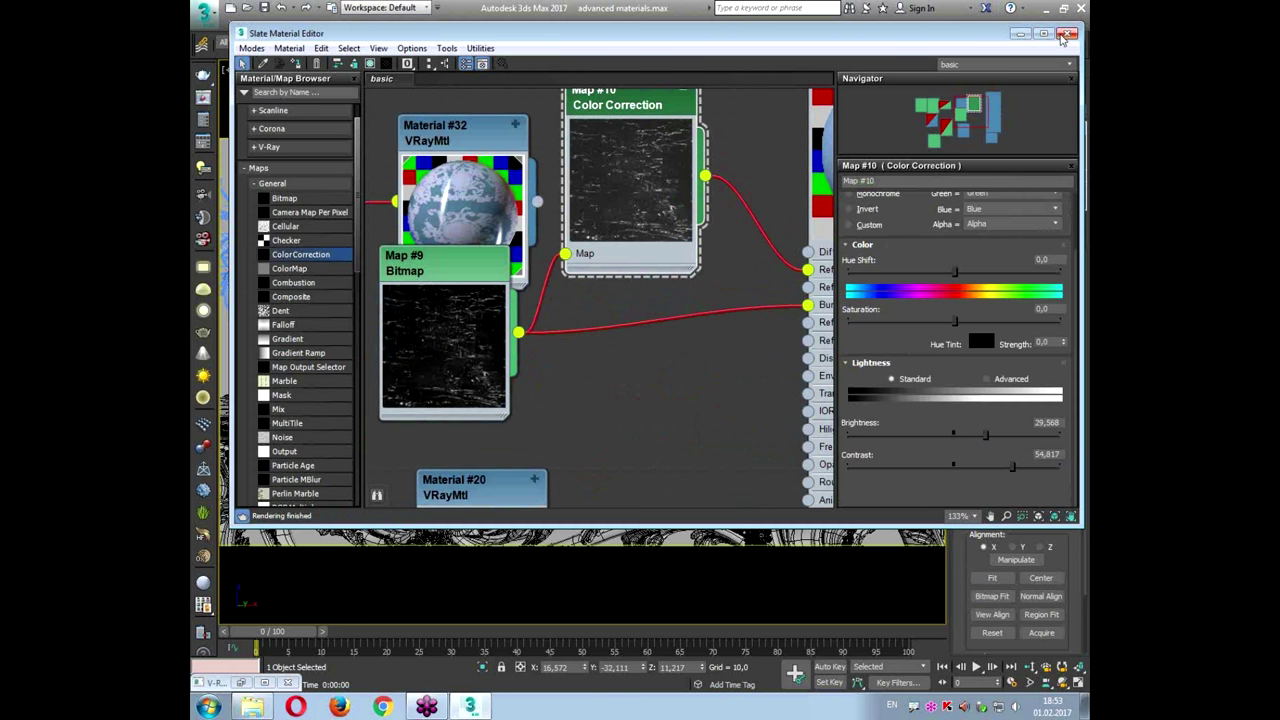
Step: Reopen Material #18's parameters and set its RGlossiness to 0,5
middle_click_drag(777, 174, 441, 246)
scroll(571, 217, "up", 2)
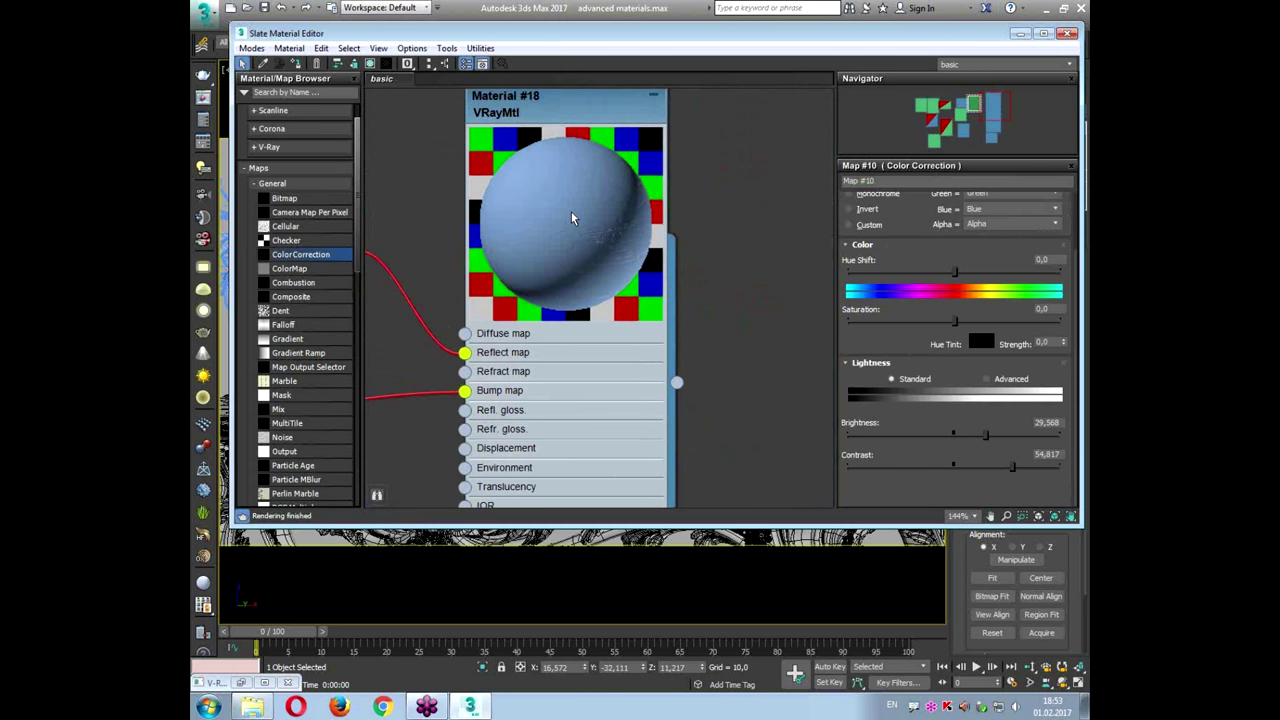
left_click(586, 106)
double_click(586, 107)
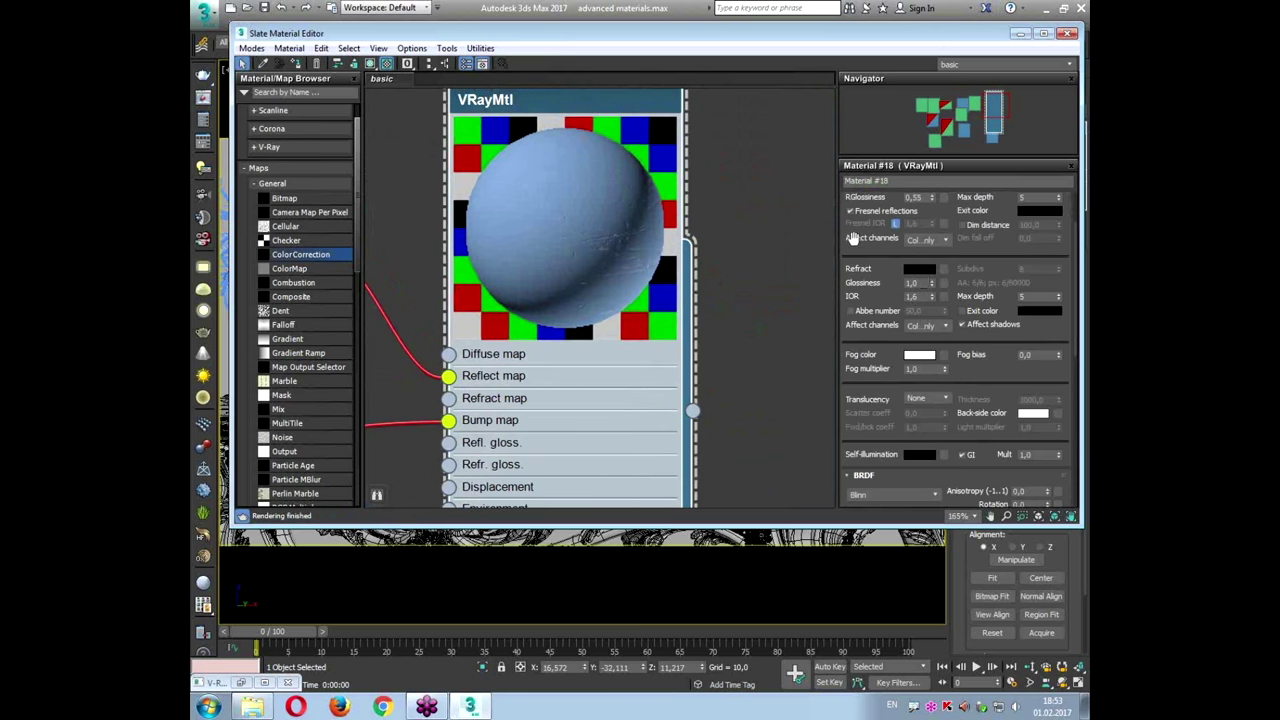
scroll(851, 331, "up", 3)
left_click_drag(912, 270, 962, 271)
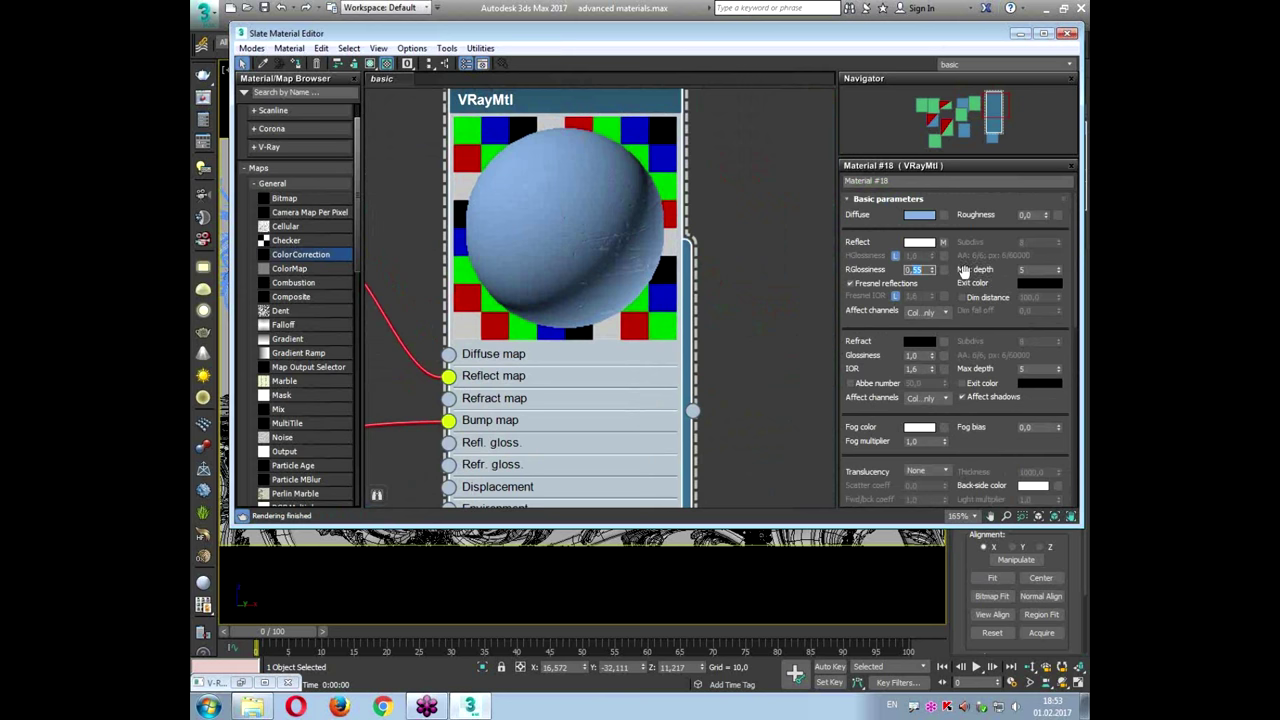
type("0,7")
key("Return")
Step: Review the Color Correction map feeding the reflection and return to Material #18's parameters
middle_click_drag(370, 241, 632, 197)
scroll(490, 199, "down", 1)
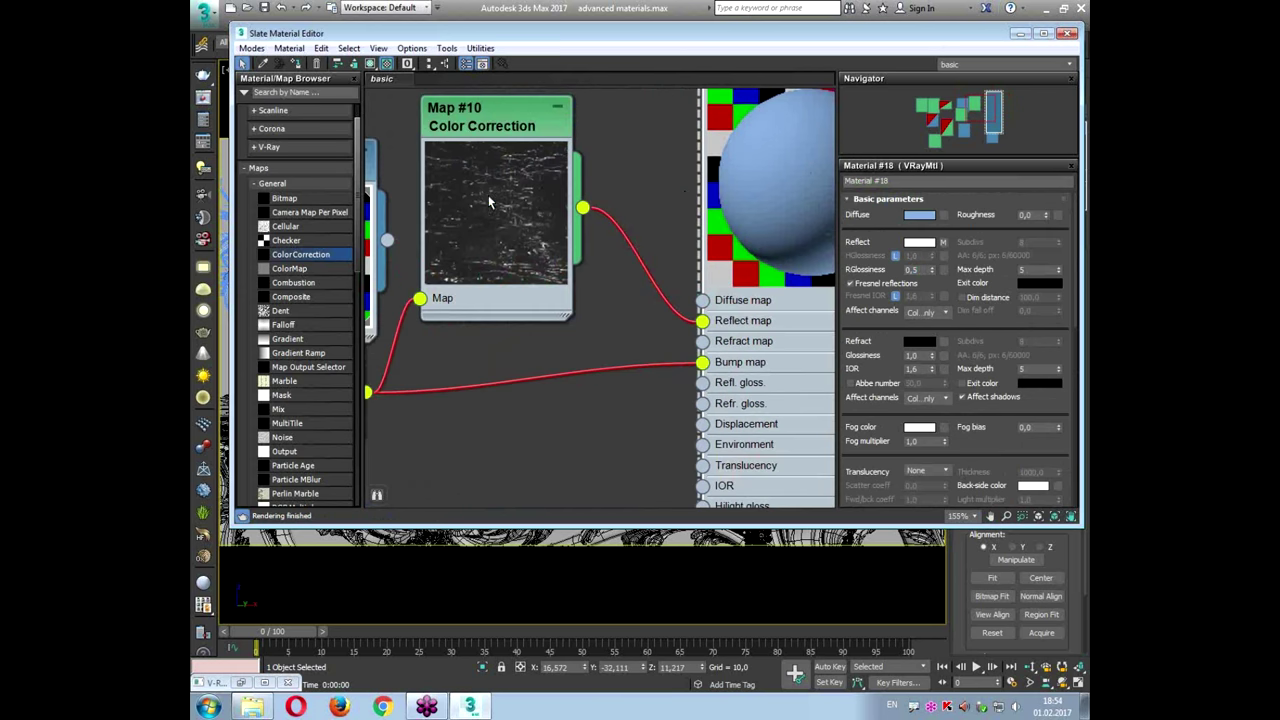
middle_click_drag(344, 189, 489, 198)
scroll(489, 198, "down", 1)
double_click(628, 156)
middle_click_drag(730, 171, 556, 178)
scroll(556, 178, "down", 1)
double_click(727, 99)
left_click(727, 100)
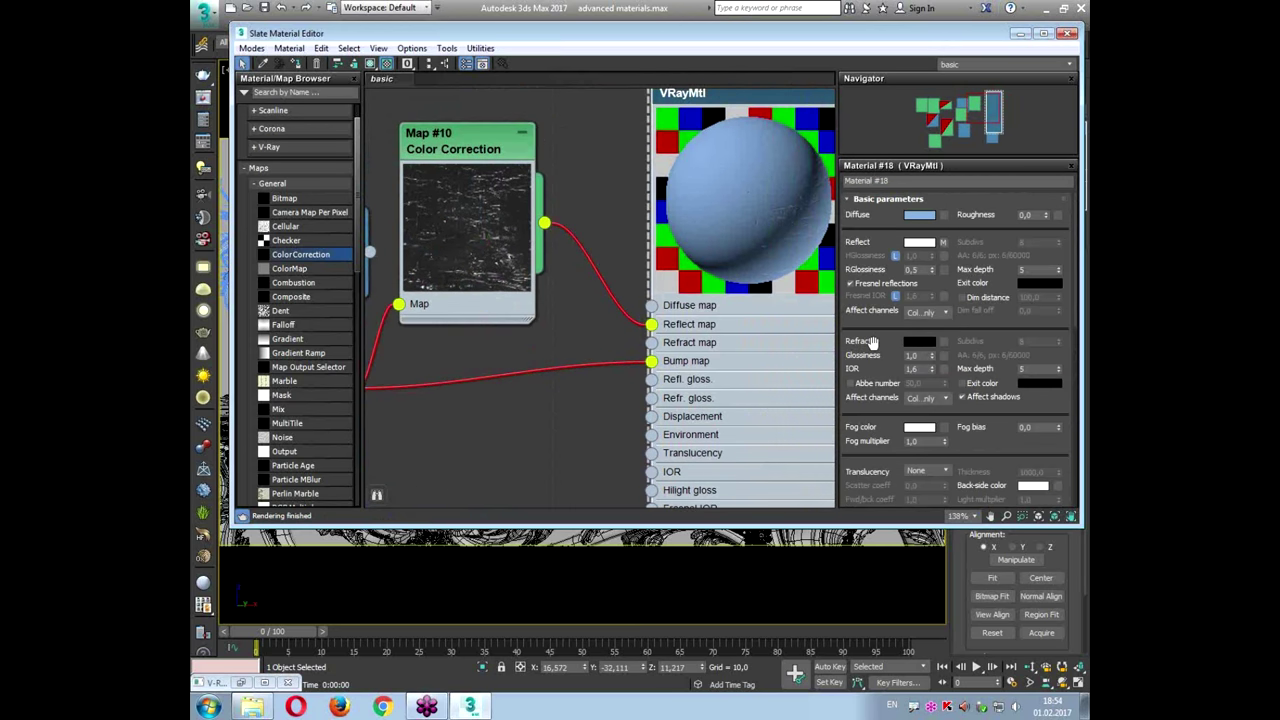
Step: Set the amount of Material #18's Reflect map to 50
scroll(873, 343, "down", 5)
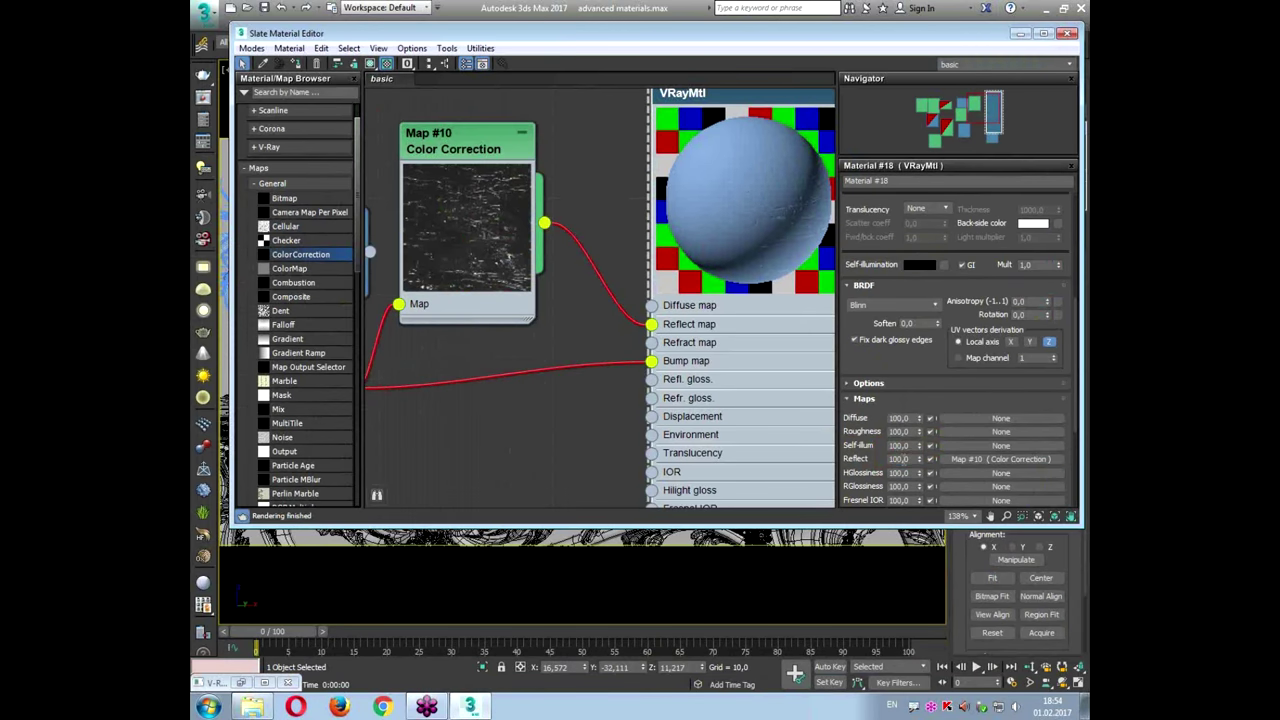
double_click(800, 360)
type("50")
key("Return")
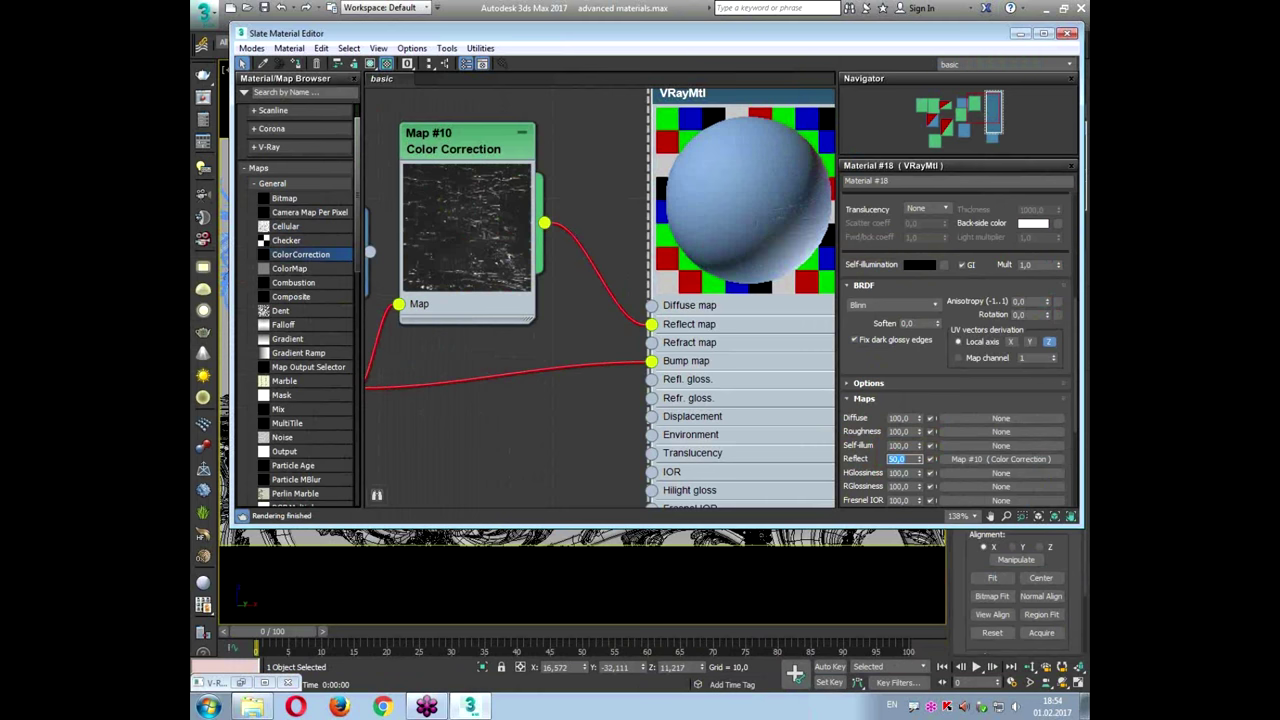
Step: Set Material #18's RGlossiness to 0,67
left_click_drag(871, 296, 871, 289)
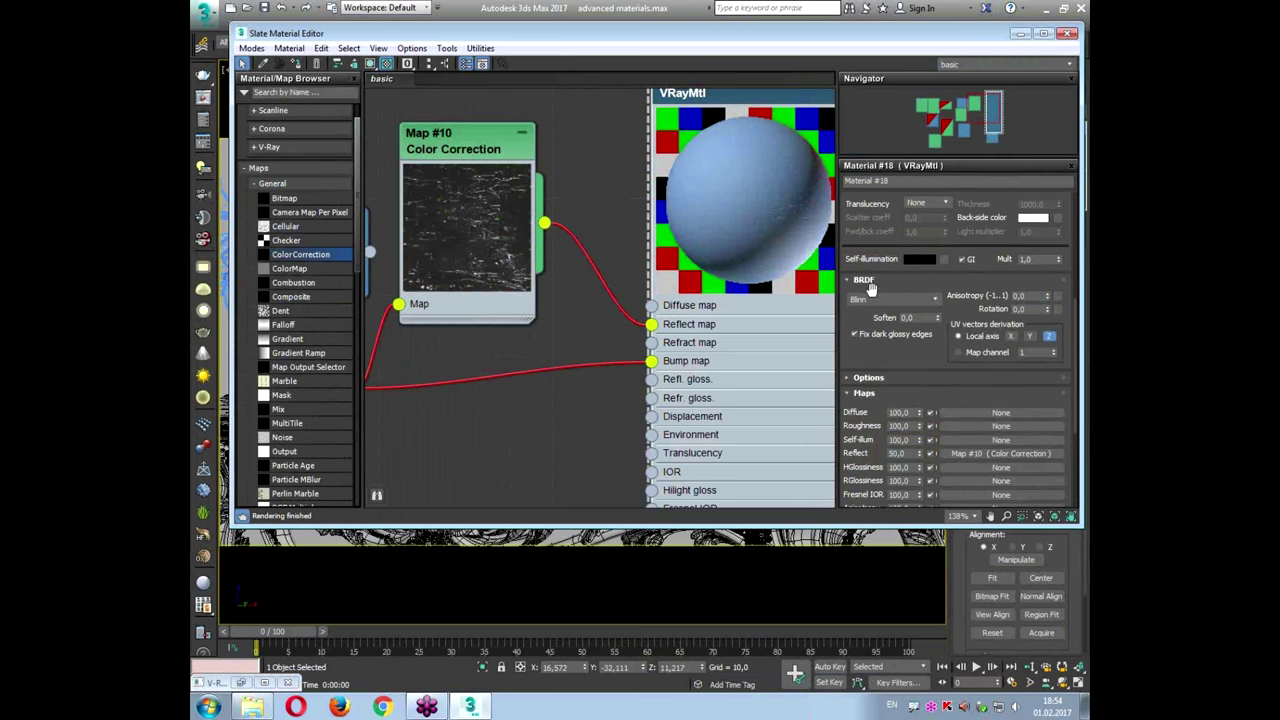
scroll(870, 242, "up", 5)
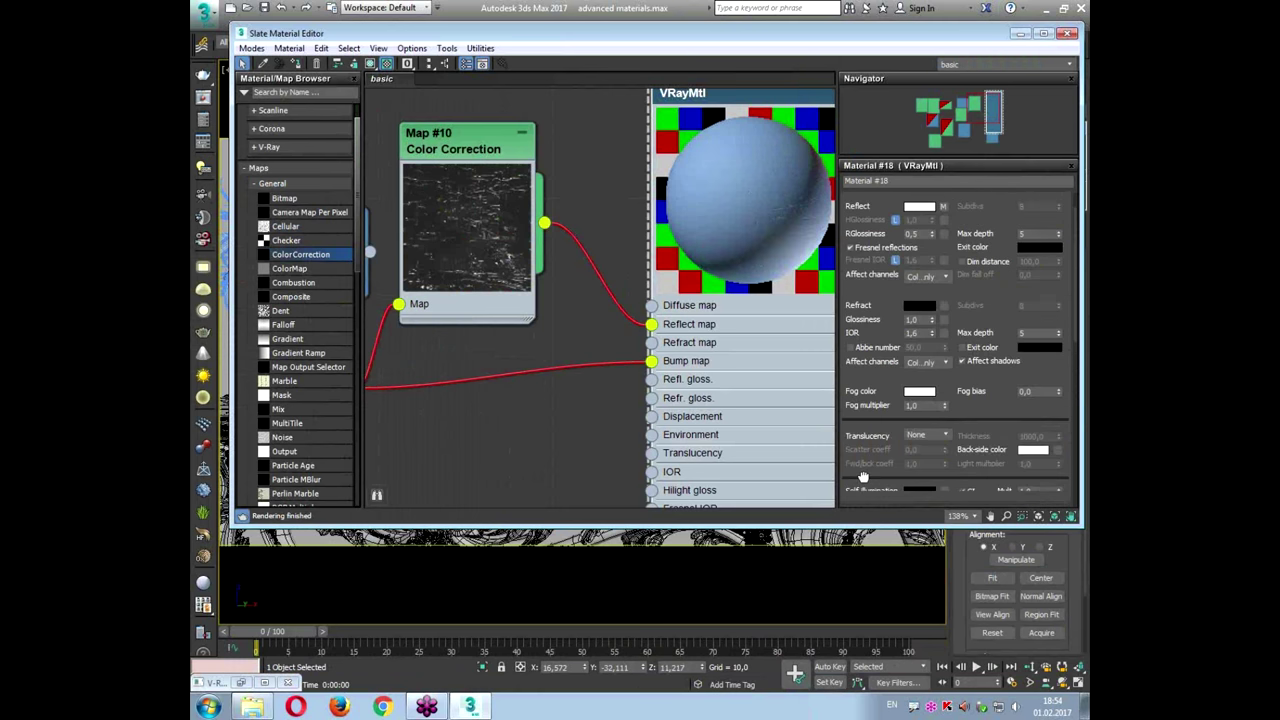
left_click_drag(932, 235, 932, 224)
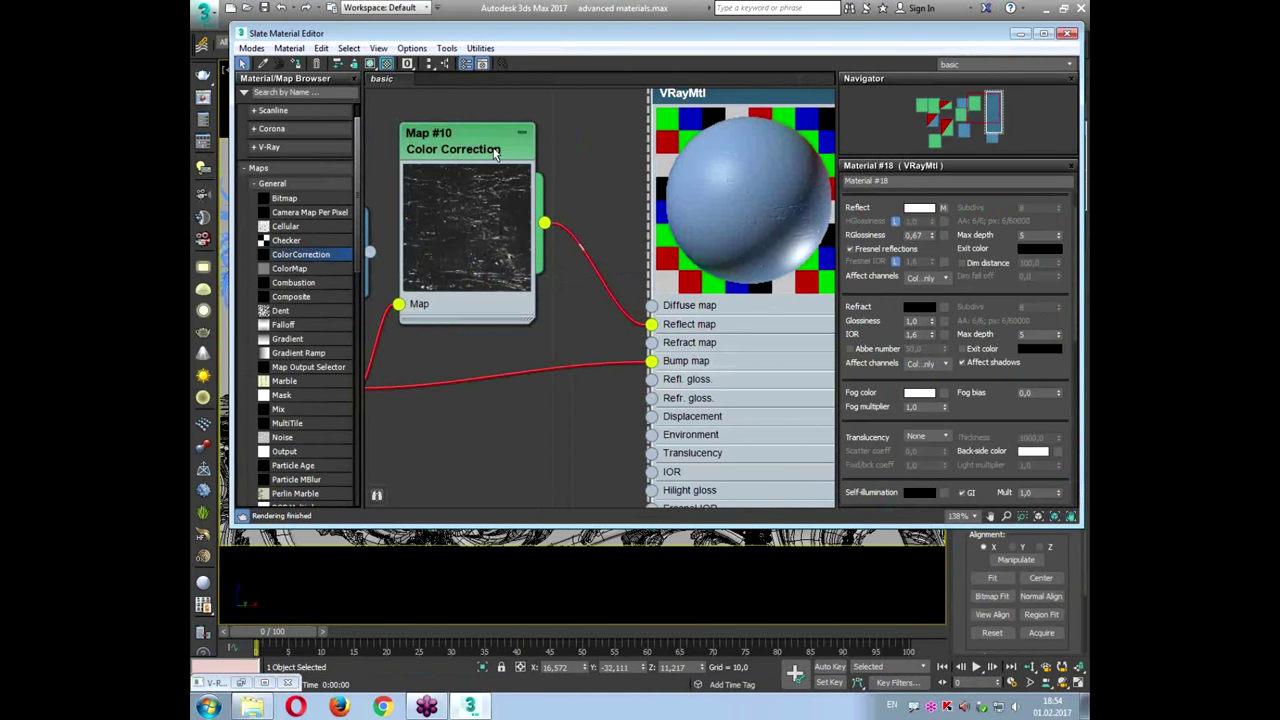
Step: Set the Color Correction map's Brightness to 26,91 and open Material #18's Reflect map amount for editing
double_click(492, 149)
mouse_move(967, 479)
left_mouse_down()
mouse_move(984, 479)
mouse_move(968, 468)
mouse_move(975, 477)
left_mouse_up()
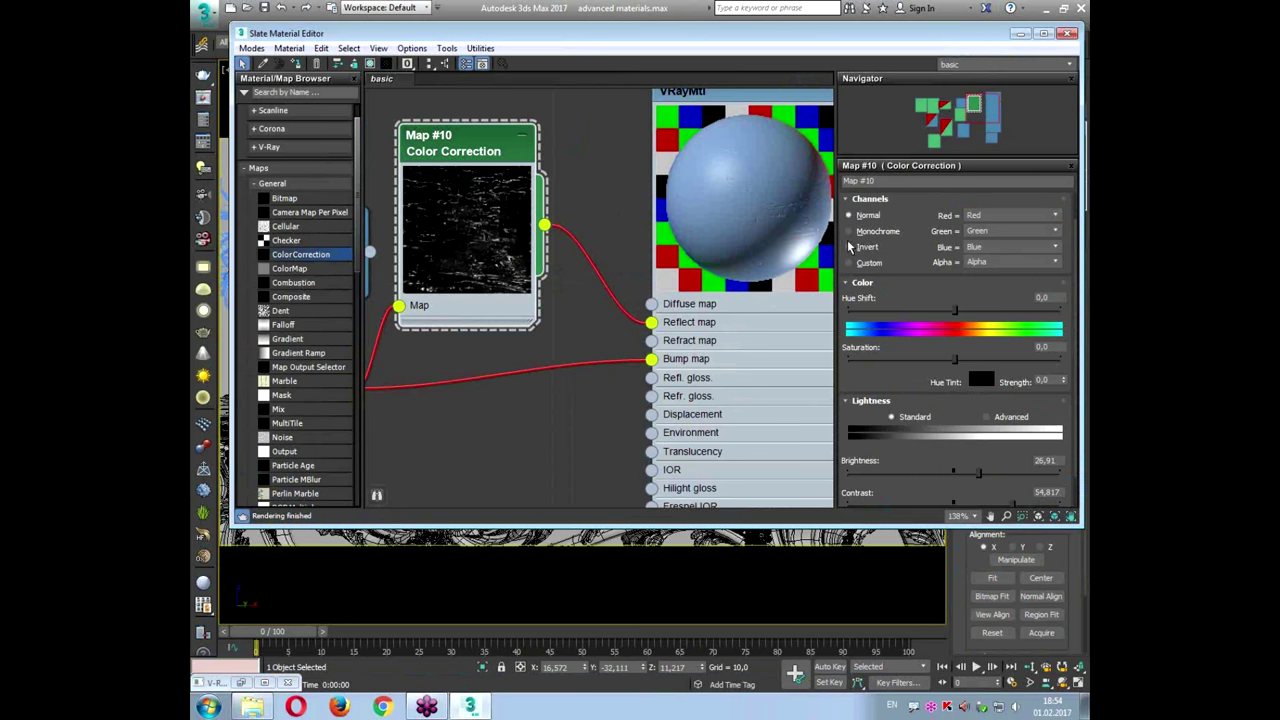
left_click(752, 100)
scroll(880, 420, "down", 10)
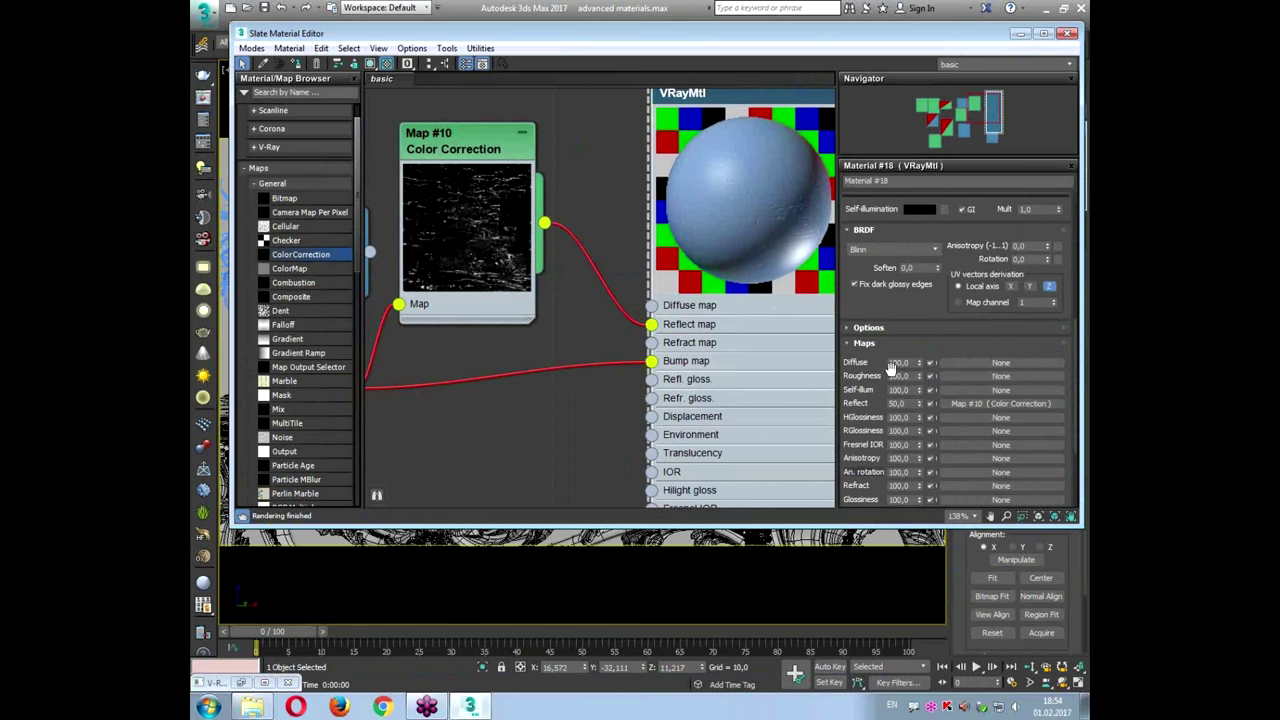
double_click(905, 403)
Step: Select the teapot's body, handle, lid and spout together and assign Material #18 to them
left_click_drag(888, 40, 472, 440)
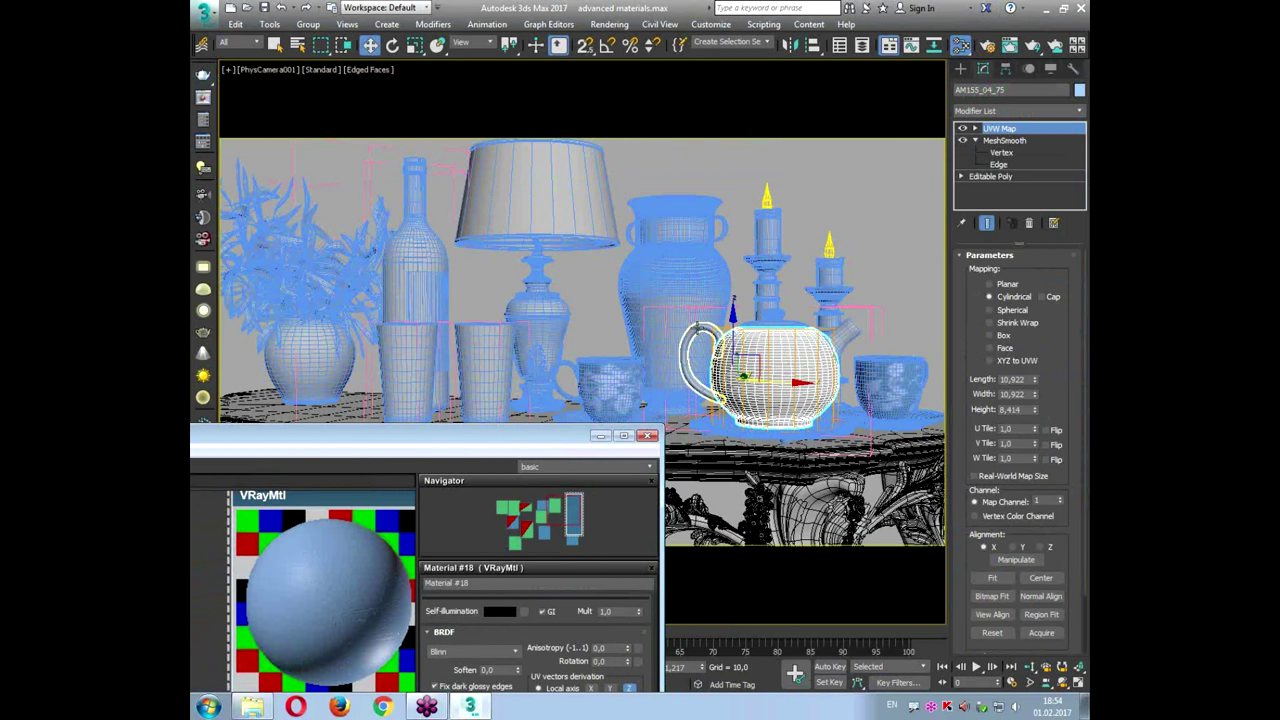
left_click(697, 330, "ctrl")
left_click(783, 322, "ctrl")
left_click(838, 344, "ctrl")
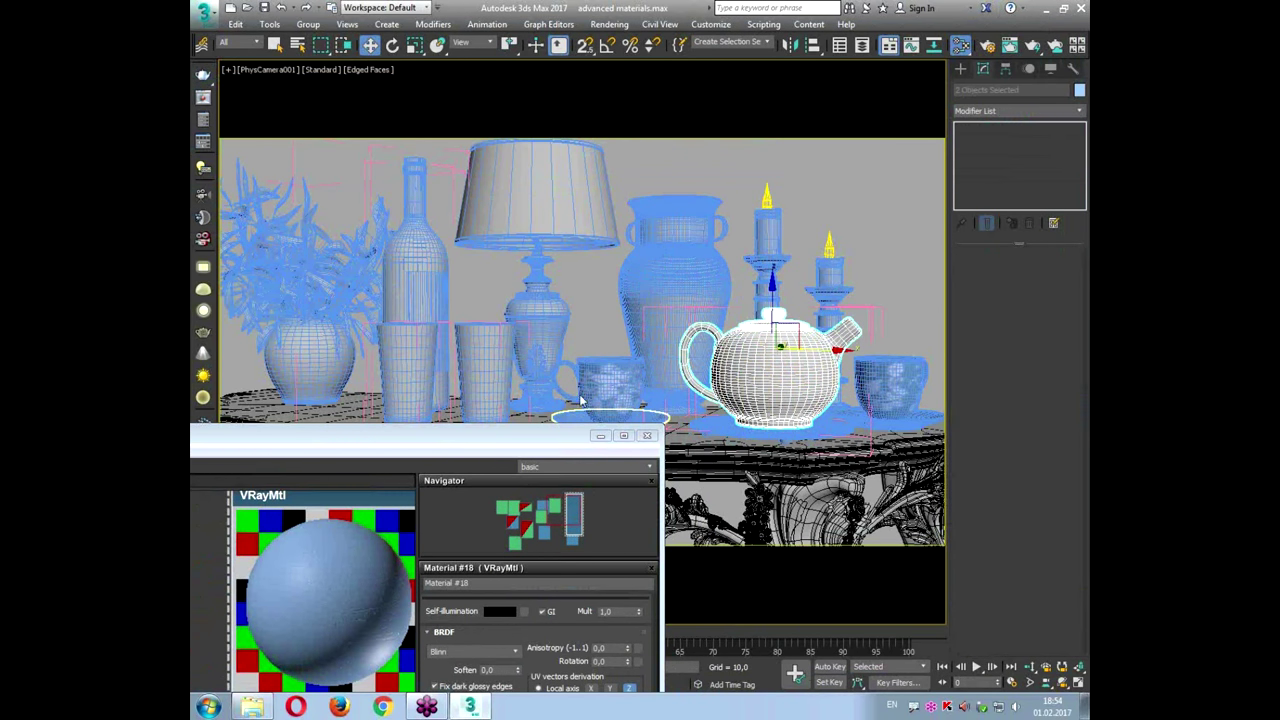
left_click_drag(547, 439, 836, 217)
left_click_drag(203, 214, 545, 173)
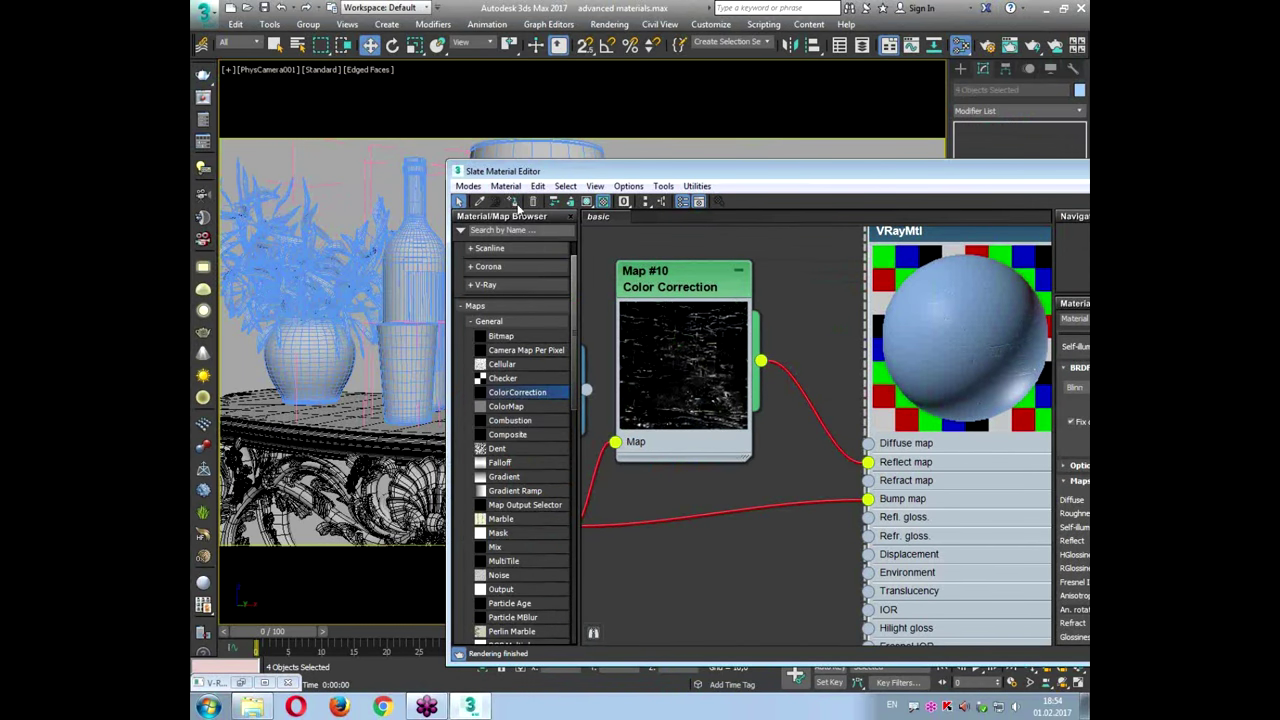
Step: Move the material editor clear of the still life and select the large vase behind the teapot
left_click_drag(760, 178, 526, 434)
left_click(700, 291)
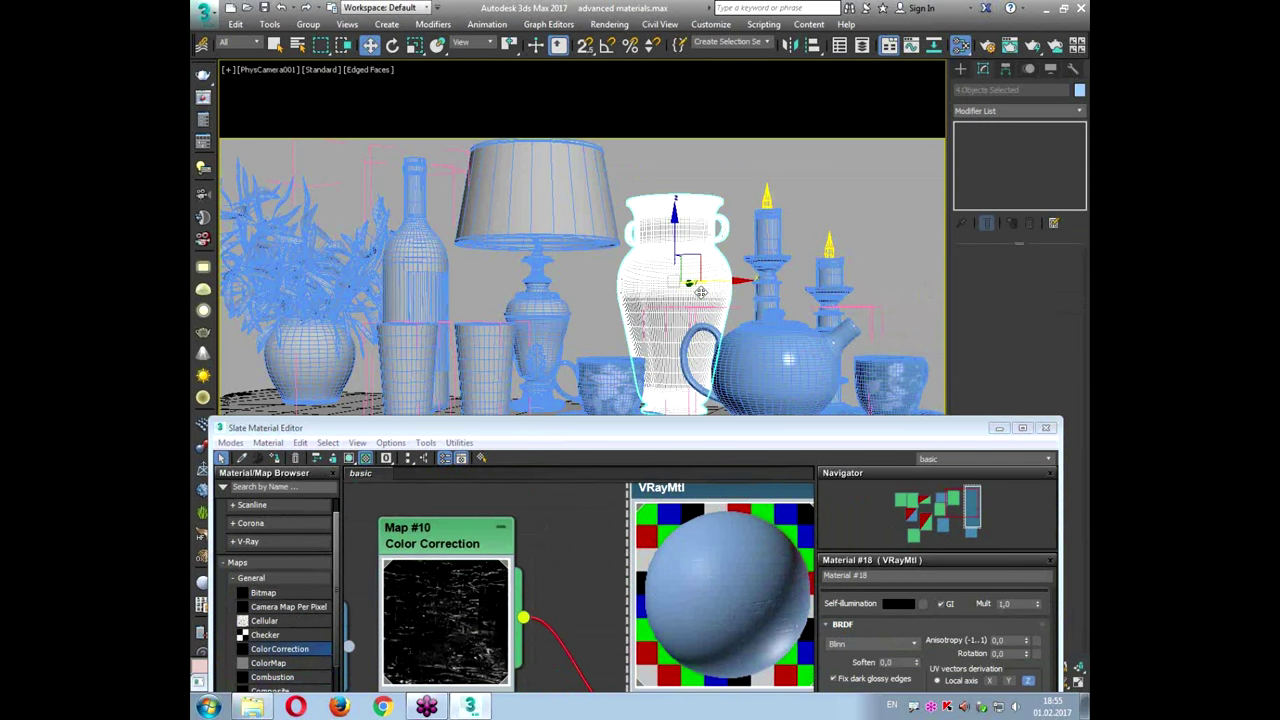
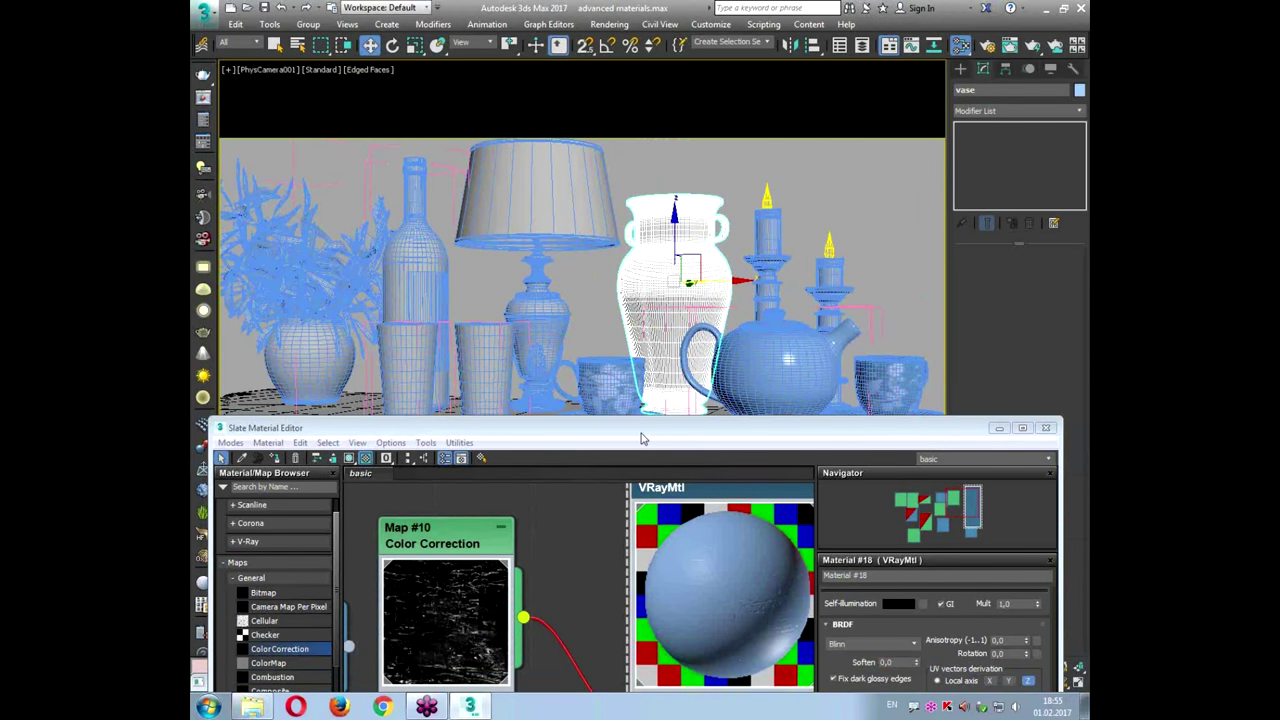
Step: Move the teapot's Material #18 node and its scratches maps apart from the cup material nodes in the node view
left_click_drag(643, 428, 703, 200)
scroll(607, 485, "down", 5)
mouse_move(603, 496)
left_mouse_down()
mouse_move(796, 476)
mouse_move(797, 521)
mouse_move(712, 302)
mouse_move(471, 237)
mouse_move(469, 256)
left_mouse_up()
middle_click_drag(466, 262, 681, 300)
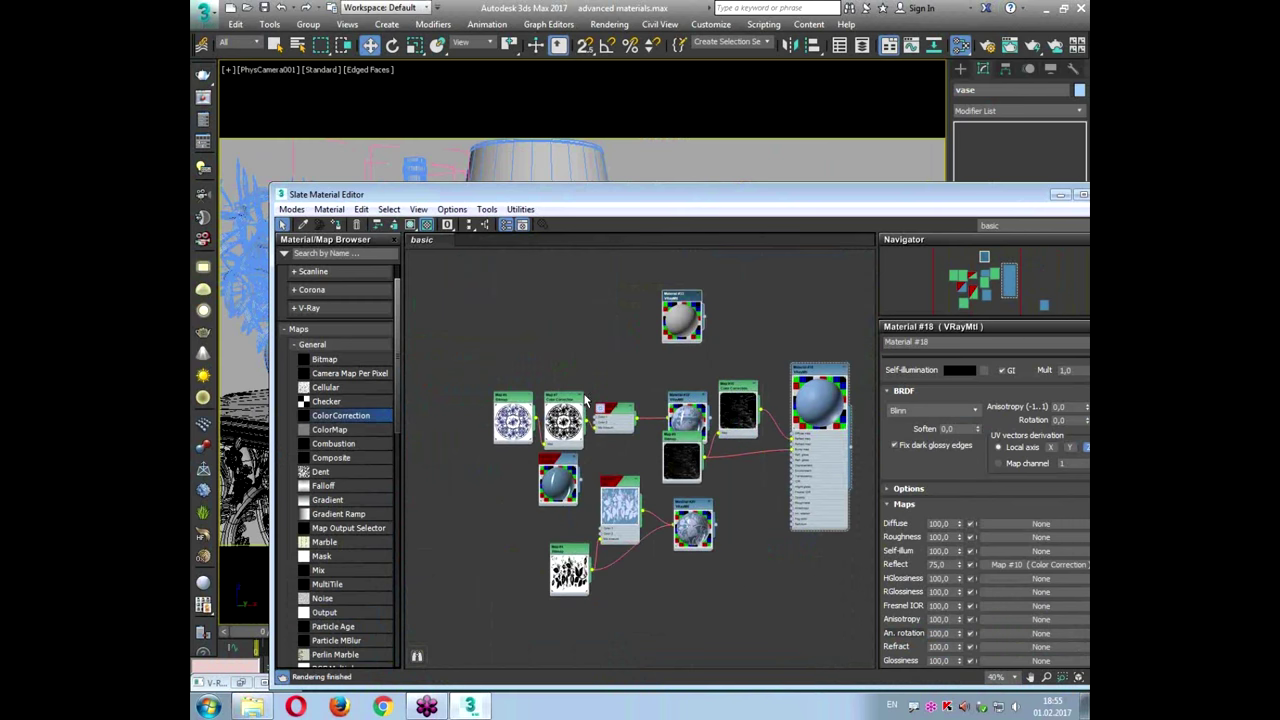
left_click_drag(800, 398, 857, 432)
middle_click_drag(842, 445, 776, 407)
left_click_drag(673, 348, 752, 348)
left_click_drag(627, 395, 723, 426)
left_click_drag(738, 348, 721, 347)
left_click(559, 444)
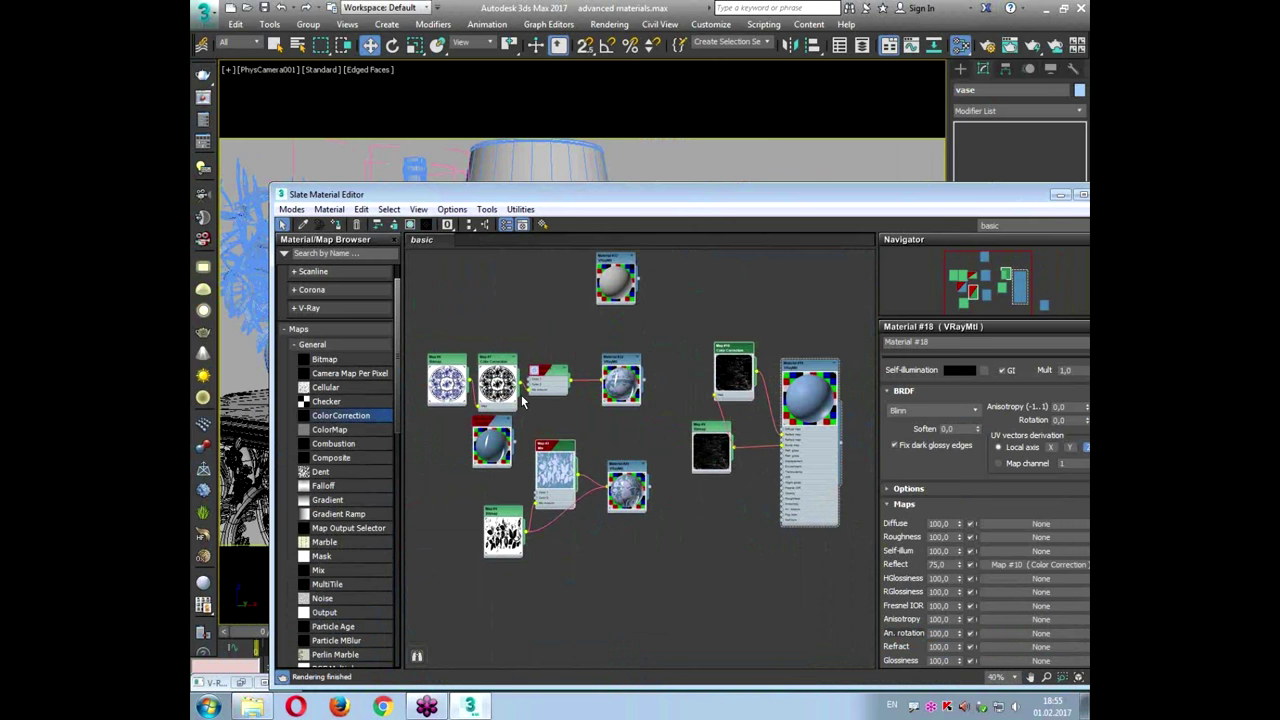
Step: Shift the cup material networks and the teapot material network aside as groups to free space around the unused material
left_click_drag(426, 329, 637, 555)
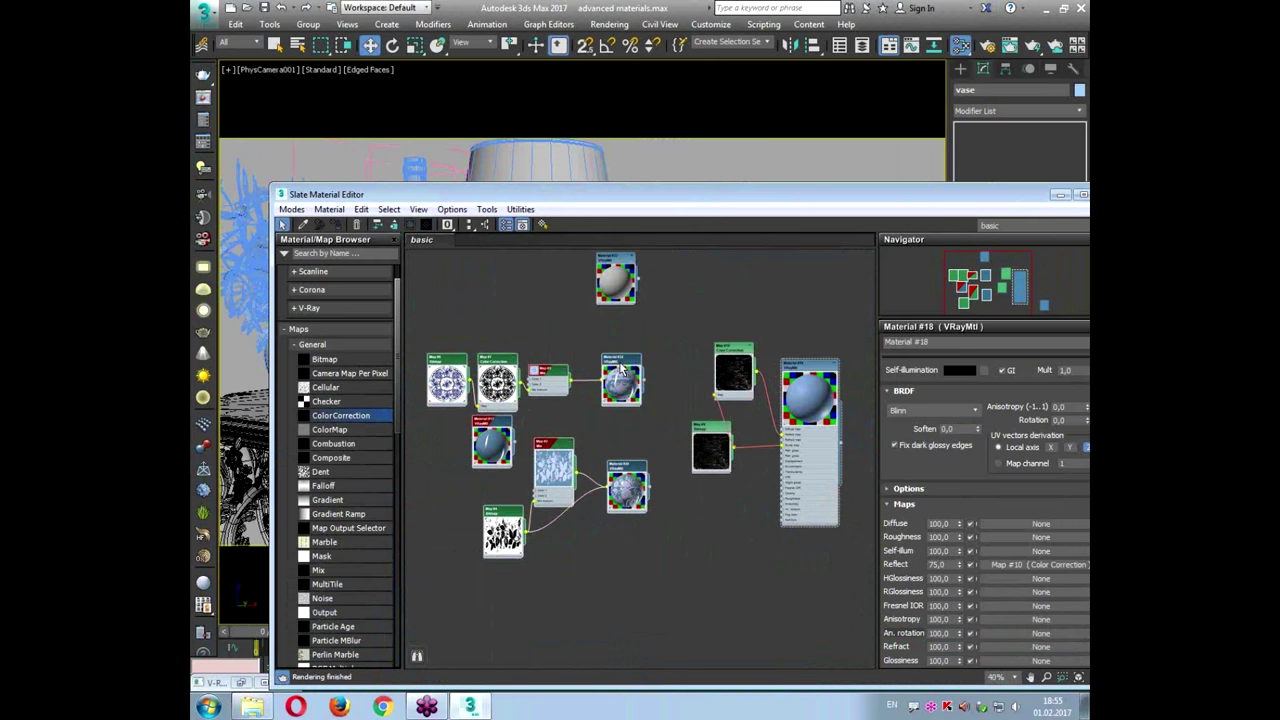
left_click_drag(621, 370, 543, 392)
left_click_drag(700, 323, 845, 553)
left_click_drag(808, 372, 712, 432)
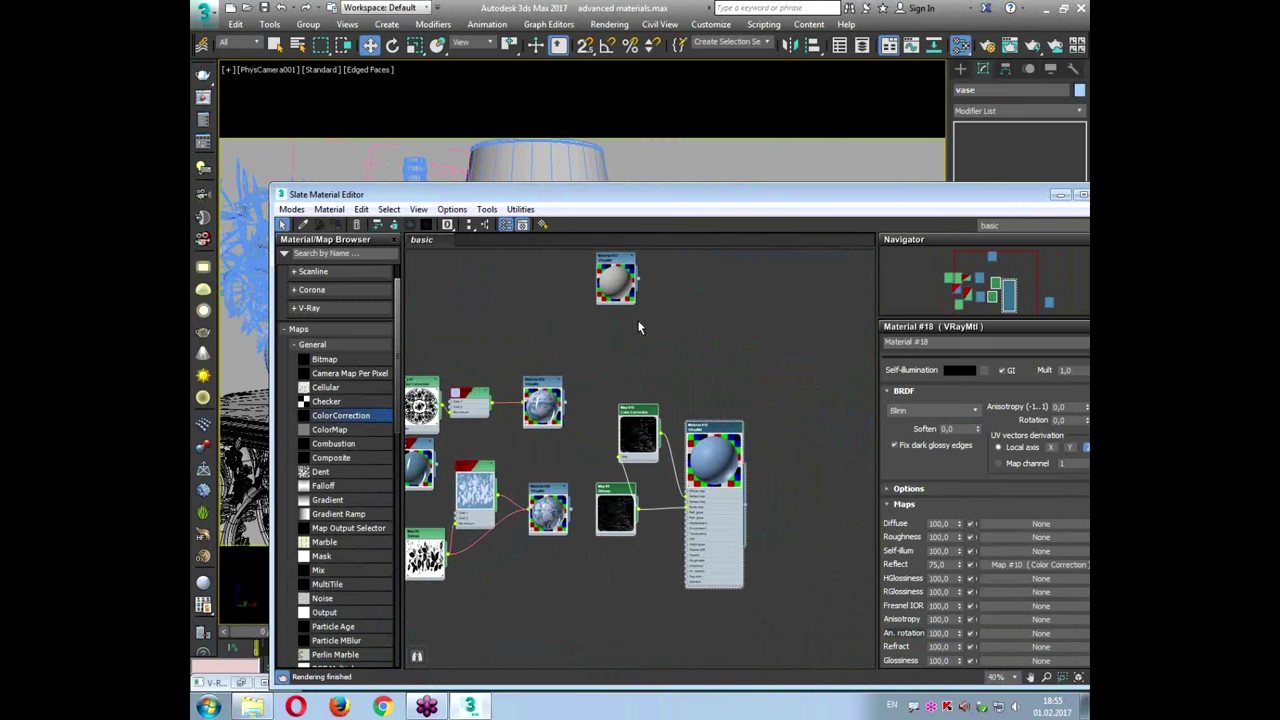
Step: Move the unused grey VRayMtl node clear of the other networks and open its parameters
middle_click_drag(606, 266, 694, 458)
scroll(694, 458, "up", 3)
left_click_drag(702, 458, 568, 416)
double_click(568, 416)
double_click(568, 418)
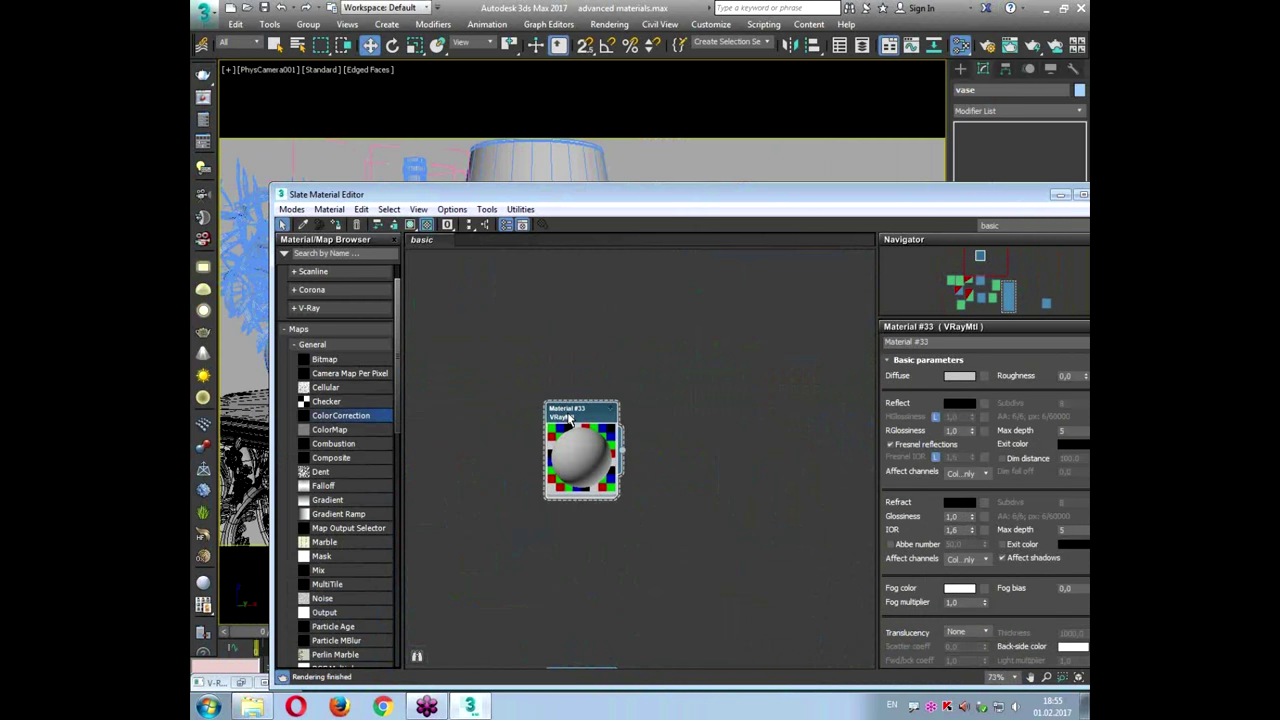
left_click_drag(651, 194, 599, 98)
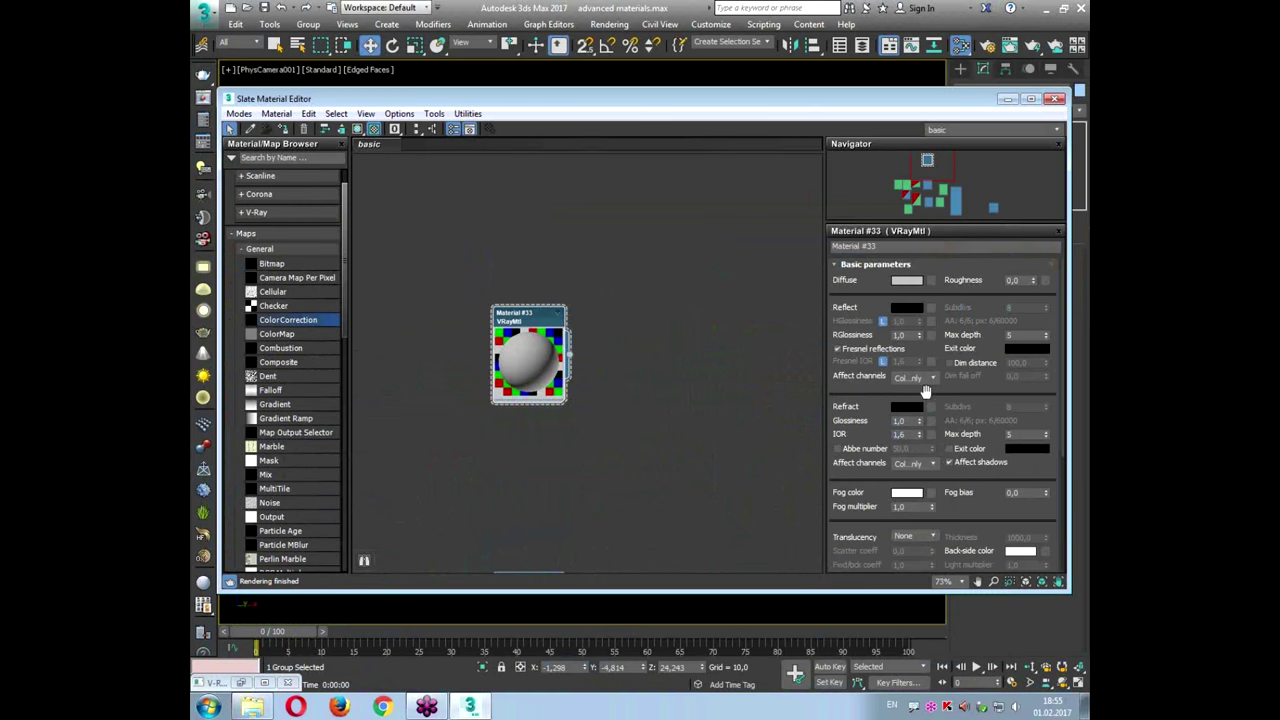
Step: Load the vase image as a Bitmap in Material #33's Diffuse map slot
key("ctrl+1")
left_click(957, 251)
mouse_move(857, 271)
left_mouse_down()
mouse_move(674, 74)
mouse_move(620, 220)
left_mouse_up()
left_click(907, 280)
double_click(522, 193)
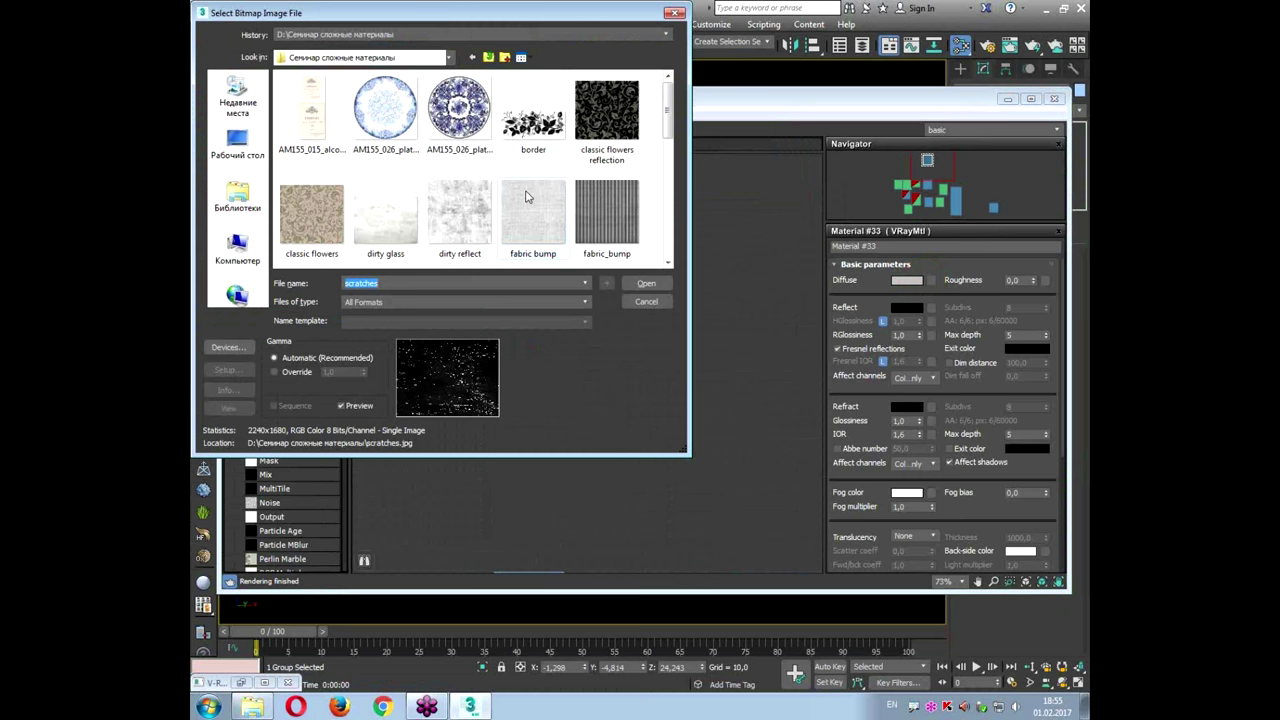
mouse_move(670, 123)
left_mouse_down()
mouse_move(668, 247)
mouse_move(666, 233)
left_mouse_up()
key("ctrl+1")
left_click(543, 184)
left_click_drag(422, 96, 500, 232)
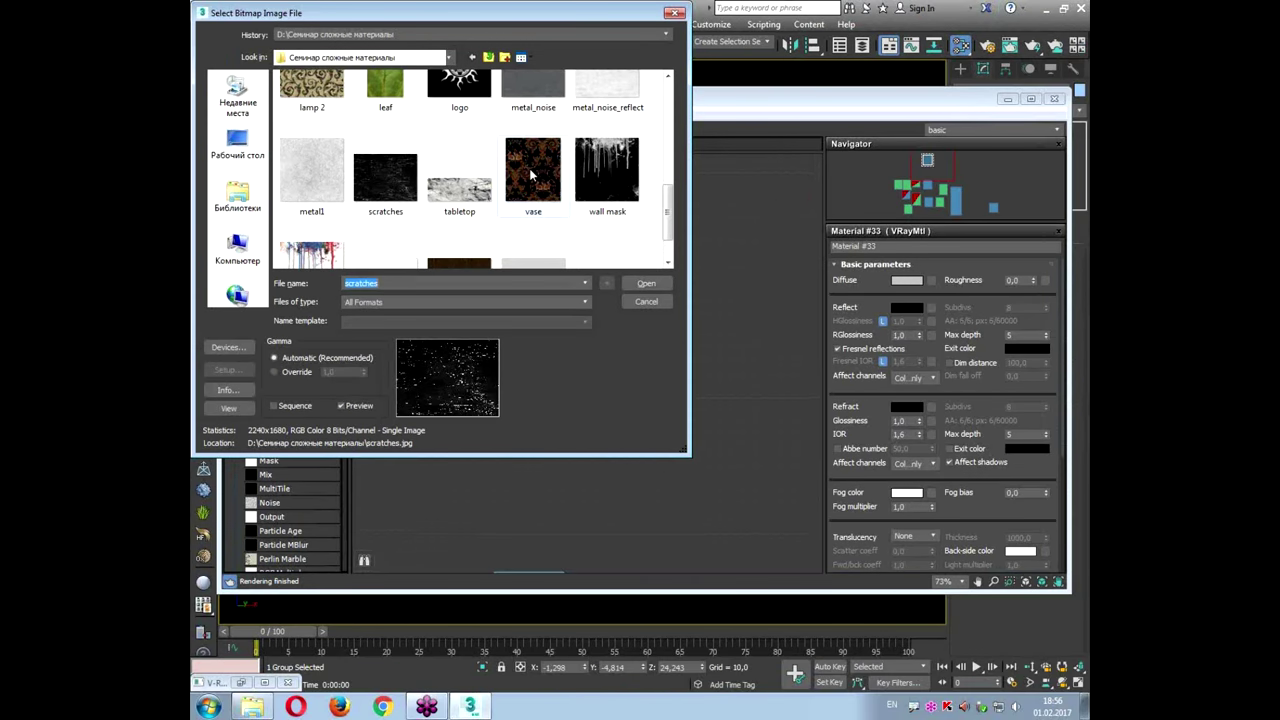
double_click(531, 172)
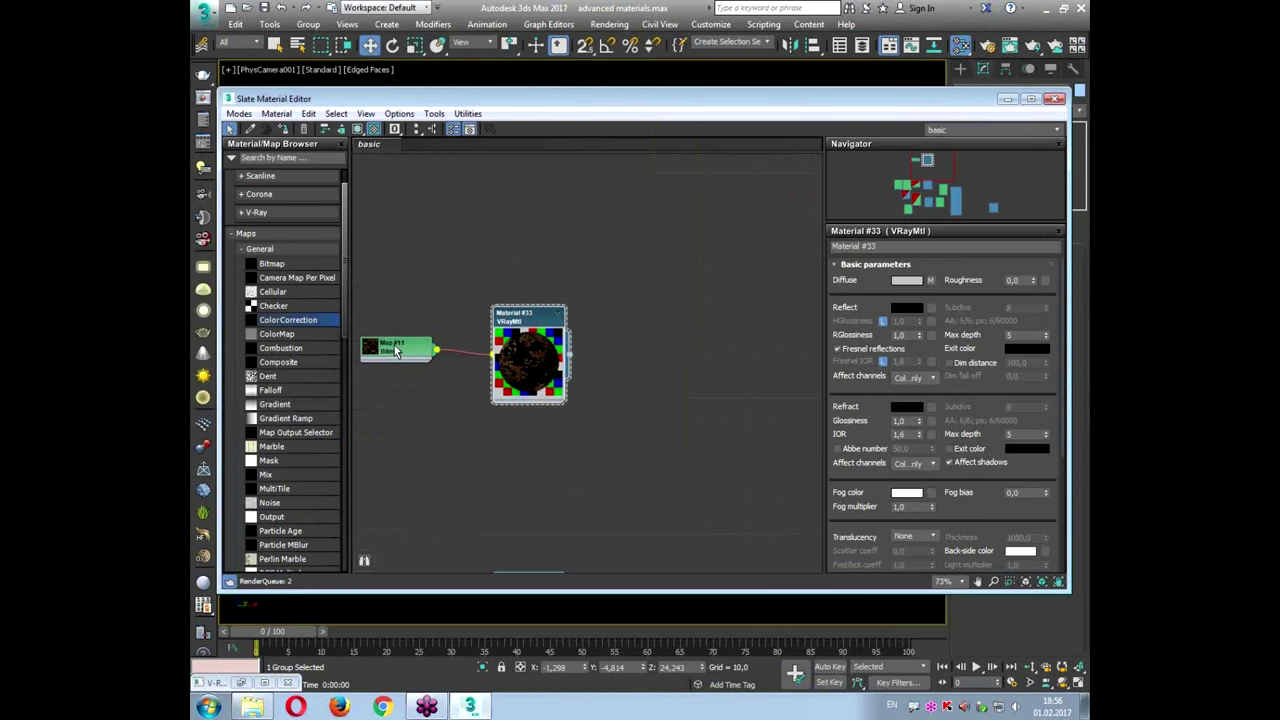
Step: Turn on viewport display of Material #33's texture and check its pattern on the preview sphere
left_click_drag(395, 349, 385, 329)
left_click(356, 129)
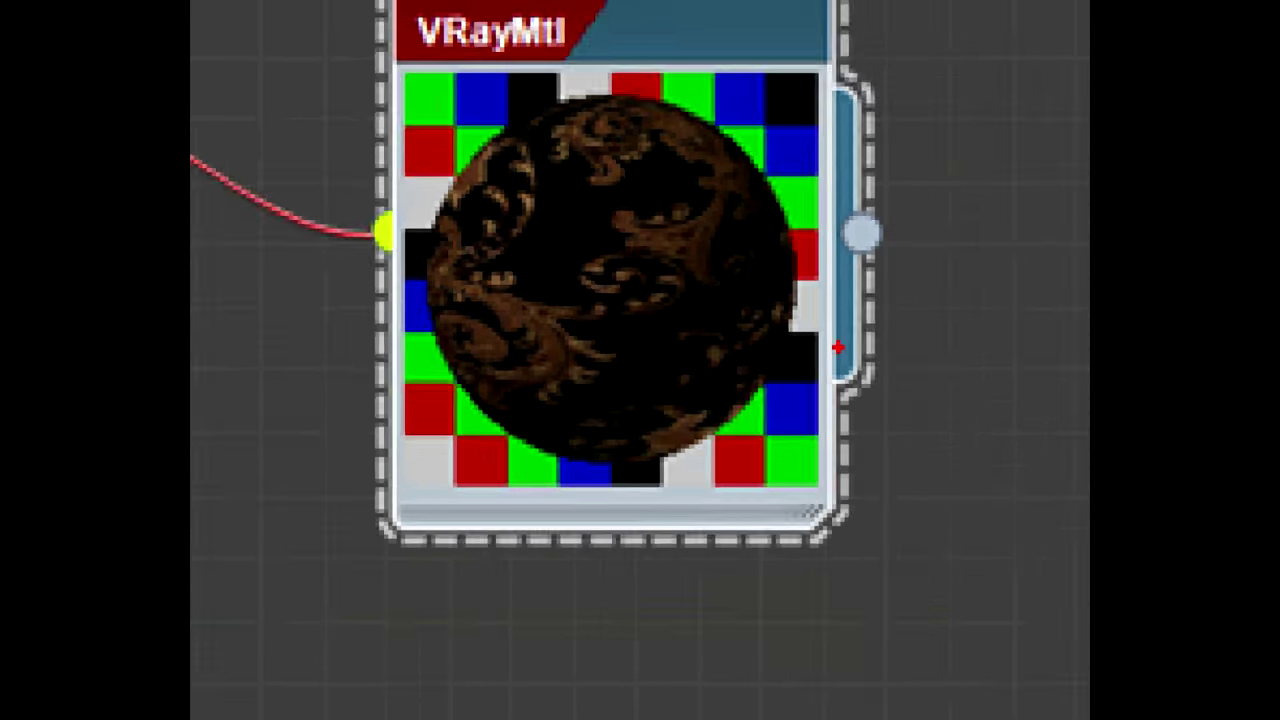
left_click_drag(191, 306, 357, 371)
key("Escape")
Step: Assign Material #33 to the selected vase and turn off edged faces in the camera view
left_click_drag(522, 100, 622, 402)
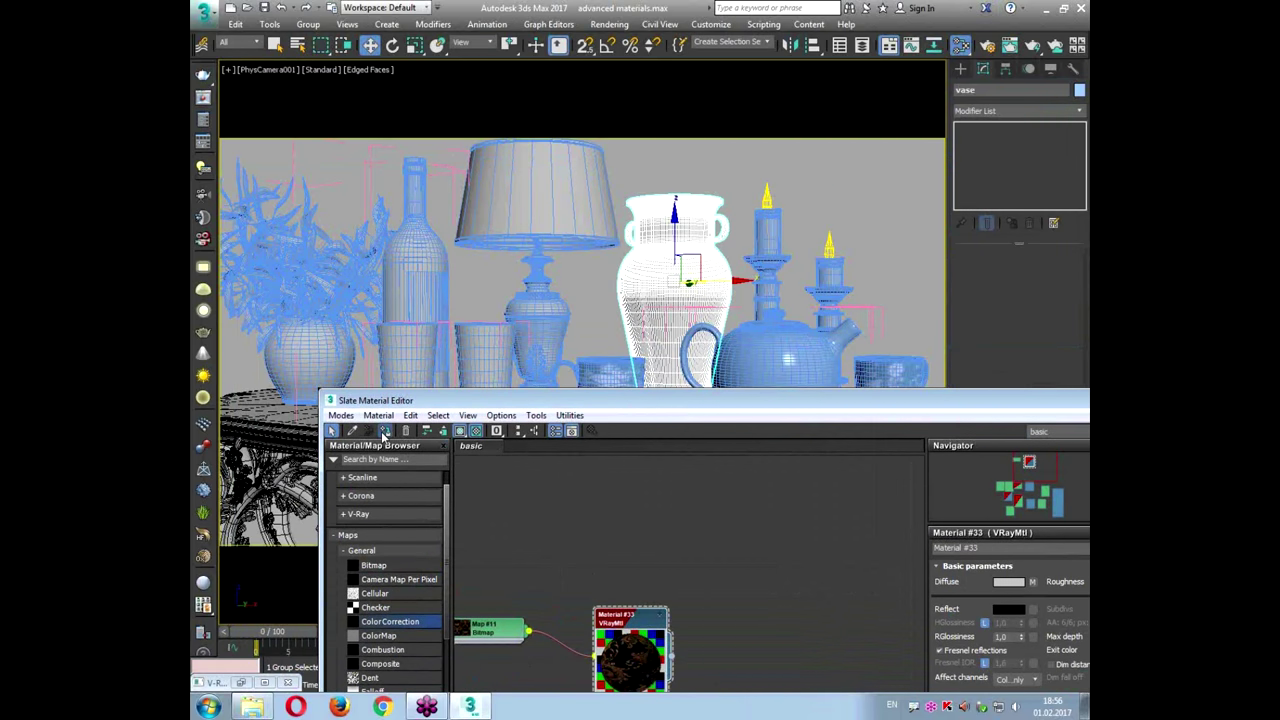
left_click(385, 432)
key("F4")
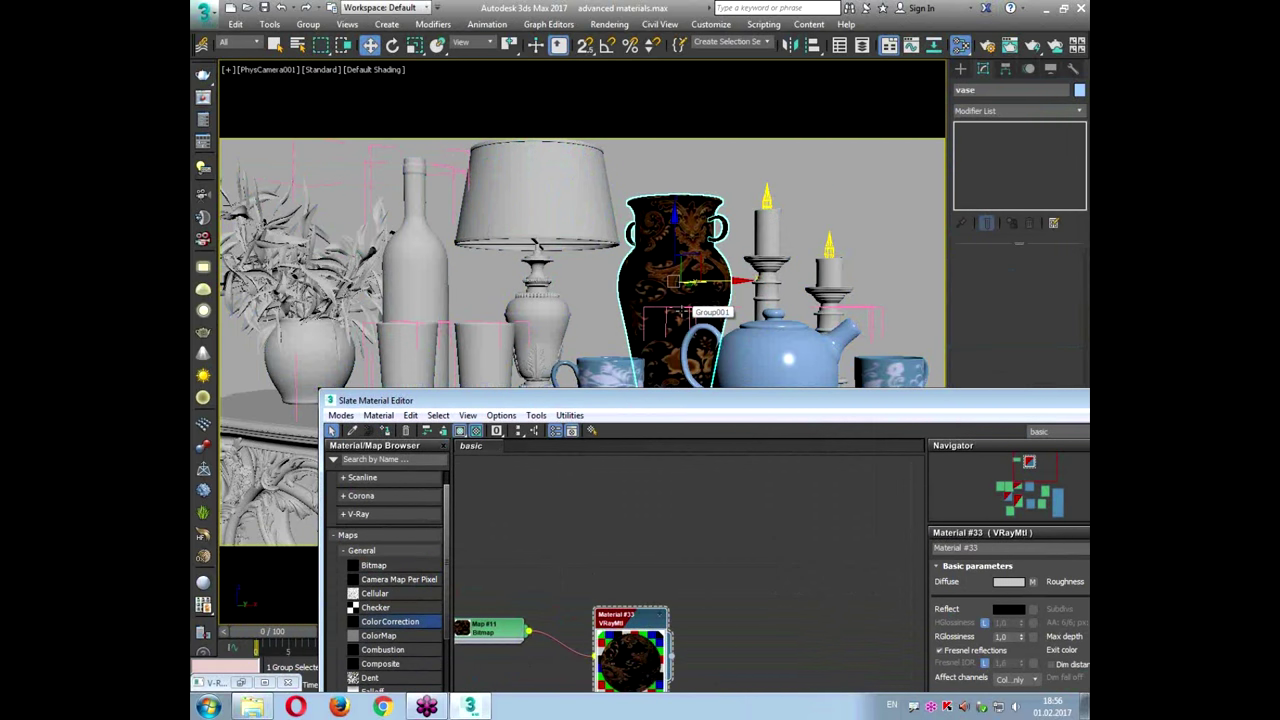
left_click(681, 309)
left_click(673, 310)
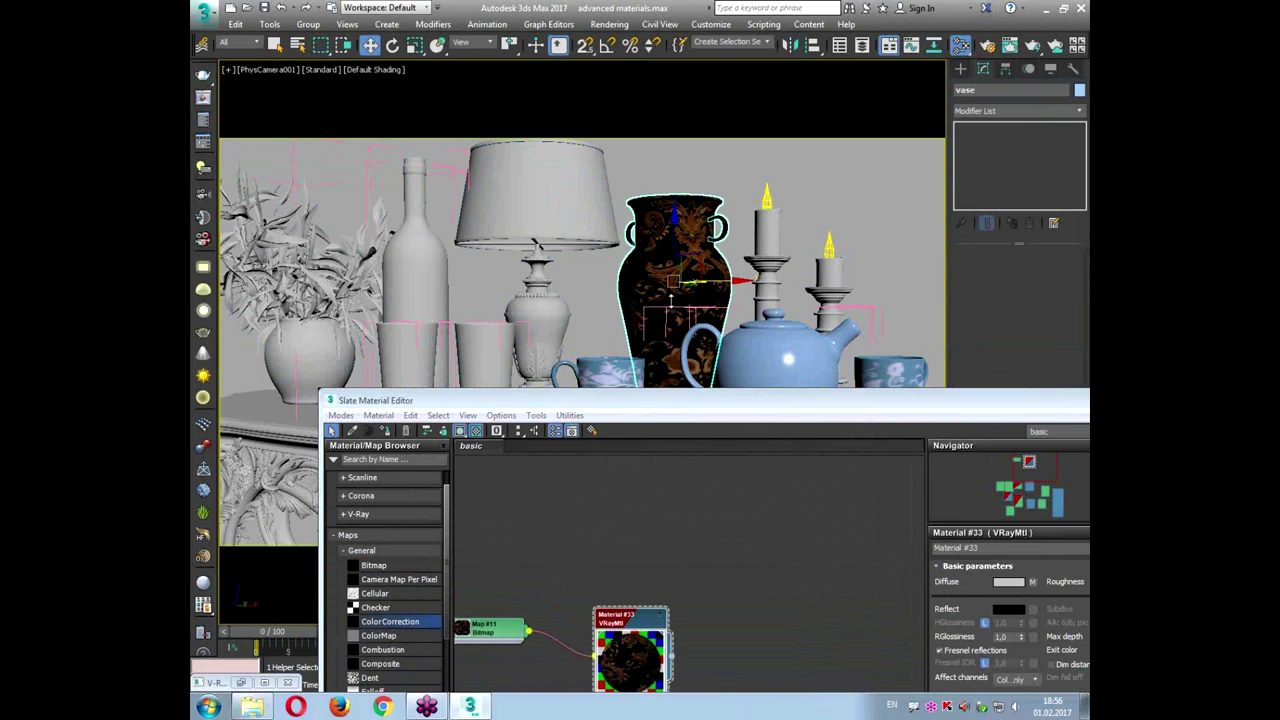
left_click_drag(632, 410, 599, 268)
left_click_drag(597, 482, 597, 347, "shift")
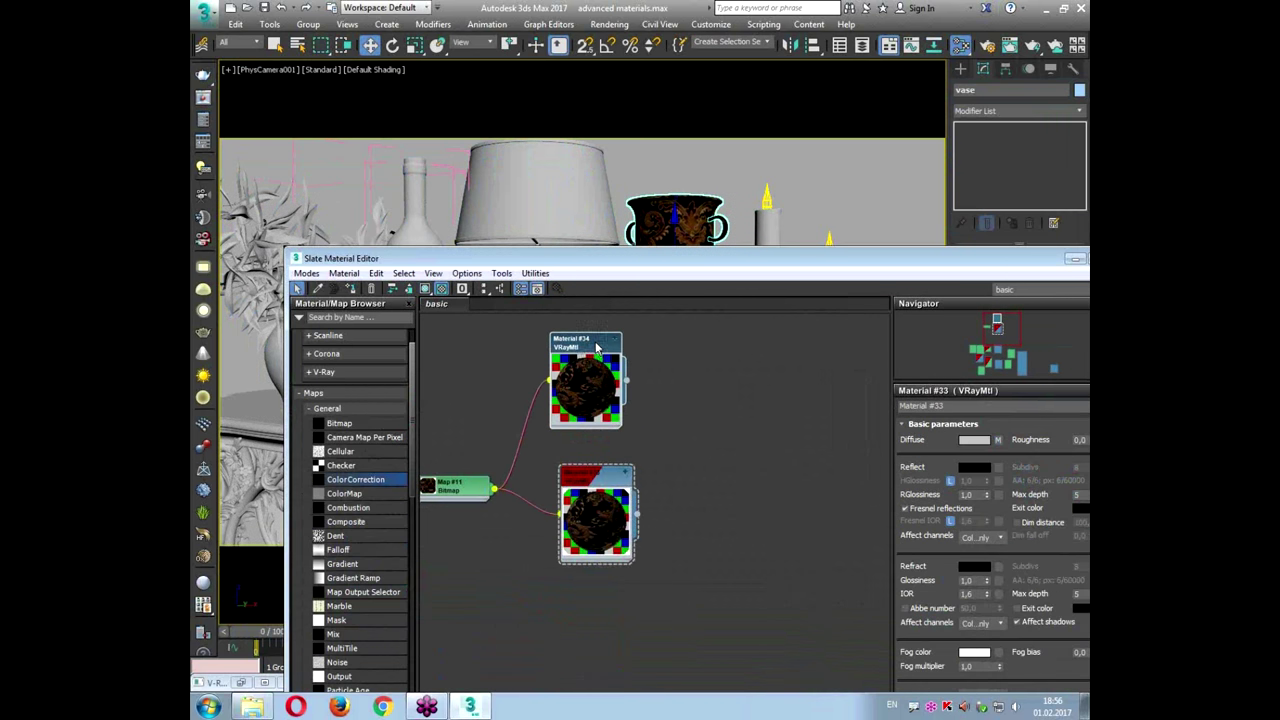
left_click(586, 350)
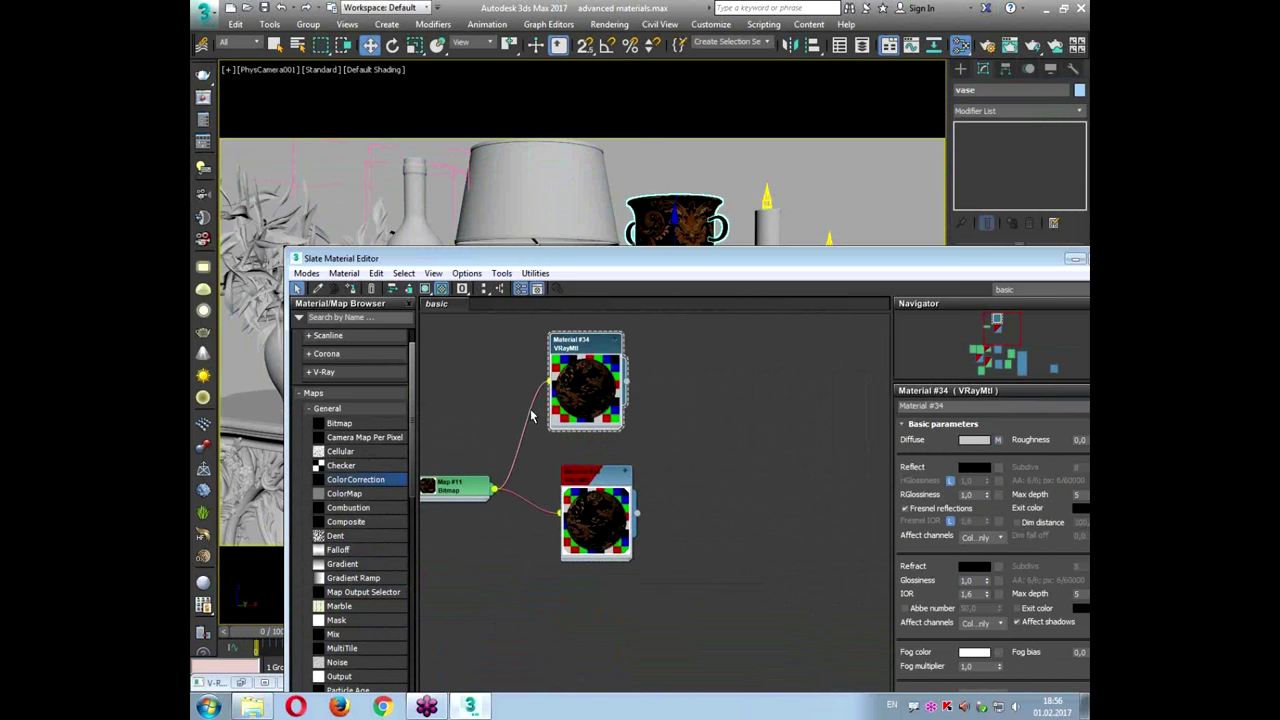
key("Delete")
Step: Set Material #33's RGlossiness to 0,67 and its Reflect color to near white, and examine the preview sphere
left_click(596, 478)
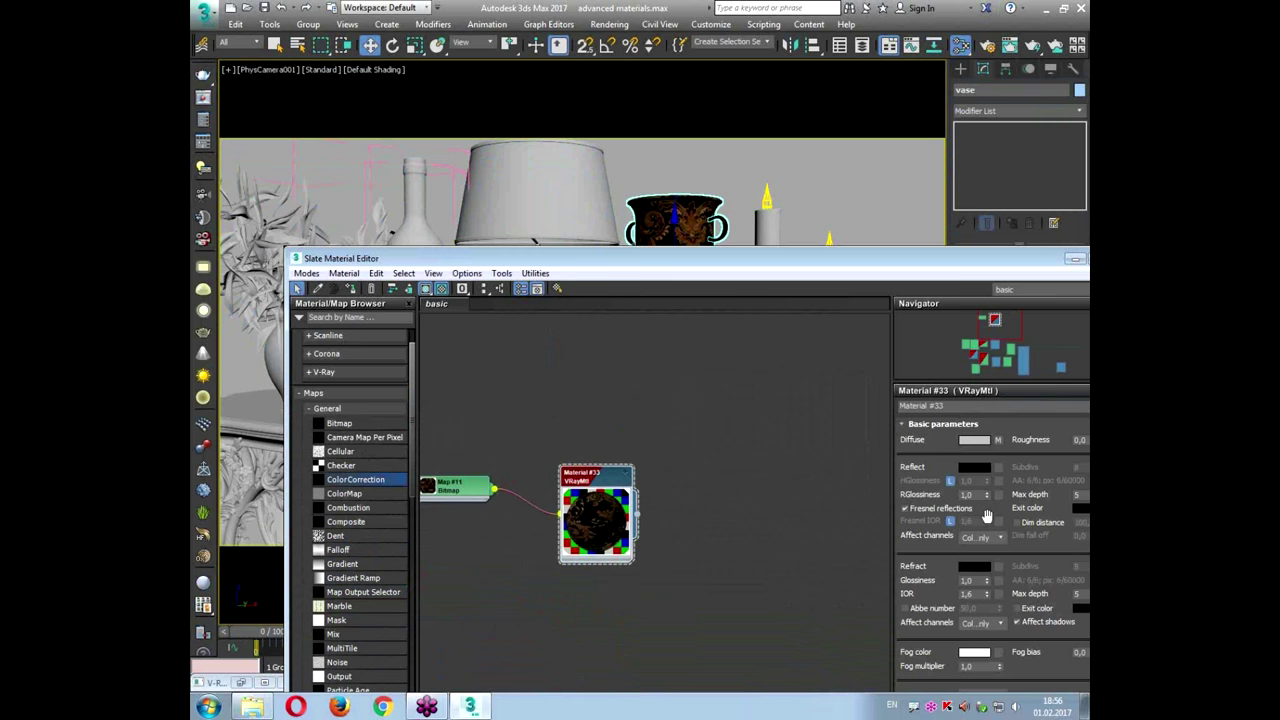
left_click(969, 469)
left_click_drag(703, 162, 720, 162)
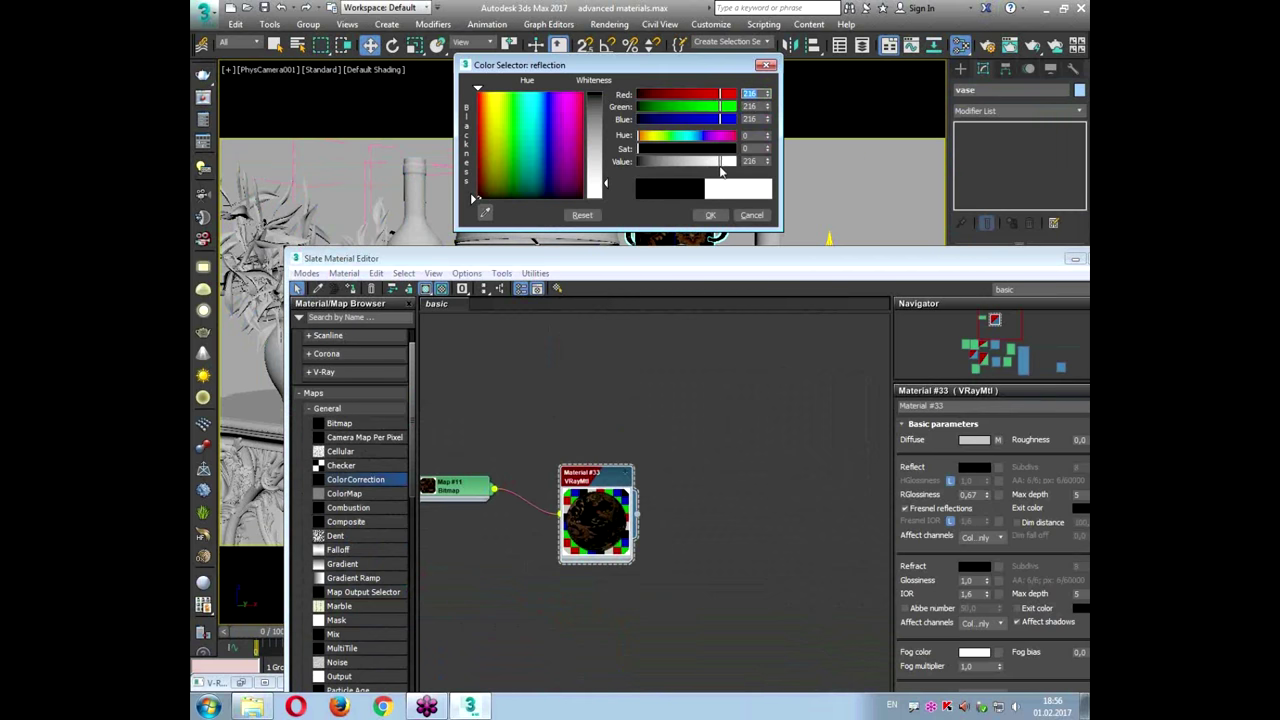
left_click(712, 216)
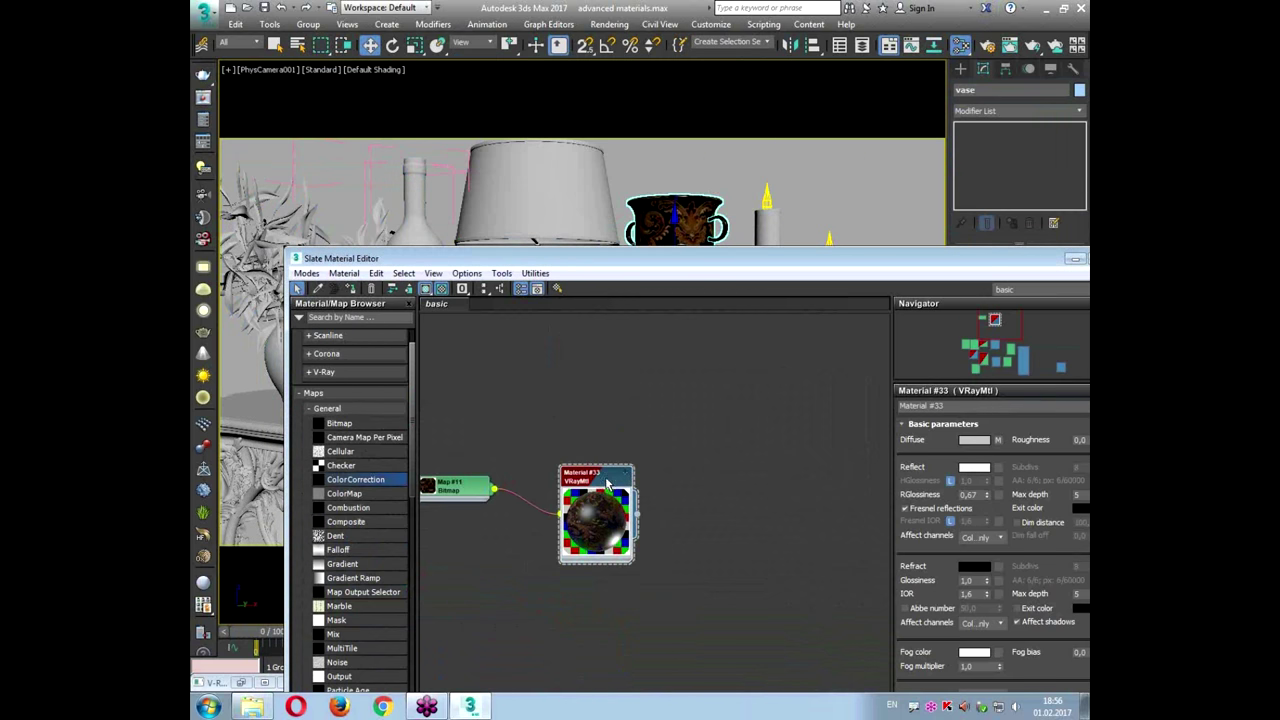
left_click_drag(604, 258, 520, 172)
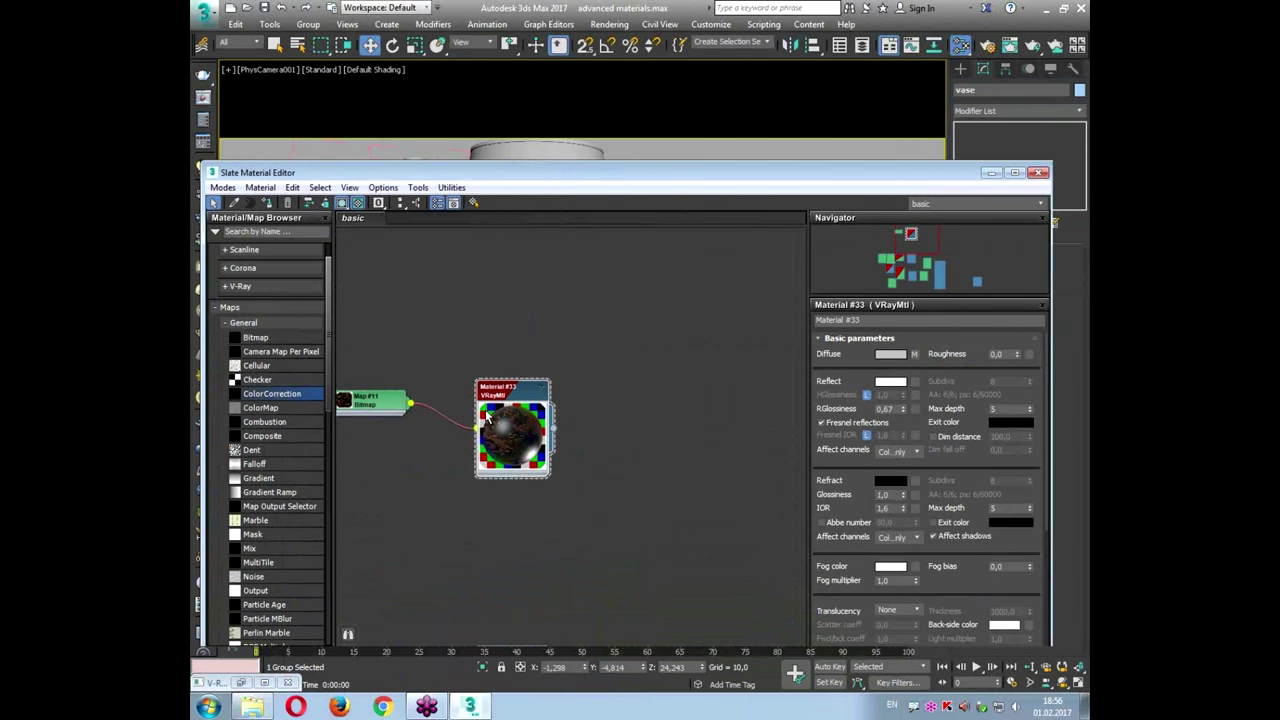
scroll(492, 401, "up", 5)
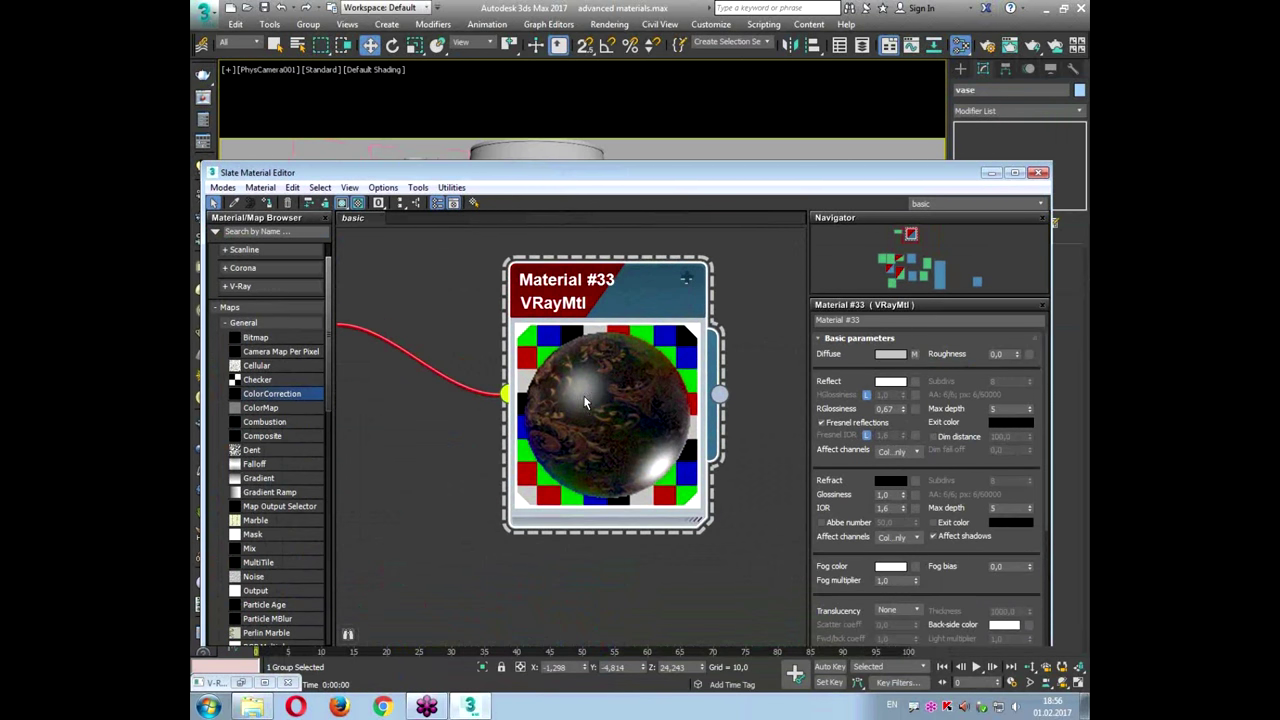
scroll(460, 370, "down", 1)
middle_click_drag(460, 370, 597, 363)
scroll(537, 358, "down", 3)
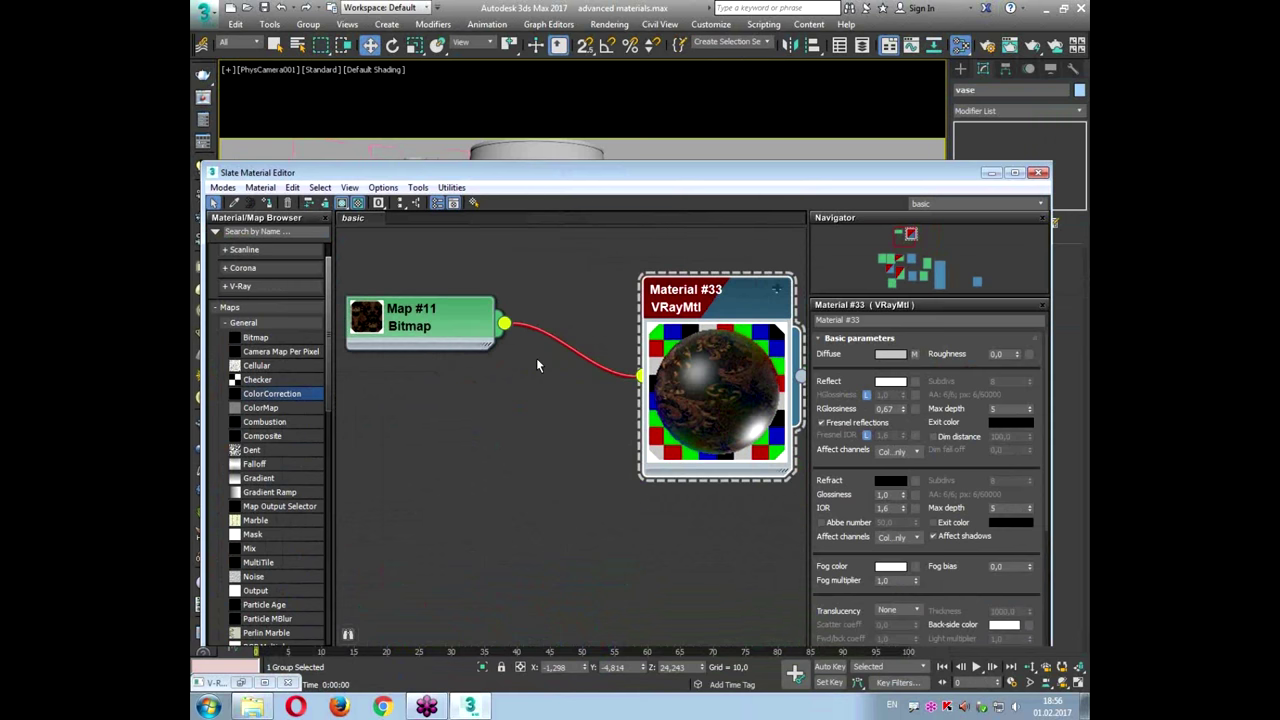
left_click_drag(663, 355, 622, 447)
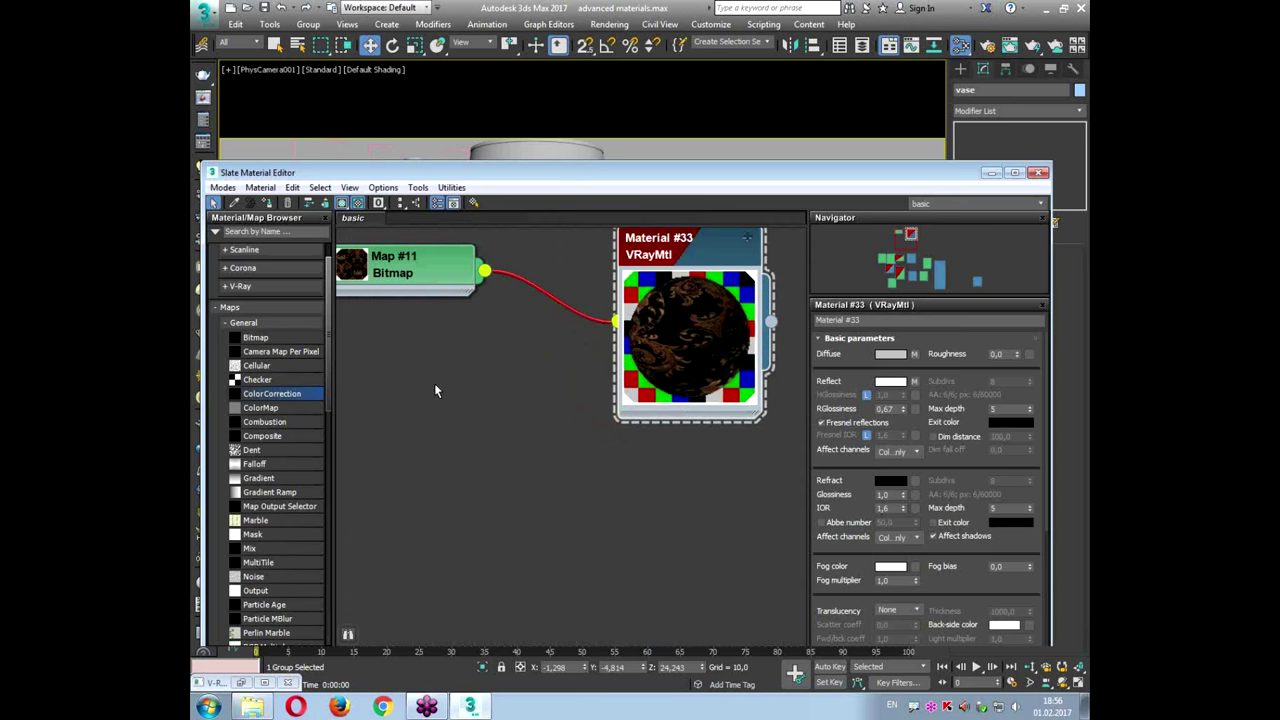
left_click_drag(484, 270, 676, 340)
left_click(433, 460)
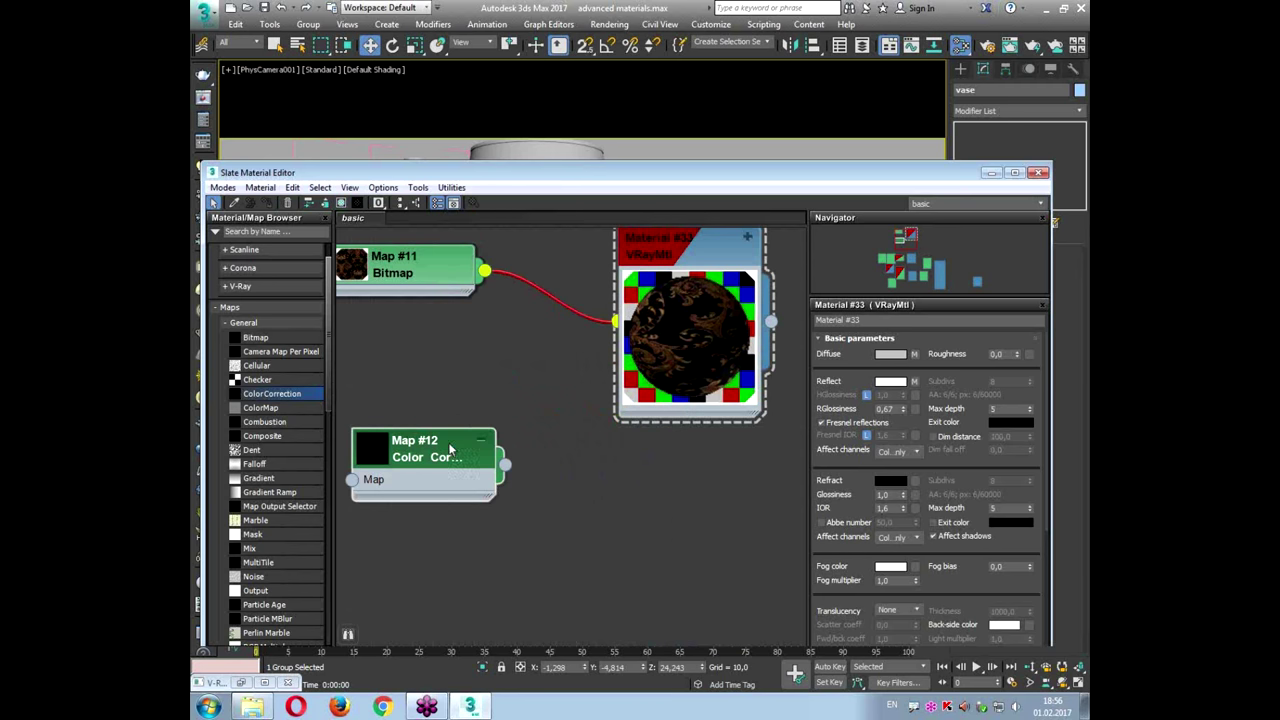
key("Delete")
Step: Connect the vase bitmap through a new Color Correction map to Material #33's Reflect map and open the correction's parameters
left_click(747, 237)
left_click_drag(277, 393, 463, 452)
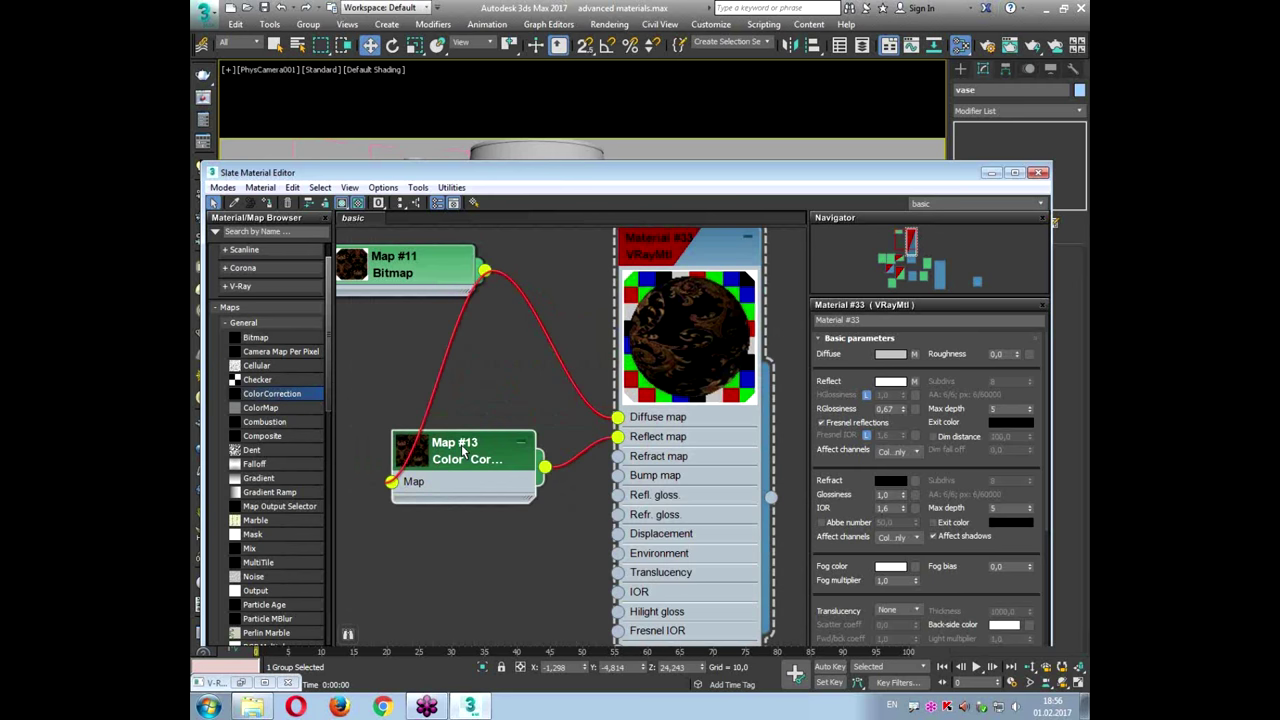
double_click(463, 452)
double_click(675, 268)
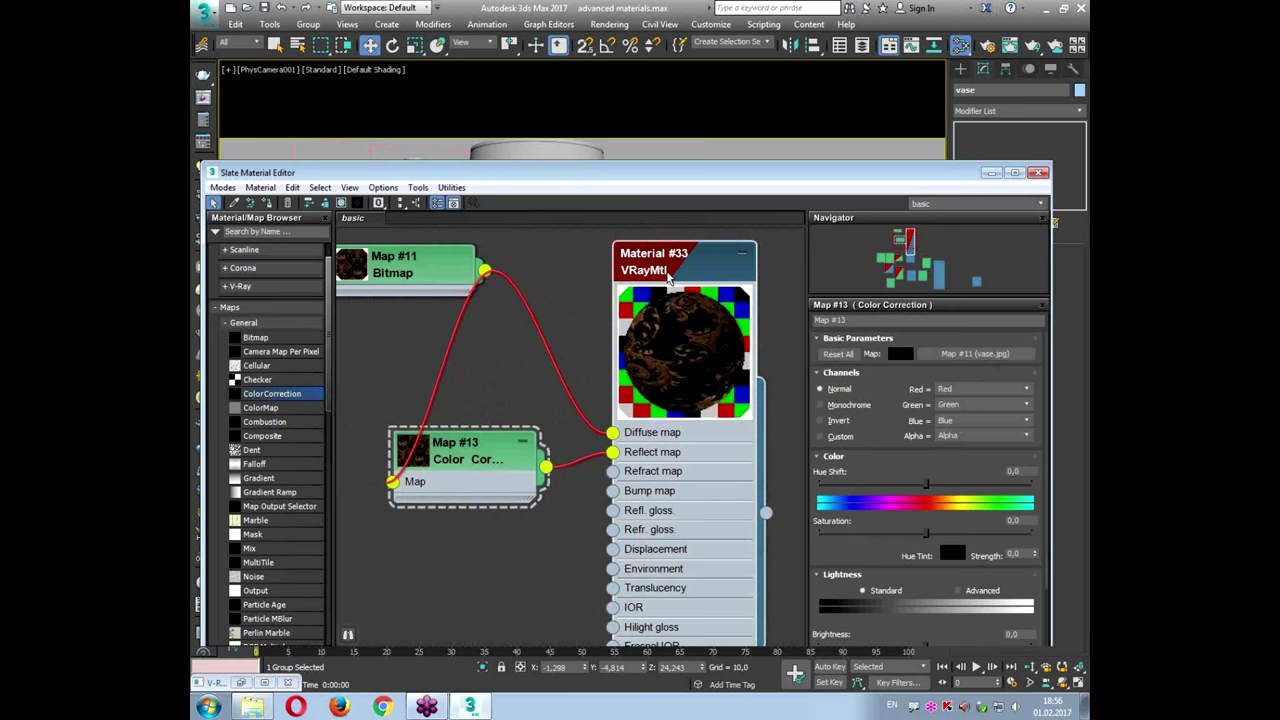
double_click(474, 460)
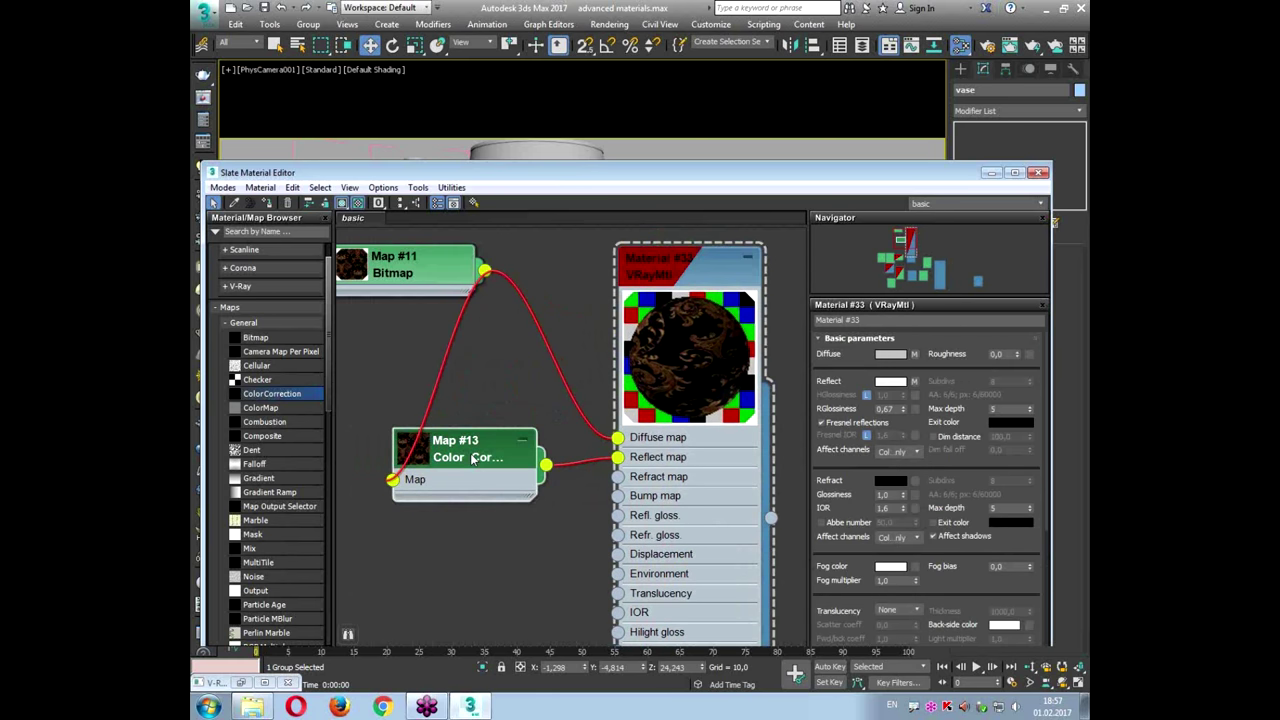
Step: Set the Color Correction channels to Monochrome, Brightness to 14,95 and Contrast to 20,93, and enlarge the map's node preview
left_click(846, 404)
scroll(858, 478, "down", 2)
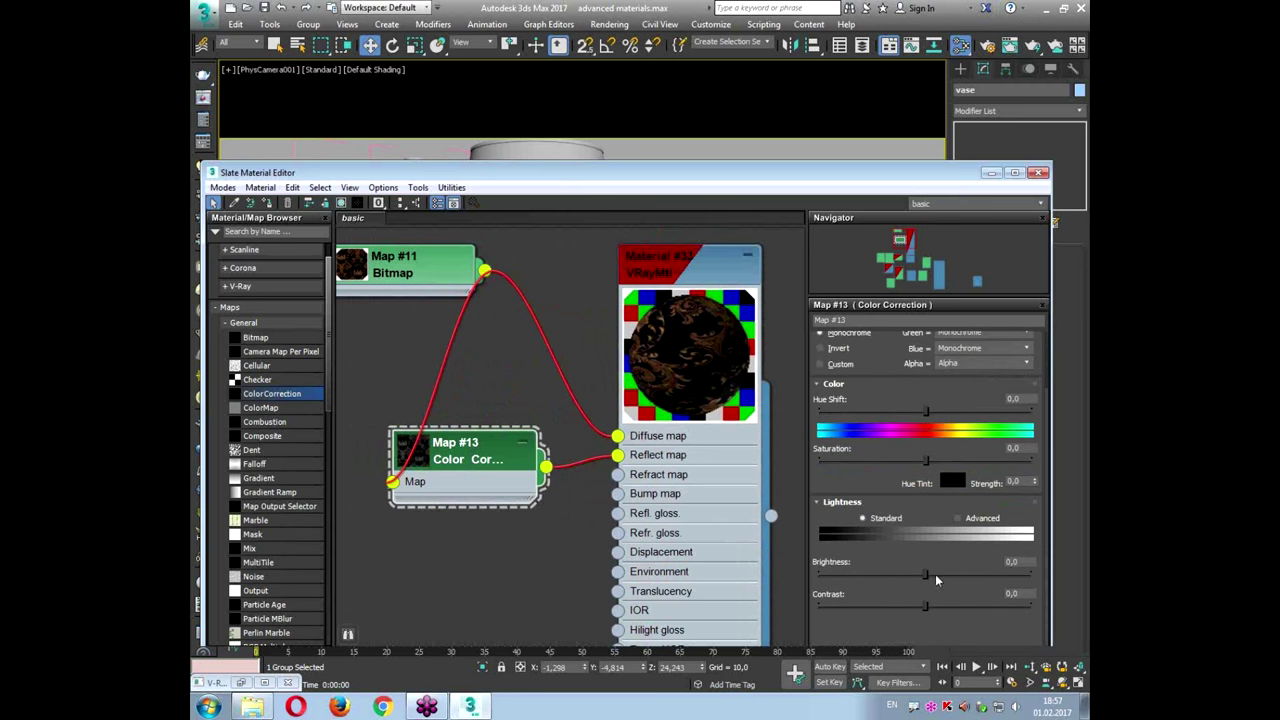
left_click_drag(935, 574, 972, 606)
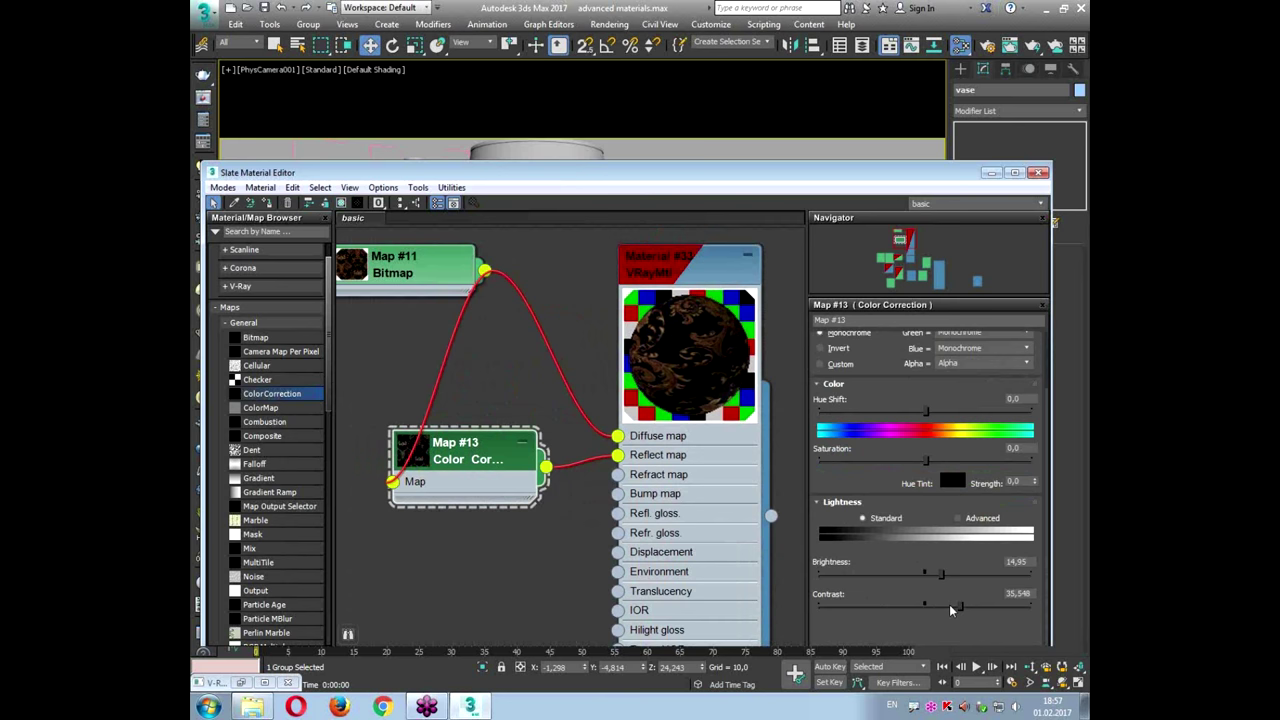
left_click(521, 442)
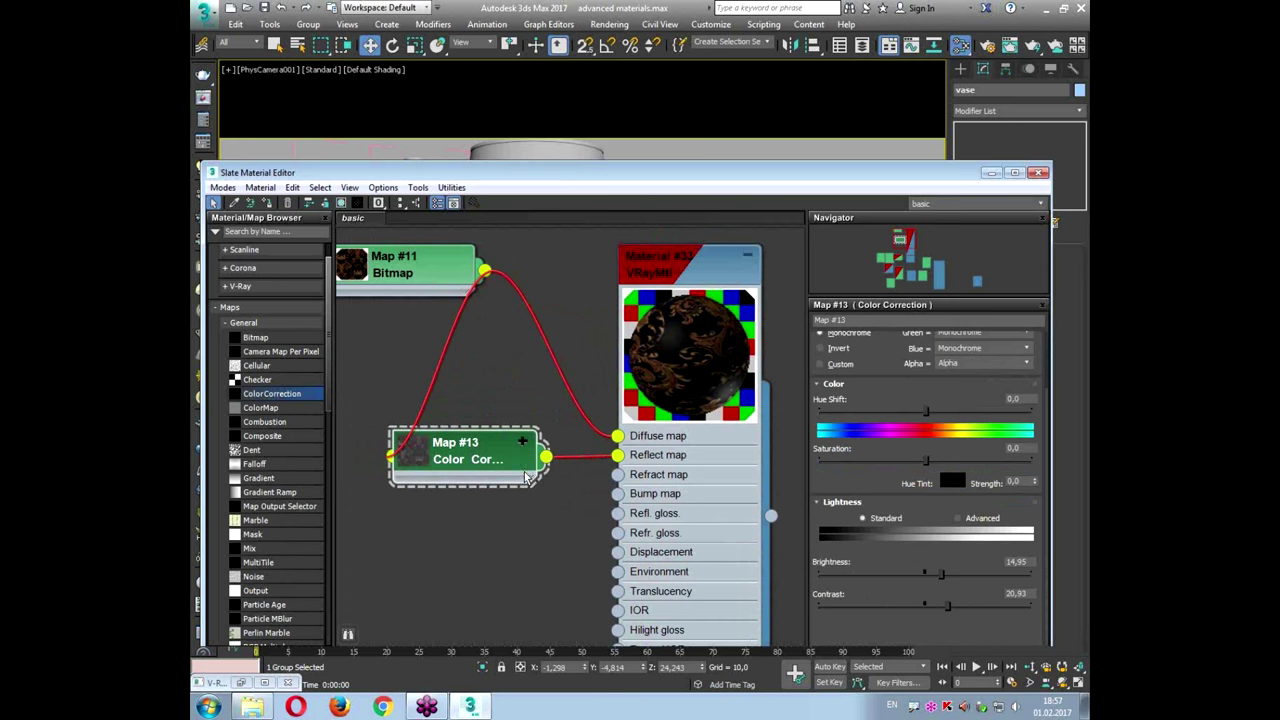
left_click(418, 470)
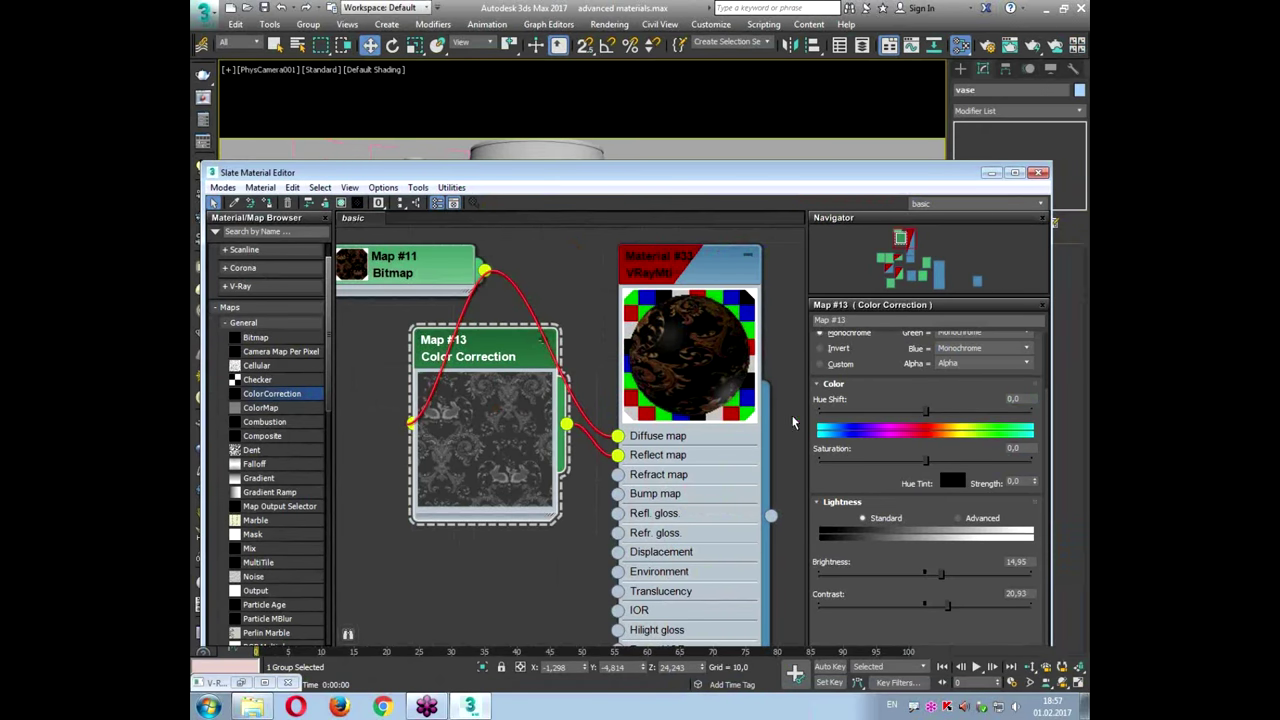
Step: Try inverted channels in the Color Correction map with Brightness -24,252 and Contrast -23,588
left_click(820, 348)
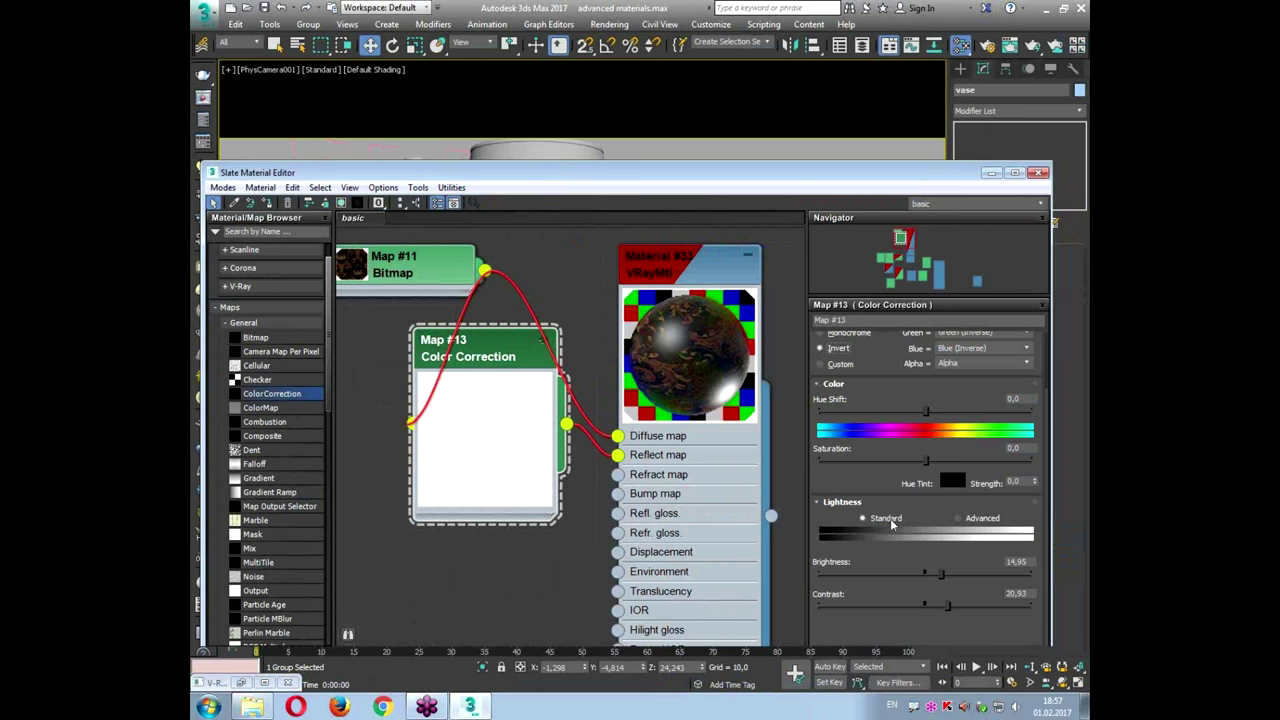
mouse_move(911, 574)
left_mouse_down()
mouse_move(896, 577)
mouse_move(901, 606)
mouse_move(854, 574)
mouse_move(927, 578)
left_mouse_up()
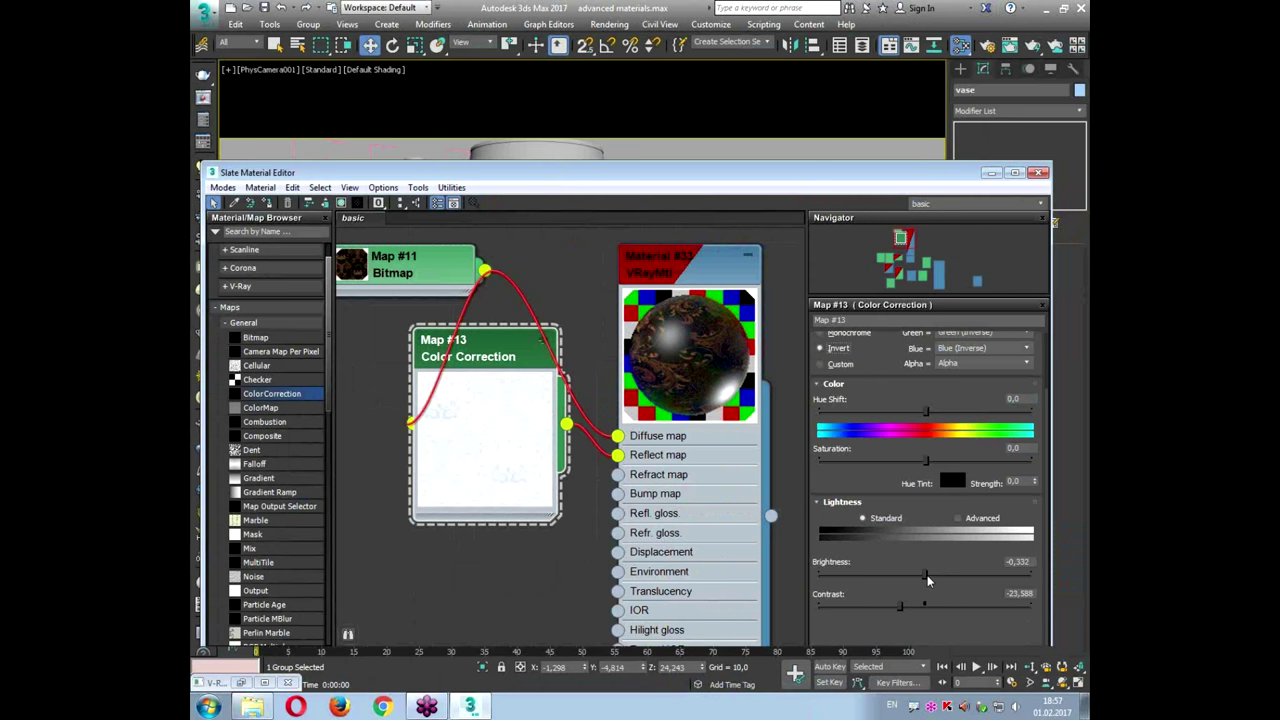
left_click(903, 575)
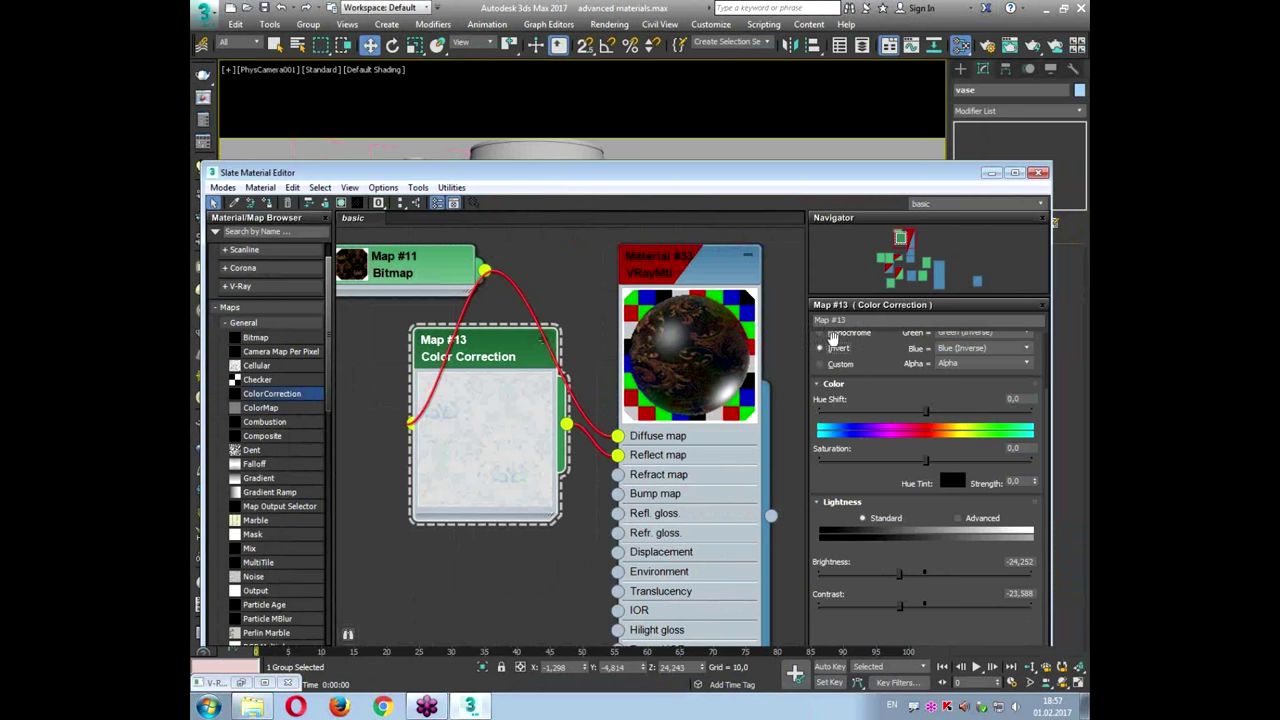
Step: Return the Color Correction channels to Monochrome and set Brightness to 18,272 and Contrast to 22,924
left_click(834, 336)
left_click(941, 573)
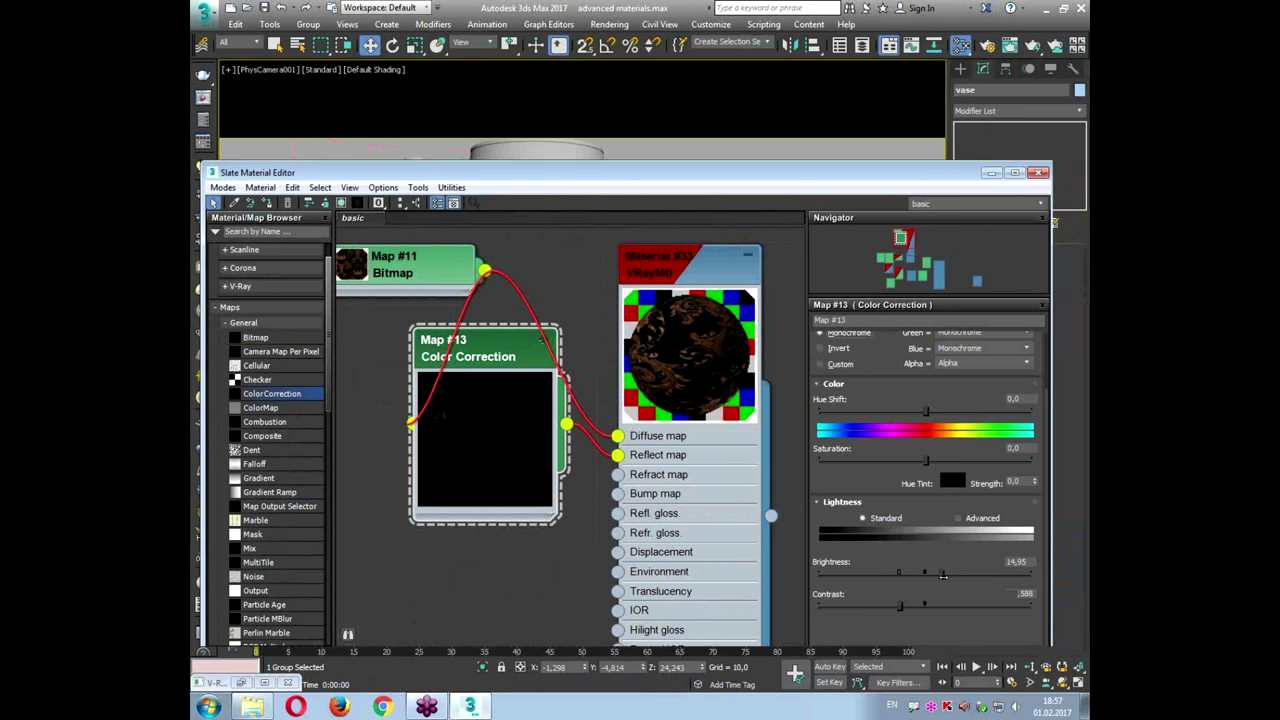
left_click_drag(936, 608, 949, 606)
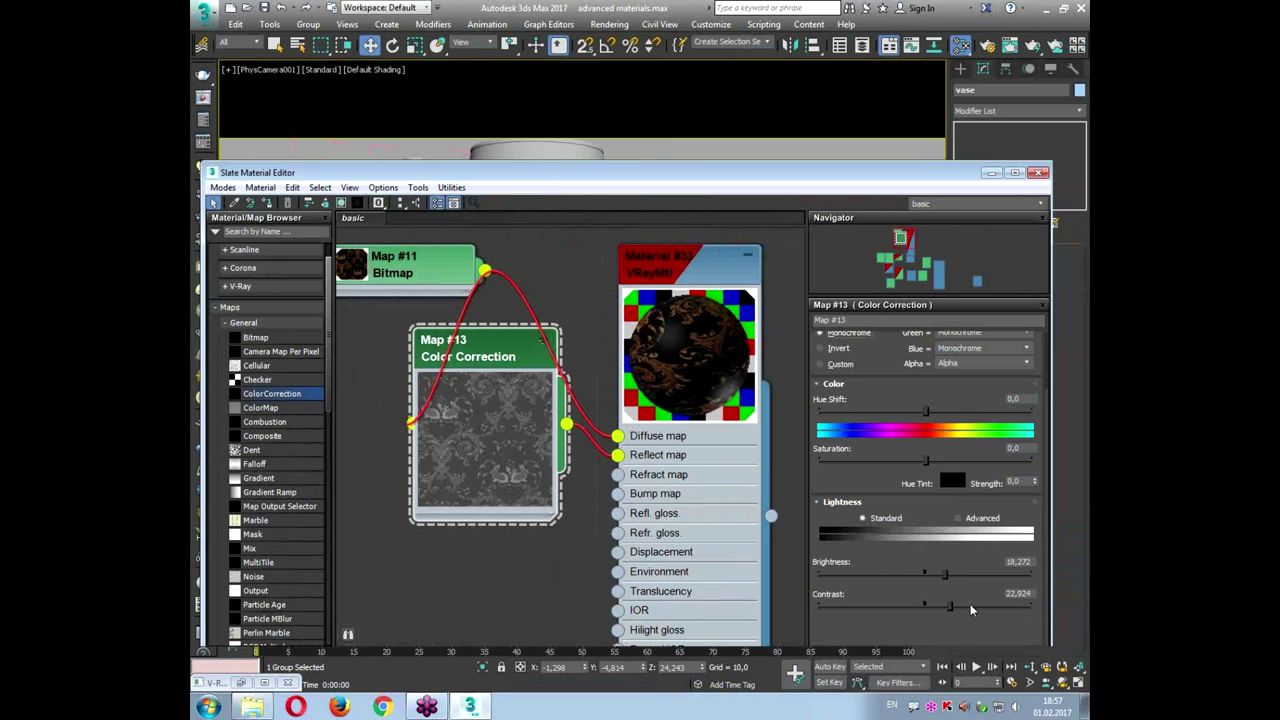
Step: Try Brightness 23,588 and Contrast 46,179 on the Map #13 Color Correction
left_click(970, 608)
left_click_drag(945, 574, 943, 574)
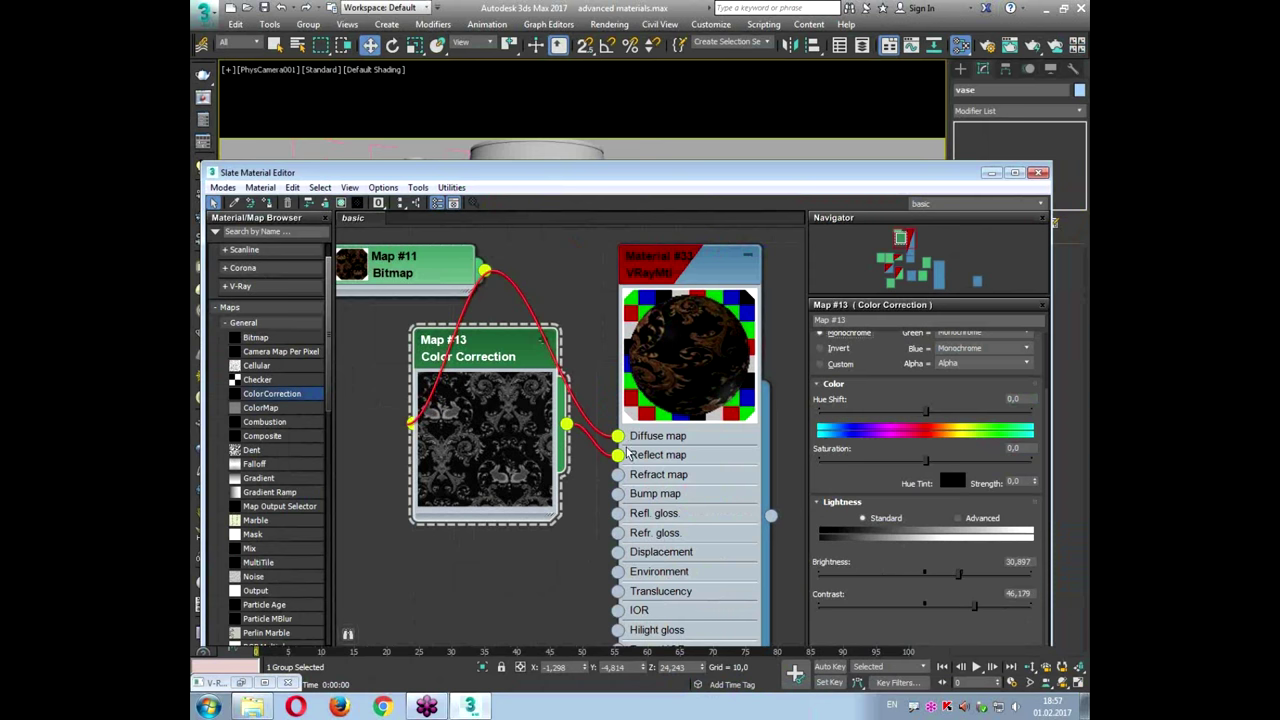
Step: Insert a second Color Correction map between Map #13 and Material #33's Reflect map, invert its channels and enlarge its node preview
left_click_drag(523, 364, 482, 363)
left_click_drag(250, 403, 551, 433)
left_click_drag(480, 362, 410, 360)
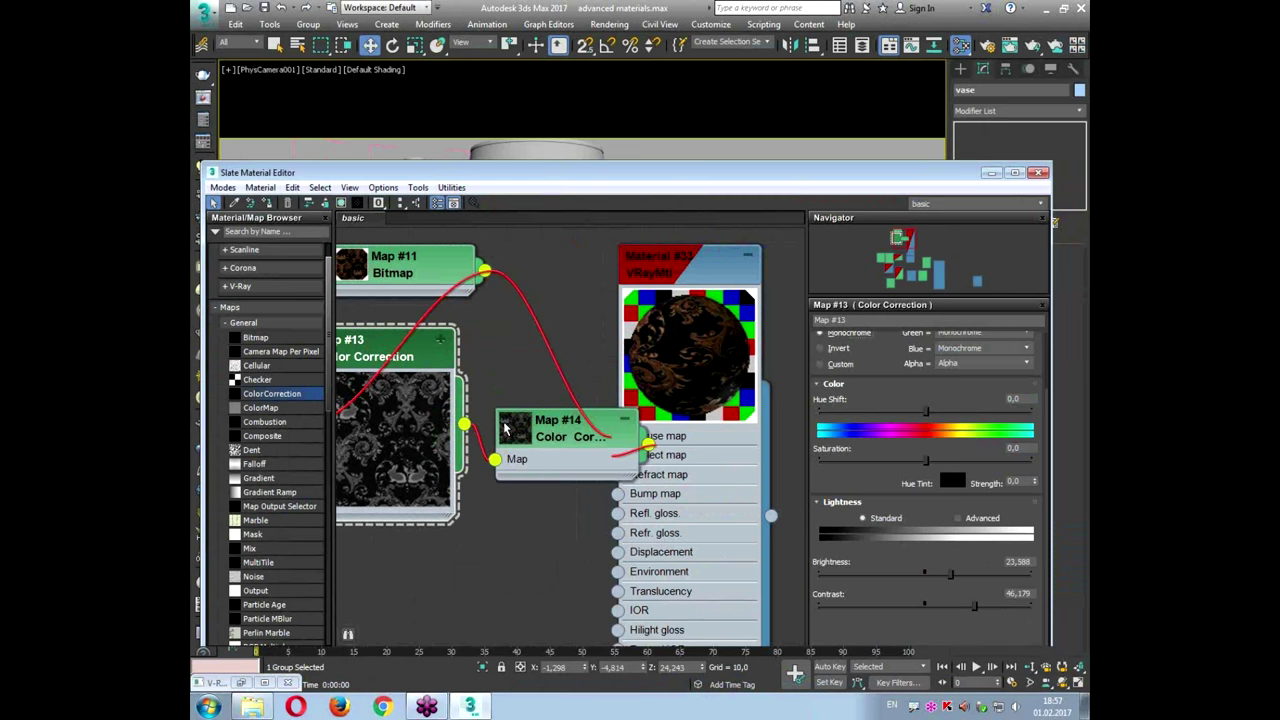
left_click(546, 440)
left_click(841, 349)
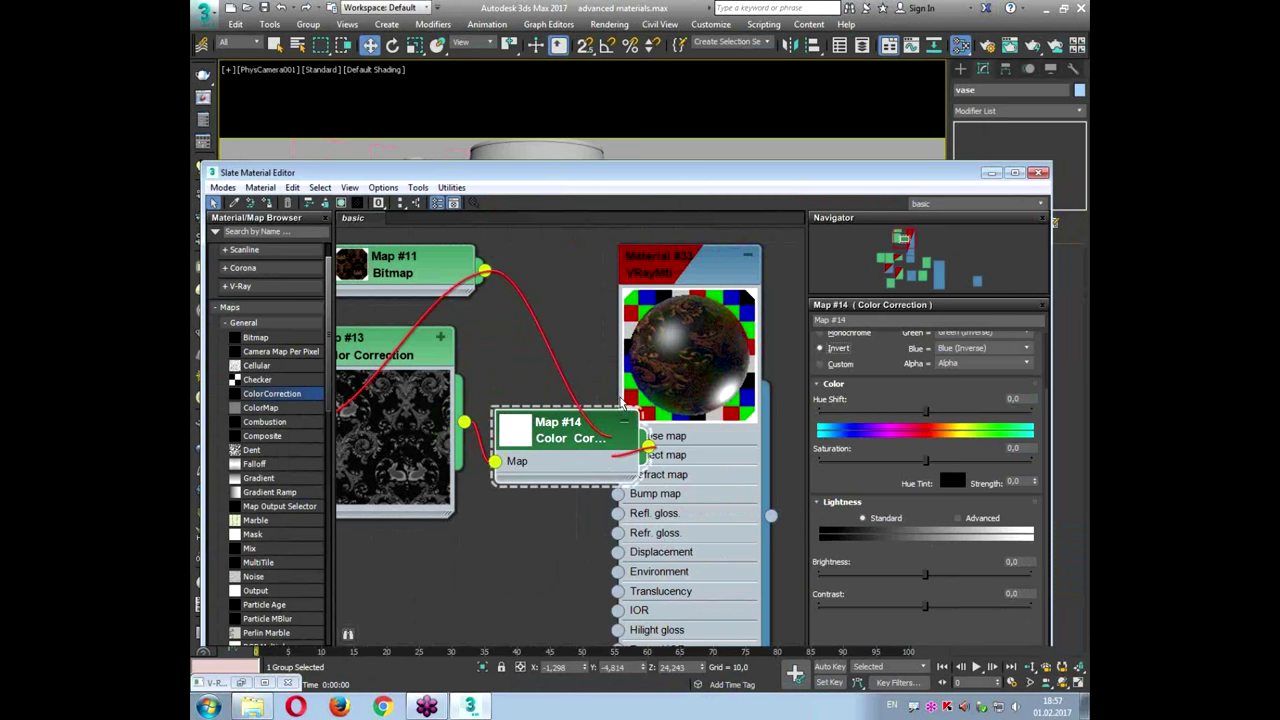
double_click(515, 430)
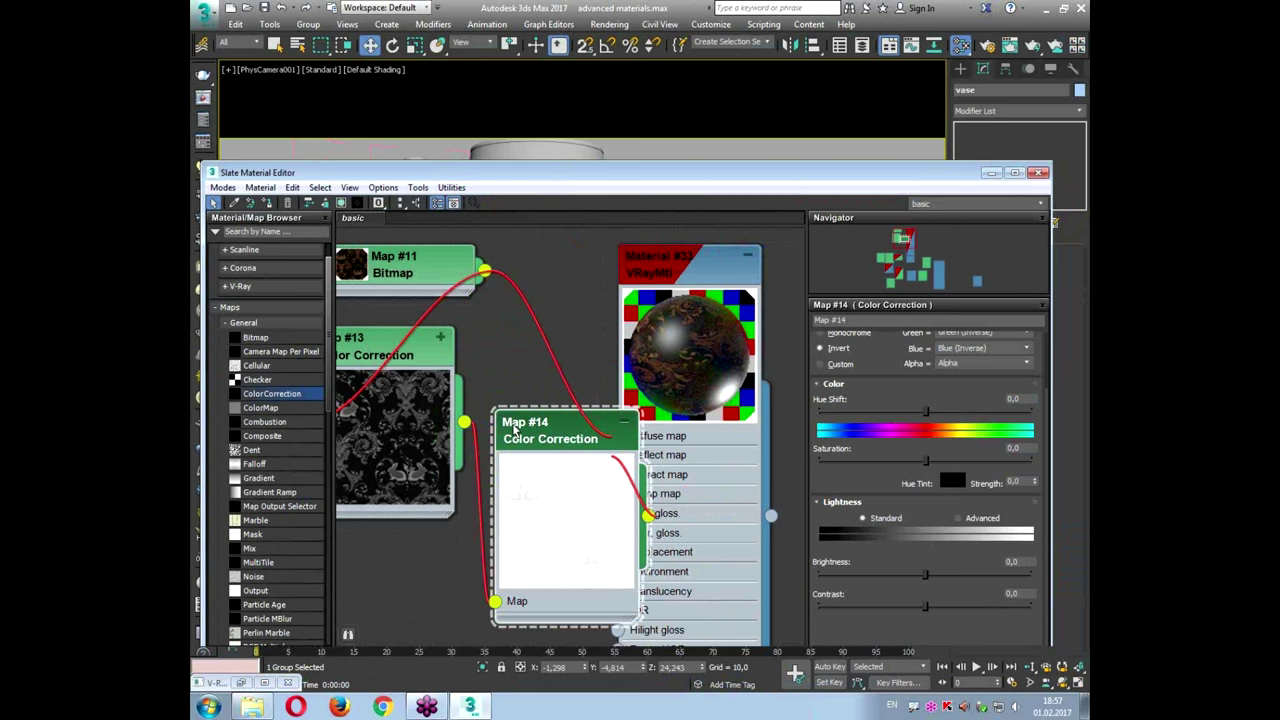
Step: Set the Map #13 Color Correction's Brightness to 14,286 and Contrast to 18,937
left_click(415, 343)
left_click_drag(944, 575, 949, 612)
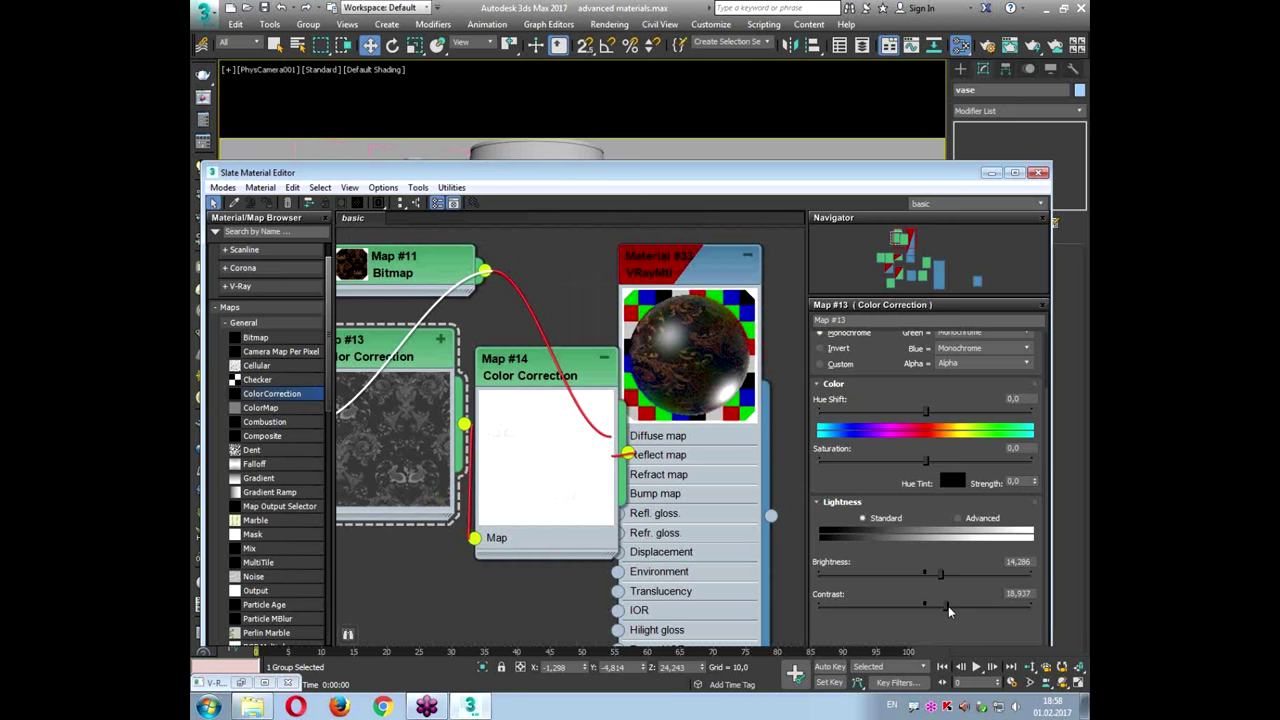
Step: Keep the Map #14 Color Correction's channels on Invert and set its Brightness to -90,698 and Contrast to 28,239
left_click(541, 376)
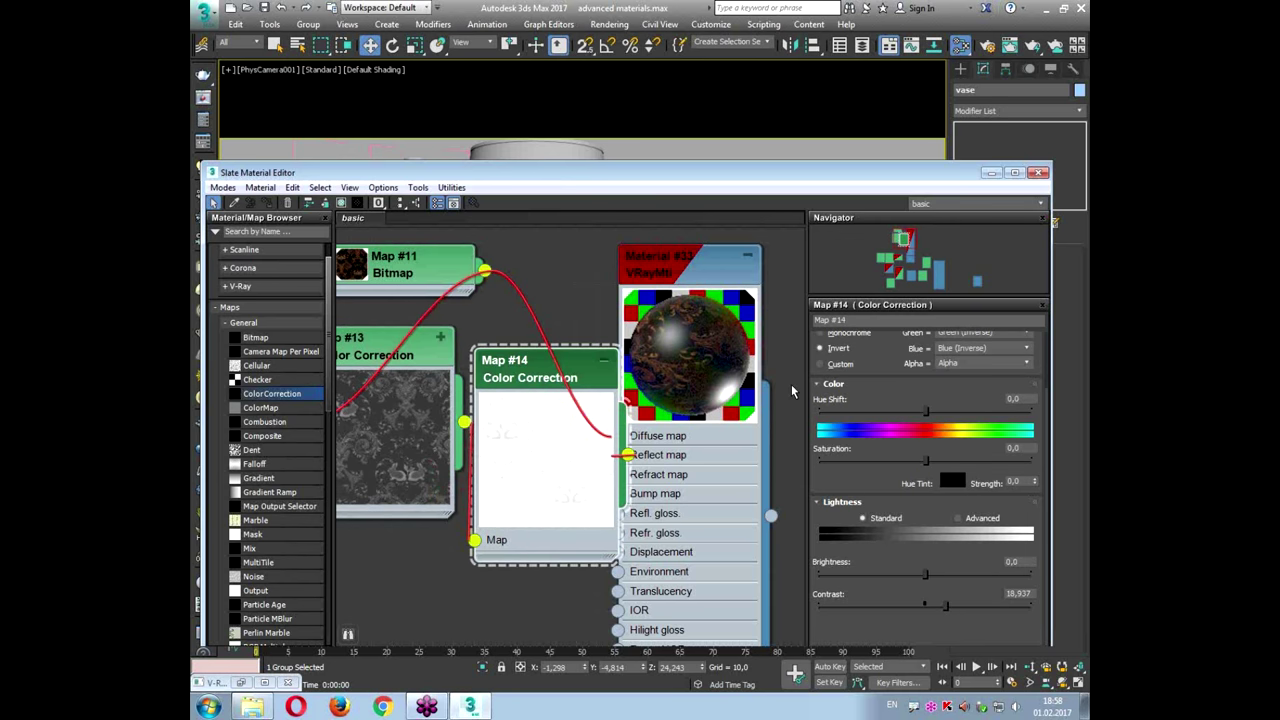
left_click(832, 349)
middle_click_drag(519, 383, 546, 400)
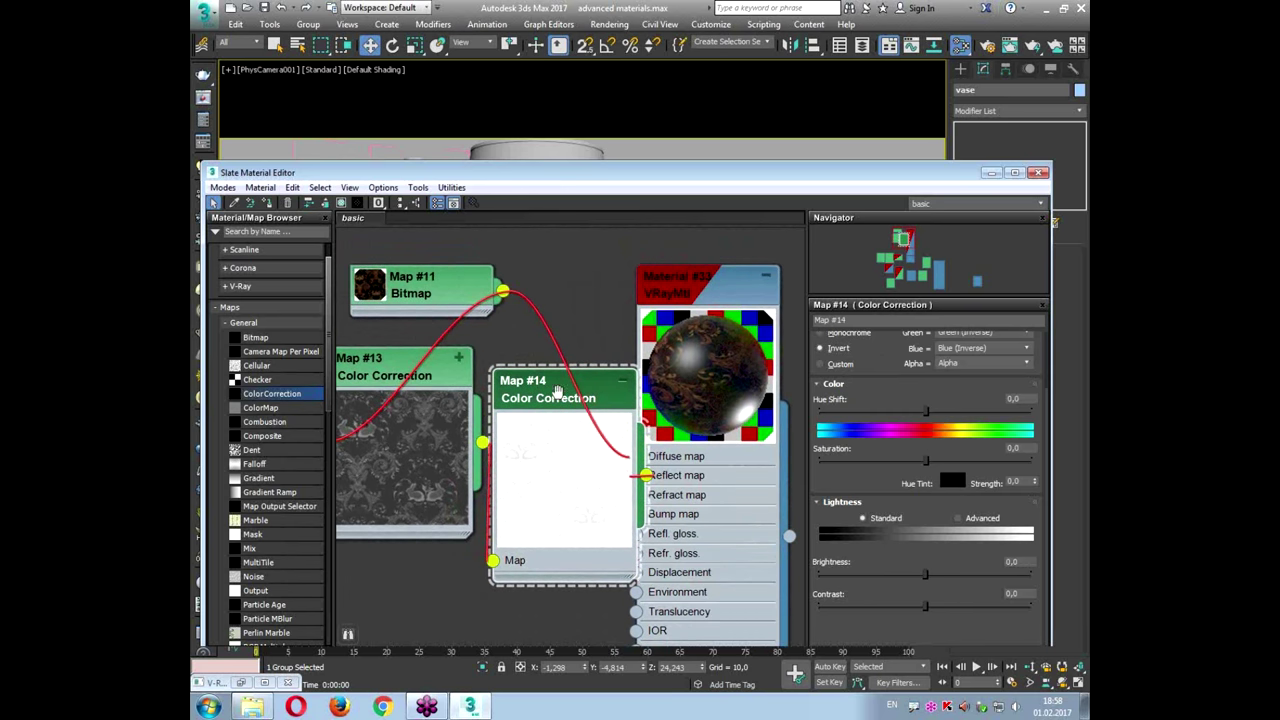
left_click_drag(911, 579, 862, 574)
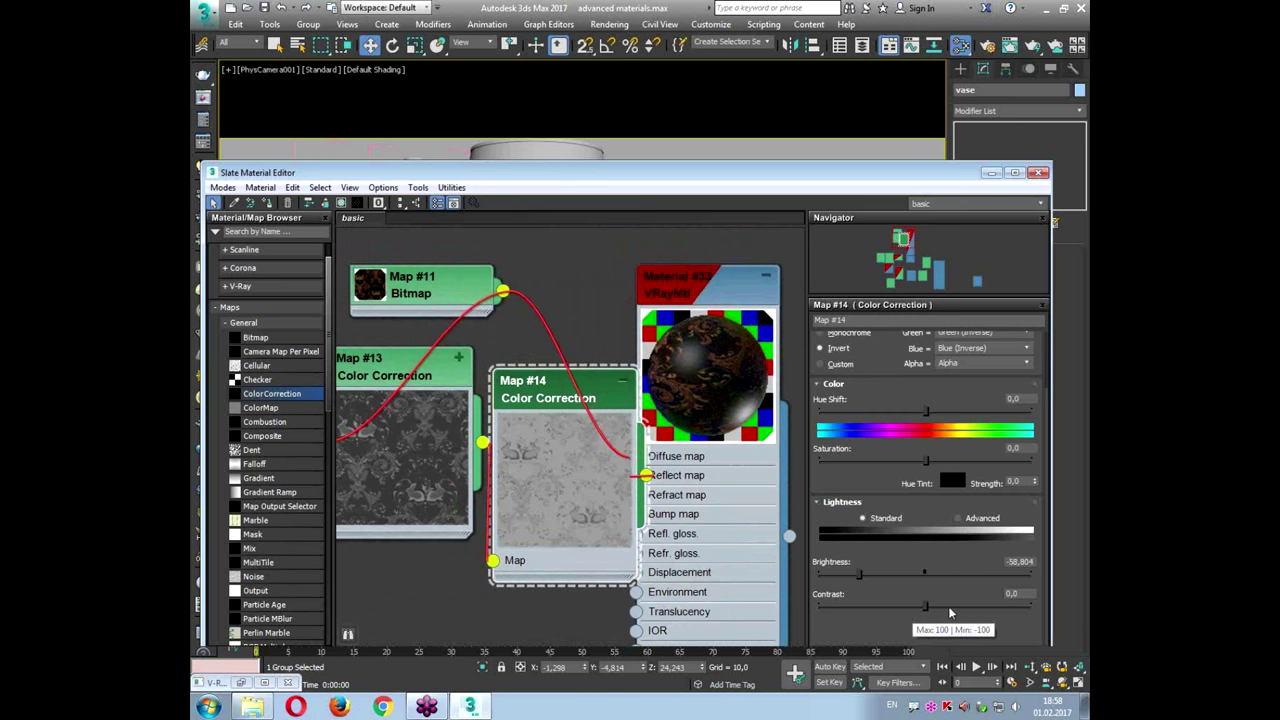
left_click_drag(941, 605, 949, 607)
left_click_drag(858, 574, 830, 578)
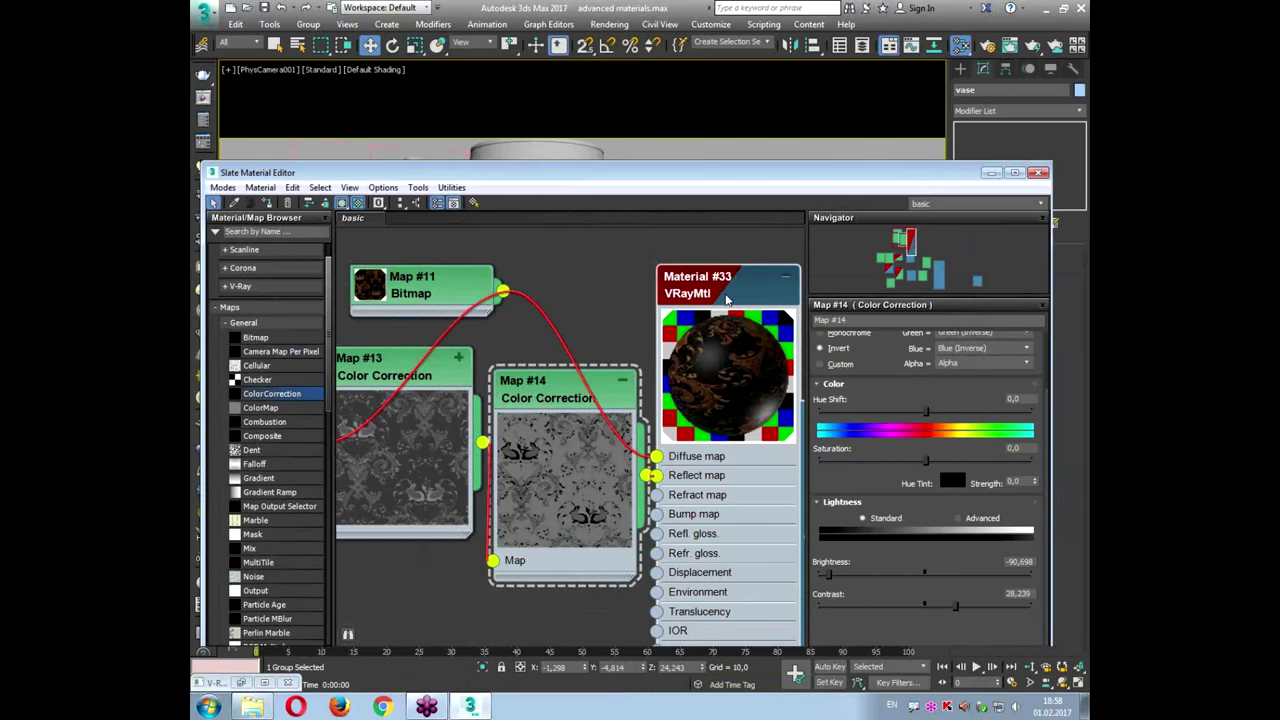
Step: Open Material #33's parameters, move the vase bitmap node clear of the Color Corrections, and lower the material editor to uncover the vase
left_click(727, 299)
left_click(404, 244)
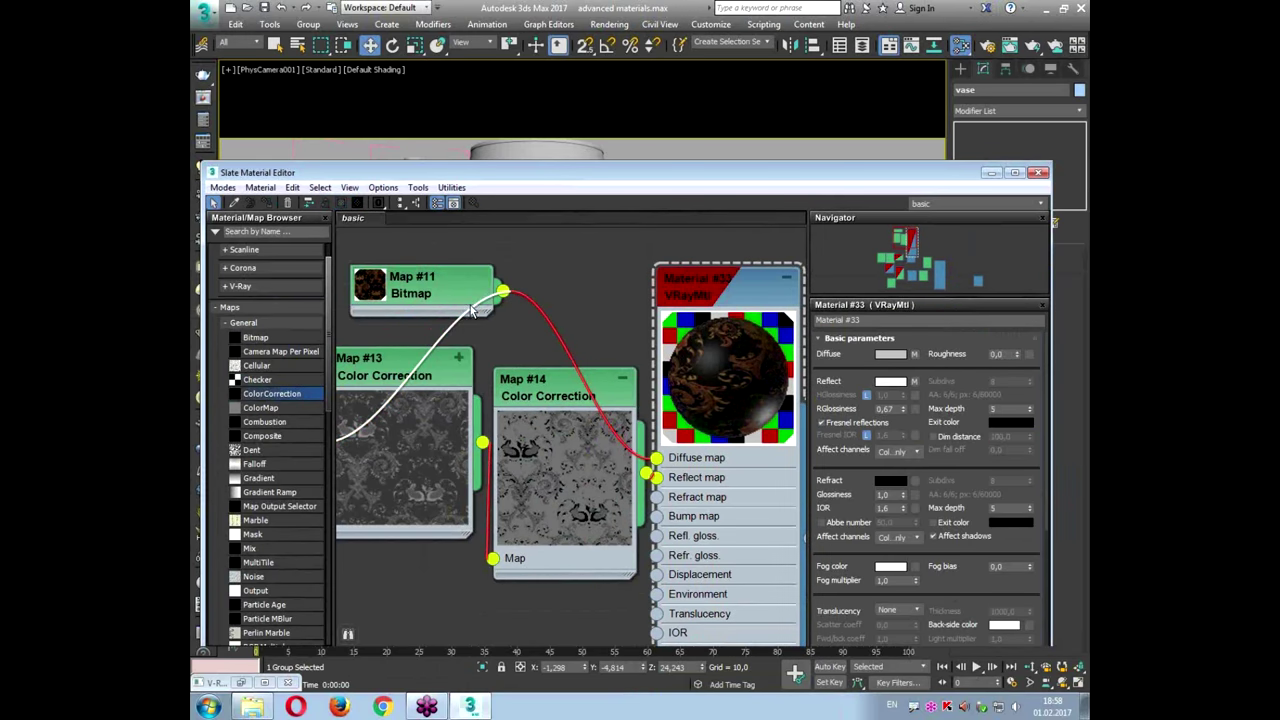
middle_click_drag(530, 262, 540, 322)
scroll(540, 322, "down", 1)
left_click_drag(460, 353, 356, 300)
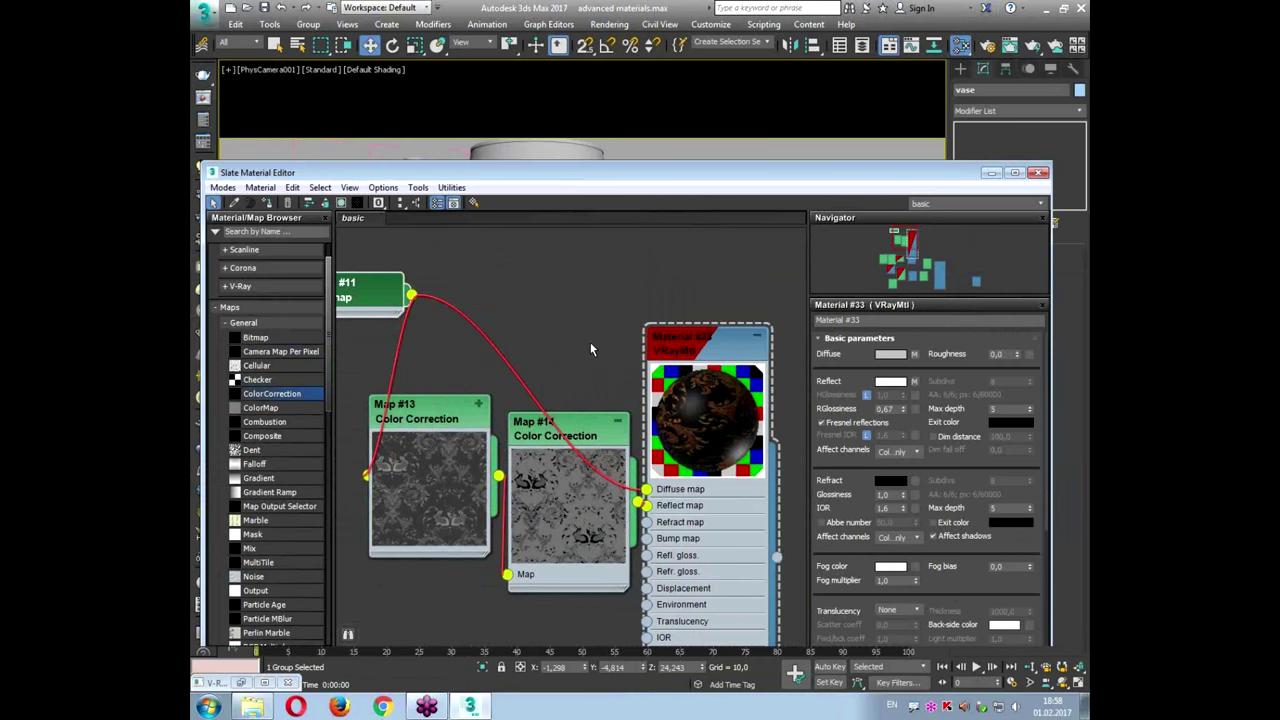
left_click_drag(631, 188, 660, 378)
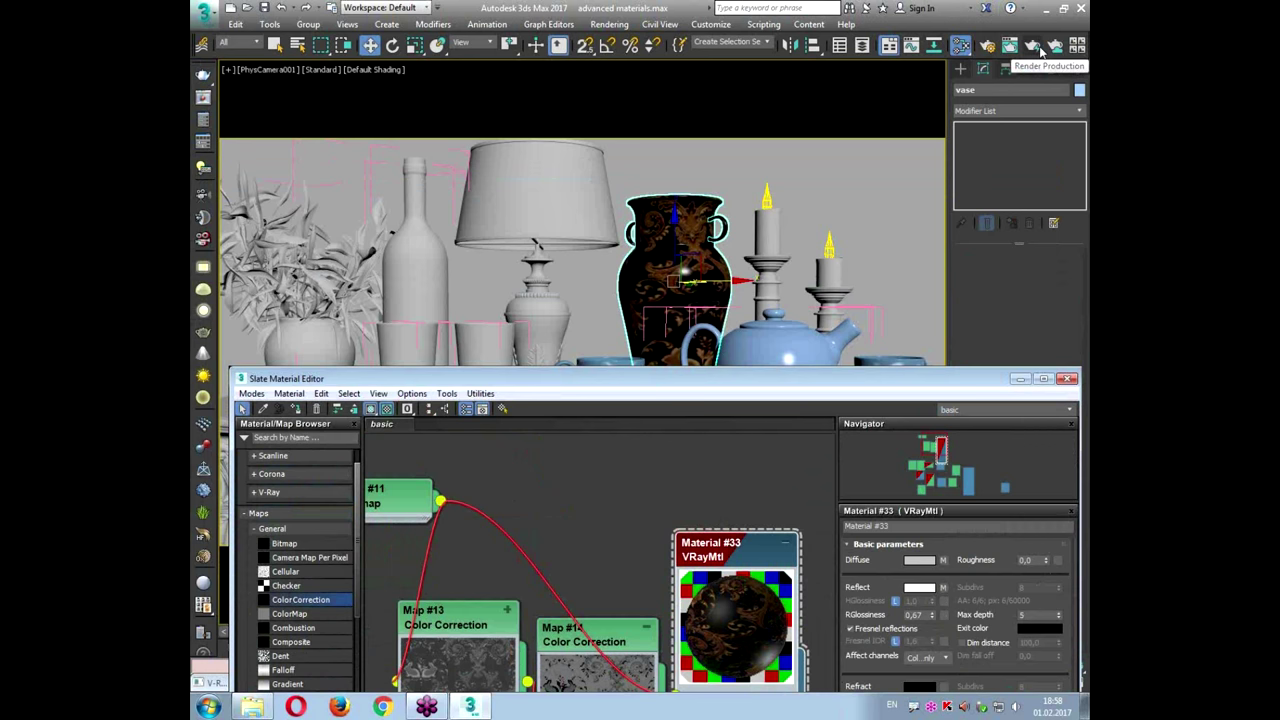
Step: Isolate the vase, test-render the camera view, and close the frame buffer and the rendering progress
right_click(693, 270)
left_click(728, 213)
right_click(693, 258)
left_click(728, 213)
key("alt+q")
key("shift+q")
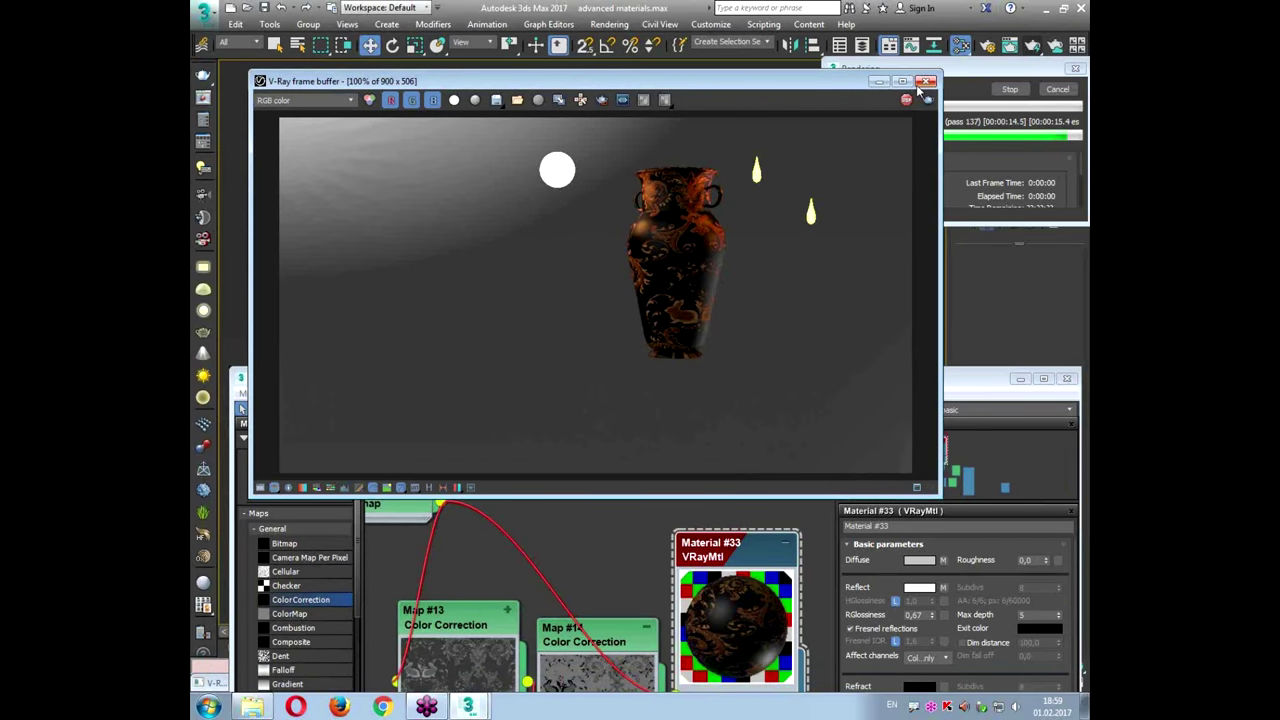
left_click(929, 89)
left_click(1056, 90)
Step: Bring the material editor back up, reposition the vase bitmap node and connect it to Material #33's Displacement input
left_click_drag(710, 380, 704, 158)
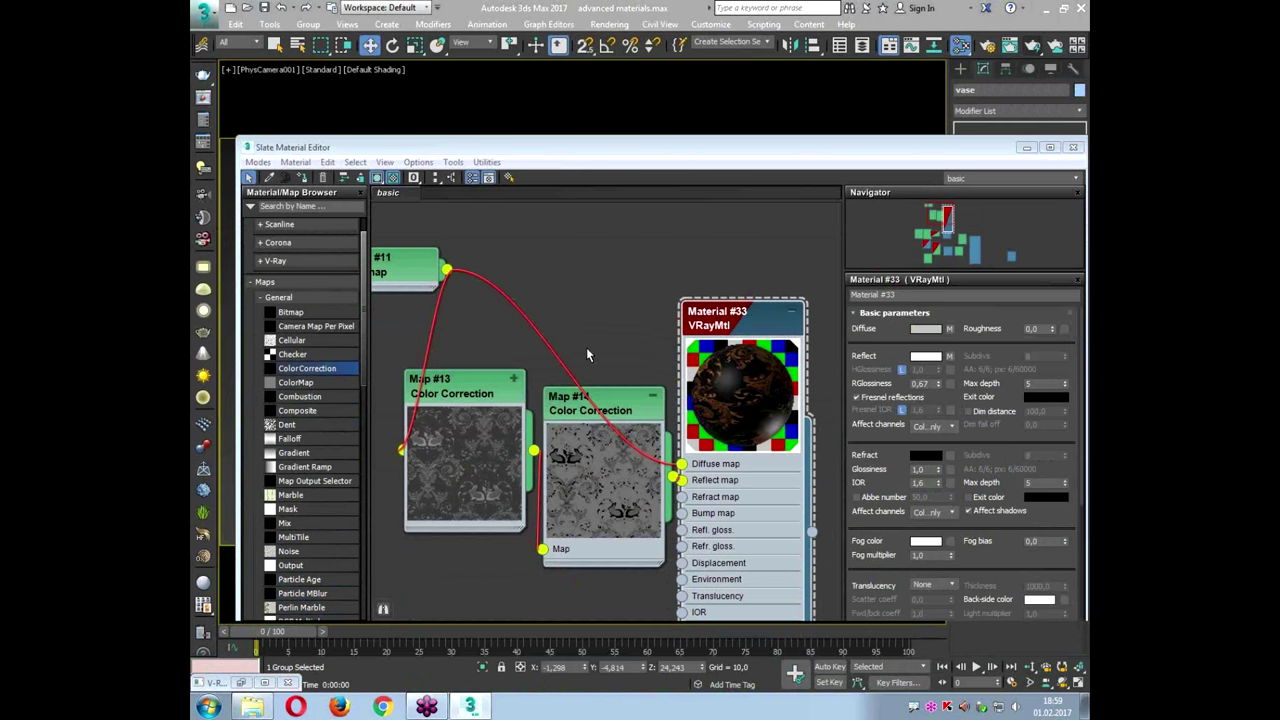
scroll(586, 347, "down", 2)
middle_click_drag(509, 308, 583, 312)
left_click_drag(430, 277, 400, 247)
middle_click_drag(489, 273, 502, 194)
middle_click_drag(615, 268, 602, 370)
scroll(566, 321, "down", 1)
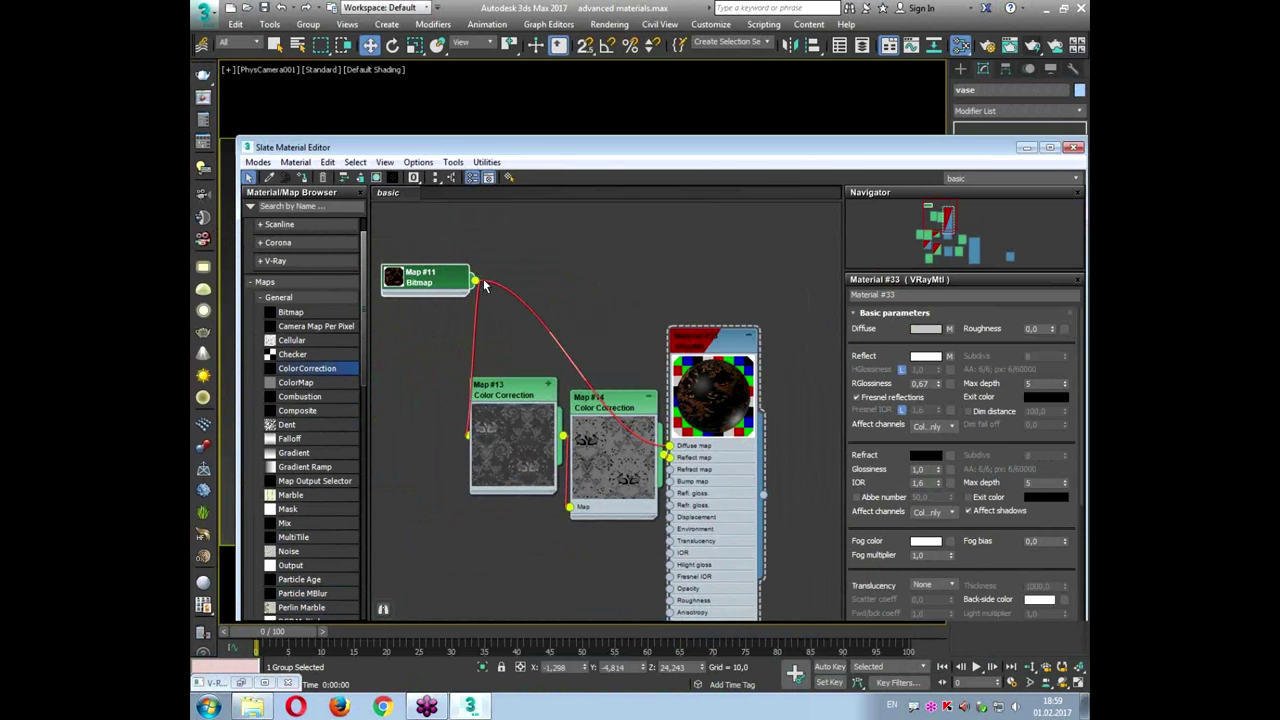
left_click_drag(476, 282, 602, 568)
mouse_move(604, 568)
left_mouse_down()
mouse_move(658, 515)
mouse_move(766, 510)
left_mouse_up()
Step: Spread the Map #13 and Map #14 Color Correction nodes away from Material #33 so their connections are easy to follow
scroll(669, 518, "up", 5)
scroll(637, 517, "down", 5)
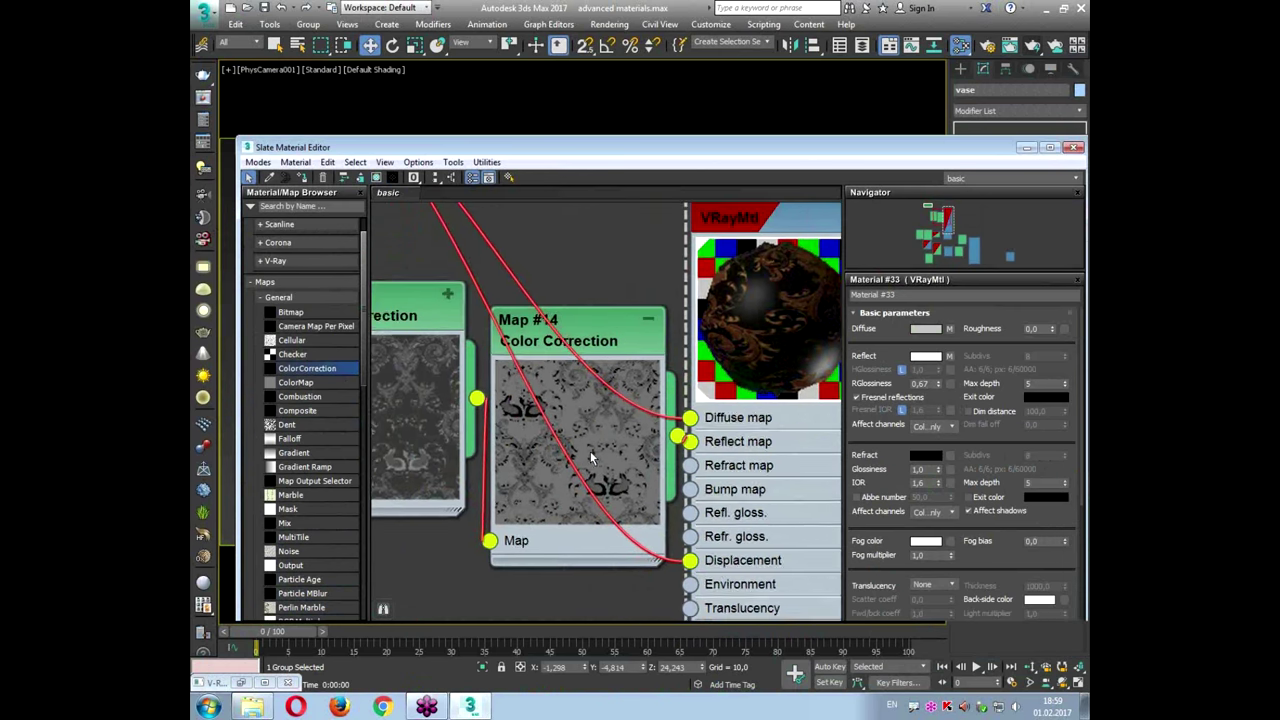
scroll(520, 401, "down", 1)
middle_click_drag(520, 401, 629, 352)
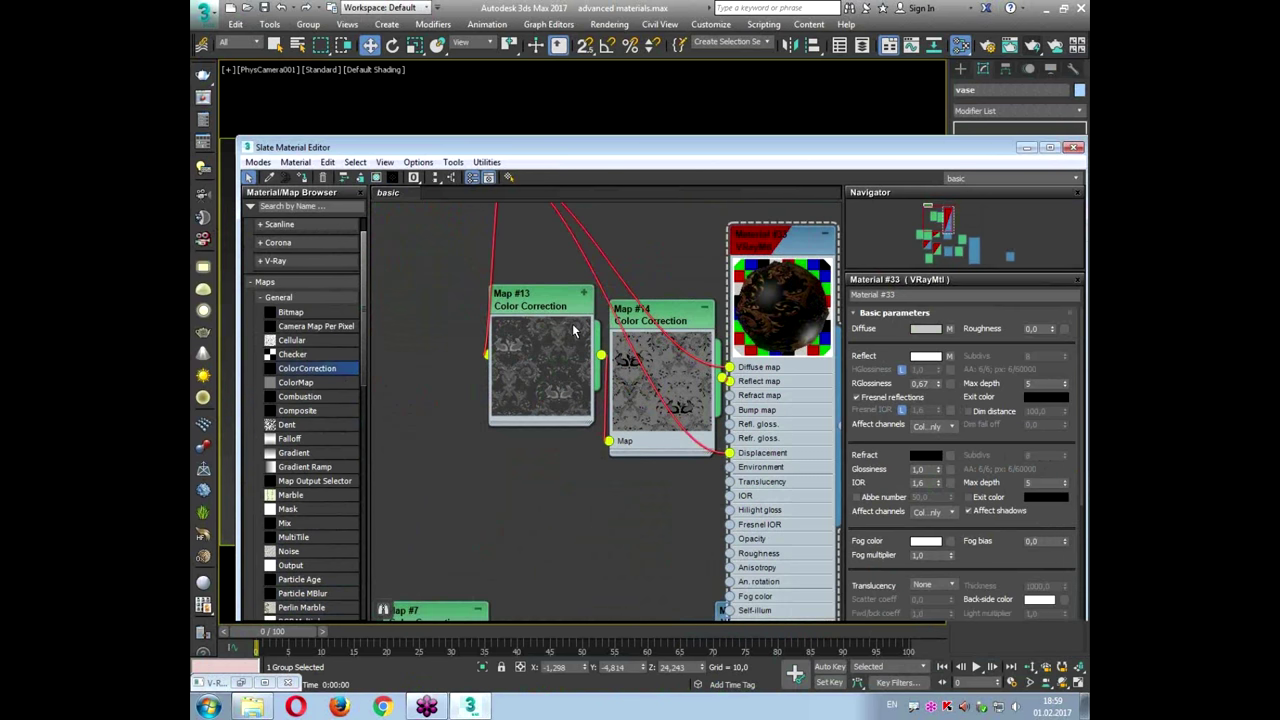
left_click_drag(572, 318, 481, 333)
left_click_drag(661, 318, 569, 395)
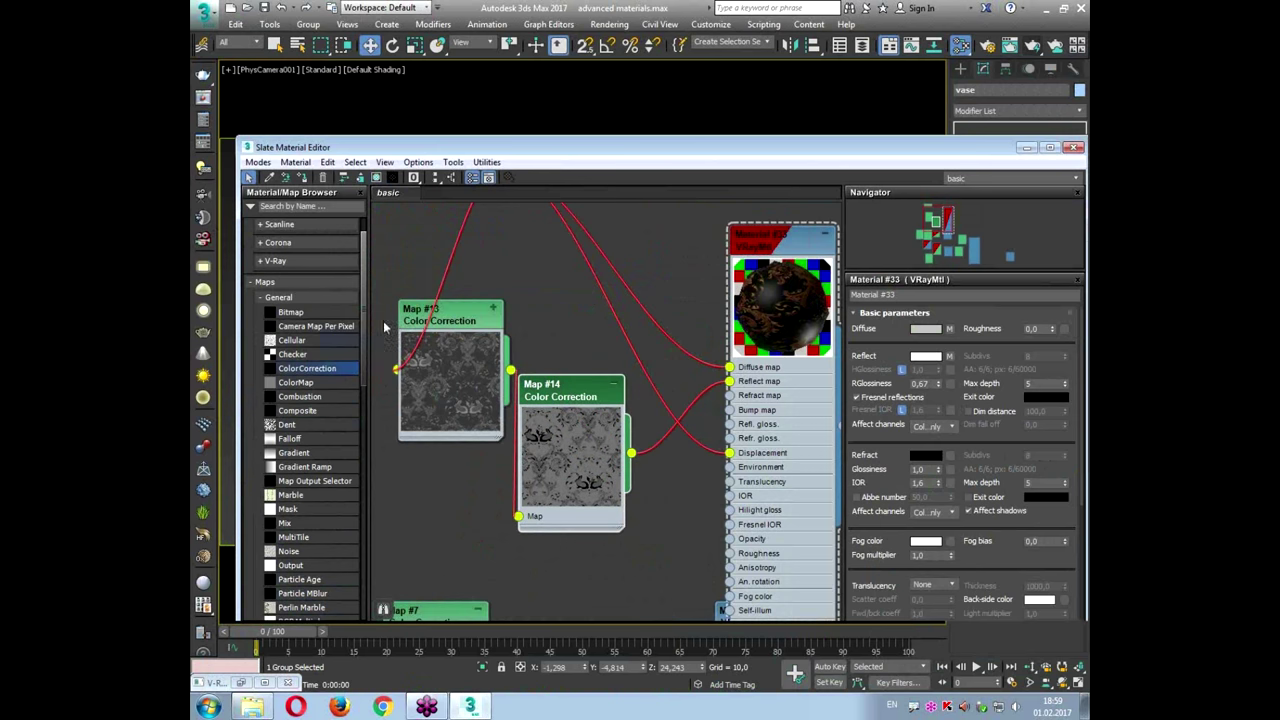
Step: Insert a new Color Correction map between the vase bitmap and Material #33's Displacement input and open its parameters
left_click_drag(610, 324, 618, 311)
middle_click_drag(620, 311, 617, 403)
scroll(617, 403, "down", 1)
left_click_drag(617, 403, 617, 246)
double_click(569, 246)
left_click(651, 244)
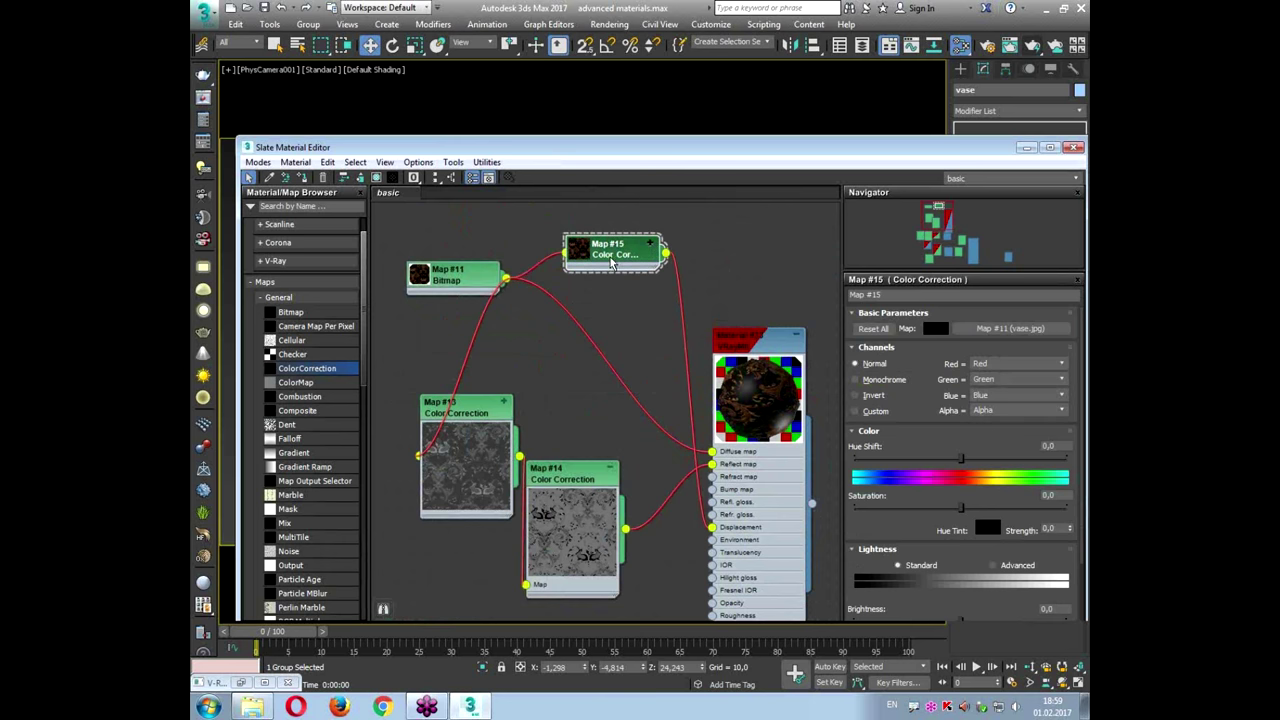
Step: Enlarge the displacement Color Correction's preview, set its channels to Monochrome, Brightness to 7,641 and Contrast to 17,608
double_click(611, 253)
left_click_drag(618, 254, 623, 230)
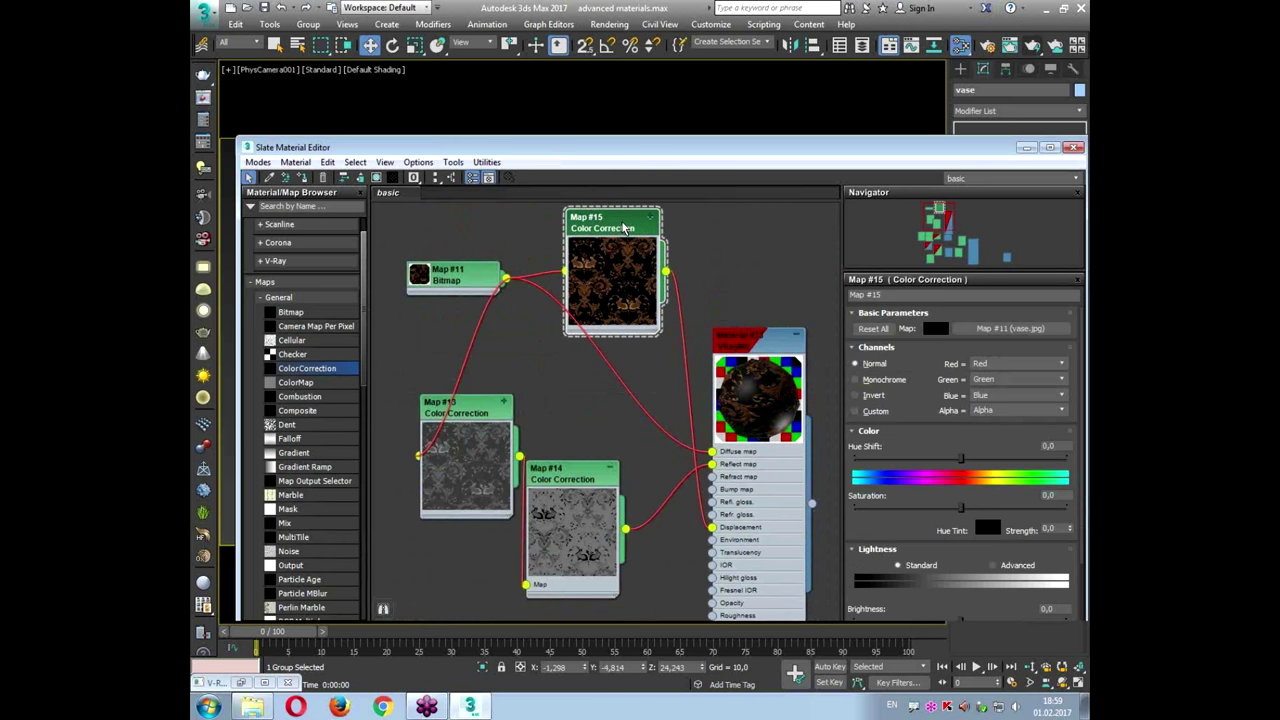
left_click(877, 384)
left_click_drag(894, 532, 897, 459)
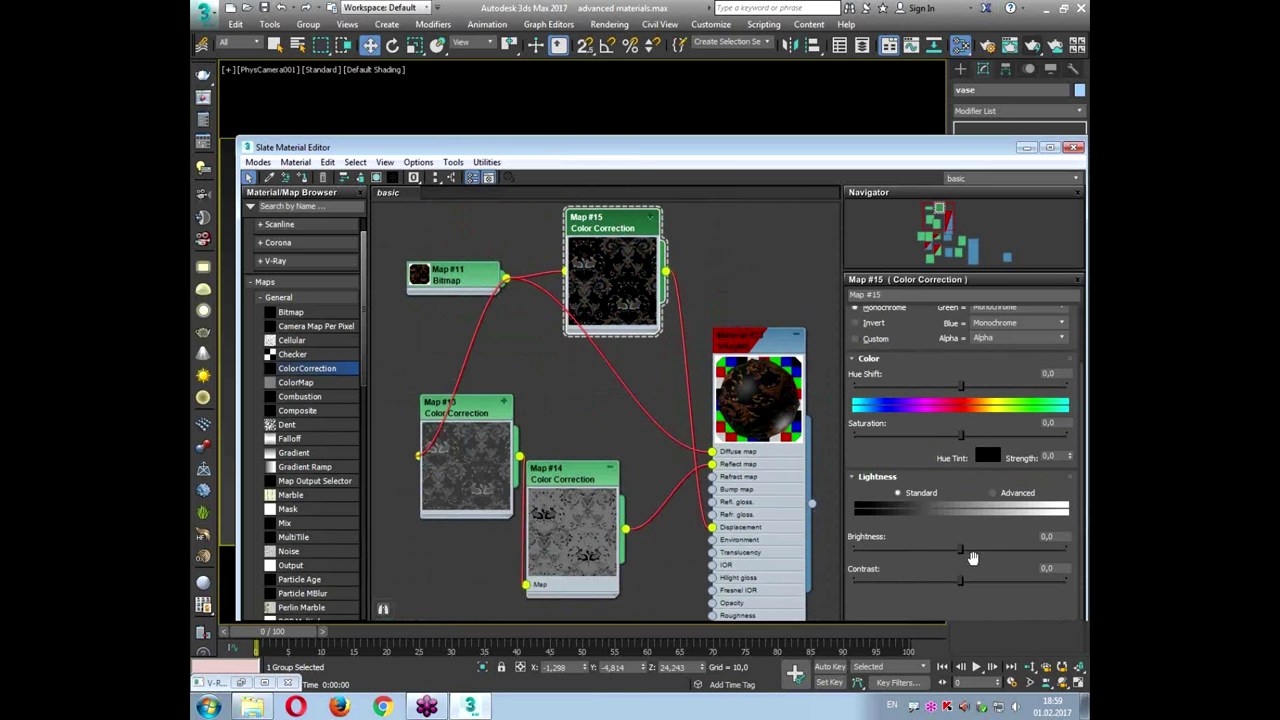
mouse_move(964, 549)
left_mouse_down()
mouse_move(982, 585)
mouse_move(999, 585)
mouse_move(980, 585)
mouse_move(968, 553)
left_mouse_up()
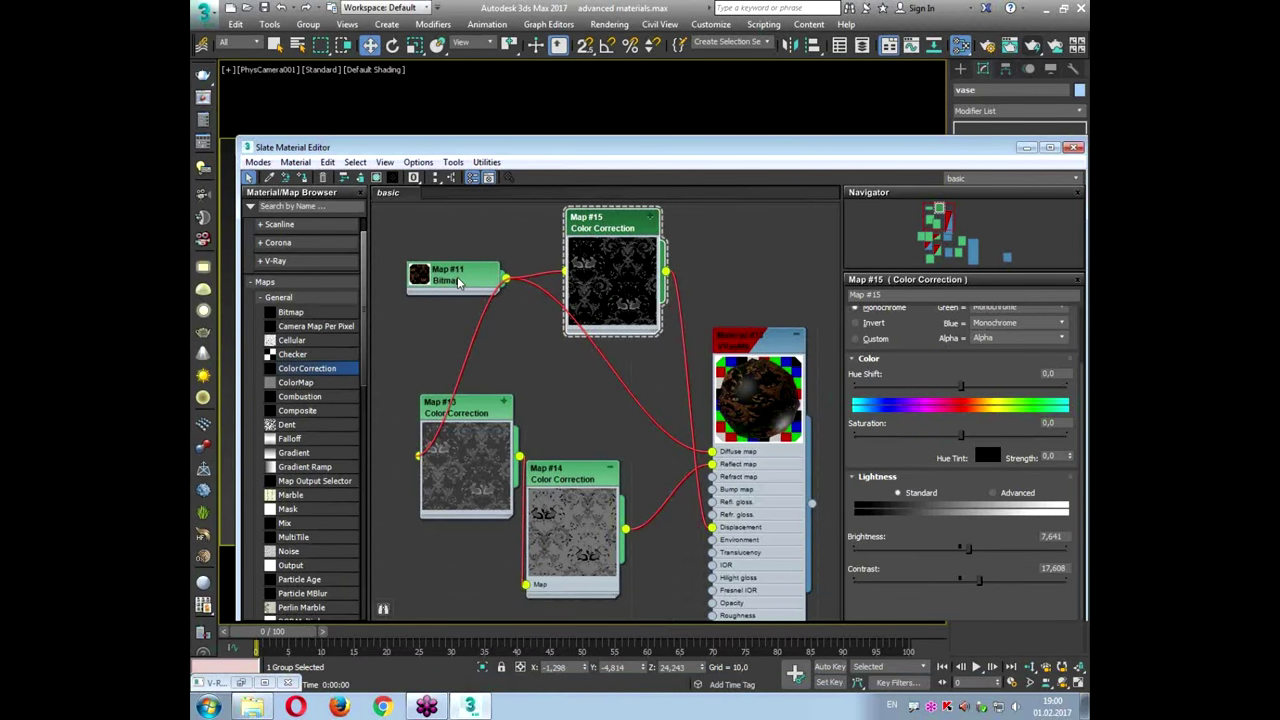
Step: Duplicate the vase bitmap node and feed the copy into the displacement Color Correction in place of the original bitmap
left_click_drag(459, 283, 446, 287)
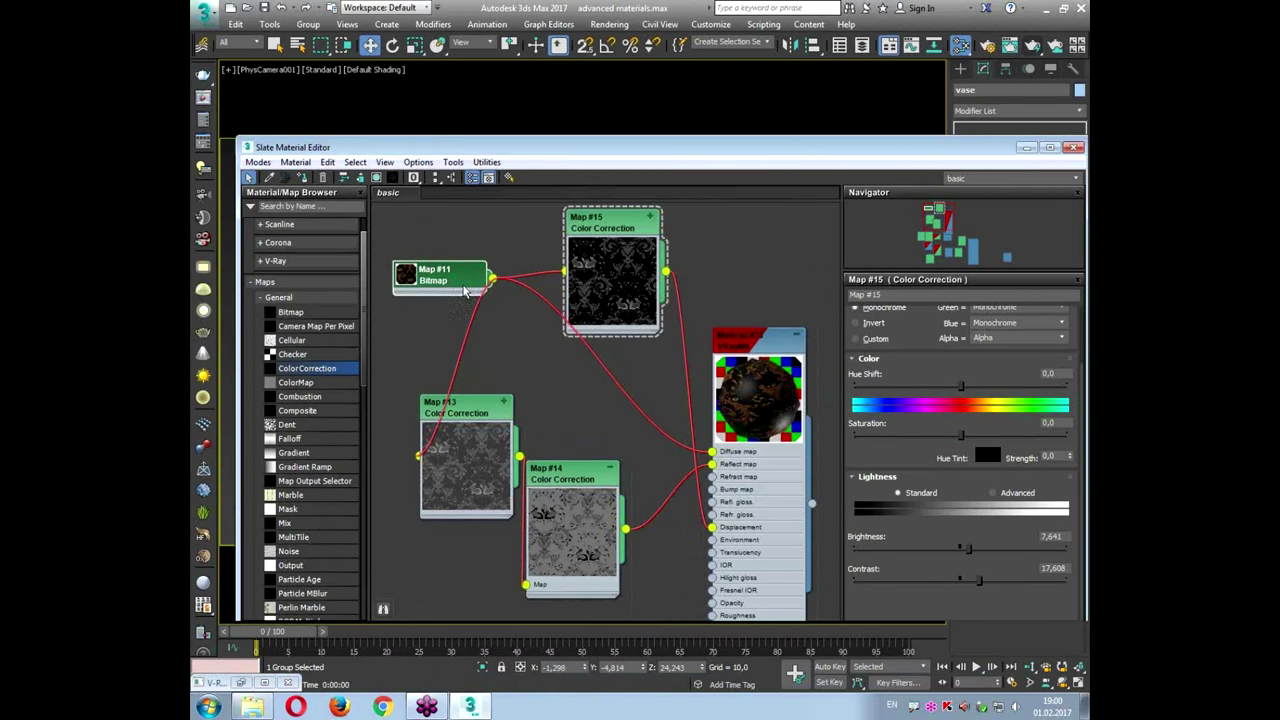
left_click_drag(757, 418, 736, 414)
left_click_drag(558, 553, 506, 463)
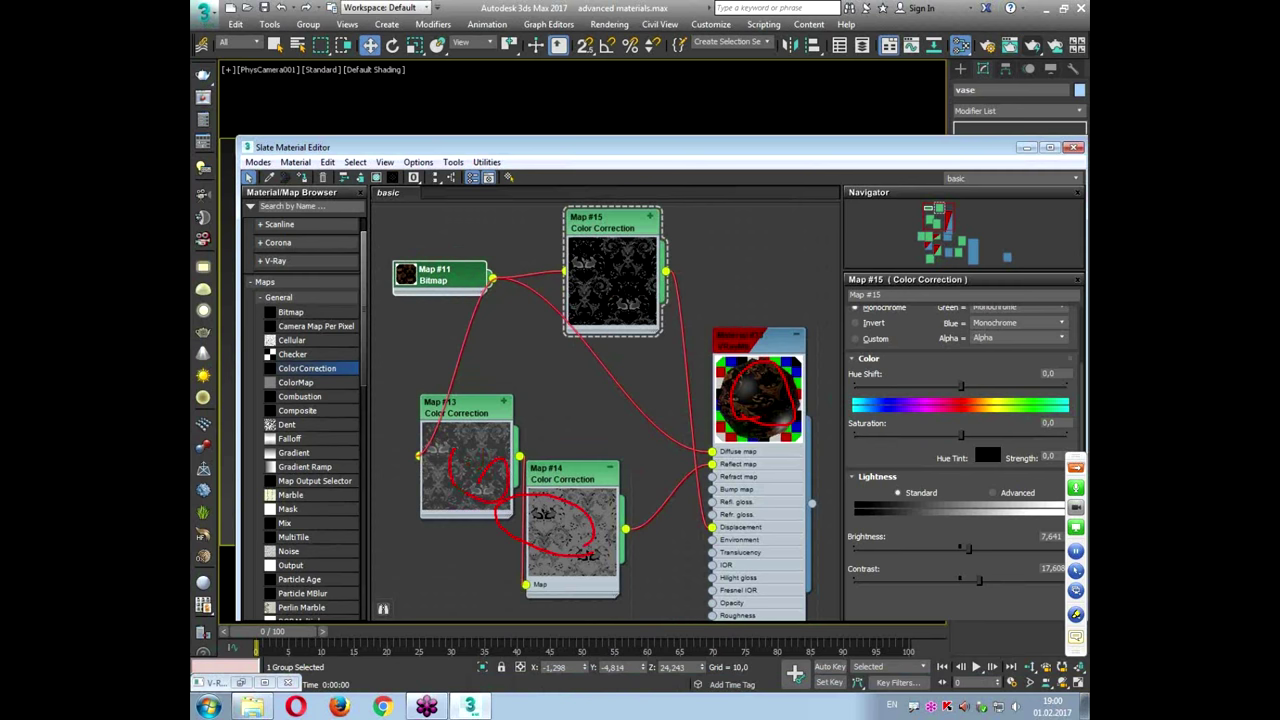
mouse_move(450, 286)
left_mouse_down()
mouse_move(437, 352)
mouse_move(462, 270)
left_mouse_up()
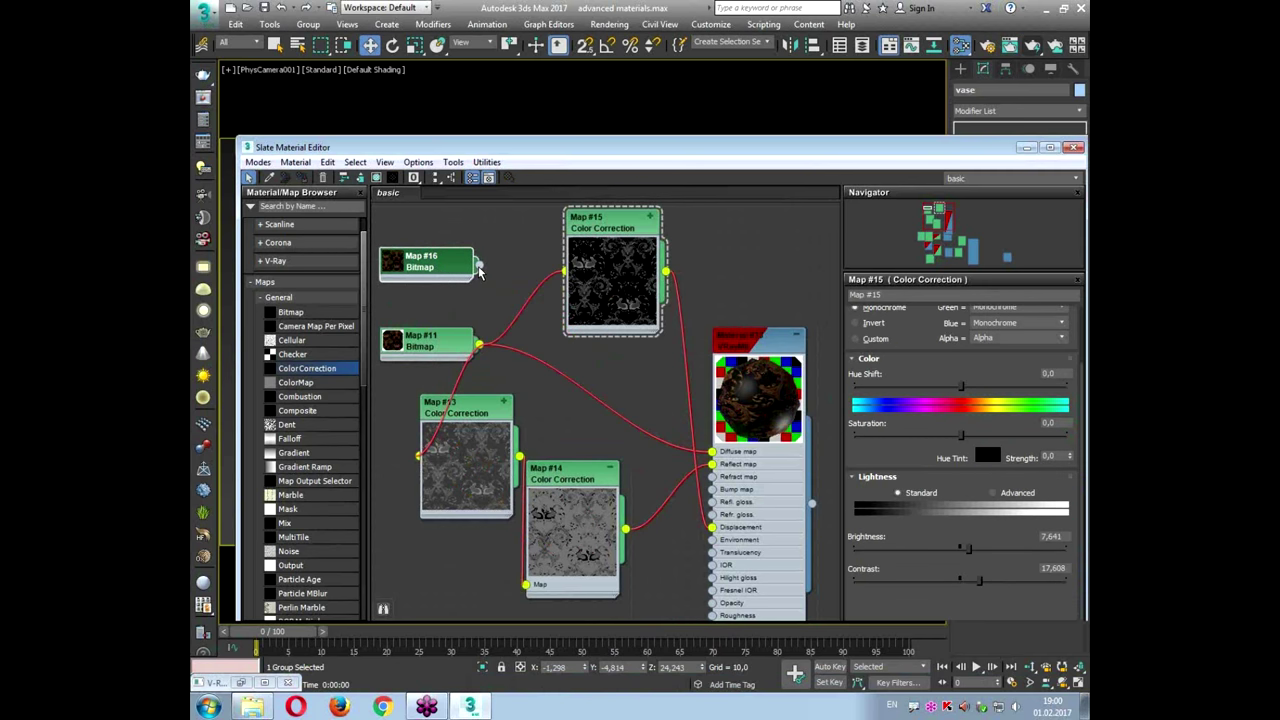
left_click(514, 320)
key("Delete")
left_click_drag(480, 265, 566, 288)
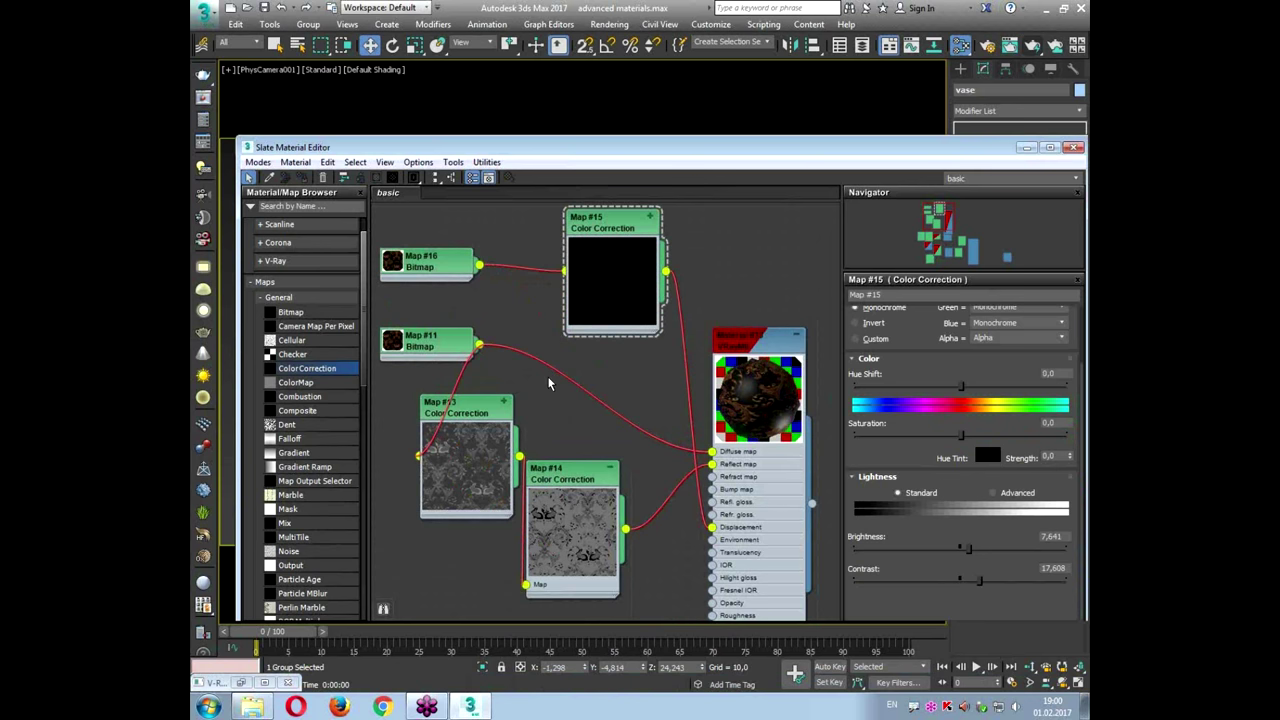
Step: Enlarge the copied bitmap's preview, set its Blur offset to 0,01, and shift the displacement Color Correction node slightly down
double_click(394, 265)
left_click_drag(394, 265, 393, 226)
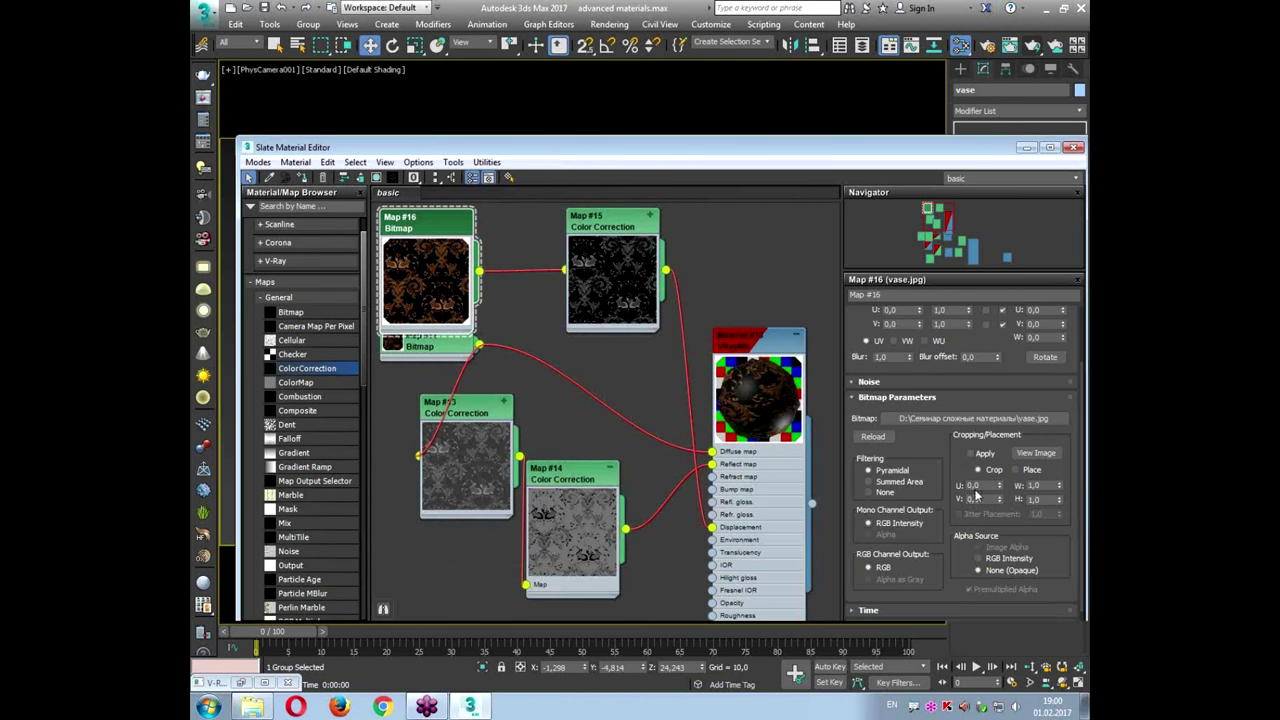
left_click_drag(937, 461, 919, 321)
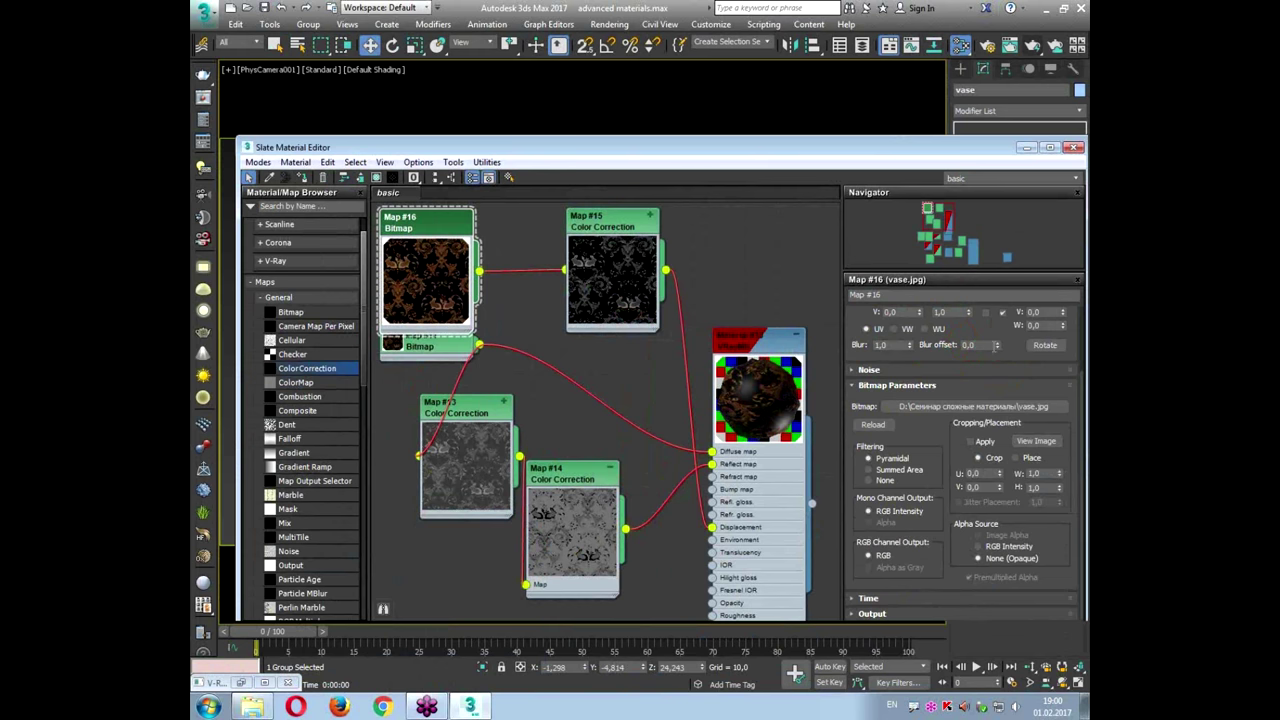
left_click(994, 346)
key("BackSpace")
type("1")
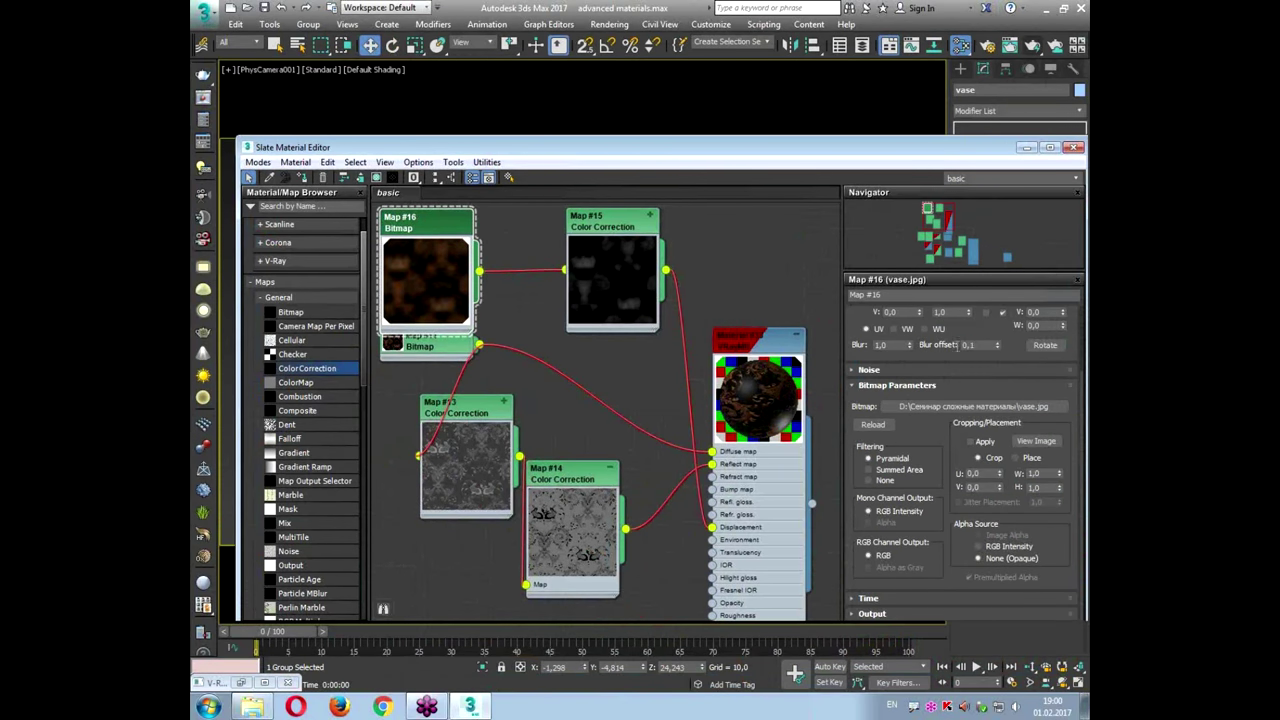
double_click(967, 344)
left_click_drag(628, 232, 630, 245)
key("ctrl+1")
left_click(646, 294)
mouse_move(537, 505)
left_mouse_down()
mouse_move(869, 370)
mouse_move(491, 377)
left_mouse_up()
key("Escape")
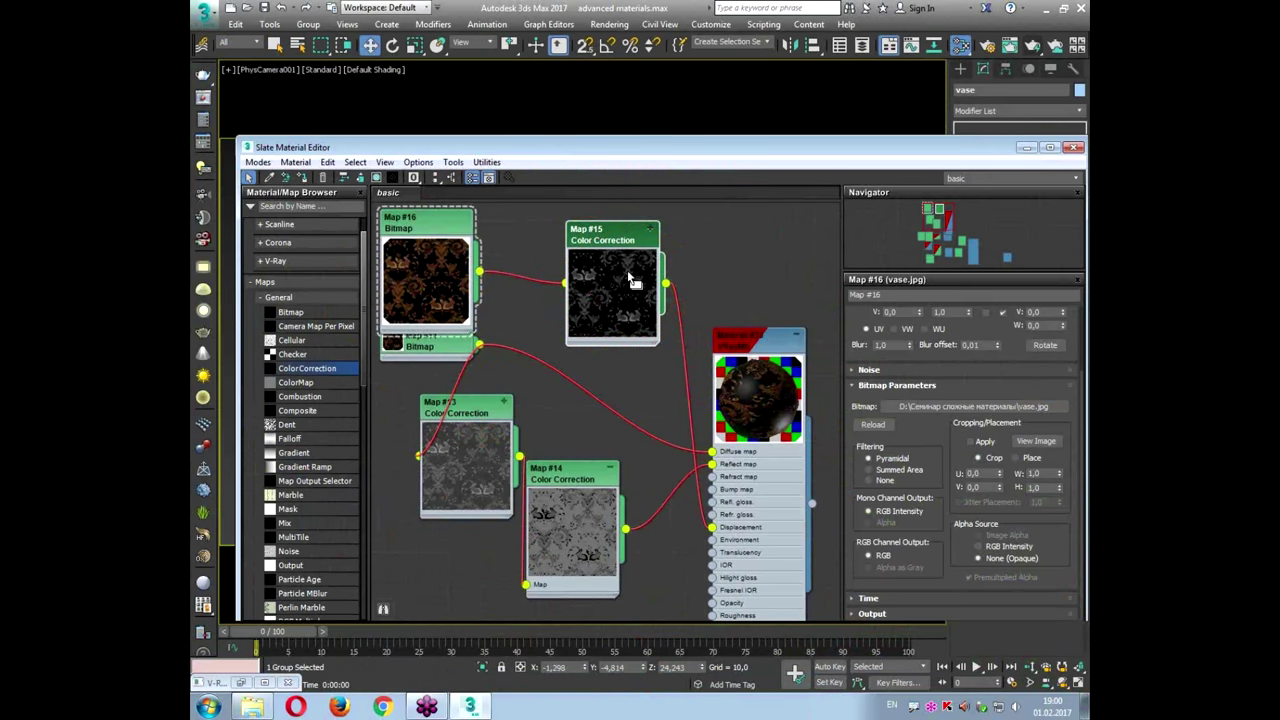
Step: Render the isolated vase, examine its displaced relief up close, and stop the render and close the frame buffer
left_click(1032, 46)
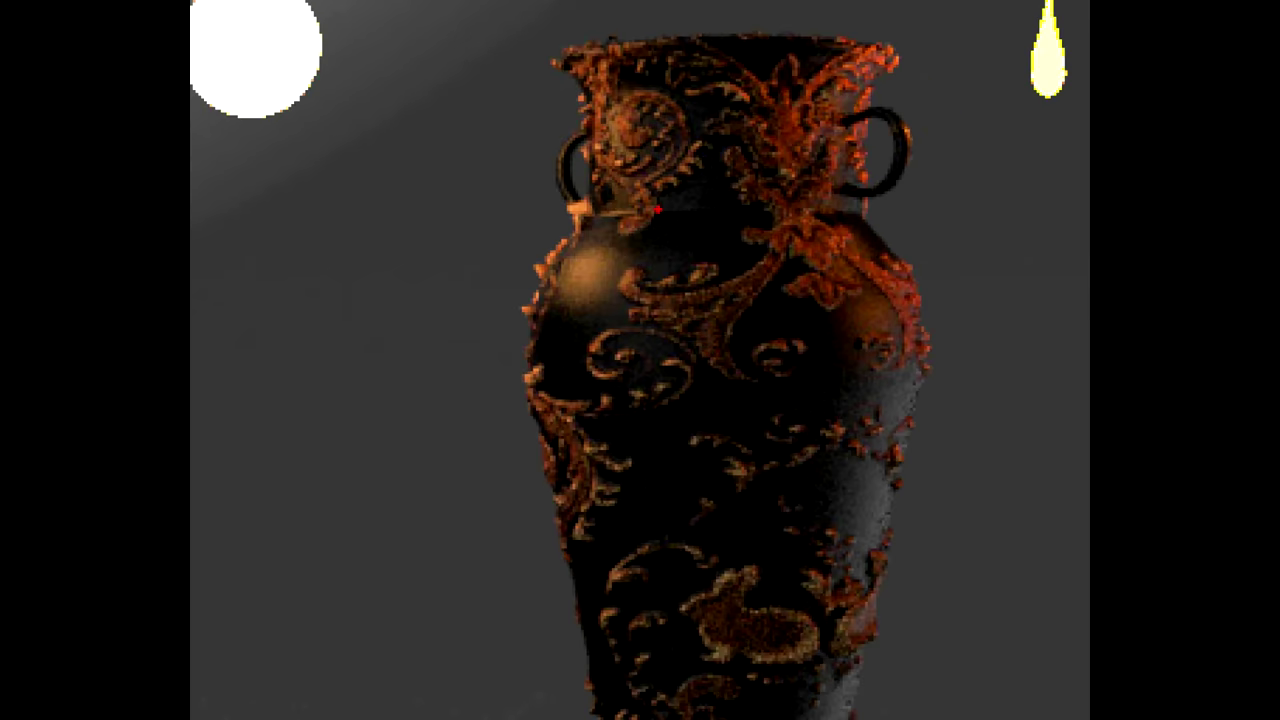
mouse_move(873, 243)
left_mouse_down()
mouse_move(842, 247)
mouse_move(669, 2)
mouse_move(808, 337)
mouse_move(490, 2)
left_mouse_up()
mouse_move(925, 8)
left_mouse_down()
mouse_move(975, 300)
mouse_move(668, 338)
left_mouse_up()
key("Escape")
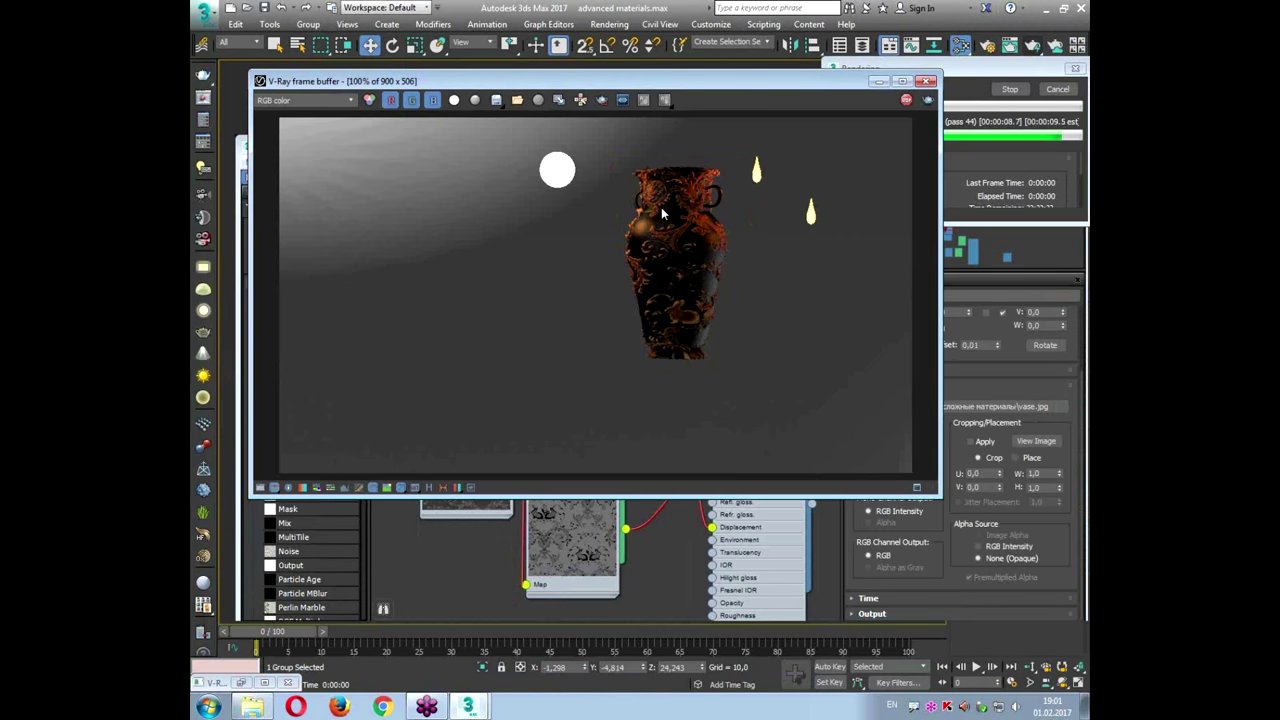
left_click(1054, 93)
left_click(1057, 91)
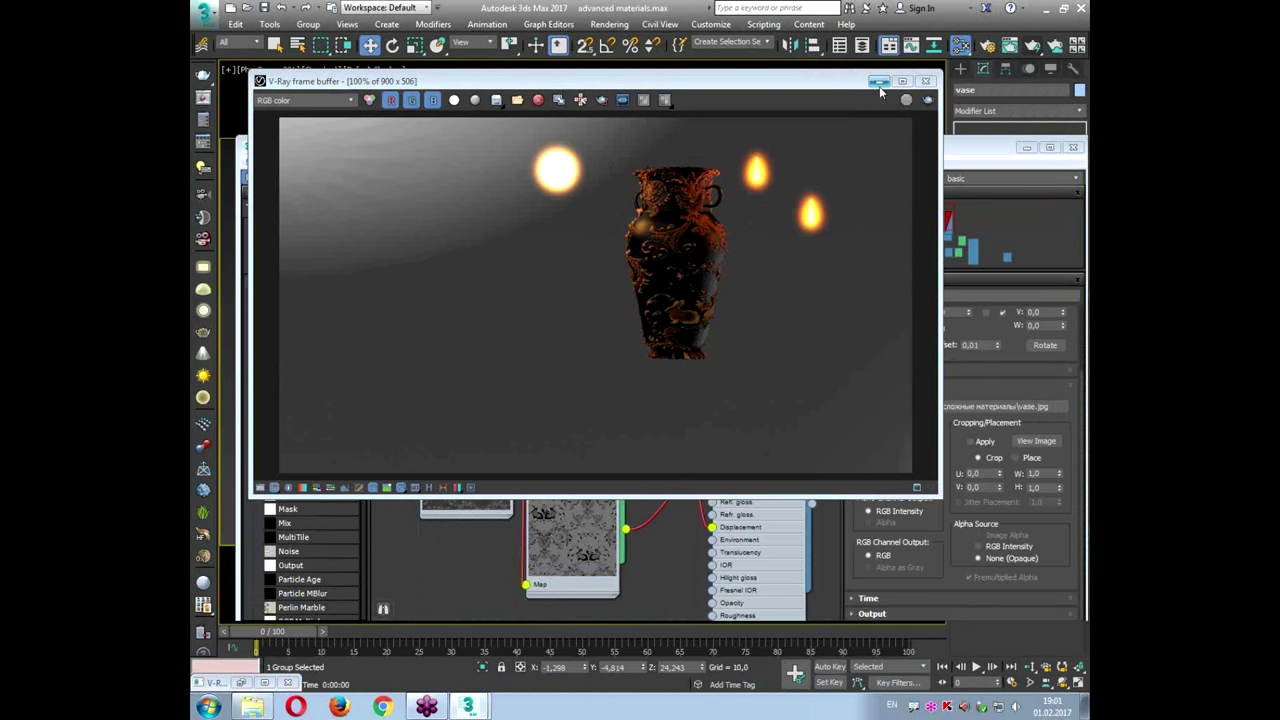
left_click(929, 81)
Step: Open the vase material's map settings and raise the Displace amount to 803
double_click(774, 350)
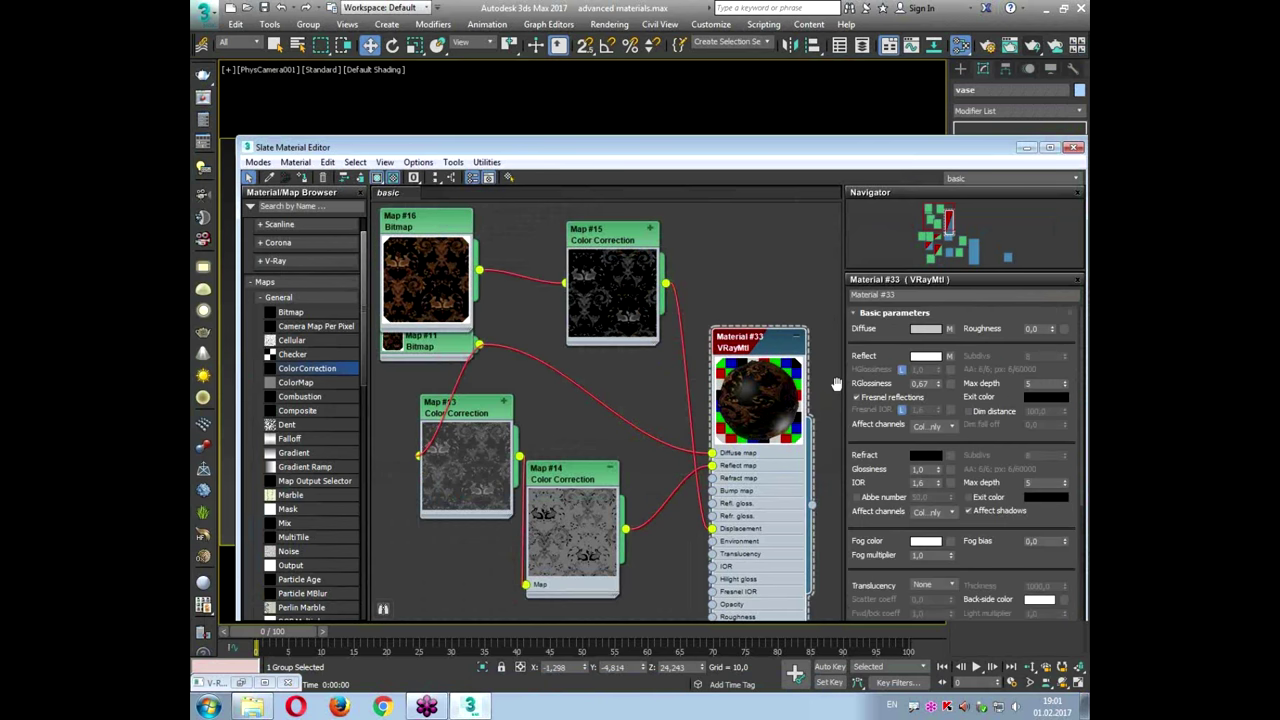
left_click_drag(887, 456, 860, 113)
left_click(870, 584)
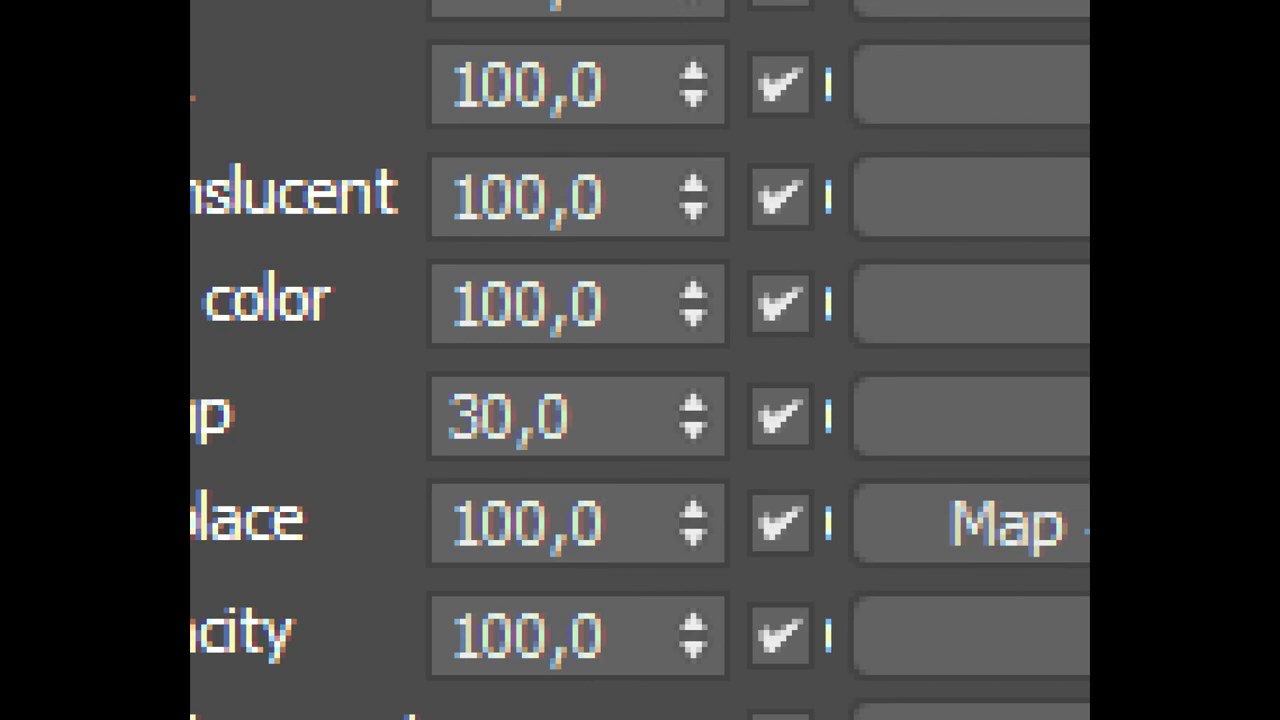
mouse_move(616, 588)
left_mouse_down()
mouse_move(707, 599)
mouse_move(692, 562)
left_mouse_up()
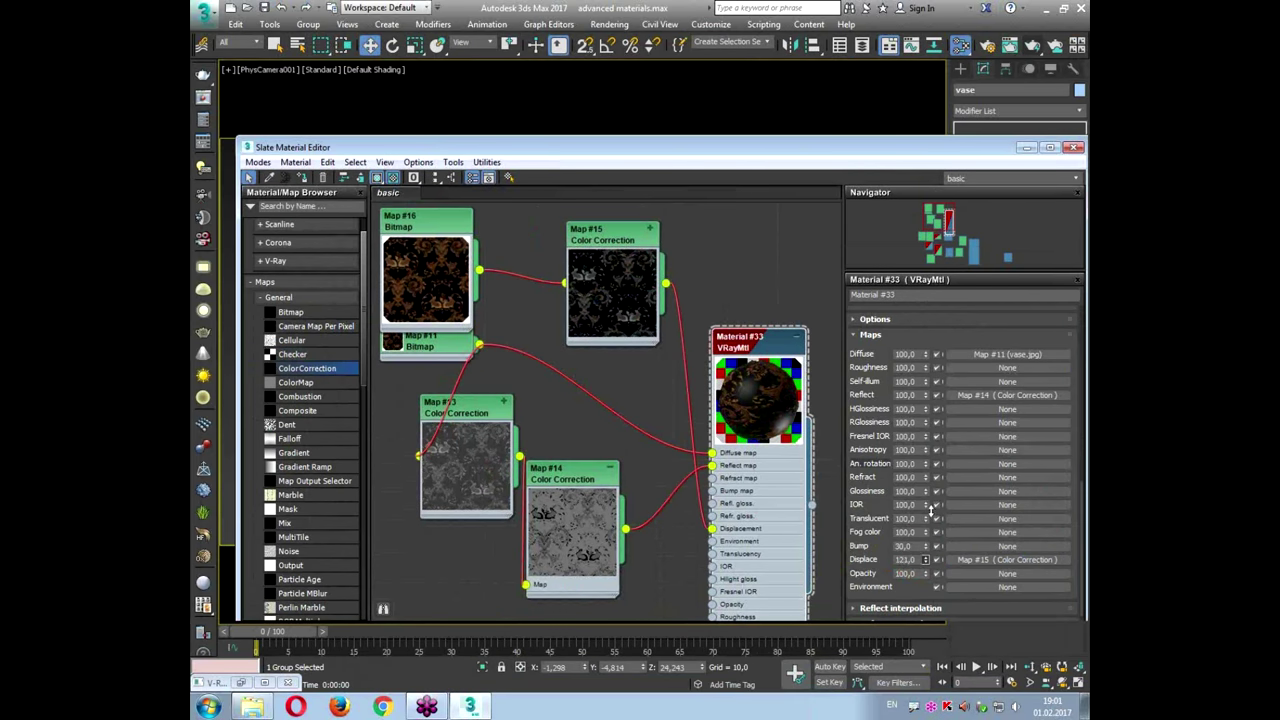
left_click_drag(931, 510, 934, 409)
left_click_drag(940, 187, 945, 47)
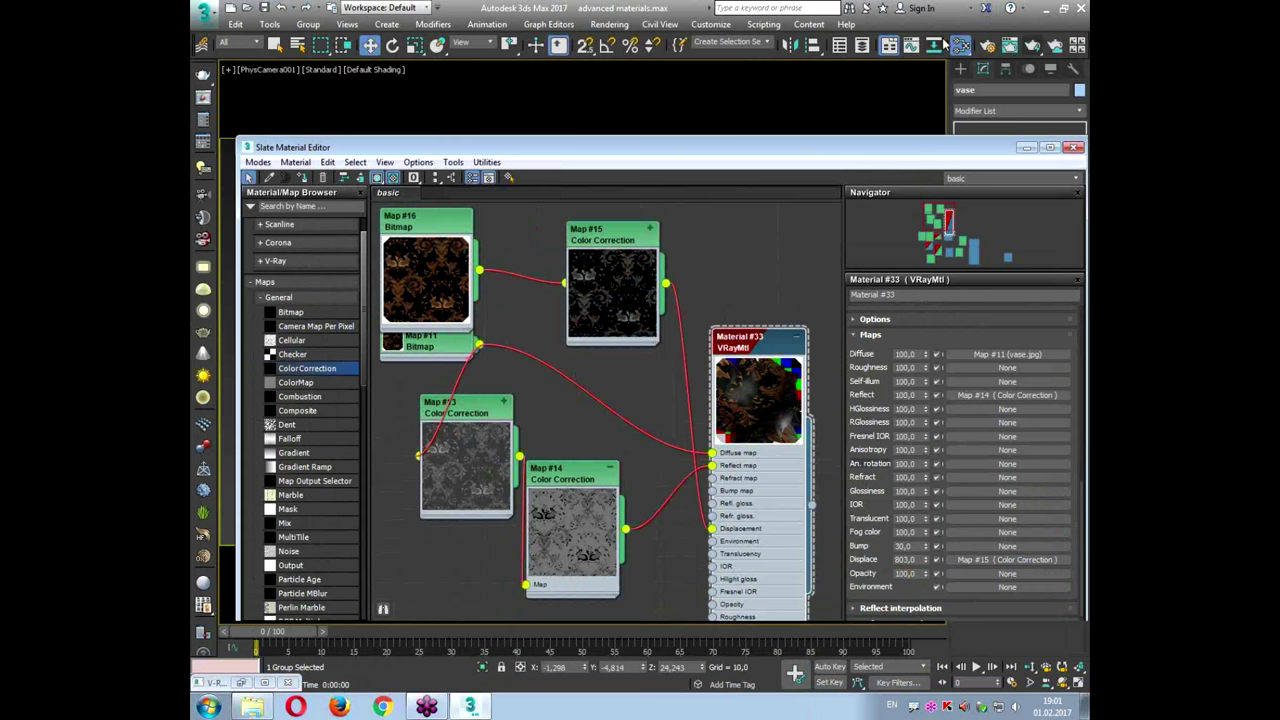
Step: Render the exaggerated displacement, examine the vase up close, close the frame buffer and set the Displace amount to 150
left_click(1030, 42)
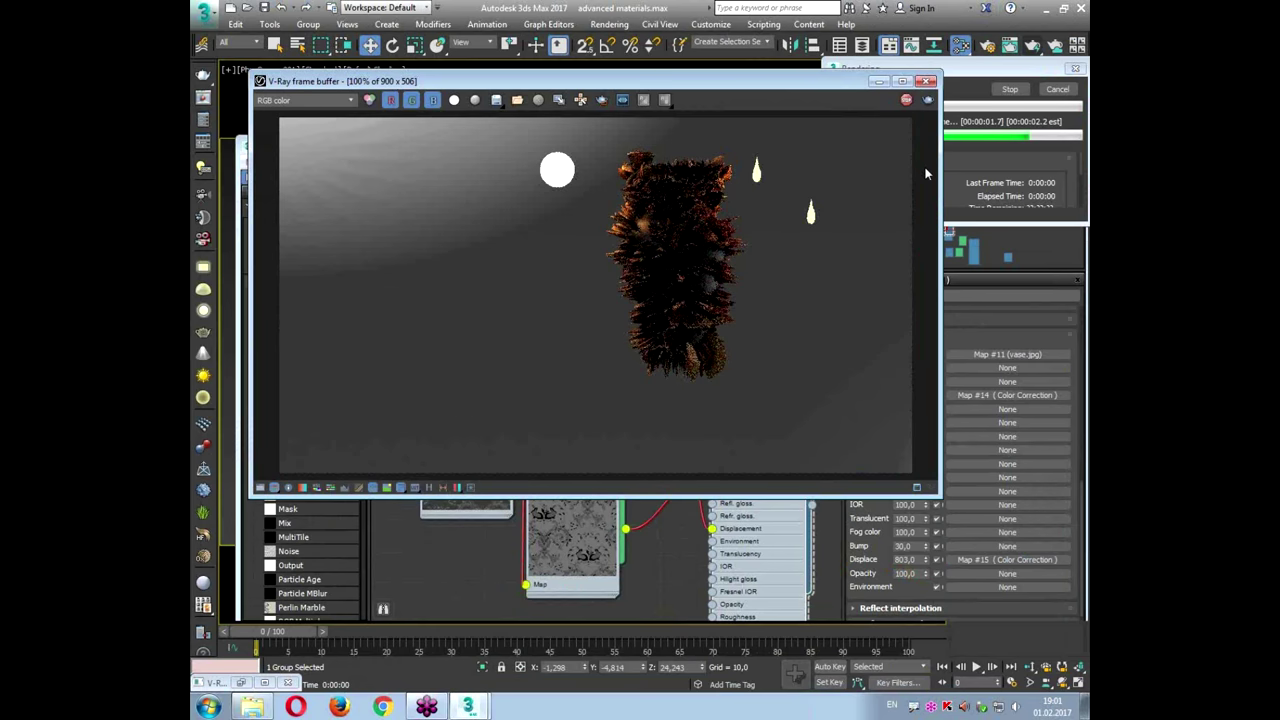
scroll(722, 253, "up", 3)
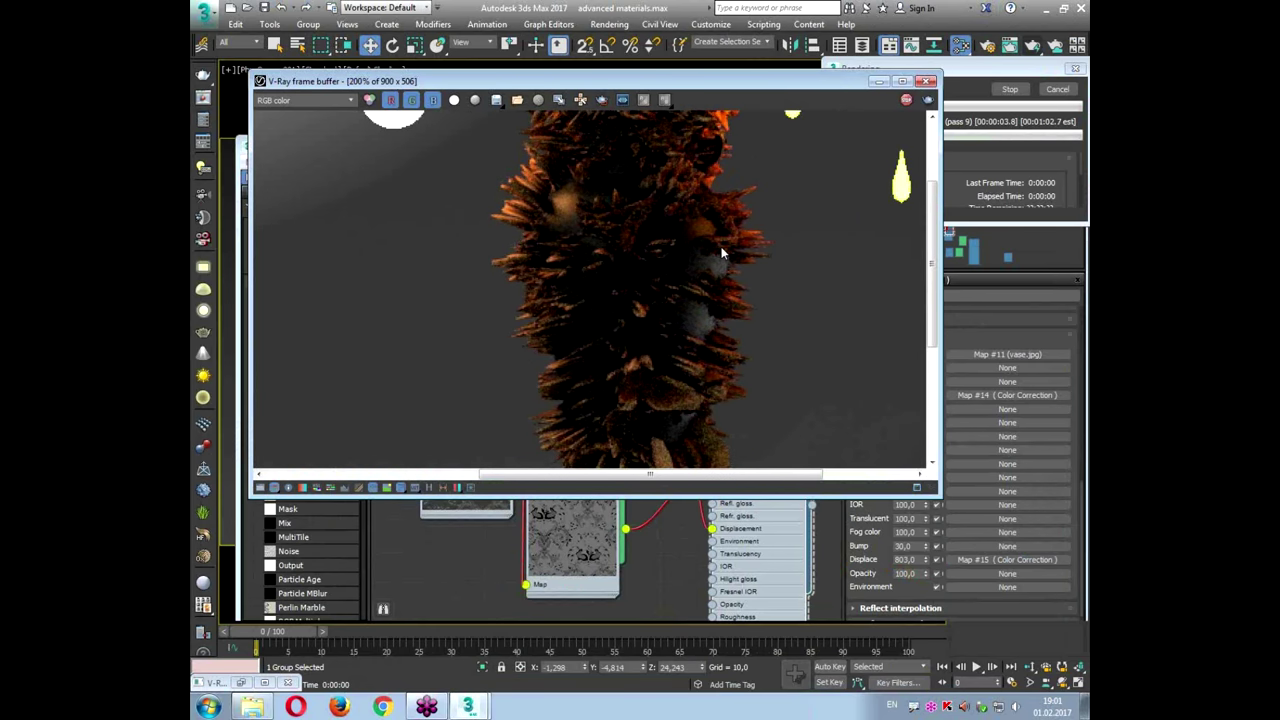
left_click(925, 81)
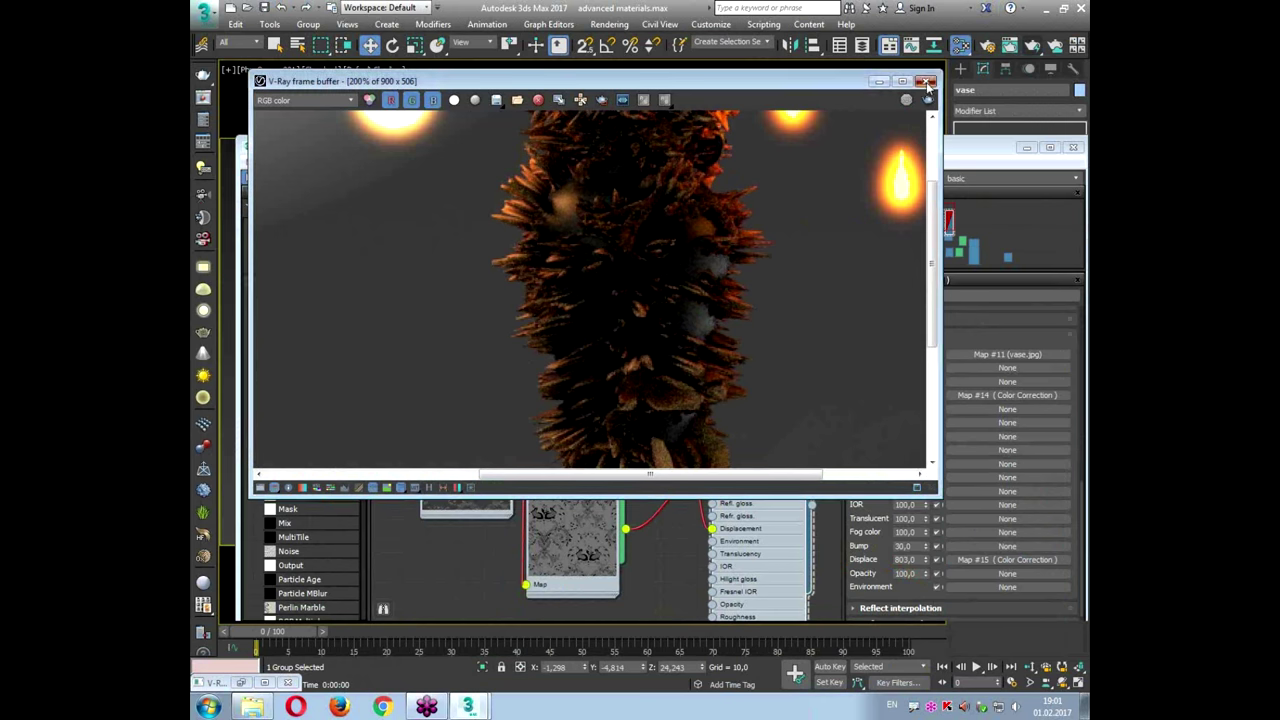
type("150")
key("Return")
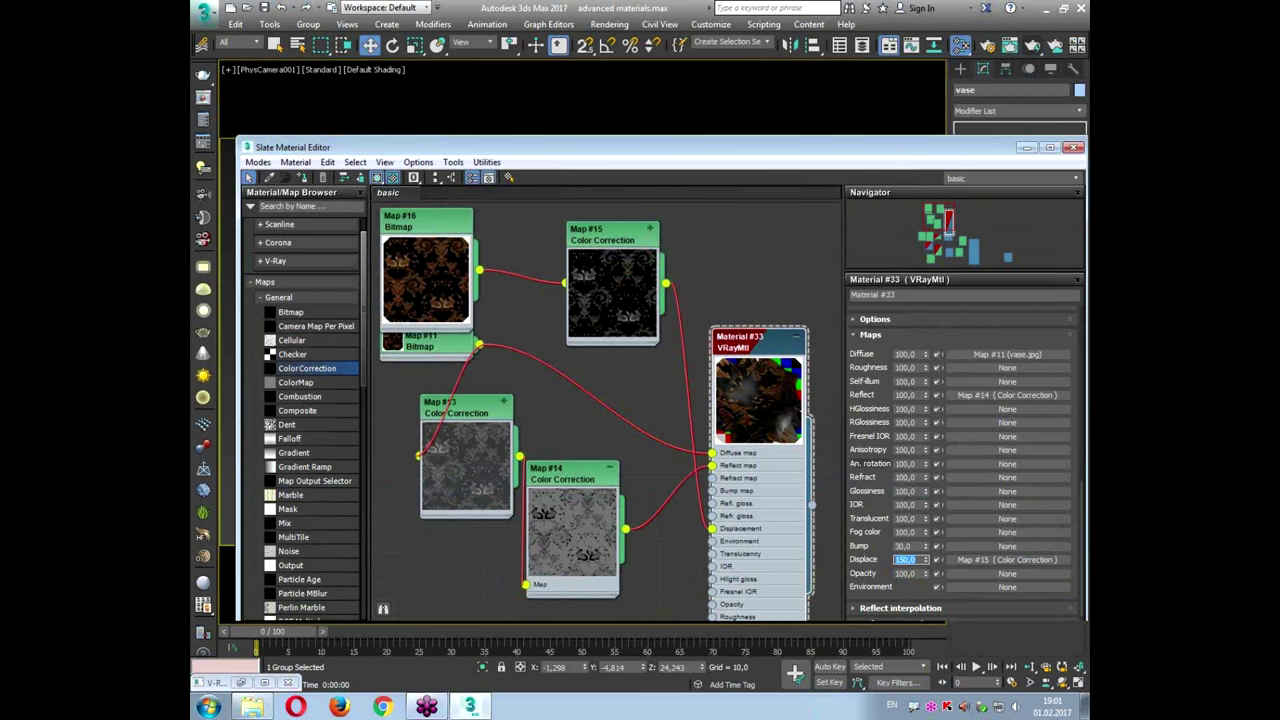
Step: Open the default displacement settings in Render Setup and set the Edge length to 1 px
left_click(987, 45)
left_click(752, 156)
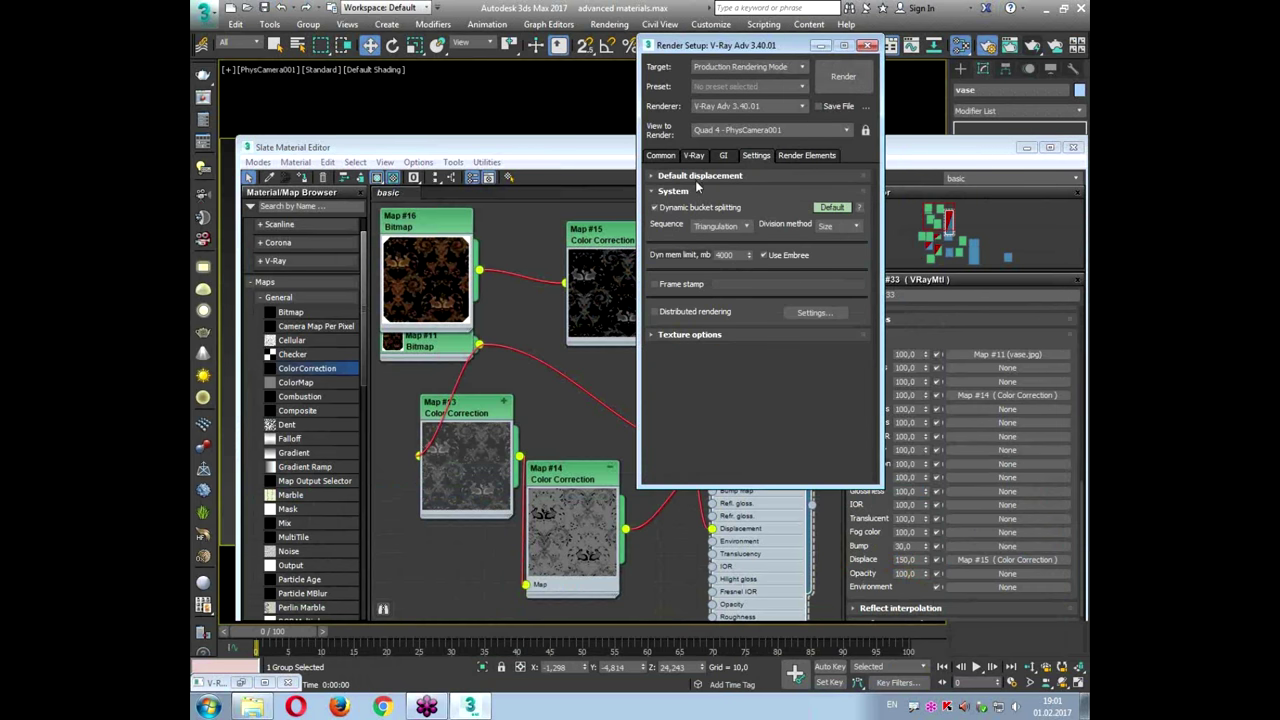
left_click(697, 178)
key("ctrl+1")
scroll(727, 181, "up", 2)
left_click(697, 206)
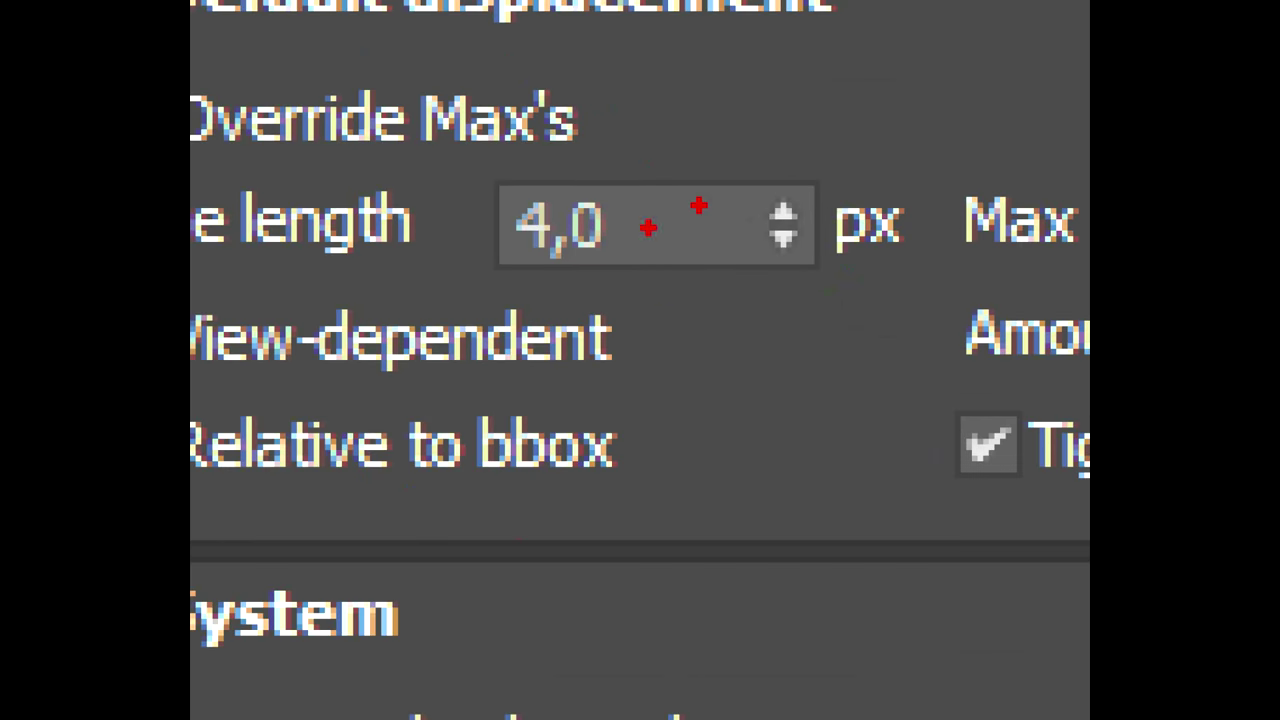
mouse_move(322, 272)
left_mouse_down()
mouse_move(860, 308)
mouse_move(980, 283)
left_mouse_up()
key("Escape")
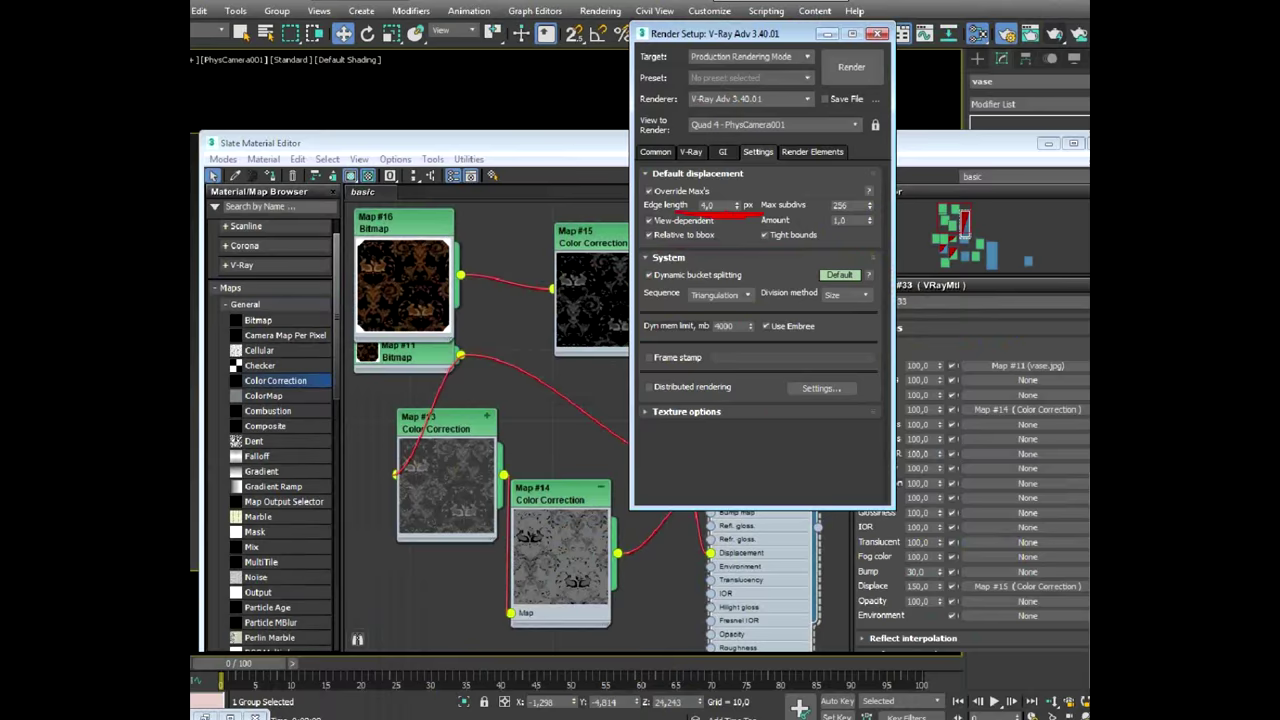
double_click(712, 204)
type("1")
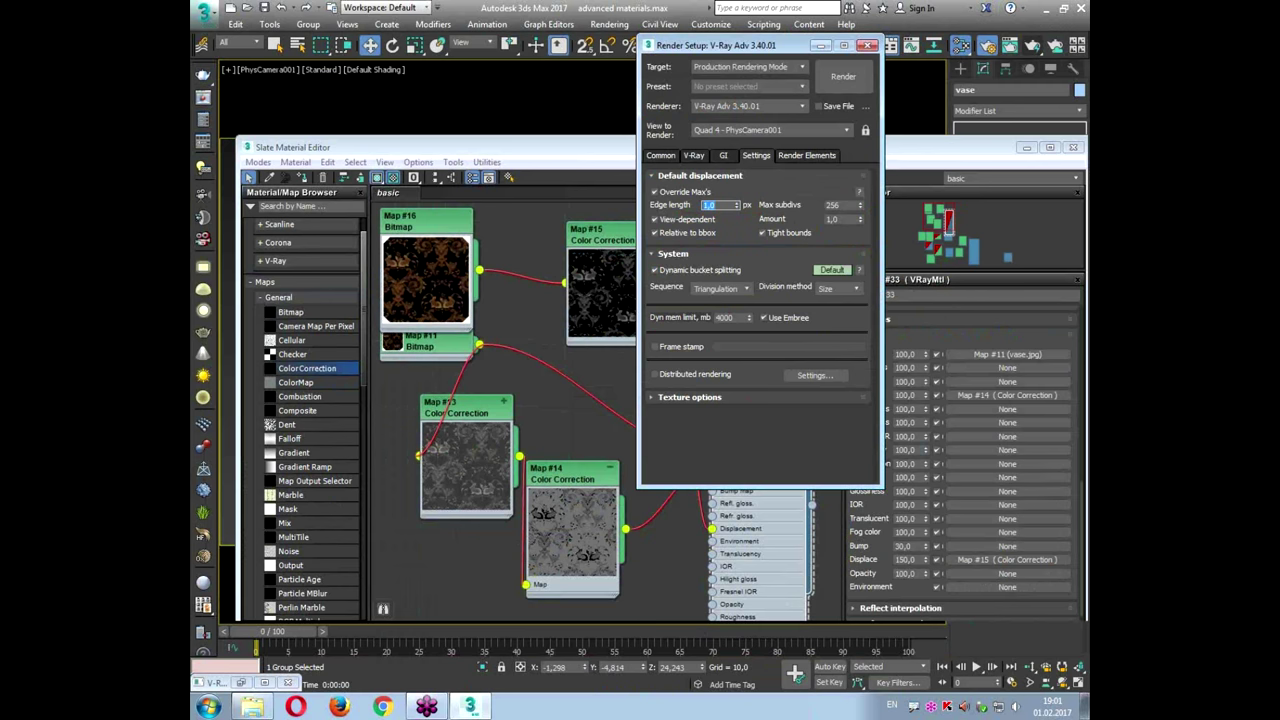
Step: Render the vase to check its finer relief, set the Edge length to 2 px and close Render Setup
left_click(830, 86)
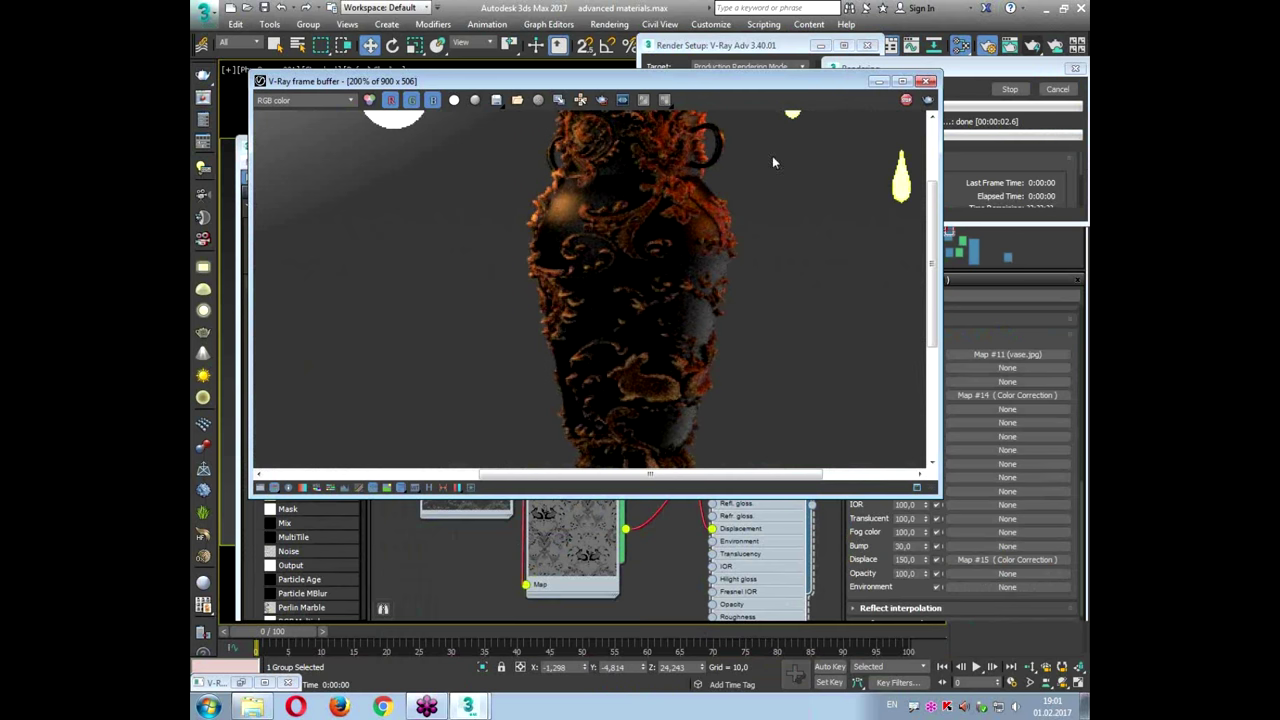
left_click(925, 82)
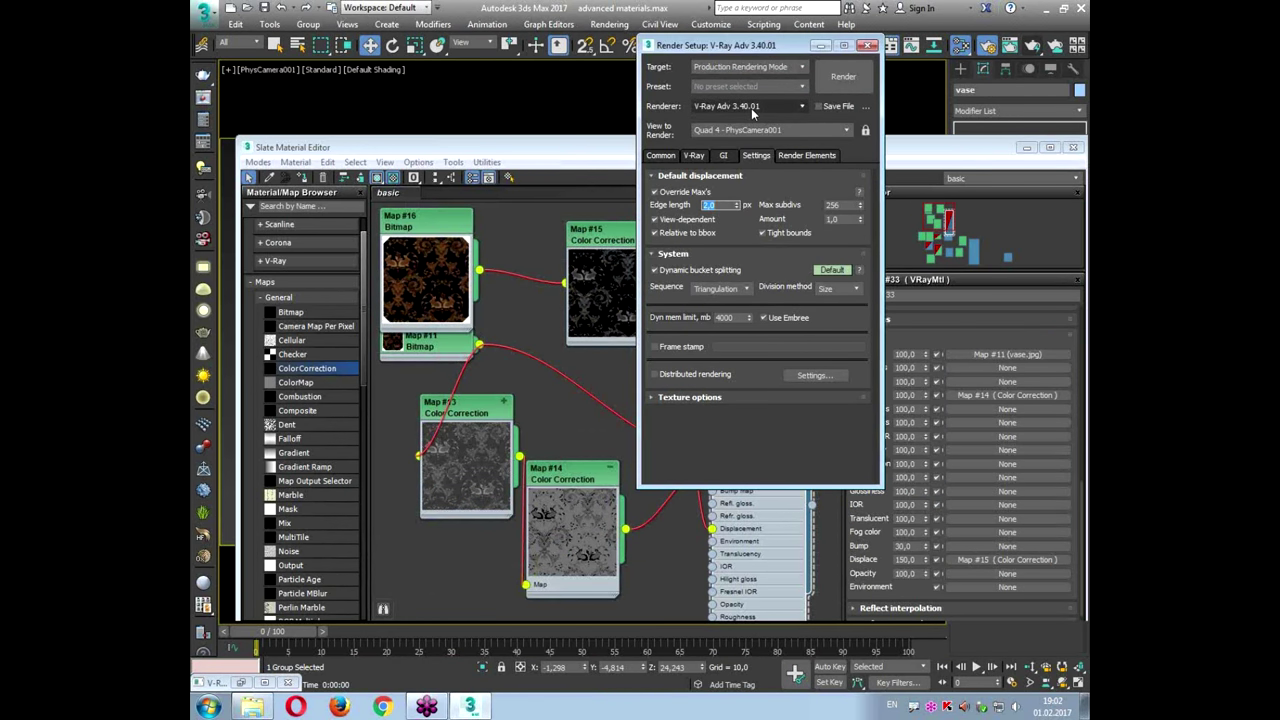
left_click(869, 45)
Step: Set the vase material's Displace amount to 100 and, with the material editor closed, render the vase to check its relief
double_click(904, 560)
type("100")
key("Return")
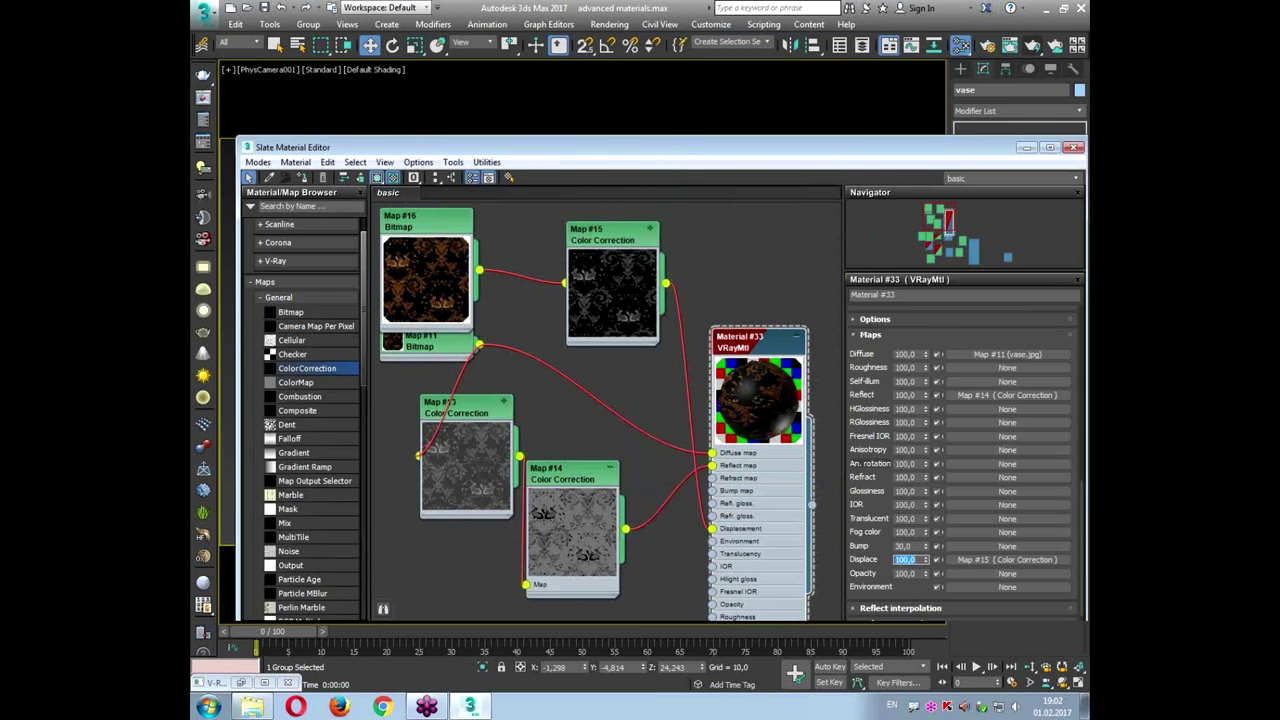
left_click(1073, 147)
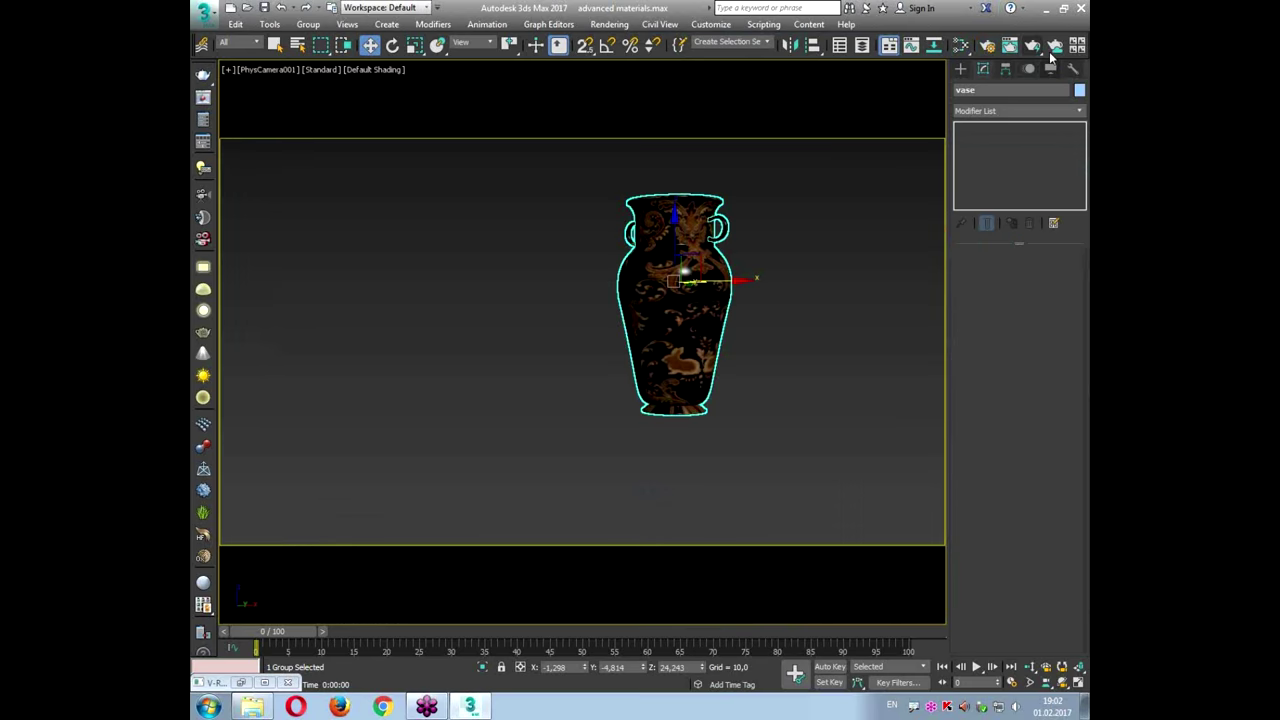
left_click(1034, 45)
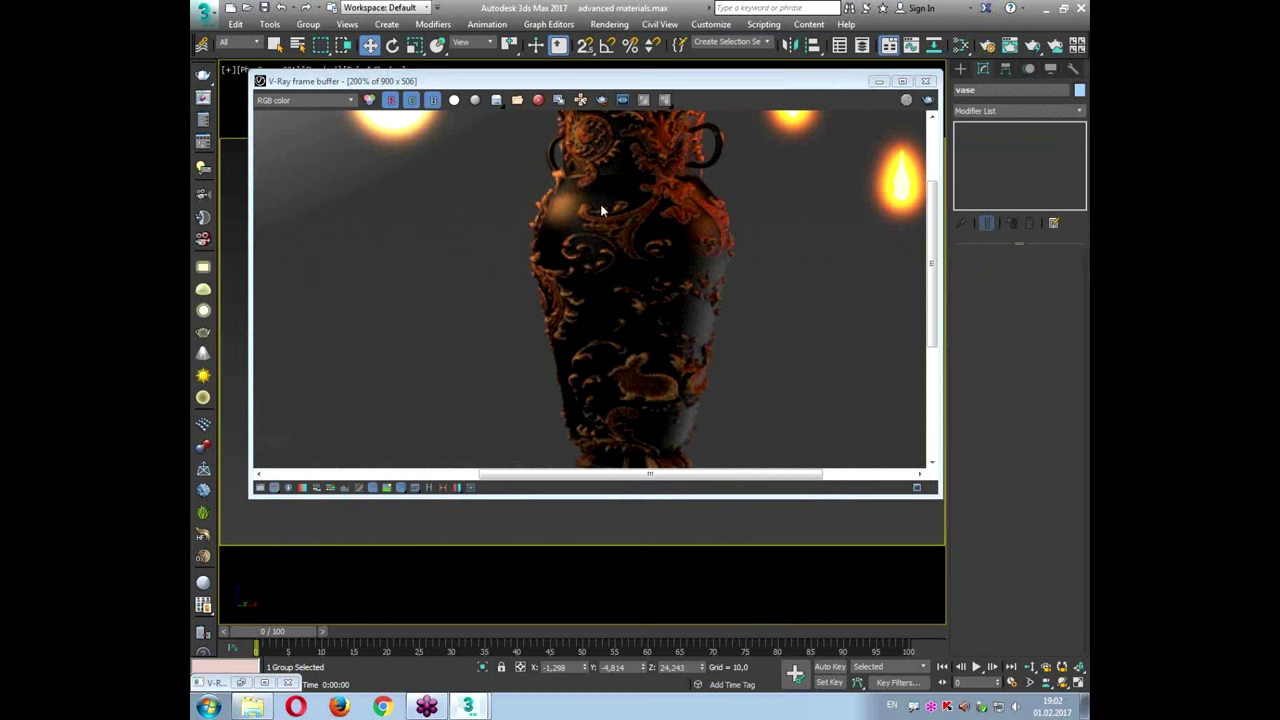
left_click(925, 80)
Step: End the vase's isolation to show the whole still life again, and select the shorter candlestick
right_click(719, 340)
left_click(741, 275)
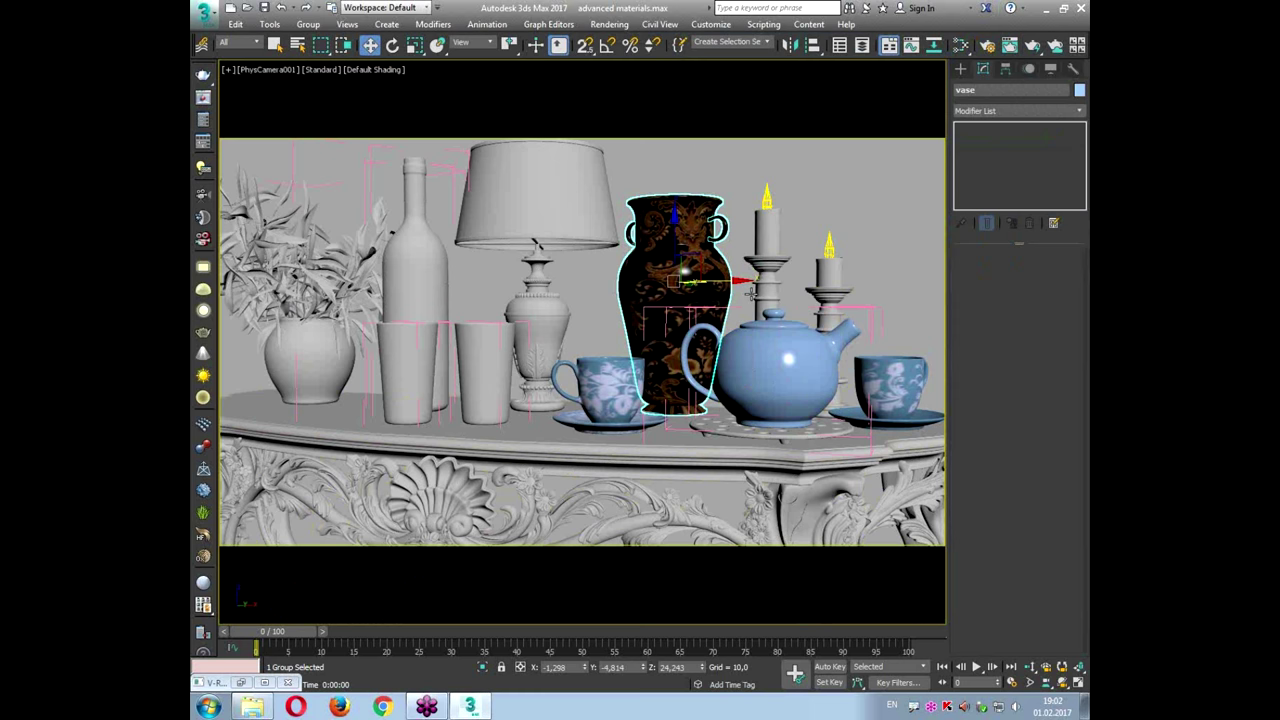
left_click(760, 284)
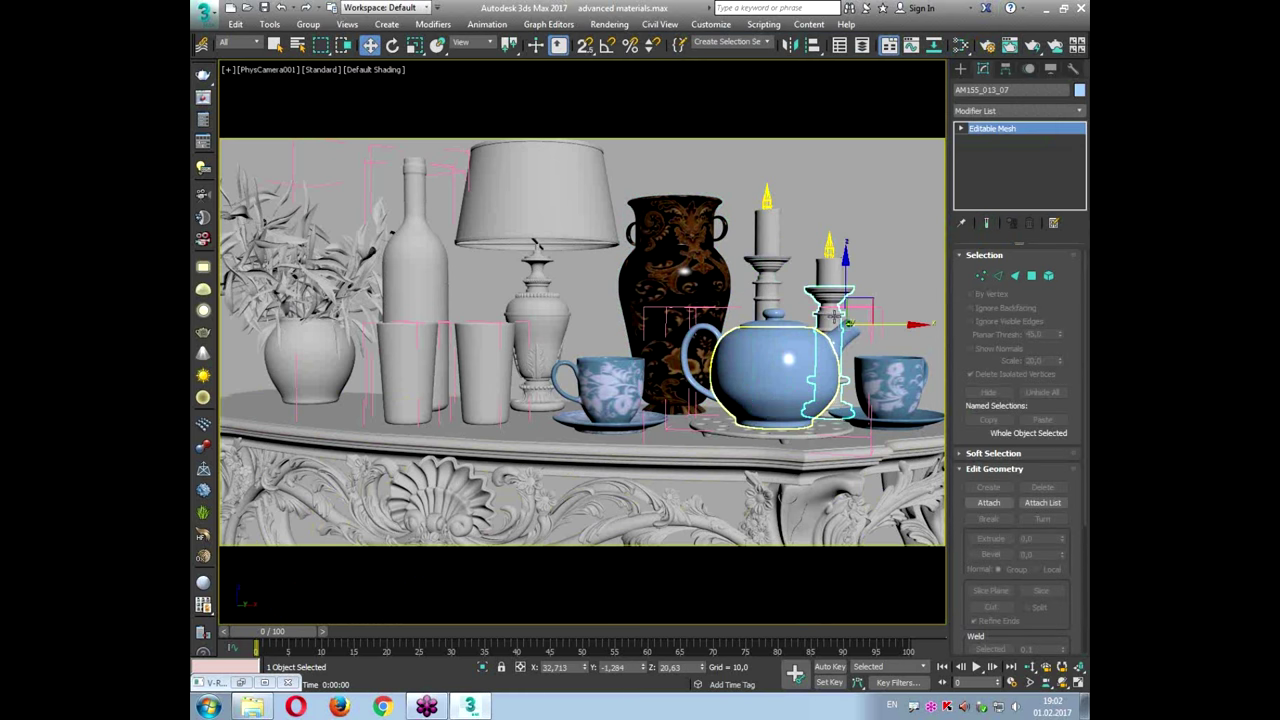
Step: Select the round tray under the teapot and open the Slate Material Editor
left_click(763, 428)
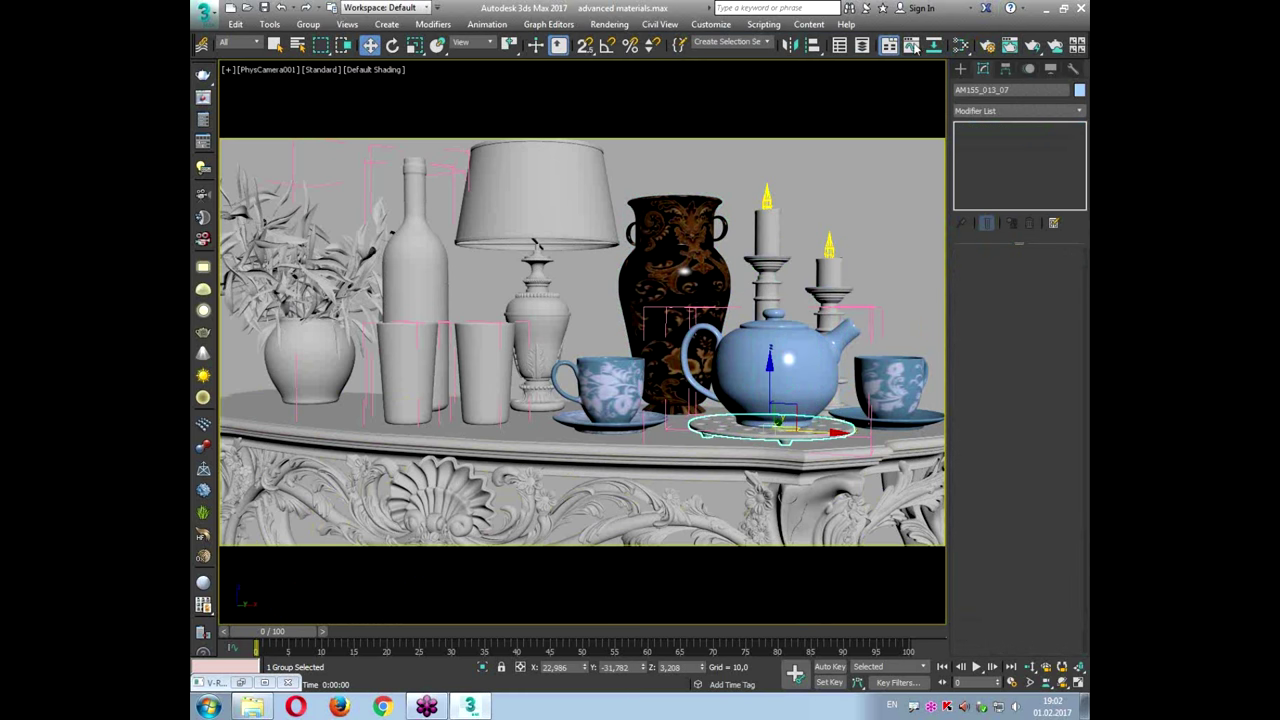
left_click(960, 45)
left_click_drag(561, 149, 569, 127)
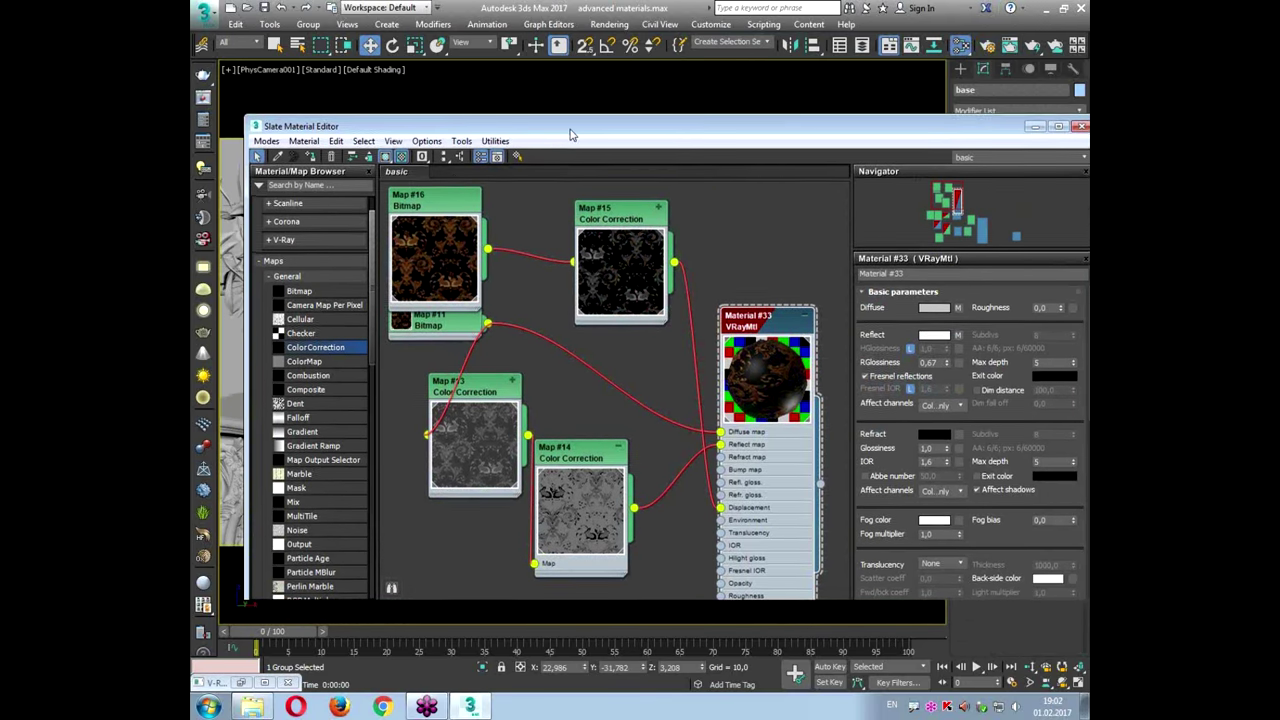
Step: Create a new material view named "metals" in the Slate Material Editor
right_click(450, 172)
left_click(466, 178)
type("metals")
key("Return")
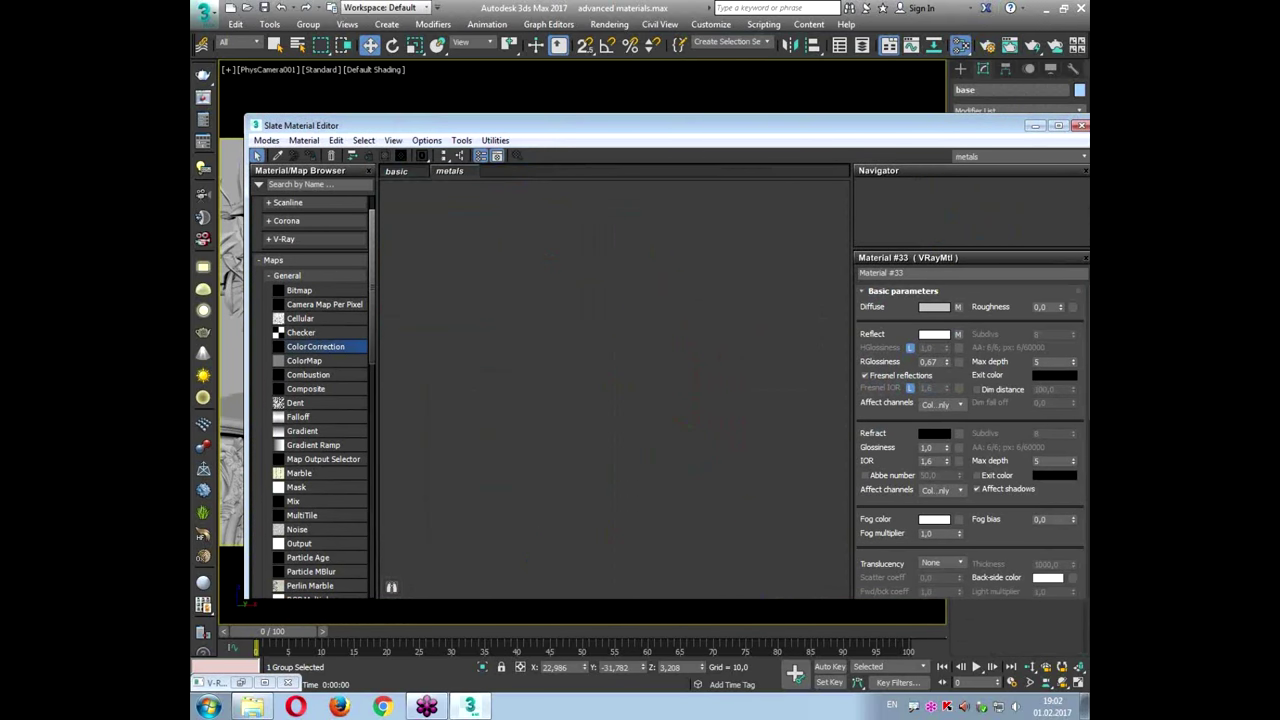
left_click(409, 171)
left_click(457, 173)
left_click(393, 173)
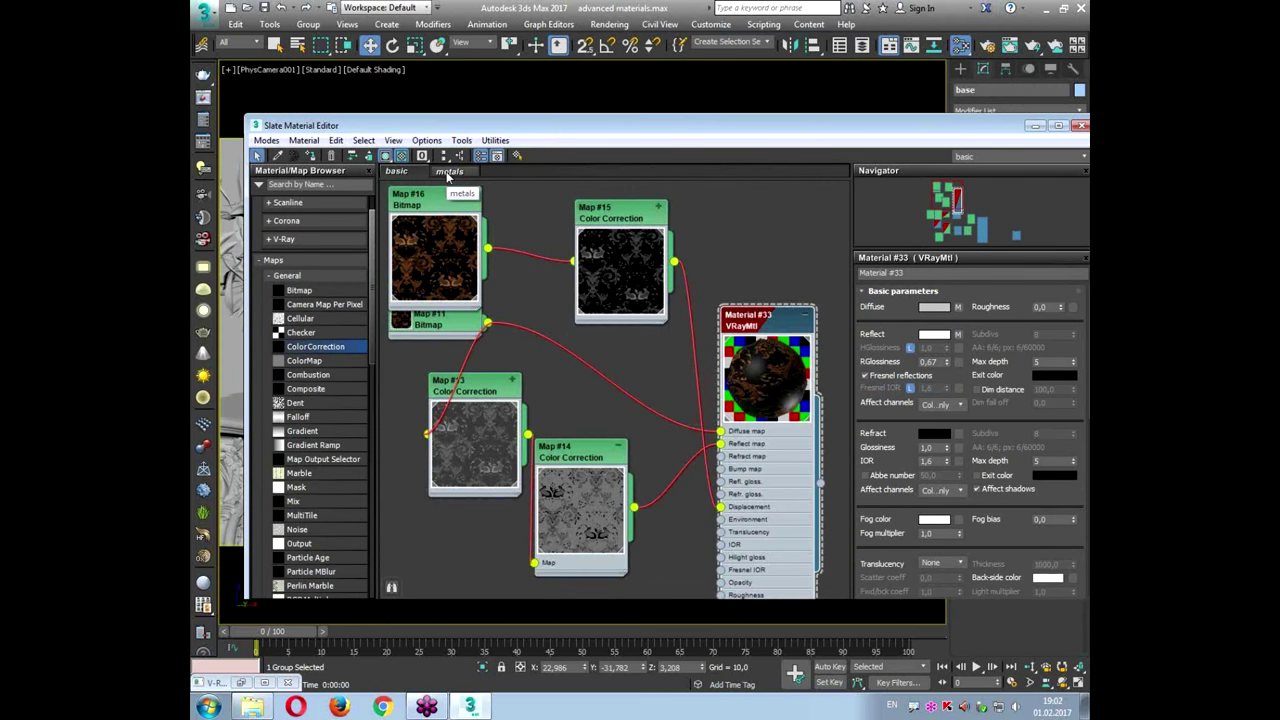
left_click(449, 172)
Step: Move the tree of the separate VRayMtl, Material #19, from the basic view to the metals view
left_click(400, 171)
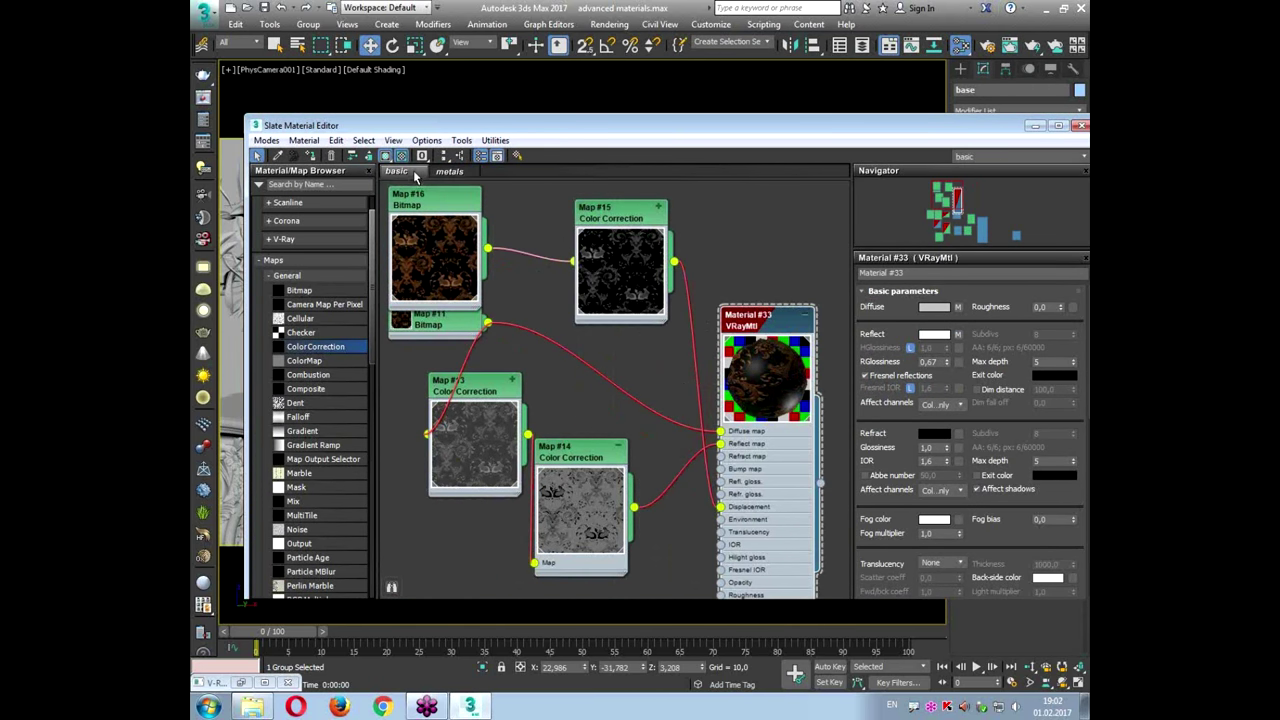
scroll(682, 373, "down", 5)
middle_click_drag(610, 430, 571, 280)
scroll(576, 280, "down", 6)
scroll(598, 258, "up", 4)
left_click_drag(782, 488, 592, 253)
right_click(591, 251)
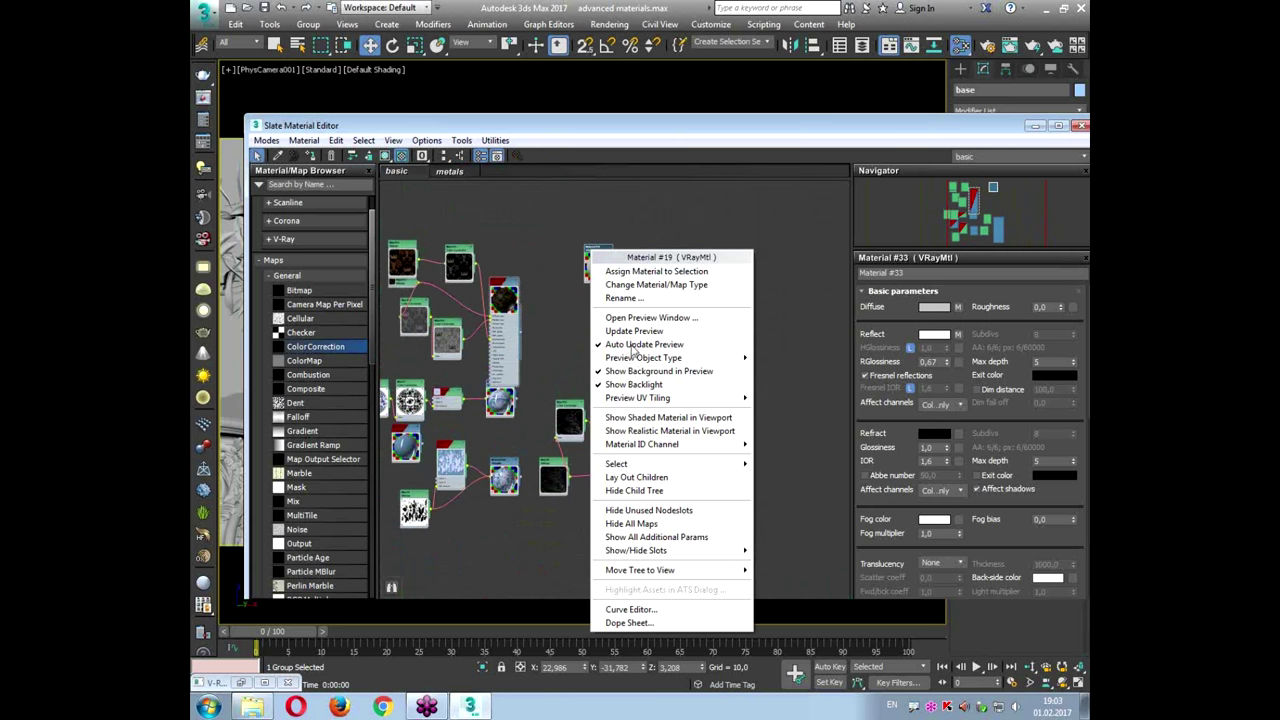
mouse_move(668, 570)
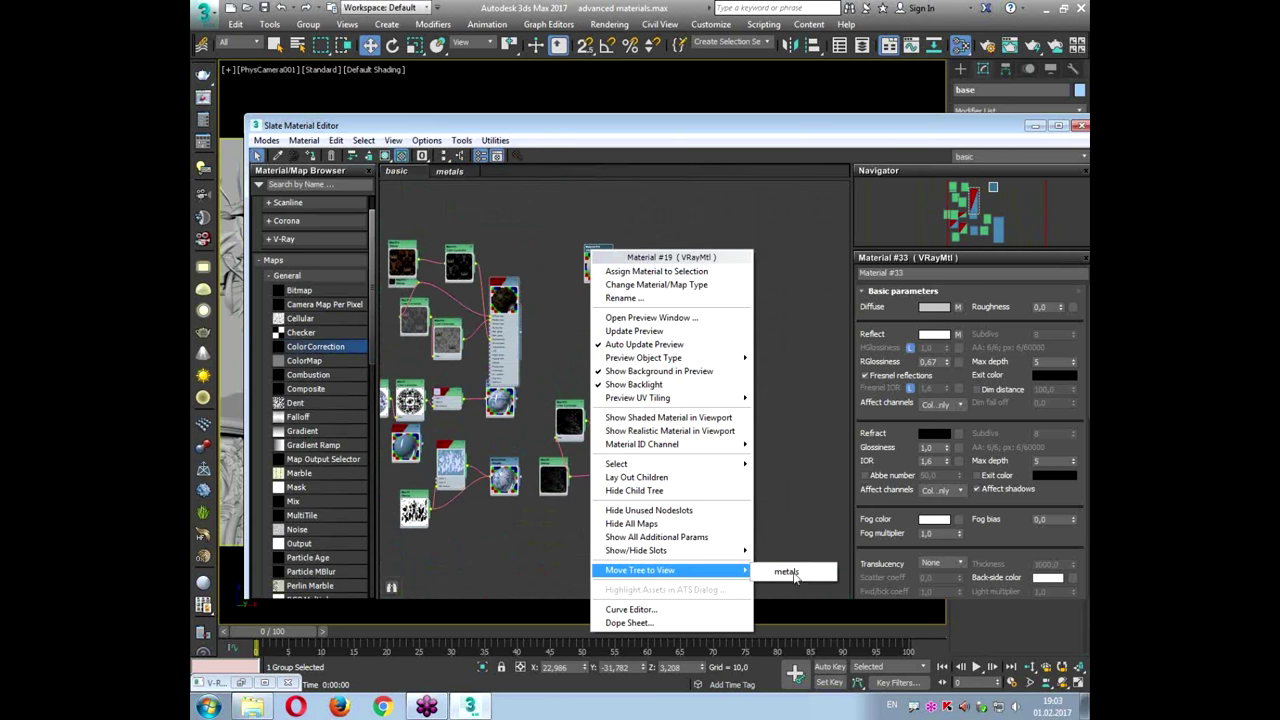
left_click(786, 570)
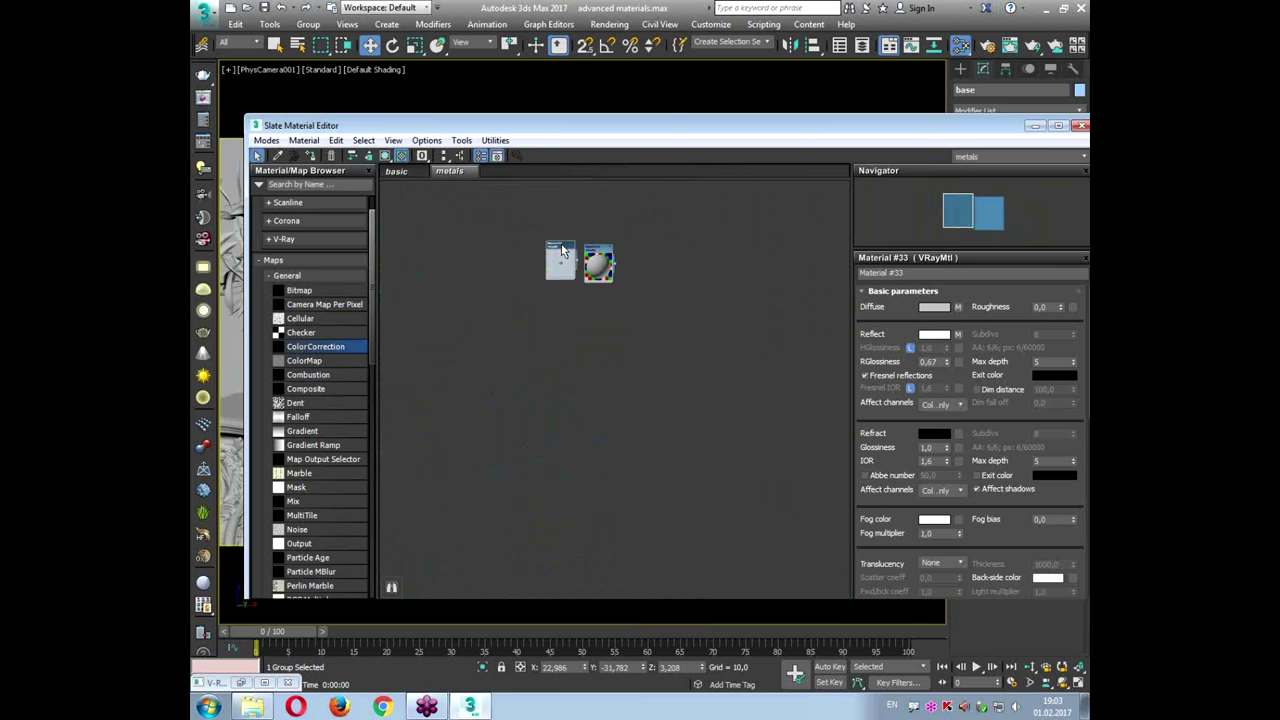
Step: Make copies of the VRayMtl node in the metals view, set one apart and open its parameters
left_click_drag(487, 251, 519, 361)
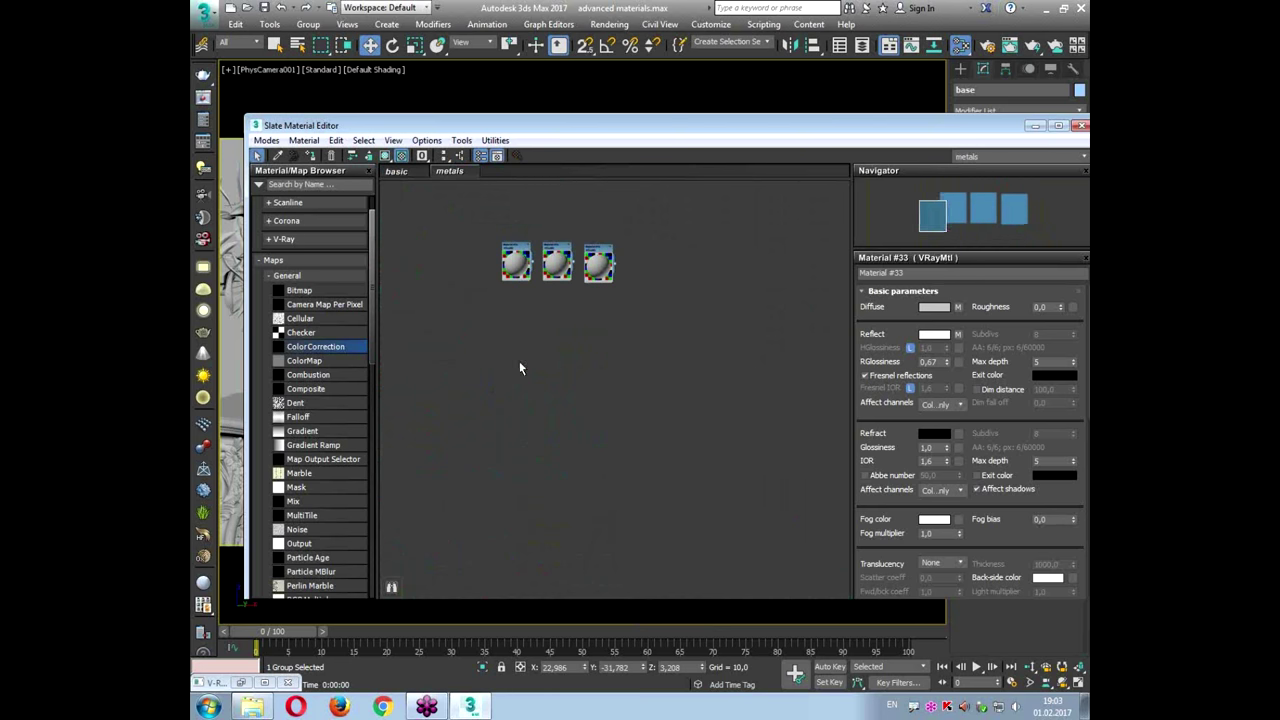
scroll(528, 258, "up", 4)
middle_click_drag(497, 227, 602, 337)
left_click_drag(592, 342, 457, 238)
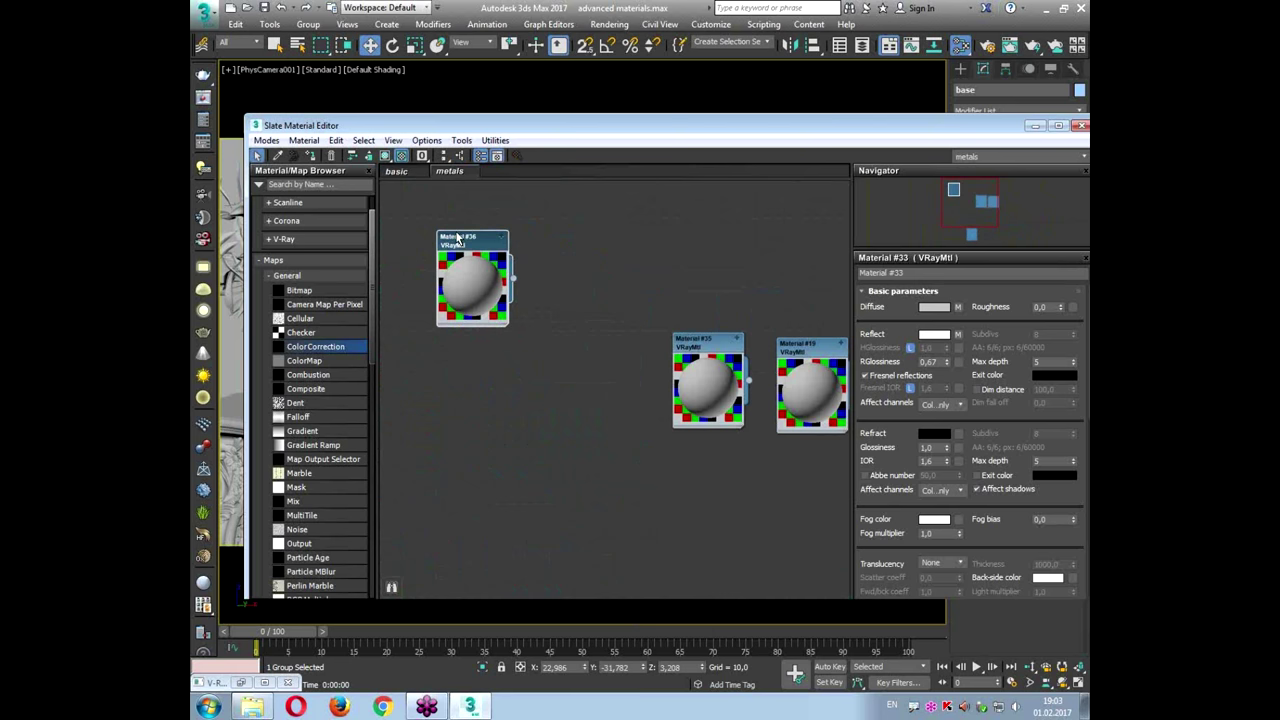
double_click(456, 238)
scroll(457, 236, "up", 5)
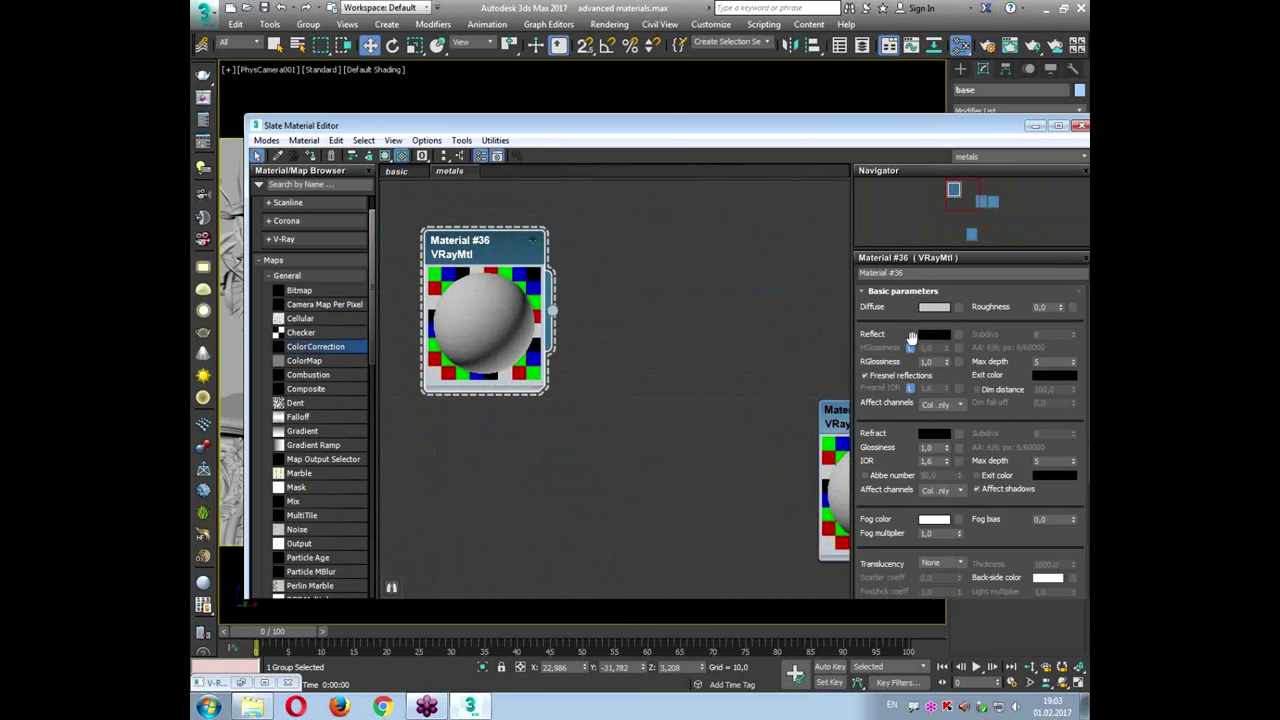
Step: Darken the diffuse color of the separated VRayMtl to a near-black value of 7
left_click(934, 307)
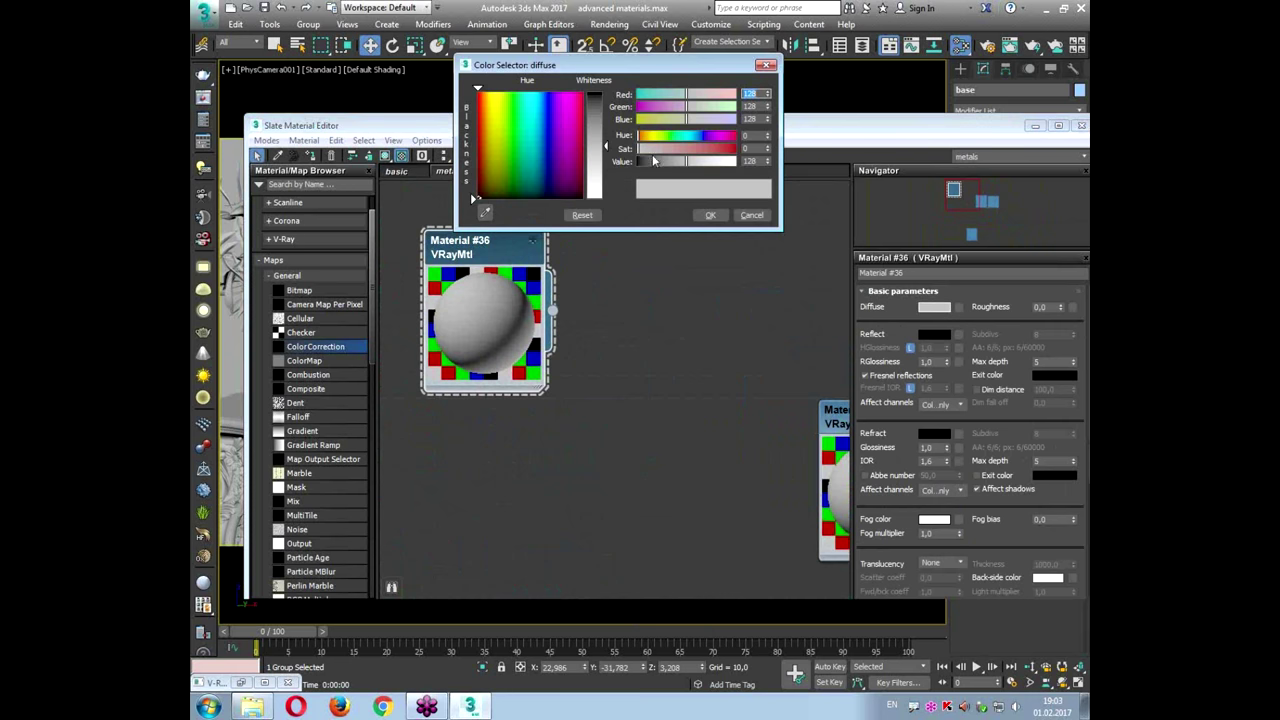
left_click_drag(655, 160, 641, 171)
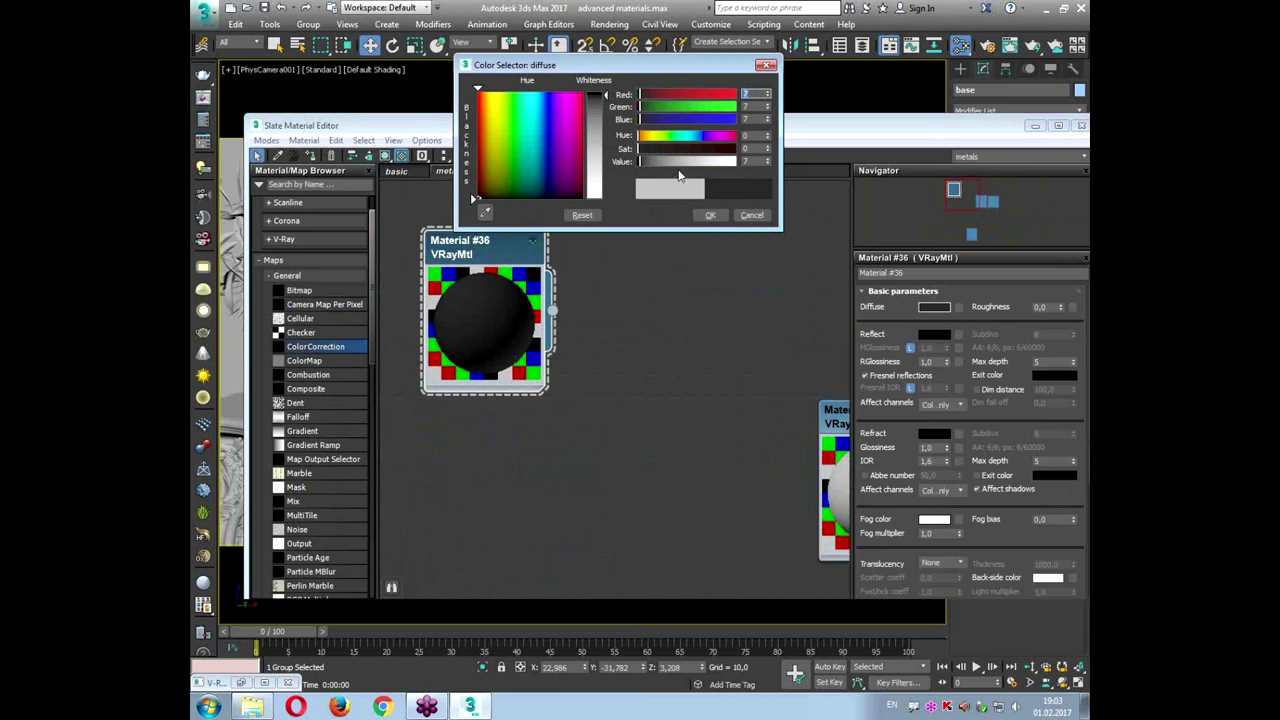
left_click(709, 215)
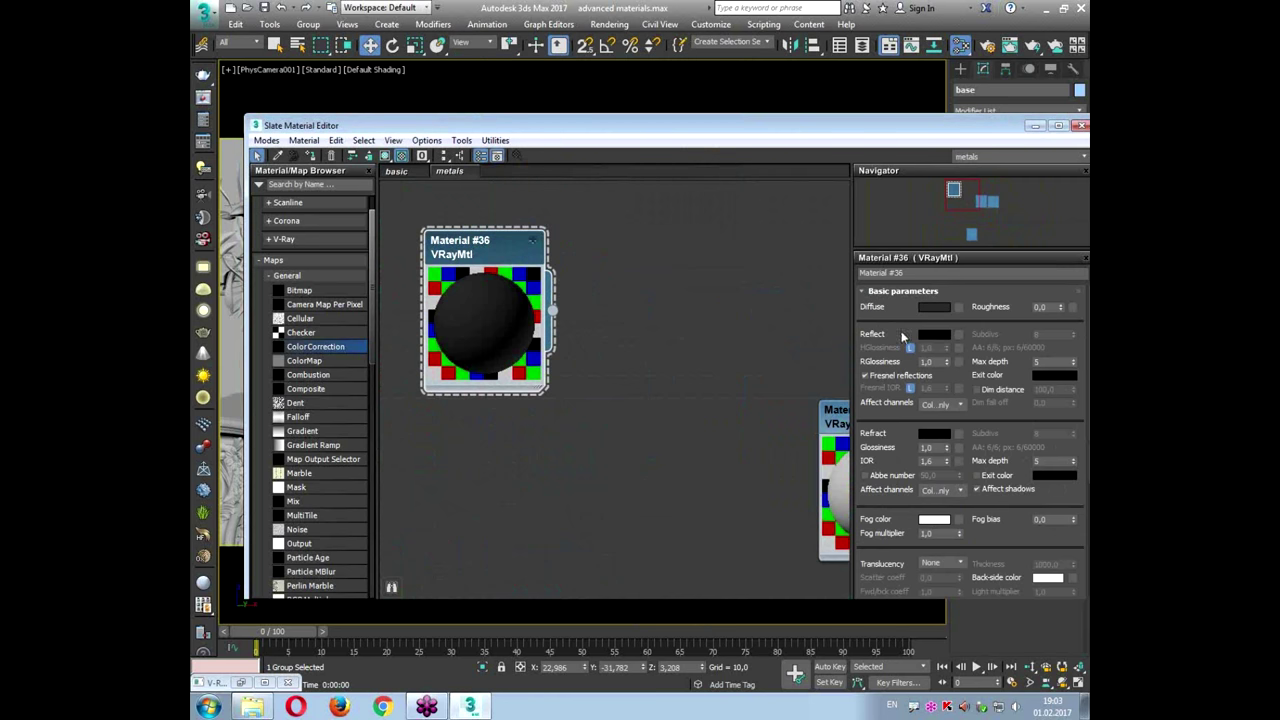
Step: Set the material's reflection color value to 234, then unlock Fresnel IOR and set it to 12
left_click(932, 334)
left_click_drag(717, 162, 733, 163)
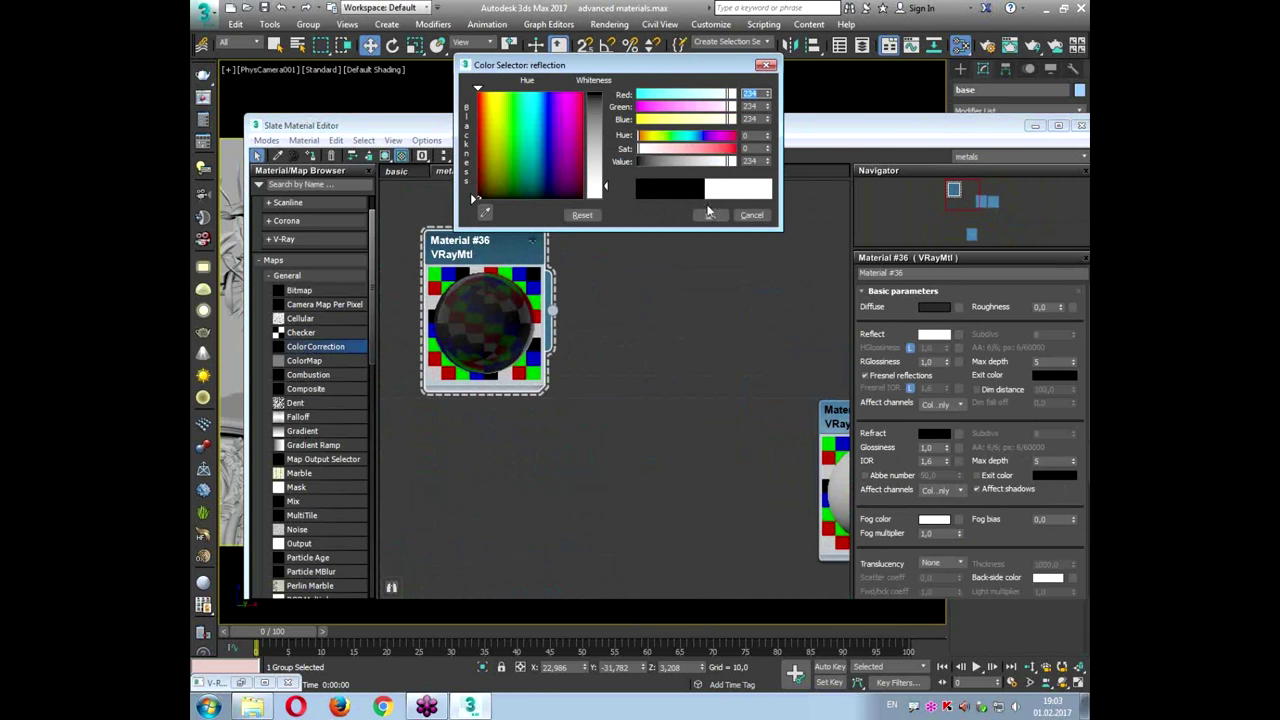
left_click(709, 215)
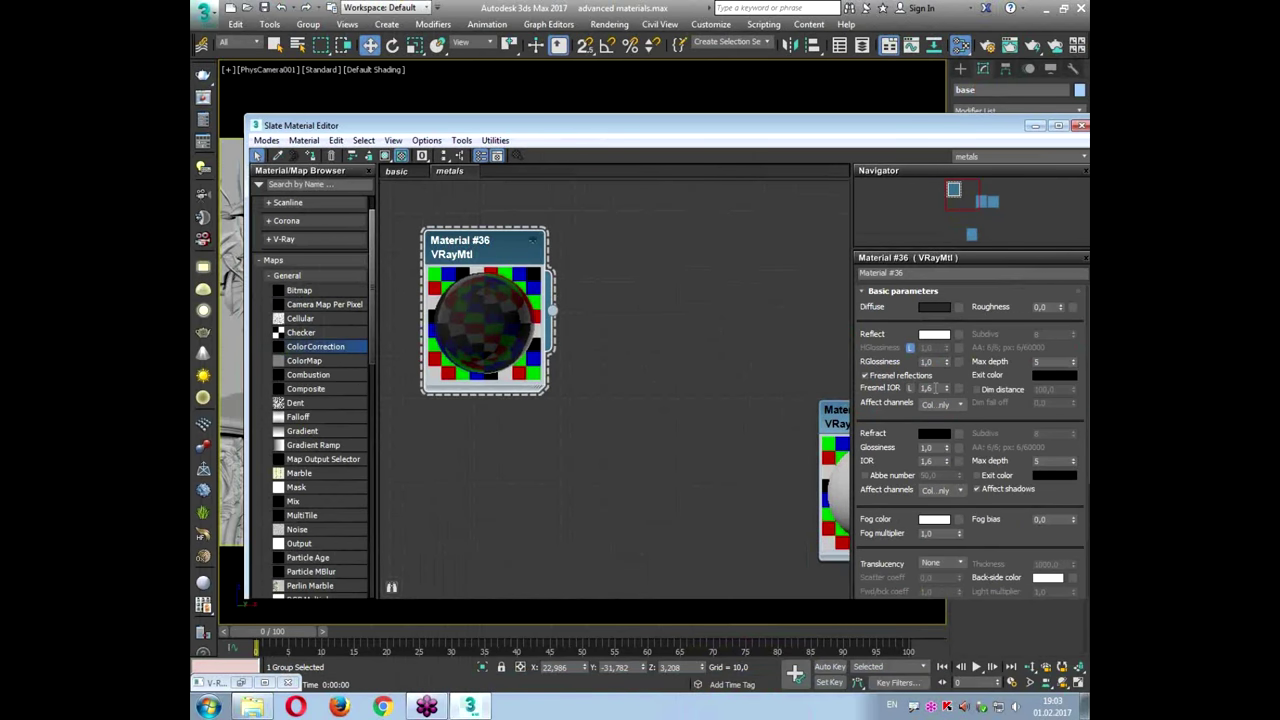
double_click(890, 389)
type("12")
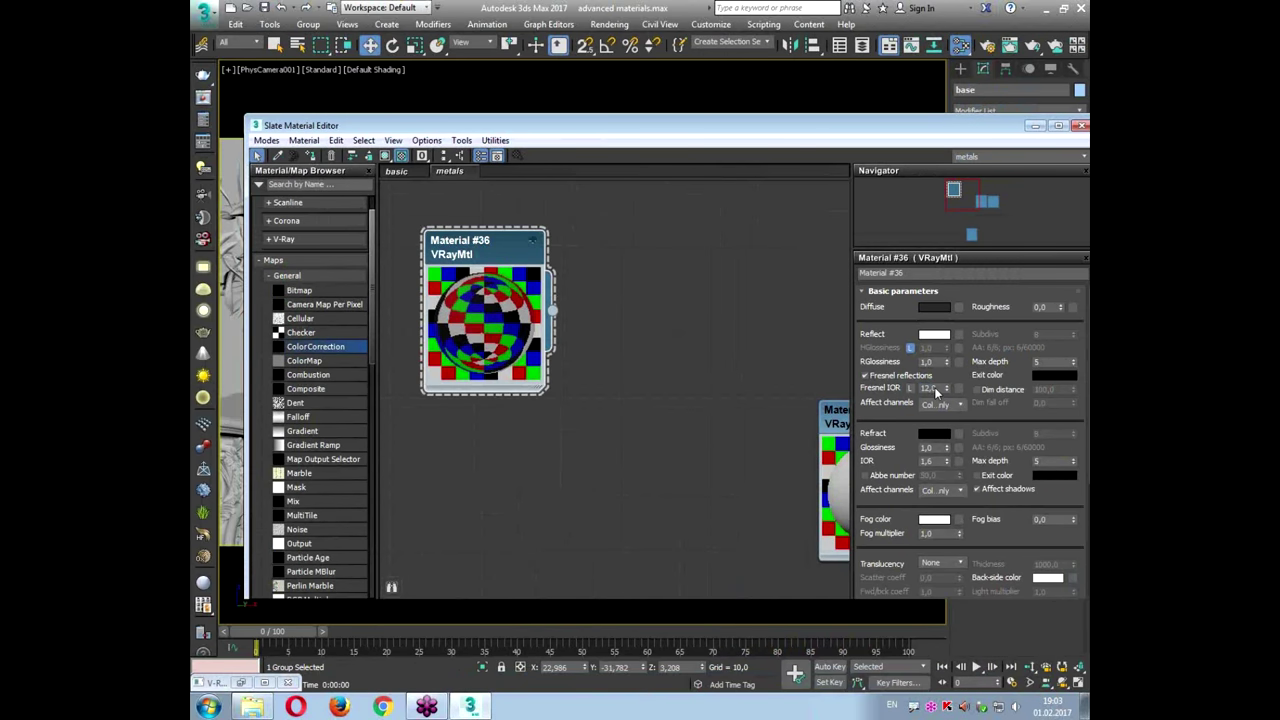
Step: Set the material's reflection glossiness to 0,9
double_click(962, 186)
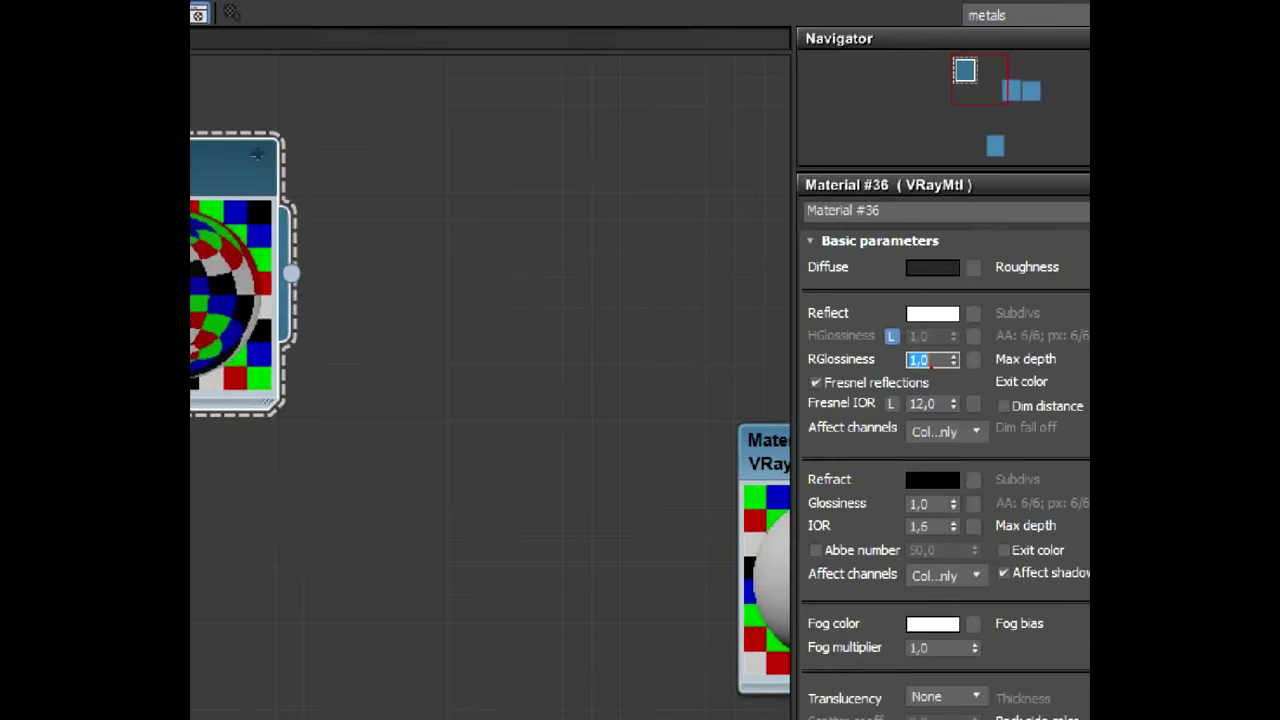
left_click(939, 365)
double_click(938, 362)
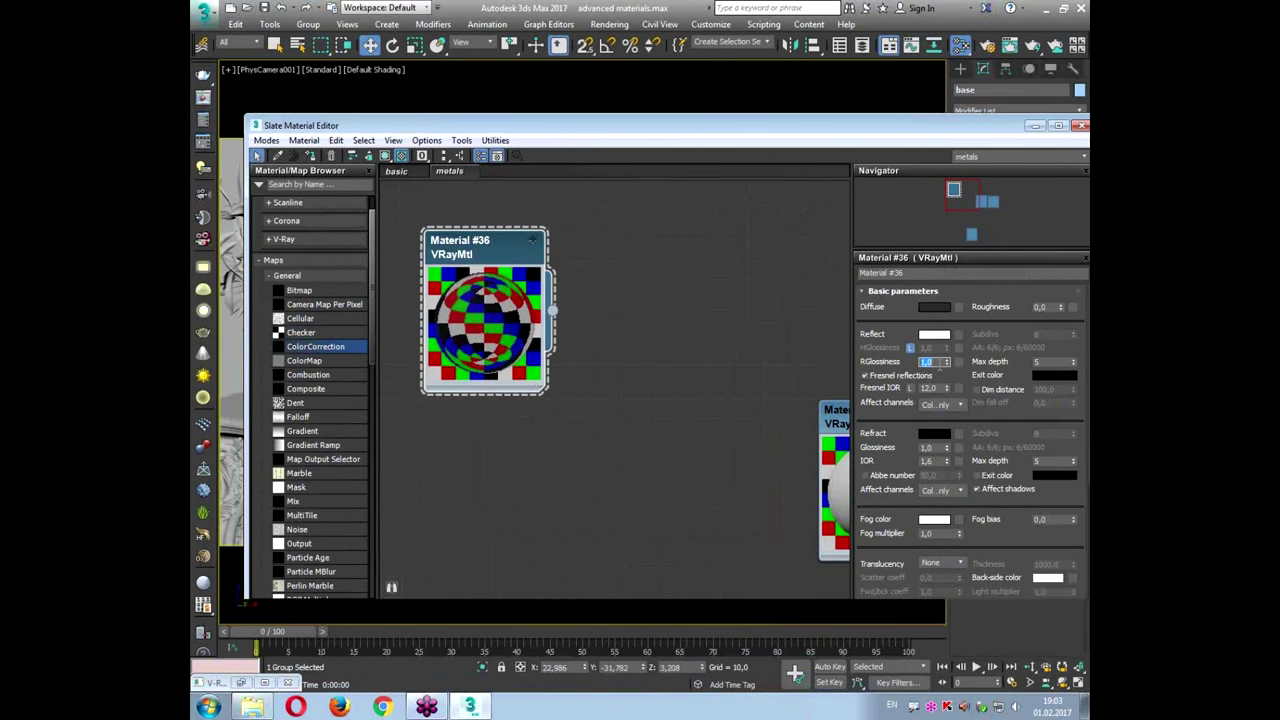
type("0,9")
key("Return")
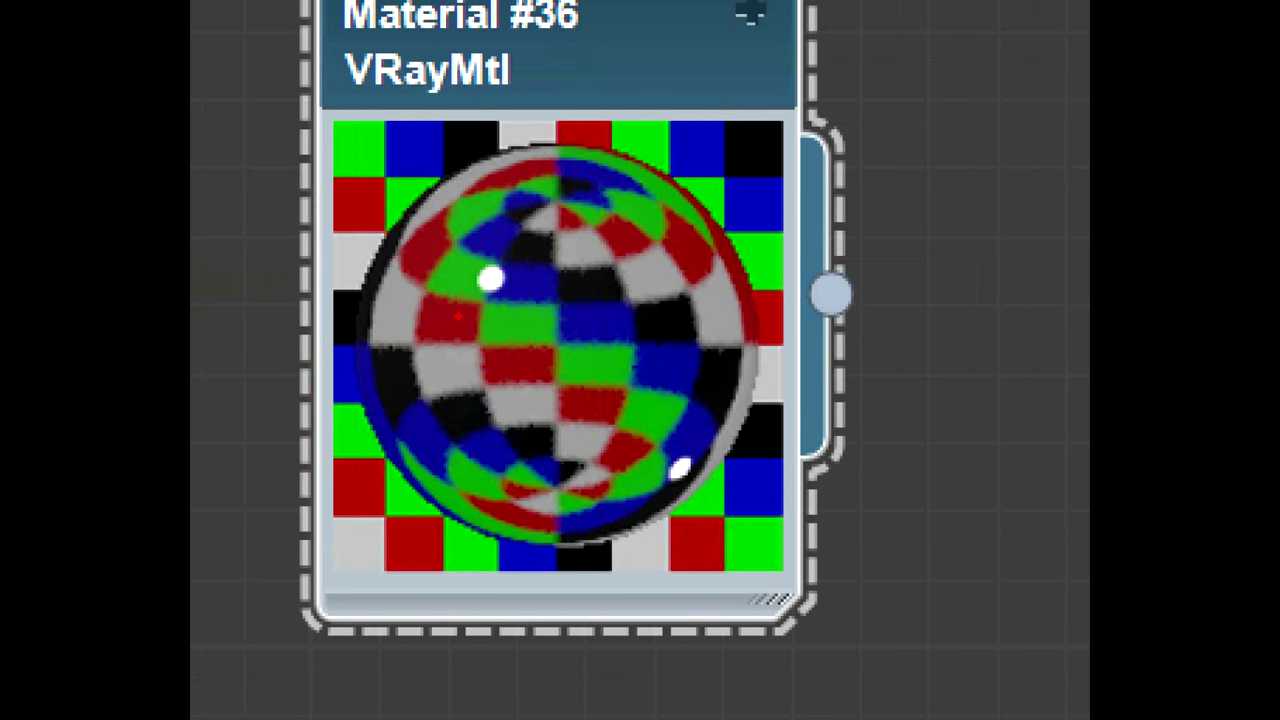
mouse_move(572, 236)
left_mouse_down()
mouse_move(377, 252)
mouse_move(557, 268)
mouse_move(833, 376)
left_mouse_up()
mouse_move(568, 382)
left_mouse_down()
mouse_move(482, 474)
mouse_move(405, 484)
left_mouse_up()
mouse_move(714, 442)
left_mouse_down()
mouse_move(668, 418)
mouse_move(728, 418)
left_mouse_up()
left_click_drag(320, 402, 312, 336)
left_click_drag(481, 195, 612, 261)
mouse_move(540, 380)
left_mouse_down()
mouse_move(688, 340)
mouse_move(750, 405)
left_mouse_up()
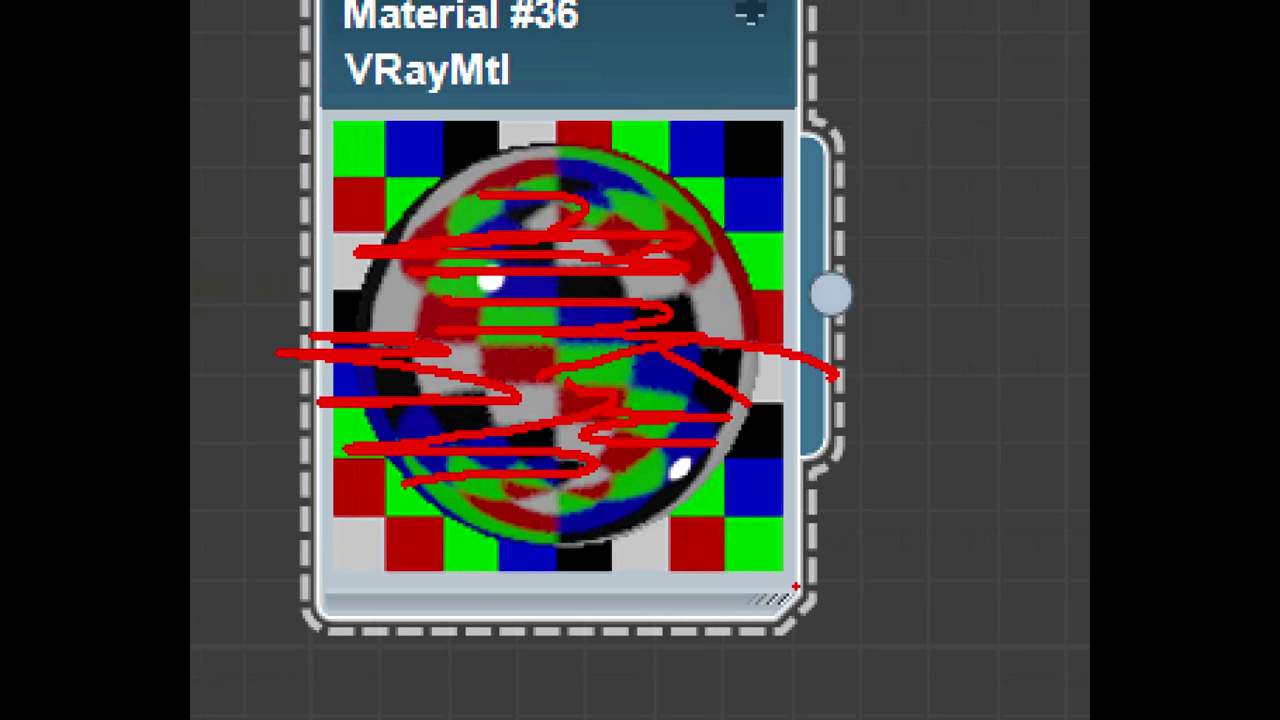
key("Escape")
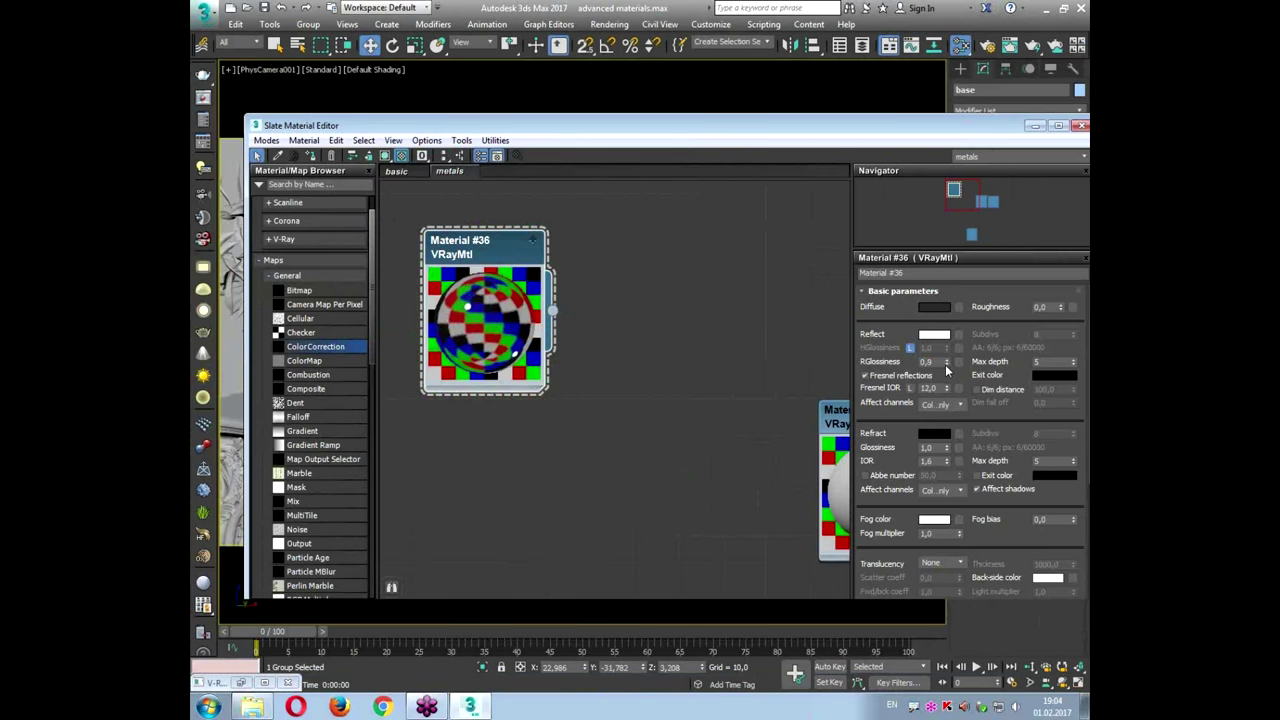
Step: Reset the material's reflection glossiness to 1,0
left_click(946, 362)
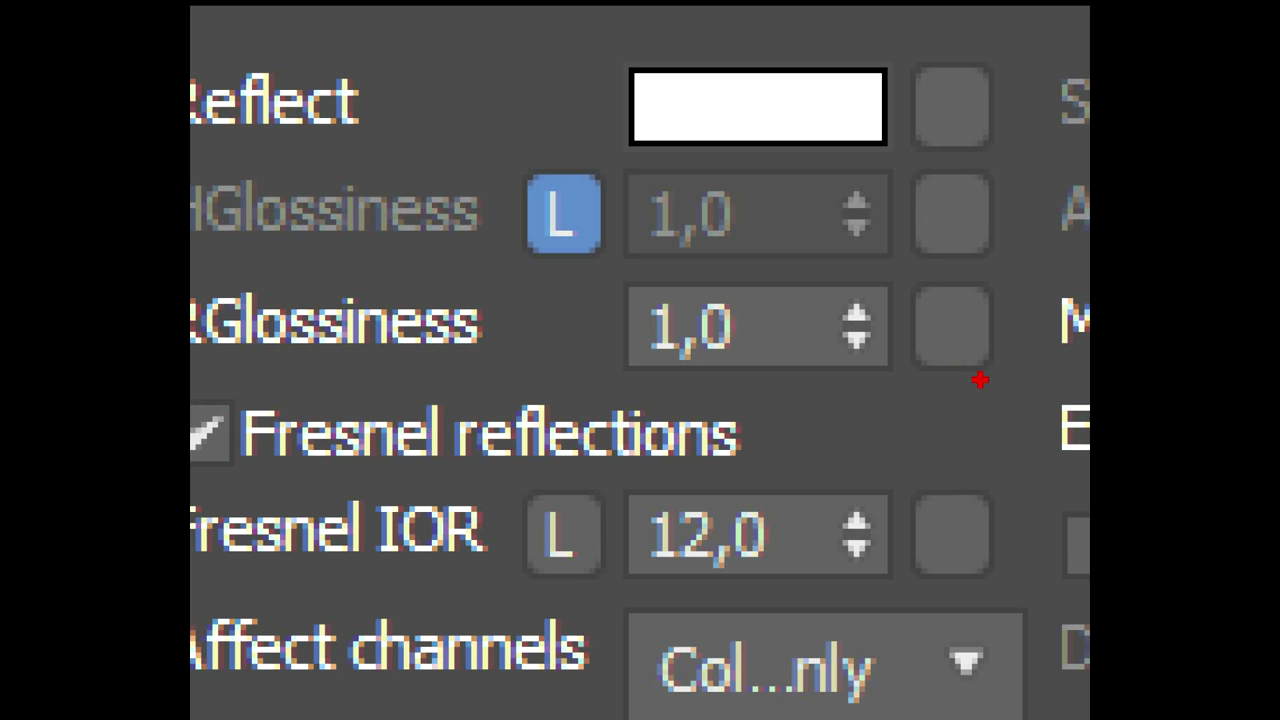
mouse_move(980, 380)
left_mouse_down()
mouse_move(905, 255)
mouse_move(1030, 325)
mouse_move(935, 372)
mouse_move(975, 240)
left_mouse_up()
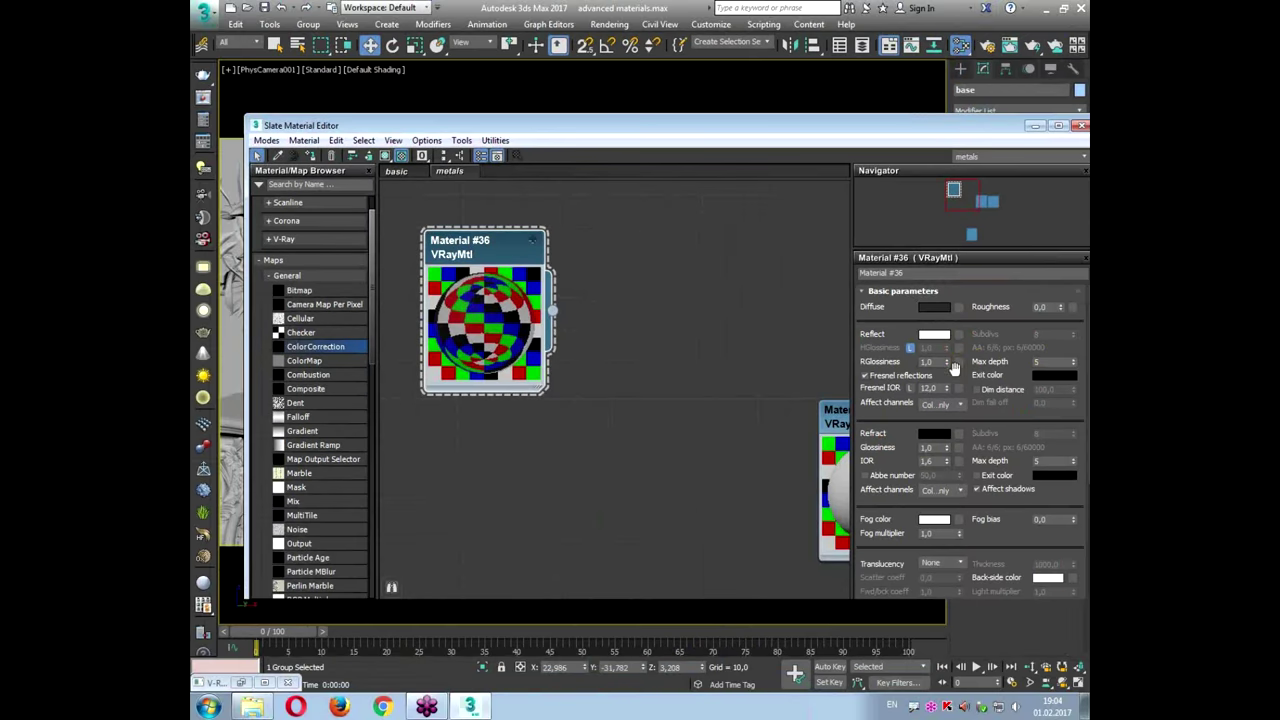
Step: Add a Bitmap map to the material's reflection glossiness and browse the texture folder for an image
left_click(953, 325)
double_click(612, 192)
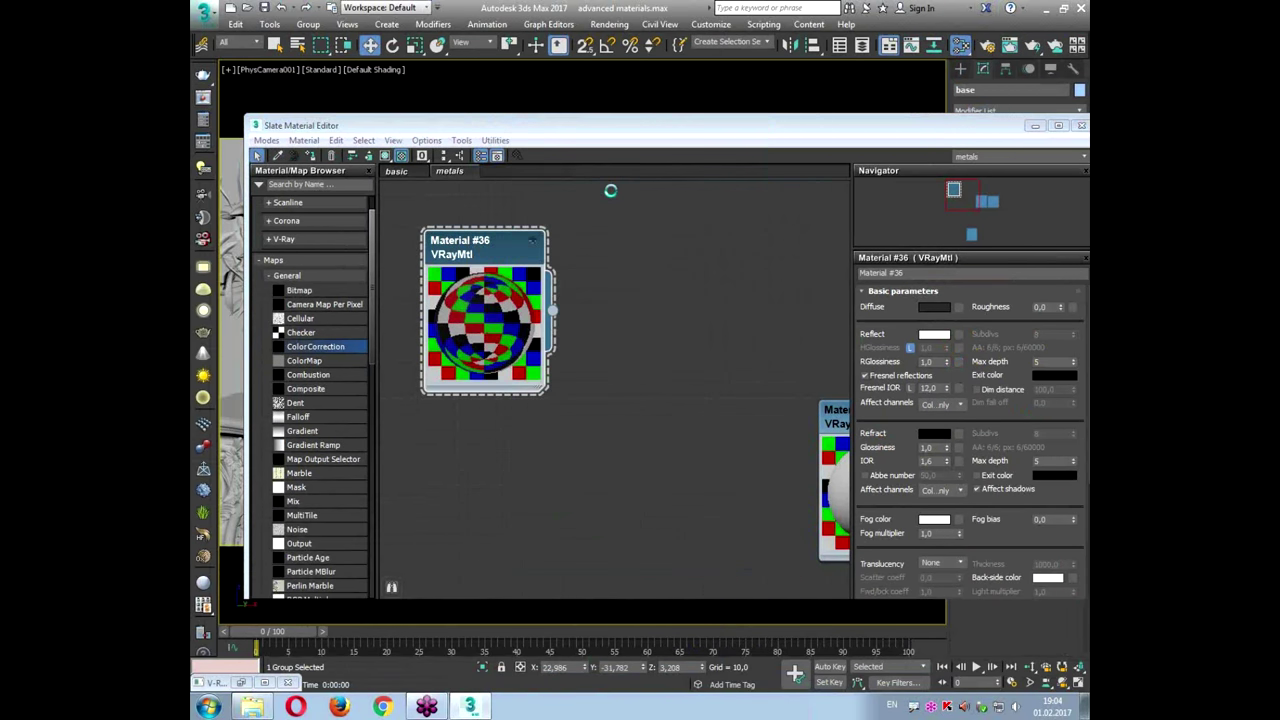
left_click_drag(668, 140, 677, 232)
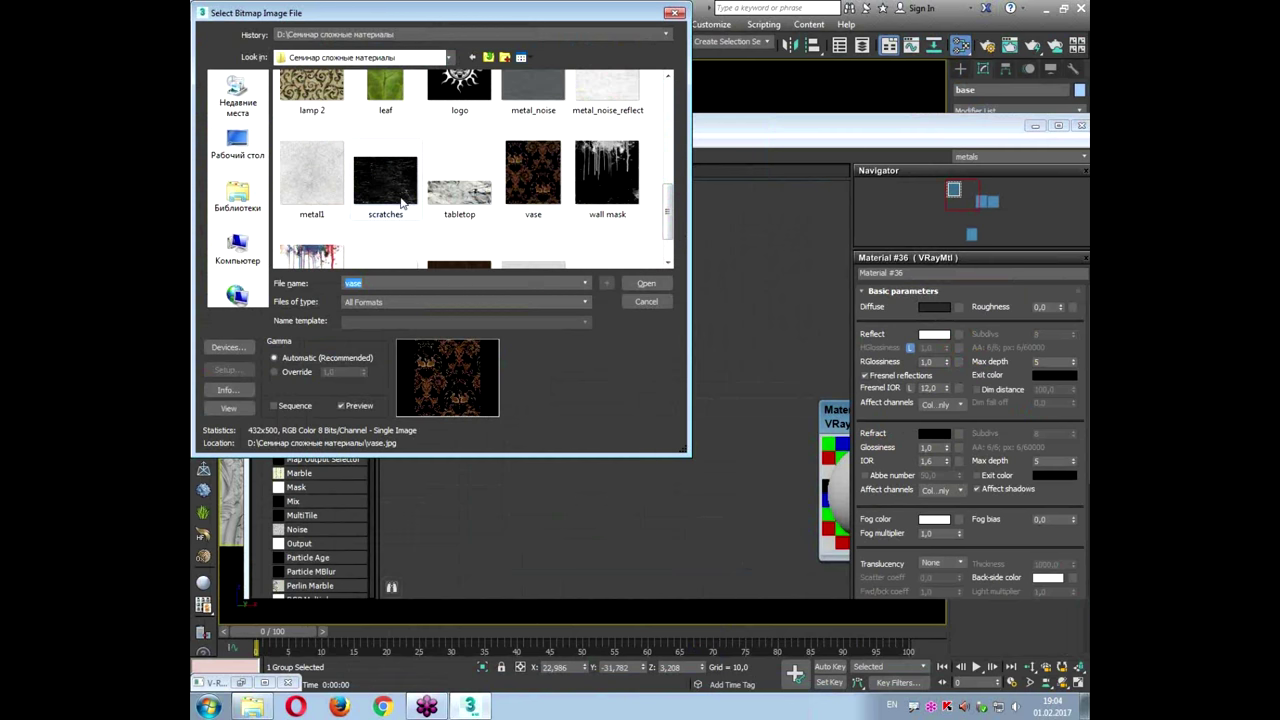
Step: Preview the metal1 texture in the image viewer and close the preview
left_click(311, 175)
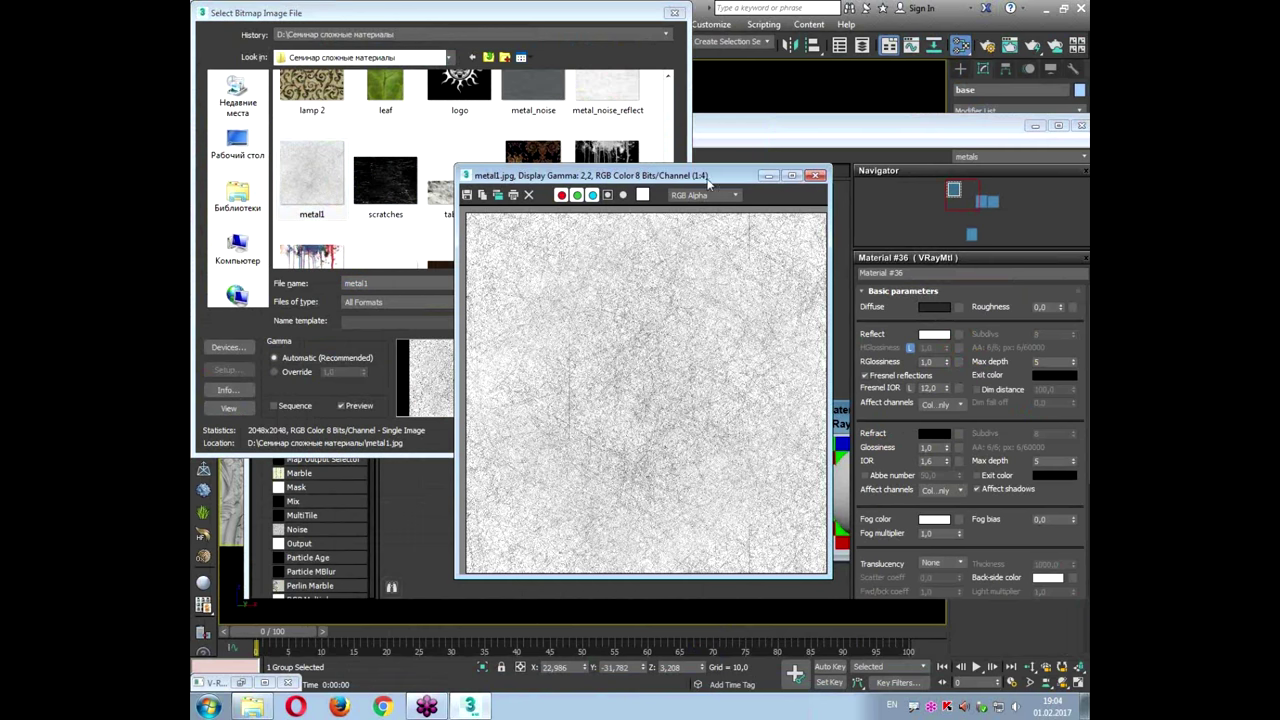
left_click(811, 178)
mouse_move(671, 208)
left_mouse_down()
mouse_move(673, 112)
mouse_move(668, 242)
mouse_move(668, 193)
left_mouse_up()
Step: Preview the metal_noise_reflect texture up close and load it as the reflection glossiness bitmap
left_click(607, 137)
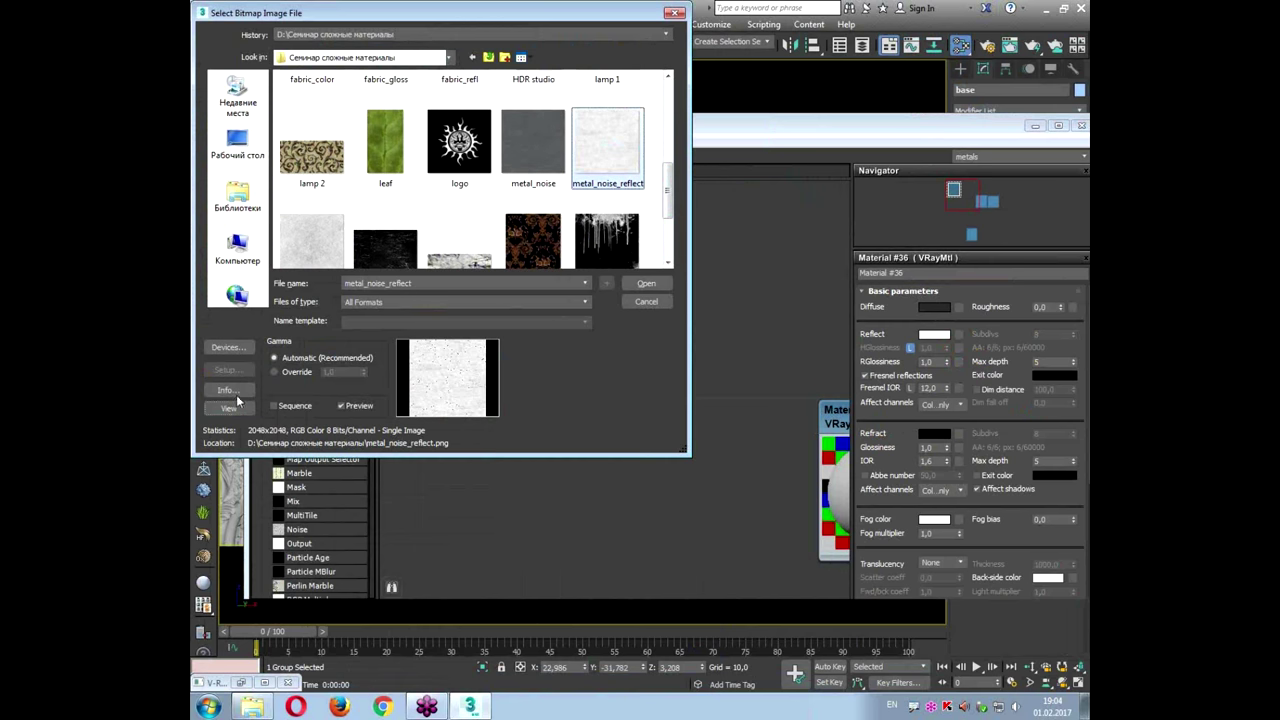
left_click(229, 408)
scroll(632, 275, "up", 2)
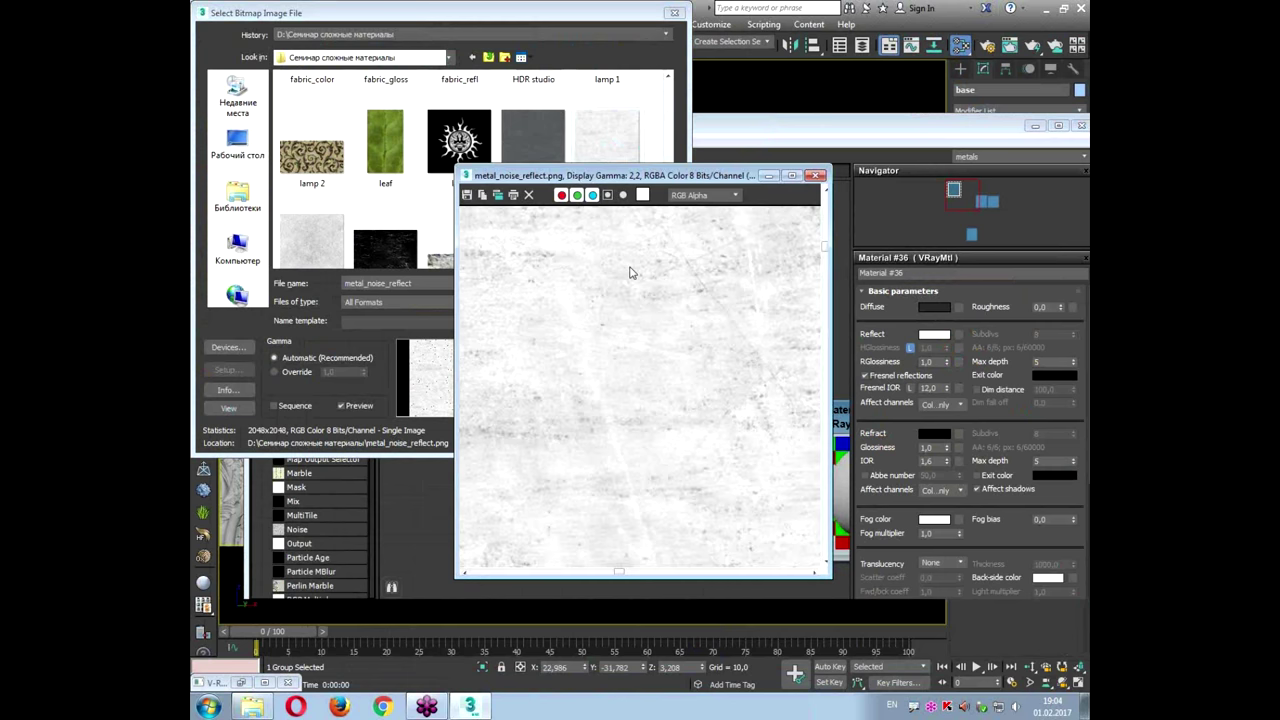
scroll(683, 301, "up", 1)
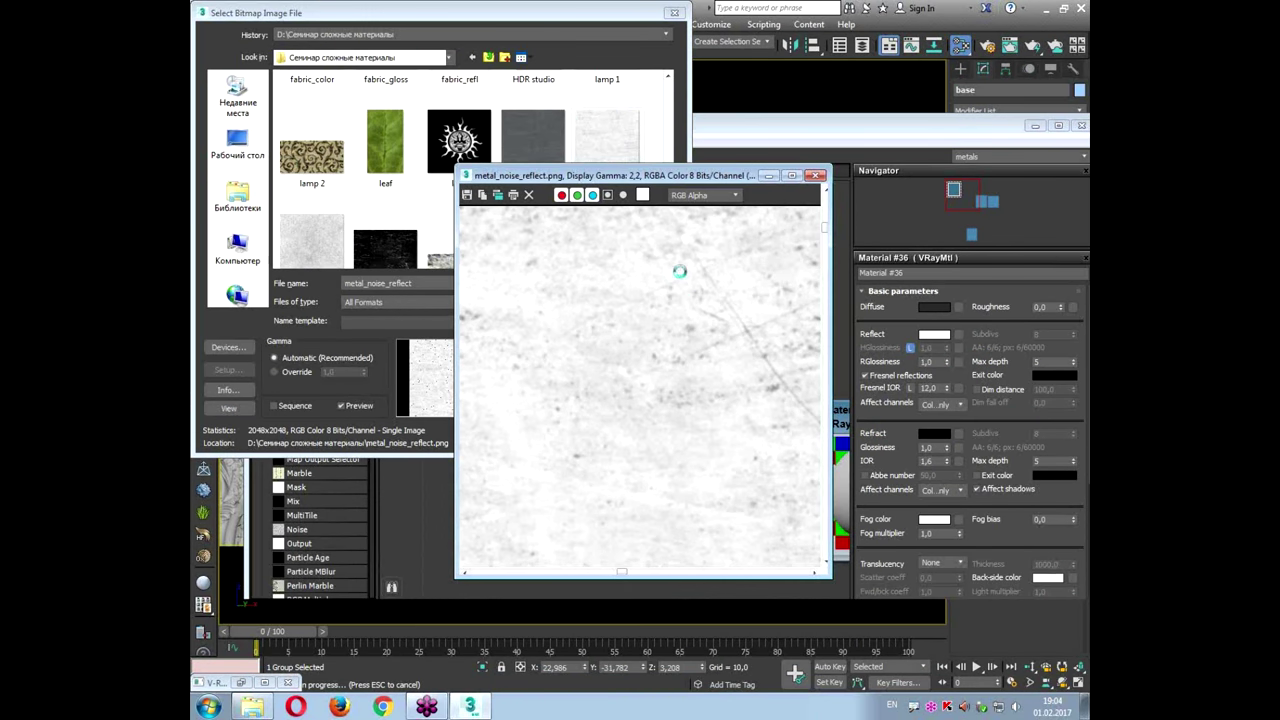
left_click(816, 175)
double_click(605, 155)
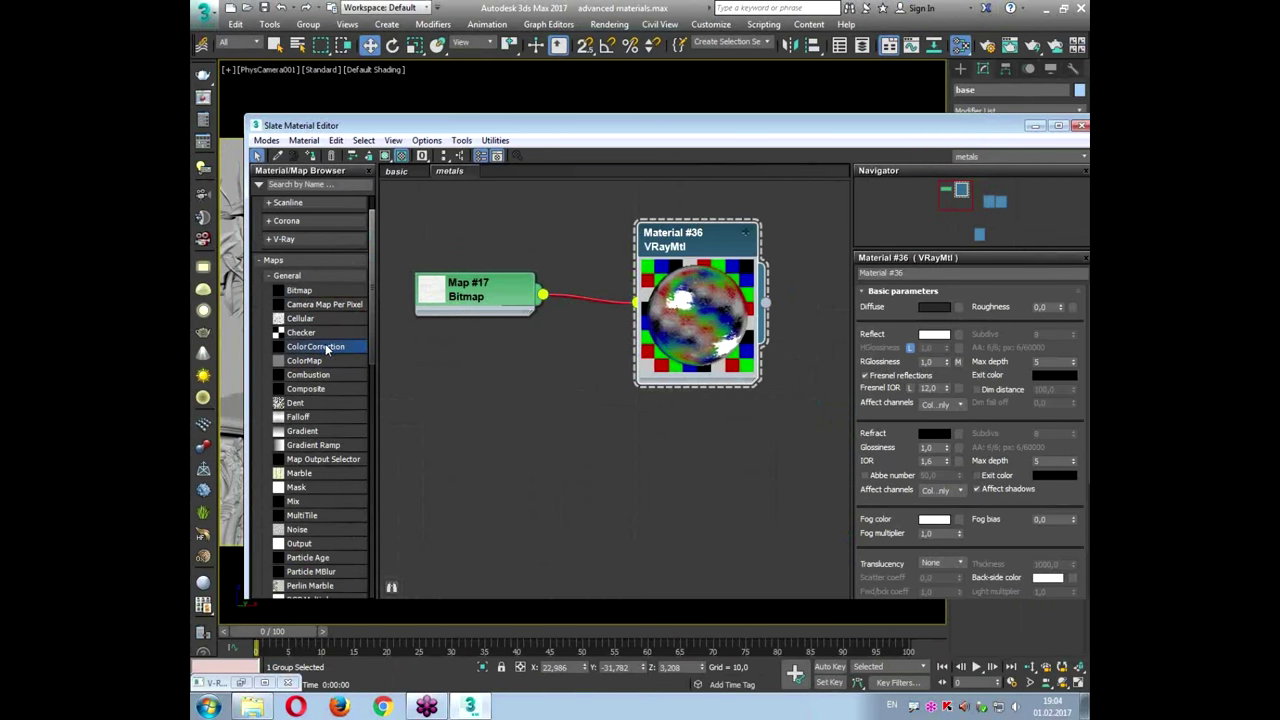
Step: Insert a Color Correction map between the glossiness bitmap and the material, open its lightness settings and enlarge its node preview
left_click_drag(326, 348, 514, 313)
double_click(514, 313)
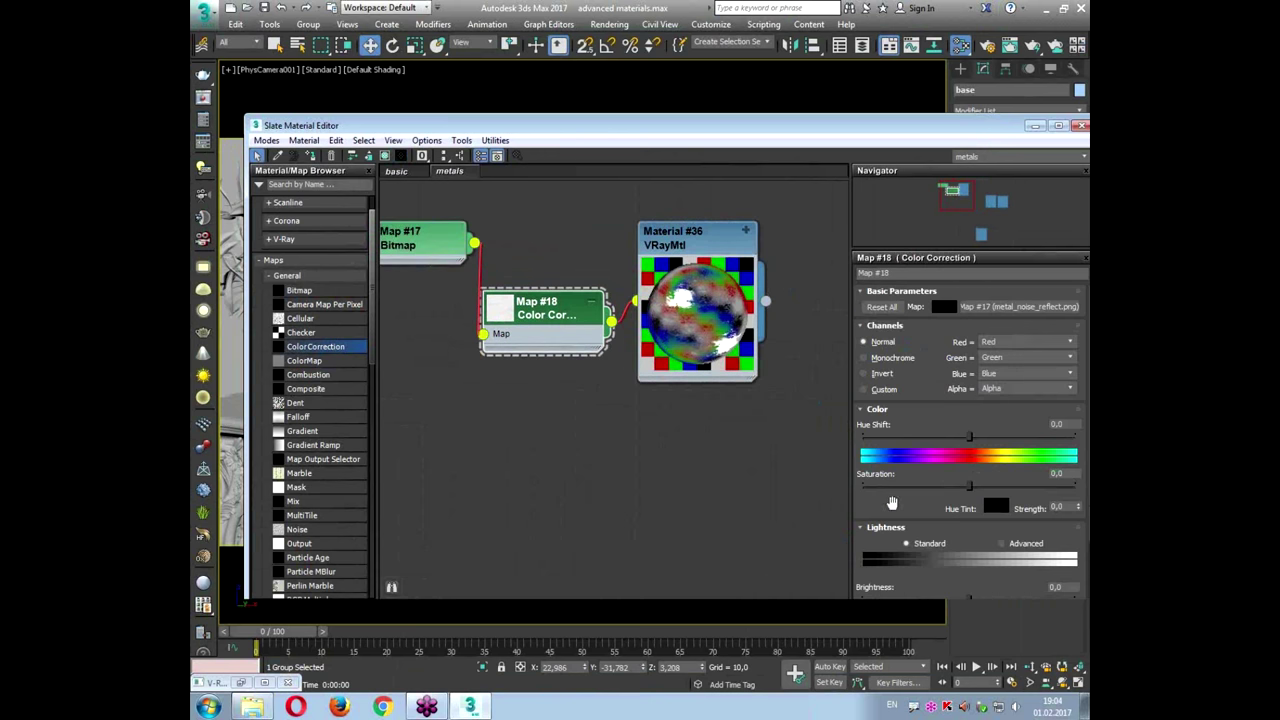
left_click_drag(917, 129, 822, 80)
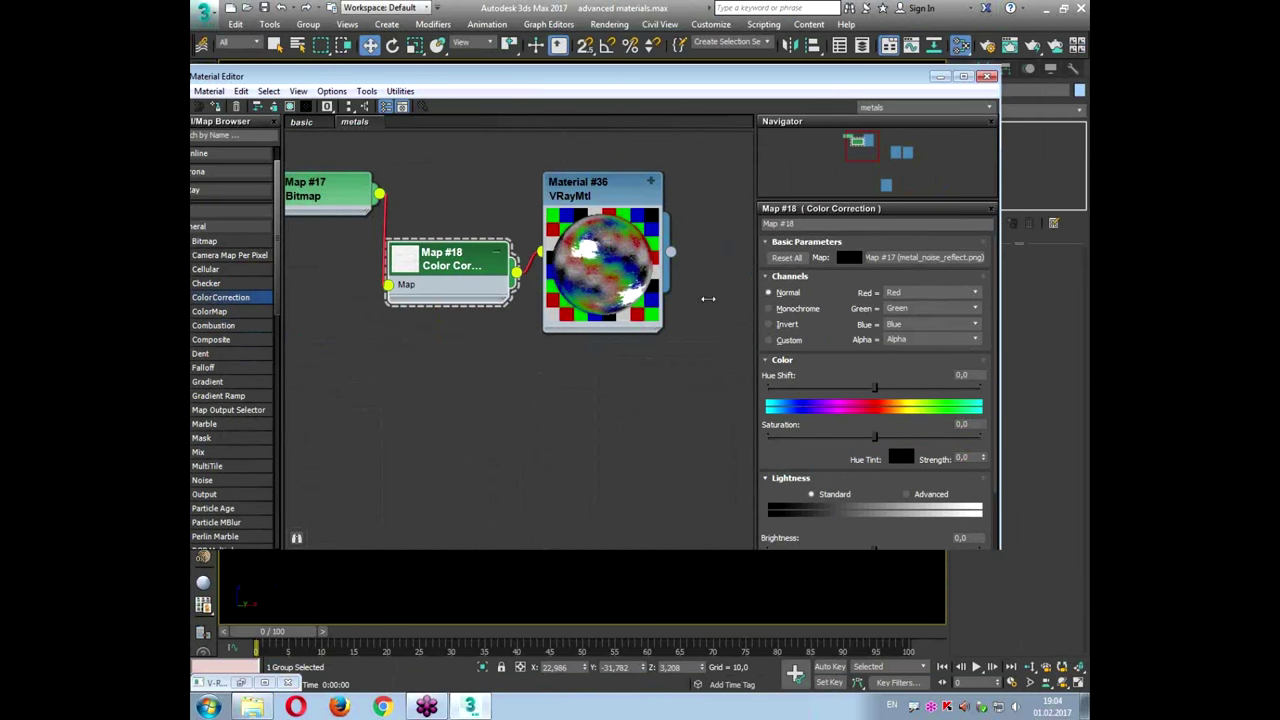
scroll(846, 470, "down", 3)
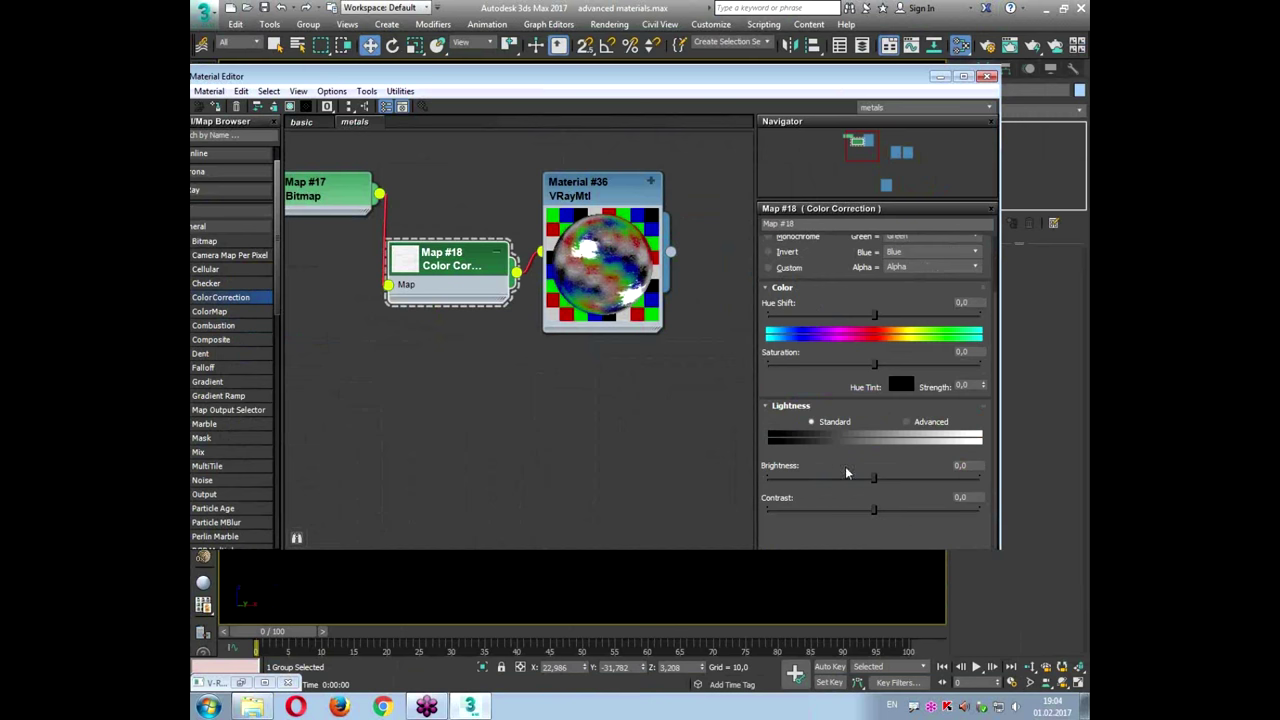
double_click(433, 264)
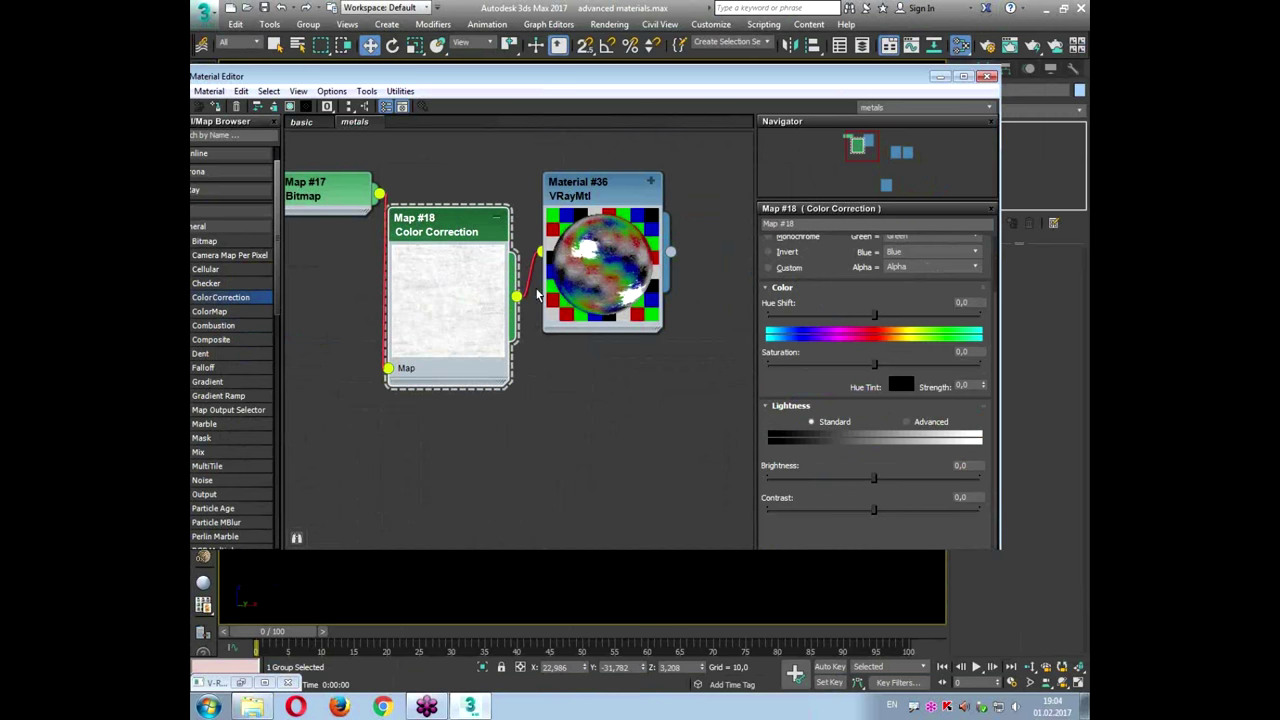
Step: Set the Color Correction map's brightness to about 7, after trying brighter and darker values
left_click(900, 479)
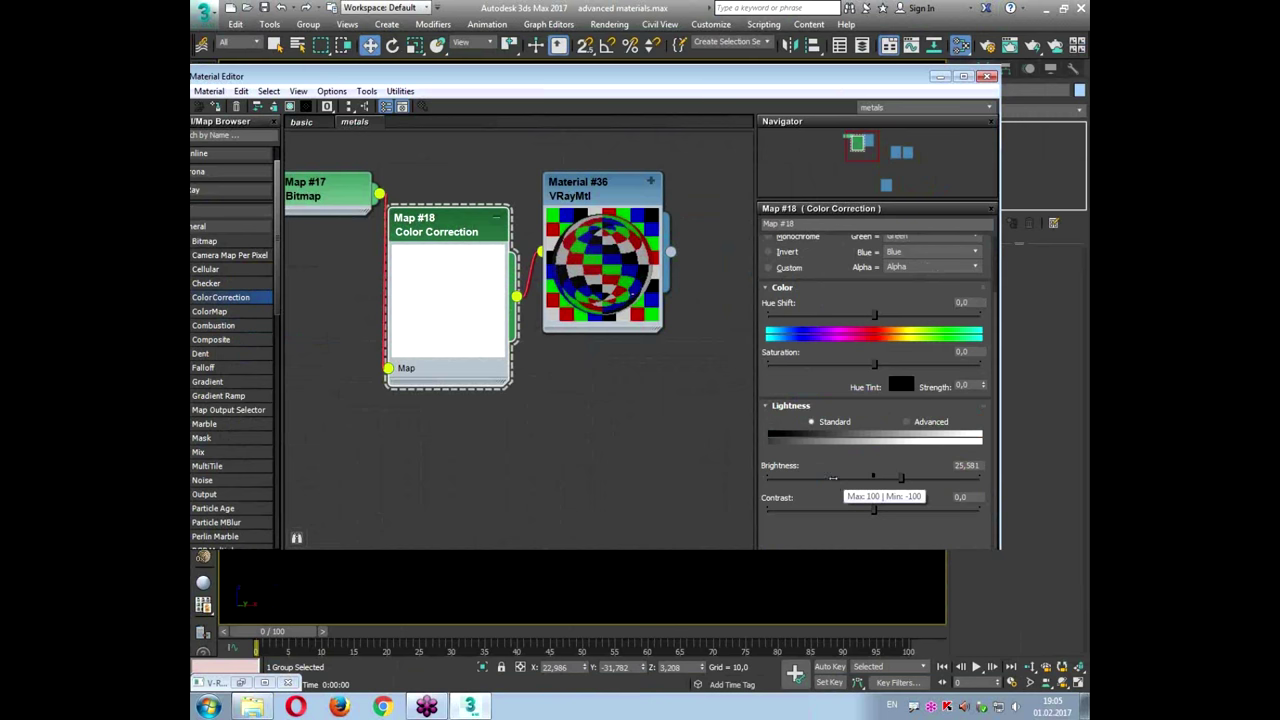
left_click(833, 478)
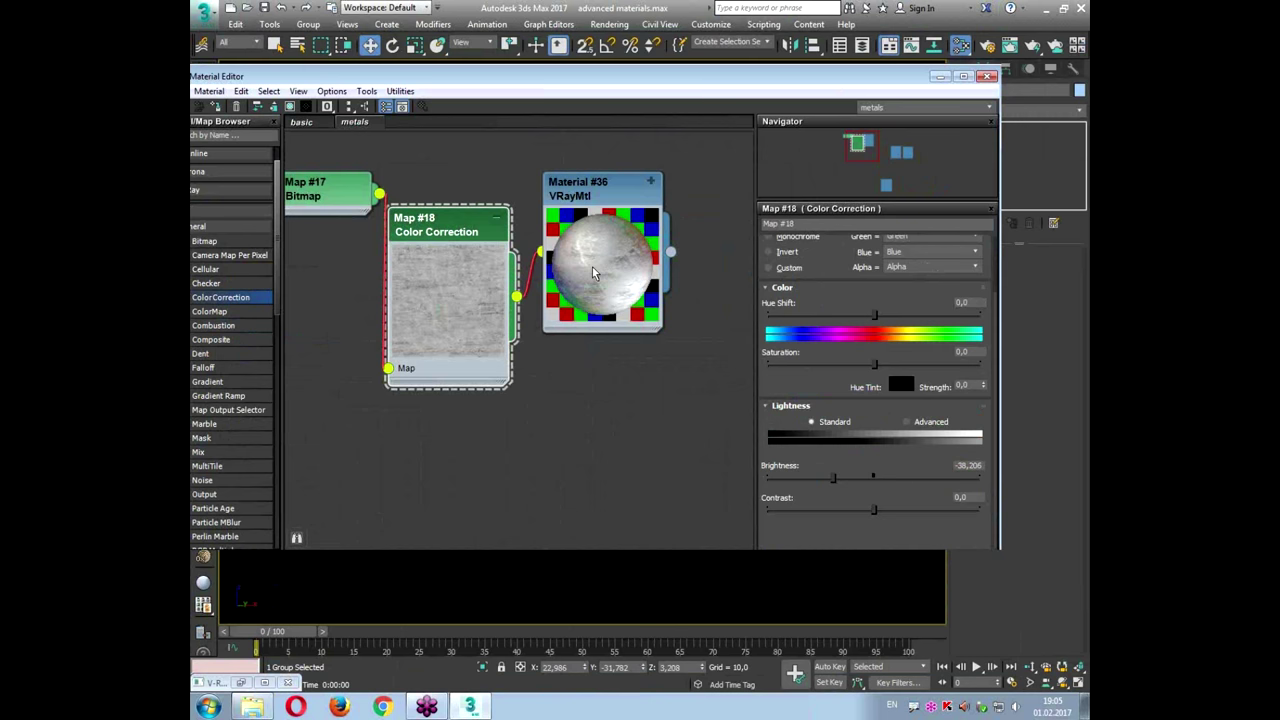
left_click(885, 479)
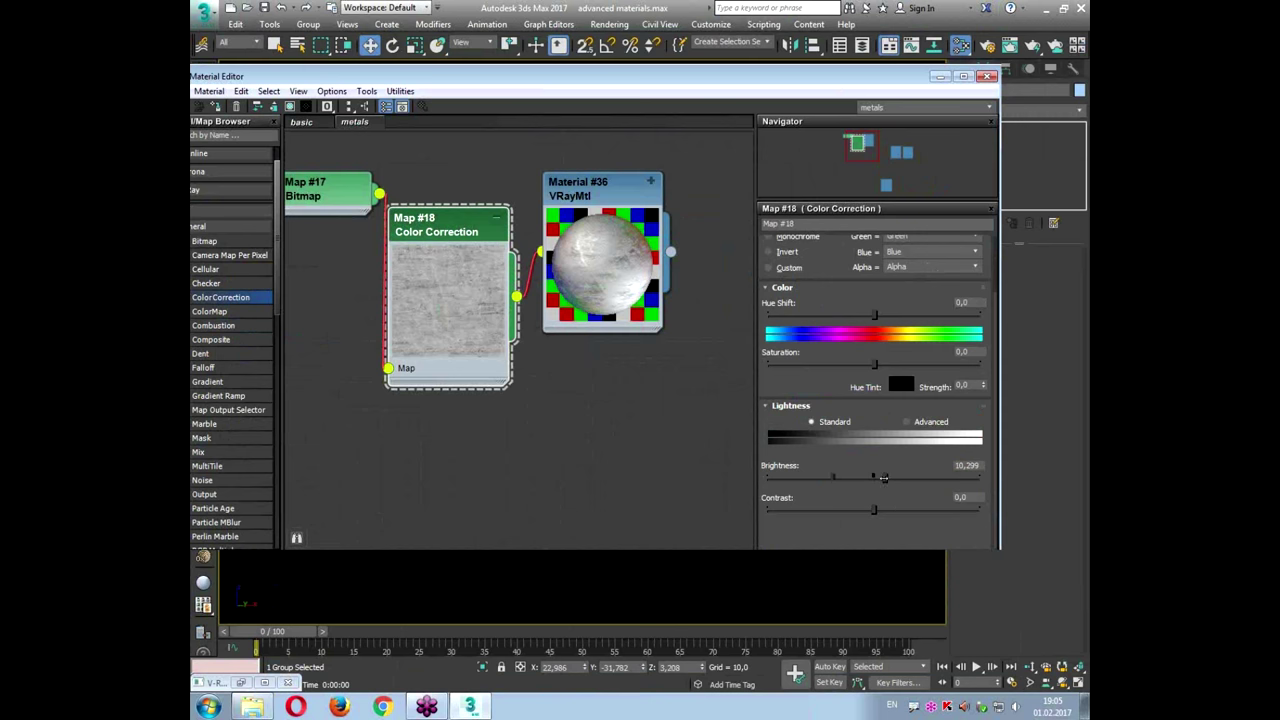
left_click(881, 479)
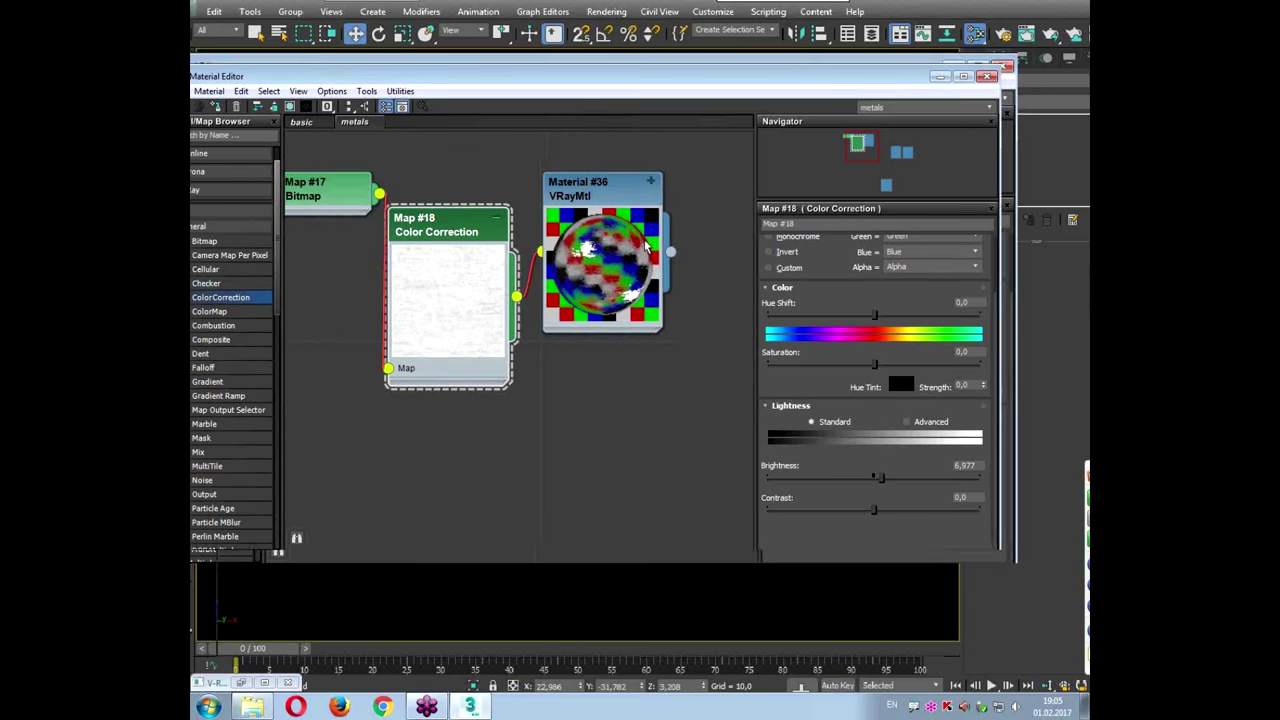
Step: Set the amount of the reflection glossiness map on the VRayMtl to 50
left_click(645, 244)
double_click(832, 313)
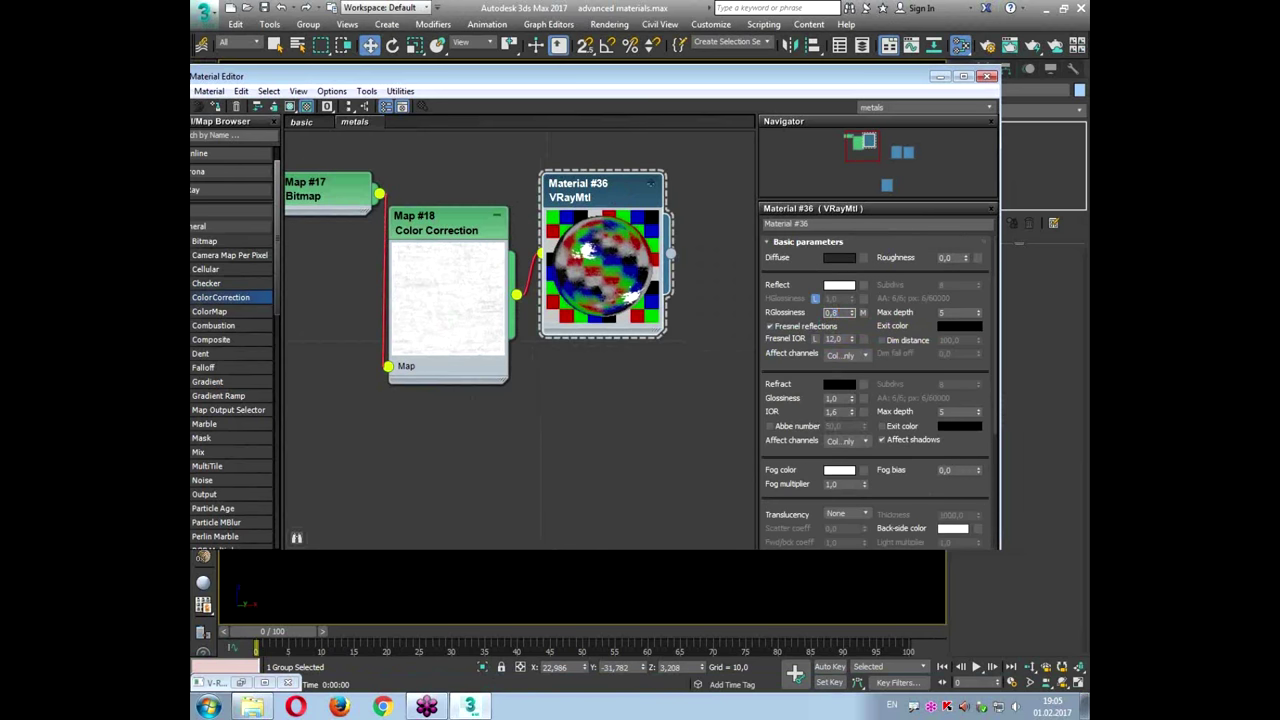
scroll(768, 205, "down", 5)
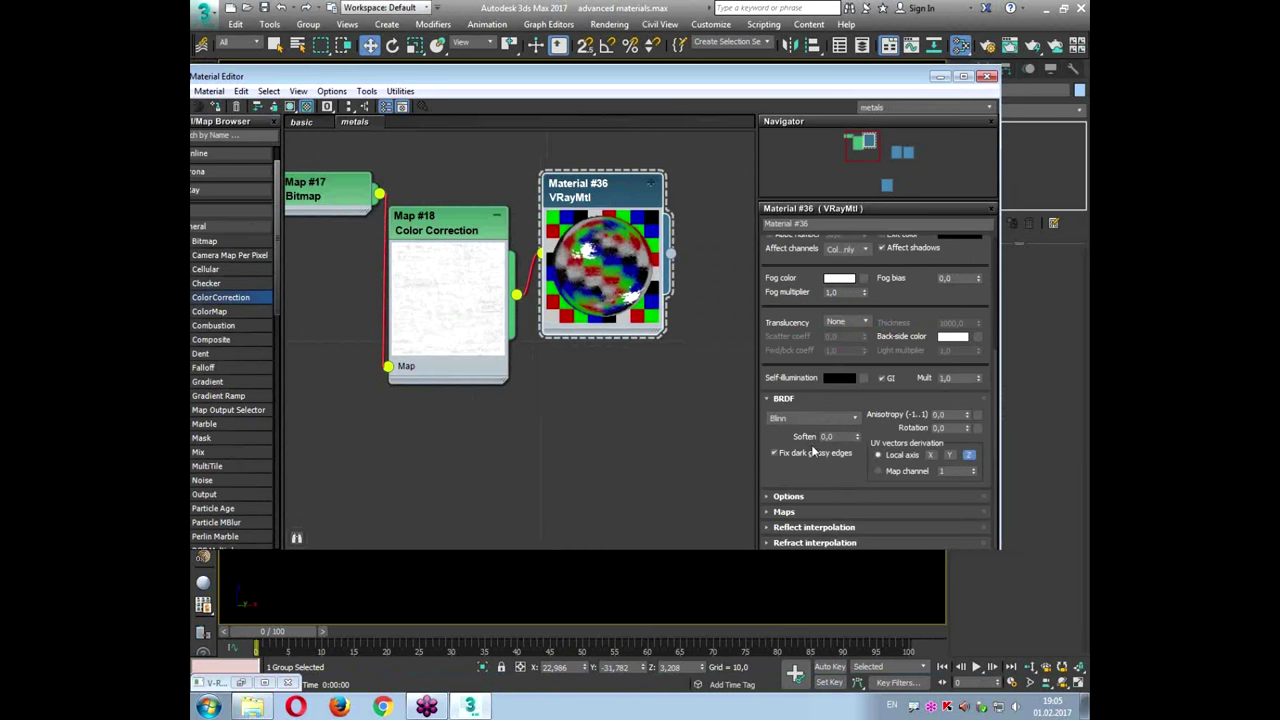
left_click(800, 512)
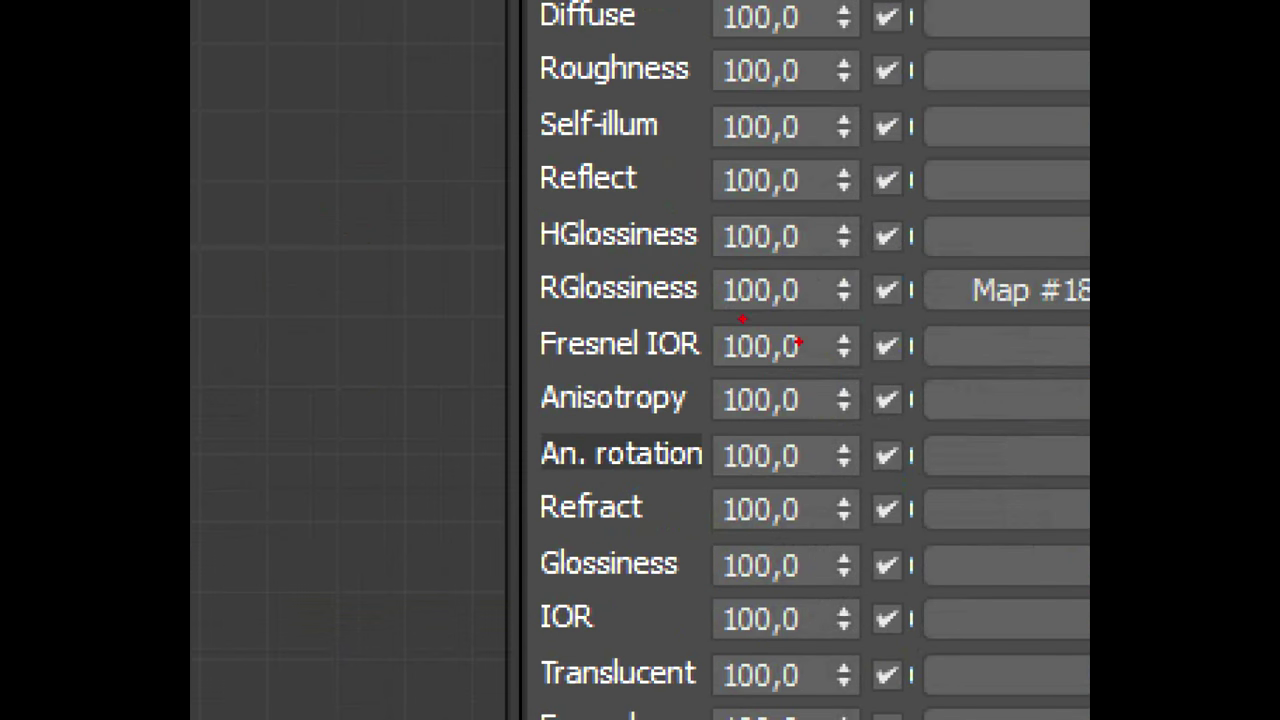
mouse_move(928, 316)
left_mouse_down()
mouse_move(972, 329)
mouse_move(938, 342)
left_mouse_up()
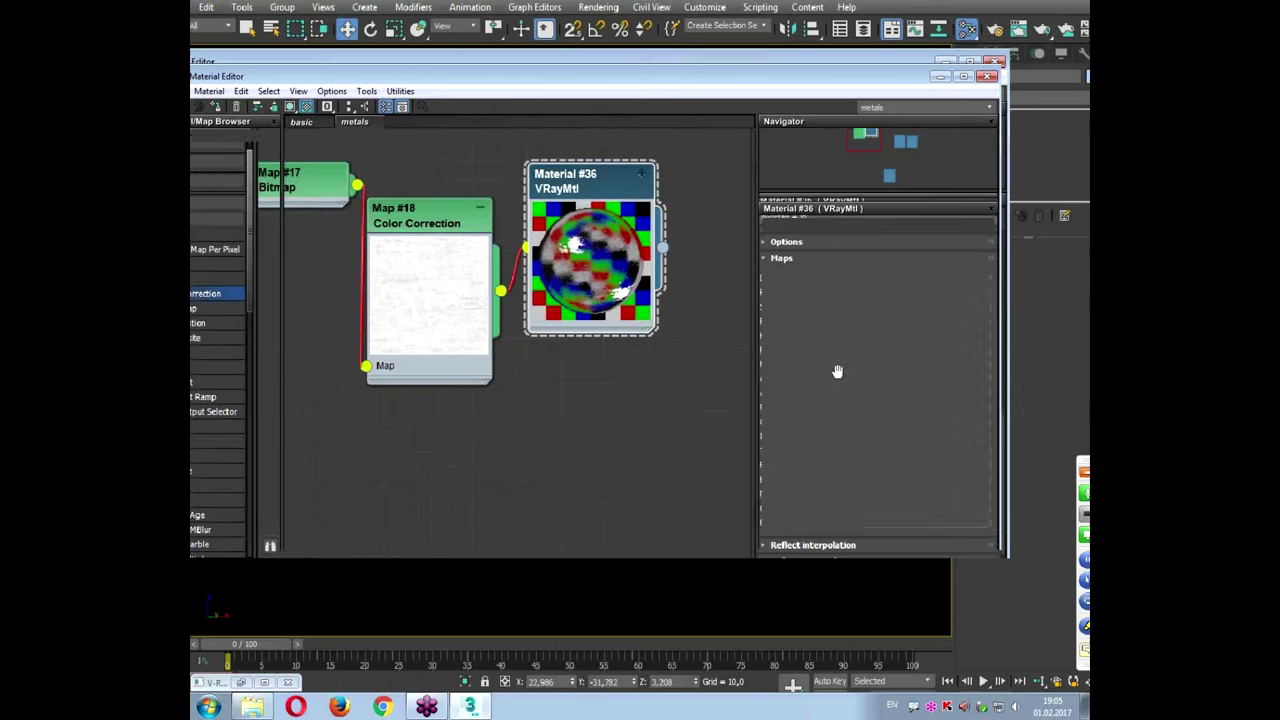
double_click(760, 289)
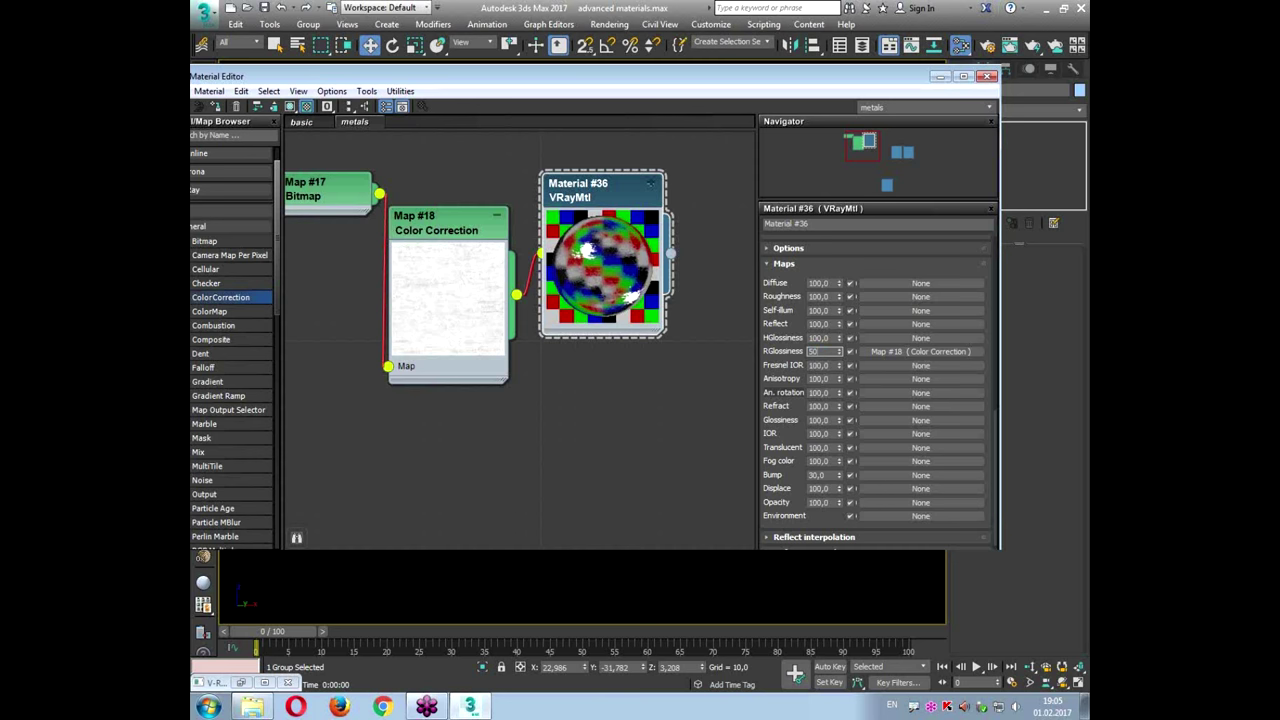
key("Return")
Step: Select both candlesticks in the camera view and assign the noise-textured metal material to them
double_click(483, 211)
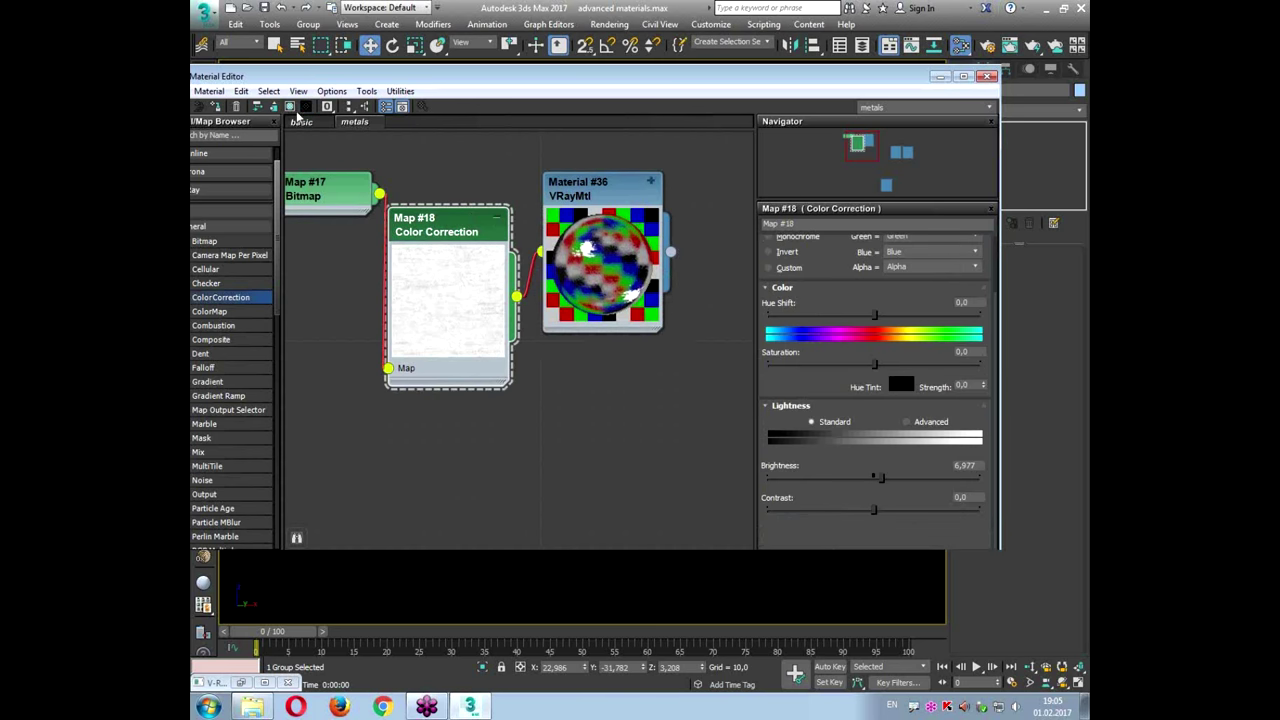
left_click_drag(330, 78, 408, 418)
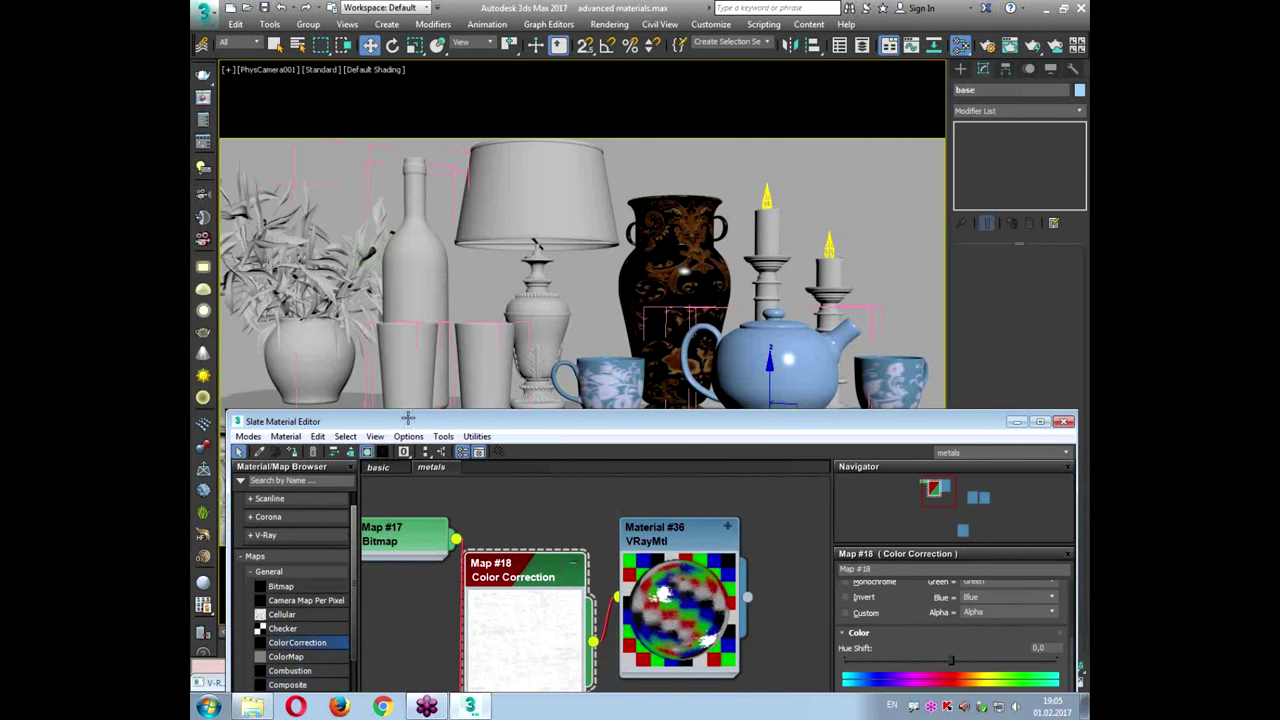
left_click(765, 290)
left_click(828, 300, "ctrl")
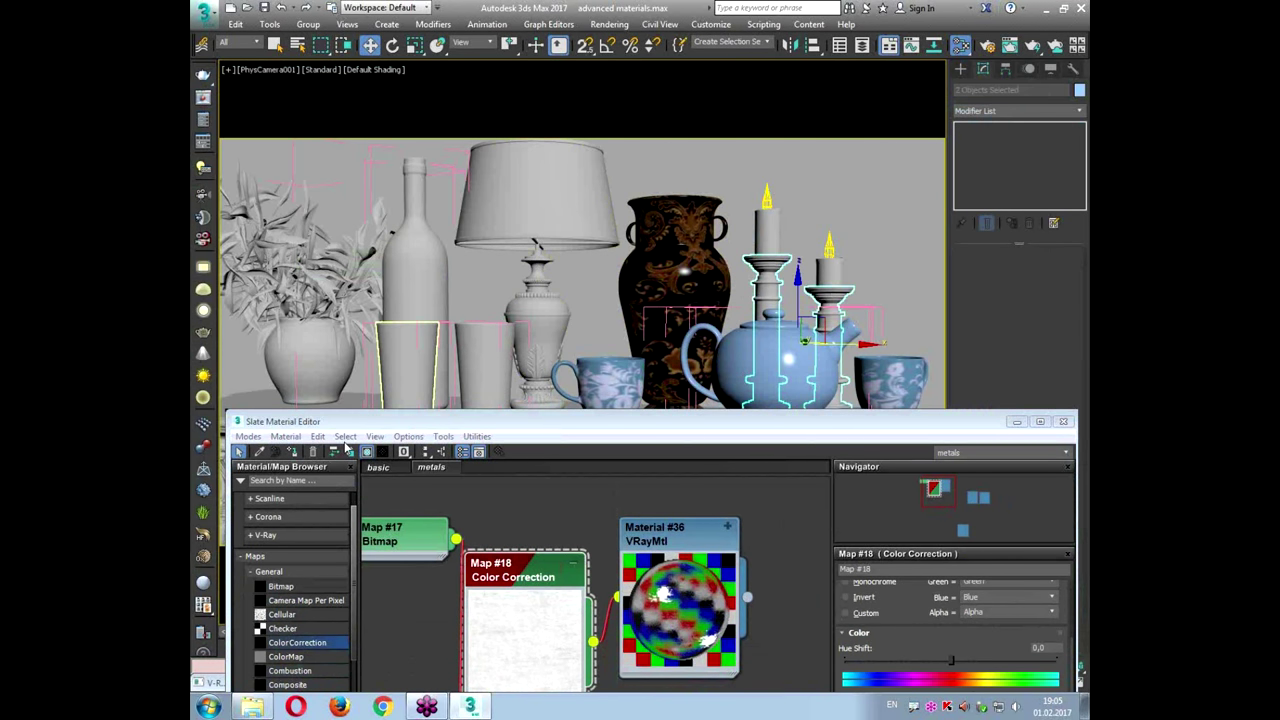
left_click(294, 453)
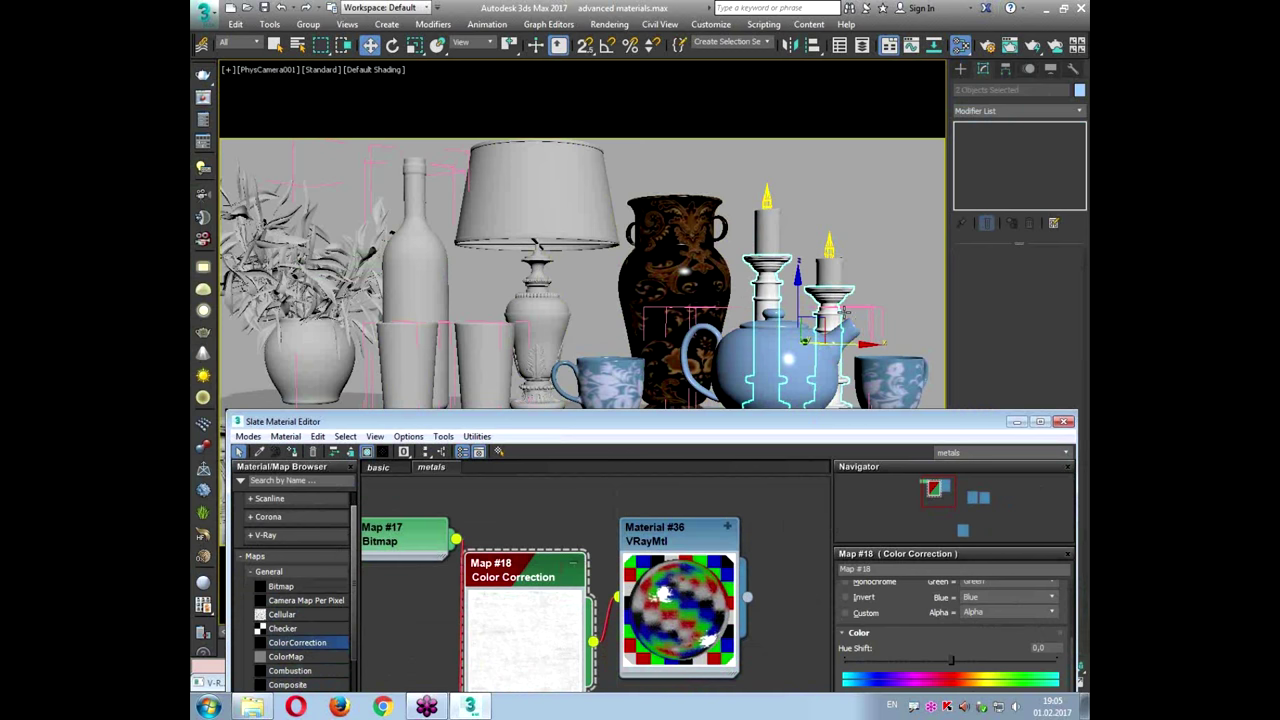
Step: Close the material editor and add a UVW Map modifier to the taller candlestick in perspective view
key("p")
left_click(838, 314)
left_click_drag(899, 421, 897, 135)
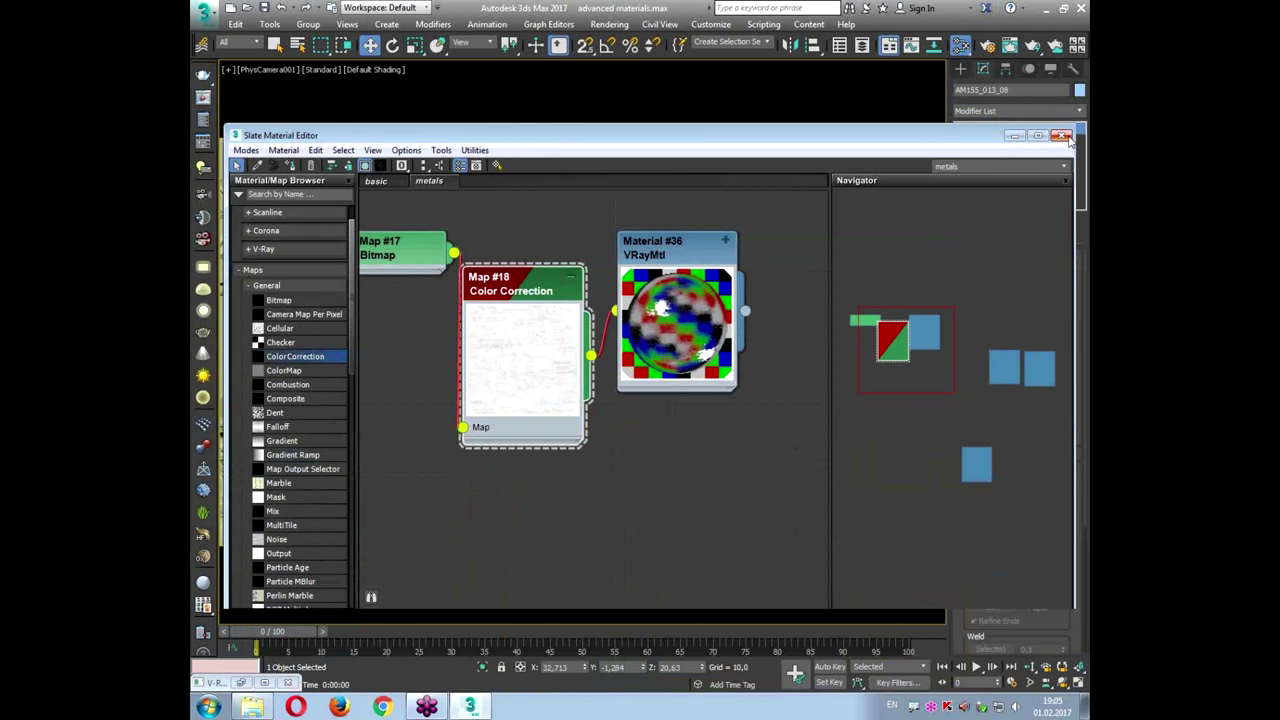
left_click(1062, 135)
left_click(772, 278)
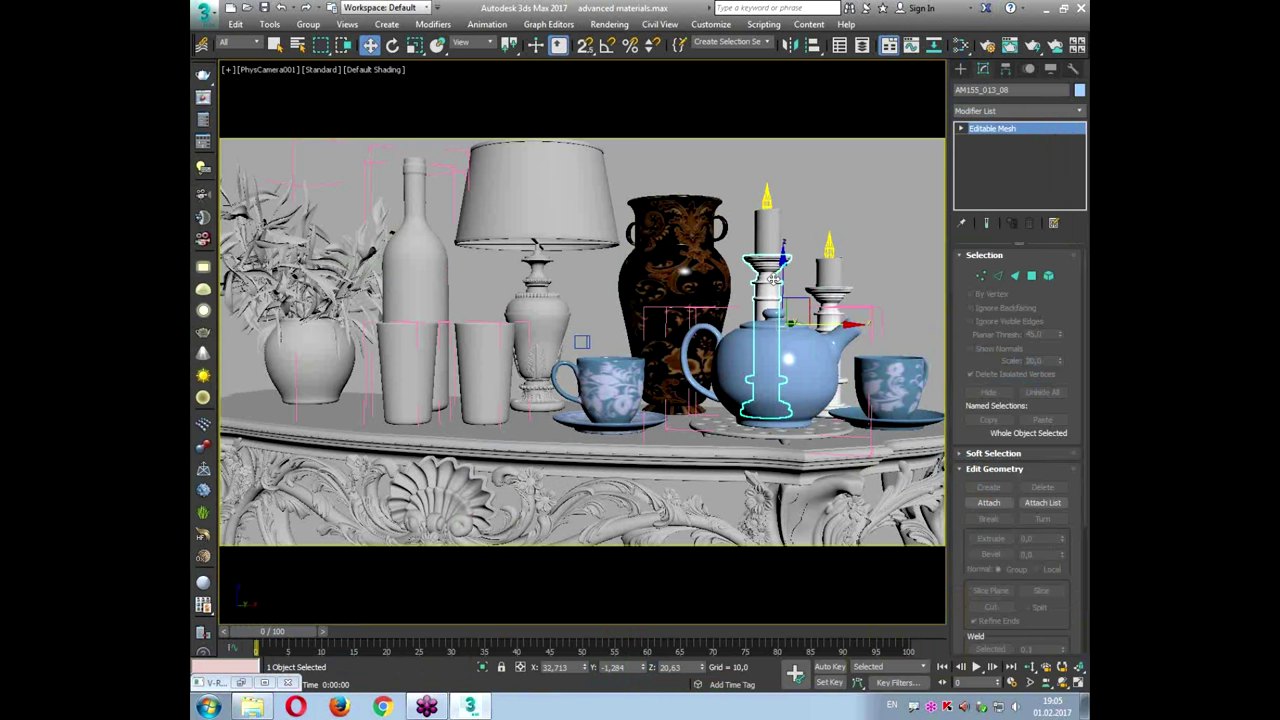
key("p")
key("z")
scroll(728, 312, "up", 6)
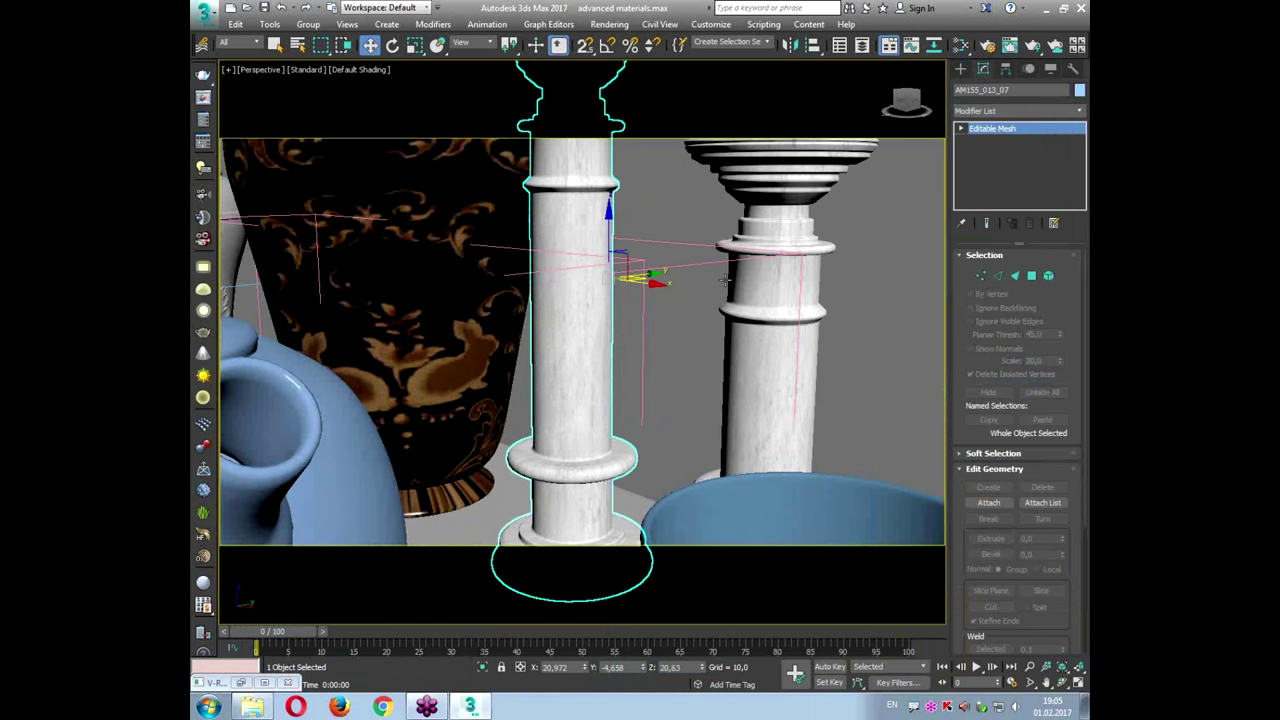
scroll(726, 277, "down", 4)
middle_click_drag(593, 315, 516, 472)
left_click(1020, 110)
scroll(1037, 568, "down", 10)
left_click(1016, 548)
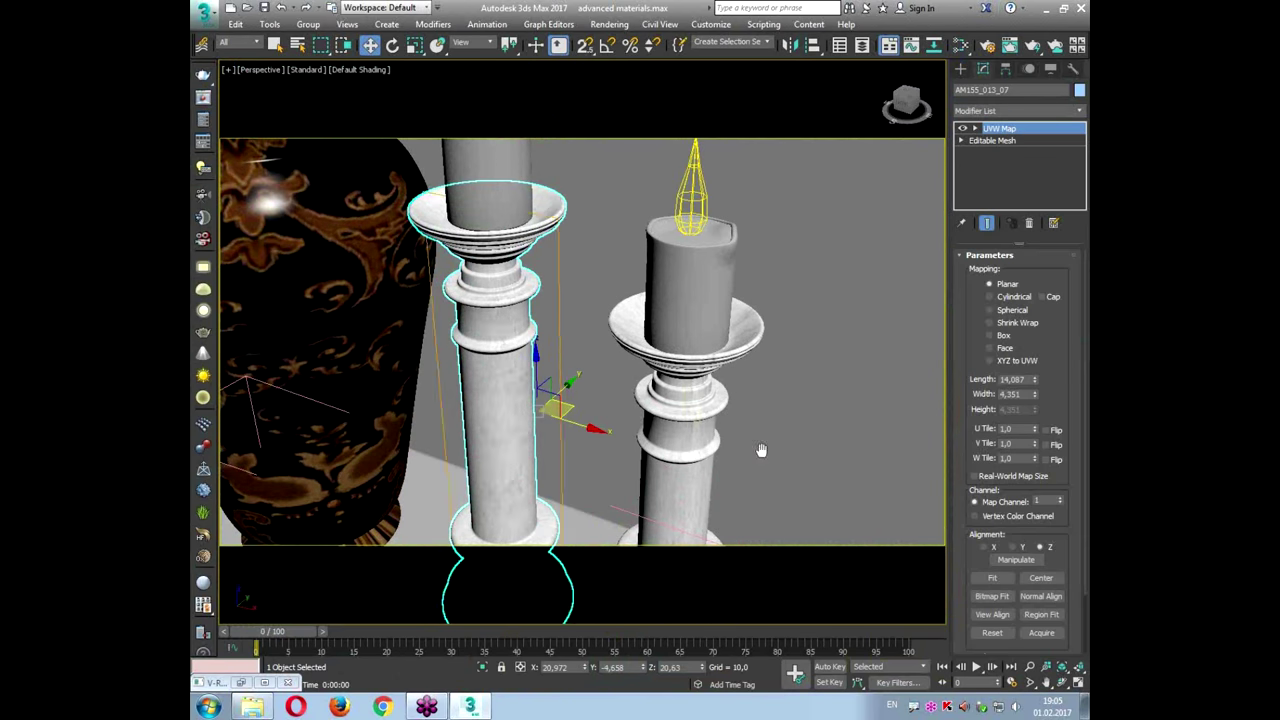
Step: Set the taller candlestick's mapping to Box with length, width and height of 20 and X alignment
scroll(763, 449, "down", 5)
scroll(903, 380, "up", 7)
left_click(998, 336)
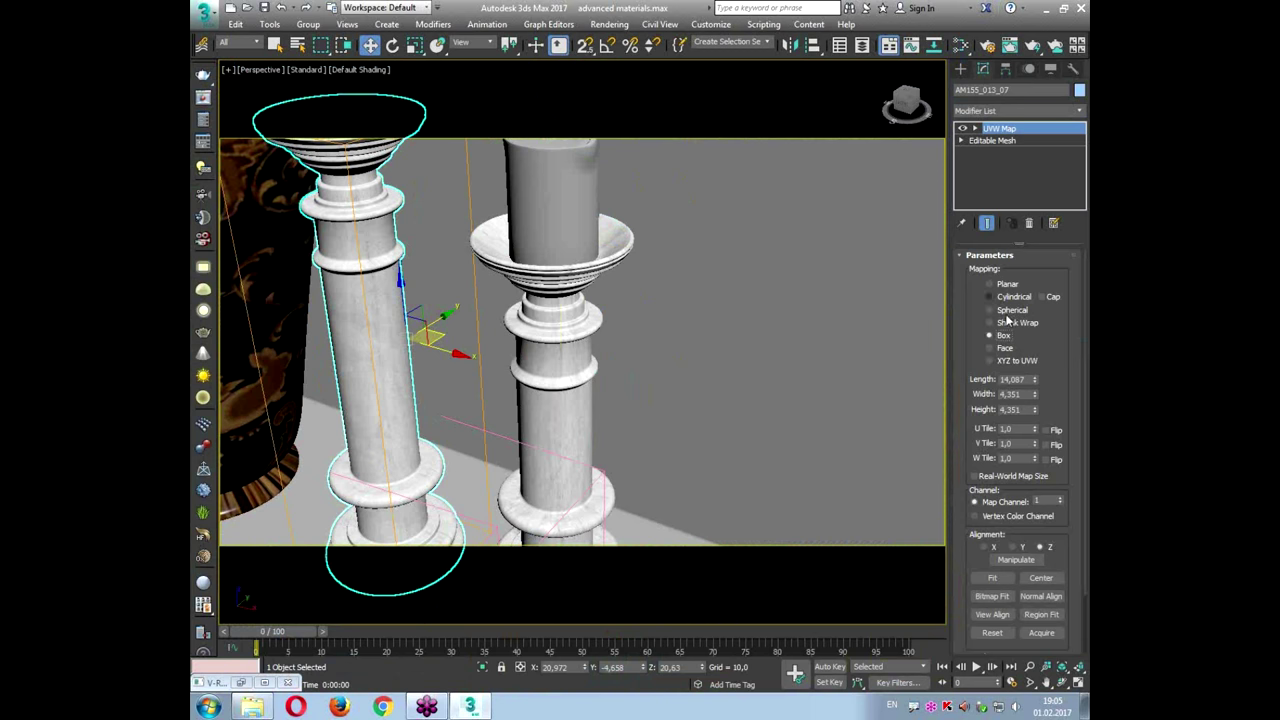
double_click(1026, 377)
type("20")
key("Tab")
type("20")
key("Tab")
type("20")
key("Return")
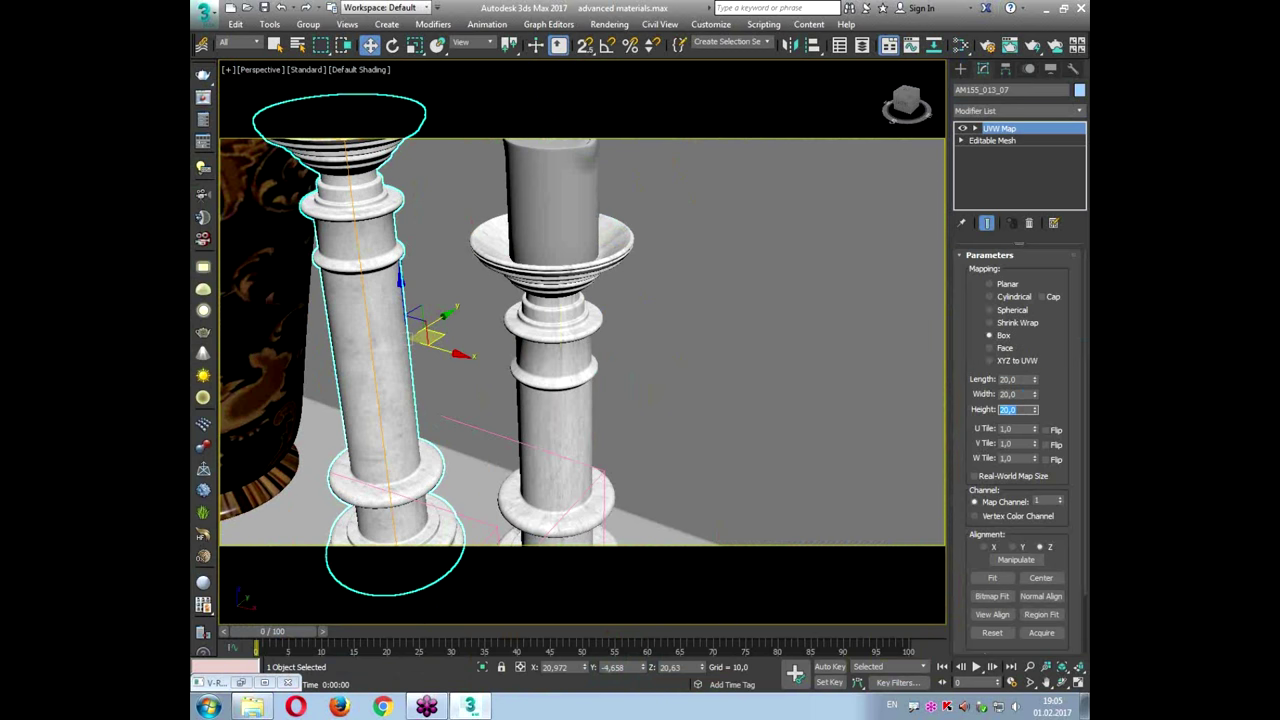
scroll(995, 478, "down", 3)
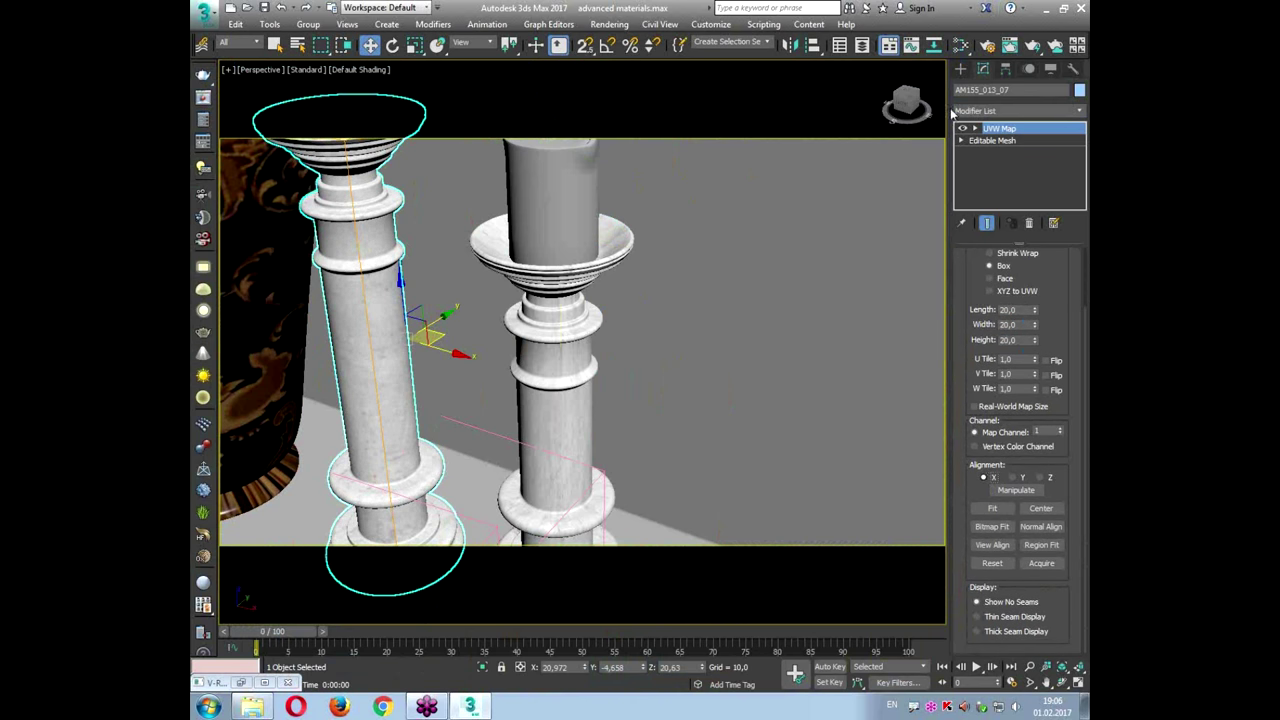
Step: Copy the UVW Map modifier from the taller candlestick to the shorter one
right_click(1016, 134)
left_click(968, 190)
left_click(616, 310)
right_click(1016, 130)
left_click(1000, 134)
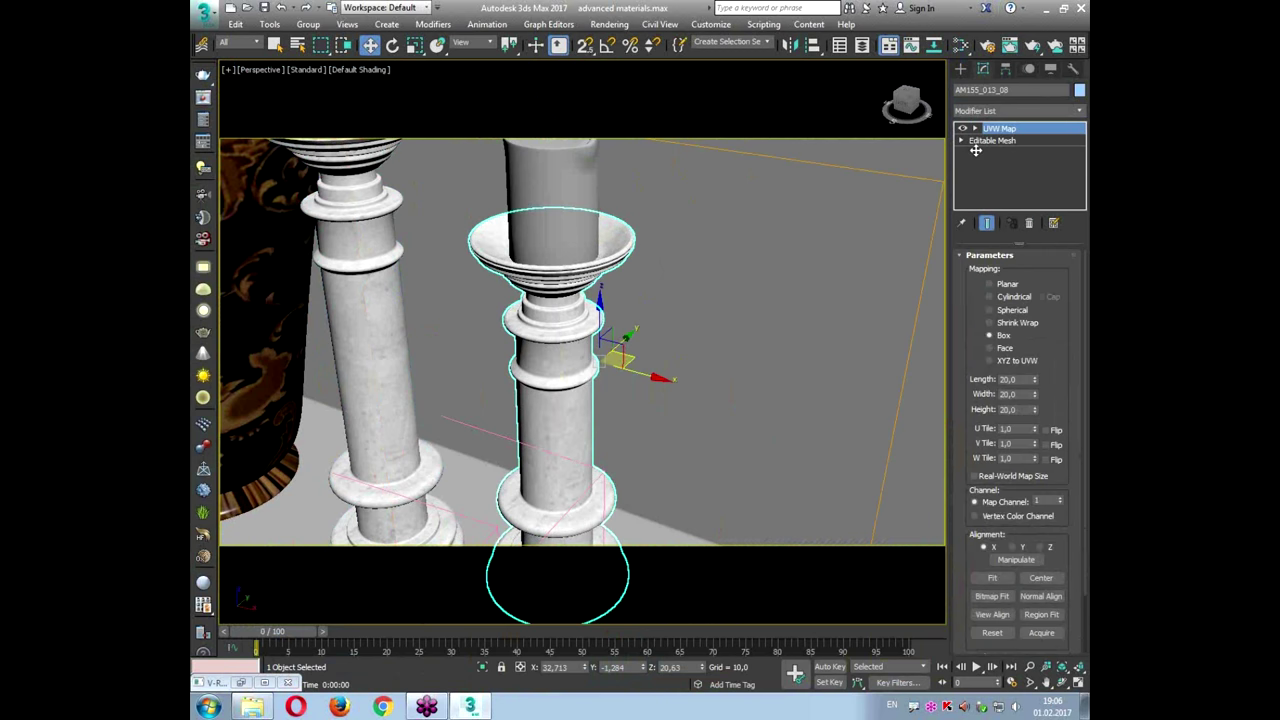
Step: Select the perforated tray under the teapot and reopen the Slate Material Editor
scroll(438, 368, "up", 6)
middle_click_drag(438, 368, 474, 444, "alt")
scroll(474, 444, "down", 5)
scroll(475, 443, "down", 6)
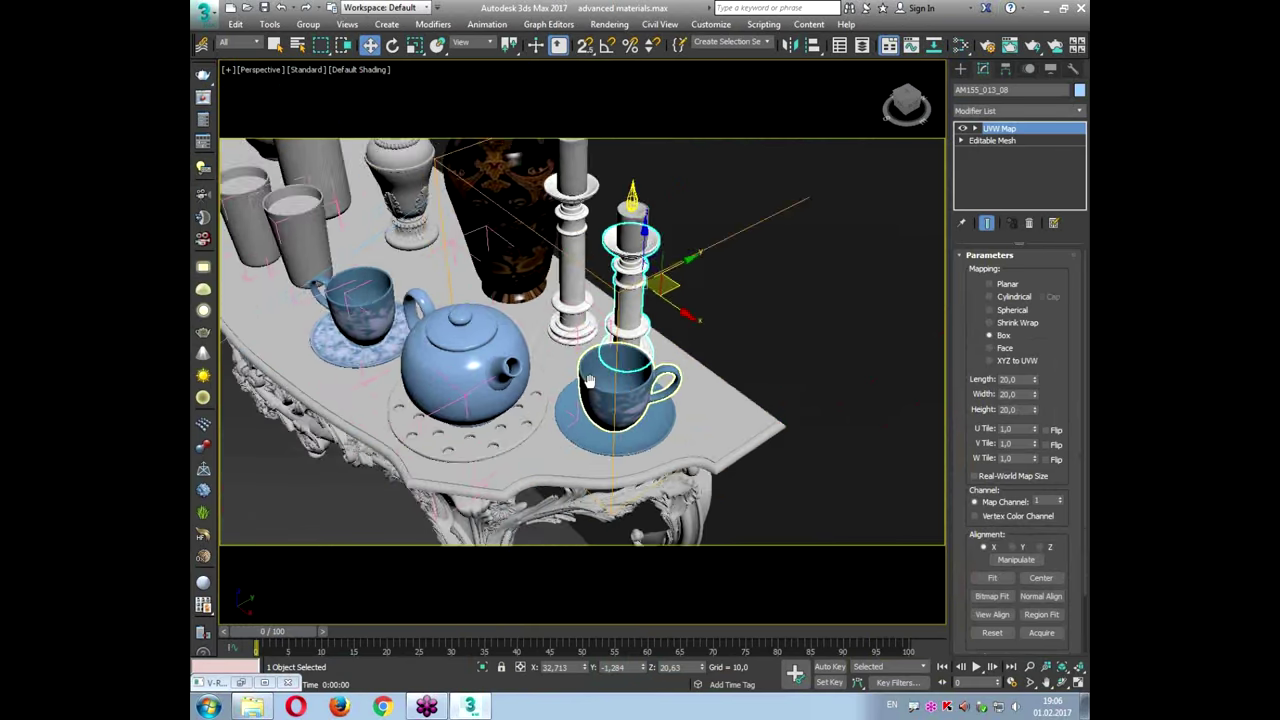
scroll(552, 368, "up", 5)
left_click(552, 368)
middle_click_drag(523, 382, 569, 374, "alt")
scroll(545, 361, "up", 2)
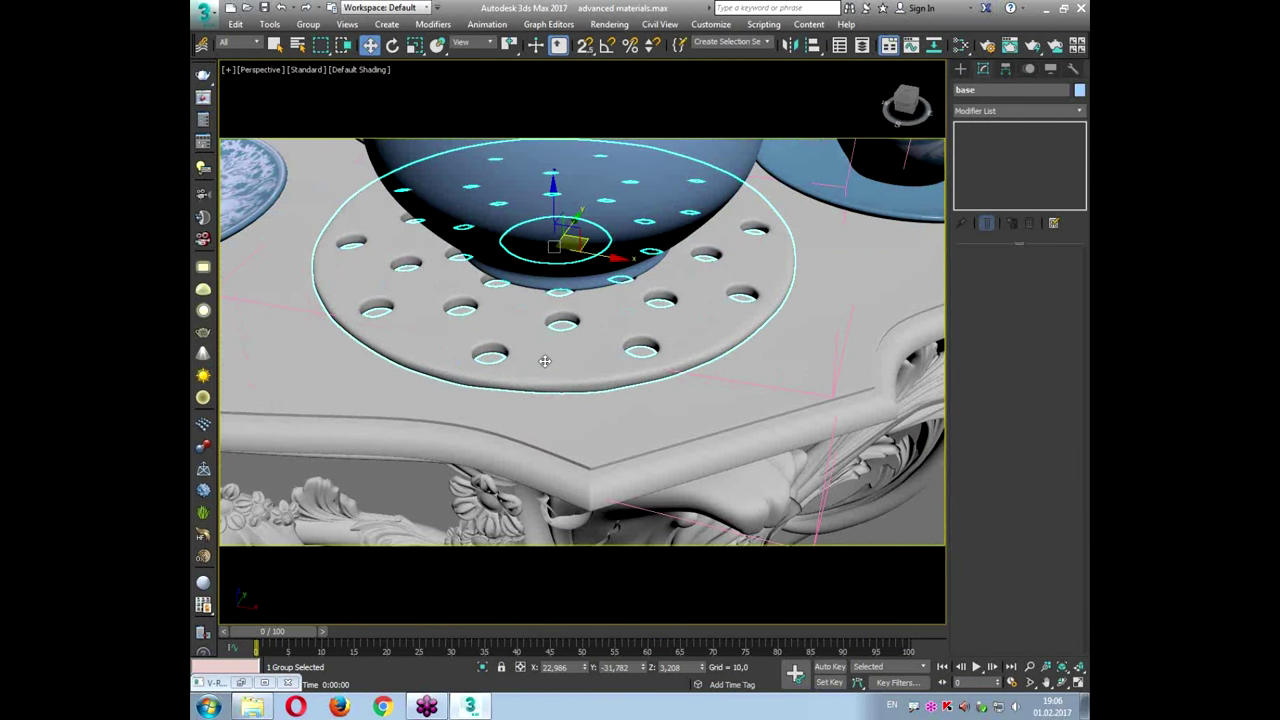
left_click(960, 45)
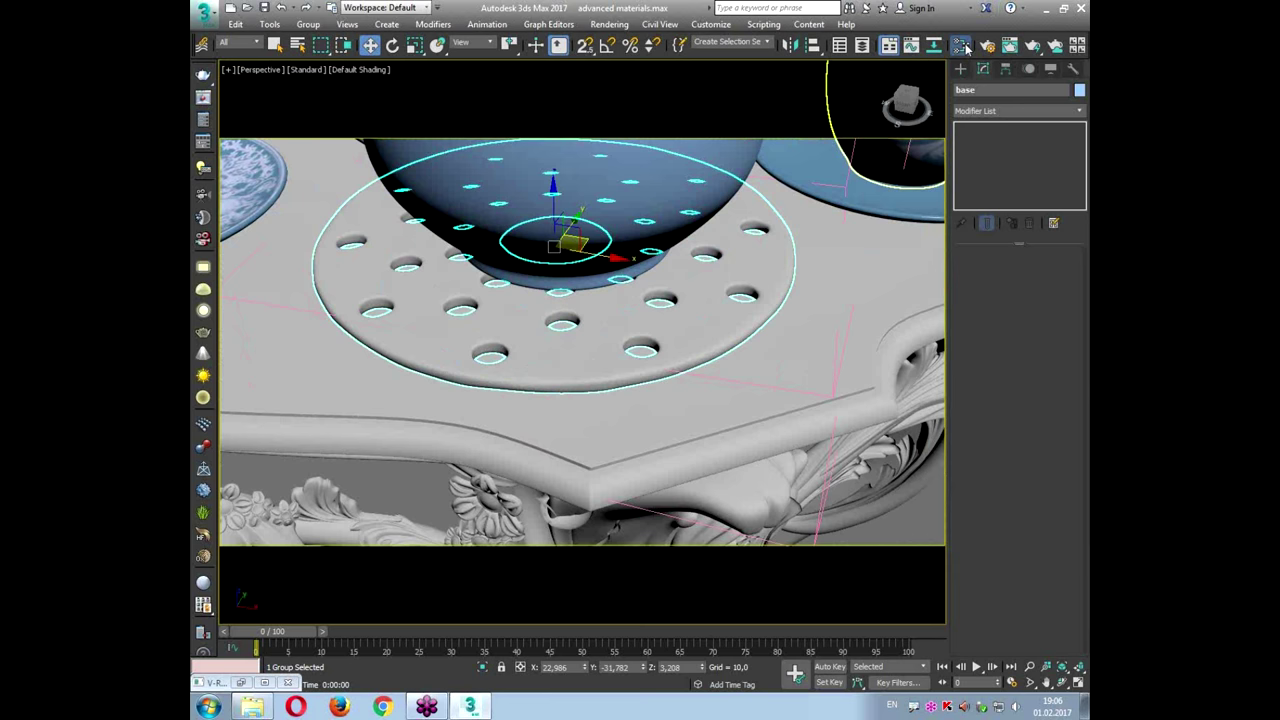
Step: Move the unused gray VRayMtl below the textured metal's node network, open its parameters and close the Navigator
left_click_drag(698, 153, 738, 95)
scroll(700, 300, "down", 4)
middle_click_drag(590, 228, 630, 253)
scroll(580, 318, "down", 2)
scroll(580, 318, "up", 3)
scroll(597, 272, "down", 6)
scroll(673, 320, "up", 3)
middle_click_drag(798, 400, 812, 260)
left_click_drag(833, 300, 496, 324)
double_click(496, 324)
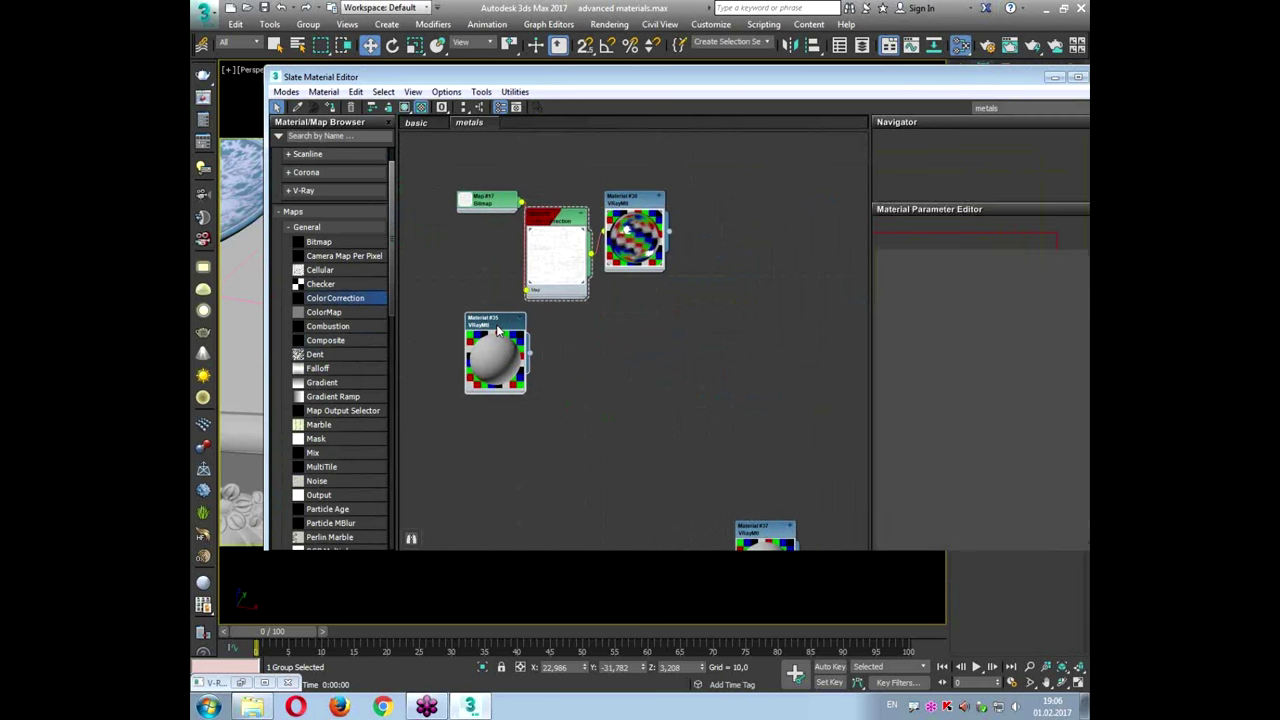
scroll(510, 350, "up", 1)
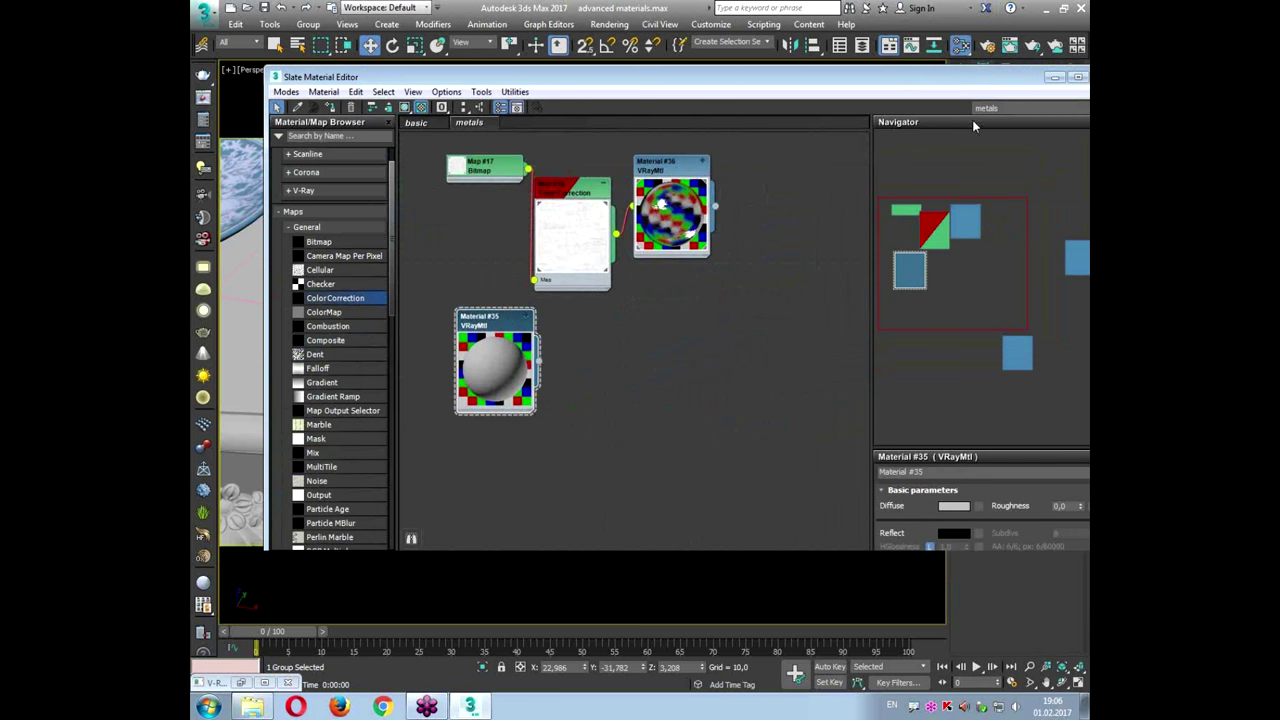
left_click_drag(935, 124, 806, 177)
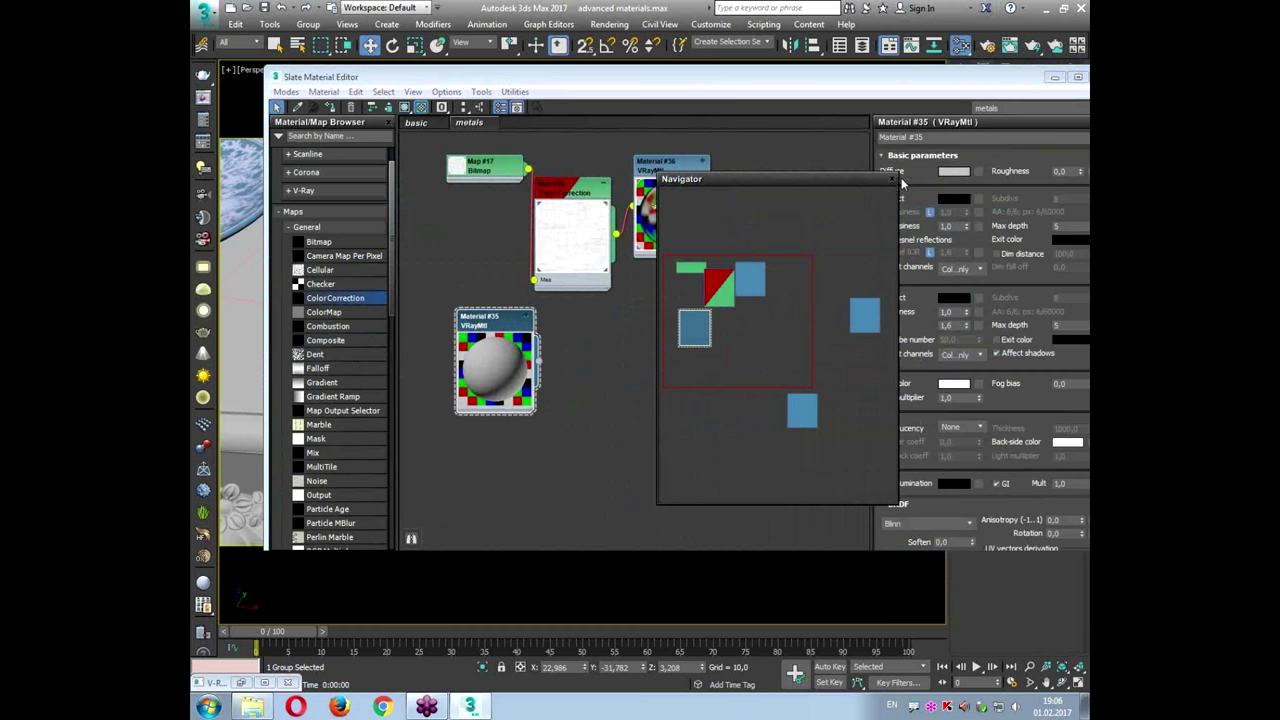
left_click(891, 187)
Step: Set the second metal's diffuse color to a near-black value of 1 and its reflection color to white, value 255
left_click(953, 171)
left_click_drag(730, 161, 640, 161)
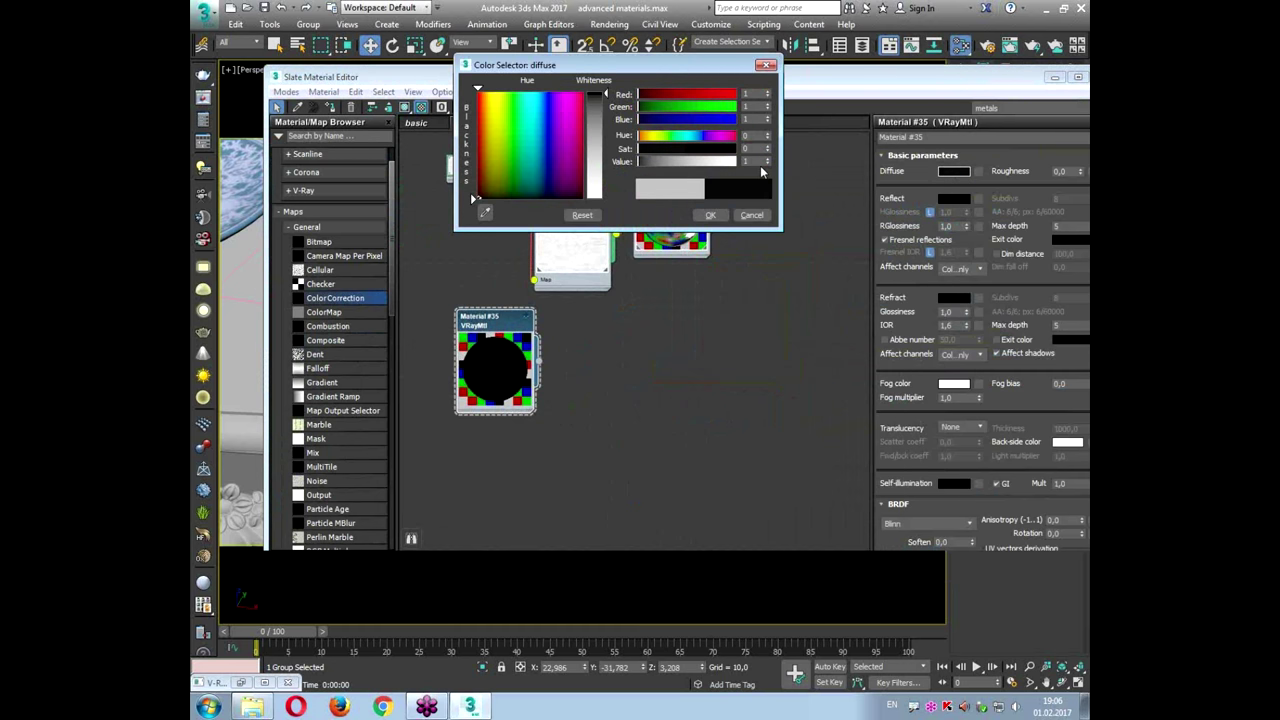
left_click(711, 215)
left_click(953, 199)
left_click_drag(664, 172, 736, 161)
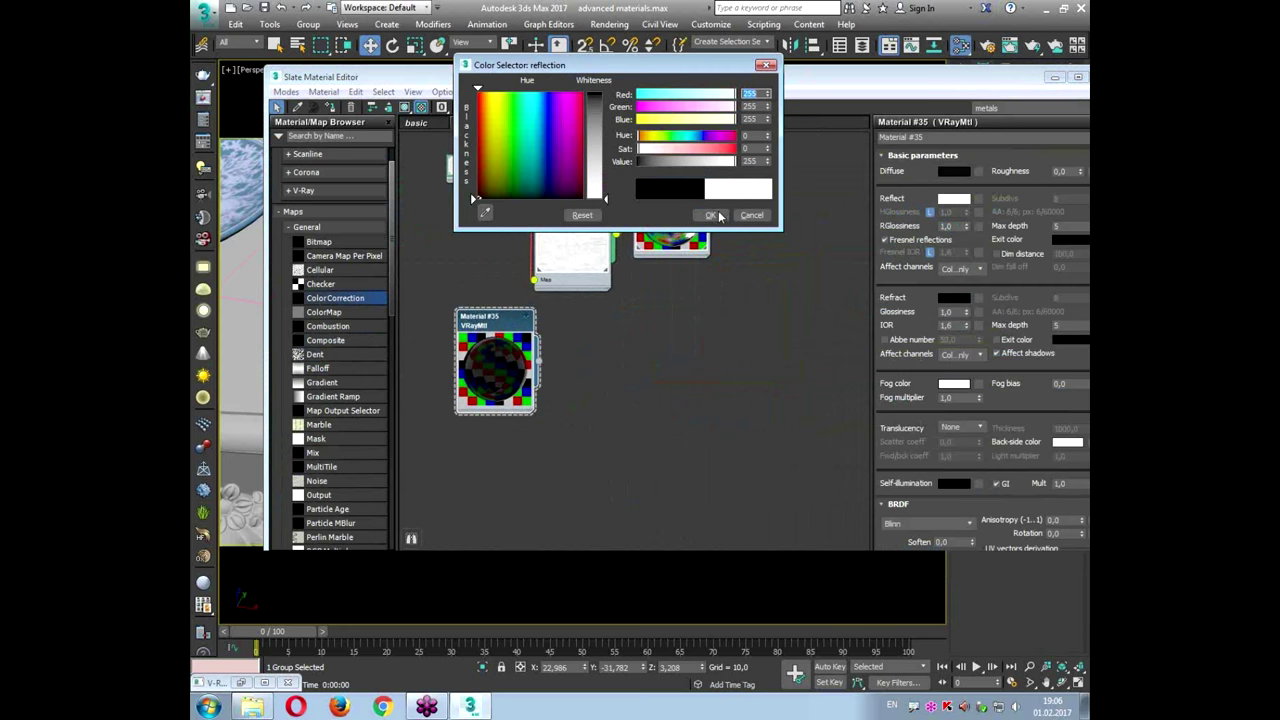
left_click(711, 215)
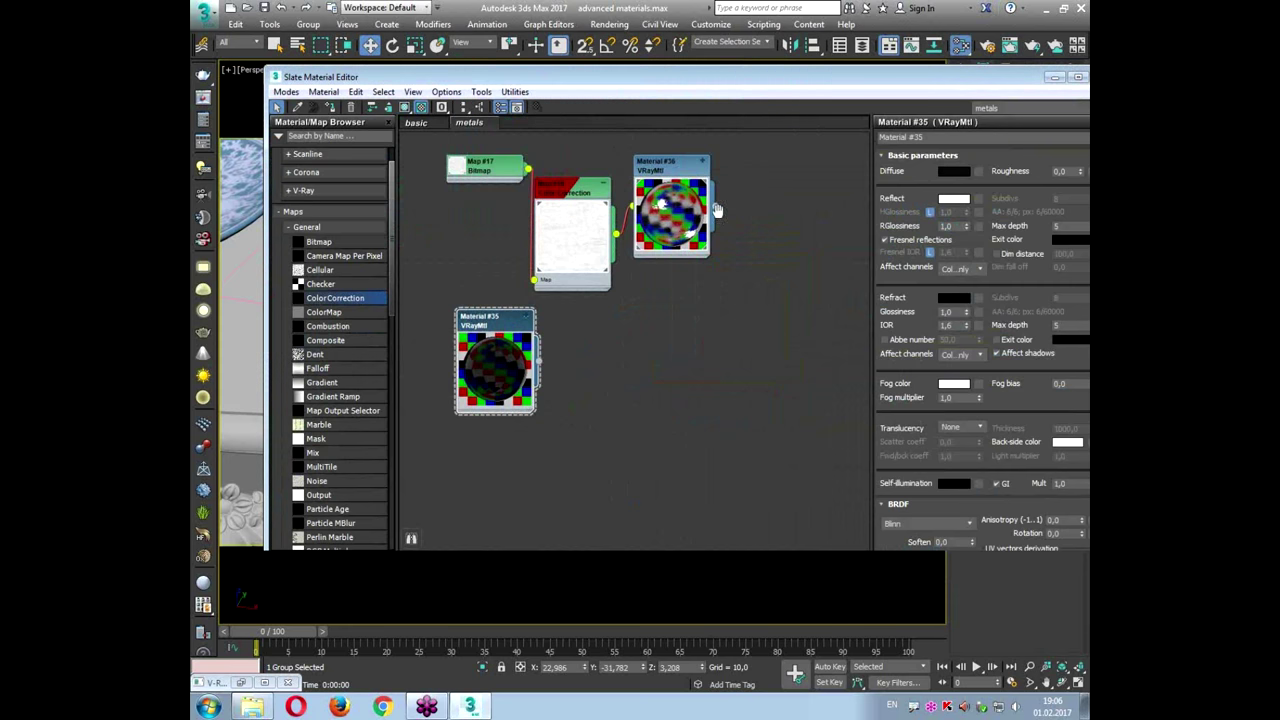
Step: Unlock the second metal's Fresnel IOR and set it to 4
left_click(907, 239)
type("4")
key("Return")
Step: Darken the second metal's reflection color to a dark gray below 62 and set its reflection glossiness to 0.6
left_click(953, 198)
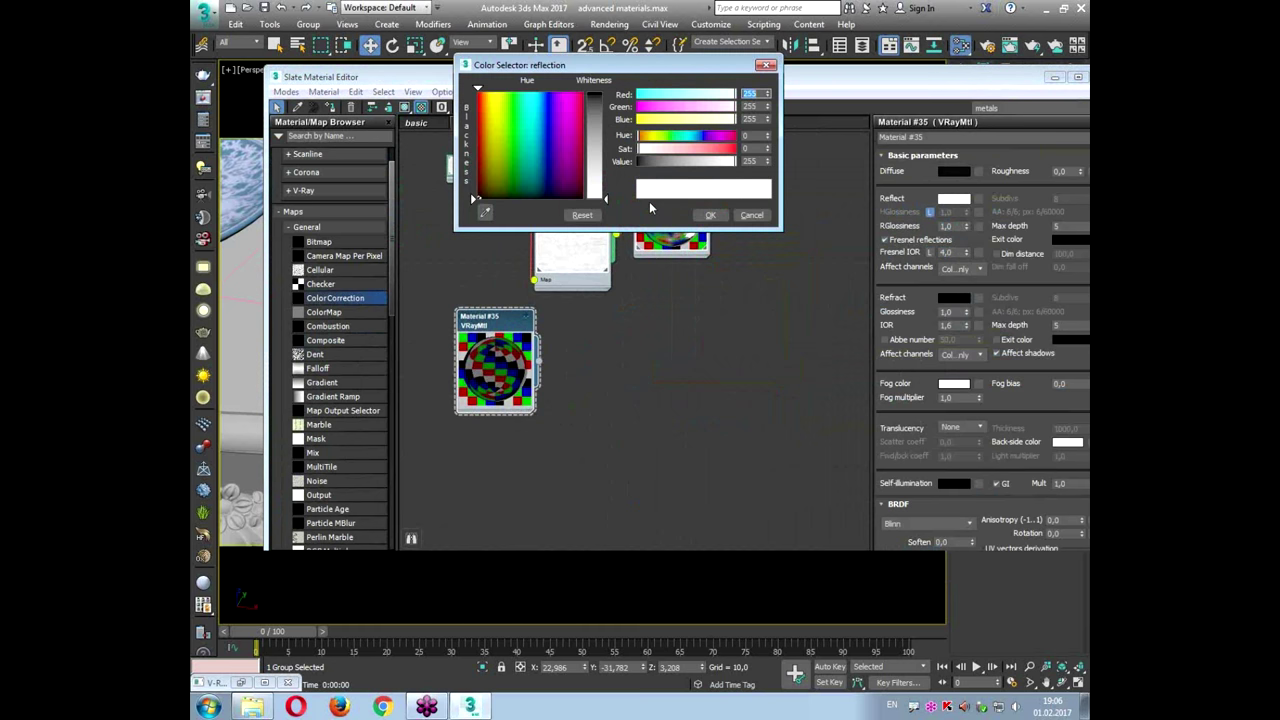
left_click_drag(654, 167, 658, 166)
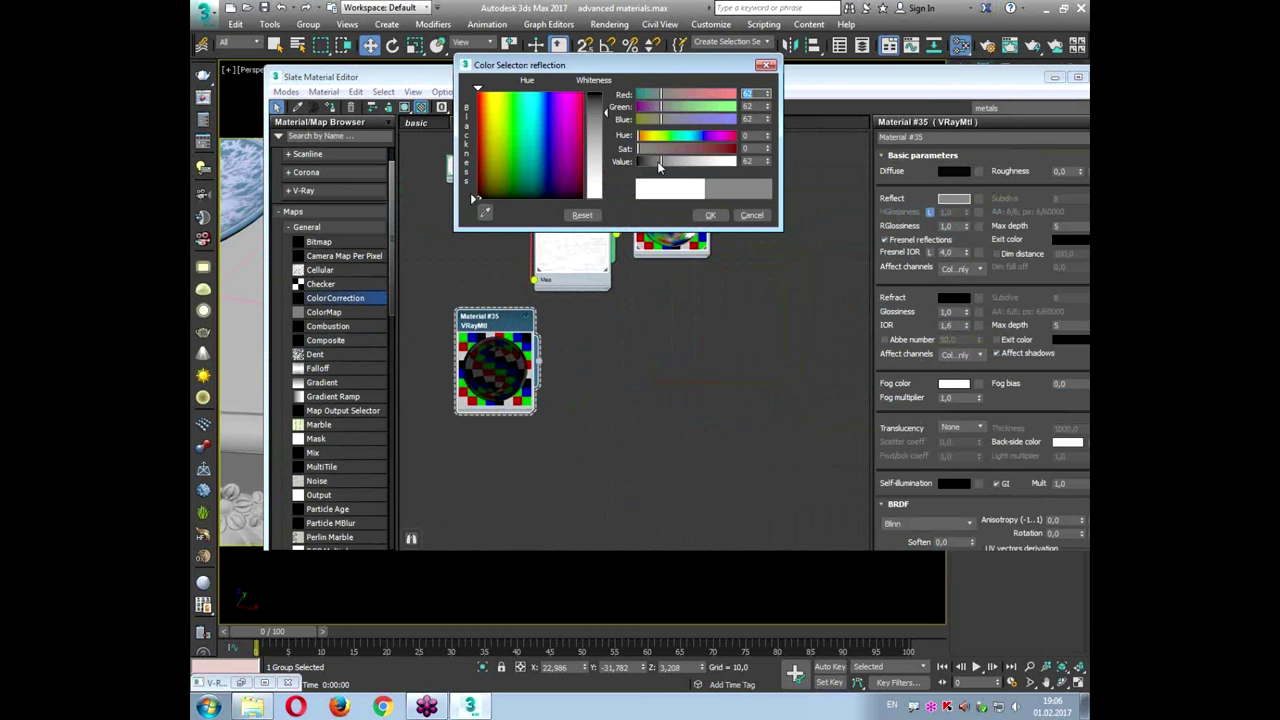
left_click(709, 215)
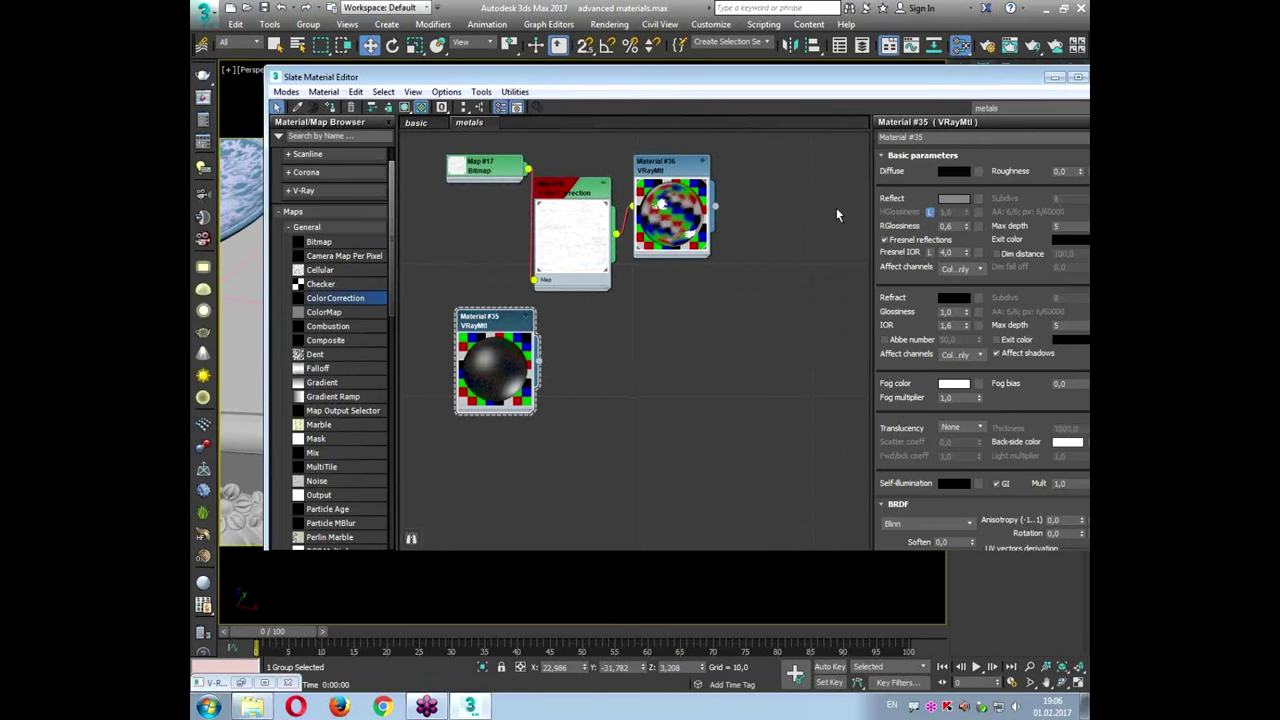
left_click(953, 199)
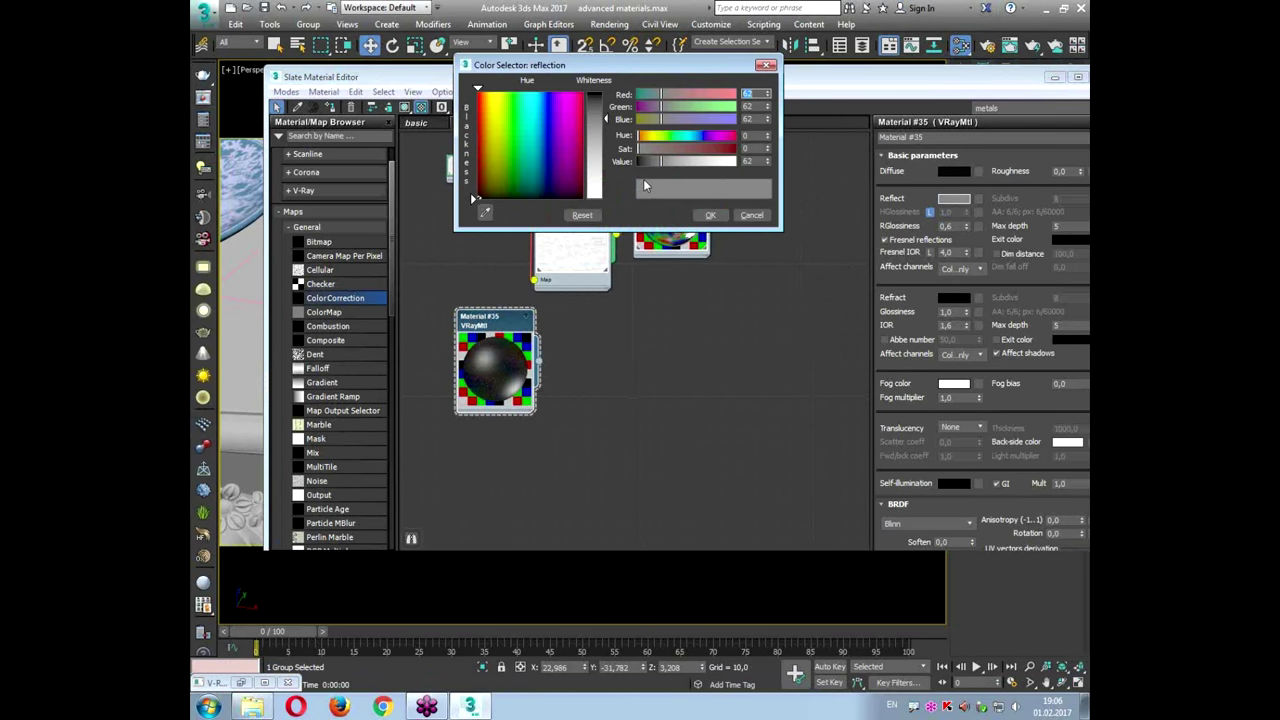
left_click_drag(653, 167, 650, 167)
left_click(709, 215)
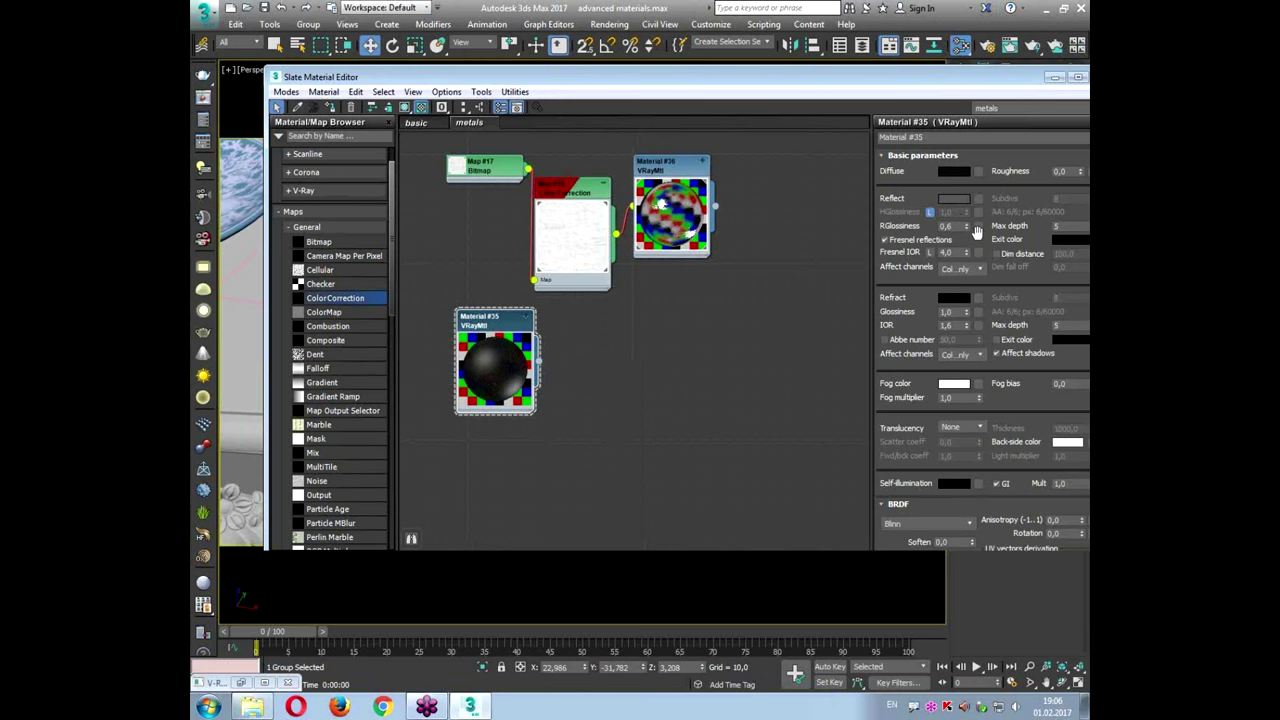
Step: Load the dirty reflect bitmap as the second metal's reflection map, previewing it first, and place its node beside the material
left_click(981, 205)
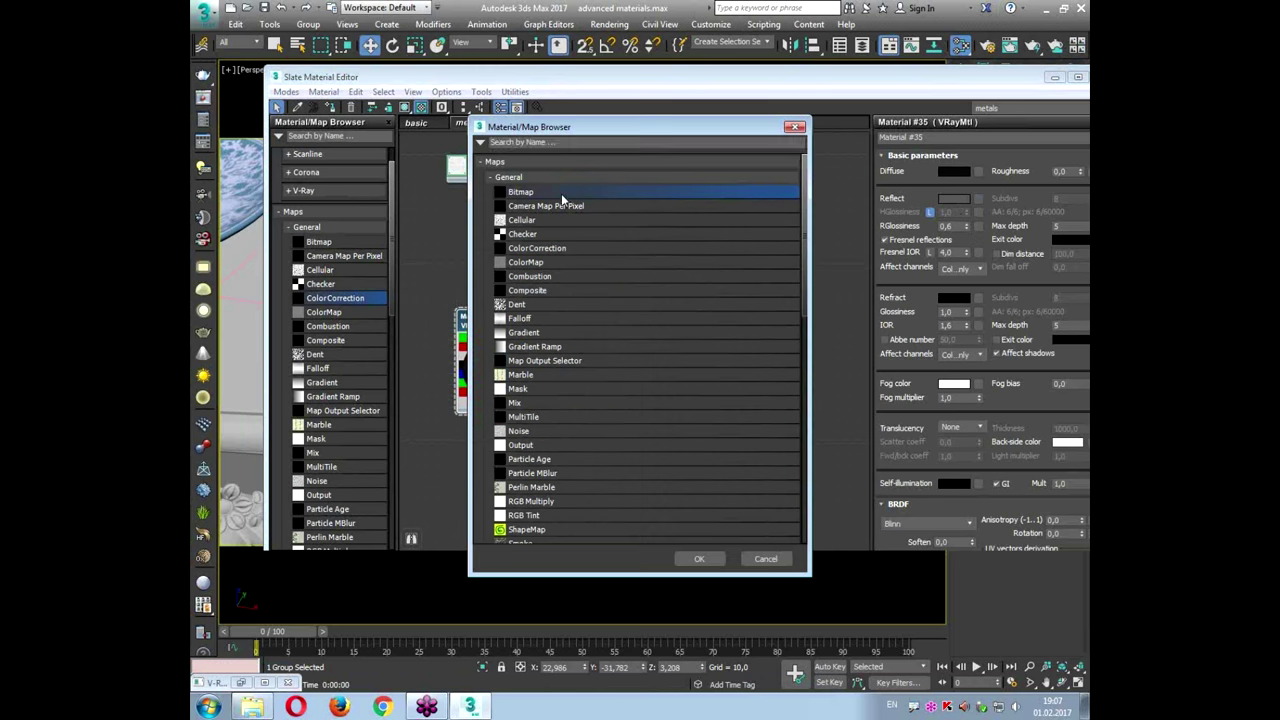
double_click(561, 195)
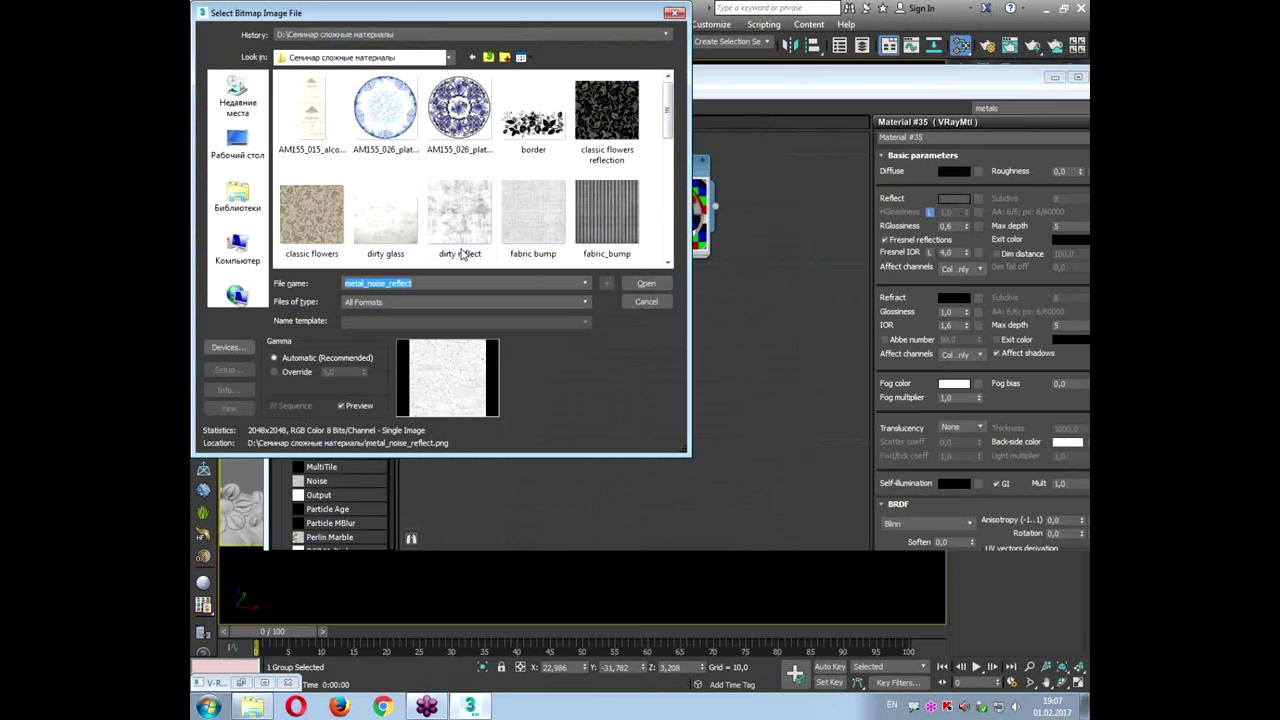
left_click(470, 220)
left_click(229, 409)
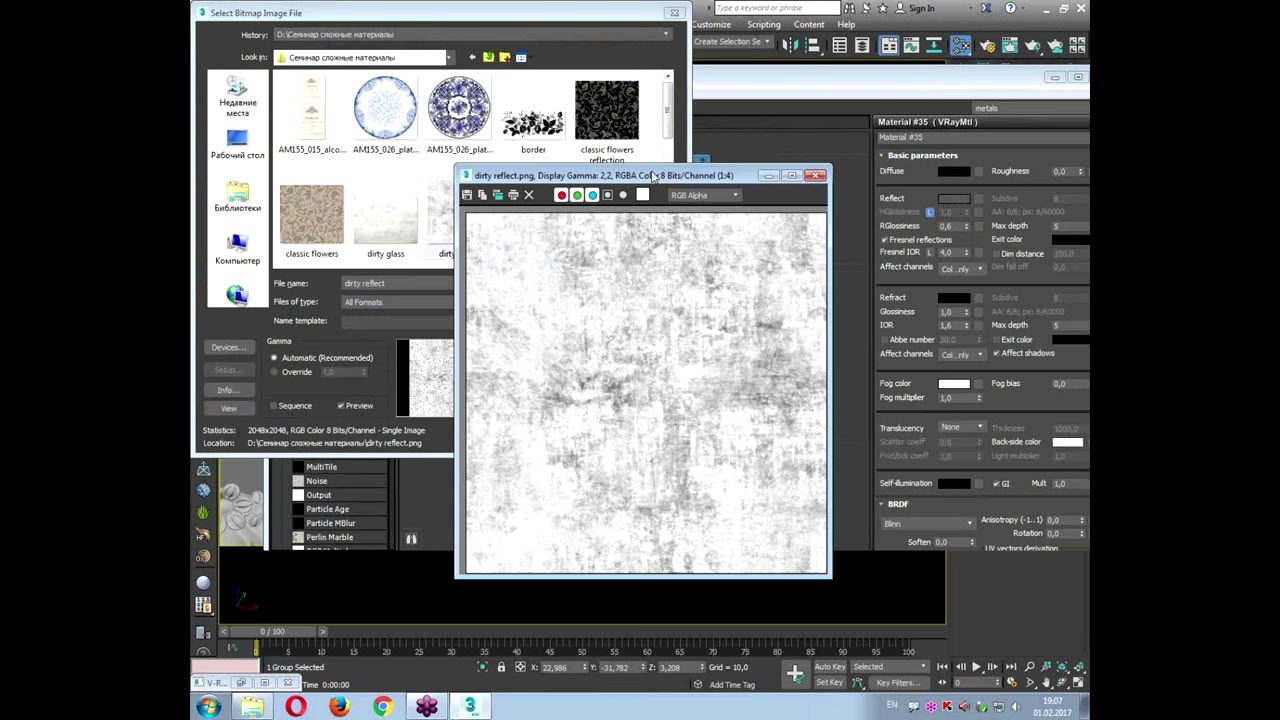
left_click_drag(652, 175, 584, 139)
left_click(748, 139)
double_click(470, 210)
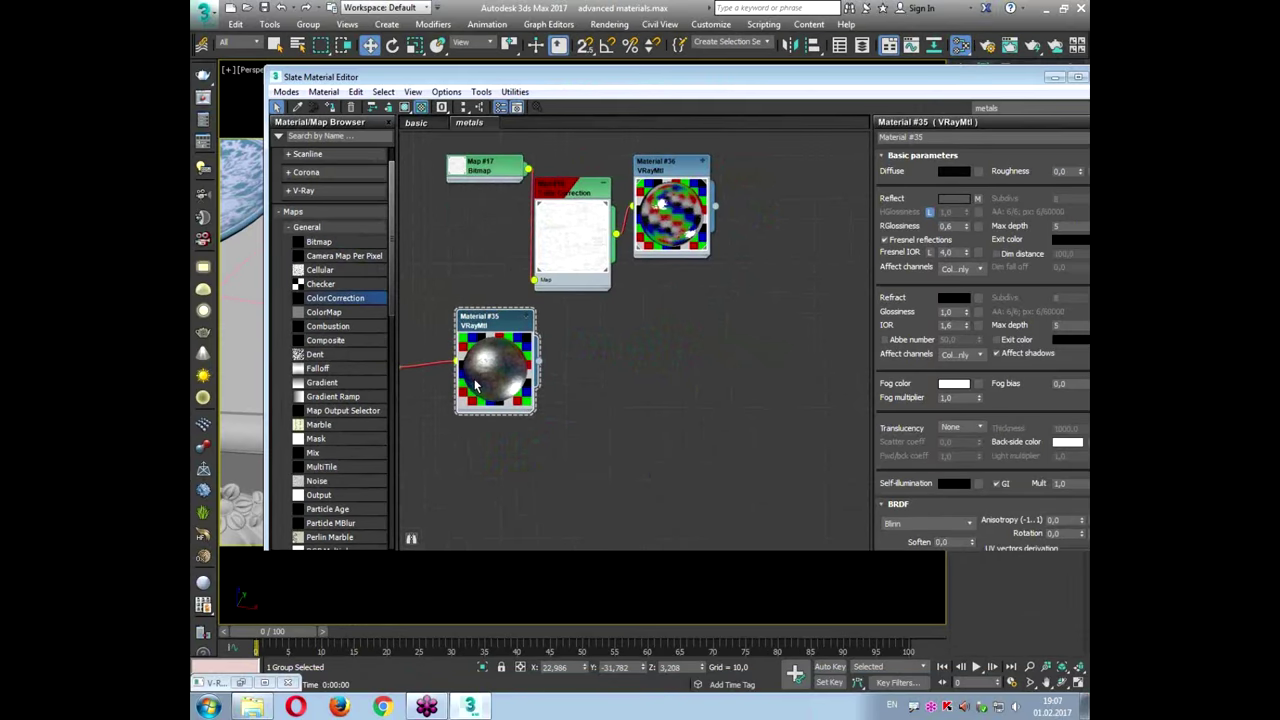
middle_click_drag(403, 360, 523, 318)
left_click_drag(470, 314, 483, 269)
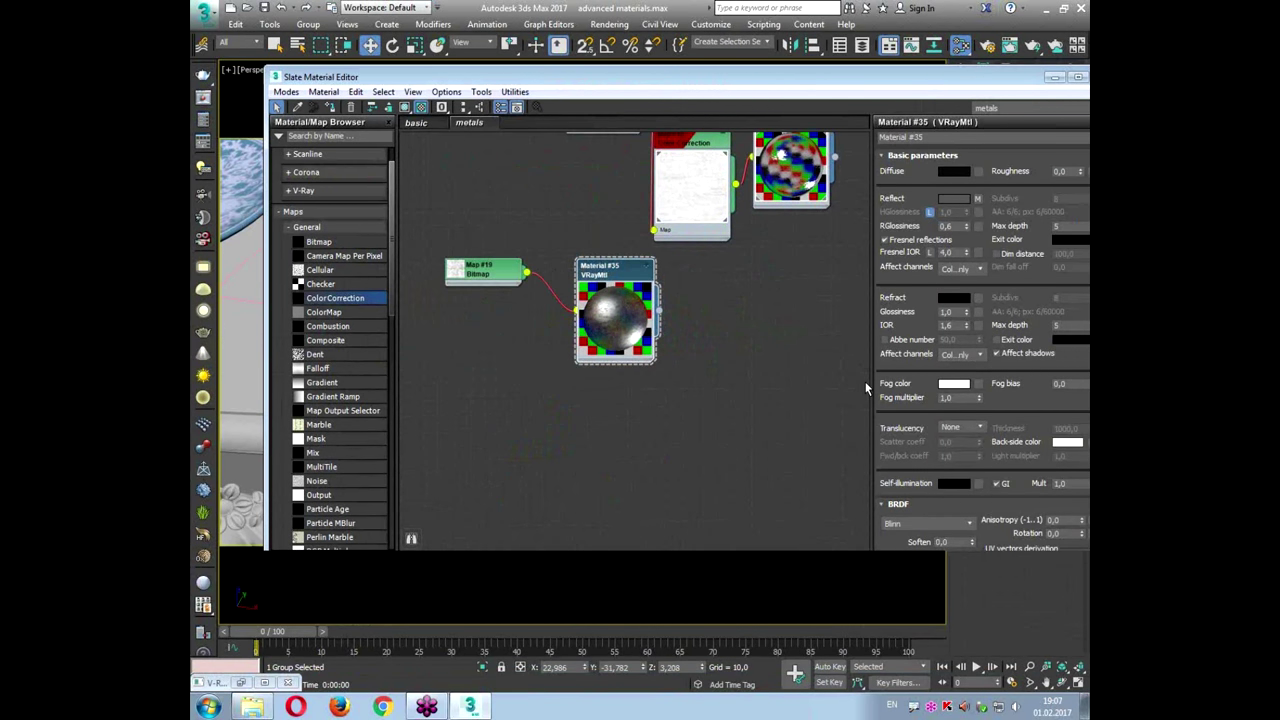
Step: Set the second metal's reflection map amount to 50
scroll(920, 412, "down", 3)
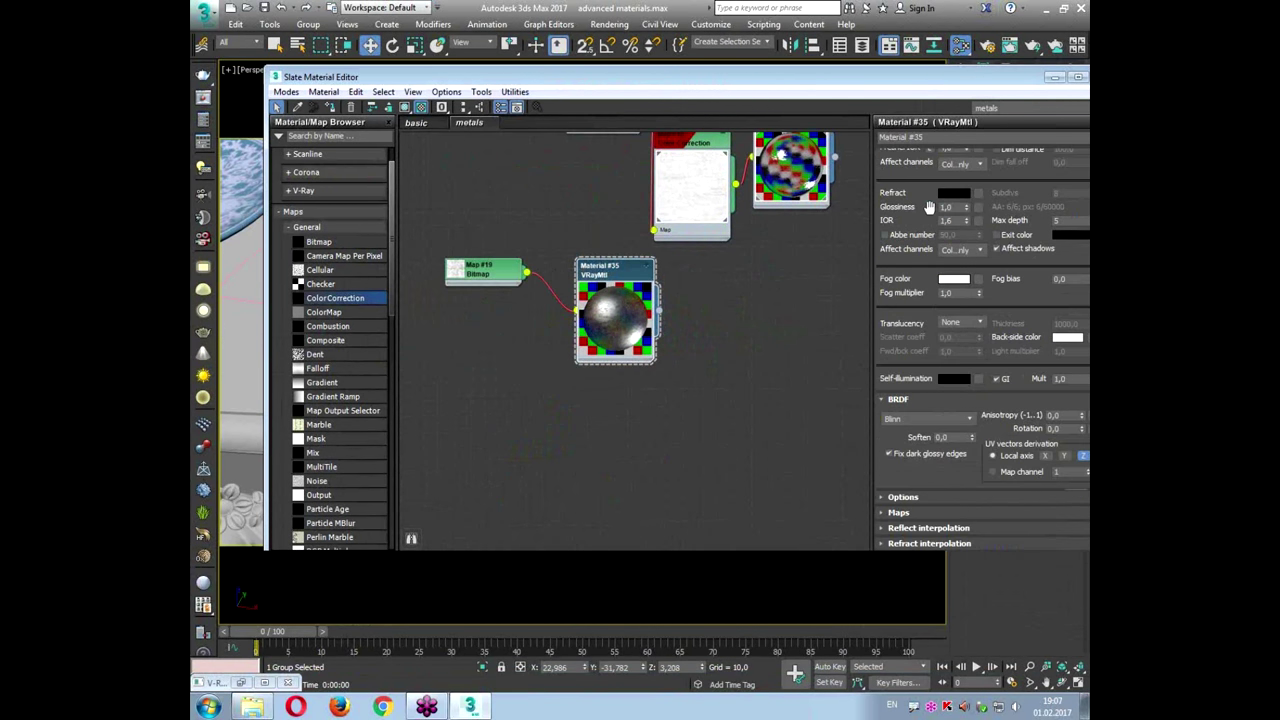
left_click(893, 513)
double_click(941, 316)
type("50")
key("Return")
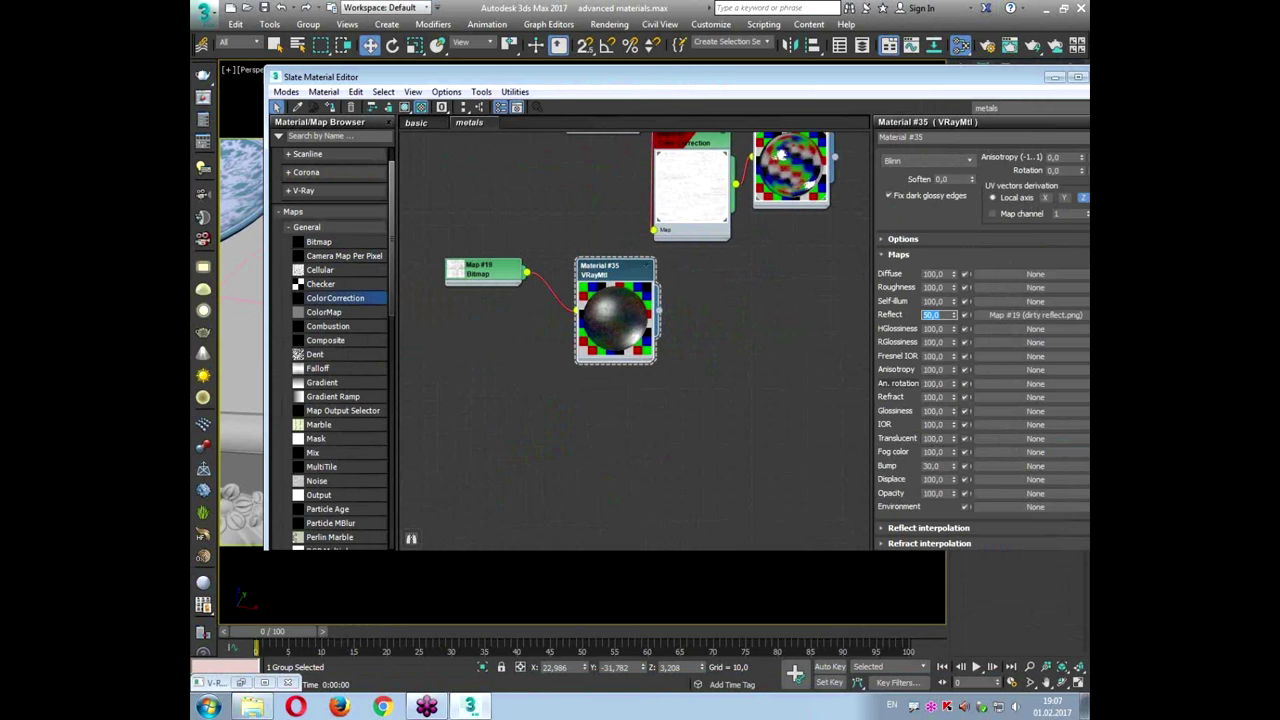
Step: Set the second metal's reflection color to black, value 0, and its reflection map amount to 15
scroll(965, 269, "up", 5)
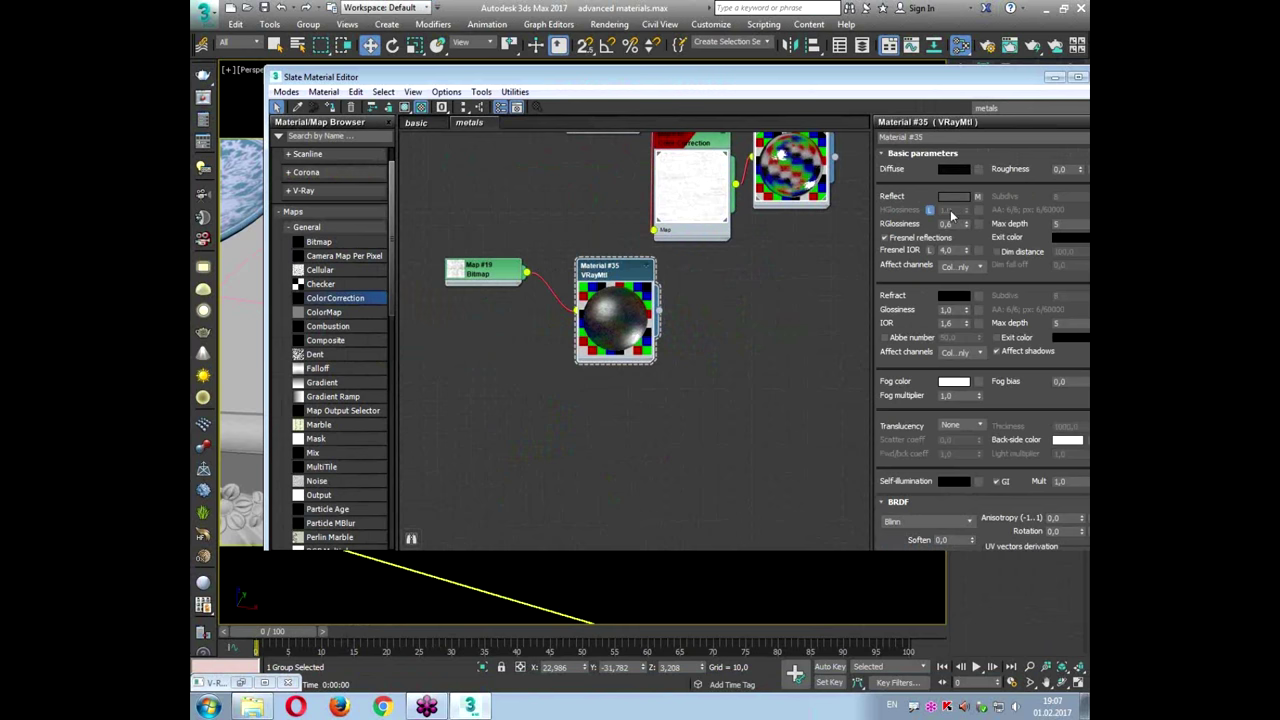
left_click(953, 197)
left_click_drag(648, 162, 636, 162)
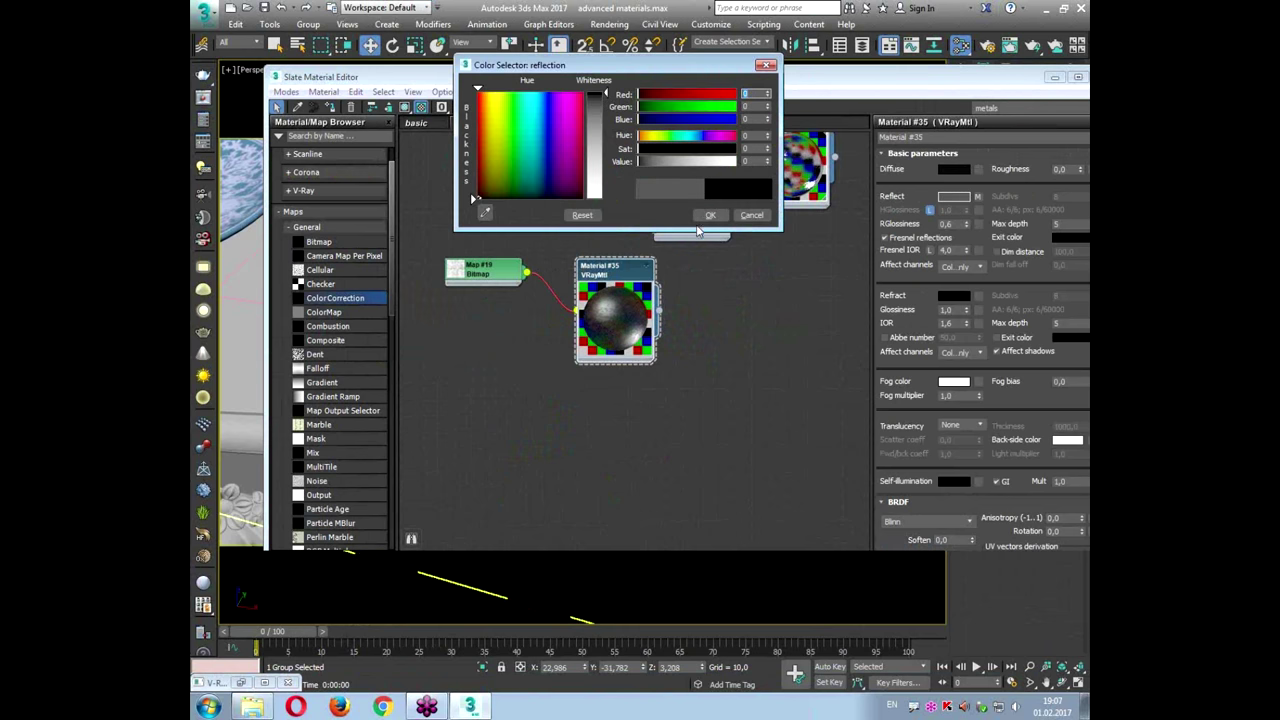
left_click(710, 215)
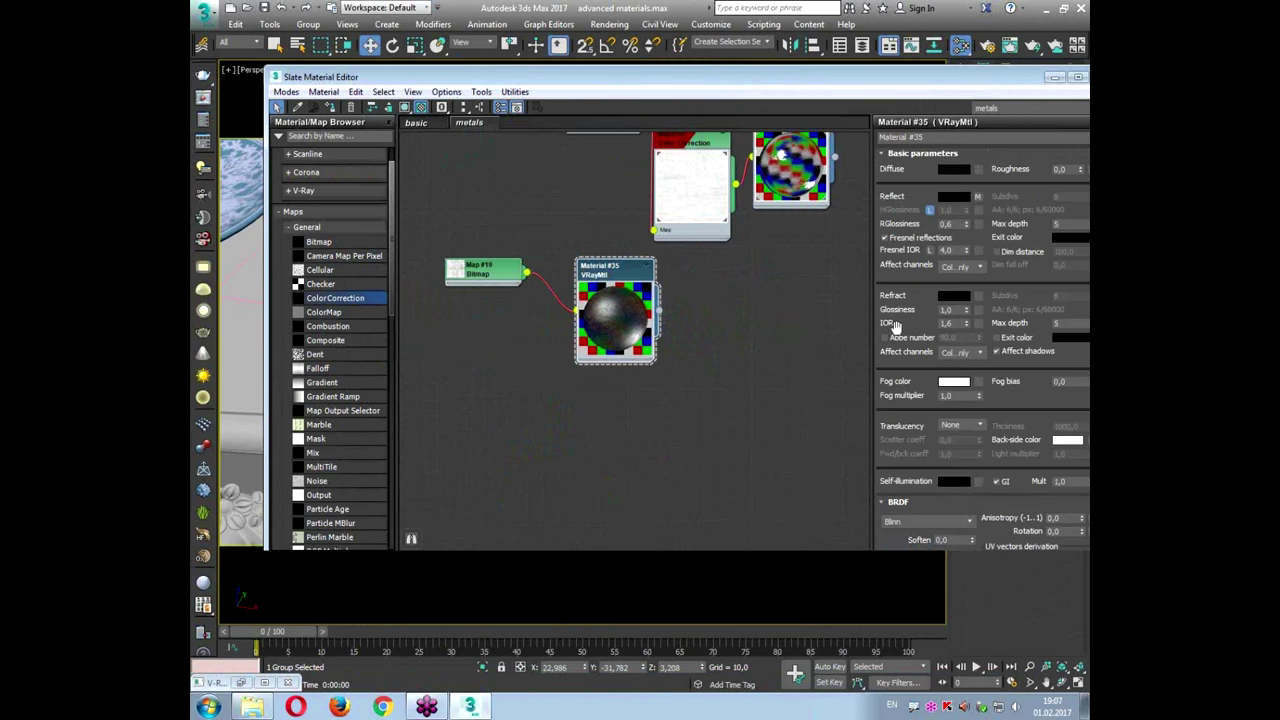
scroll(930, 440, "down", 5)
double_click(932, 476)
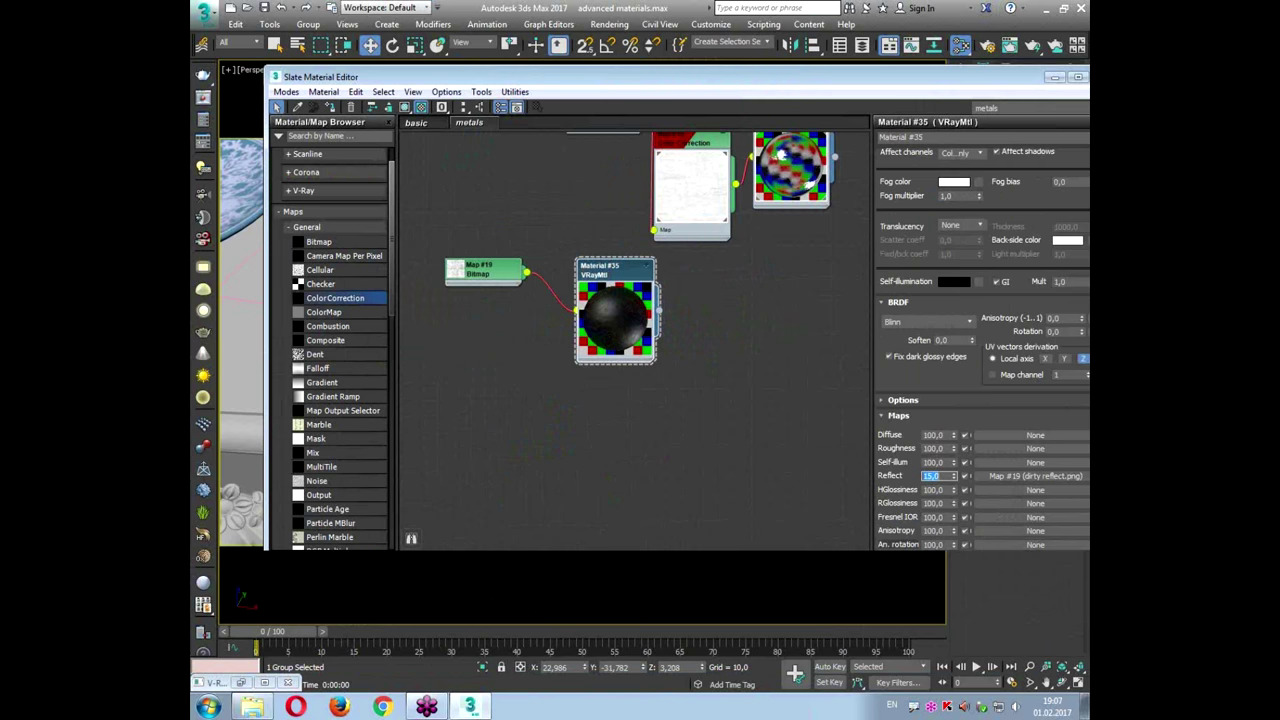
Step: Assign the dark metal to the perforated base under the cup and show its dirty reflect bitmap in the viewport
left_click_drag(708, 91, 757, 414)
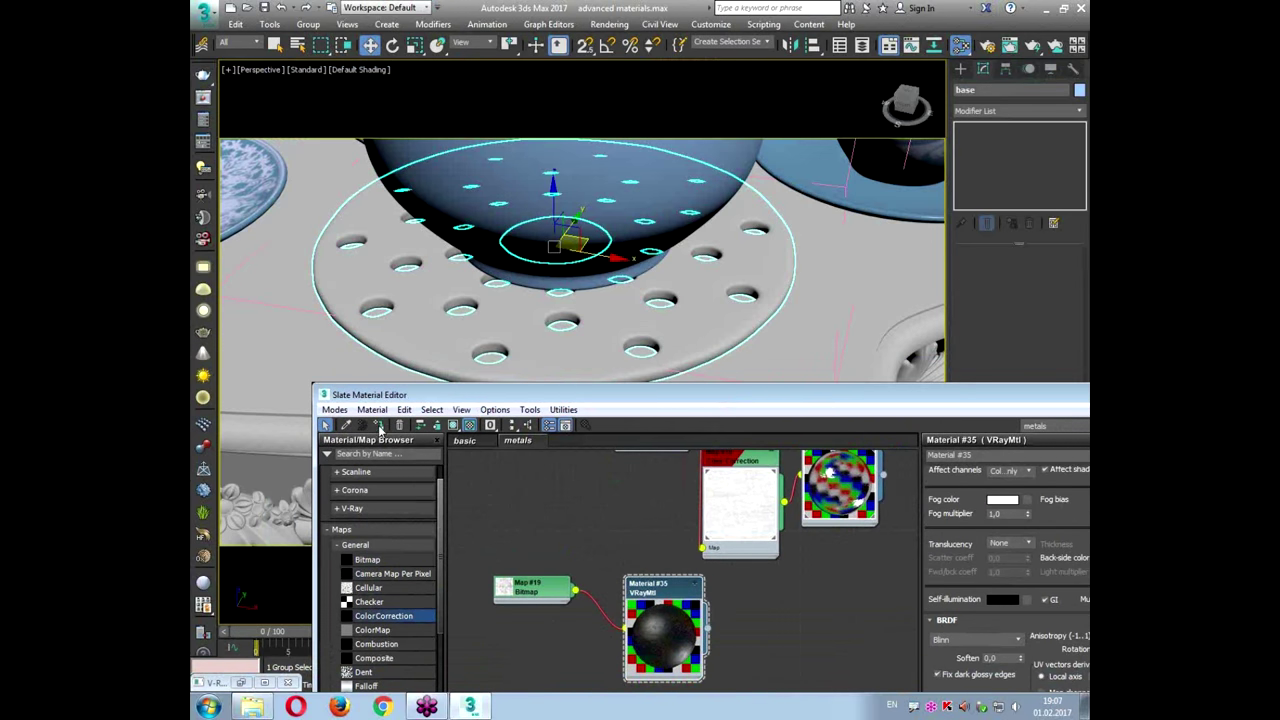
double_click(538, 588)
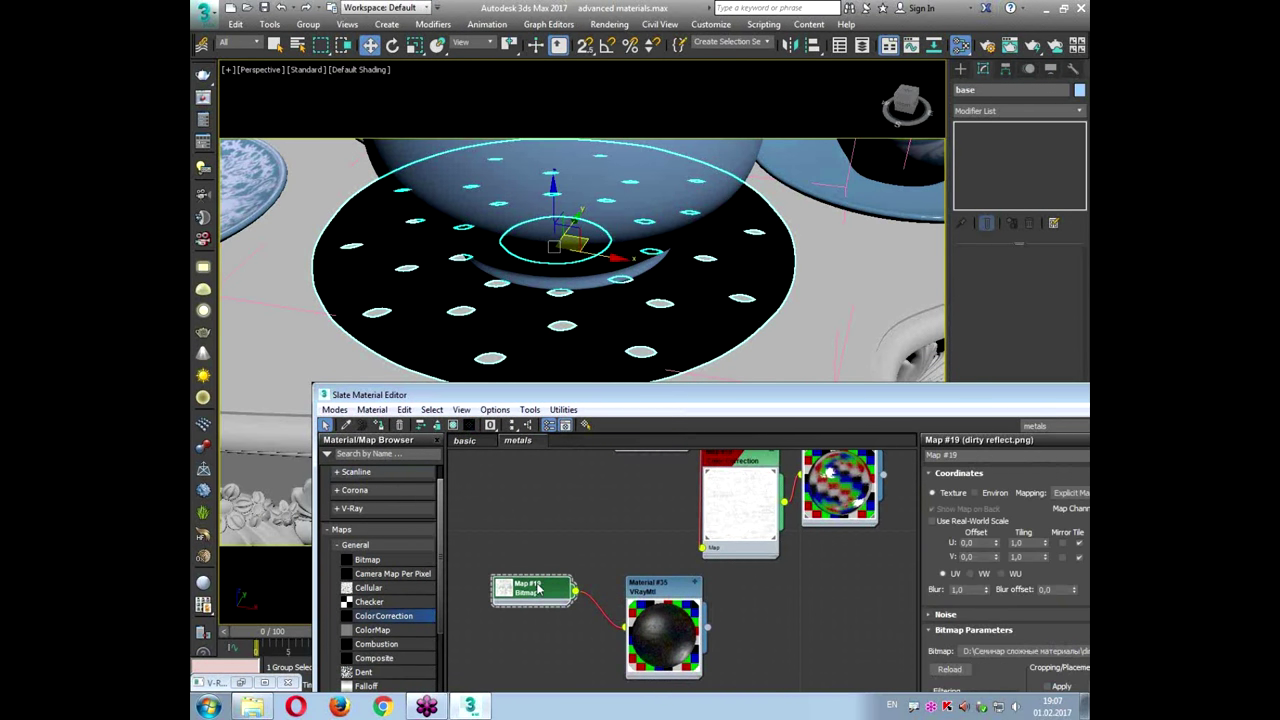
left_click(453, 425)
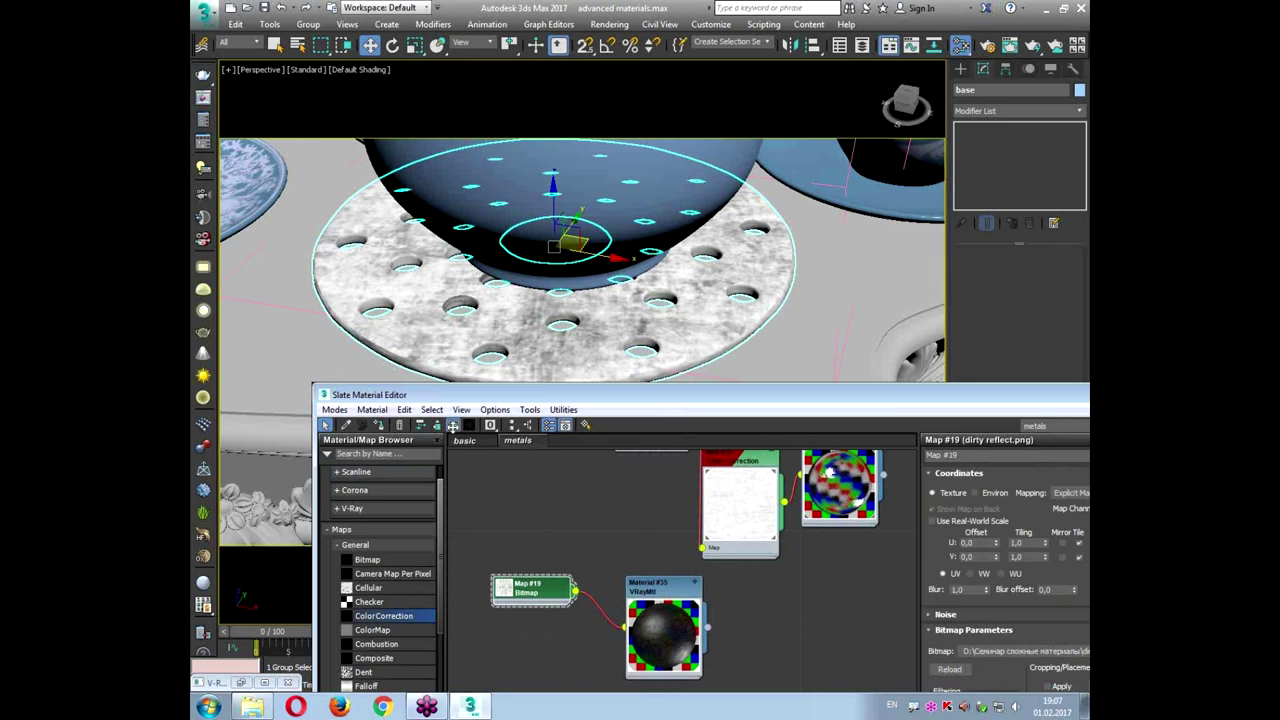
Step: Select the table lamp behind the glasses and ungroup it
scroll(502, 306, "down", 5)
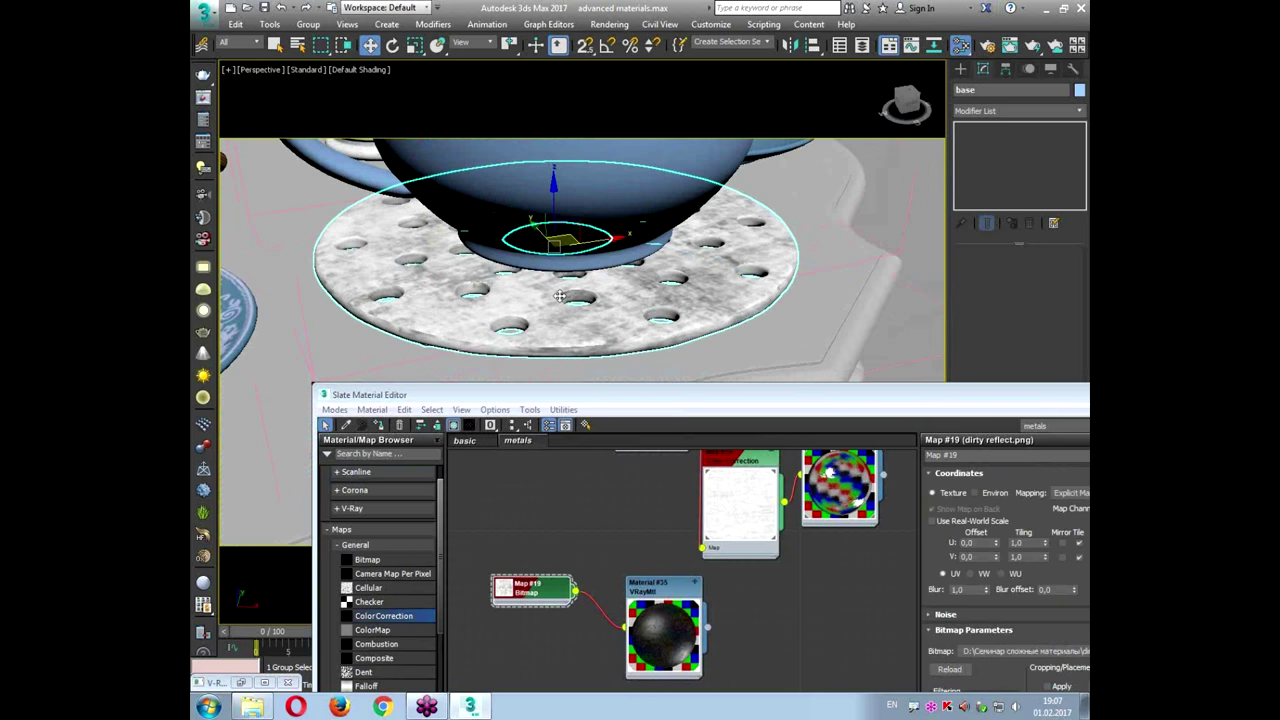
scroll(640, 312, "down", 5)
scroll(650, 312, "up", 4)
middle_click_drag(650, 312, 677, 357, "alt")
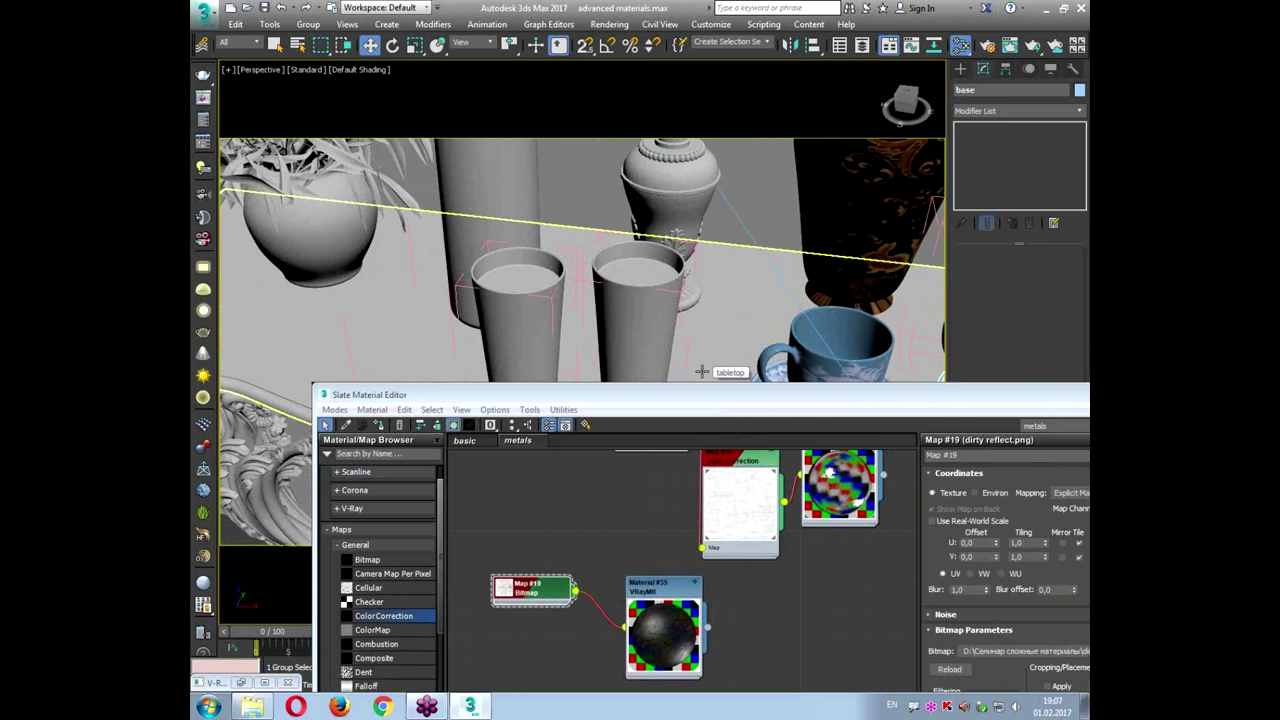
middle_click_drag(688, 254, 620, 308, "alt")
left_click(621, 305)
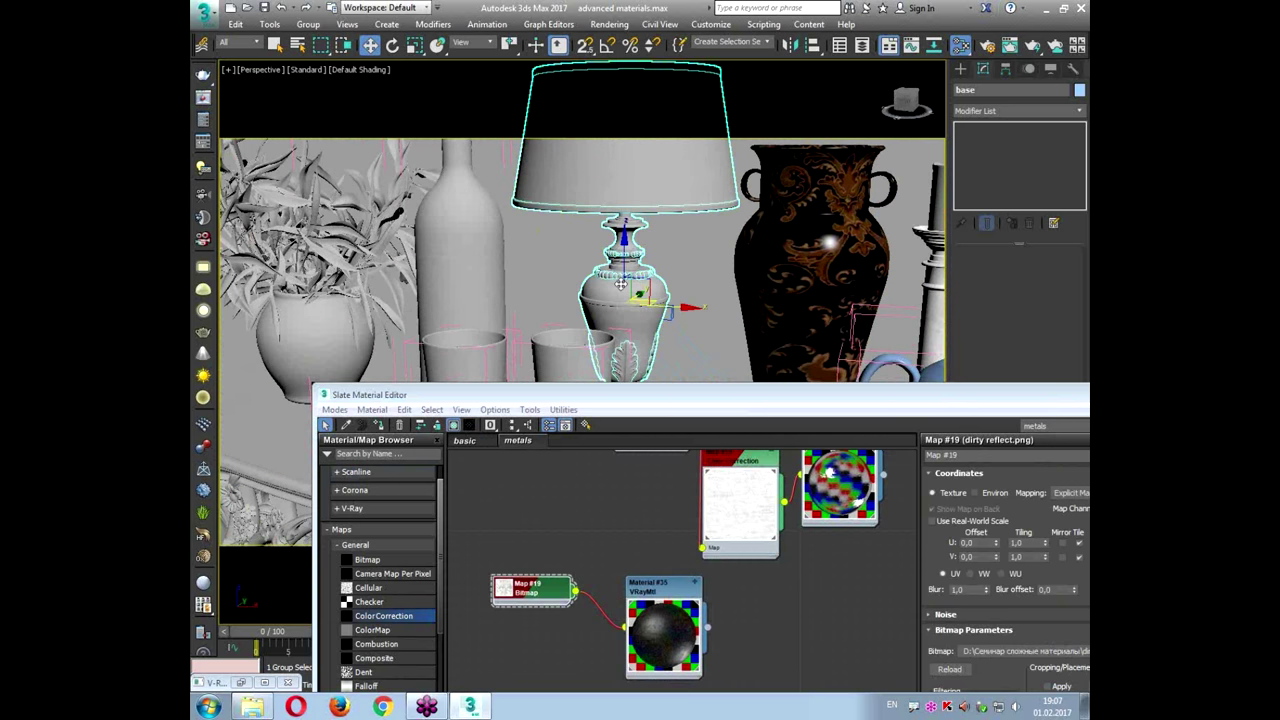
scroll(625, 285, "up", 3)
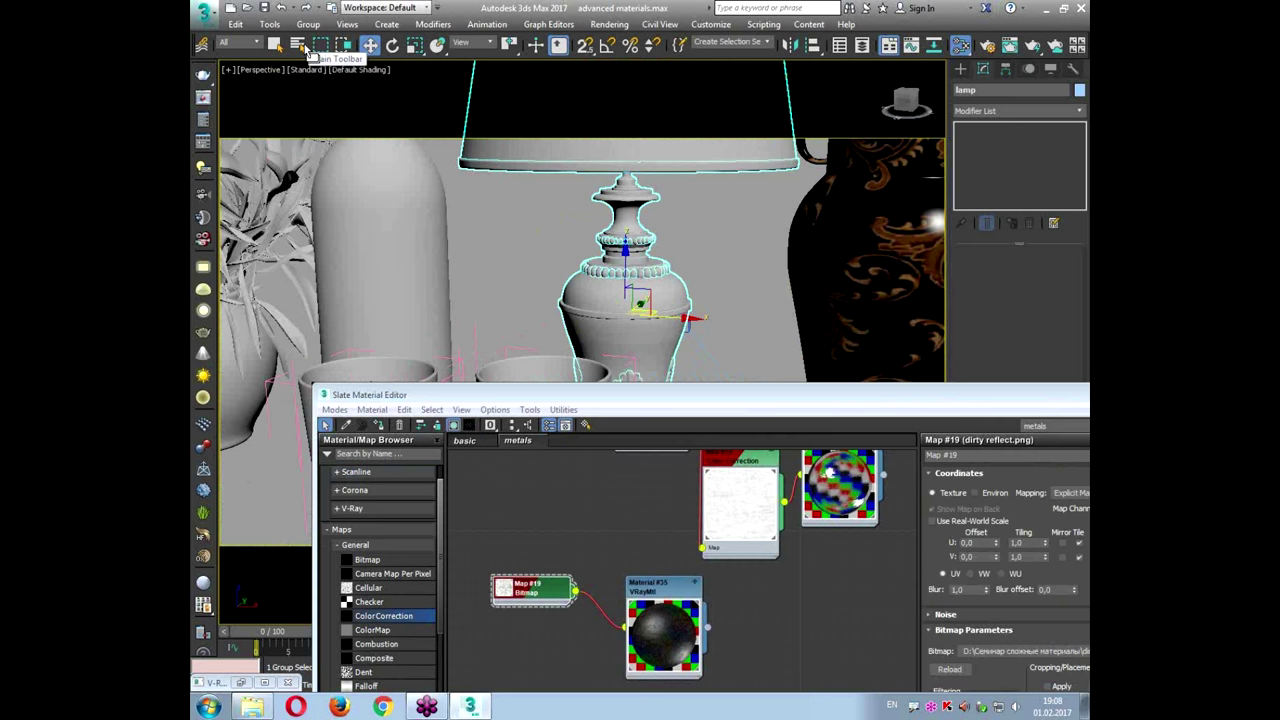
left_click(307, 24)
left_click(313, 57)
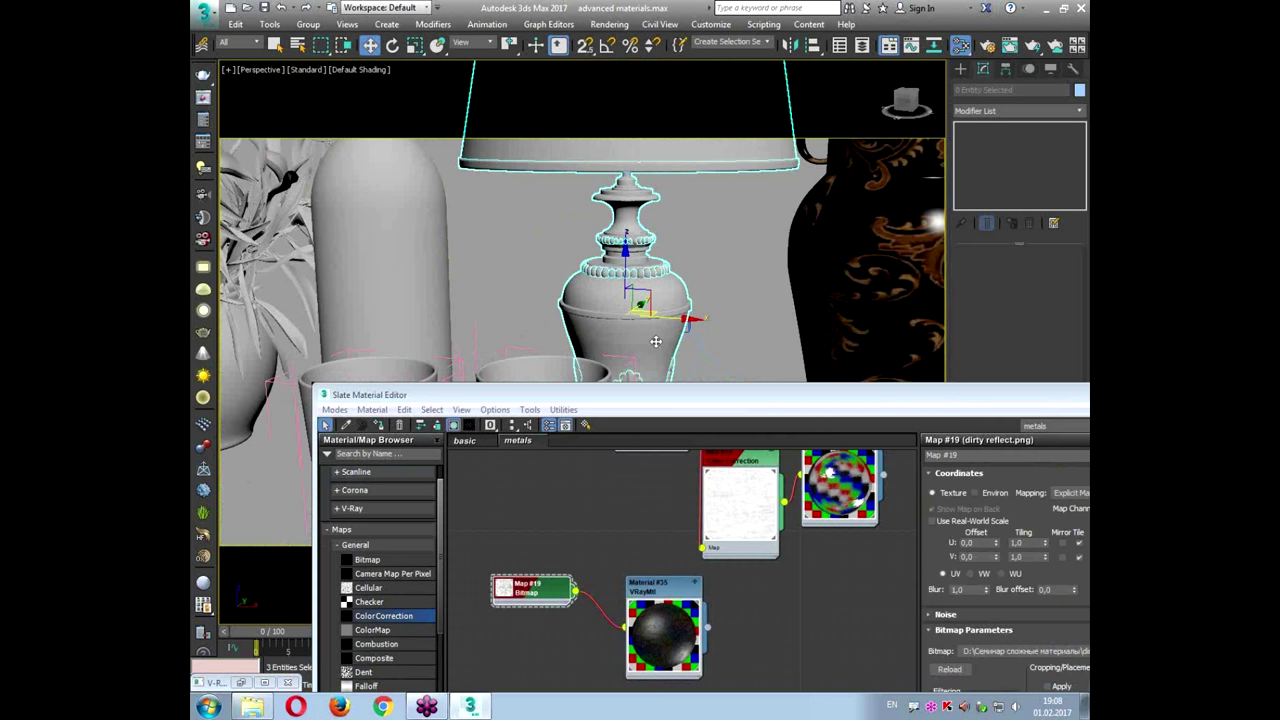
Step: Assign the dark dirty-reflection metal to the lamp's main details
mouse_move(630, 296)
left_mouse_down()
mouse_move(566, 296)
mouse_move(610, 290)
left_mouse_up()
right_click(610, 290)
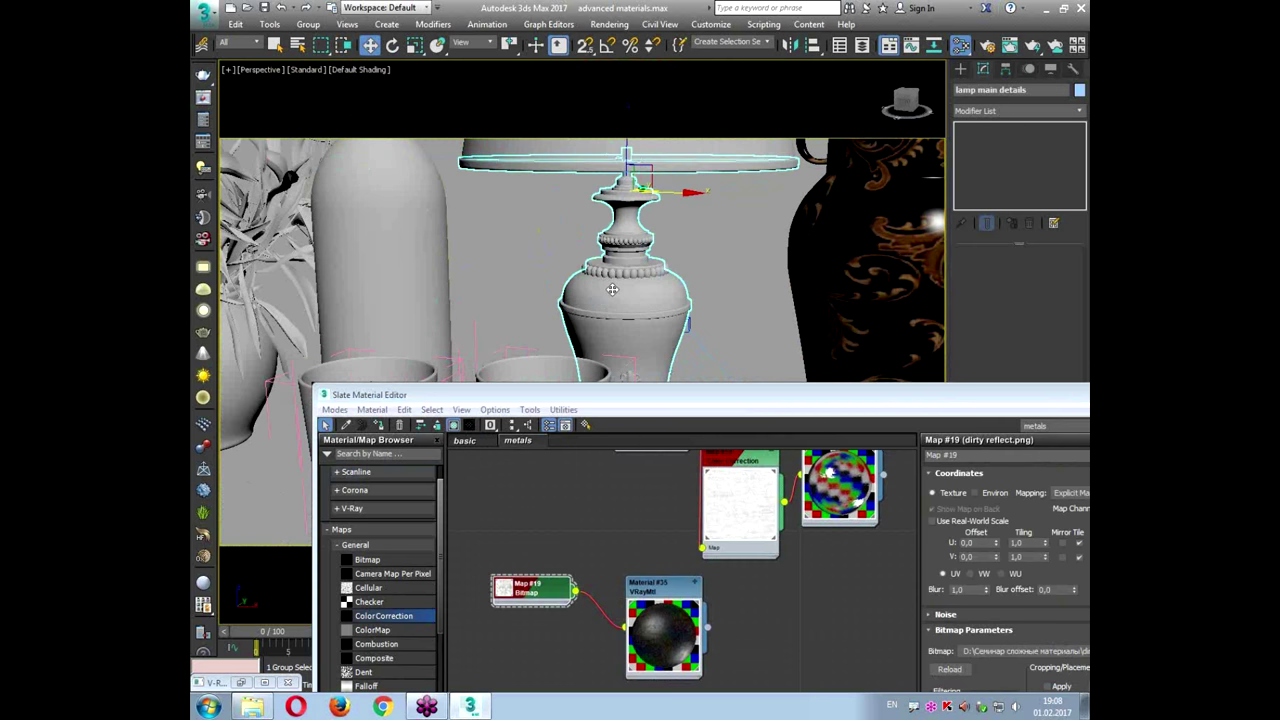
double_click(669, 590)
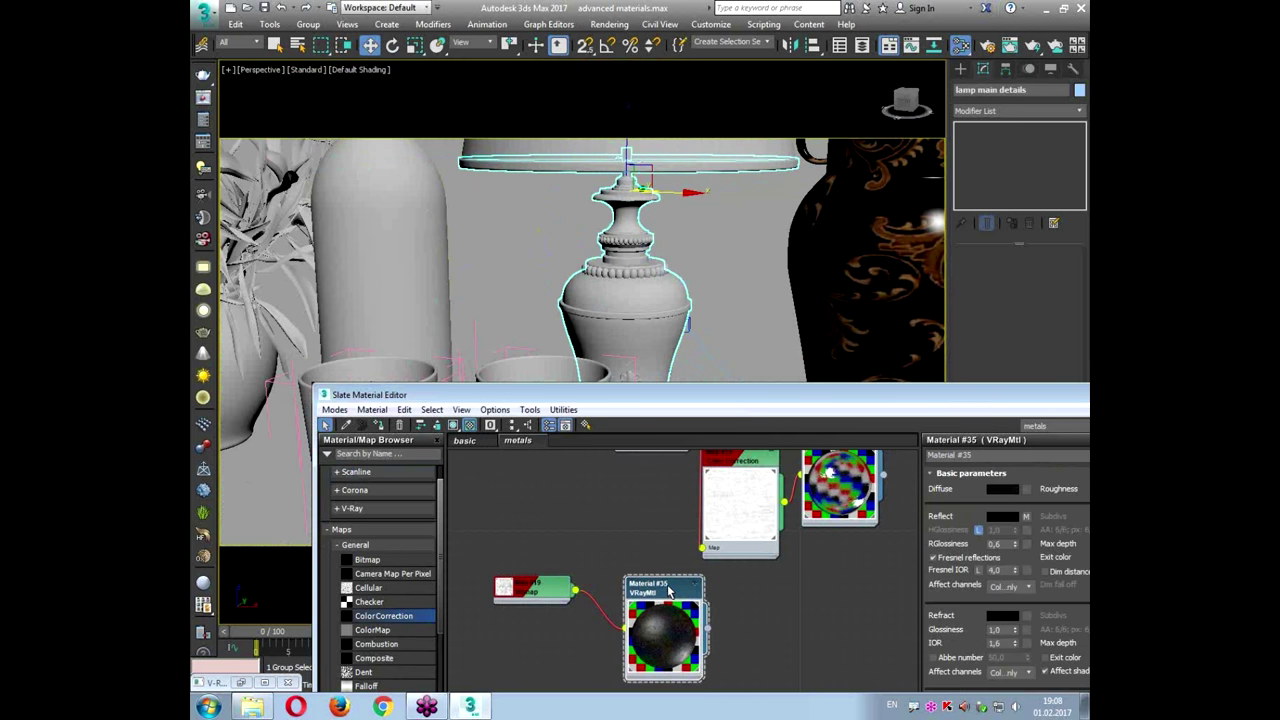
left_click(381, 427)
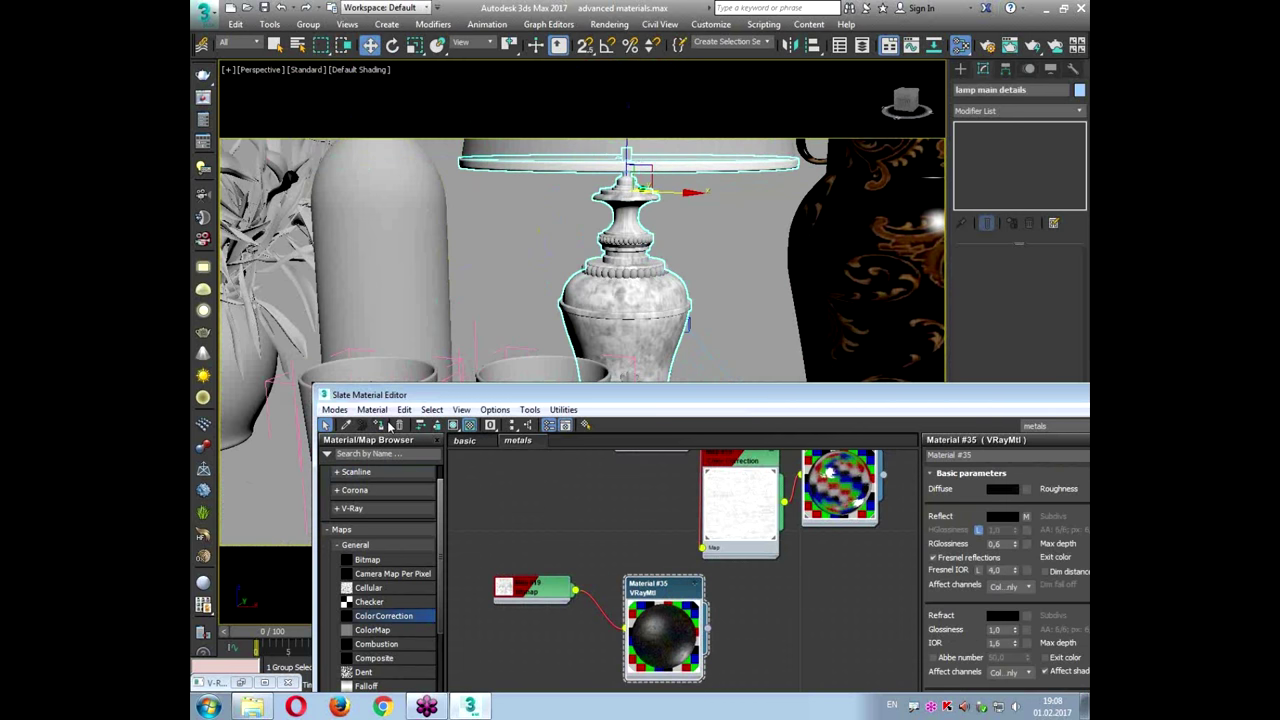
Step: Duplicate the noise-textured metal with its Bitmap and Color Correction nodes and place the copy beside the dark metal
middle_click_drag(724, 500, 608, 545)
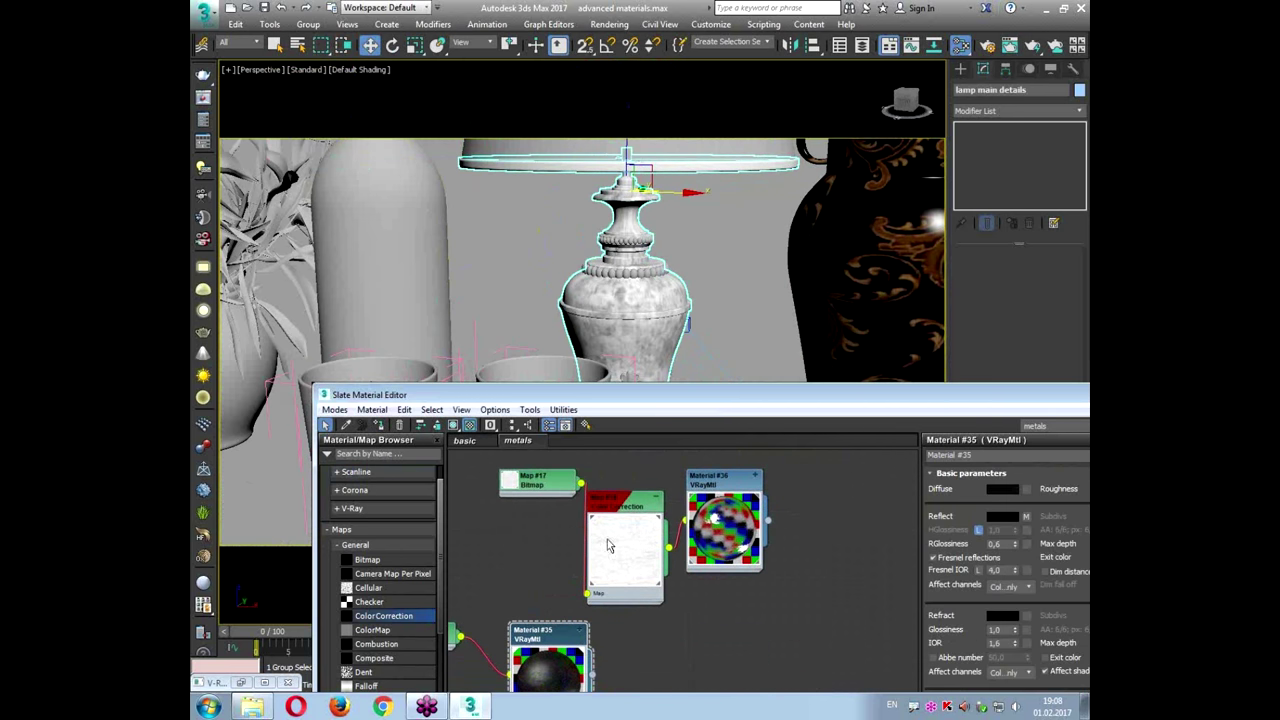
left_click_drag(480, 465, 784, 590)
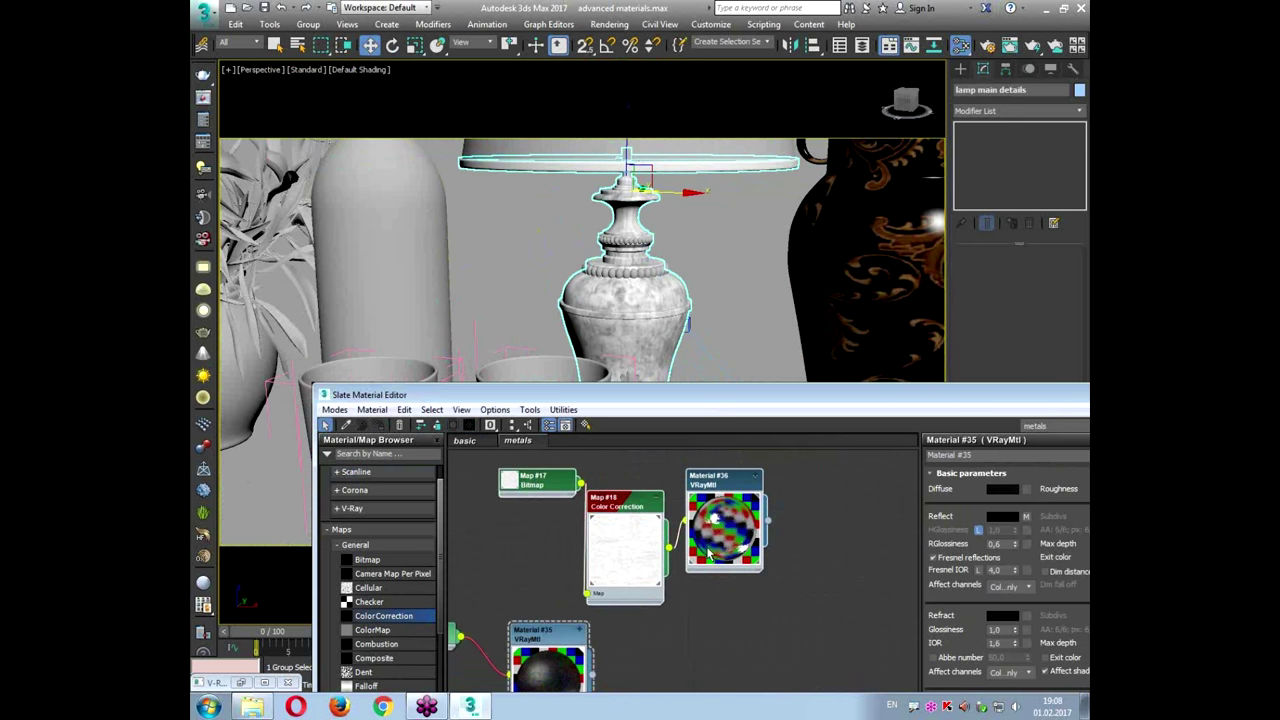
scroll(707, 553, "down", 2)
scroll(610, 515, "down", 2)
left_click_drag(520, 466, 772, 580)
middle_click_drag(650, 546, 605, 488)
mouse_move(548, 463)
left_mouse_down("shift")
mouse_move(636, 564)
mouse_move(636, 588)
left_mouse_up("shift")
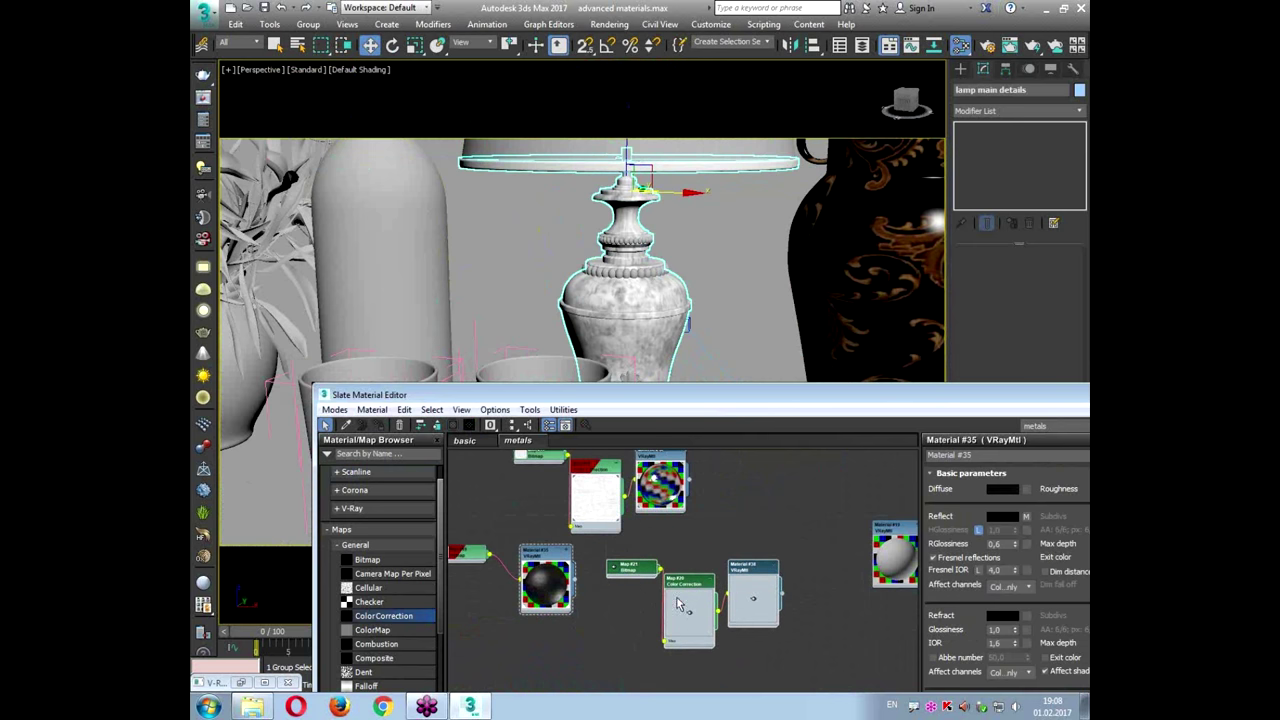
Step: Lower the brightness of the copied network's Color Correction map to about -12.3
scroll(688, 588, "up", 2)
double_click(776, 549)
left_click_drag(764, 398, 701, 246)
scroll(697, 398, "up", 2)
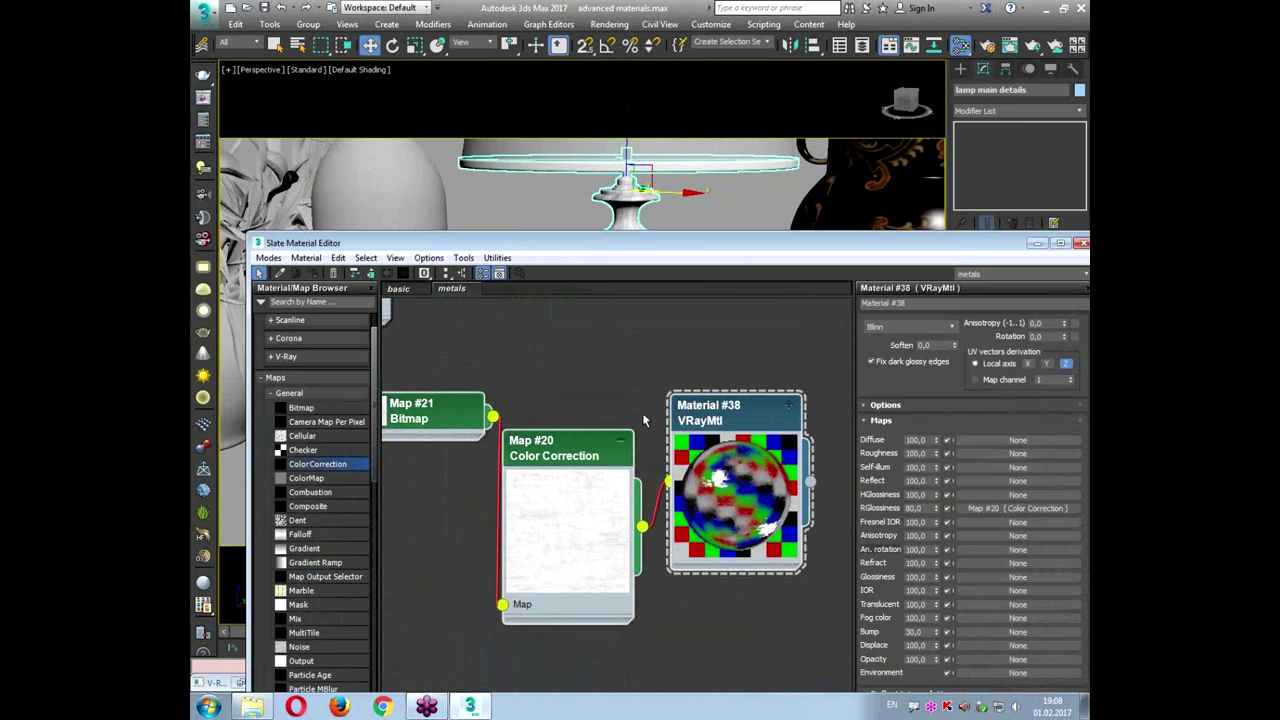
double_click(585, 449)
left_click_drag(962, 630, 957, 630)
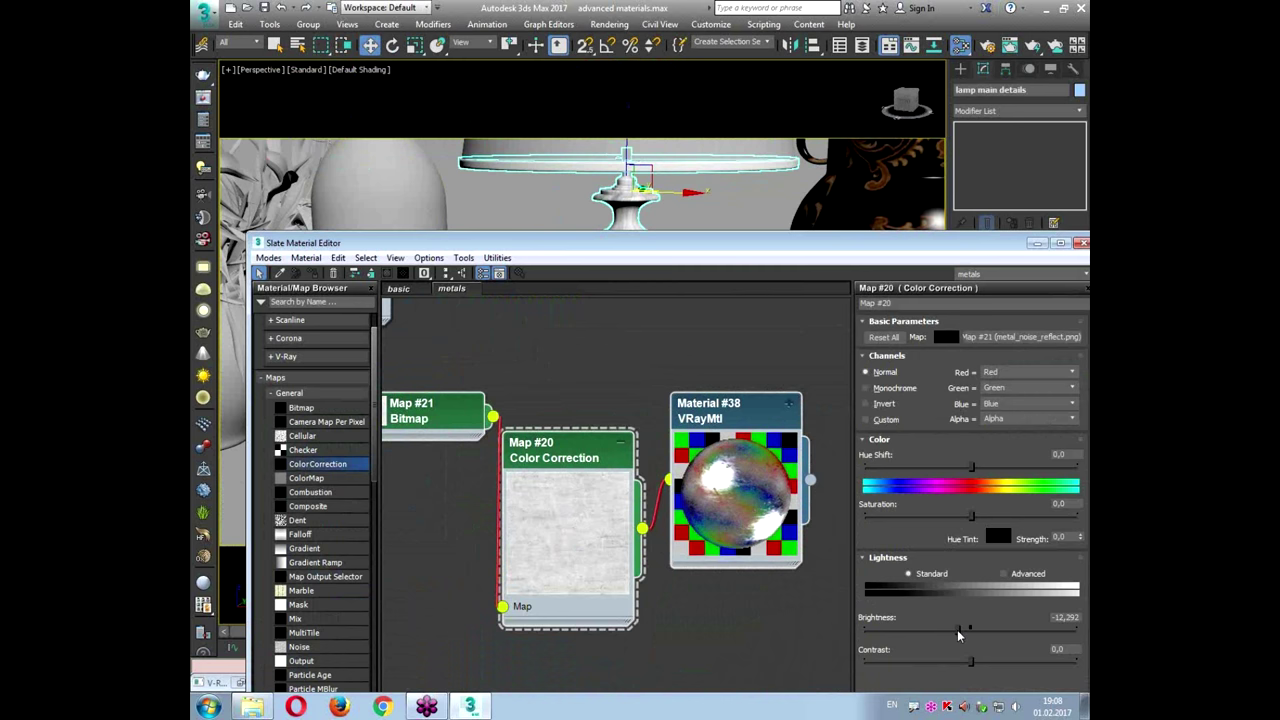
Step: Set the copied metal's diffuse color to a near-black brown with hue 31, saturation 177 and value 5
double_click(738, 405)
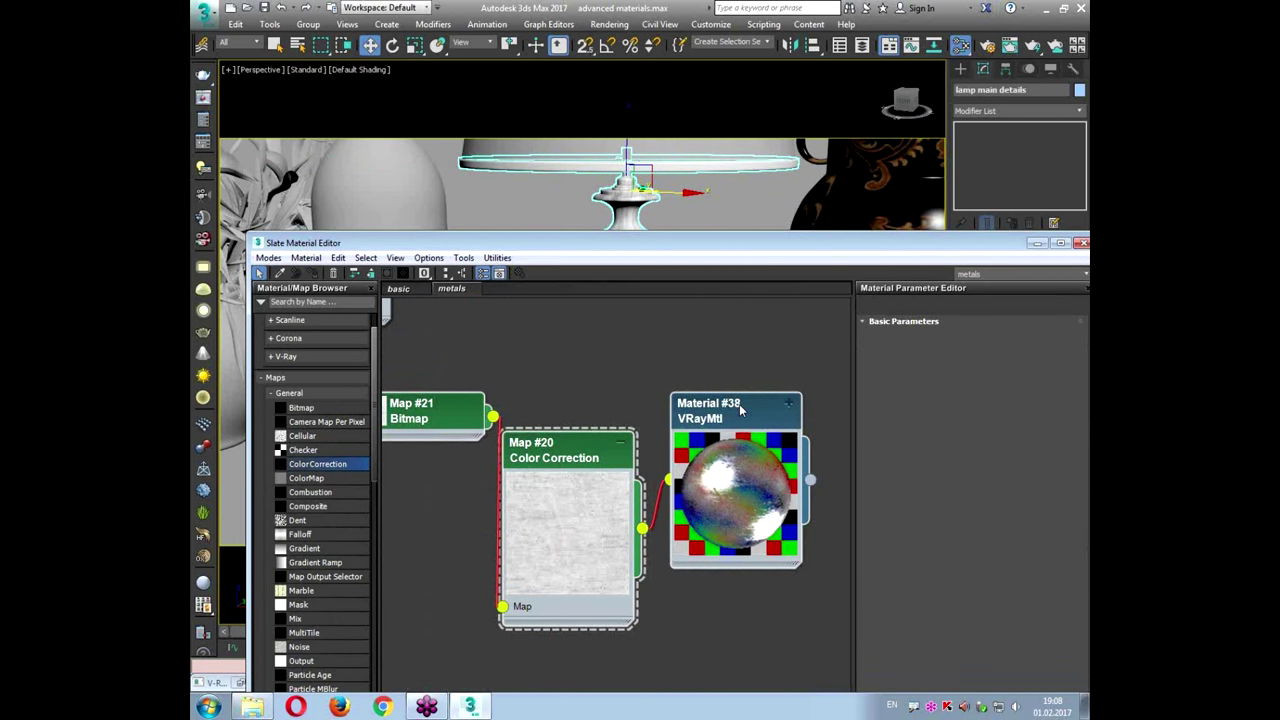
left_click(936, 338)
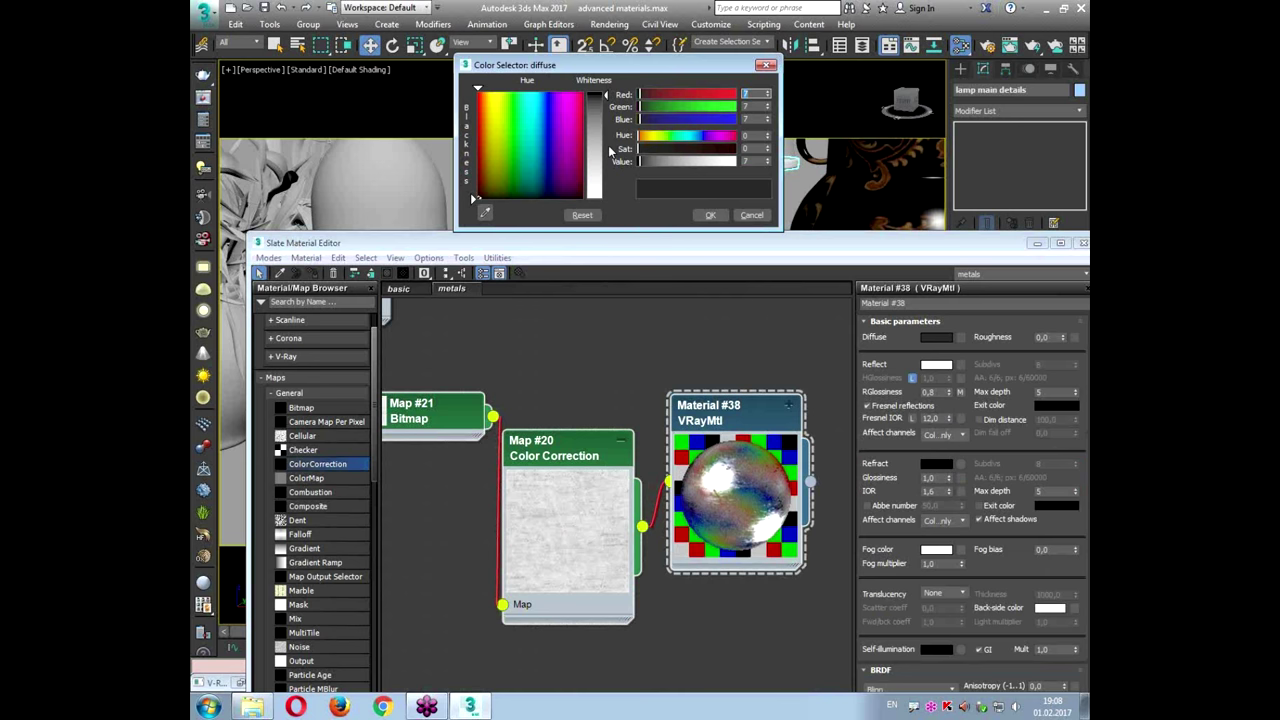
mouse_move(658, 150)
left_mouse_down()
mouse_move(705, 149)
mouse_move(643, 163)
mouse_move(649, 135)
mouse_move(640, 162)
left_mouse_up()
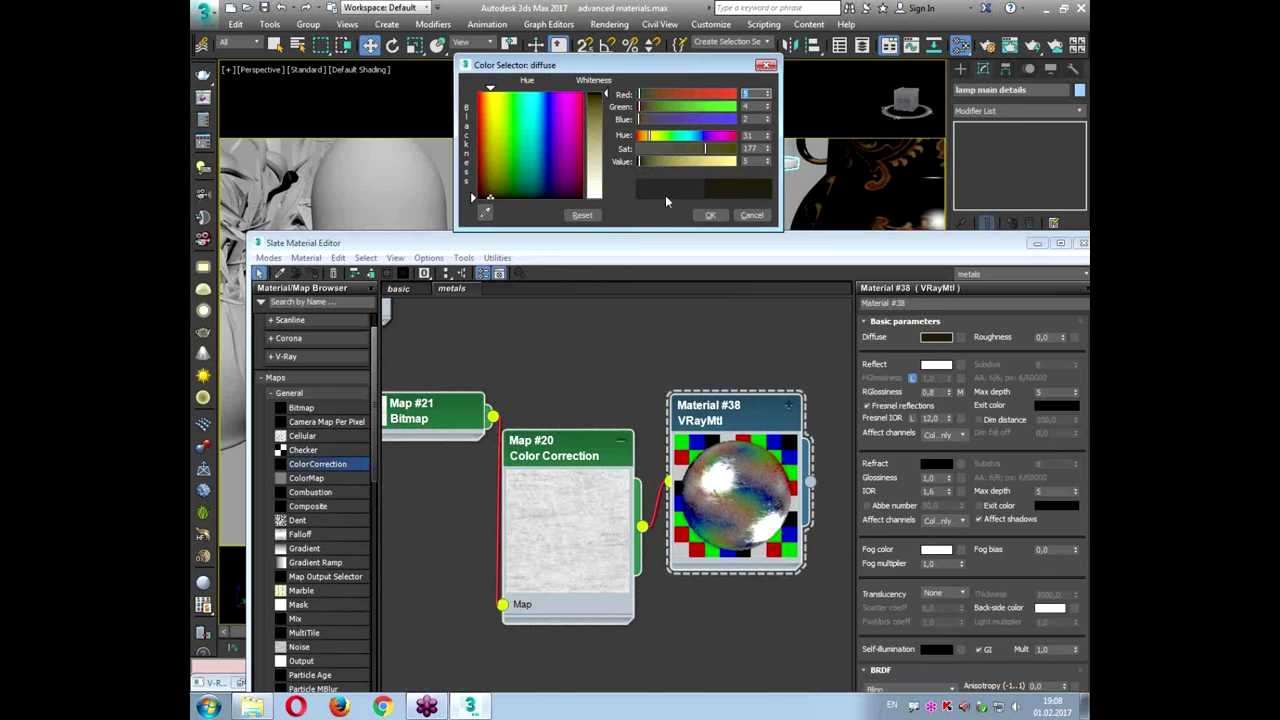
Step: Set the copied metal's reflection color to a golden yellow with hue 31, saturation 174 and value 214
left_click(934, 365)
left_click(654, 138)
left_click(711, 148)
left_click_drag(655, 136, 712, 162)
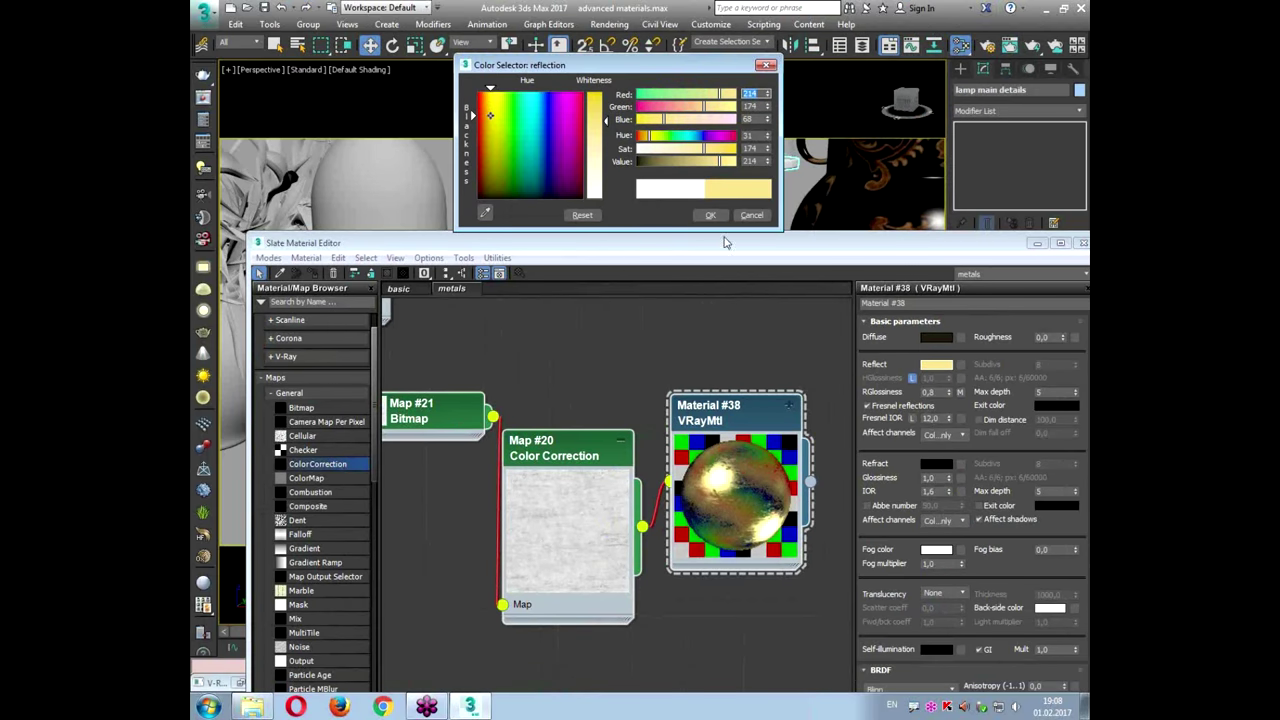
left_click(710, 215)
Step: Try to assign the golden metal to the lamp's decorative beads and leaves
left_click_drag(500, 250, 508, 381)
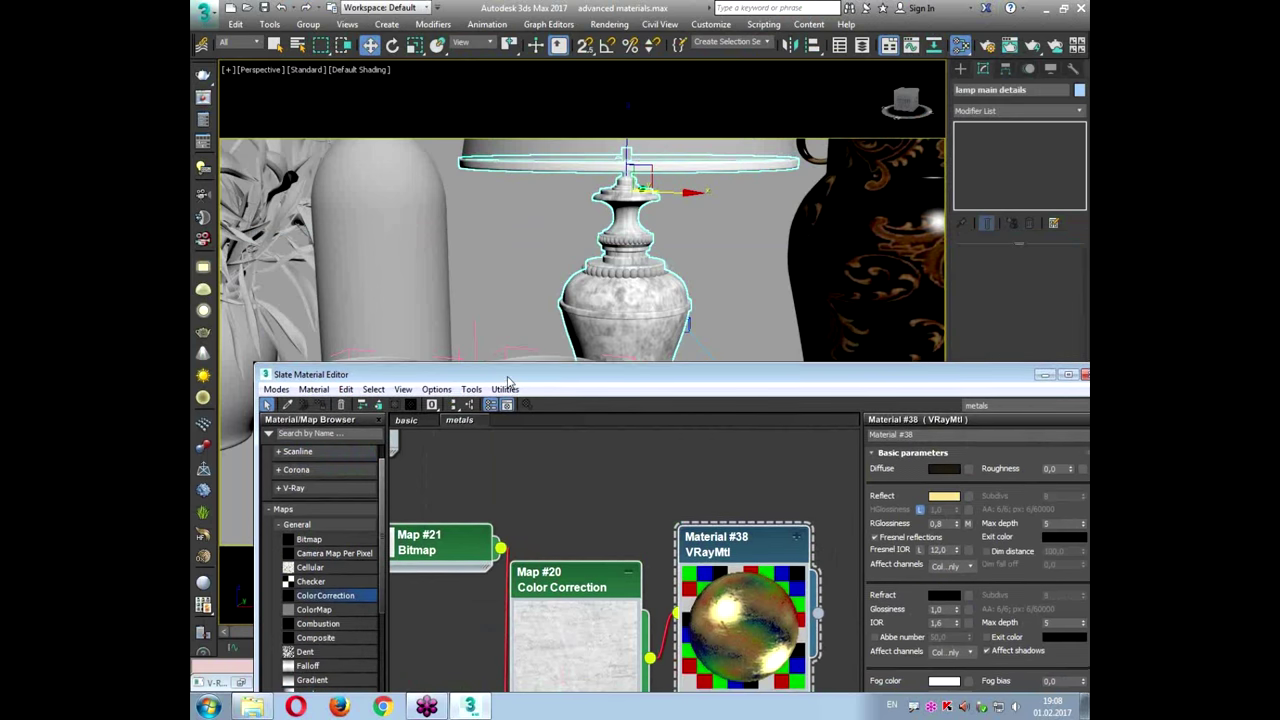
left_click(640, 272)
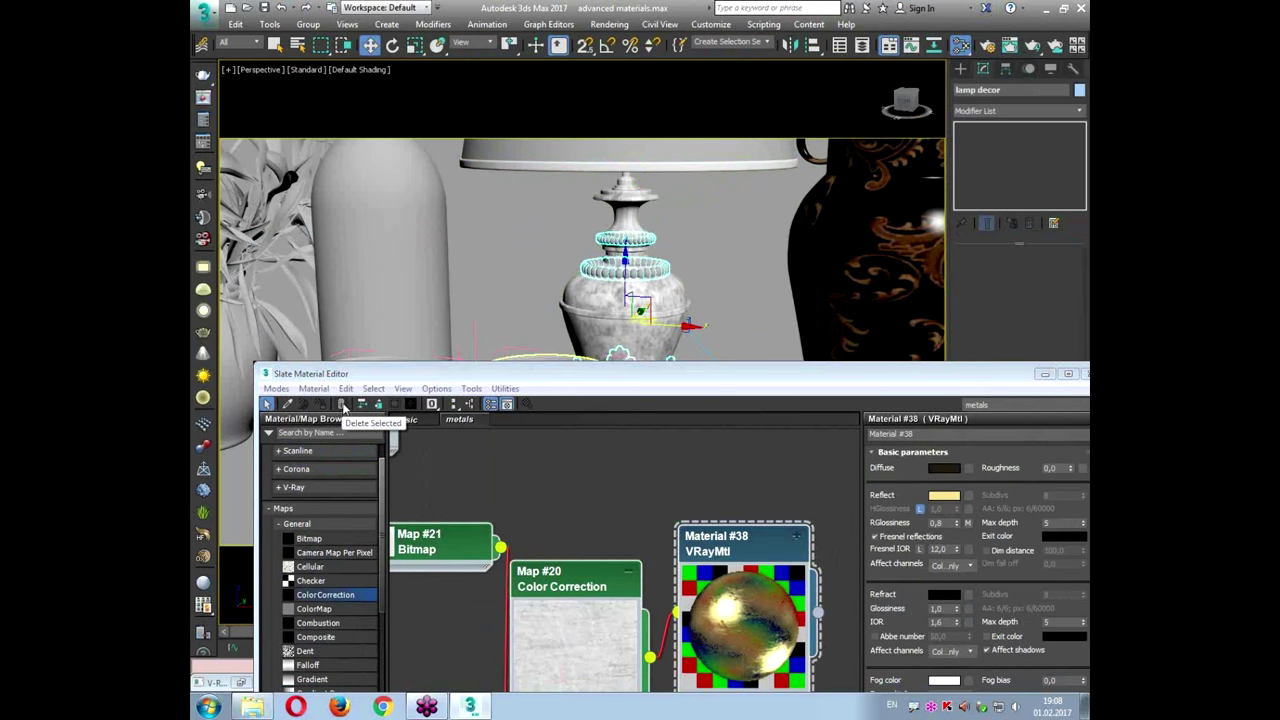
left_click_drag(358, 376, 385, 368)
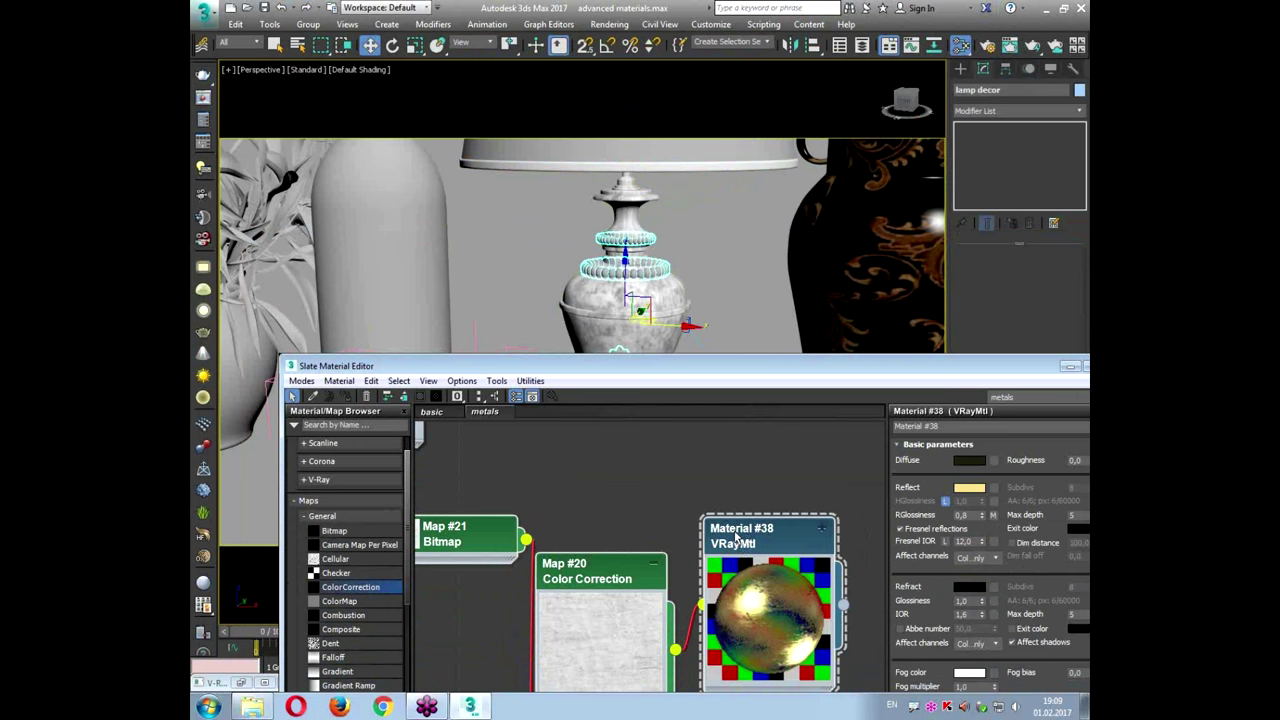
left_click_drag(678, 373, 656, 335)
left_click(615, 540)
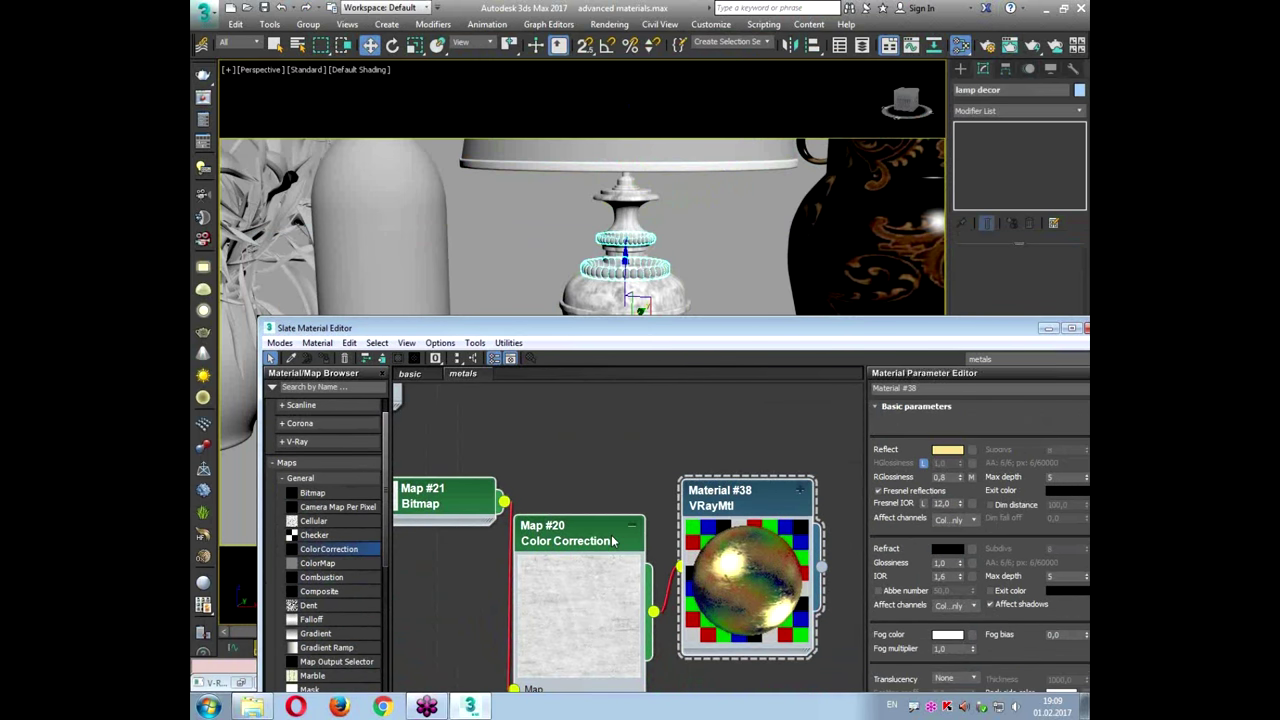
left_click(715, 511)
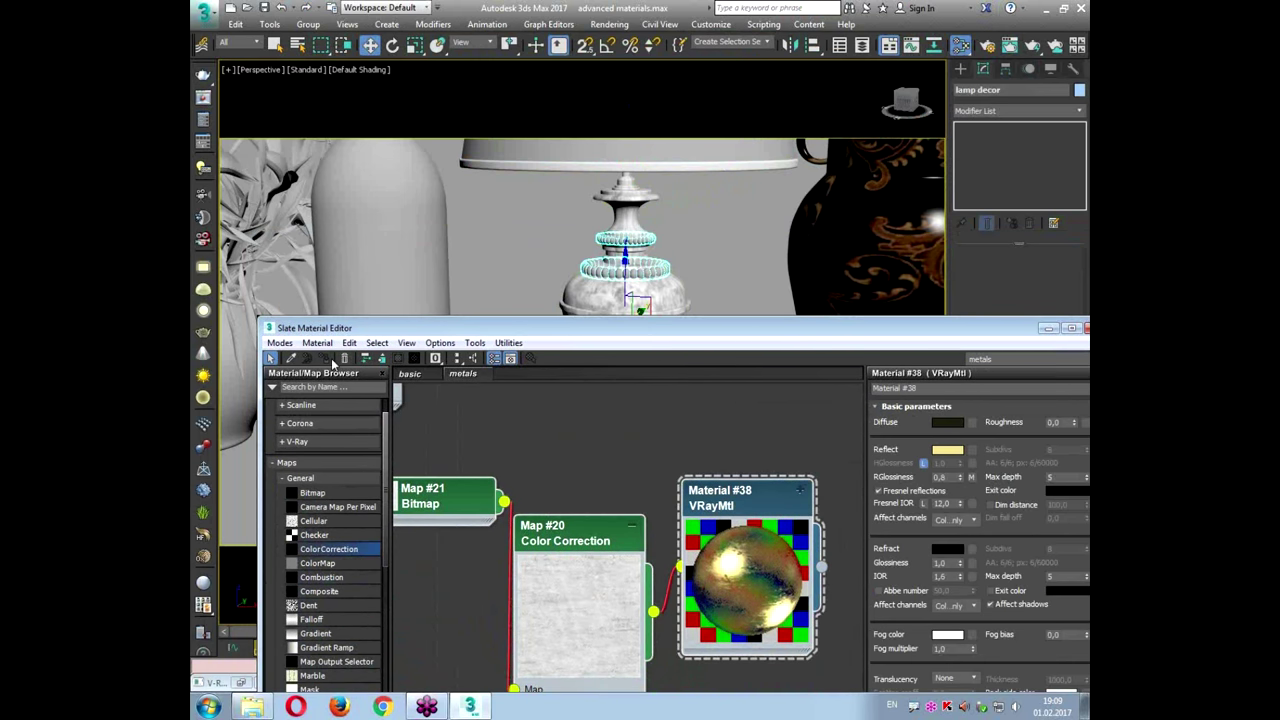
left_click_drag(380, 330, 389, 419)
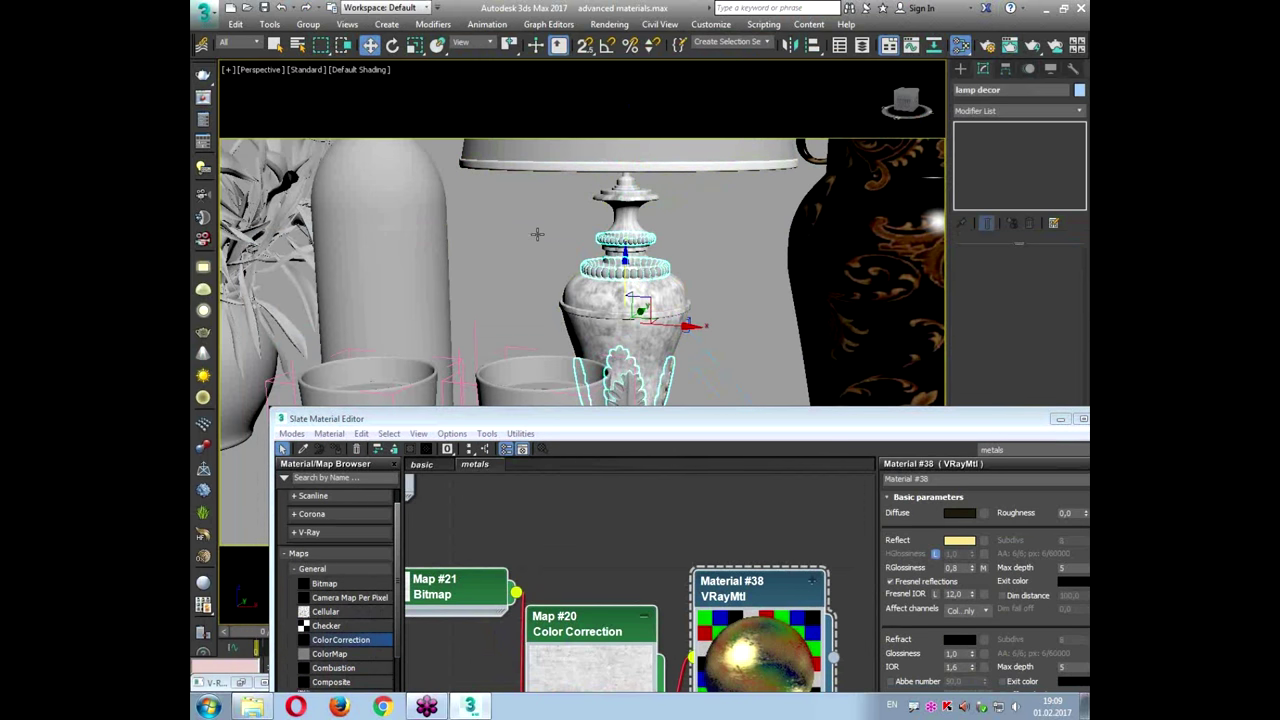
left_click(309, 24)
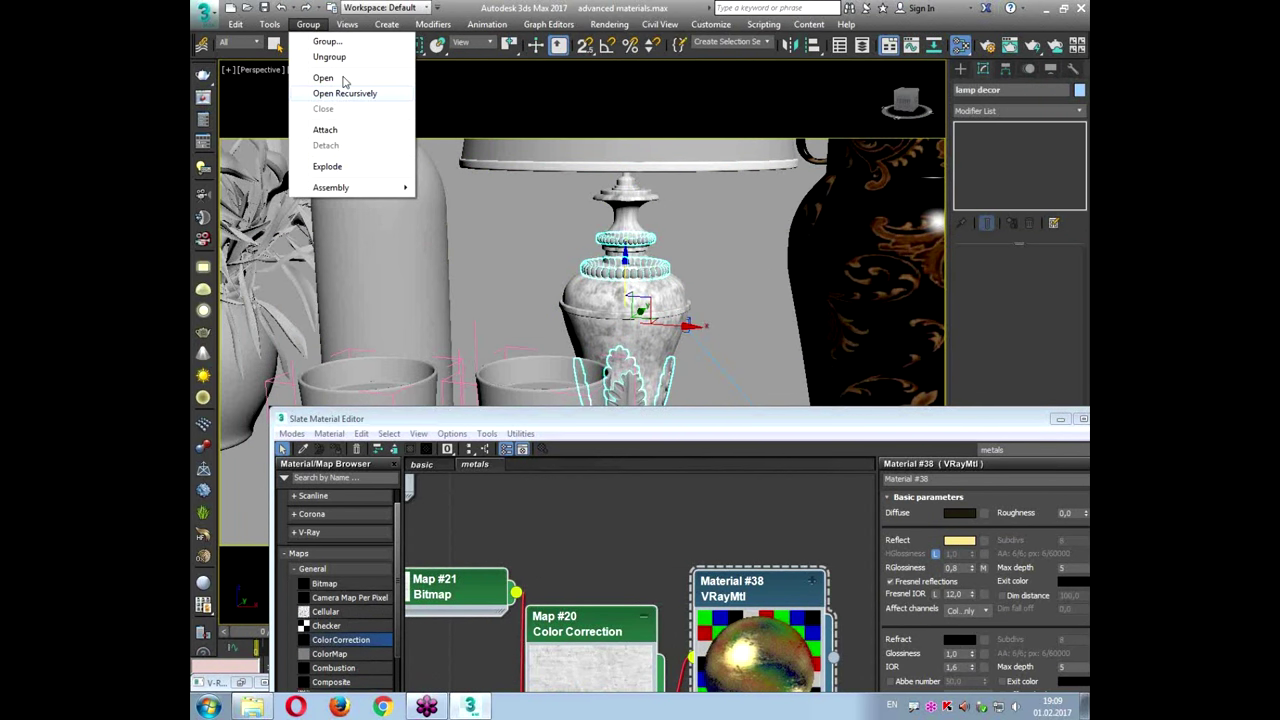
left_click(628, 213)
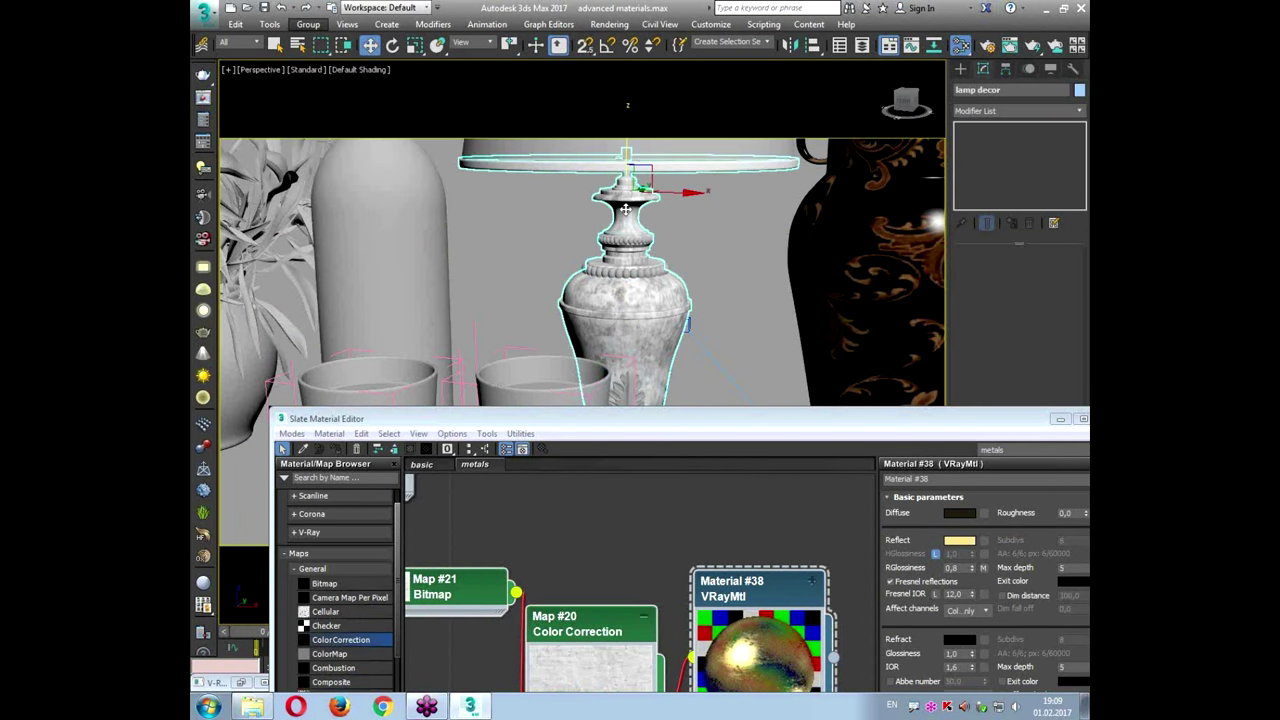
left_click(337, 449)
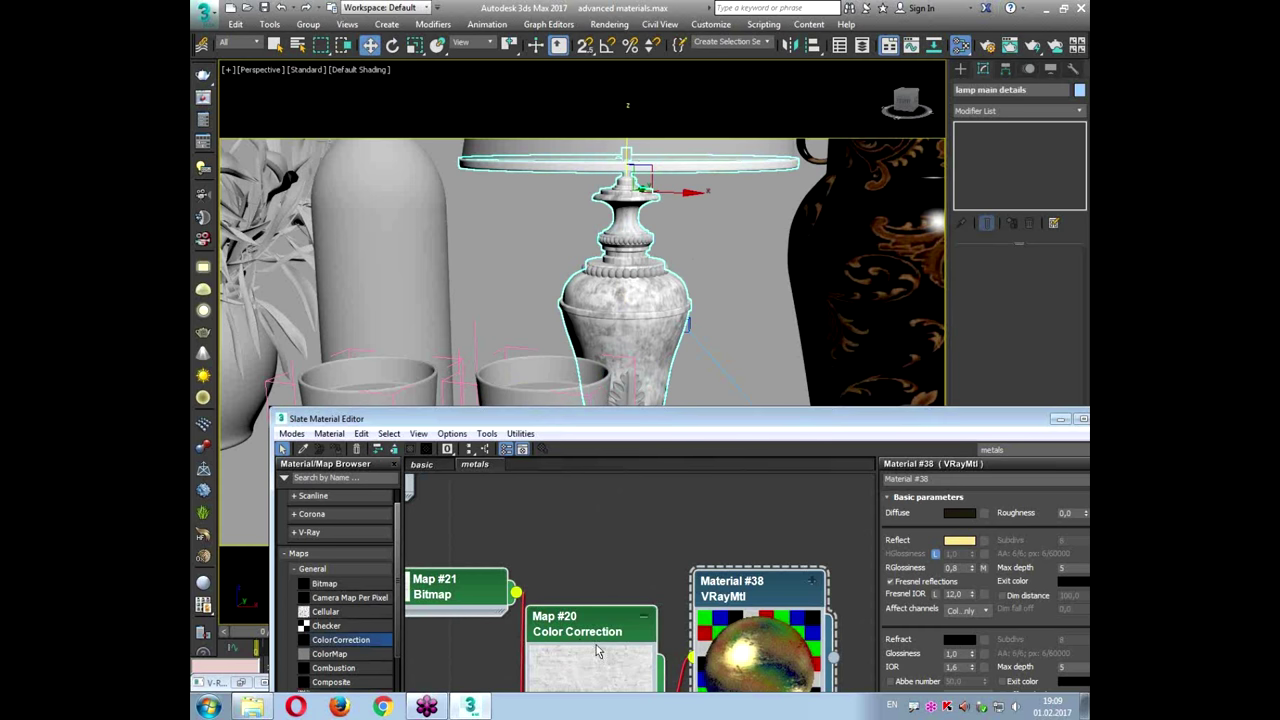
Step: Assign the golden metal to the lamp decor group and show the material shaded in the viewport
left_click_drag(571, 416, 539, 179)
scroll(503, 238, "down", 5)
scroll(578, 360, "down", 2)
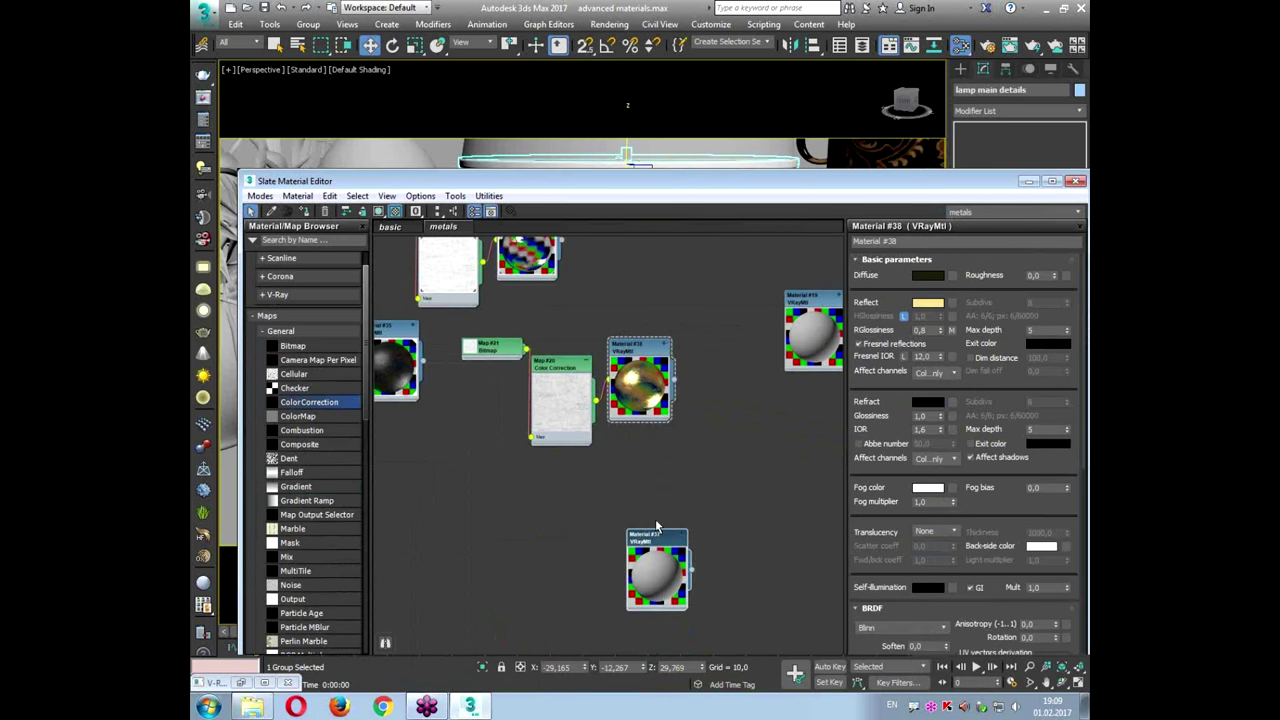
left_click_drag(425, 183, 499, 323)
left_click(606, 268)
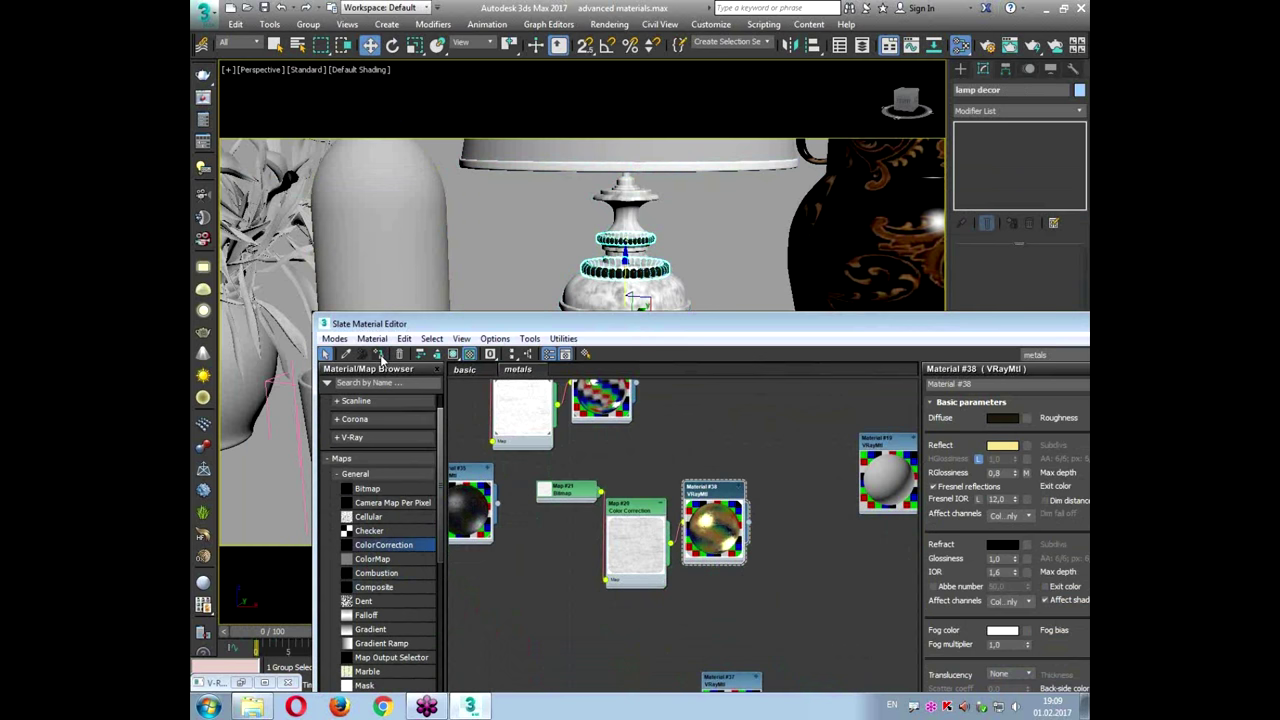
left_click(819, 309)
left_click_drag(827, 328, 736, 281)
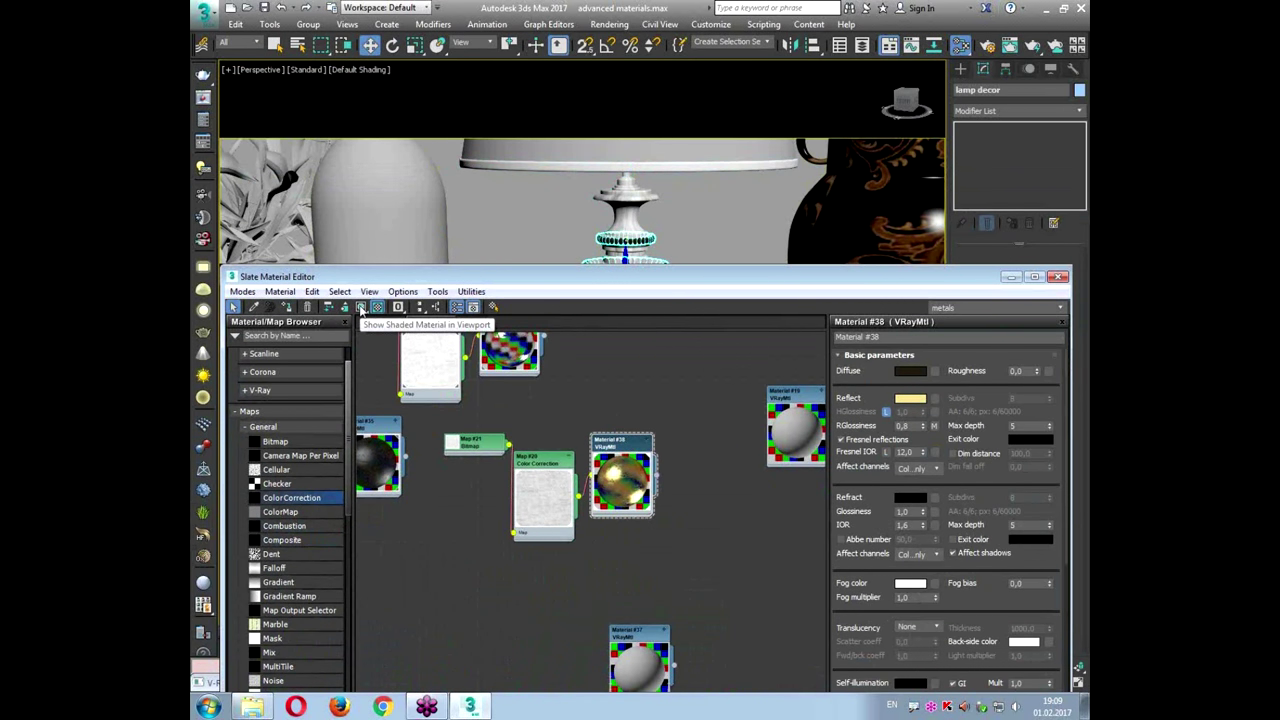
left_click_drag(430, 282, 420, 523)
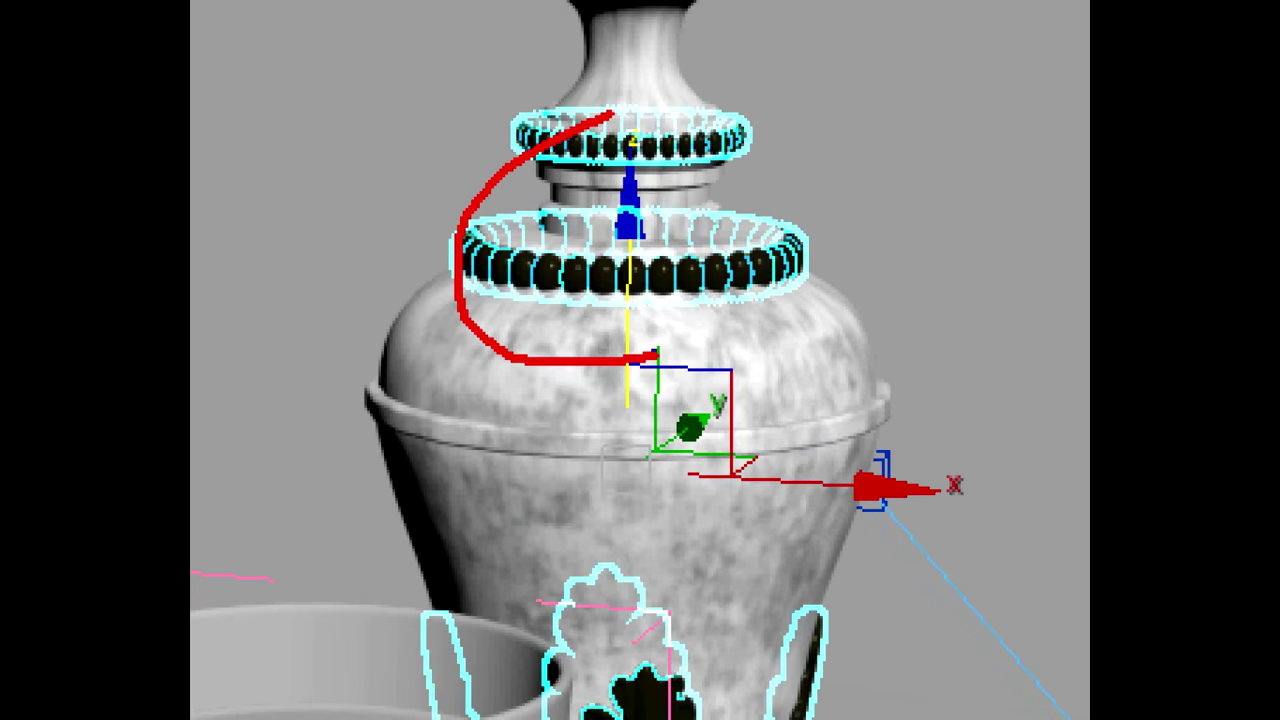
Step: Examine the lamp's decorative parts and the carved shell ornament on the table apron in the perspective view
left_click_drag(611, 114, 340, 378)
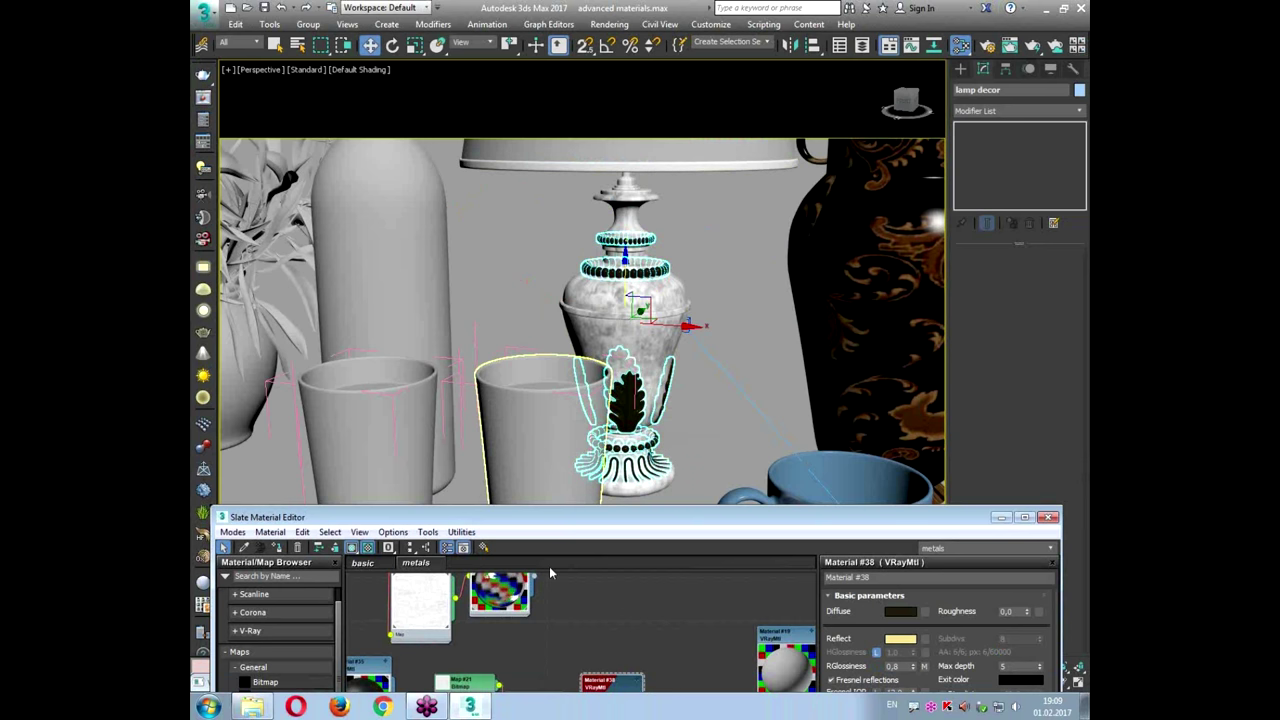
left_click_drag(575, 525, 564, 157)
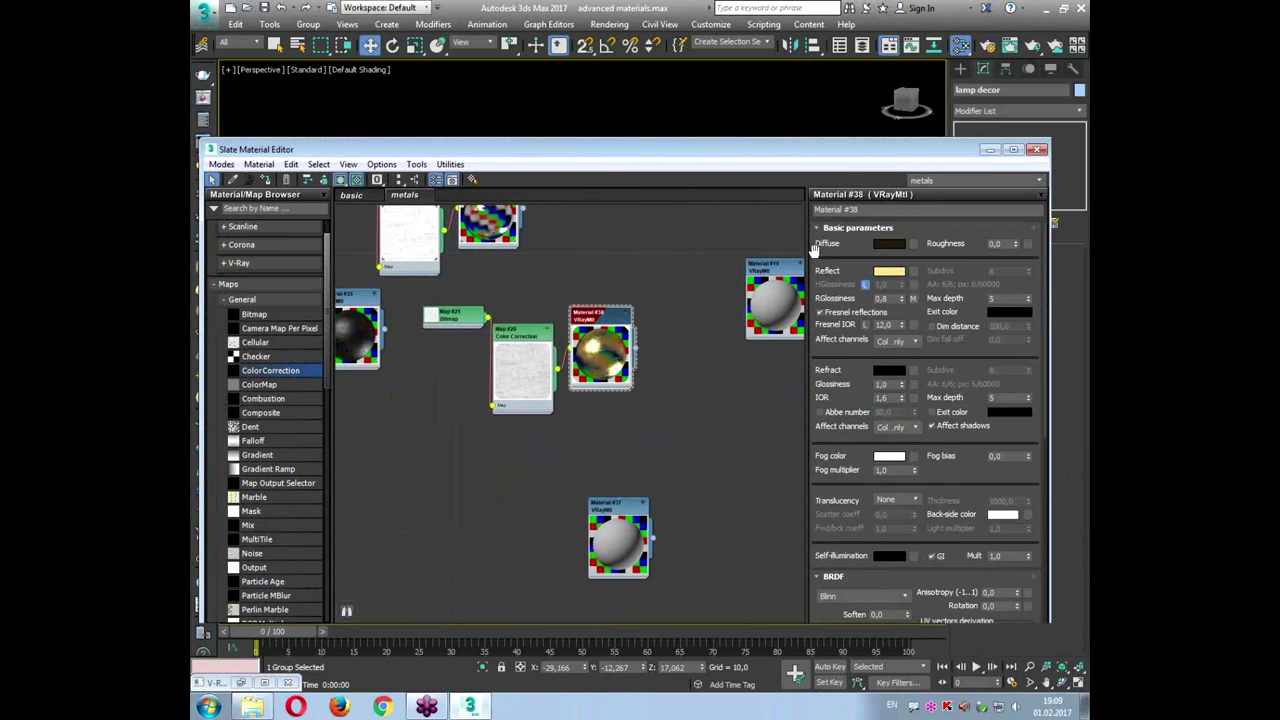
scroll(653, 364, "down", 2)
scroll(628, 378, "up", 2)
middle_click_drag(658, 380, 596, 339)
left_click(990, 149)
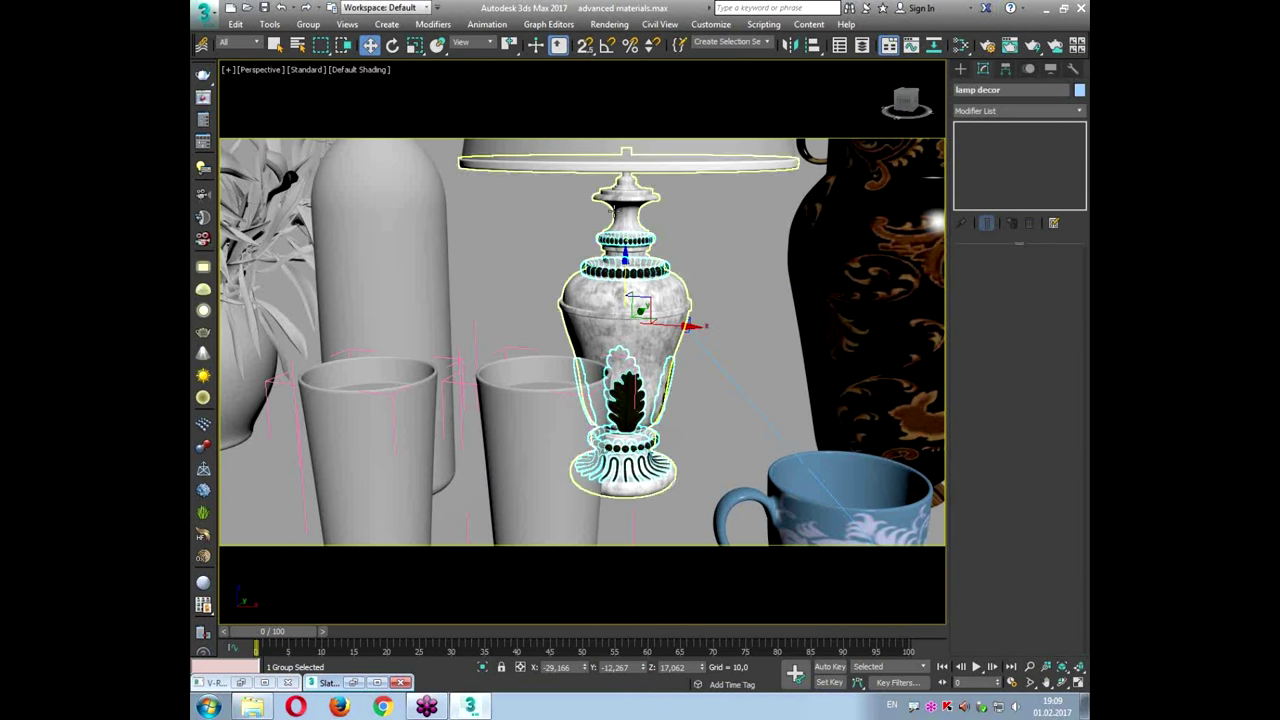
middle_click_drag(601, 205, 606, 306)
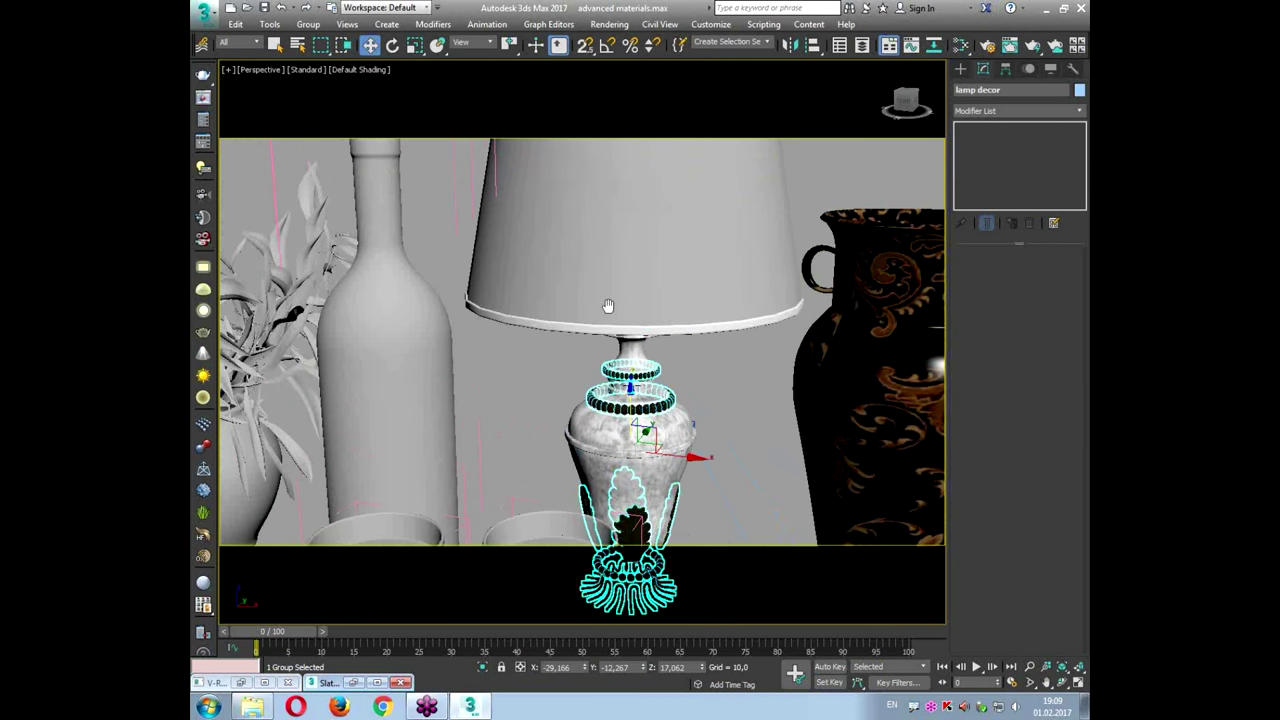
left_click(629, 245)
scroll(629, 245, "down", 3)
middle_click_drag(625, 370, 624, 396, "alt")
middle_click_drag(624, 396, 642, 128)
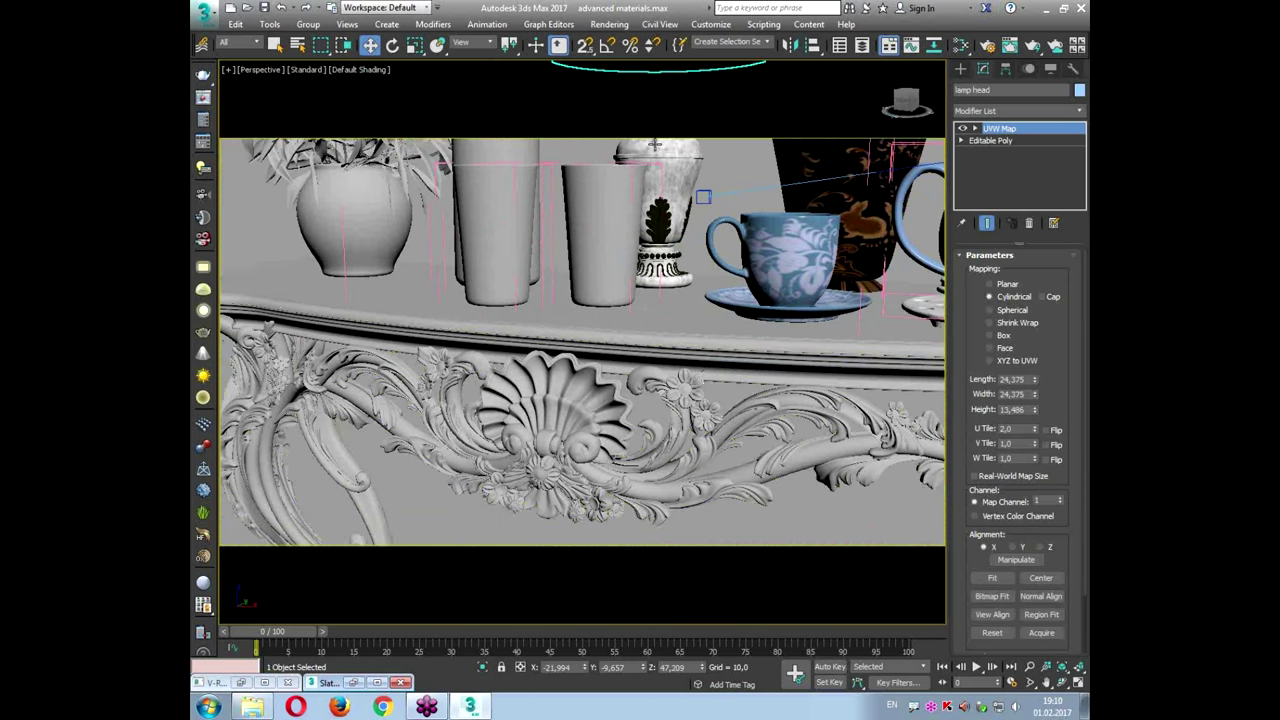
mouse_move(573, 463)
left_mouse_down()
mouse_move(640, 400)
mouse_move(600, 520)
left_mouse_up()
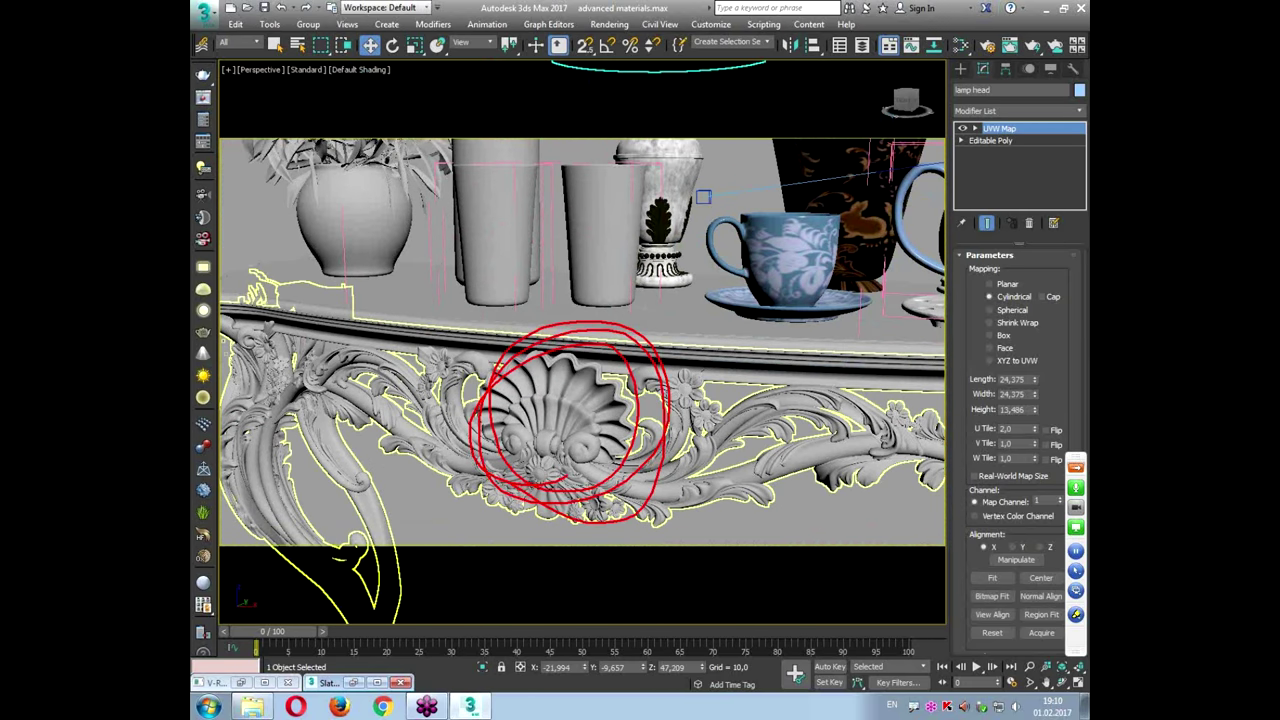
Step: Render the scene through the camera to check the lamp and candlestick metals, and close the frame buffer
key("c")
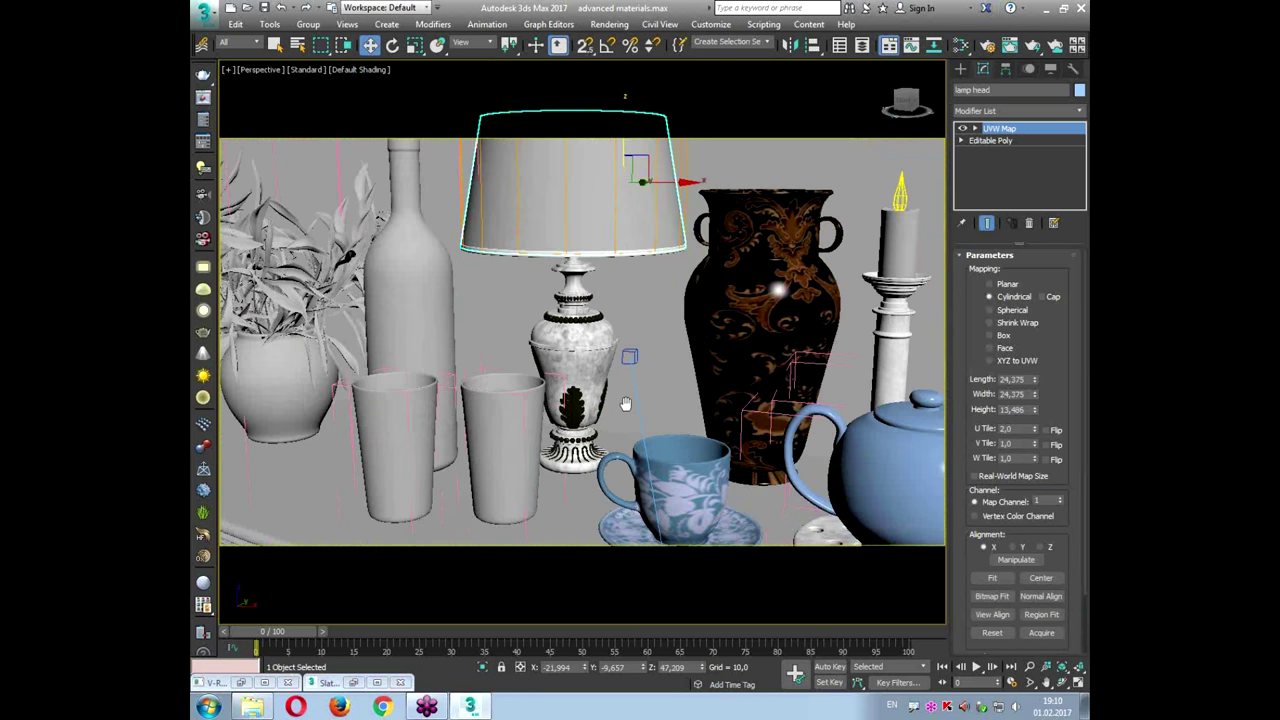
left_click(1033, 45)
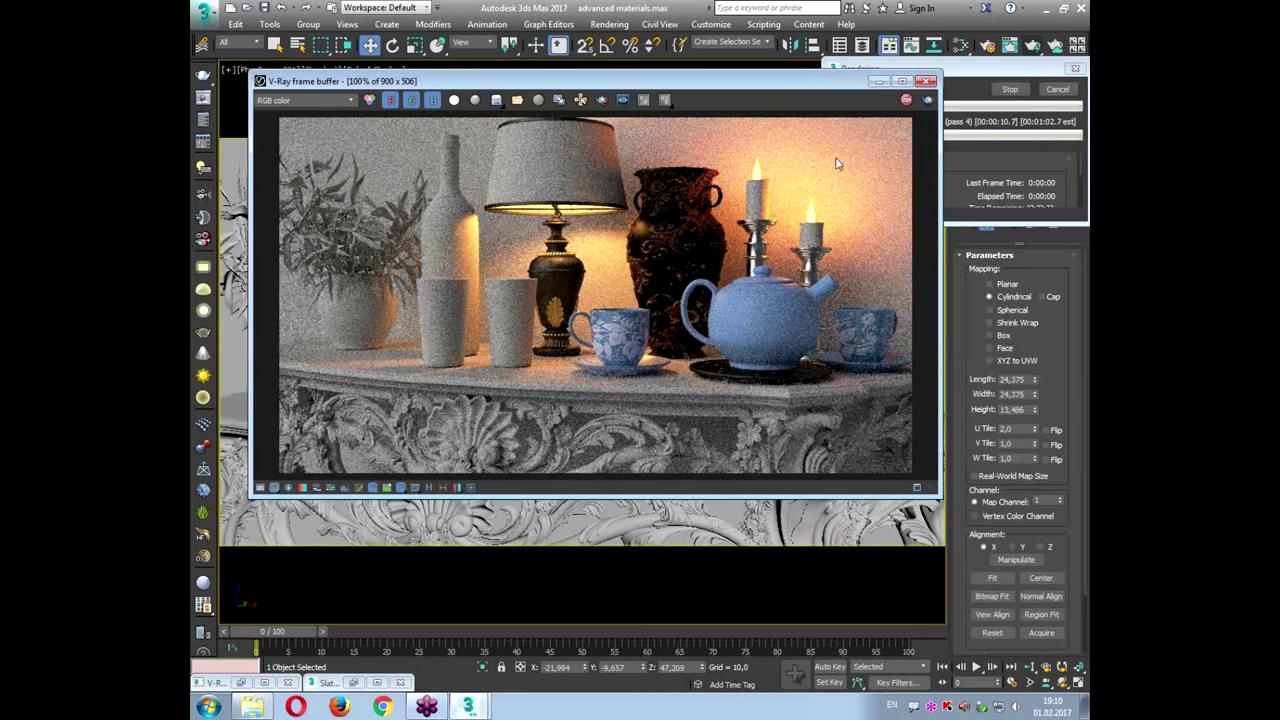
left_click(1058, 90)
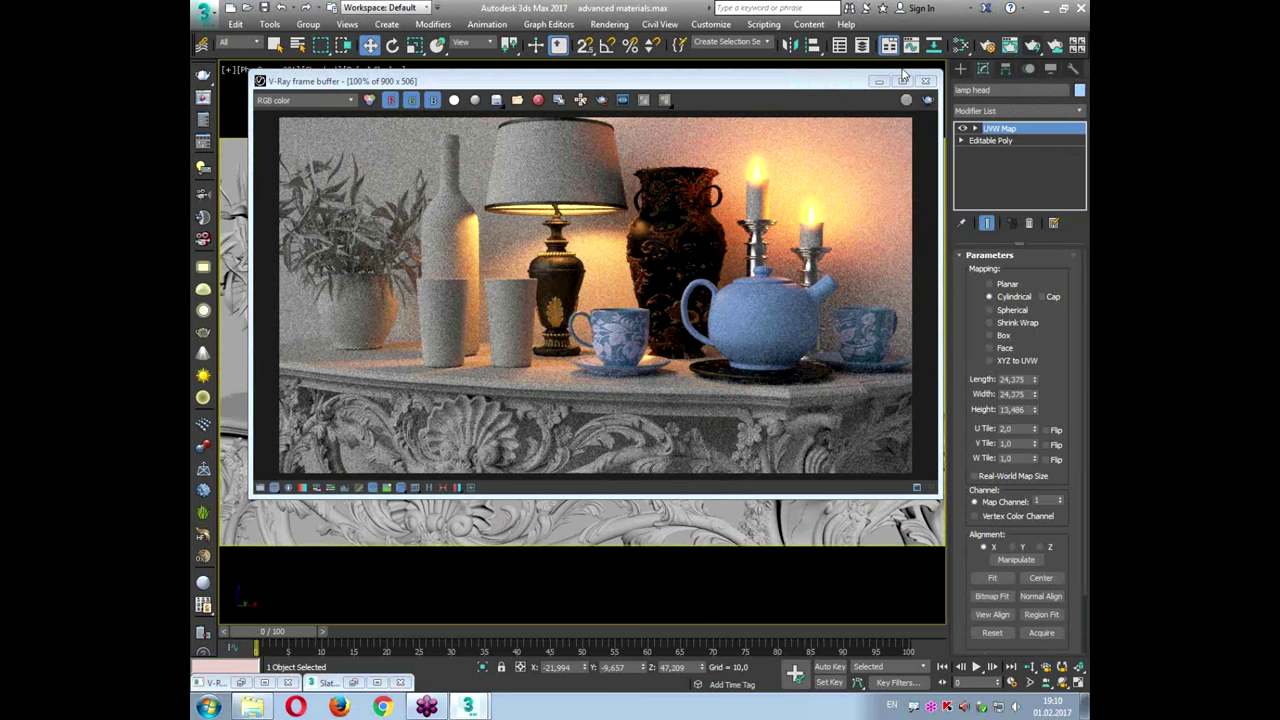
left_click(714, 305)
left_click(929, 82)
Step: Select the tumbler nearest the lamp and switch to a closer perspective view of it
left_click(473, 343)
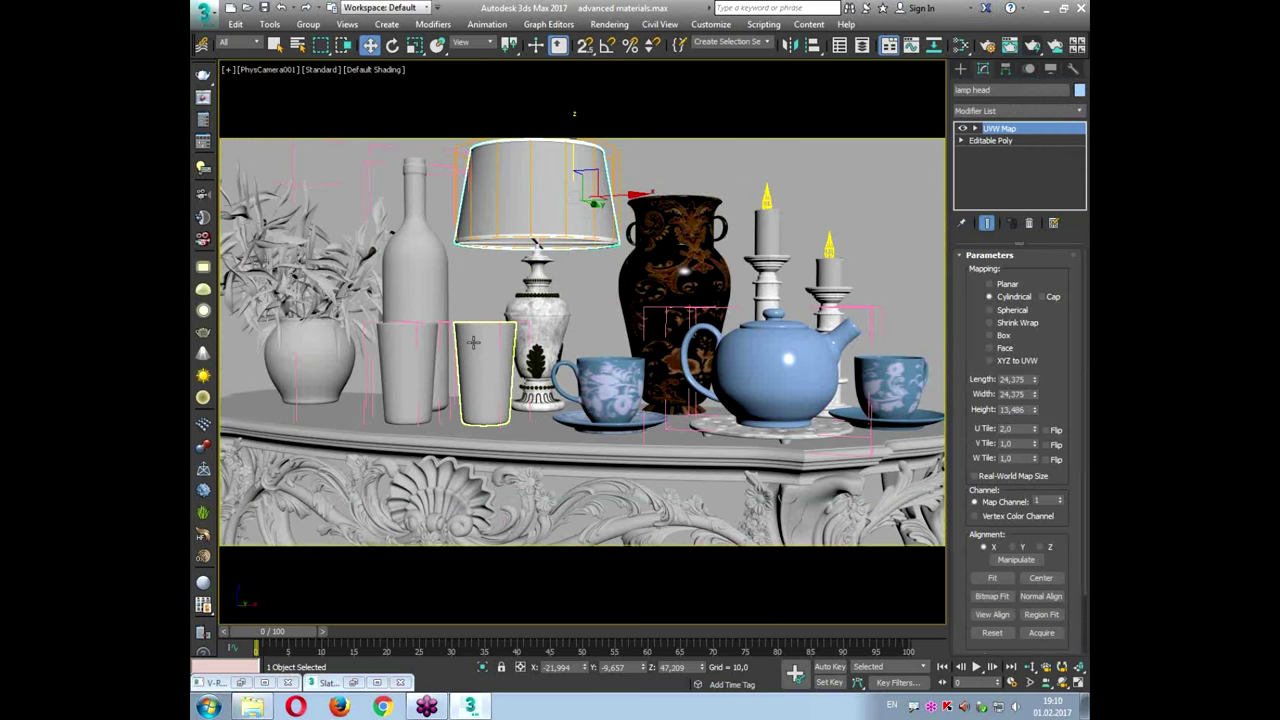
key("p")
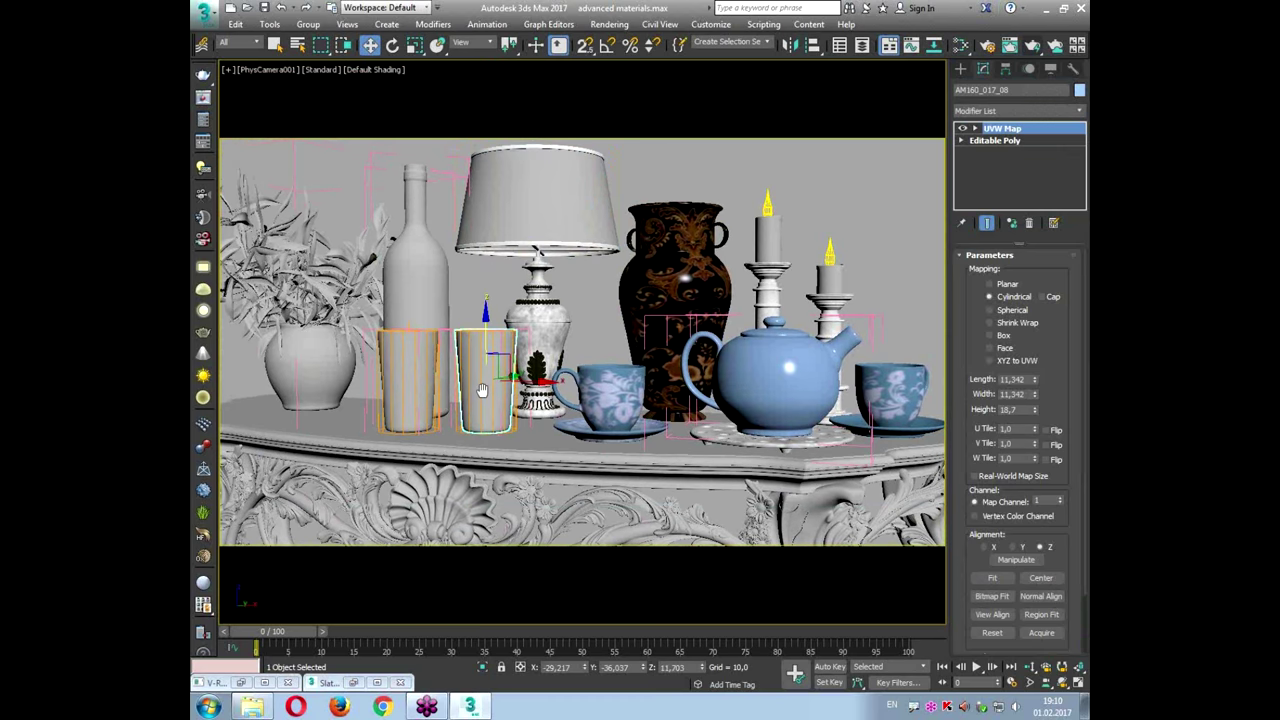
middle_click_drag(483, 360, 525, 410, "alt")
scroll(545, 305, "up", 3)
middle_click_drag(525, 250, 559, 300)
Step: Create a new material view named "glass" in the Slate Material Editor
left_click(960, 45)
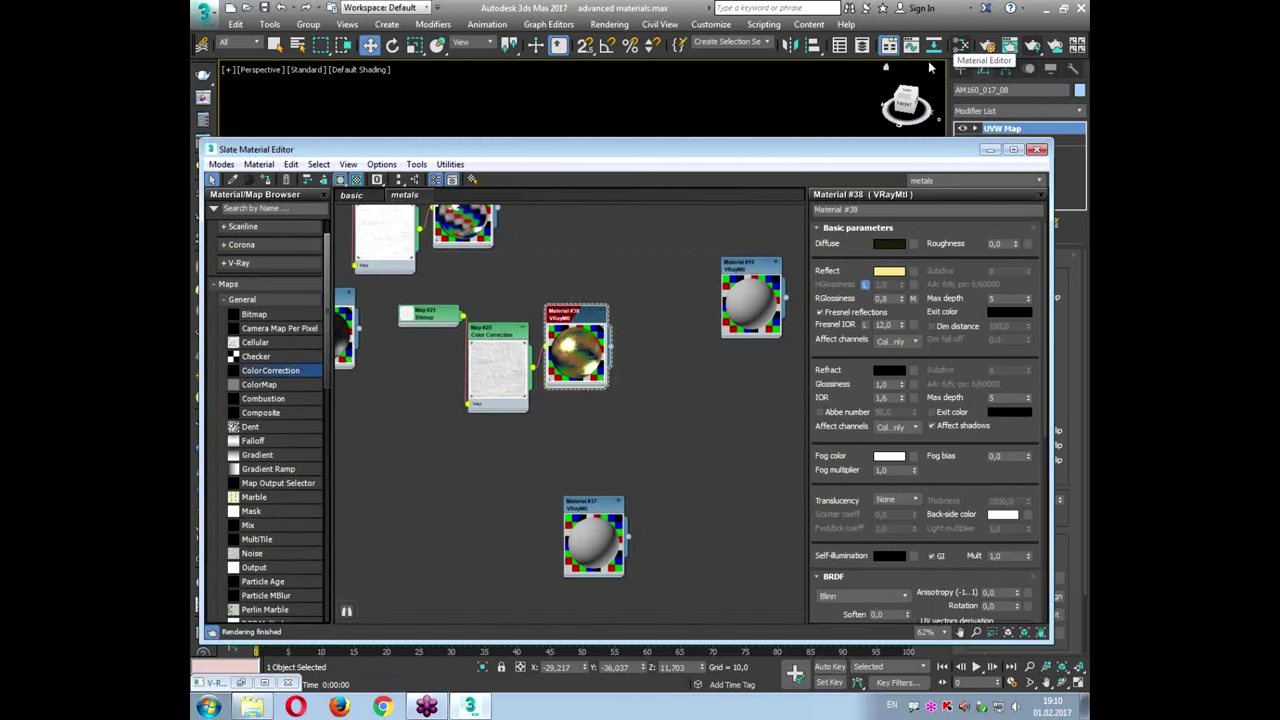
right_click(467, 199)
left_click(510, 207)
type("glass")
key("Return")
Step: Move the unedited grey Material #19 from the metals view to the glass view and open that view
left_click(404, 195)
middle_click_drag(491, 281, 406, 338)
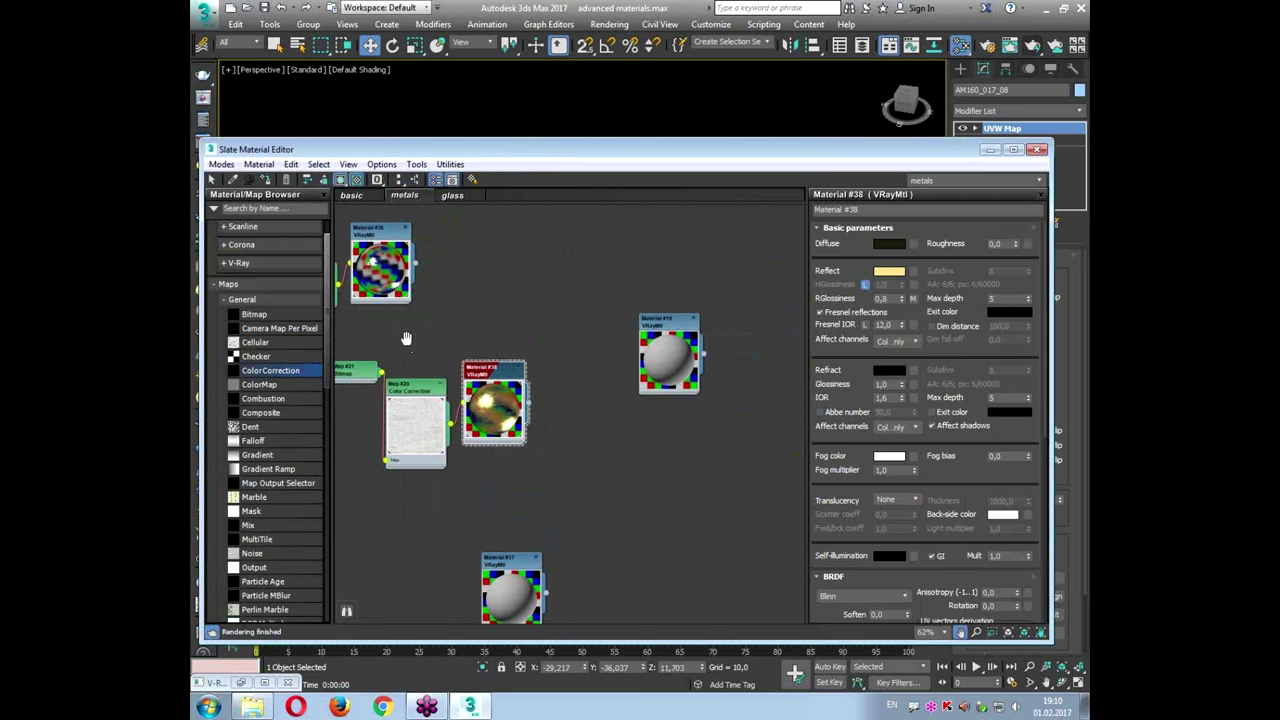
right_click(677, 316)
mouse_move(720, 636)
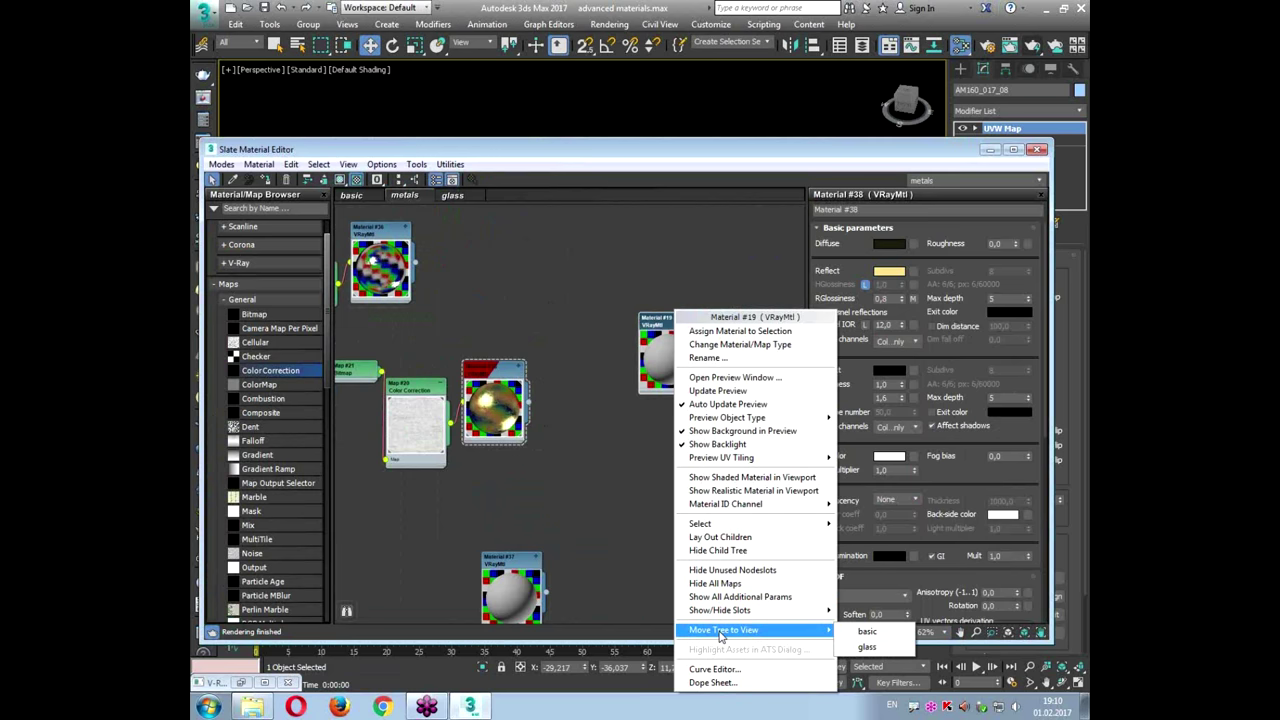
left_click(866, 647)
left_click(452, 195)
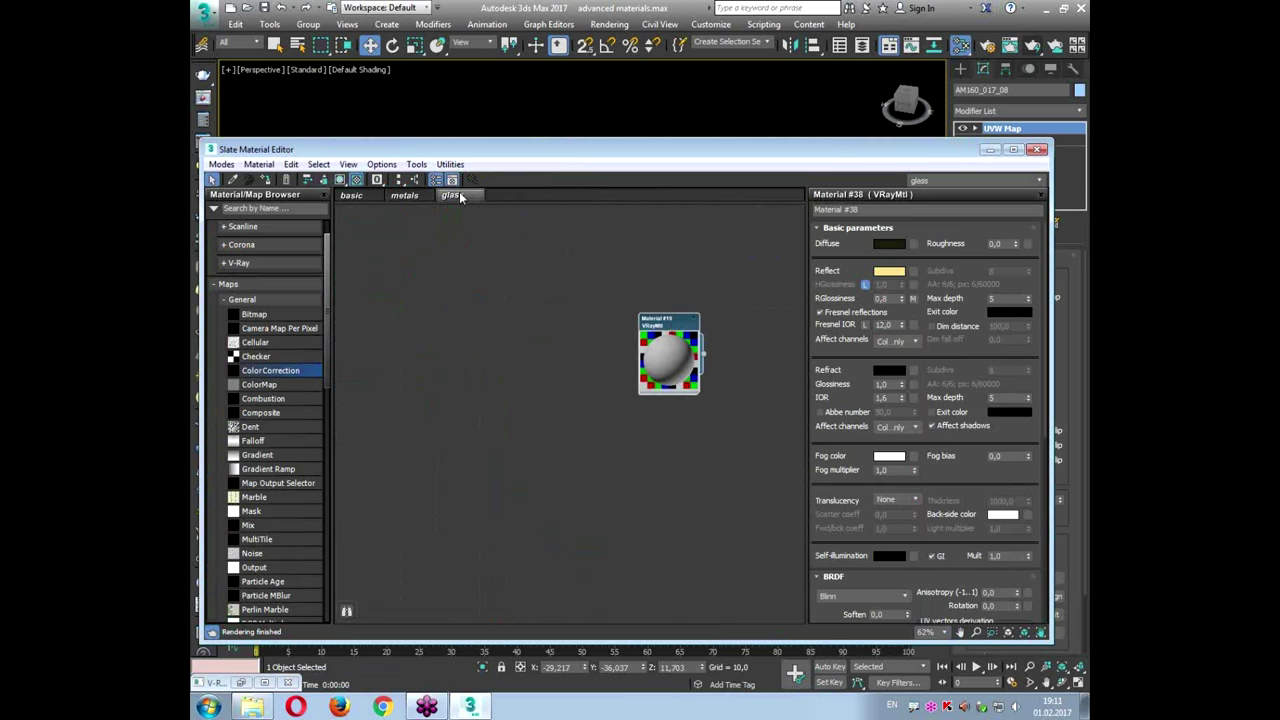
Step: Make three copies of the grey VRayMtl, set one copy apart from the others and open its parameters
left_click_drag(672, 324, 395, 297, "shift")
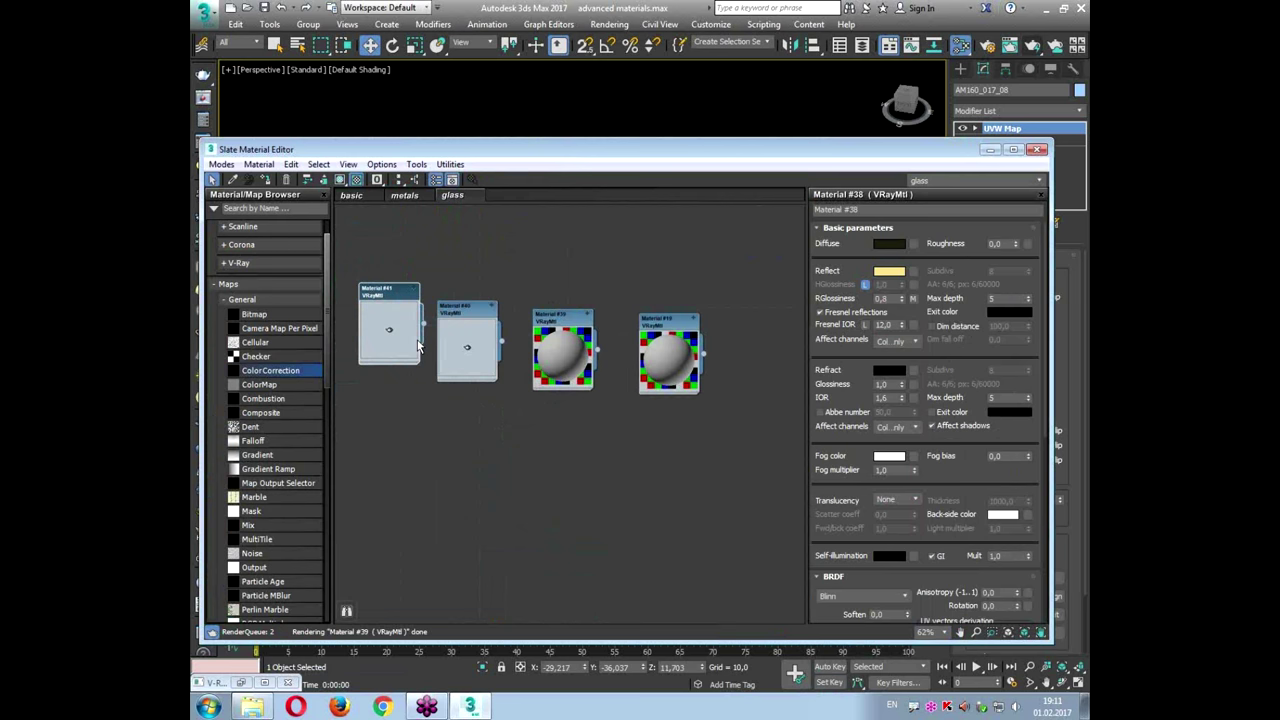
left_click_drag(479, 257, 707, 499)
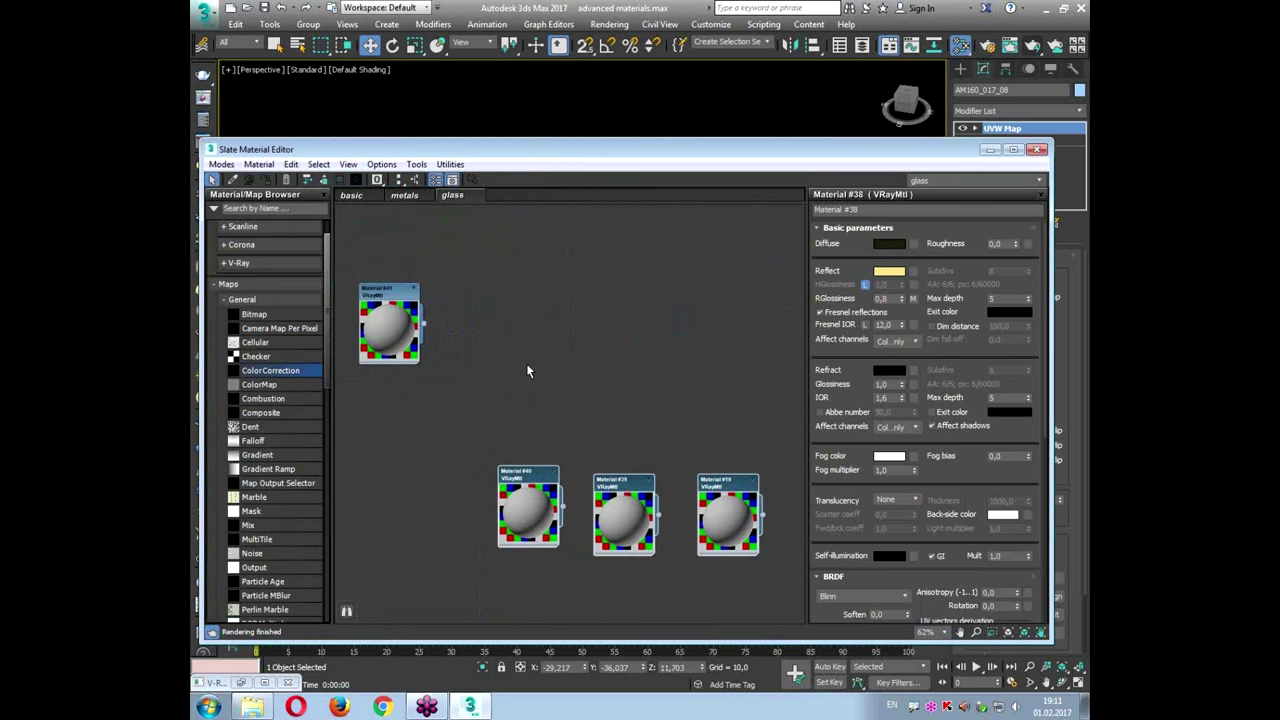
left_click_drag(387, 292, 446, 280)
double_click(447, 285)
scroll(447, 285, "up", 4)
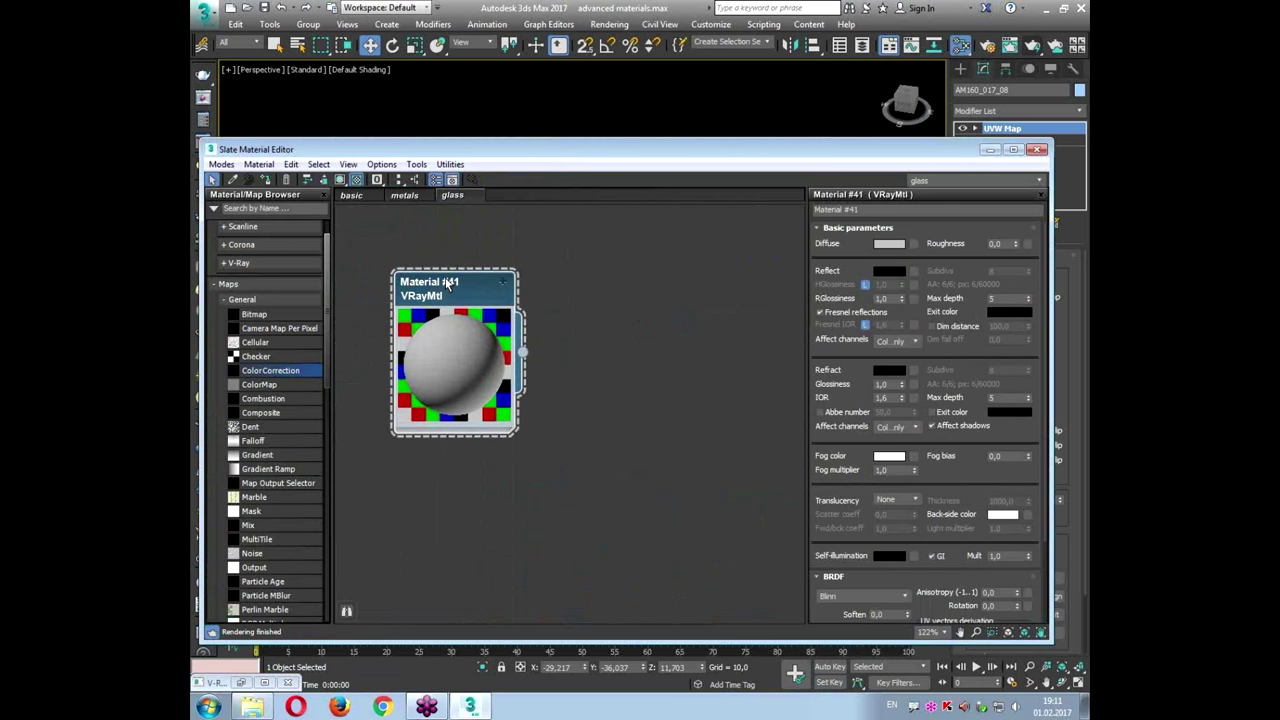
Step: Set the separated material's diffuse color to black and its reflection color to white, value 255
left_click(889, 246)
left_click_drag(648, 163, 737, 161)
left_click(710, 217)
left_click(889, 271)
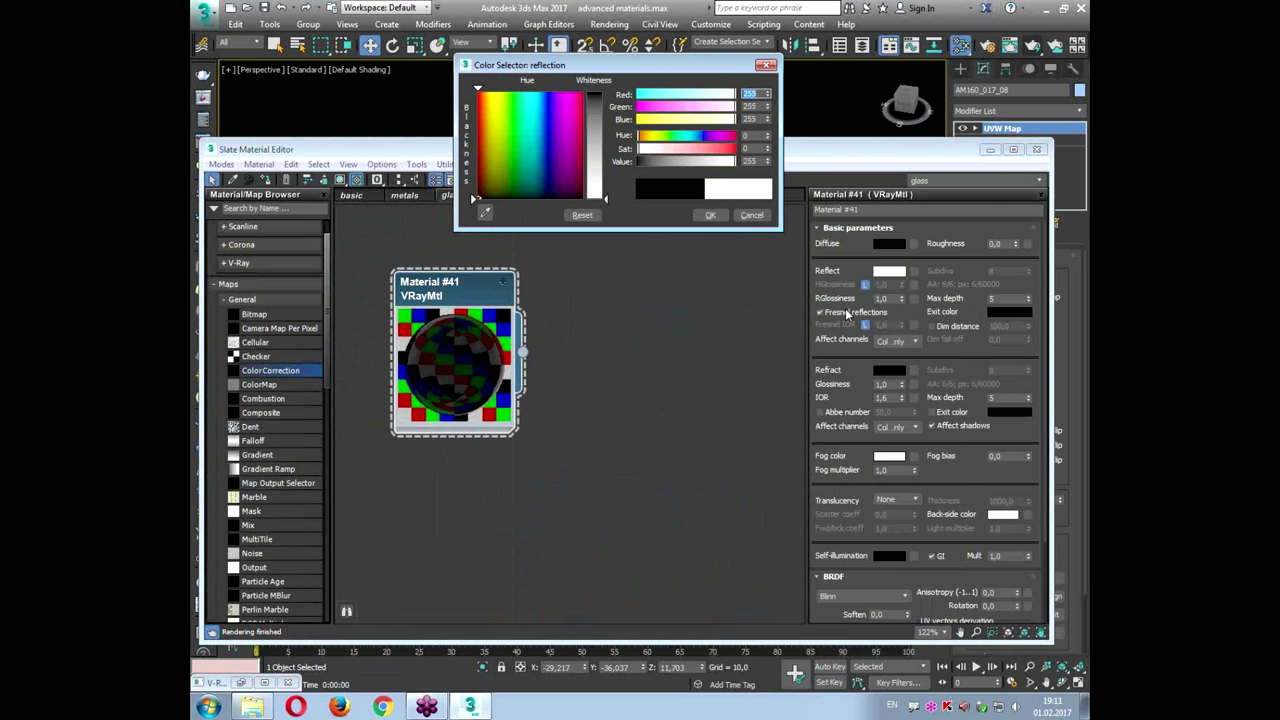
Step: Set the glass material's refraction color to white
left_click(889, 371)
left_click(737, 164)
left_click(710, 215)
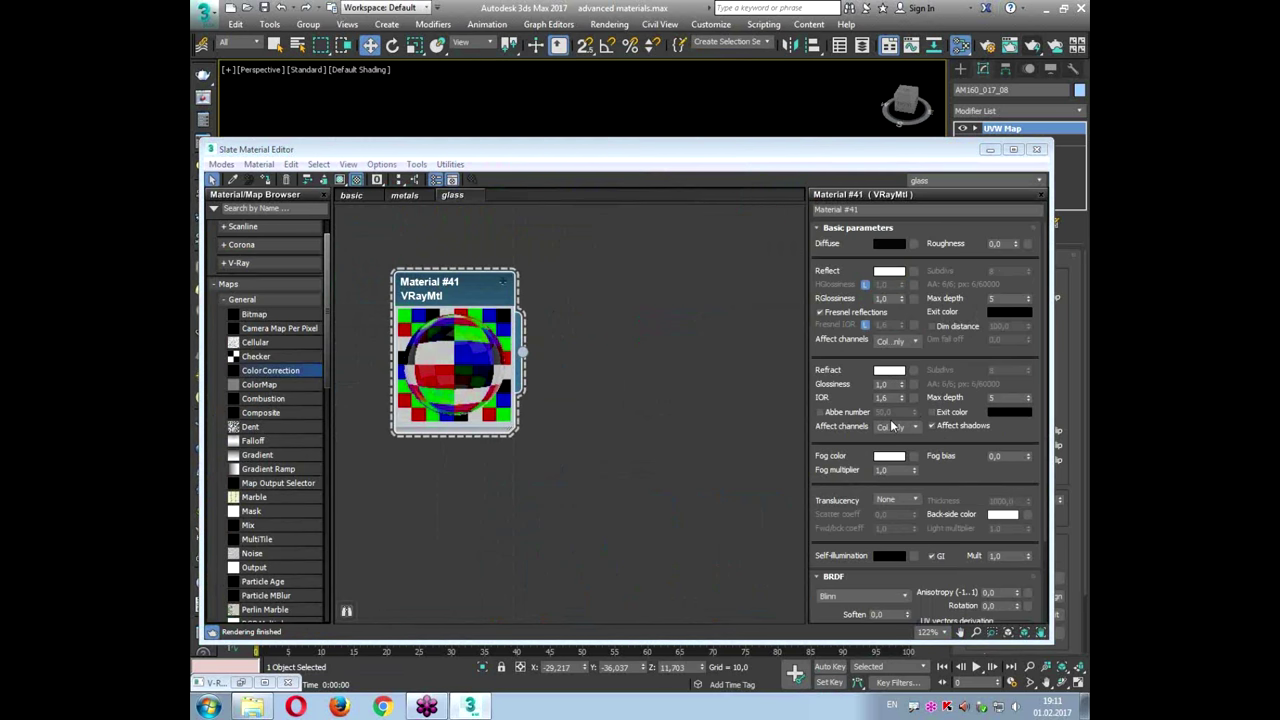
left_click(889, 371)
left_click(715, 215)
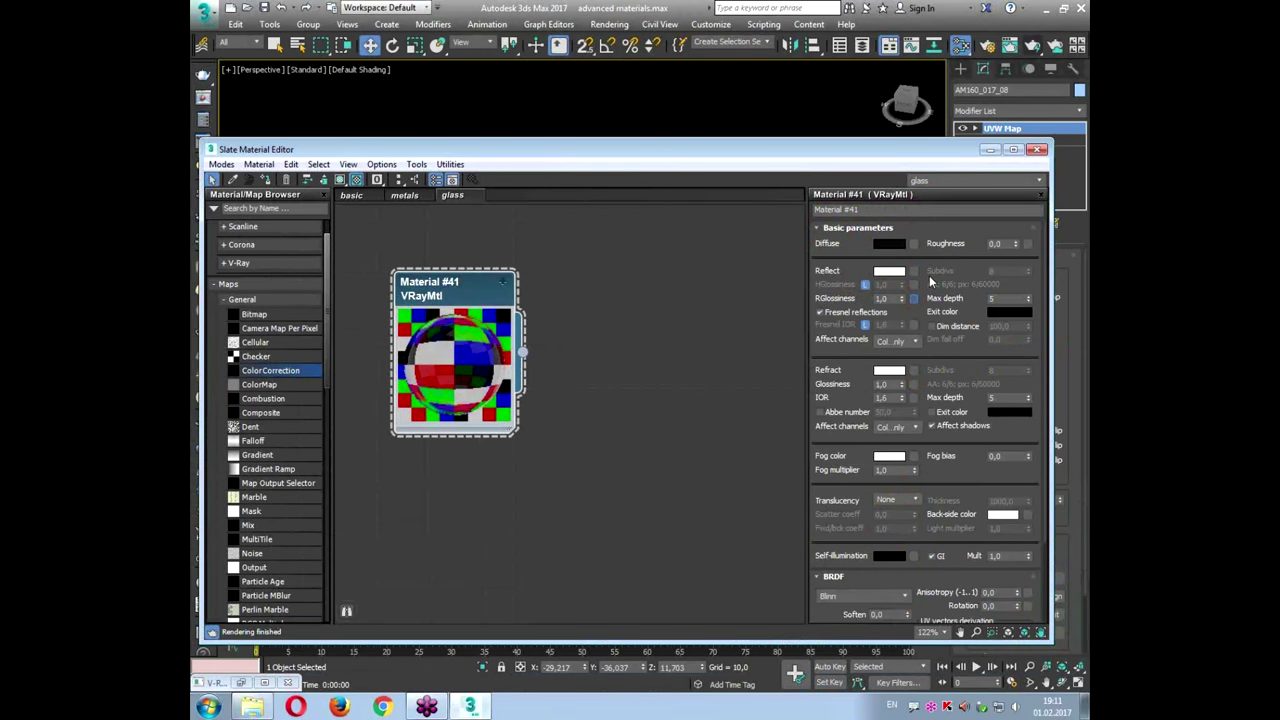
Step: Load the "dirty glass" bitmap as Material #41's reflection glossiness map after previewing the image enlarged
left_click(913, 271)
double_click(610, 188)
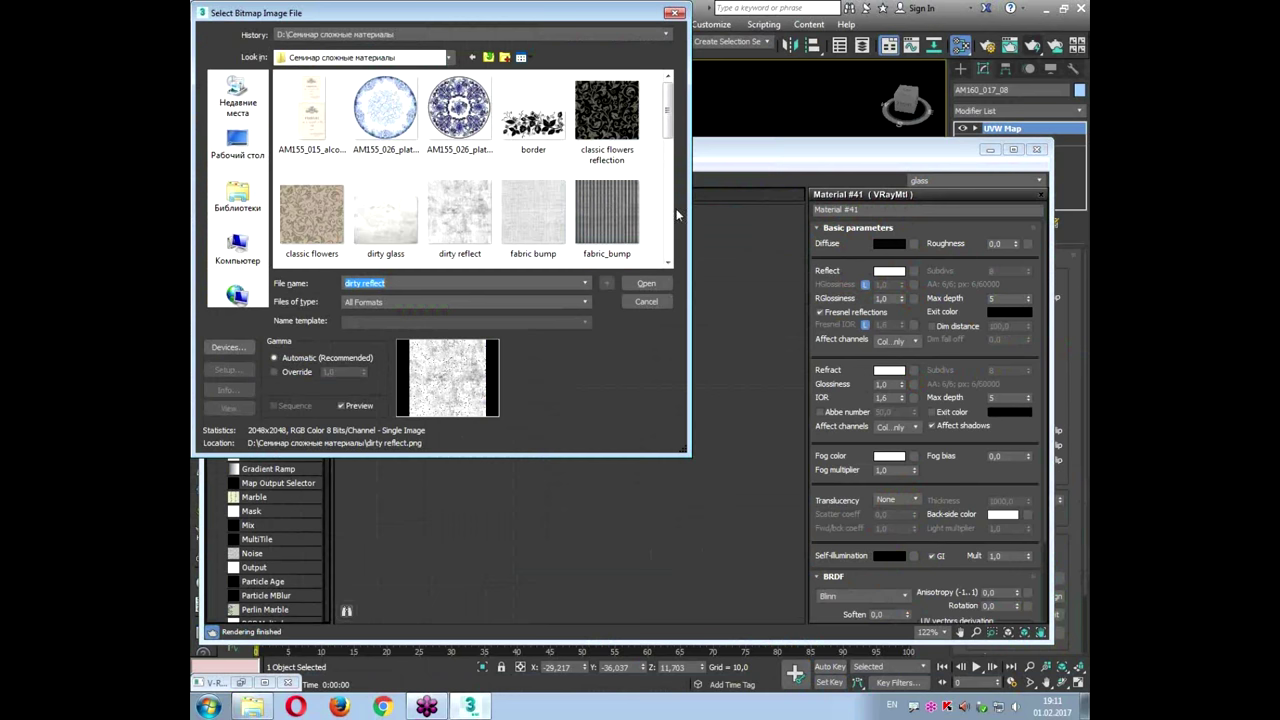
left_click_drag(668, 112, 668, 122)
left_click(479, 190)
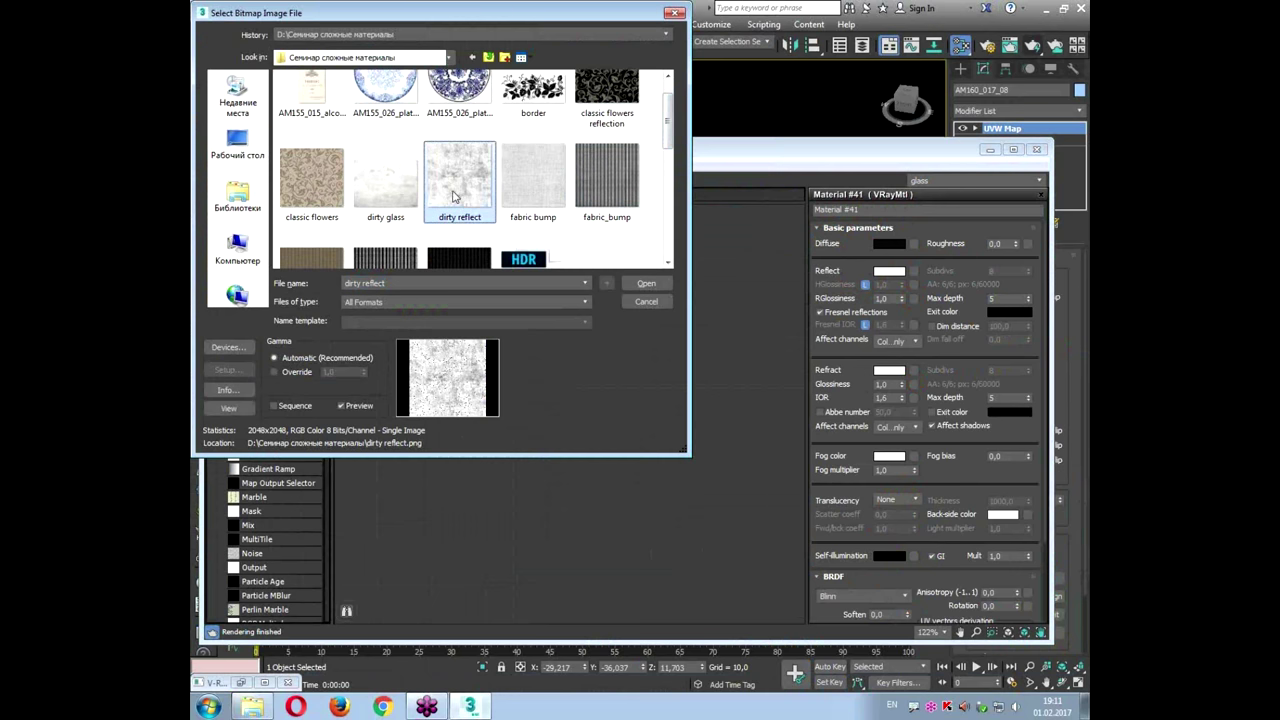
left_click(385, 180)
left_click(224, 409)
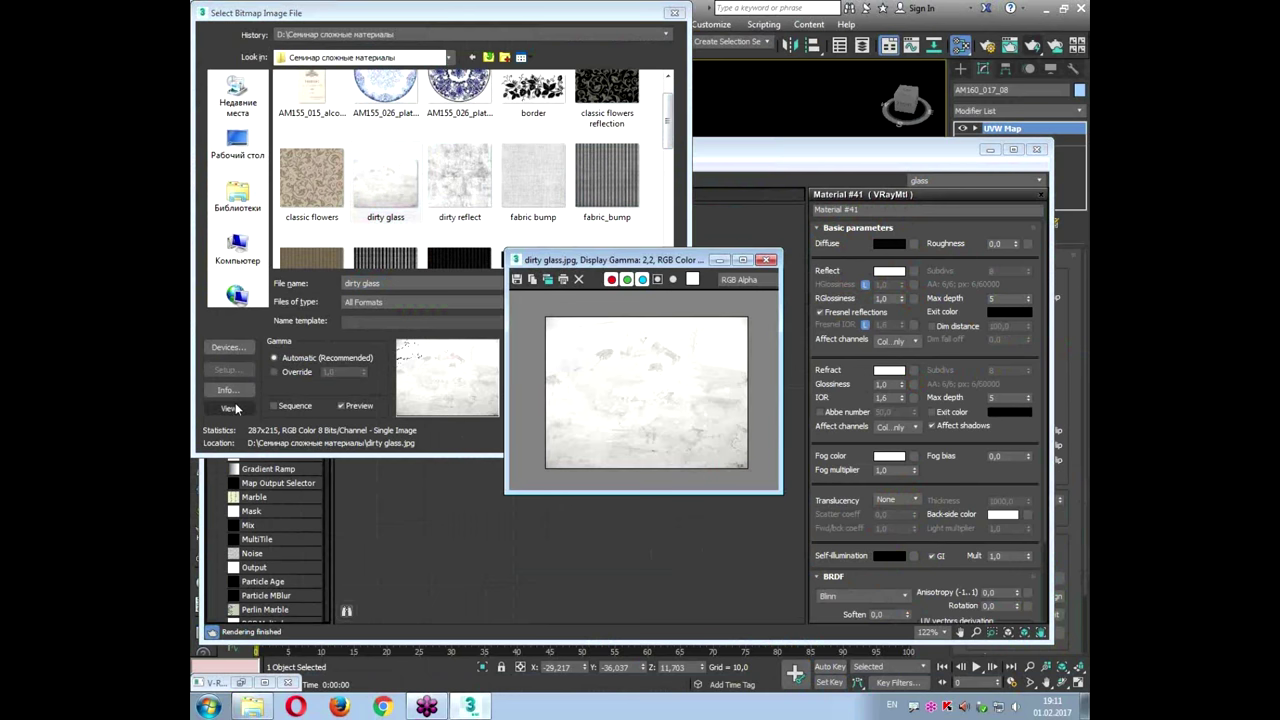
left_click_drag(609, 262, 563, 210)
scroll(589, 319, "up", 3)
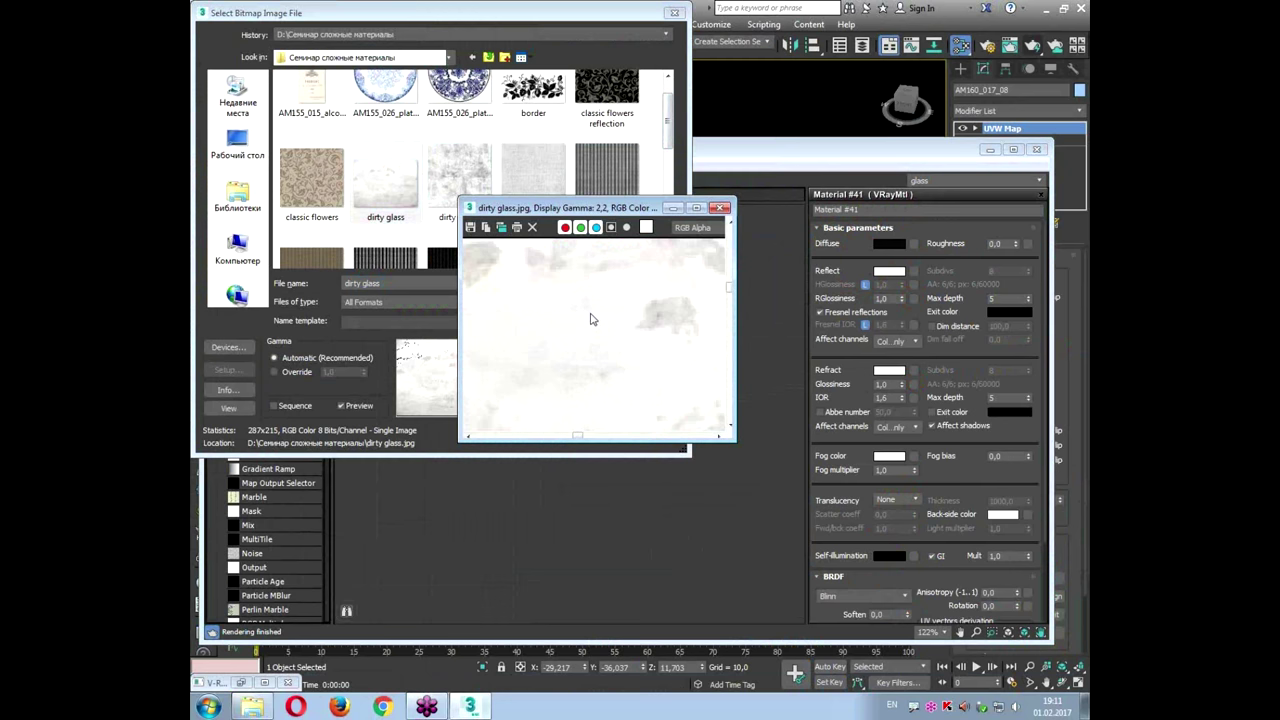
scroll(597, 366, "up", 1)
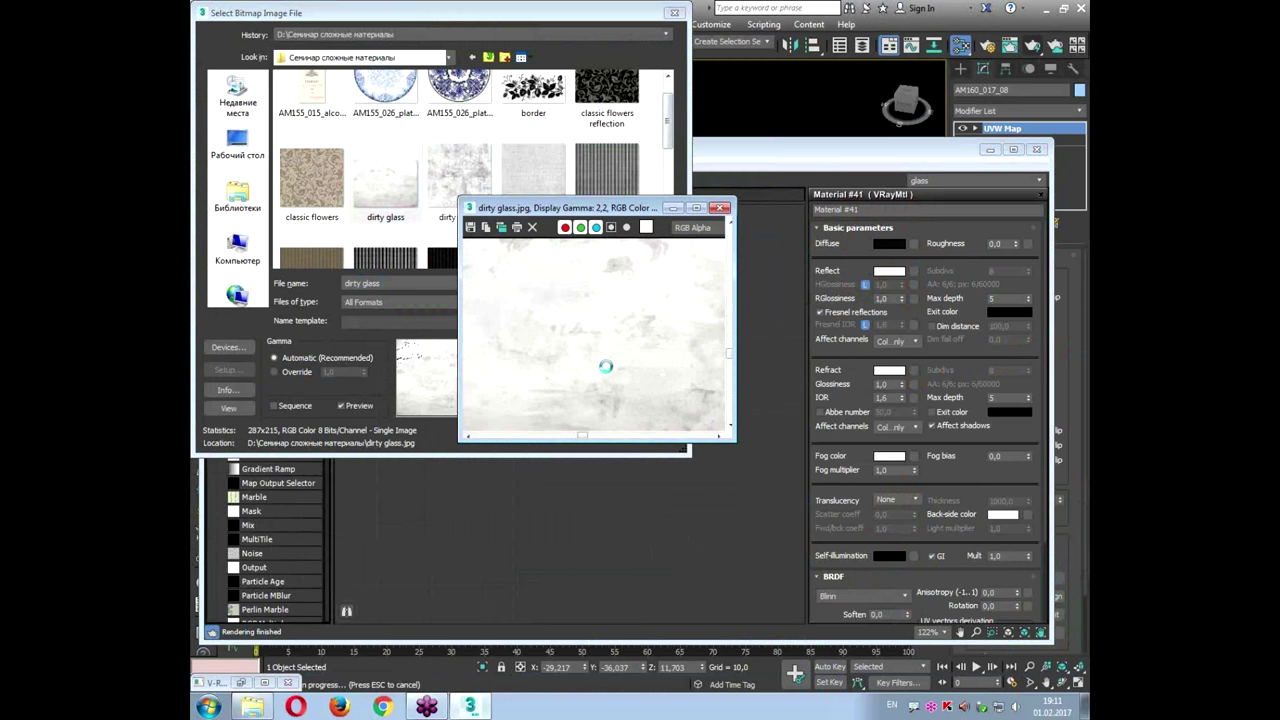
left_click(719, 208)
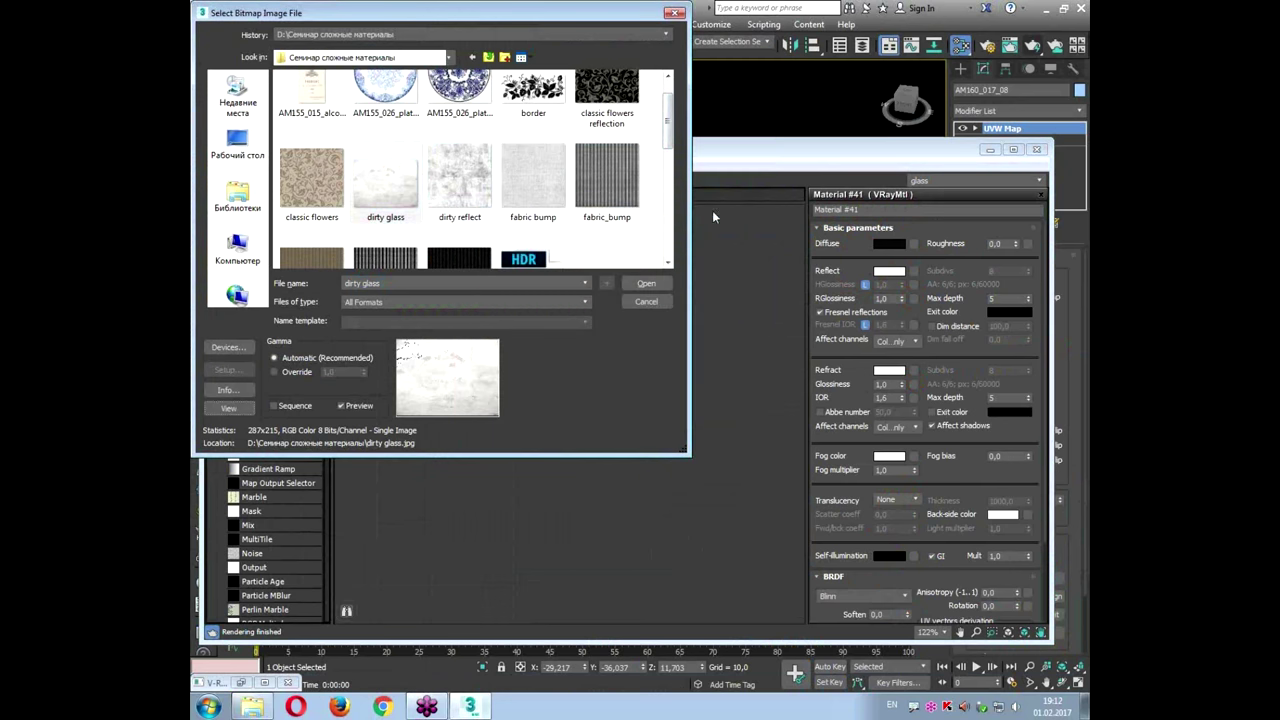
double_click(392, 208)
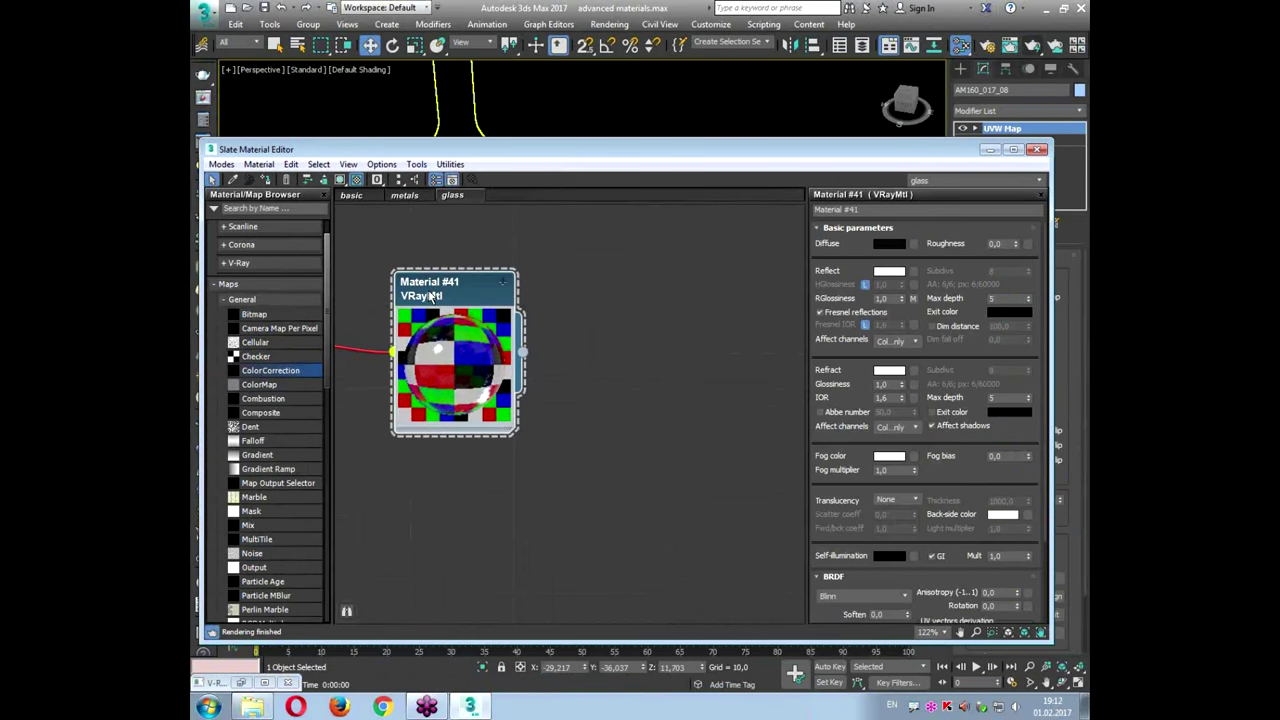
Step: Connect the dirty glass bitmap to Material #41's refraction glossiness input as well and expand the material node's inputs
mouse_move(434, 298)
middle_mouse_down()
mouse_move(534, 295)
mouse_move(534, 264)
middle_mouse_up()
scroll(534, 264, "down", 1)
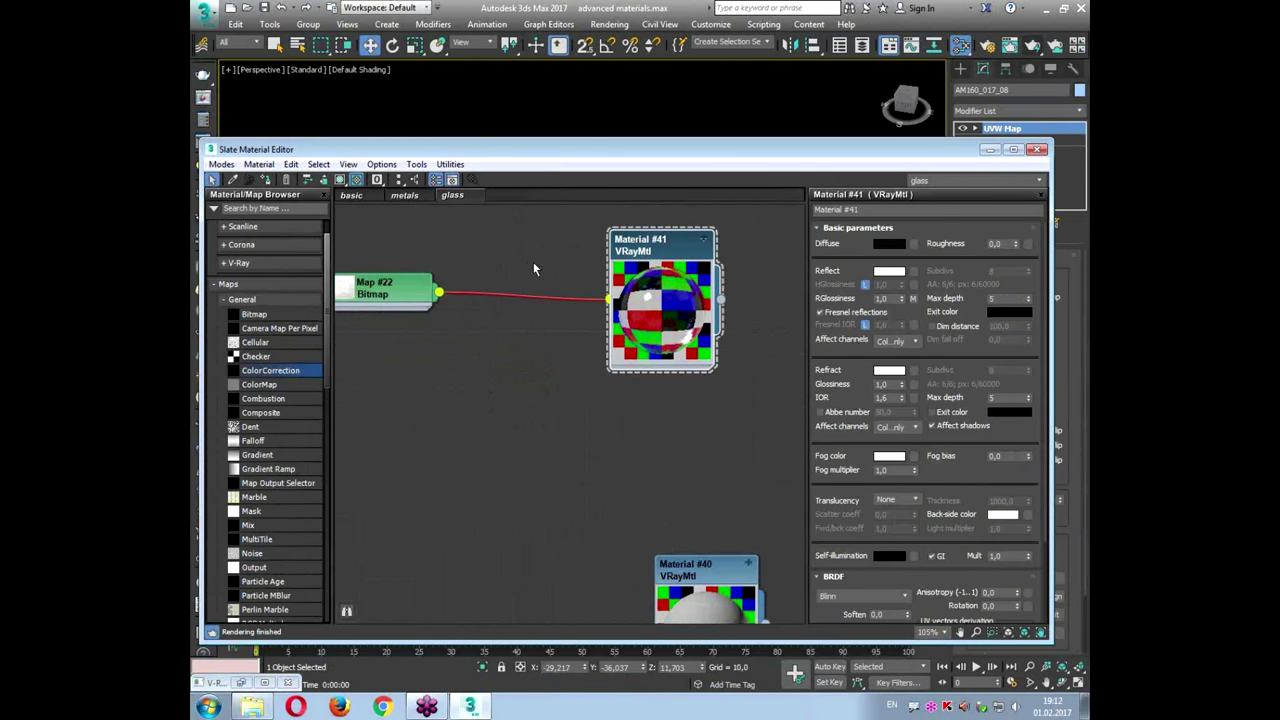
left_click_drag(440, 293, 612, 441)
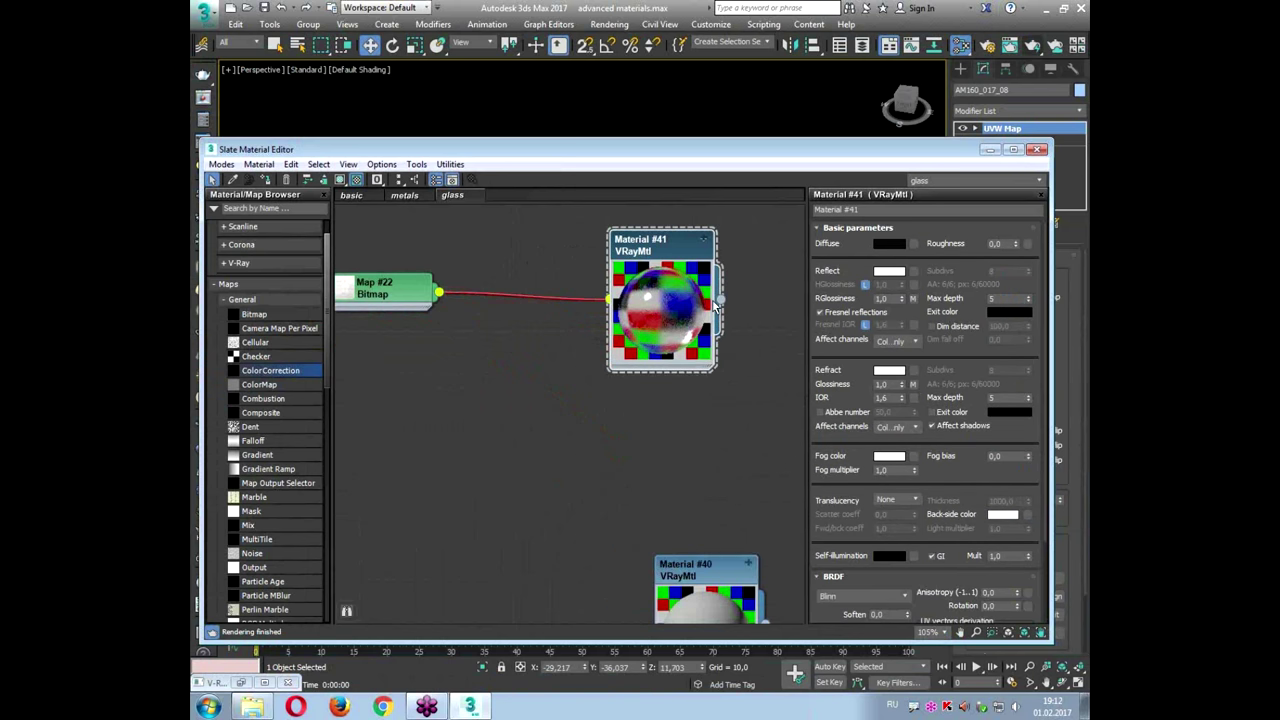
left_click(703, 242)
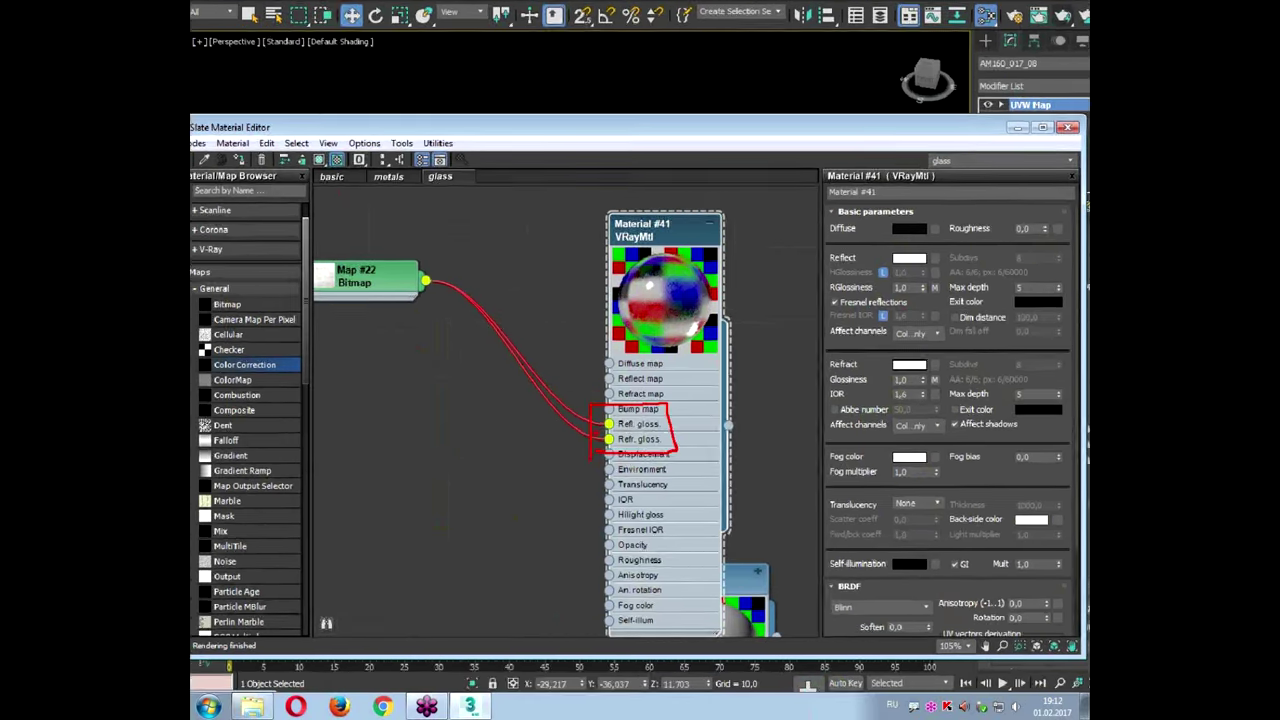
Step: Set the refraction Glossiness map amount of Material #41 to 15
scroll(812, 436, "down", 3)
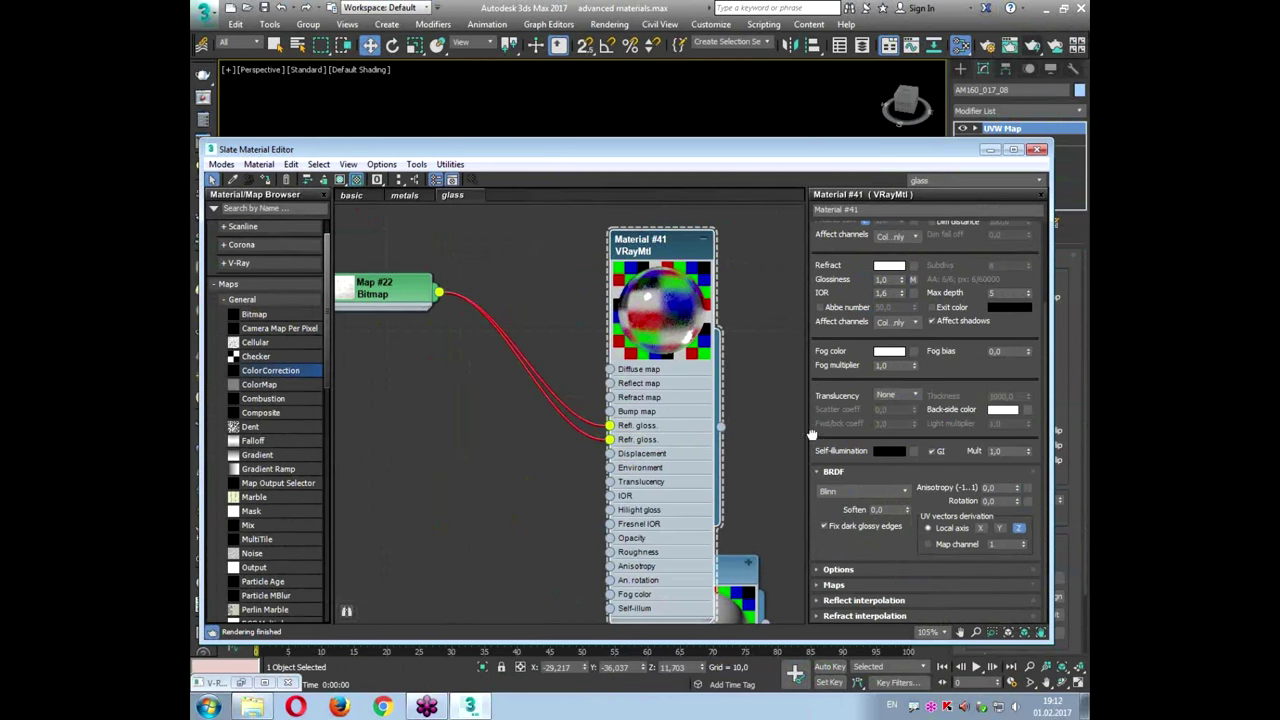
left_click(820, 585)
double_click(872, 483)
type("15")
key("Return")
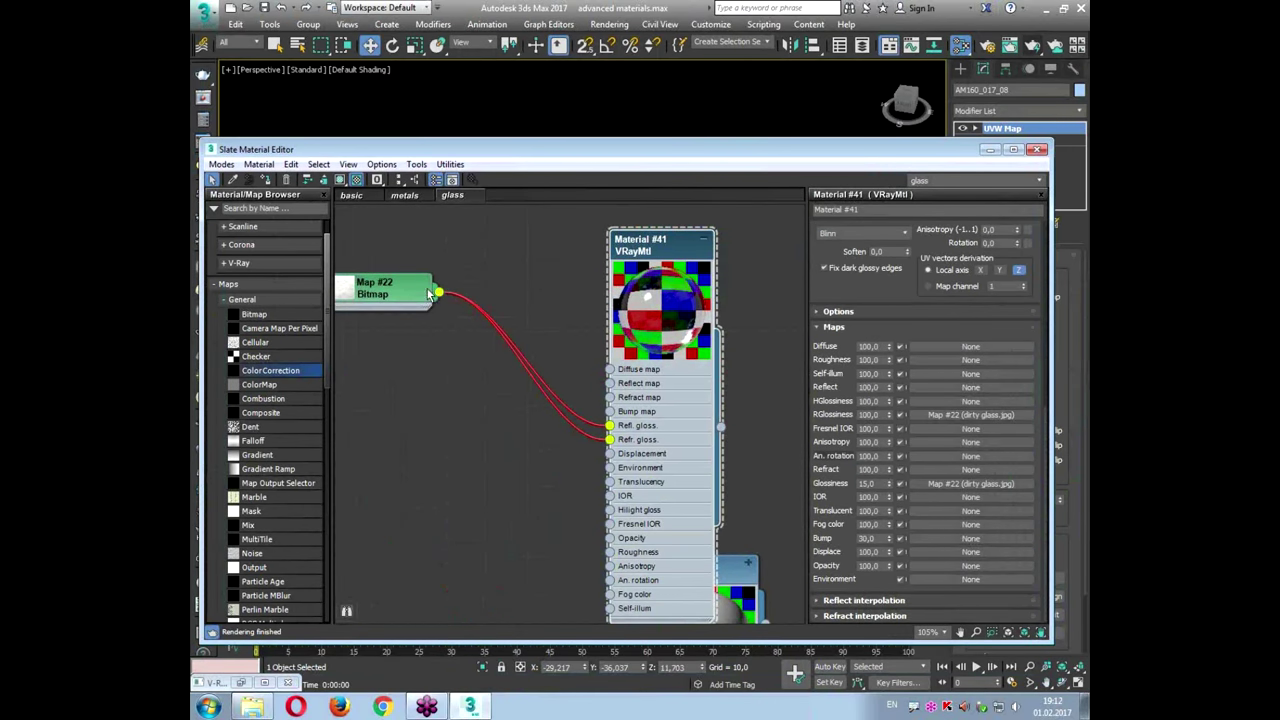
Step: Insert a Color Correction map between the dirty glass bitmap and the reflection glossiness input, tidy the nodes and open its parameters
left_click_drag(352, 291, 424, 323)
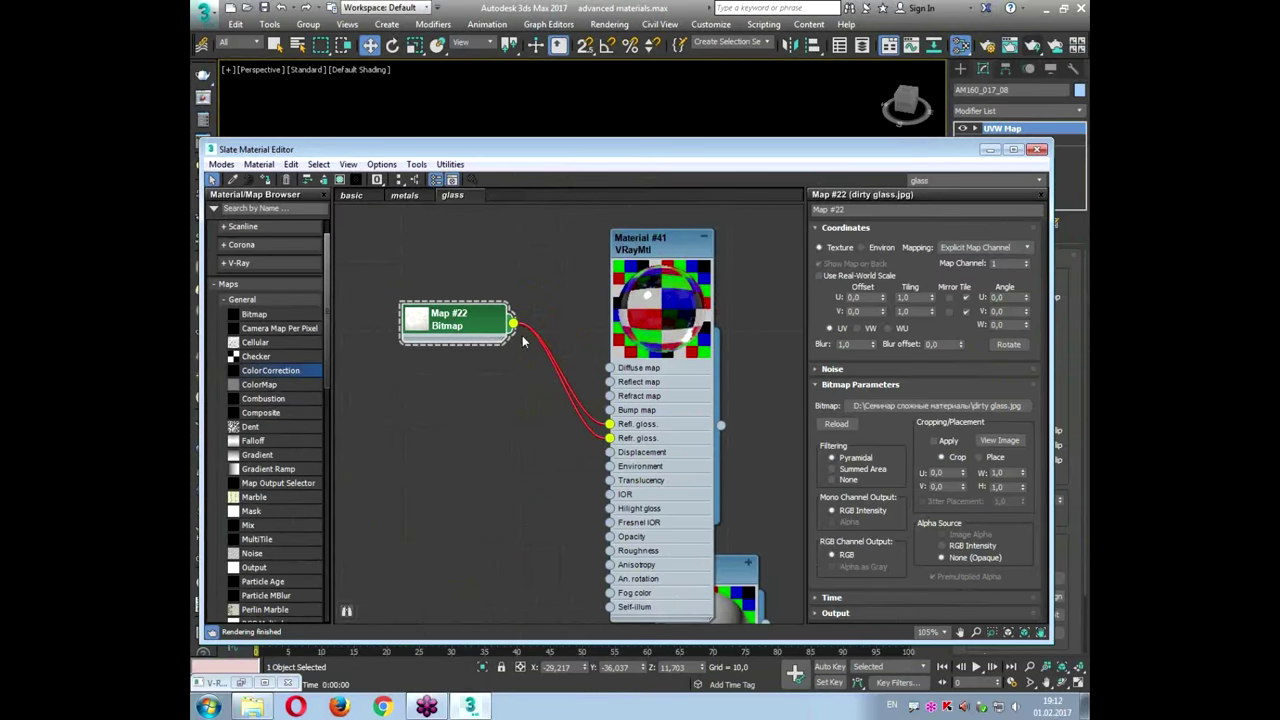
left_click_drag(316, 374, 578, 398)
left_click_drag(485, 328, 440, 461)
left_click_drag(553, 402, 506, 255)
double_click(499, 319)
double_click(507, 260)
Step: Set the Color Correction's saturation to -100, brightness to about -52.8 and contrast to about 59.5
left_click_drag(923, 567, 990, 577)
left_click_drag(899, 542, 871, 540)
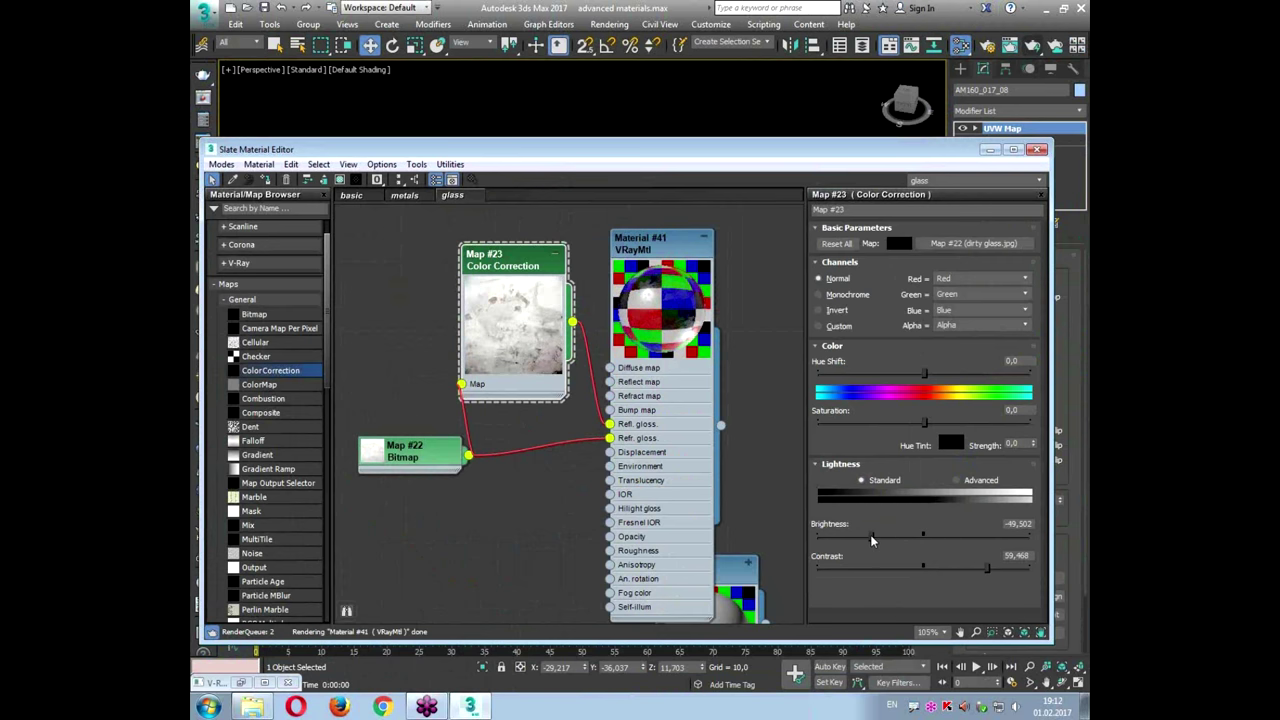
left_click_drag(867, 539, 863, 545)
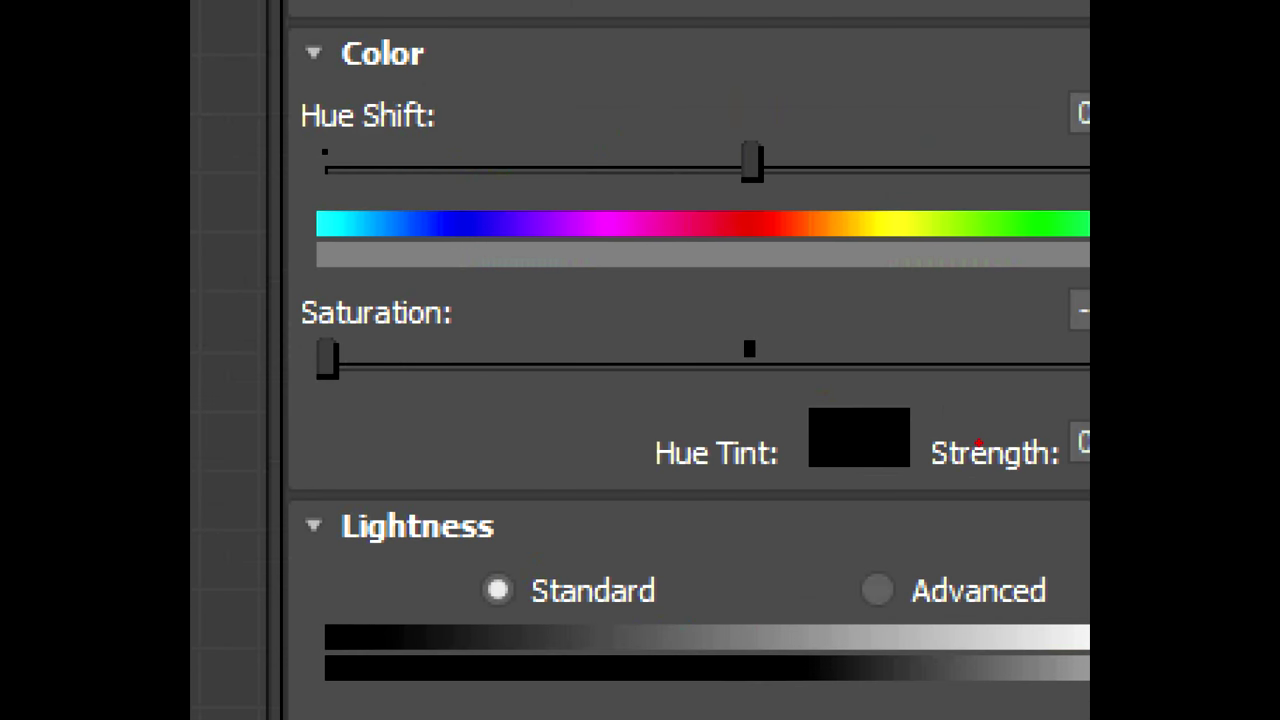
mouse_move(742, 404)
left_mouse_down()
mouse_move(737, 322)
mouse_move(704, 418)
left_mouse_up()
left_click_drag(731, 358, 277, 334)
left_click_drag(378, 413, 277, 334)
left_click_drag(406, 277, 336, 376)
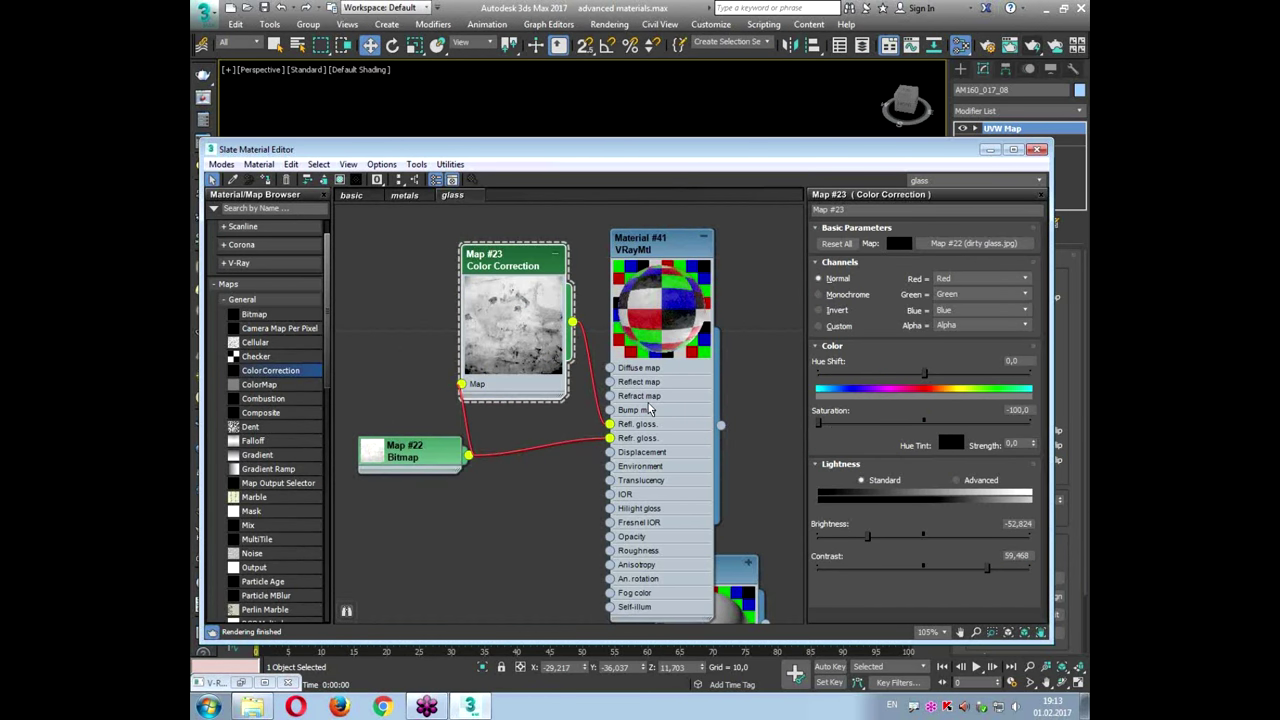
Step: Space the bitmap and Color Correction nodes apart, then raise the correction's brightness and contrast for a whiter, sharper dirt pattern
left_click_drag(508, 295, 523, 295)
left_click_drag(442, 452, 414, 437)
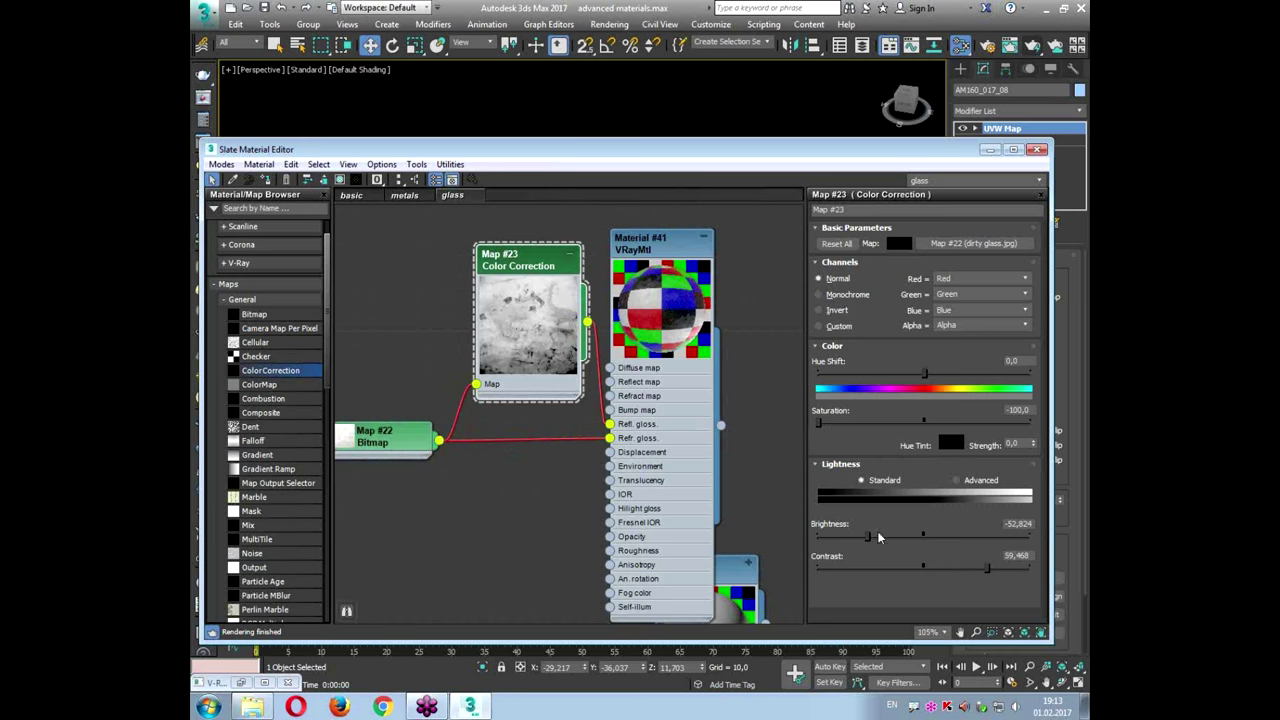
left_click_drag(886, 543, 907, 540)
left_click_drag(987, 567, 1028, 568)
left_click_drag(907, 537, 903, 538)
Step: Assign the dirty glass Material #41 to both tumblers
double_click(645, 240)
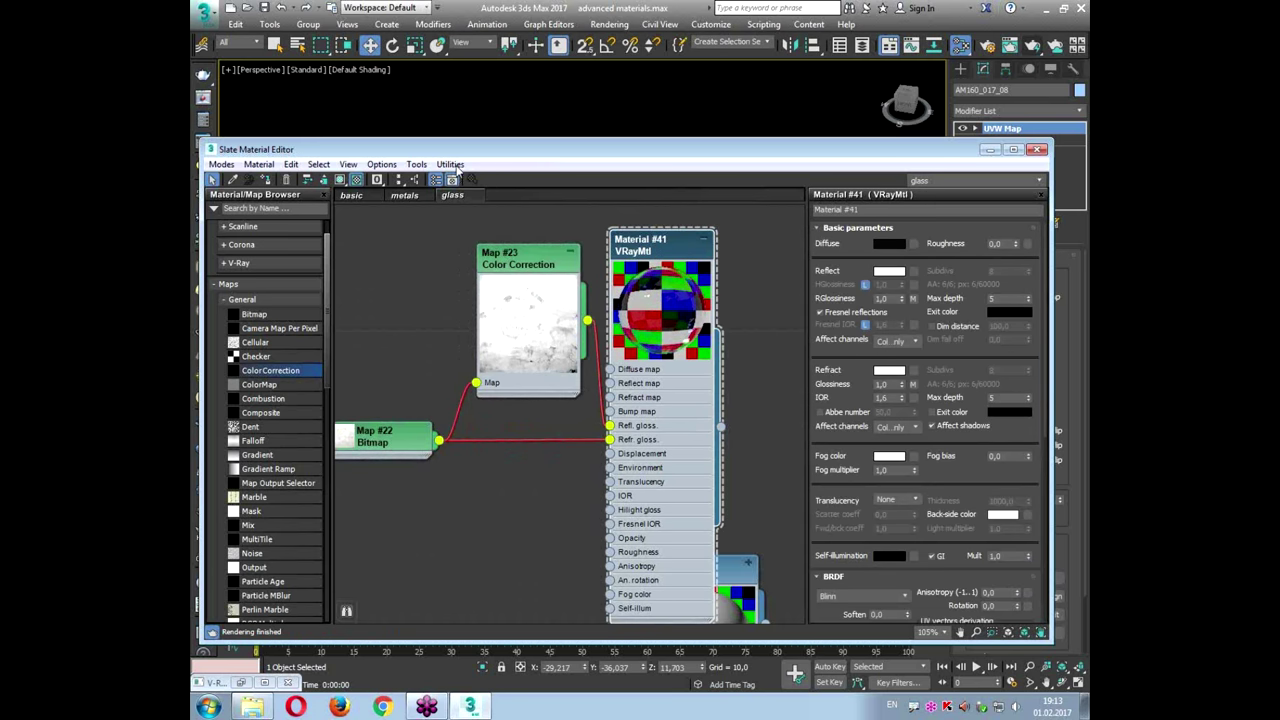
left_click_drag(456, 156, 736, 434)
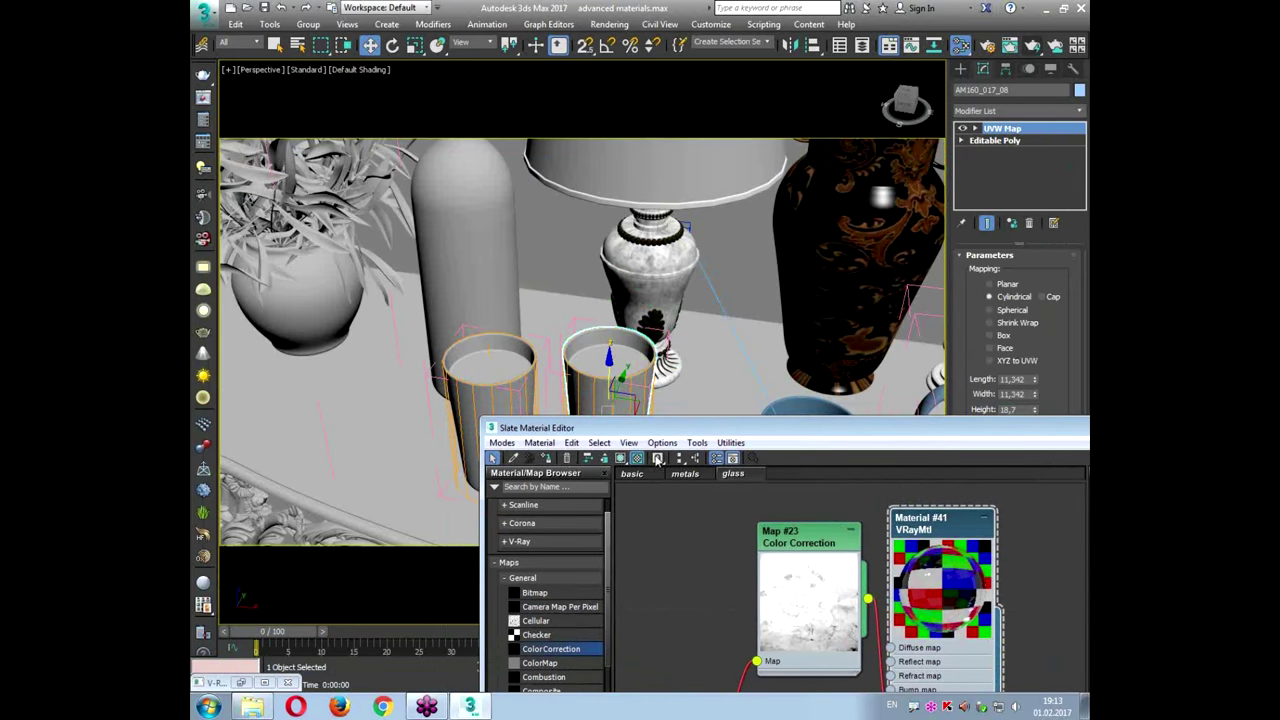
left_click(549, 458)
left_click(515, 360)
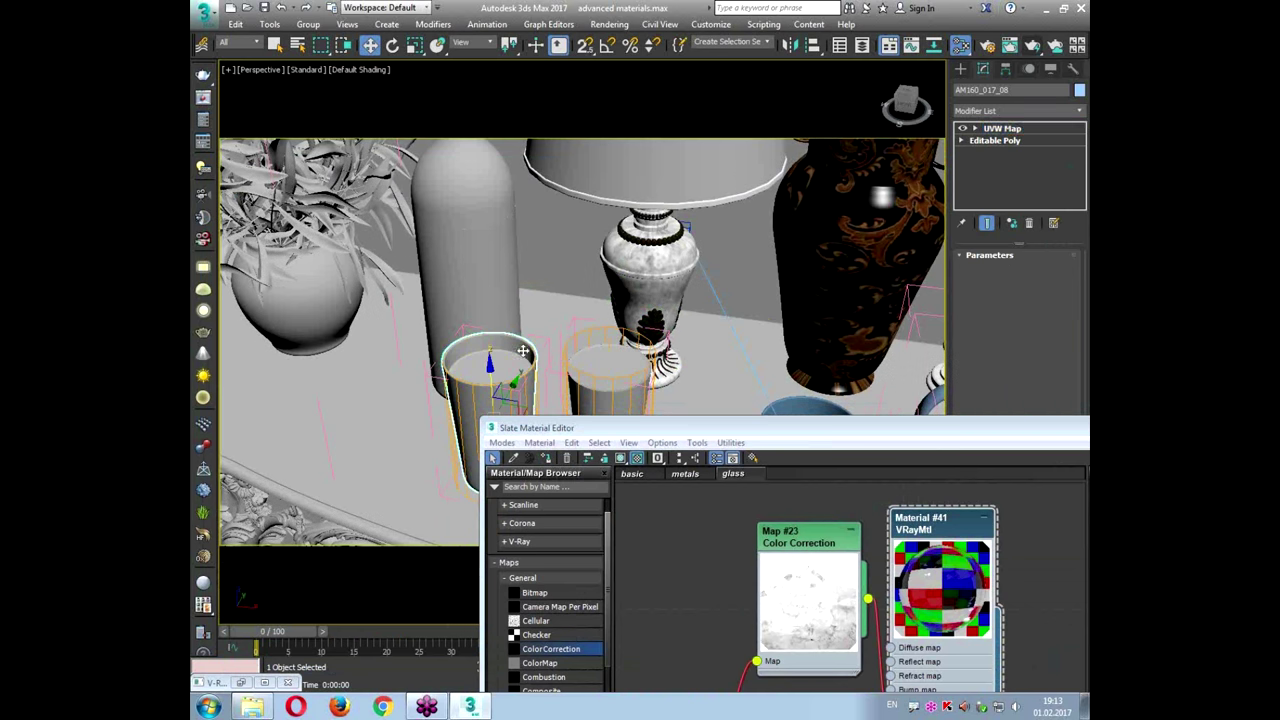
left_click(549, 458)
Step: Show the Color Correction map shaded in the viewport on the tumblers
left_click(815, 541)
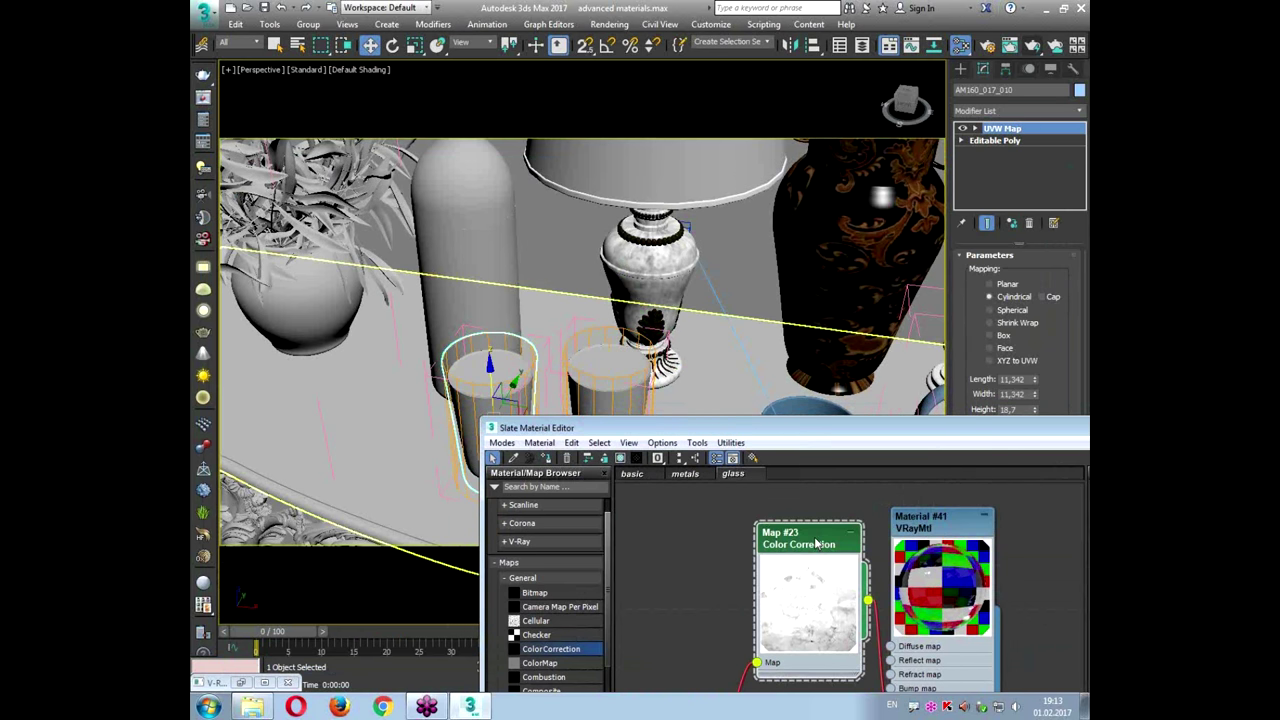
left_click(634, 458)
scroll(679, 284, "up", 3)
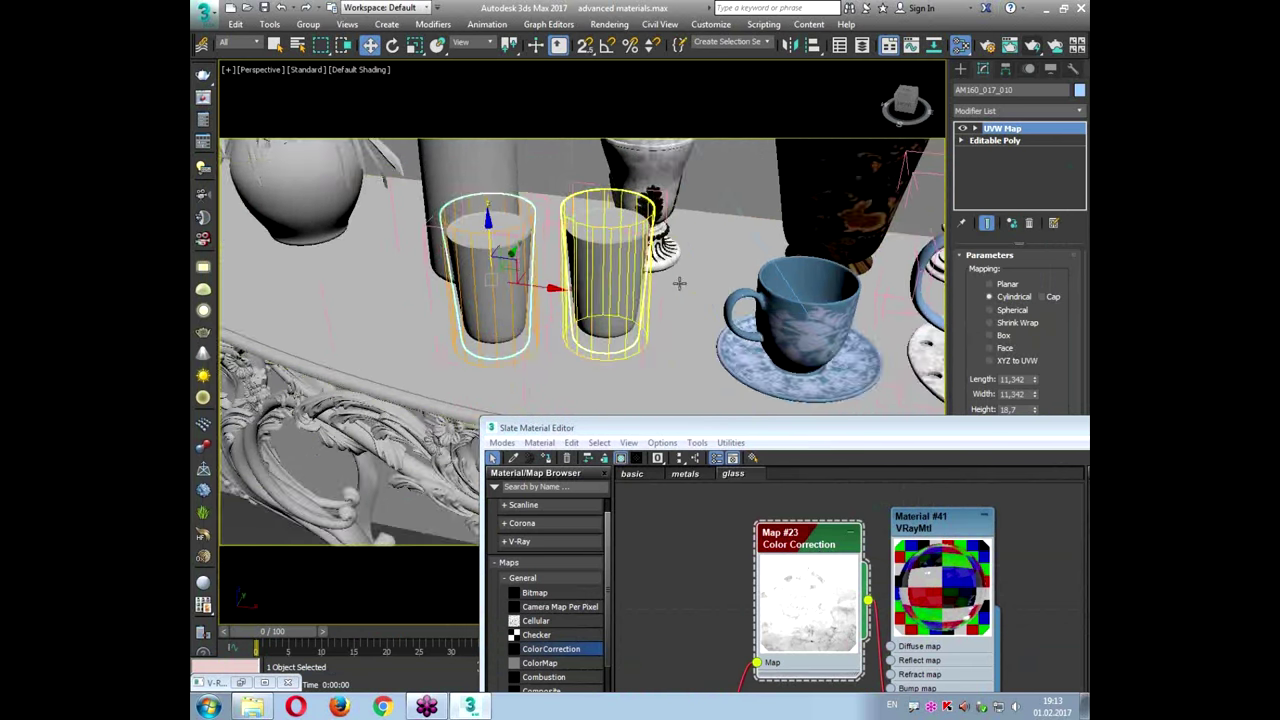
scroll(679, 284, "up", 5)
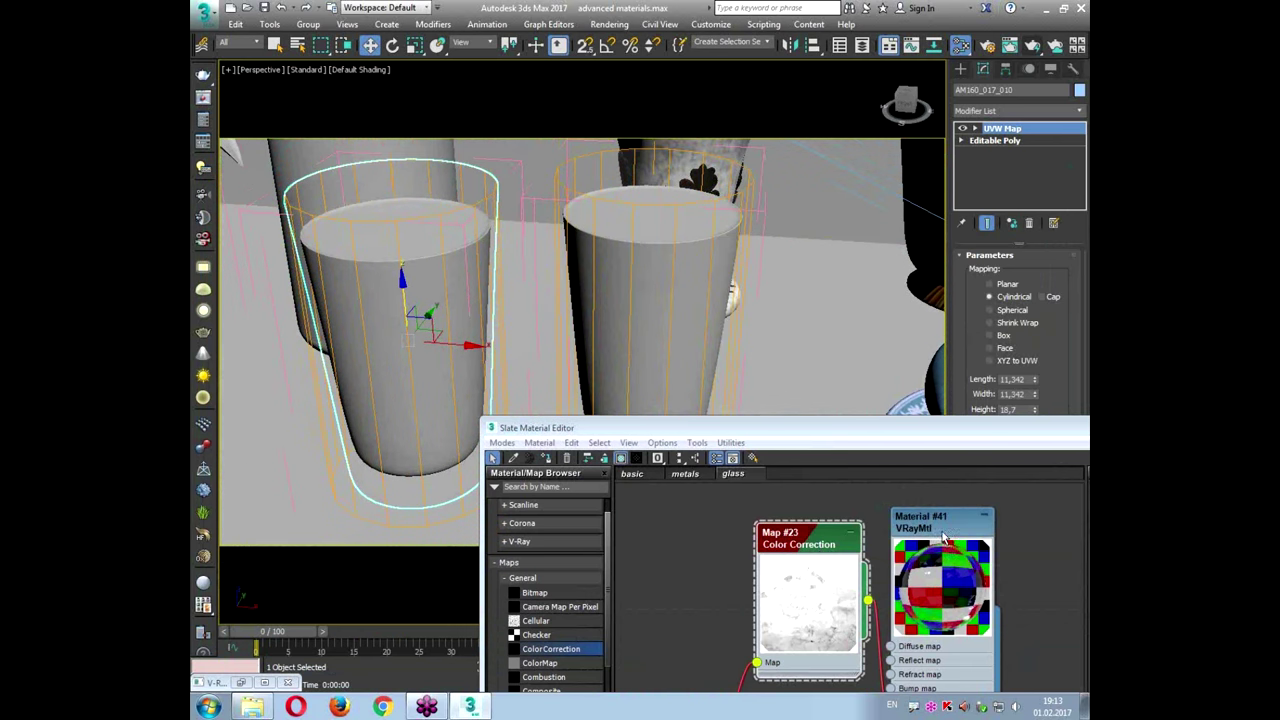
Step: Set Material #41's refraction color to black and inspect the dirt texture on the tumblers in the viewport
left_click(943, 538)
left_click_drag(910, 430, 657, 246)
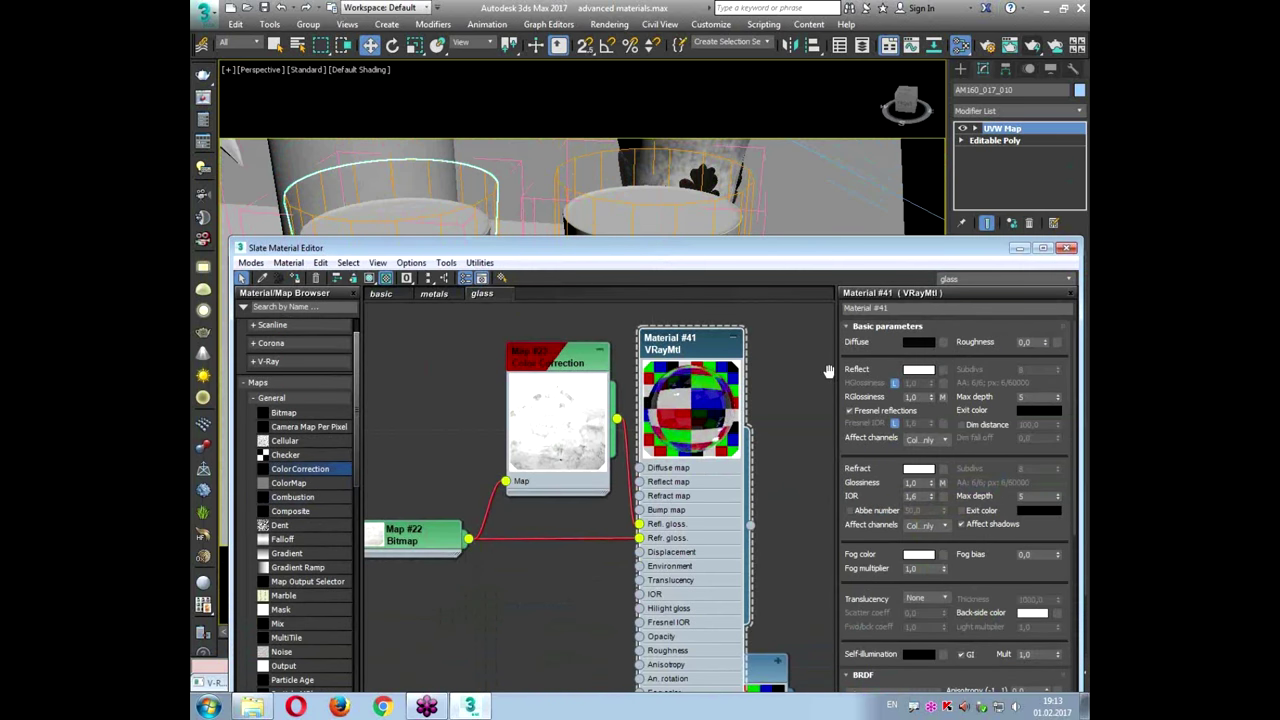
left_click(918, 469)
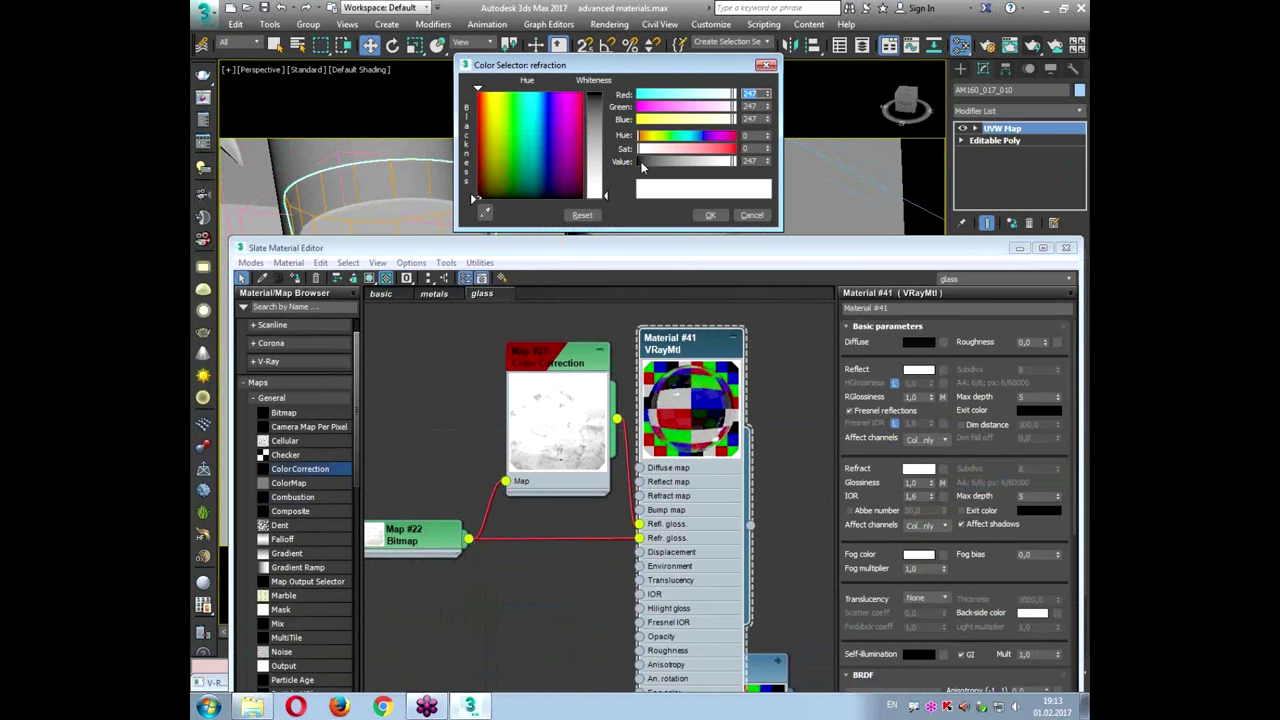
left_click(642, 162)
left_click(710, 215)
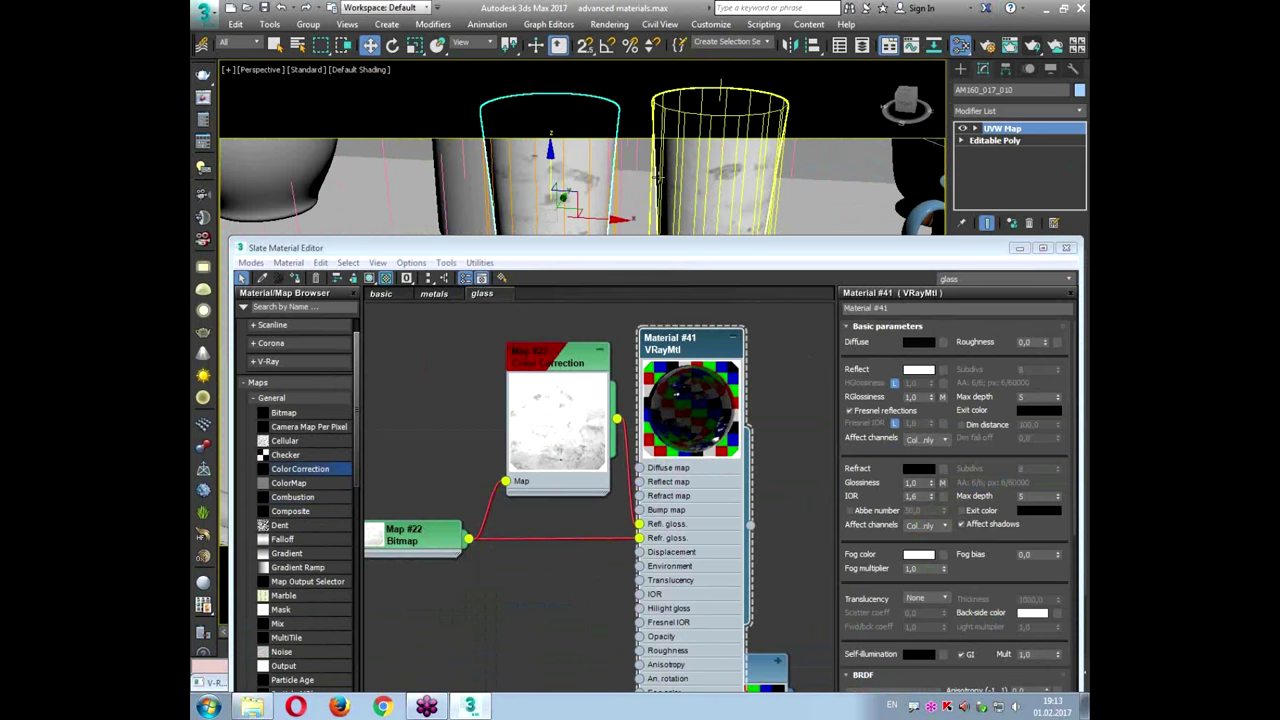
left_click_drag(645, 247, 660, 398)
key("alt+w")
middle_click_drag(640, 251, 580, 270)
key("alt+w")
Step: Set the refraction color of Material #41 back to white
left_click(934, 619)
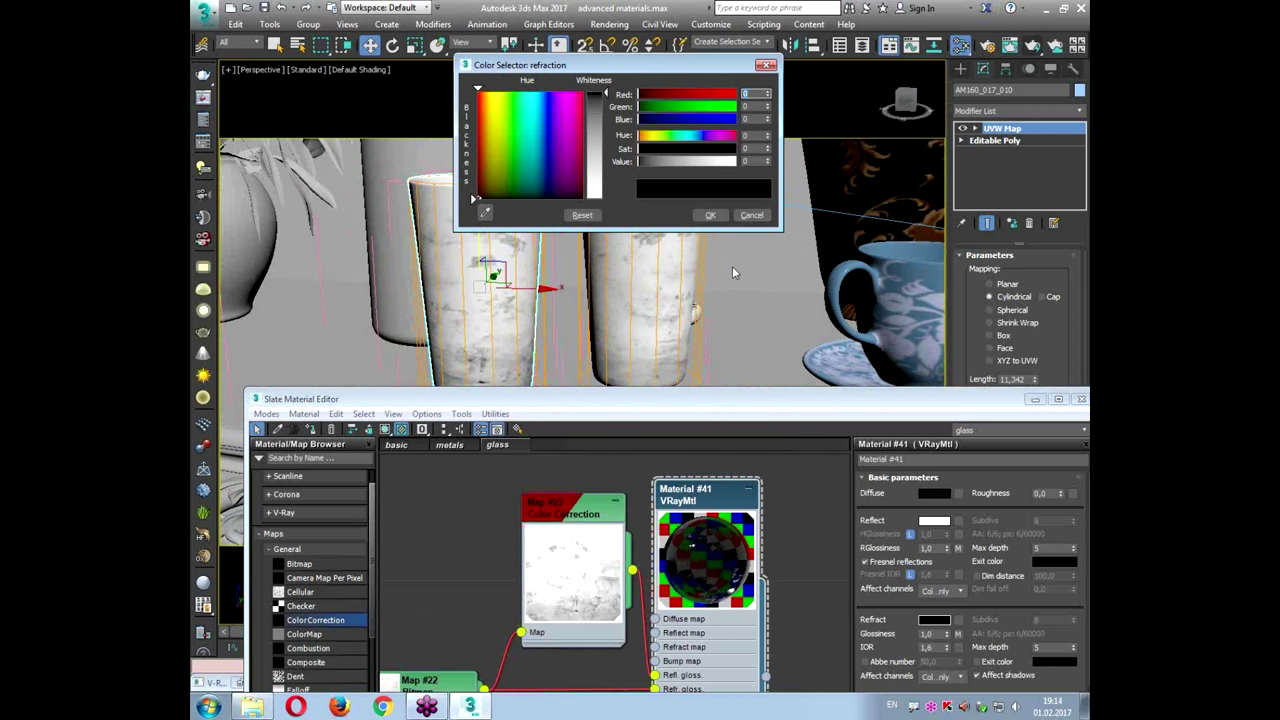
left_click_drag(728, 163, 733, 166)
left_click(706, 217)
Step: Select the bottle beside the lamp, display edged faces and assign the glass Material #41 to it
scroll(566, 212, "down", 3)
middle_click_drag(566, 212, 663, 399)
left_click(594, 331)
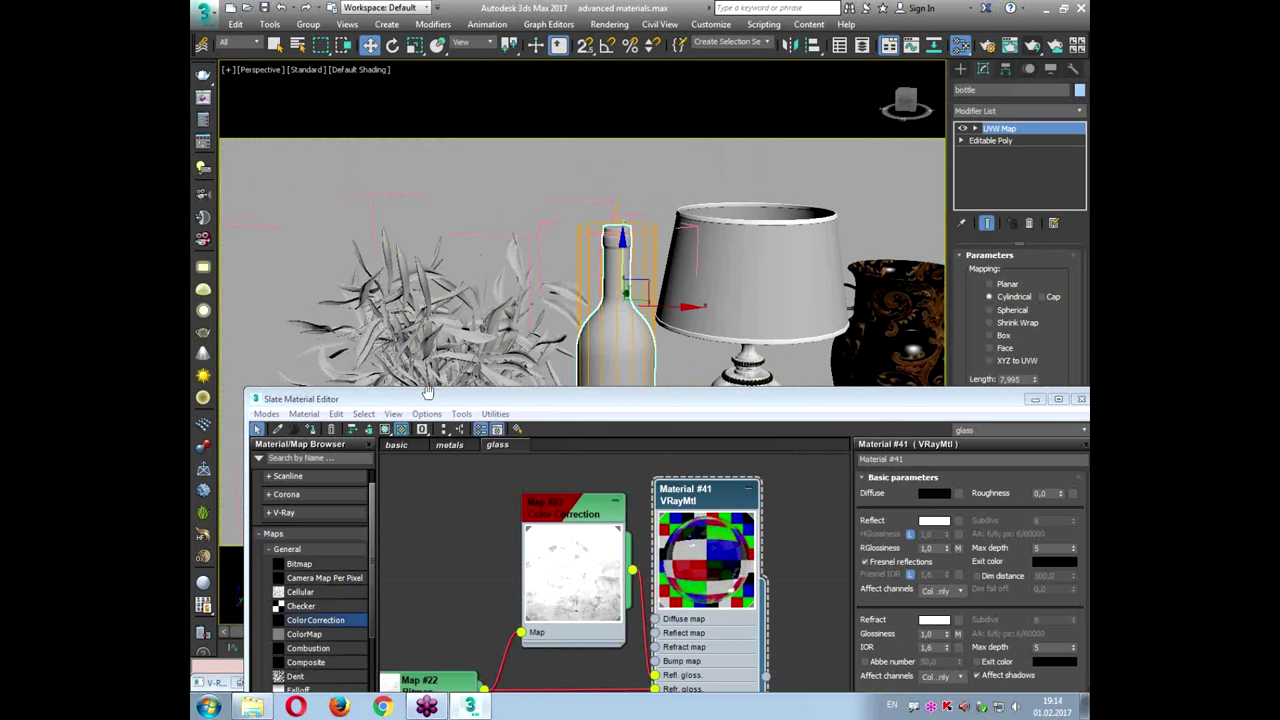
middle_click_drag(428, 392, 405, 307)
key("F4")
left_click(316, 27)
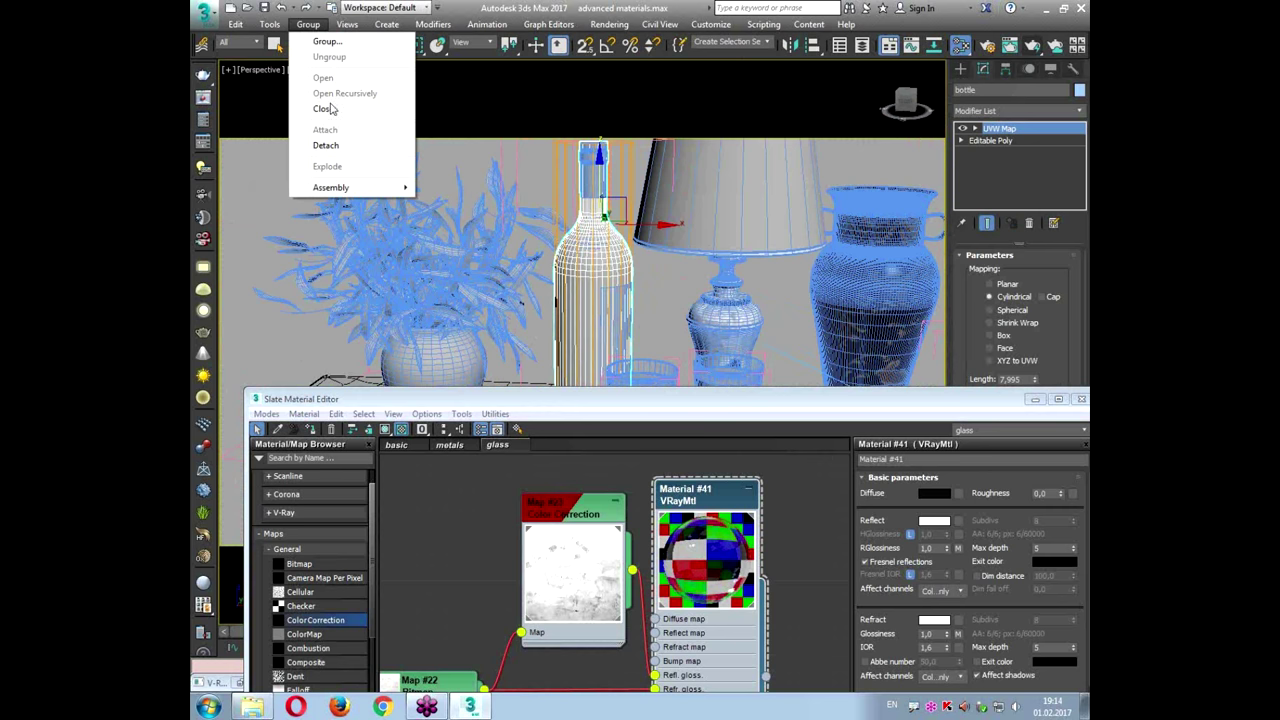
left_click(585, 280)
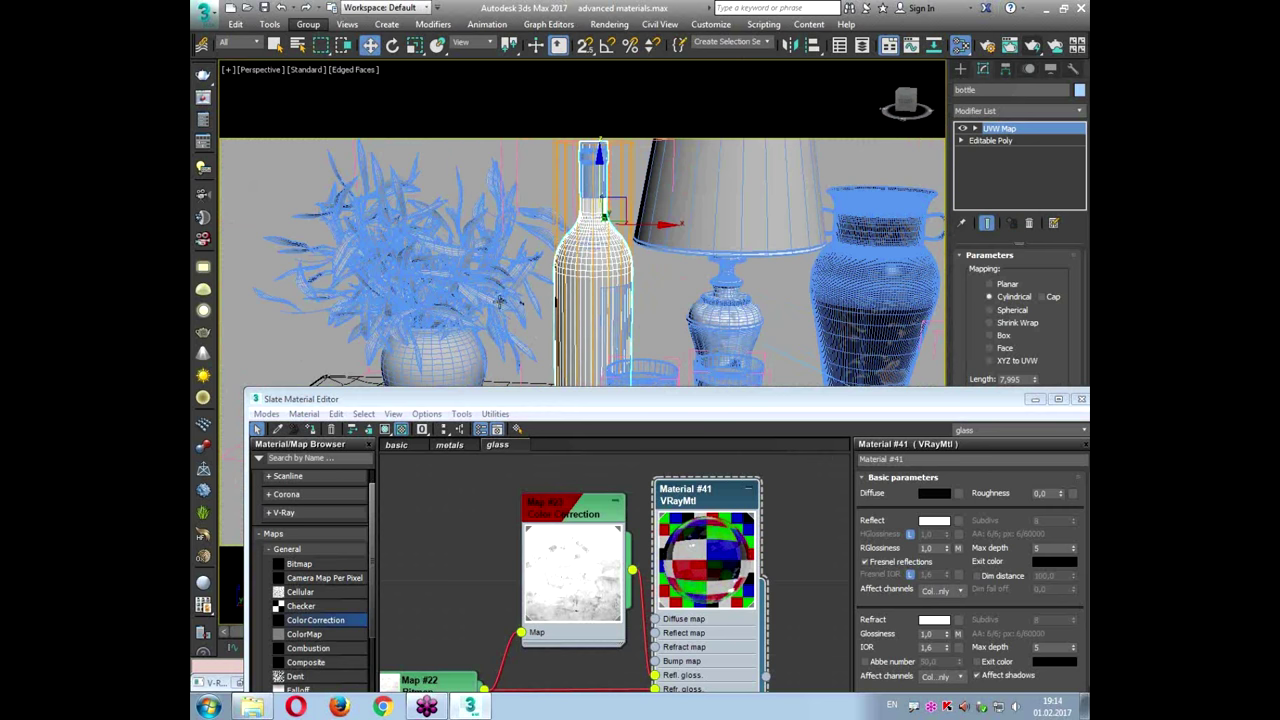
left_click(311, 429)
Step: Assign the gold Material #38 from the metals view to the bottle head and open Material #35's parameters
middle_click_drag(650, 328, 564, 262, "alt")
left_click(539, 160)
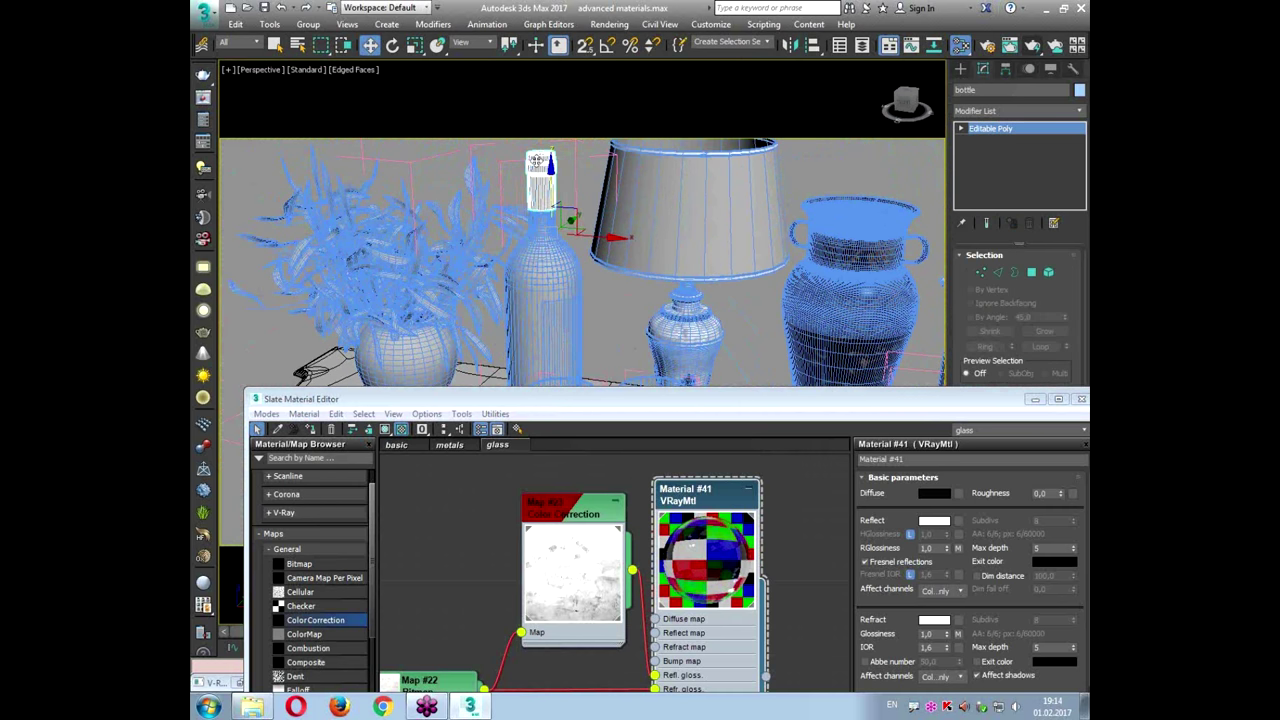
left_click_drag(529, 401, 550, 222)
left_click(481, 272)
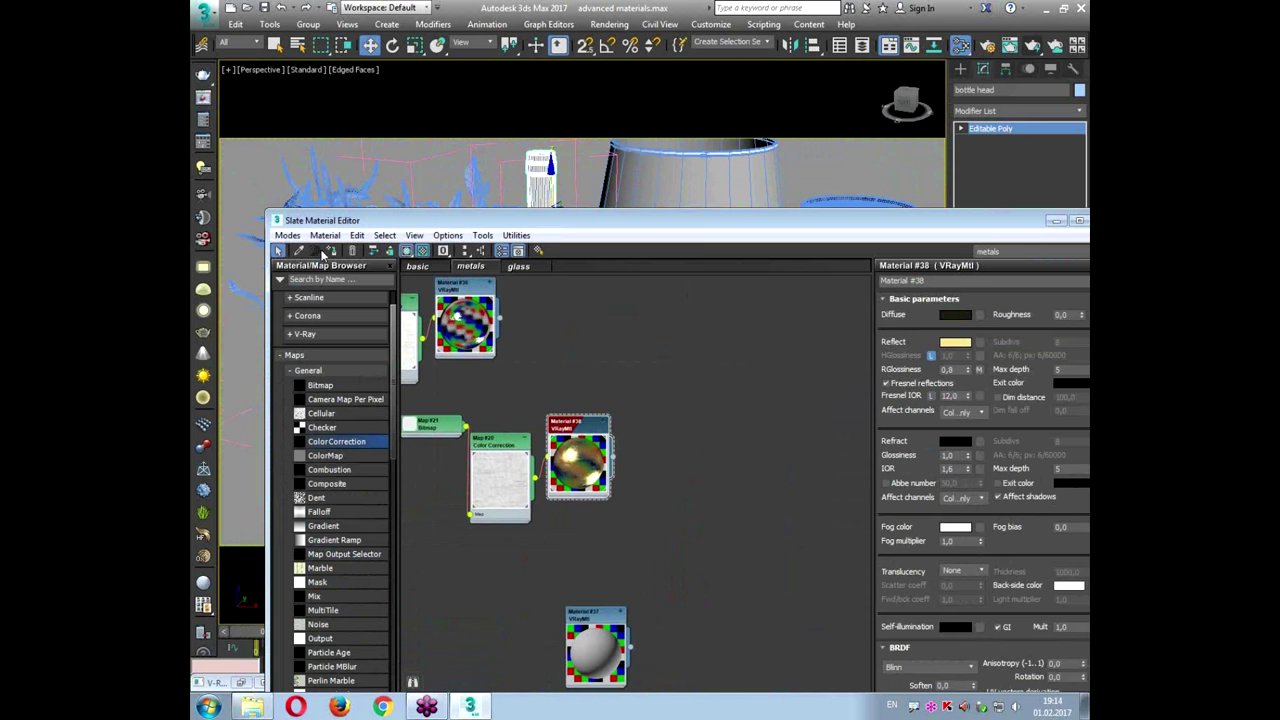
left_click(326, 251)
middle_click_drag(515, 321, 670, 375)
double_click(492, 464)
Step: Select the label on the front of the bottle and show the basic material view
left_click_drag(436, 222, 518, 449)
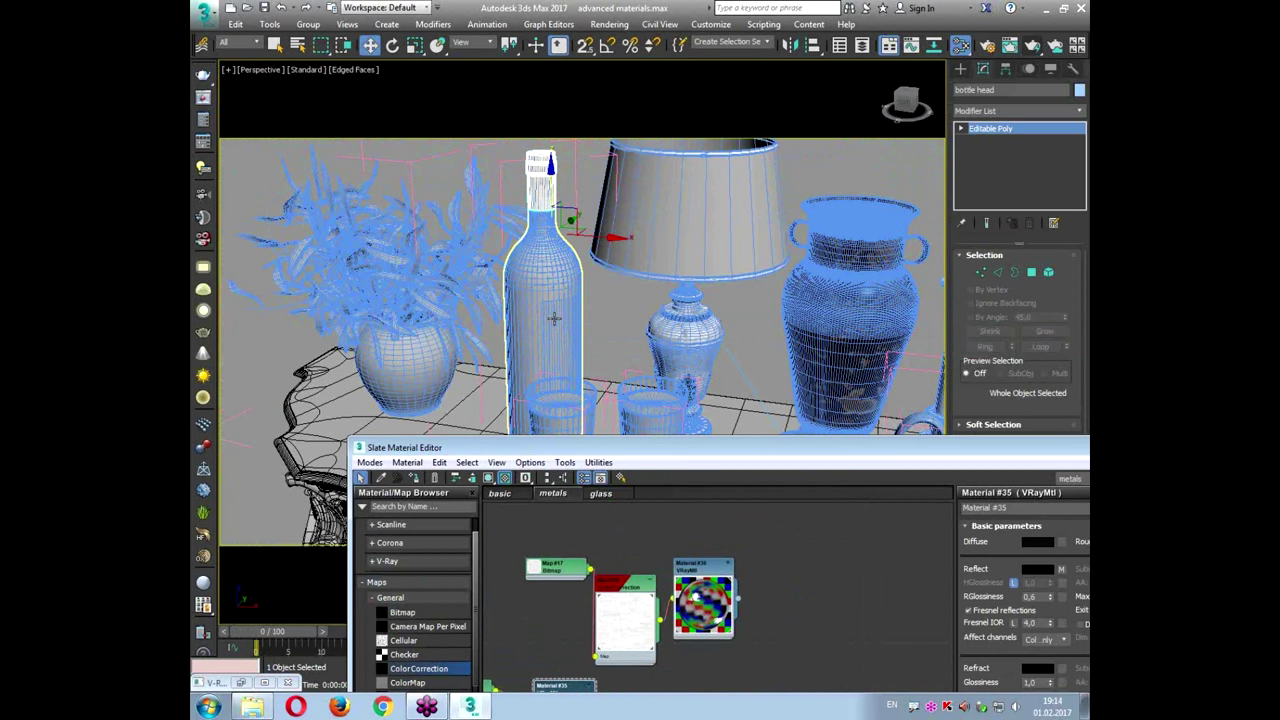
left_click(552, 317)
scroll(500, 322, "up", 5)
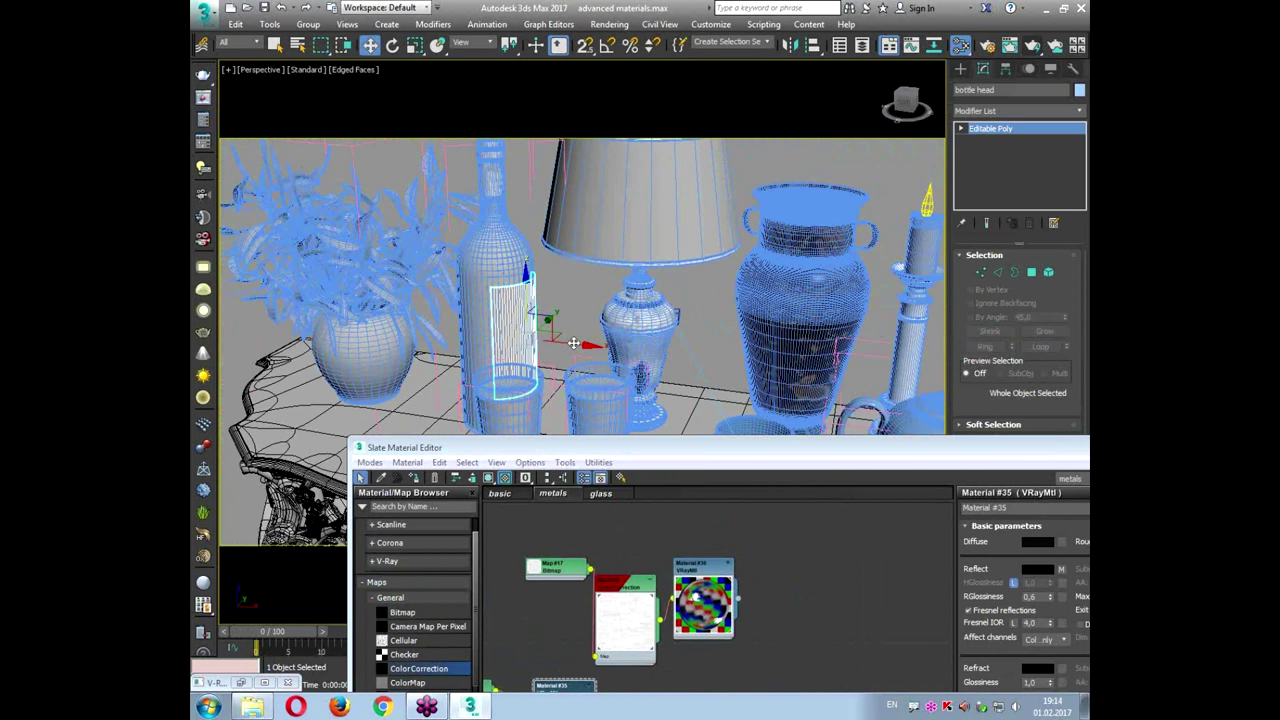
left_click_drag(567, 441, 550, 249)
left_click(494, 305)
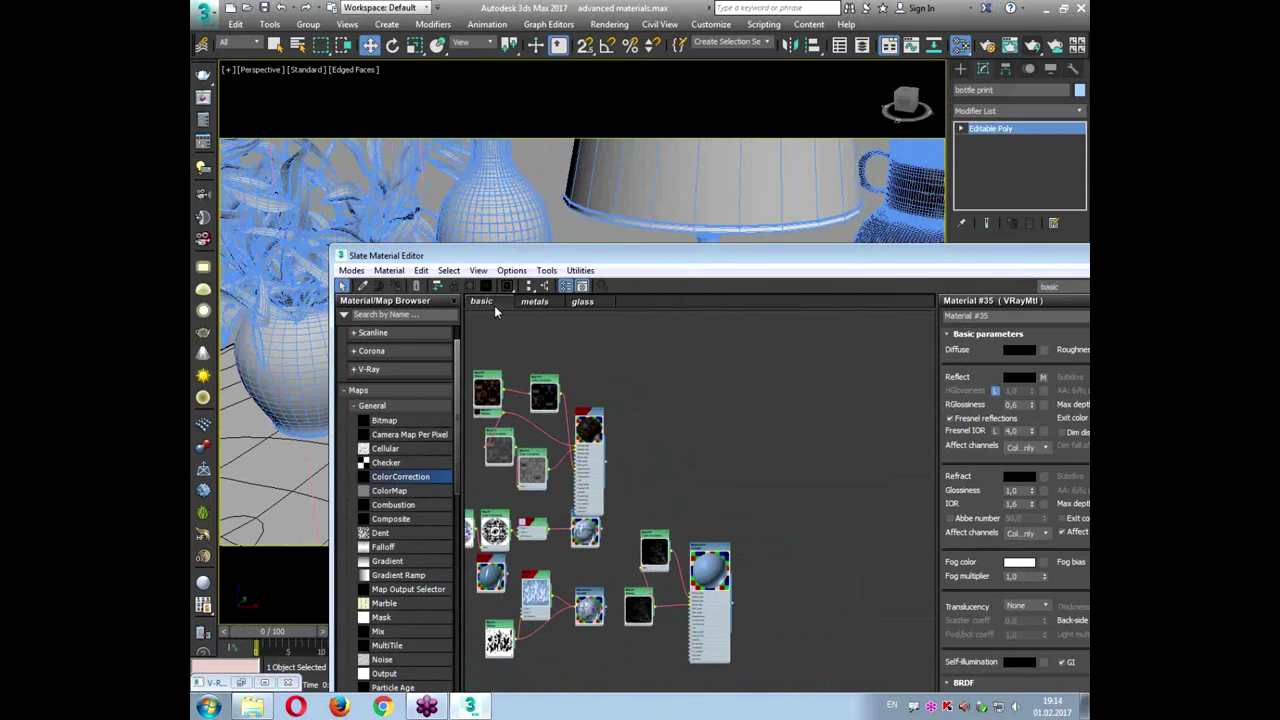
middle_click_drag(694, 485, 719, 423)
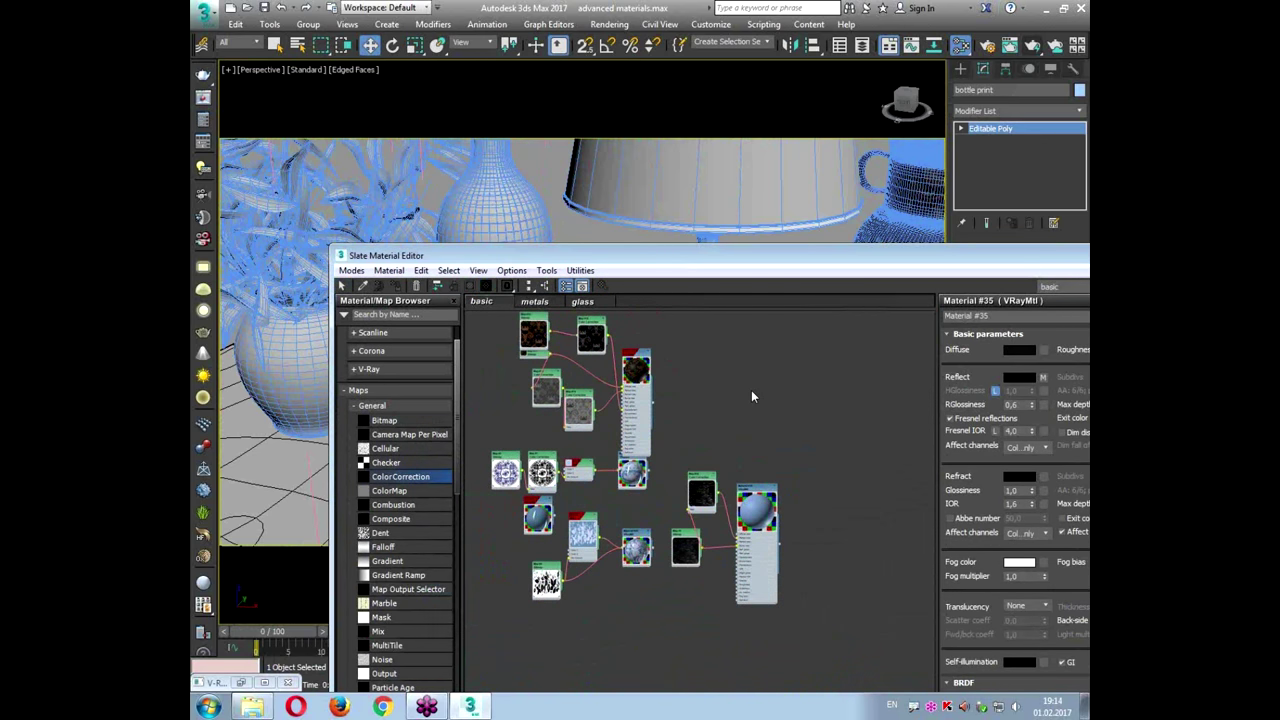
left_click(368, 405)
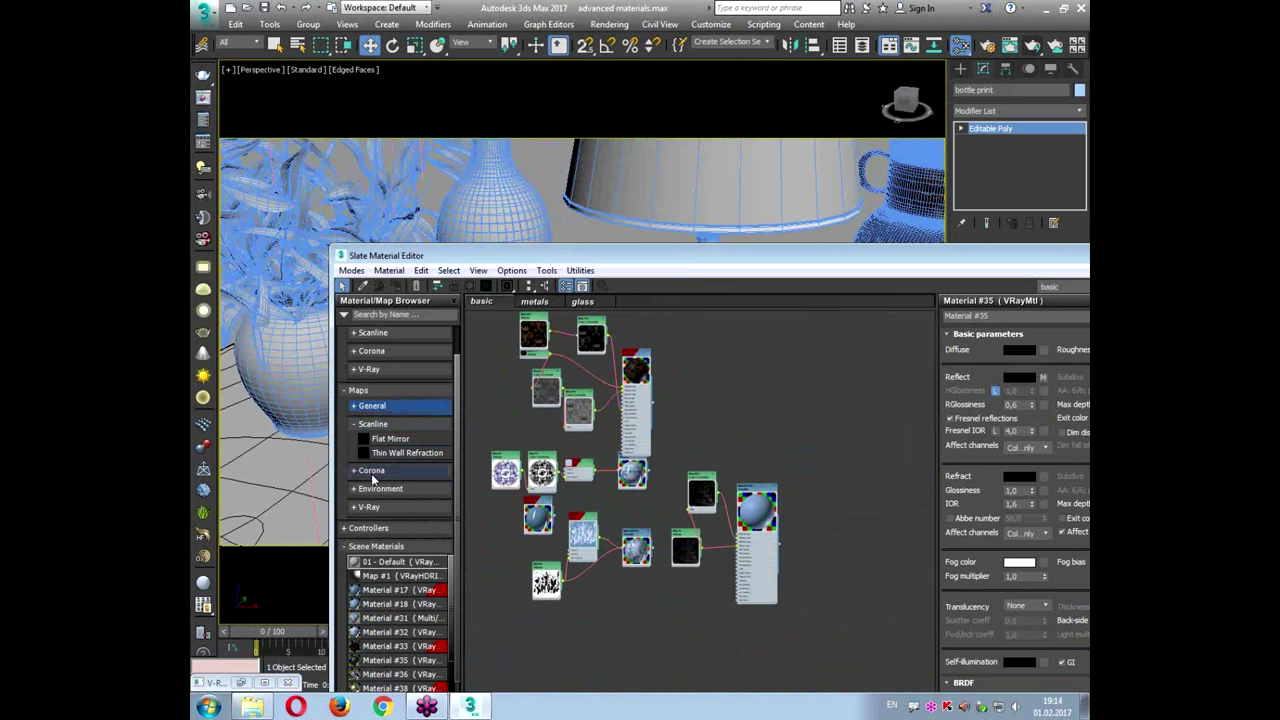
left_click(368, 424)
scroll(376, 440, "down", 1)
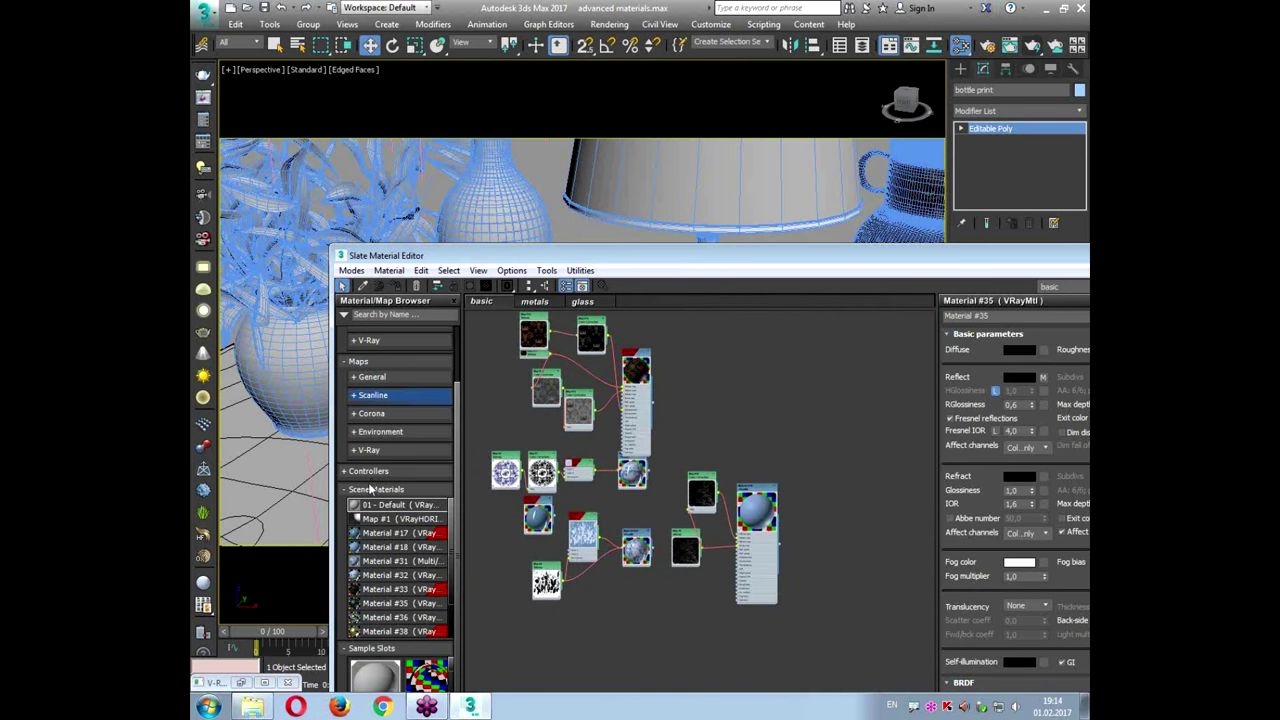
left_click(369, 451)
scroll(425, 593, "down", 3)
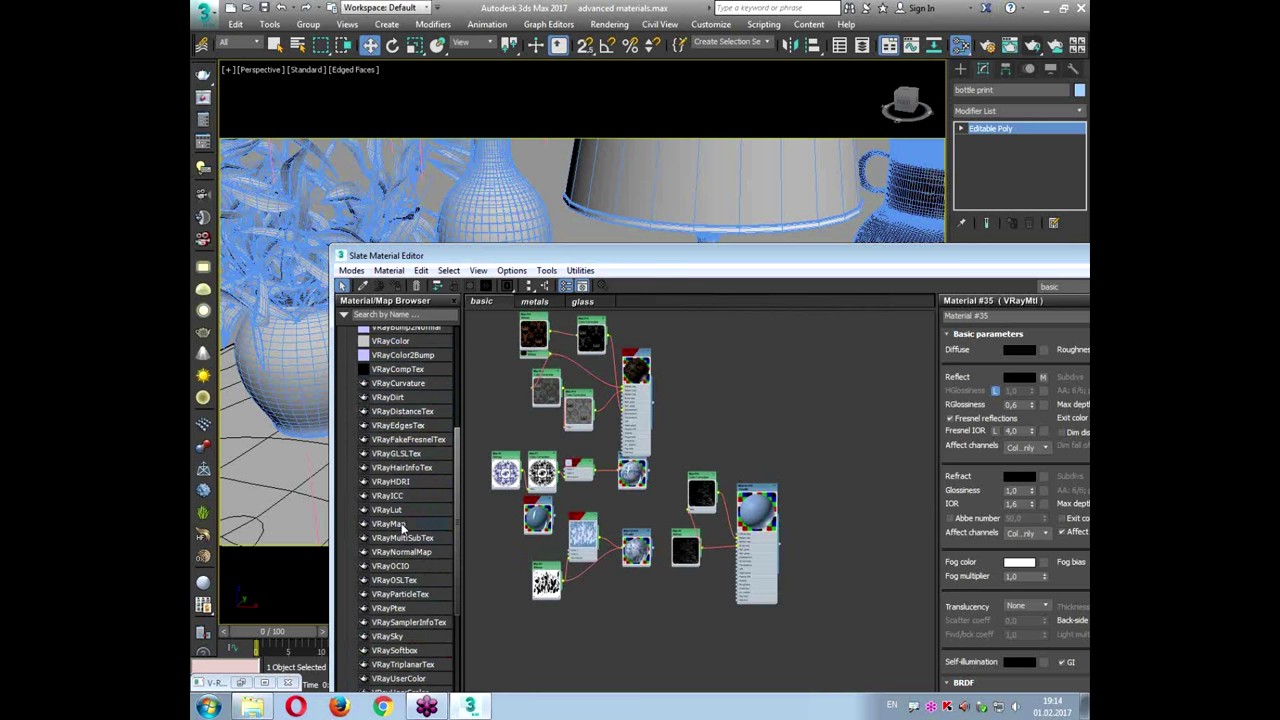
scroll(390, 500, "down", 2)
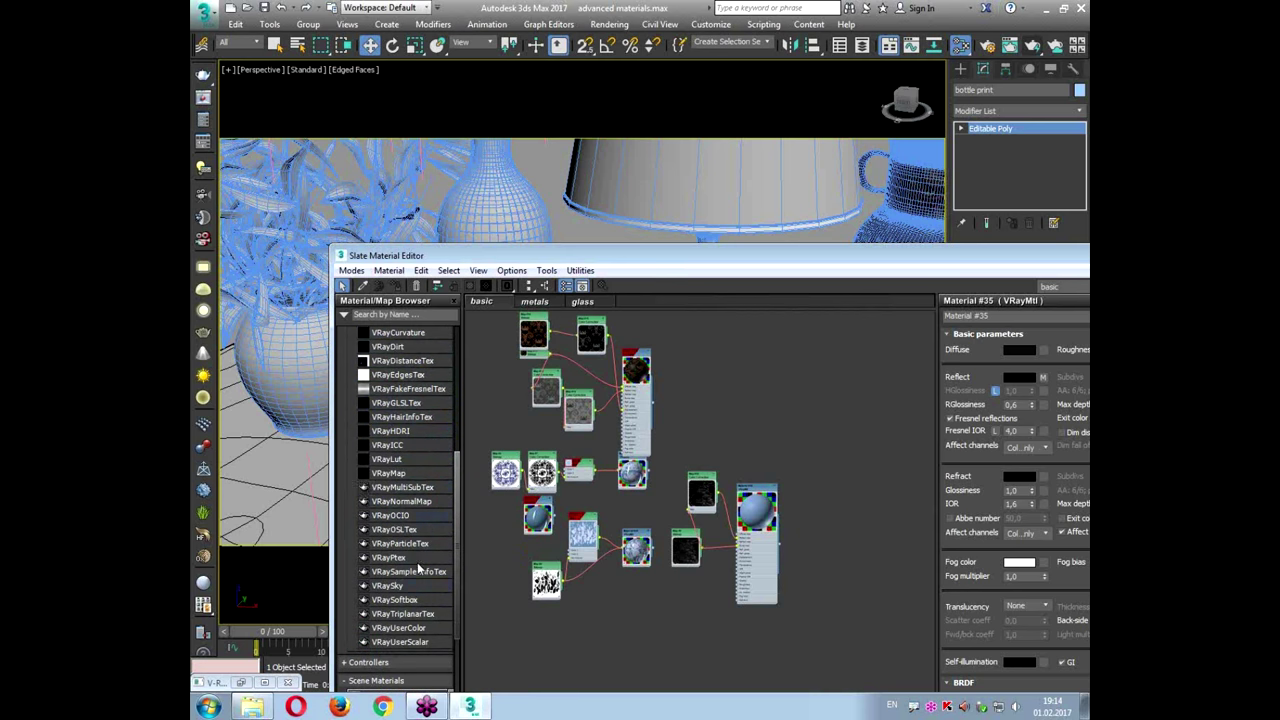
scroll(400, 587, "up", 4)
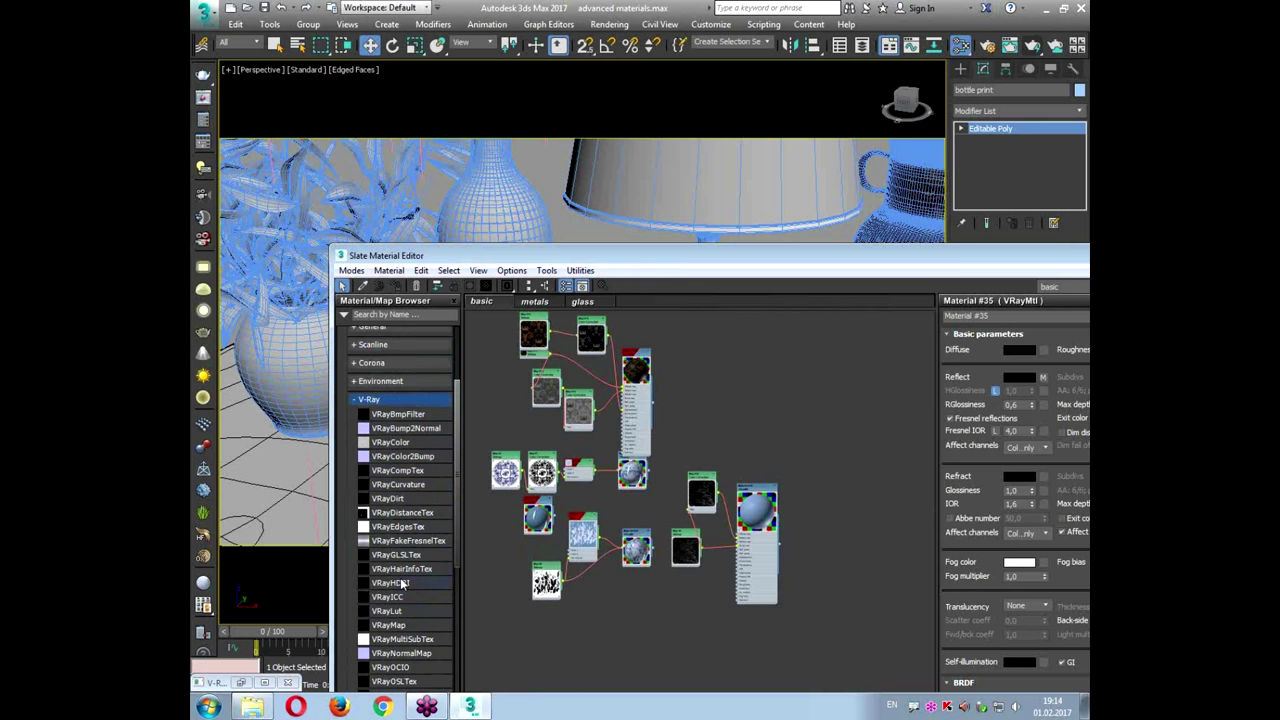
left_click(372, 400)
Step: Add a new VRayMtl to an empty area of the basic view and show its parameters
scroll(372, 402, "up", 2)
left_click(372, 404)
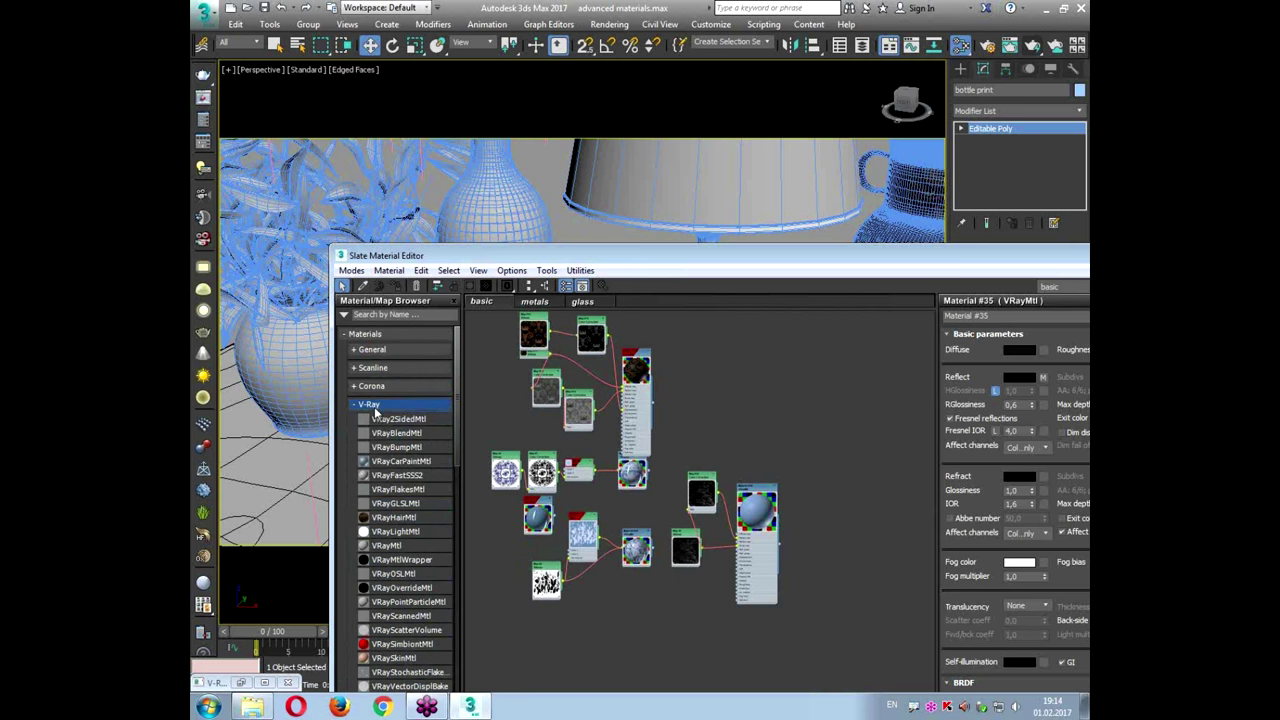
scroll(382, 448, "down", 2)
left_click_drag(386, 498, 772, 386)
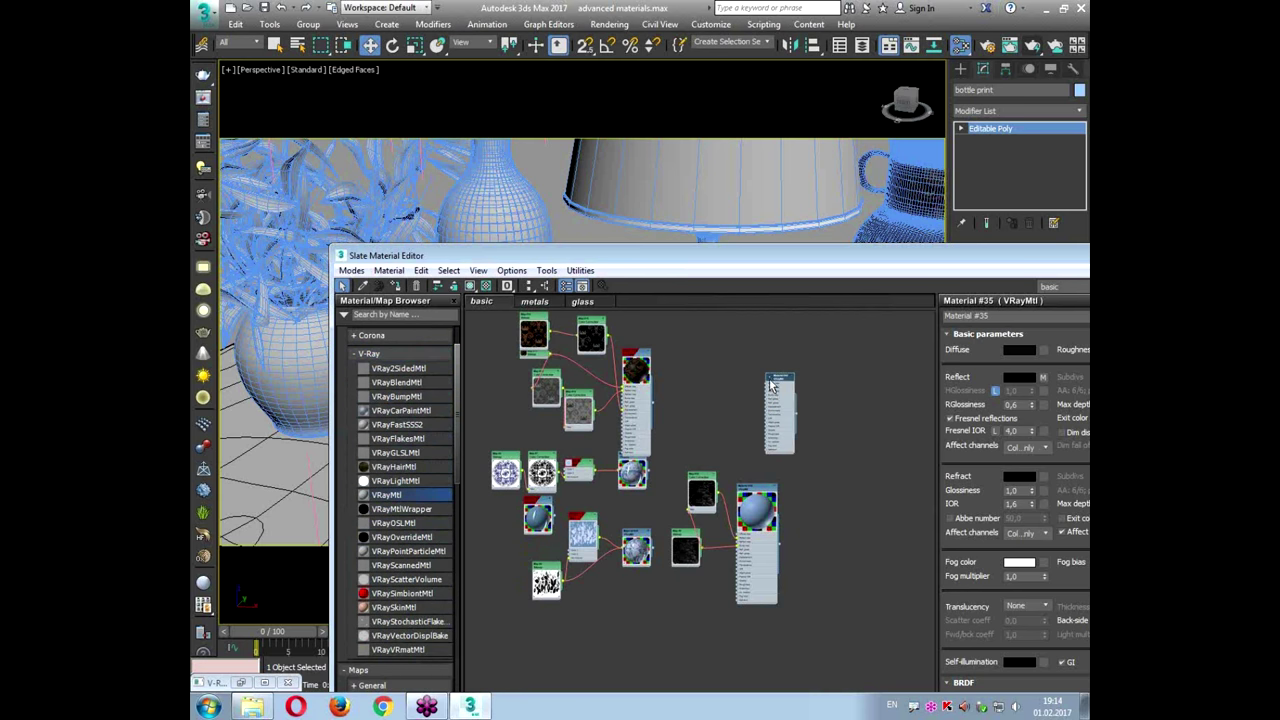
scroll(772, 383, "up", 6)
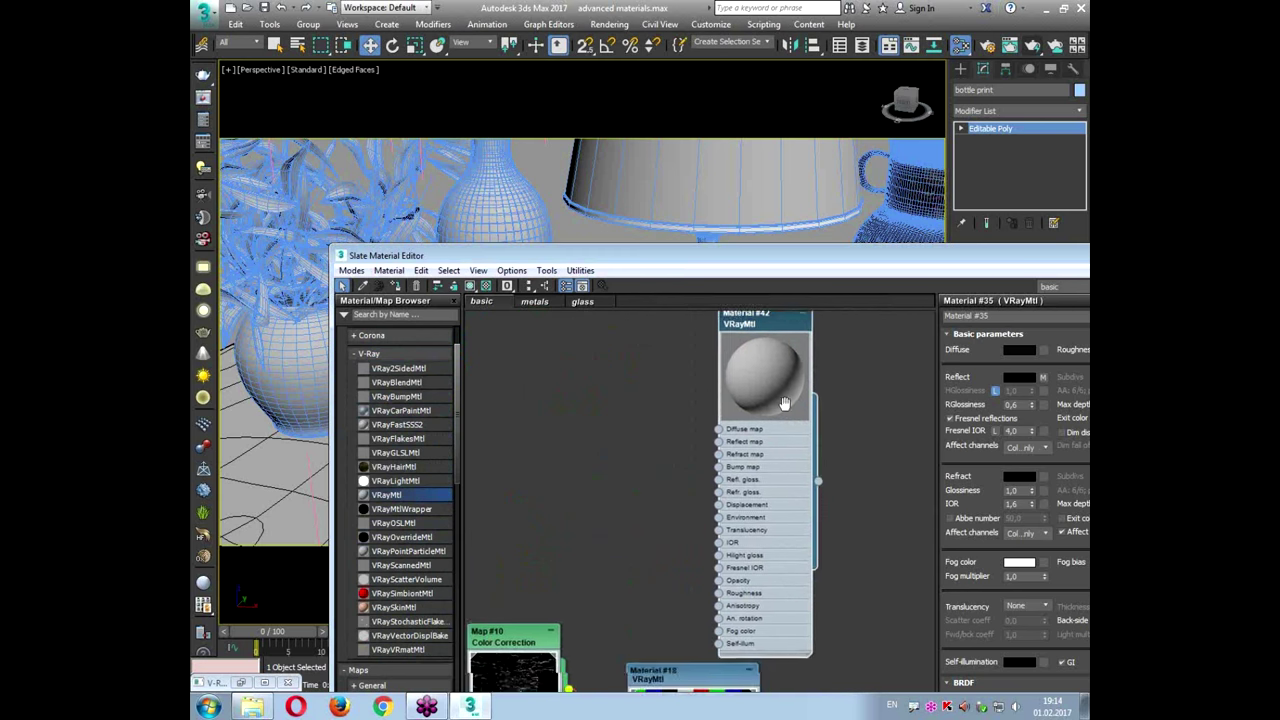
double_click(795, 345)
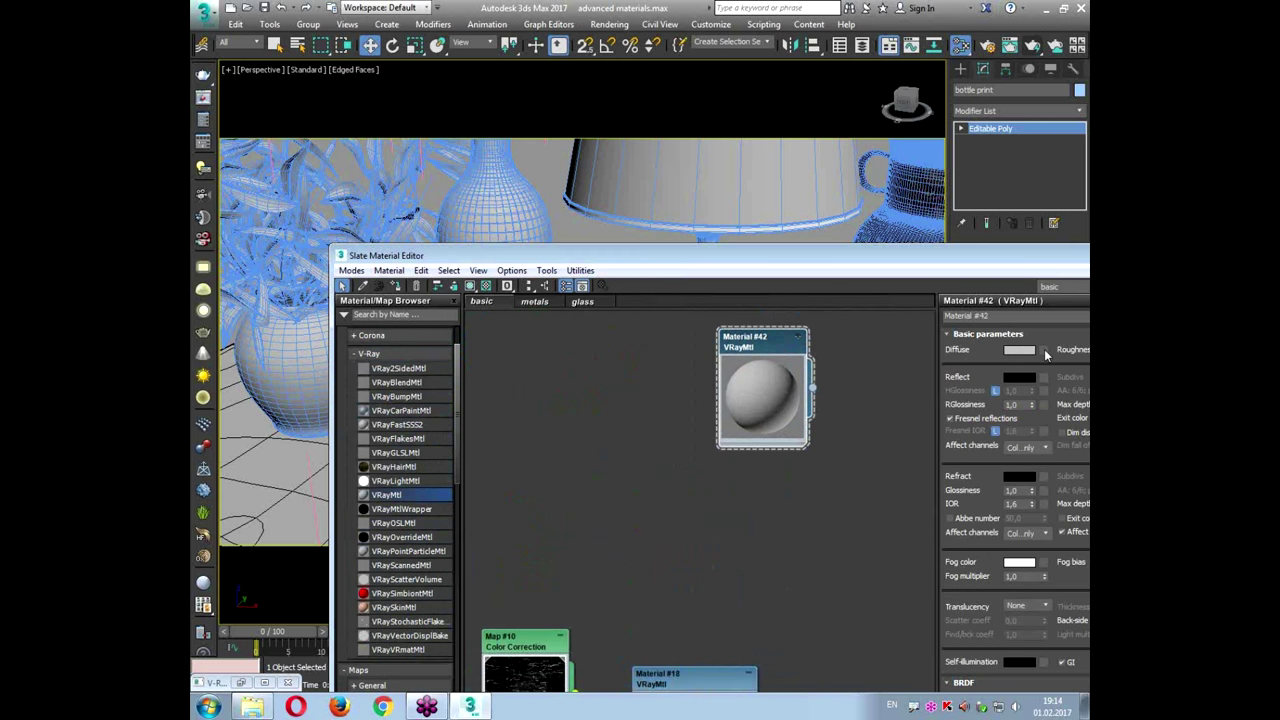
Step: Preview the AM155_015_alcohol_1_wine image and load it as the bitmap for Material #42's diffuse map
left_click(1044, 349)
double_click(617, 192)
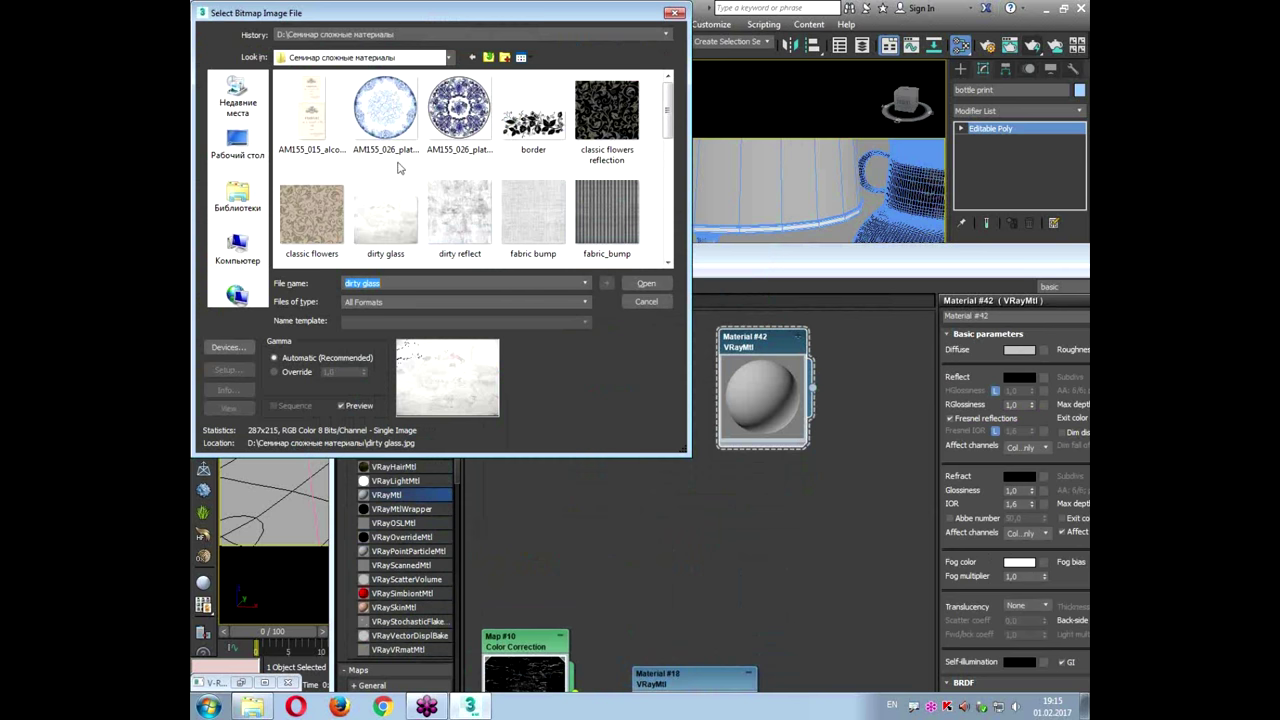
left_click(338, 130)
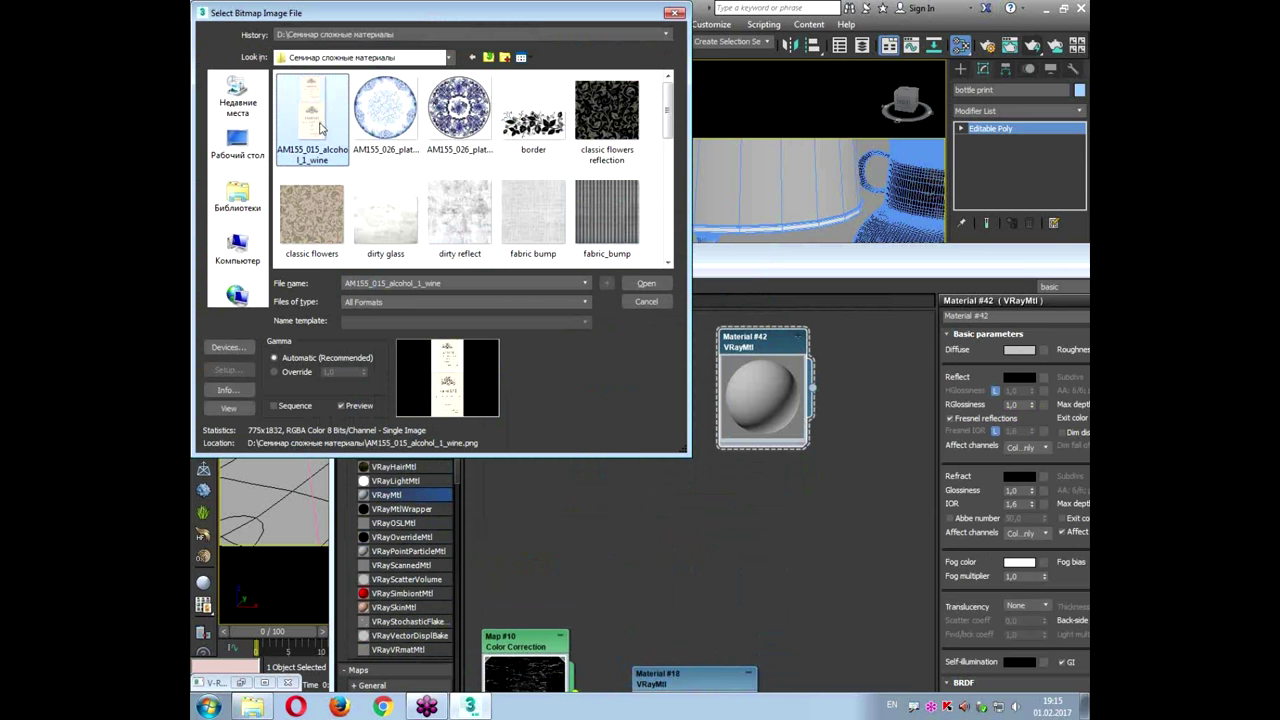
left_click(229, 408)
mouse_move(549, 74)
left_mouse_down()
mouse_move(538, 302)
mouse_move(711, 112)
mouse_move(558, 88)
left_mouse_up()
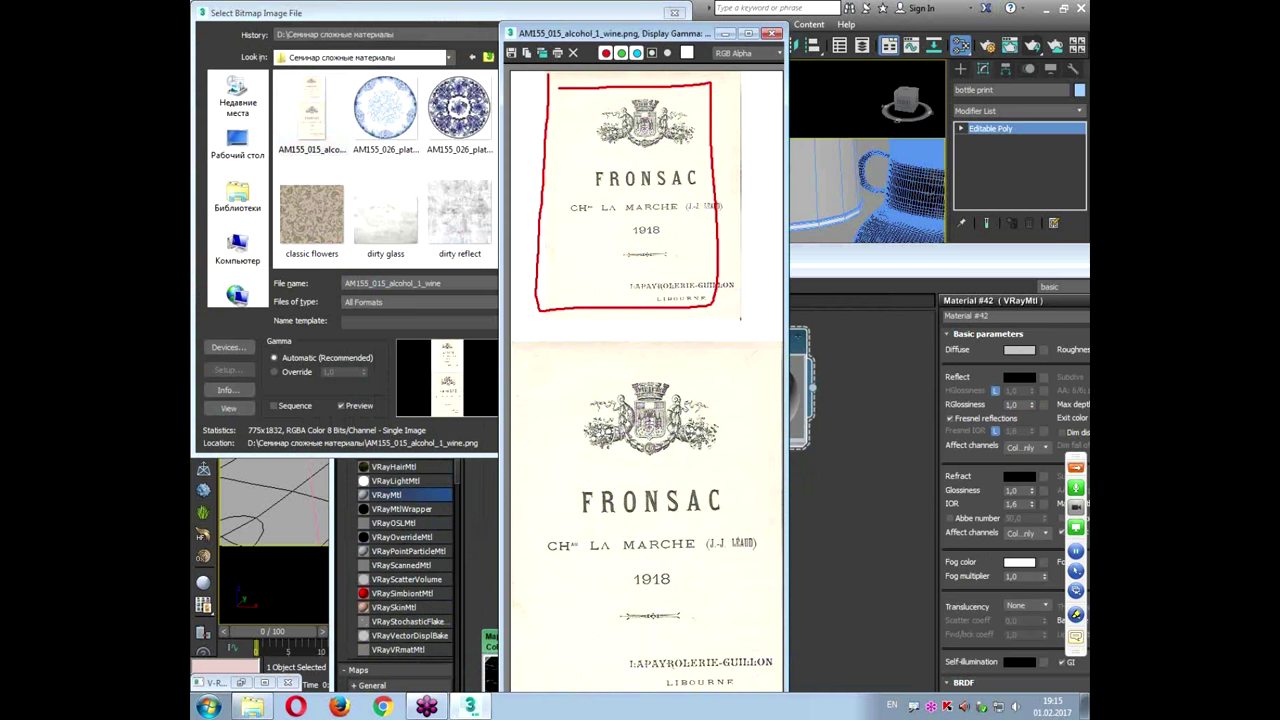
key("Escape")
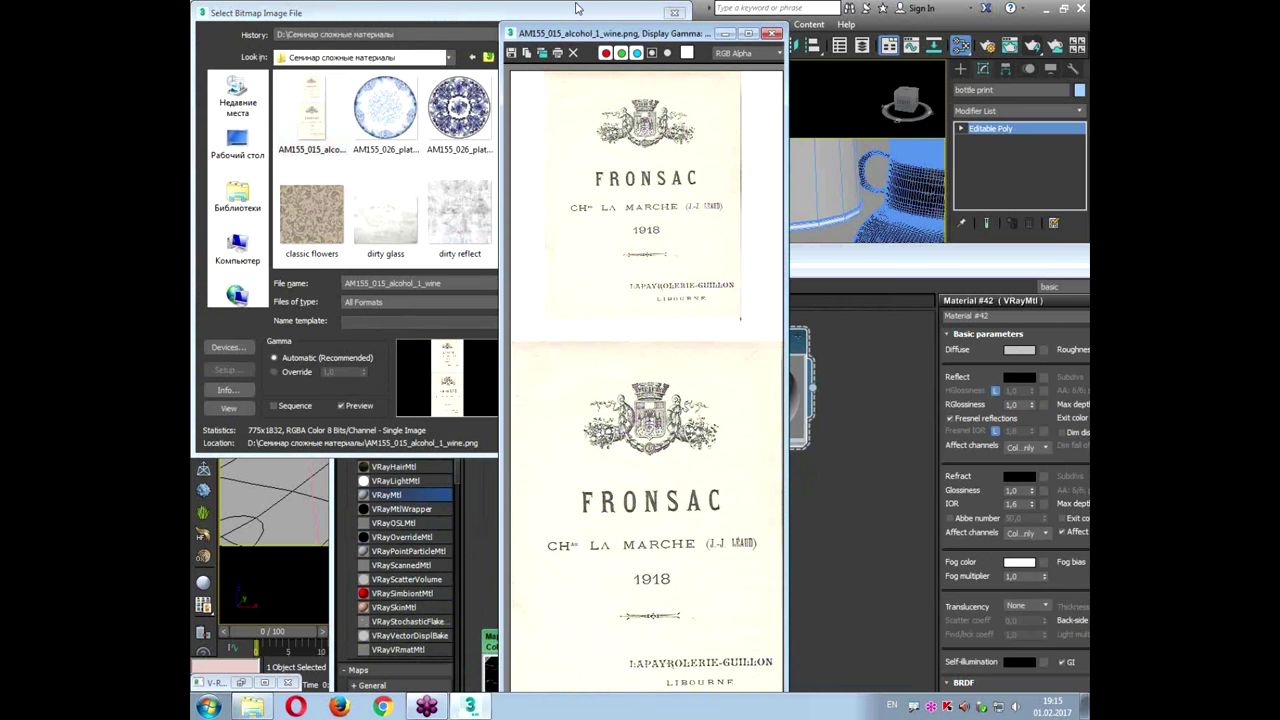
left_click(772, 33)
double_click(315, 107)
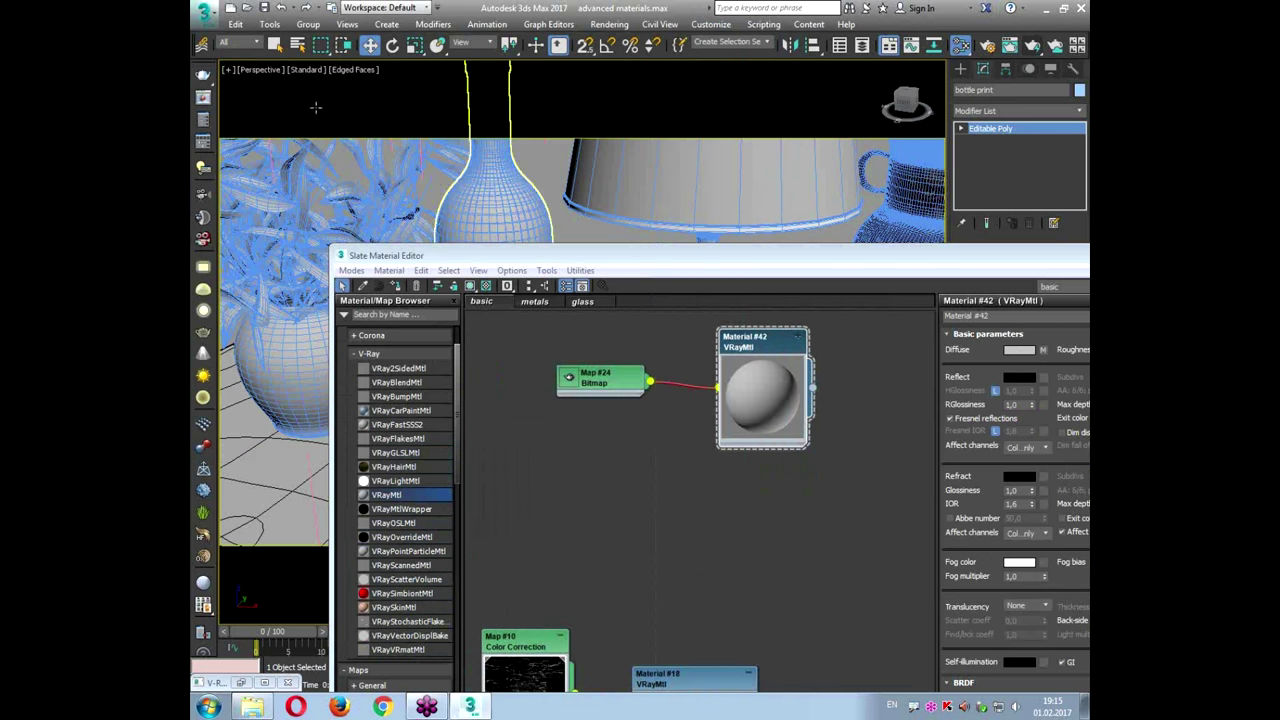
Step: Apply cropping to the wine label bitmap, keeping only the lower, larger label with V 0.421 and H 0.579
left_click_drag(586, 255, 466, 133)
double_click(487, 258)
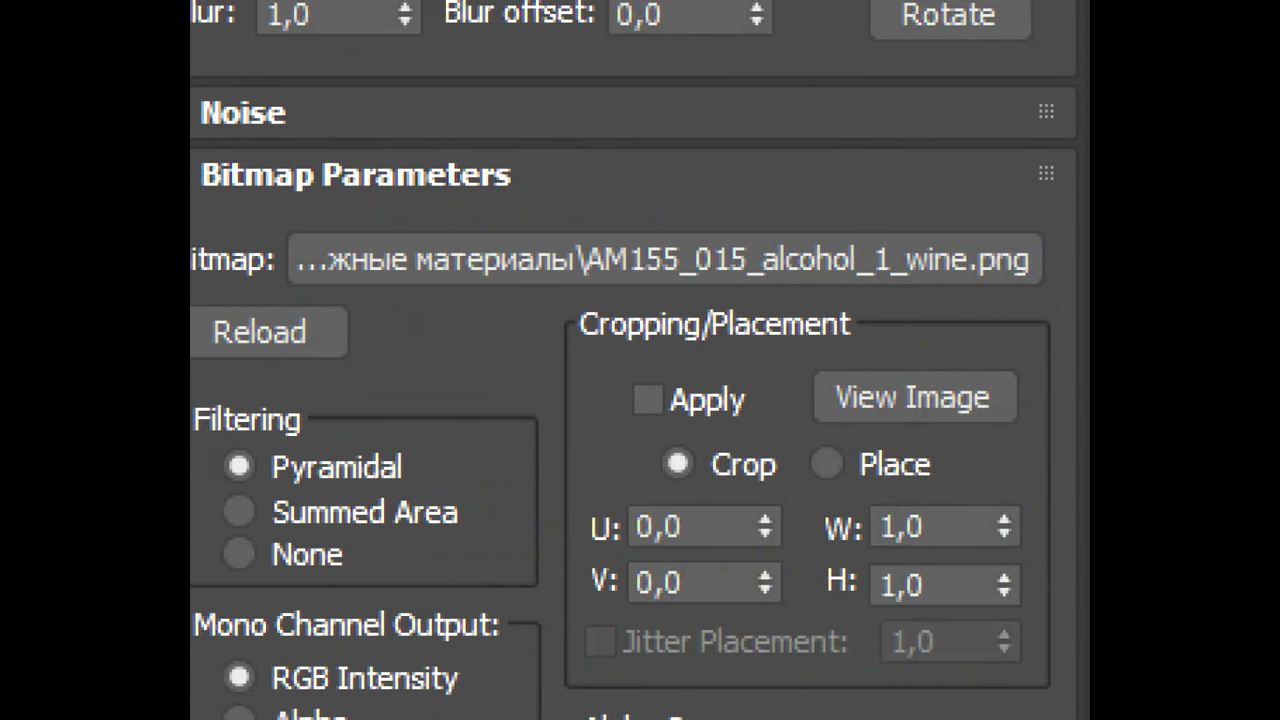
mouse_move(537, 291)
left_mouse_down()
mouse_move(652, 555)
mouse_move(1046, 294)
mouse_move(298, 232)
left_mouse_up()
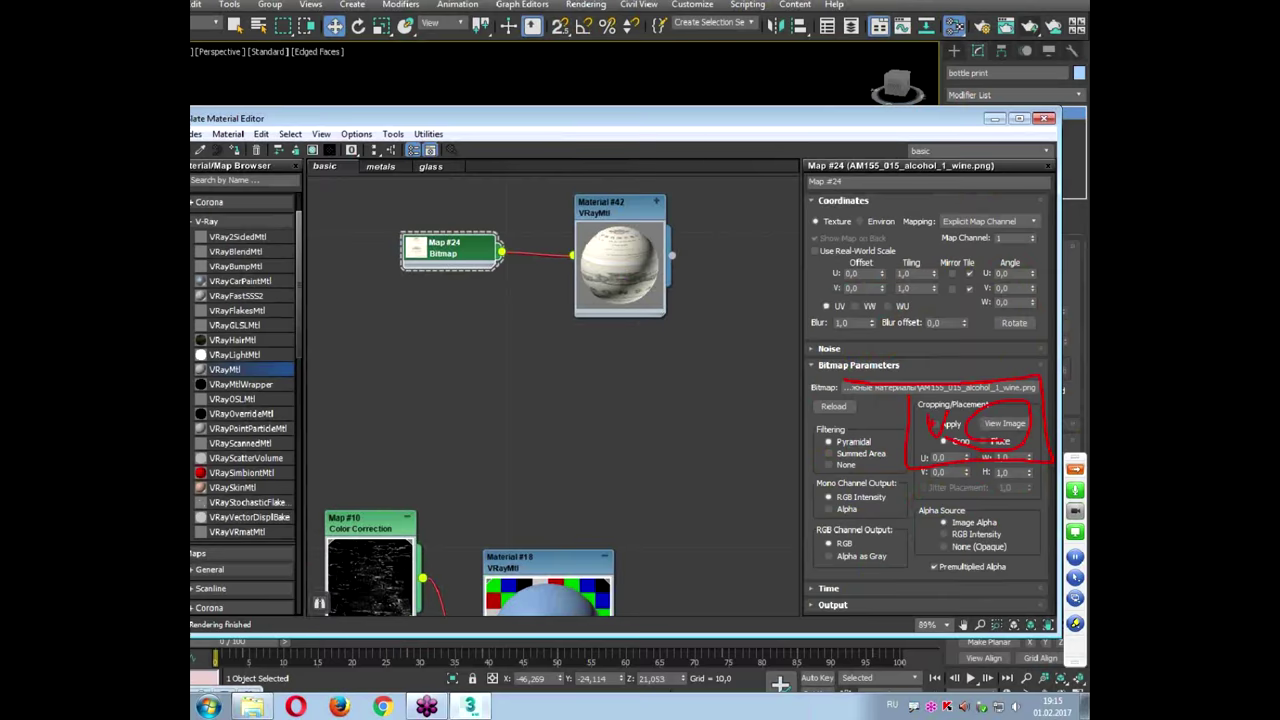
left_click(695, 400)
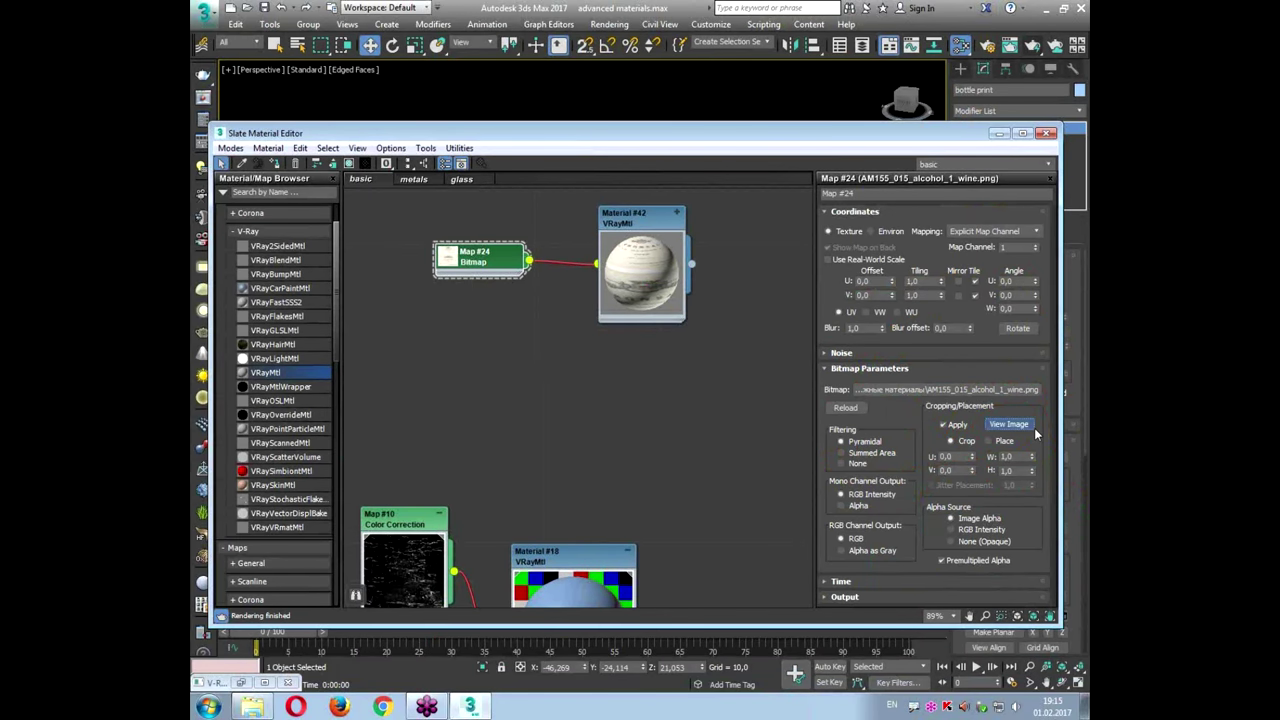
left_click(950, 398)
left_click_drag(521, 127, 506, 334)
left_click_drag(505, 418, 505, 250)
left_click_drag(506, 594, 530, 367)
left_click_drag(502, 74, 523, 19)
scroll(503, 195, "down", 1)
left_click_drag(529, 245, 530, 348)
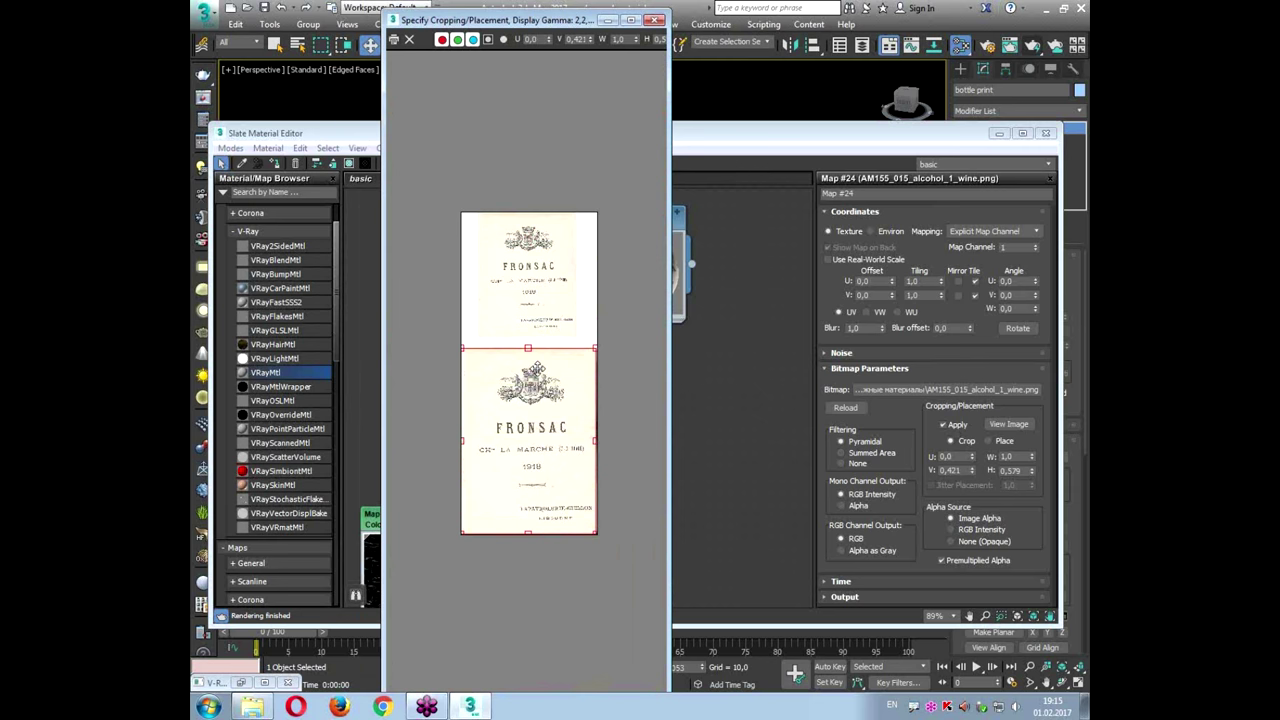
left_click(657, 21)
Step: Give Material #42 a white reflection with RGlossiness 0.6, and turn on its viewport display and preview background
left_click(620, 230)
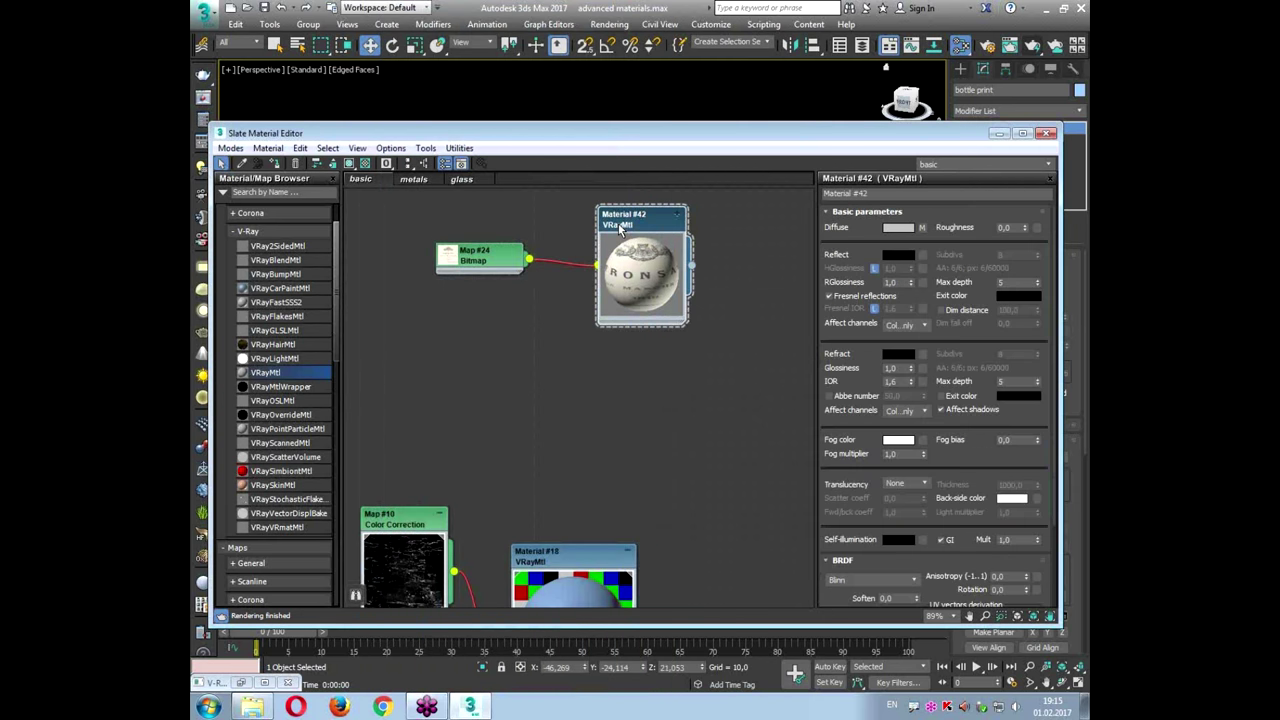
left_click(898, 254)
left_click(735, 166)
left_click(710, 215)
left_click_drag(910, 283, 913, 318)
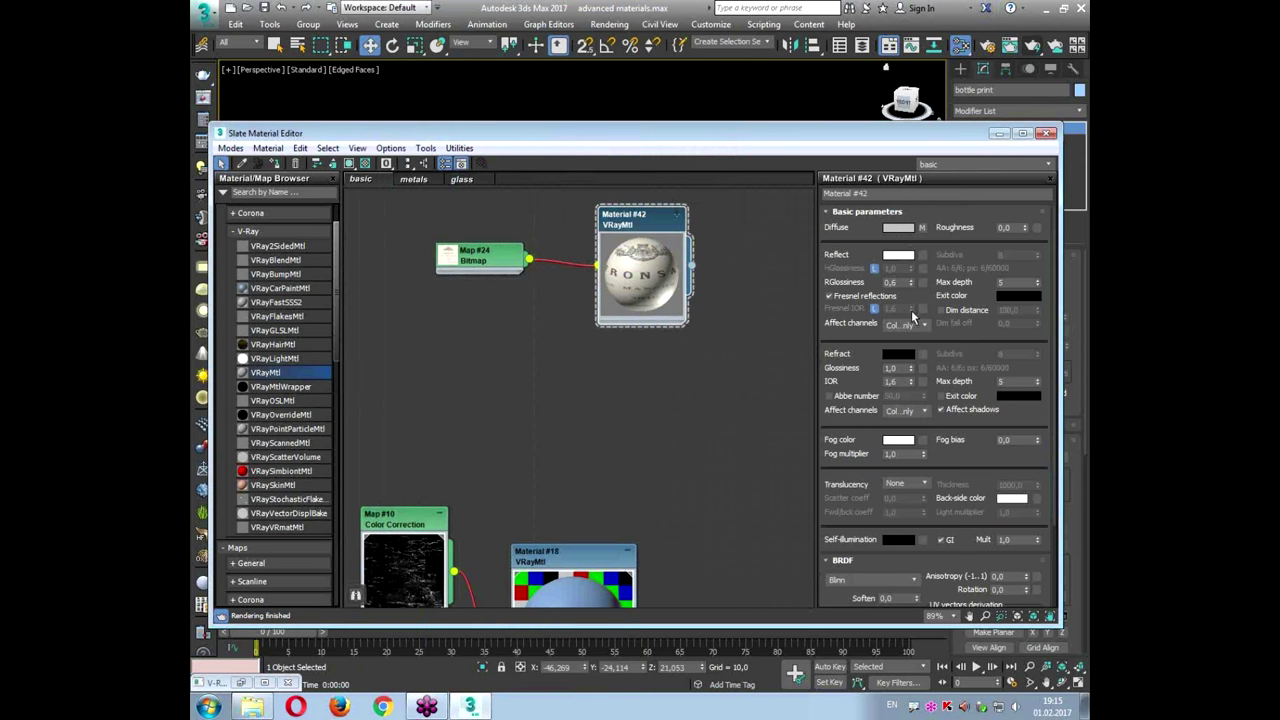
left_click(352, 164)
left_click(366, 163)
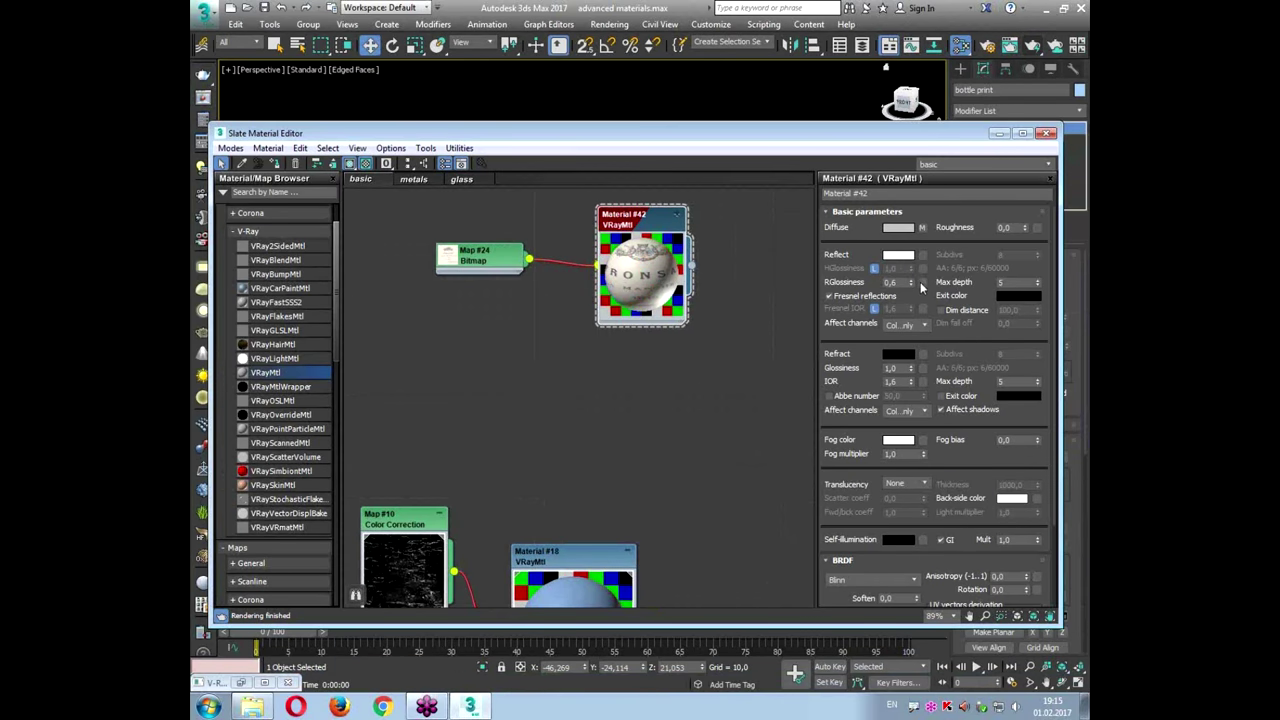
Step: Load the dirty reflect bitmap into Material #42's RGlossiness map and place its node below the diffuse bitmap
left_click(921, 282)
double_click(593, 192)
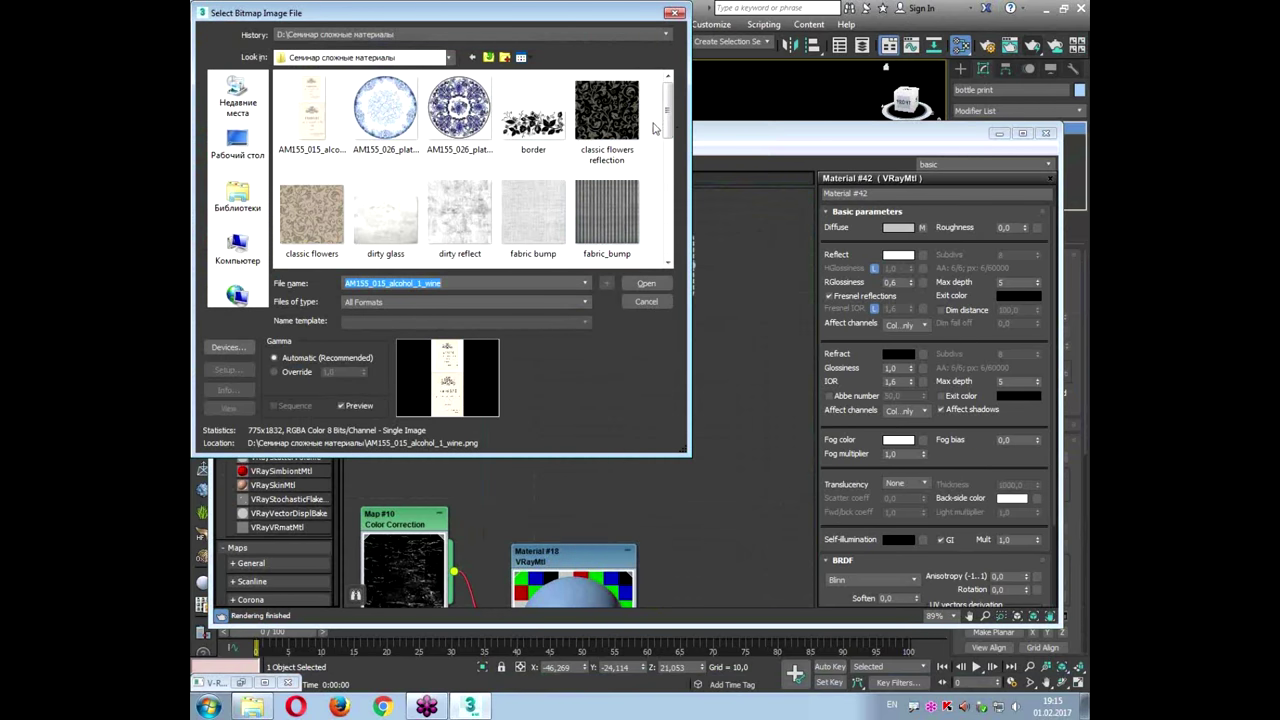
scroll(658, 128, "down", 1)
left_click(459, 153)
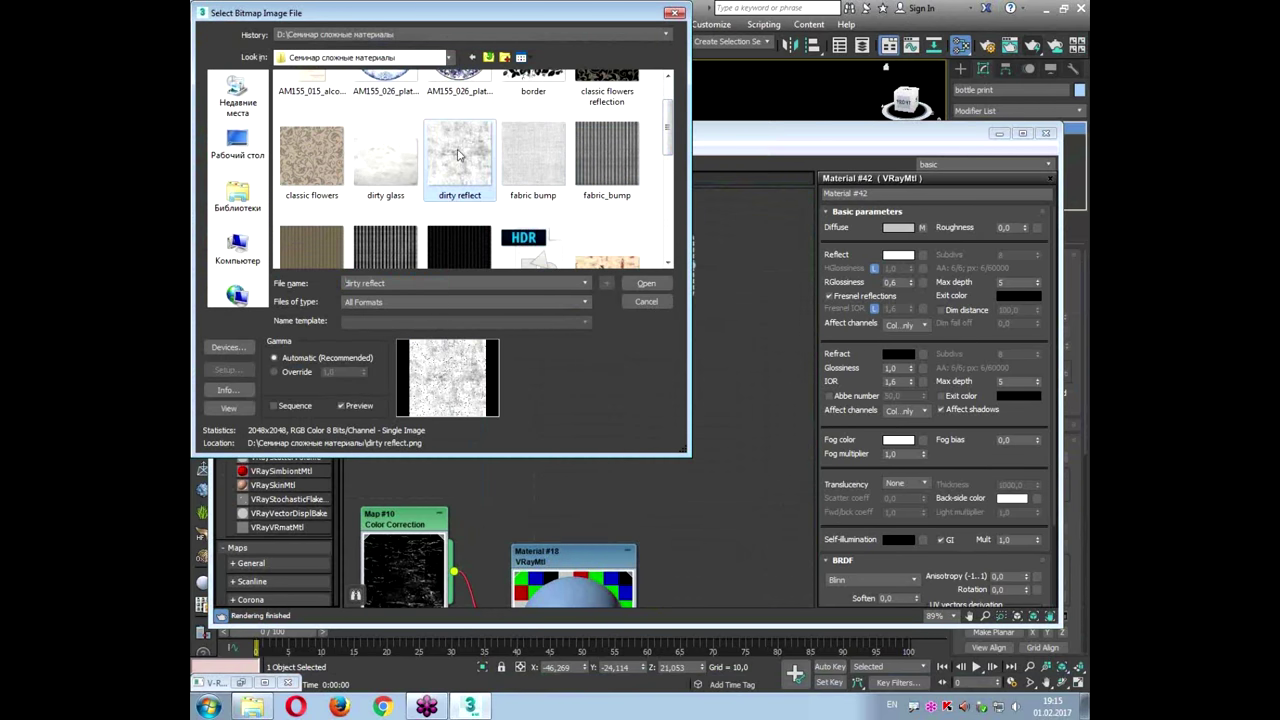
left_click(648, 286)
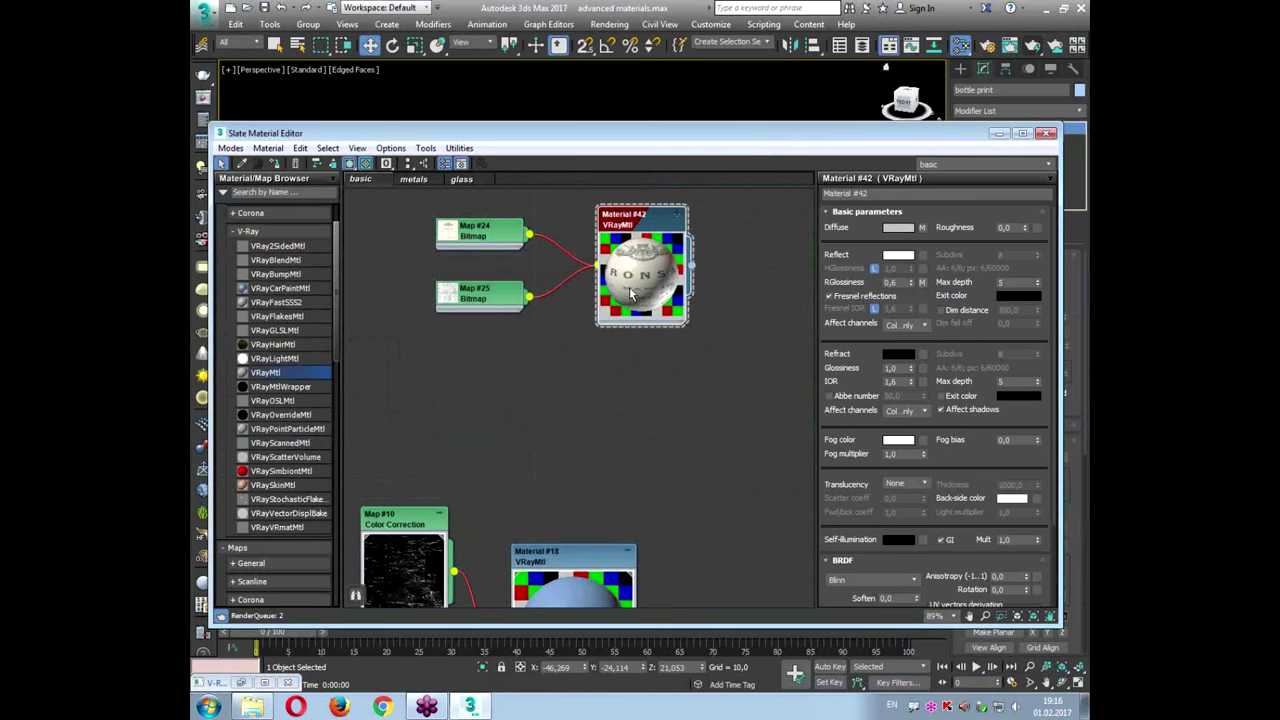
left_click_drag(515, 291, 502, 304)
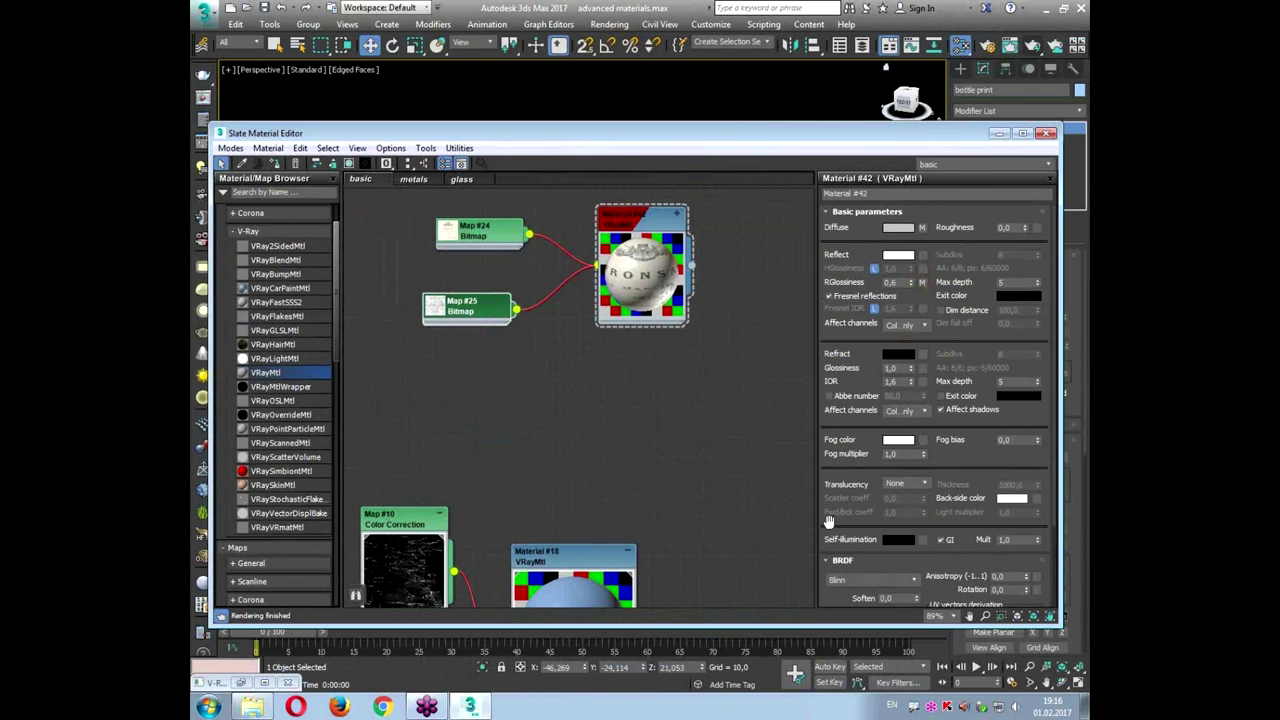
Step: Set the RGlossiness map amount of Material #42 to 50
scroll(861, 477, "down", 3)
left_click(845, 569)
scroll(859, 540, "down", 5)
double_click(880, 398)
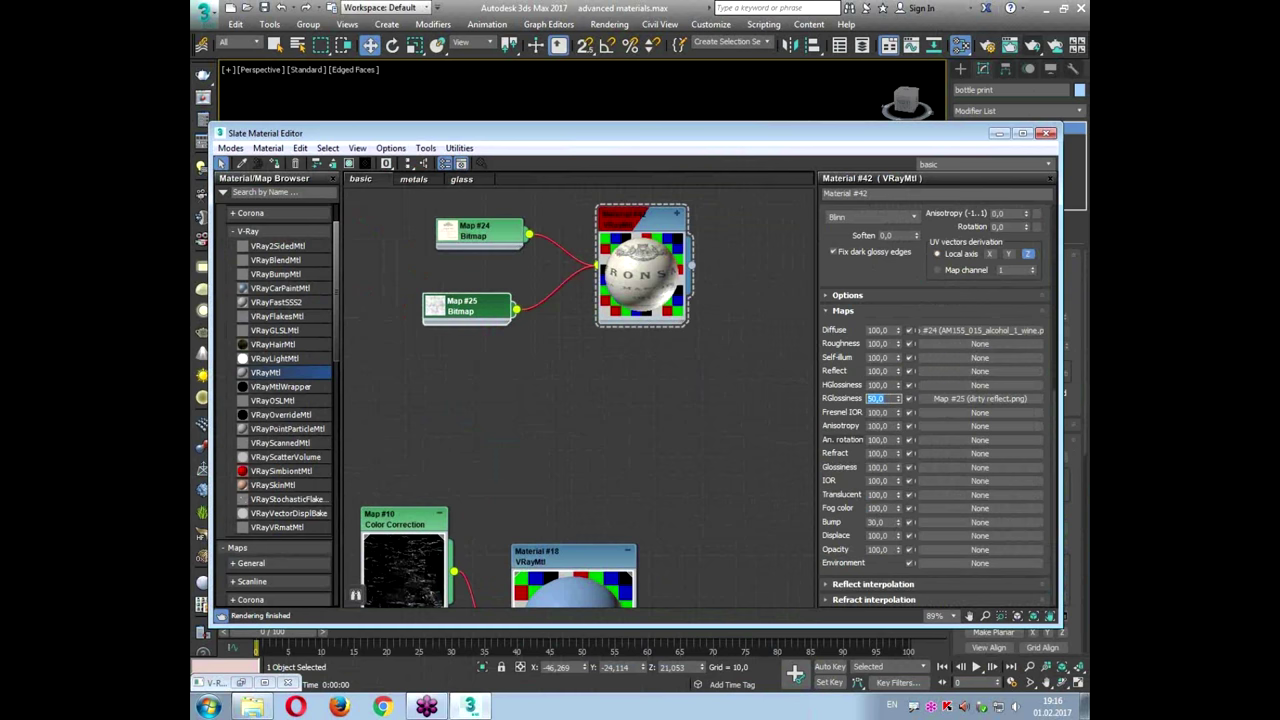
Step: Assign Material #42 to the bottle label and display its Fronsac texture in the shaded viewport
left_click_drag(772, 143, 755, 388)
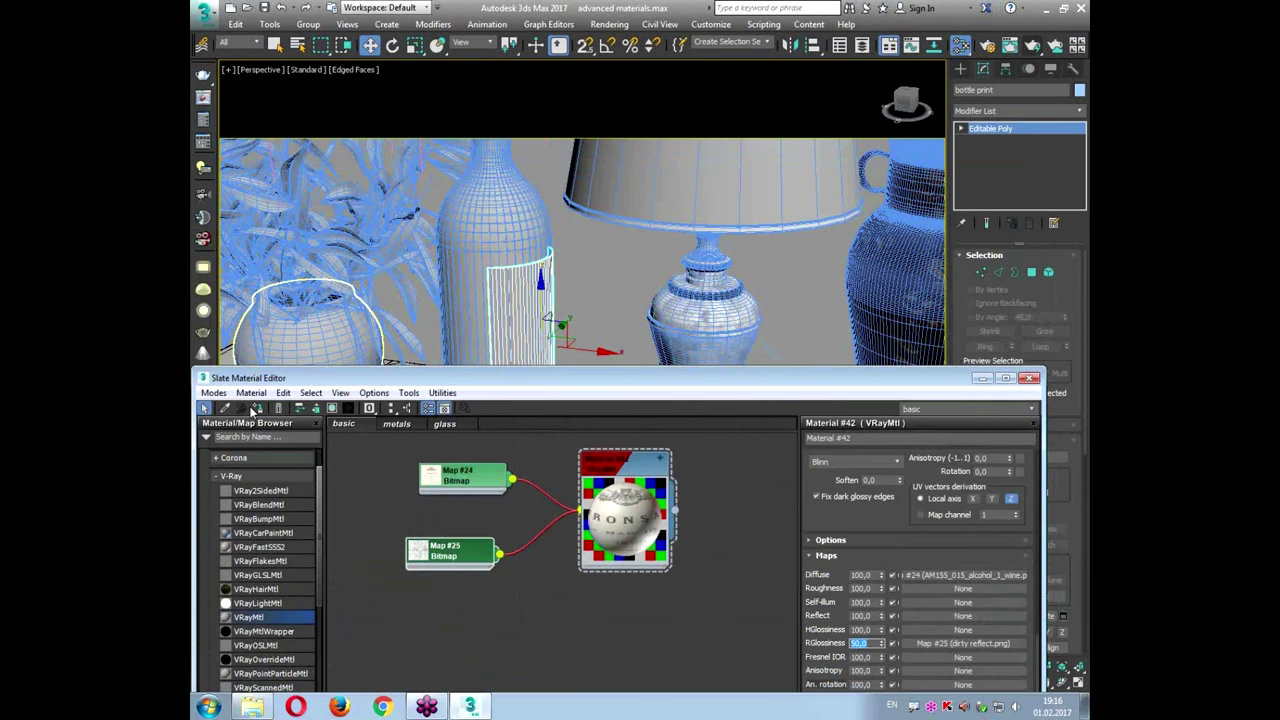
left_click(332, 408)
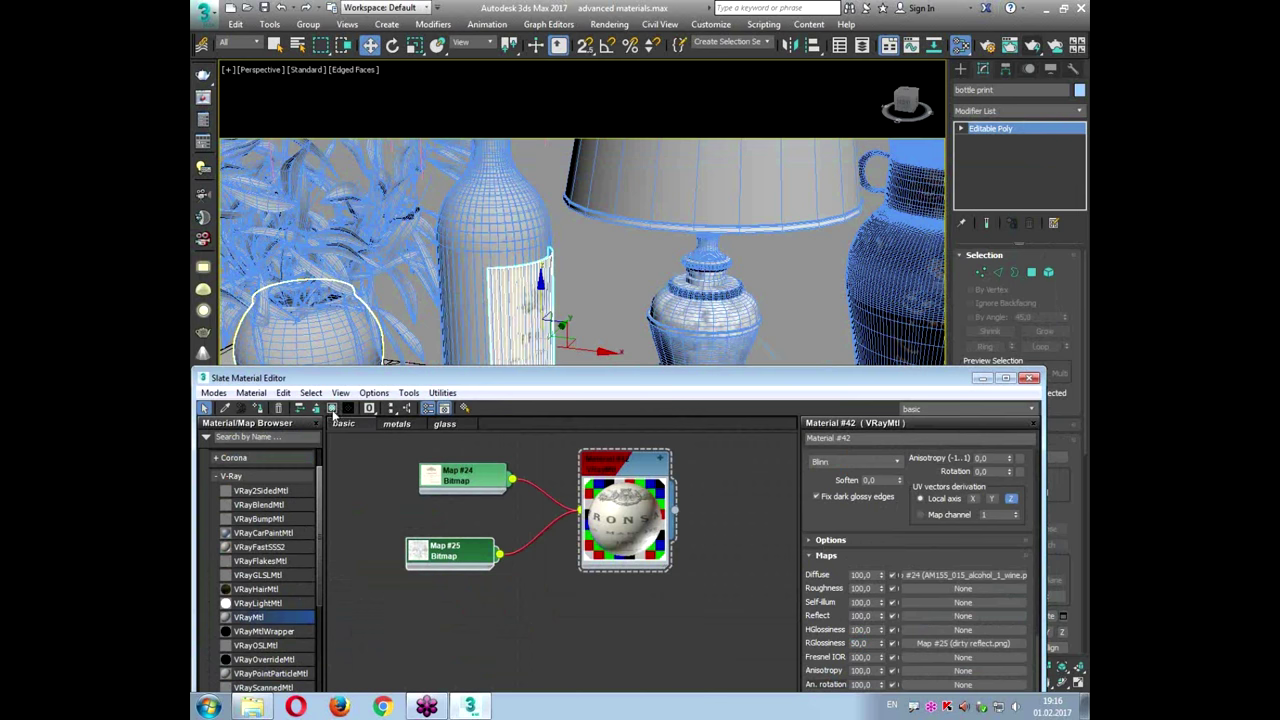
scroll(539, 265, "up", 2)
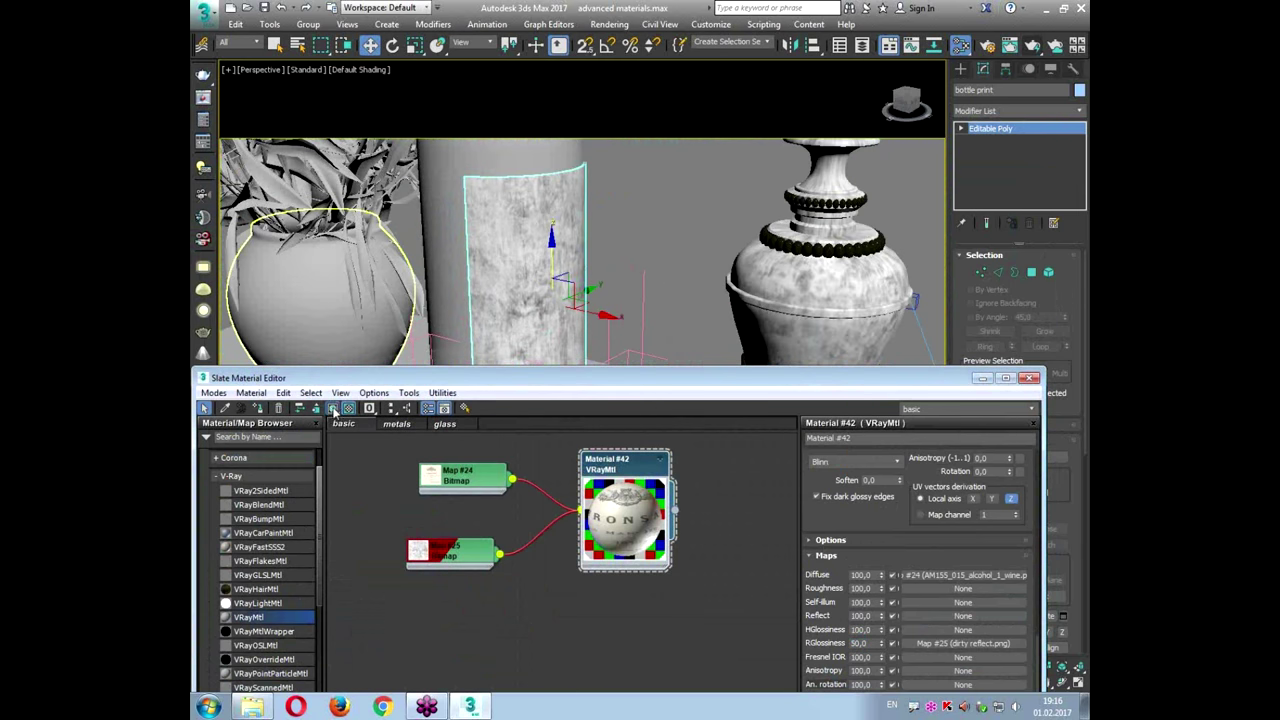
left_click(465, 408)
scroll(578, 292, "down", 6)
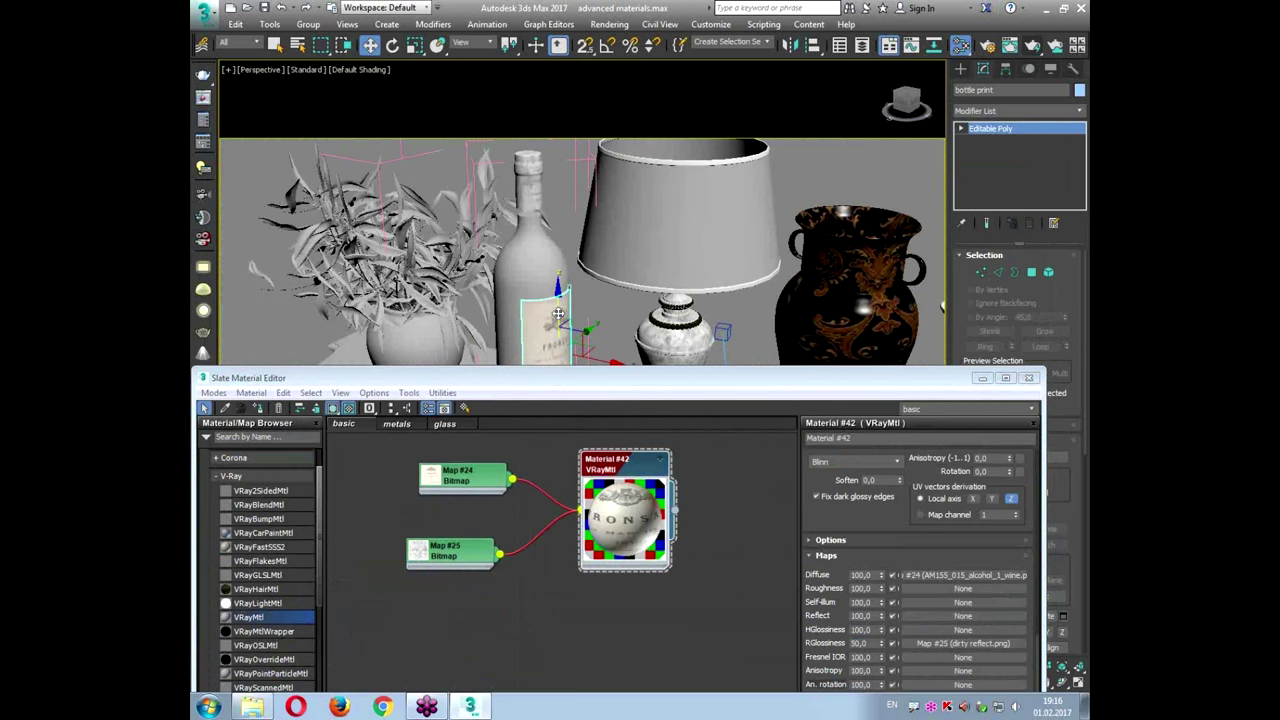
Step: In the glass view, give Material #40 a black diffuse colour and a white reflection
left_click_drag(489, 378, 549, 244)
left_click(504, 290)
scroll(565, 407, "down", 3)
left_click_drag(625, 501, 727, 321)
double_click(727, 322)
left_click(942, 338)
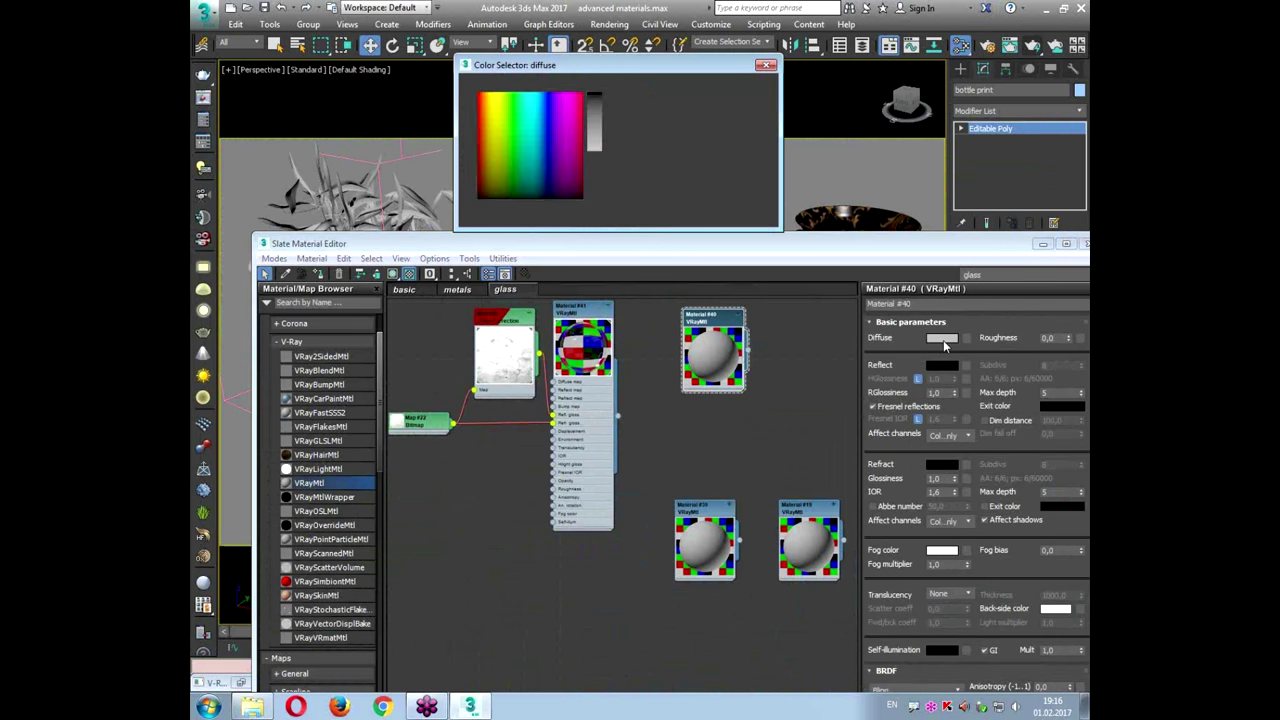
left_click_drag(680, 163, 738, 166)
left_click(710, 215)
left_click(930, 360)
left_click(712, 214)
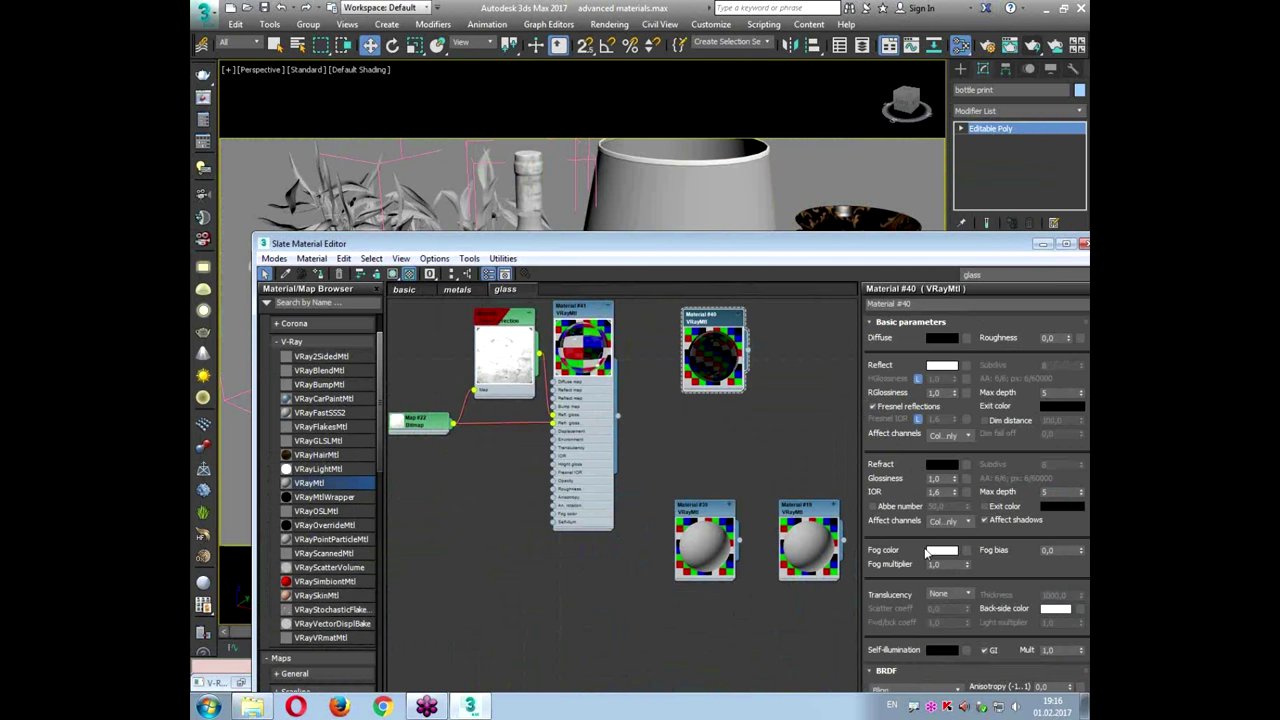
Step: Set the refraction colour of Material #40 to a light pink of about RGB 203, 123, 123
left_click(941, 464)
left_click_drag(710, 165, 720, 165)
left_click_drag(646, 150, 676, 148)
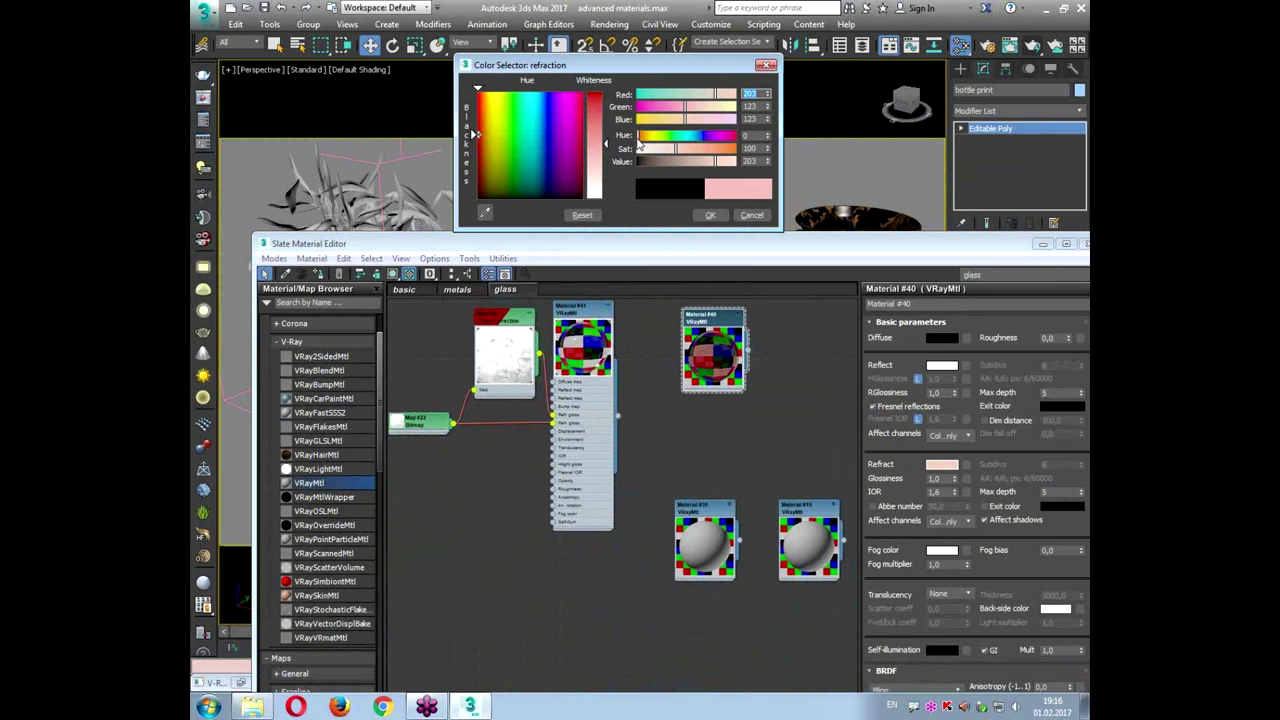
left_click(710, 215)
Step: Select the bottle and both tumblers in the wireframe viewport and isolate them
left_click_drag(673, 245, 693, 481)
key("F3")
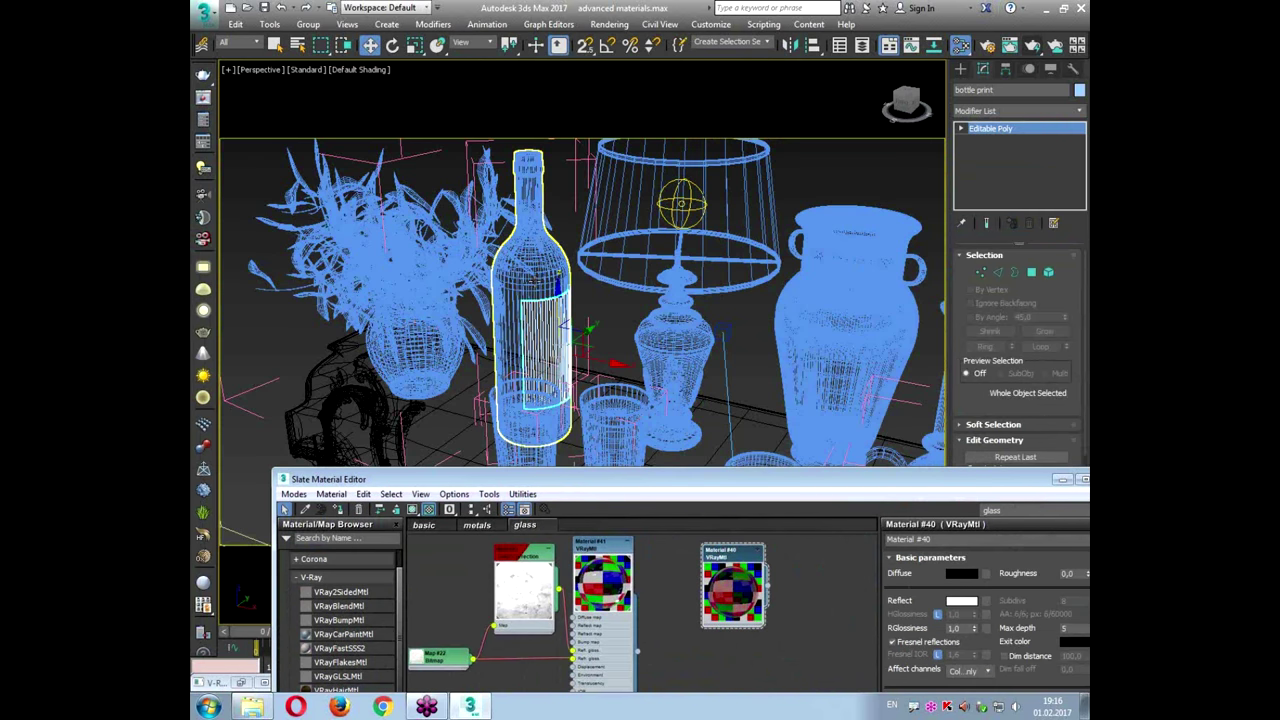
left_click(535, 280)
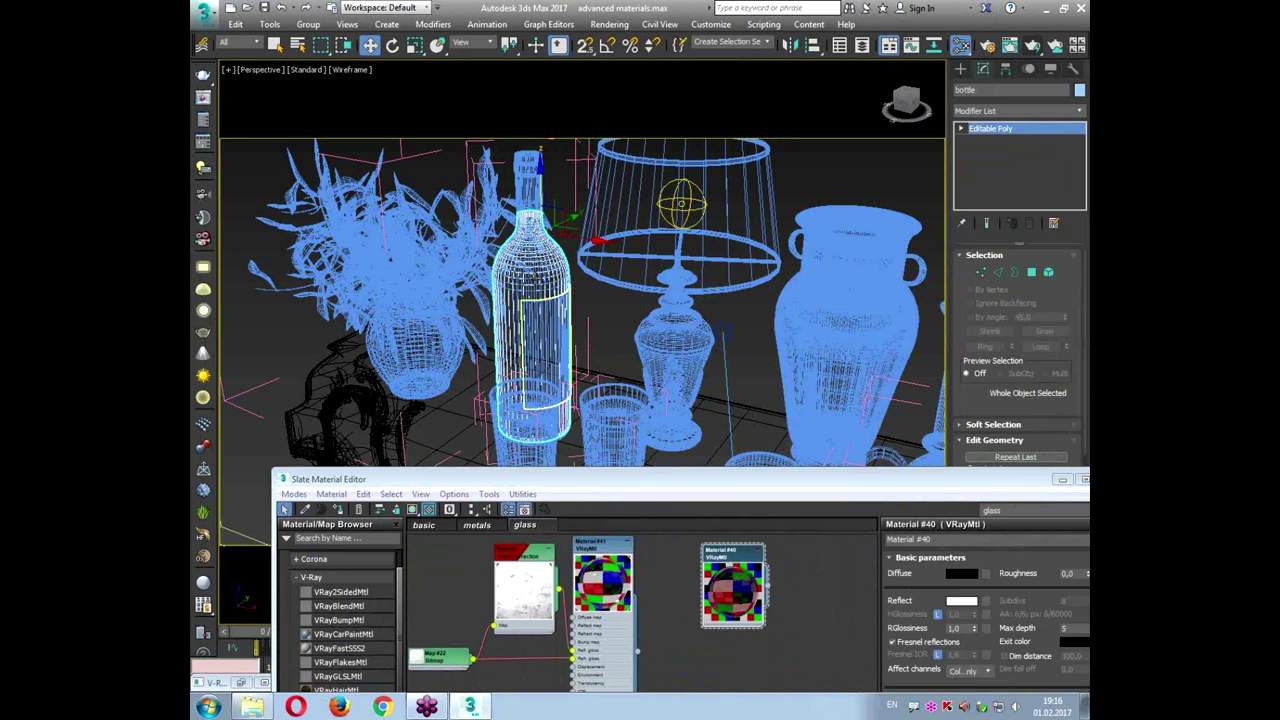
left_click(527, 402, "ctrl")
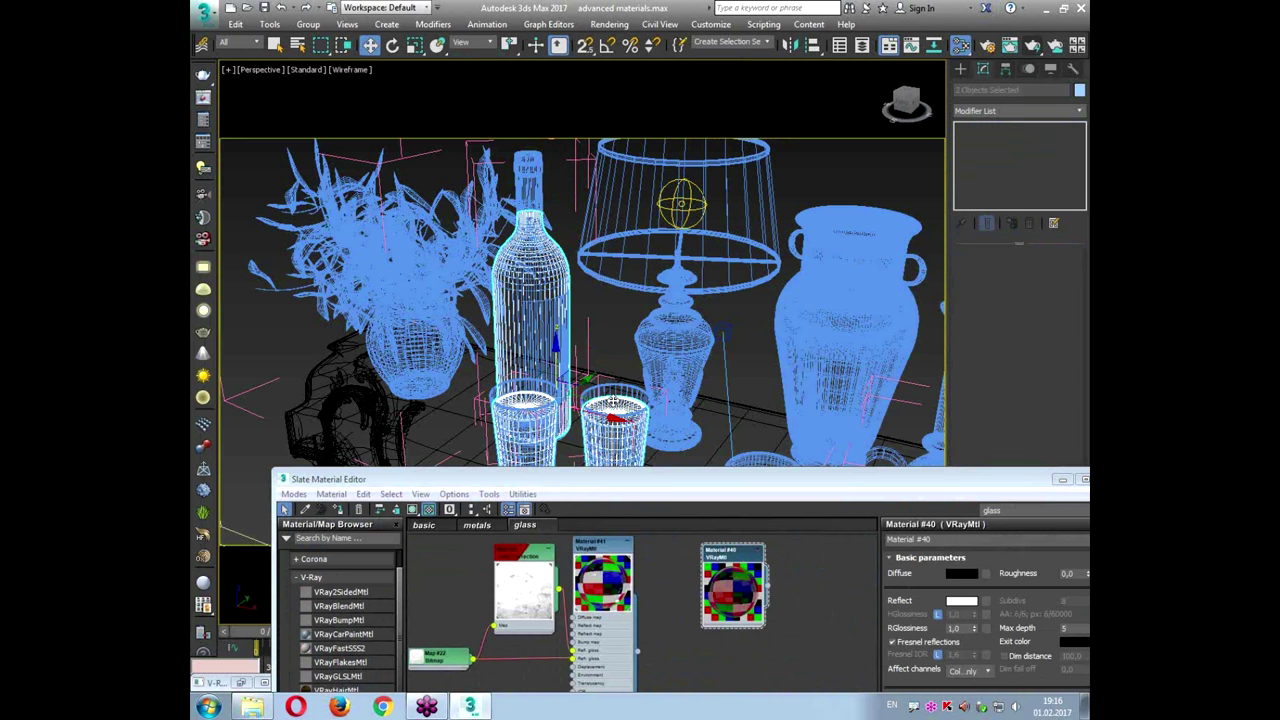
right_click(612, 392)
left_click(636, 362)
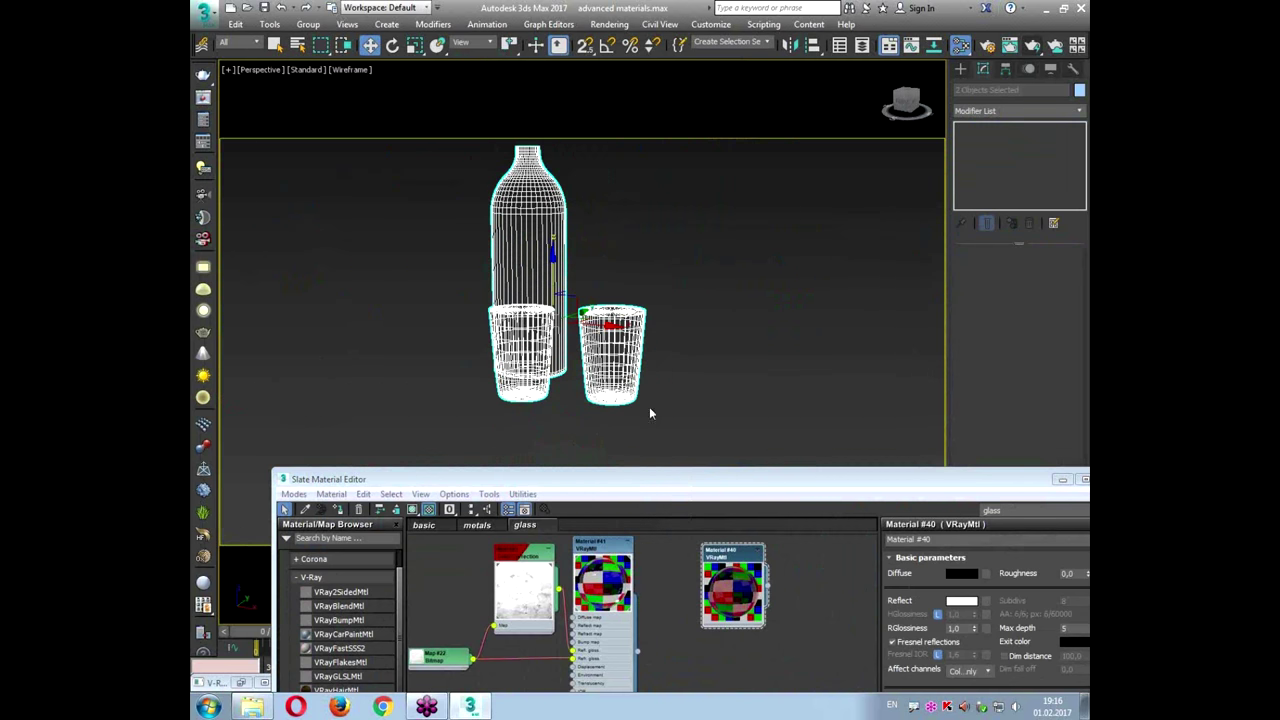
Step: Assign Material #40 to the isolated bottle and tumblers and render them in the perspective view
middle_click_drag(521, 258, 534, 307)
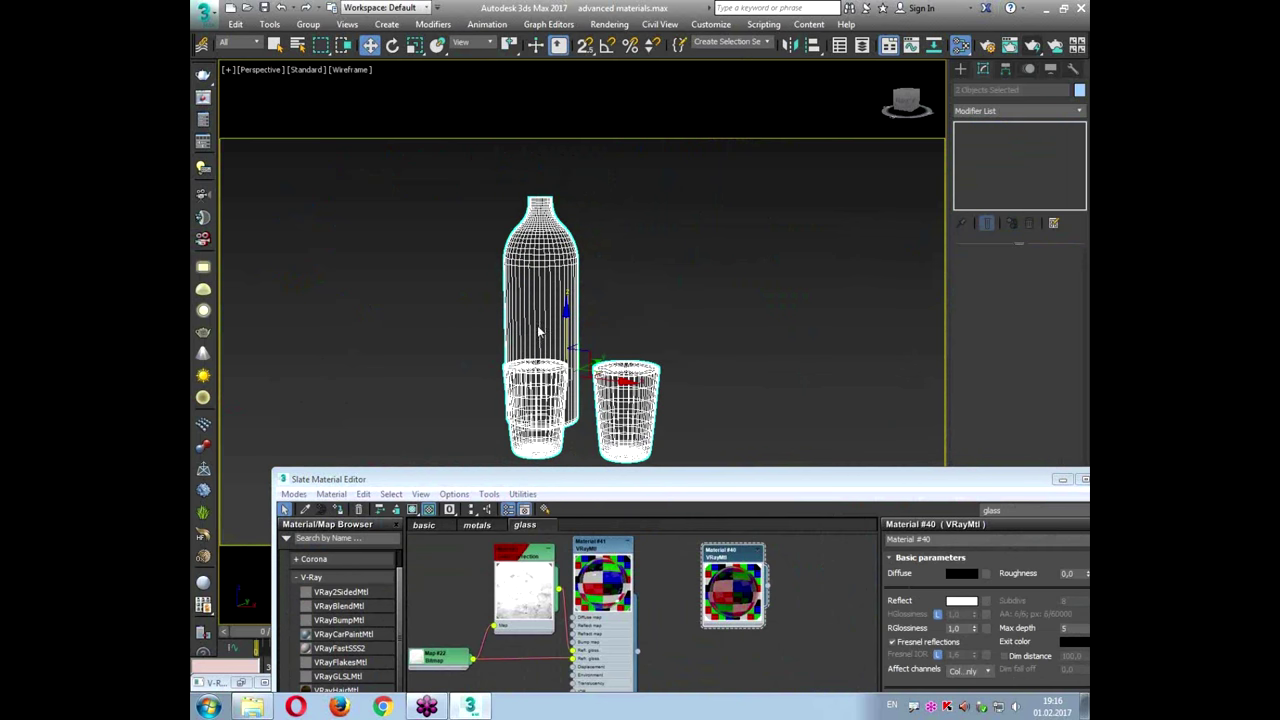
left_click(1029, 48)
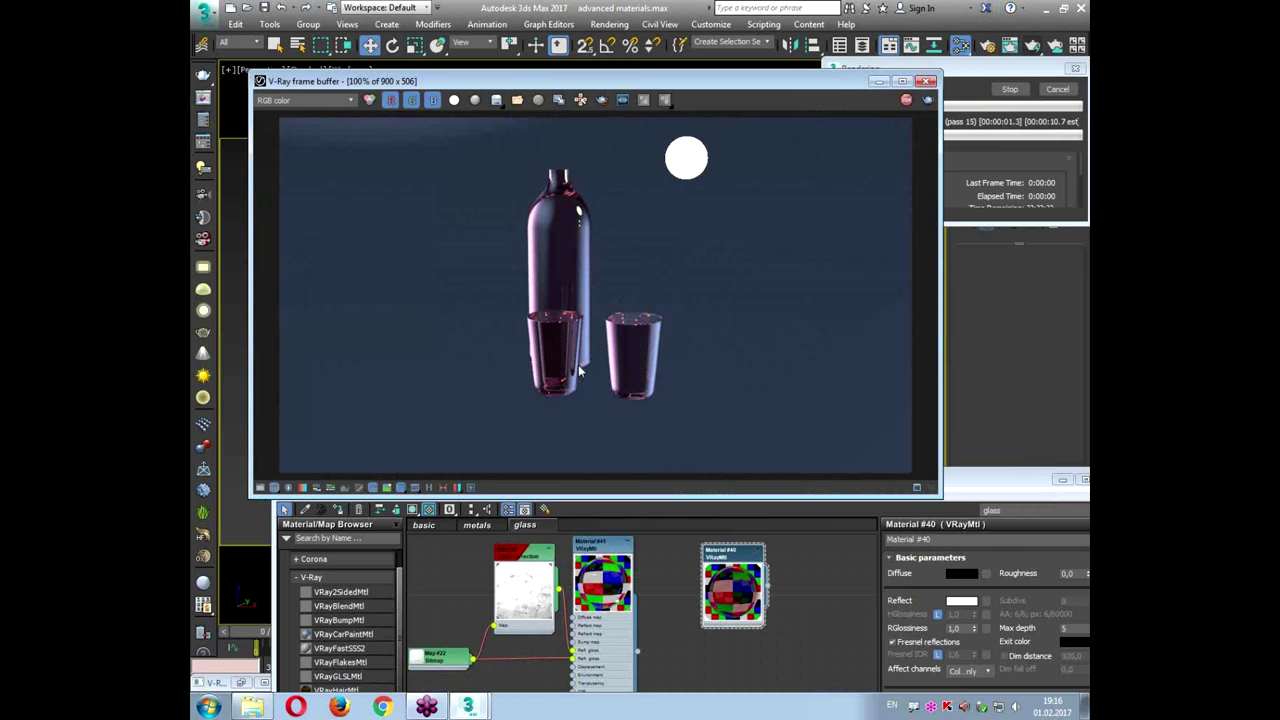
key("ctrl+1")
mouse_move(566, 157)
left_mouse_down()
mouse_move(523, 430)
mouse_move(579, 341)
left_mouse_up()
mouse_move(361, 165)
left_mouse_down()
mouse_move(368, 443)
mouse_move(403, 425)
left_mouse_up()
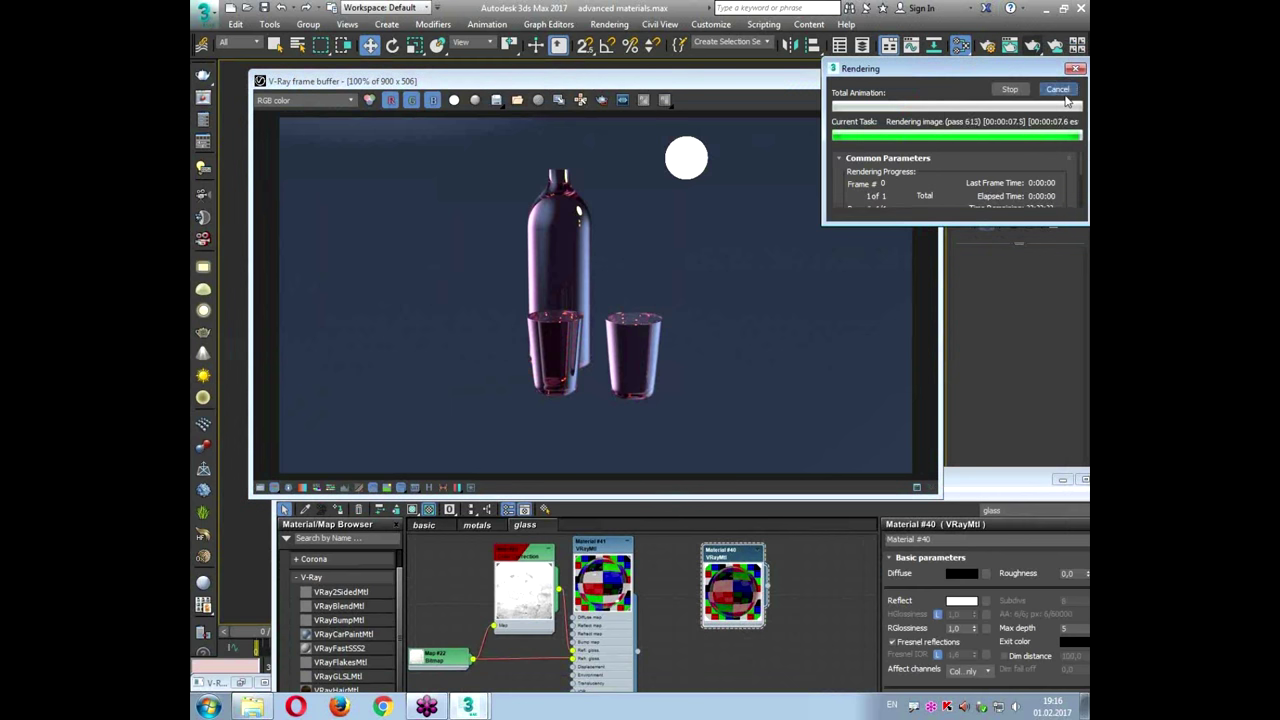
Step: Set the fog colour of Material #40 to a red of about RGB 231, 39, 39
left_click_drag(945, 482, 823, 132)
key("ctrl+1")
left_click(845, 462)
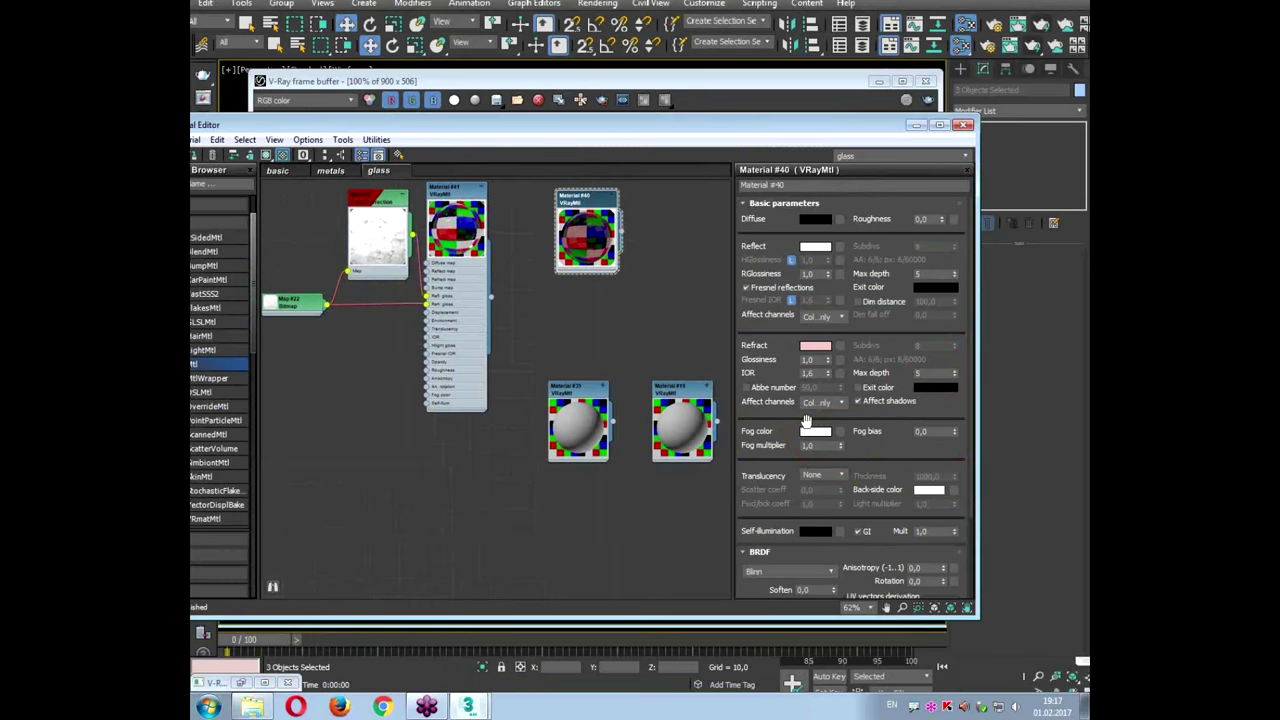
left_click(729, 342)
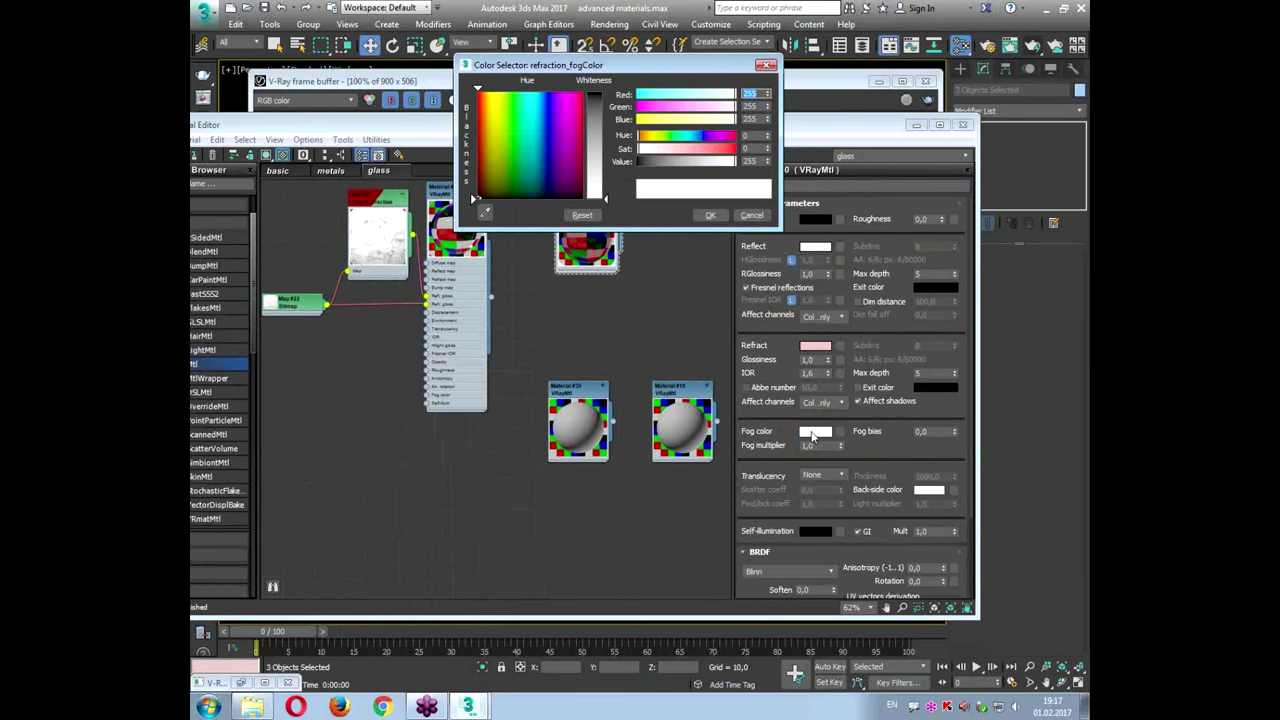
left_click(710, 148)
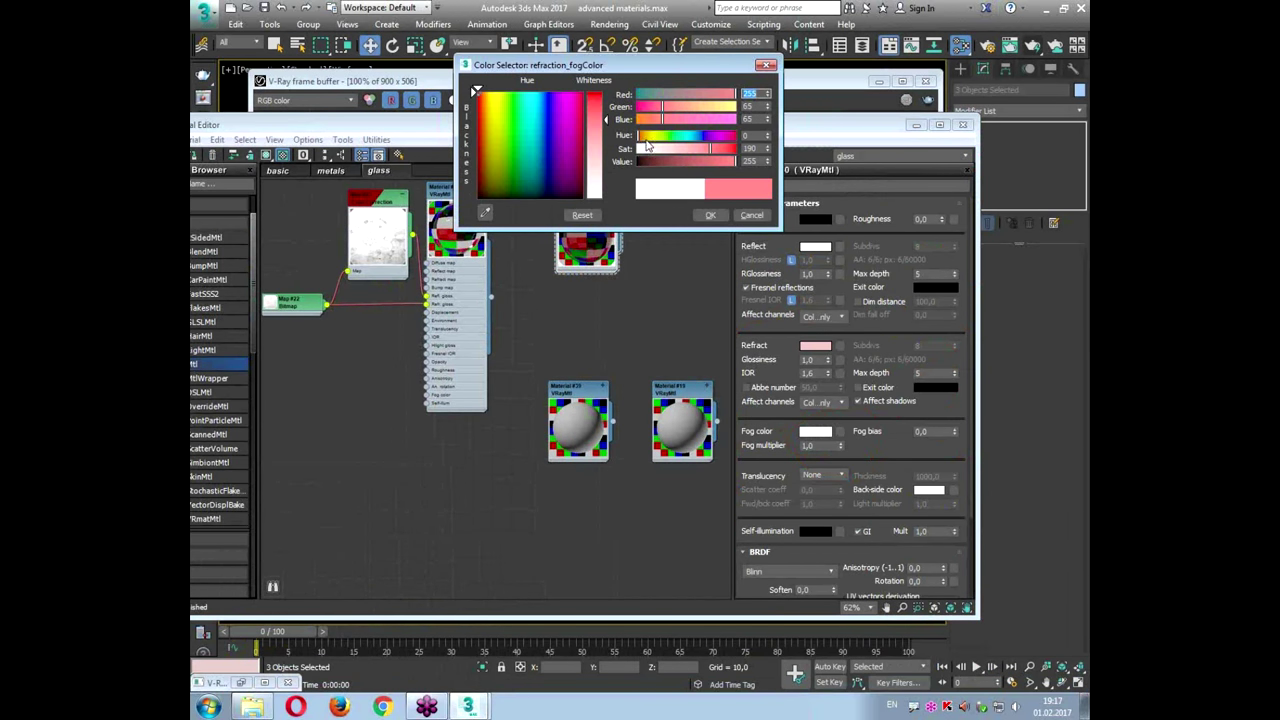
left_click(713, 148)
left_click(734, 136)
left_click_drag(734, 138, 634, 140)
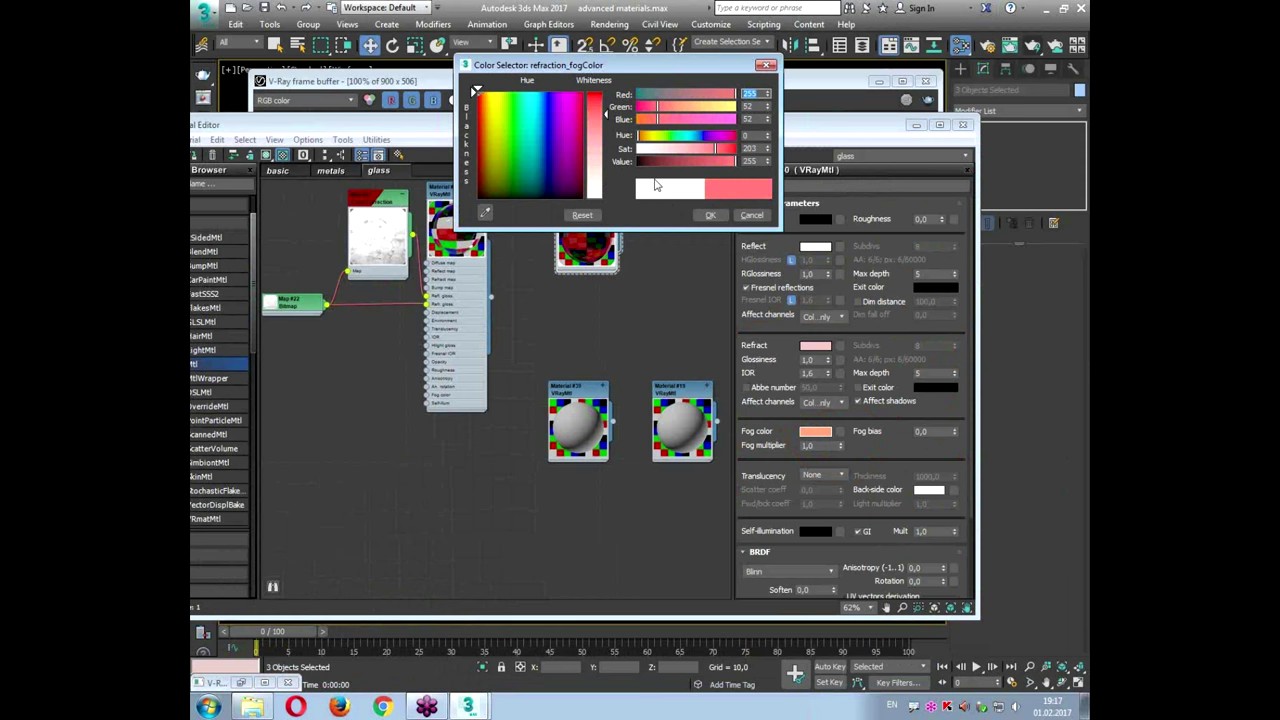
left_click(717, 148)
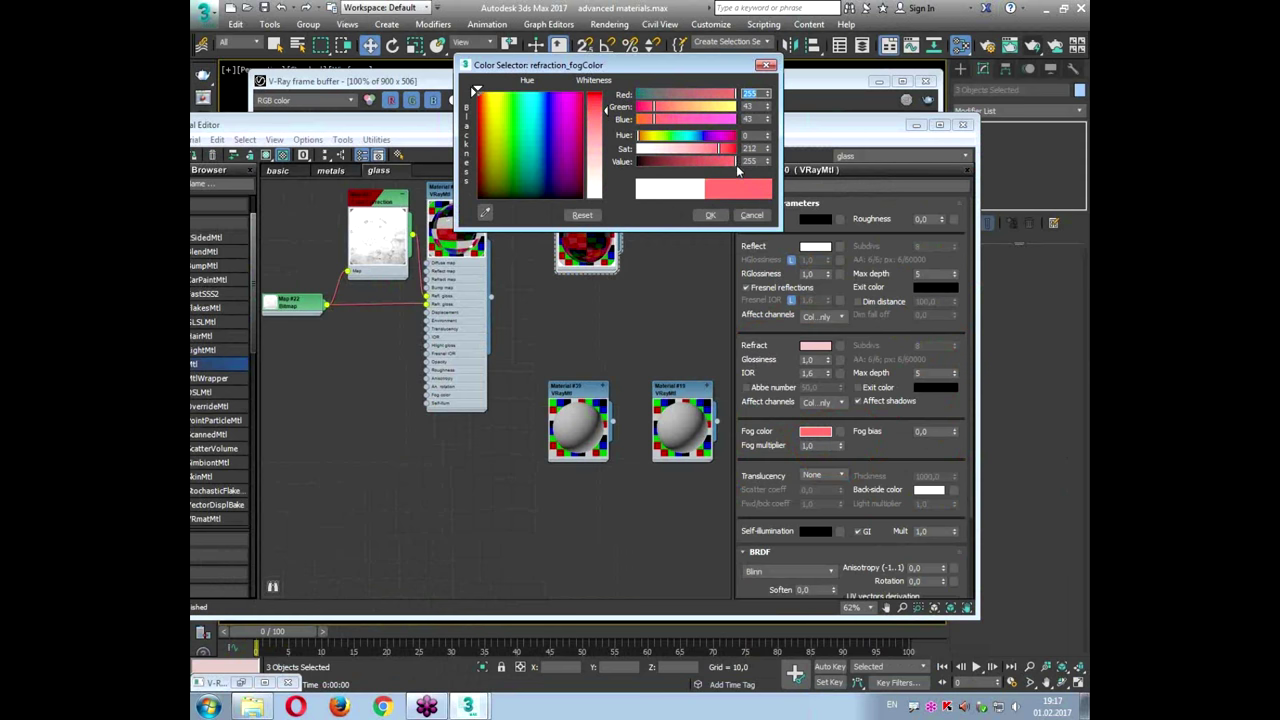
left_click(734, 162)
left_click(712, 215)
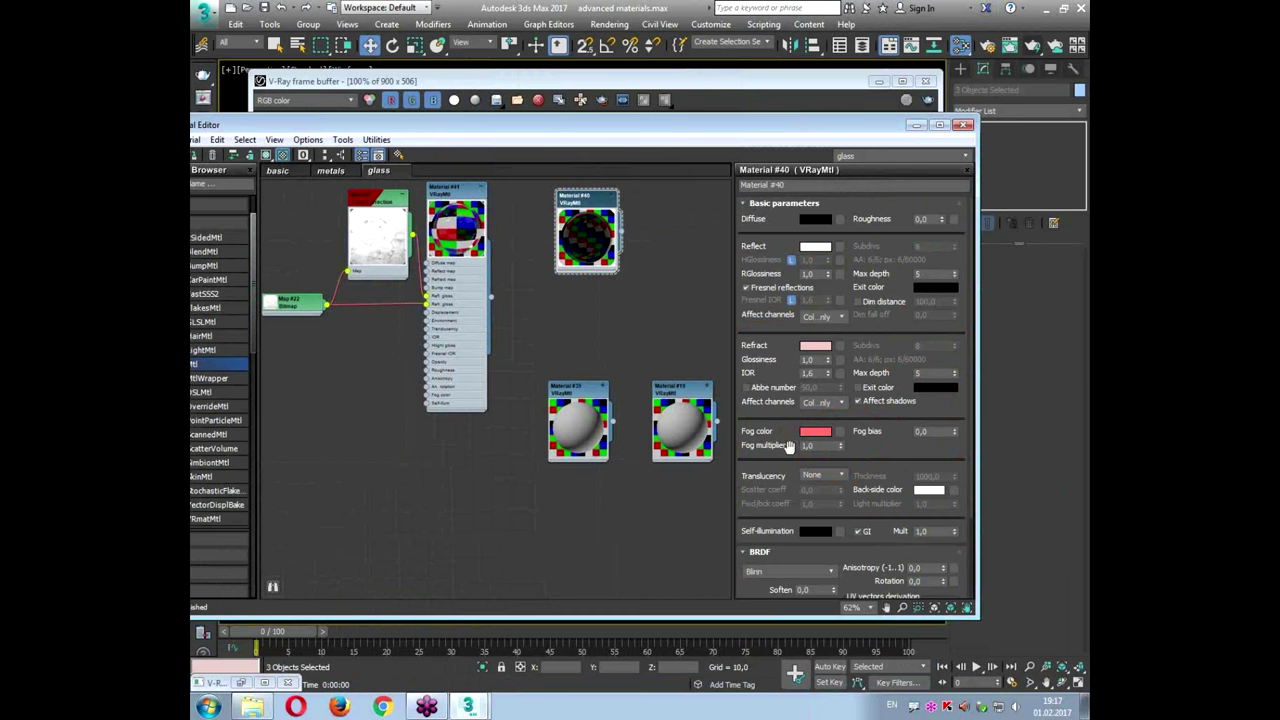
Step: Recheck the fog colour of Material #40 and render the isolated bottle and tumblers
key("ctrl+1")
scroll(861, 455, "up", 2)
left_click(829, 452)
mouse_move(409, 436)
left_mouse_down()
mouse_move(326, 391)
mouse_move(345, 370)
left_mouse_up()
left_click(815, 431)
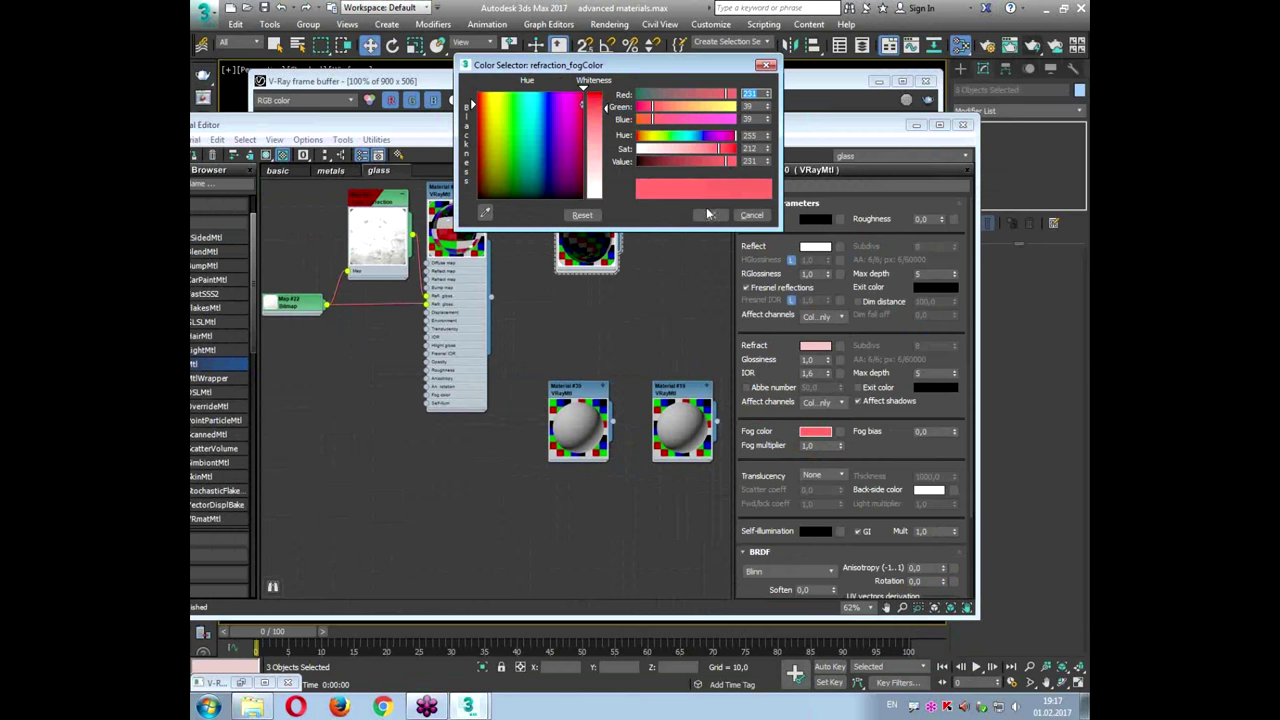
left_click(710, 215)
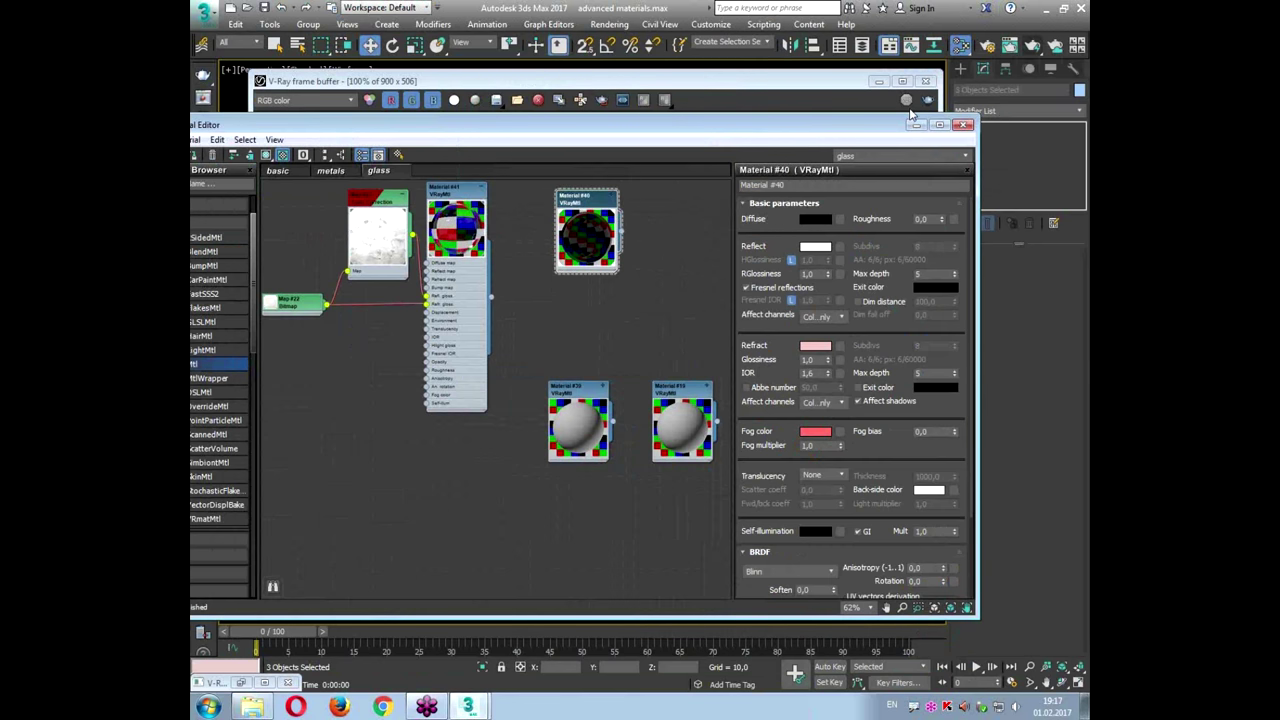
key("shift+q")
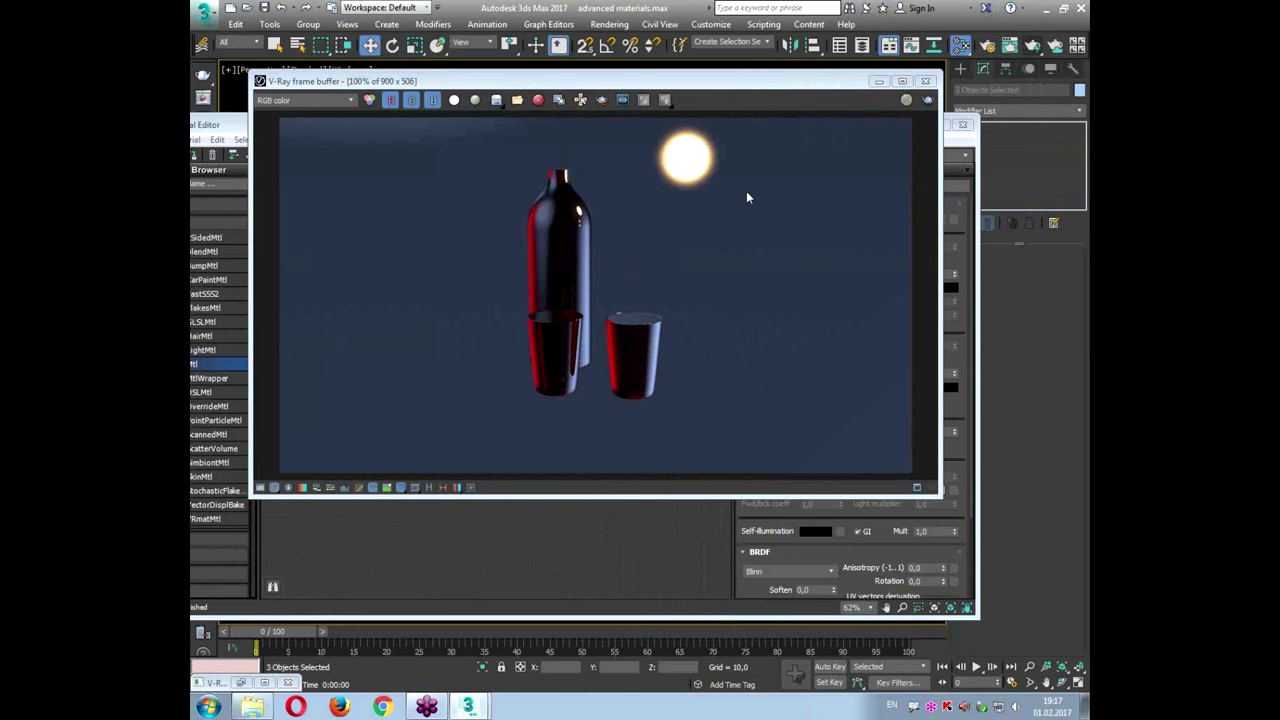
Step: Try a fog multiplier of 0 on Material #40 and render the isolated glass objects
left_click(925, 81)
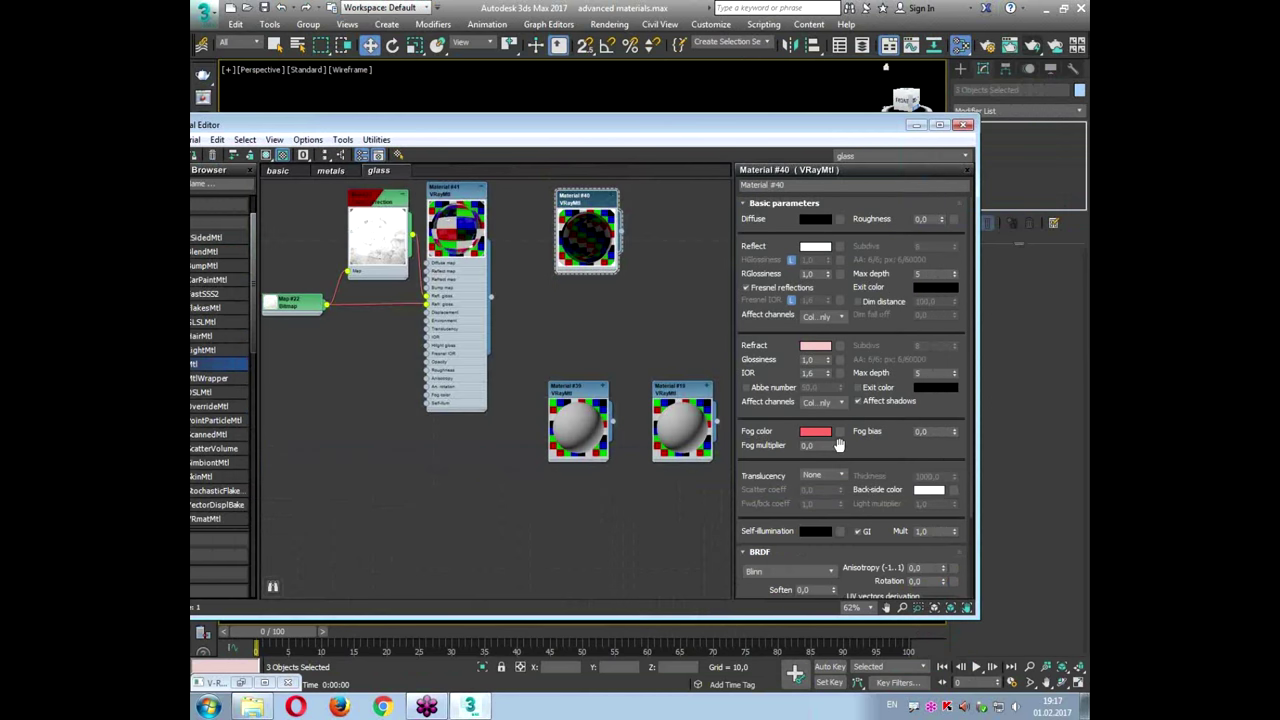
left_click(1010, 46)
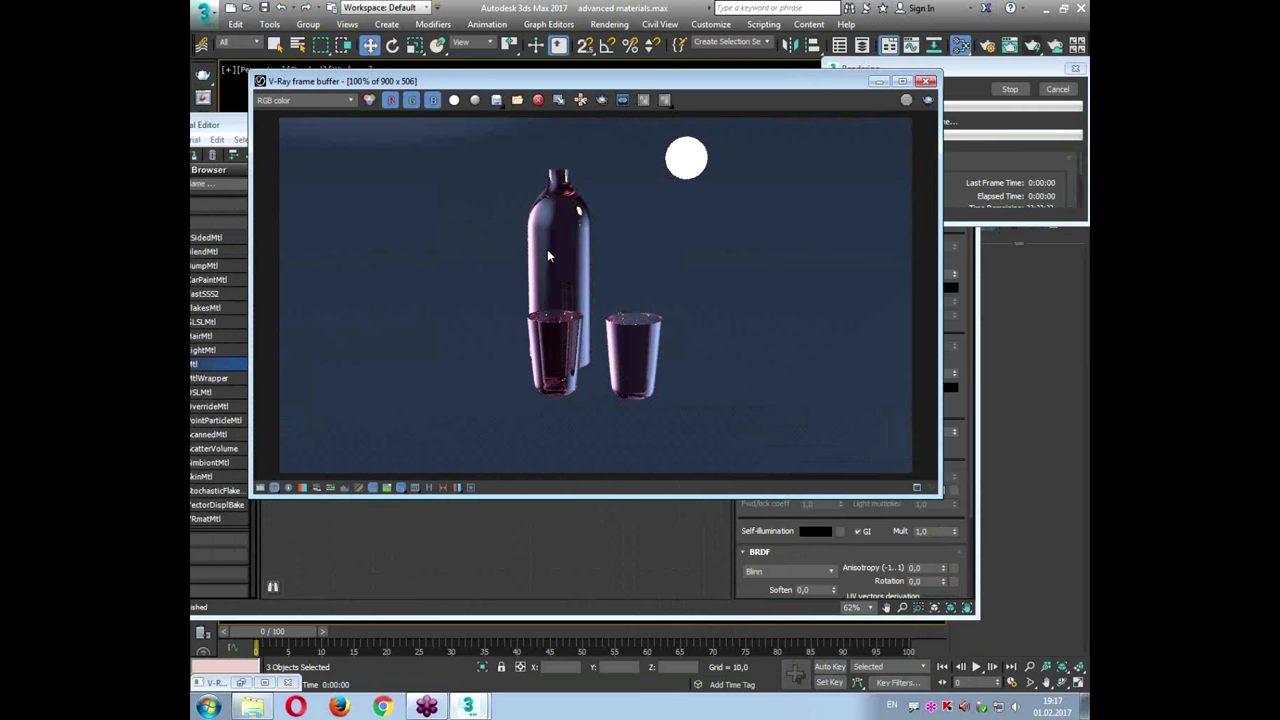
left_click(927, 81)
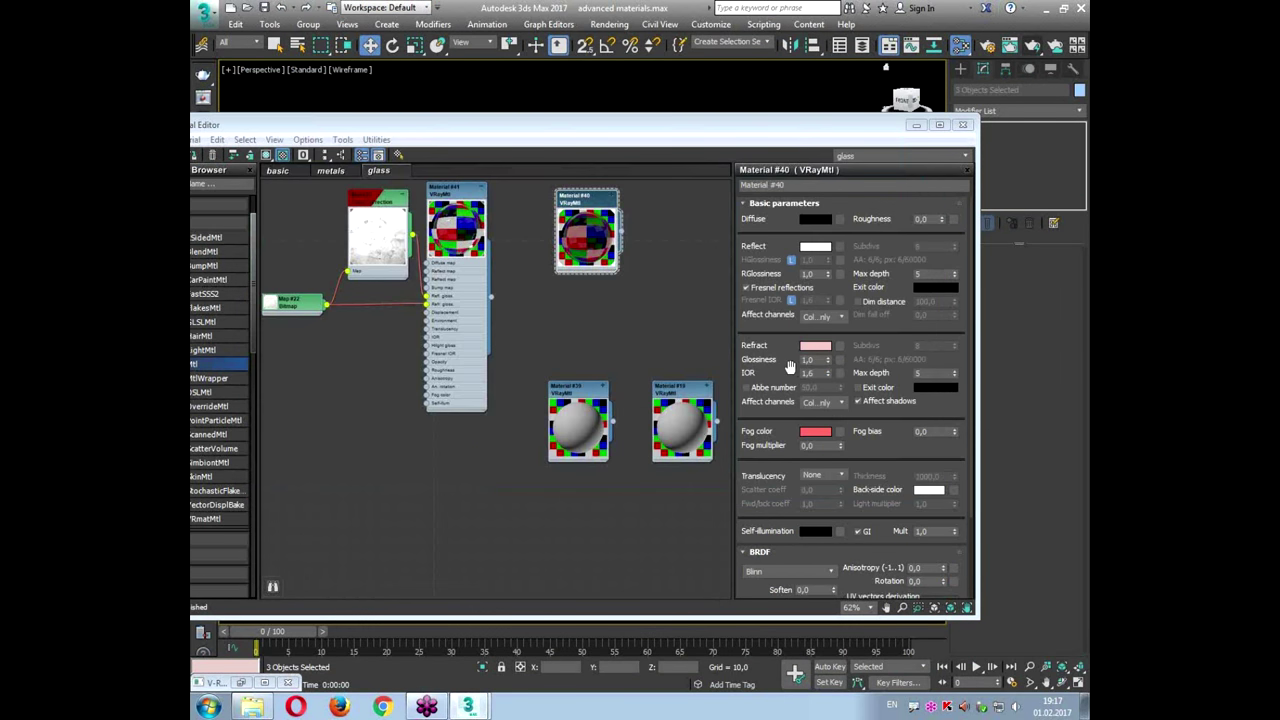
Step: Set the refraction colour of Material #40 to pure white and render the isolated glass objects again
left_click(817, 347)
left_click_drag(664, 151, 609, 163)
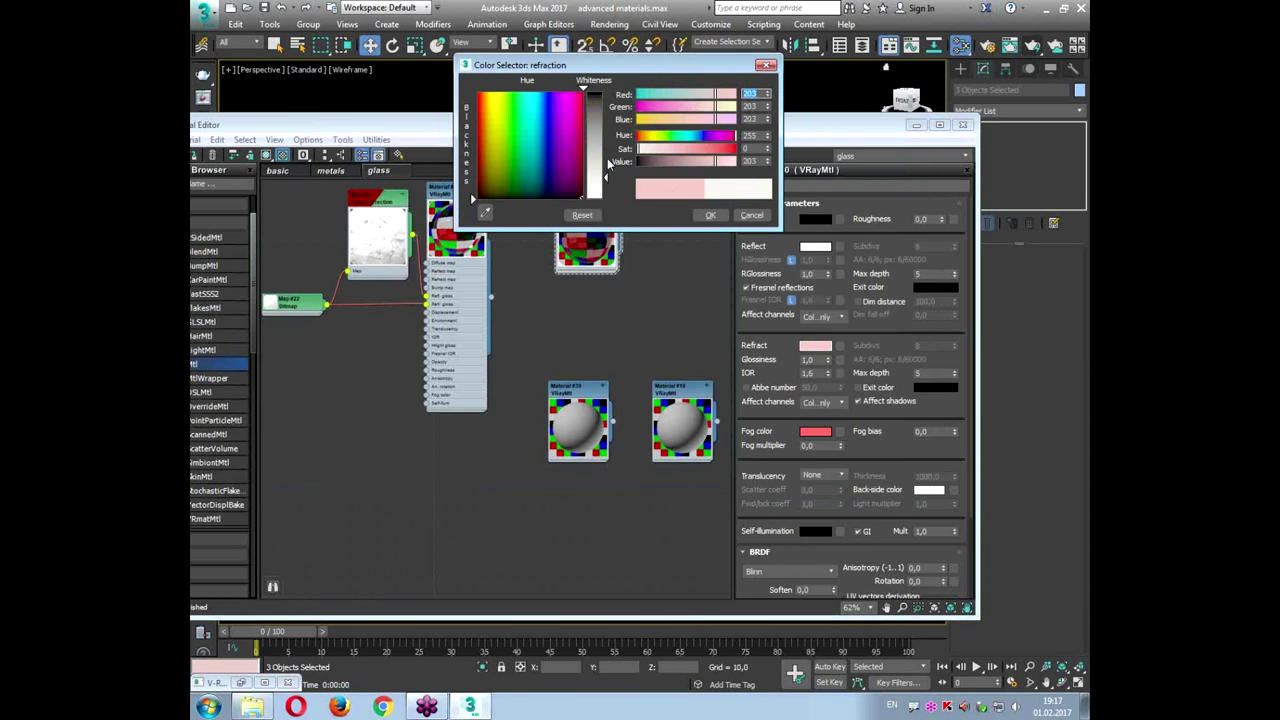
left_click_drag(731, 162, 737, 168)
left_click(710, 216)
left_click(1010, 46)
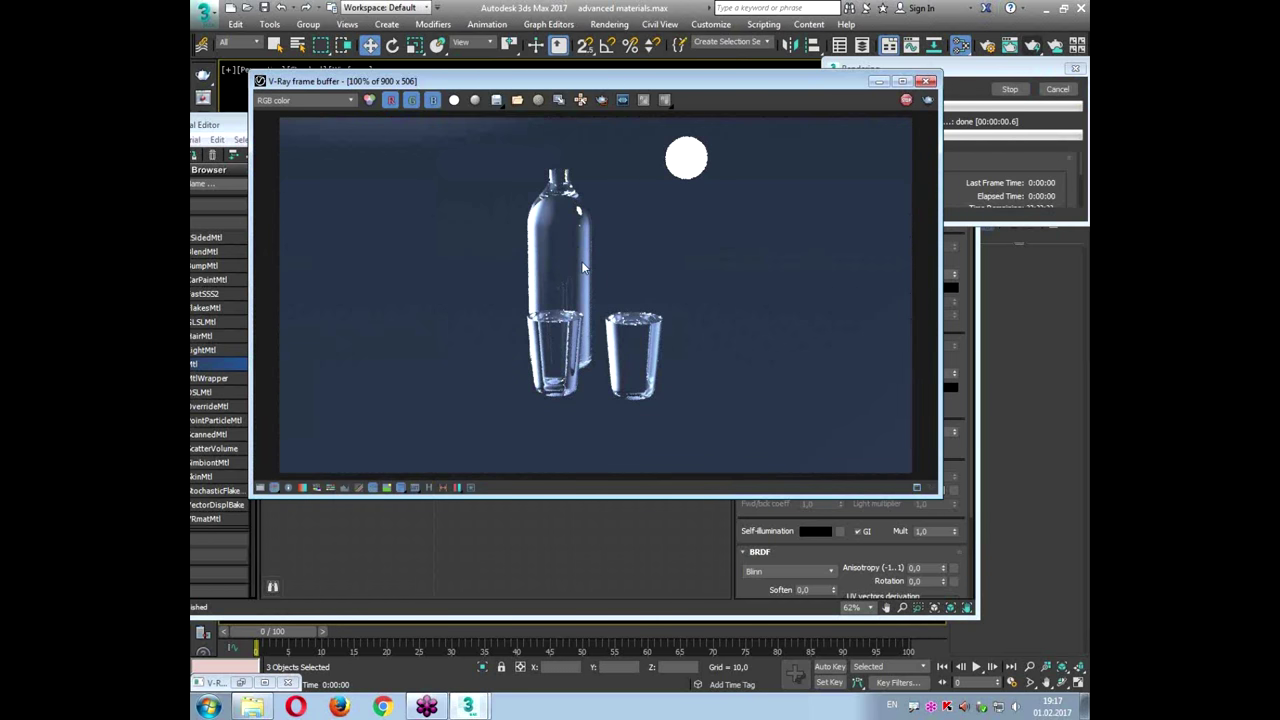
left_click(927, 81)
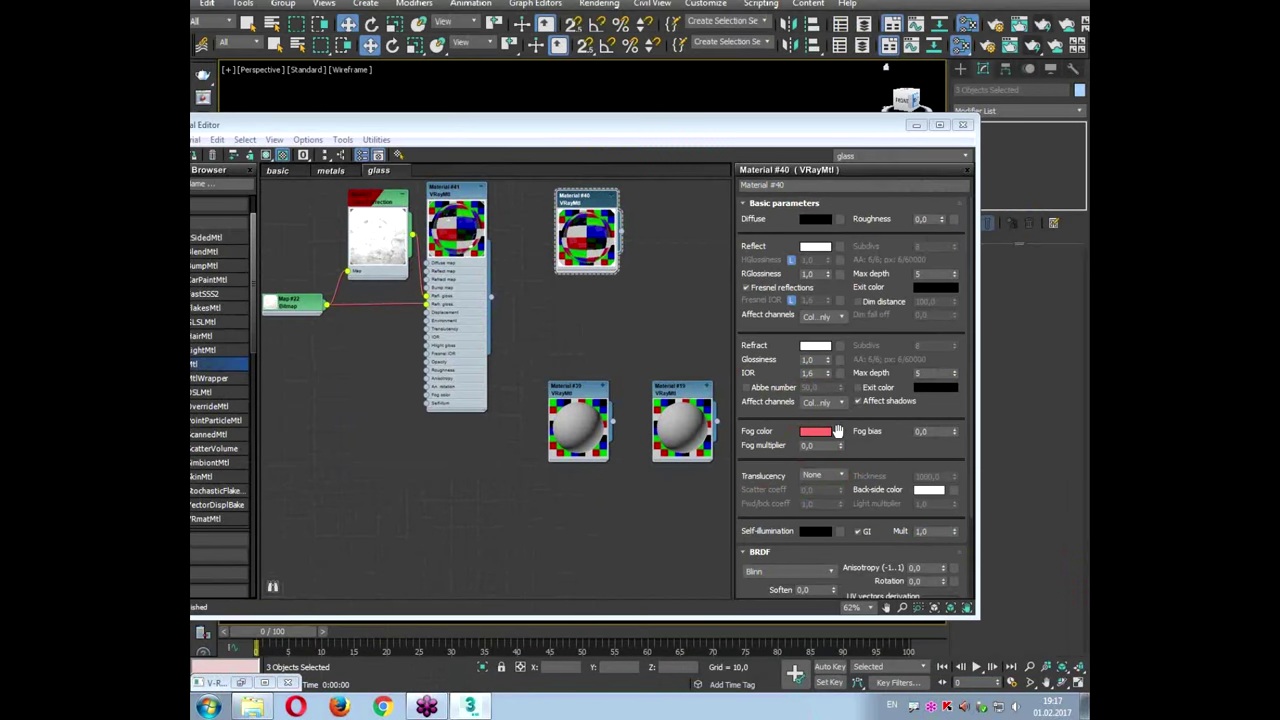
Step: Try a fog multiplier of 0.5 on Material #40 and render the perspective view with V-Ray Adv 3.40.01
left_click(810, 421)
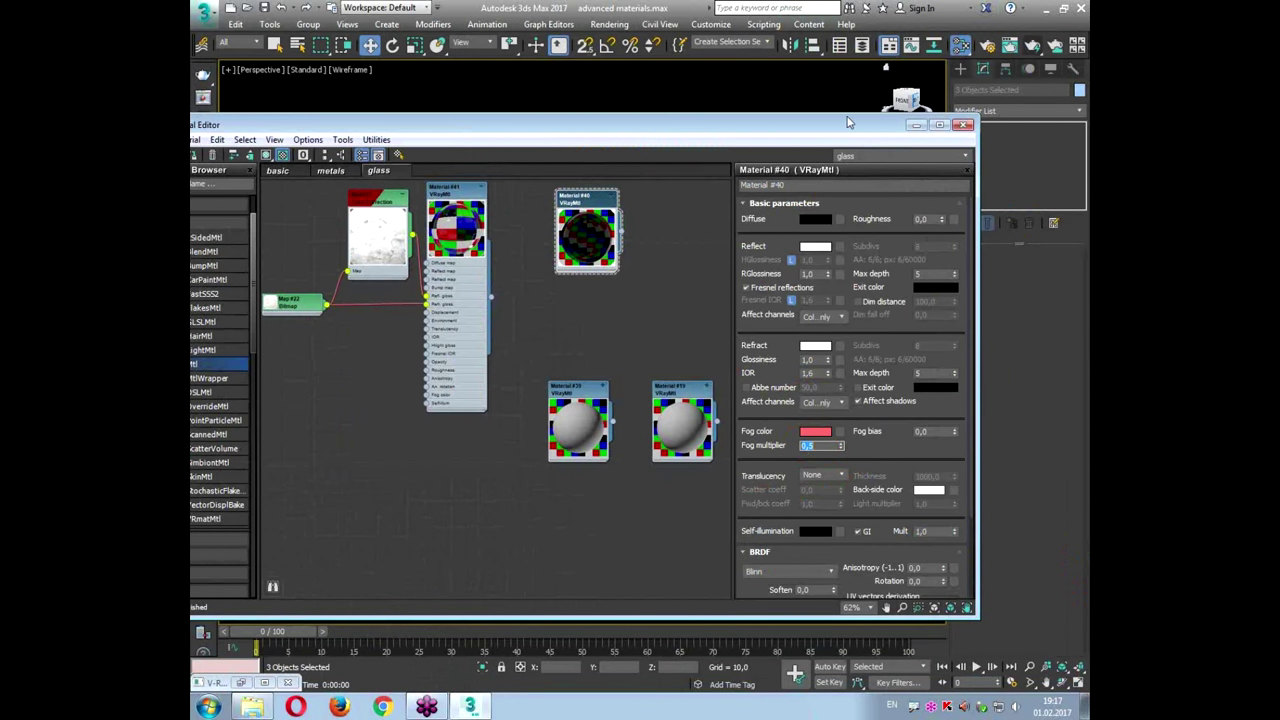
left_click(1033, 46)
left_click(1032, 47)
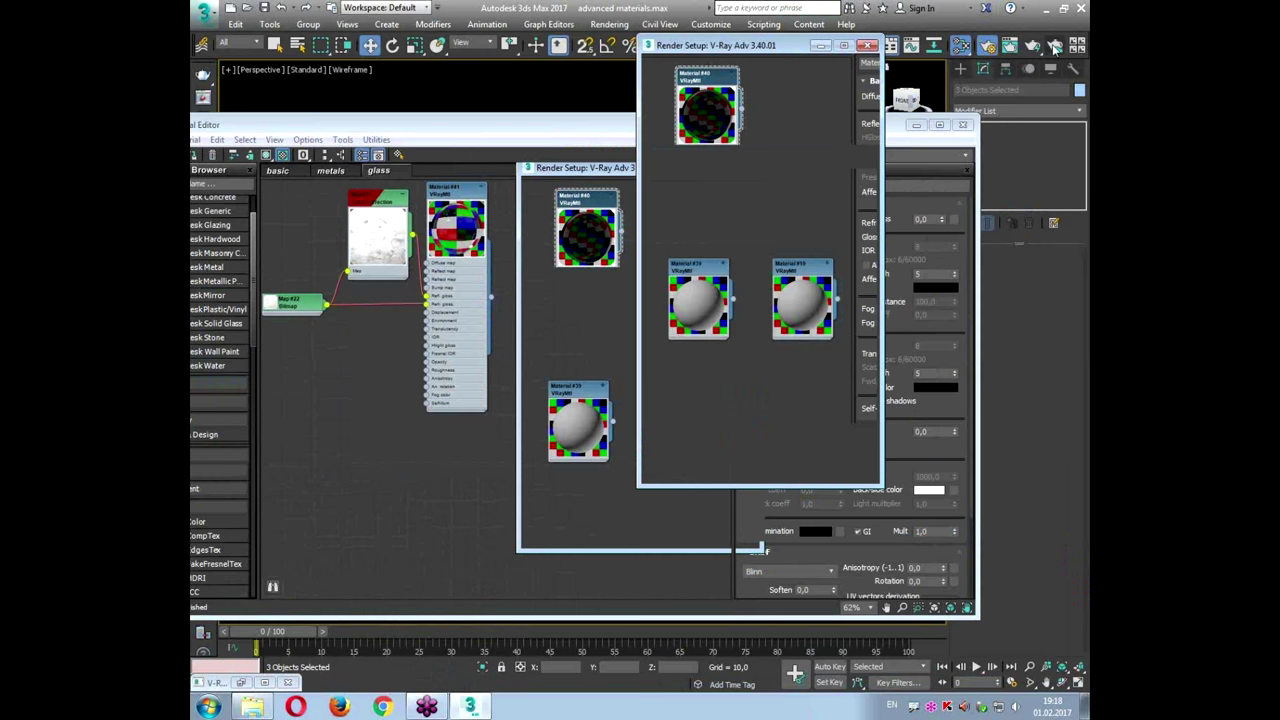
left_click(768, 66)
left_click(751, 80)
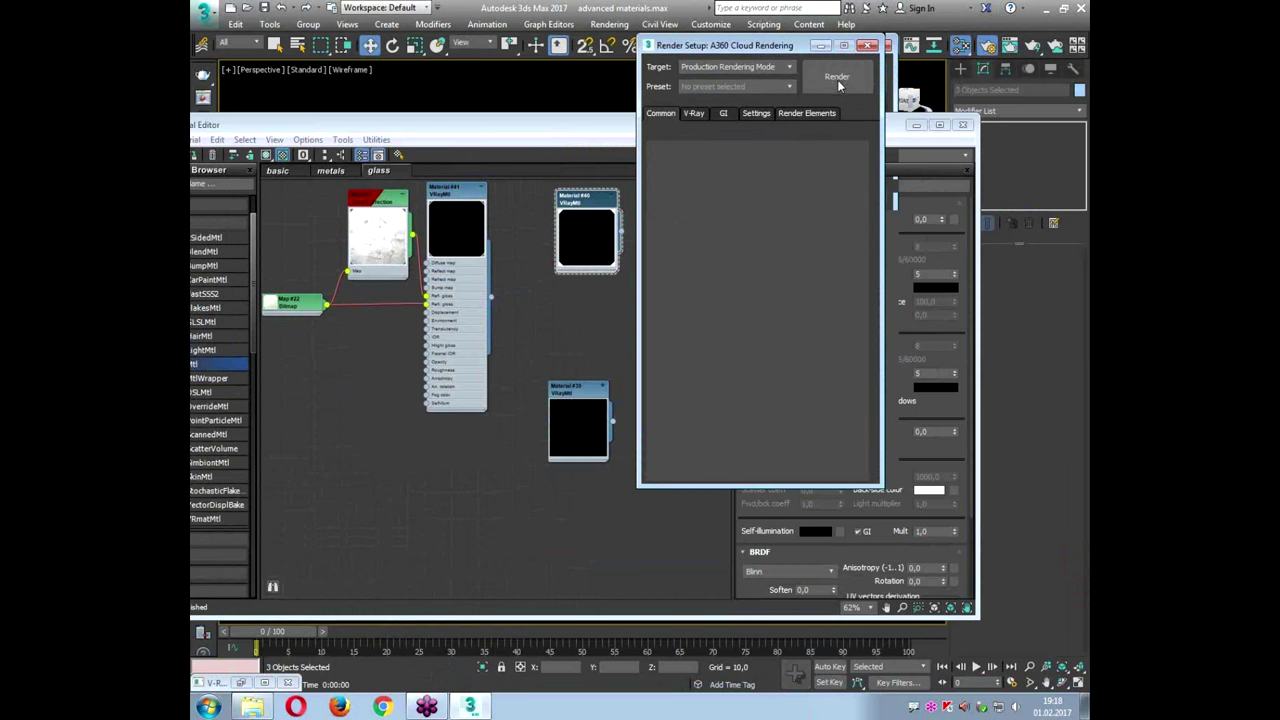
left_click(840, 78)
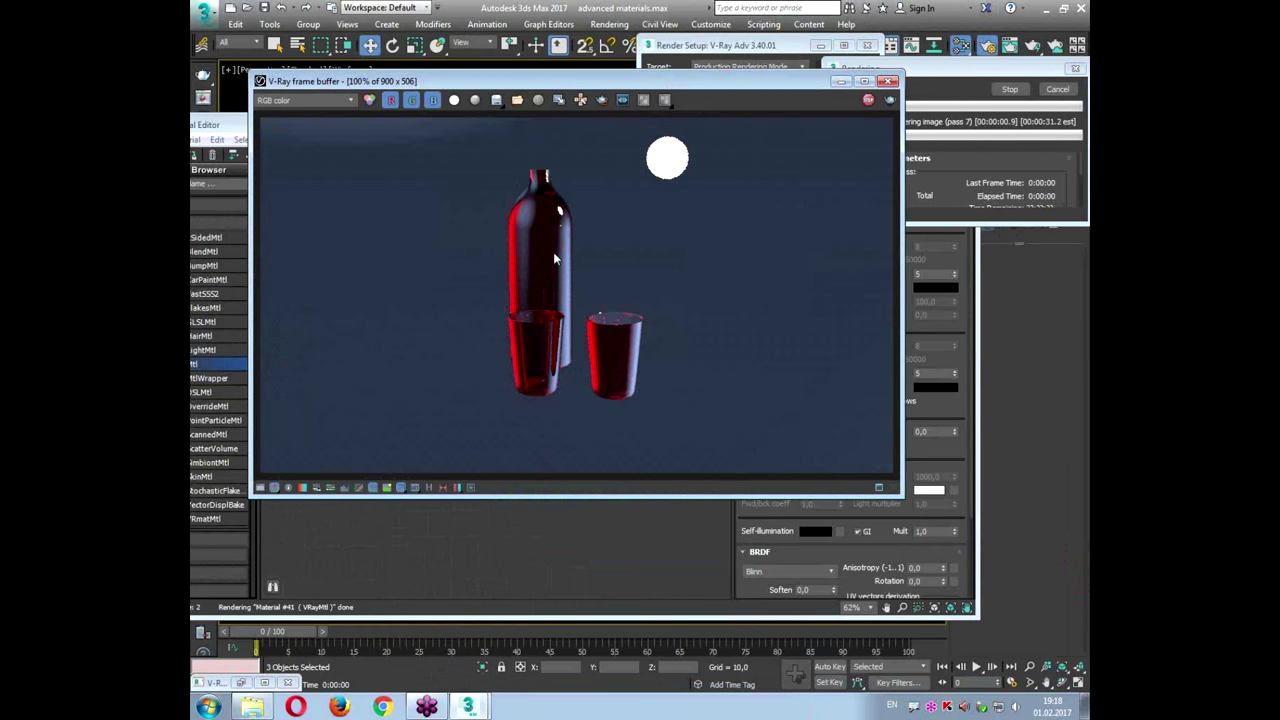
left_click(887, 81)
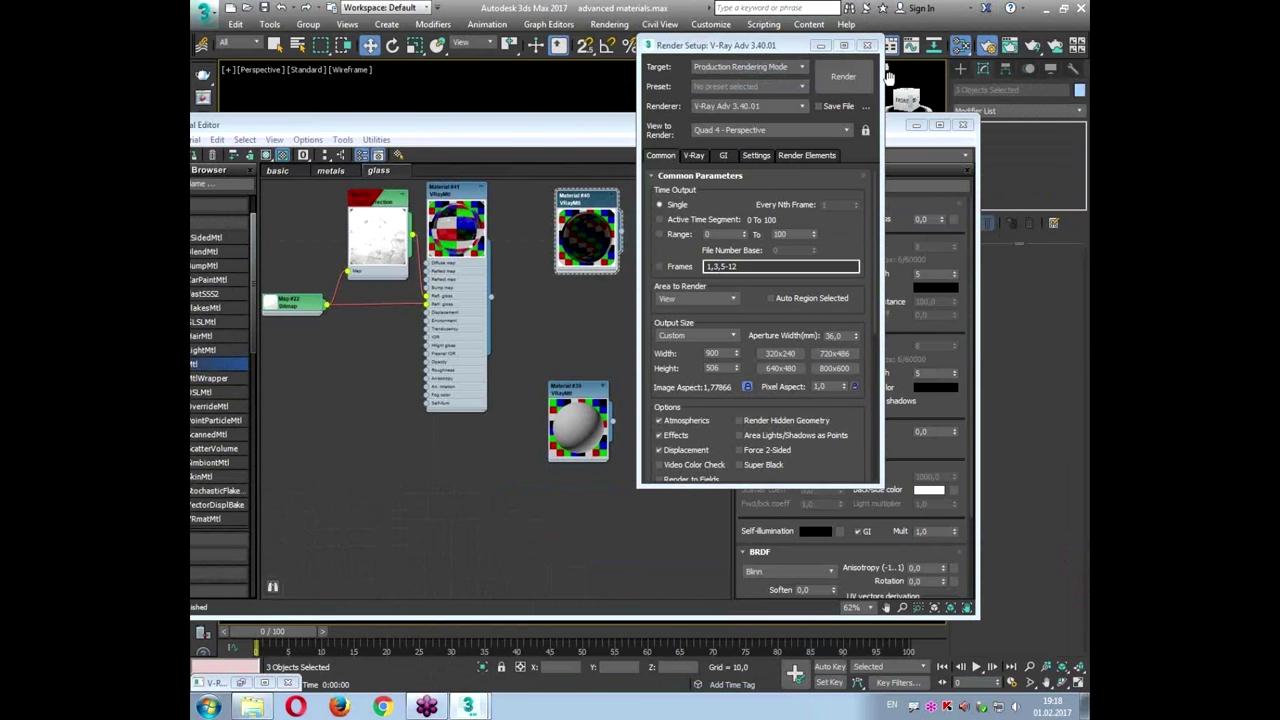
Step: Set the fog multiplier of Material #40 to 0.2 and render the bottle and tumblers
left_click(901, 442)
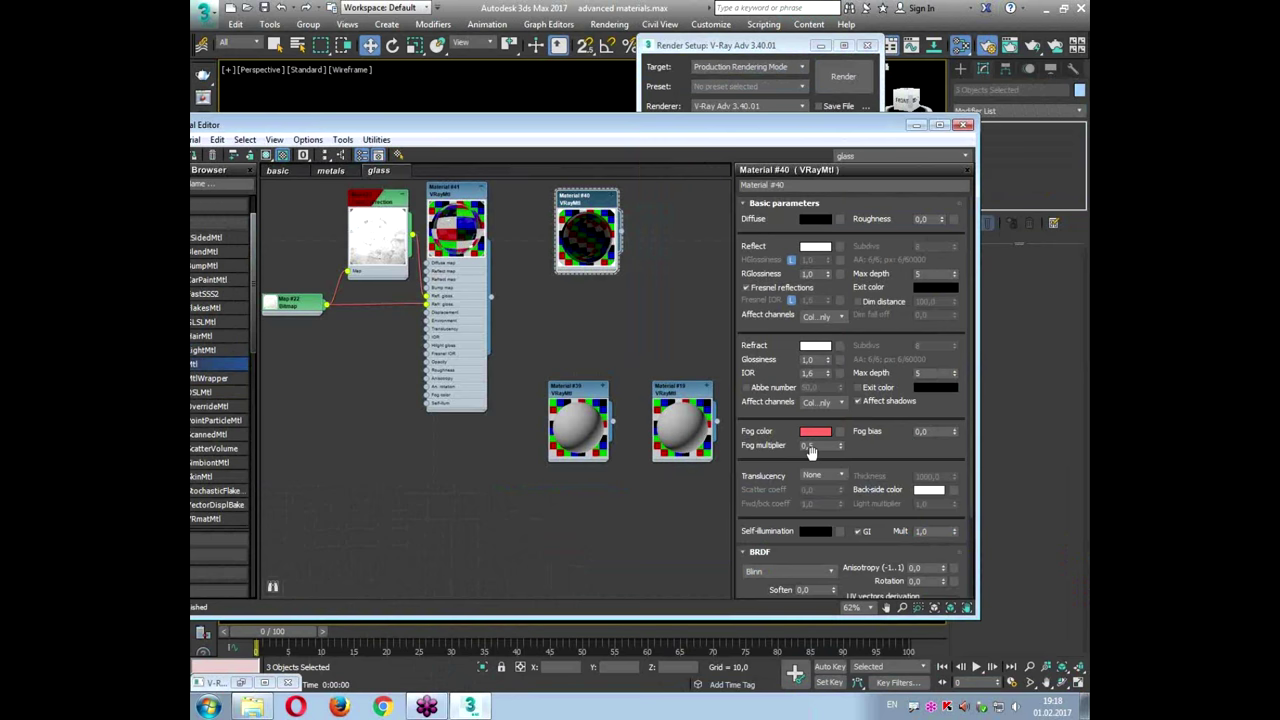
double_click(812, 445)
type("0,1")
key("Return")
left_click(1028, 47)
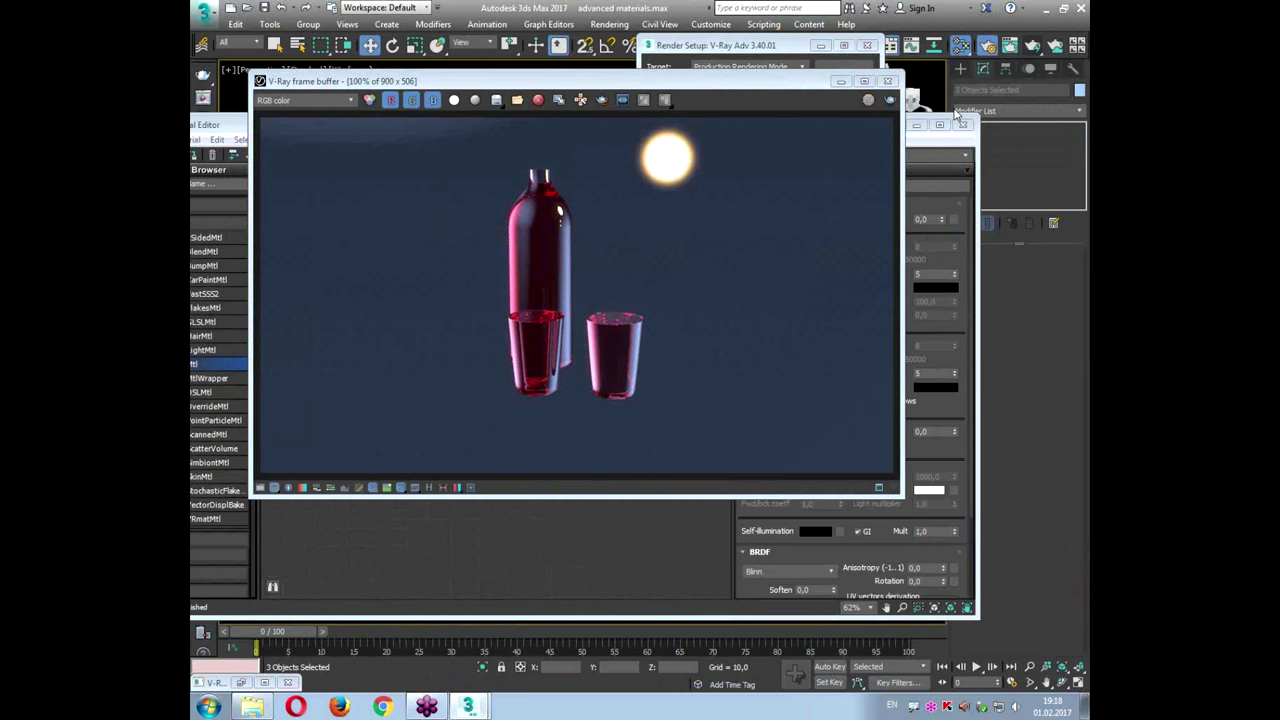
left_click(888, 81)
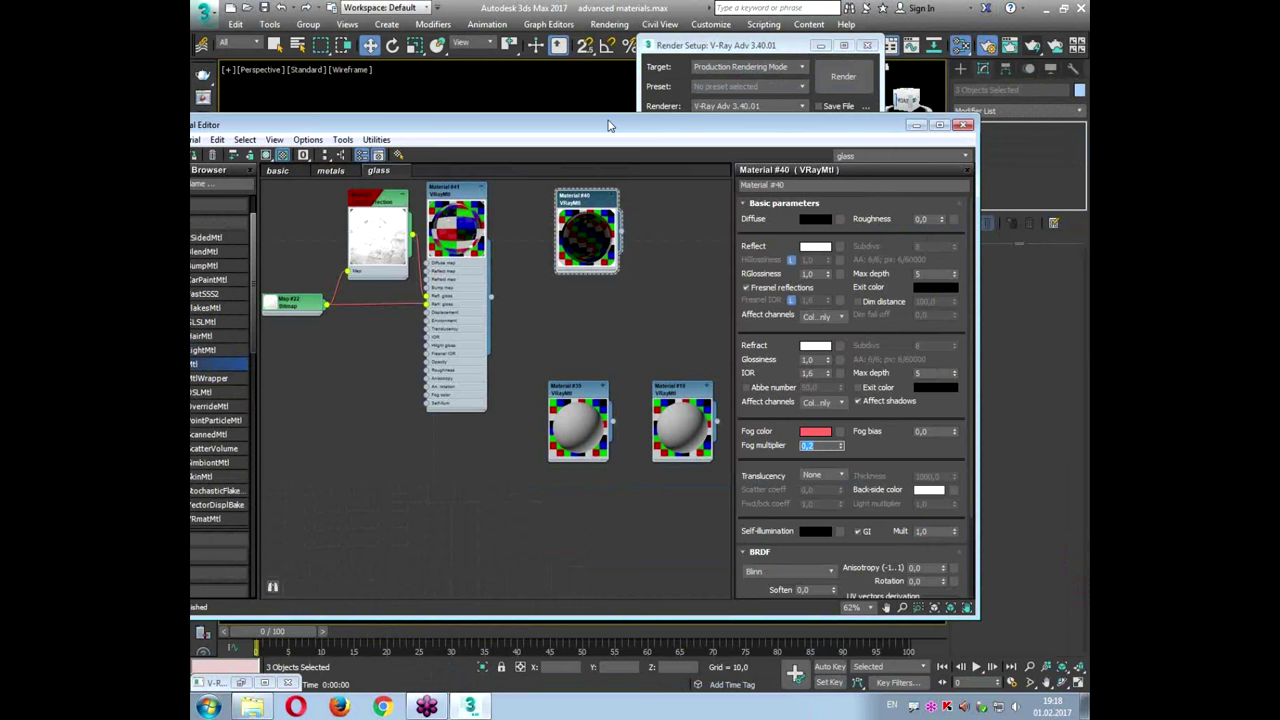
Step: End the isolation of the bottle and tumblers and render the whole scene with the red glass
left_click_drag(575, 127, 613, 304)
right_click(560, 234)
left_click(575, 176)
left_click(1033, 45)
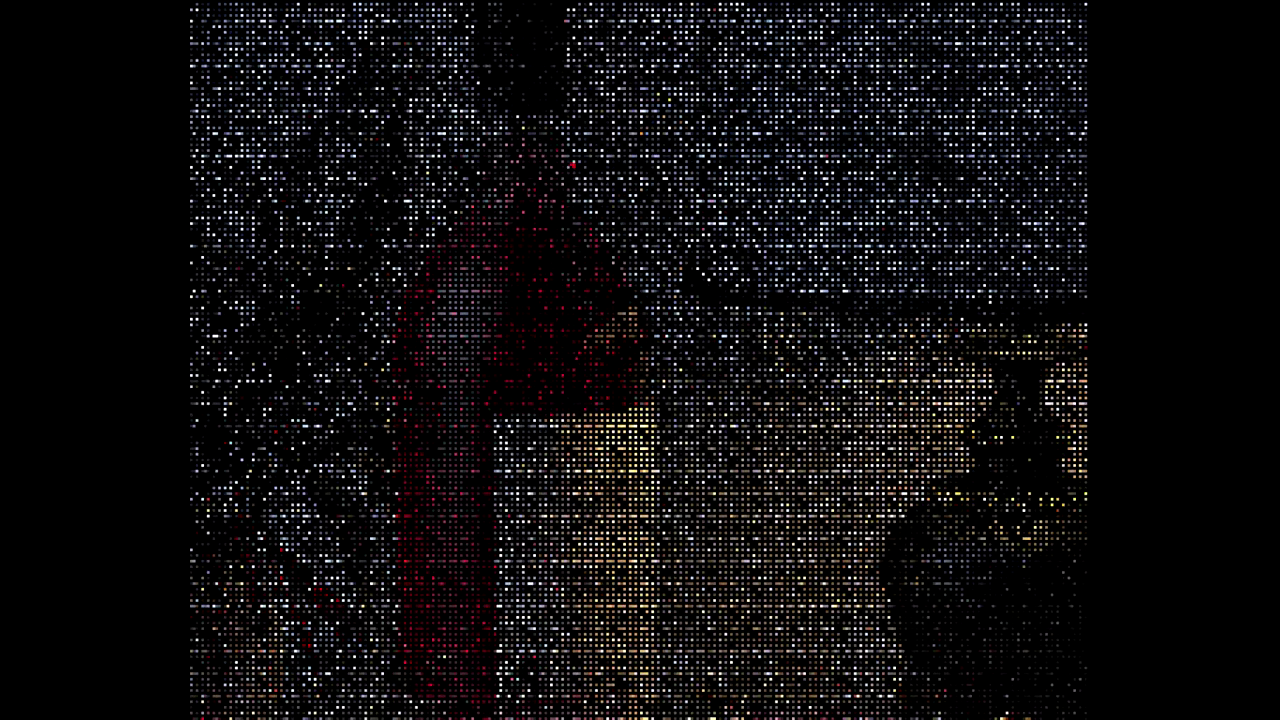
left_click_drag(572, 190, 416, 154)
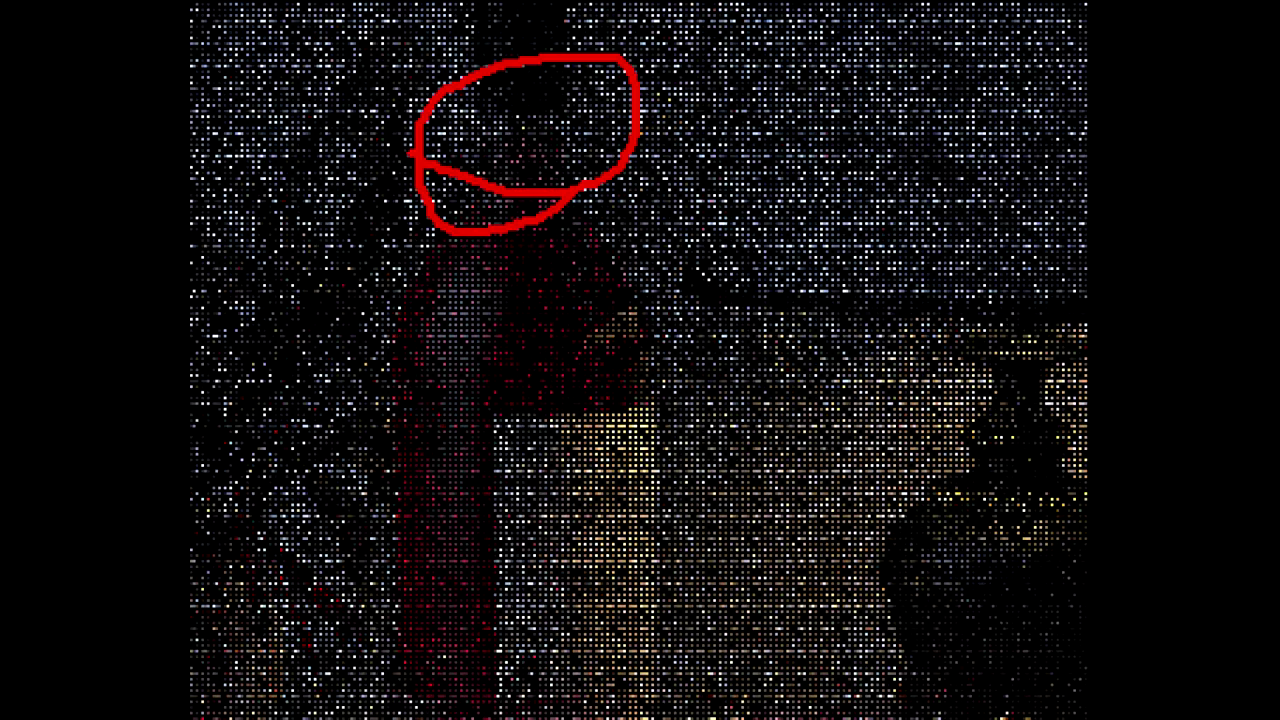
Step: Stop the scene render, close the frame buffer and set the fog multiplier of Material #40 to 0.5
right_click(410, 154)
mouse_move(508, 400)
left_mouse_down()
mouse_move(392, 306)
mouse_move(508, 366)
left_mouse_up()
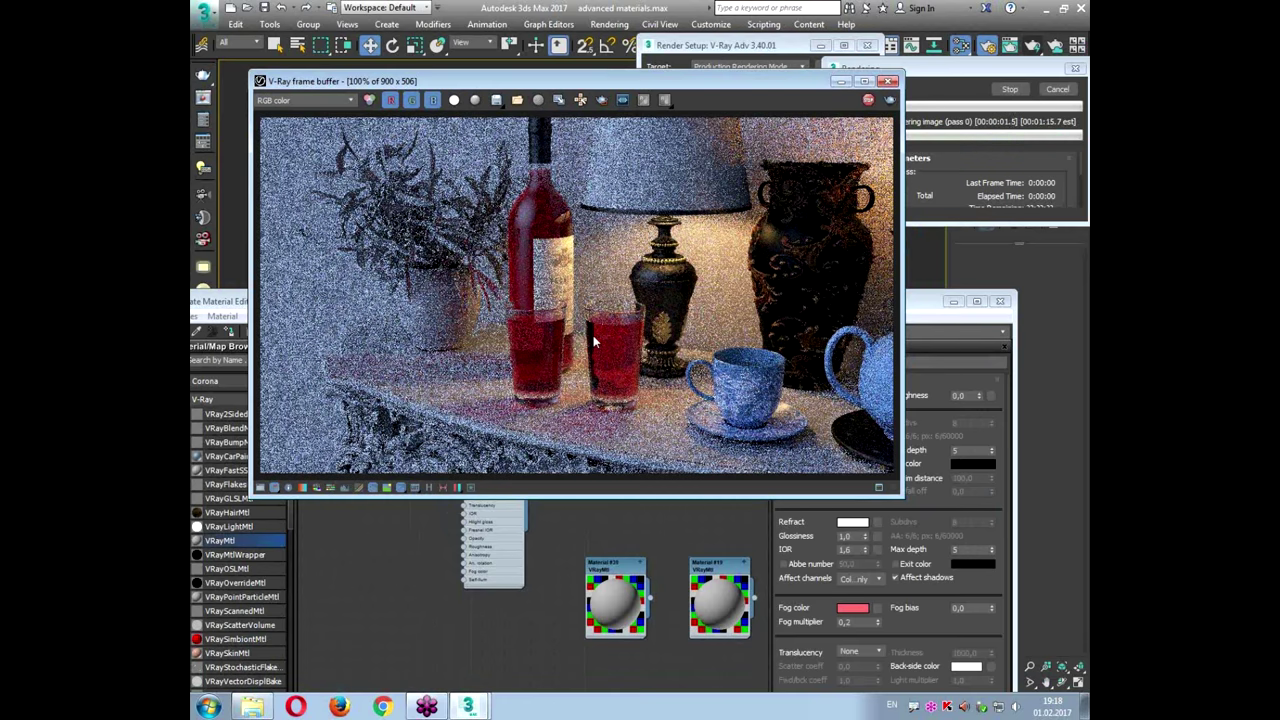
left_click(868, 99)
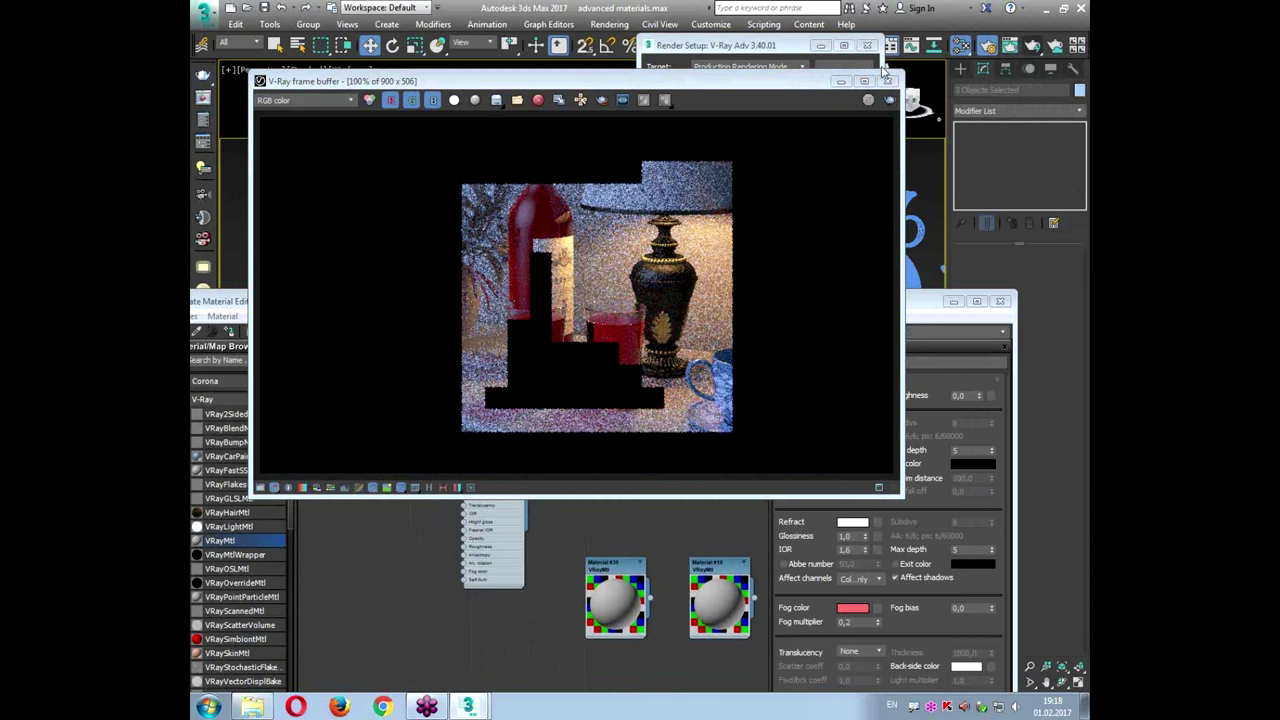
left_click(888, 80)
left_click(852, 622)
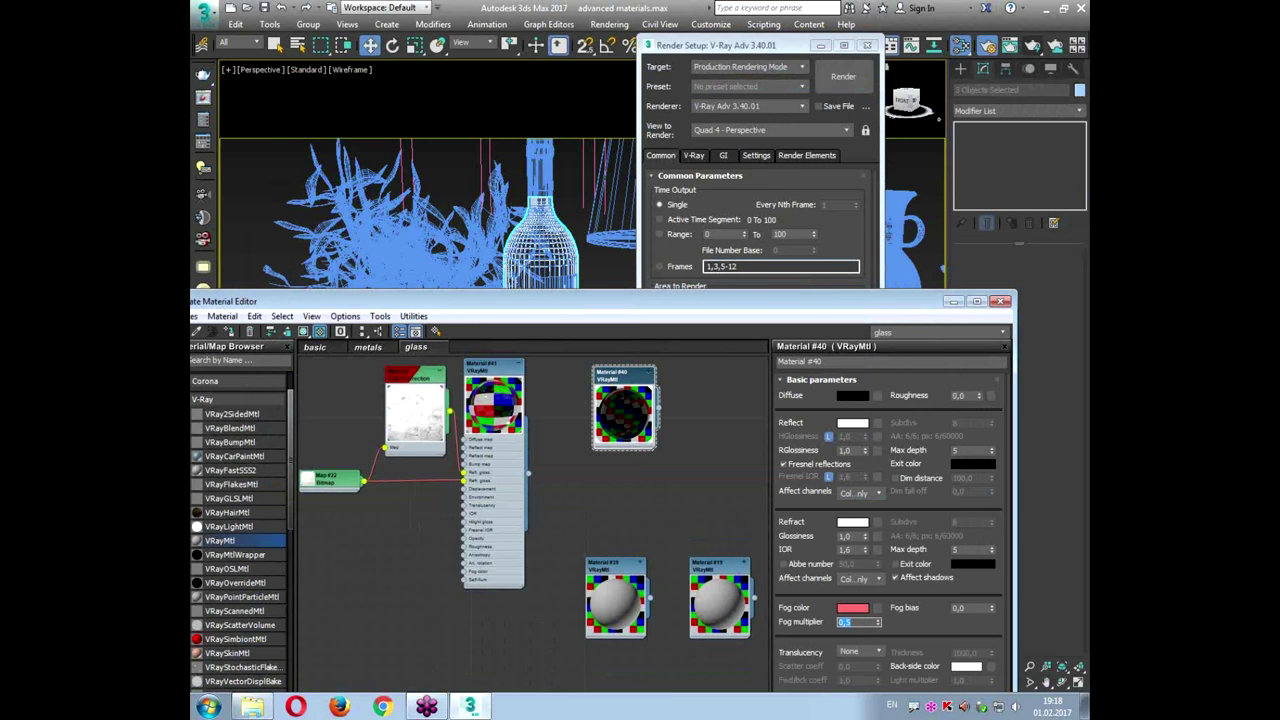
Step: Close Render Setup, return the perspective viewport to shaded display and select the plant pot
left_click(867, 45)
key("F3")
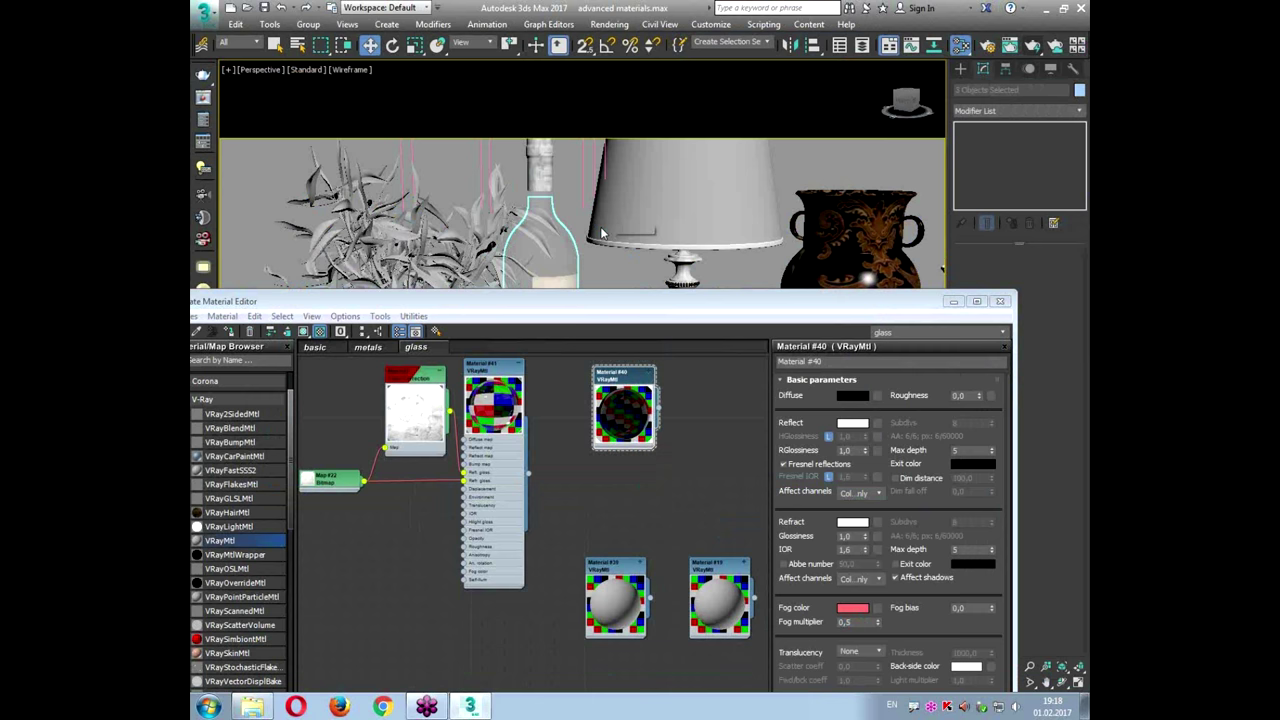
left_click_drag(600, 301, 759, 451)
left_click(430, 362)
left_click_drag(478, 452, 432, 184)
middle_click_drag(486, 366, 505, 470)
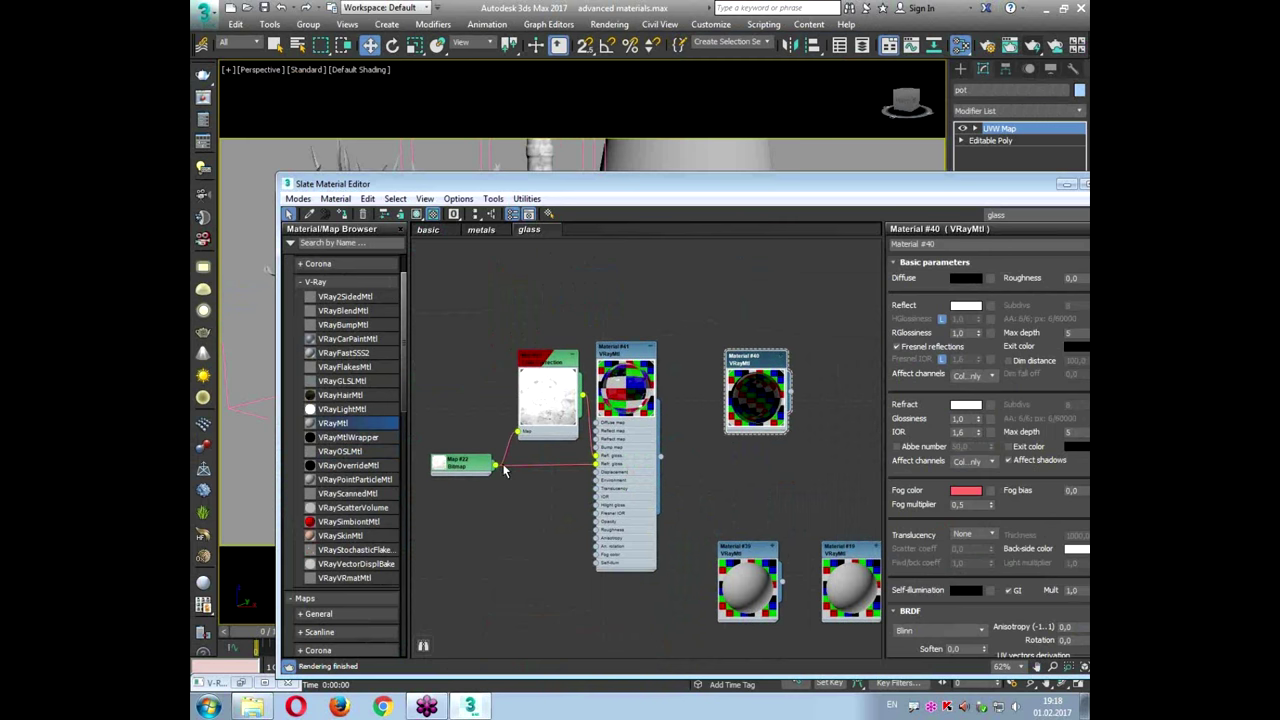
Step: Duplicate the blue V-Ray material together with its Color Correction and Bitmap maps in the basic view
left_click(481, 230)
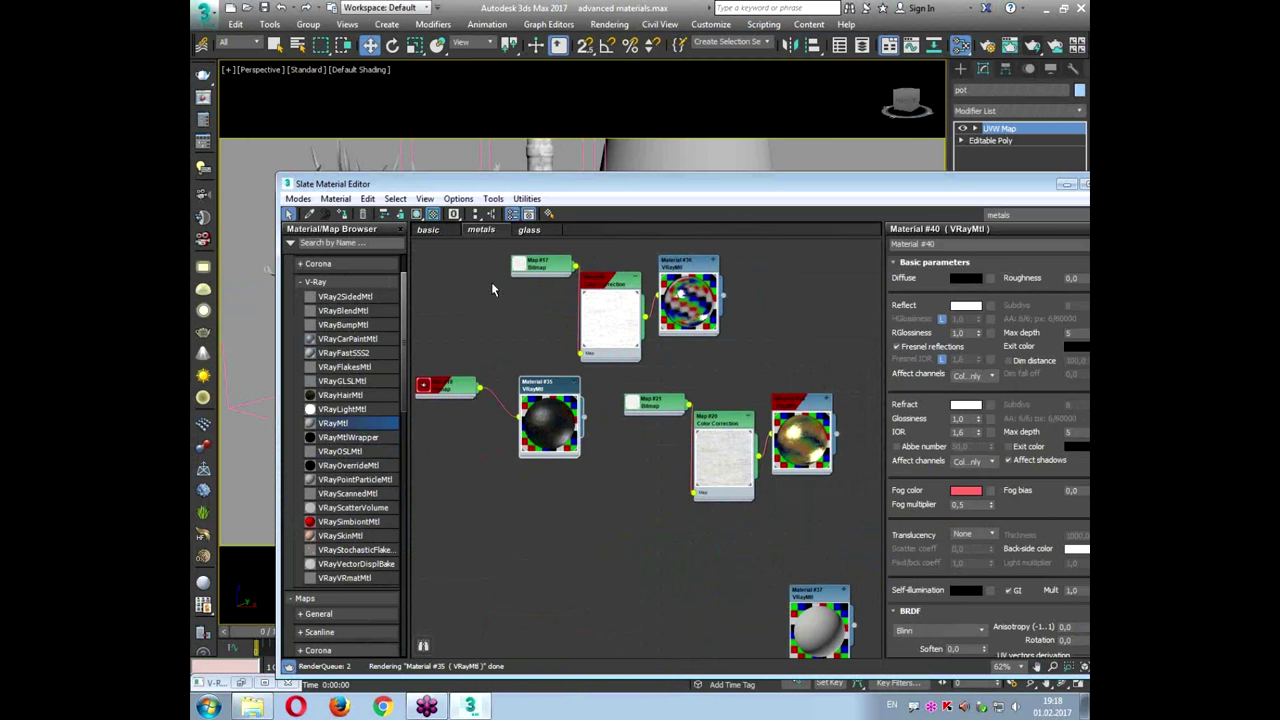
left_click(428, 229)
middle_click_drag(628, 488, 620, 380)
scroll(652, 414, "down", 4)
scroll(668, 467, "down", 2)
middle_click_drag(668, 467, 672, 347)
scroll(672, 347, "up", 2)
left_click_drag(528, 294, 746, 570)
left_click_drag(643, 337, 823, 398, "shift")
middle_click_drag(812, 358, 719, 308)
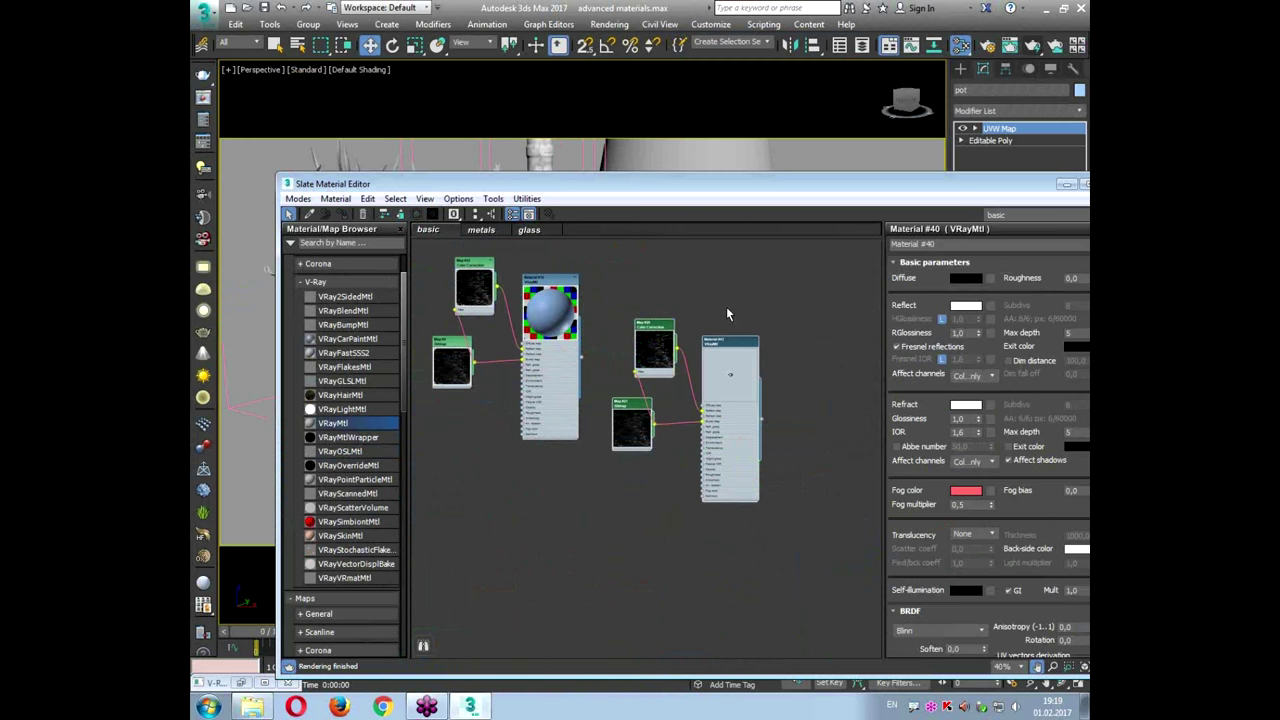
Step: Add a Mix map to the diffuse slot of the copied blue material and place it above the other maps
scroll(719, 308, "up", 3)
double_click(733, 345)
scroll(973, 300, "down", 2)
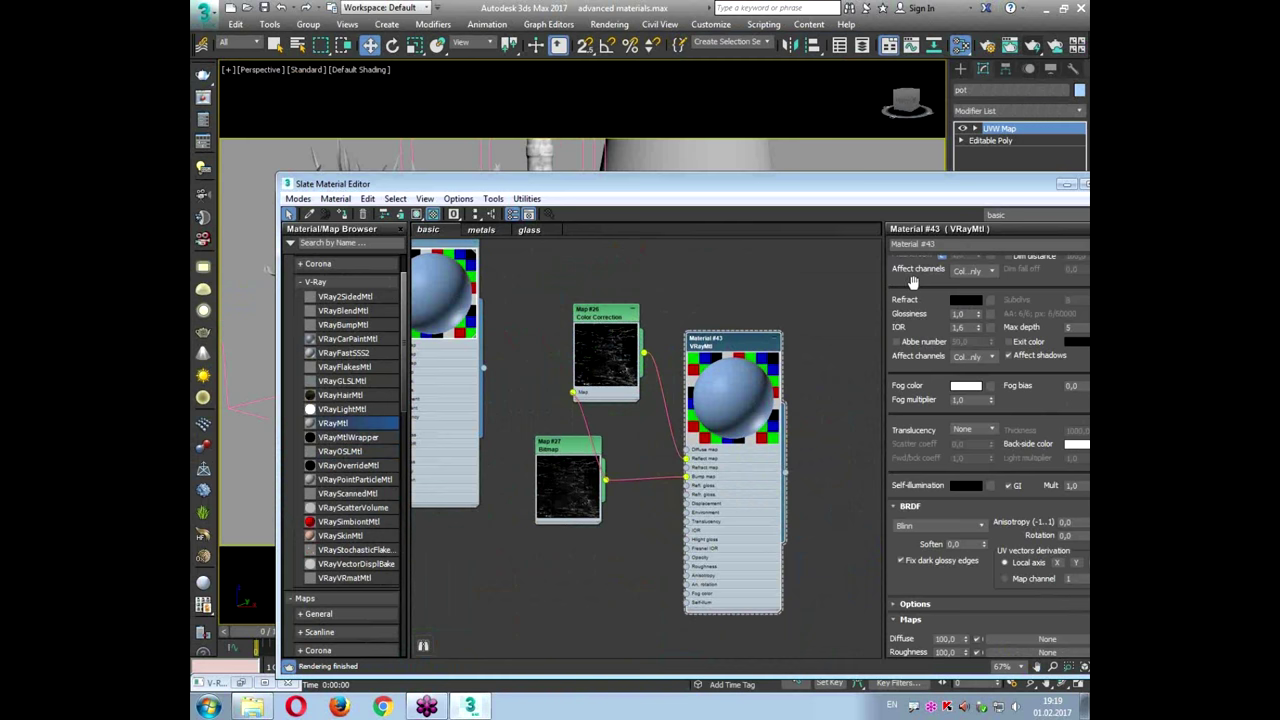
scroll(911, 284, "up", 3)
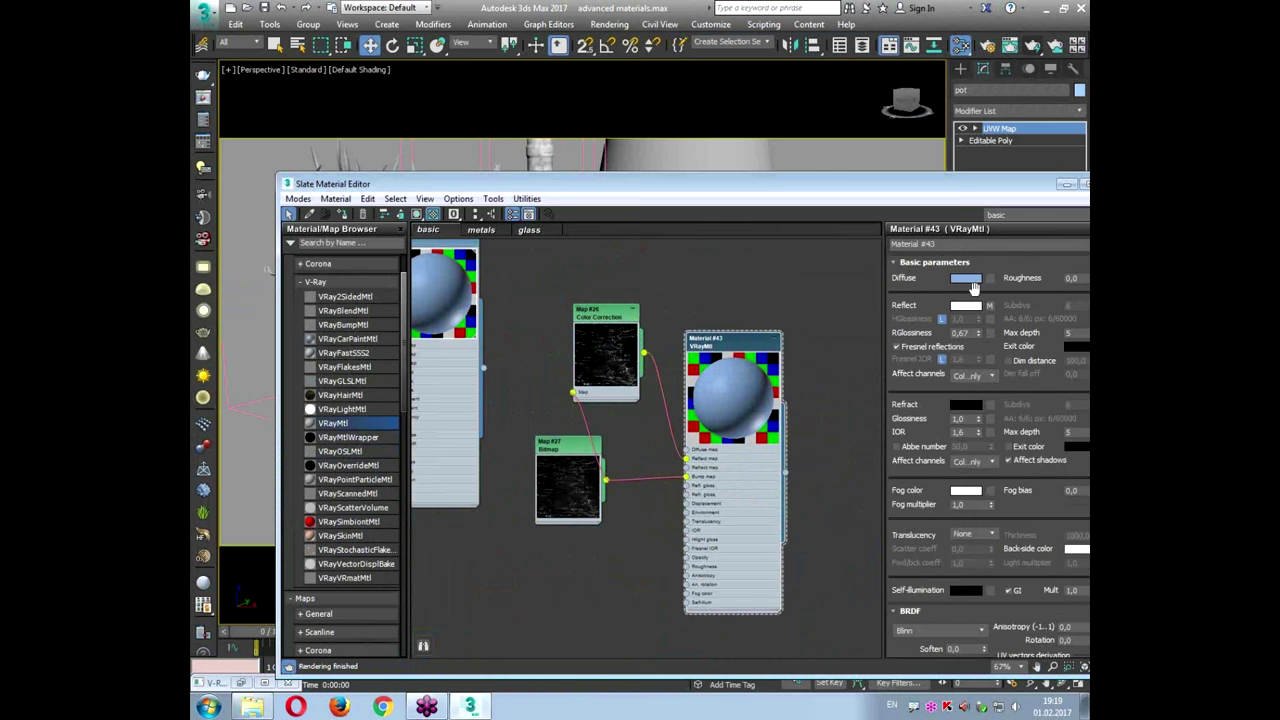
mouse_move(627, 335)
left_mouse_down()
mouse_move(600, 344)
mouse_move(619, 328)
left_mouse_up()
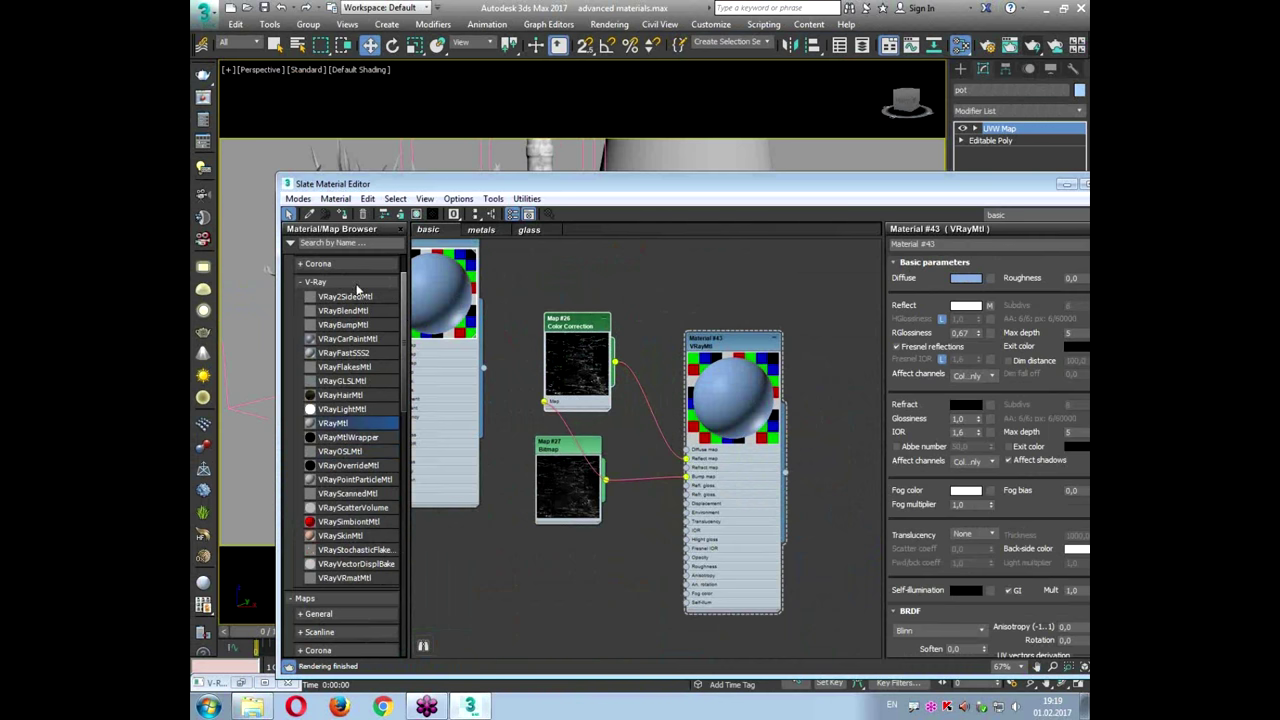
left_click(314, 284)
left_click(318, 319)
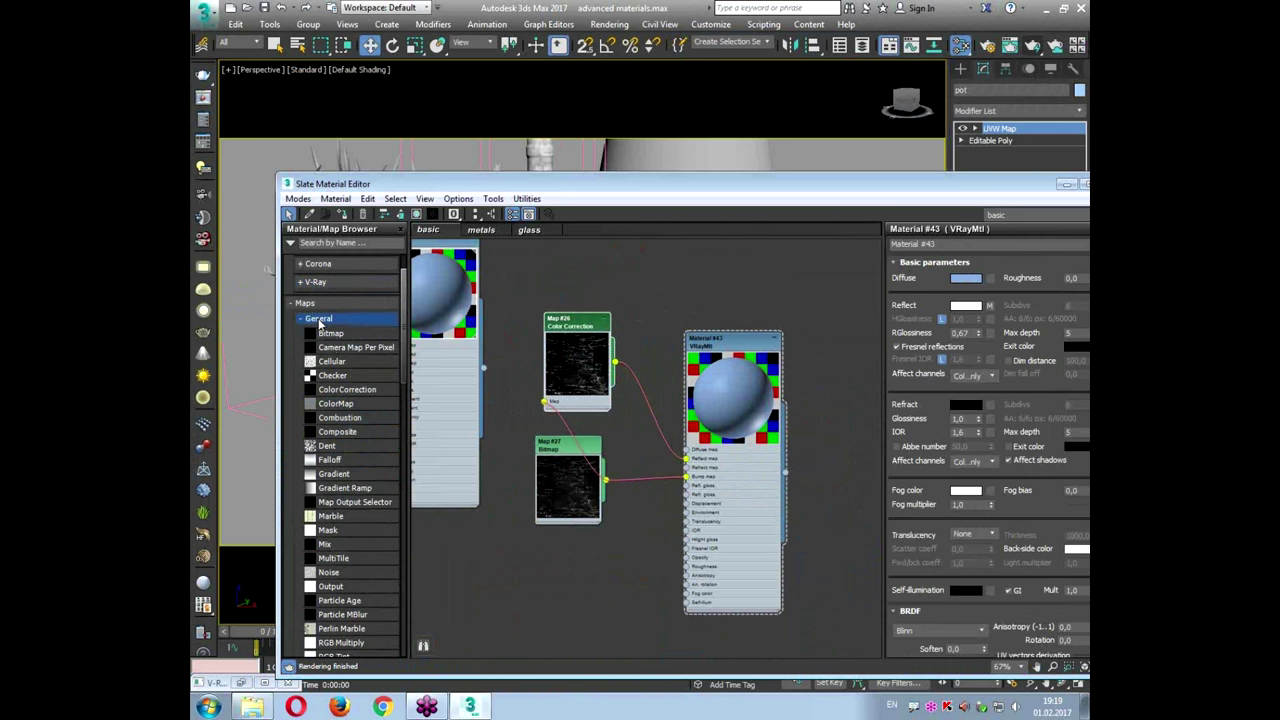
left_click(318, 543)
left_click_drag(807, 325, 993, 277)
left_click(608, 434)
left_click_drag(608, 438, 626, 246)
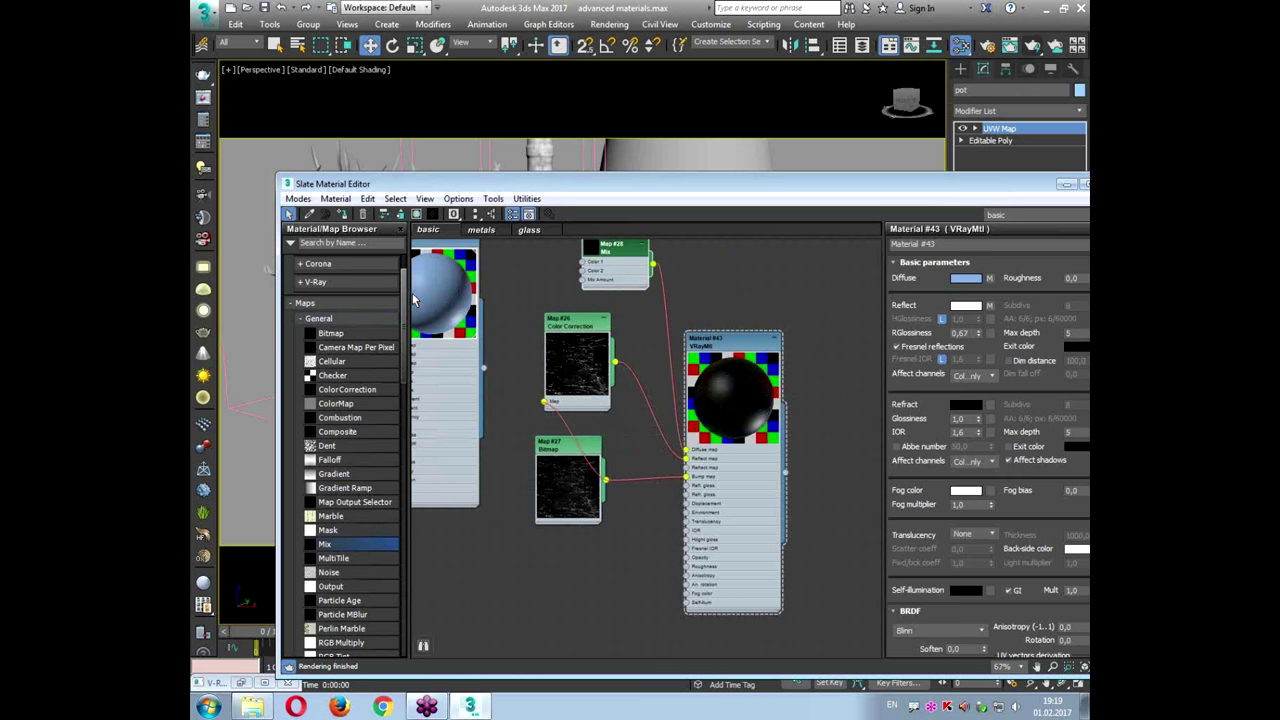
Step: Load the "classic flowers reflection" bitmap as the Mix Amount of the Mix map and arrange its node beside it
left_click_drag(329, 336, 583, 279)
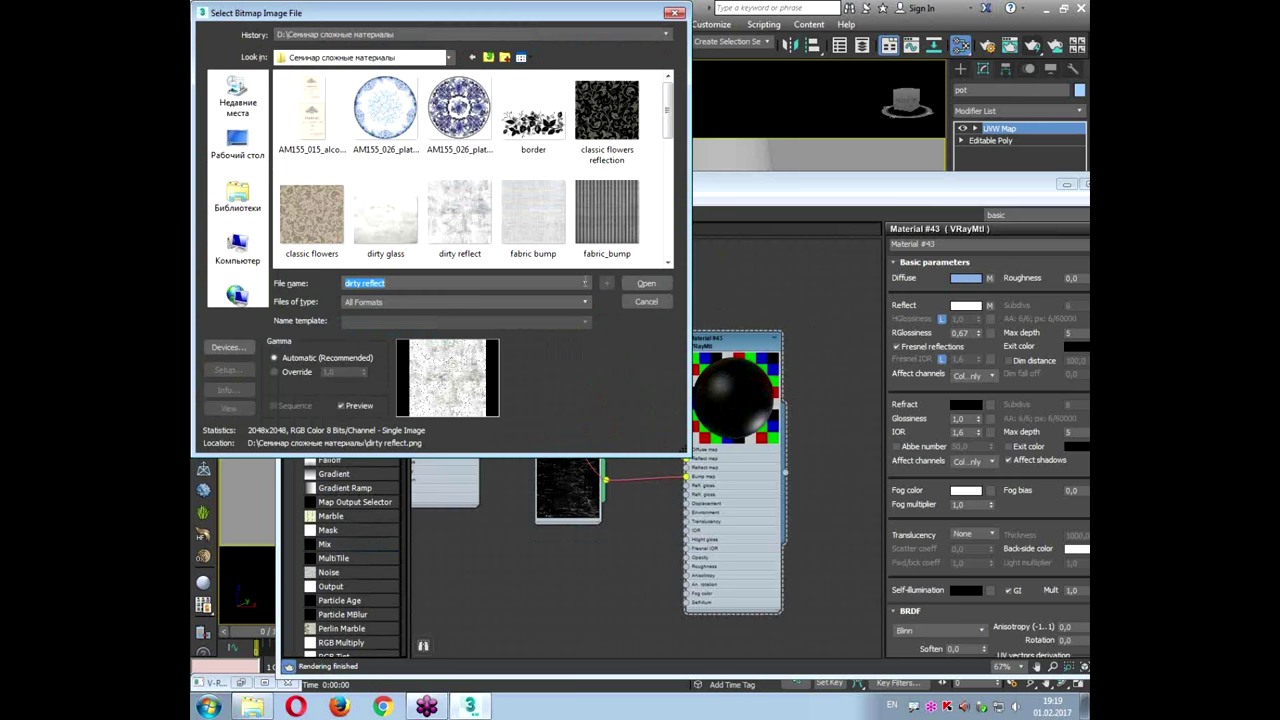
left_click(549, 130)
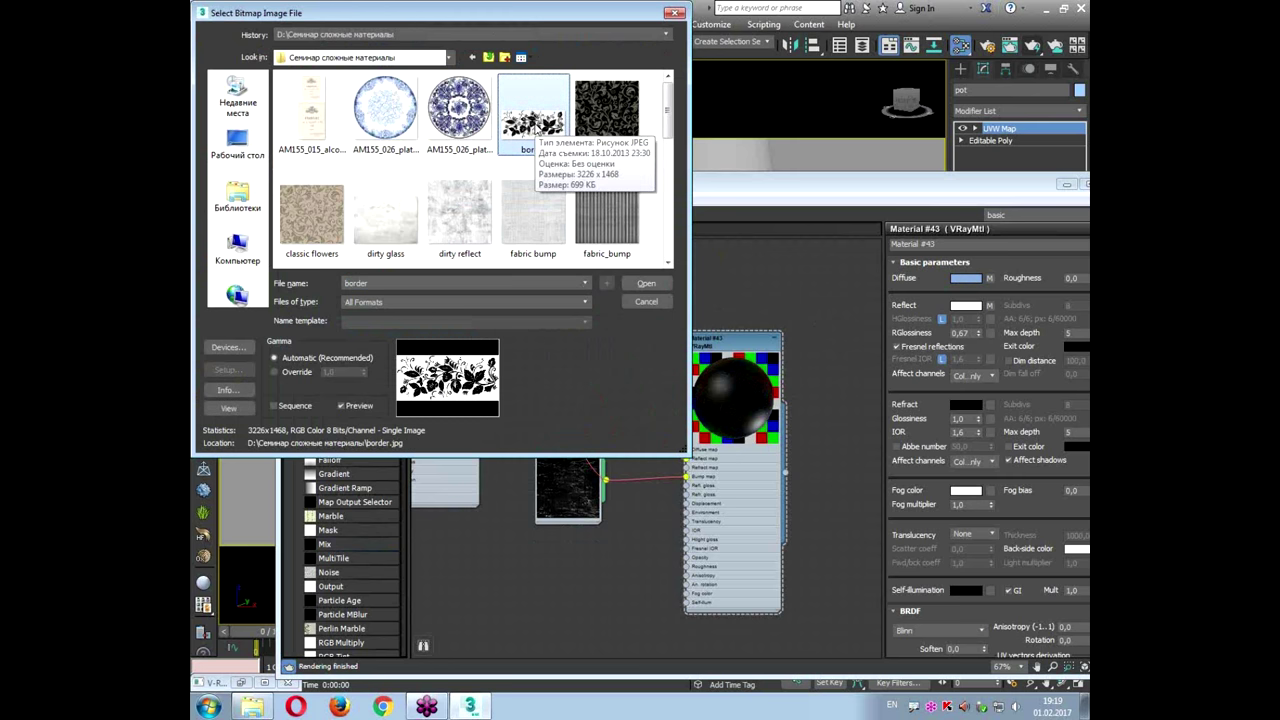
left_click_drag(667, 128, 683, 108)
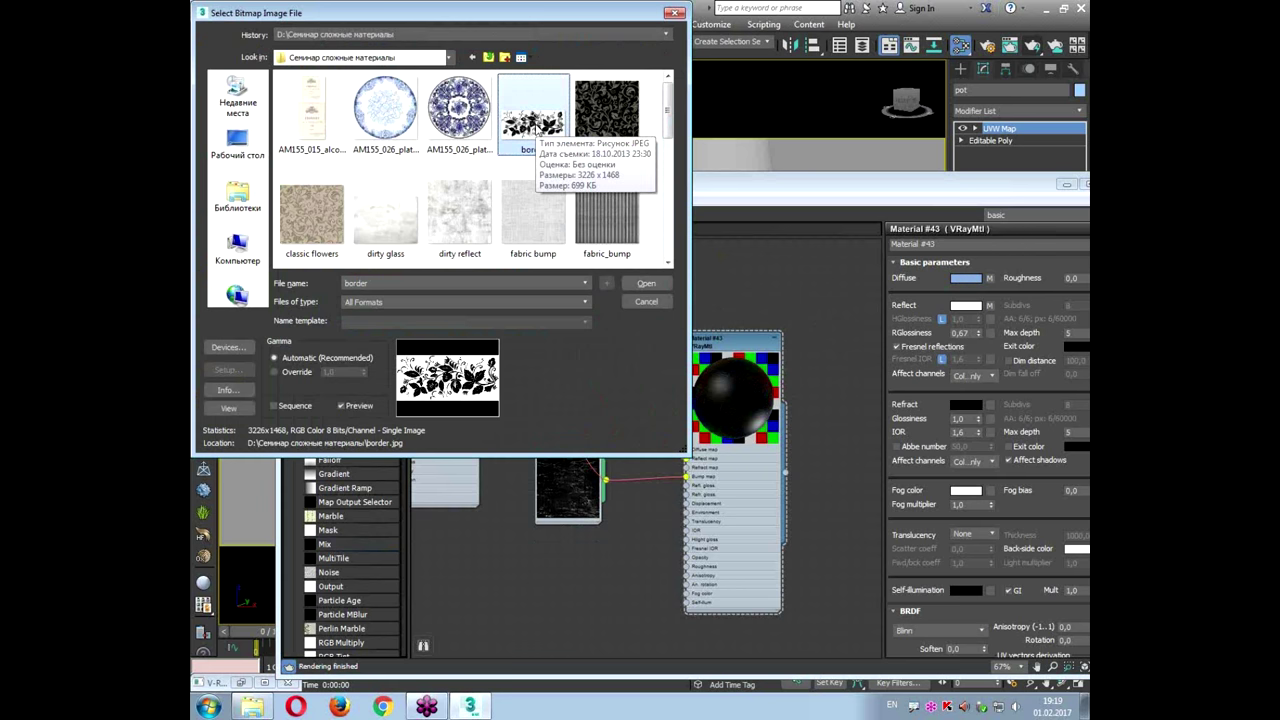
left_click(606, 118)
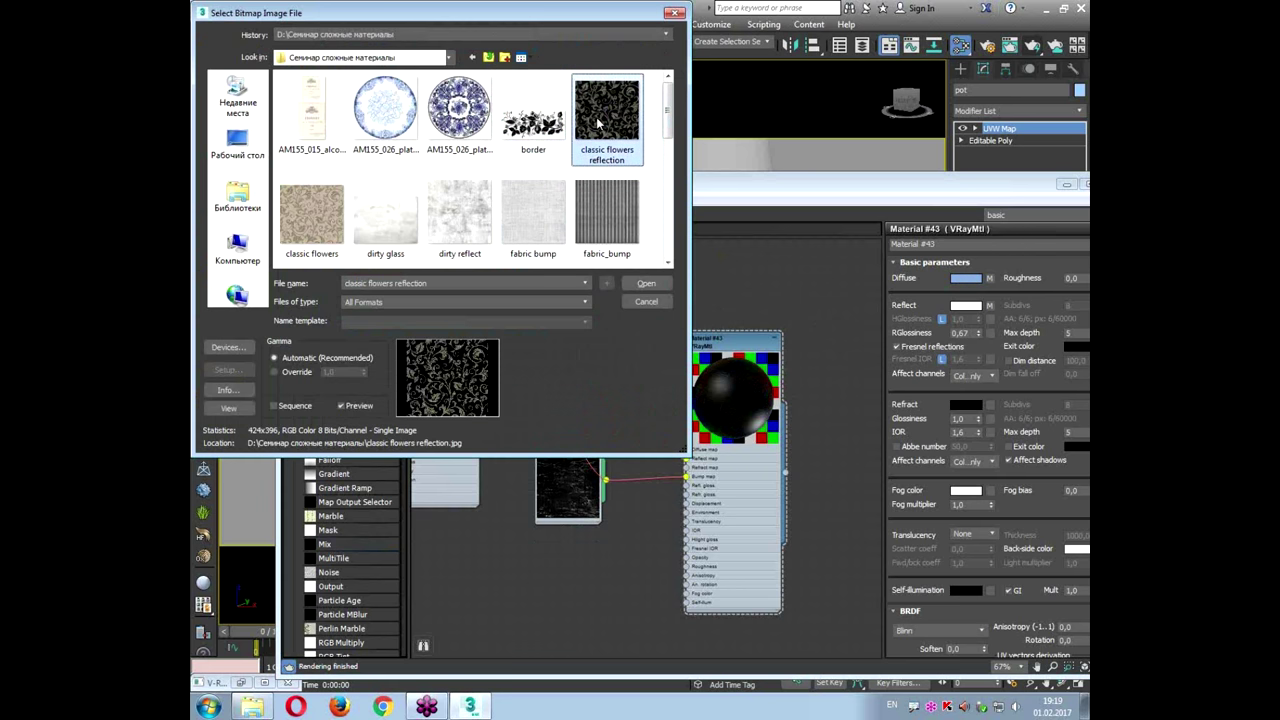
double_click(606, 118)
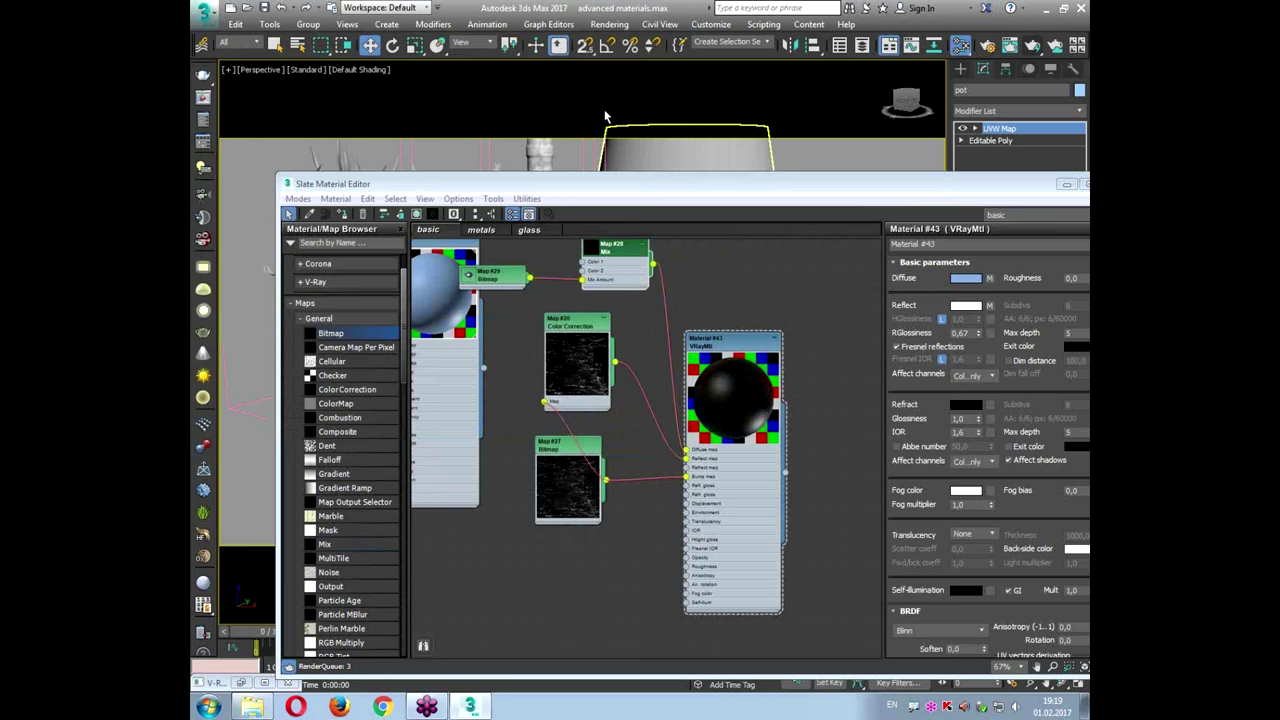
scroll(617, 330, "up", 2)
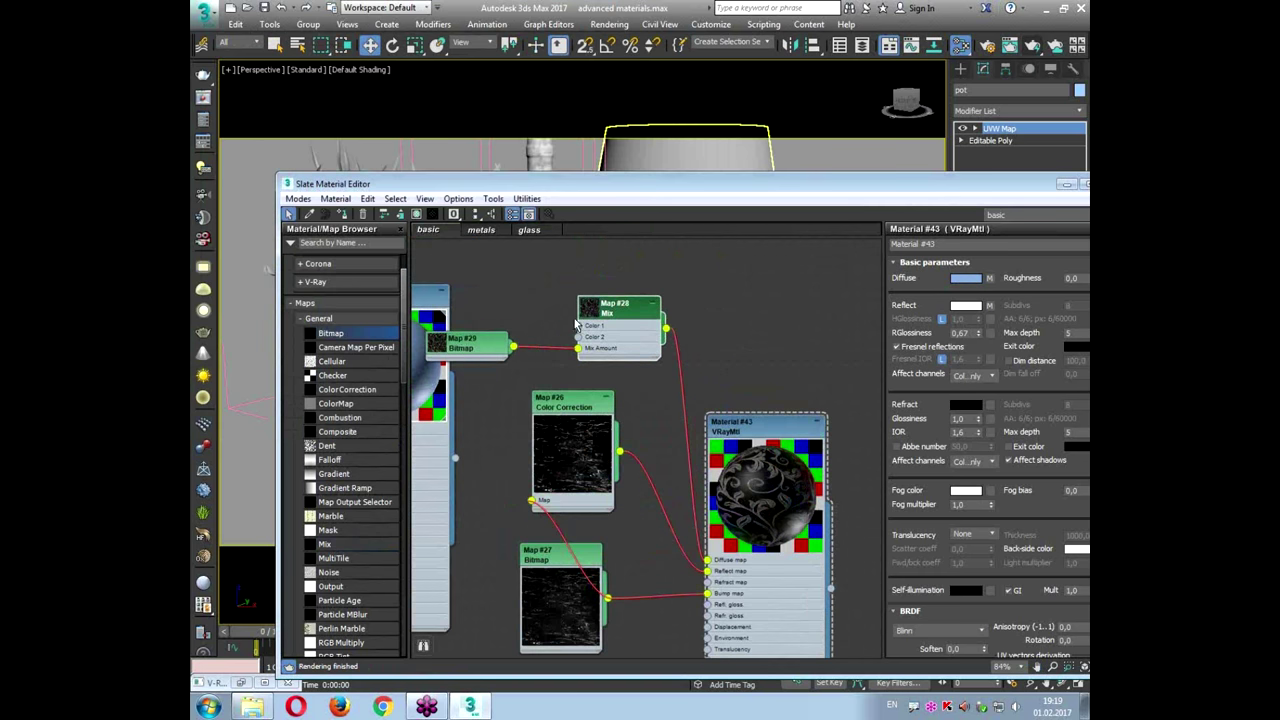
left_click_drag(463, 352, 498, 316)
double_click(498, 316)
Step: Set Color 1 of the Mix map to dark brown with hue 7, saturation 210 and value 38
double_click(604, 310)
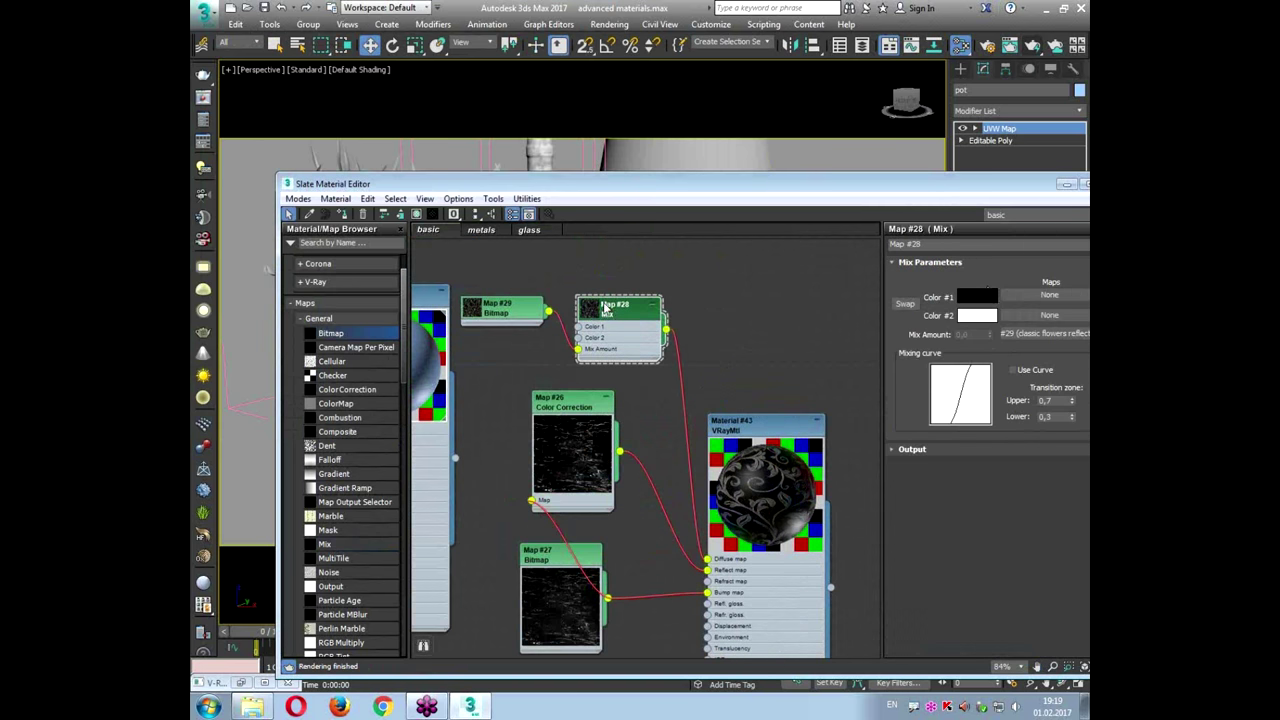
left_click_drag(938, 196, 850, 93)
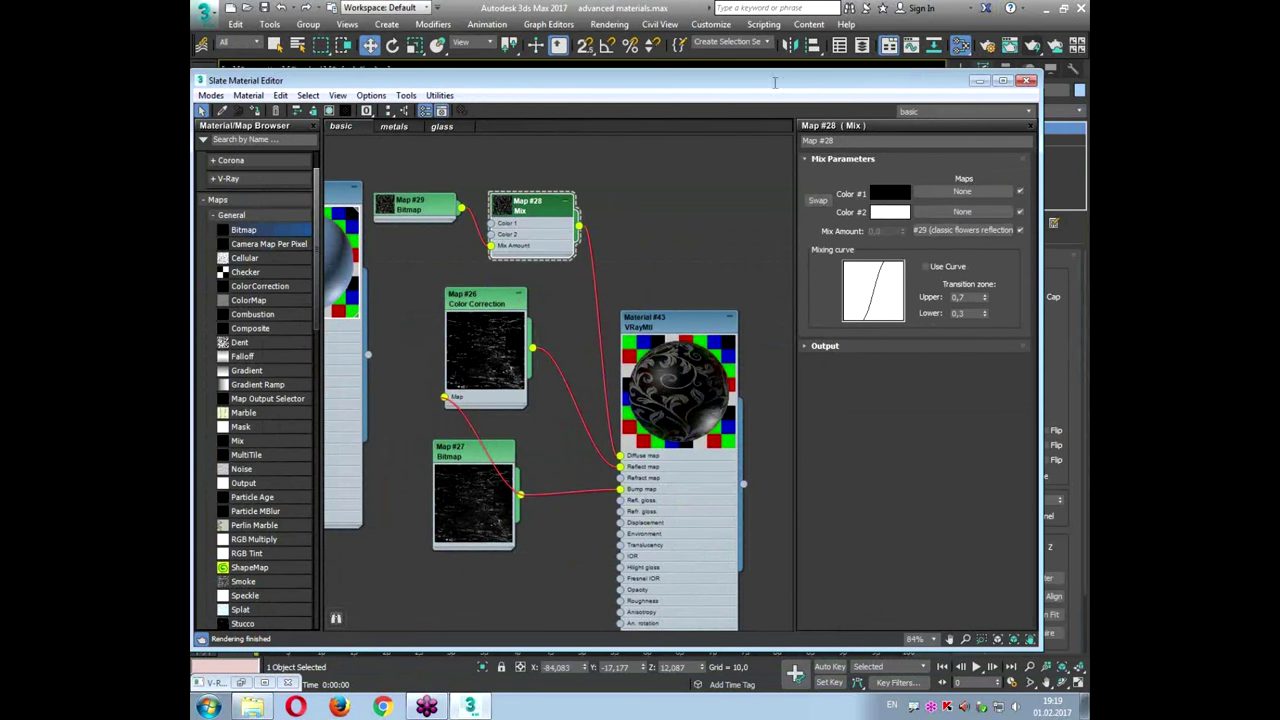
left_click(882, 194)
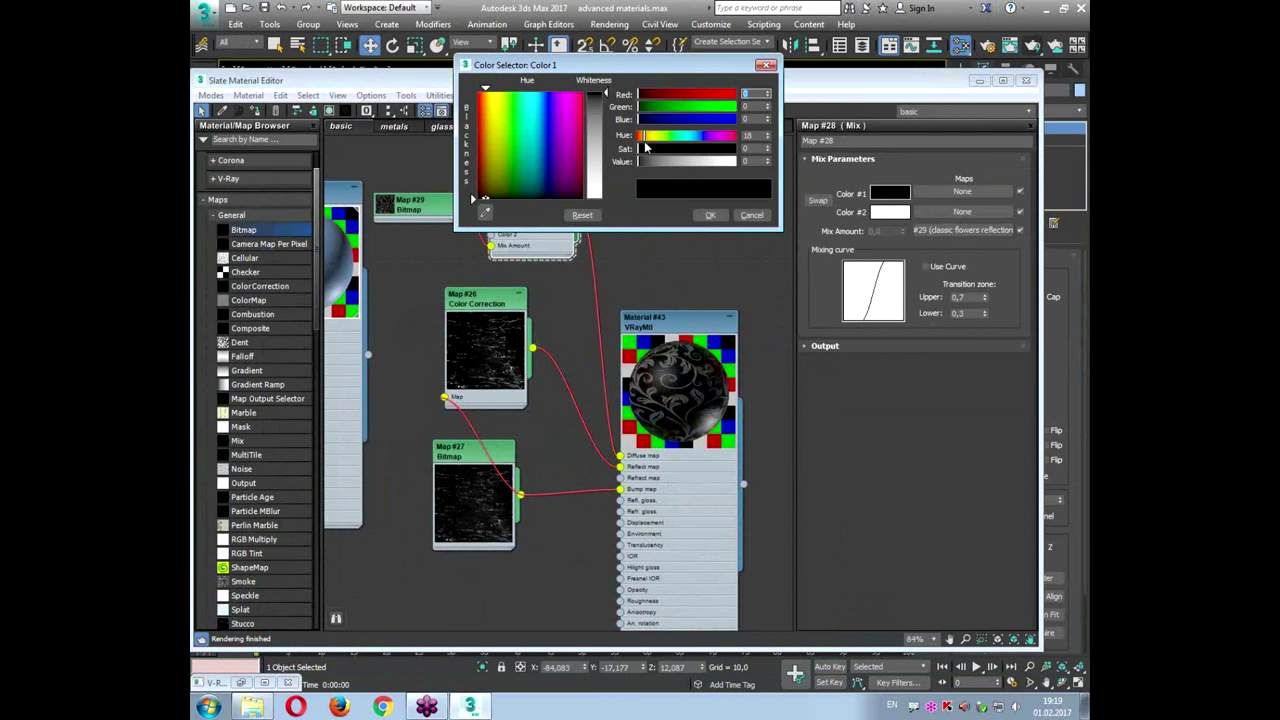
left_click(717, 150)
left_click(653, 161)
left_click_drag(648, 136, 640, 137)
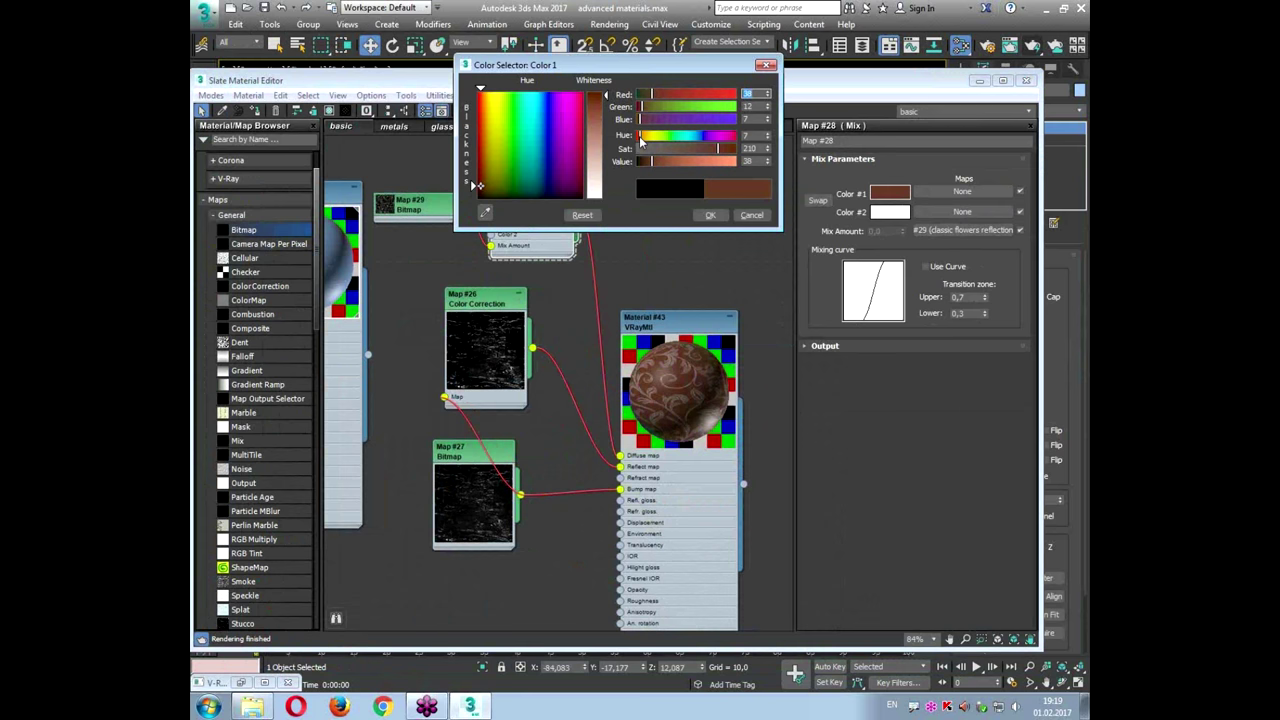
left_click(711, 217)
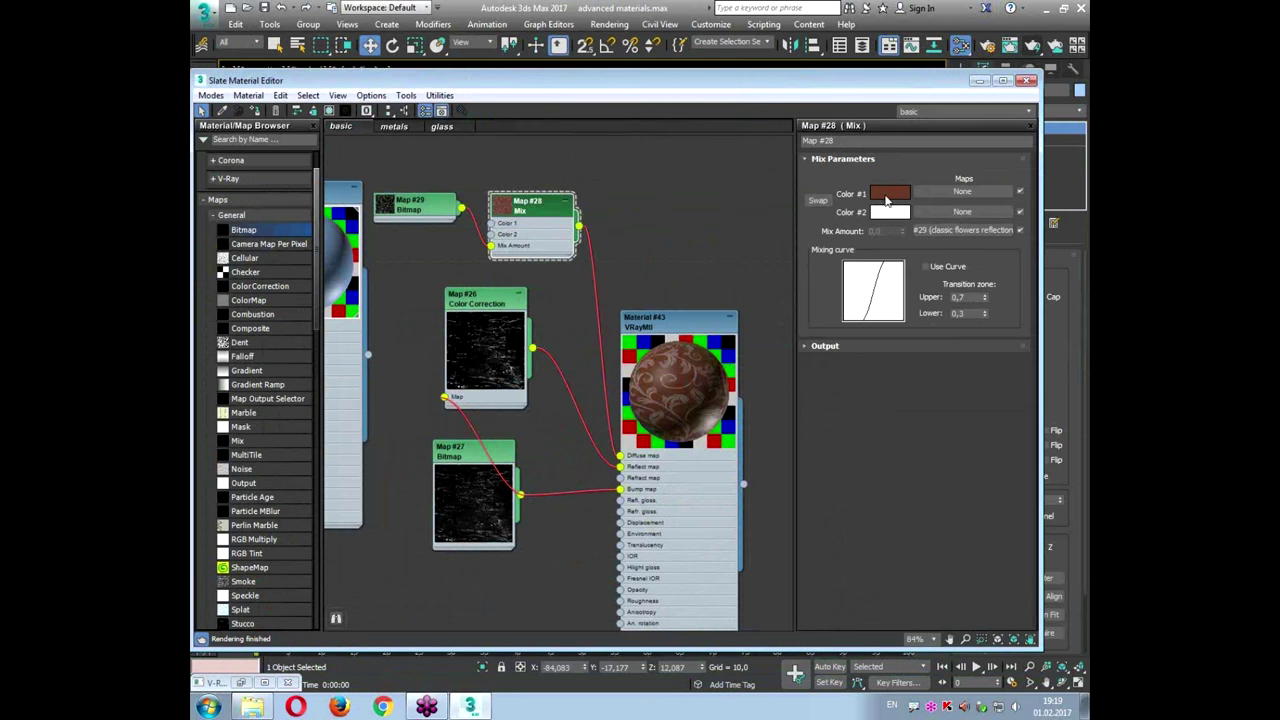
Step: Copy Color 1 of the Mix map to Color 2, changing its value to 210 and saturation to about 154
left_click_drag(885, 200, 886, 211)
left_click(616, 372)
left_click(868, 211)
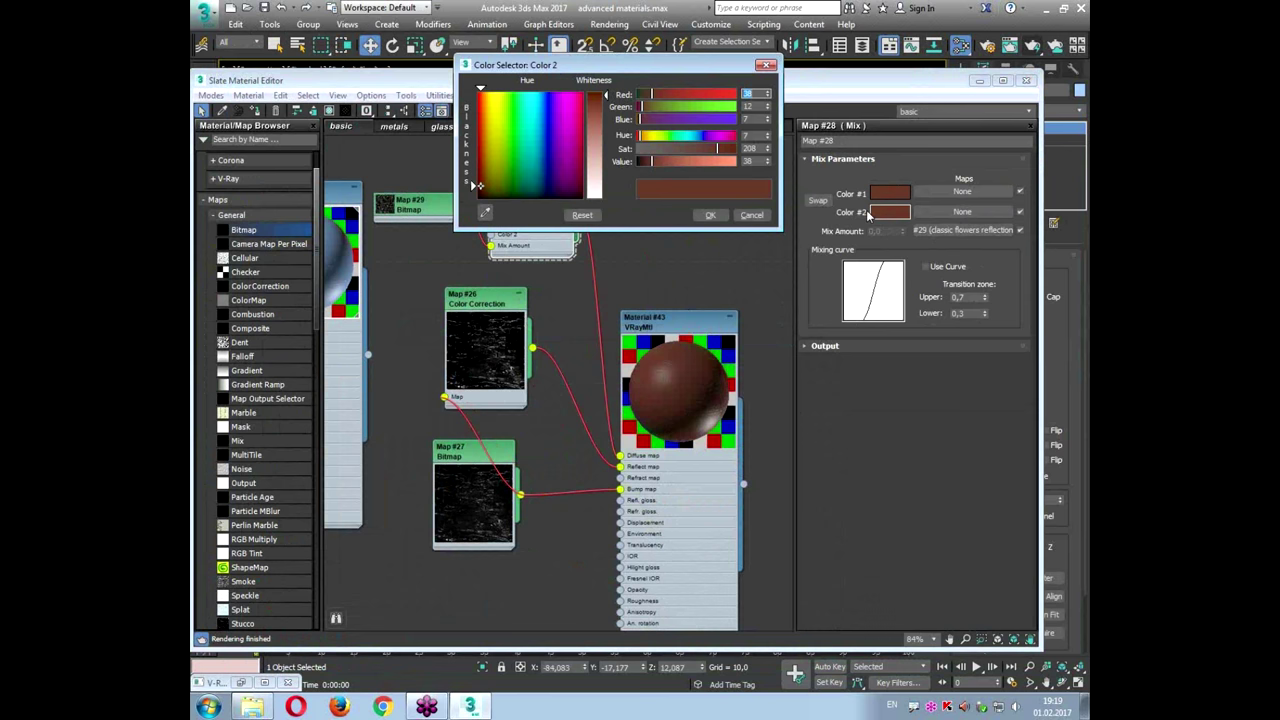
left_click_drag(661, 162, 704, 163)
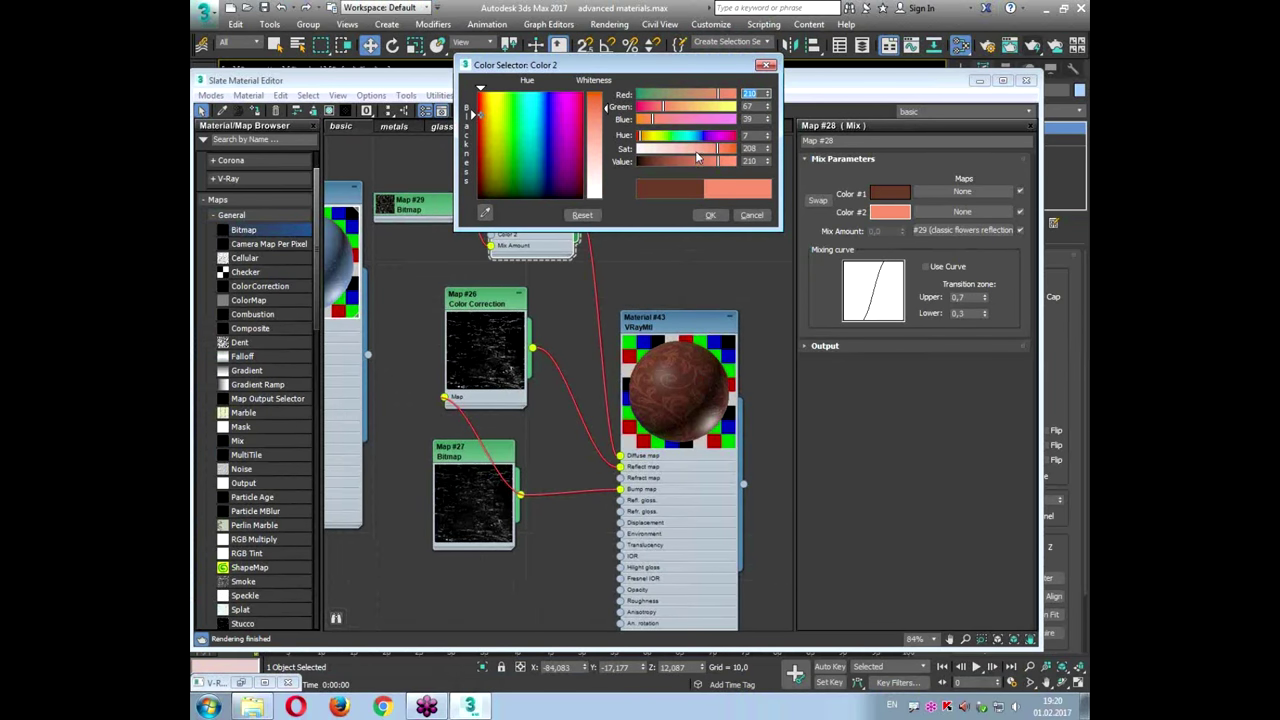
left_click_drag(698, 155, 693, 150)
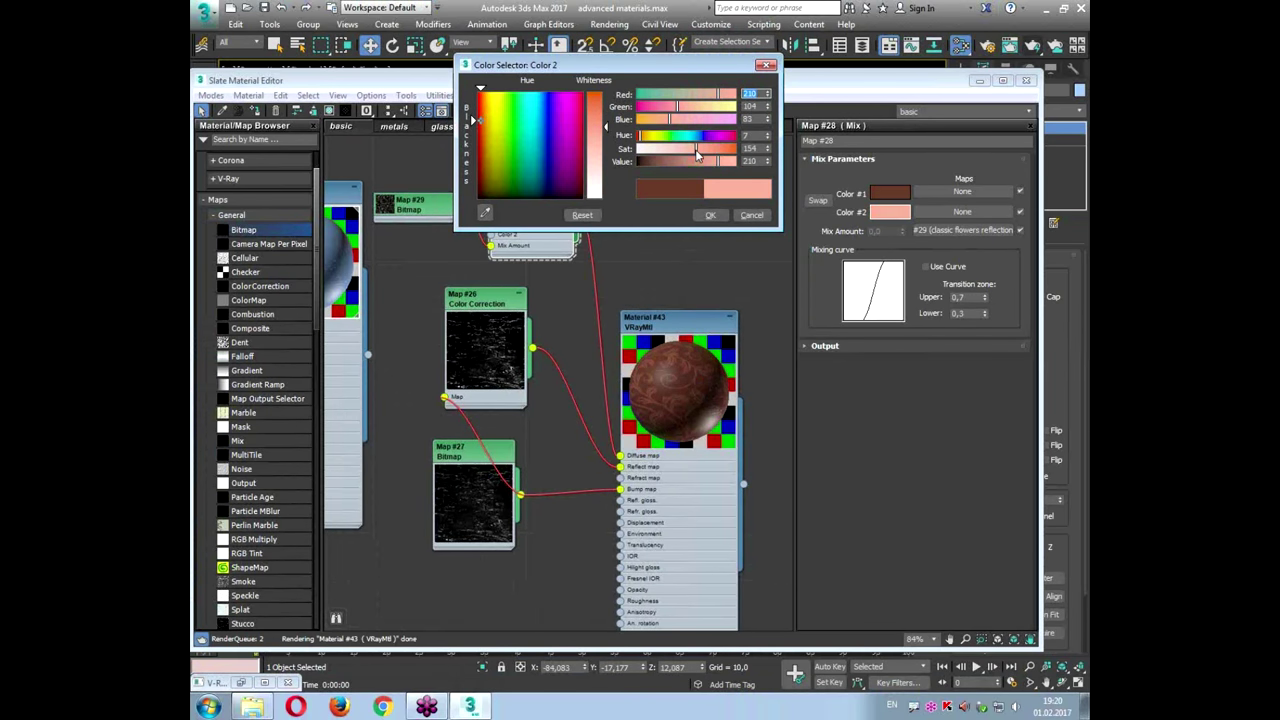
left_click(710, 215)
Step: Assign the brown flower-patterned Material #43 to the selected plant pot
double_click(673, 328)
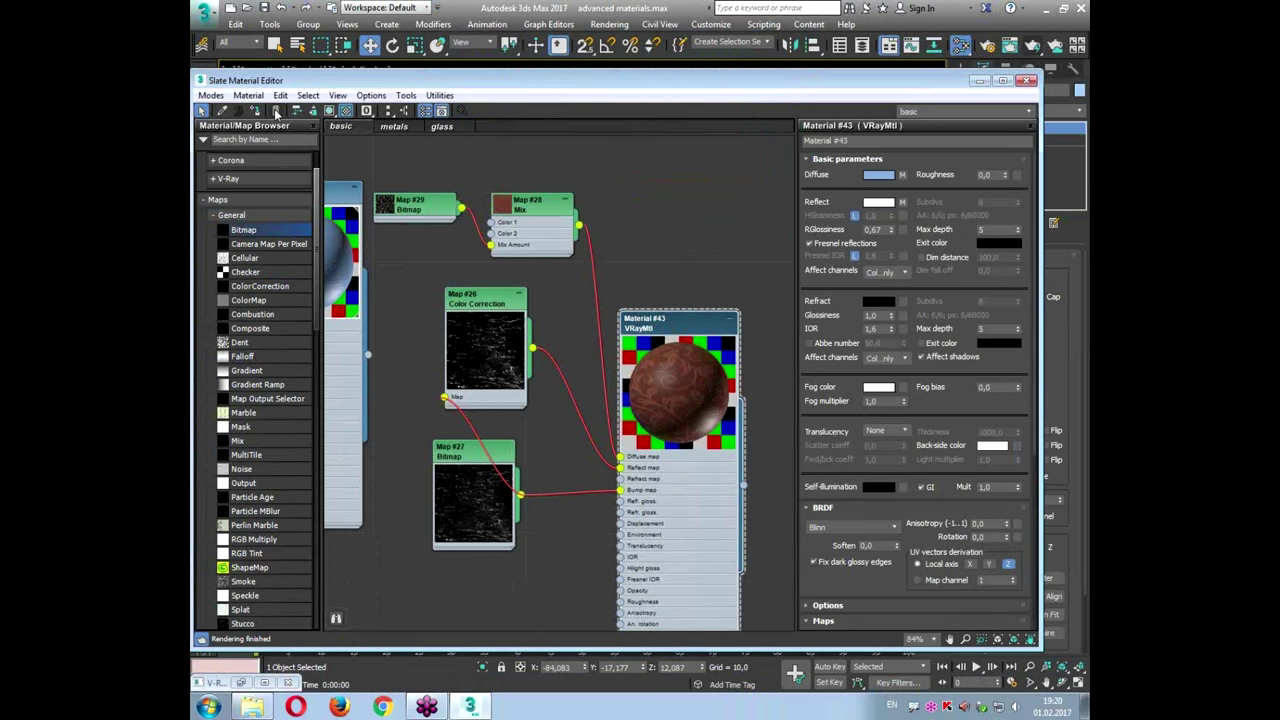
left_click_drag(252, 83, 471, 398)
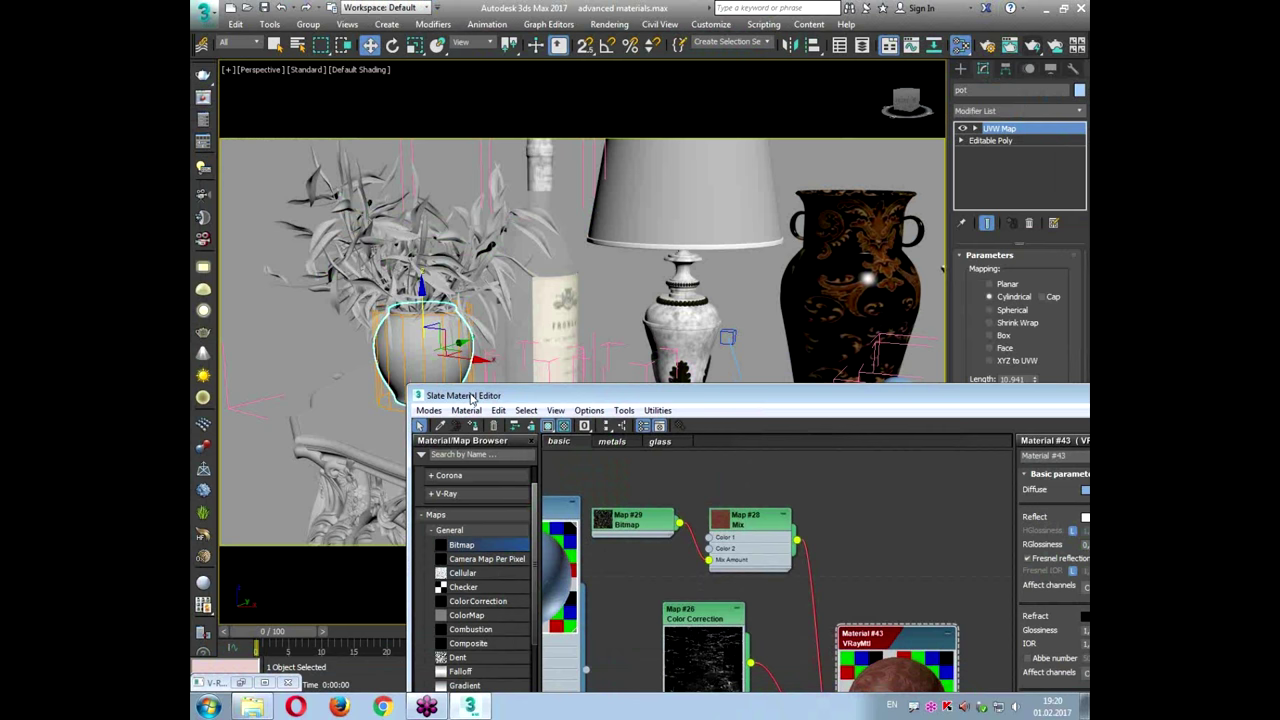
left_click(474, 425)
left_click_drag(484, 401, 434, 434)
Step: Set the U Tile of the pot's UVW Map modifier to 2
scroll(980, 365, "down", 3)
double_click(1012, 359)
type("2")
key("Return")
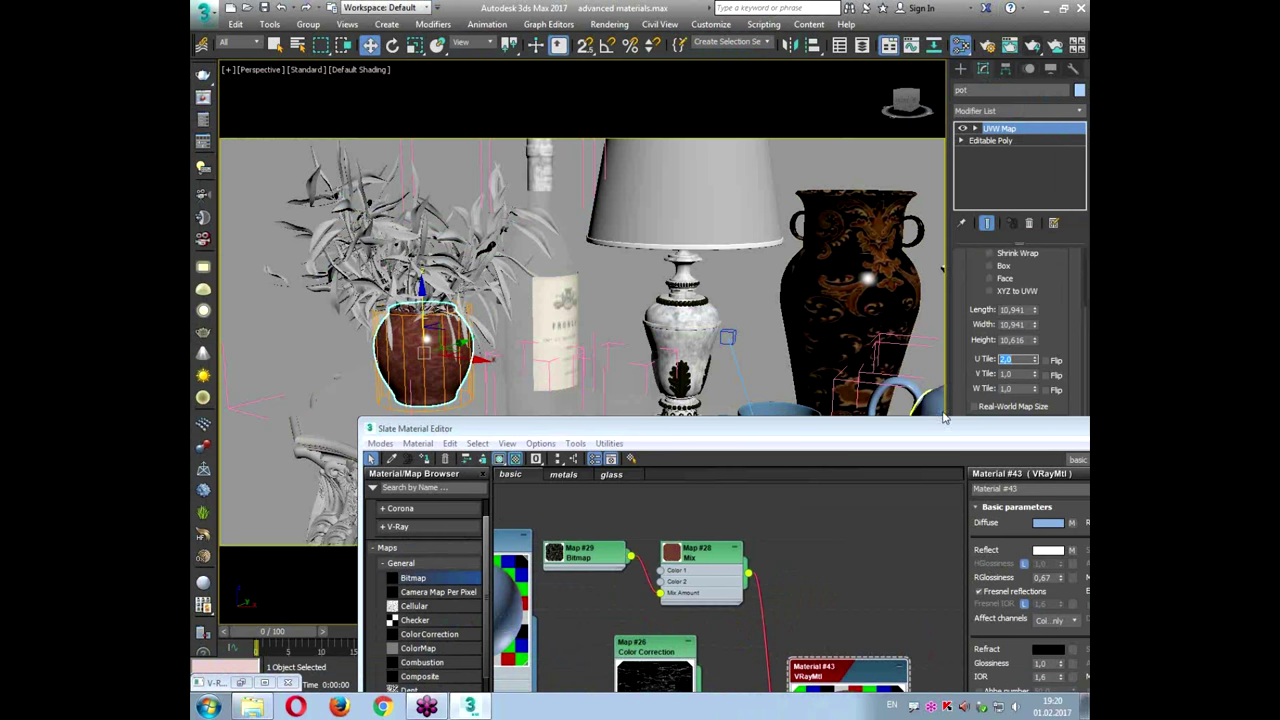
Step: Select the leaves, turn on edged faces and examine the meshes of the plant, pot and carved table
left_click_drag(943, 418, 887, 390)
left_click(472, 282)
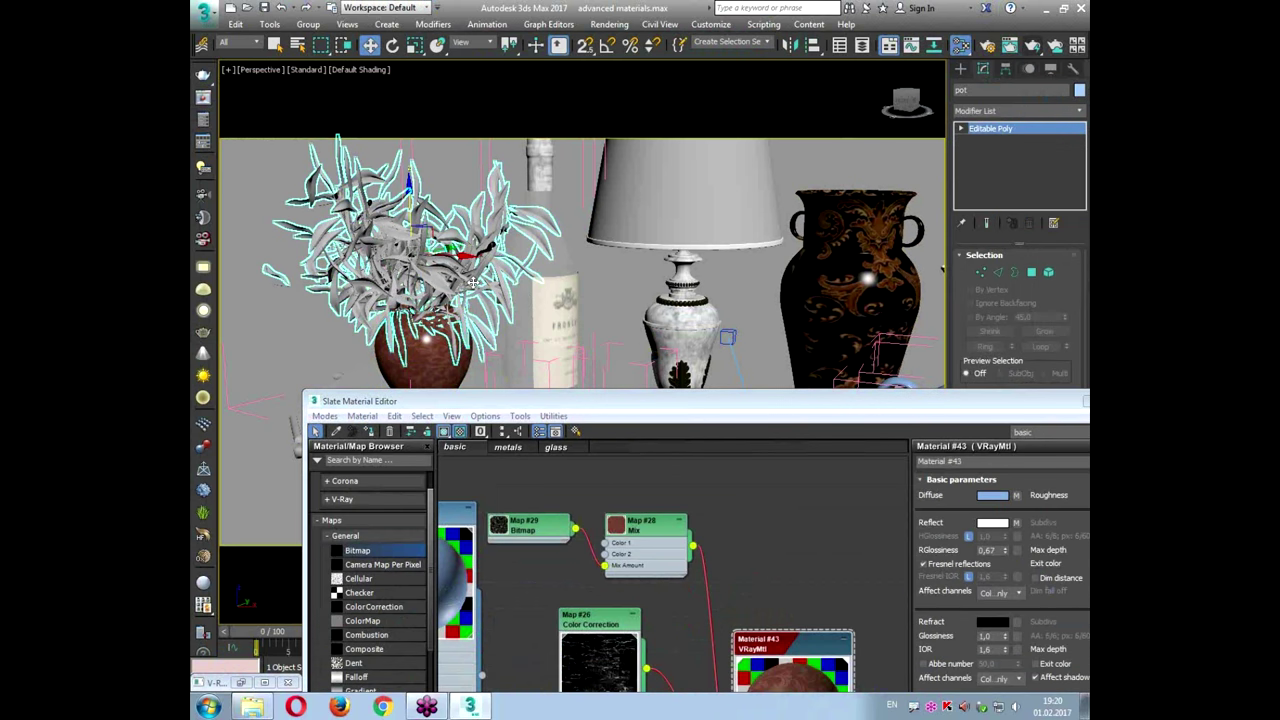
left_click_drag(571, 408, 557, 508)
key("F4")
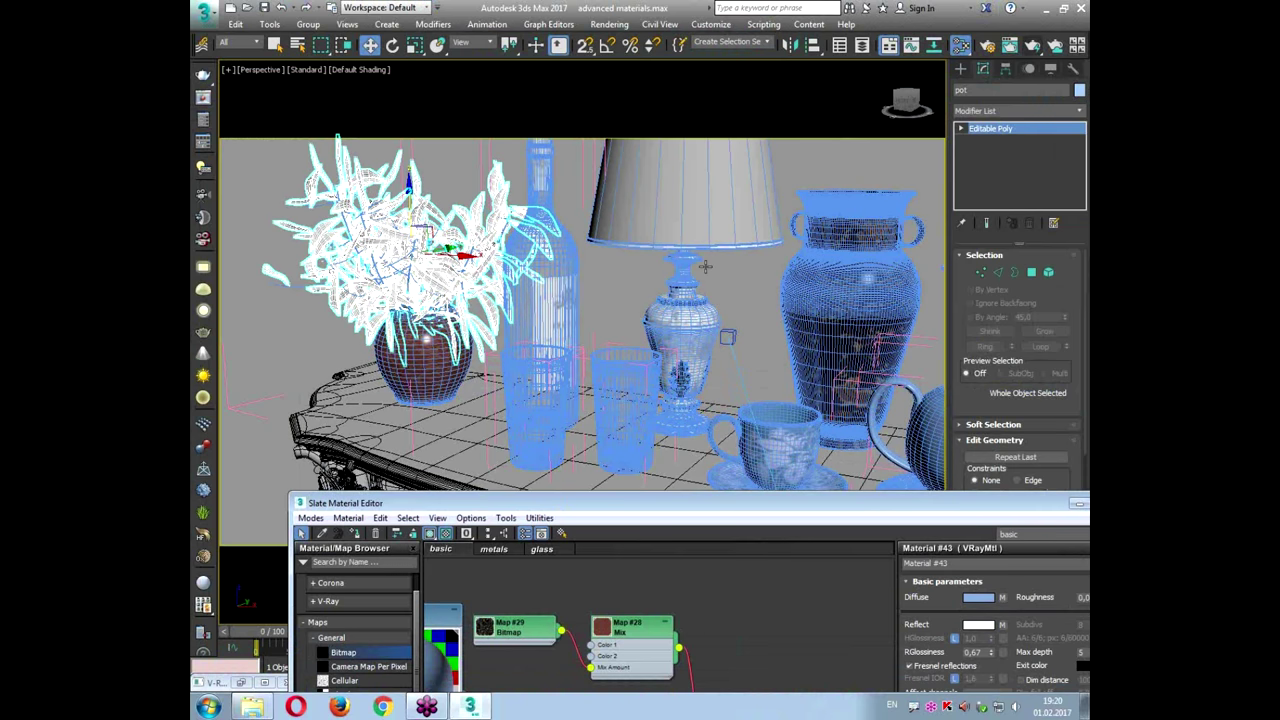
scroll(774, 303, "down", 3)
middle_click_drag(774, 303, 712, 307)
scroll(712, 307, "up", 1)
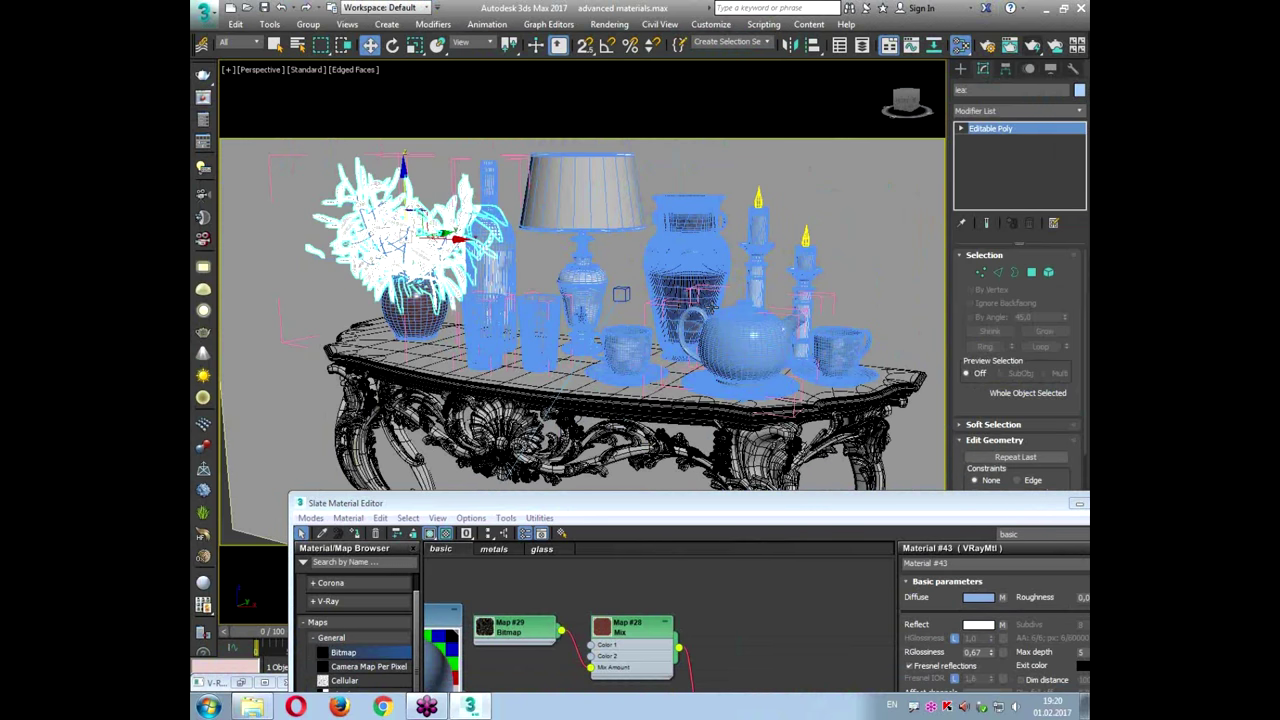
key("ctrl+shift+d")
mouse_move(386, 197)
left_mouse_down()
mouse_move(386, 261)
mouse_move(400, 197)
left_mouse_up()
left_click_drag(398, 318, 336, 342)
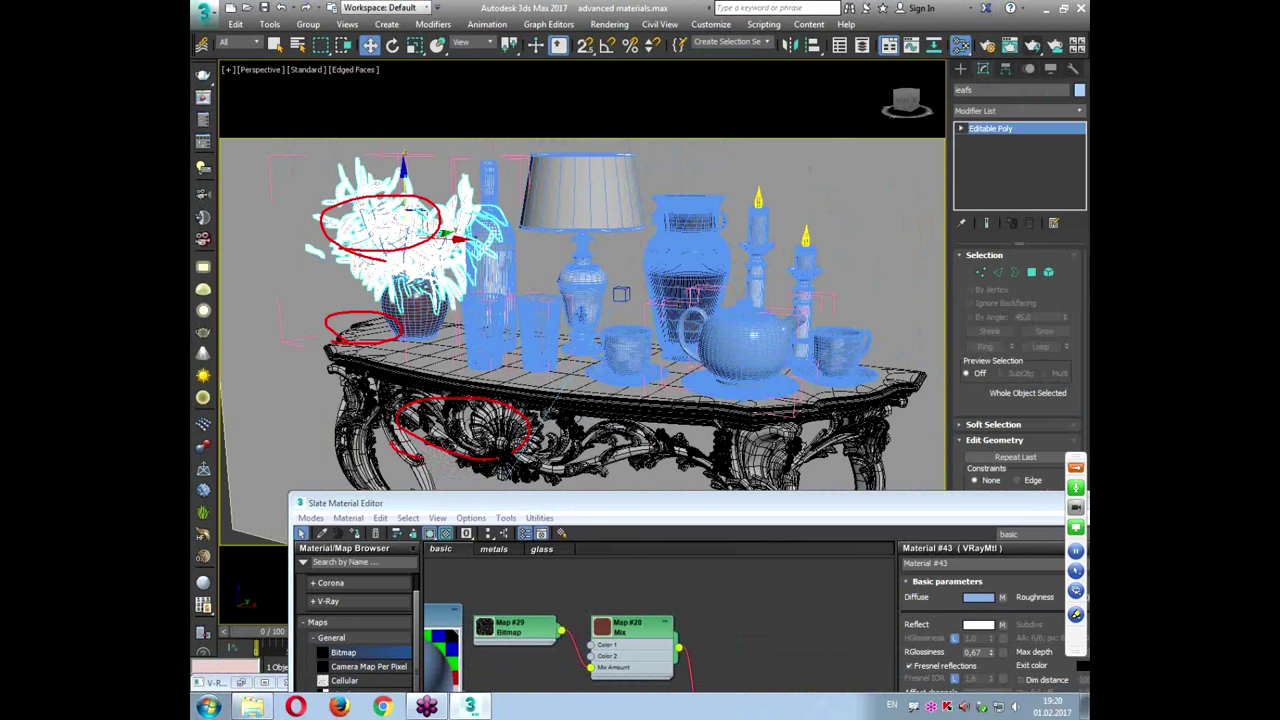
key("ctrl+shift+d")
Step: Select the table lamp's shade for closer work
left_click(567, 190)
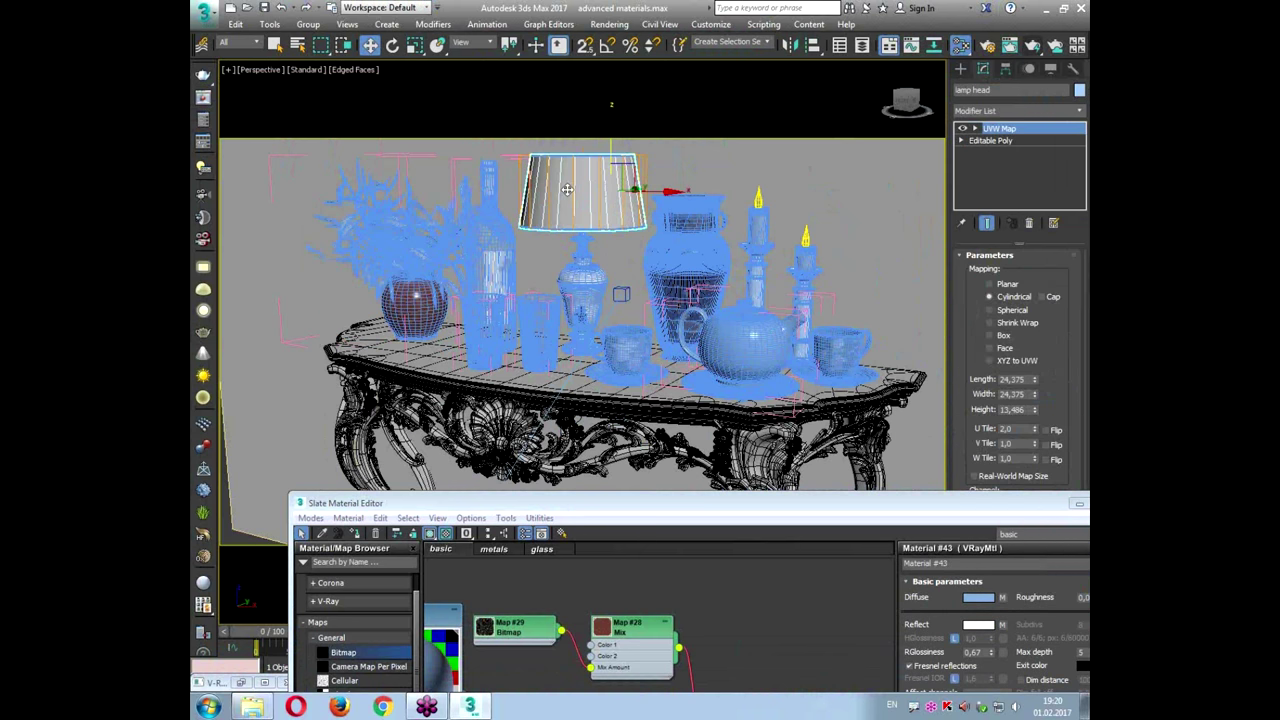
middle_click_drag(580, 192, 604, 264)
scroll(603, 263, "up", 3)
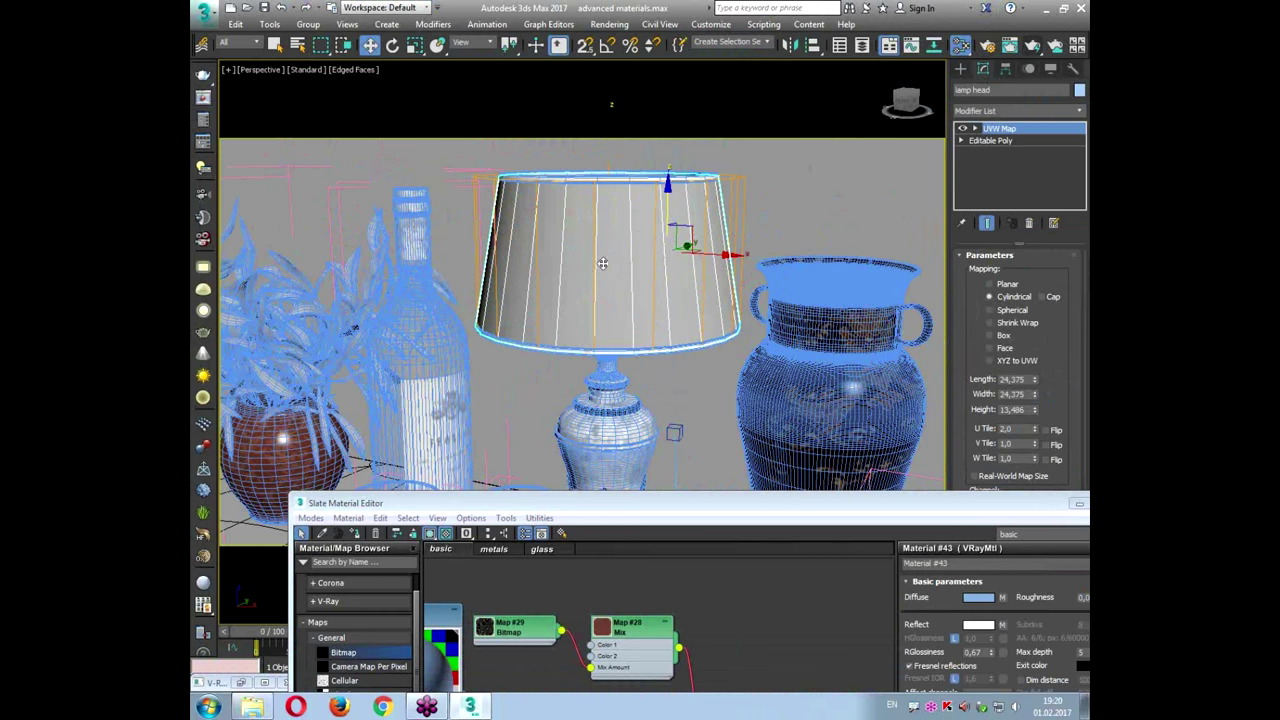
Step: Create a new material view named special
left_click_drag(558, 508, 545, 156)
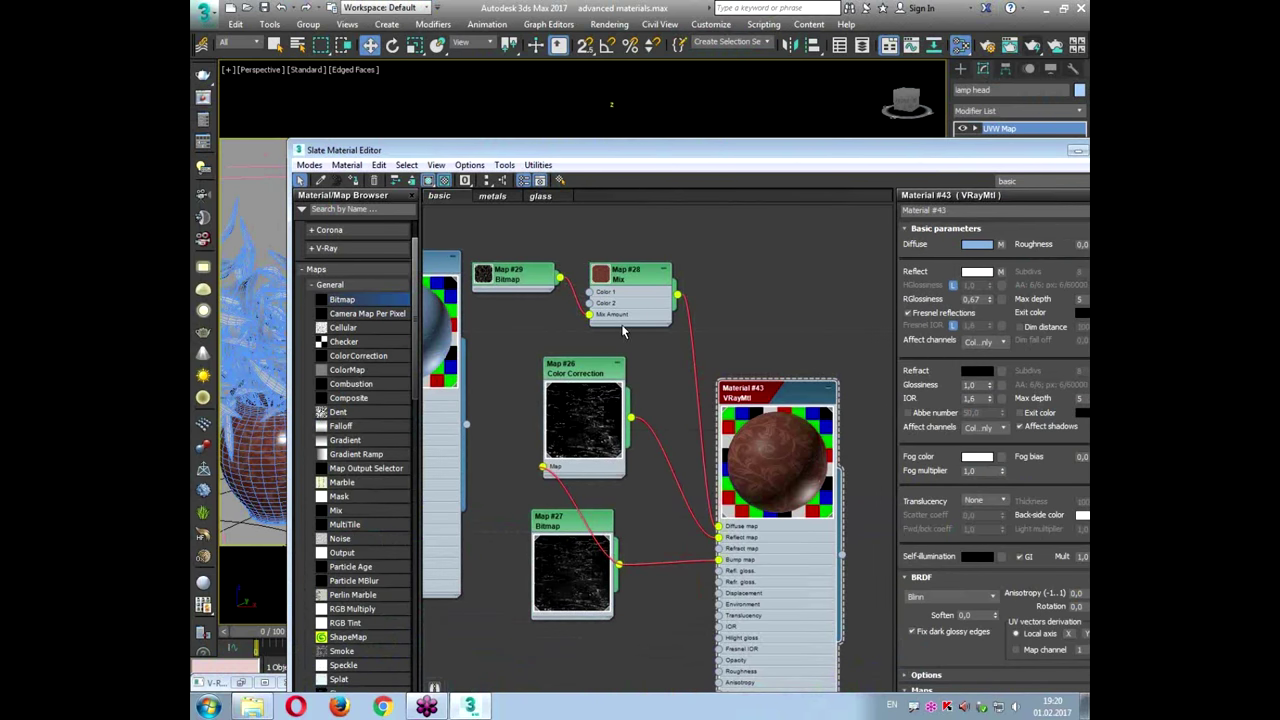
scroll(622, 332, "down", 2)
scroll(622, 332, "down", 4)
scroll(507, 281, "up", 2)
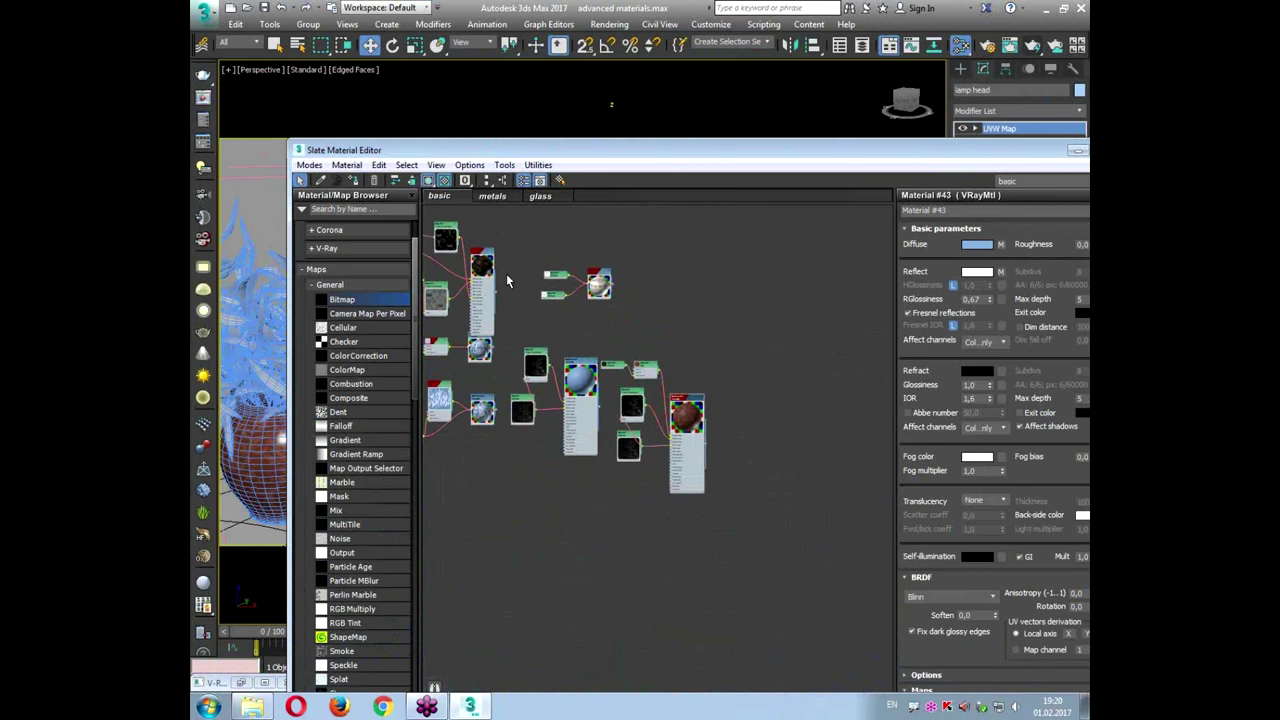
right_click(595, 204)
left_click(600, 208)
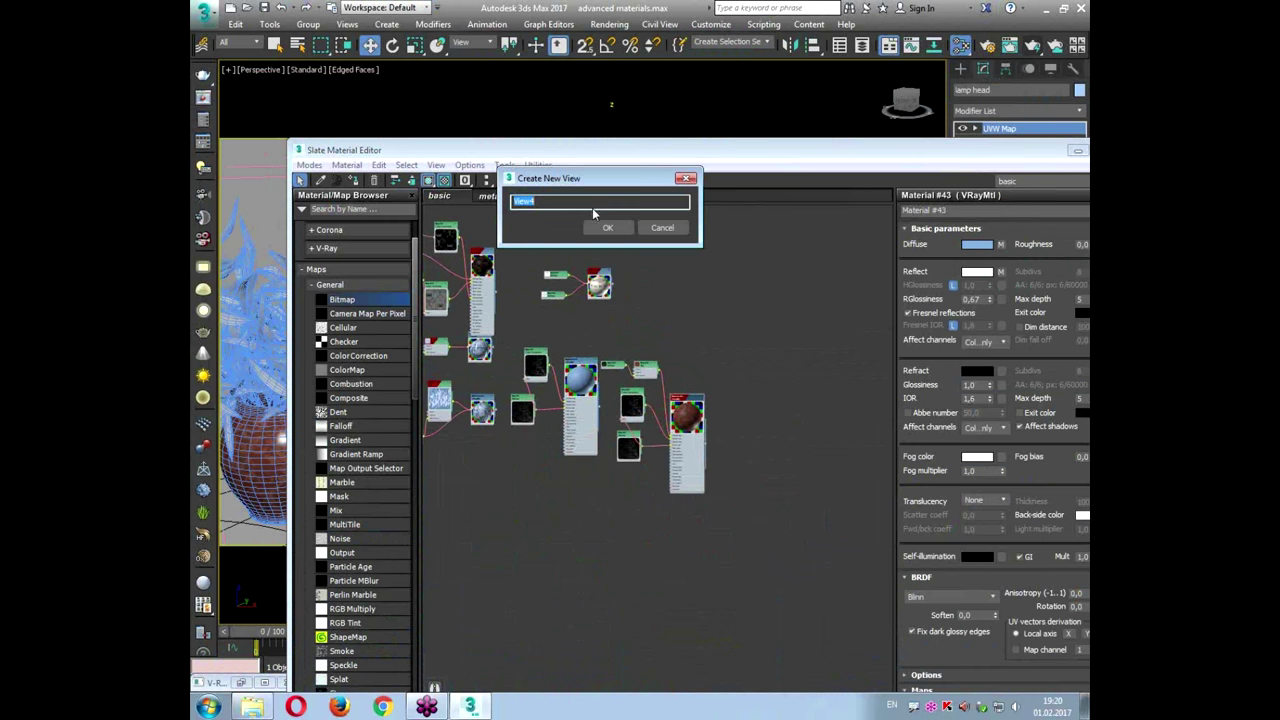
type("spe")
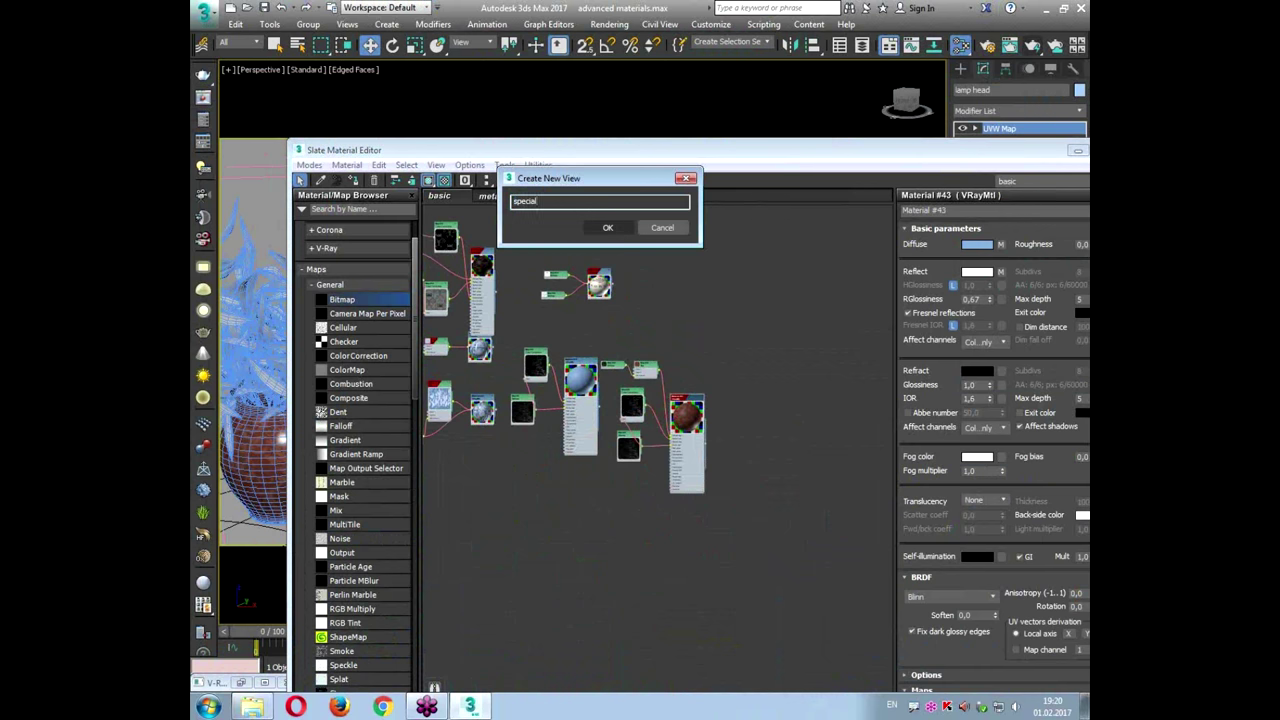
type("cial")
key("Return")
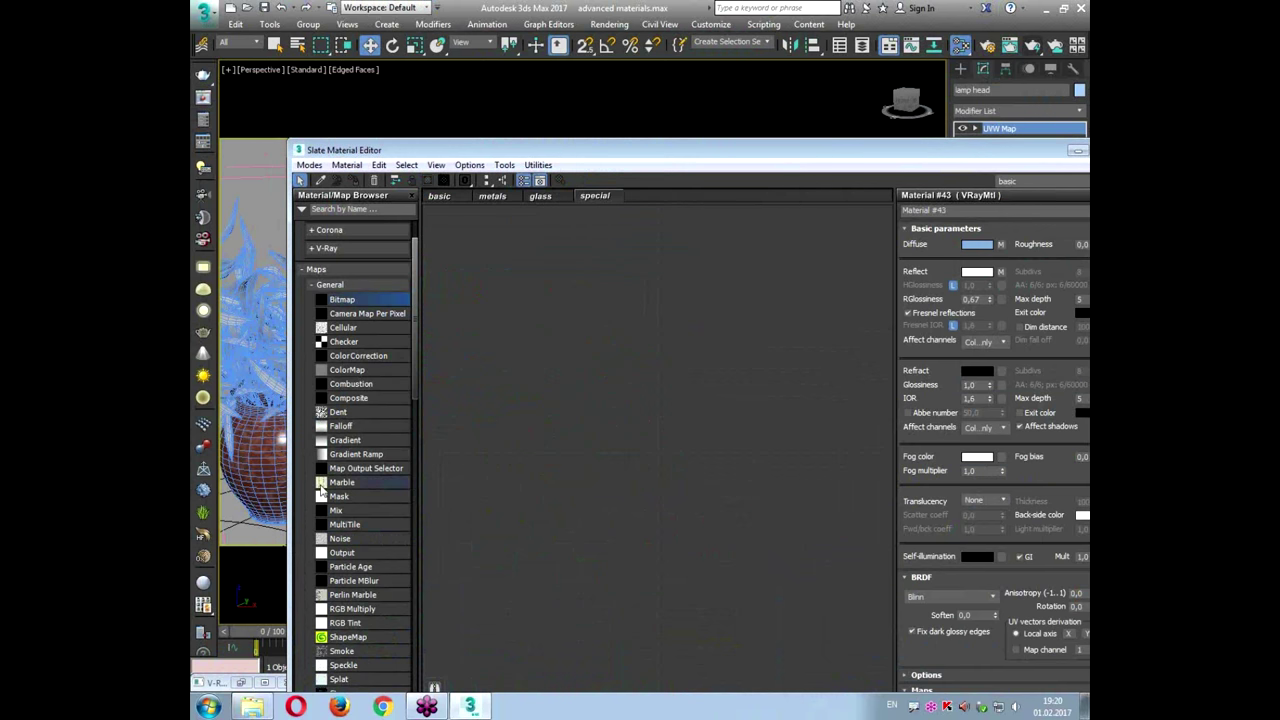
Step: Add a VRayMtl material to the special view and open its parameters
left_click(324, 284)
left_click(327, 248)
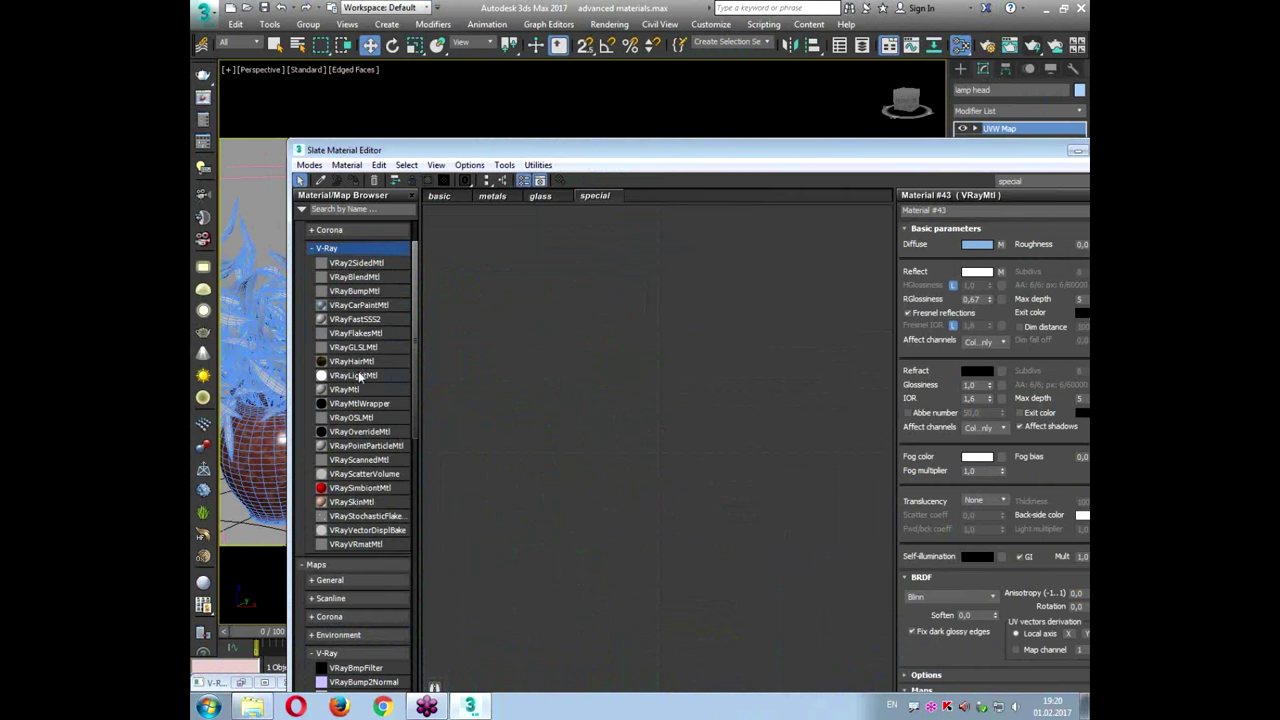
left_click_drag(353, 389, 526, 271)
double_click(528, 271)
left_click(561, 267)
double_click(493, 276)
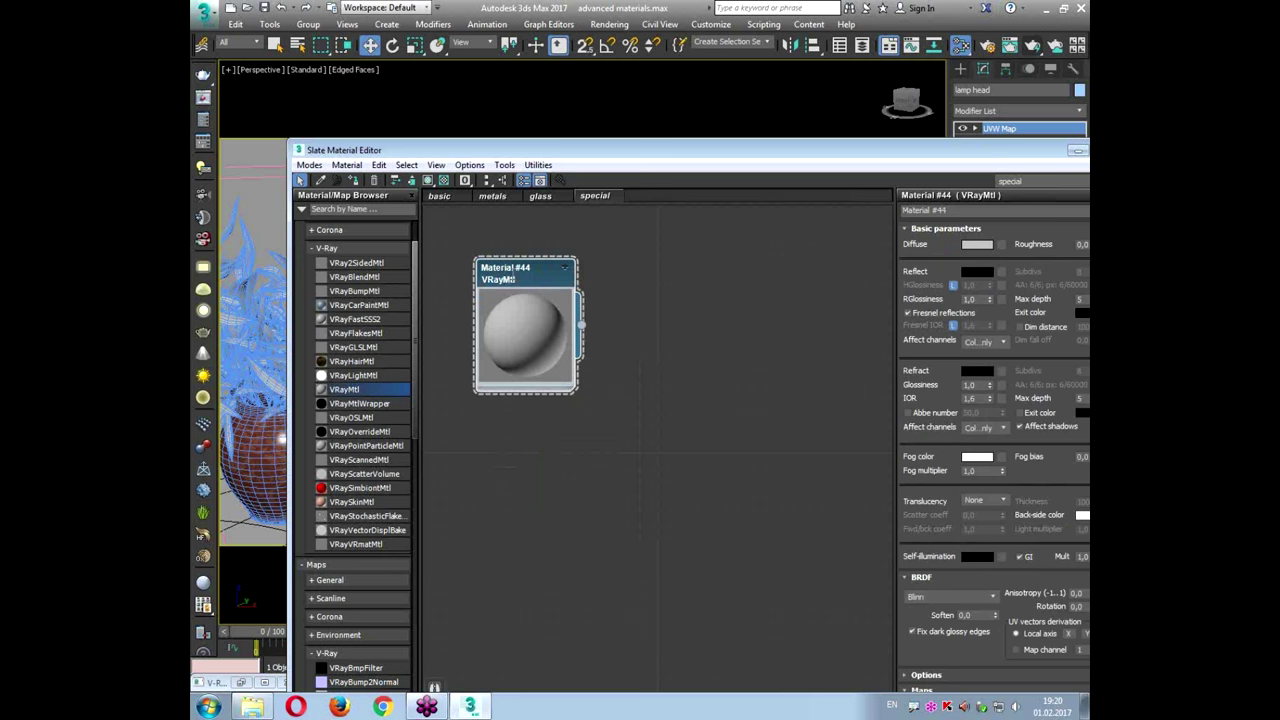
Step: Set the new VRayMtl's roughness to 0.2 and load the classic flowers bitmap as its diffuse map
left_click_drag(988, 156, 956, 133)
left_click(449, 229)
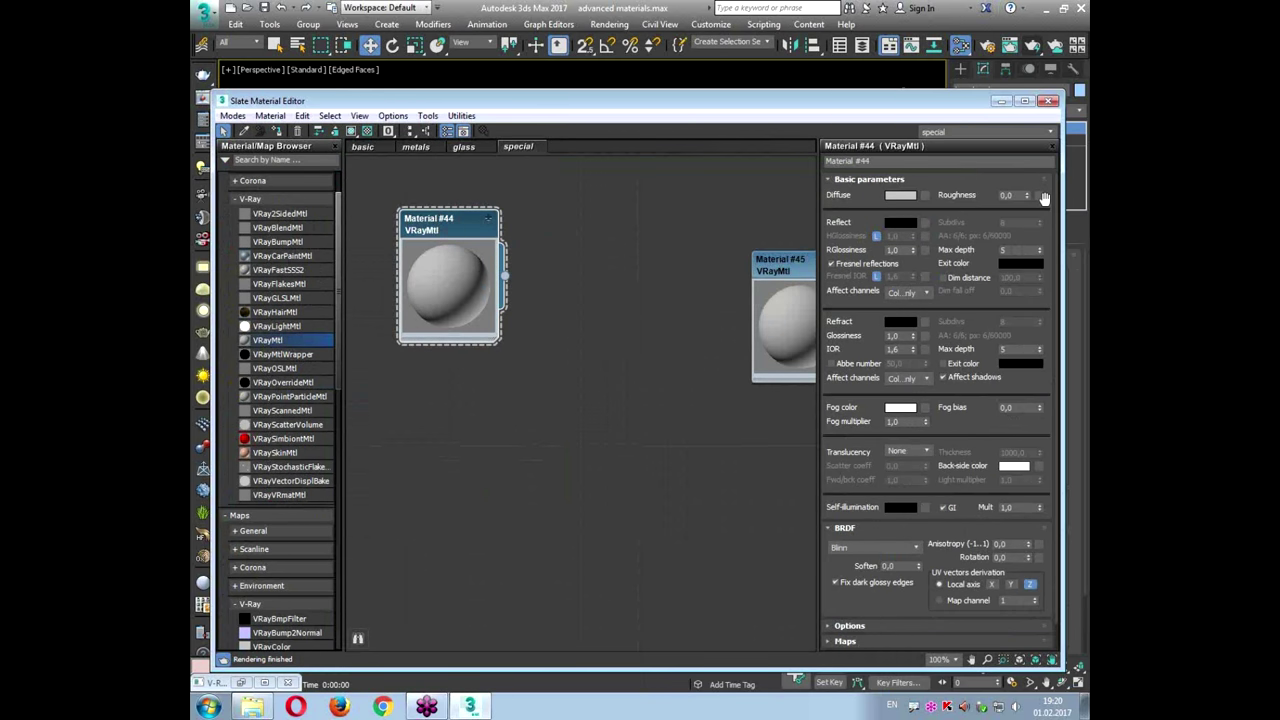
left_click(929, 196)
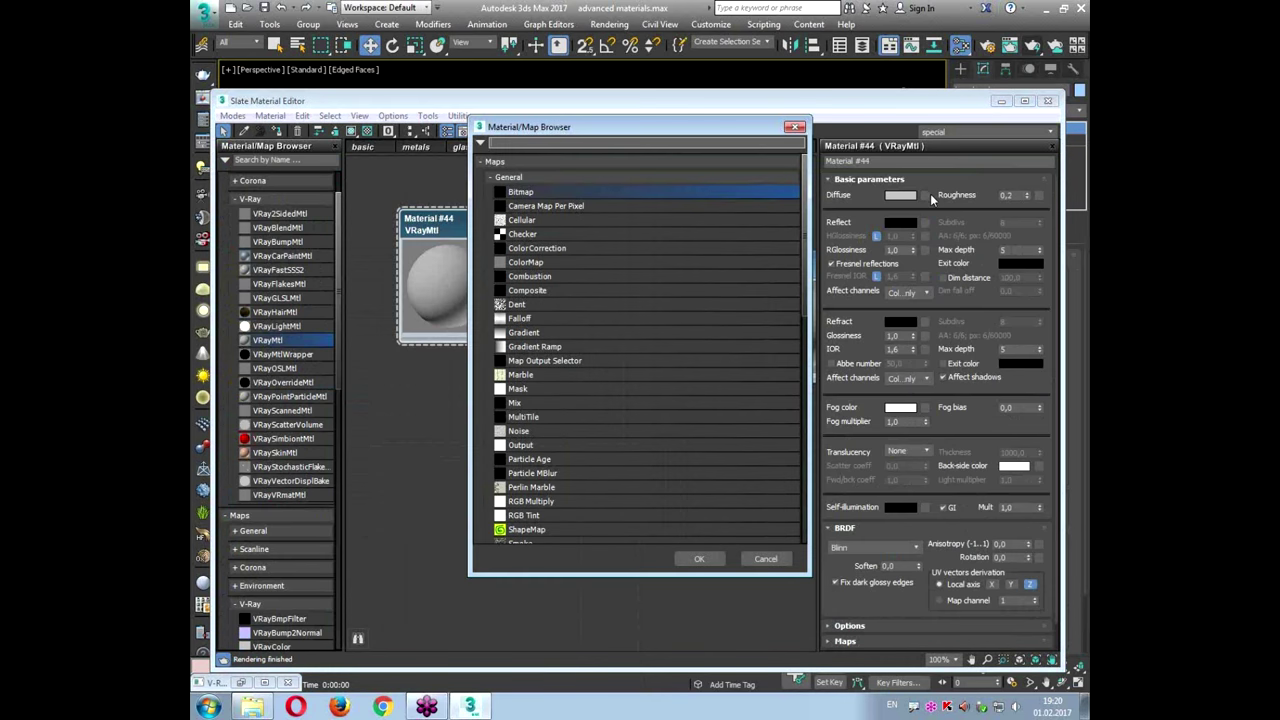
double_click(624, 192)
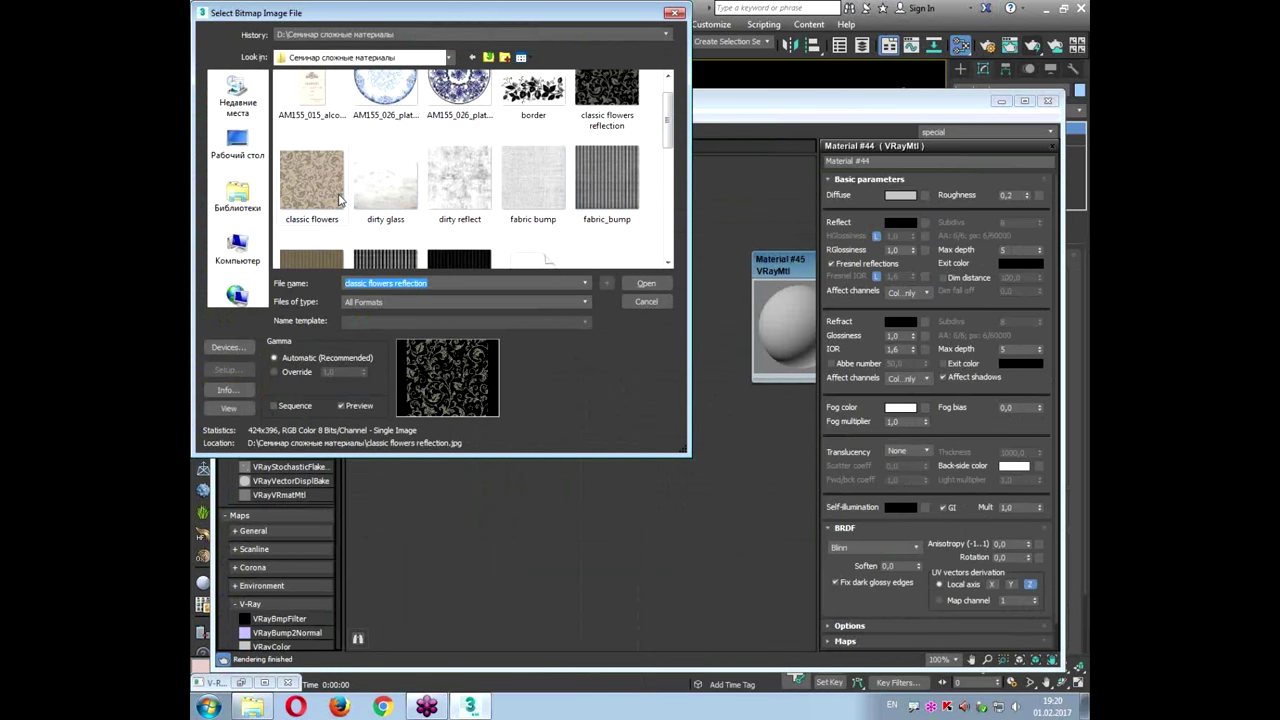
left_click(310, 178)
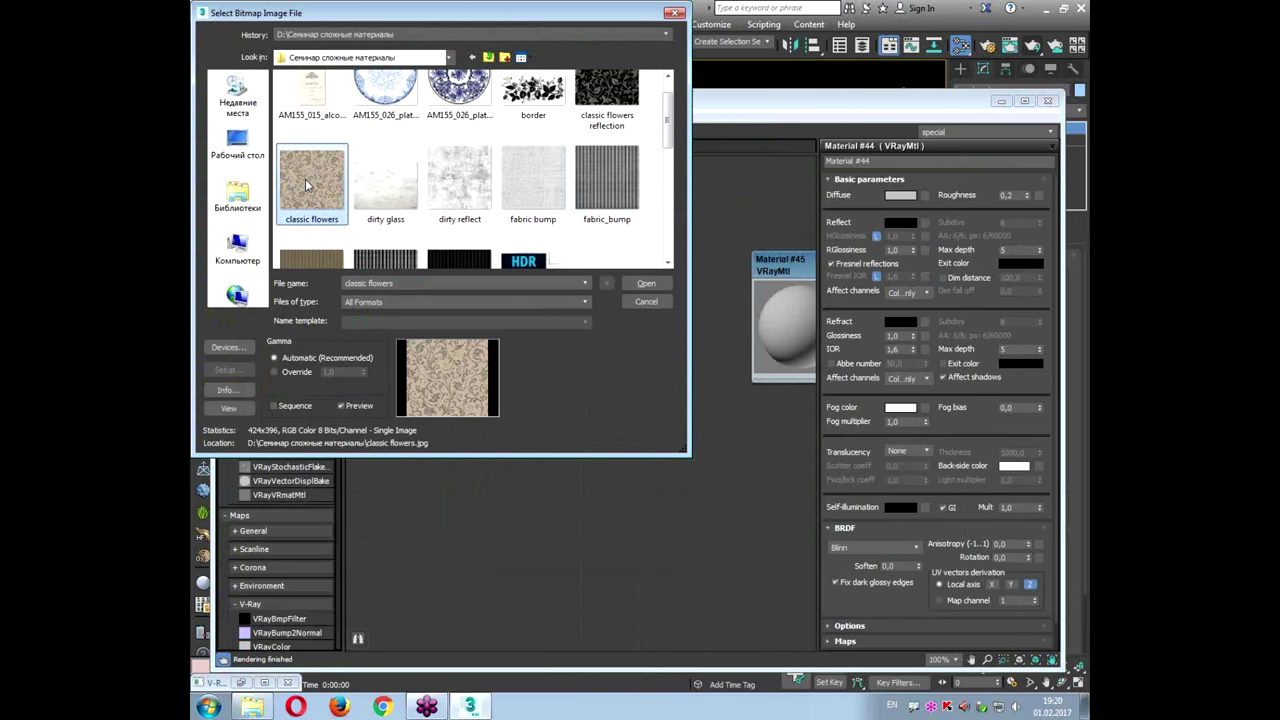
double_click(303, 182)
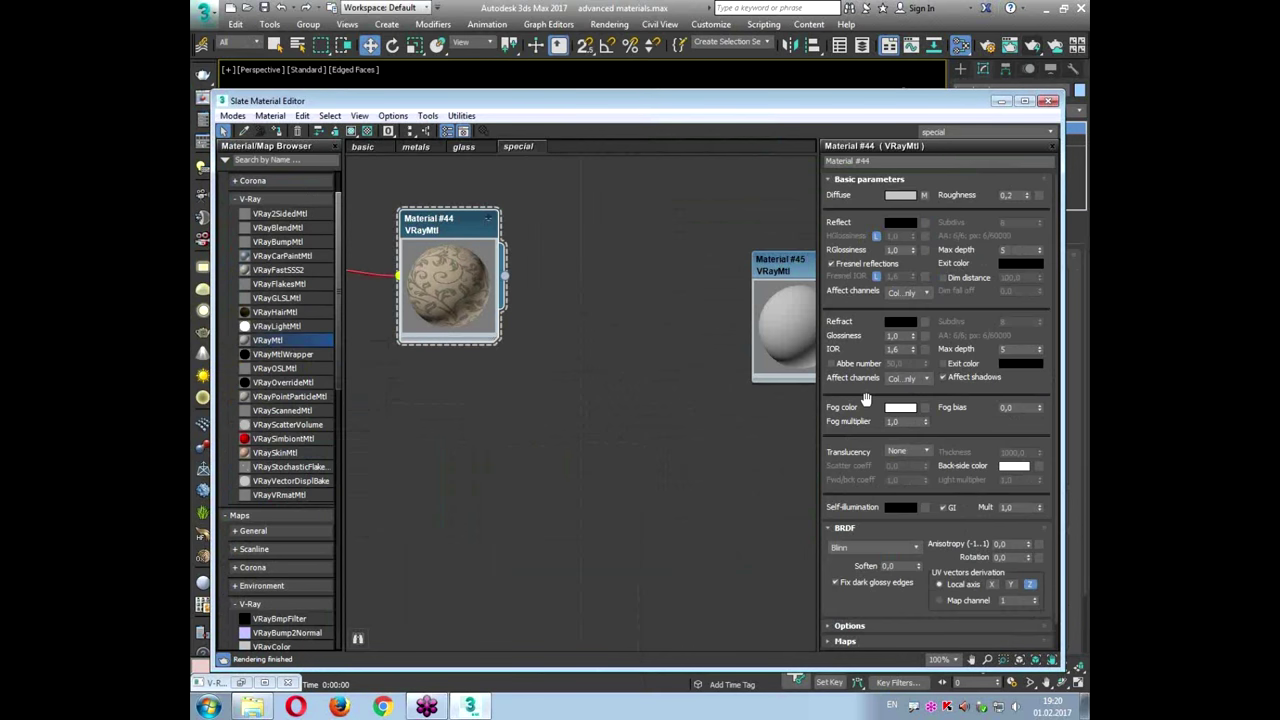
Step: Load the classic flowers reflection bitmap as the material's bump map and set the bump amount to 50
left_click_drag(866, 400, 858, 297)
middle_click_drag(440, 236, 525, 251)
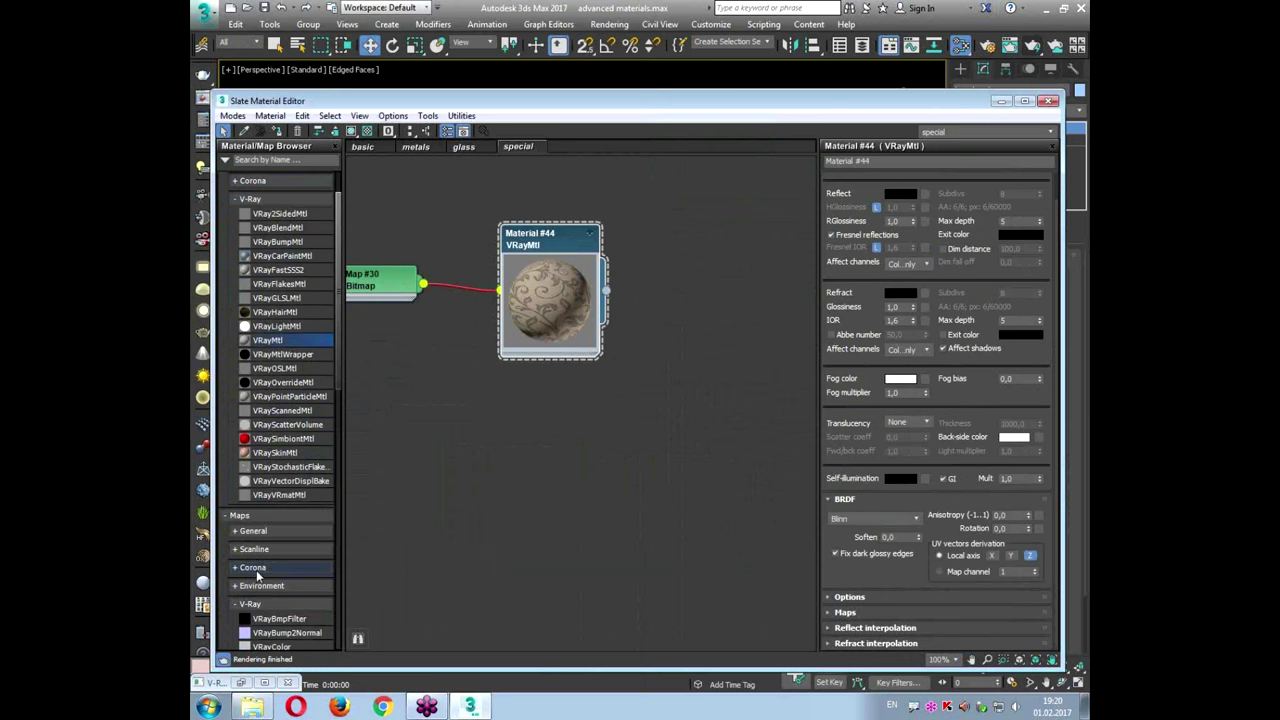
left_click(253, 530)
left_click(266, 546)
left_click_drag(268, 551, 549, 277)
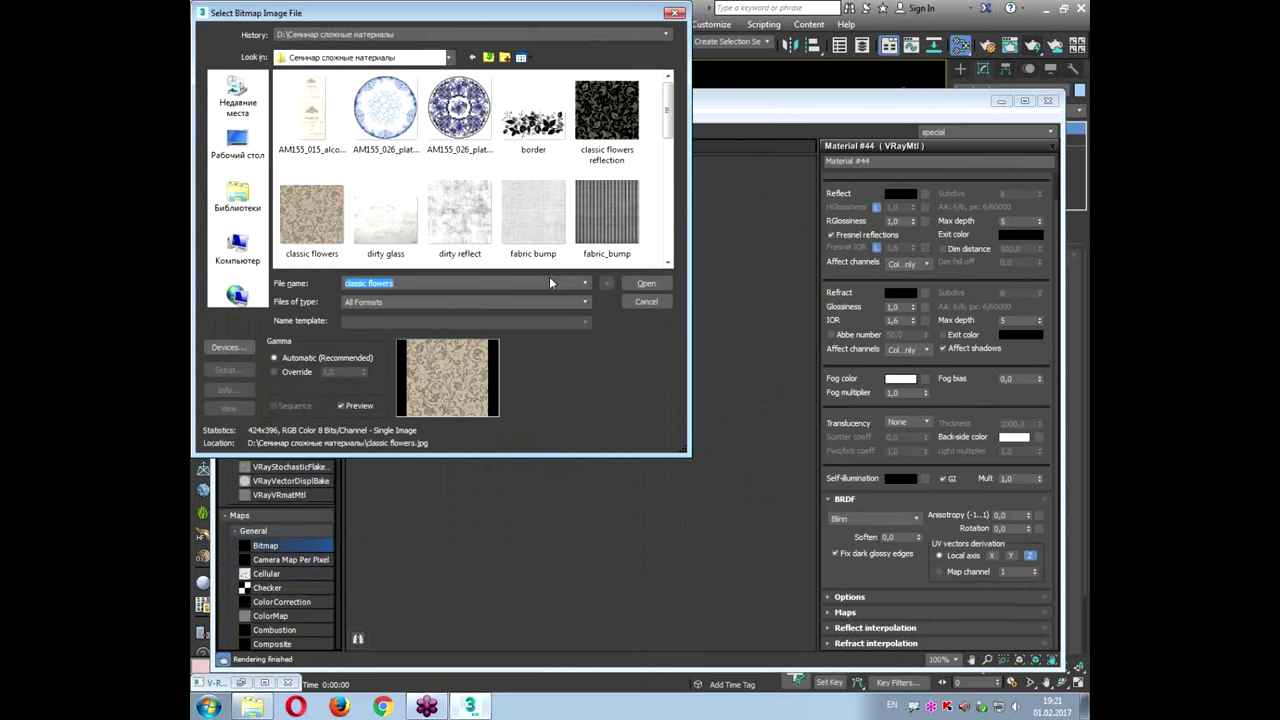
mouse_move(667, 100)
left_mouse_down()
mouse_move(667, 222)
mouse_move(671, 105)
left_mouse_up()
double_click(606, 112)
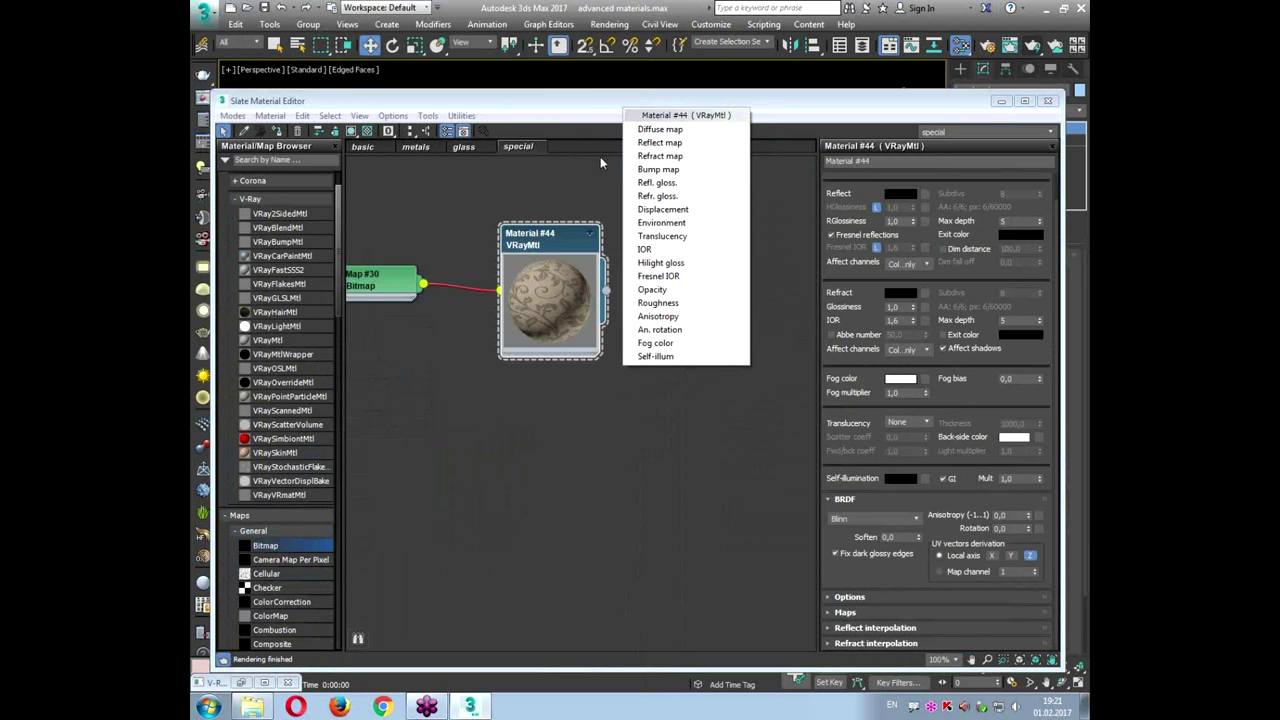
left_click(646, 172)
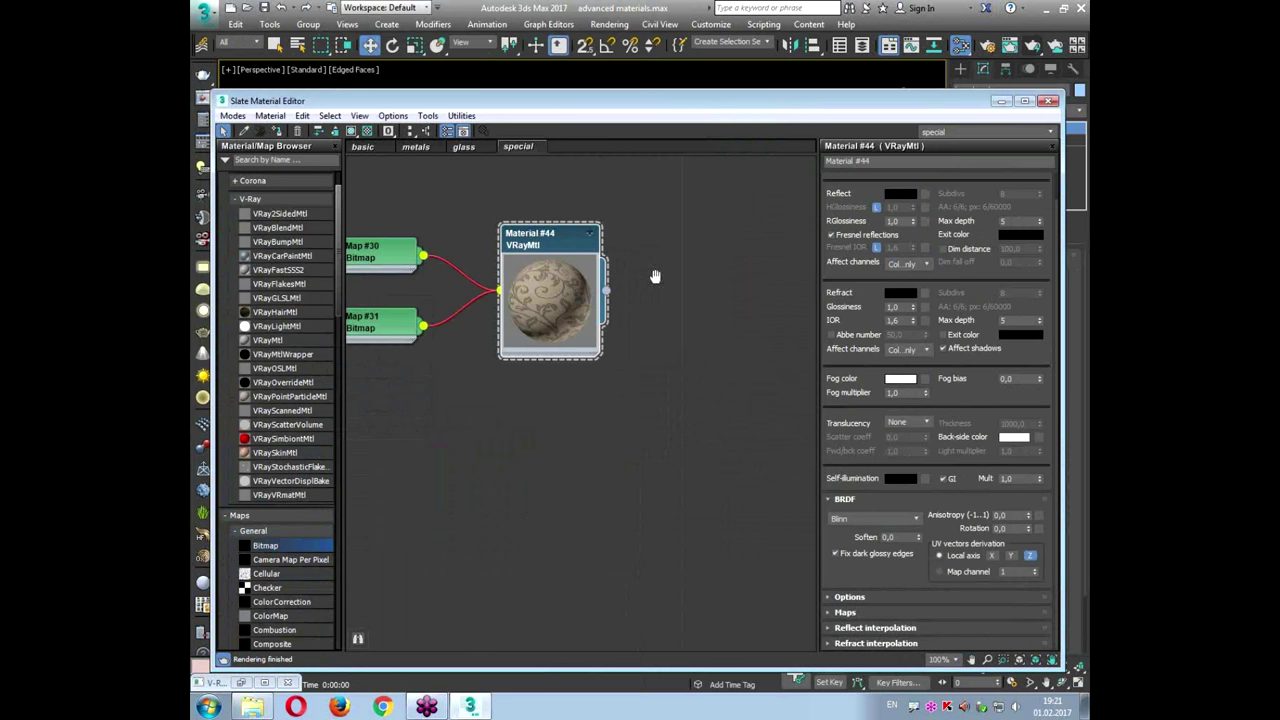
left_click(850, 612)
double_click(878, 566)
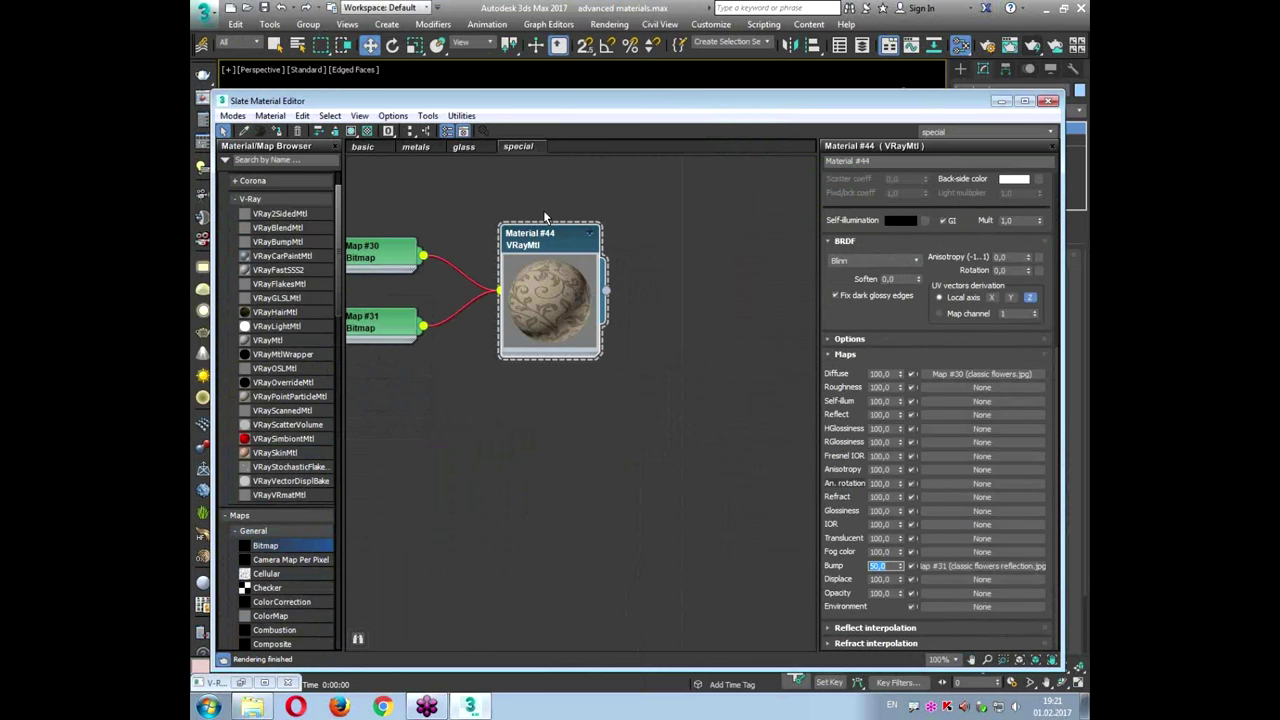
Step: Assign the flower-patterned material to the lampshade with its texture shown in the viewport, and set its UVW Map U Tile to 3
left_click_drag(560, 108, 661, 371)
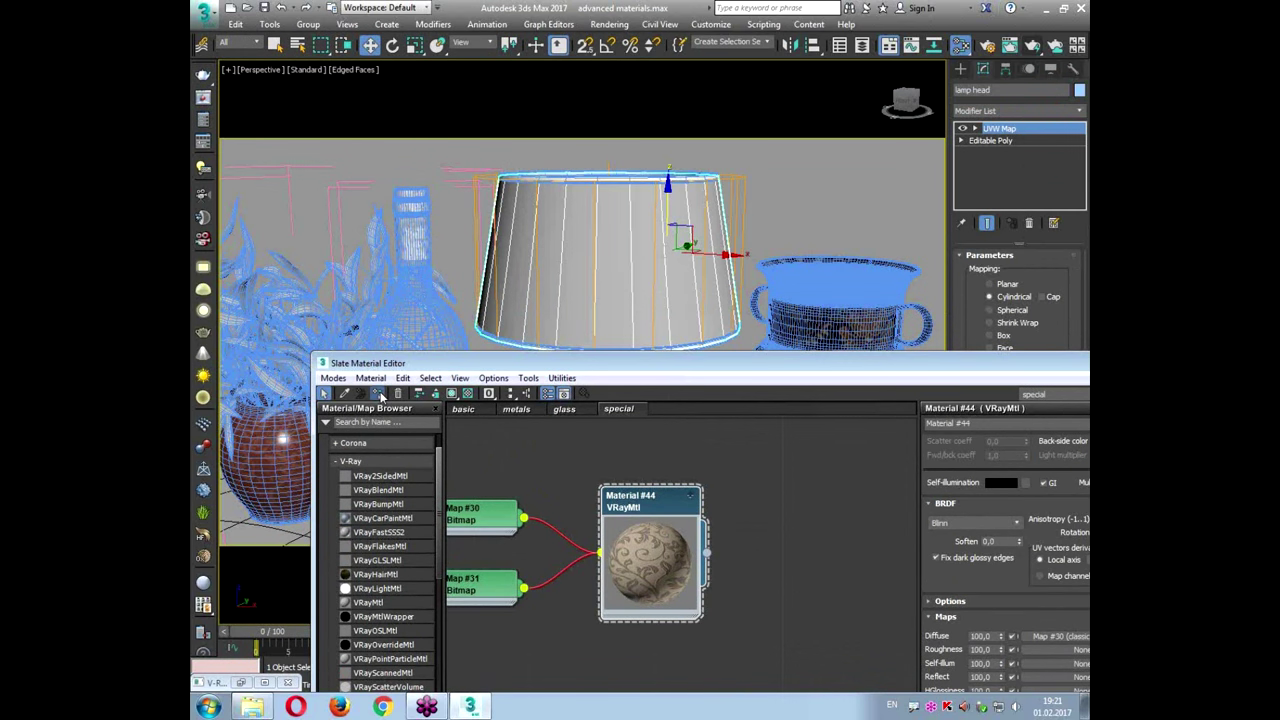
left_click(467, 394)
scroll(966, 332, "down", 3)
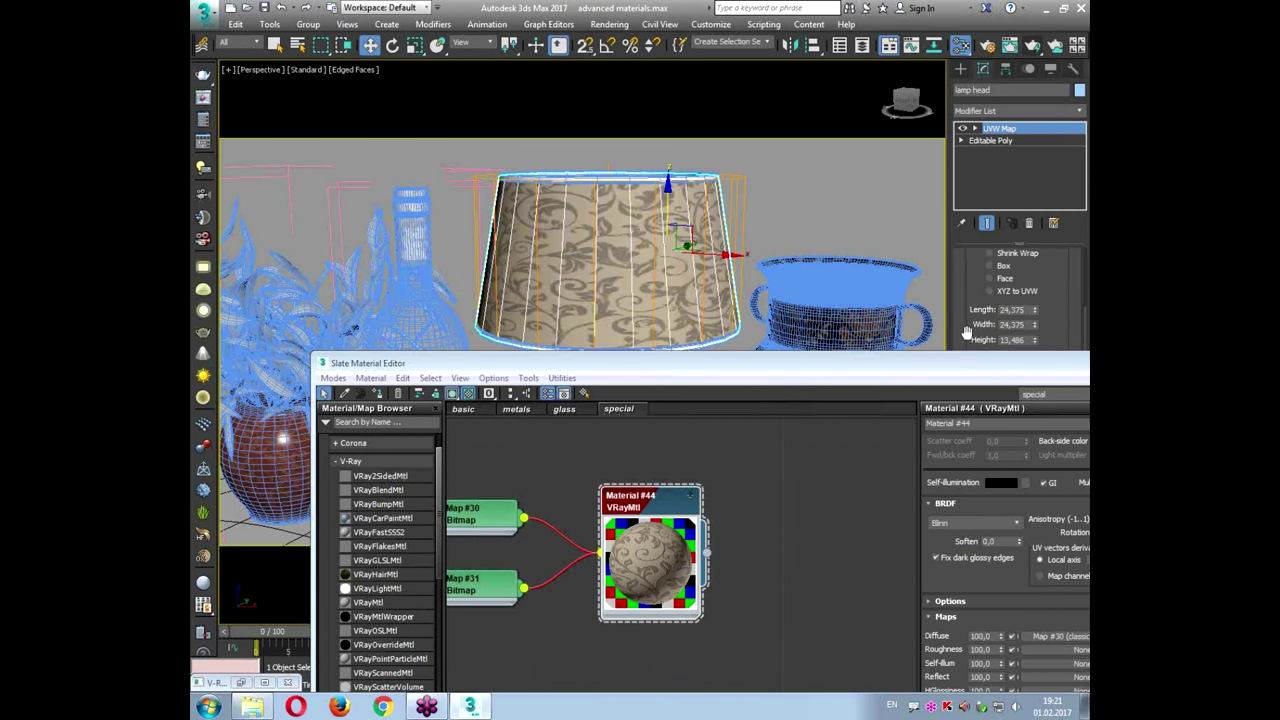
left_click_drag(965, 366, 929, 420)
double_click(1012, 359)
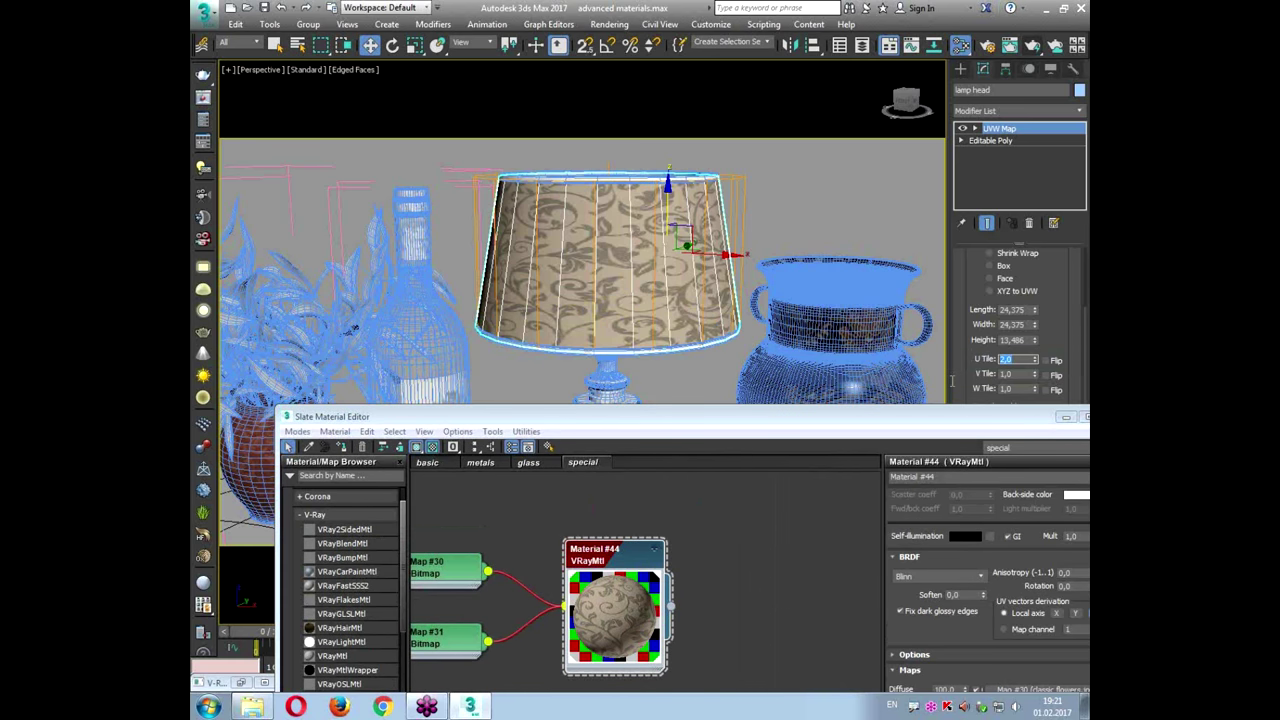
type("3")
key("Return")
Step: Run a test render to examine how the opaque lampshade reacts to the light, and stop the render
left_click(1054, 46)
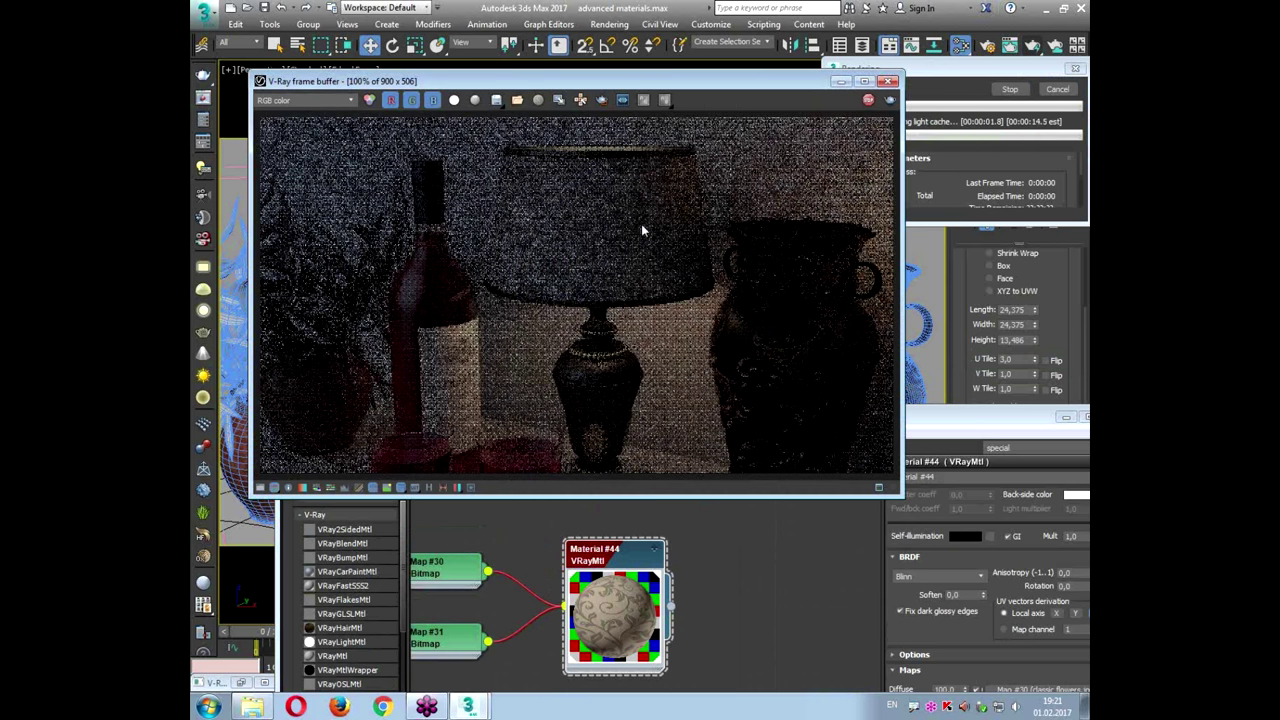
left_click_drag(600, 236, 585, 228)
left_click_drag(396, 124, 356, 221)
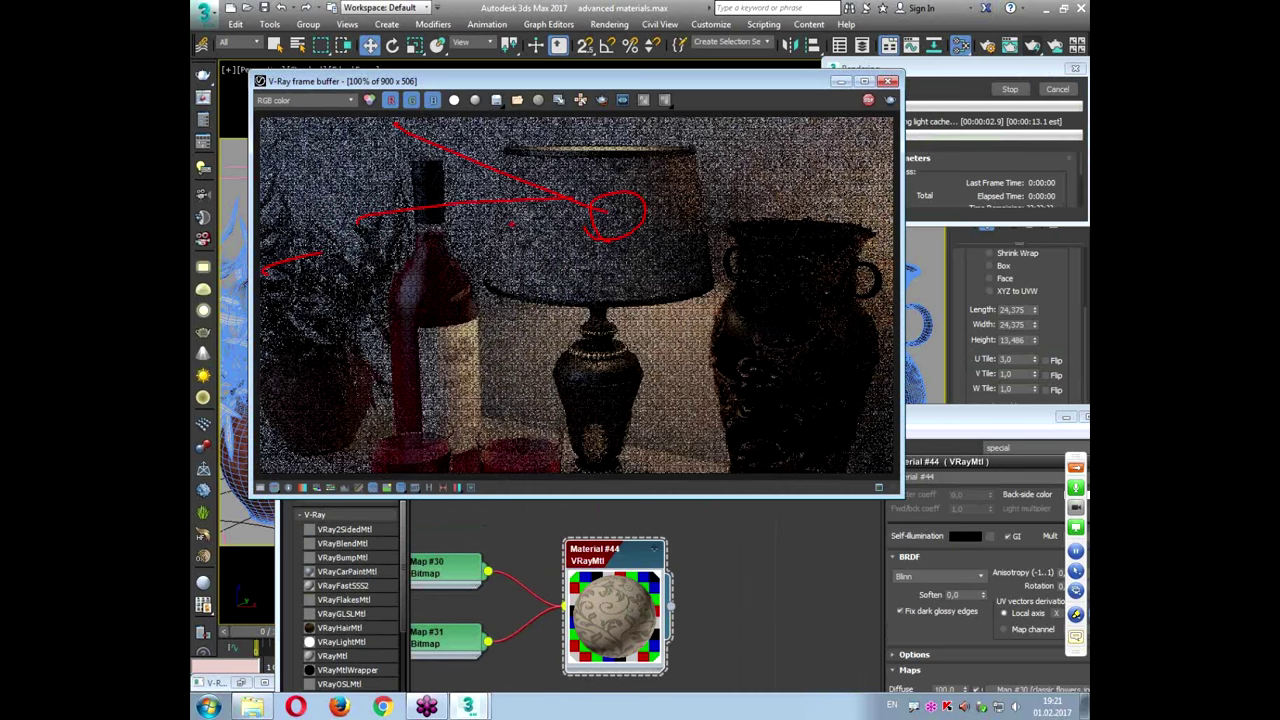
left_click_drag(551, 218, 934, 294)
key("Escape")
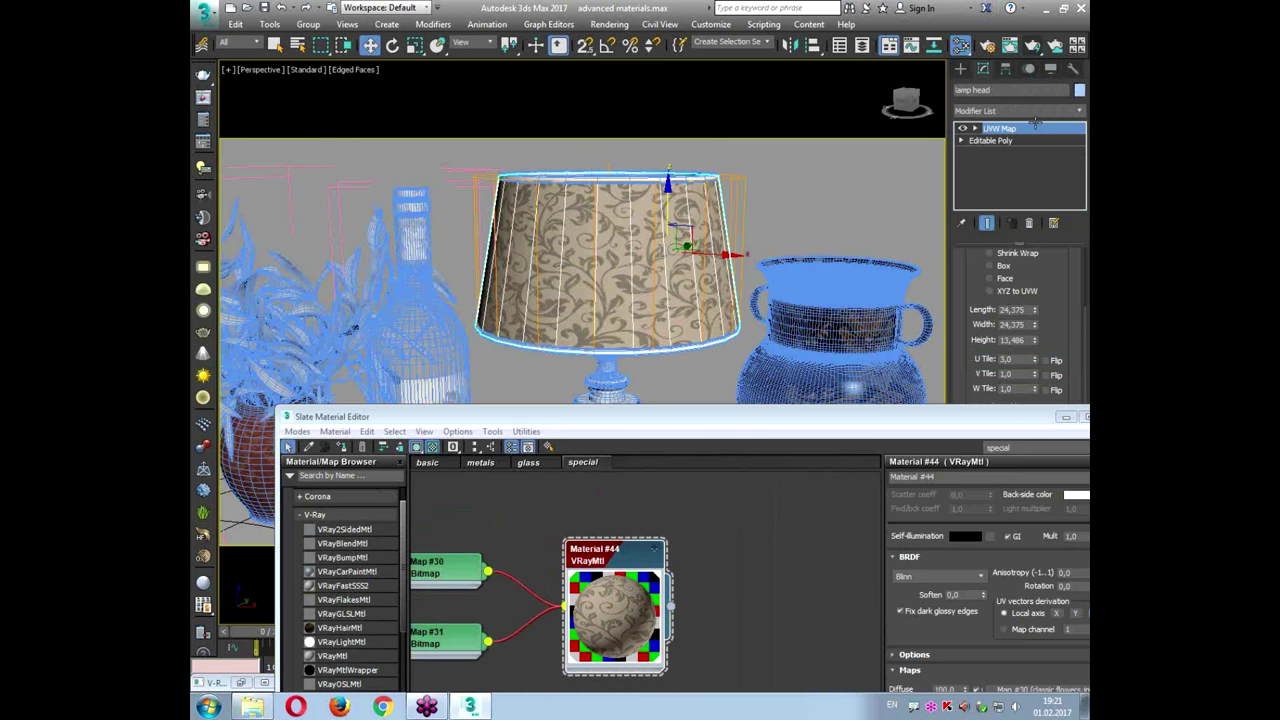
Step: Add a VRay2SidedMtl and connect the flower-patterned VRayMtl as its front material
left_click_drag(621, 418, 636, 177)
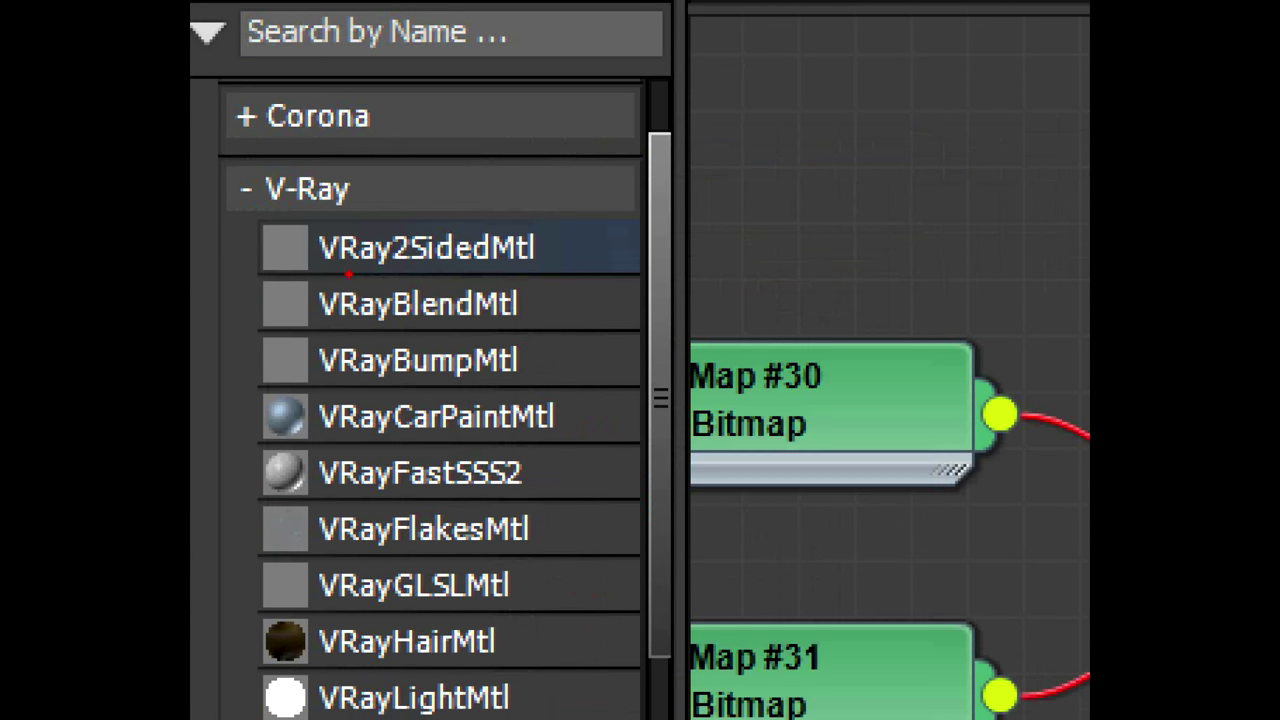
mouse_move(345, 252)
left_mouse_down()
mouse_move(322, 263)
mouse_move(330, 286)
mouse_move(766, 294)
left_mouse_up()
left_click_drag(676, 298, 635, 283)
left_click_drag(643, 330, 728, 280)
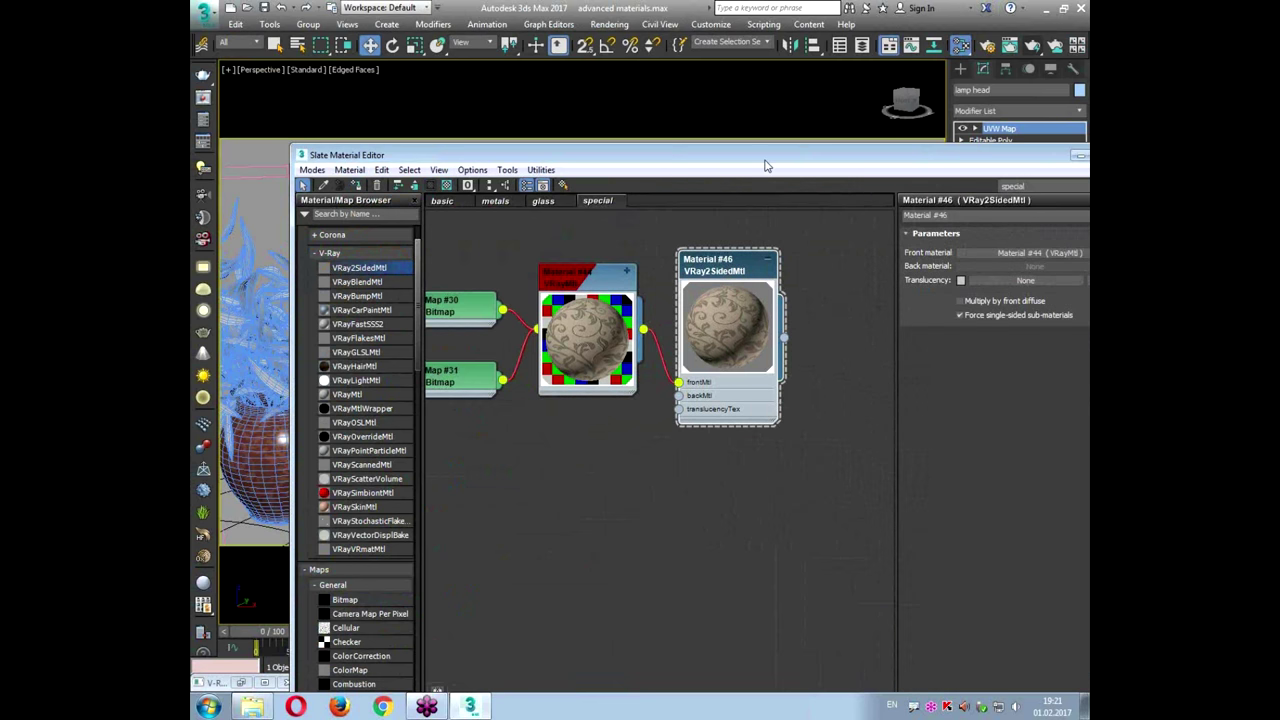
Step: Assign the two-sided material to the lampshade and run a test render
left_click_drag(765, 165, 492, 198)
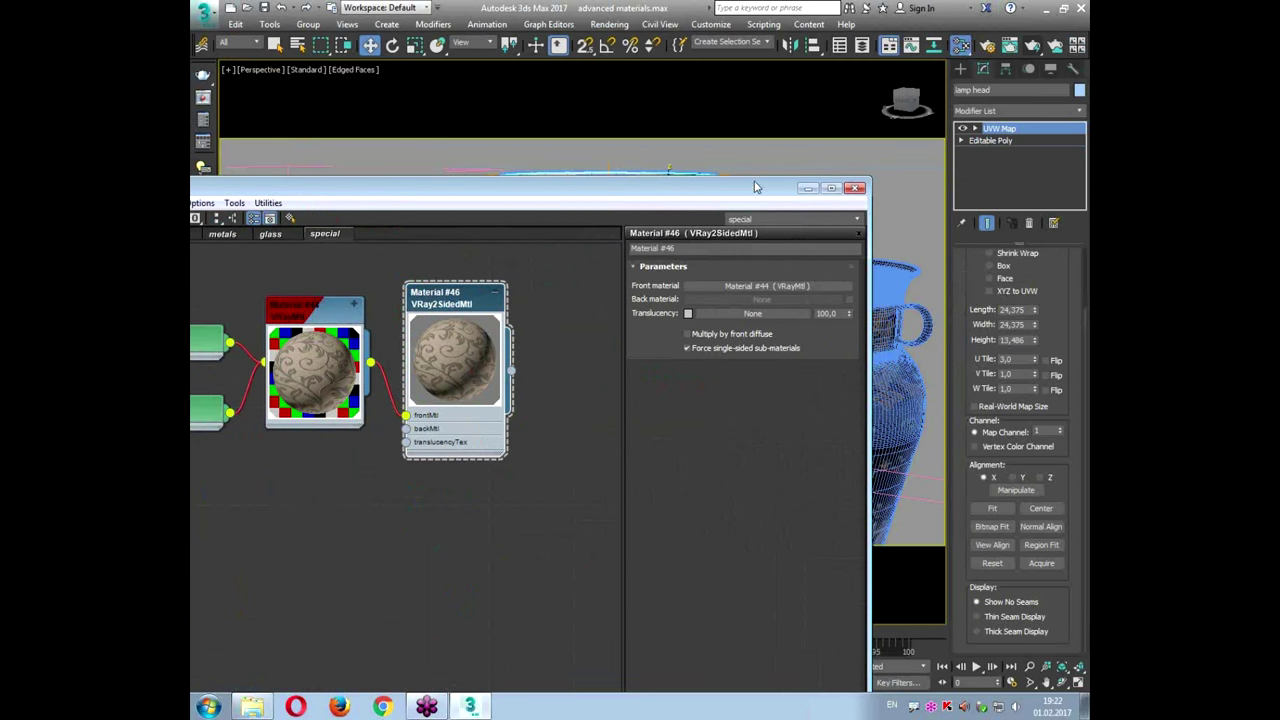
left_click_drag(755, 187, 840, 279)
left_click(1032, 45)
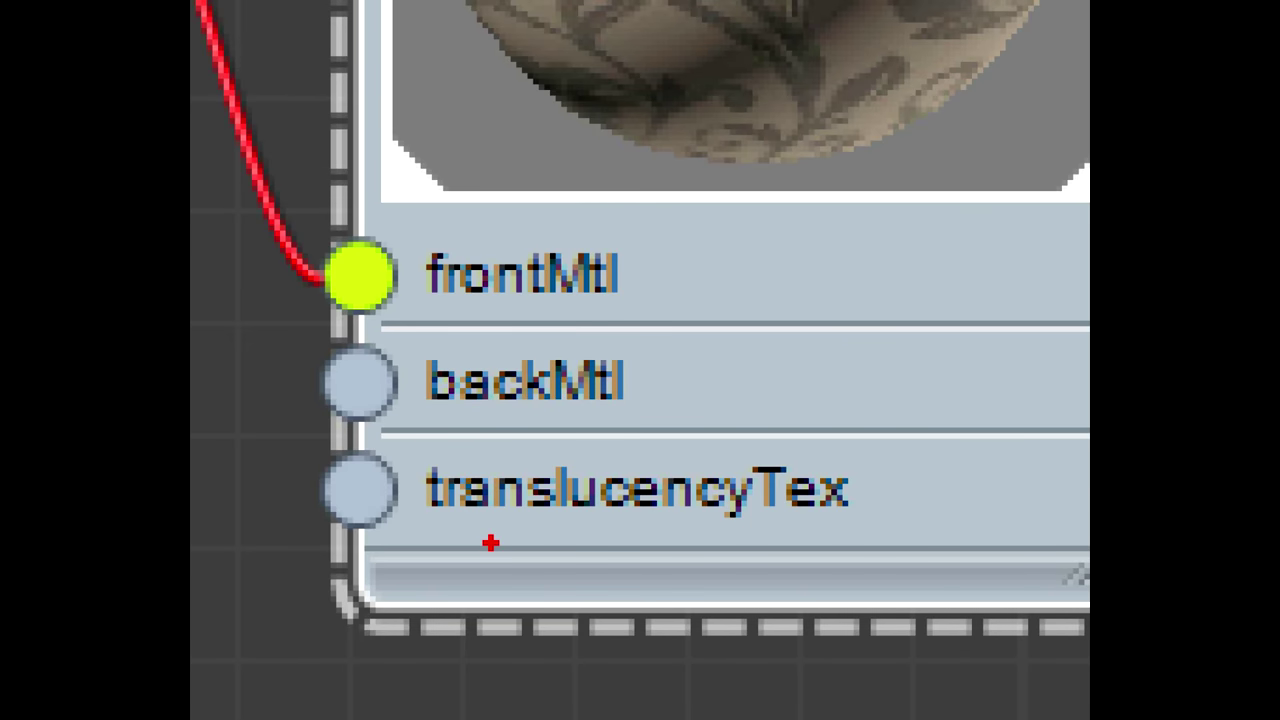
mouse_move(284, 527)
left_mouse_down()
mouse_move(700, 410)
mouse_move(714, 562)
mouse_move(238, 544)
left_mouse_up()
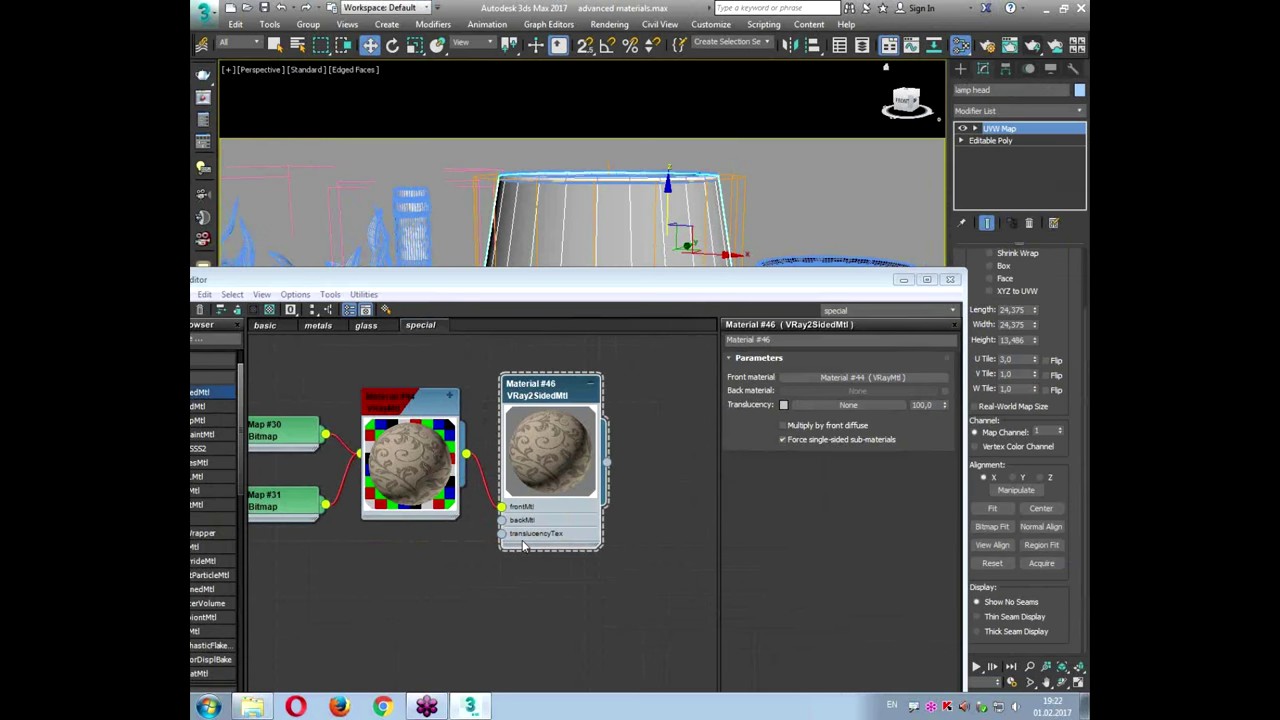
Step: Connect the classic flowers reflection bitmap to the two-sided material's translucency texture and render the scene again
middle_click_drag(392, 382, 461, 362)
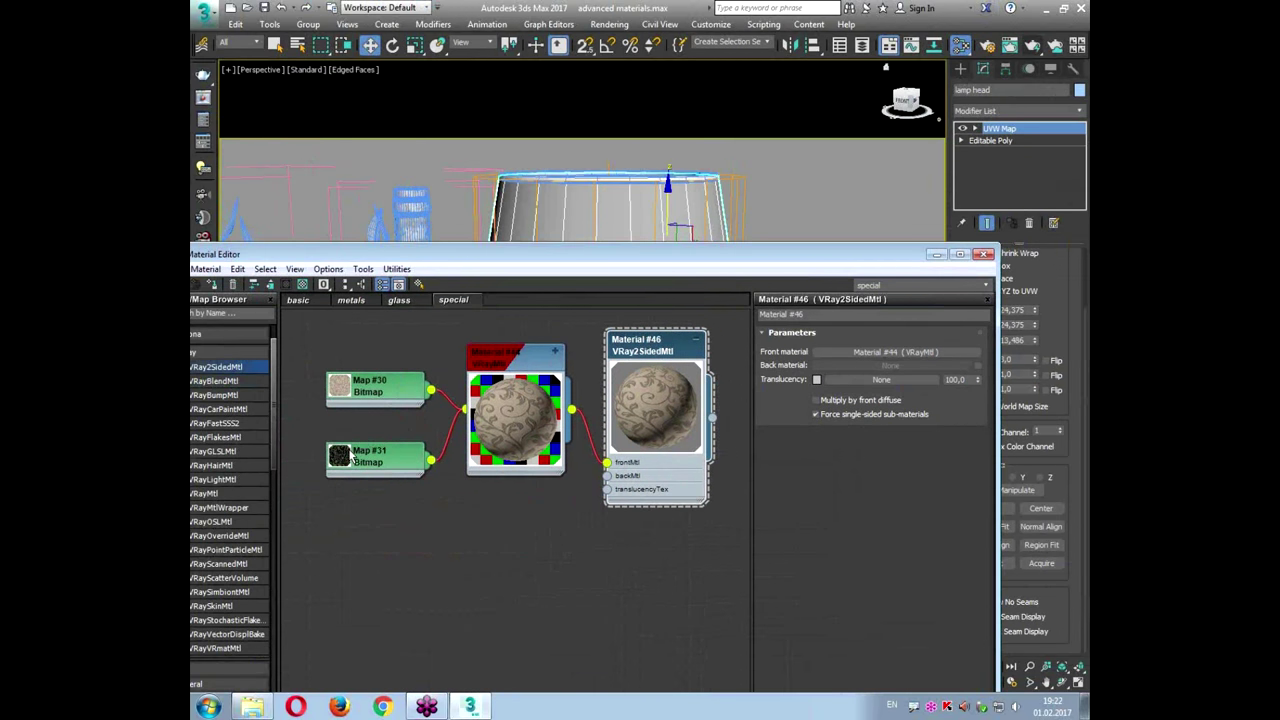
left_click_drag(427, 473, 607, 489)
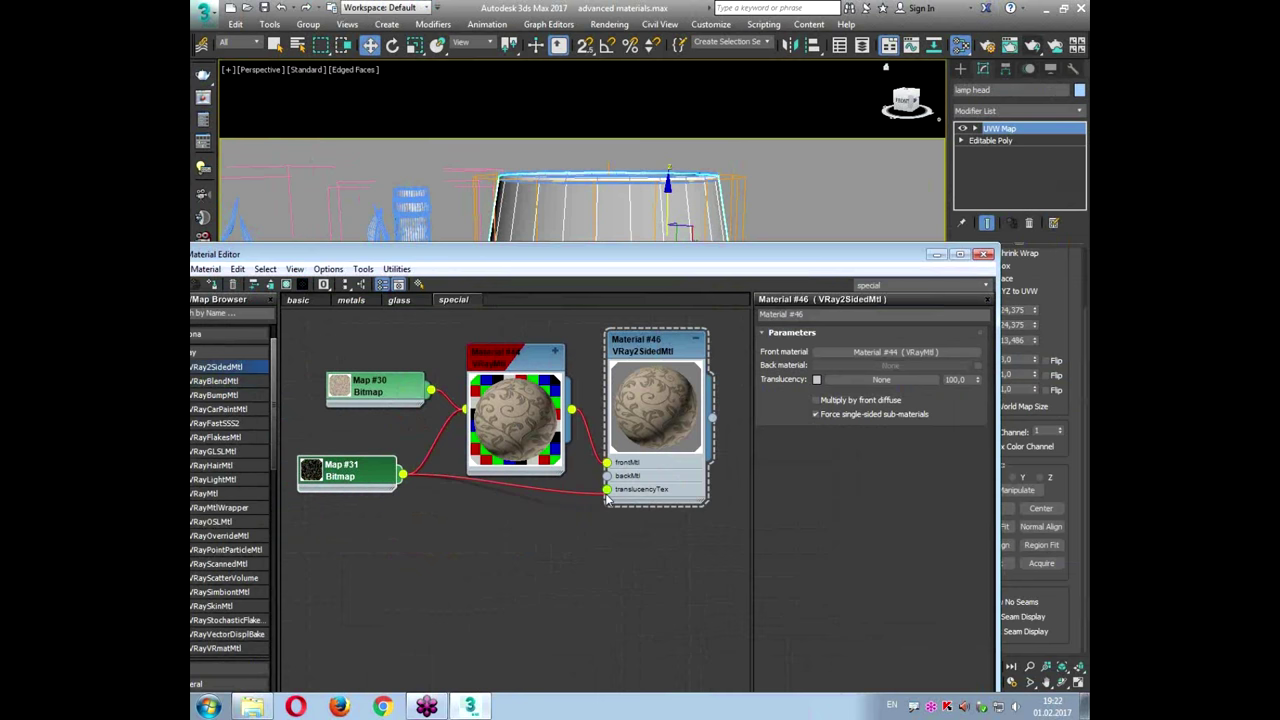
left_click_drag(385, 477, 371, 505)
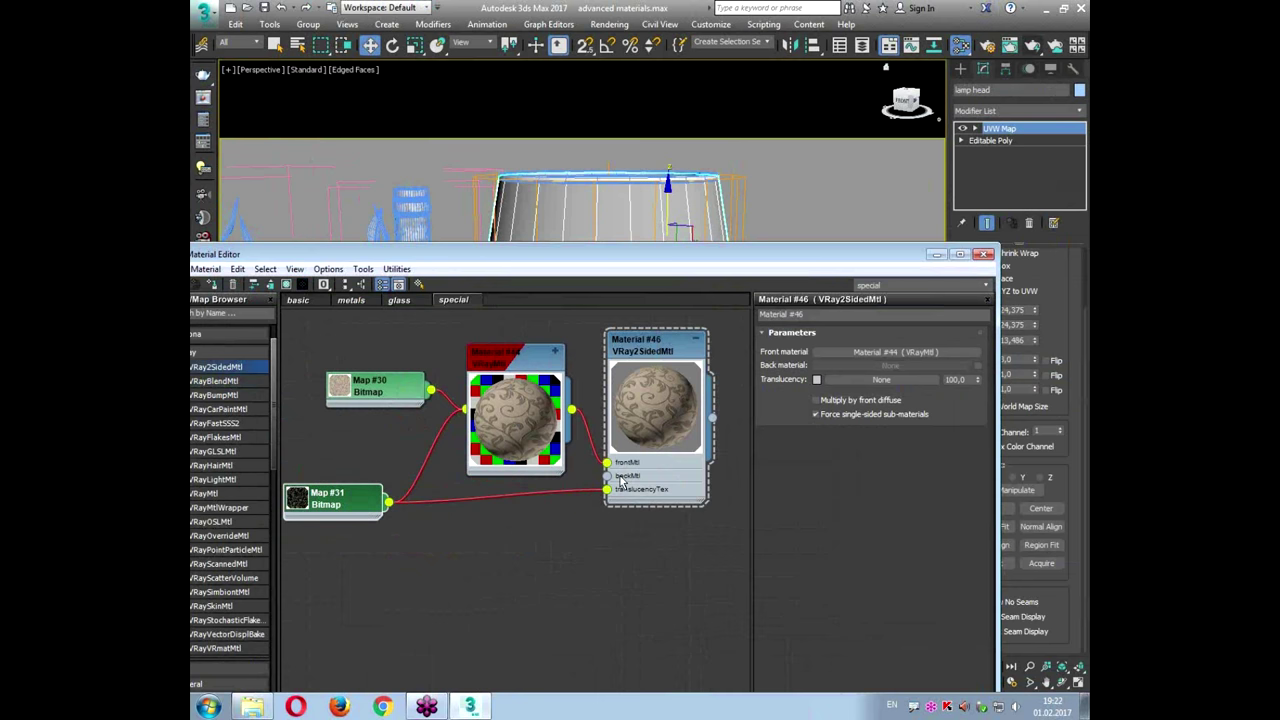
left_click(645, 377)
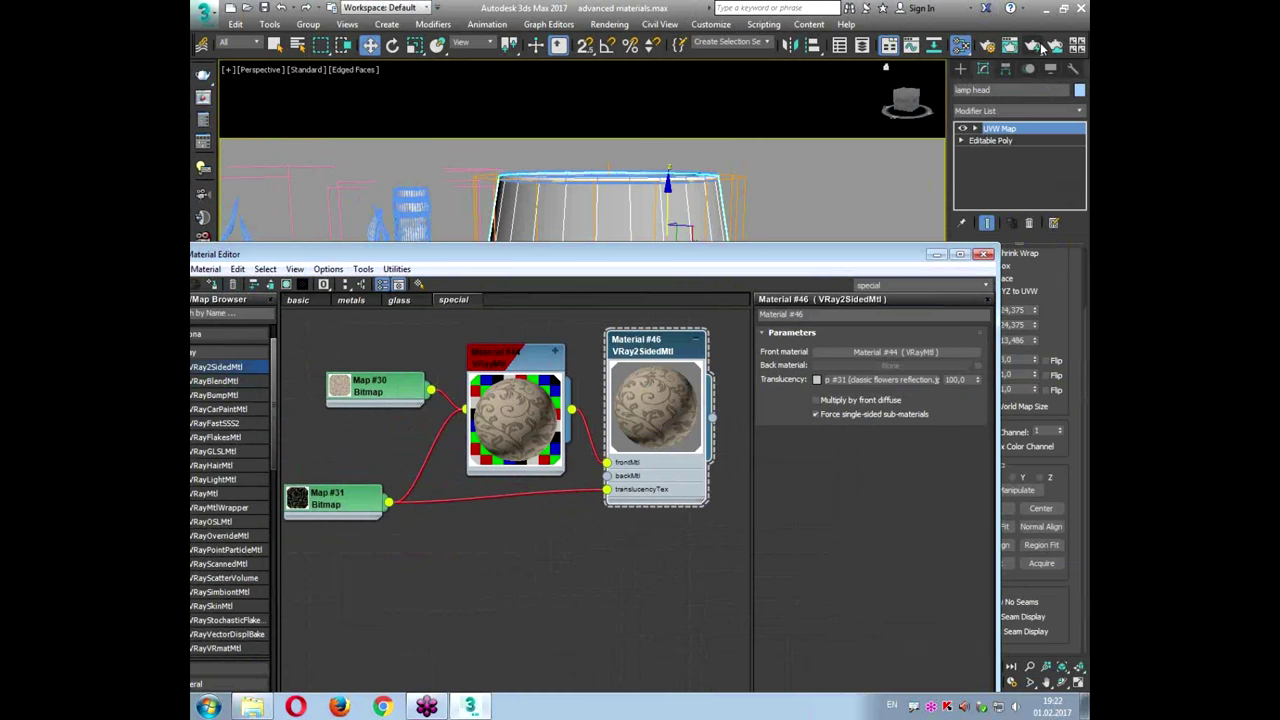
left_click(1038, 46)
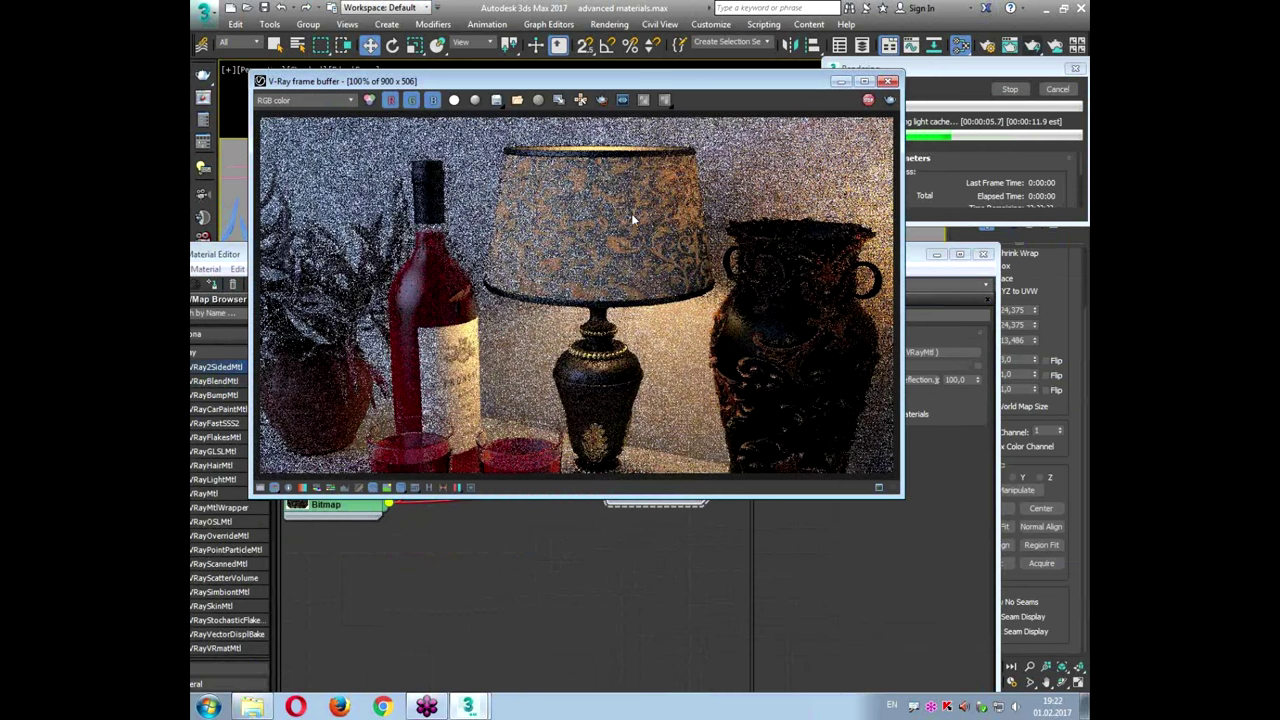
Step: Close the render and insert a Color Correction map between the classic flowers reflection bitmap and the two-sided material's translucency input
scroll(632, 215, "up", 3)
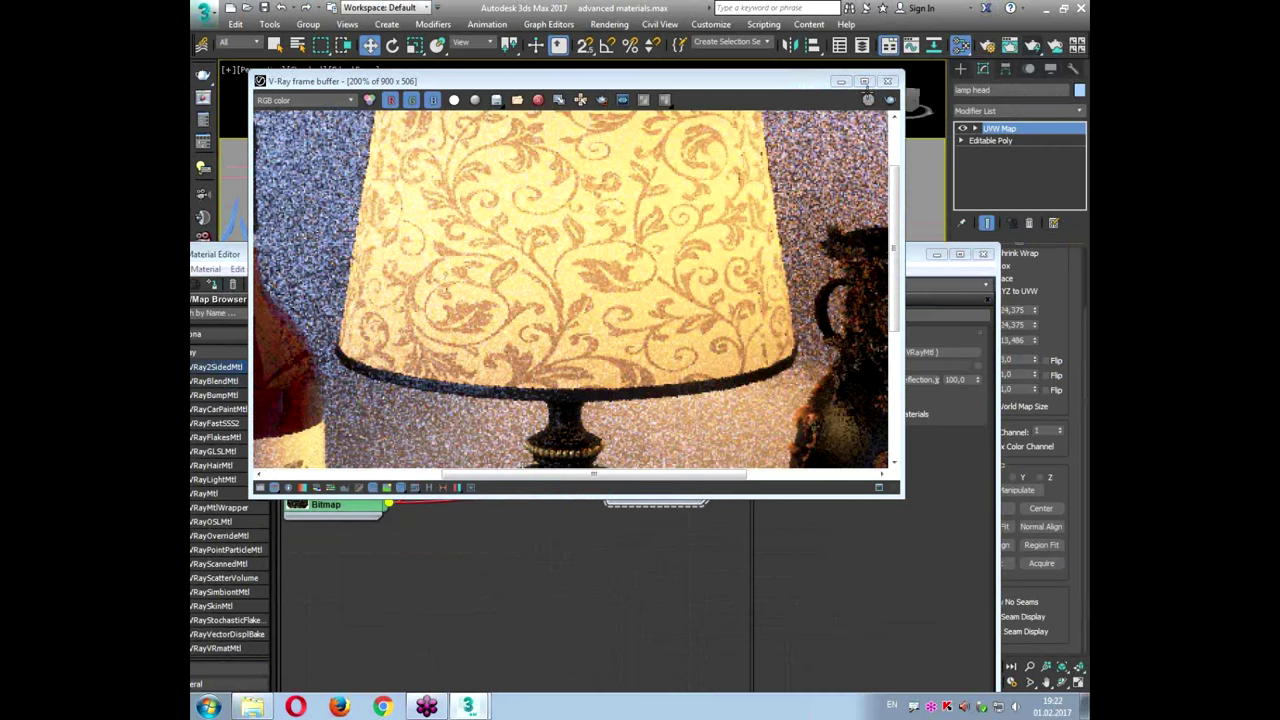
left_click(887, 82)
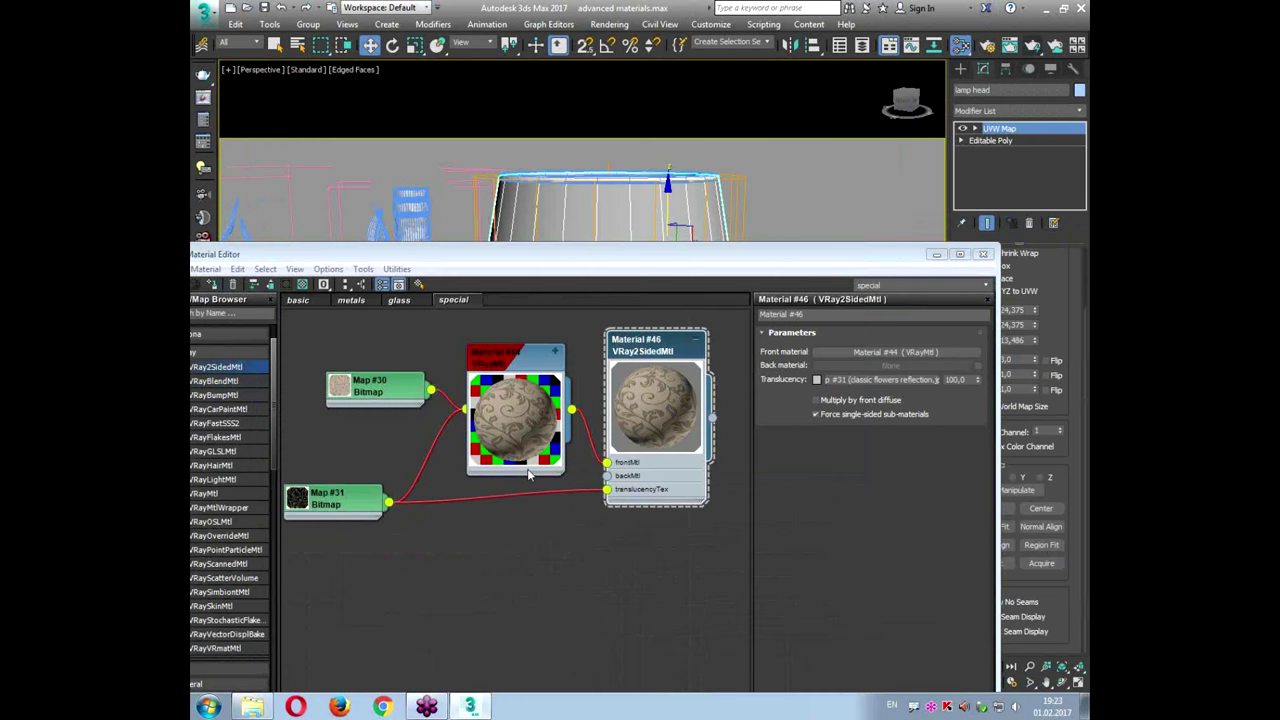
left_click_drag(337, 257, 438, 196)
left_click(286, 291)
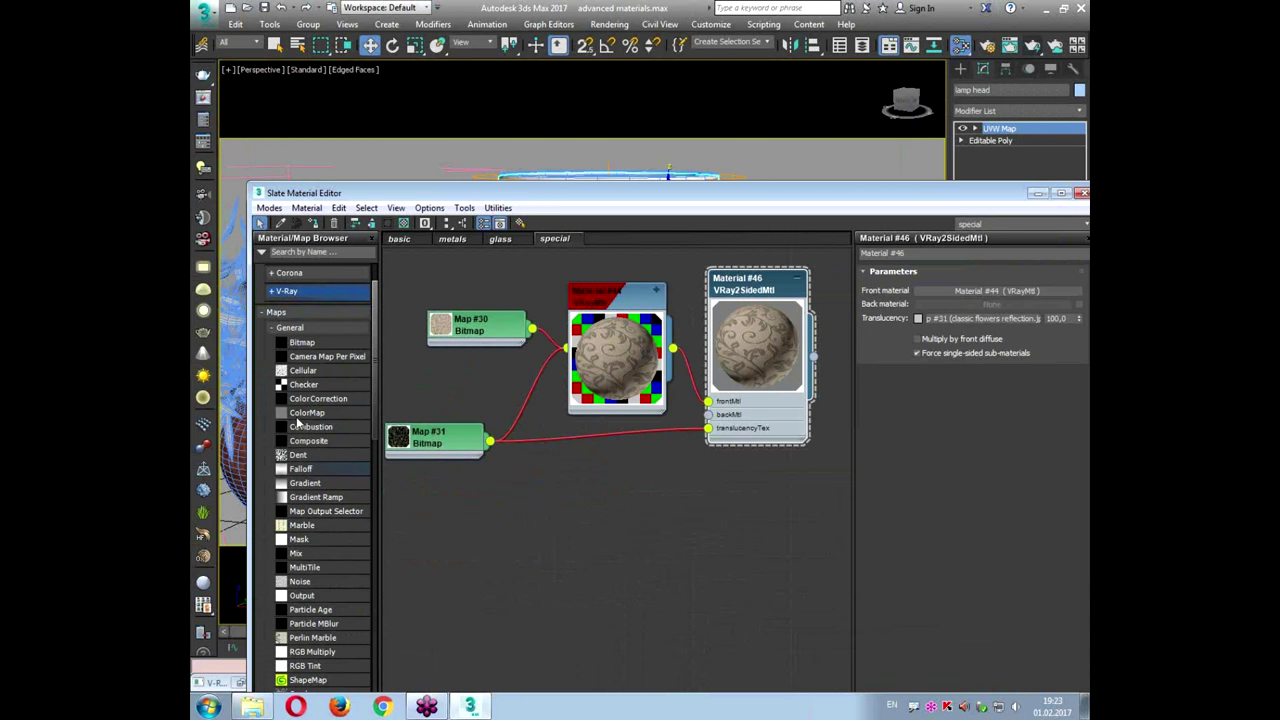
left_click_drag(303, 400, 583, 437)
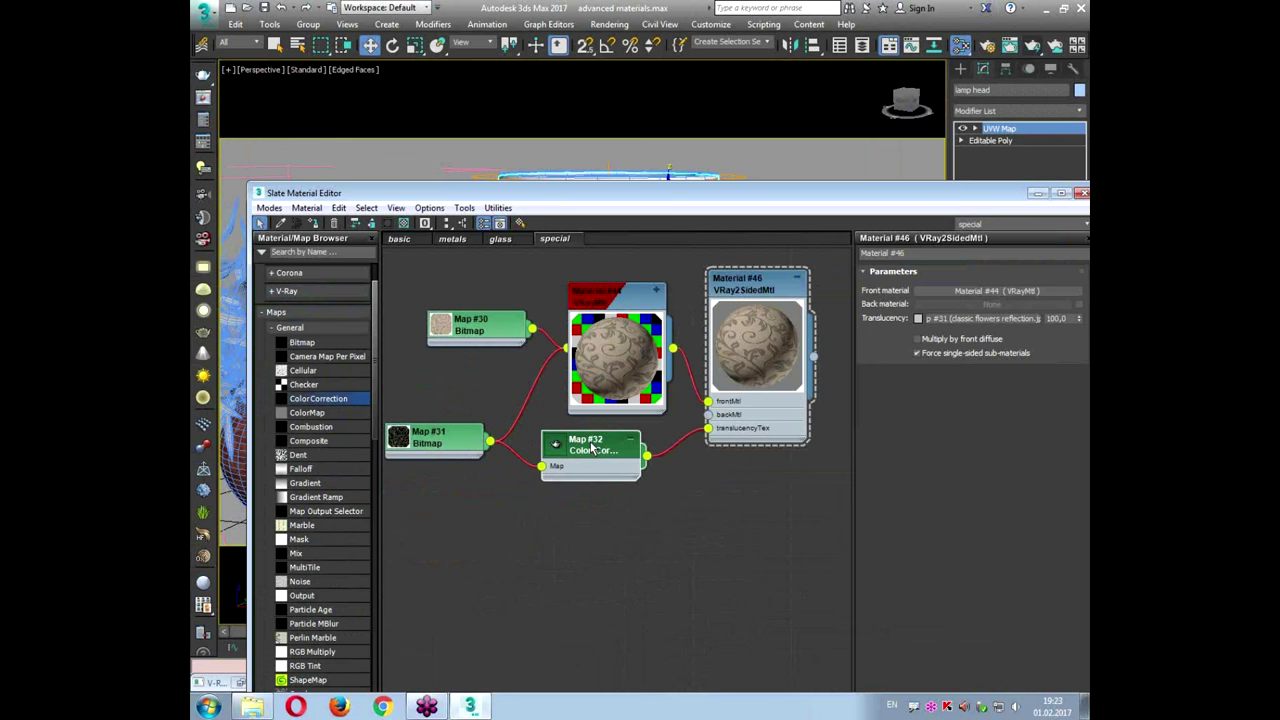
left_click(554, 451)
double_click(606, 458)
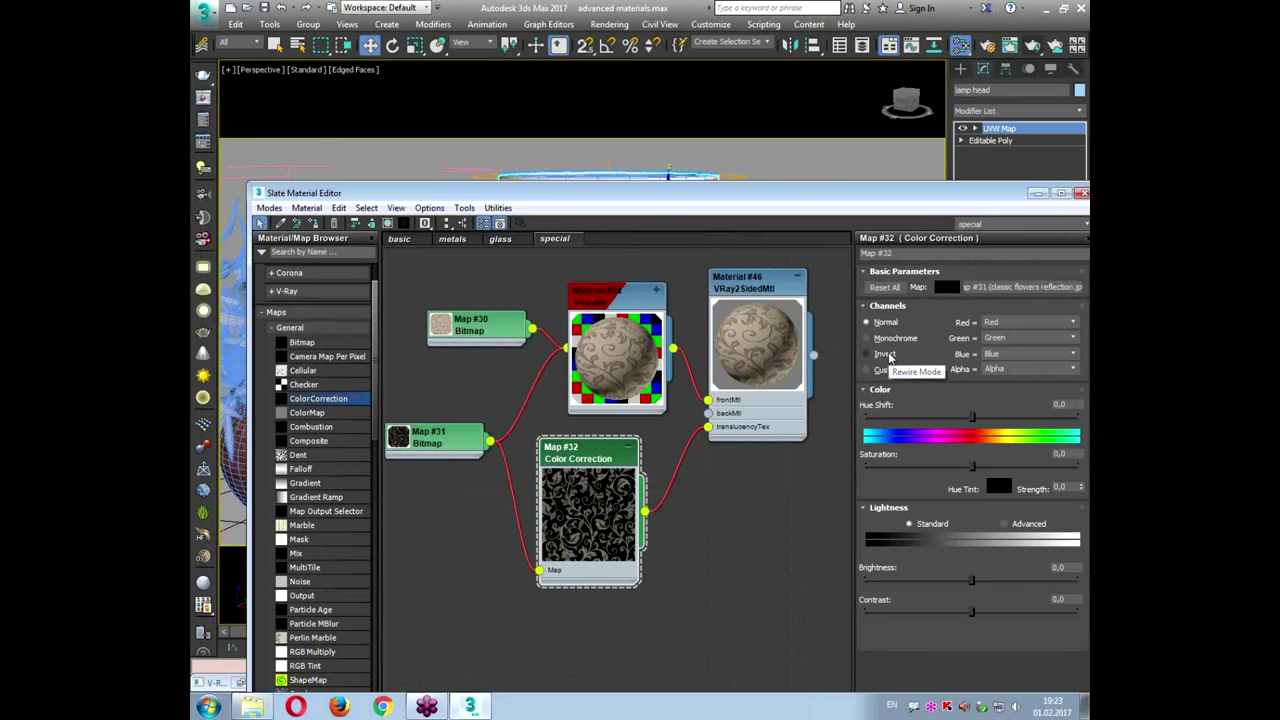
Step: Invert the Color Correction channels and set saturation to about -70.8, brightness to about -90 and contrast to about -6.3
left_click(866, 353)
left_click_drag(935, 467, 897, 467)
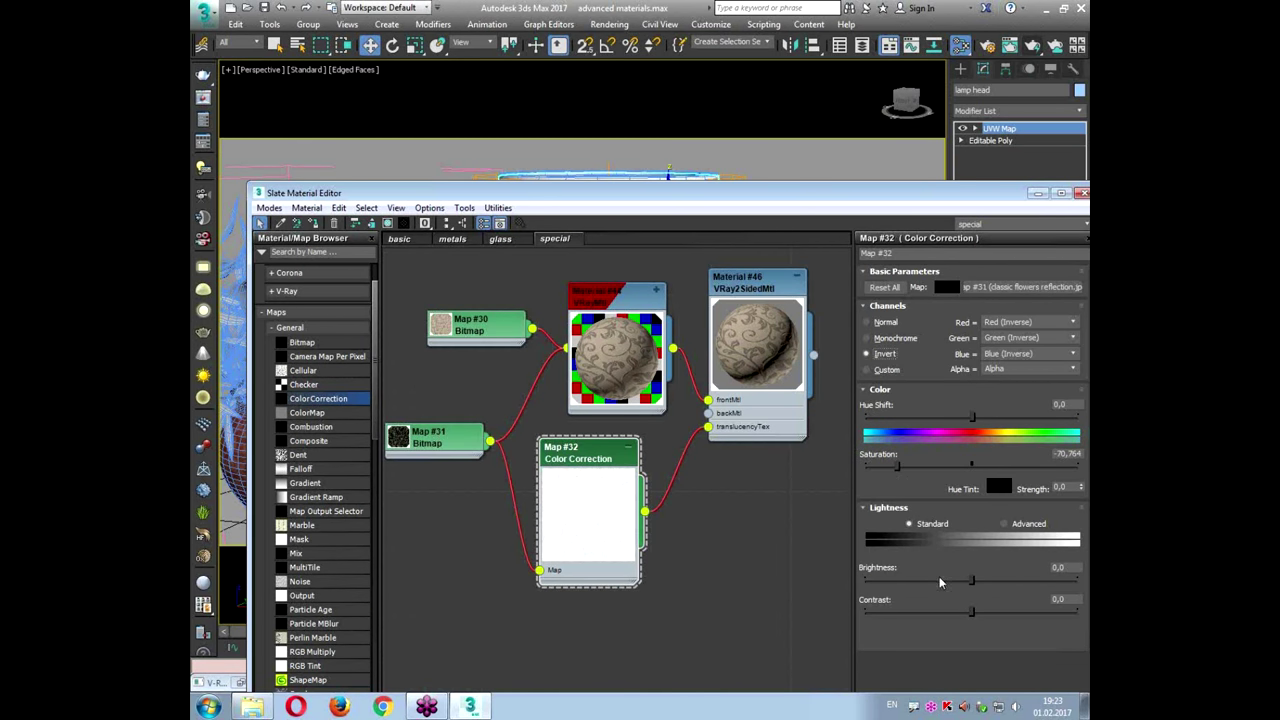
left_click_drag(937, 580, 876, 578)
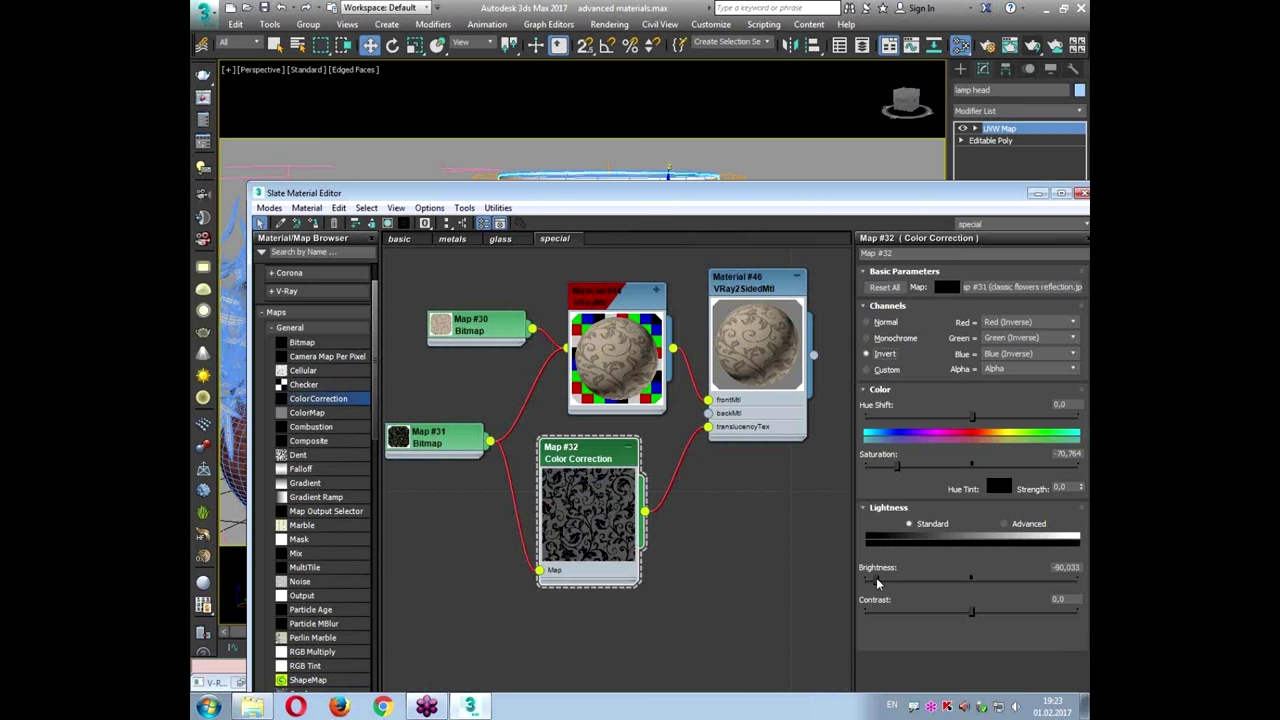
left_click(984, 612)
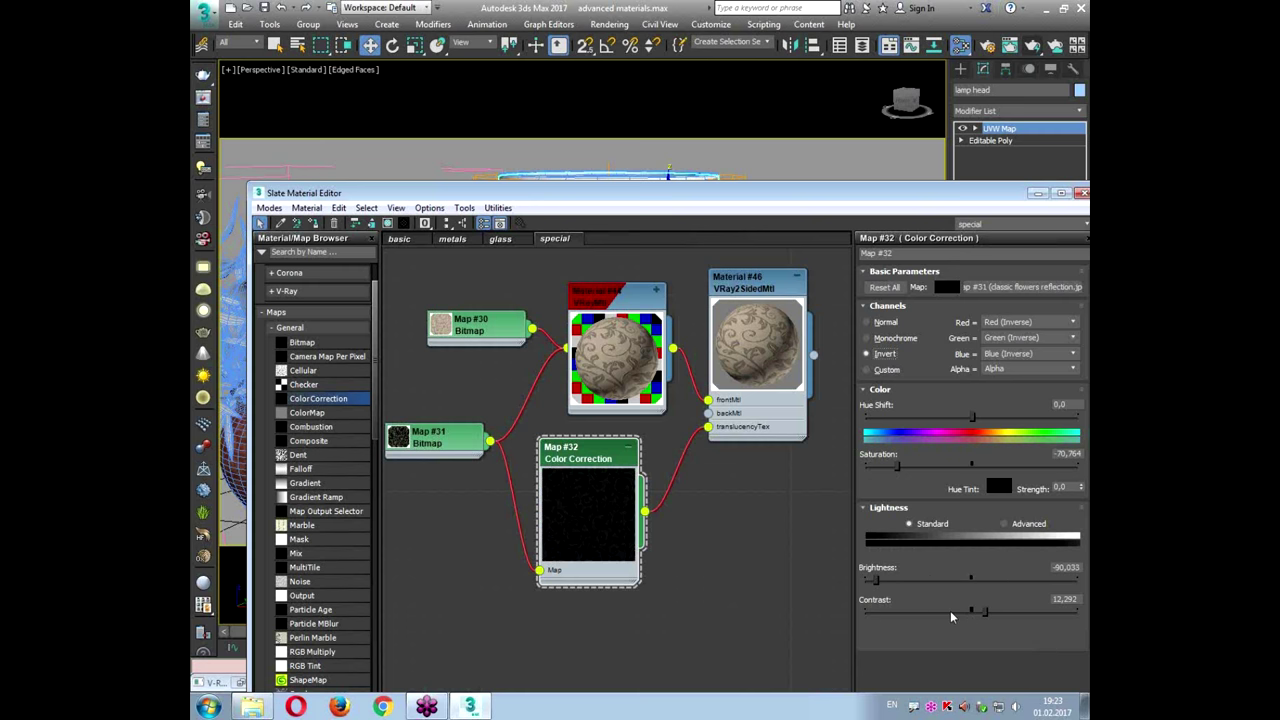
left_click_drag(951, 616, 962, 616)
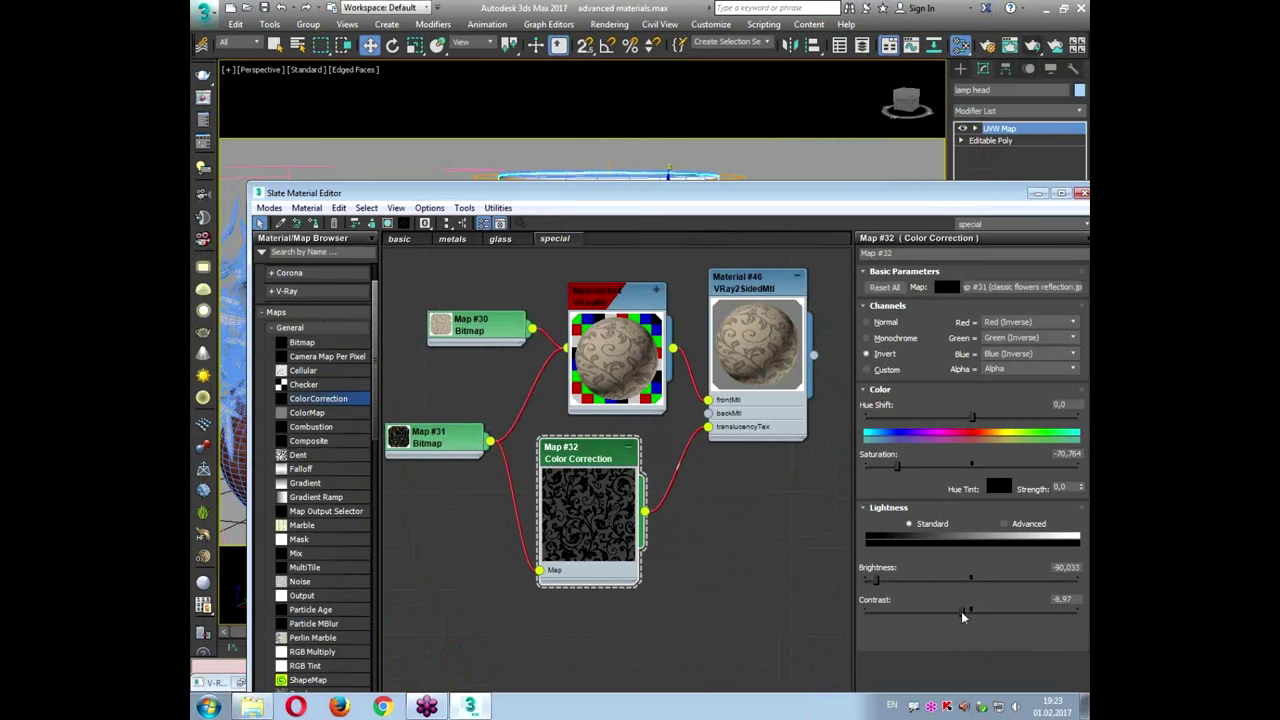
Step: Render the scene to check the lampshade's inverted translucency pattern, and close the render and the material editor
left_click(1034, 47)
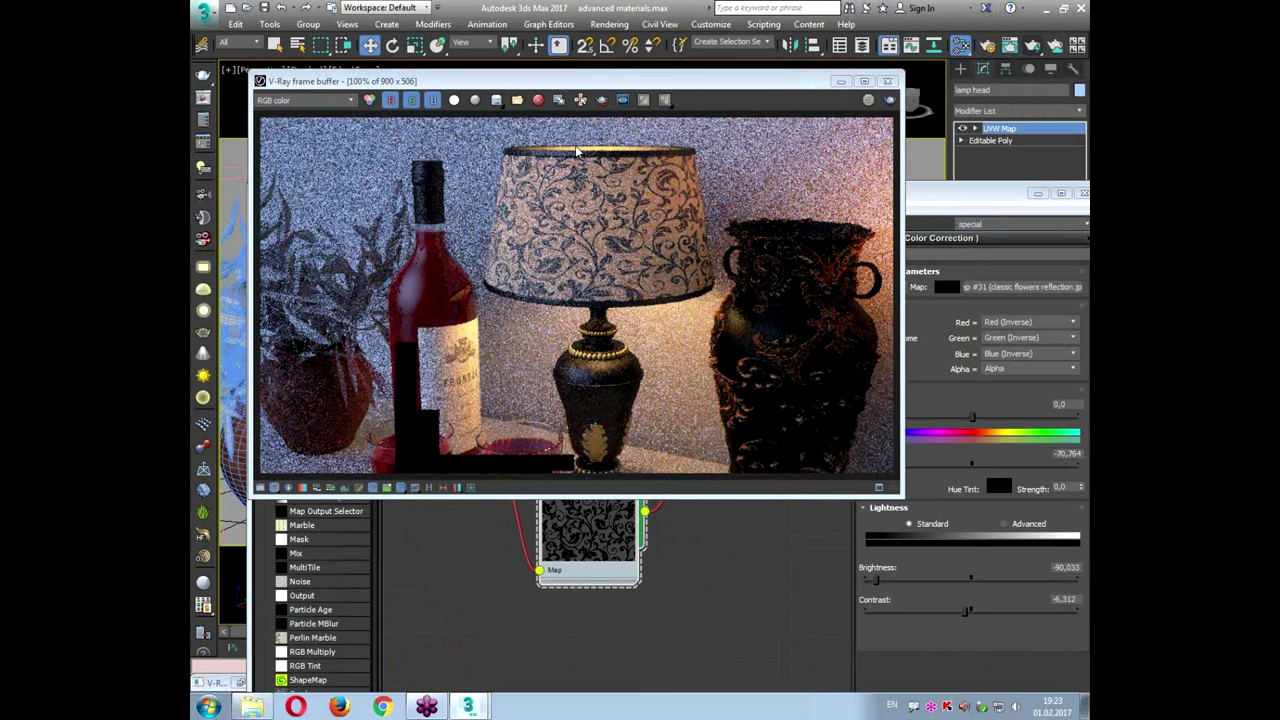
left_click(887, 84)
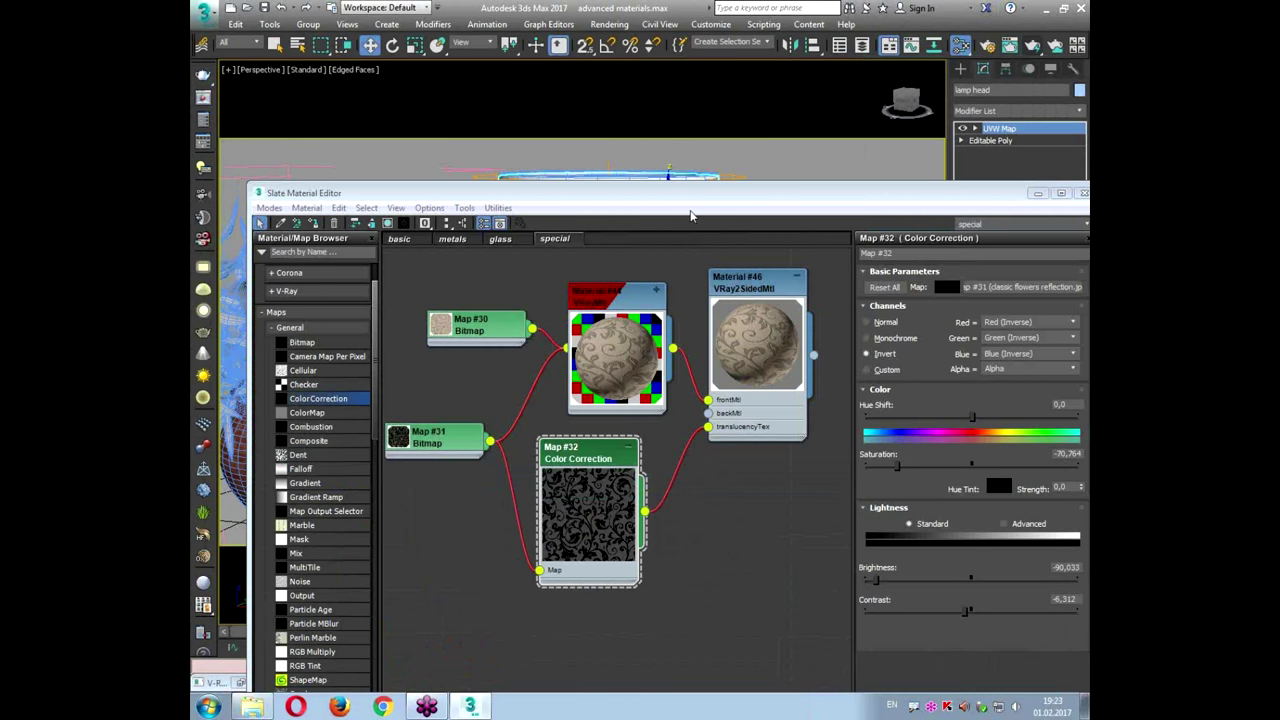
left_click_drag(680, 200, 588, 159)
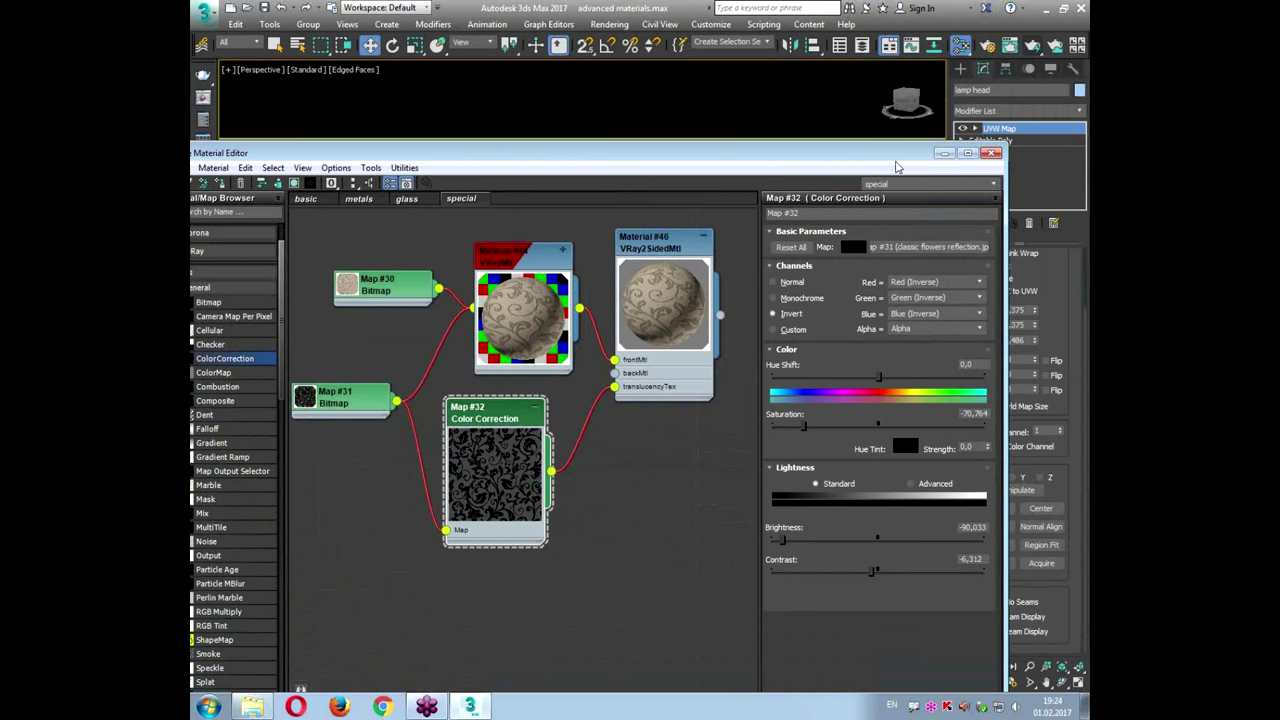
left_click(990, 154)
Step: Select the potted plant's trunks and duplicate the blank VRayMtl in the special view as their material
middle_click_drag(293, 316, 573, 262)
scroll(573, 242, "up", 4)
scroll(574, 243, "down", 5)
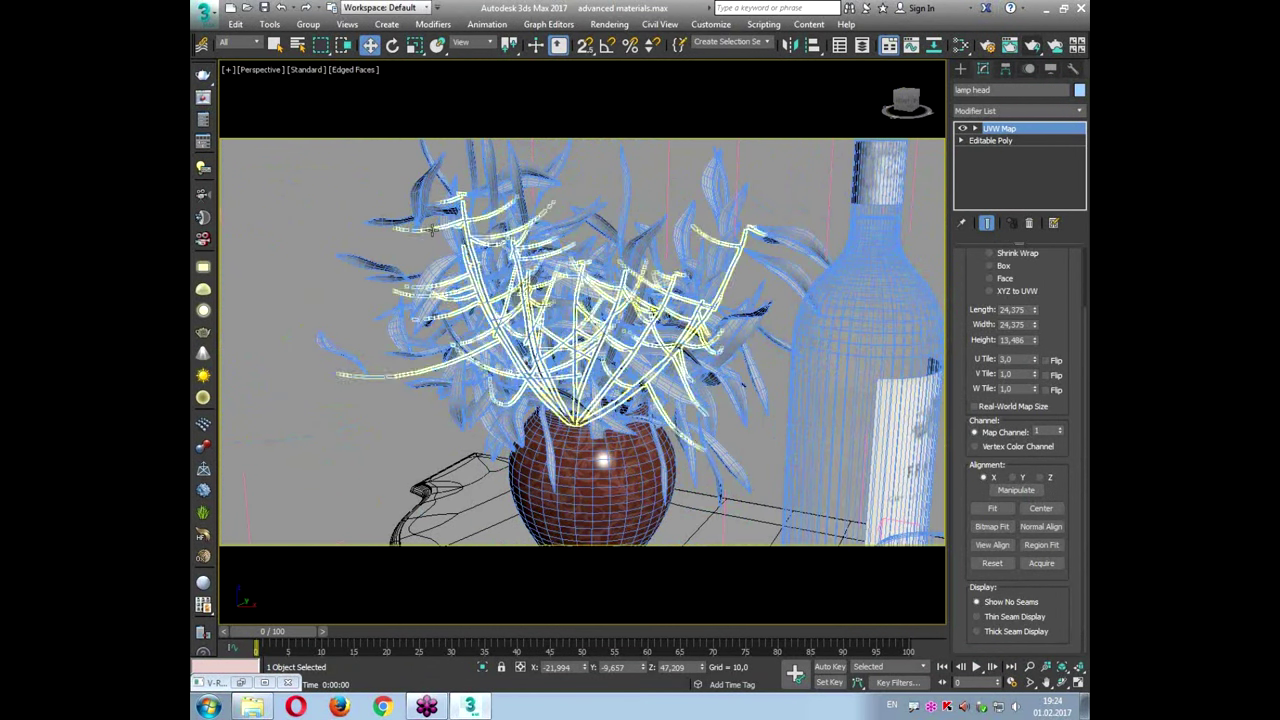
left_click(433, 230)
left_click(960, 45)
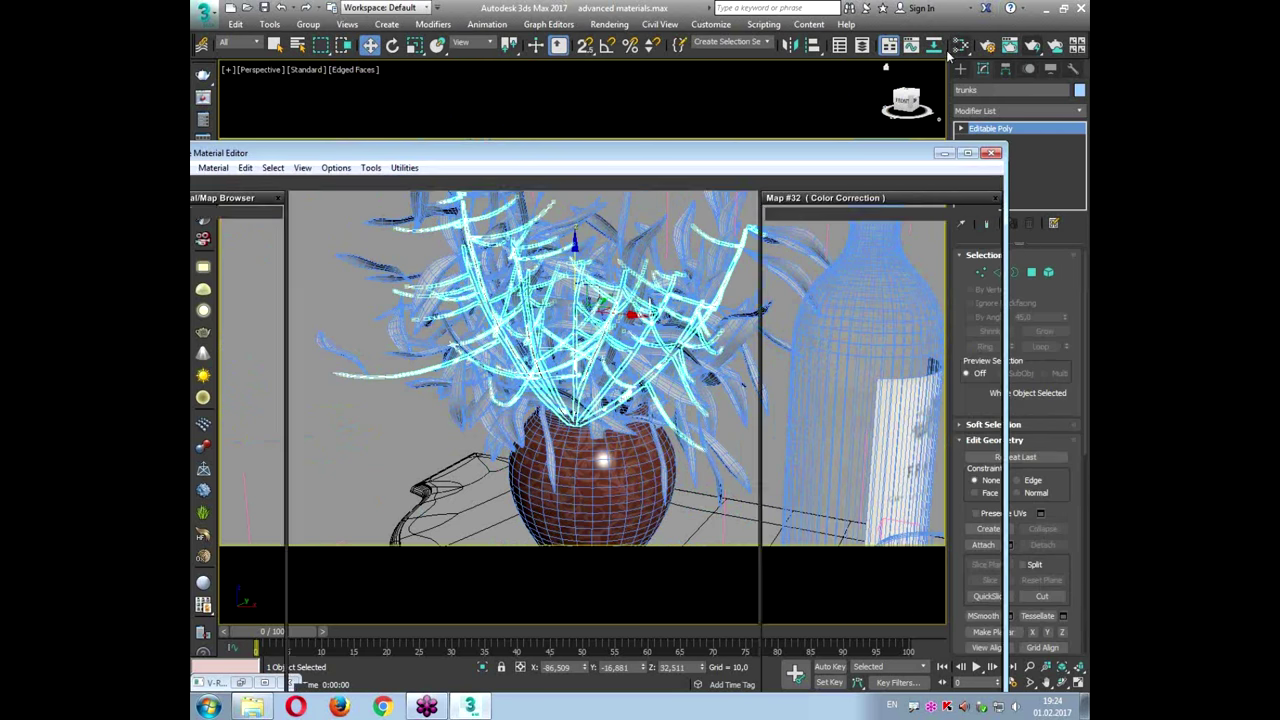
scroll(515, 432, "down", 2)
middle_click_drag(515, 432, 411, 424)
scroll(485, 508, "down", 2)
mouse_move(652, 331)
left_mouse_down("shift")
mouse_move(555, 461)
mouse_move(621, 330)
left_mouse_up("shift")
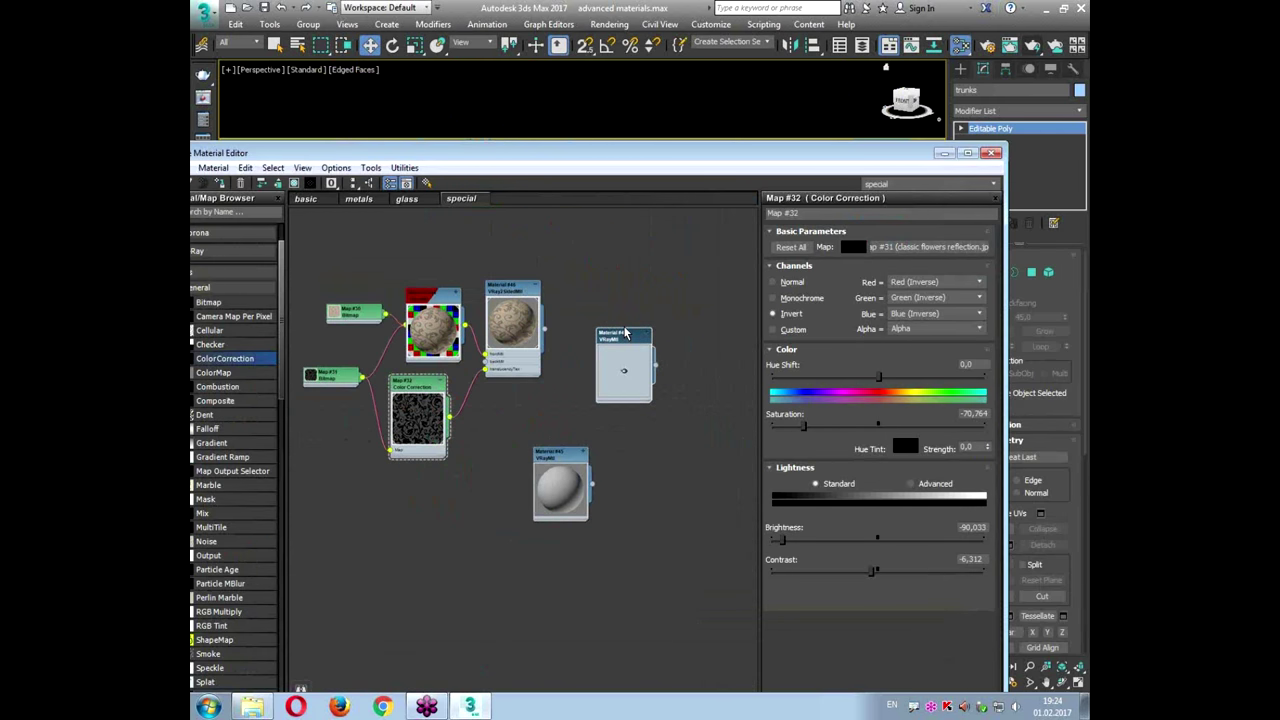
double_click(612, 336)
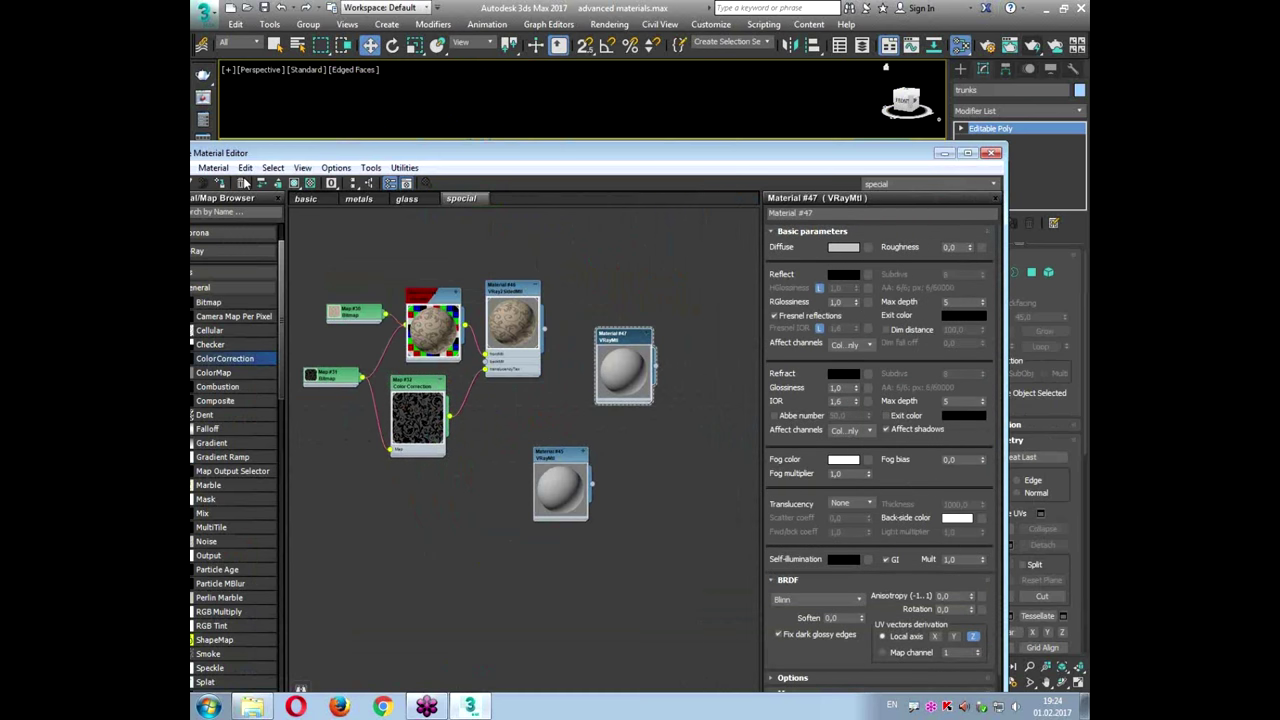
Step: Set the trunk material's diffuse colour to a dark green with red 40, green 62 and blue 42
left_click(844, 249)
mouse_move(667, 148)
left_mouse_down()
mouse_move(672, 136)
mouse_move(661, 162)
left_mouse_up()
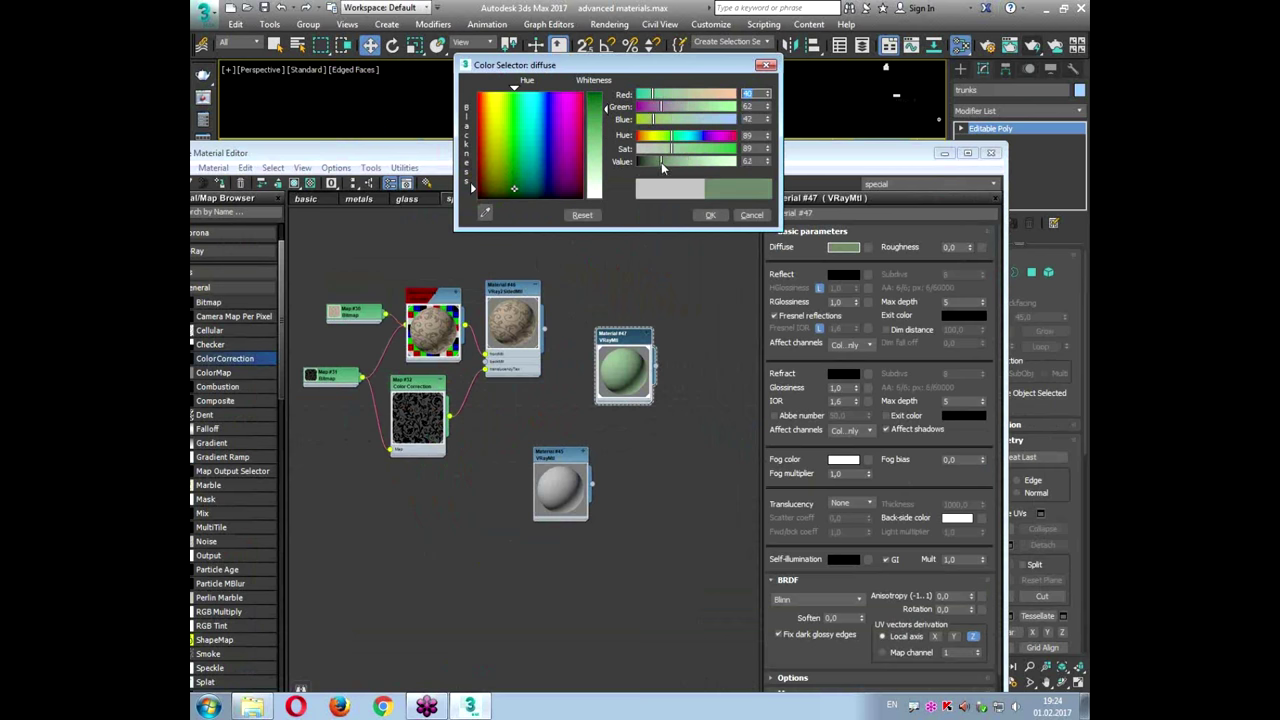
left_click(710, 215)
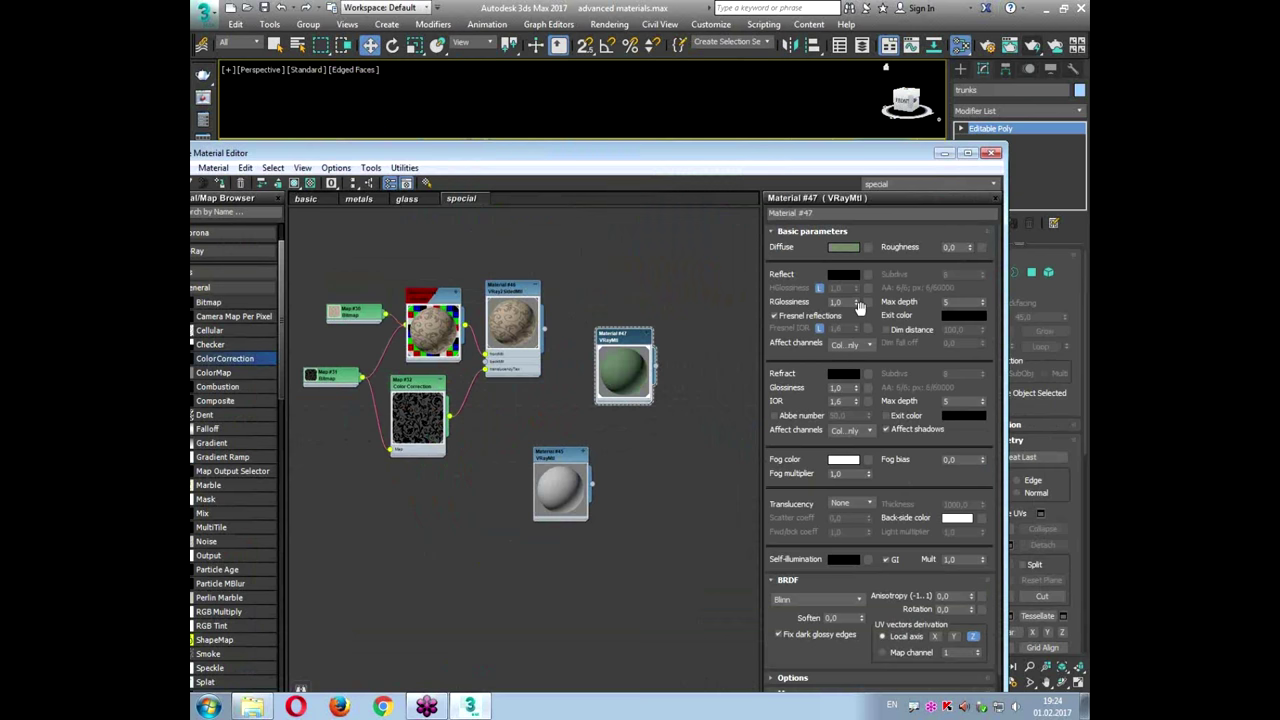
Step: Move the blank VRayMtl aside, select the plant's leaves and open the Семинар сложные материалы texture folder in Windows Explorer
left_click_drag(545, 470, 521, 477)
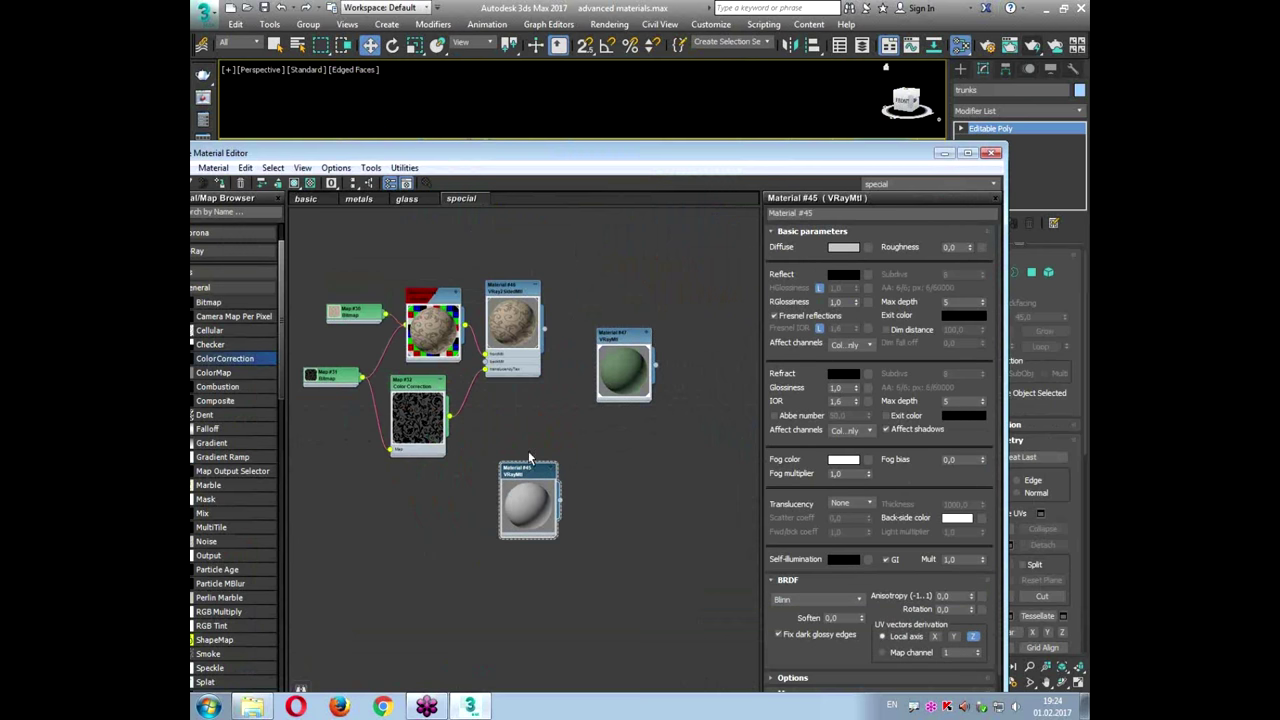
left_click(944, 153)
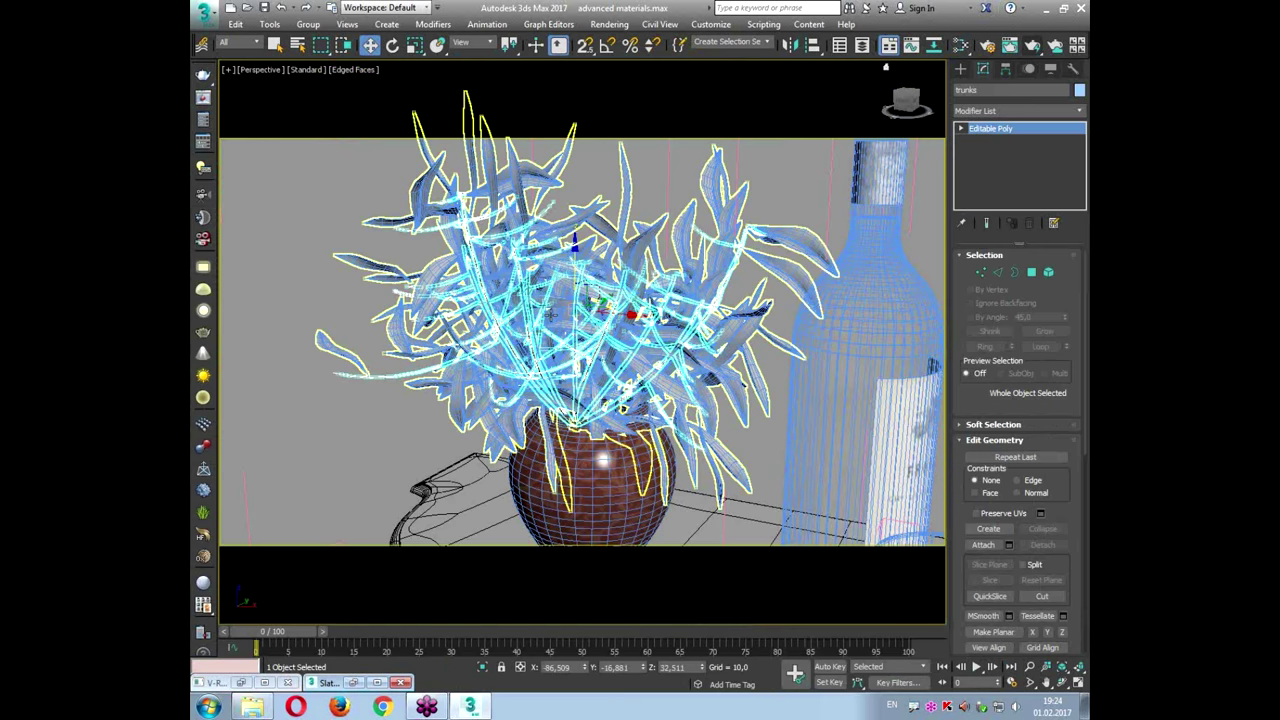
left_click(552, 314)
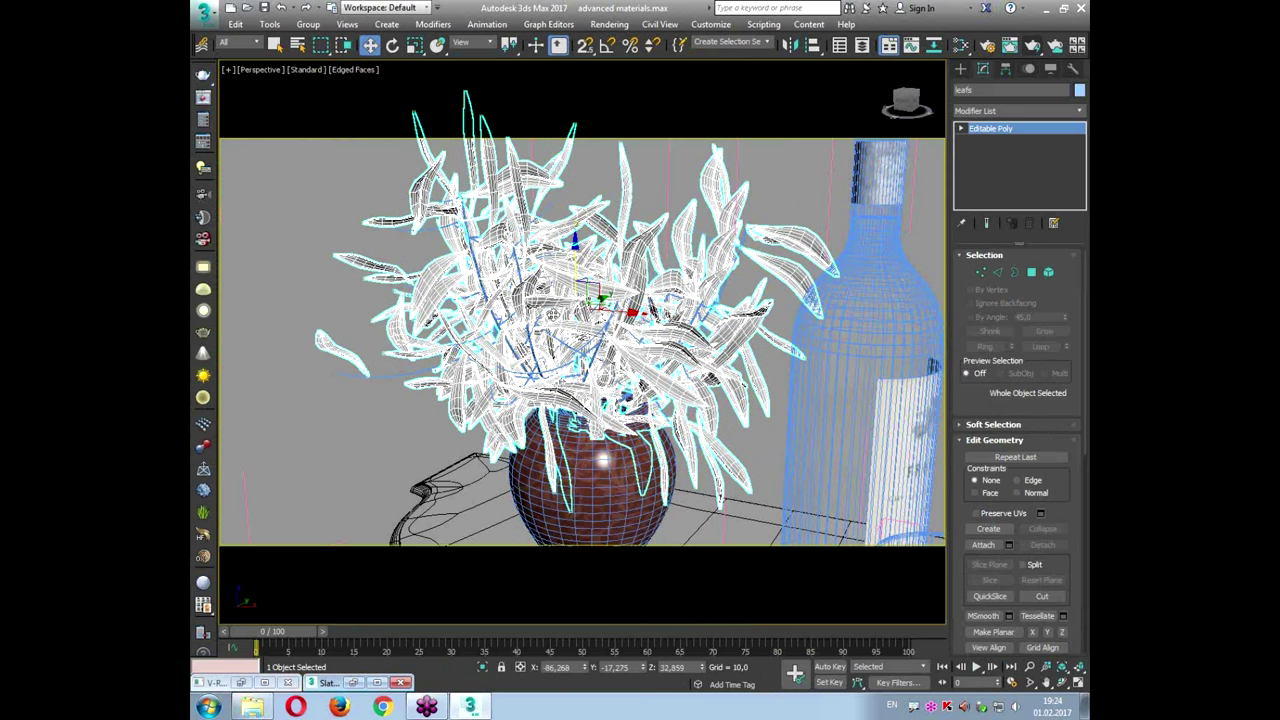
left_click(253, 706)
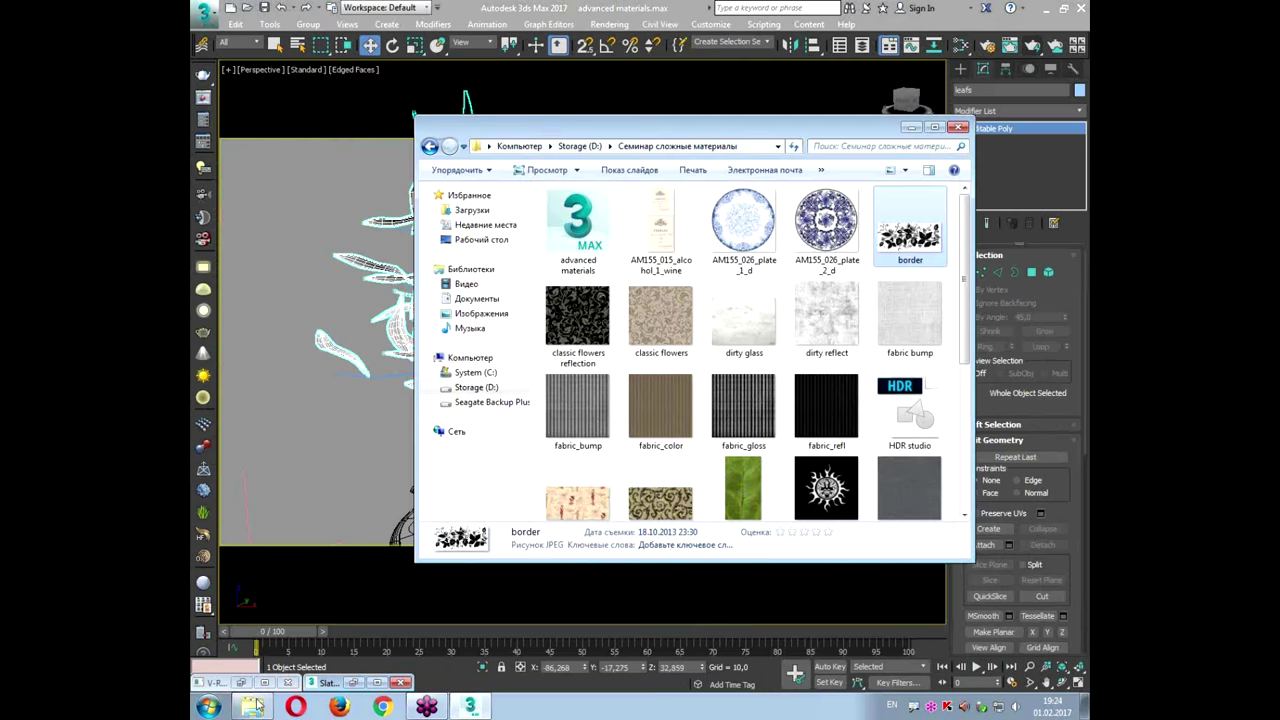
Step: View the leaf texture image in the materials folder and return to the 3ds Max scene
scroll(849, 282, "down", 1)
double_click(748, 385)
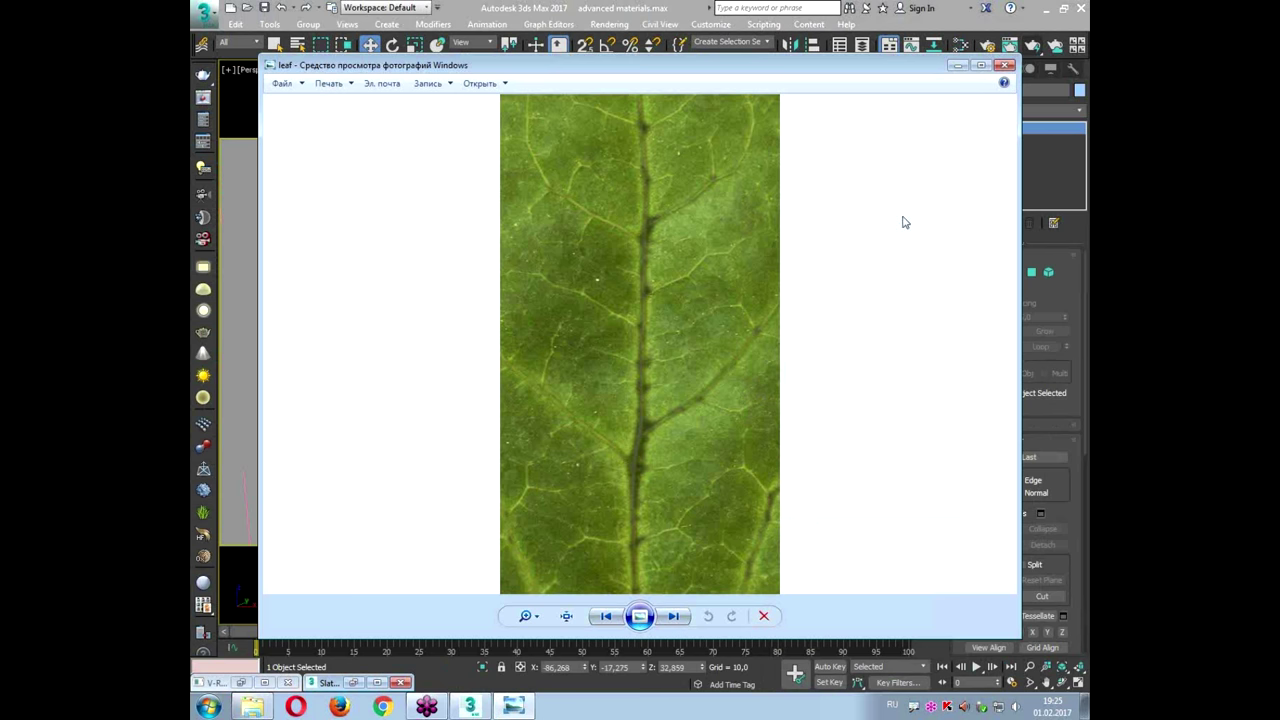
left_click(1005, 65)
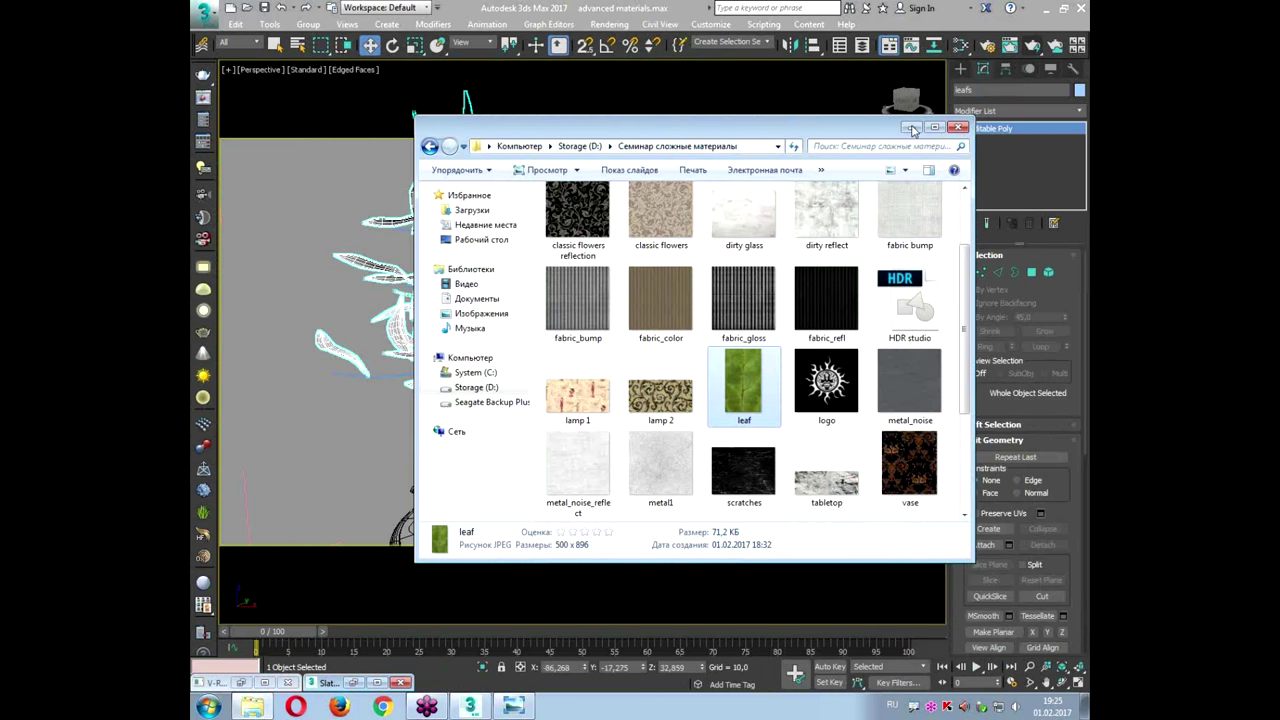
left_click(952, 117)
Step: Add a MaterialByElement modifier to the plant's leaves and set it to Random Distribution with an ID Count of 3
middle_click_drag(583, 296, 586, 310, "alt")
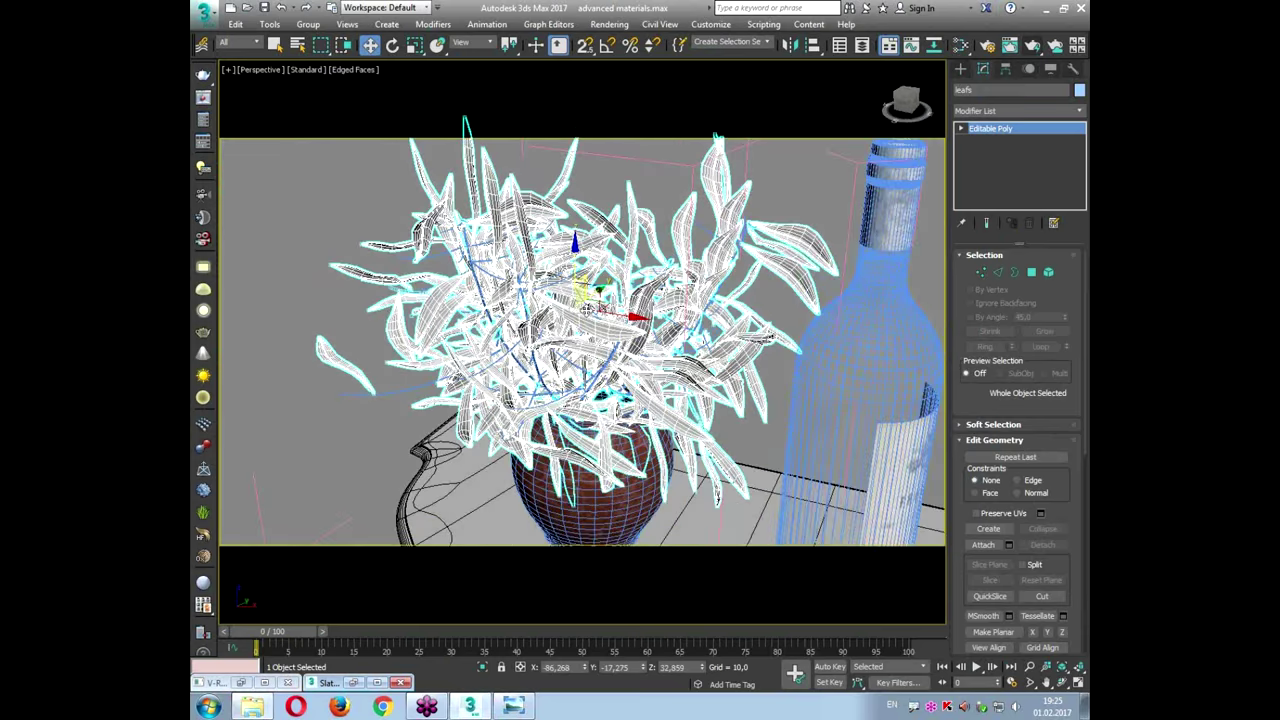
left_click(741, 199)
left_click(679, 219)
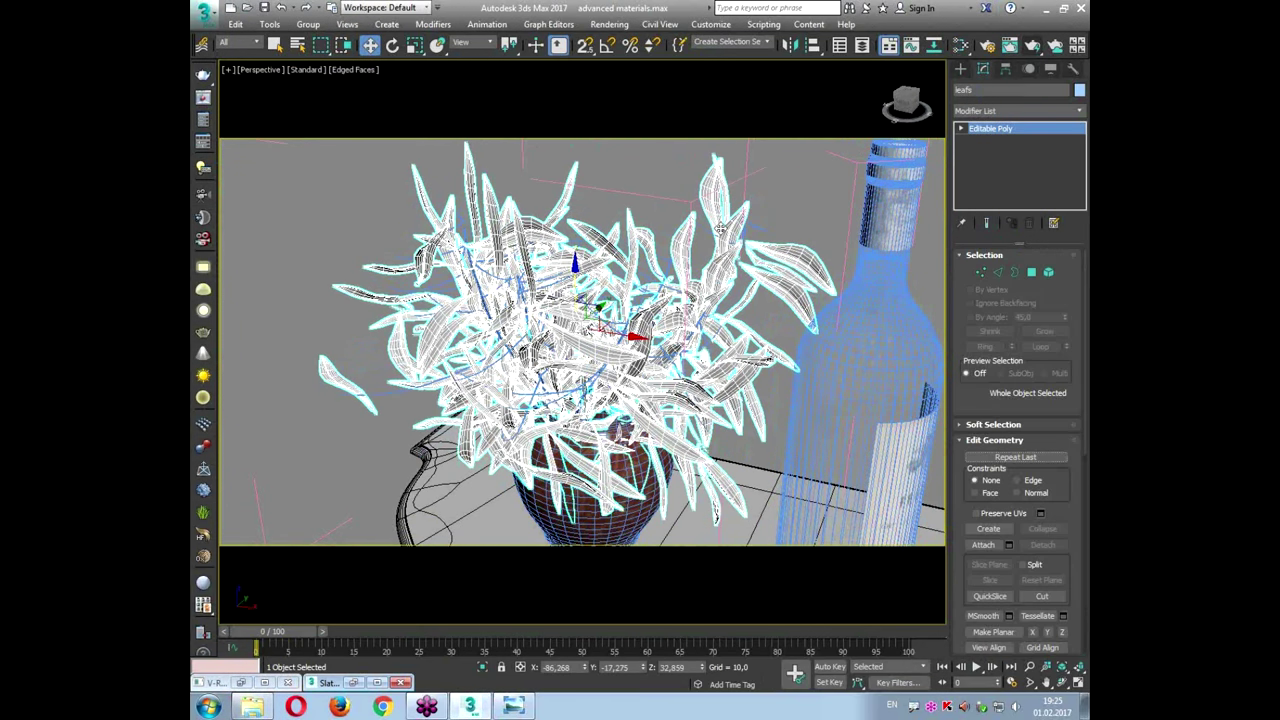
left_click(978, 113)
left_click_drag(1078, 152, 1057, 303)
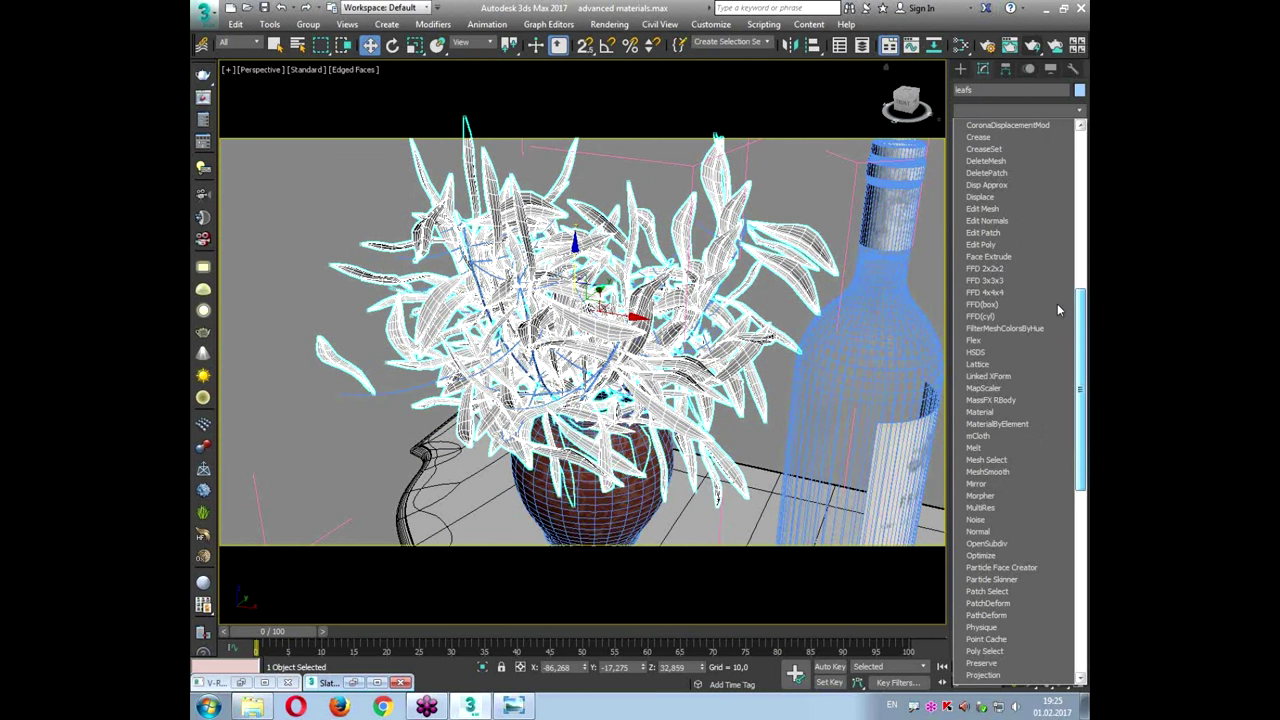
scroll(1057, 304, "down", 1)
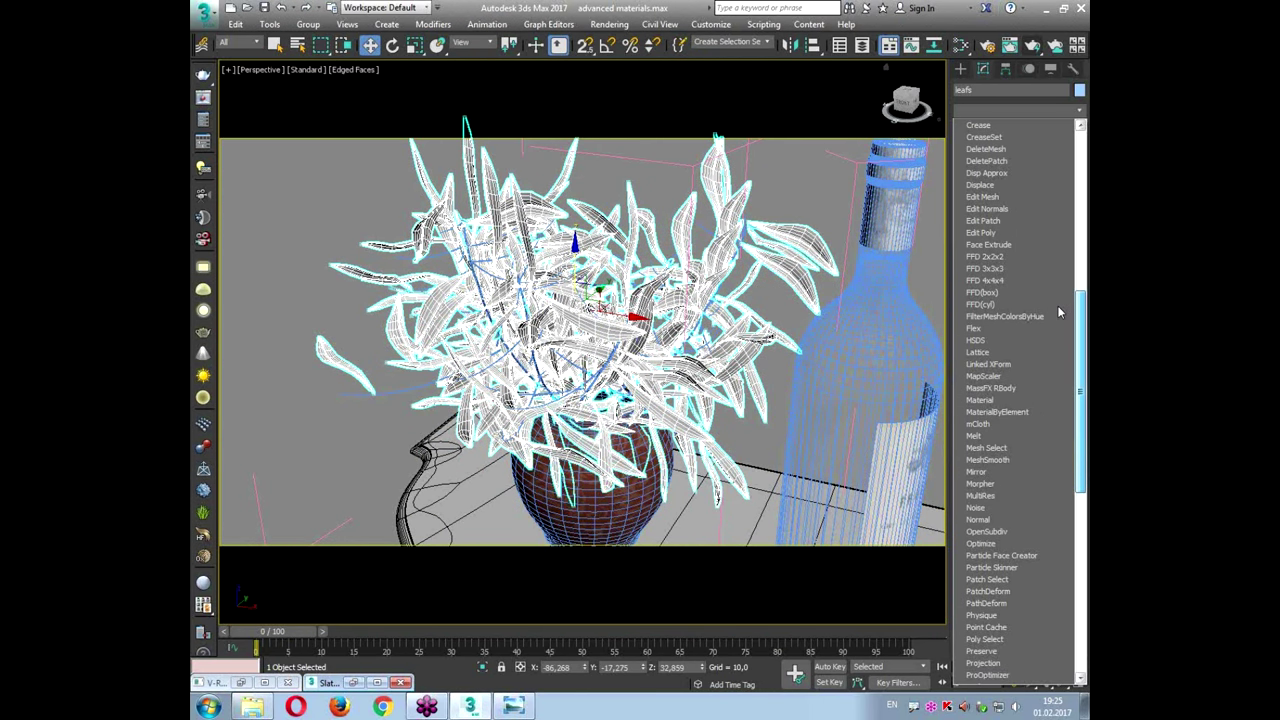
left_click(1010, 413)
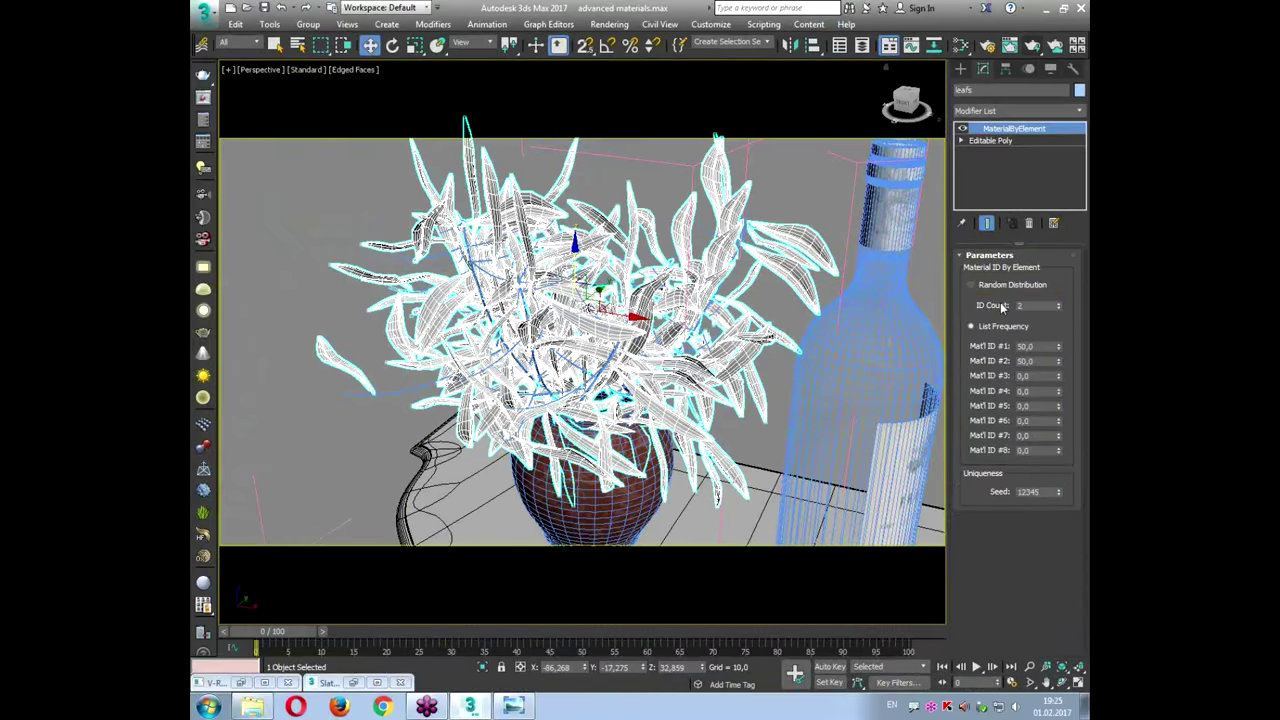
left_click(800, 204)
double_click(917, 287)
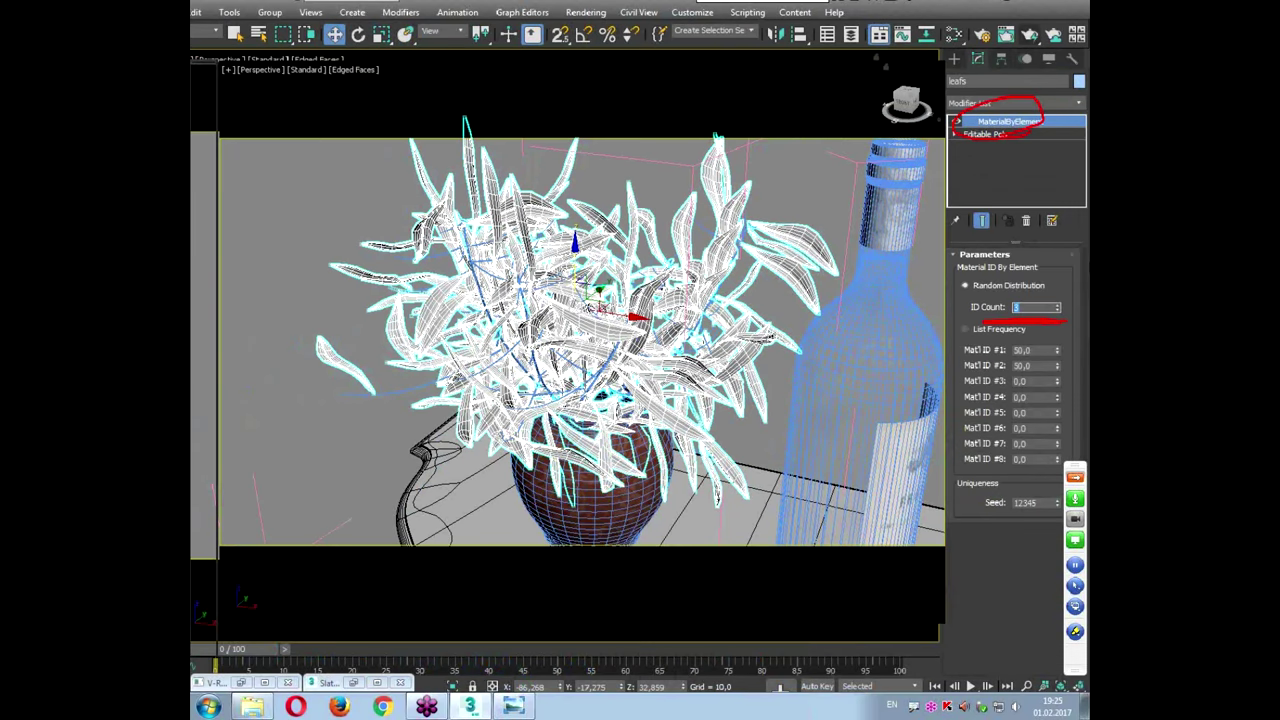
Step: Bring up the Slate Material Editor and place the plain grey VRayMtl node in free space below the other materials
left_click(960, 45)
left_click_drag(570, 150, 667, 66)
left_click(623, 383)
left_click(630, 391)
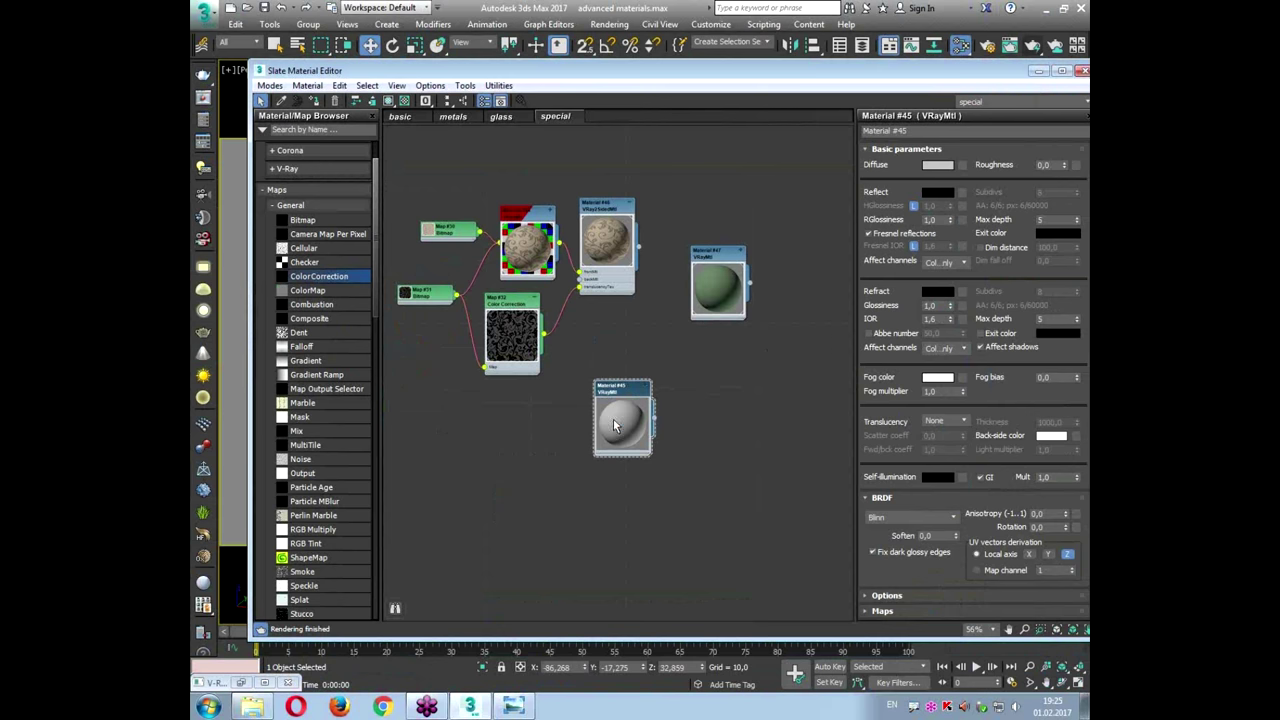
left_click_drag(618, 395, 658, 435)
Step: Assign a VRayMultiSubTex map to the grey VRayMtl's diffuse channel and place its node beside the material
left_click(962, 165)
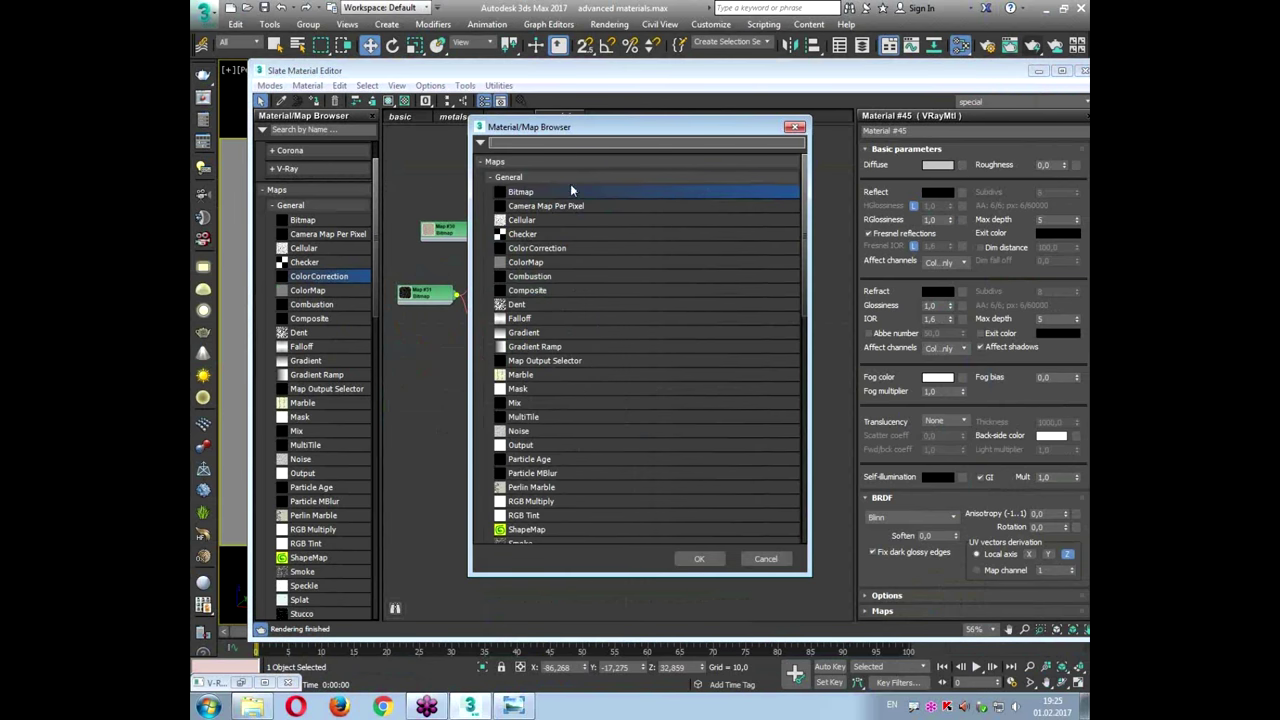
scroll(607, 345, "down", 15)
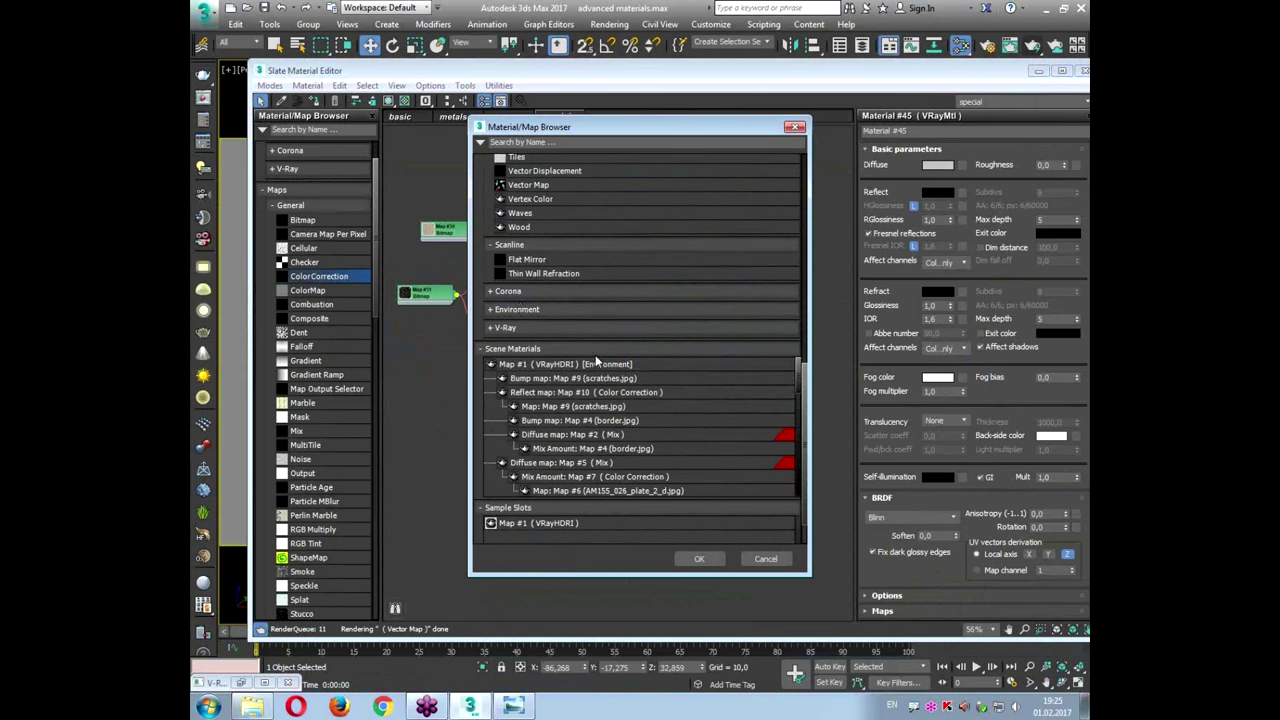
left_click(509, 328)
scroll(551, 337, "down", 1)
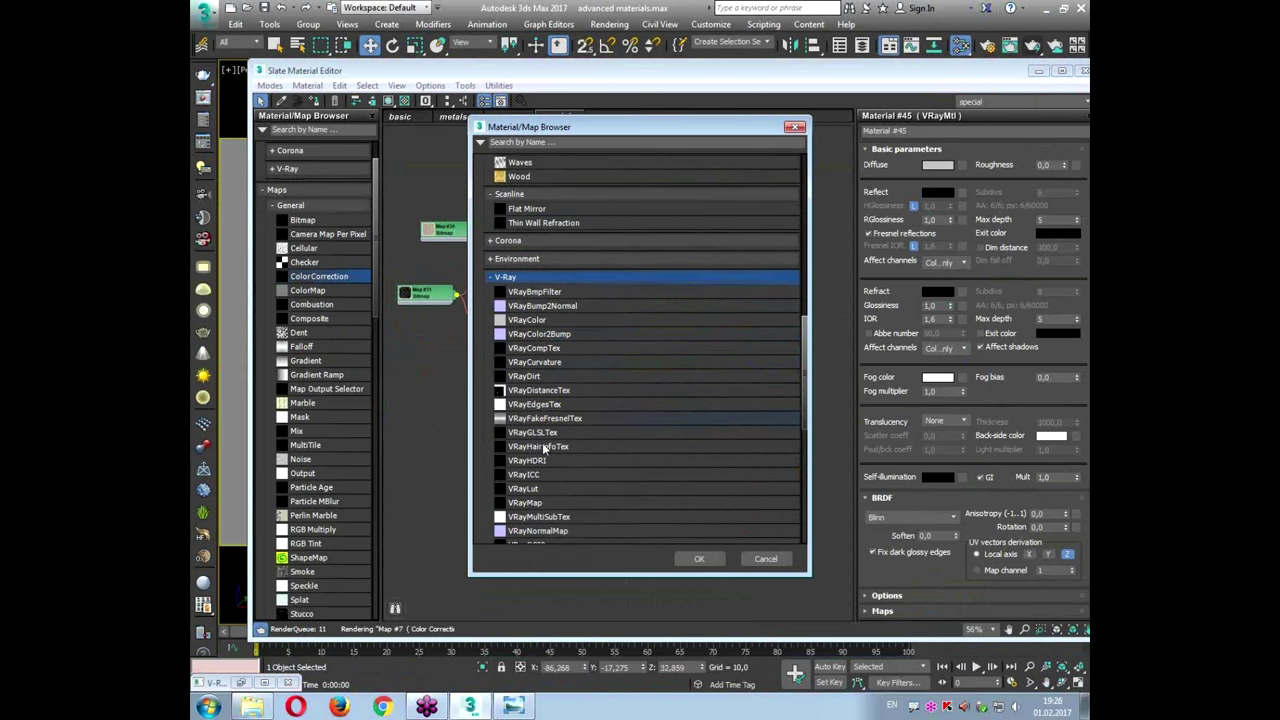
scroll(521, 436, "down", 1)
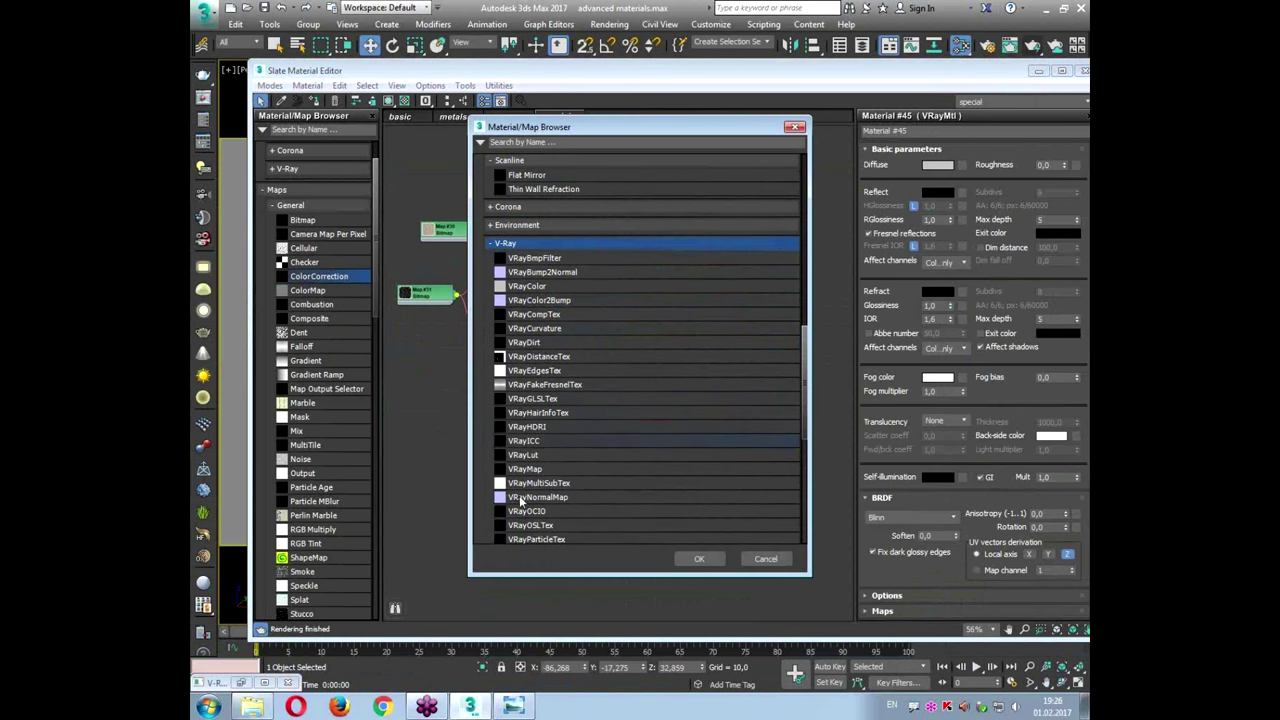
double_click(525, 485)
left_click_drag(563, 386, 547, 428)
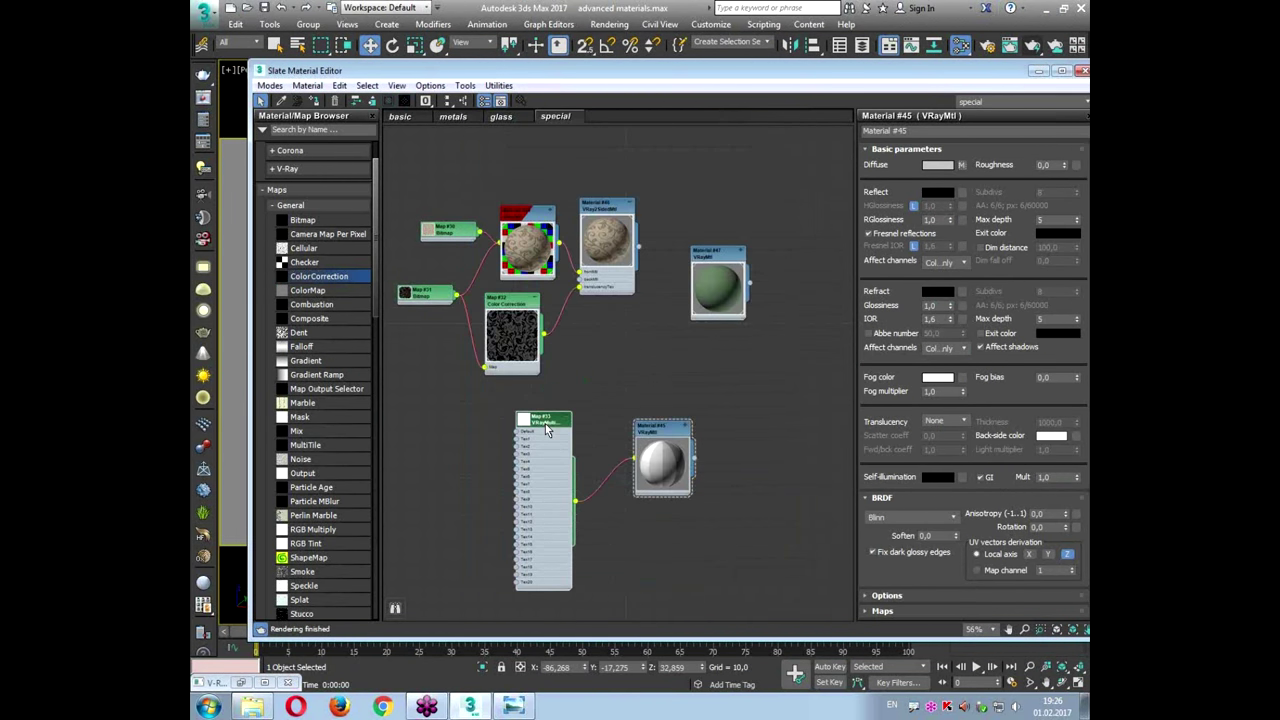
Step: Set the VRayMultiSubTex map's number of IDs to 3
double_click(547, 428)
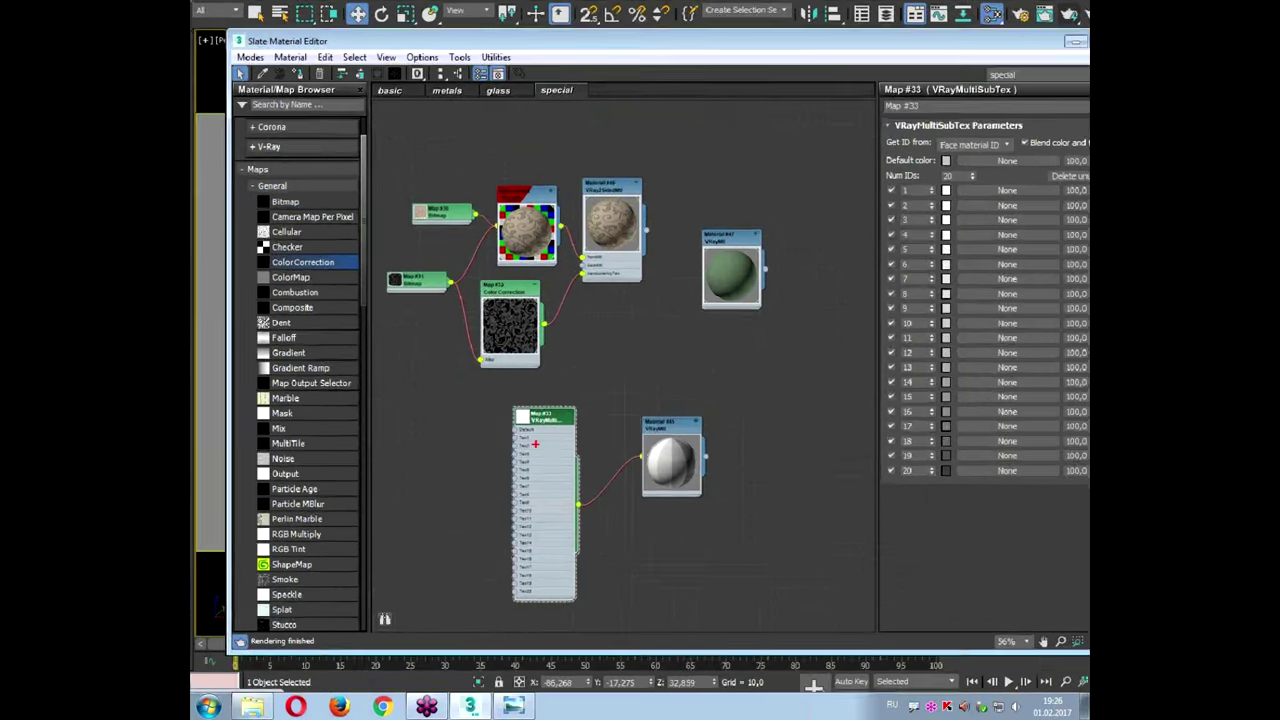
scroll(582, 410, "up", 4)
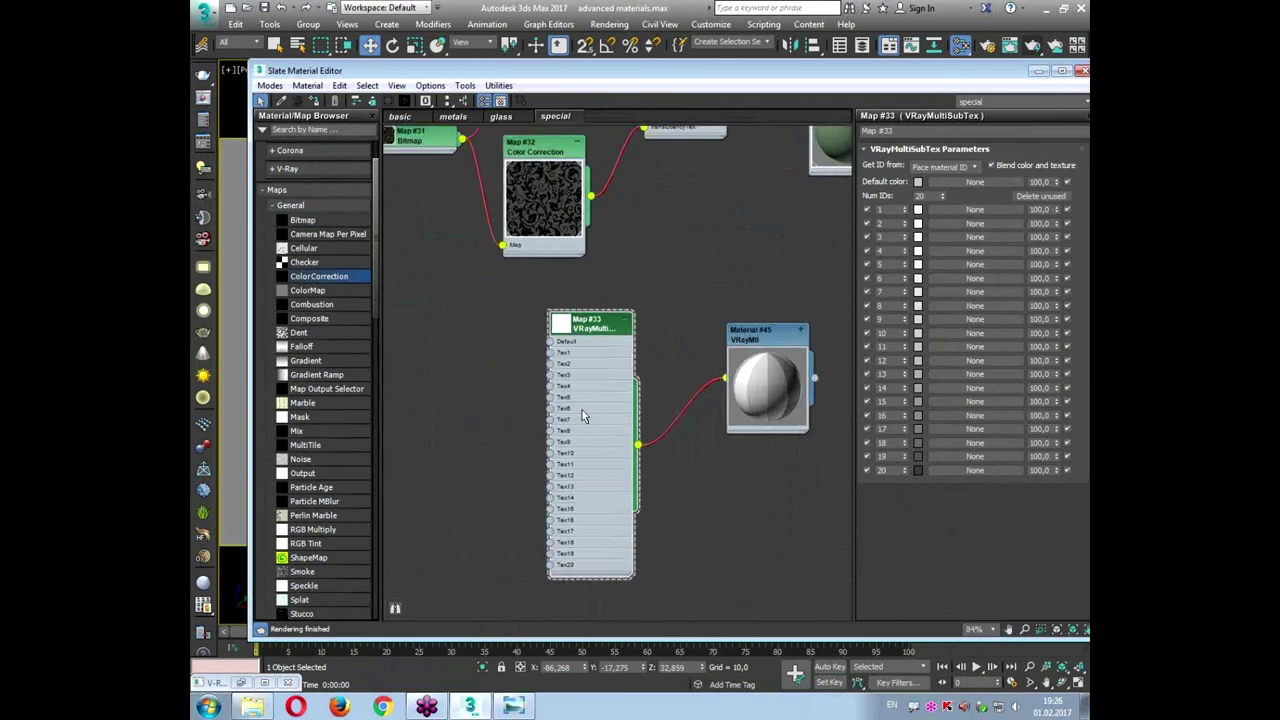
double_click(918, 197)
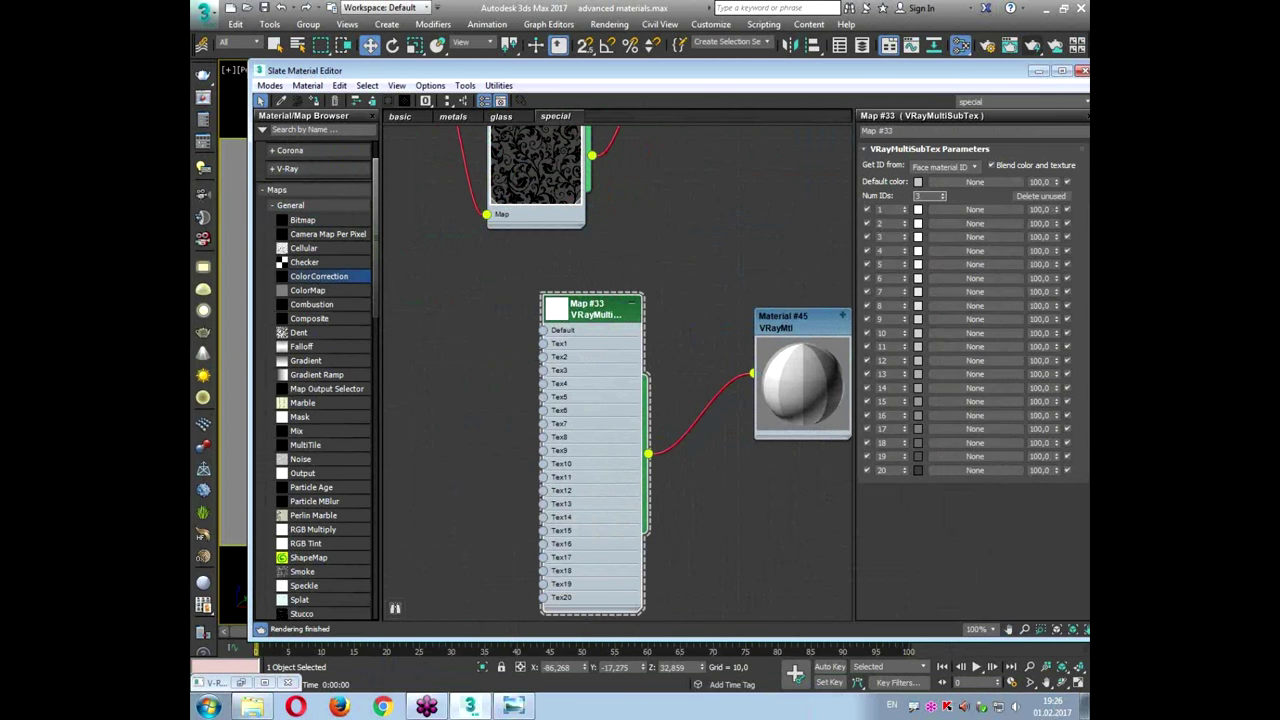
type("3")
key("Return")
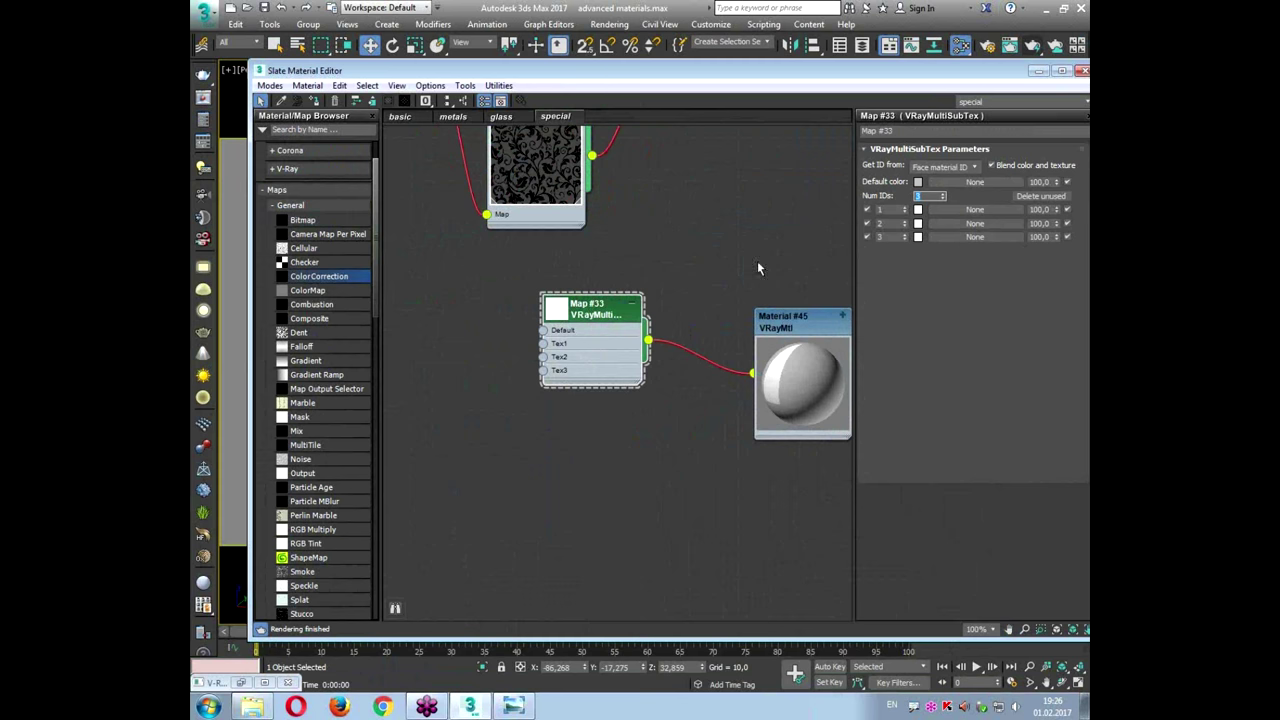
Step: Load the leaf image as a Bitmap map into the VRayMultiSubTex Default slot
left_click_drag(595, 305, 555, 386)
left_click(310, 222)
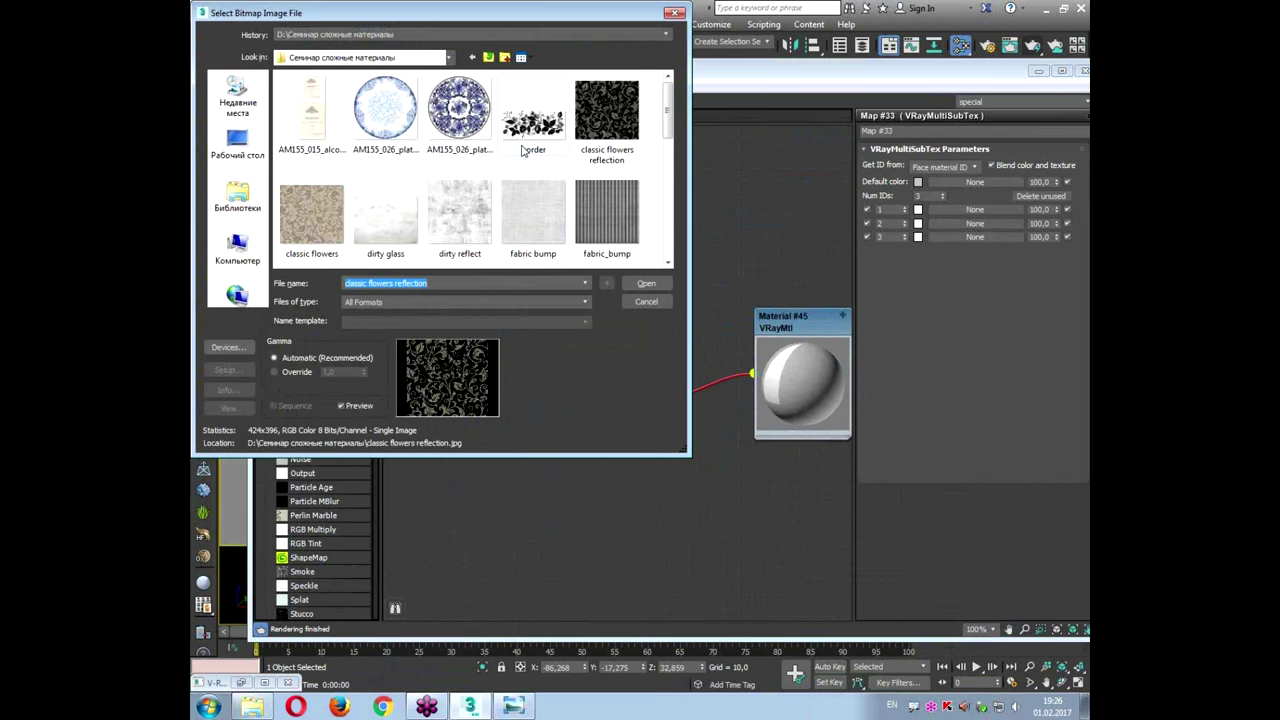
left_click_drag(665, 124, 667, 213)
double_click(404, 134)
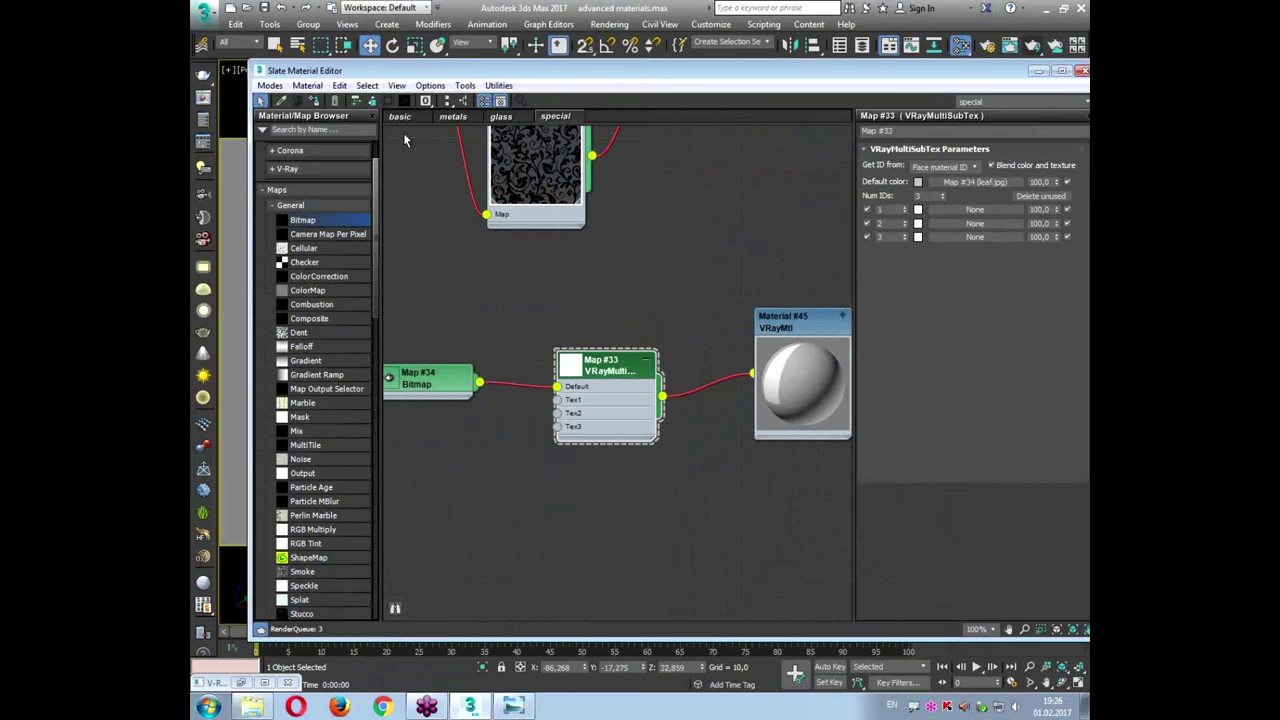
left_click_drag(454, 381, 400, 348)
middle_click_drag(399, 349, 528, 292)
Step: Connect the leaf bitmap to the Tex1, Tex2 and Tex3 slots of the VRayMultiSubTex map
left_click_drag(519, 282, 722, 357)
scroll(464, 268, "up", 1)
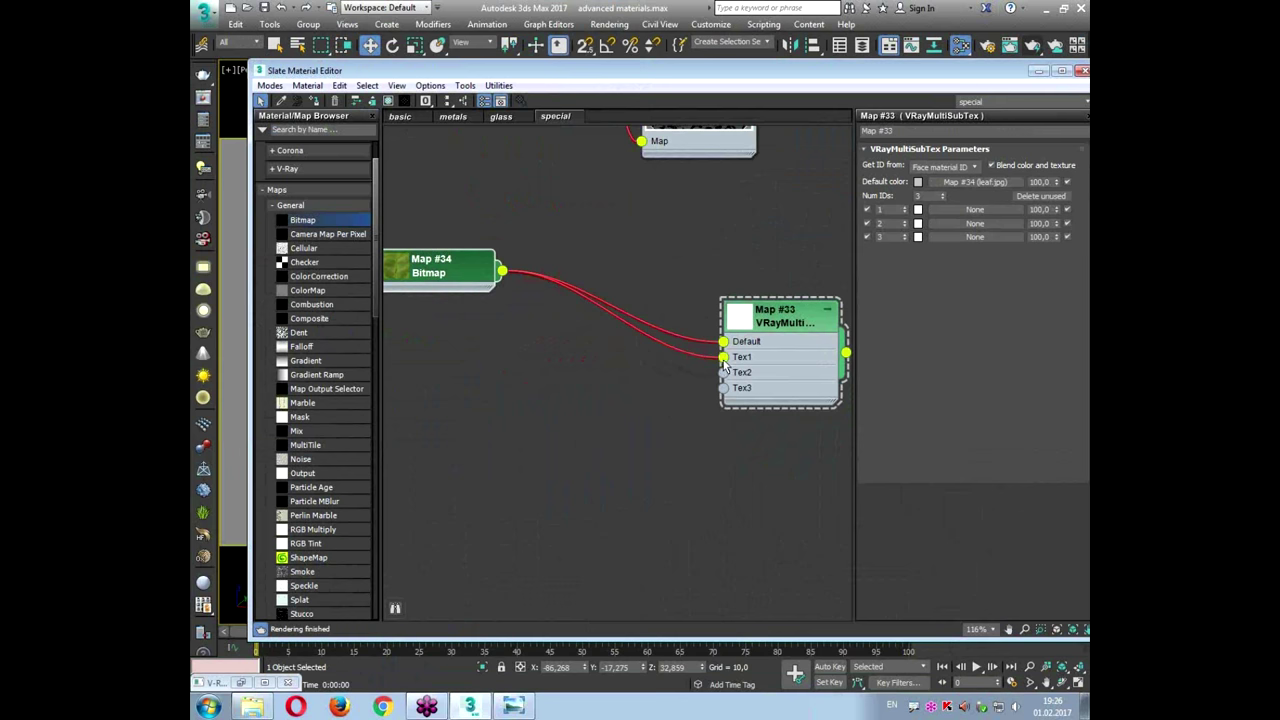
left_click_drag(502, 270, 723, 372)
left_click_drag(502, 271, 723, 388)
left_click_drag(475, 272, 480, 346)
left_click(602, 352)
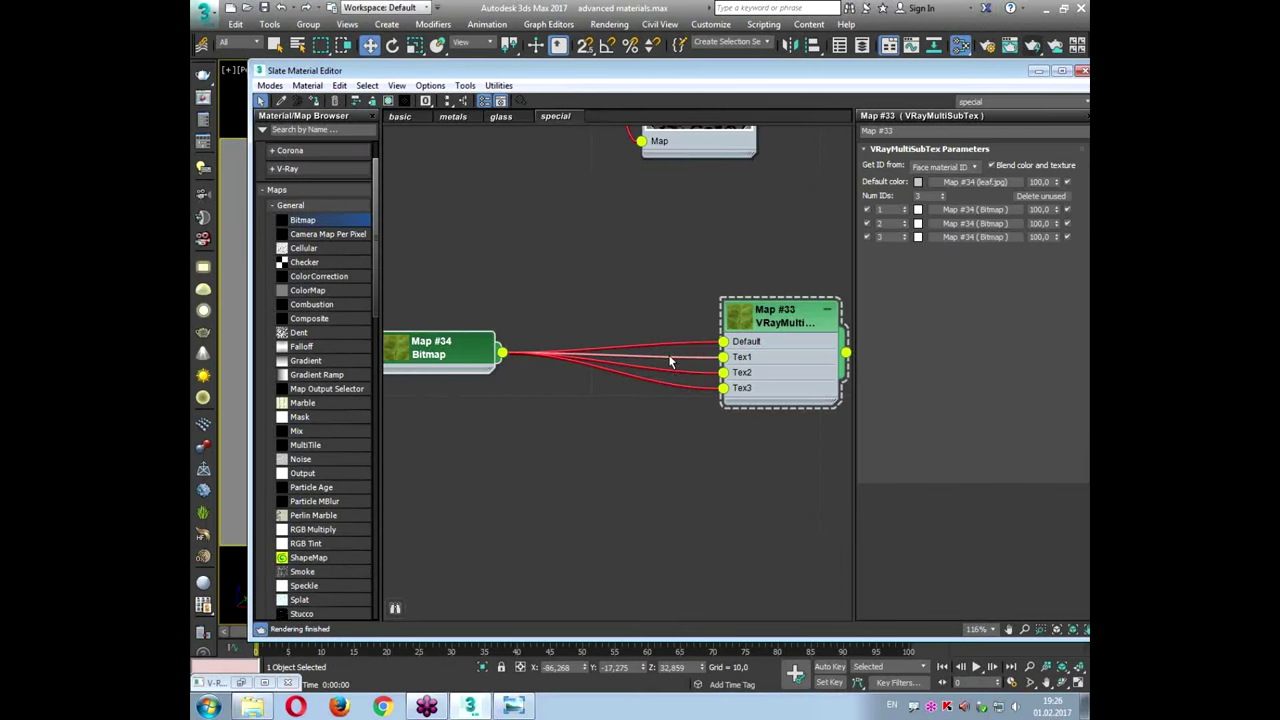
Step: Insert a separate Color Correction map between the leaf bitmap and each of the Tex1, Tex2 and Tex3 slots
left_click_drag(330, 277, 644, 338)
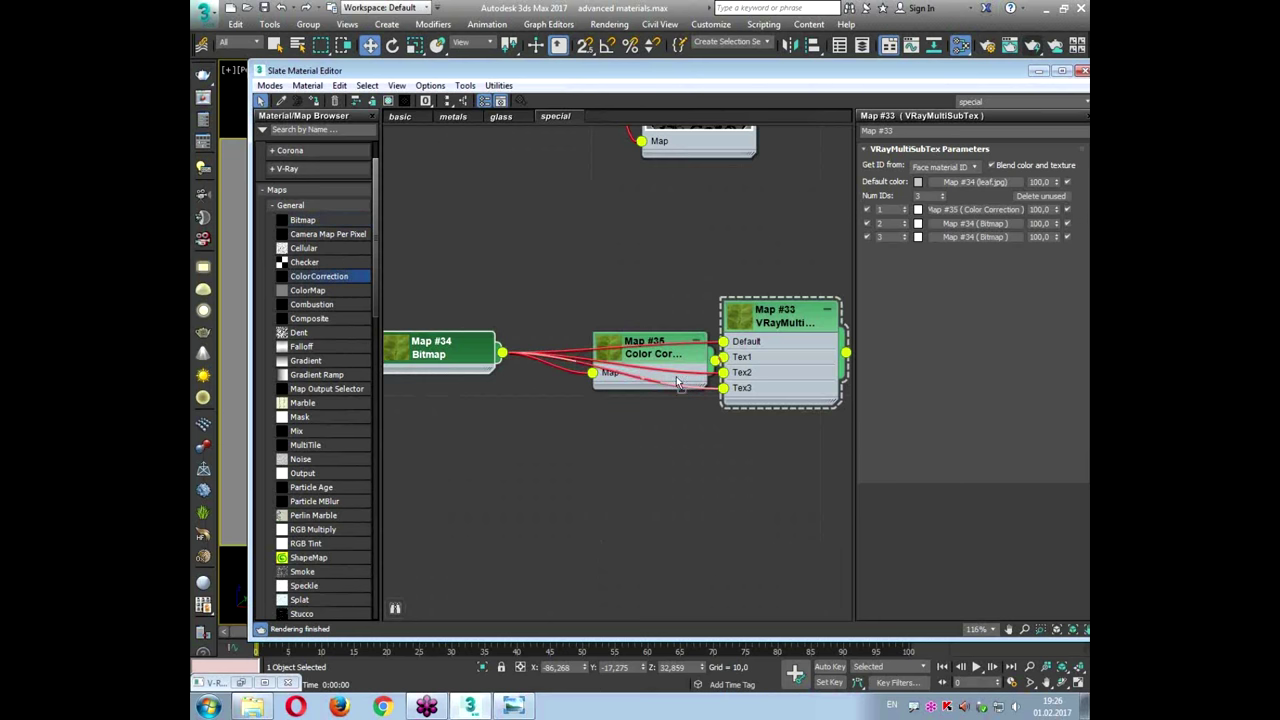
left_click_drag(640, 462, 640, 462)
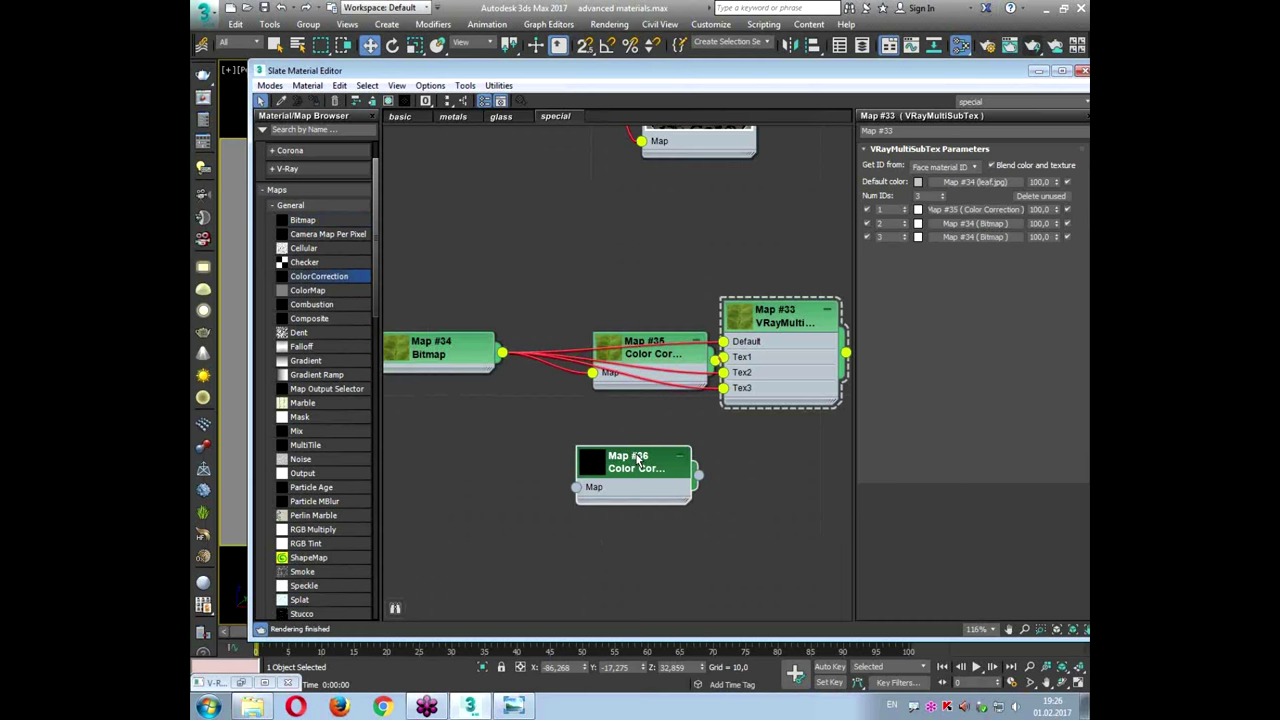
key("Delete")
left_click_drag(648, 370, 566, 467)
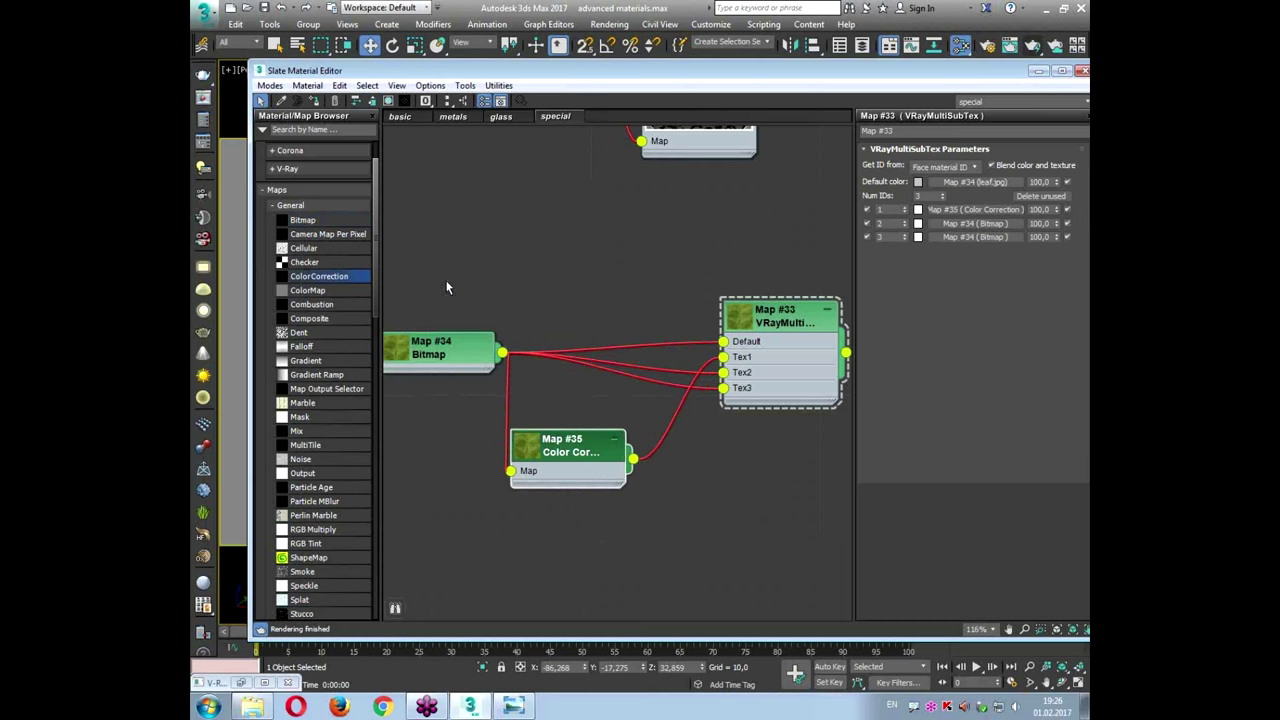
left_click_drag(345, 275, 627, 231)
left_click_drag(313, 285, 612, 345)
Step: Shift the hue of the Color Correction feeding Tex1 to about 38 and the one feeding Tex2 to about -59
double_click(600, 243)
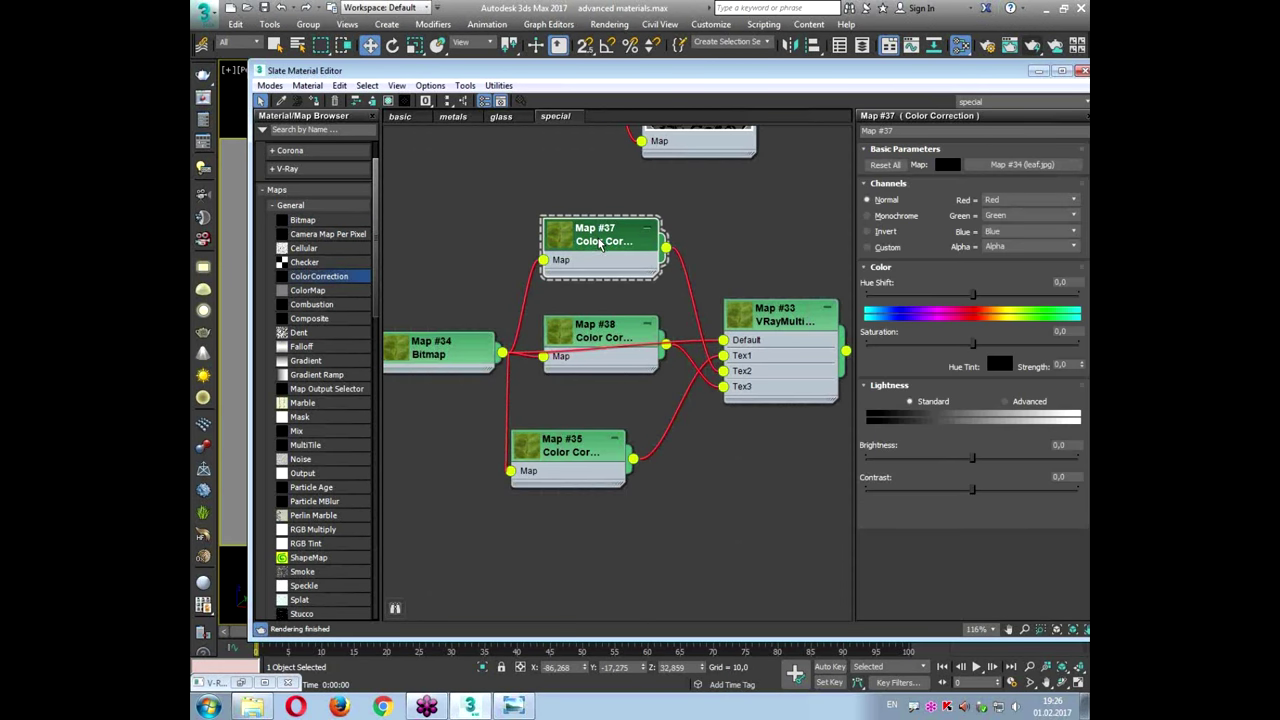
left_click_drag(938, 72, 866, 52)
left_click_drag(901, 273, 880, 274)
double_click(518, 426)
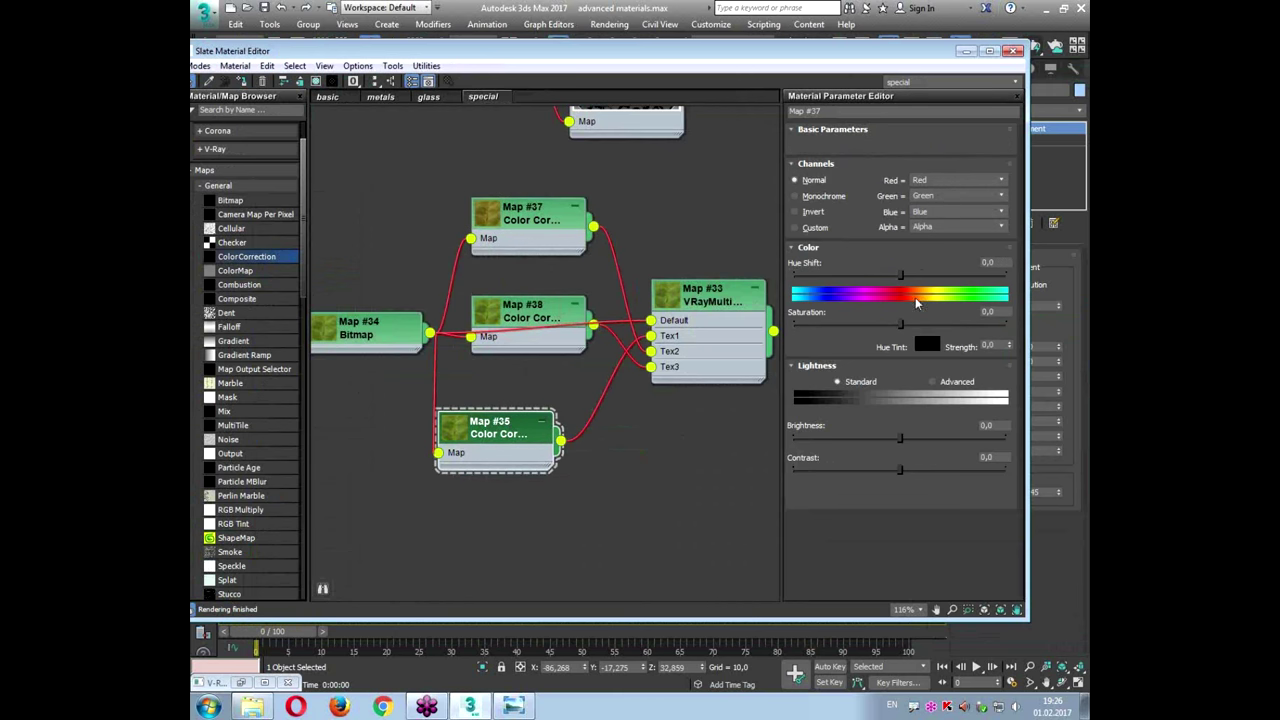
left_click_drag(900, 274, 928, 286)
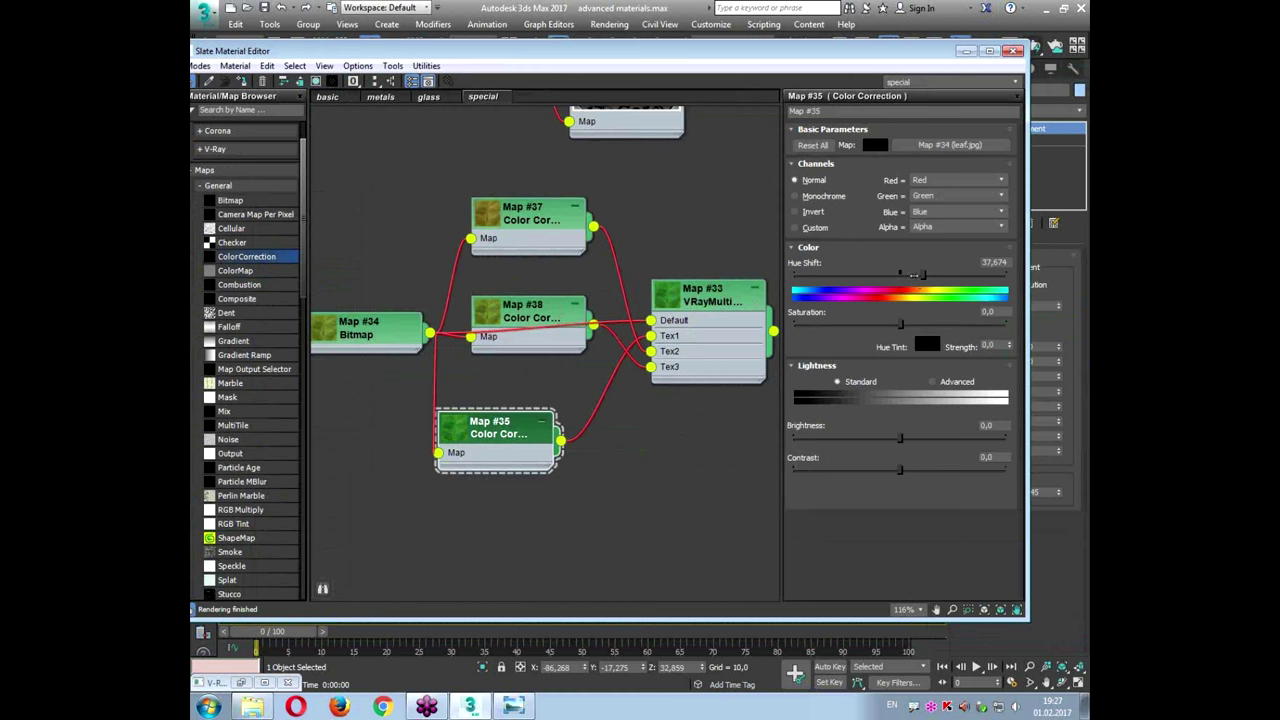
left_click(540, 225)
double_click(538, 222)
left_click_drag(880, 276, 865, 280)
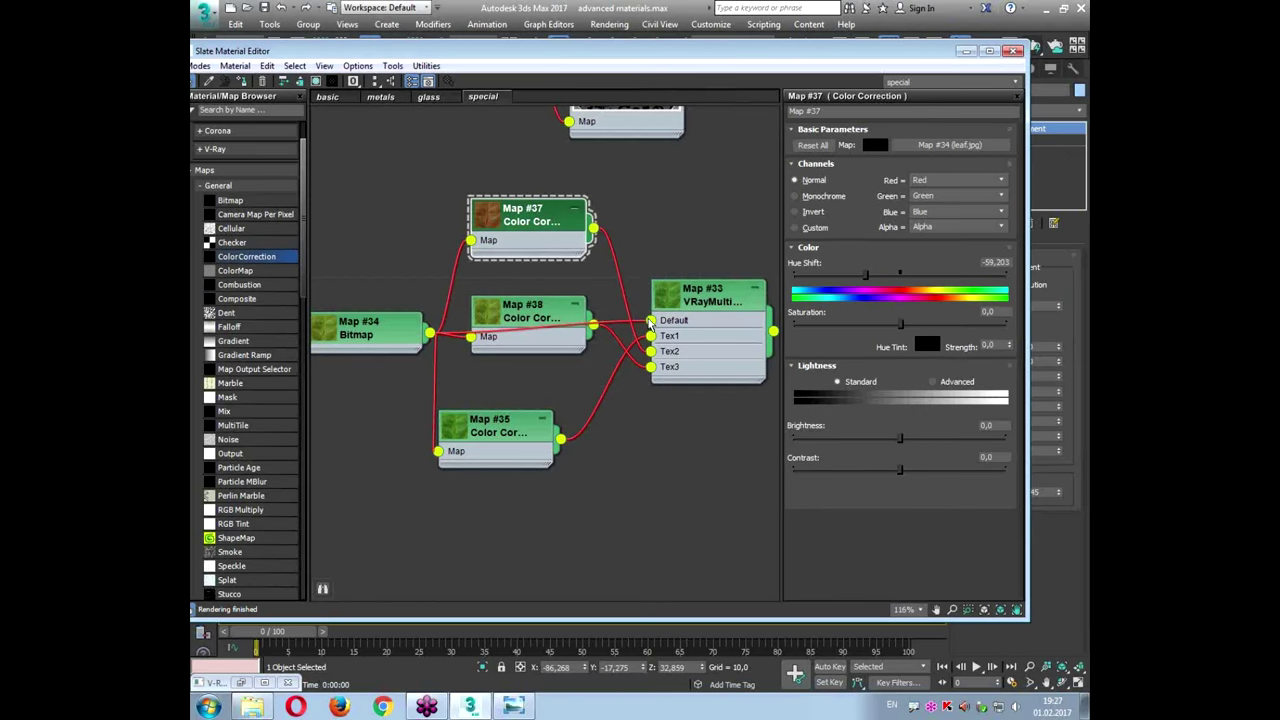
Step: Assign the multi-textured VRayMtl to the selected leaves and render the perspective view
left_click(965, 50)
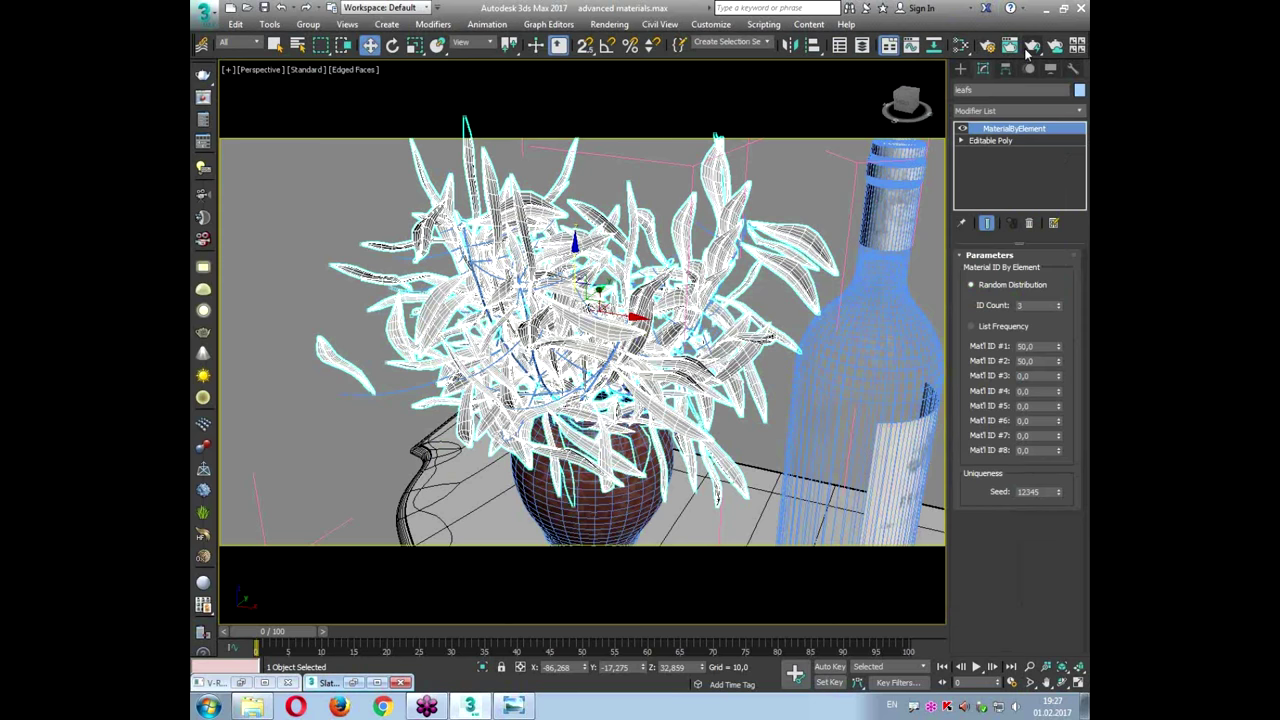
left_click(960, 47)
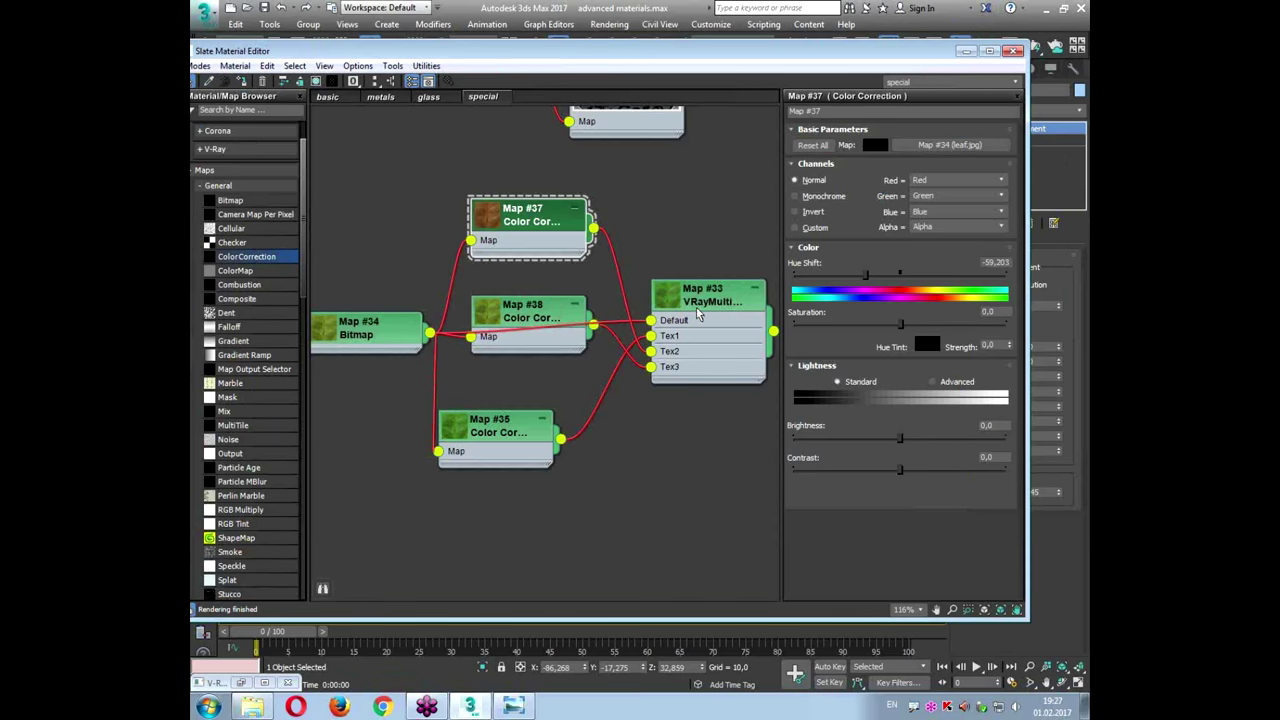
middle_click_drag(700, 315, 460, 320)
scroll(460, 320, "down", 1)
double_click(682, 265)
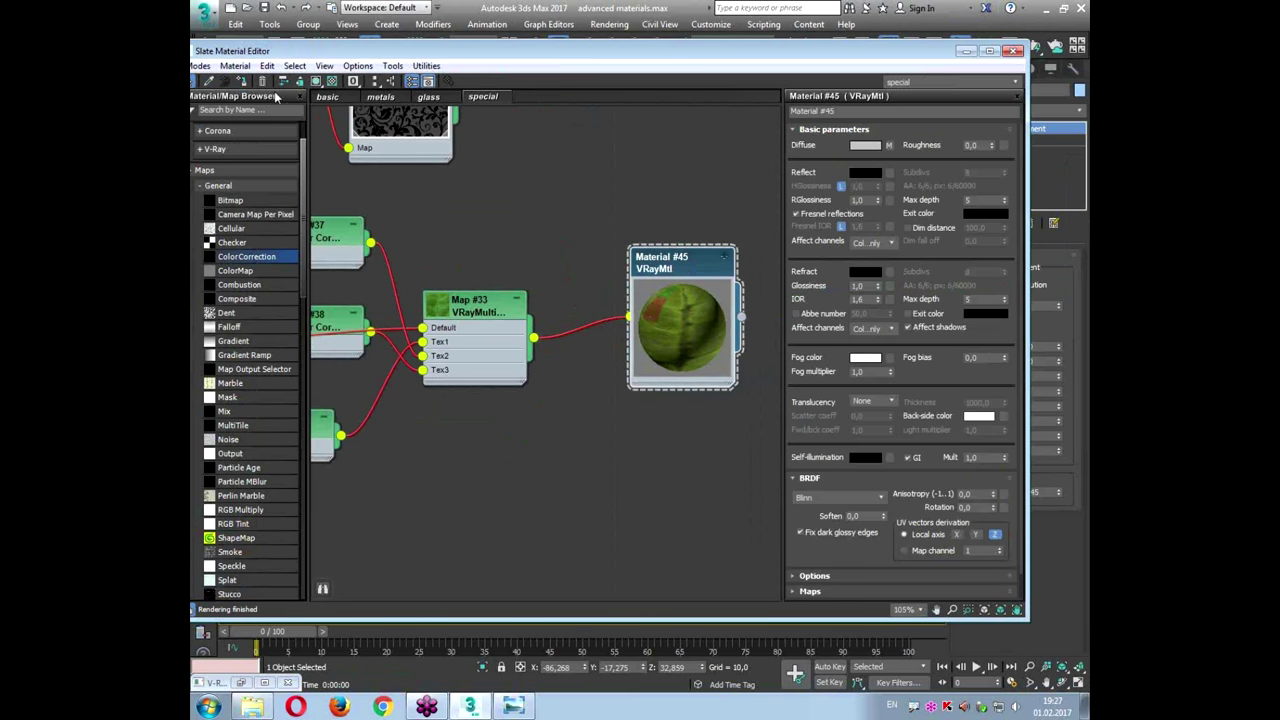
left_click(964, 50)
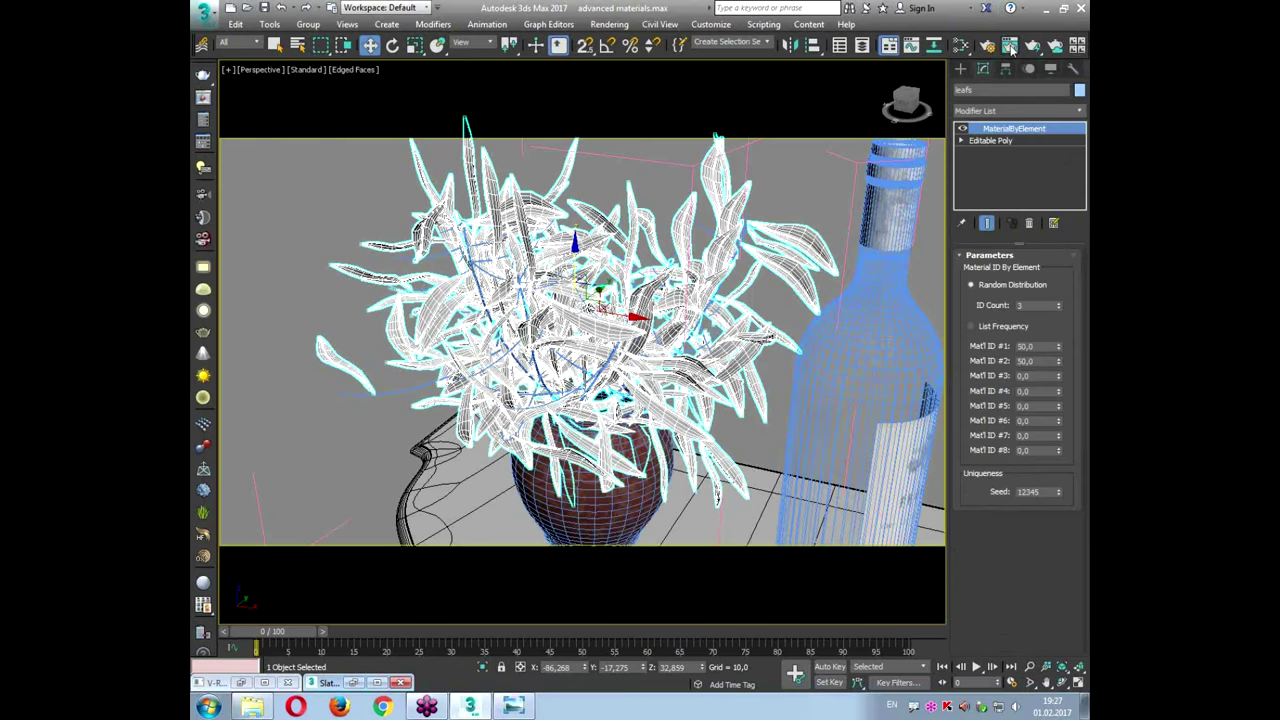
left_click(1033, 46)
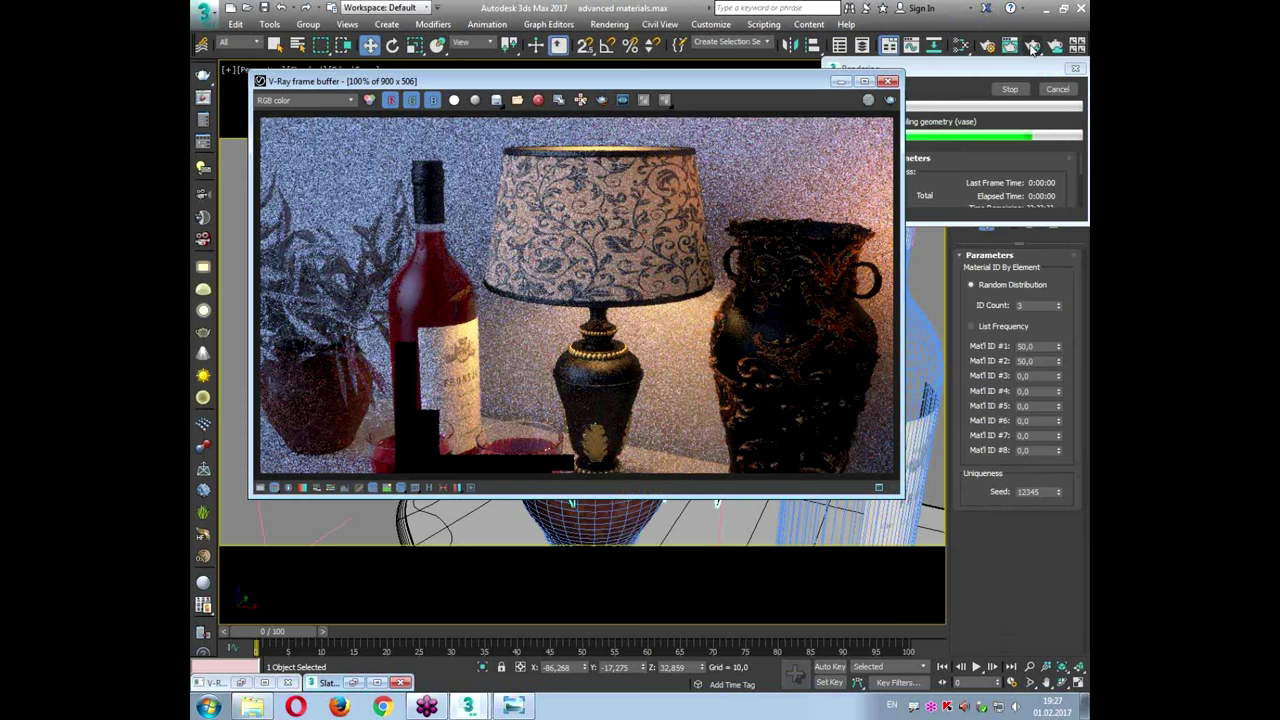
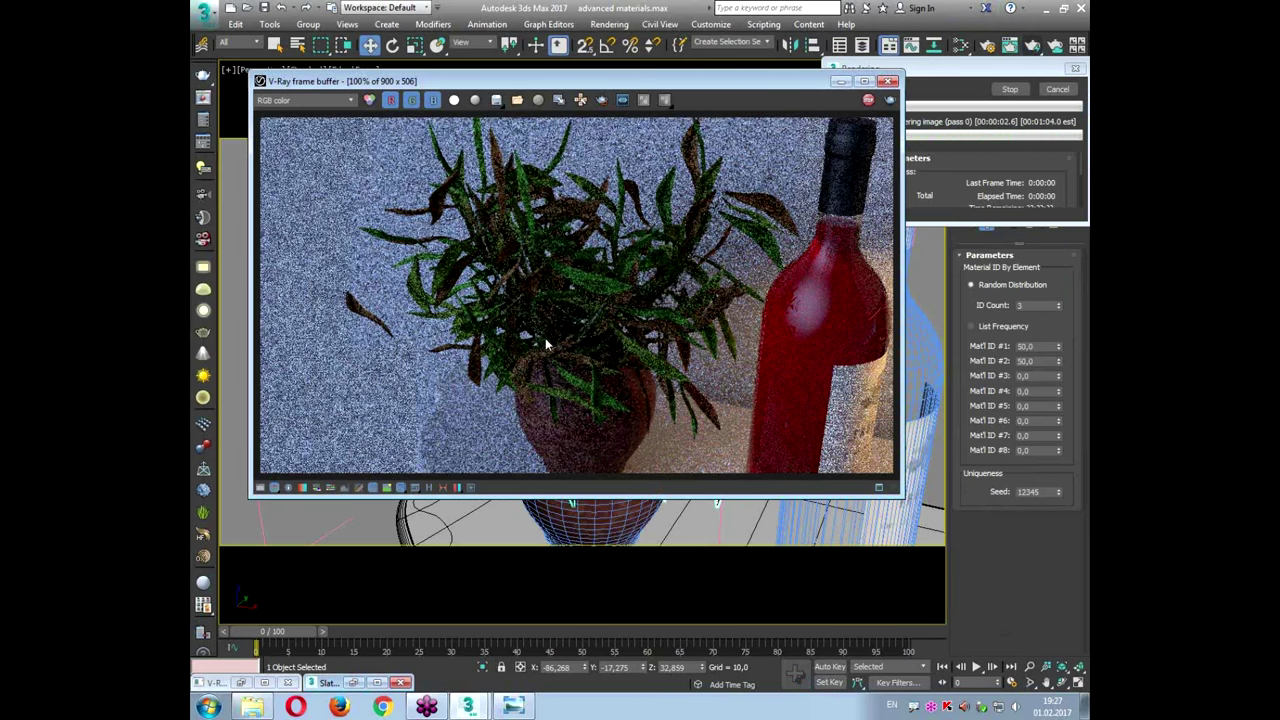
Step: Stop the render, close the frame buffer, and retune the hue shift of the Color Correction feeding Tex2 towards yellow-green
left_click(868, 99)
left_click(888, 82)
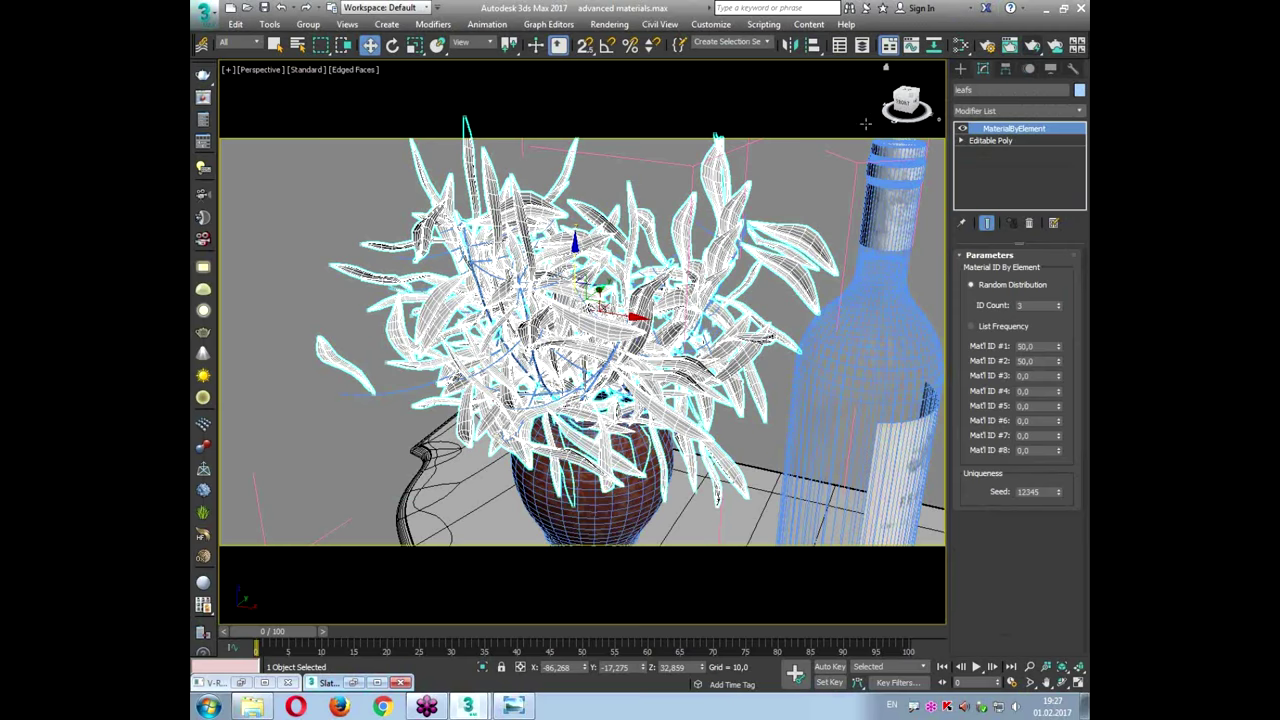
left_click(959, 45)
middle_click_drag(477, 314, 684, 289)
double_click(525, 211)
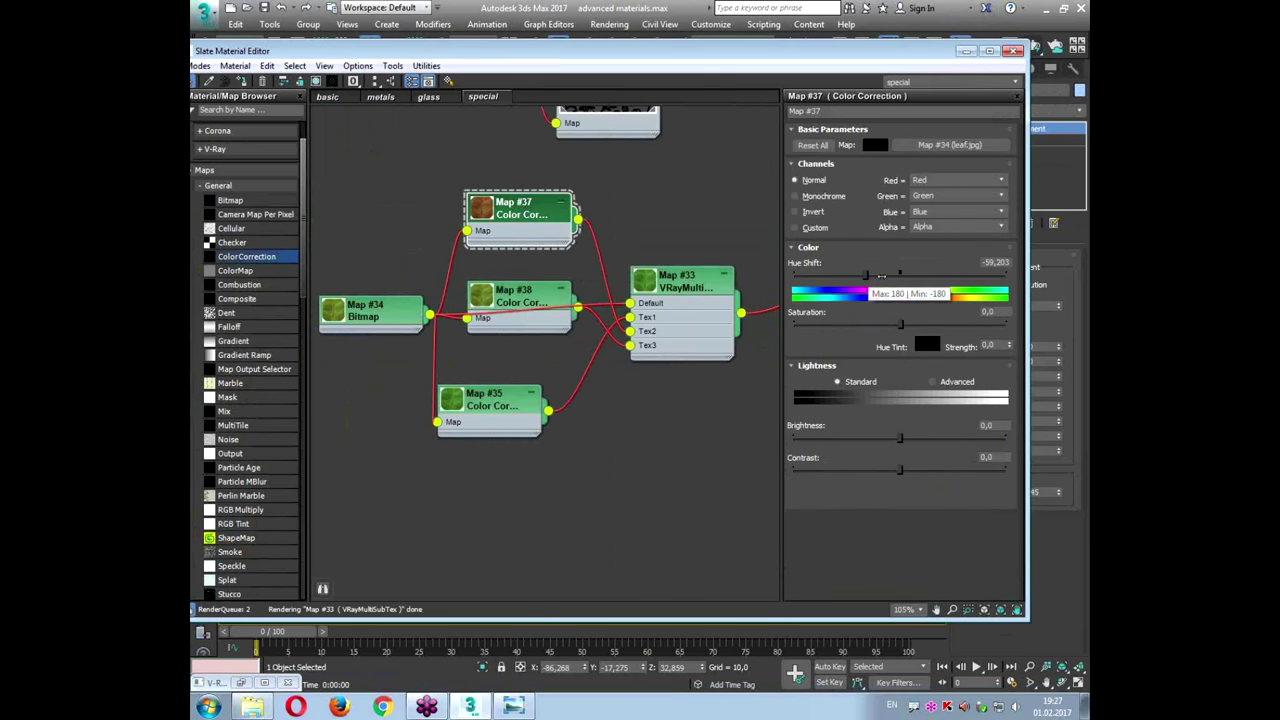
Step: Set the Tex1 Color Correction's hue shift to about 20 and brightness to about 8, and adjust the saturation of the one feeding Tex3
double_click(503, 397)
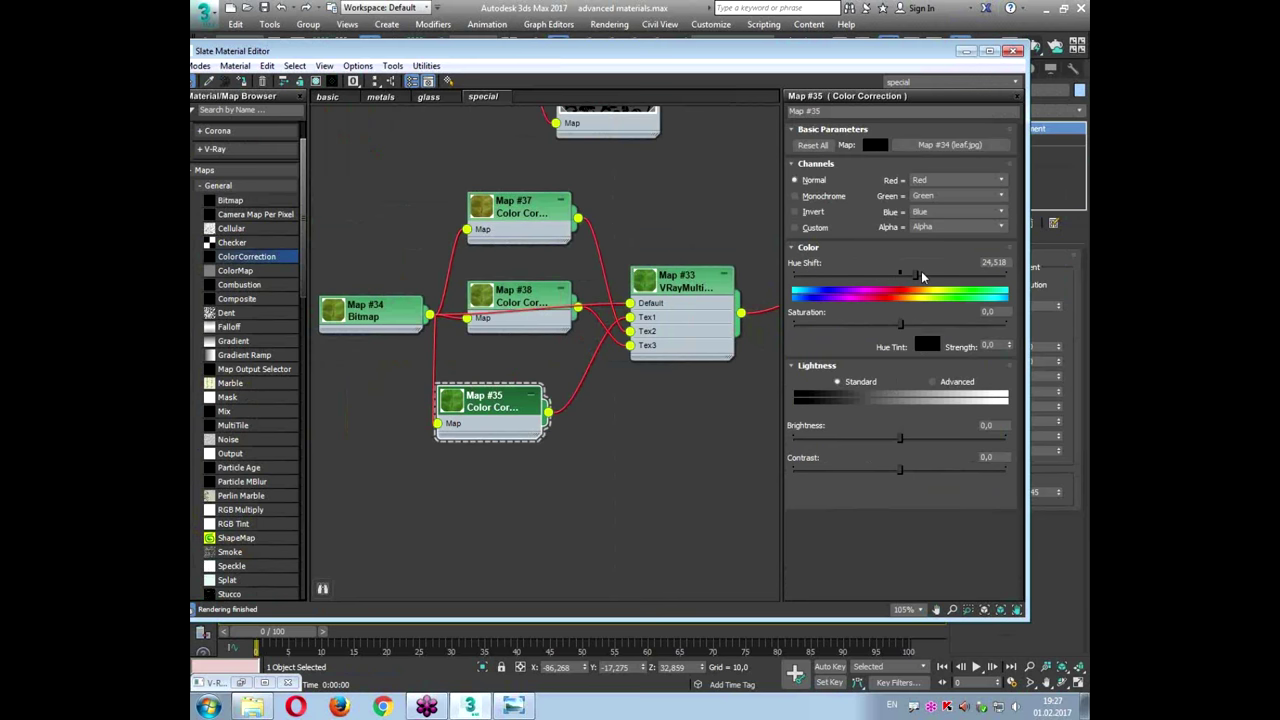
double_click(519, 297)
left_click(871, 323)
double_click(508, 397)
left_click_drag(904, 437, 905, 437)
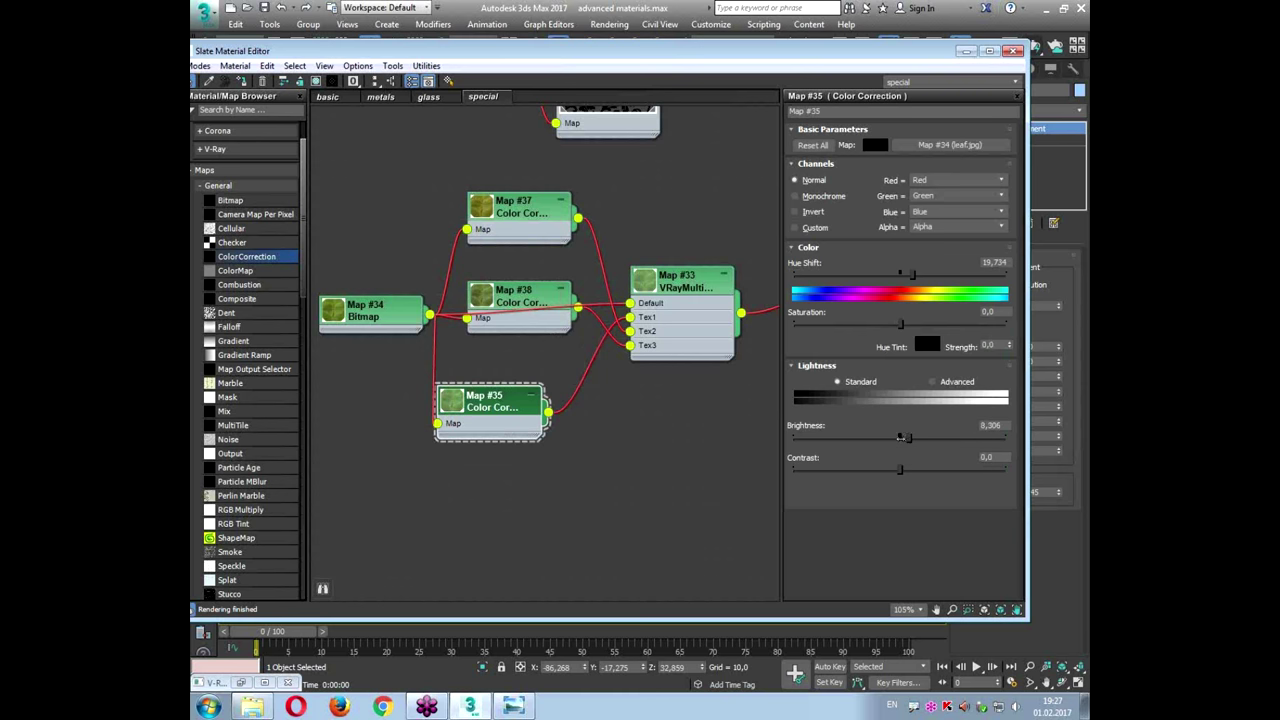
Step: Add a VRay2SidedMtl material and connect the multi-textured leaf VRayMtl to its frontMtl slot
double_click(674, 278)
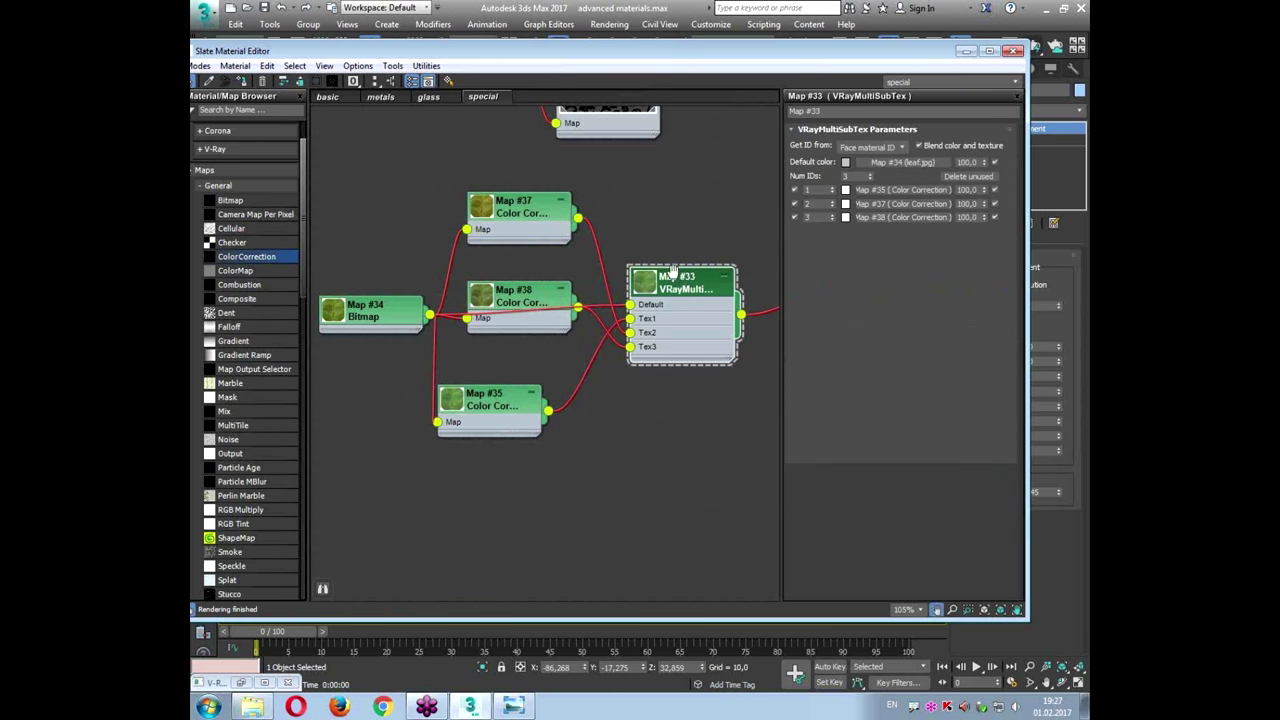
middle_click_drag(674, 274, 397, 274)
double_click(613, 238)
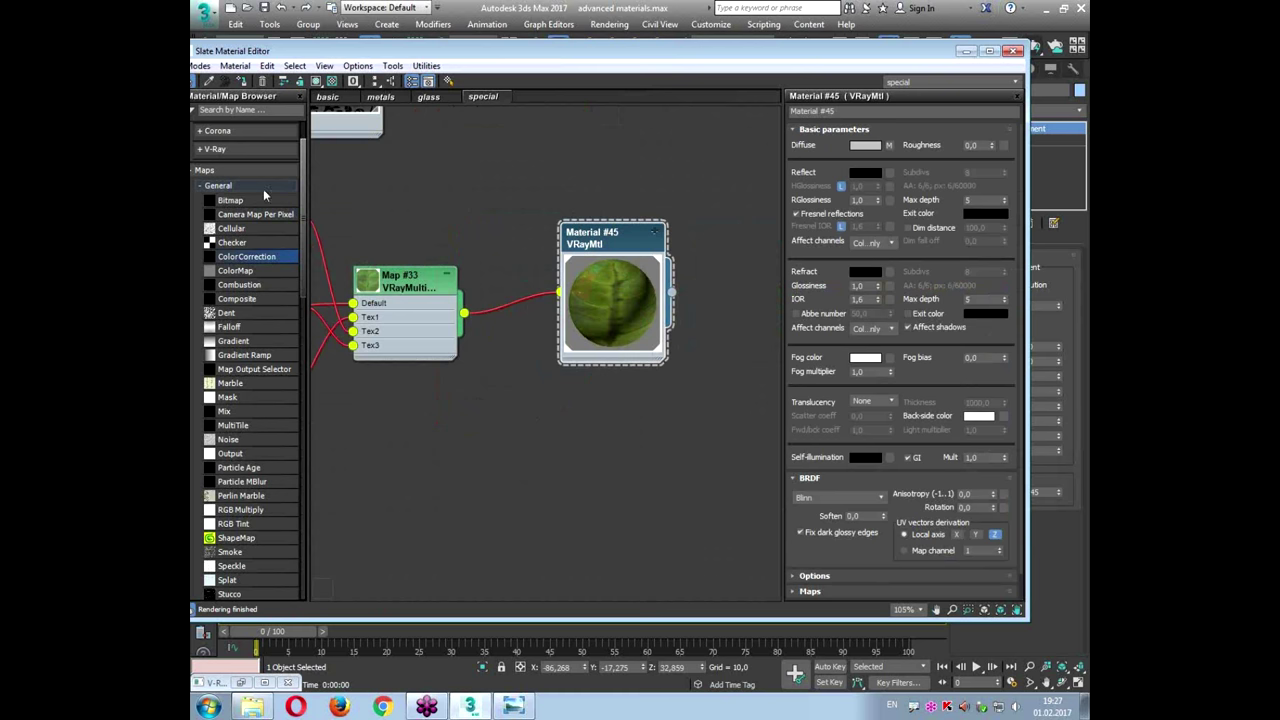
left_click_drag(394, 57, 444, 55)
scroll(358, 268, "up", 2)
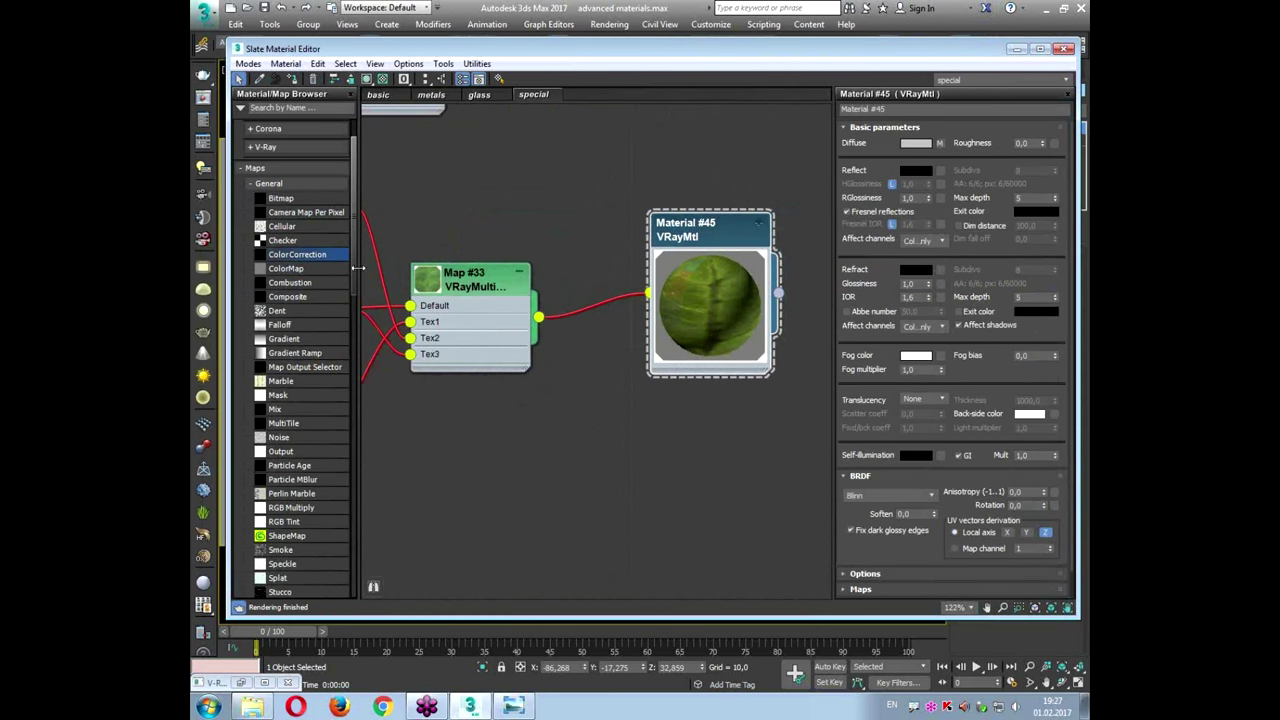
left_click_drag(356, 265, 347, 401)
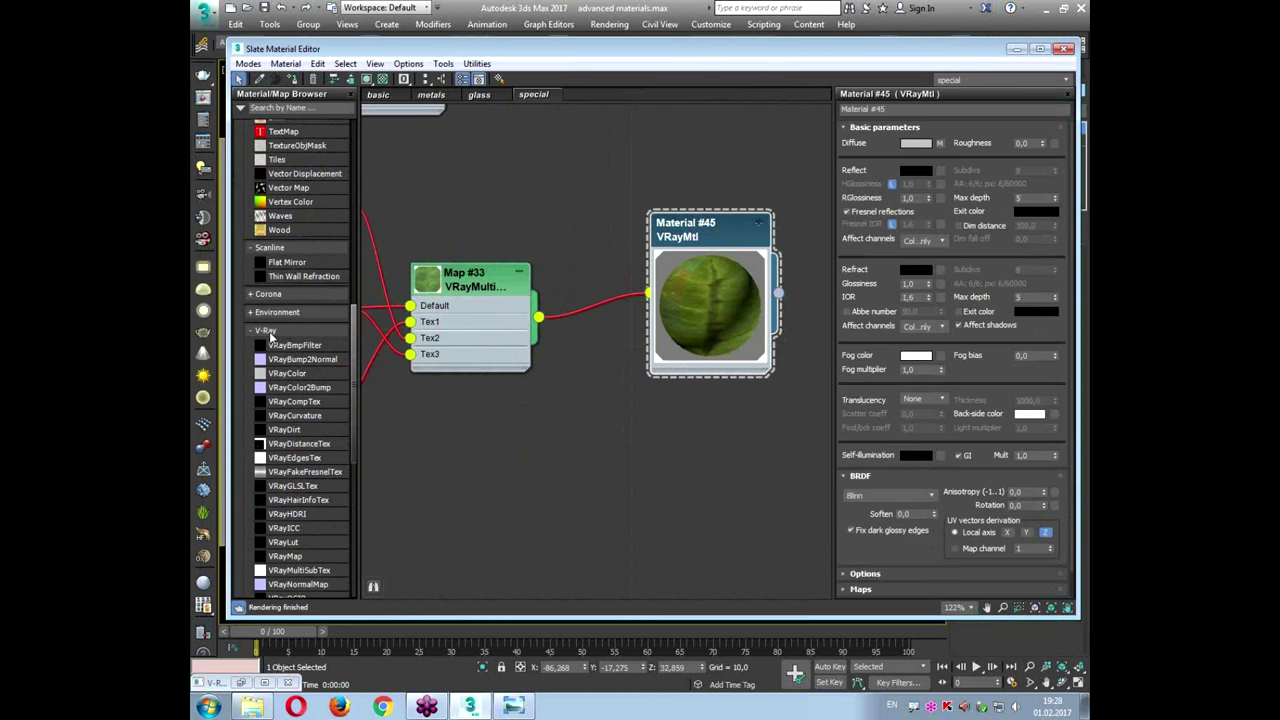
scroll(310, 360, "up", 10)
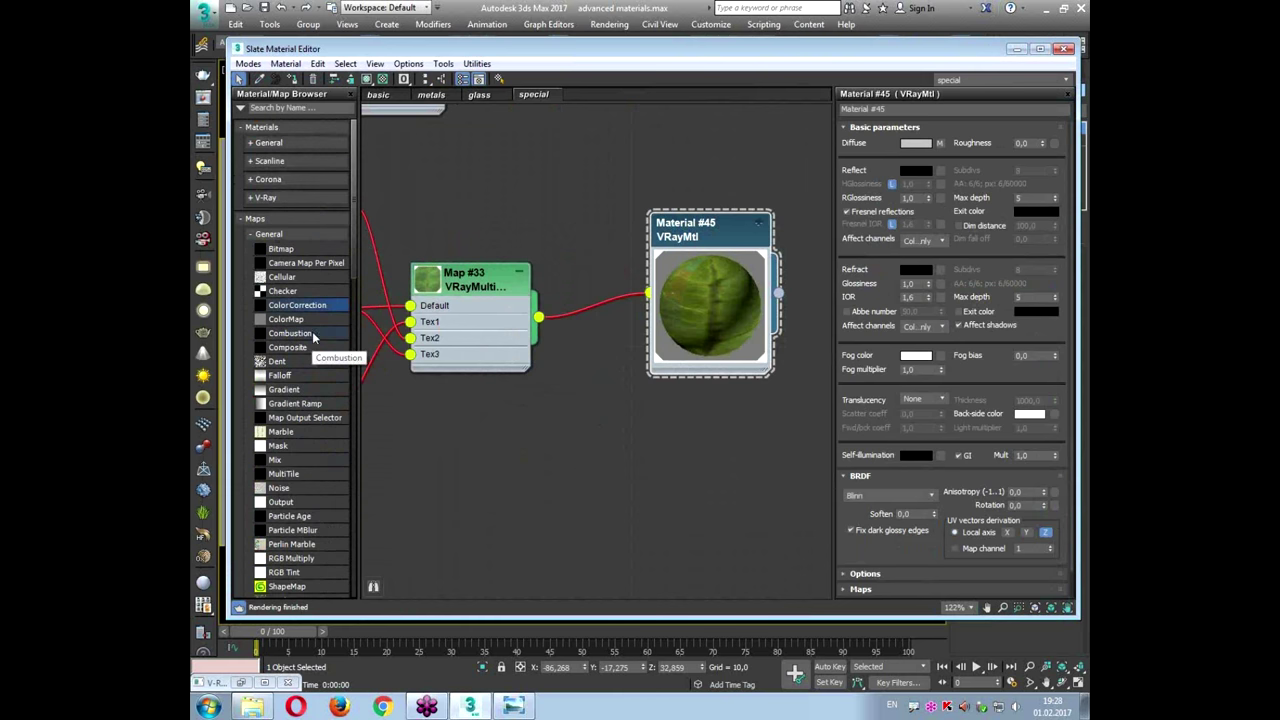
left_click(265, 197)
left_click(290, 212)
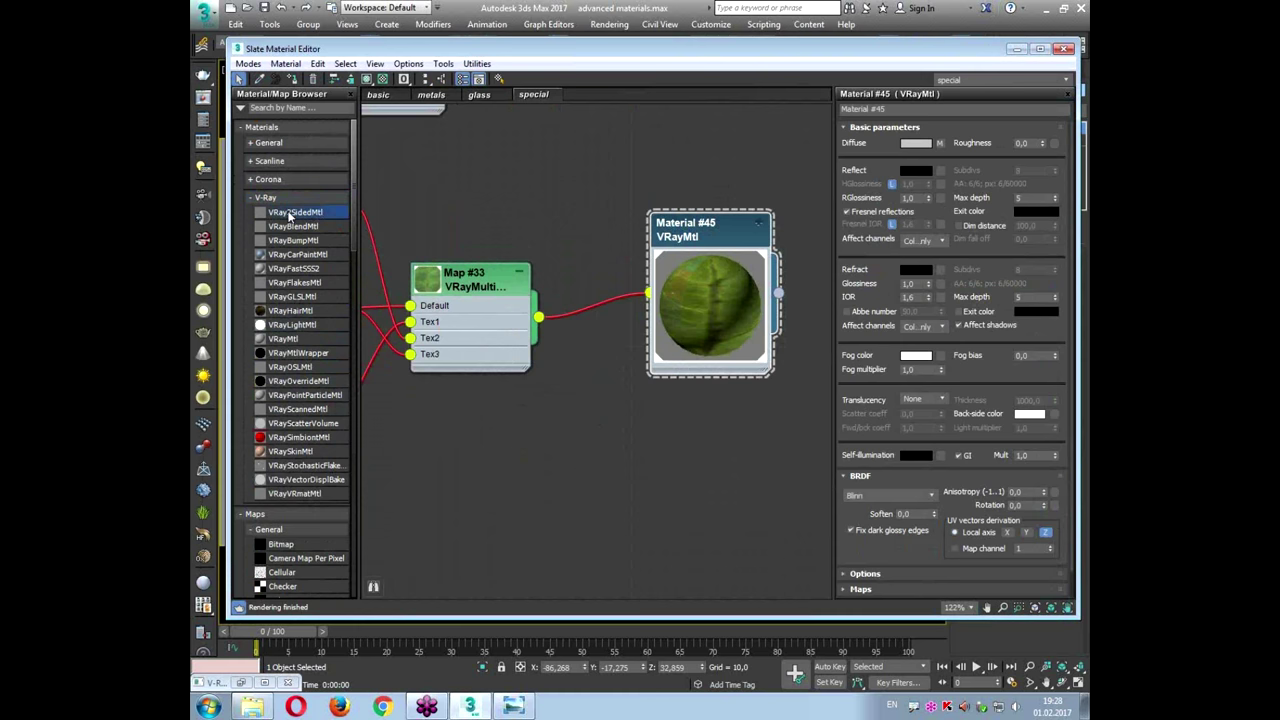
left_click_drag(779, 155, 786, 147)
middle_click_drag(786, 147, 608, 150)
left_click_drag(609, 149, 748, 218)
left_click_drag(598, 297, 693, 241)
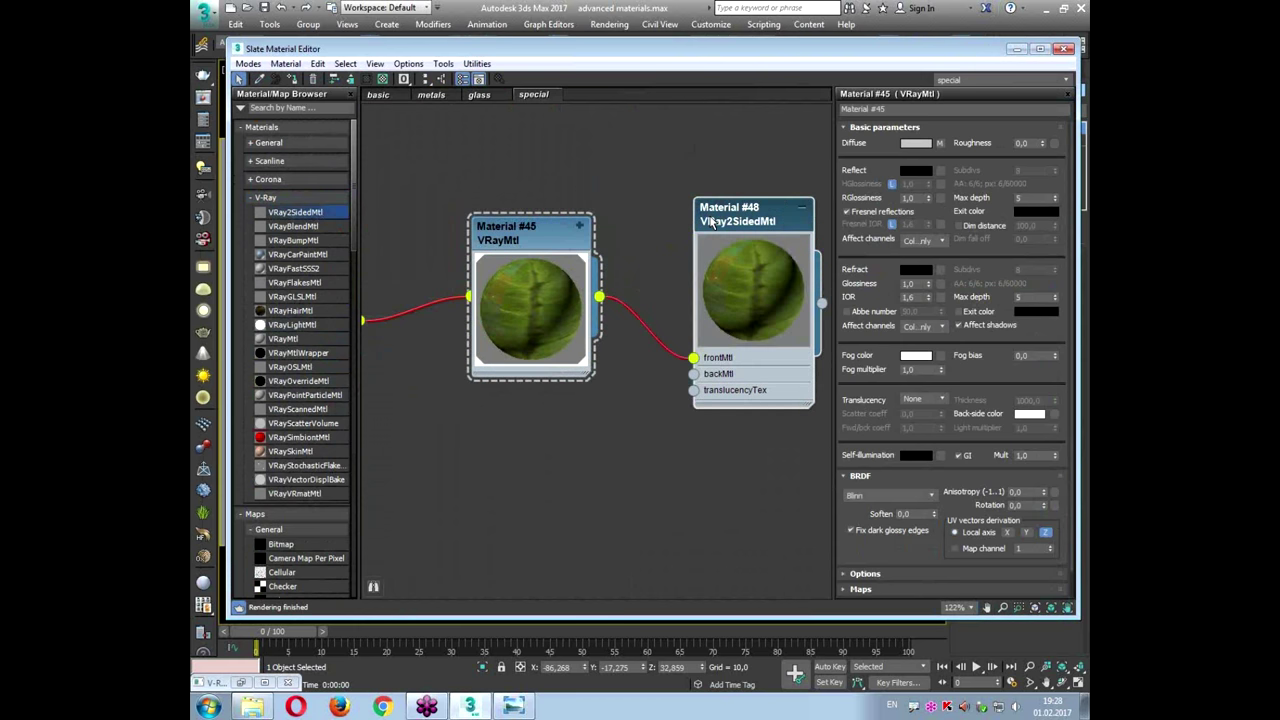
Step: Move the leaf bitmap node below the other maps and connect it to the translucencyTex slot of the VRay2SidedMtl
left_click(896, 174)
left_click_drag(679, 161, 660, 178)
left_click(706, 216)
middle_click_drag(420, 282, 590, 240)
scroll(499, 241, "down", 1)
scroll(499, 241, "down", 1)
middle_click_drag(429, 142, 494, 228)
middle_click_drag(570, 289, 622, 205)
left_click_drag(398, 256, 552, 400)
middle_click_drag(639, 394, 485, 396)
left_click_drag(411, 400, 734, 308)
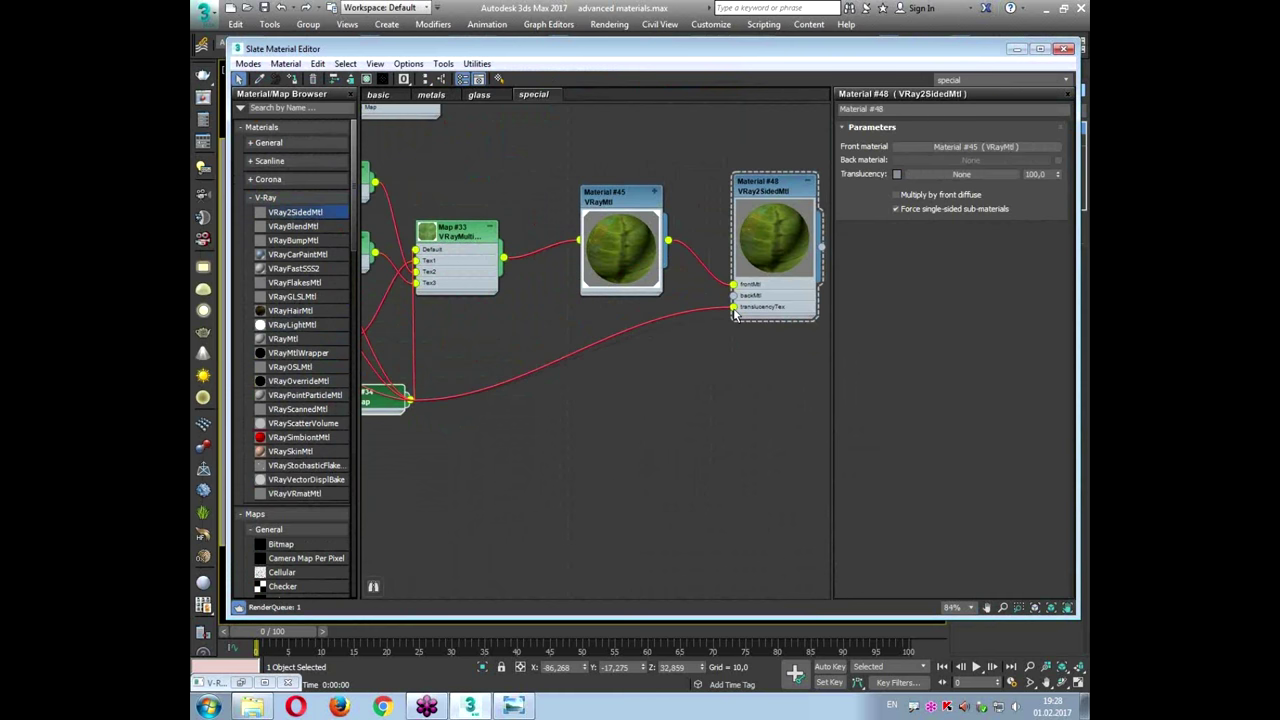
Step: Insert a Color Correction map between the leaf bitmap and the translucencyTex slot, and open its parameters with an enlarged preview
left_click(279, 199)
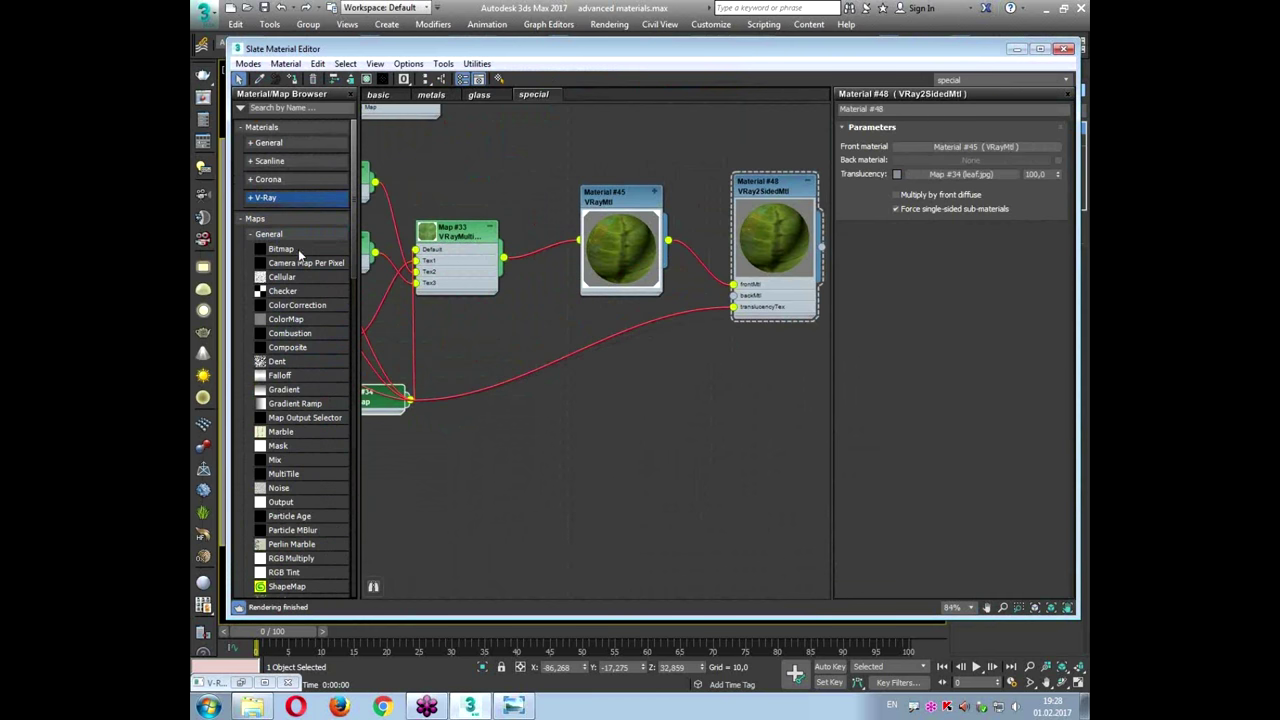
left_click_drag(299, 307, 675, 340)
left_click_drag(600, 340, 600, 341)
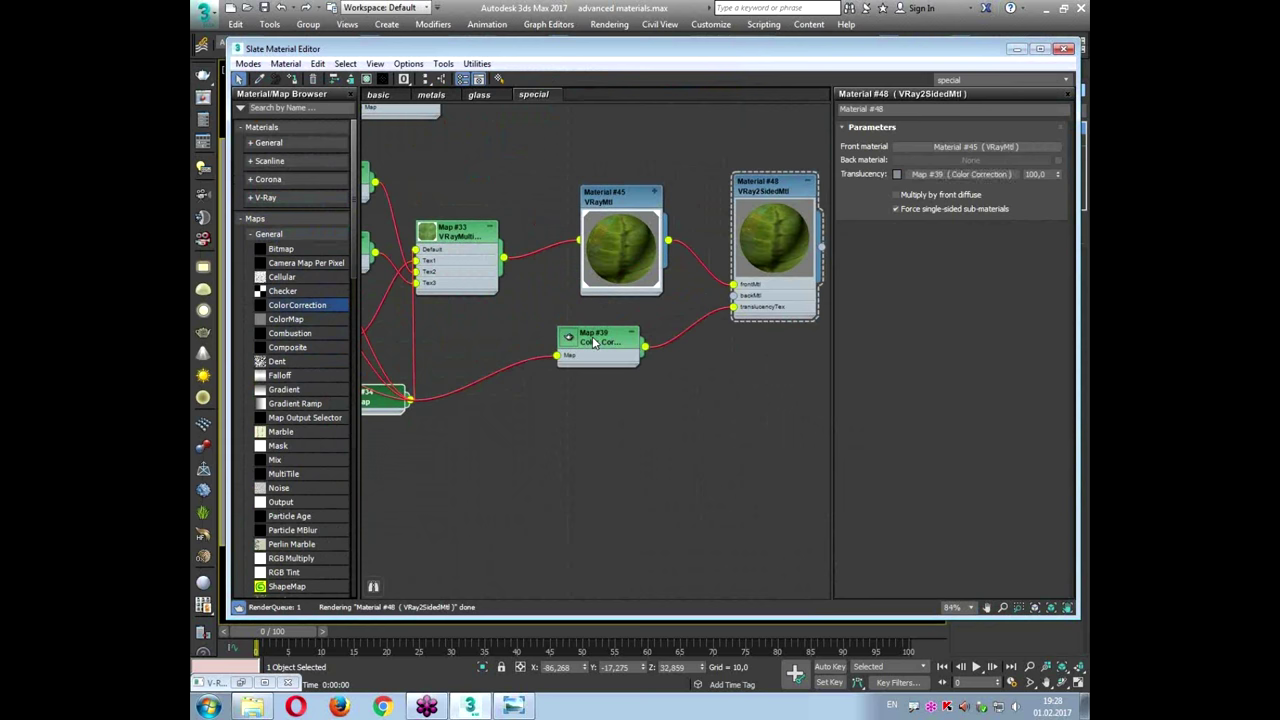
double_click(594, 342)
double_click(571, 341)
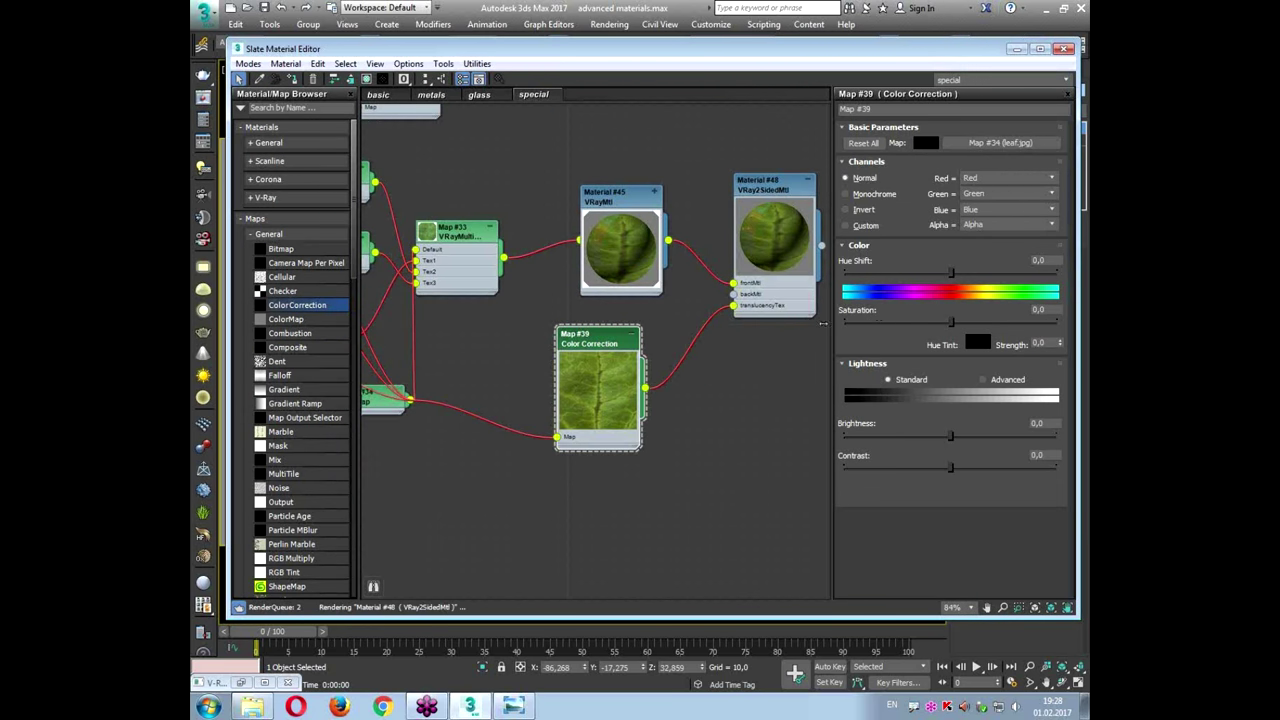
Step: Set the translucency Color Correction to saturation -100, brightness about -10 and contrast about -12
left_click_drag(880, 321, 845, 321)
mouse_move(951, 467)
left_mouse_down()
mouse_move(968, 467)
mouse_move(935, 437)
mouse_move(946, 437)
mouse_move(943, 467)
mouse_move(930, 467)
left_mouse_up()
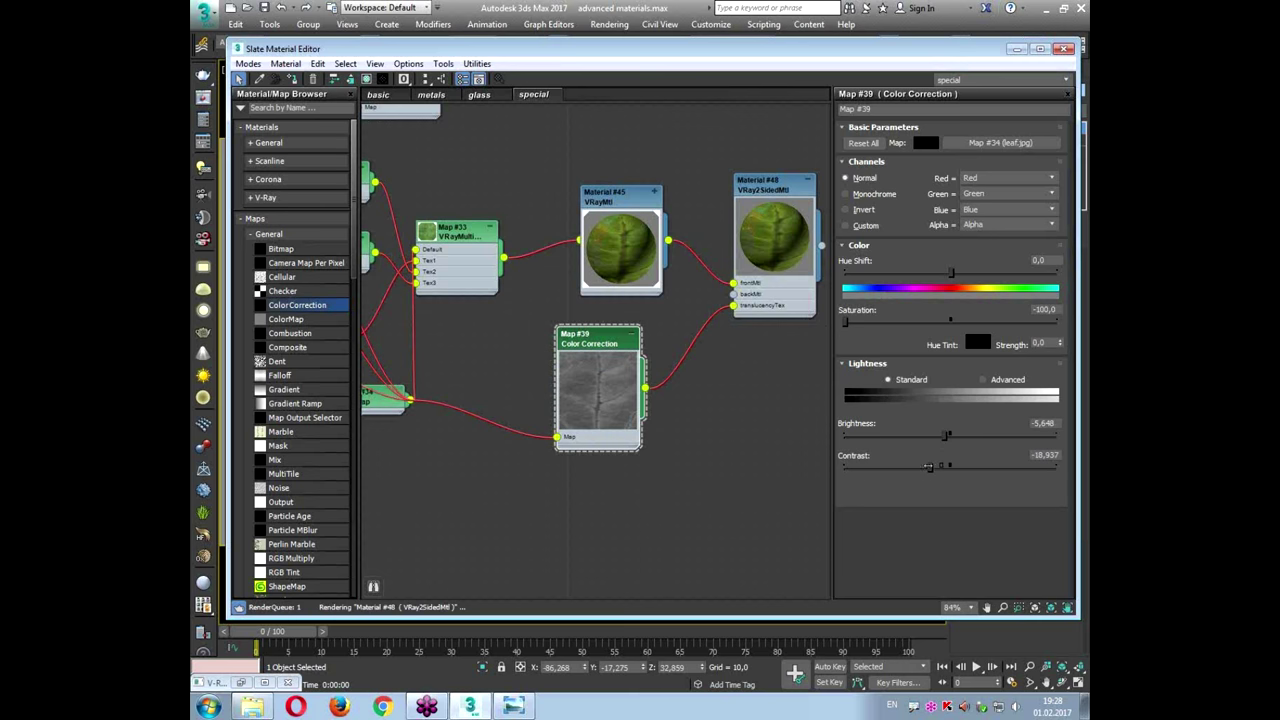
mouse_move(935, 437)
left_mouse_down()
mouse_move(918, 437)
mouse_move(938, 438)
left_mouse_up()
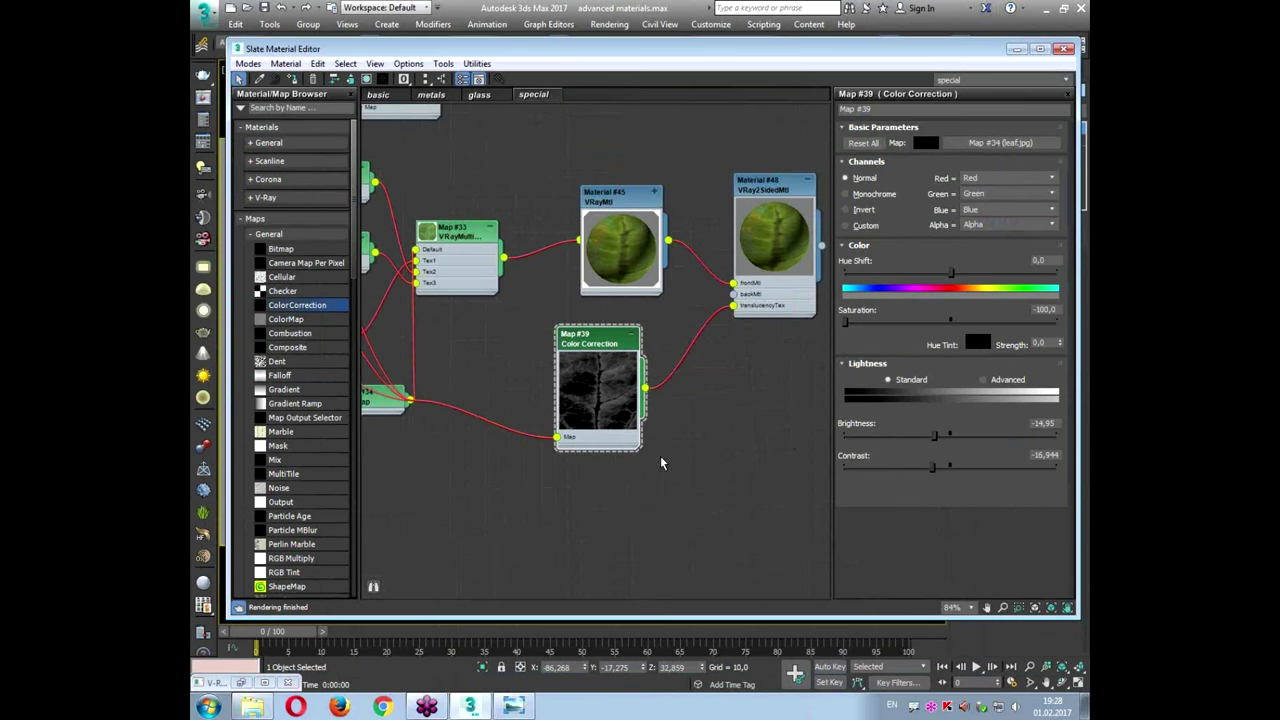
left_click_drag(934, 470, 940, 442)
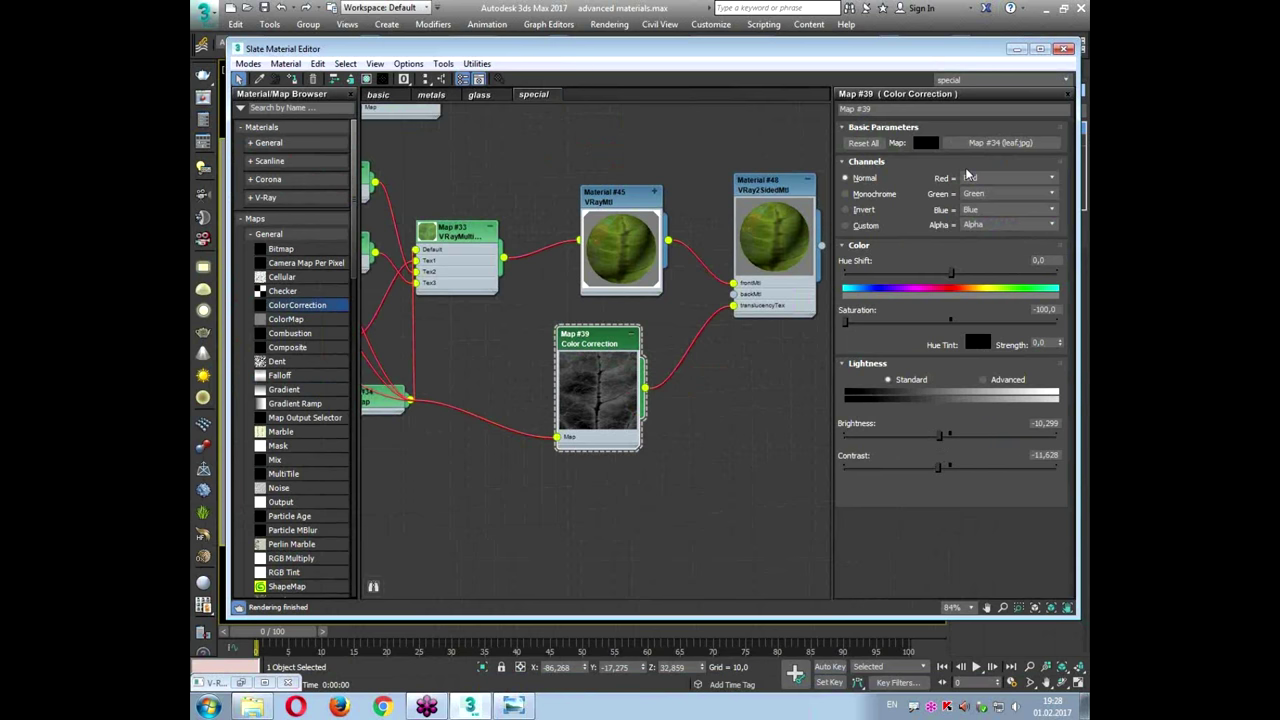
Step: Close the material editor and select the tabletop with the whole table framed in the perspective view
left_click(1065, 49)
scroll(764, 268, "down", 3)
scroll(764, 268, "up", 3)
middle_click_drag(696, 251, 676, 414, "alt")
scroll(606, 314, "down", 5)
middle_click_drag(610, 320, 516, 270)
scroll(618, 379, "up", 2)
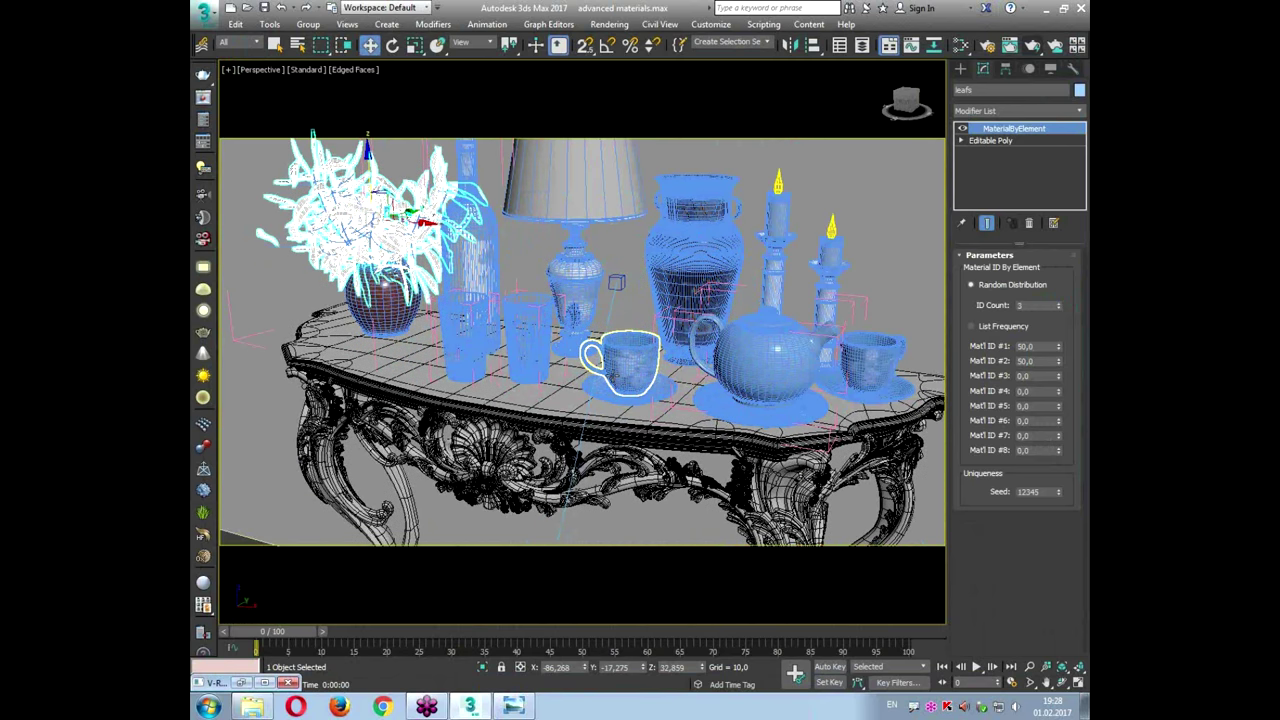
left_click(541, 393)
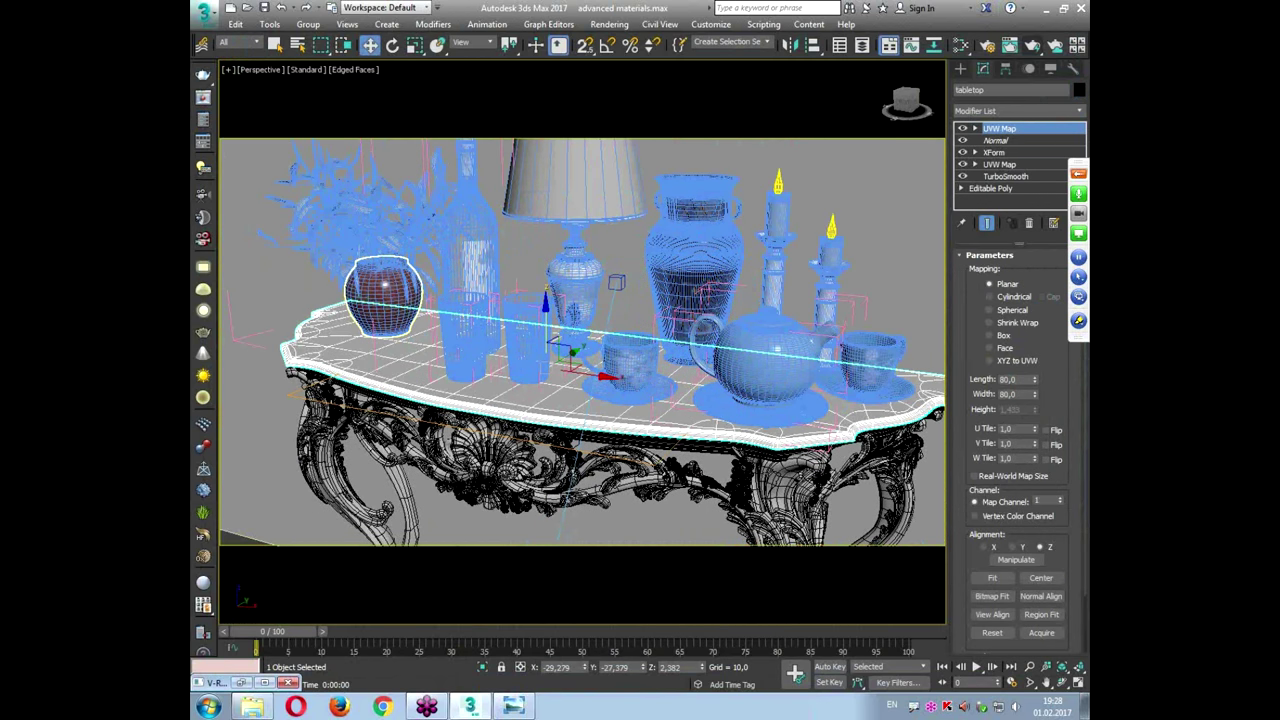
left_click_drag(375, 338, 784, 382)
key("Escape")
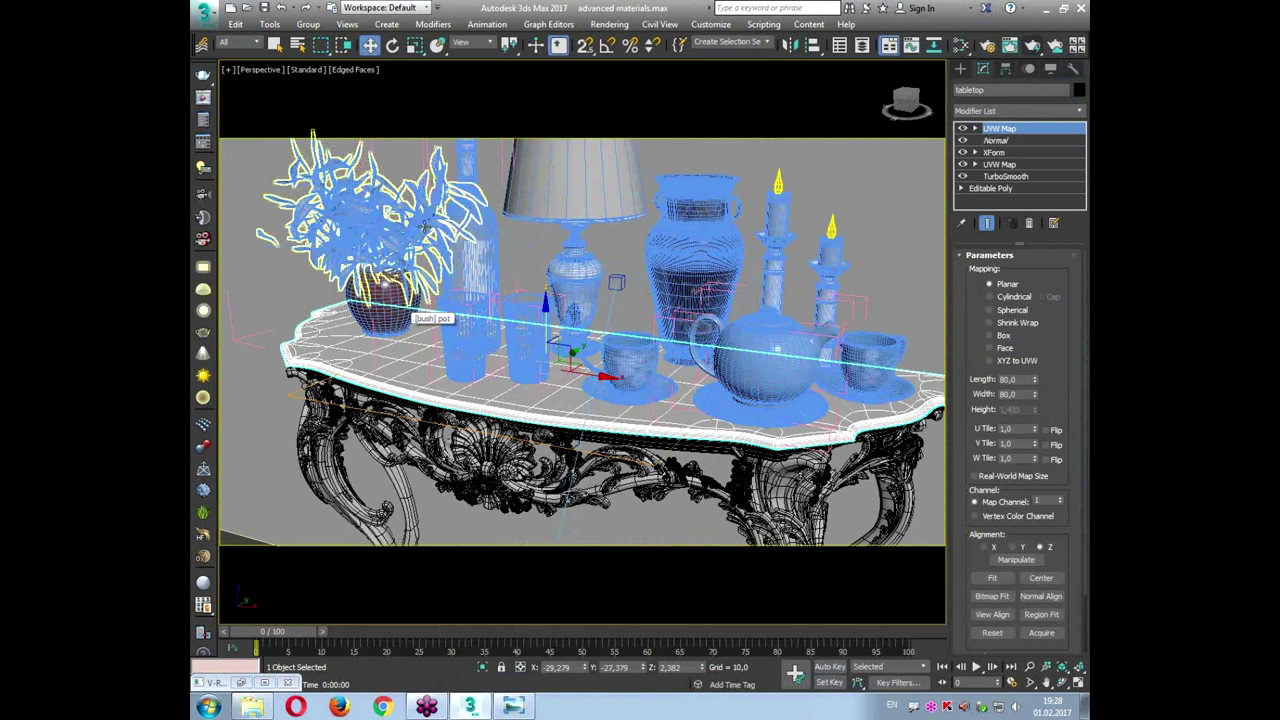
Step: Reopen the Slate Material Editor and create a new node view named "blend"
left_click(950, 48)
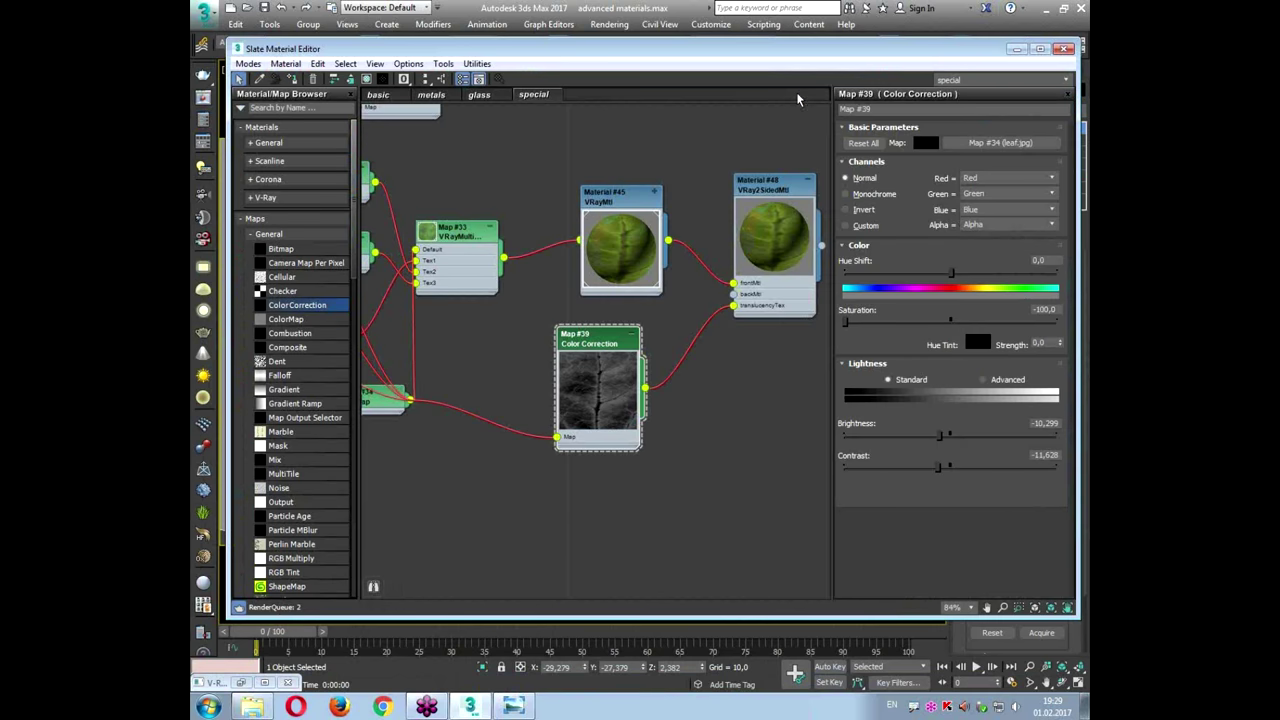
right_click(602, 94)
left_click(612, 98)
type("b")
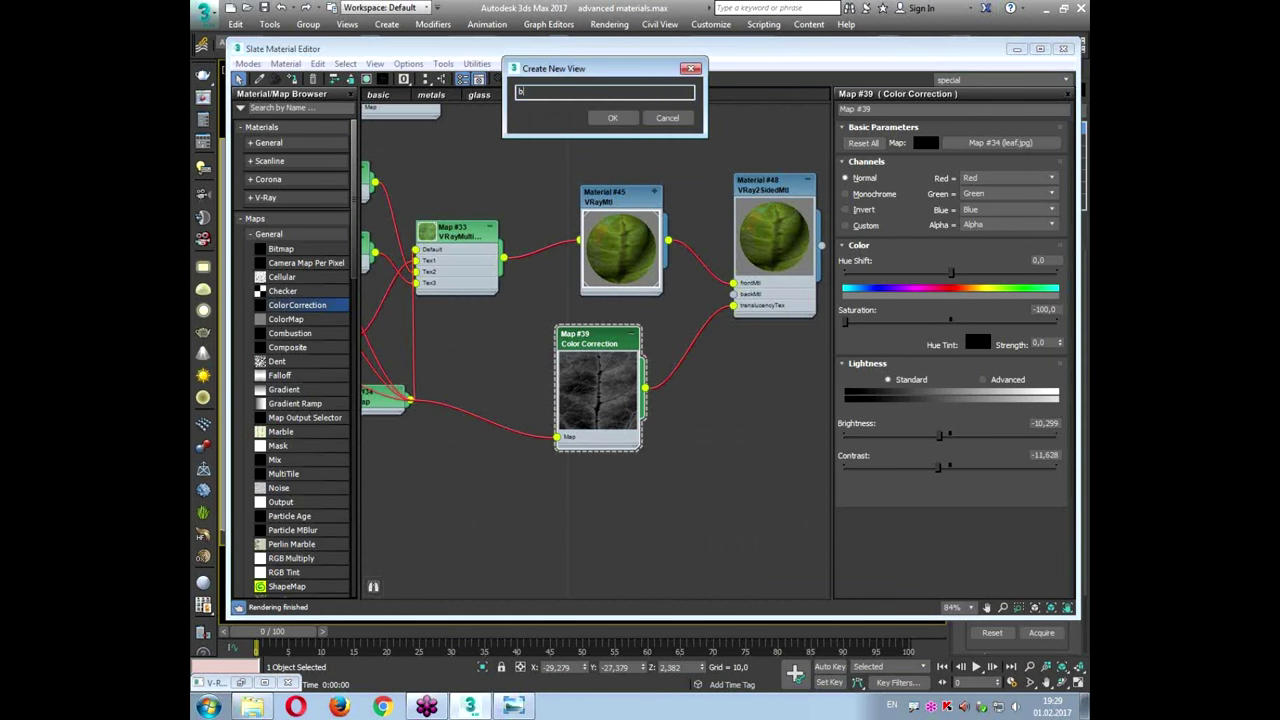
type("lend")
key("Return")
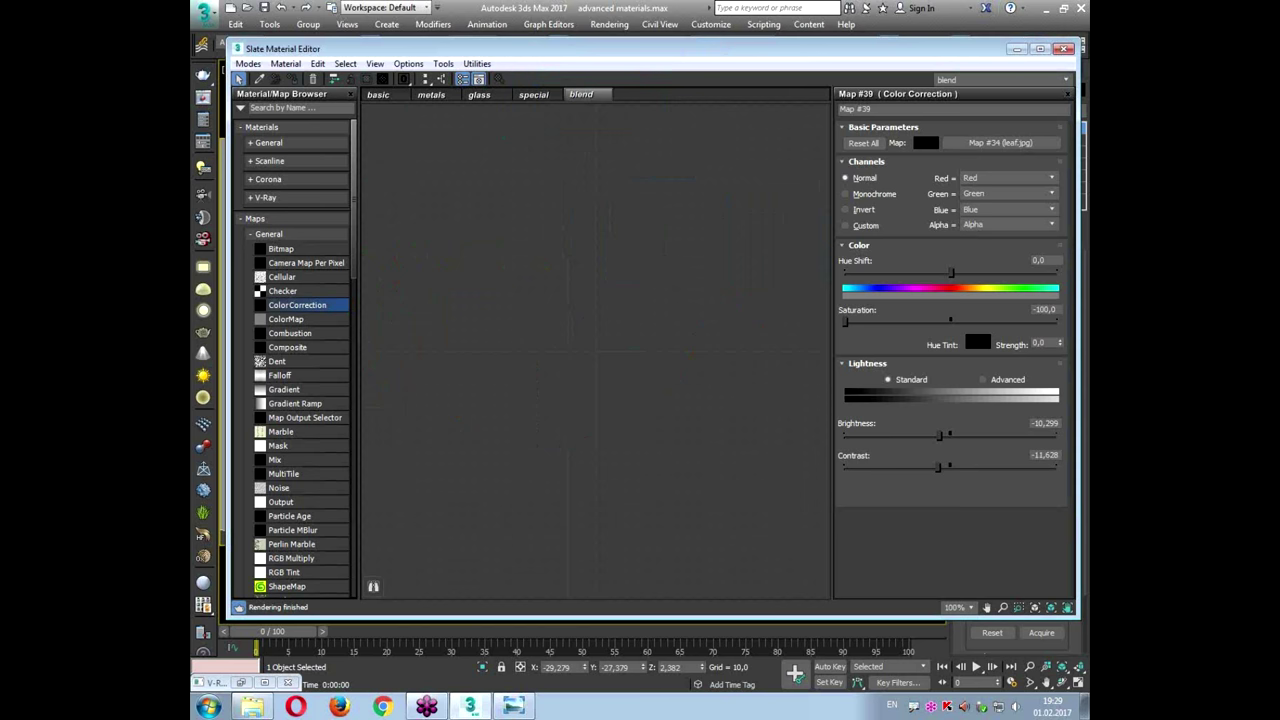
Step: Add a VRayBlendMtl material to the blend view and position its node with room for inputs
left_click(290, 234)
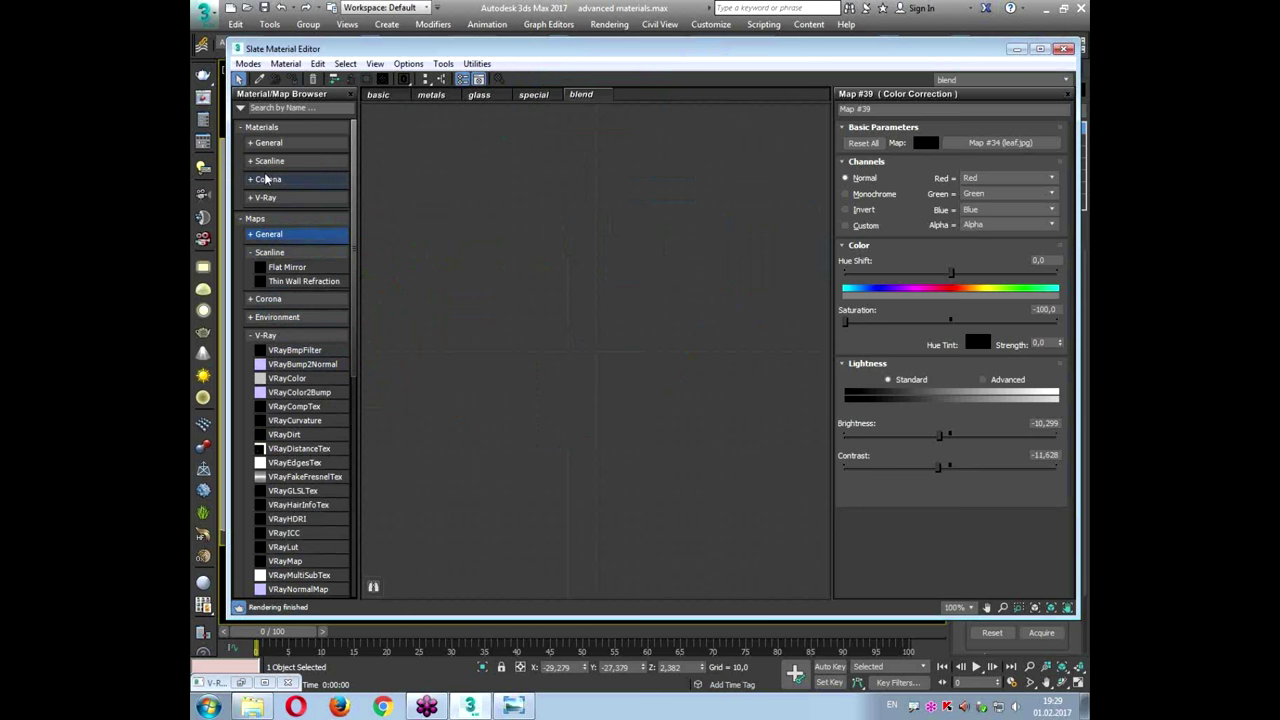
left_click(279, 199)
left_click(279, 199)
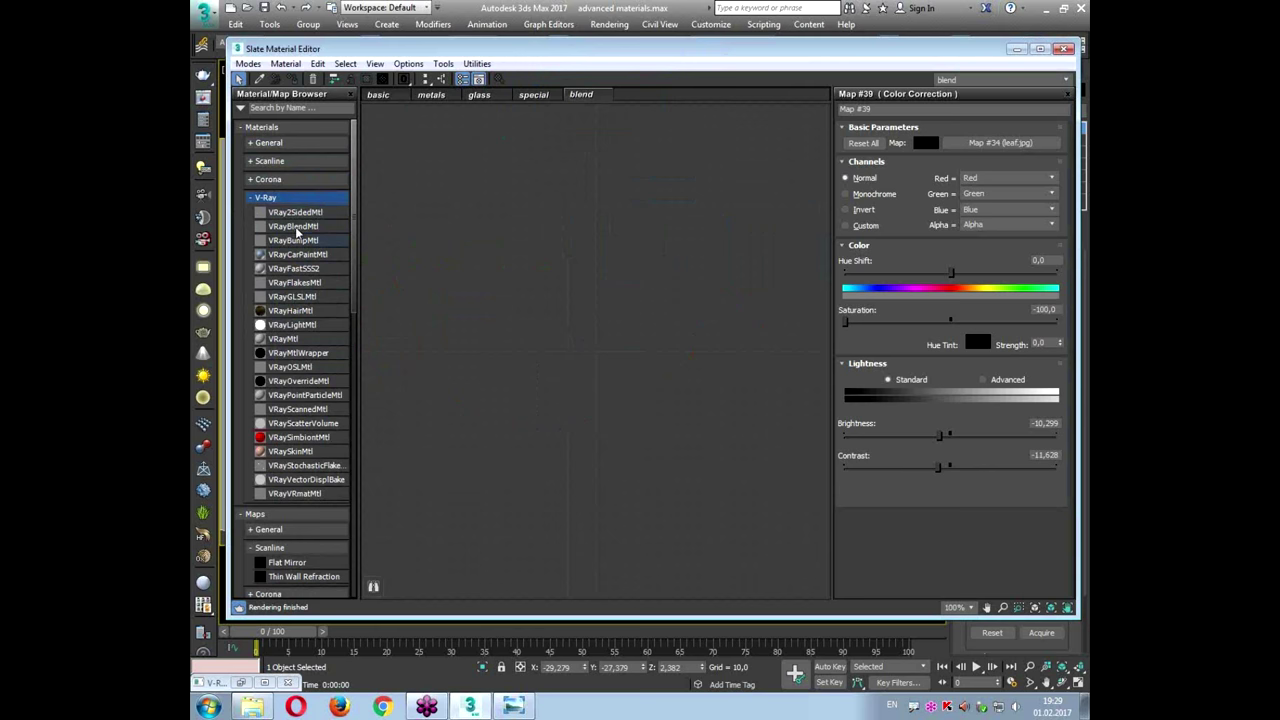
double_click(295, 228)
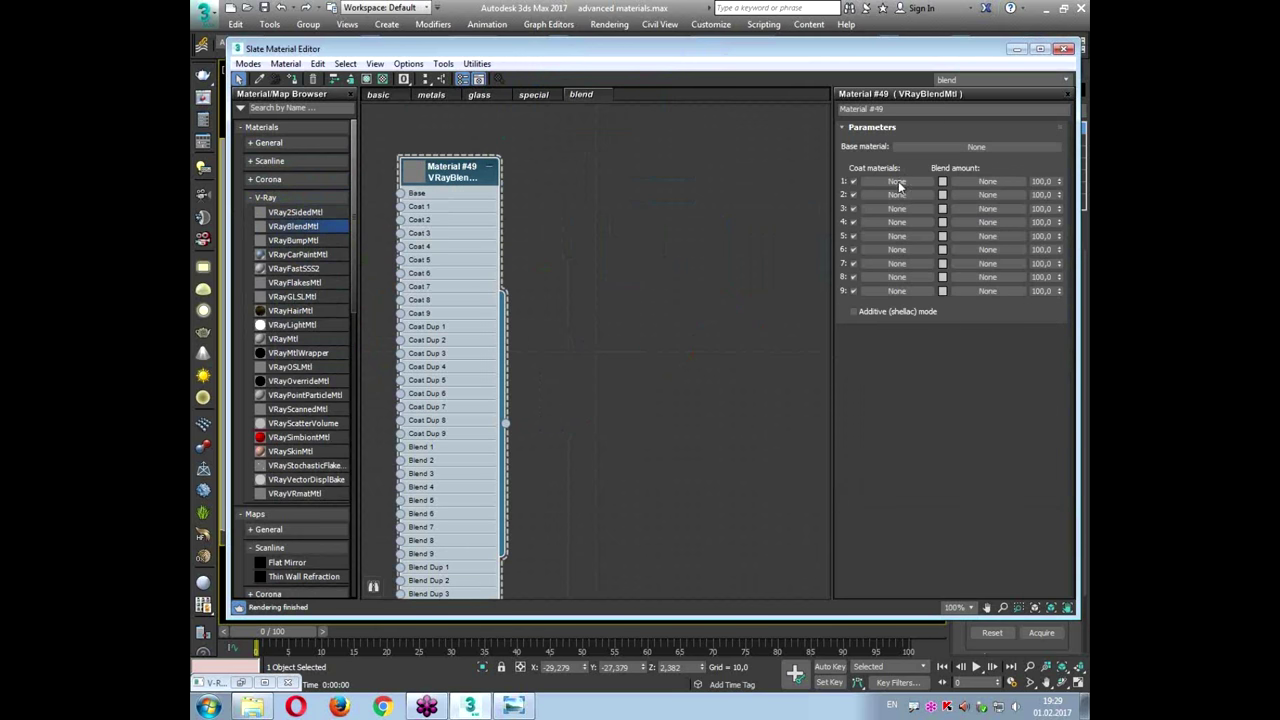
left_click_drag(452, 176, 522, 162)
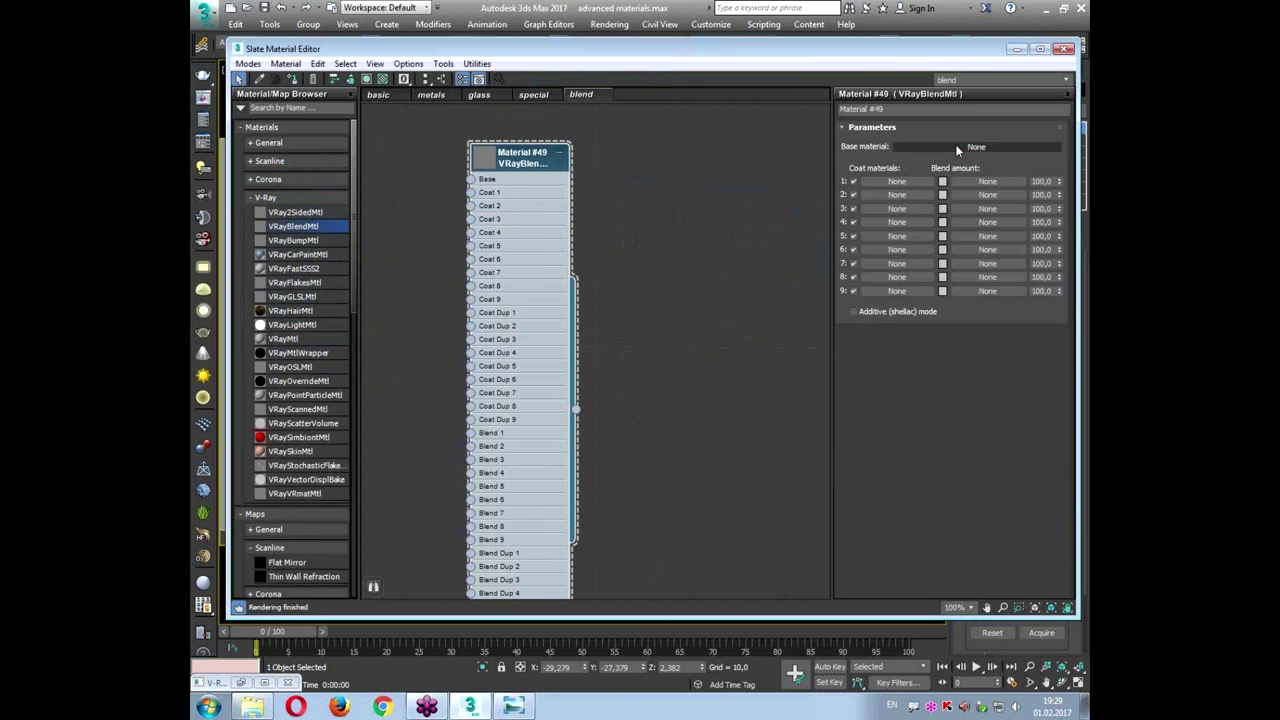
Step: Assign a new VRayMtl as the base material of the VRayBlendMtl
left_click(957, 149)
left_click(538, 180)
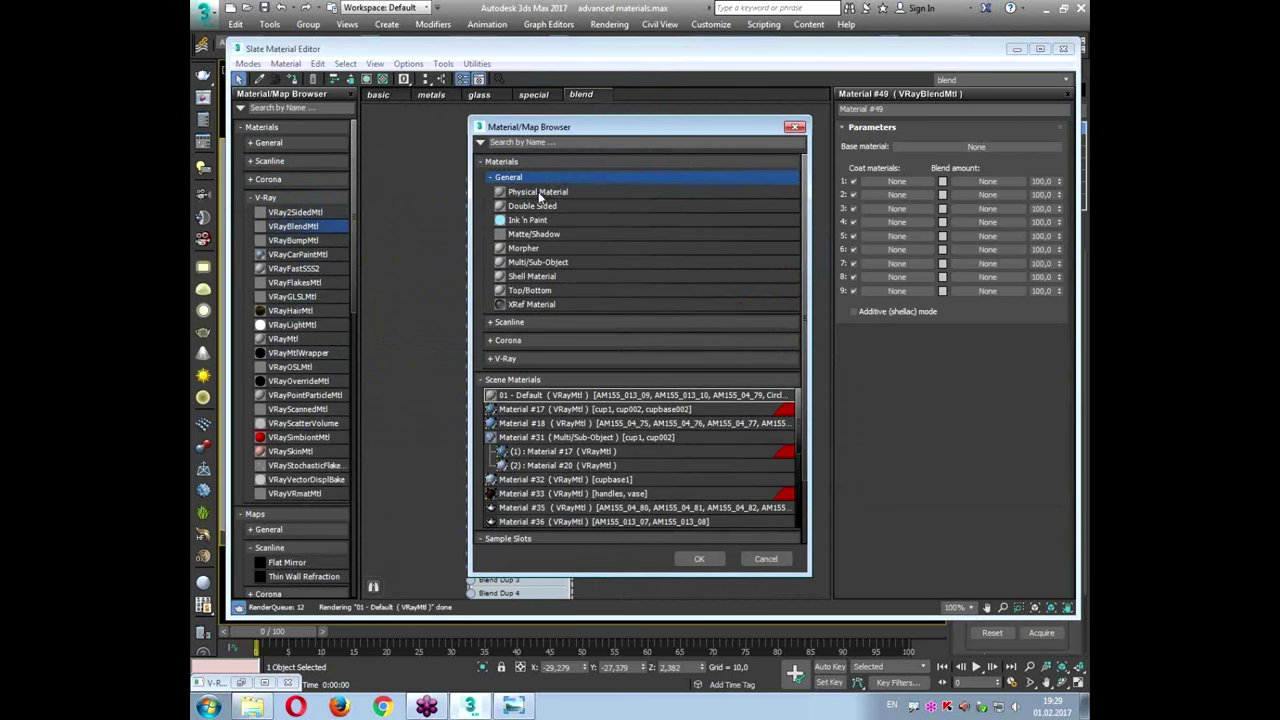
left_click(528, 180)
left_click(515, 231)
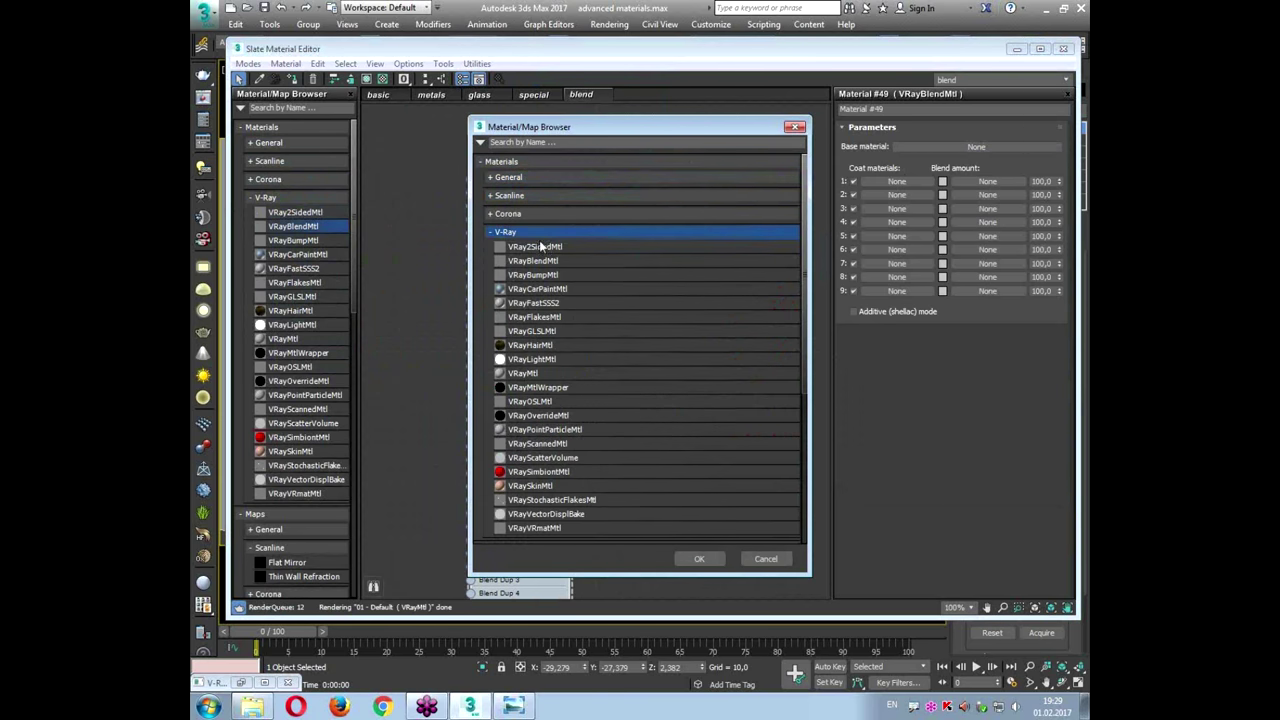
double_click(530, 374)
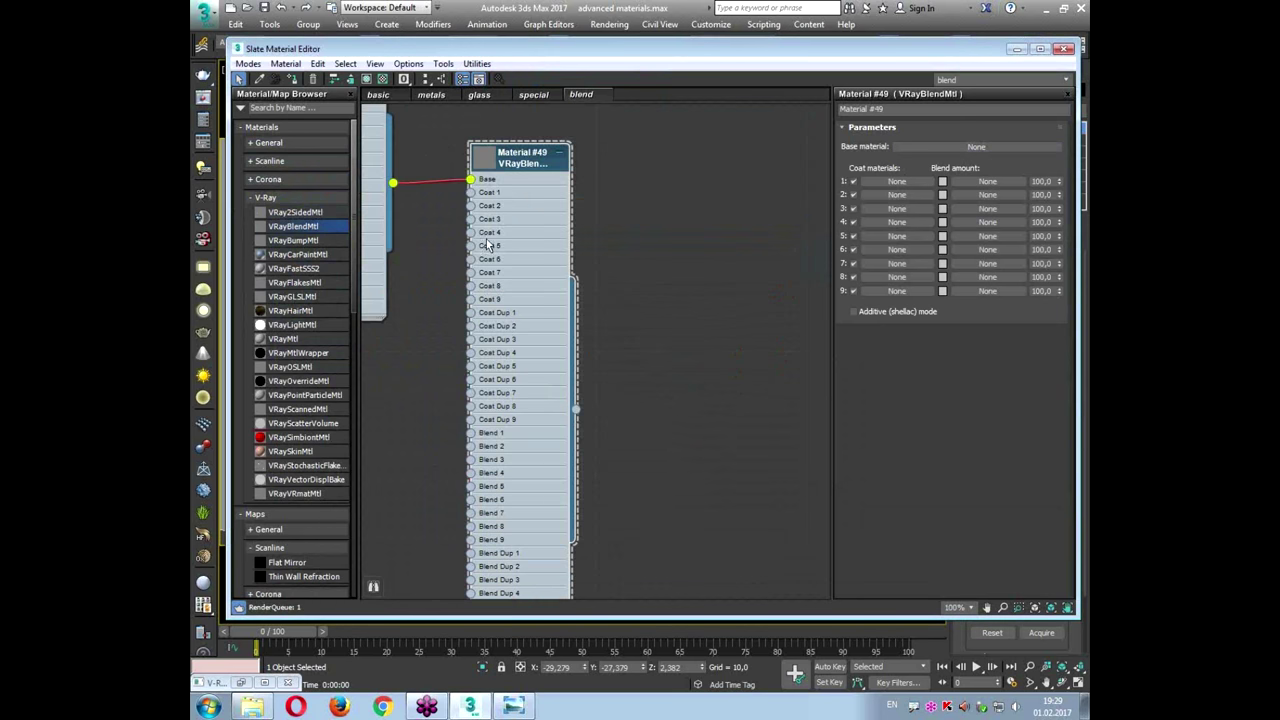
Step: Separate the blend and base material nodes, and place a copy of the base VRayMtl beyond the VRayBlendMtl
left_click_drag(635, 208, 531, 165)
middle_click_drag(690, 165, 590, 173)
scroll(590, 173, "down", 1)
left_click_drag(461, 172, 830, 176, "shift")
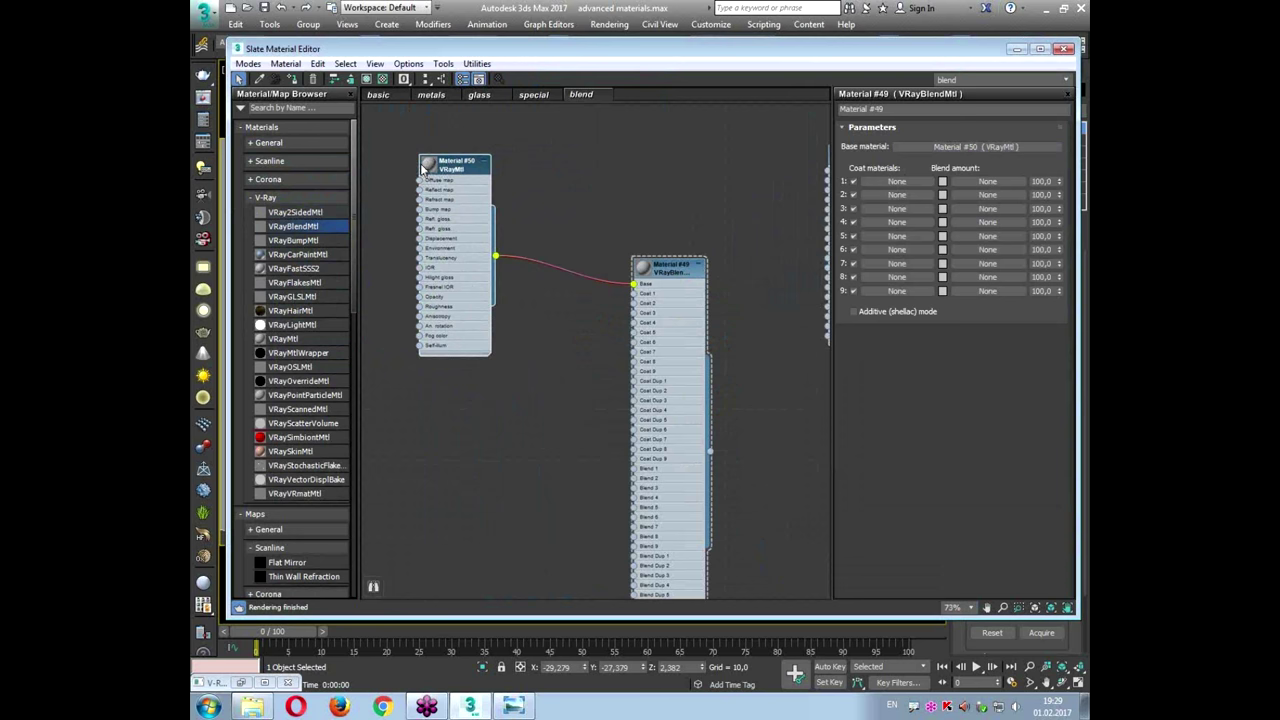
Step: Enlarge the base VRayMtl's preview and assign the tabletop.JPG bitmap as its diffuse map
left_click(421, 163)
left_click(486, 161)
double_click(458, 173)
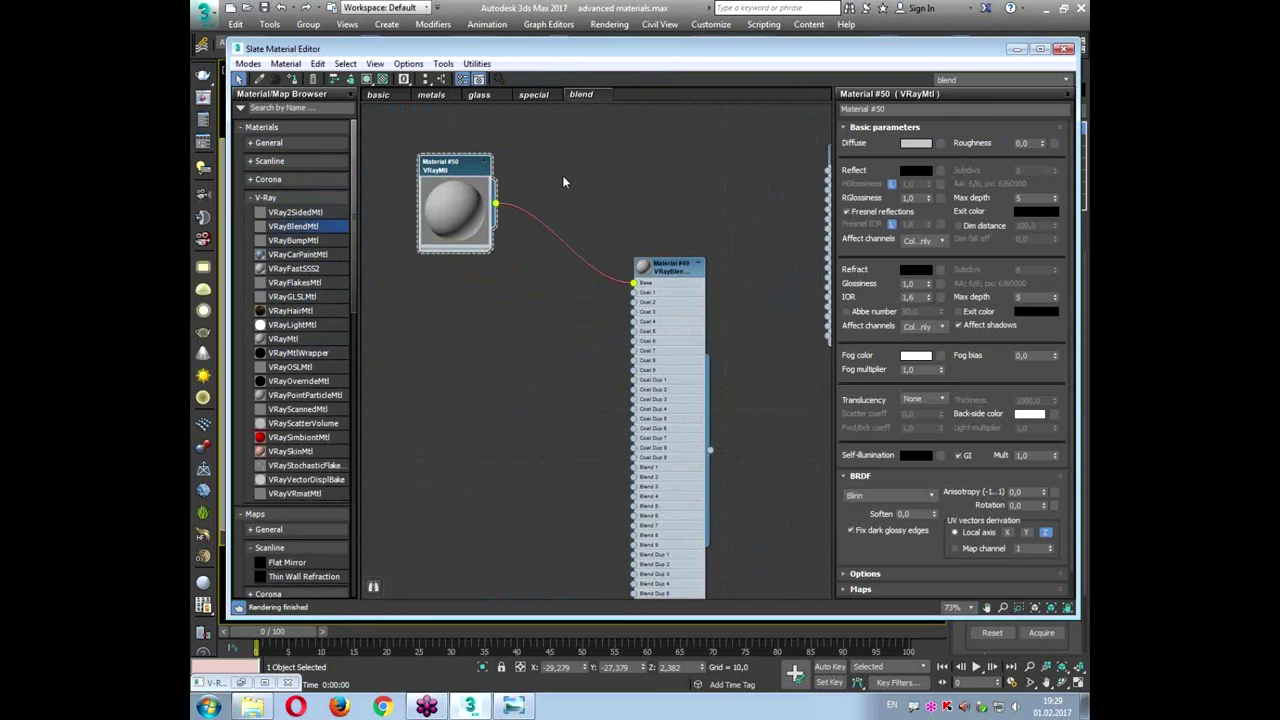
left_click(944, 143)
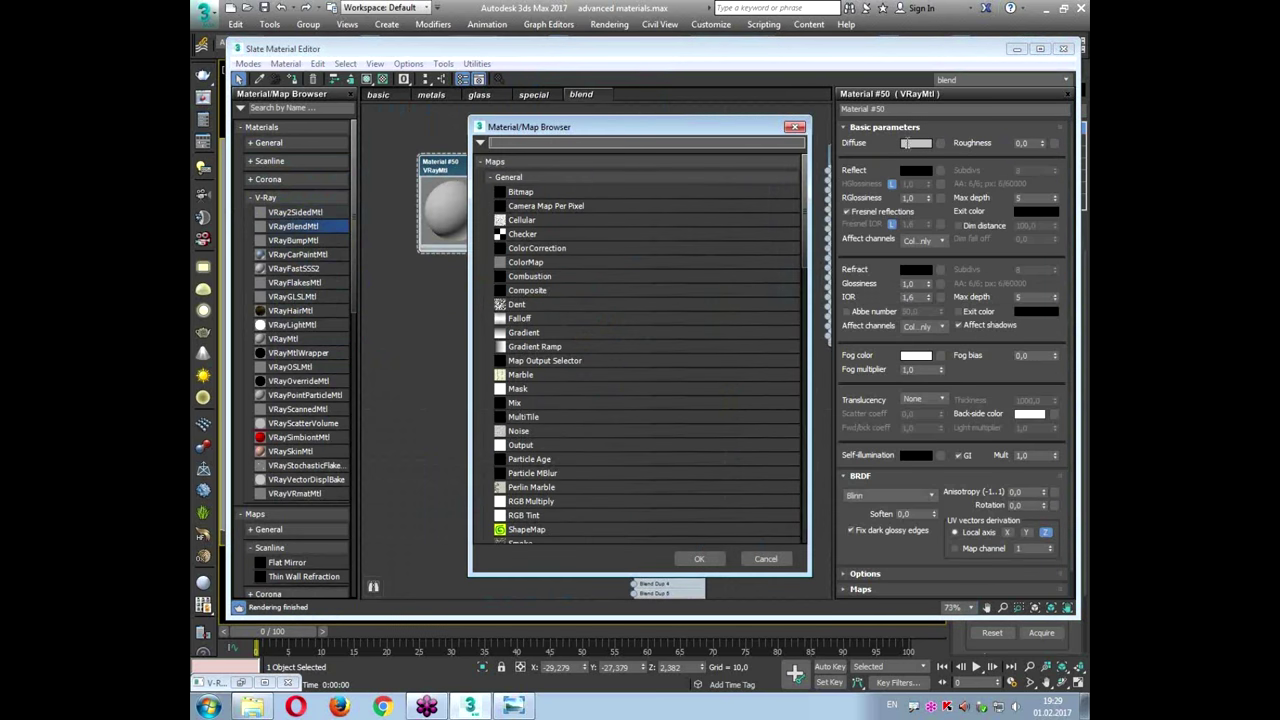
double_click(553, 193)
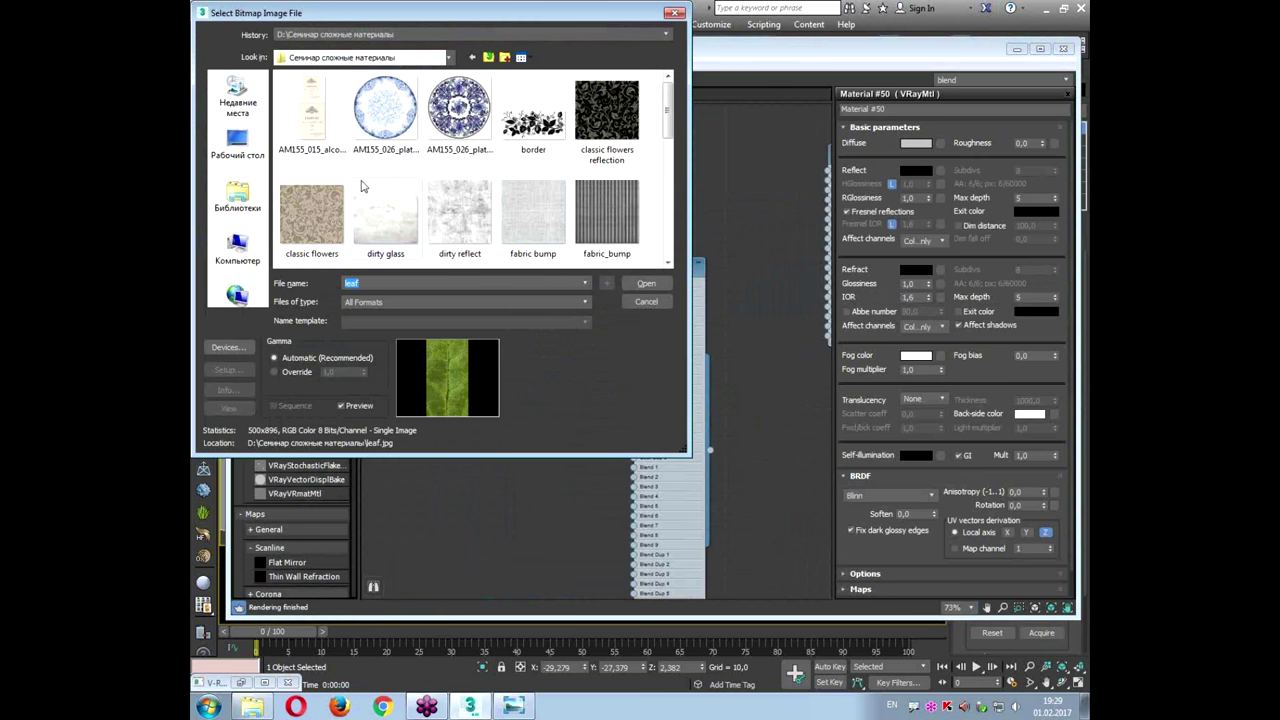
left_click_drag(672, 118, 657, 230)
left_click(482, 168)
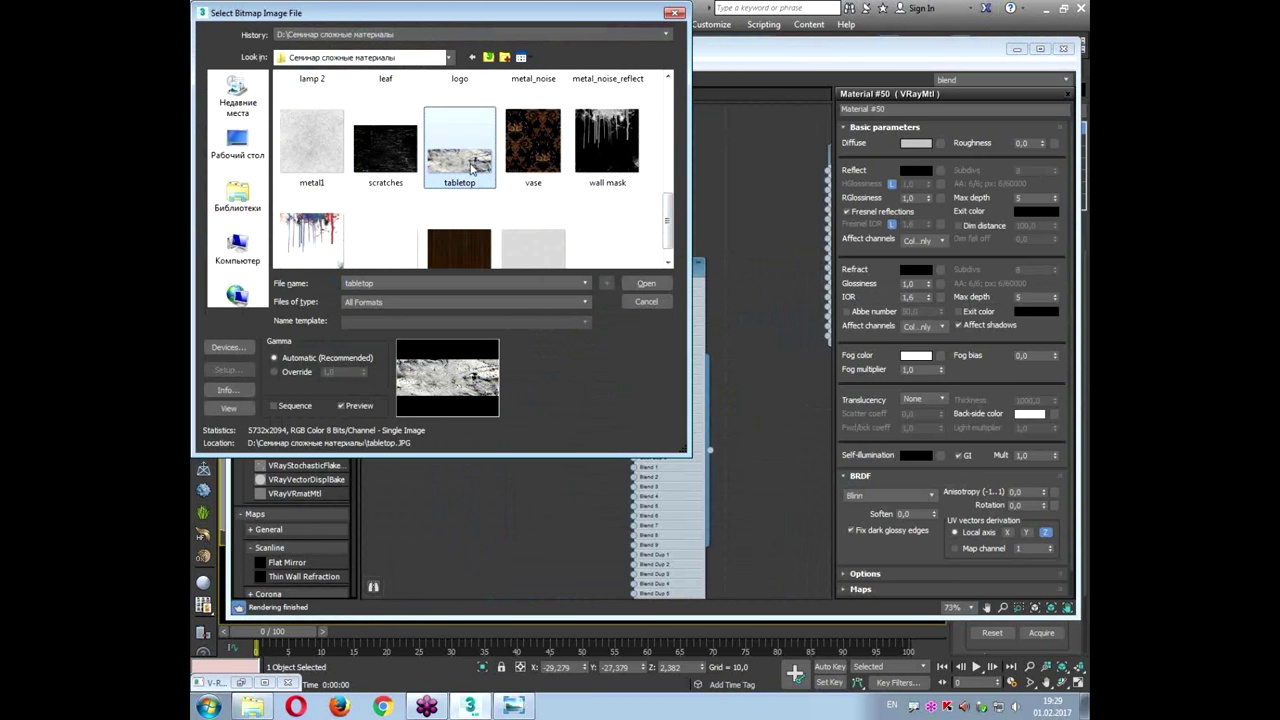
double_click(488, 172)
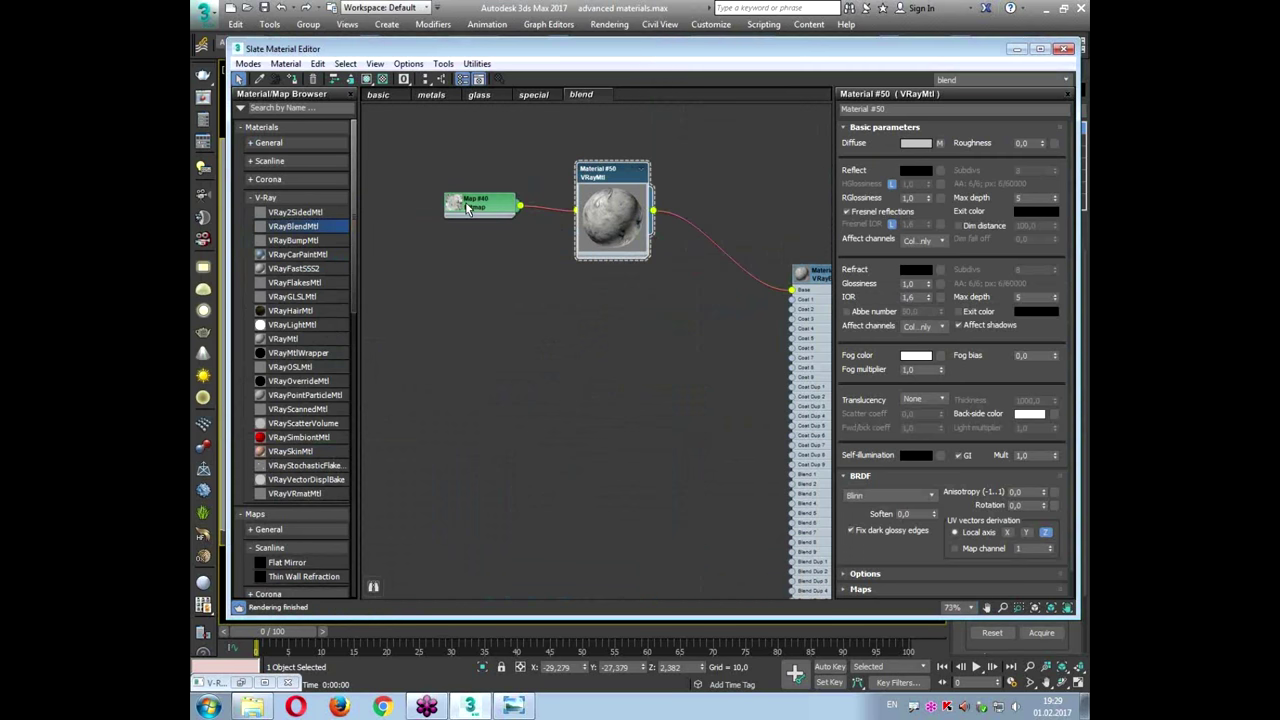
Step: Connect the tabletop bitmap to the base VRayMtl's bump map and insert a ColorCorrection map into that connection
left_click_drag(519, 208, 583, 293)
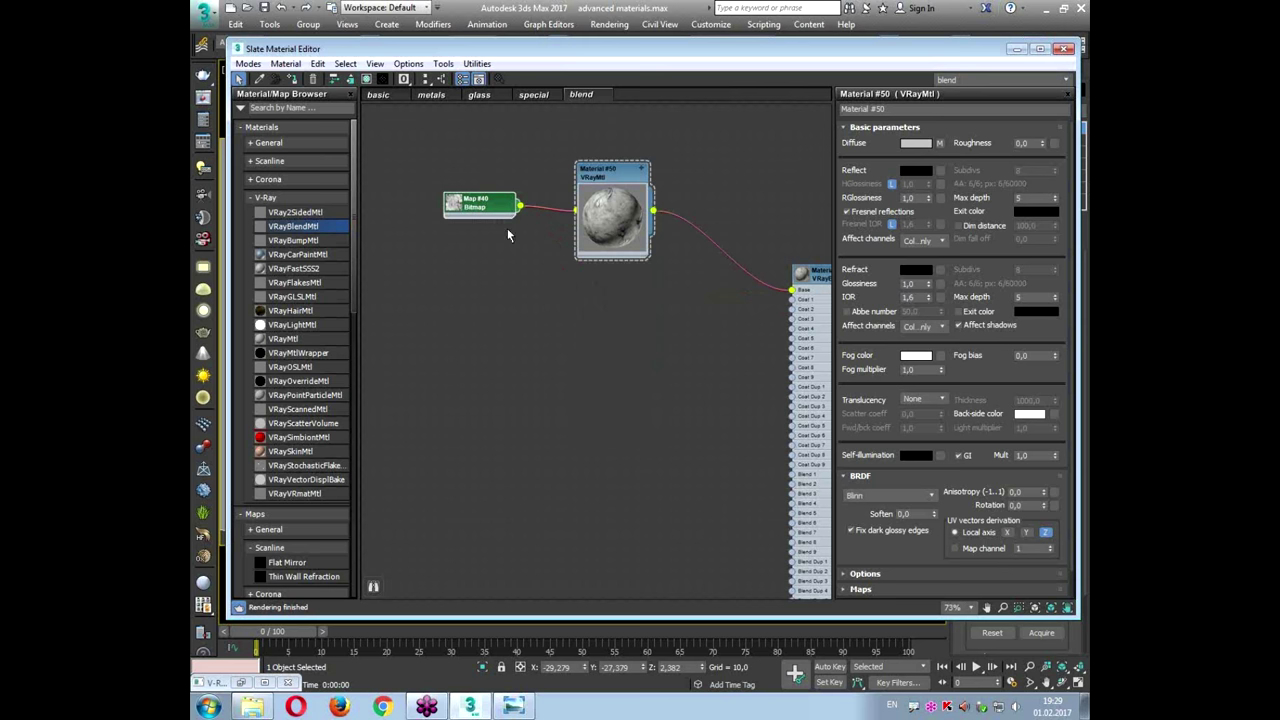
left_click(644, 177)
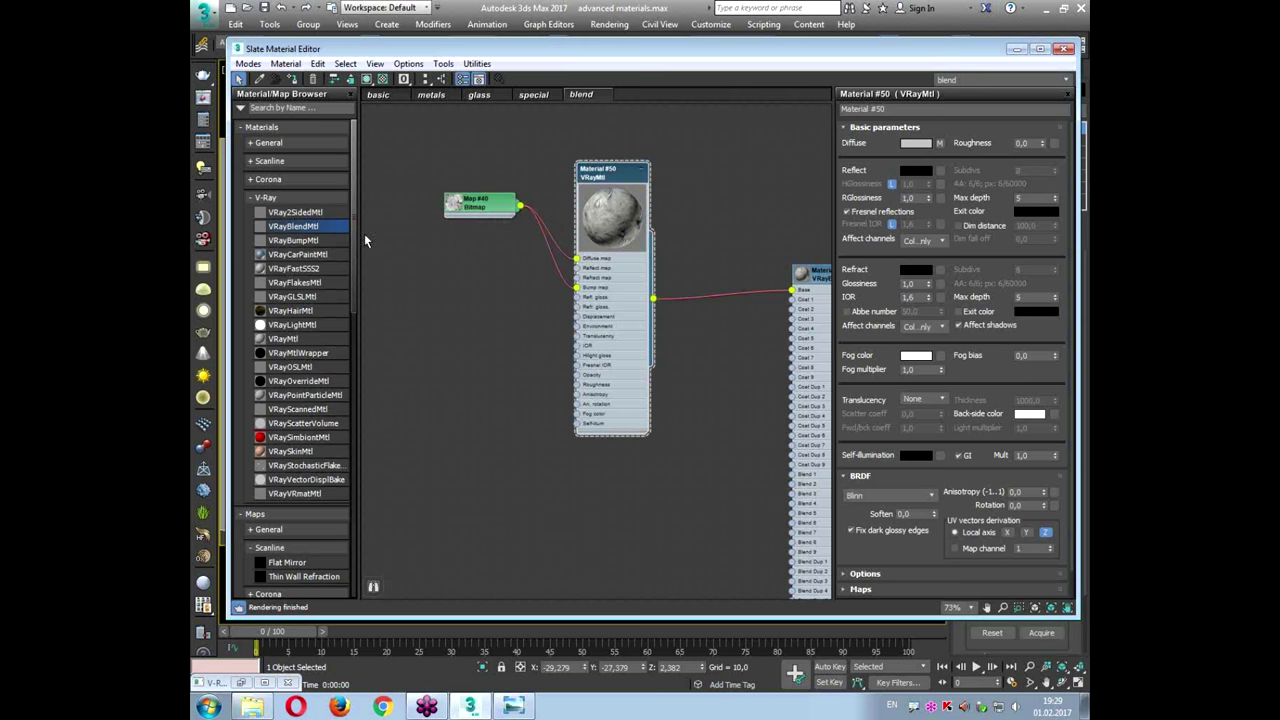
scroll(314, 525, "down", 2)
scroll(326, 514, "up", 2)
middle_click_drag(436, 407, 483, 343)
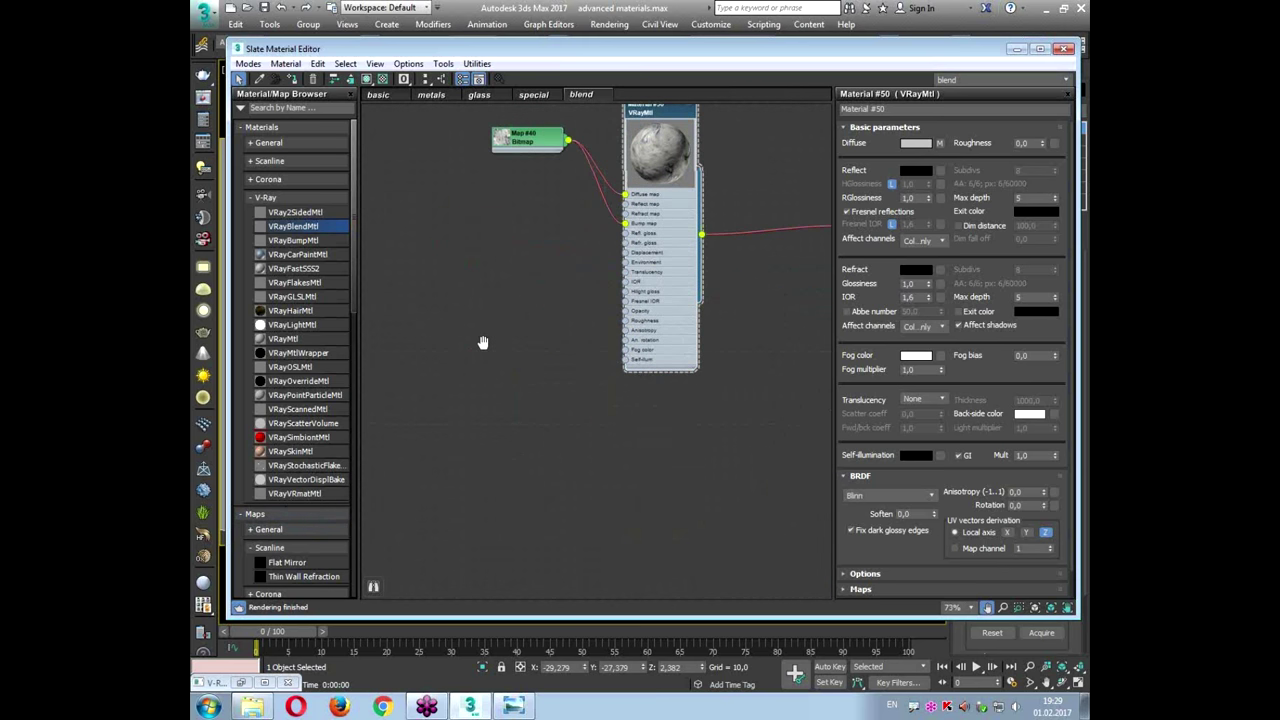
scroll(349, 394, "down", 5)
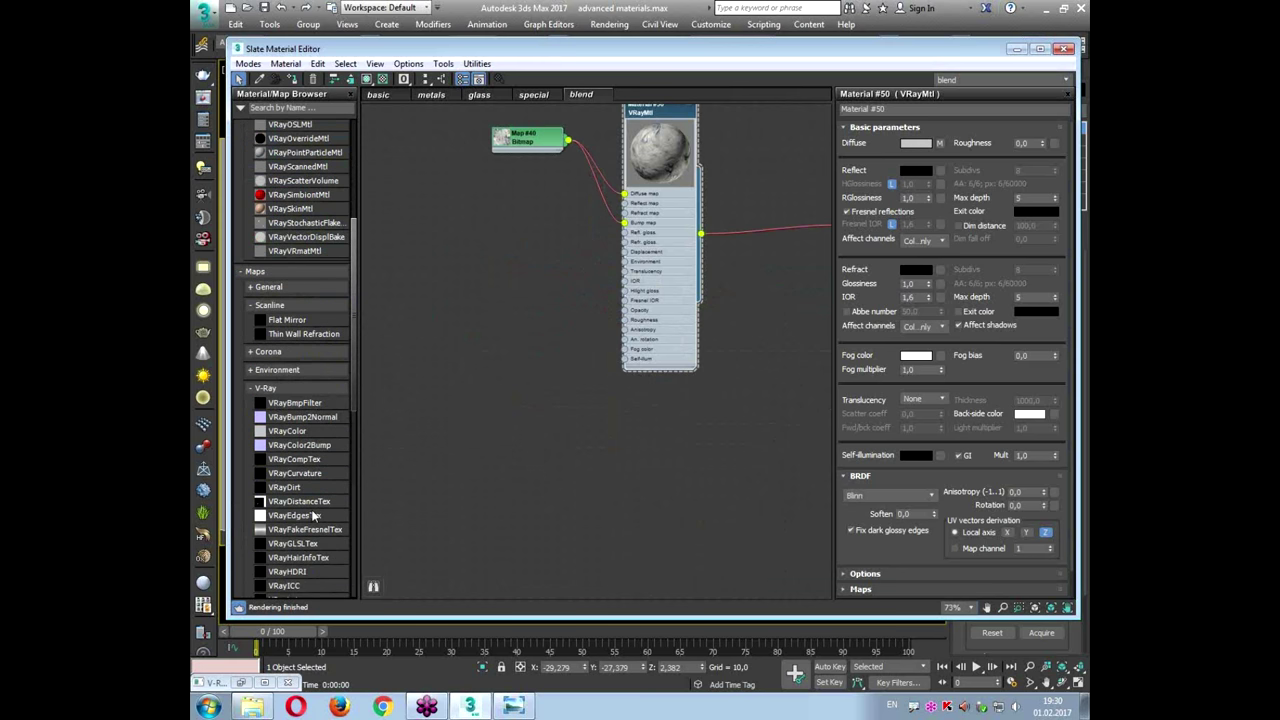
scroll(305, 430, "down", 2)
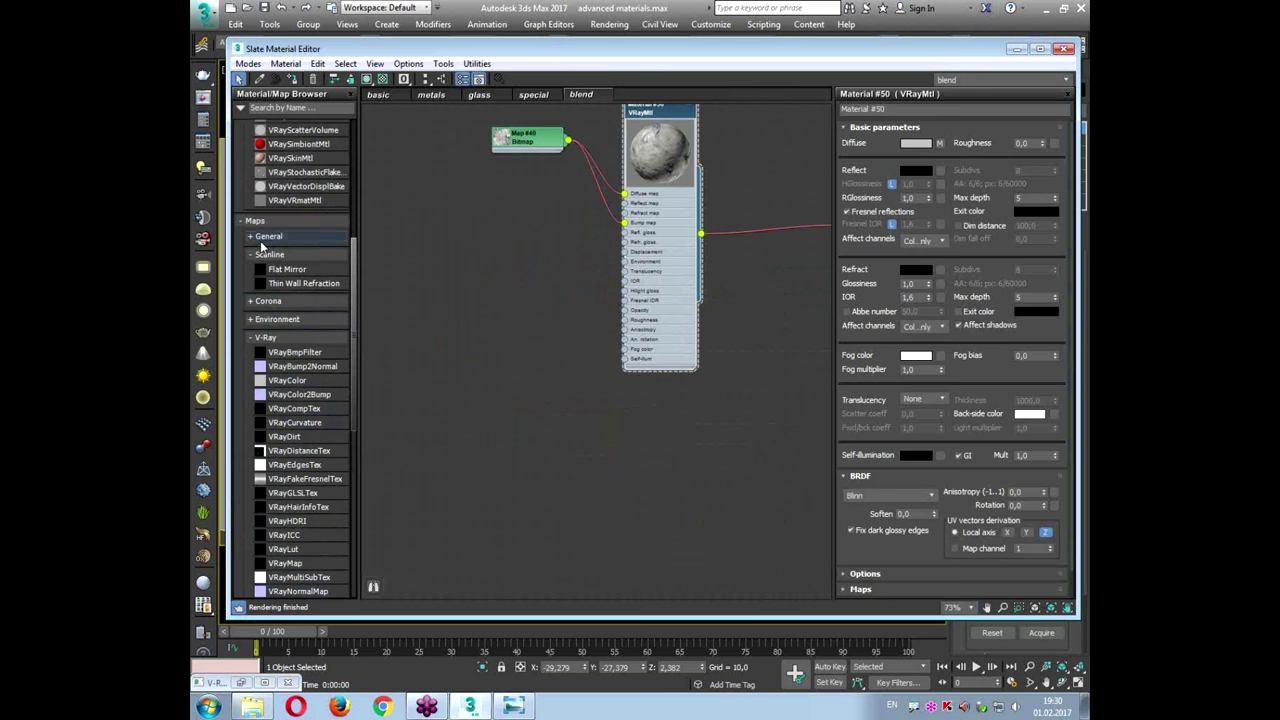
left_click(268, 236)
left_click_drag(285, 314, 560, 198)
Step: Set the ColorCorrection map's saturation to -100, contrast to about 13.6 and brightness to about -54.8
double_click(527, 203)
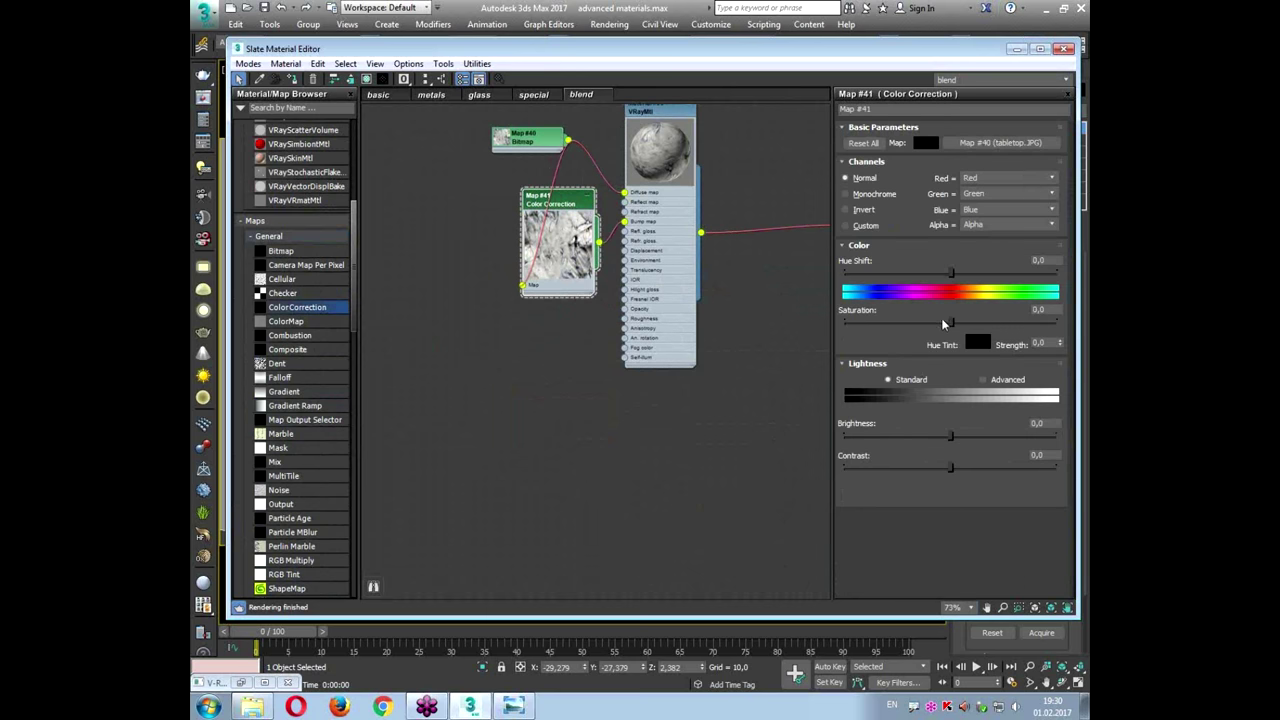
left_click_drag(880, 326, 845, 323)
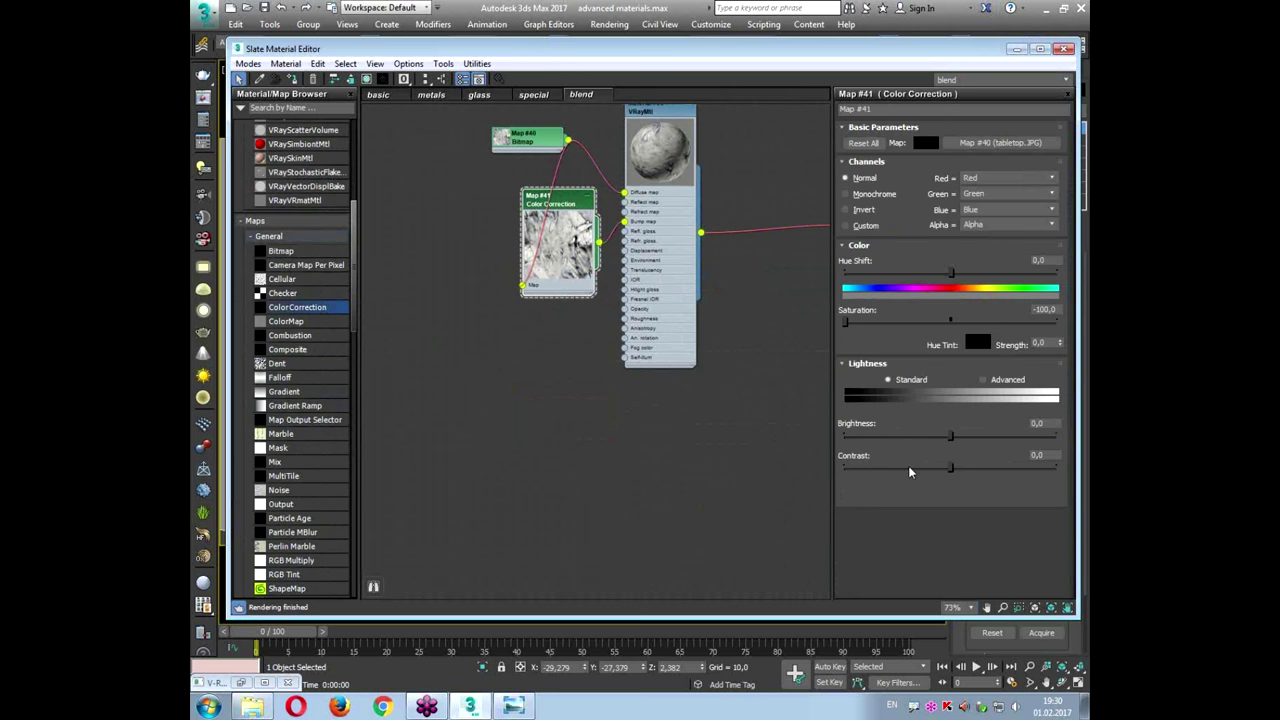
left_click_drag(940, 473, 896, 440)
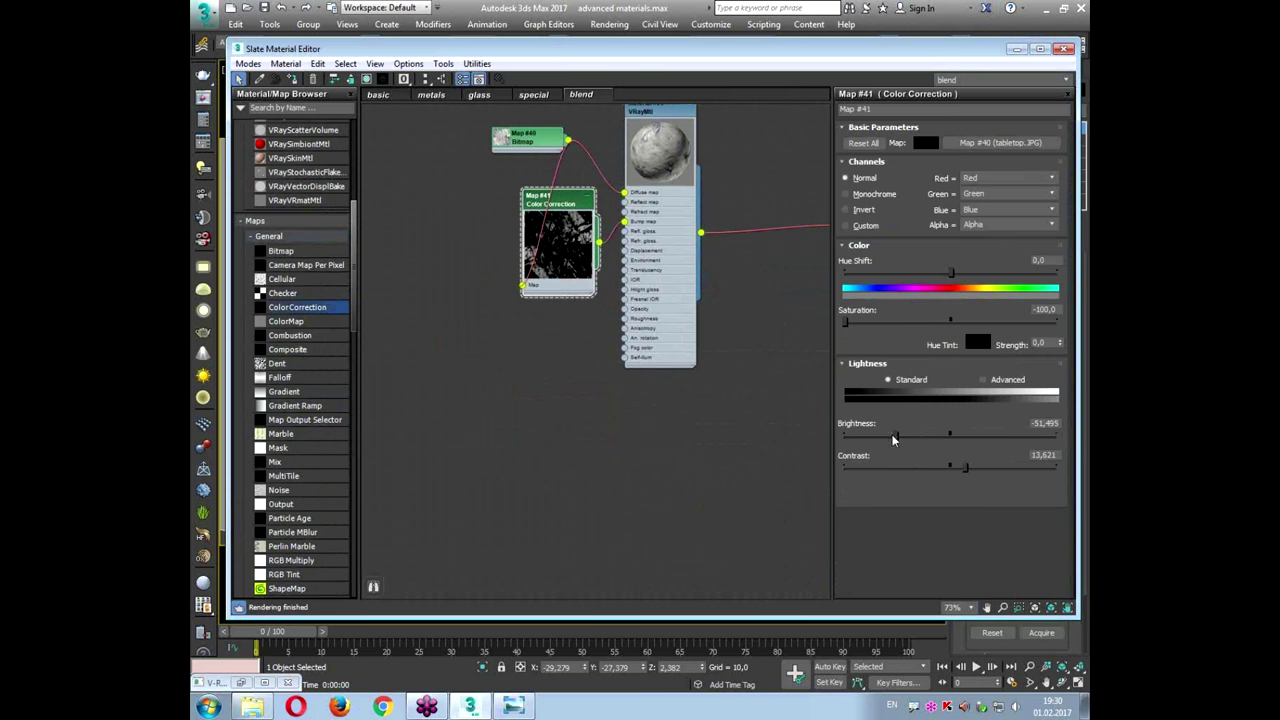
Step: Set the bump map amount of the base VRayMtl to -2
double_click(659, 113)
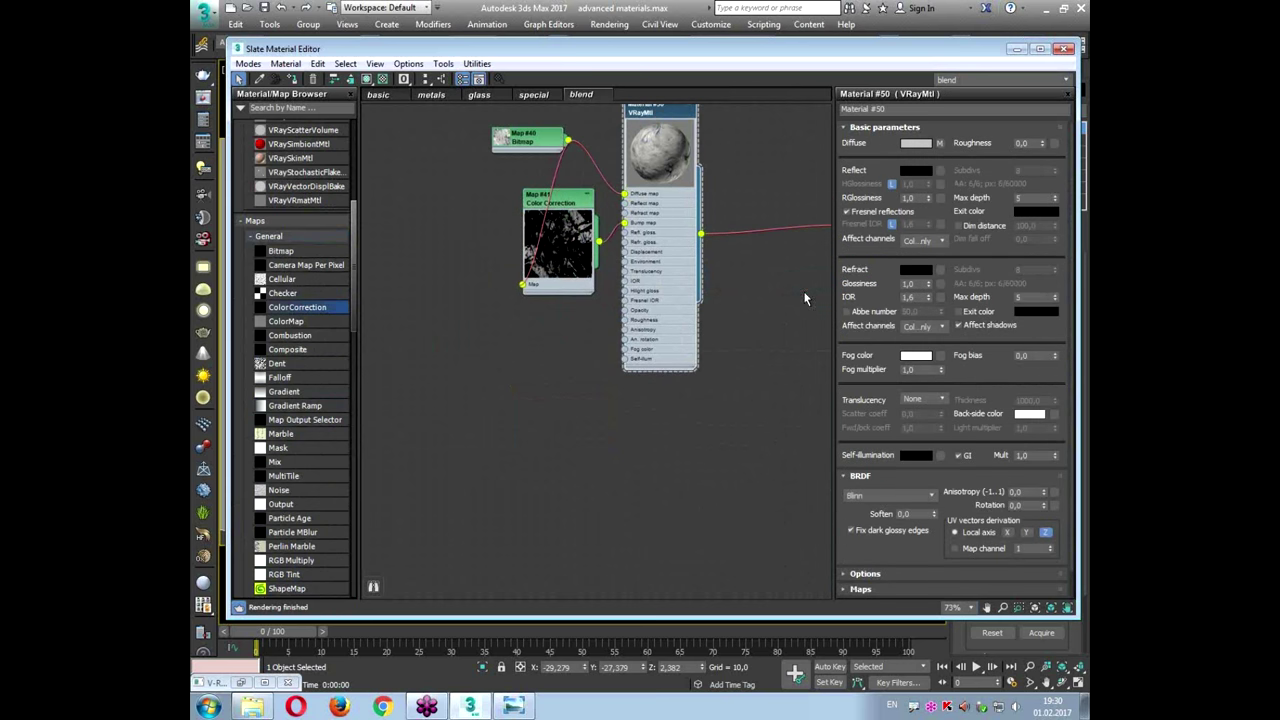
scroll(906, 470, "down", 1)
left_click(857, 563)
scroll(912, 553, "down", 5)
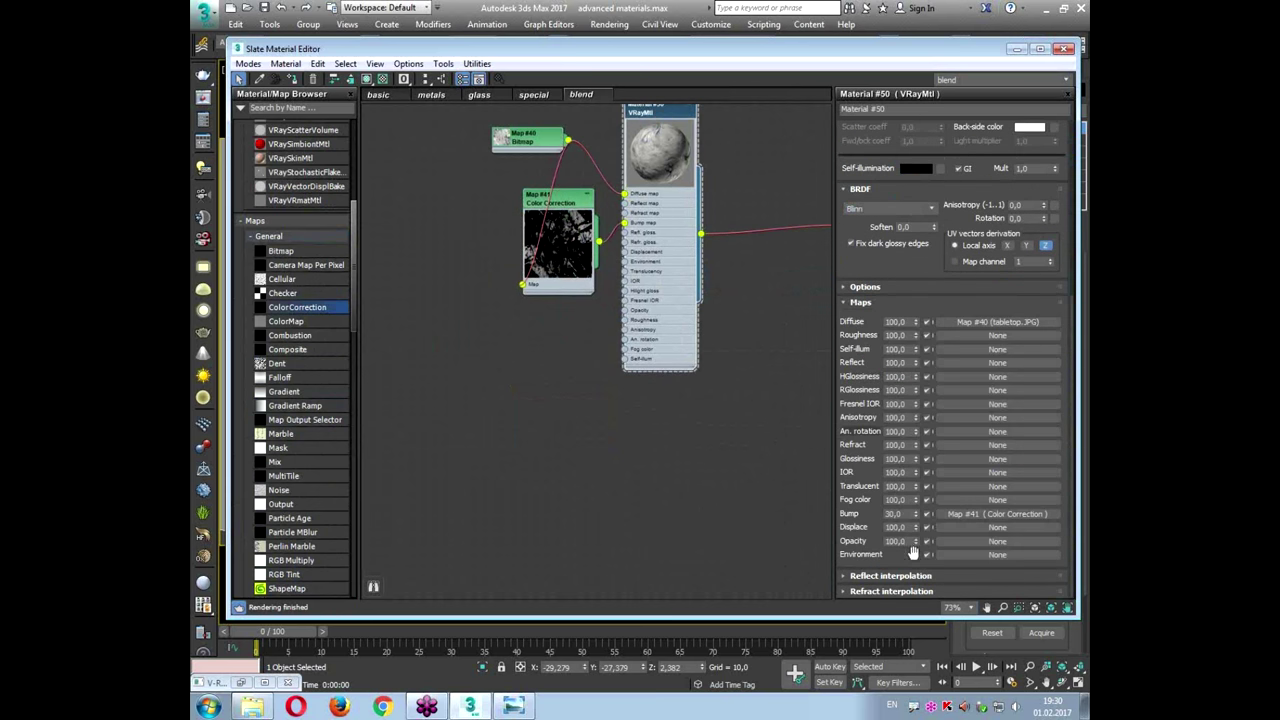
double_click(908, 514)
type("-")
scroll(850, 266, "up", 5)
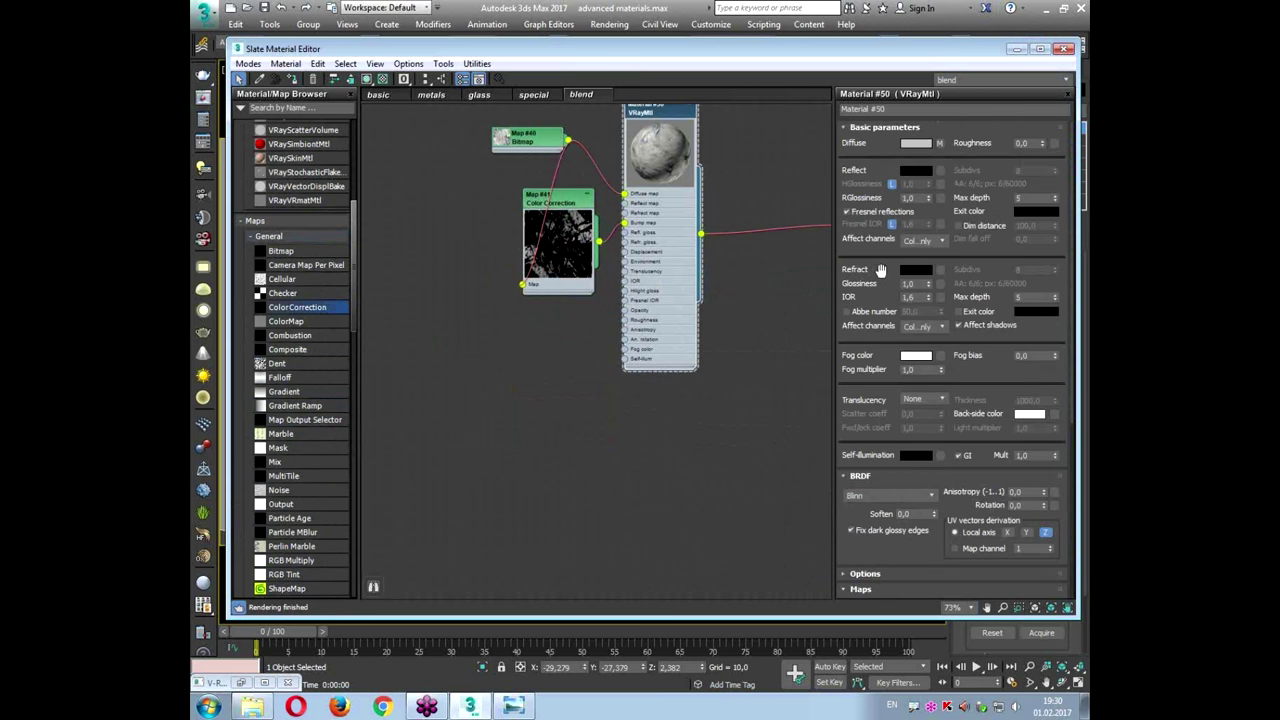
Step: Set the base VRayMtl's reflection glossiness to 0.62 and its reflection colour to white
left_click_drag(880, 271, 881, 268)
left_click_drag(928, 195, 932, 217)
left_click(925, 167)
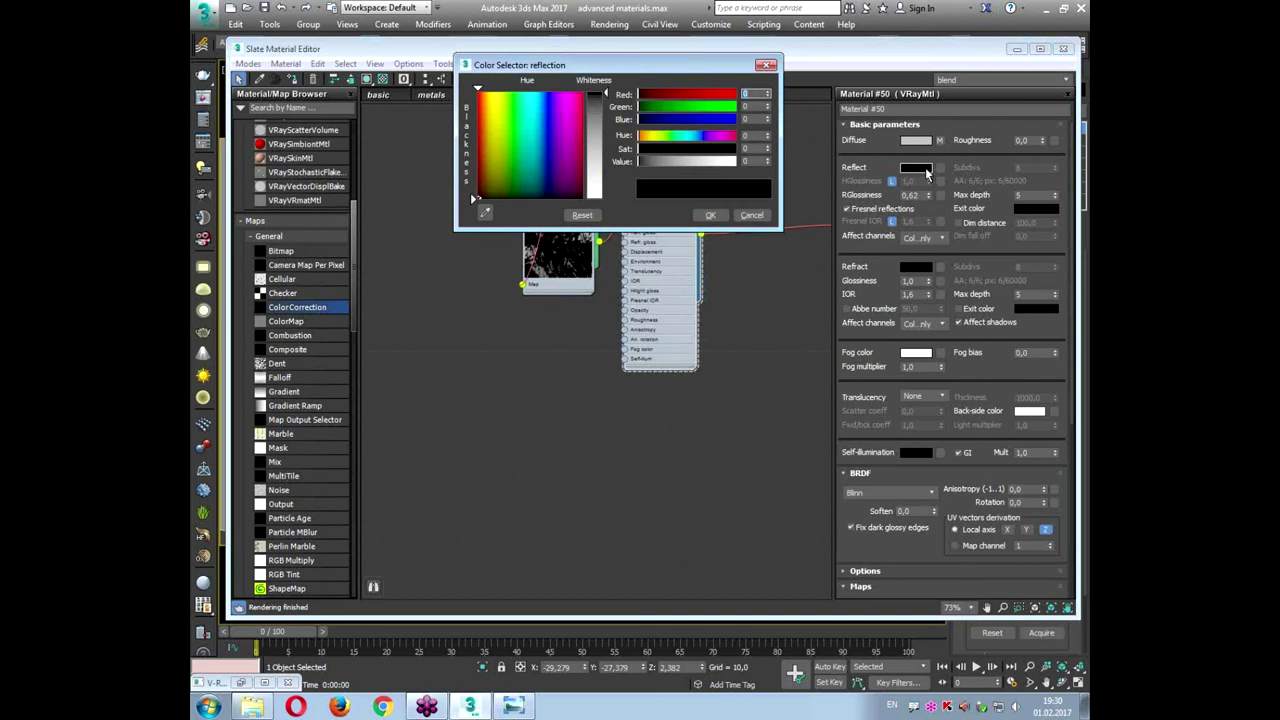
left_click(729, 164)
left_click(709, 214)
Step: Connect the ColorCorrection map to the base VRayMtl's reflect map input as well
scroll(657, 143, "up", 3)
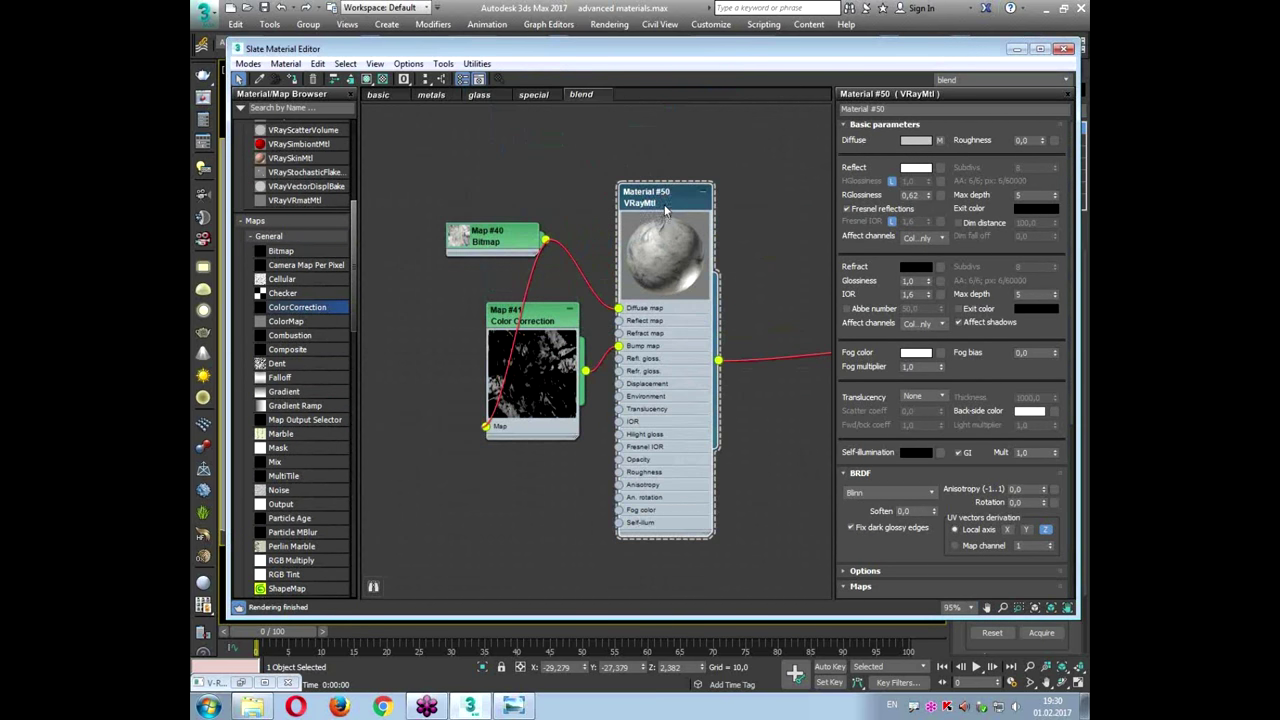
scroll(826, 233, "up", 2)
left_click_drag(544, 399, 584, 342)
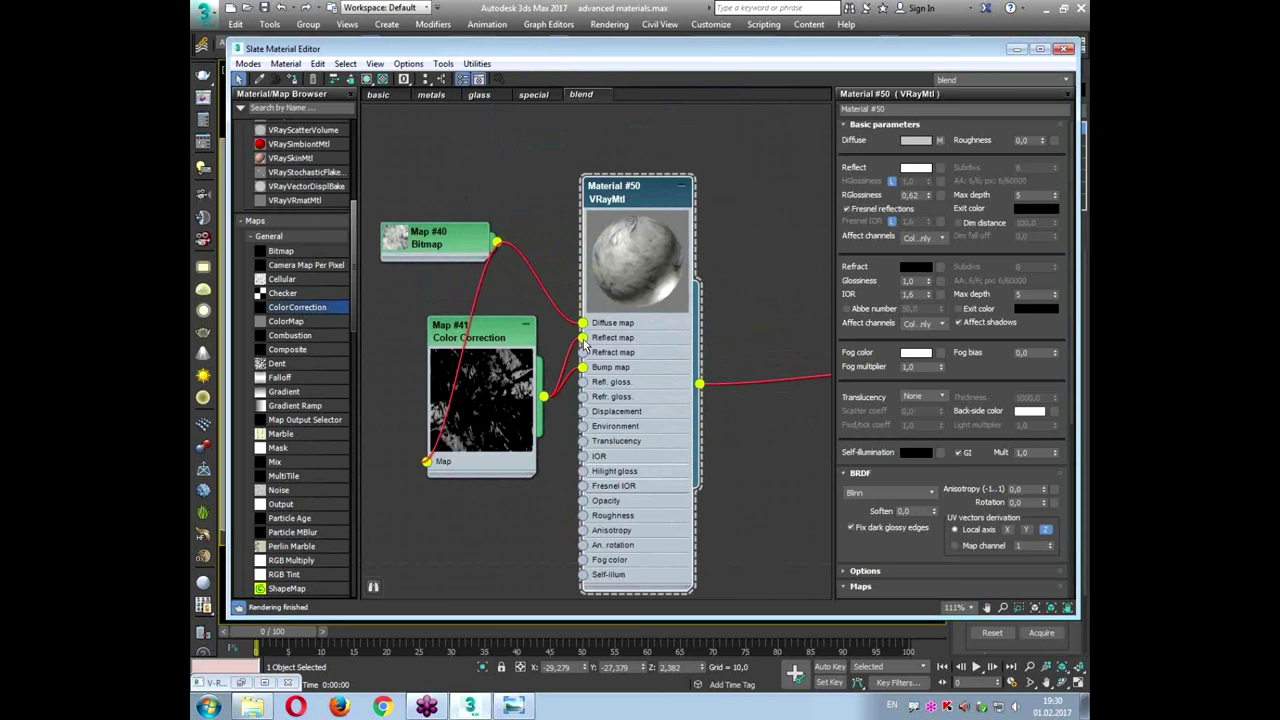
double_click(497, 340)
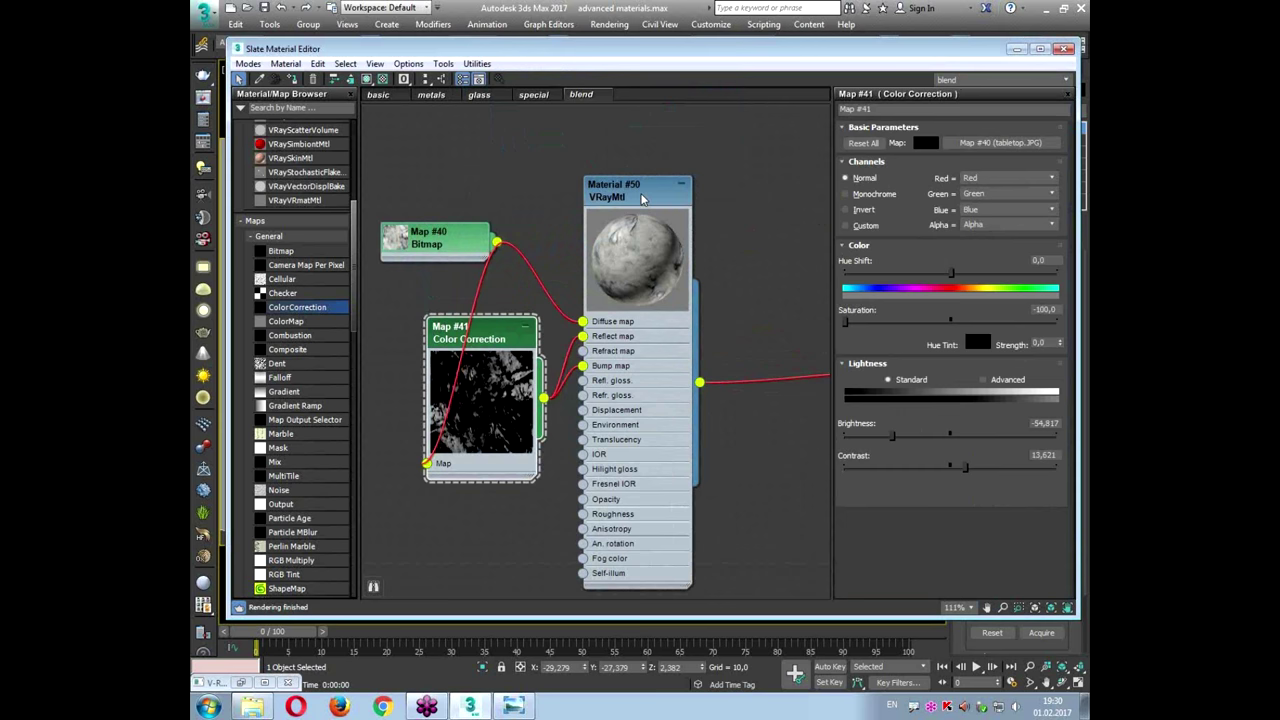
Step: Raise the base VRayMtl's reflection glossiness to 0.67 and set its reflect map amount to 50
double_click(644, 200)
left_click_drag(928, 198, 929, 201)
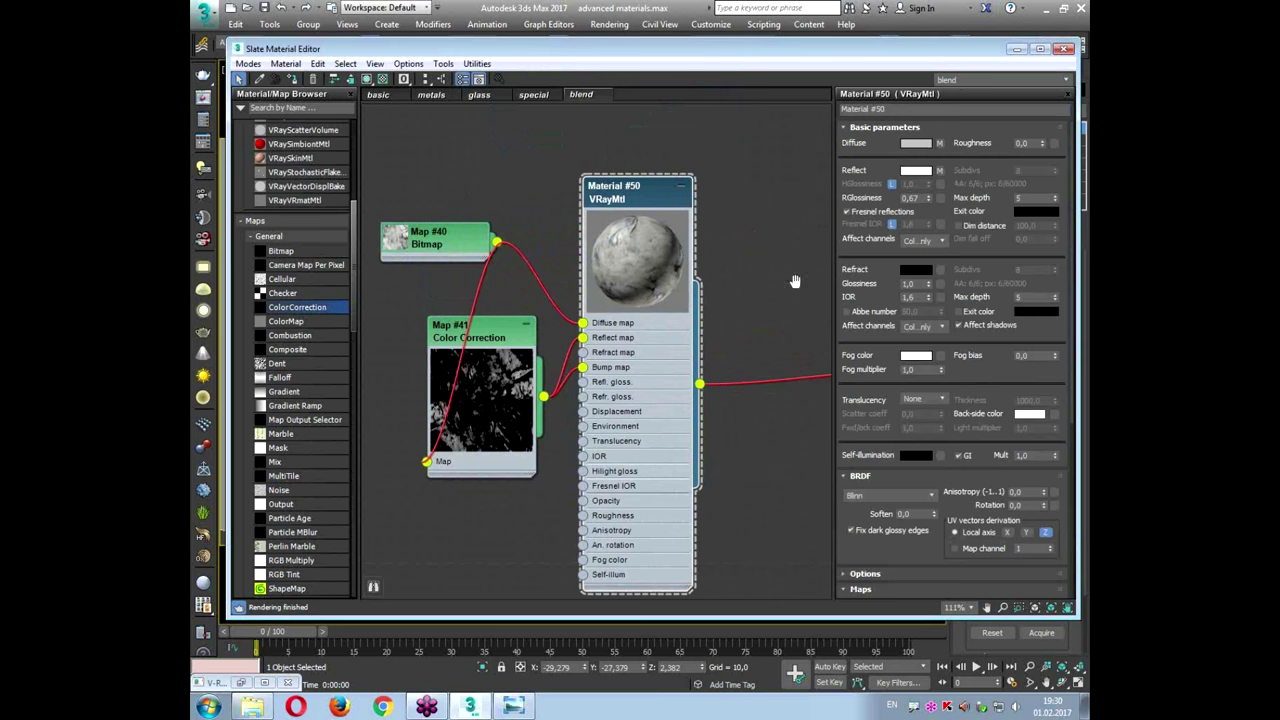
left_click_drag(899, 295, 899, 59)
double_click(905, 414)
type("50")
key("Return")
Step: Move the VRayBlendMtl node lower in the view, enlarge its preview and open its parameters
middle_click_drag(828, 276, 620, 221)
scroll(620, 221, "down", 1)
middle_click_drag(550, 280, 557, 225)
left_click_drag(717, 229, 729, 349)
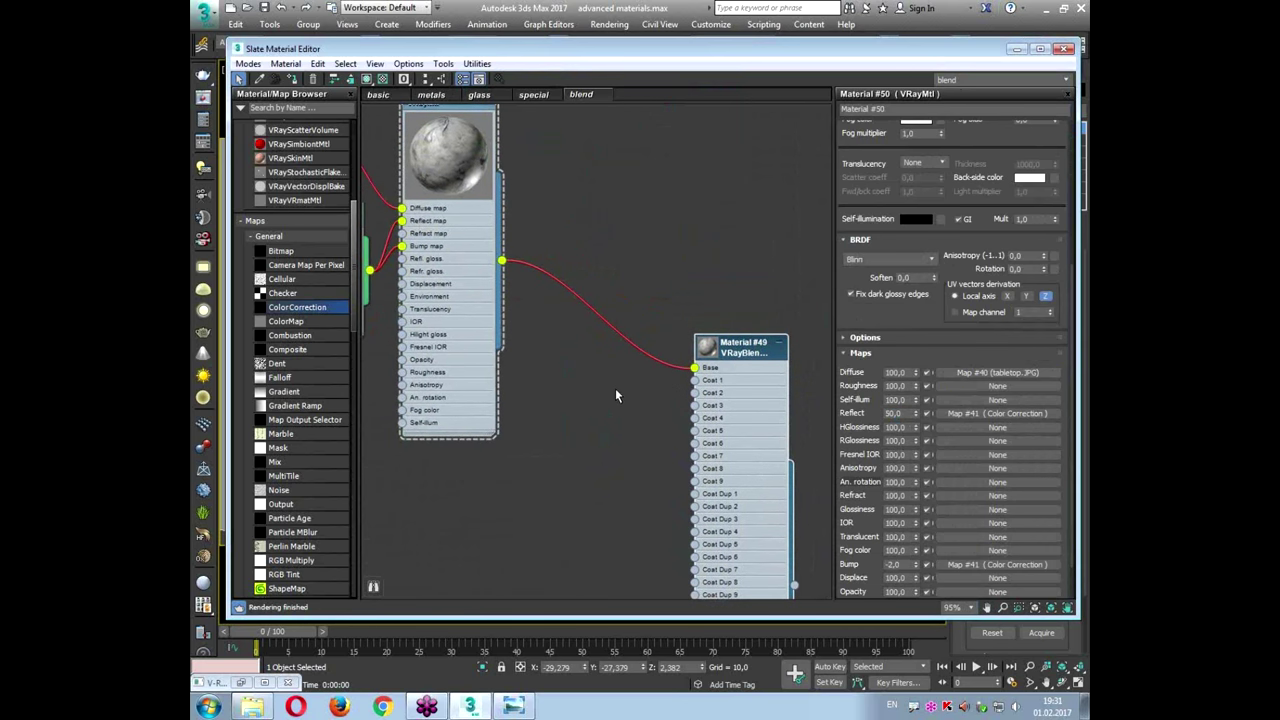
middle_click_drag(618, 443, 618, 366)
scroll(716, 286, "down", 1)
scroll(716, 286, "up", 2)
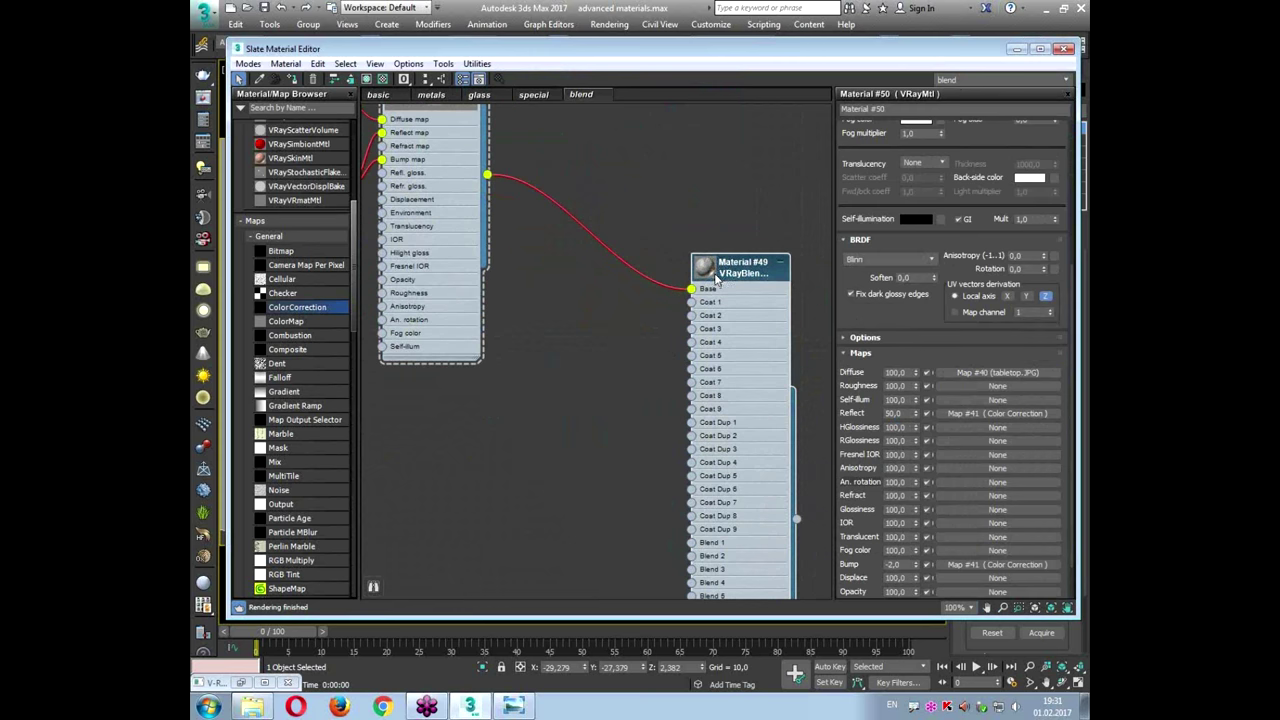
double_click(714, 275)
left_click(716, 279)
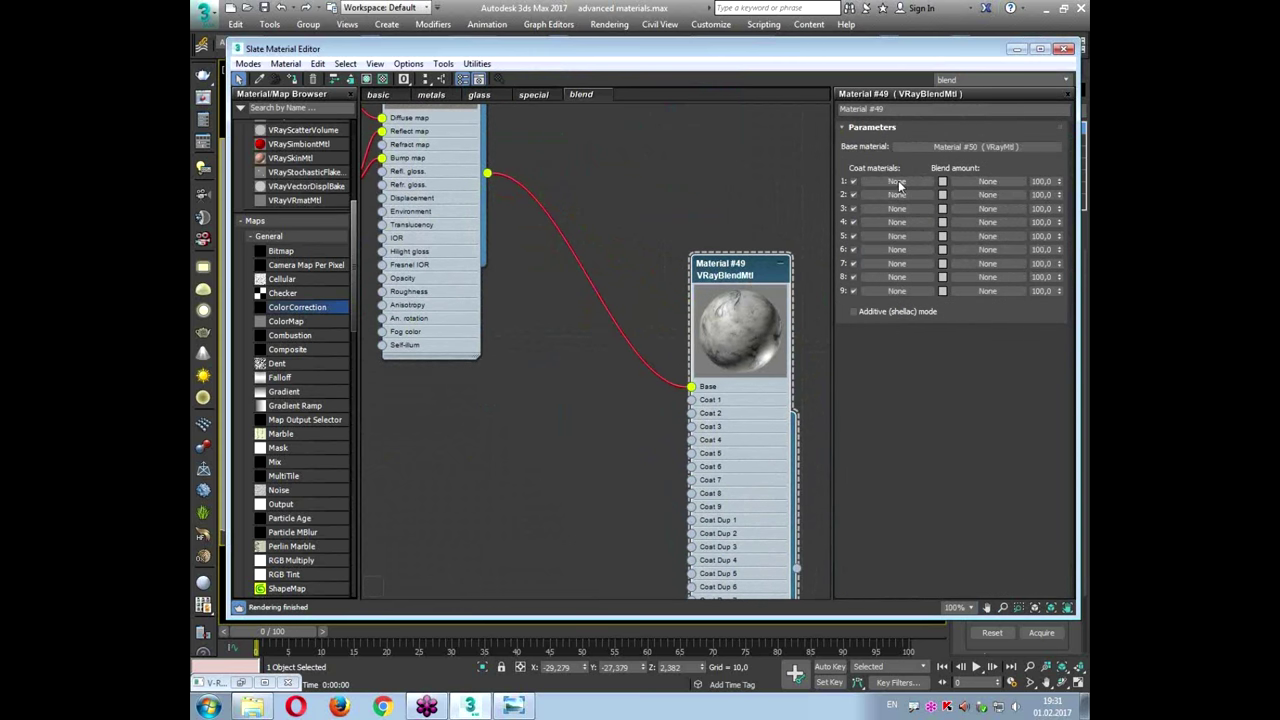
Step: Inspect the "dirty reflect" image at full size and assign it as the bitmap for blend amount 1
left_click(983, 184)
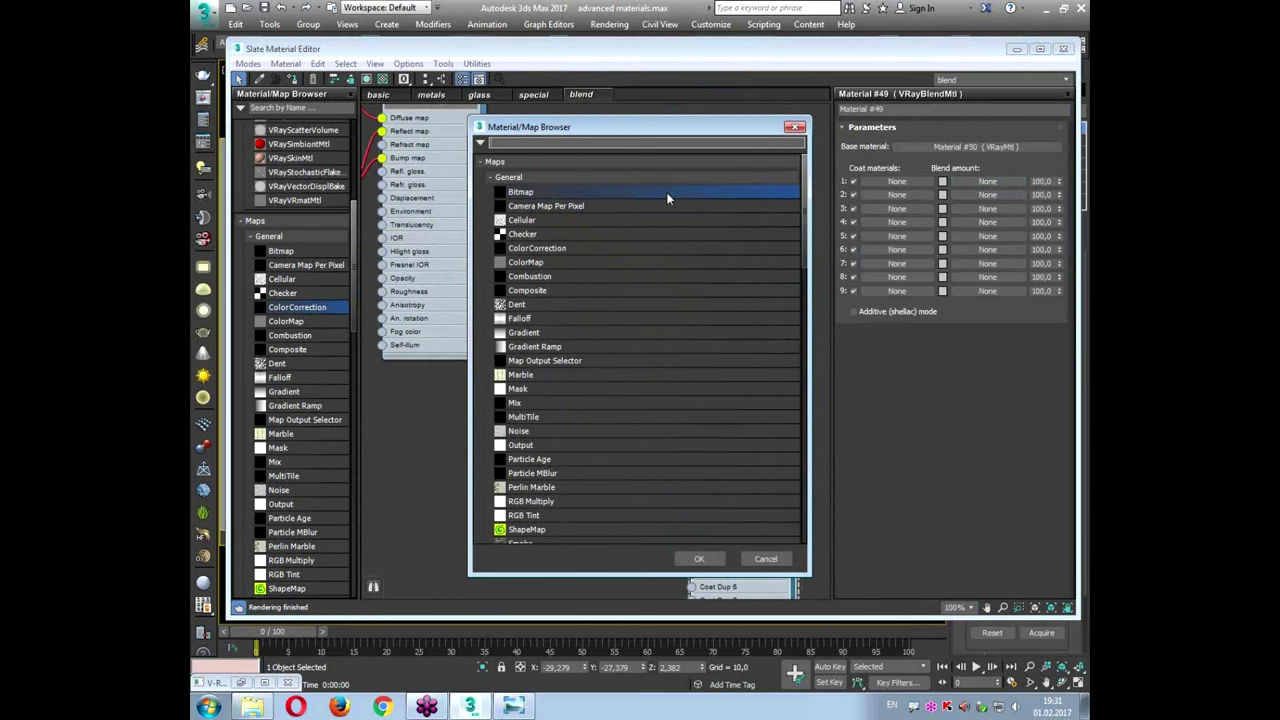
double_click(621, 193)
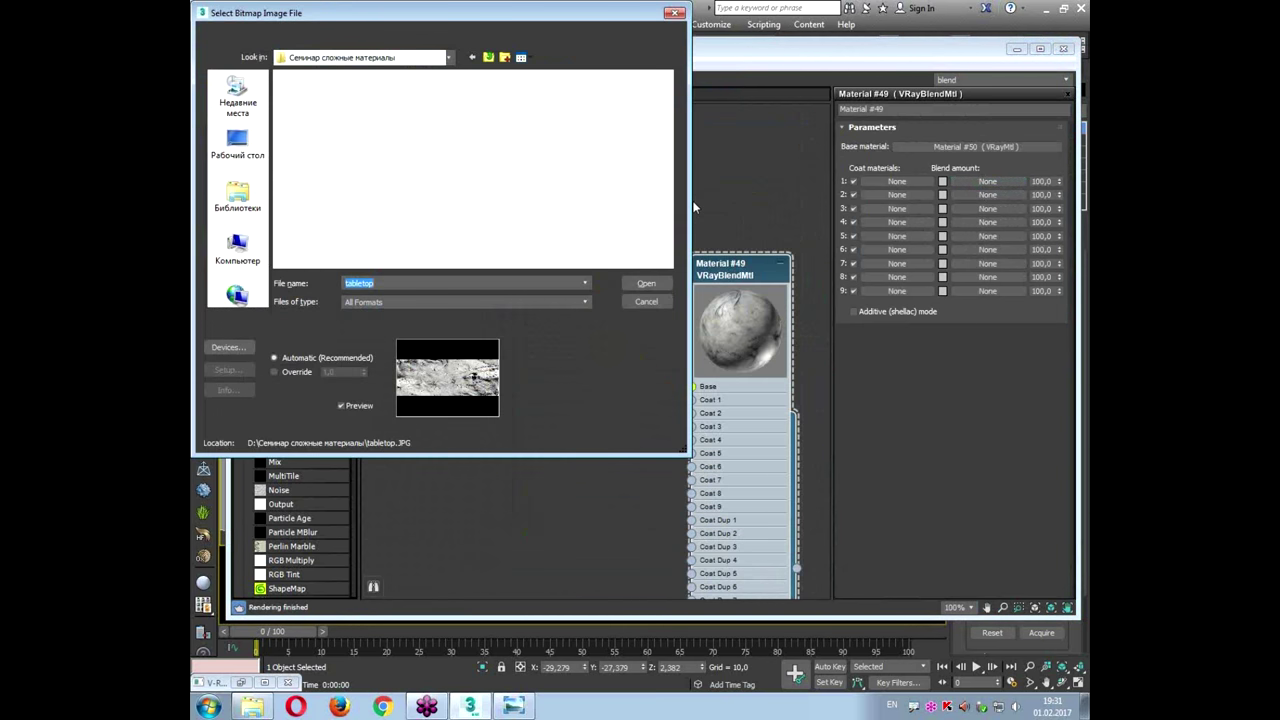
mouse_move(671, 120)
left_mouse_down()
mouse_move(665, 255)
mouse_move(669, 118)
left_mouse_up()
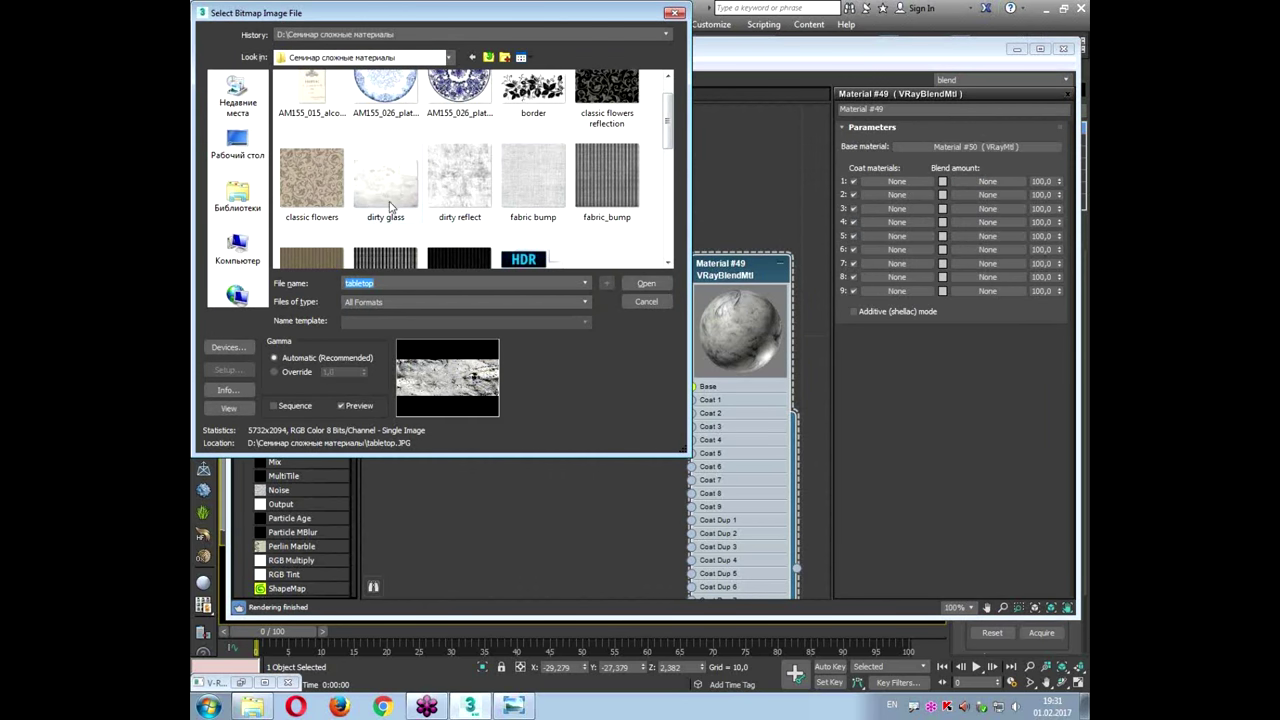
left_click(441, 188)
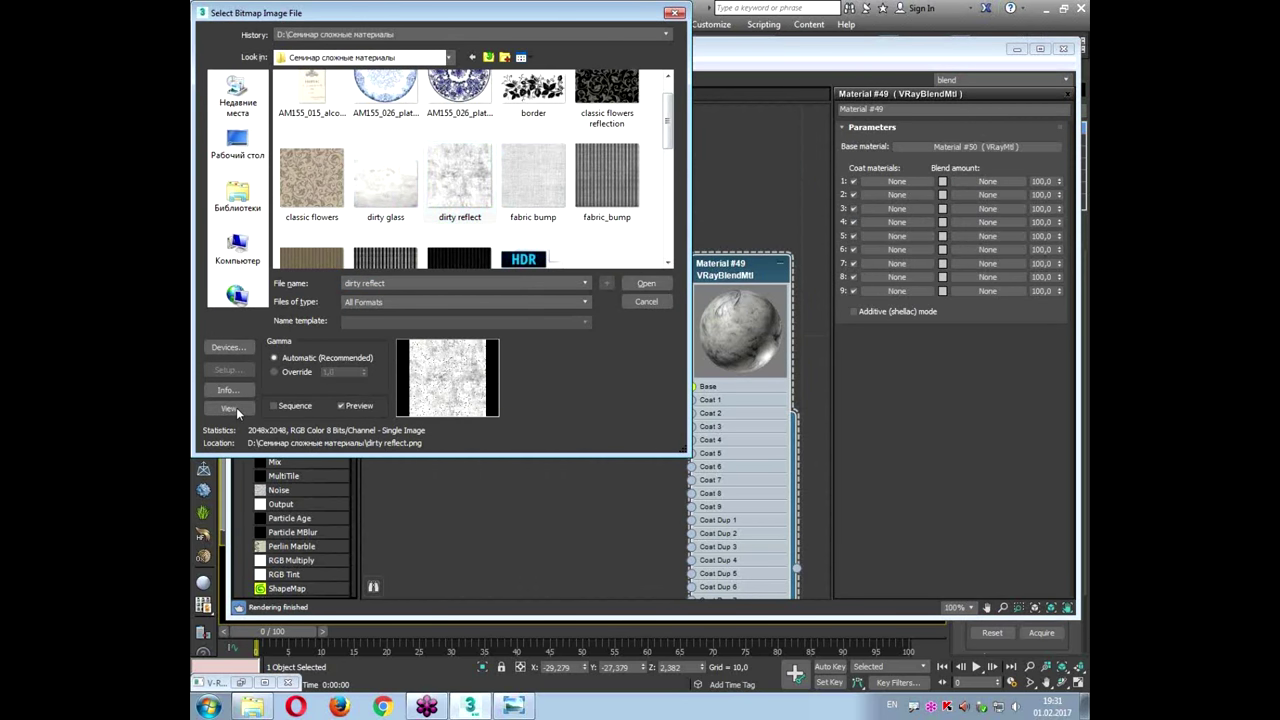
left_click(230, 407)
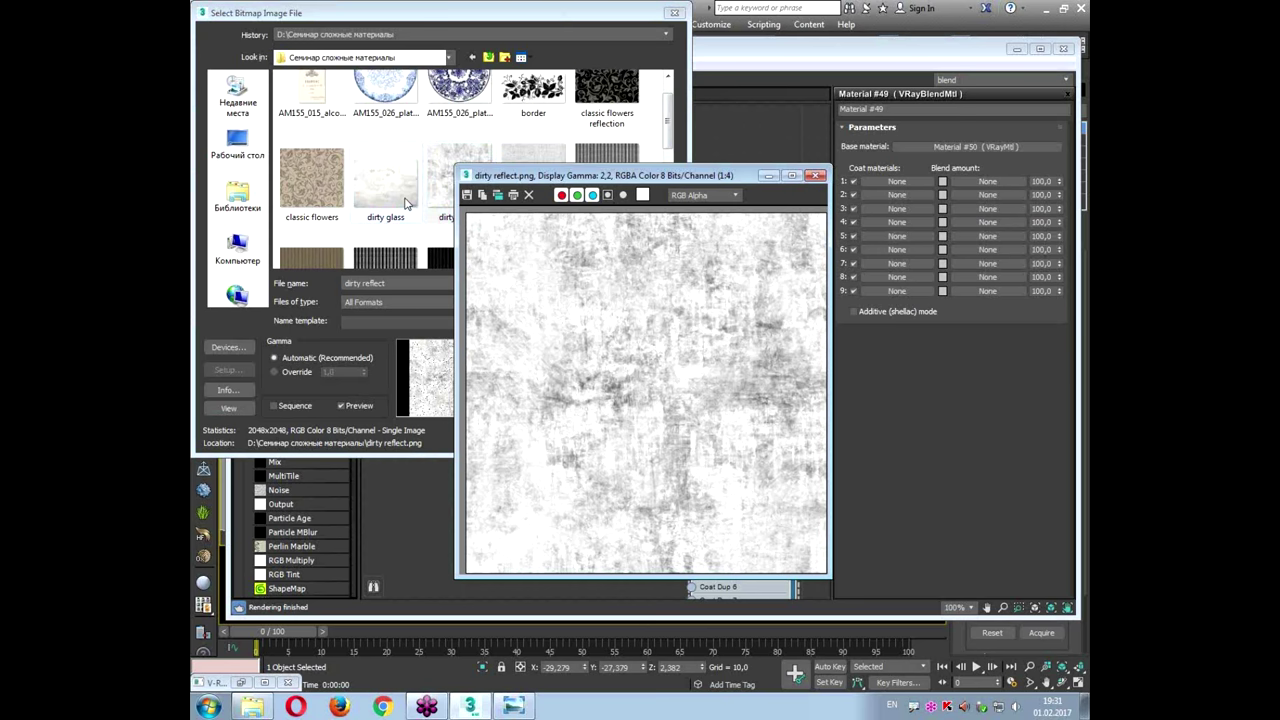
left_click(817, 175)
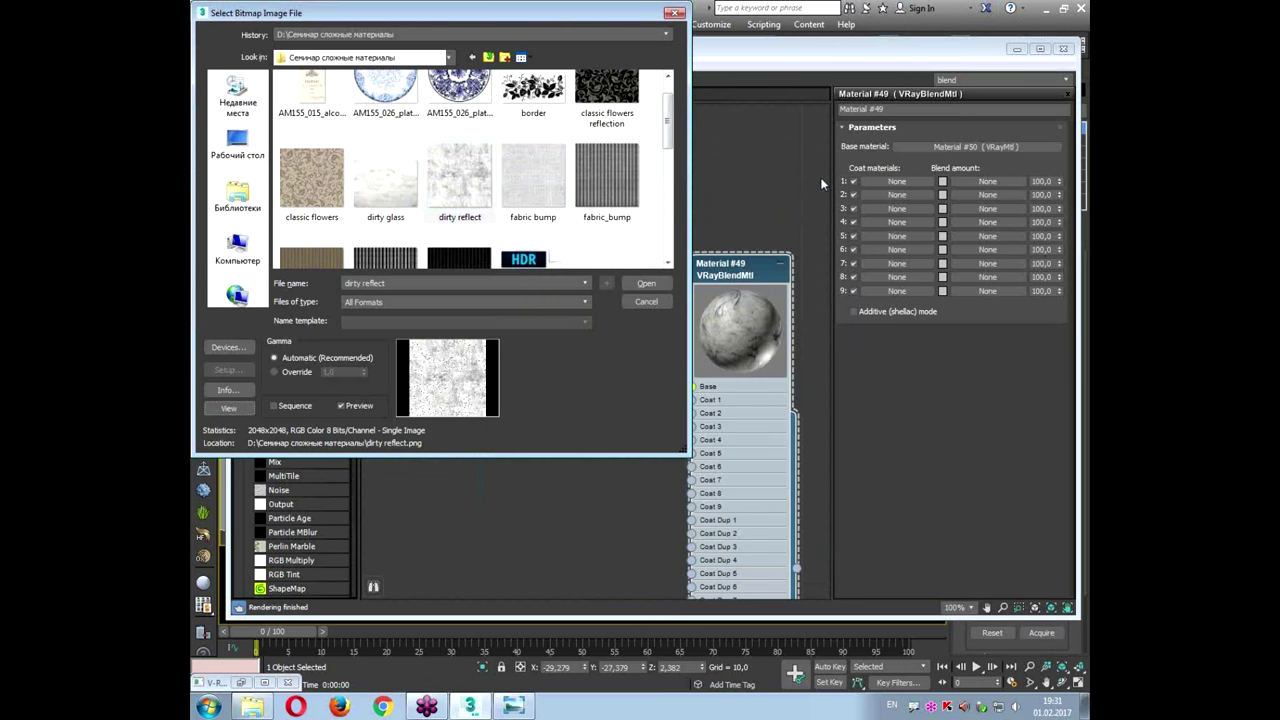
double_click(476, 190)
Step: Enlarge the dirty reflect bitmap's preview and reposition its node beside the VRayBlendMtl's blend inputs
middle_click_drag(457, 214, 511, 214)
scroll(608, 300, "down", 3)
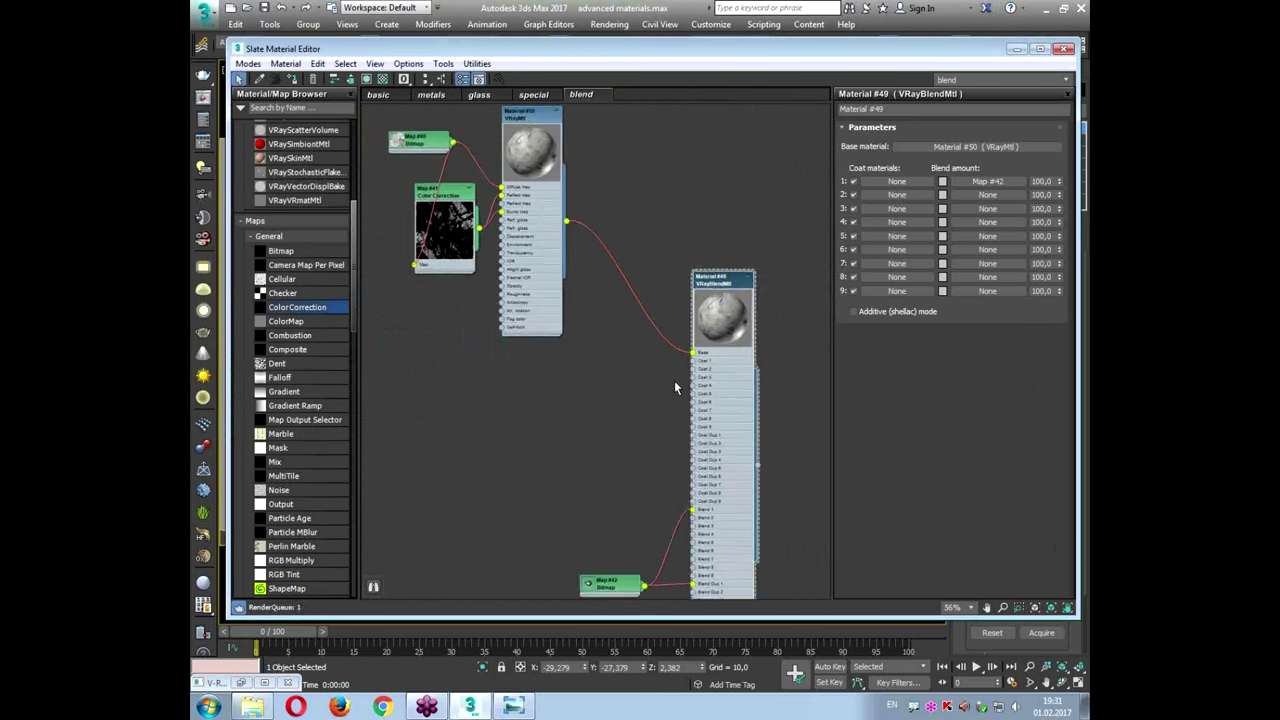
middle_click_drag(637, 593, 650, 428)
scroll(649, 428, "up", 2)
left_click_drag(630, 419, 600, 390)
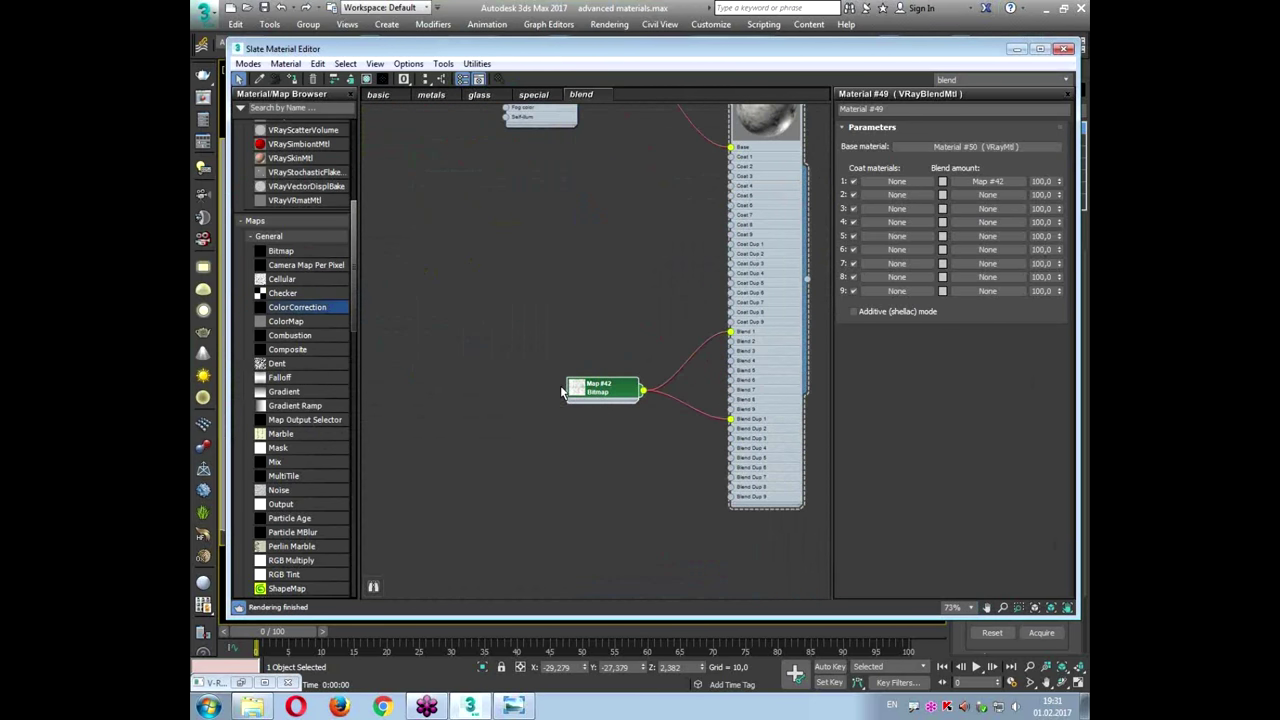
double_click(566, 389)
left_click_drag(637, 424, 624, 398)
left_click_drag(626, 397, 689, 449)
left_click_drag(633, 313, 595, 285)
Step: Enlarge the dirty reflect bitmap's preview and invert the bitmap's output
double_click(595, 285)
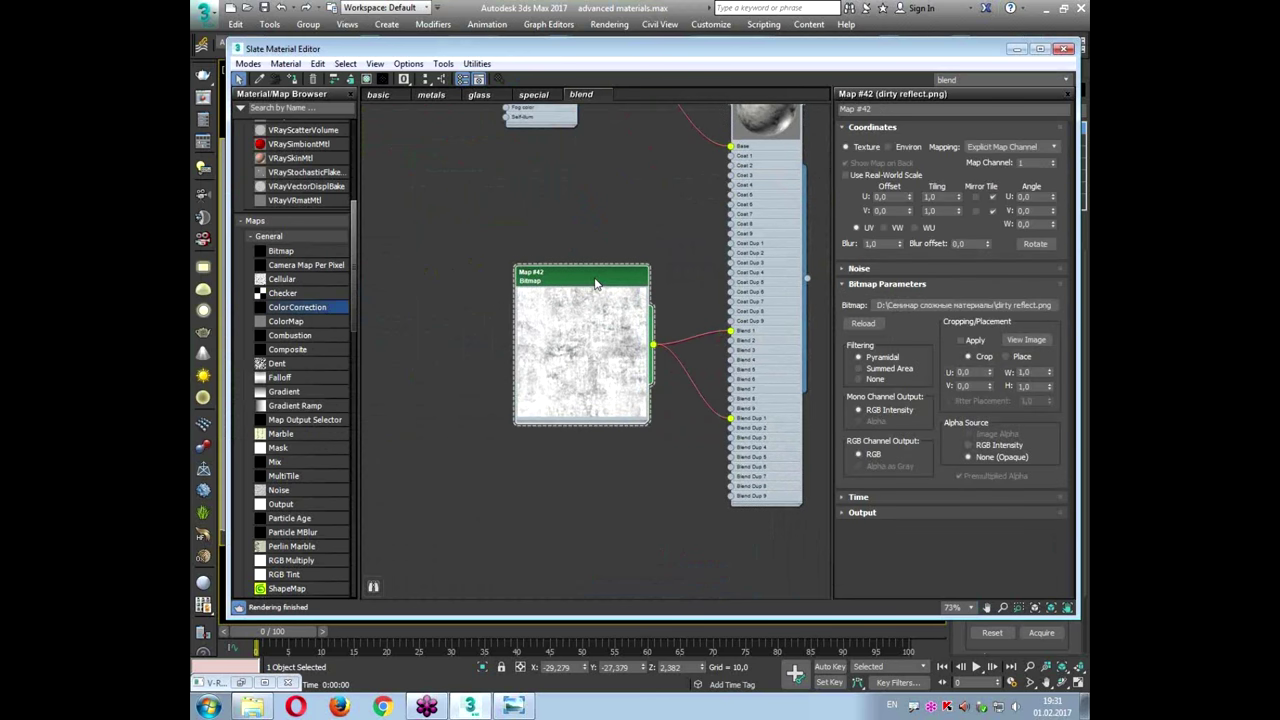
scroll(590, 283, "up", 1)
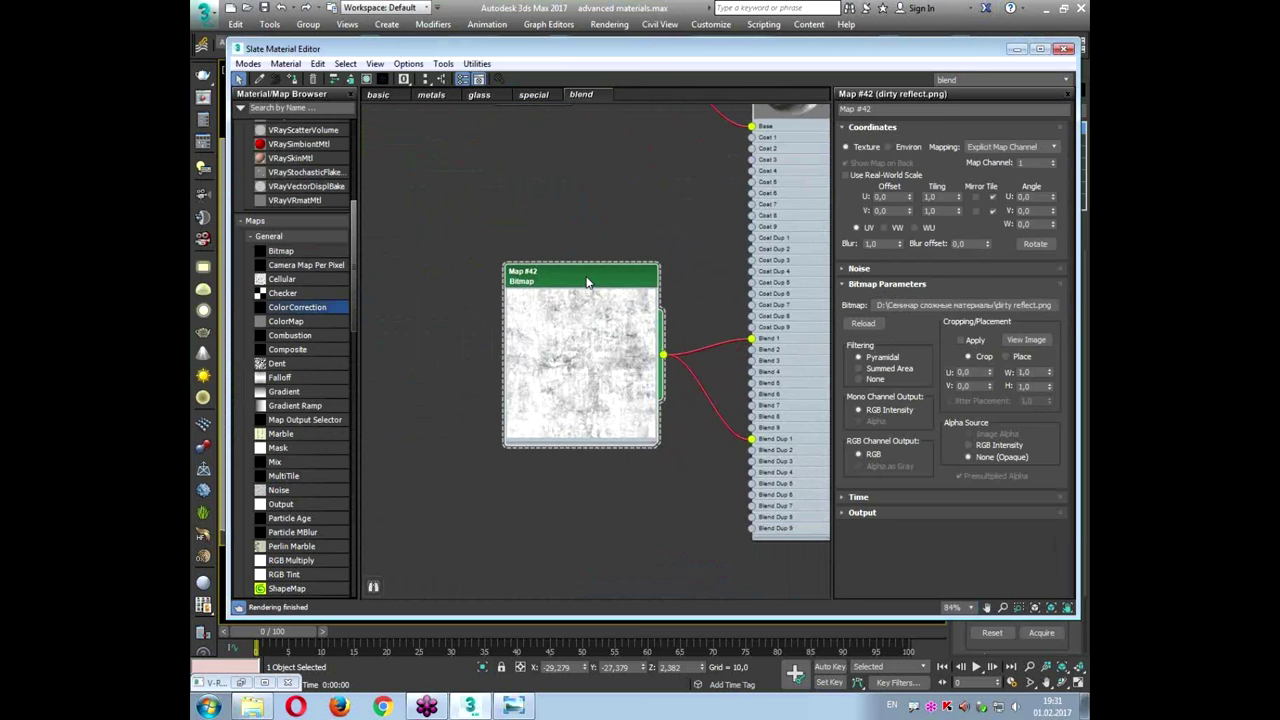
left_click(857, 513)
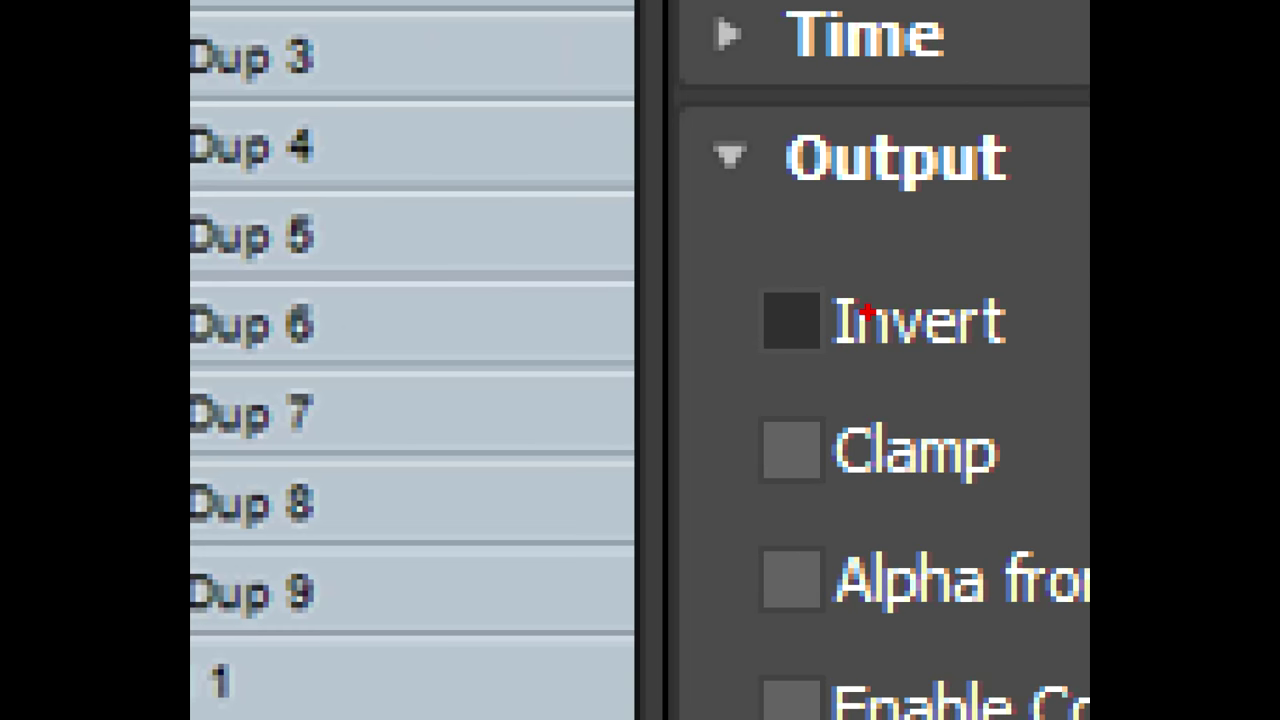
left_click_drag(925, 425, 680, 520)
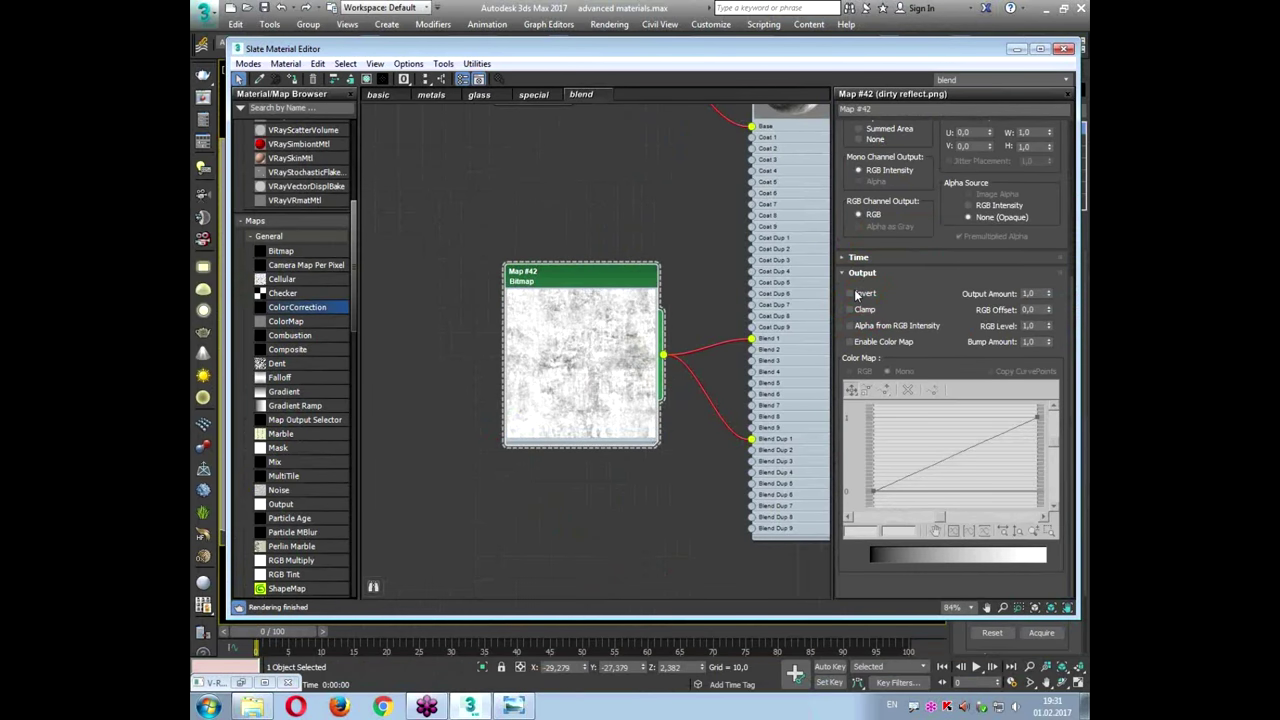
left_click(852, 293)
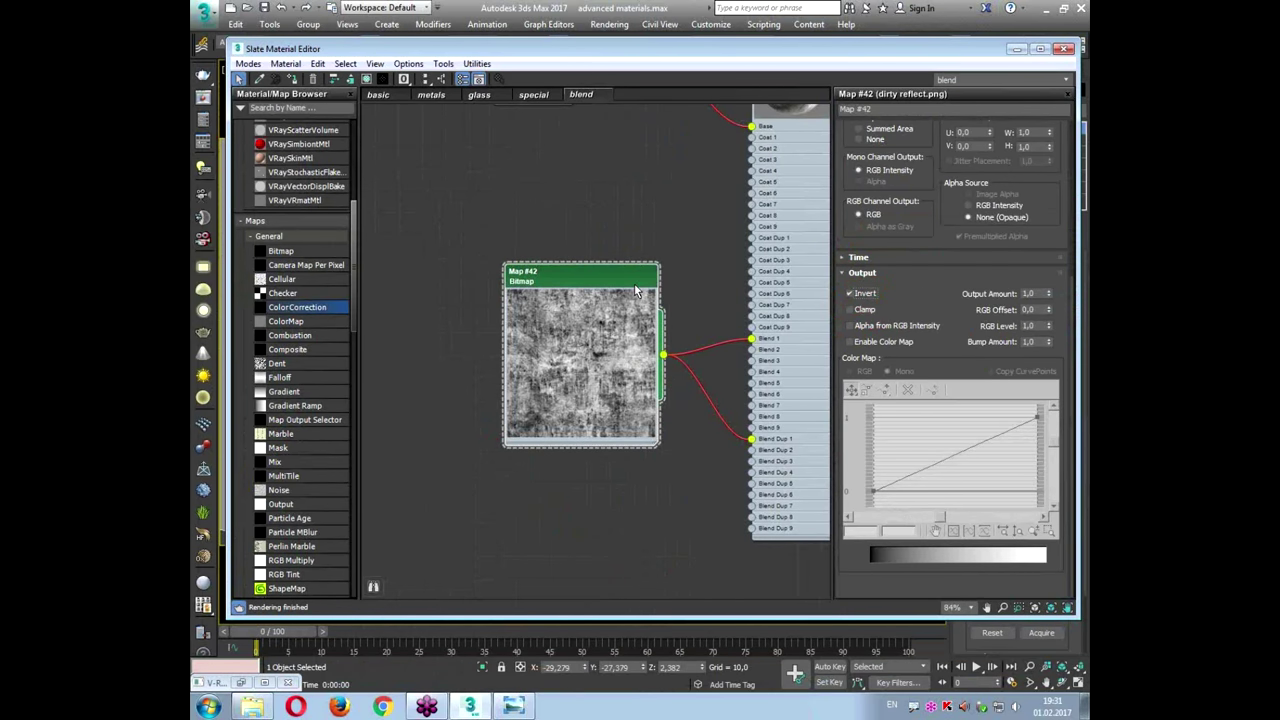
Step: Insert a ColorCorrection map between the dirty reflect bitmap and the blend amount, enlarge its preview, and lower its brightness to -26.246
left_click_drag(610, 279, 553, 259)
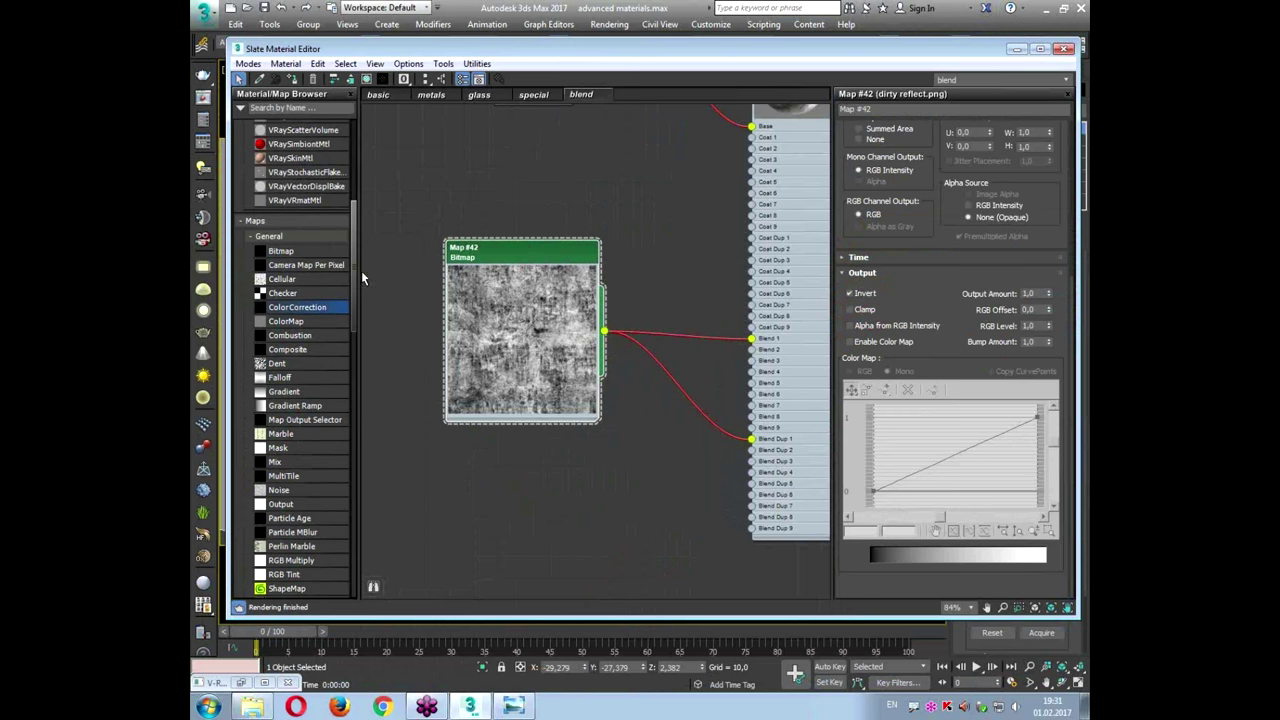
left_click_drag(283, 313, 668, 306)
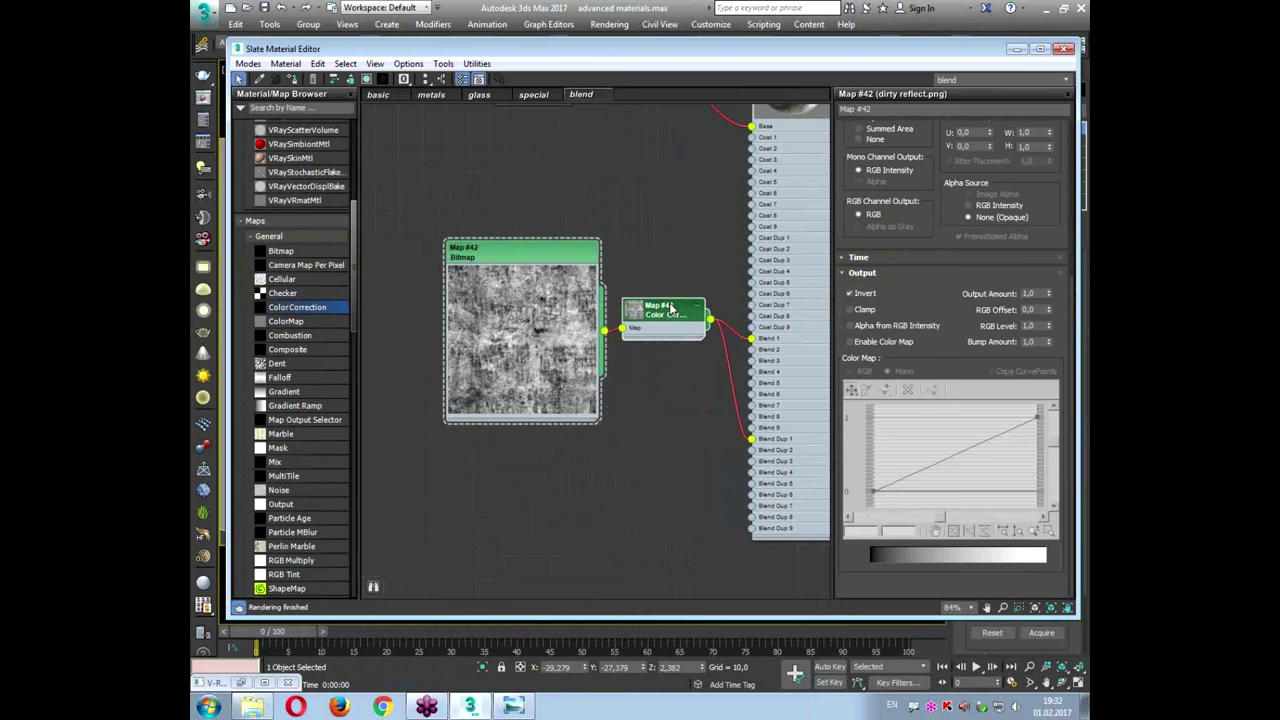
double_click(669, 306)
left_click(637, 316)
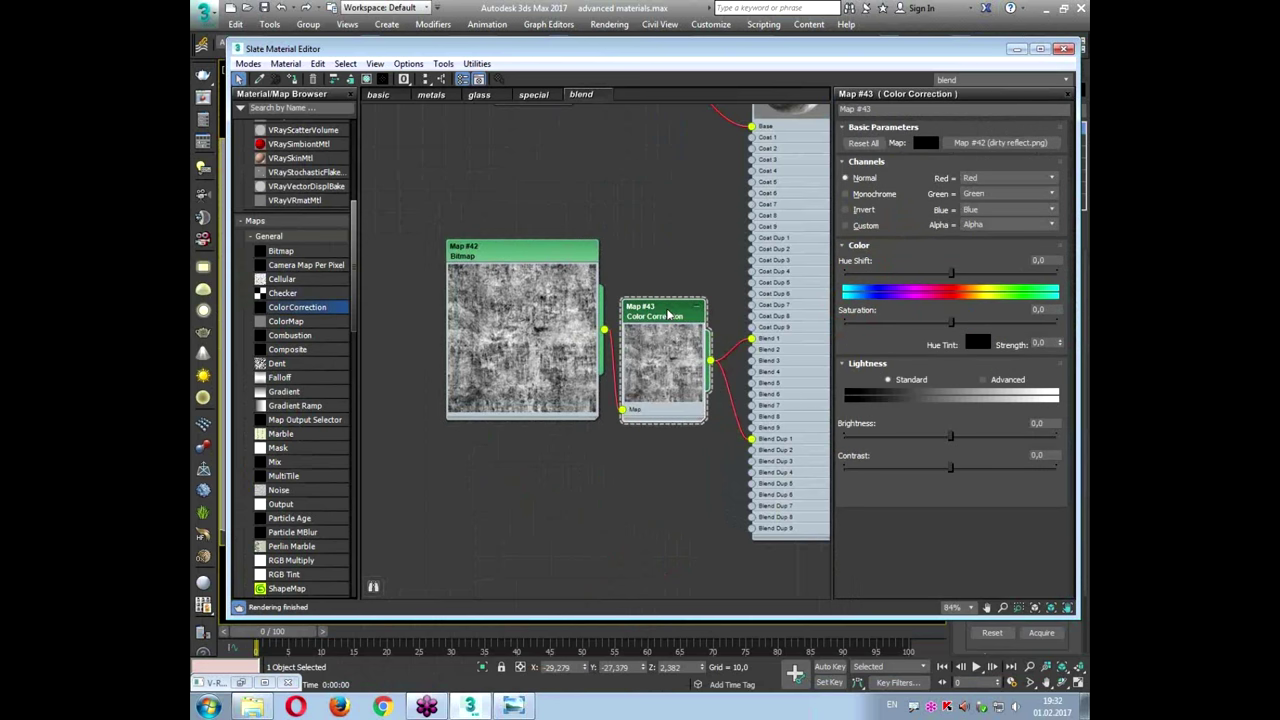
left_click_drag(937, 437, 924, 440)
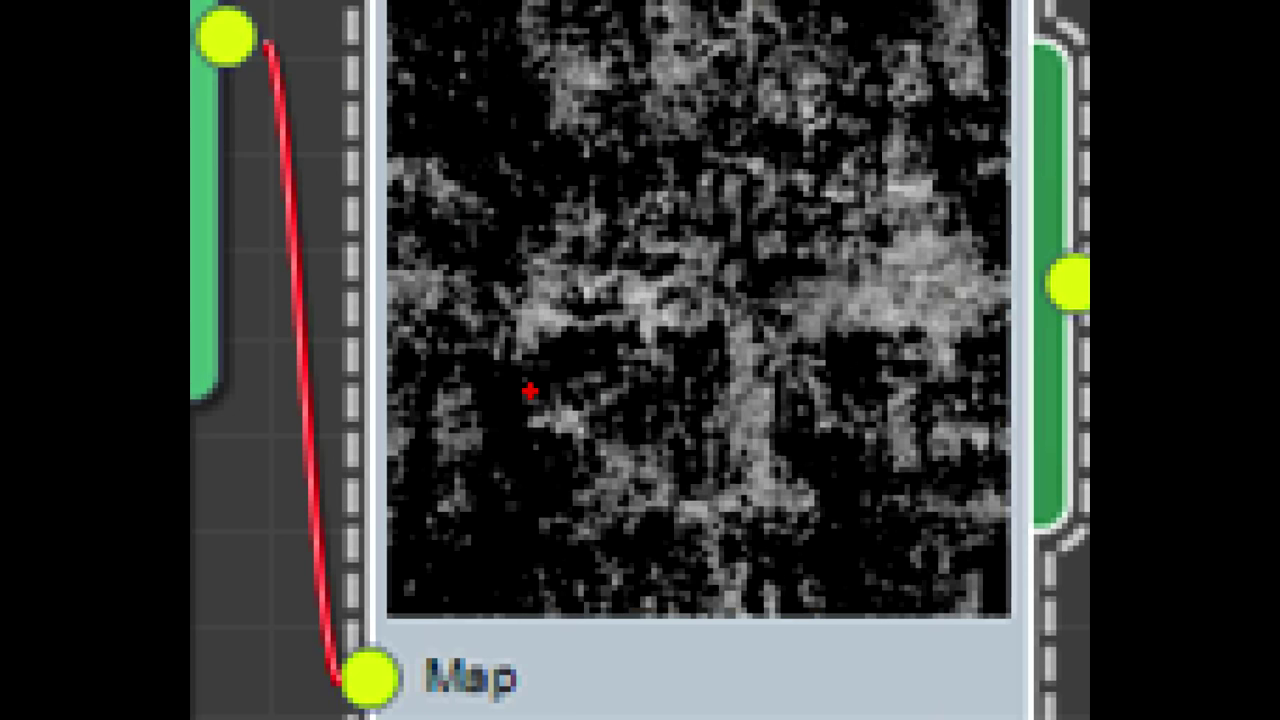
mouse_move(497, 334)
left_mouse_down()
mouse_move(791, 546)
mouse_move(494, 440)
left_mouse_up()
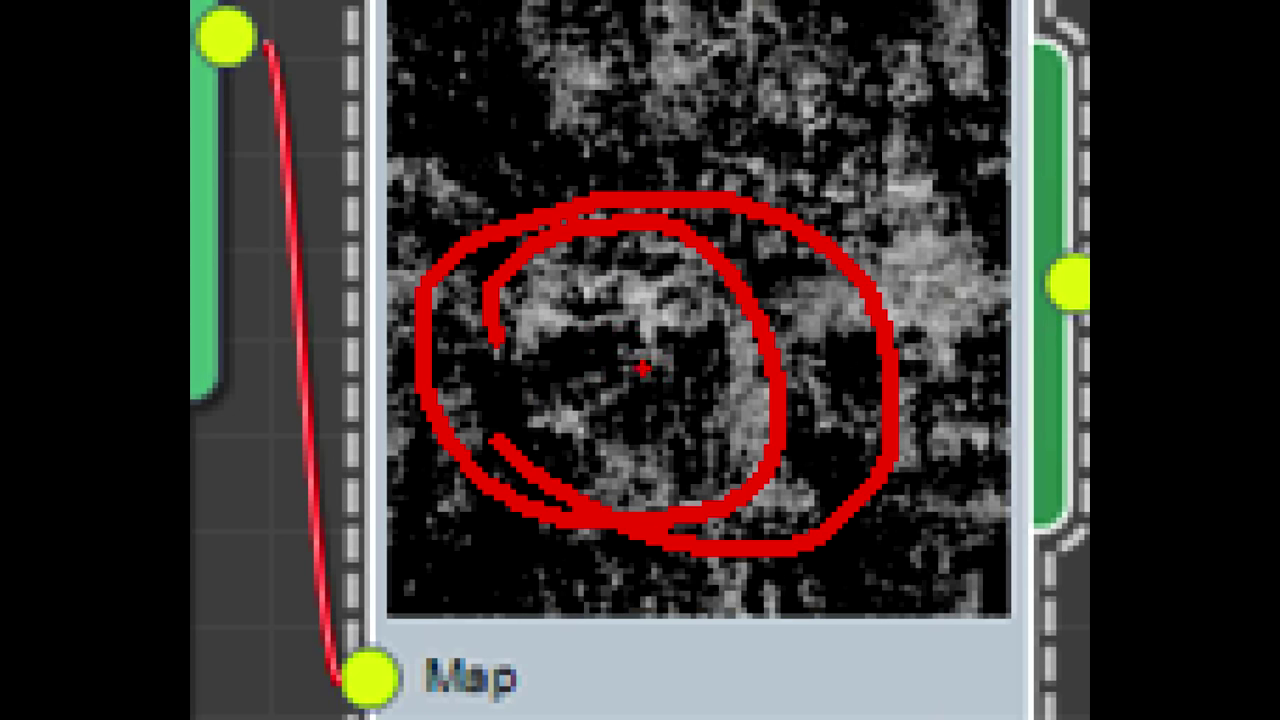
key("Escape")
Step: Check the VRayBlendMtl's coat slots, then duplicate the unconnected VRayMtl and open the copy's parameters
middle_click_drag(754, 242, 536, 426)
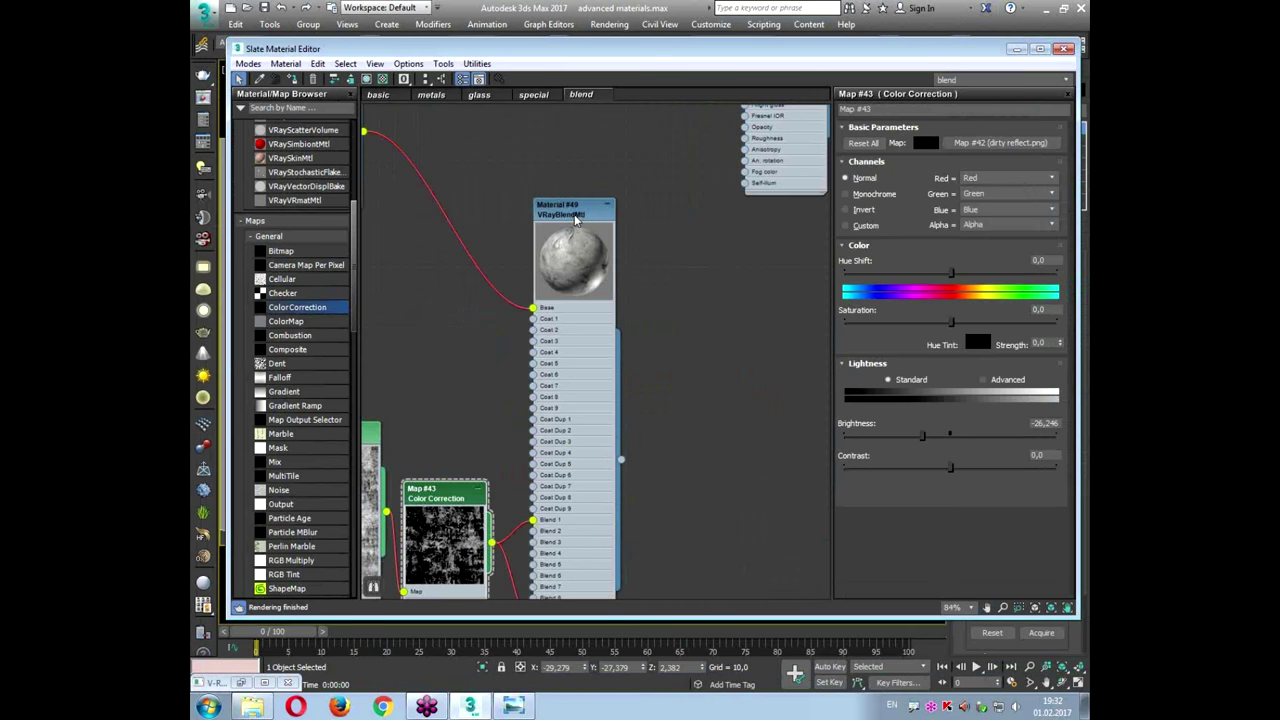
double_click(578, 222)
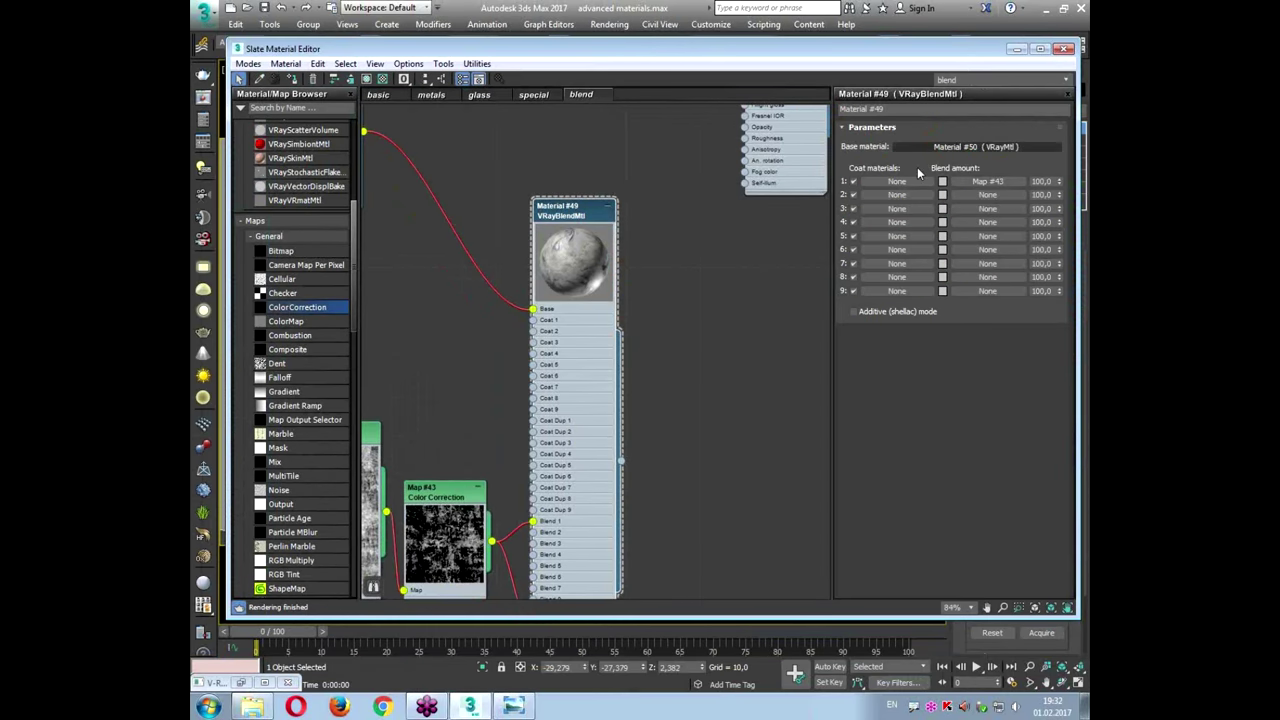
scroll(687, 316, "down", 5)
left_click_drag(761, 192, 776, 172)
left_click(801, 172)
left_click(774, 181)
mouse_move(780, 176)
left_mouse_down("shift")
mouse_move(657, 184)
mouse_move(588, 163)
left_mouse_up("shift")
double_click(603, 172)
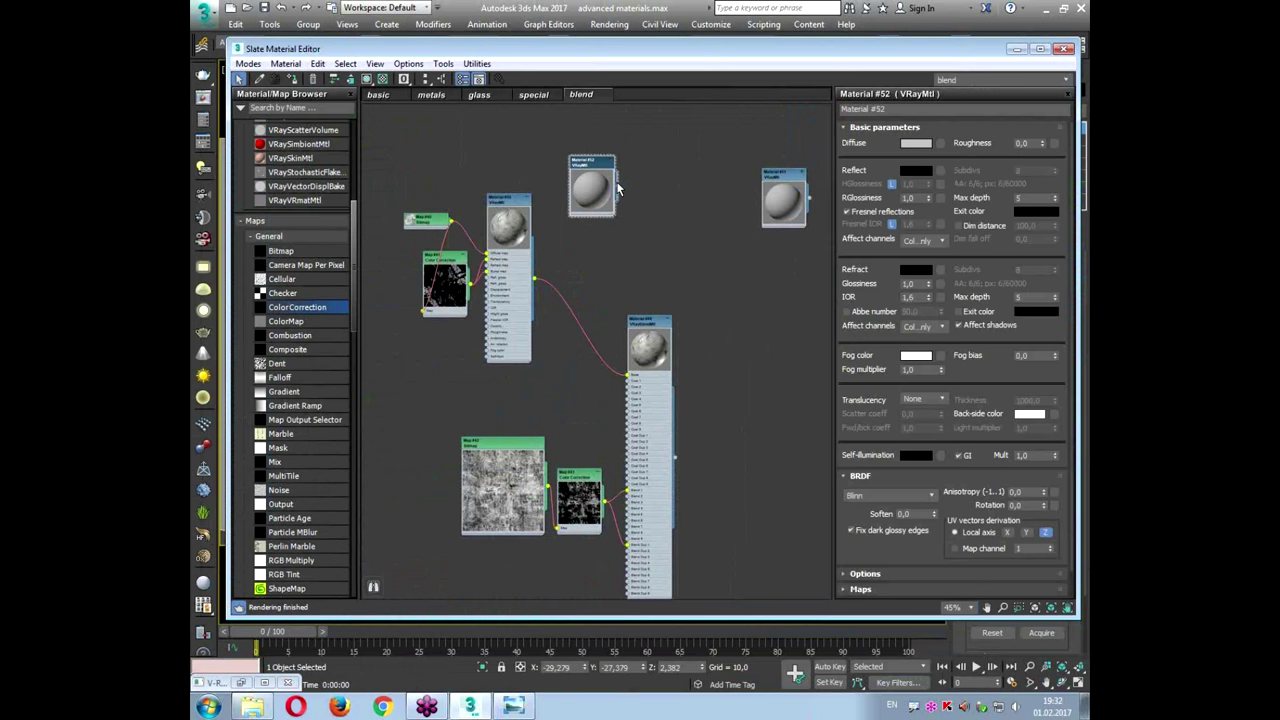
Step: Place the duplicated VRayMtl beside the VRayBlendMtl, connect it to Coat 1 and open the blend material's parameters
scroll(618, 183, "up", 5)
left_click_drag(573, 125, 532, 506)
middle_click_drag(532, 506, 555, 389)
scroll(578, 388, "up", 3)
left_click_drag(578, 388, 660, 366)
double_click(703, 229)
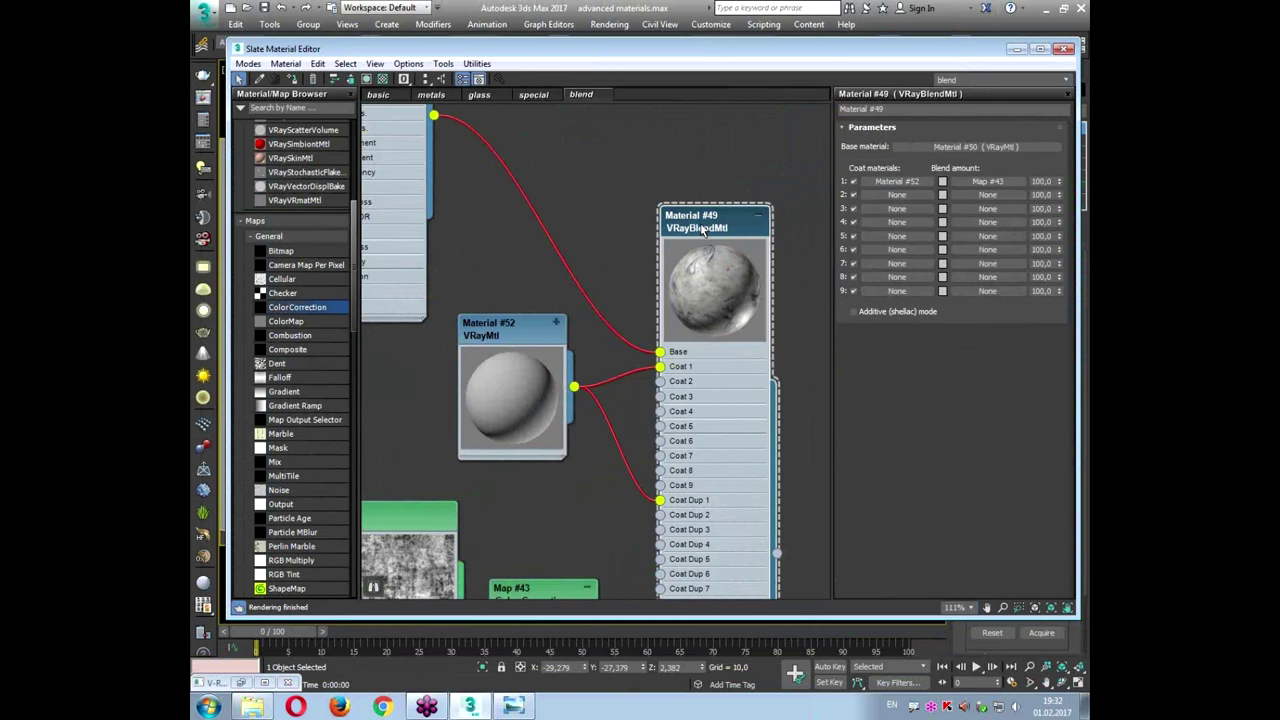
key("ctrl+1")
left_click_drag(993, 128, 745, 200)
mouse_move(655, 189)
left_mouse_down()
mouse_move(655, 225)
mouse_move(516, 258)
left_mouse_up()
mouse_move(903, 209)
left_mouse_down()
mouse_move(1005, 265)
mouse_move(894, 185)
left_mouse_up()
Step: Set the coat VRayMtl's diffuse color to magenta
double_click(545, 320)
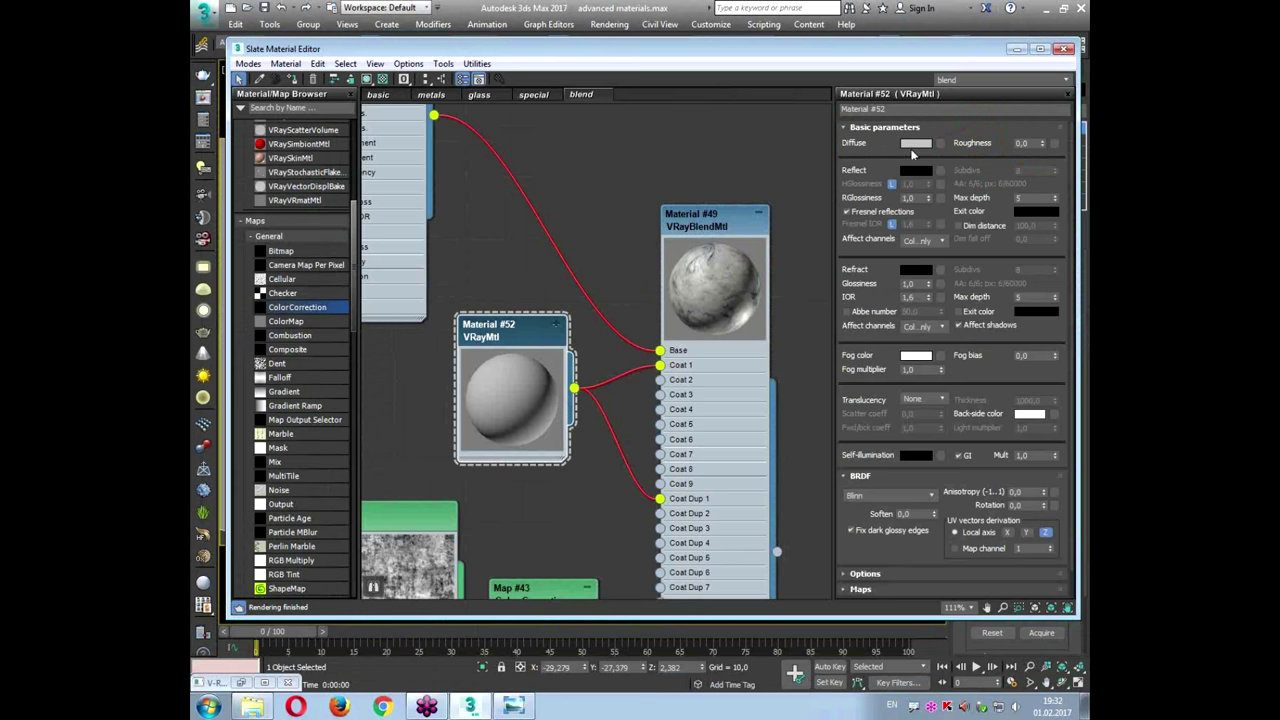
left_click(912, 145)
left_click_drag(703, 150, 729, 152)
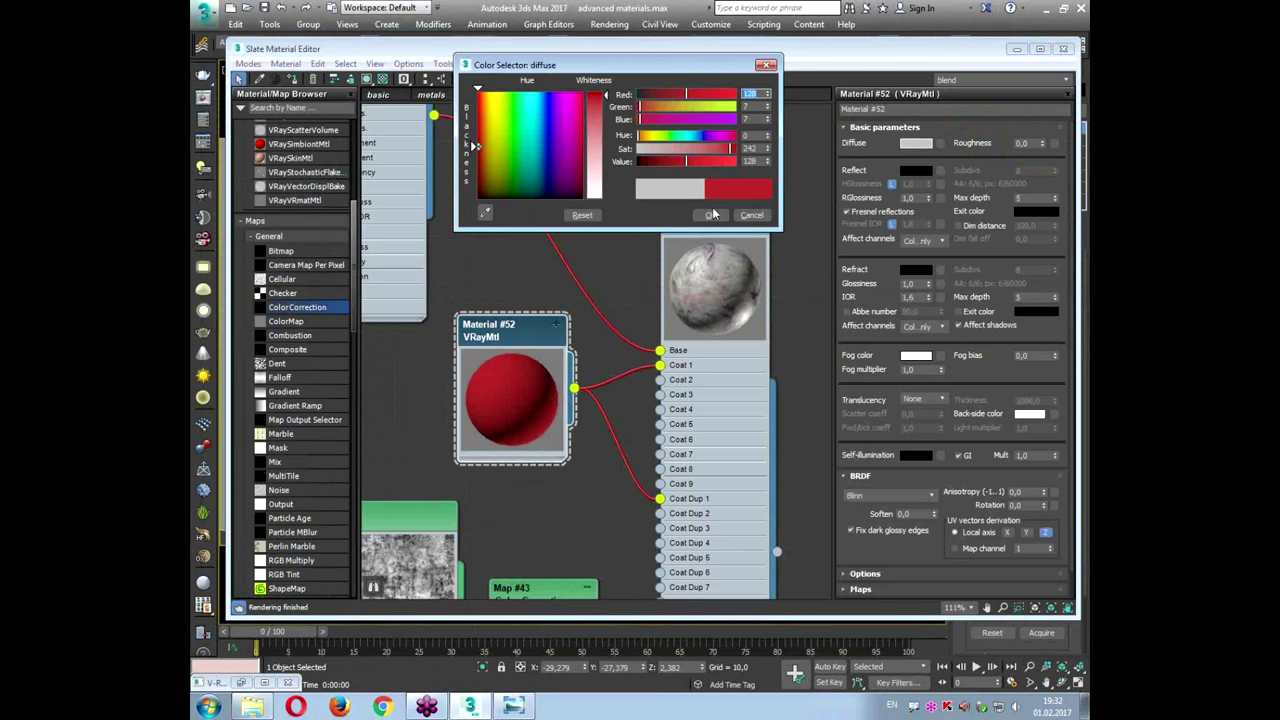
left_click(724, 143)
left_click(710, 215)
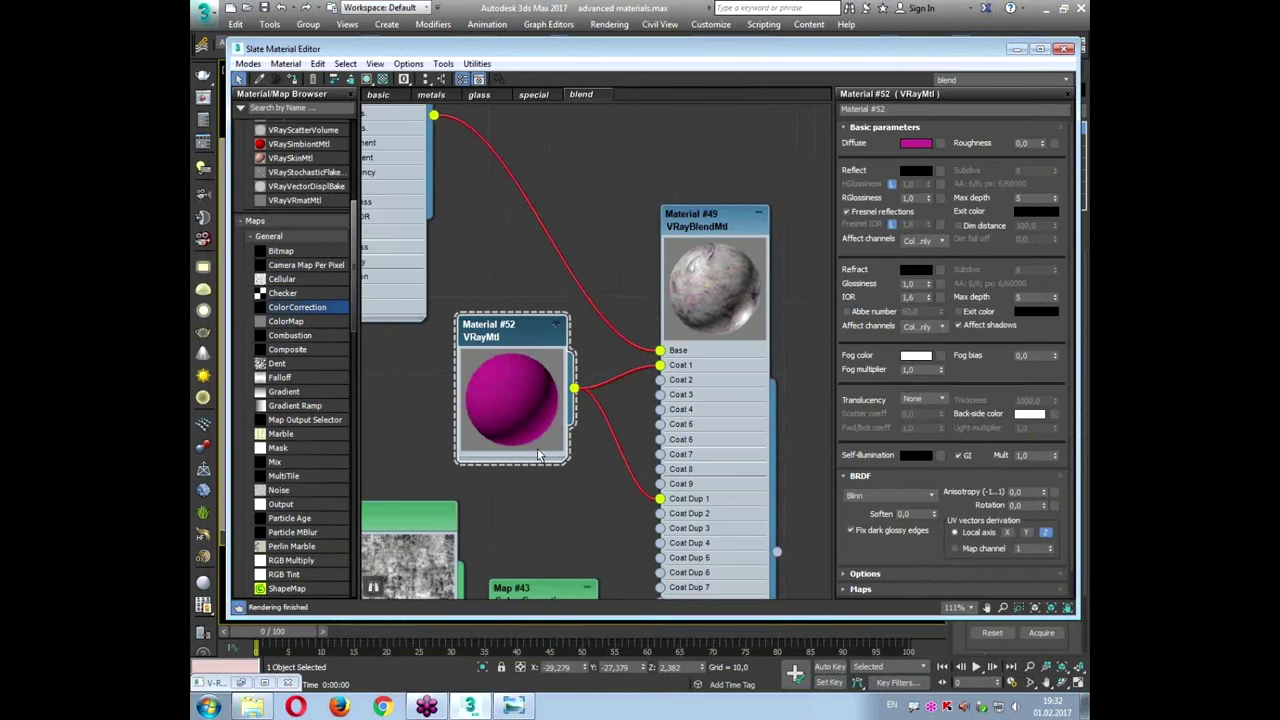
Step: Raise the brightness of the blend mask's Color Correction map to 10.963
middle_click_drag(484, 482, 496, 300)
double_click(538, 408)
left_click_drag(554, 400, 554, 339)
middle_click_drag(596, 284, 542, 418)
scroll(542, 418, "down", 1)
left_click_drag(928, 440, 963, 436)
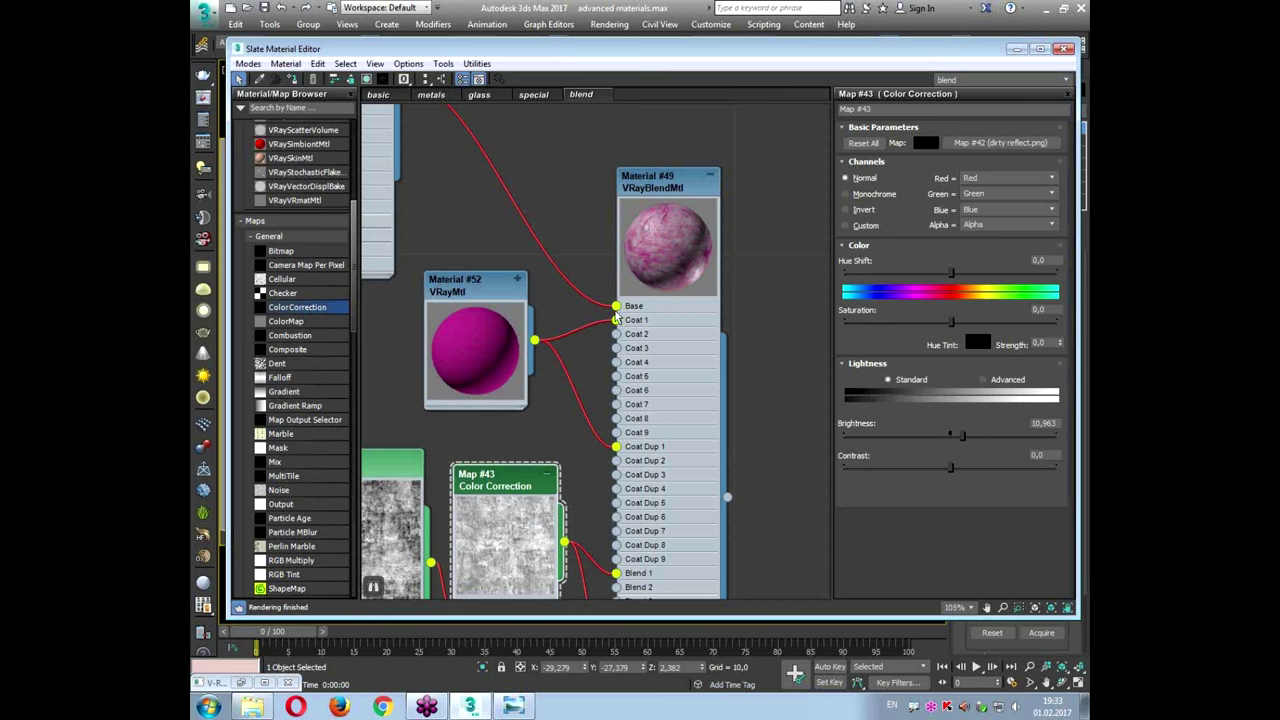
Step: Set the coat VRayMtl's diffuse color to a neutral gray with a value of 165
left_click(467, 308)
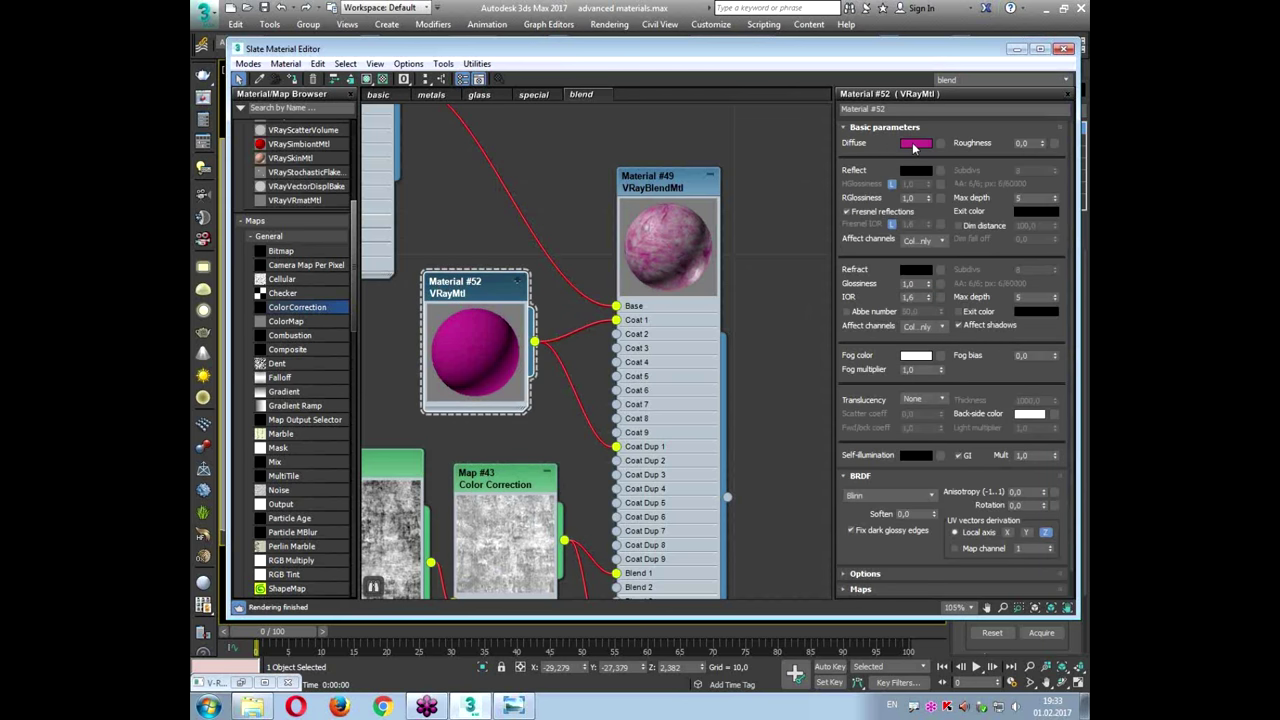
left_click(914, 144)
mouse_move(684, 149)
left_mouse_down()
mouse_move(637, 149)
mouse_move(697, 166)
left_mouse_up()
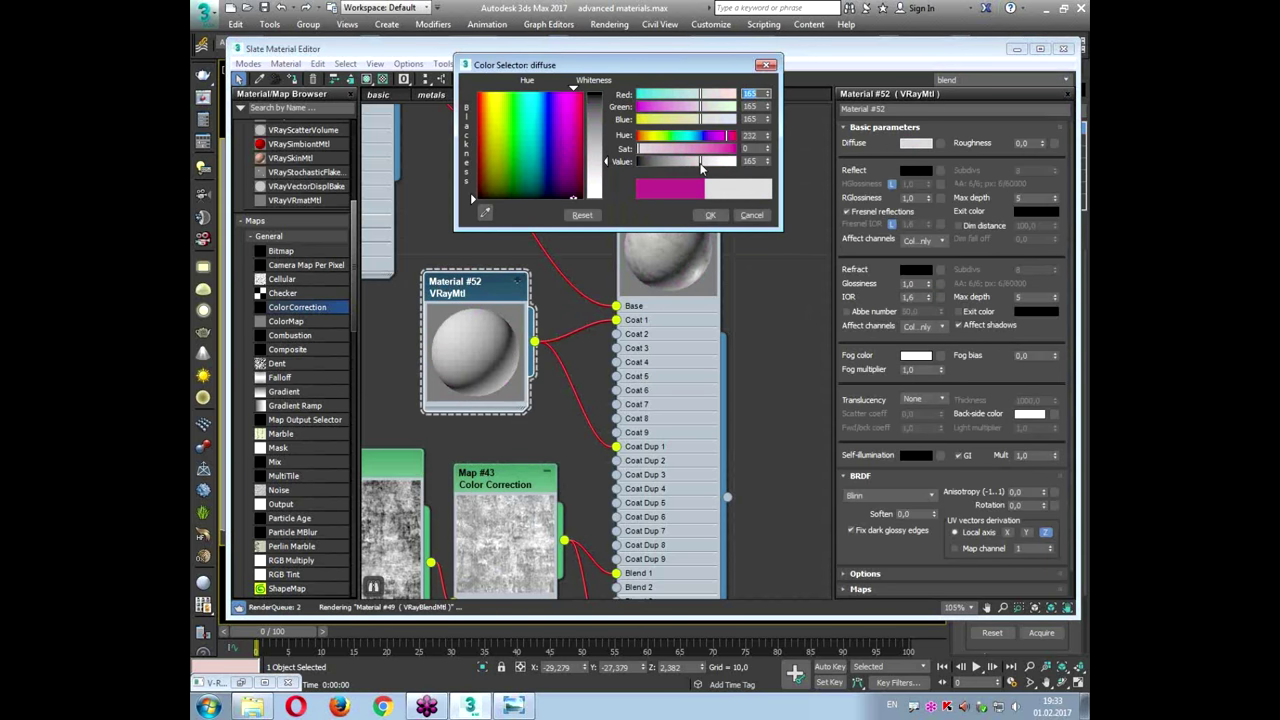
left_click(711, 217)
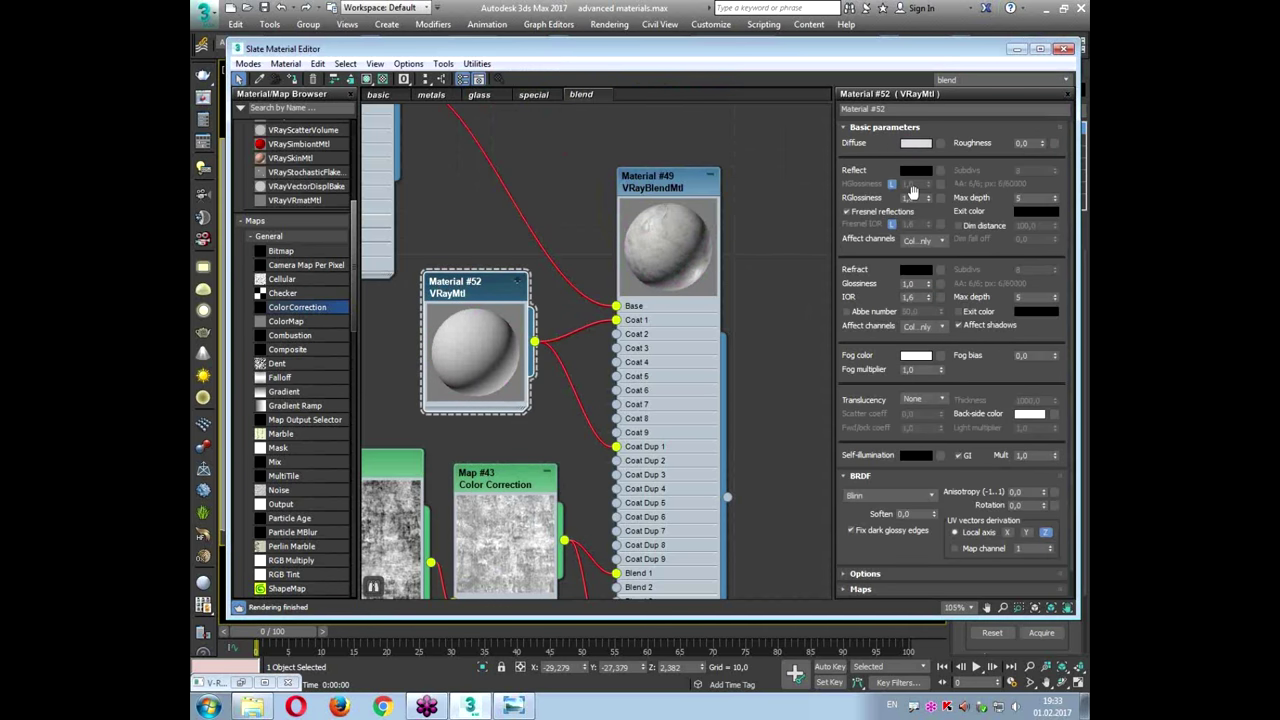
Step: Assign the "scratches" image as a bitmap in the coat VRayMtl's bump slot
scroll(877, 390, "down", 1)
left_click(866, 561)
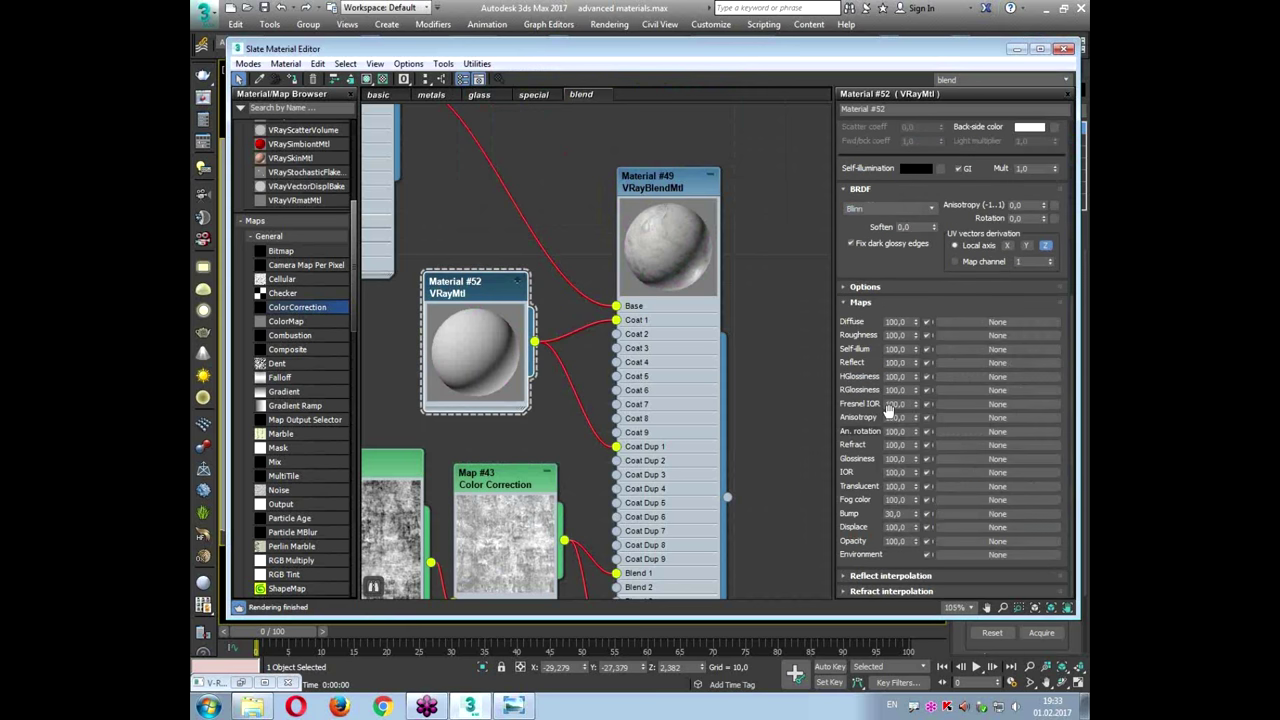
left_click(963, 513)
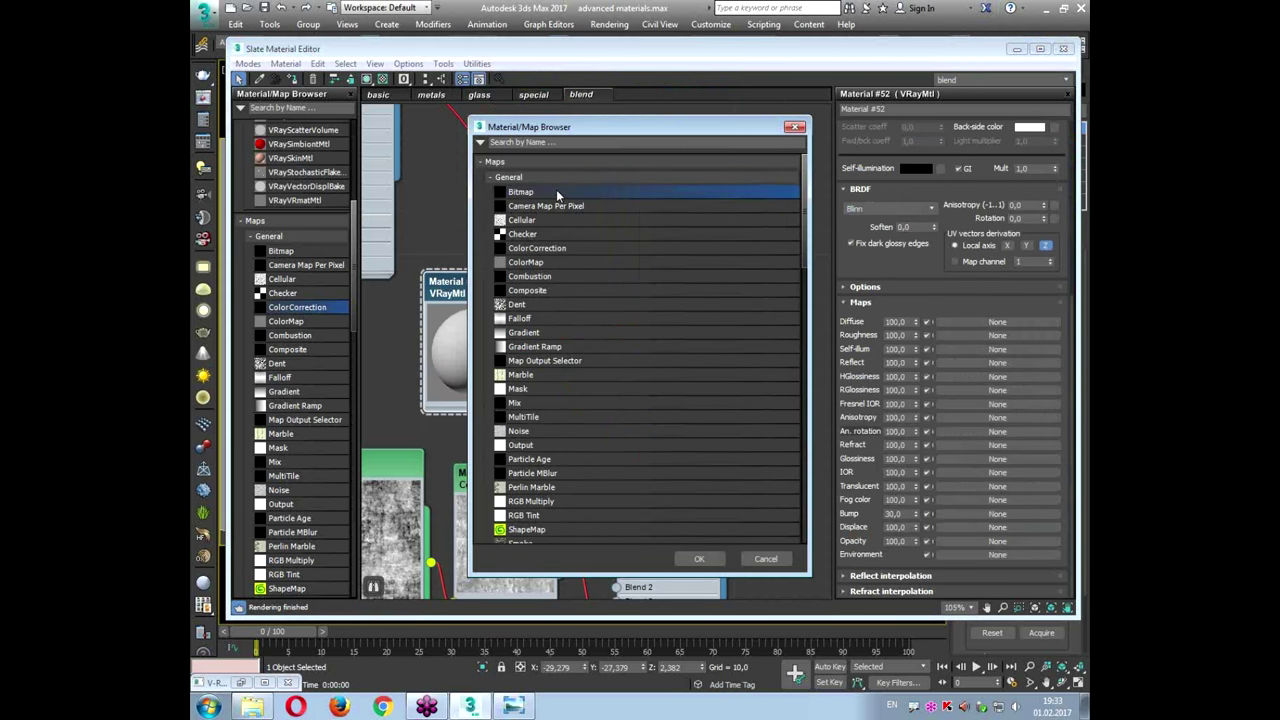
double_click(556, 190)
scroll(672, 147, "down", 1)
scroll(672, 147, "down", 2)
scroll(673, 146, "up", 2)
left_click_drag(674, 146, 670, 225)
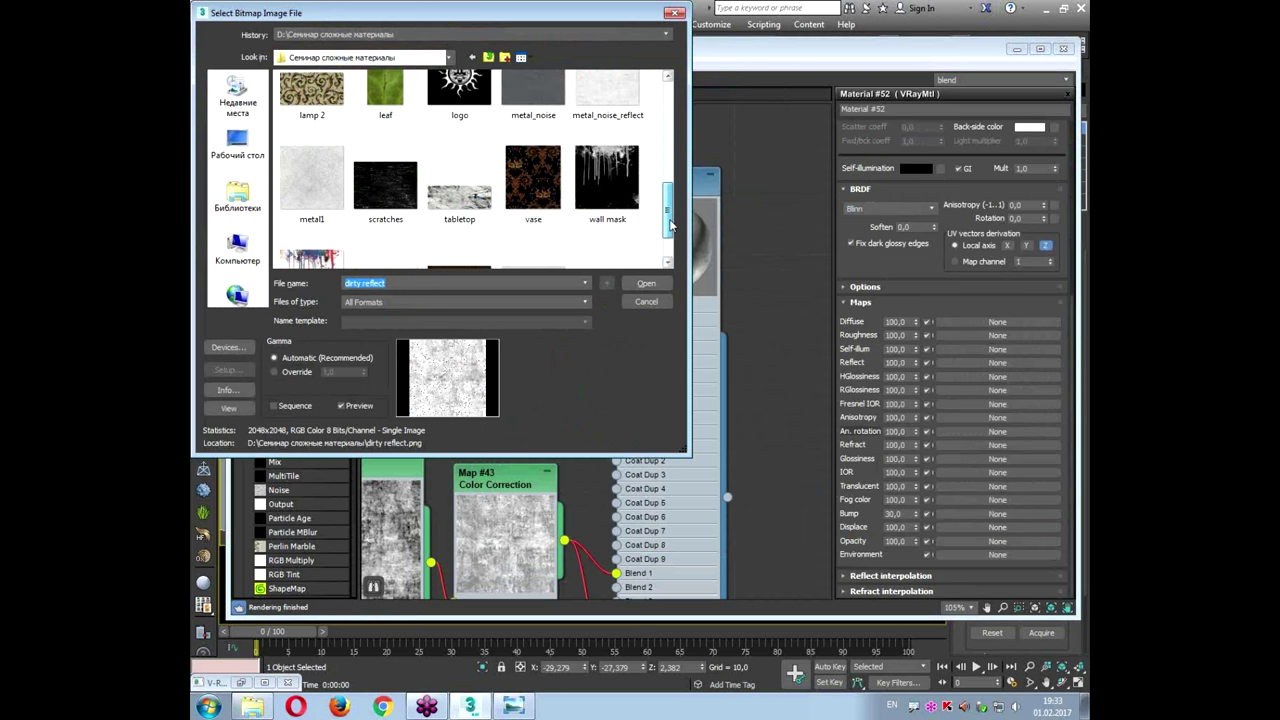
double_click(405, 190)
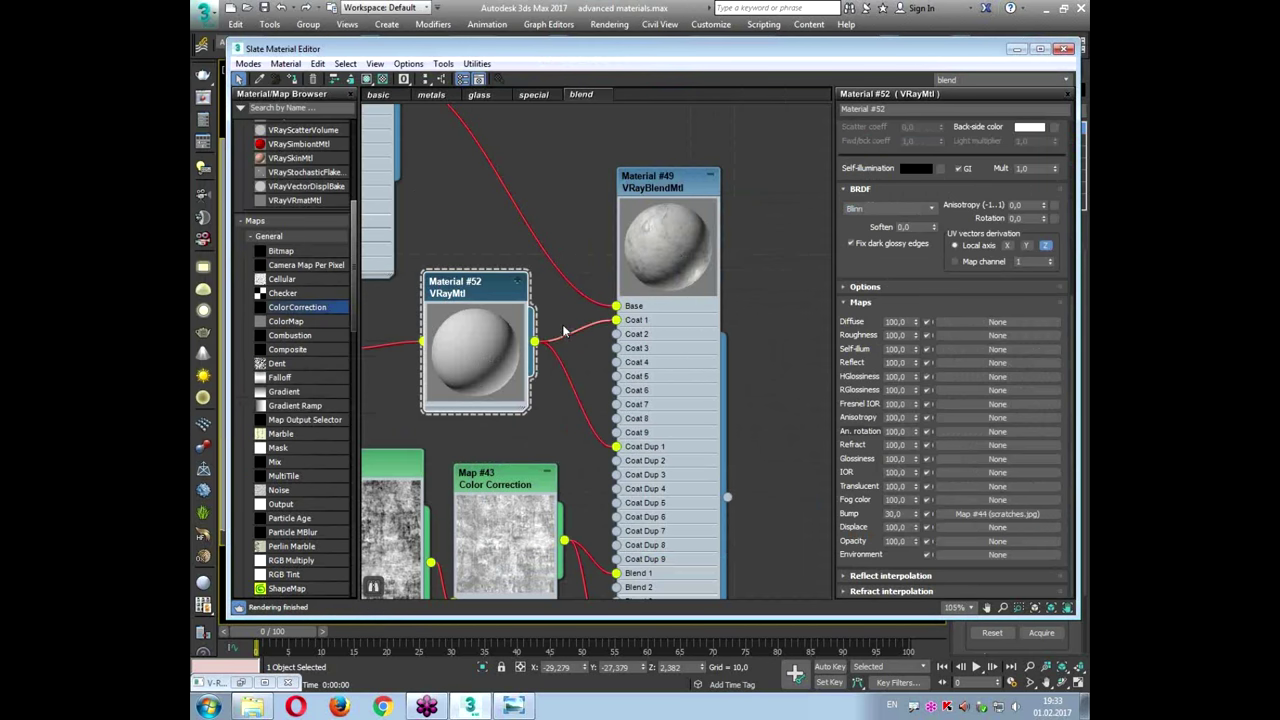
Step: Set the coat VRayMtl's bump amount to -15 and open the VRayBlendMtl's parameters
double_click(893, 513)
type("-15")
key("Return")
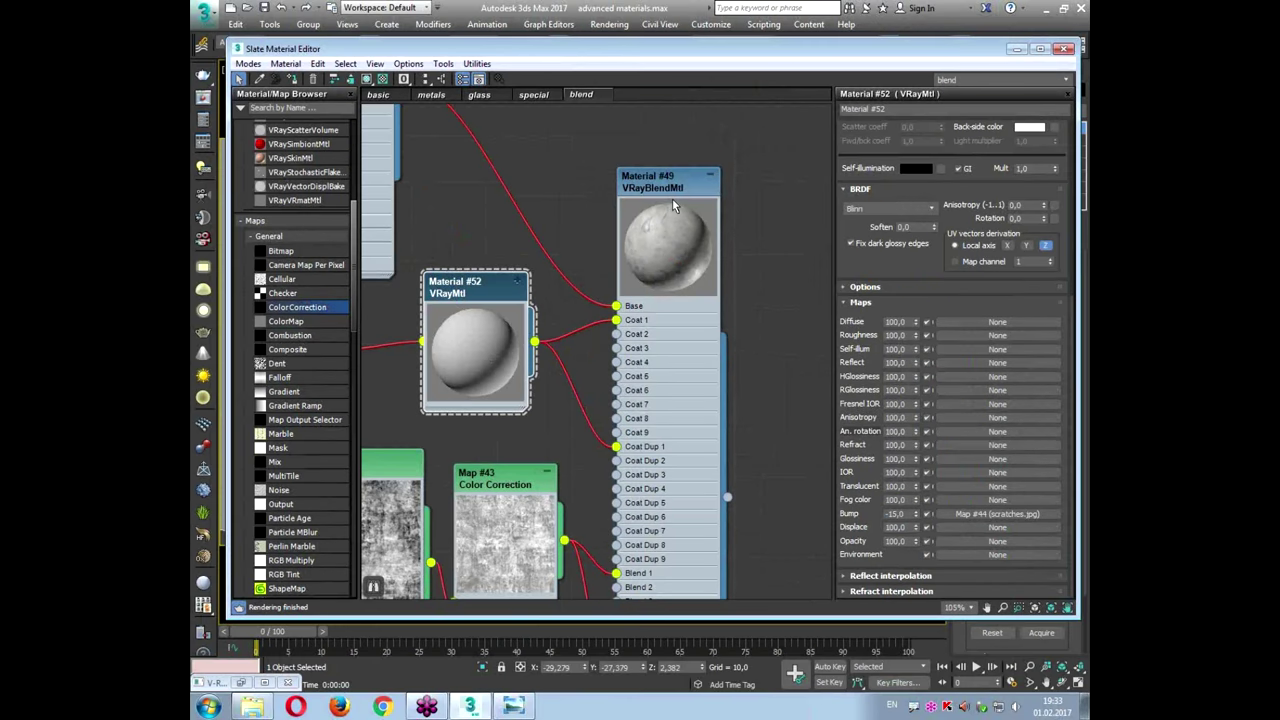
double_click(670, 188)
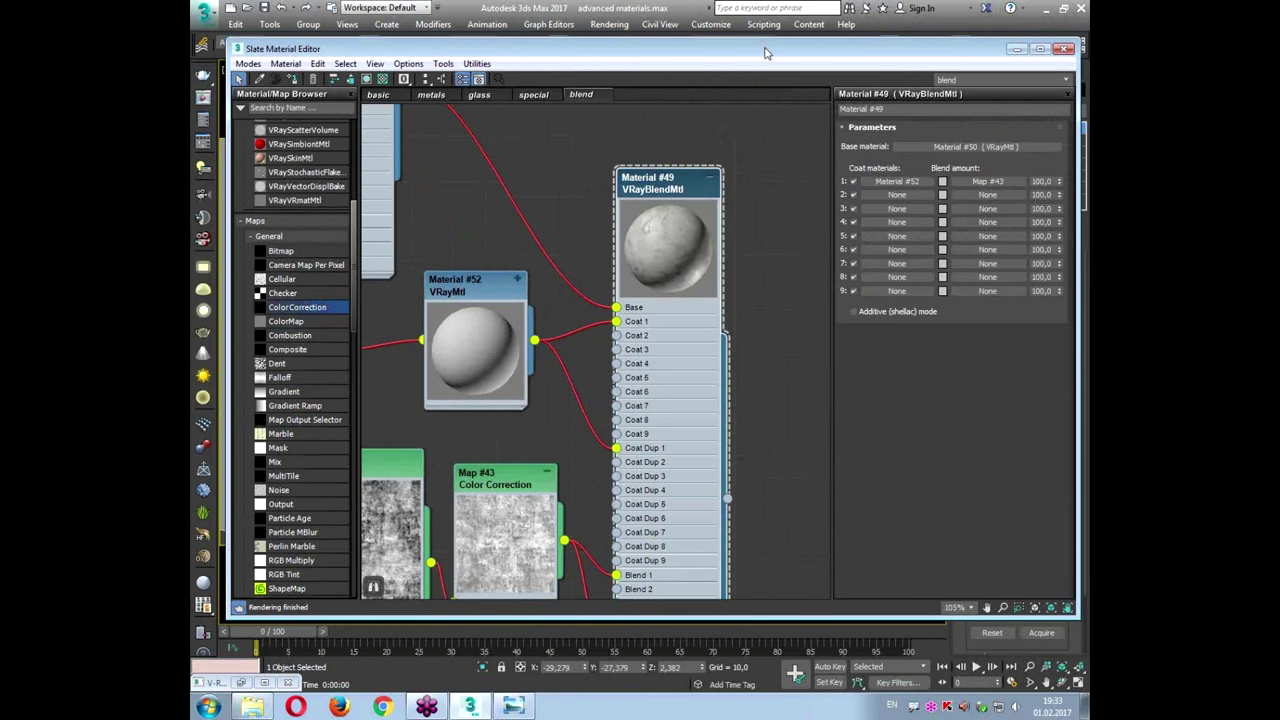
Step: Uncover the viewport, select the table frame and examine its carved shell ornament up close
left_click_drag(868, 54, 649, 556)
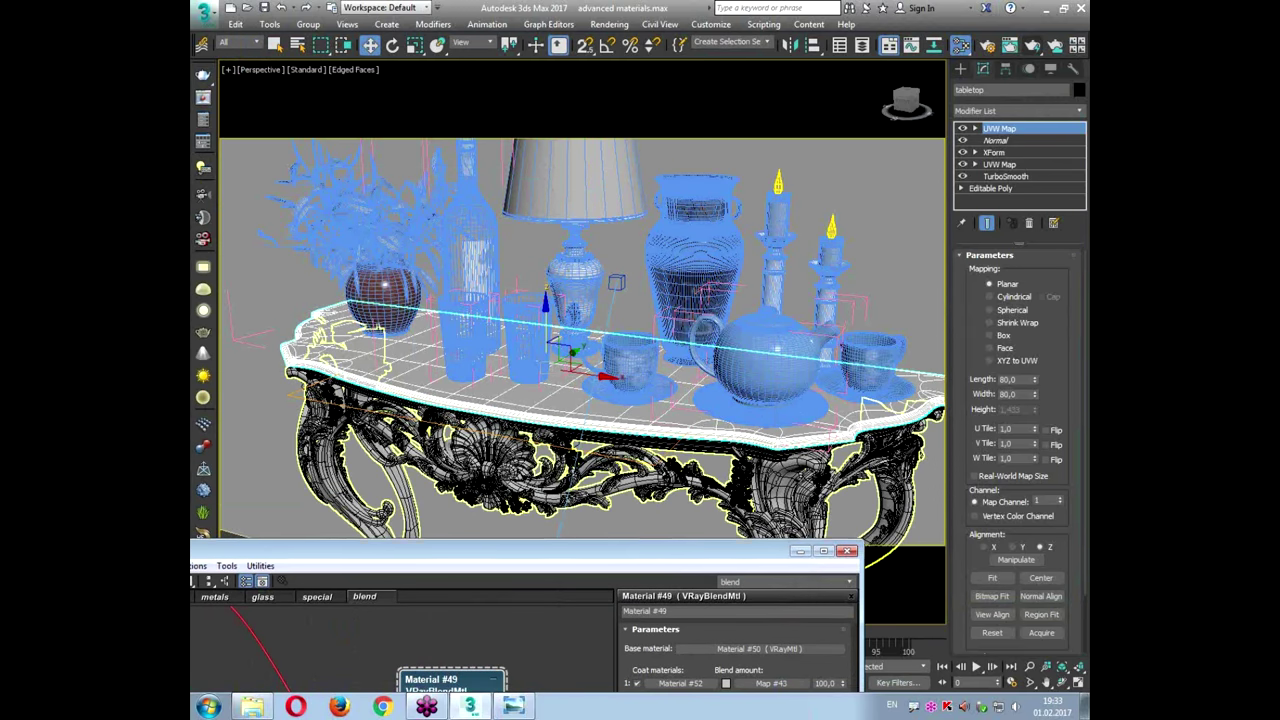
left_click(503, 468)
scroll(510, 450, "up", 5)
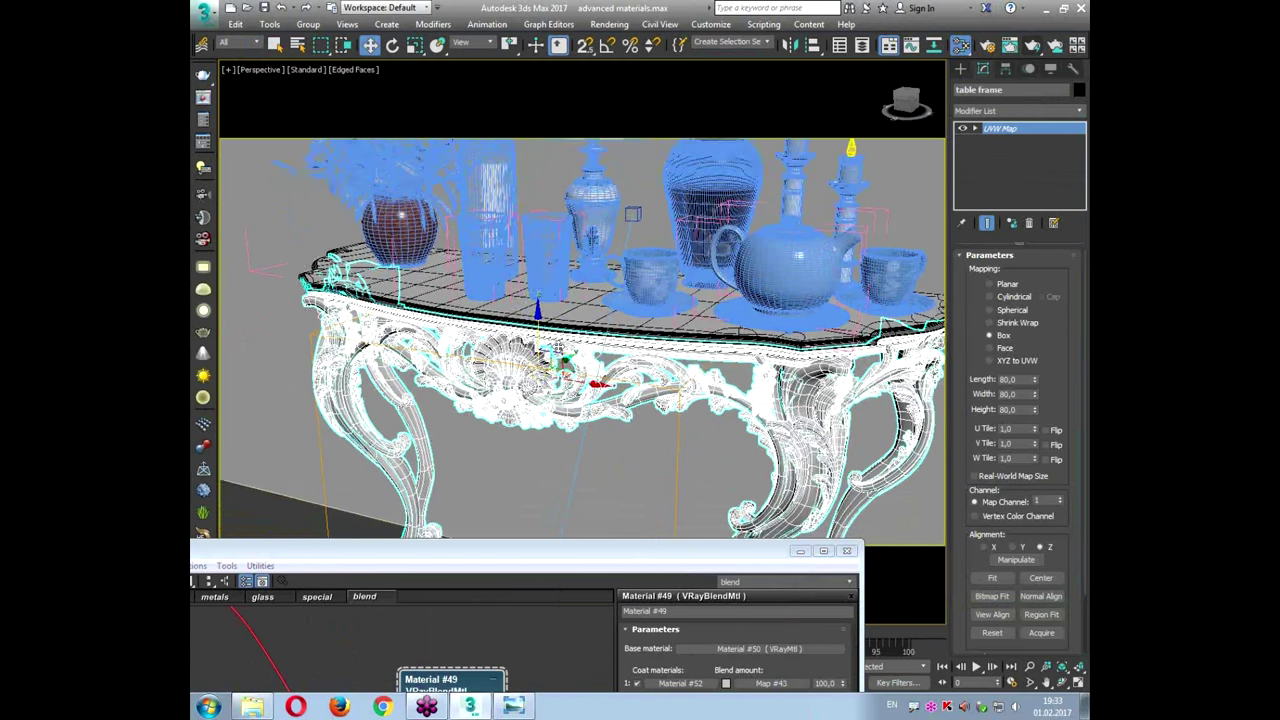
scroll(559, 352, "up", 3)
scroll(560, 362, "down", 3)
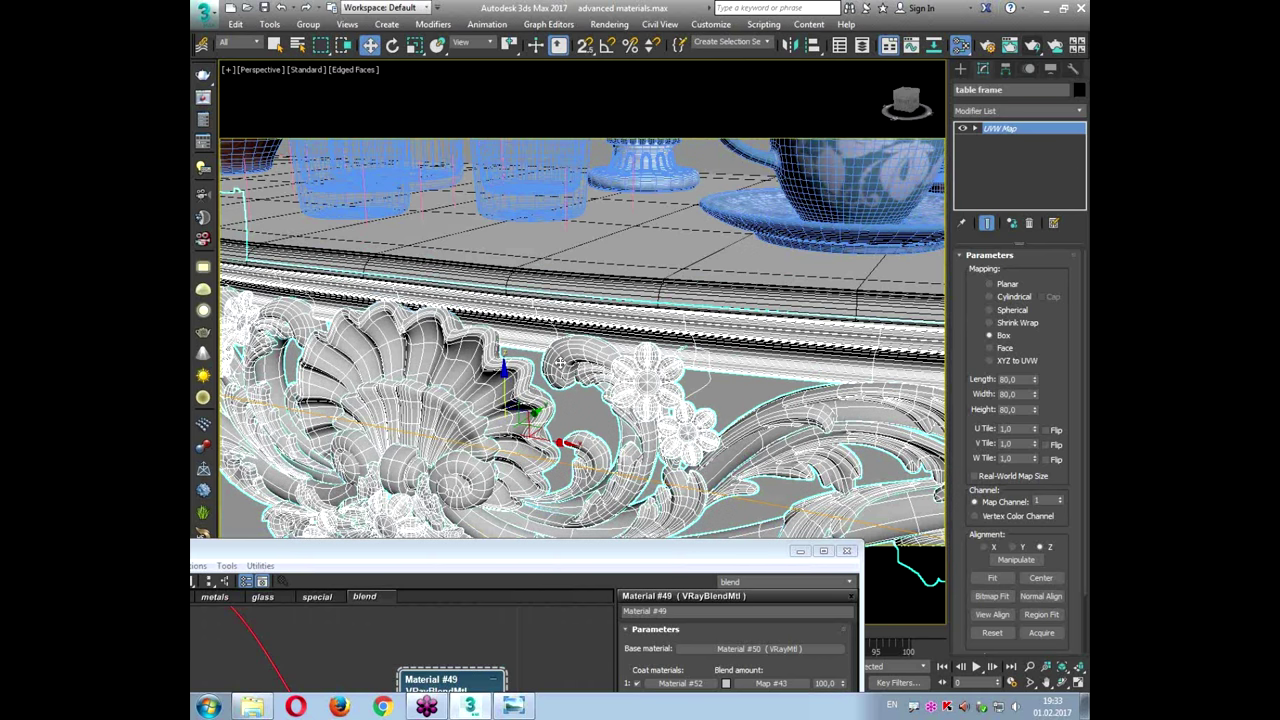
scroll(559, 364, "down", 2)
Step: Bring the material editor back into view and add another VRayBlendMtl node near the unconnected VRayMtl
left_click_drag(559, 547, 755, 158)
scroll(563, 333, "down", 4)
scroll(563, 333, "down", 3)
middle_click_drag(621, 275, 520, 355)
scroll(408, 303, "up", 1)
scroll(284, 294, "up", 4)
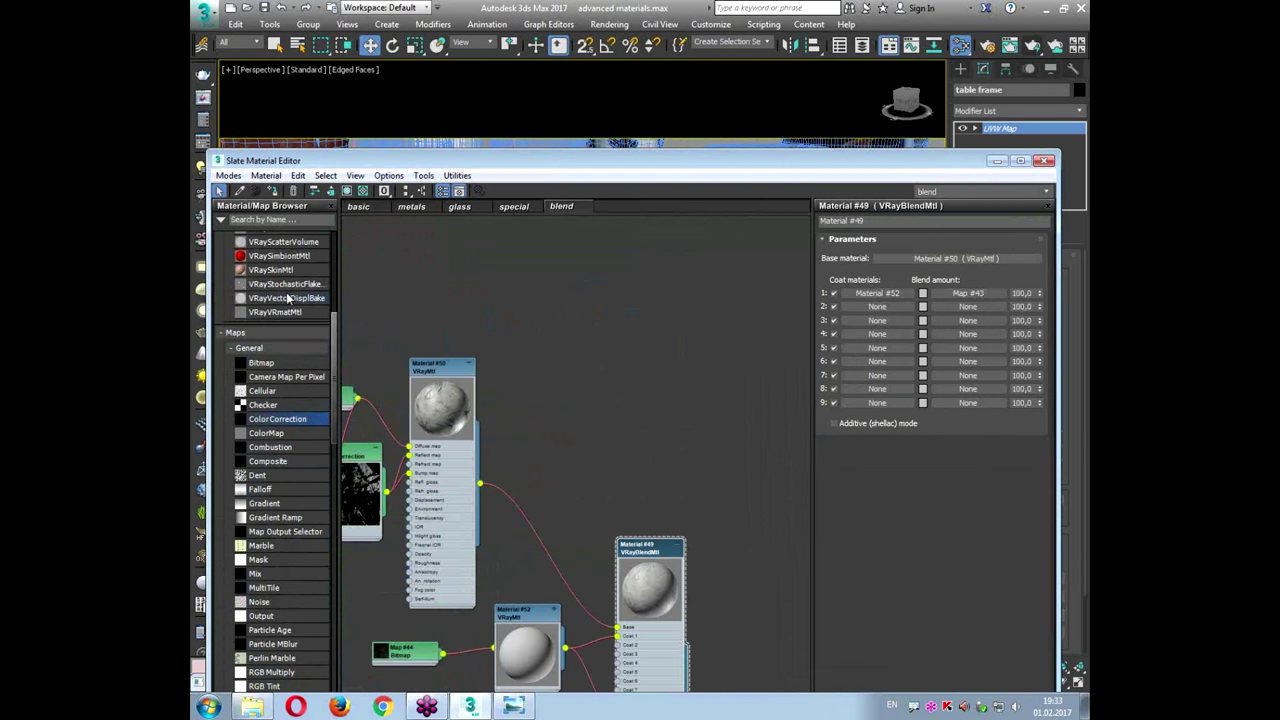
scroll(284, 294, "down", 2)
left_click_drag(336, 321, 348, 235)
left_click(287, 340)
left_click_drag(765, 384, 772, 377)
middle_click_drag(766, 376, 706, 328)
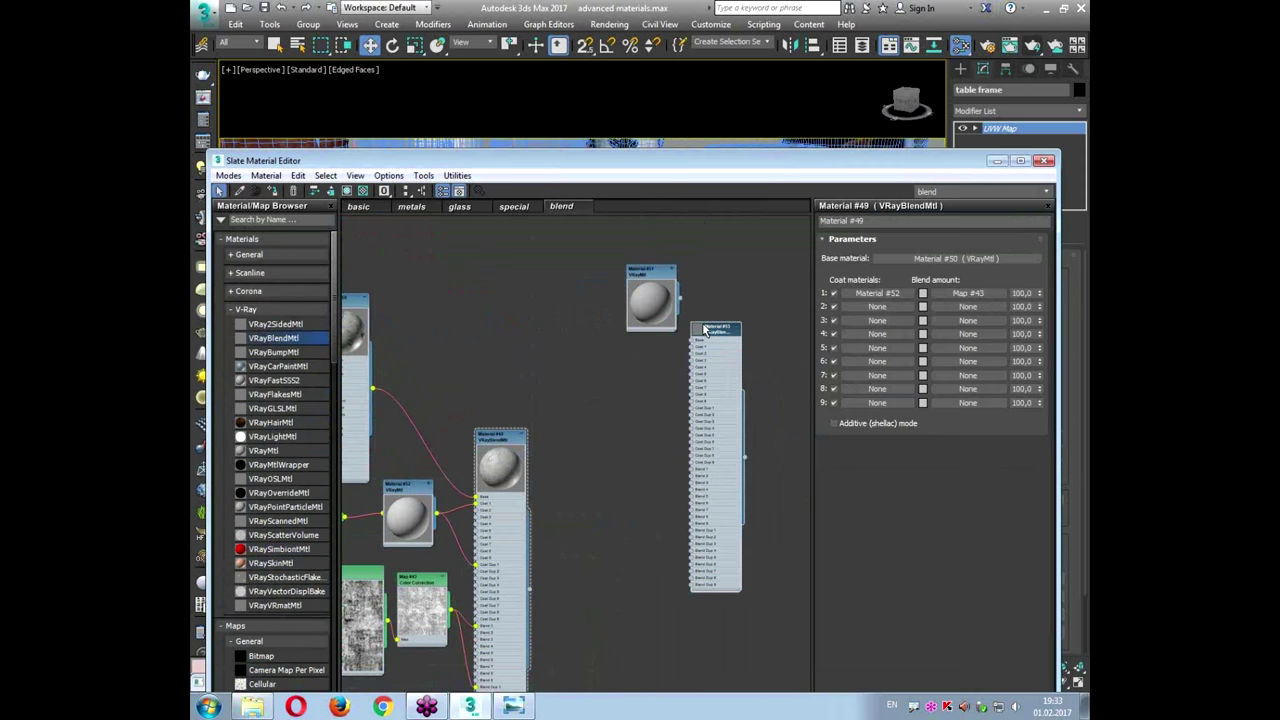
Step: Enlarge the new VRayBlendMtl's preview, collapse its input list and open its parameters
double_click(705, 328)
left_click(738, 327)
double_click(720, 335)
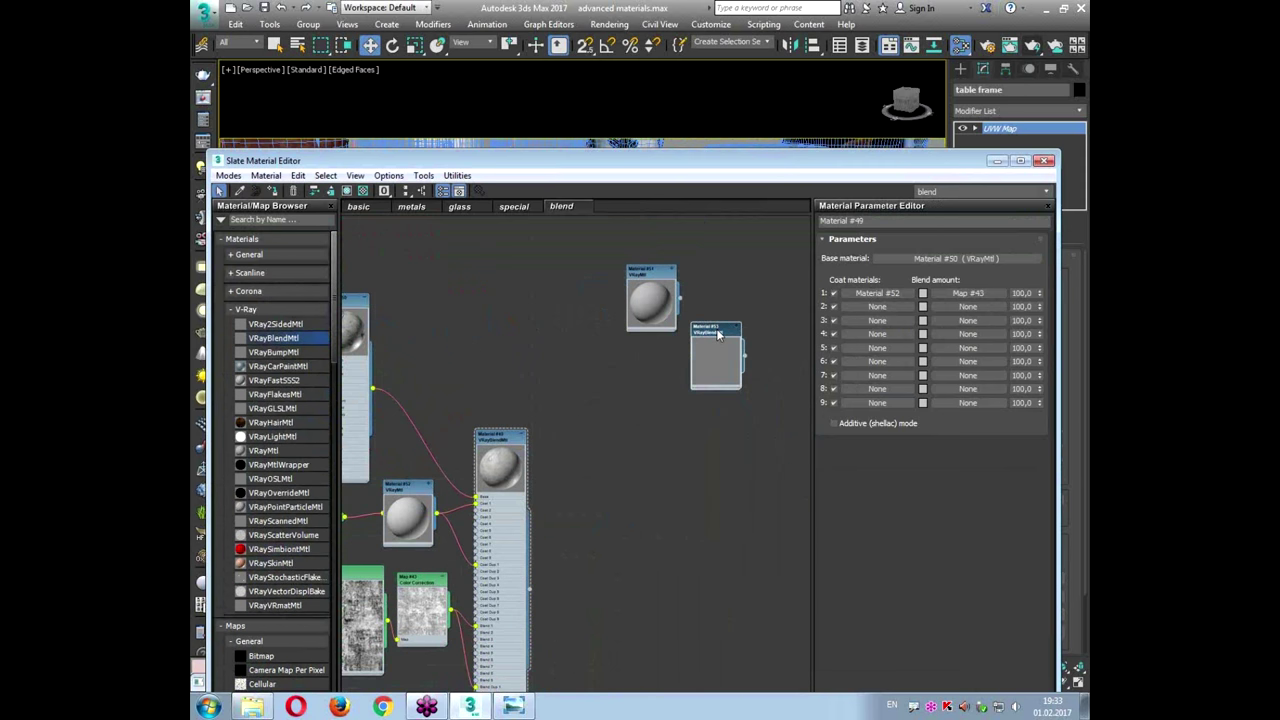
scroll(720, 331, "up", 2)
scroll(720, 331, "up", 2)
middle_click_drag(649, 230, 643, 275)
Step: Duplicate the unconnected VRayMtl, connect the original as the new VRayBlendMtl's base material and wire the copy into the same blend
mouse_move(575, 254)
left_mouse_down("shift")
mouse_move(545, 257)
mouse_move(498, 363)
left_mouse_up("shift")
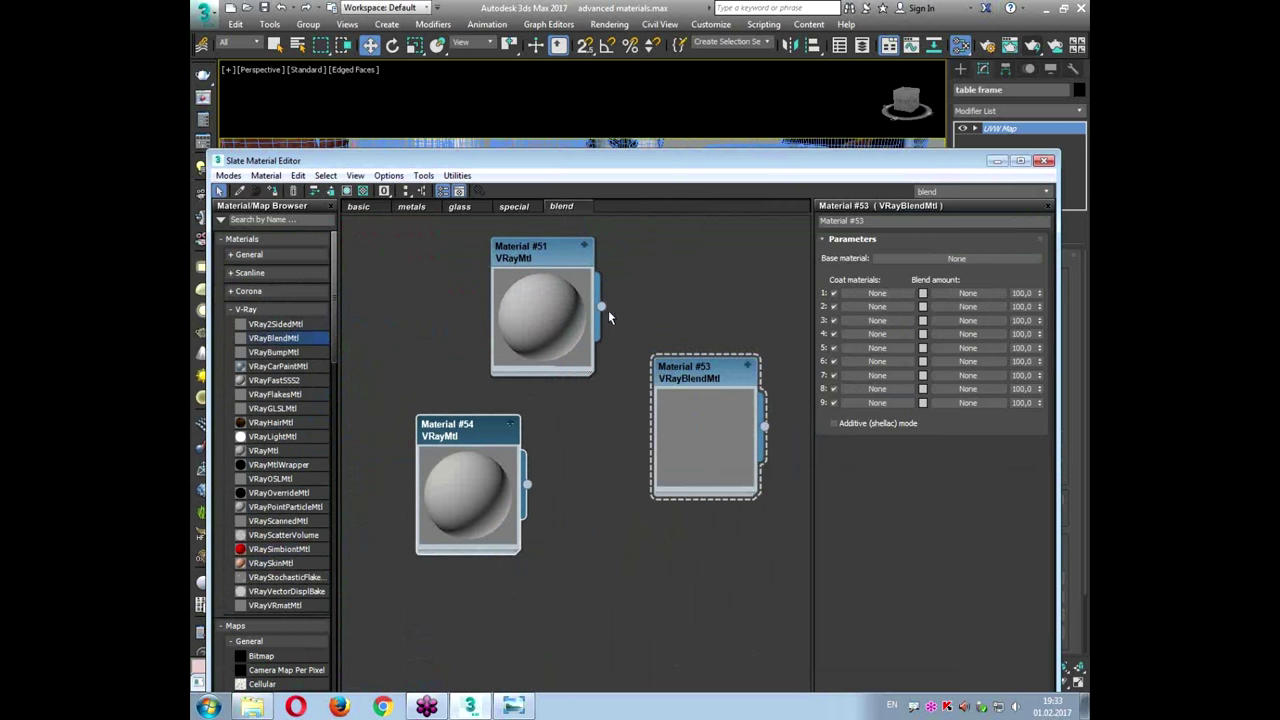
left_click_drag(638, 395, 655, 498)
left_click_drag(527, 484, 655, 510)
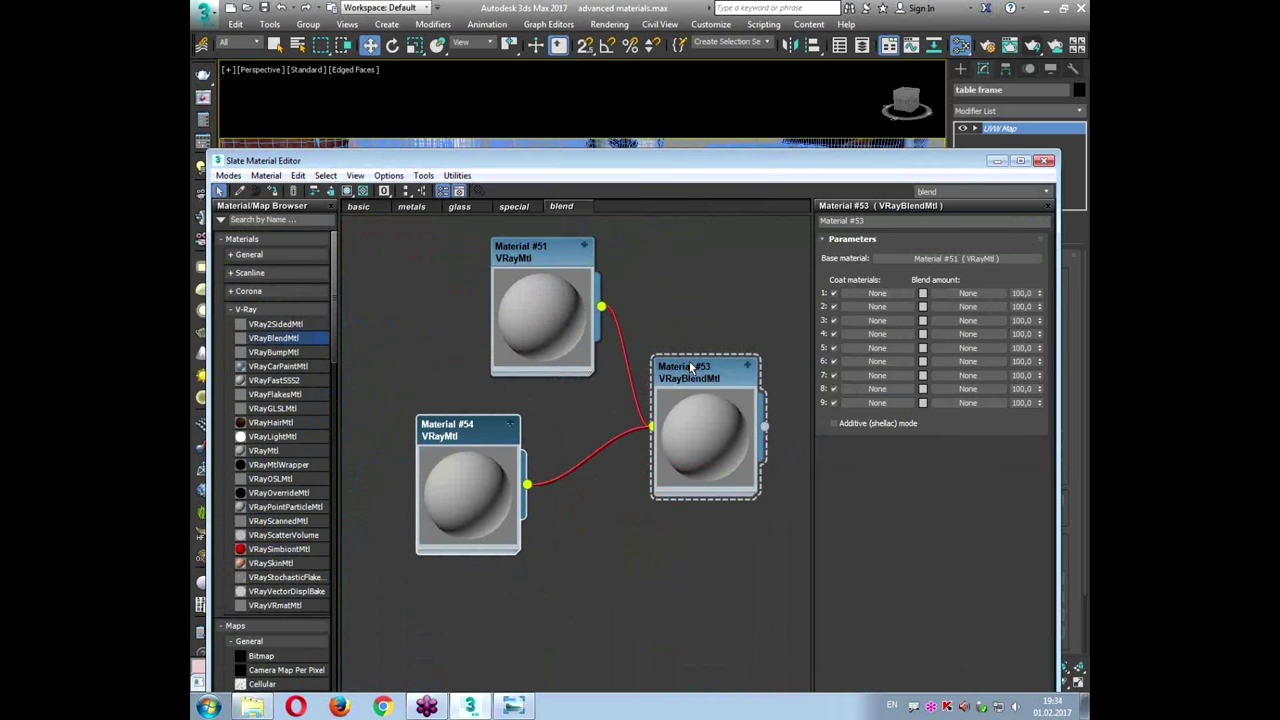
double_click(557, 258)
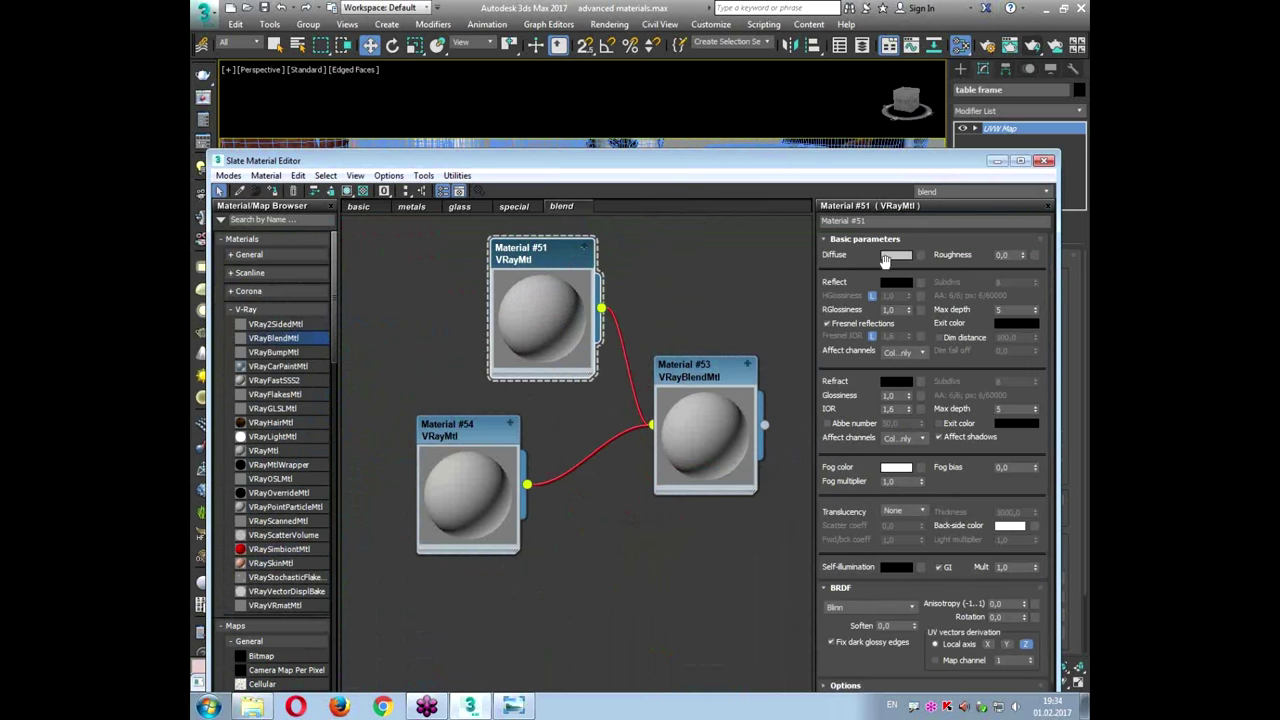
left_click(893, 256)
left_click(726, 148)
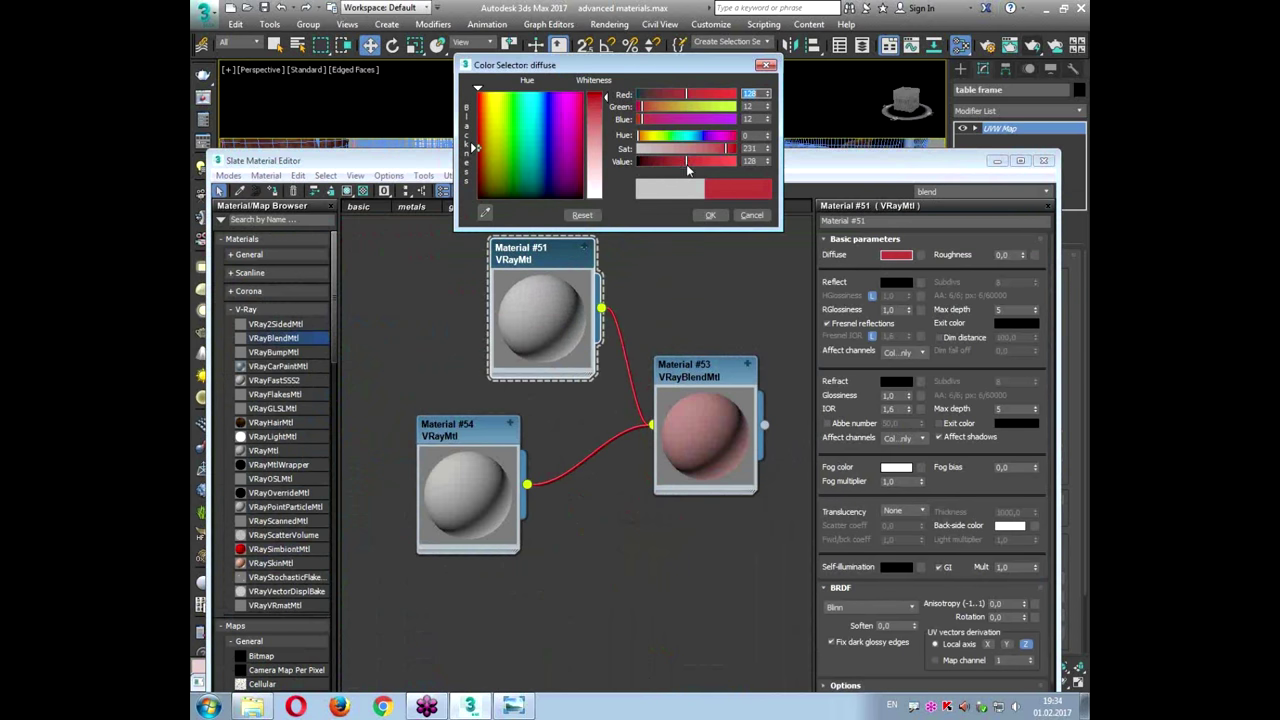
mouse_move(691, 149)
left_mouse_down()
mouse_move(637, 149)
mouse_move(708, 161)
left_mouse_up()
left_click(709, 215)
Step: Set the diffuse color of the coat VRayMtl, Material #54, to a saturated magenta
left_click(456, 431)
left_click(456, 436)
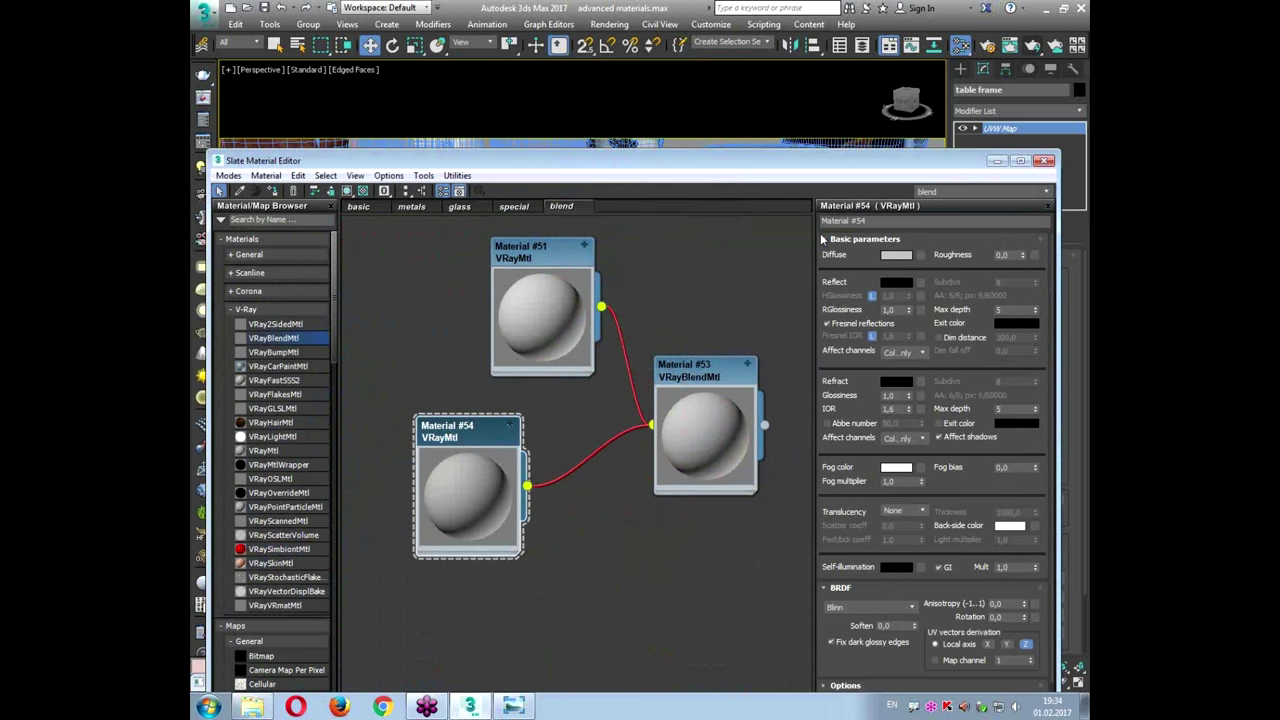
left_click(895, 256)
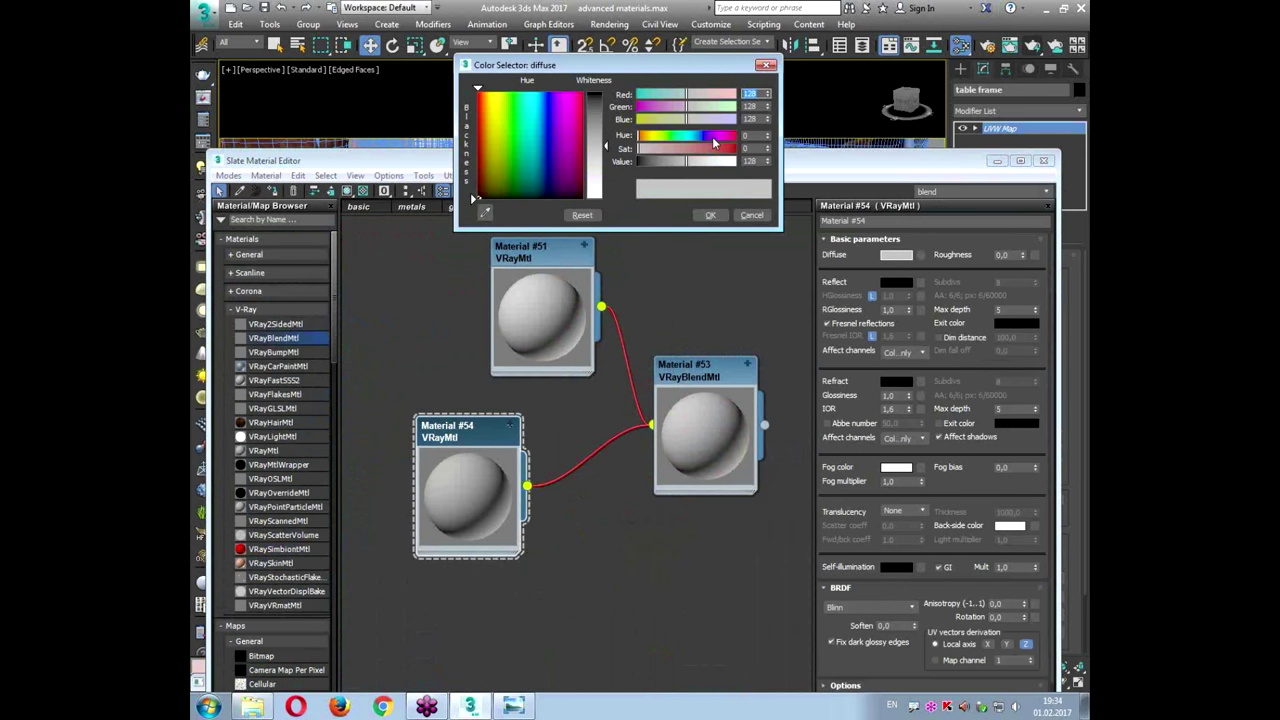
left_click_drag(718, 148, 612, 358)
left_click(710, 215)
Step: Move the material editor clear of the viewport, assign the new blend material to the selected table frame and select the VRayBlendMtl node
left_click_drag(232, 355, 320, 359)
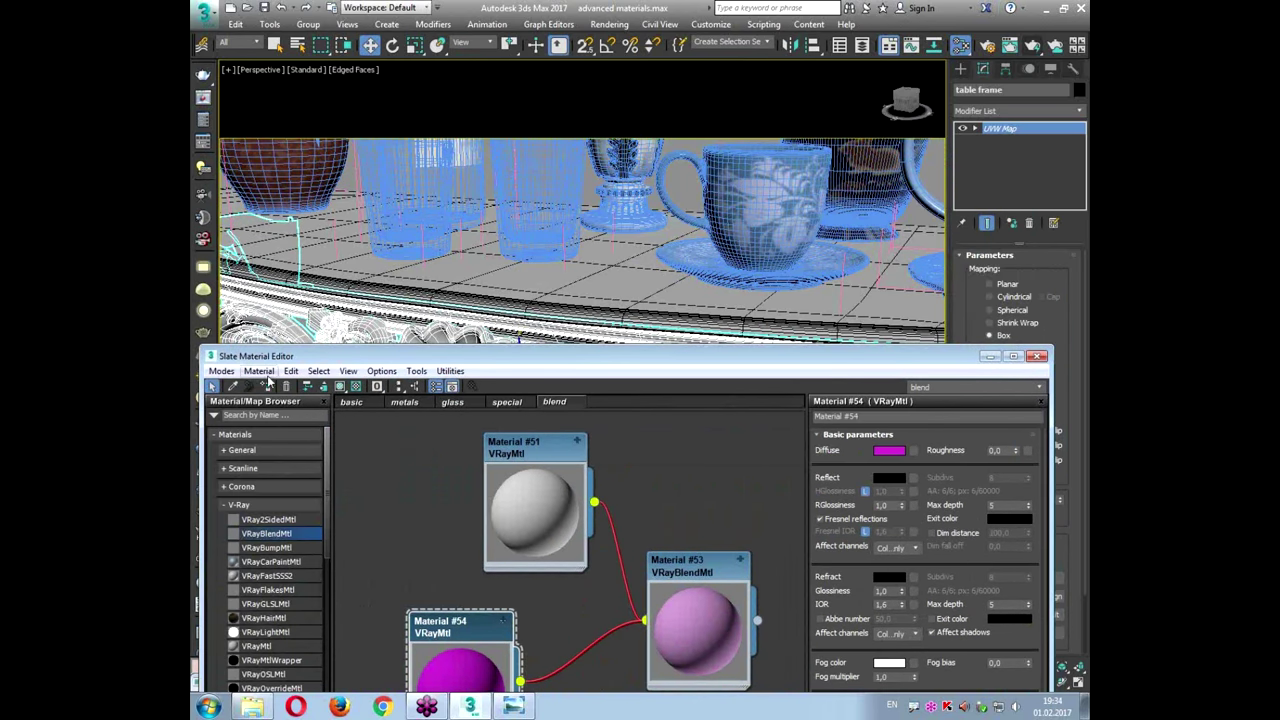
left_click(268, 386)
left_click_drag(583, 363, 577, 202)
left_click(677, 403)
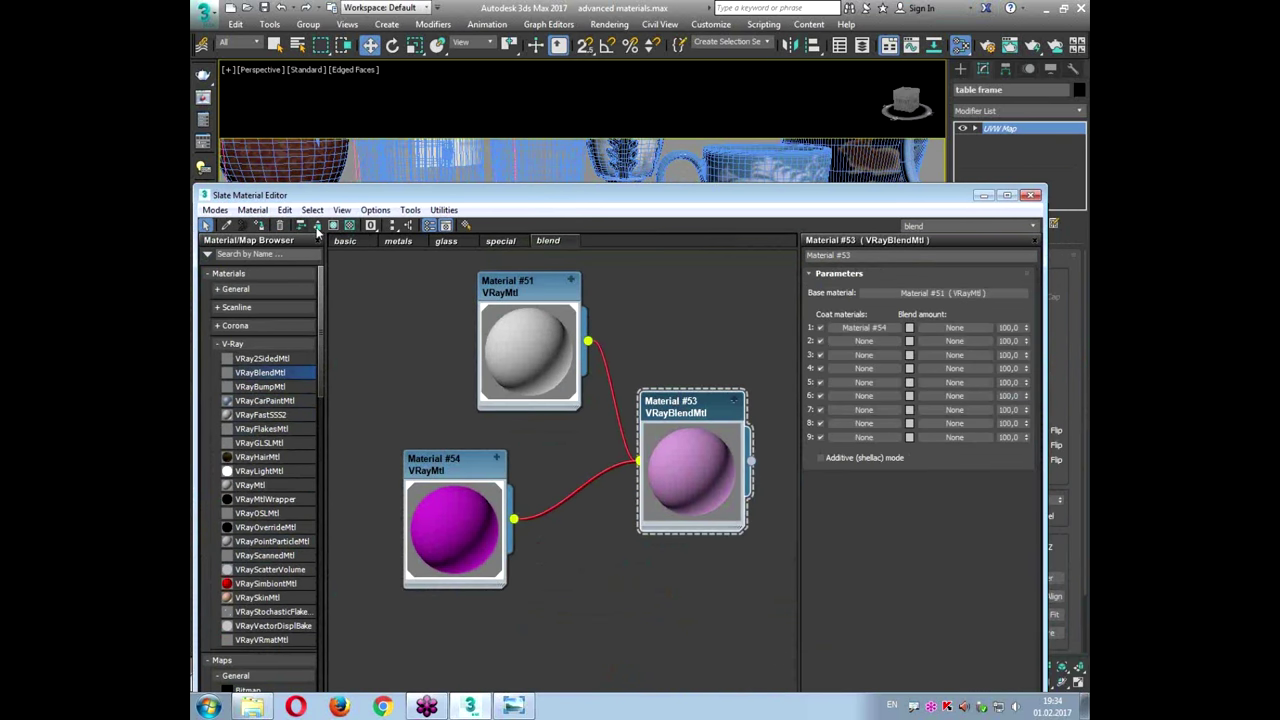
Step: Move the material editor aside, run a production test render of the scene and close the frame buffer
left_click_drag(754, 201, 698, 227)
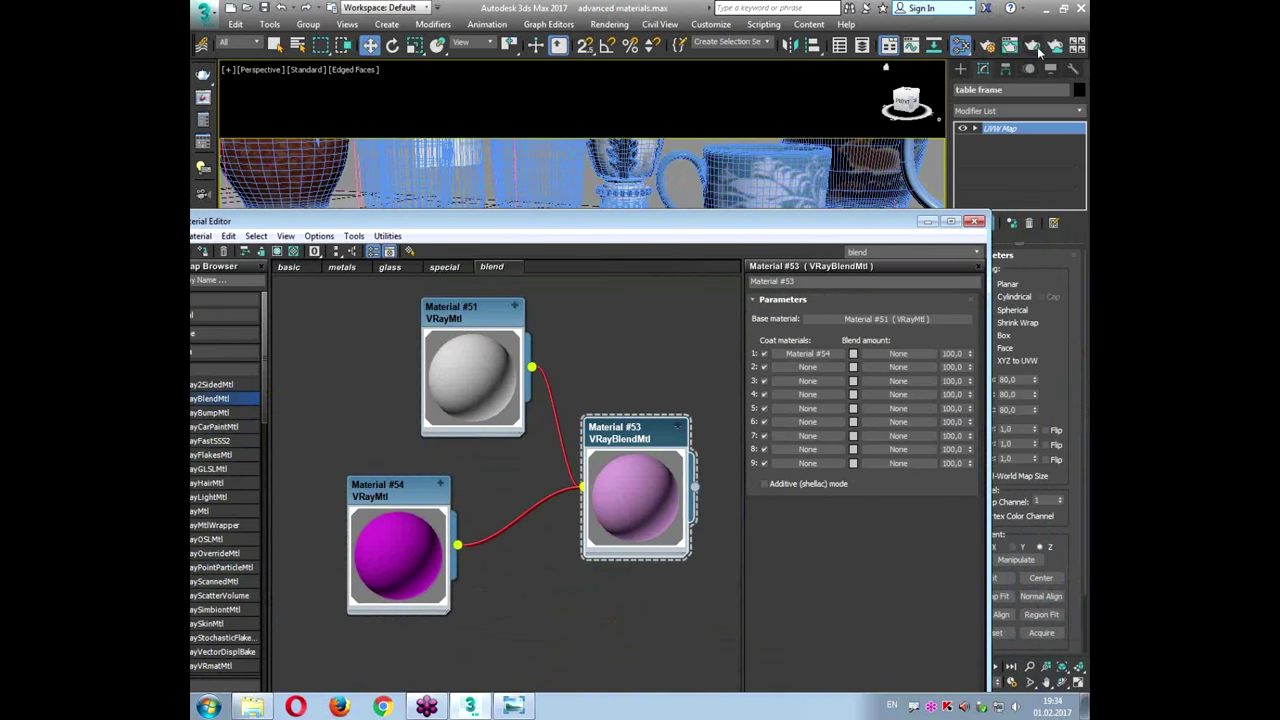
left_click(1033, 45)
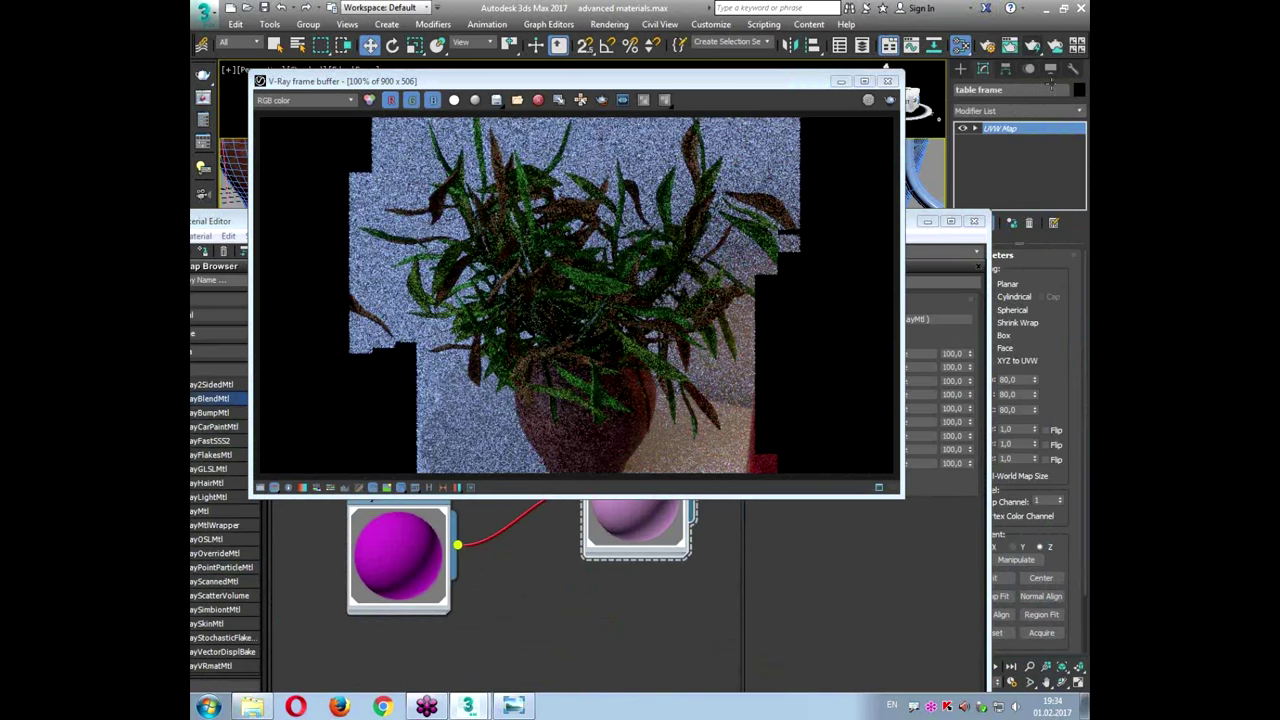
left_click(889, 81)
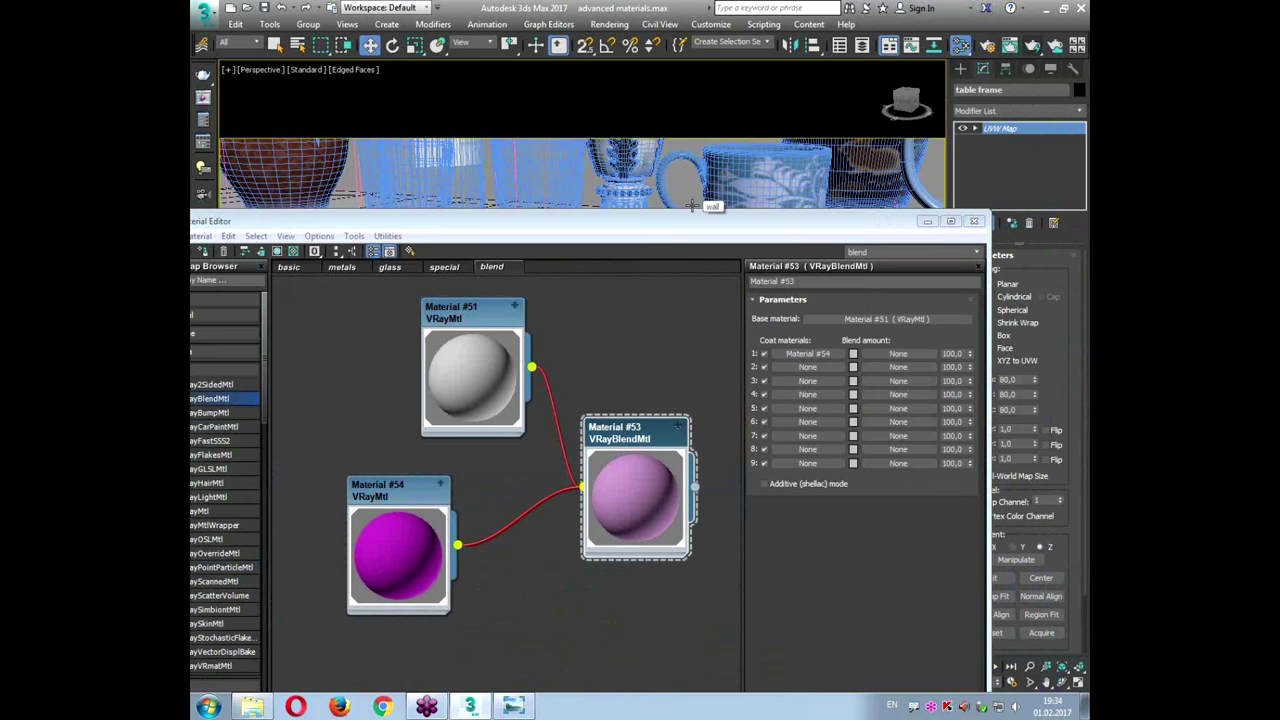
Step: Add a VRayDirt map as the first coat's blend amount, place its node near the two VRayMtls and open its parameters
left_click(626, 430)
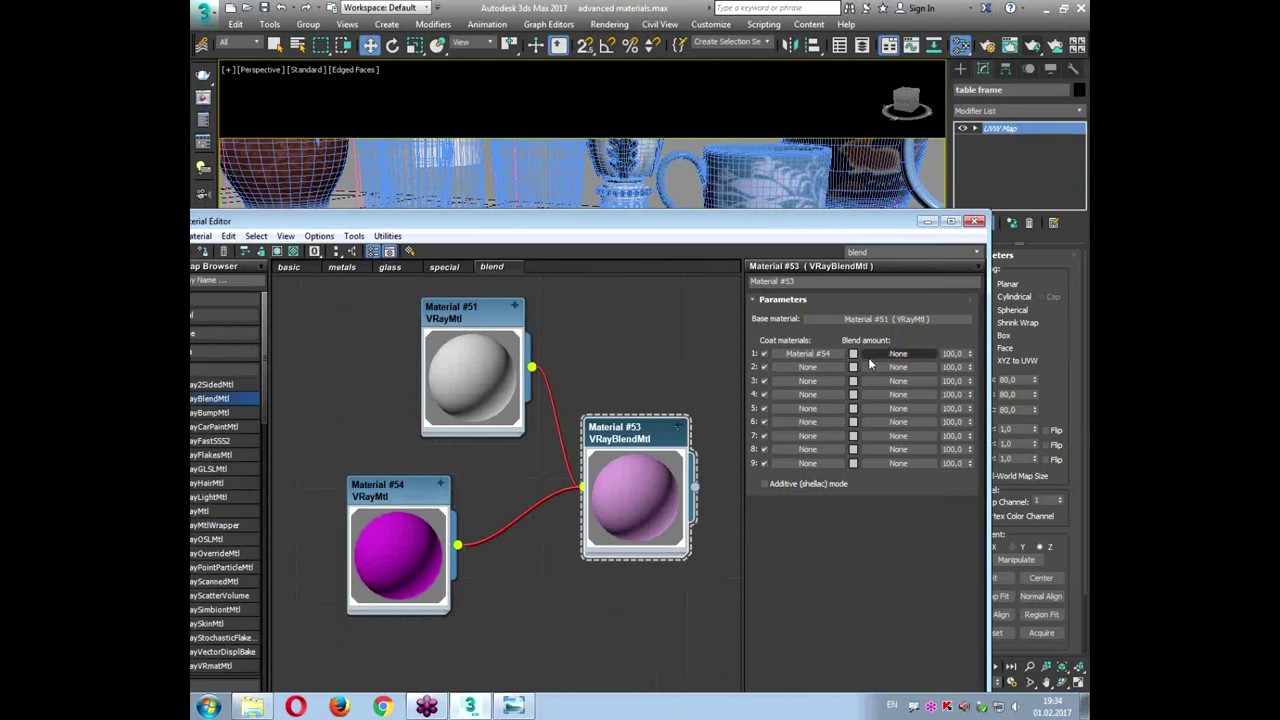
left_click(737, 303)
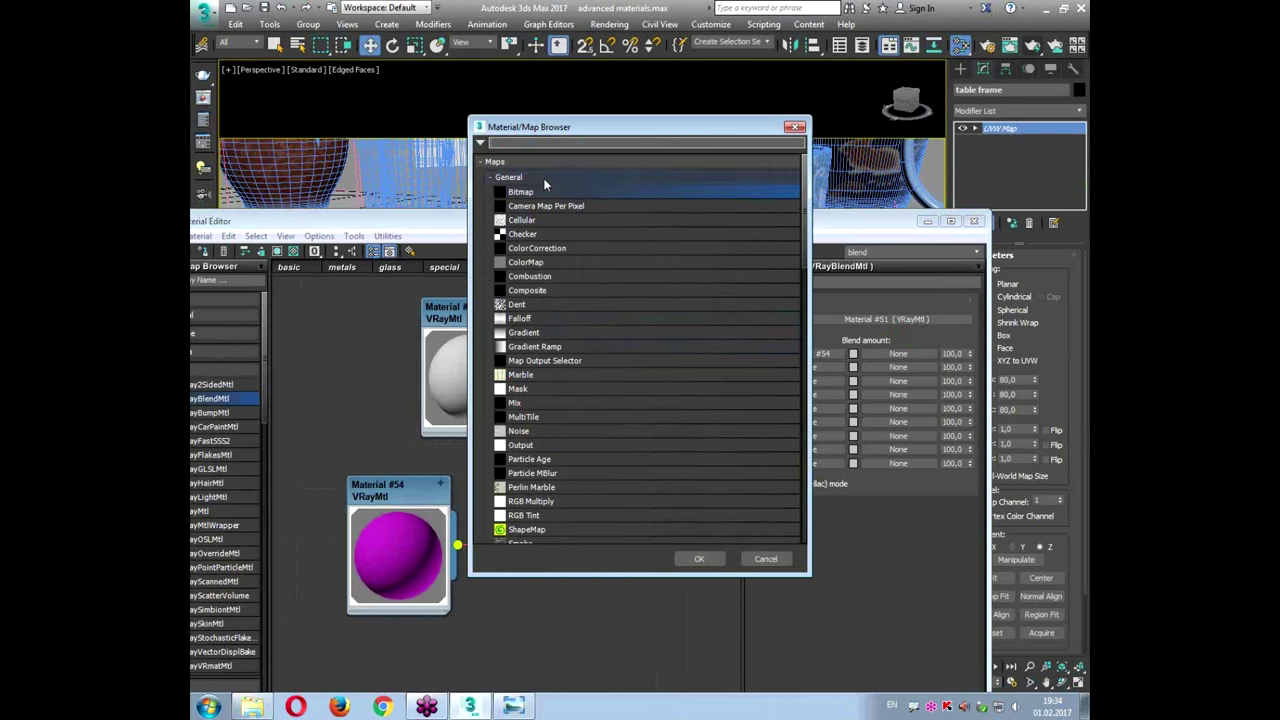
left_click(545, 180)
scroll(538, 355, "down", 3)
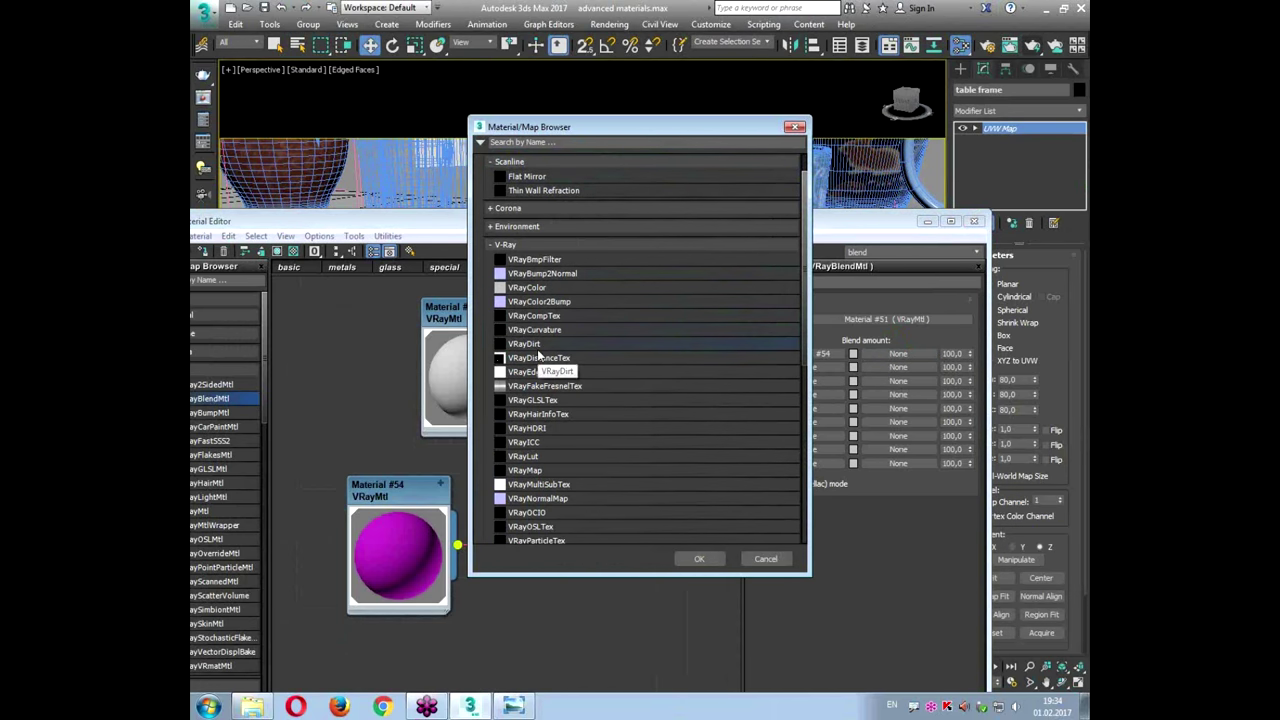
left_click(540, 295)
double_click(531, 295)
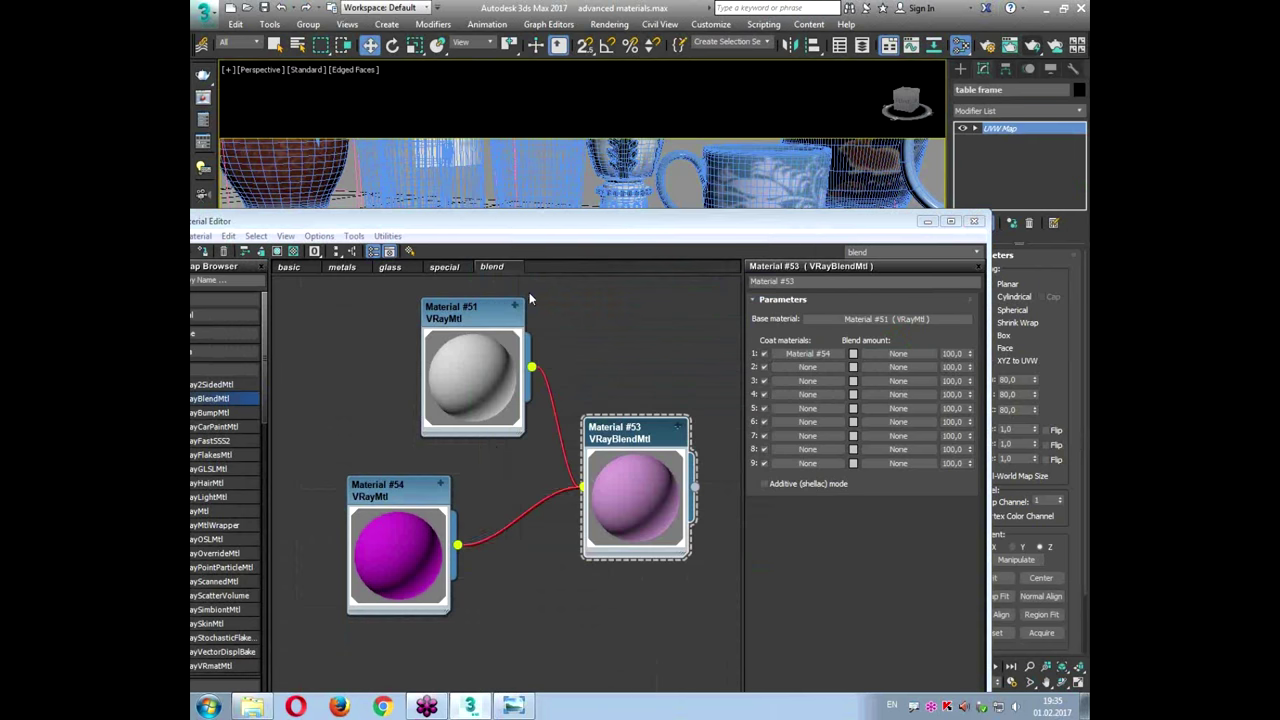
left_click_drag(460, 464, 377, 374)
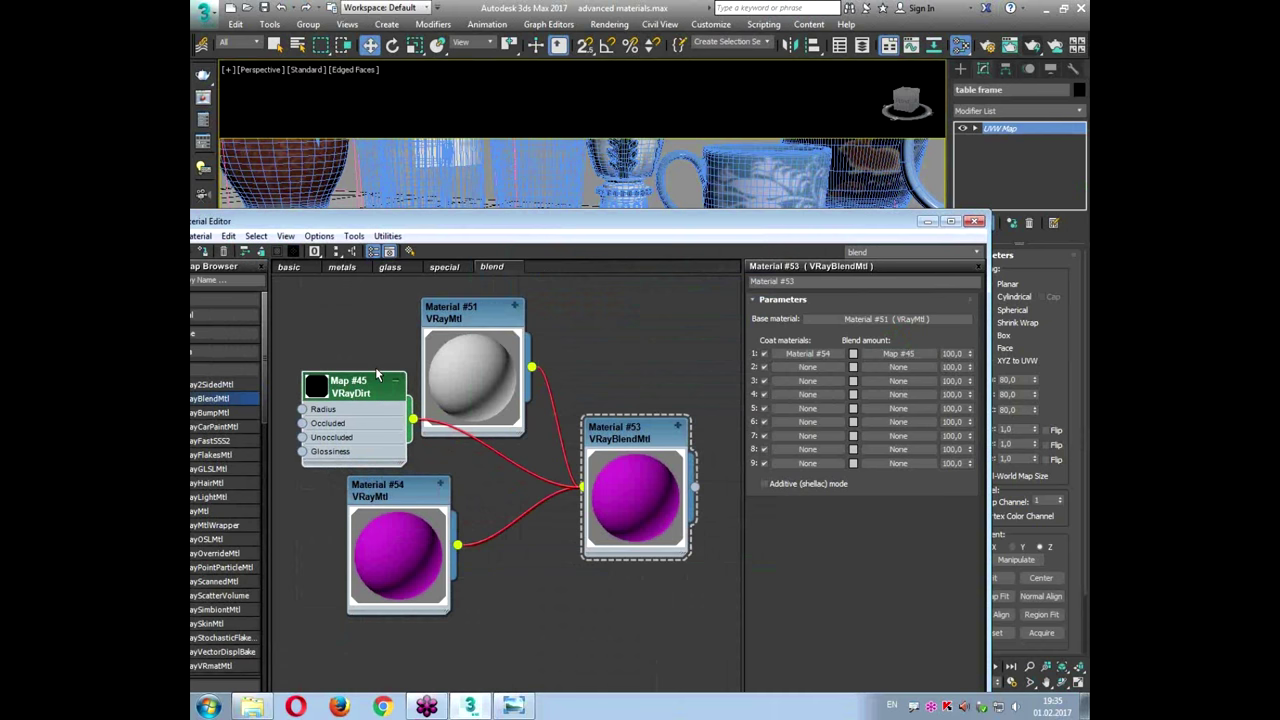
double_click(377, 380)
Step: Frame the table's carved shell ornament in the viewport and start an ActiveShade Mode render with V-Ray RT 3.40.01
left_click_drag(474, 231, 519, 478)
scroll(541, 240, "up", 5)
middle_click_drag(541, 243, 526, 285)
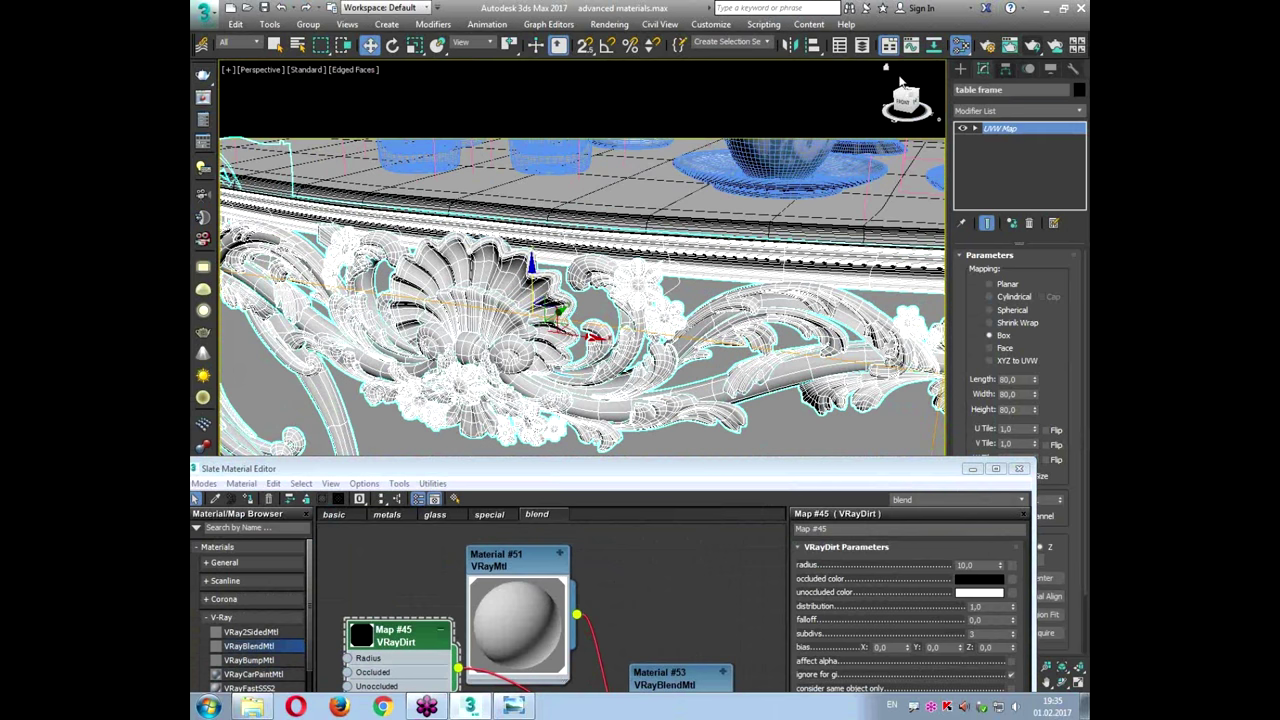
key("F10")
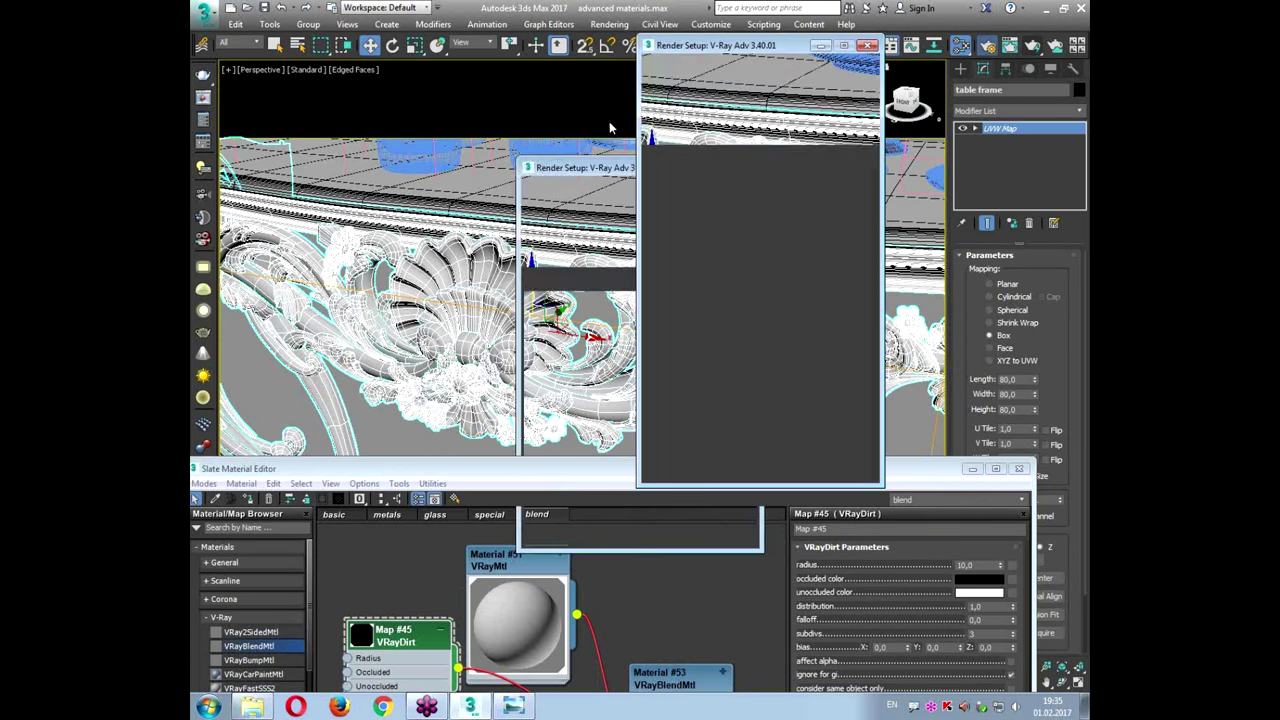
left_click(745, 66)
left_click(727, 108)
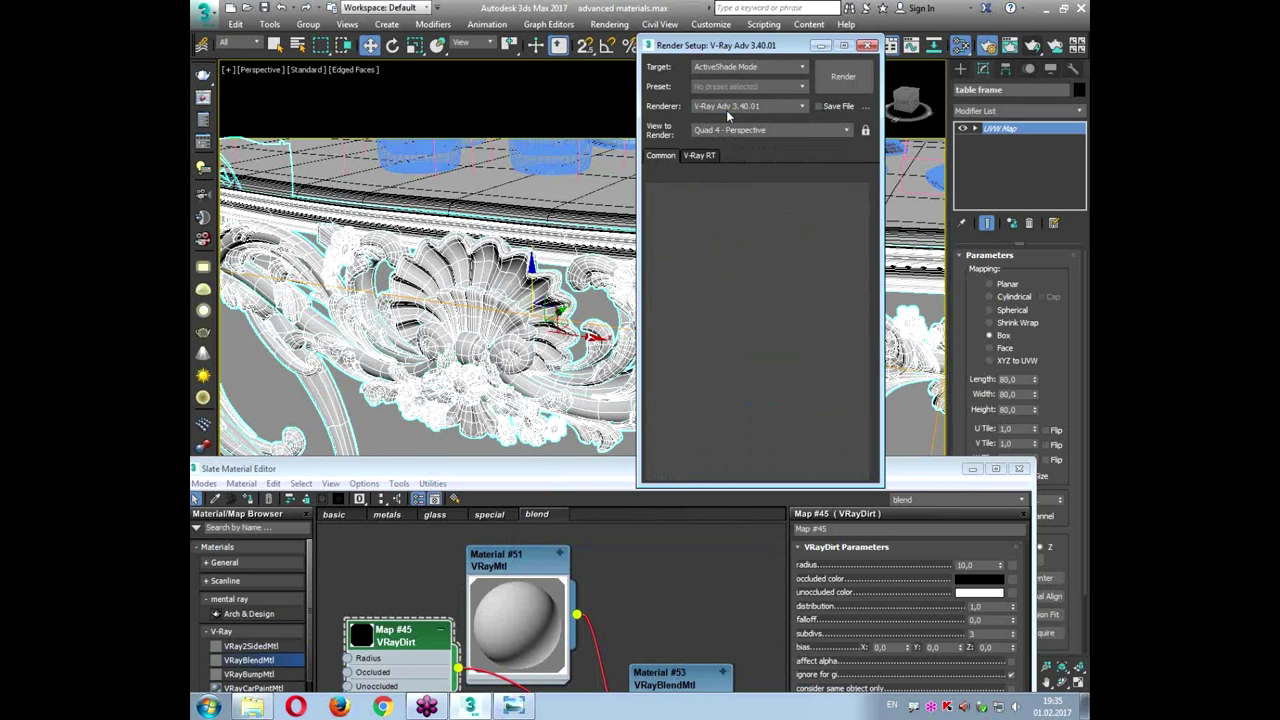
left_click(835, 82)
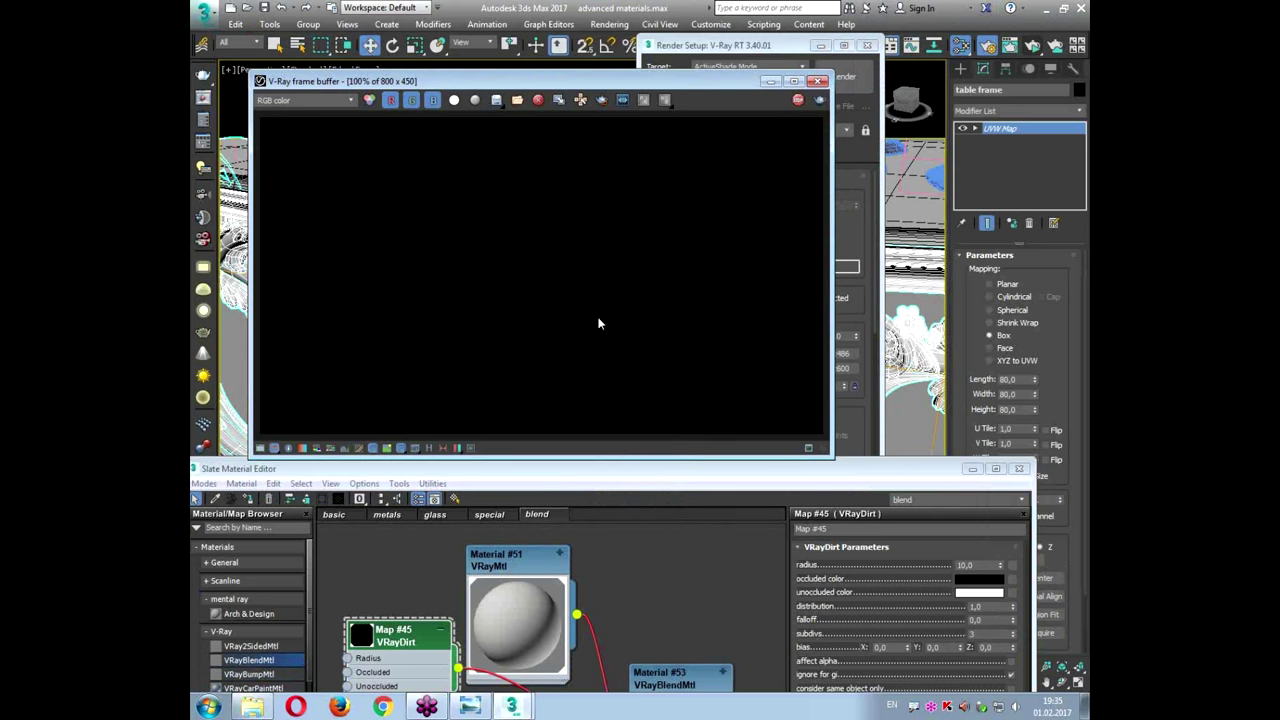
Step: Arrange the frame buffer and the material editor so the live render and the VRayDirt parameters are both visible
left_click_drag(624, 475, 637, 342)
left_click_drag(560, 88, 522, 49)
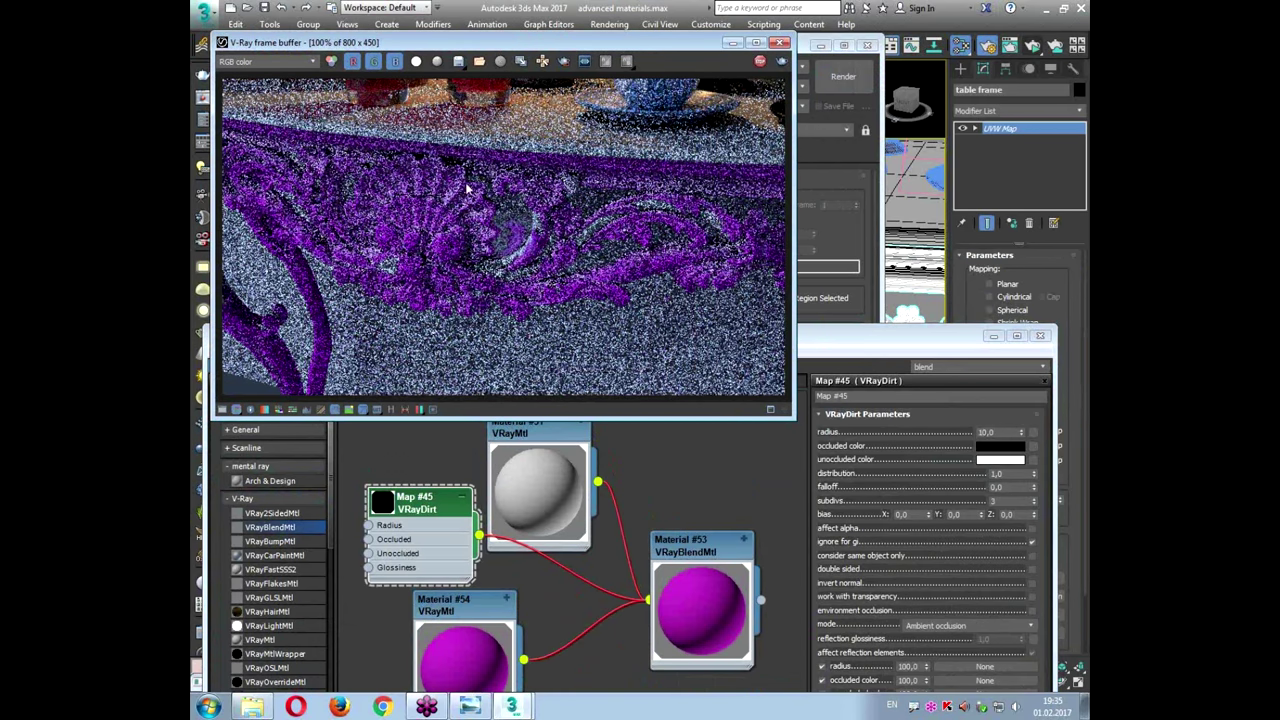
left_click(822, 336)
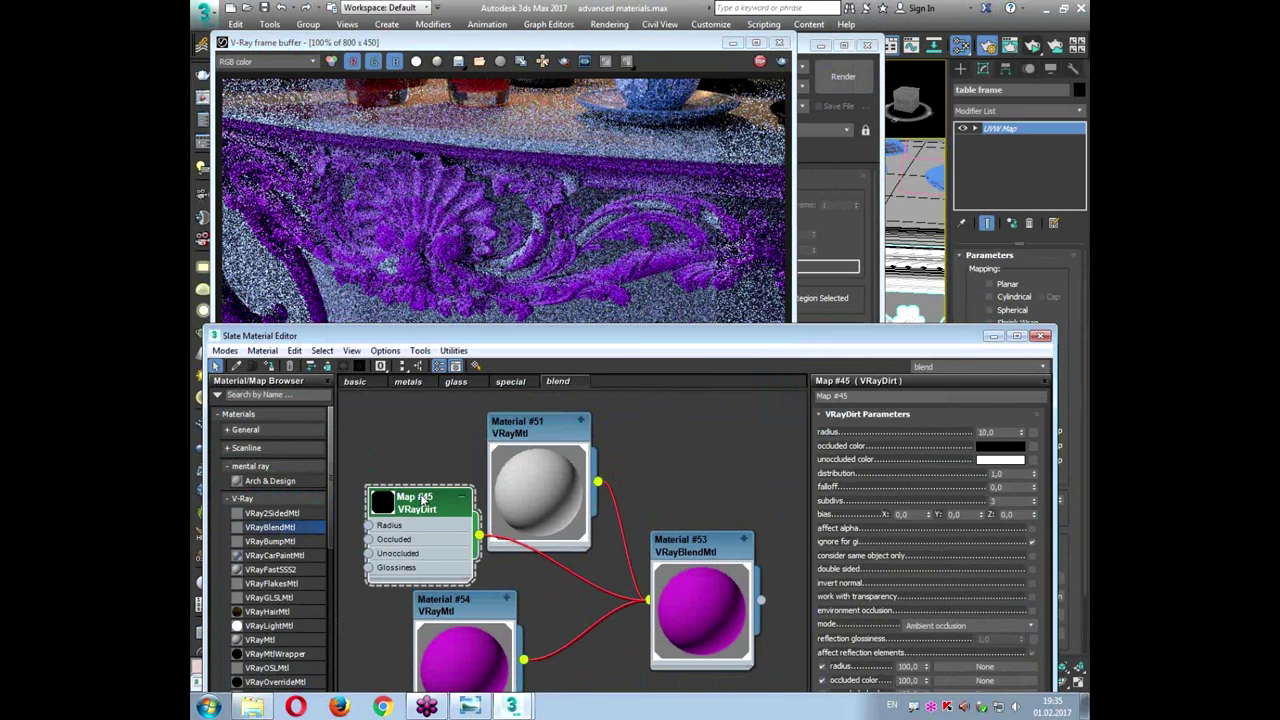
Step: Move the VRayDirt node clear of its neighbors and swap its colors to white for occluded and black for unoccluded
left_click_drag(438, 502, 422, 471)
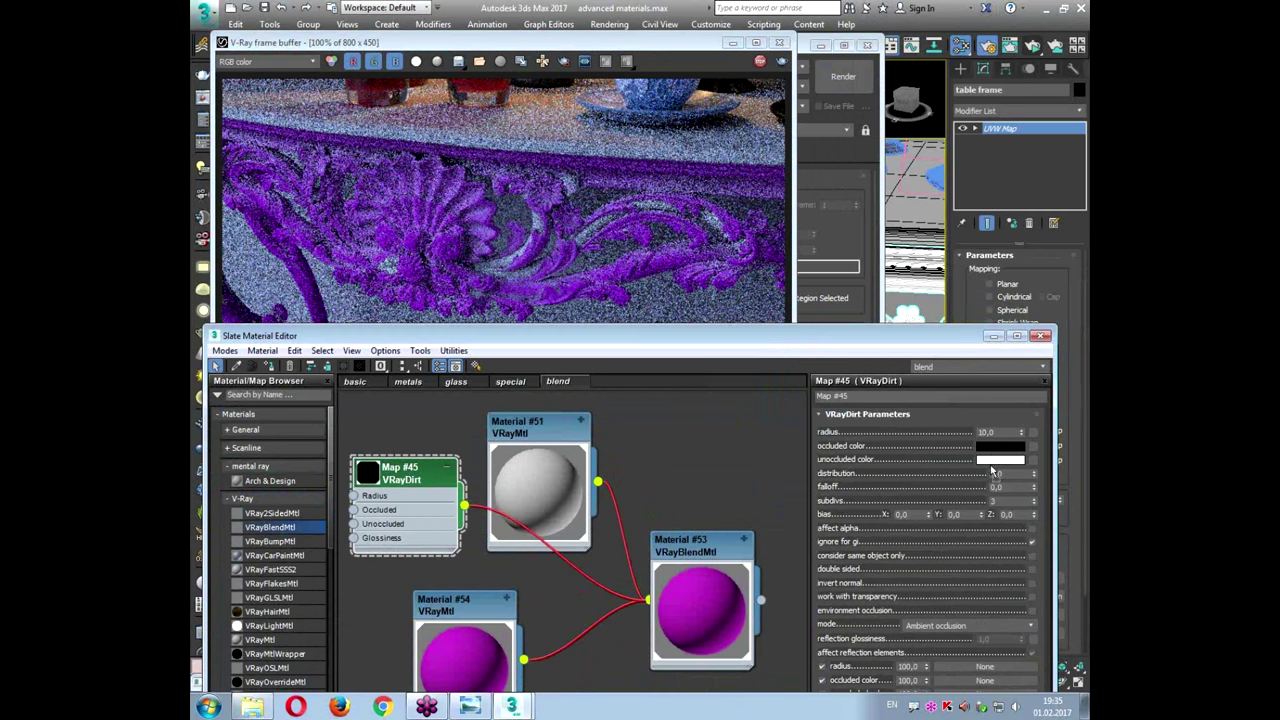
left_click_drag(1000, 446, 1000, 459)
left_click(552, 623)
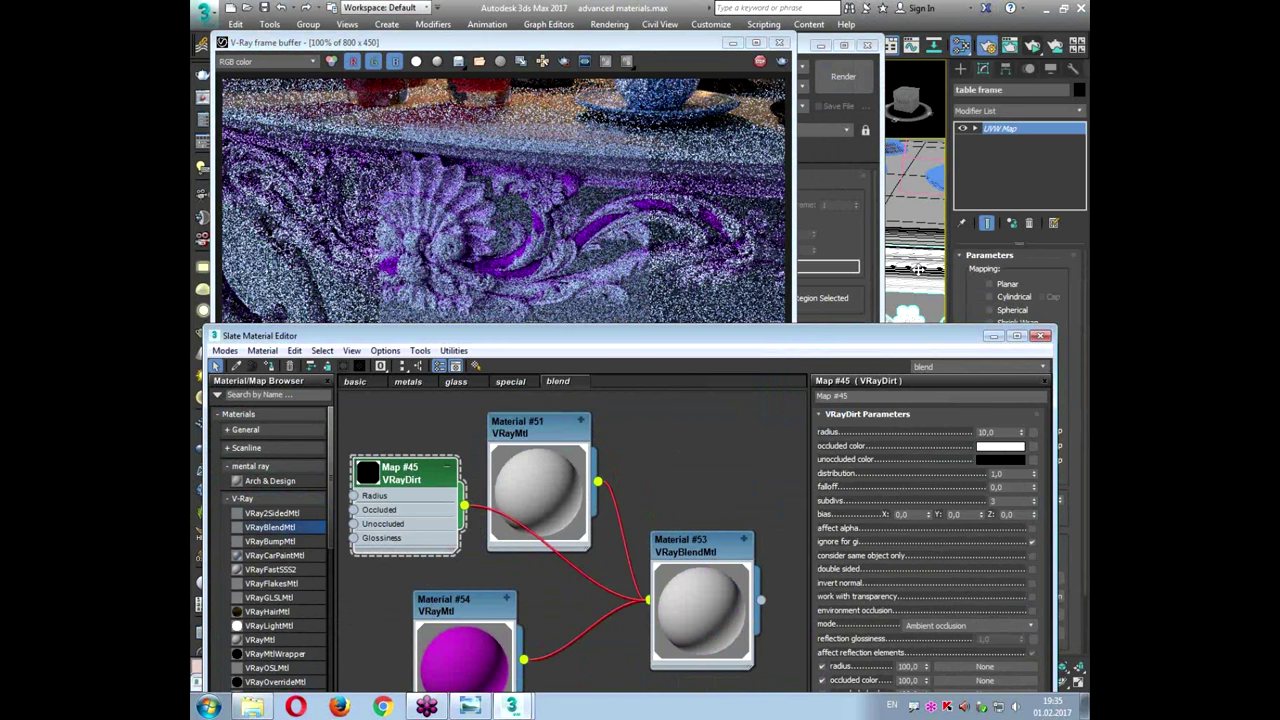
Step: Try a VRayDirt radius of 5 with a distribution of -15
double_click(987, 431)
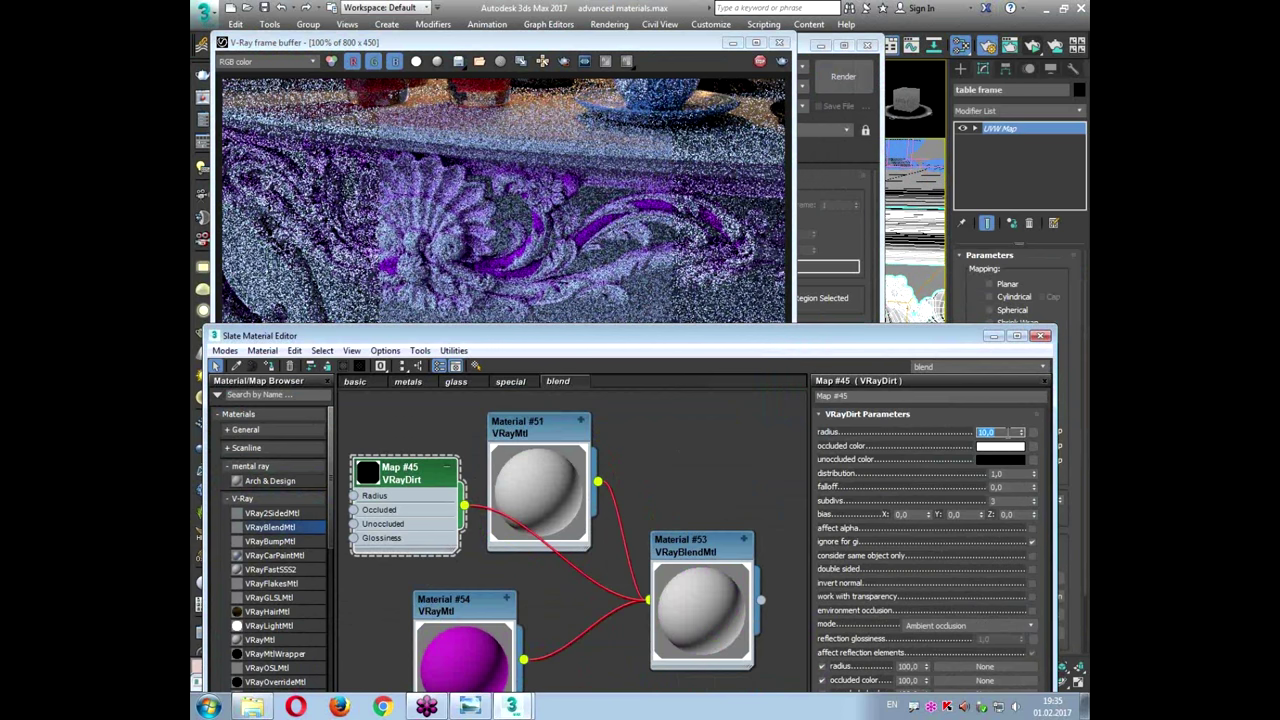
type("5")
key("Return")
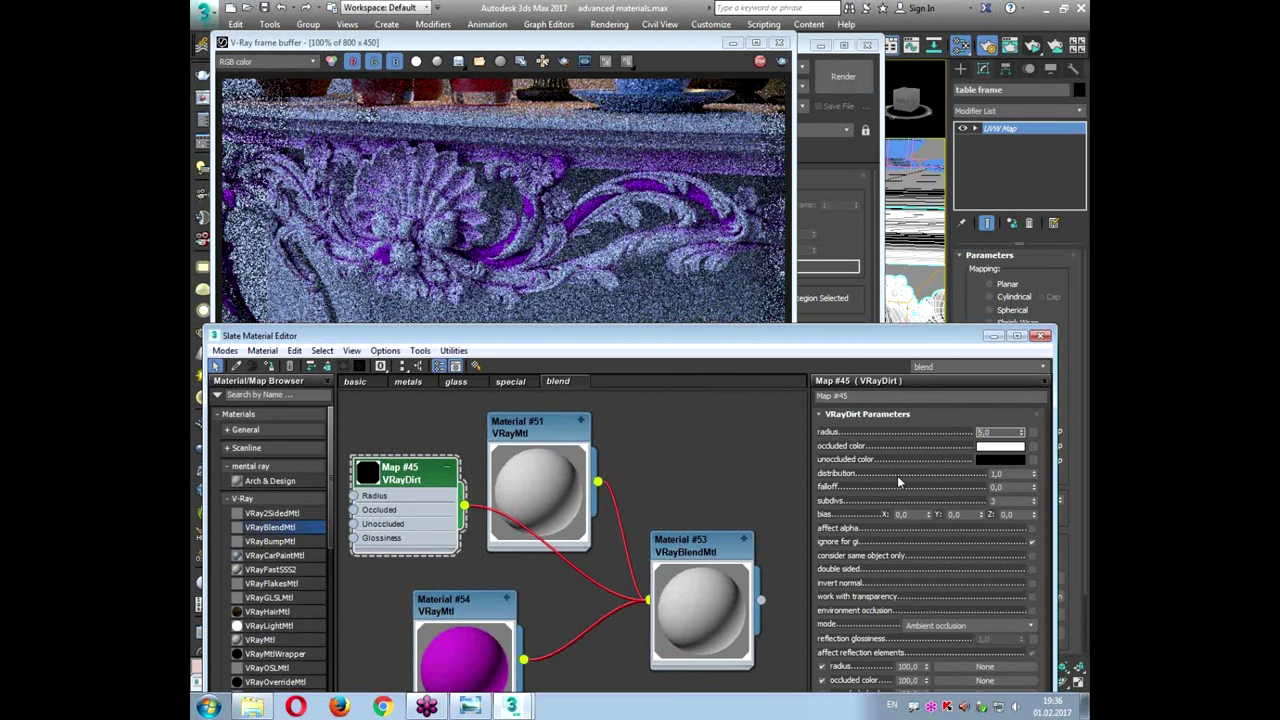
key("Tab")
type("-15")
key("Return")
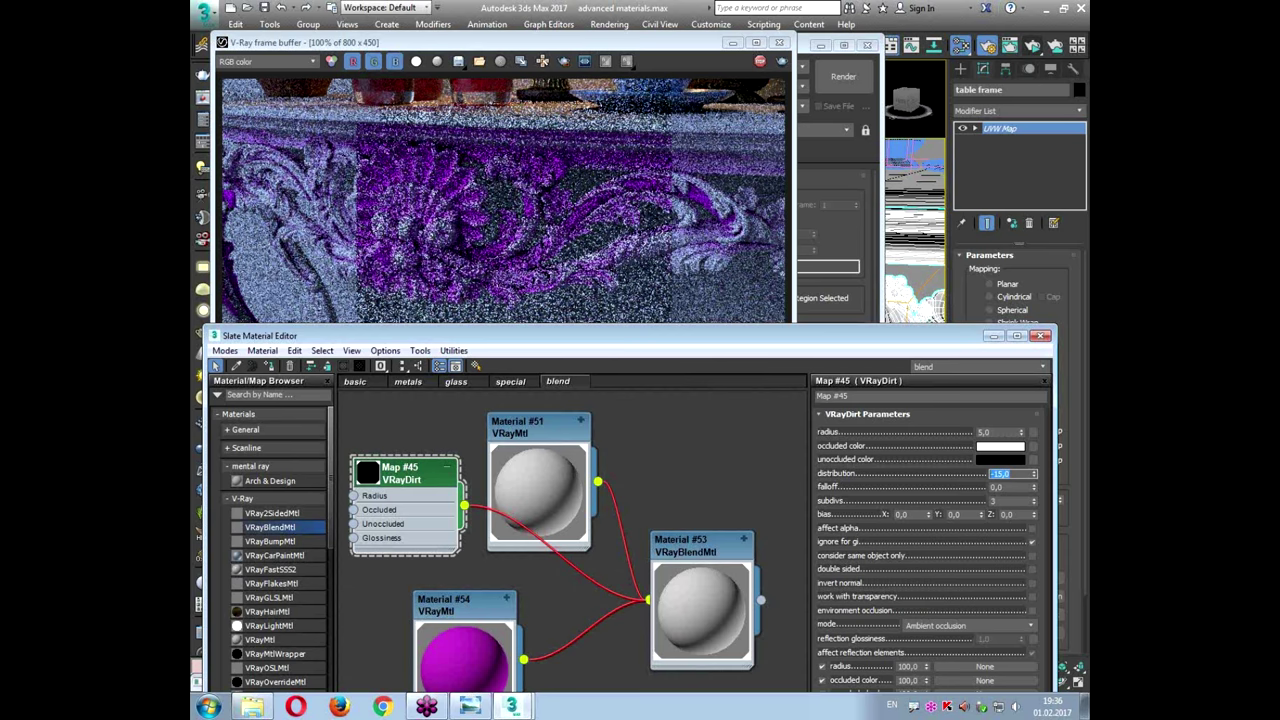
Step: Try VRayDirt radius values of 2 and 1, settle on 2, and set the distribution to -10
double_click(988, 431)
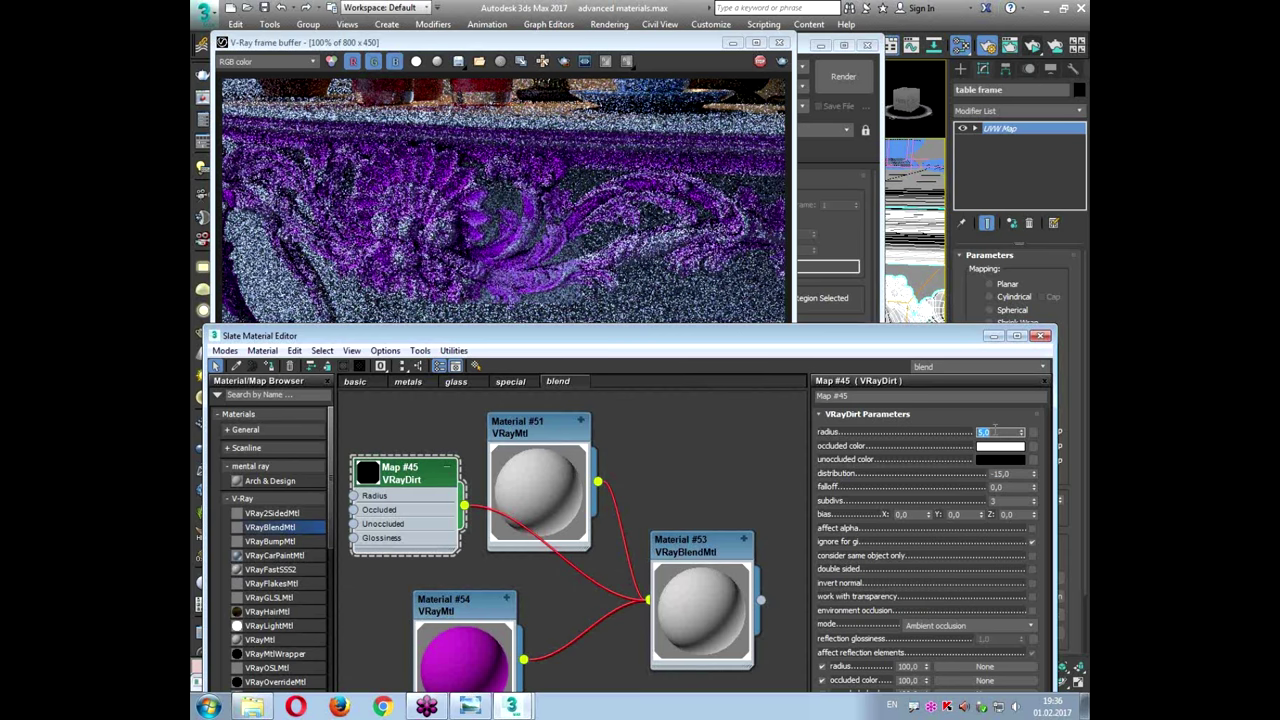
type("2")
key("Return")
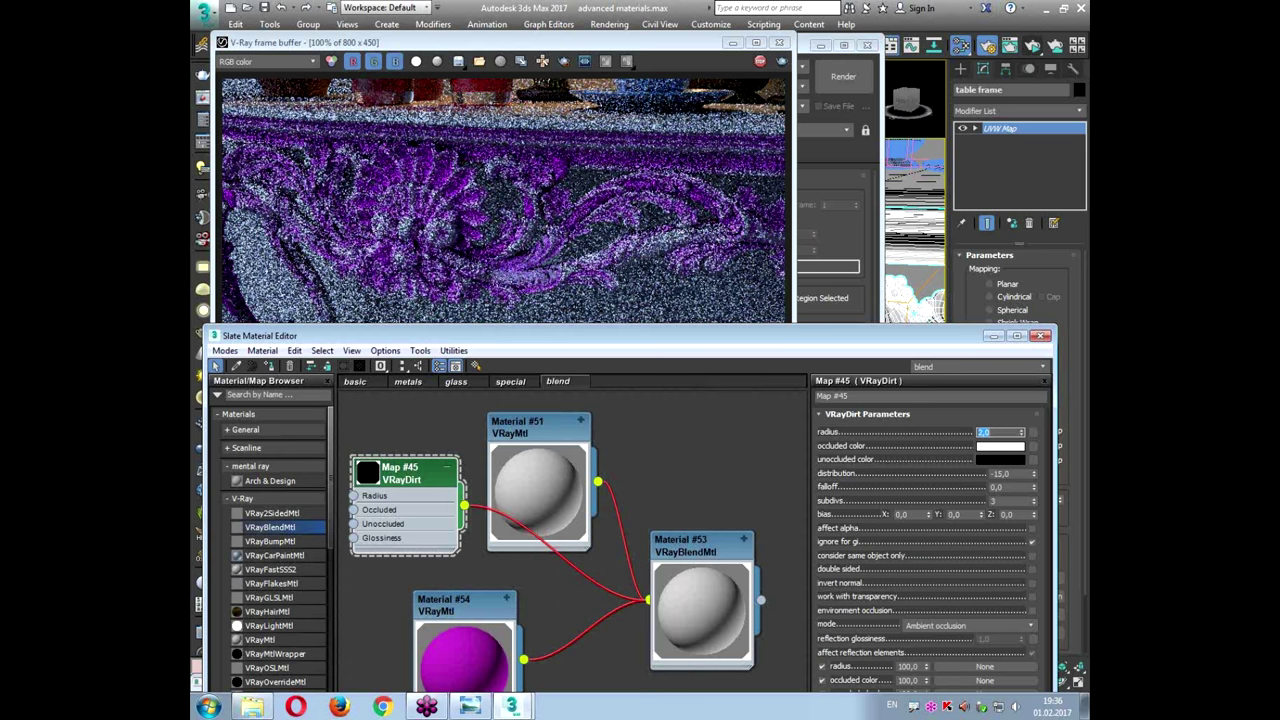
type("1")
key("Return")
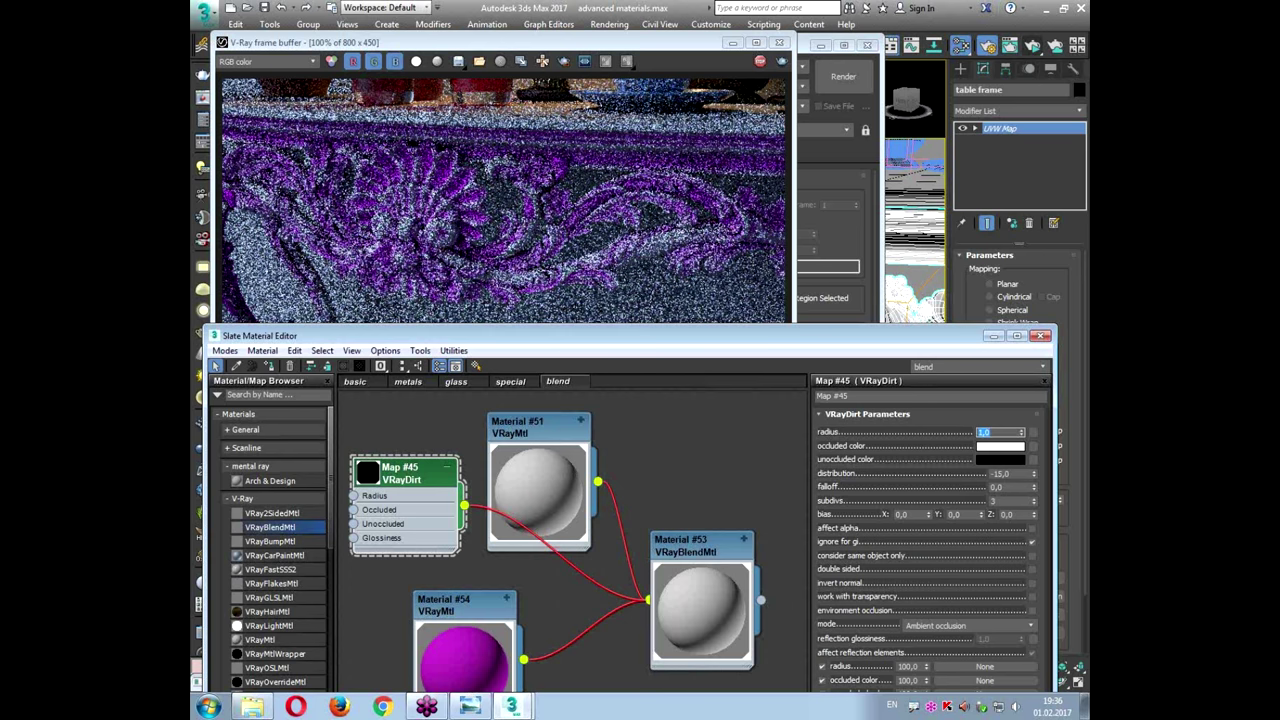
key("Tab")
type("-10")
key("Return")
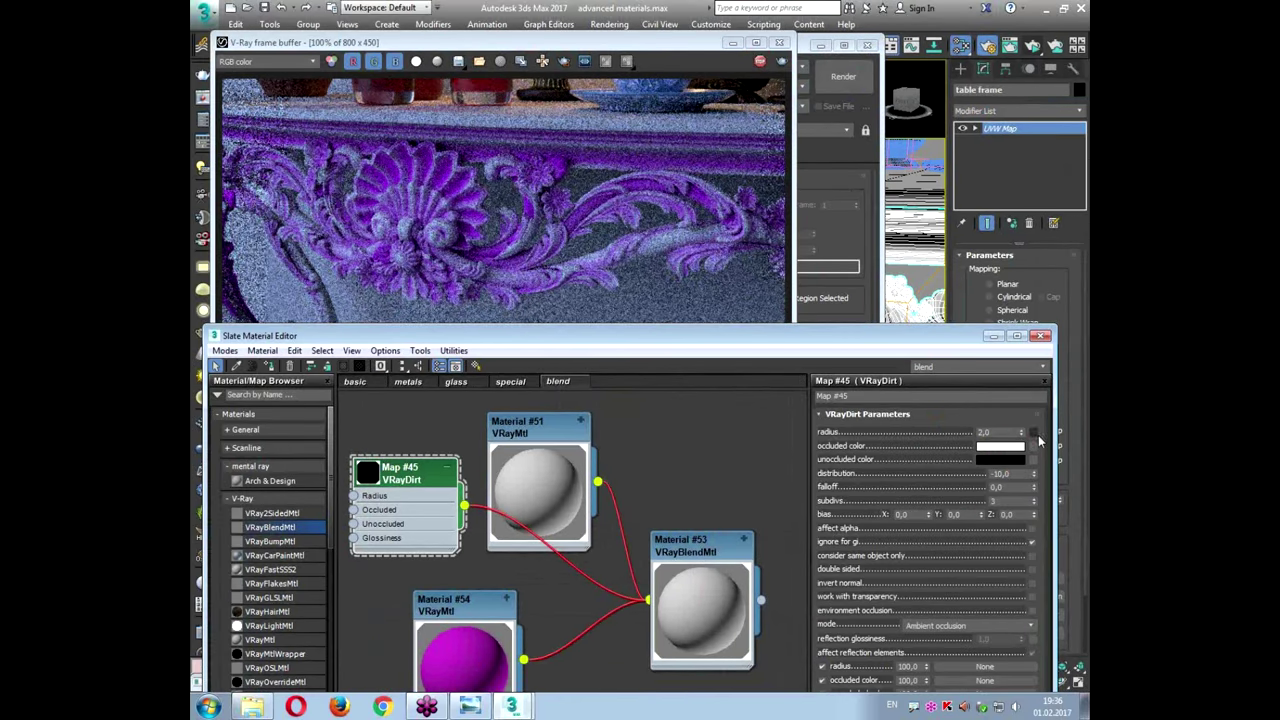
Step: Add a Bitmap to the VRayDirt radius using metal1.jpg after previewing the image, and enlarge the visible area of the material editor
left_click(908, 414)
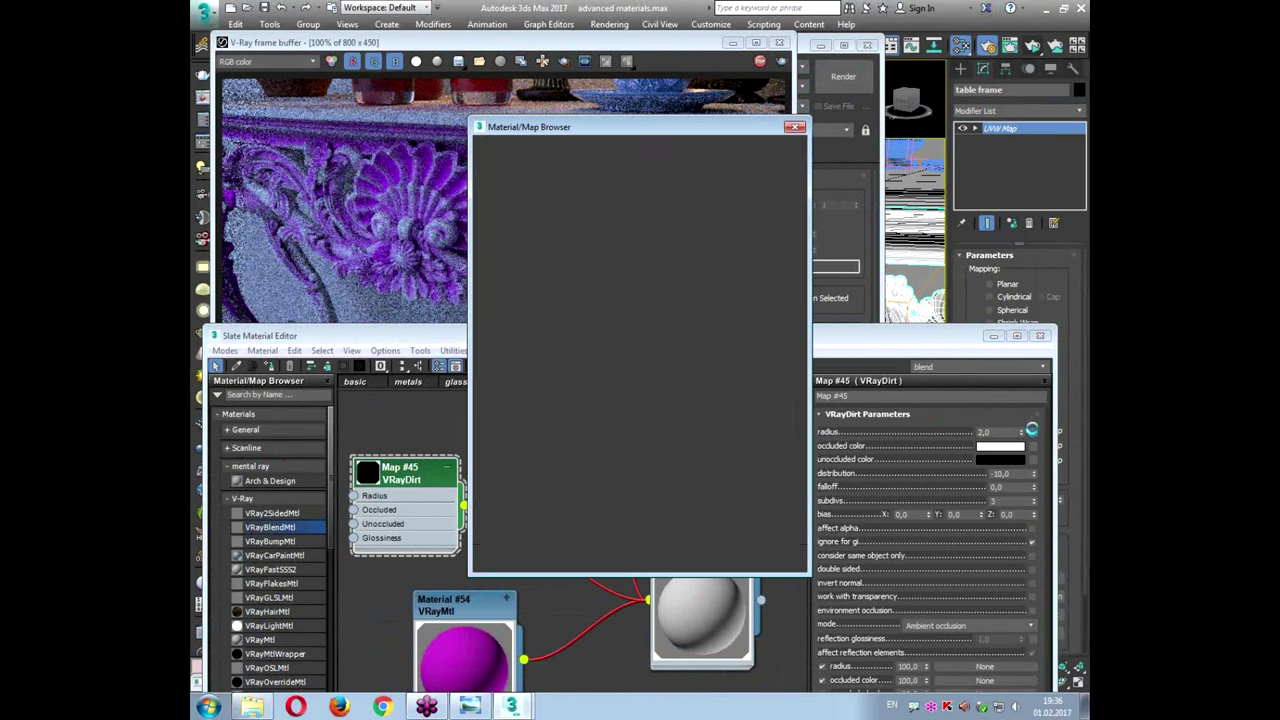
scroll(561, 224, "up", 3)
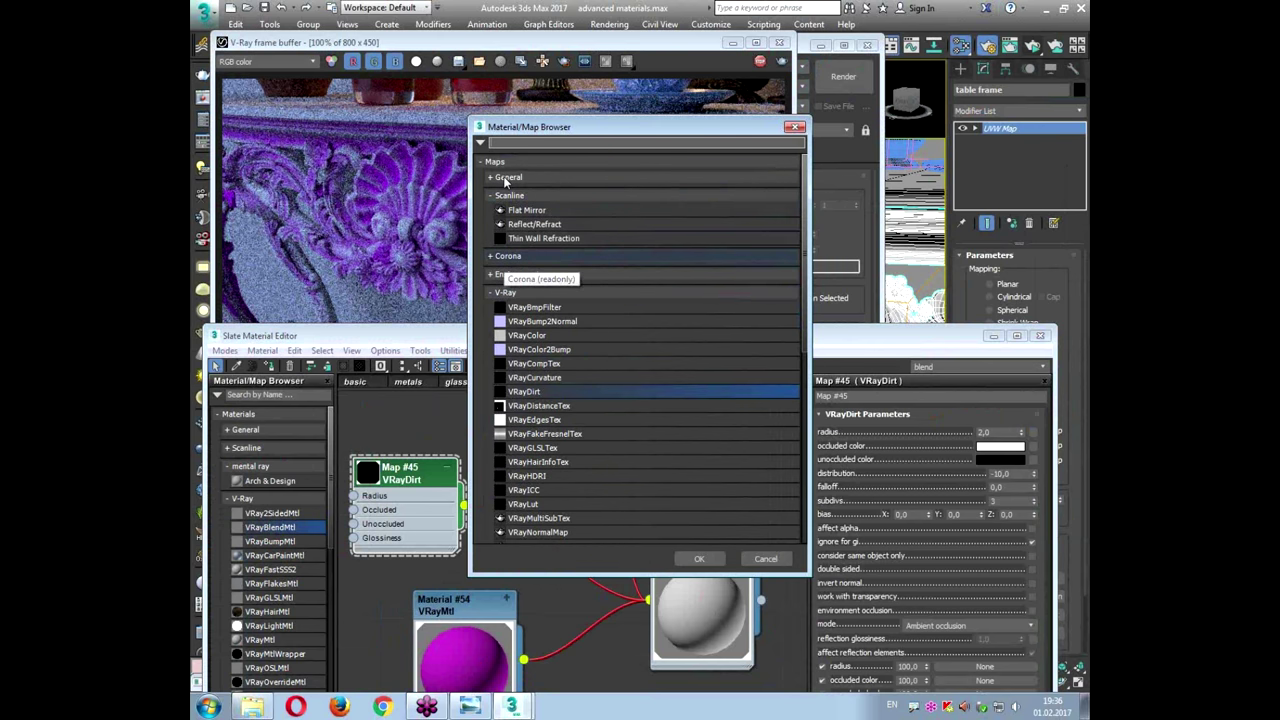
left_click(515, 178)
double_click(520, 191)
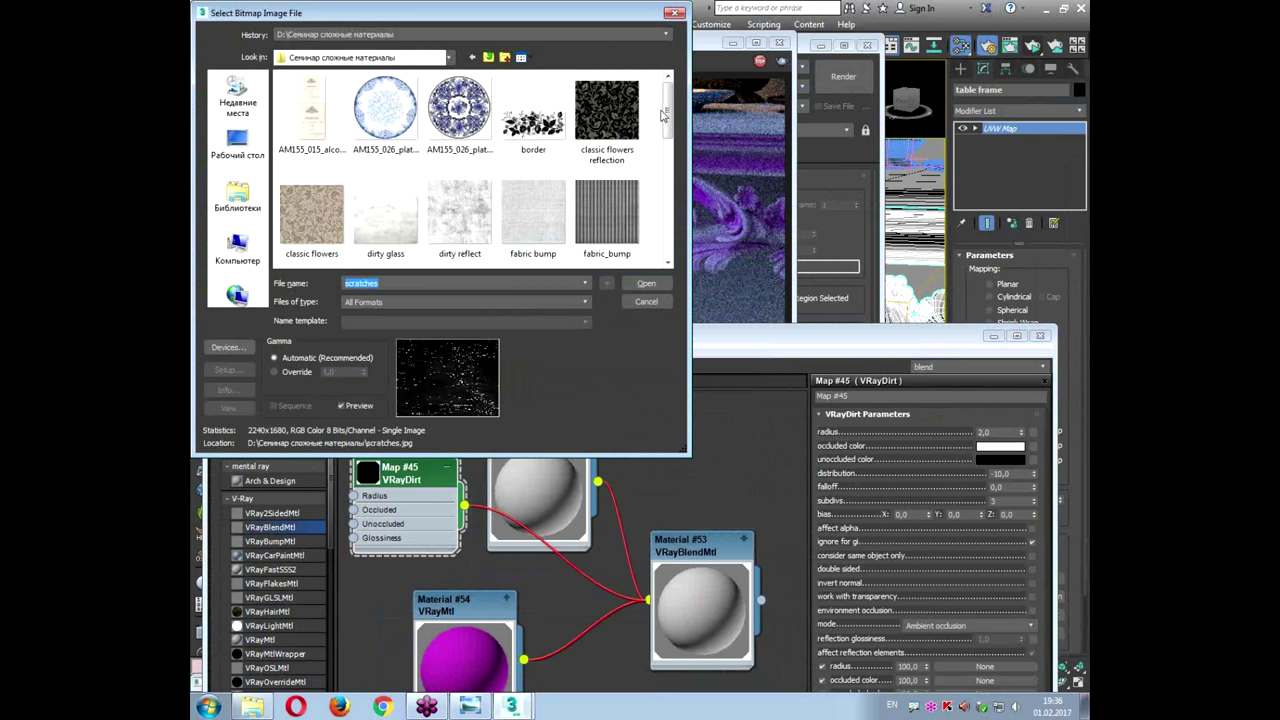
left_click_drag(666, 119, 672, 207)
left_click(322, 196)
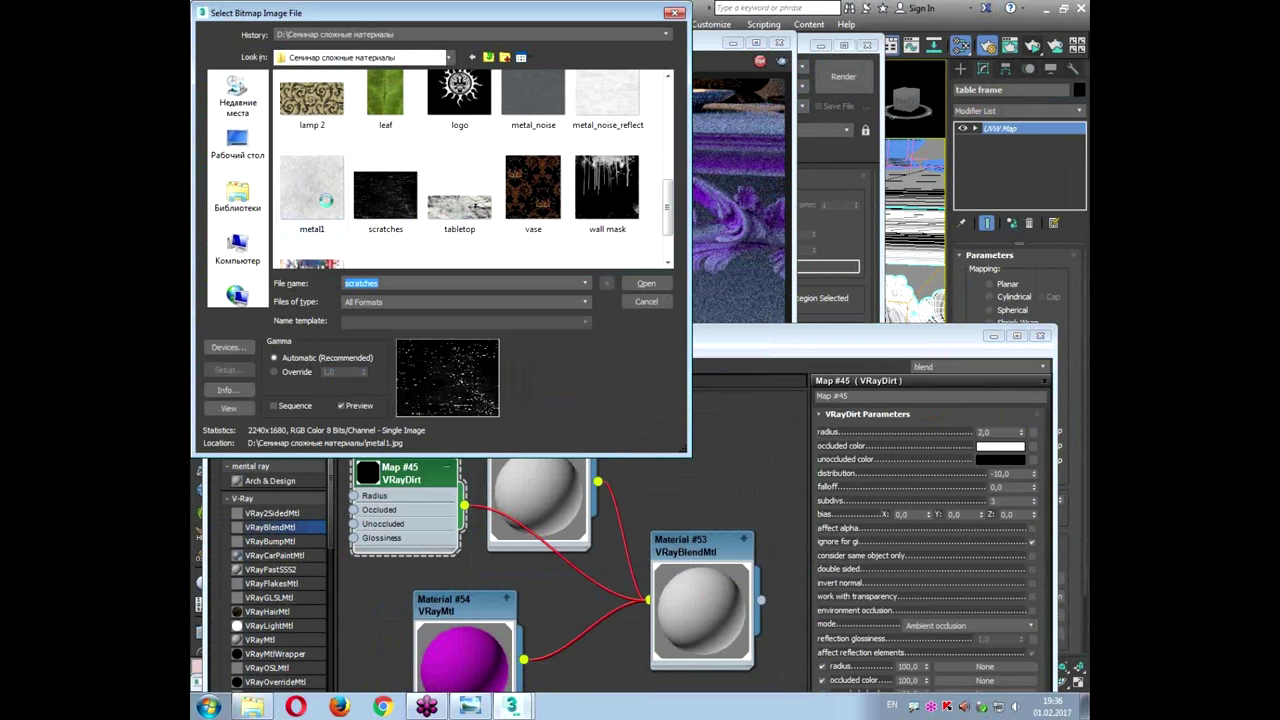
left_click(228, 408)
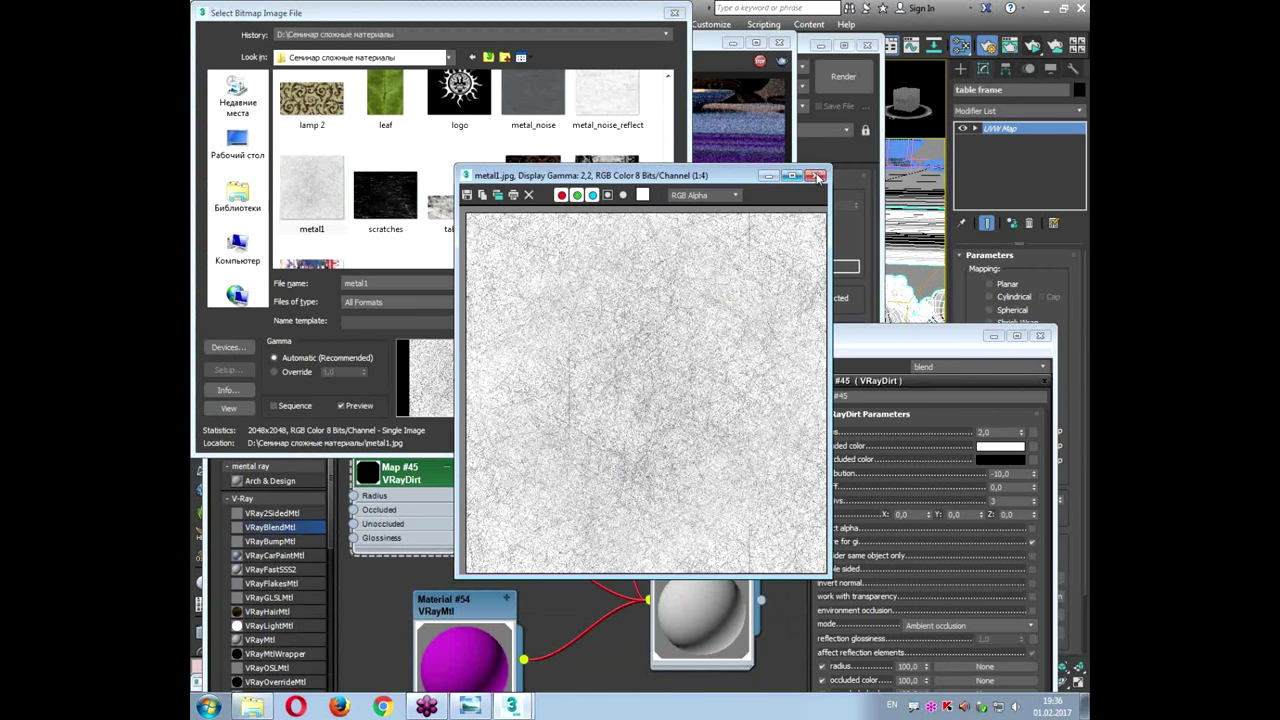
left_click(816, 176)
double_click(322, 211)
left_click_drag(563, 335, 569, 135)
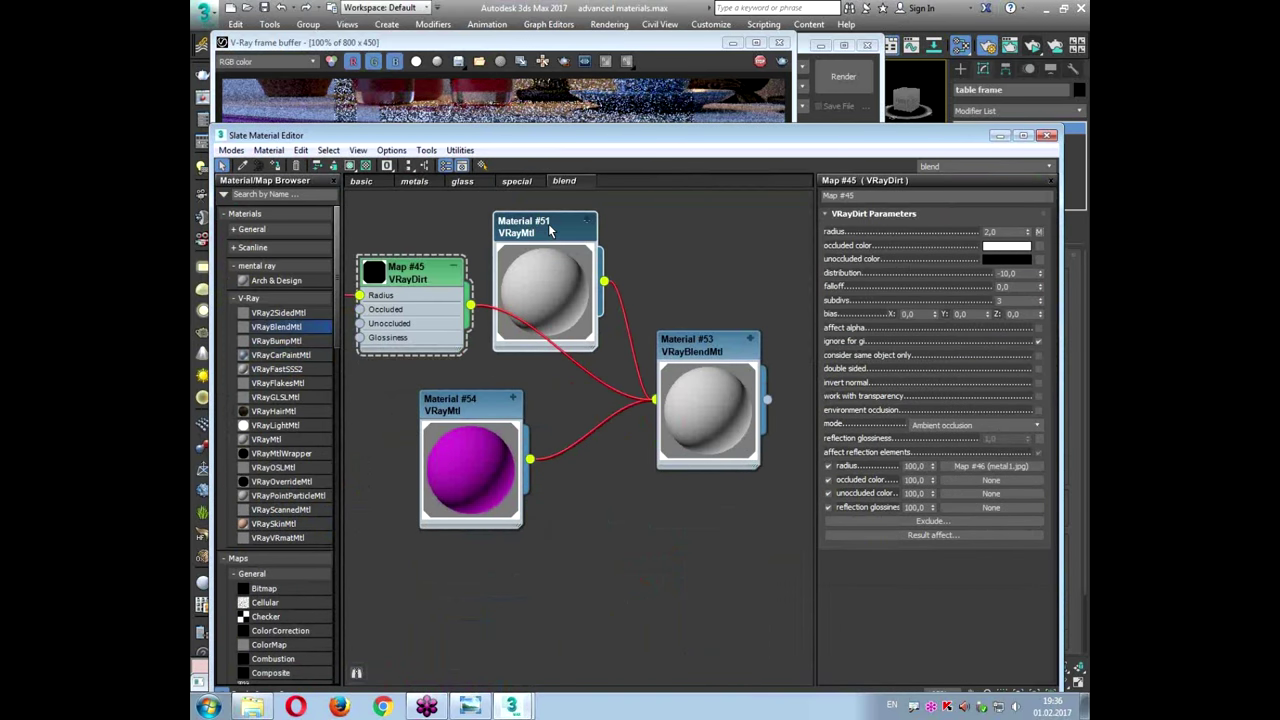
Step: Enlarge the preview of the metal1.jpg Bitmap node feeding the VRayDirt radius and enable the color map in its output settings
left_click_drag(549, 227, 565, 227)
middle_click_drag(414, 277, 774, 299)
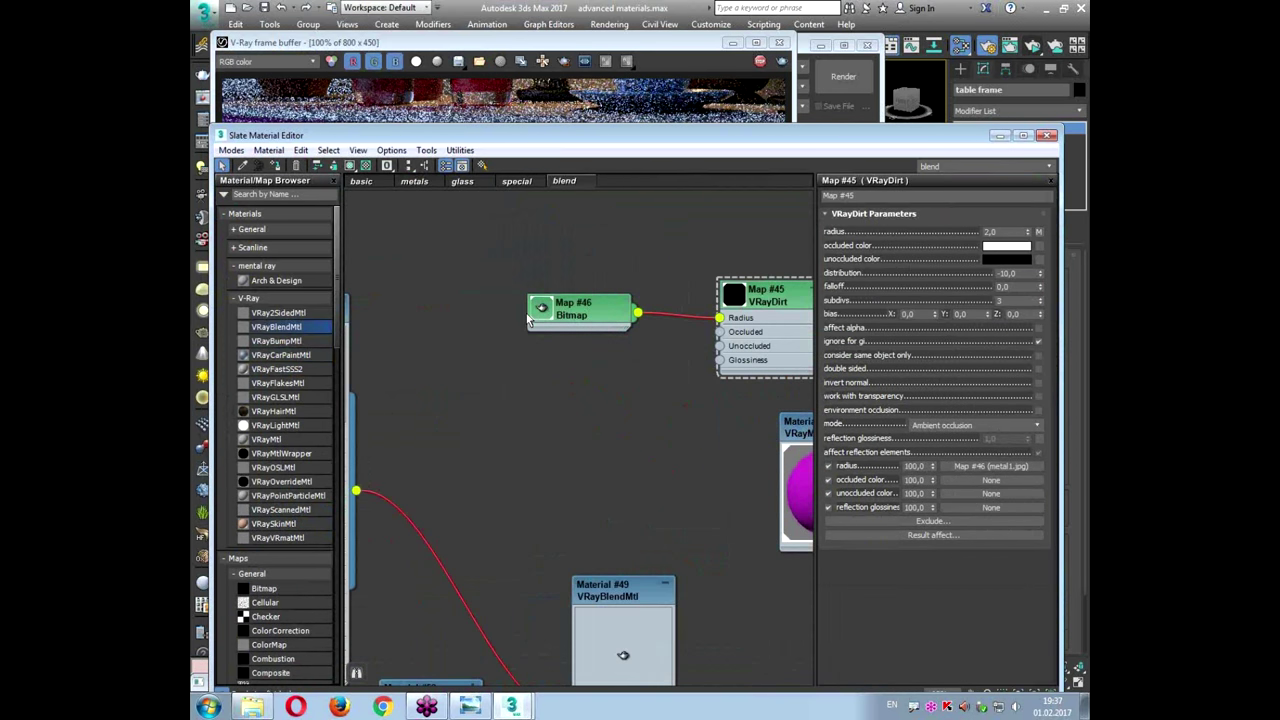
scroll(527, 314, "up", 1)
double_click(541, 308)
left_click_drag(576, 316, 579, 284)
double_click(579, 283)
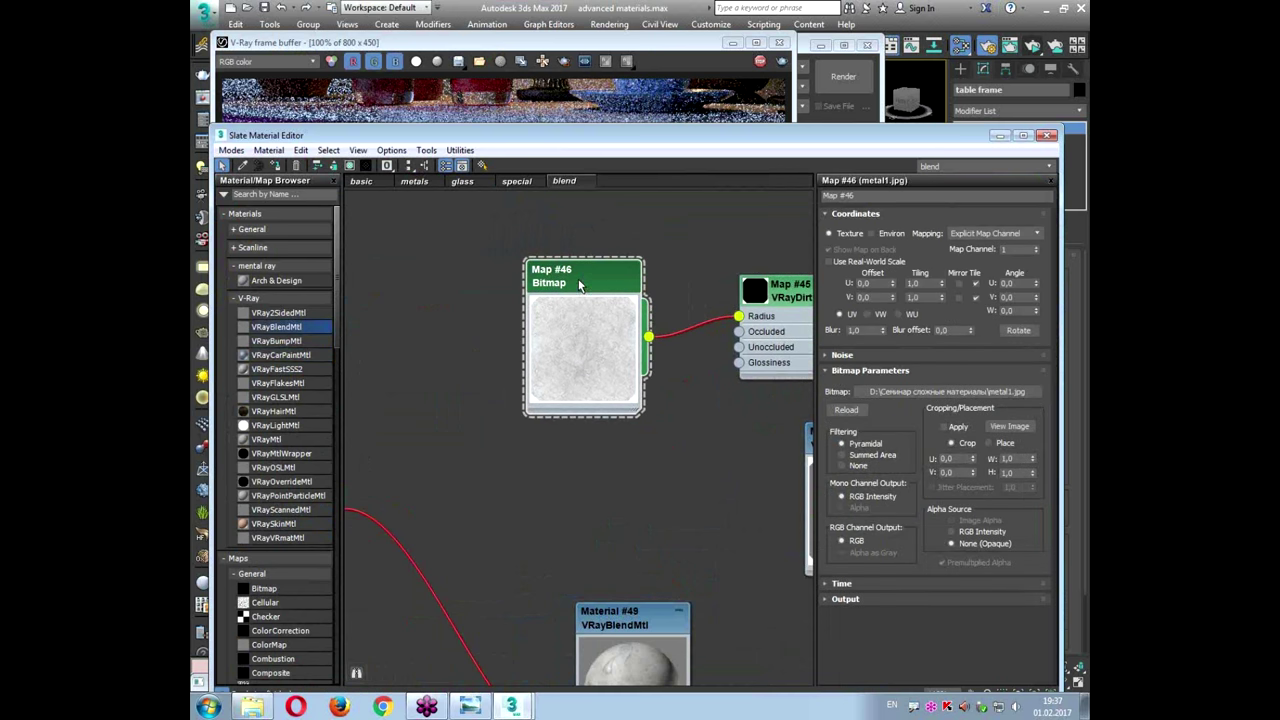
left_click(843, 599)
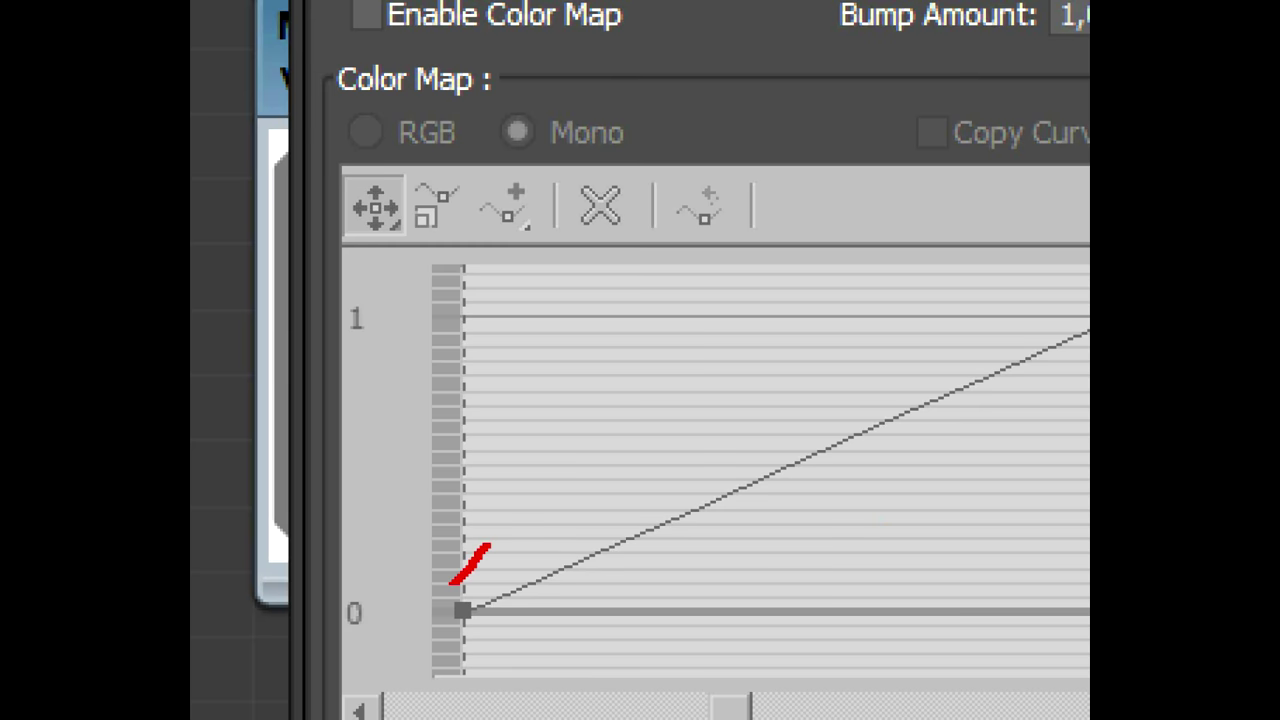
mouse_move(490, 545)
left_mouse_down()
mouse_move(1086, 290)
mouse_move(385, 560)
left_mouse_up()
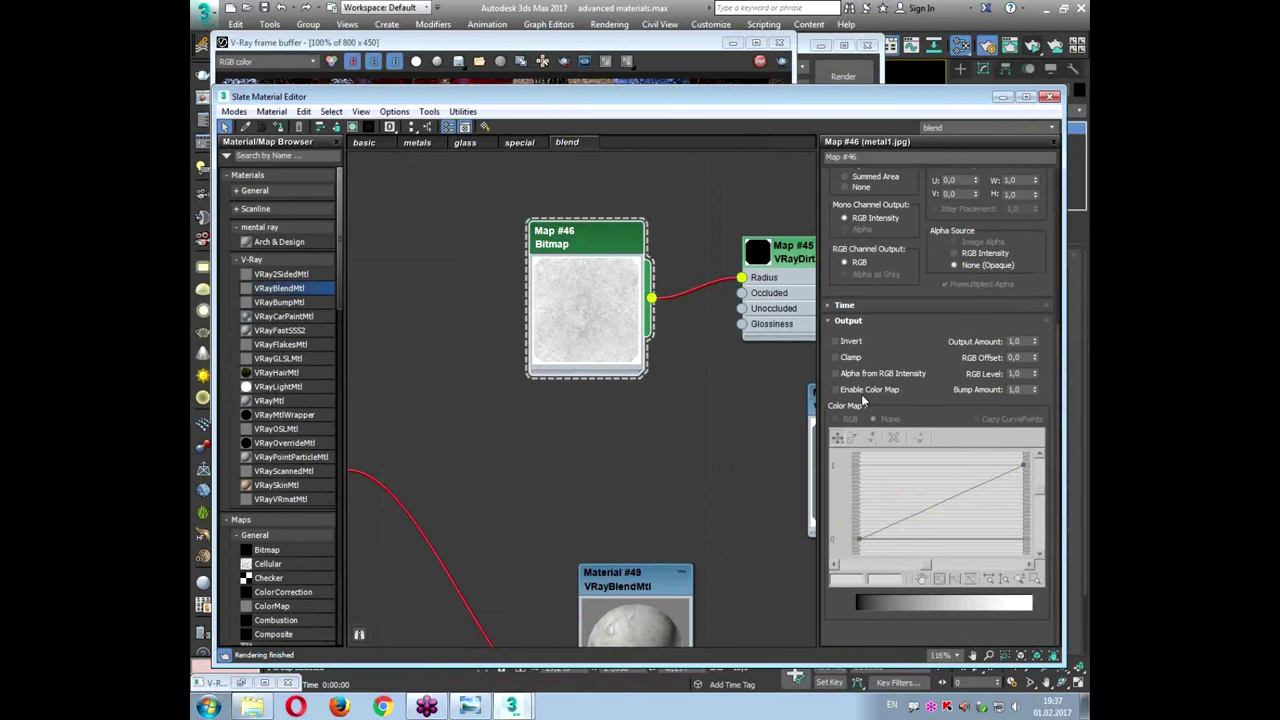
left_click(860, 390)
Step: Convert both endpoints of the bitmap's output curve to Bezier-Corner and bend the curve downward to darken the texture
right_click(856, 537)
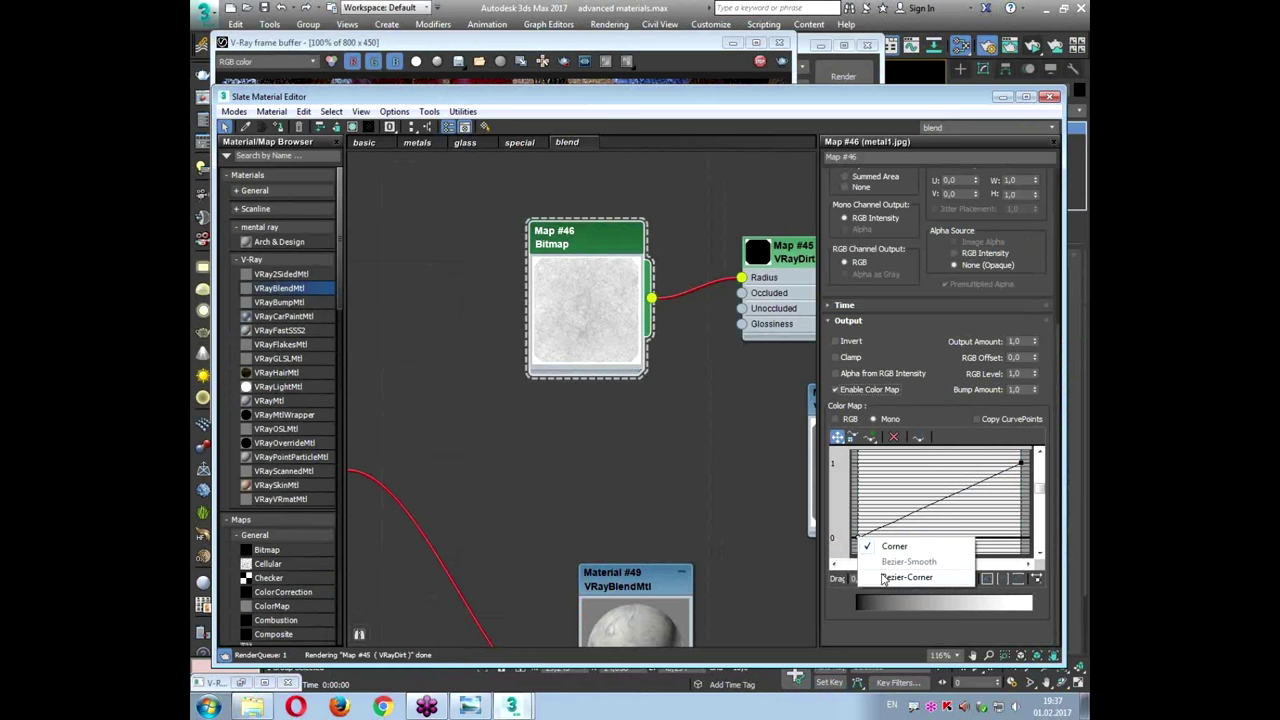
left_click(886, 578)
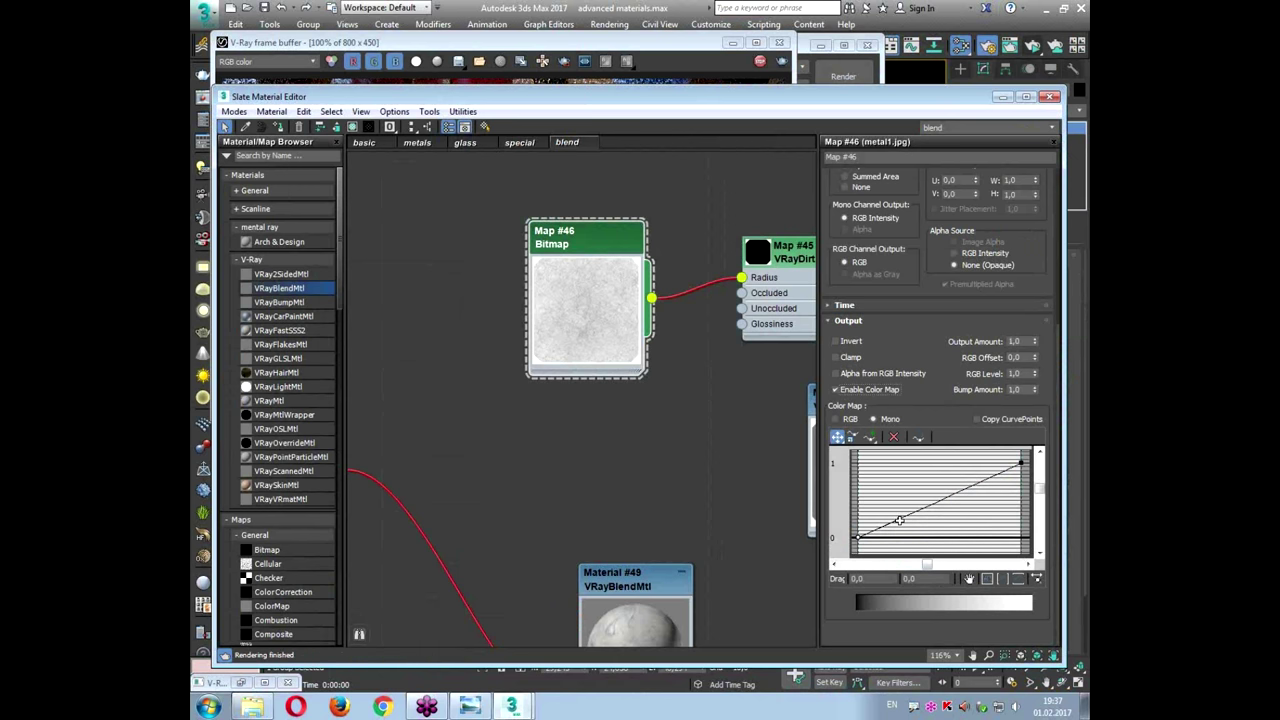
left_click_drag(899, 520, 1019, 536)
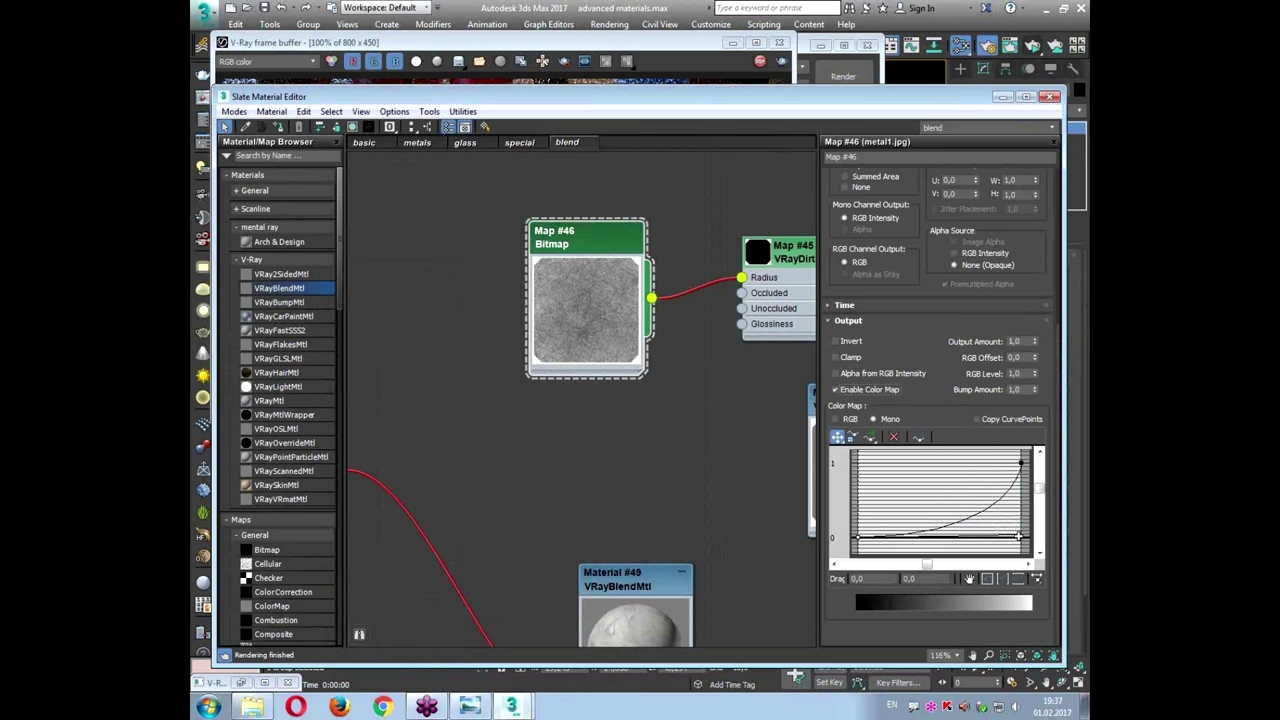
right_click(1021, 462)
left_click(1013, 502)
left_click_drag(981, 486, 1014, 510)
left_click_drag(912, 524, 998, 535)
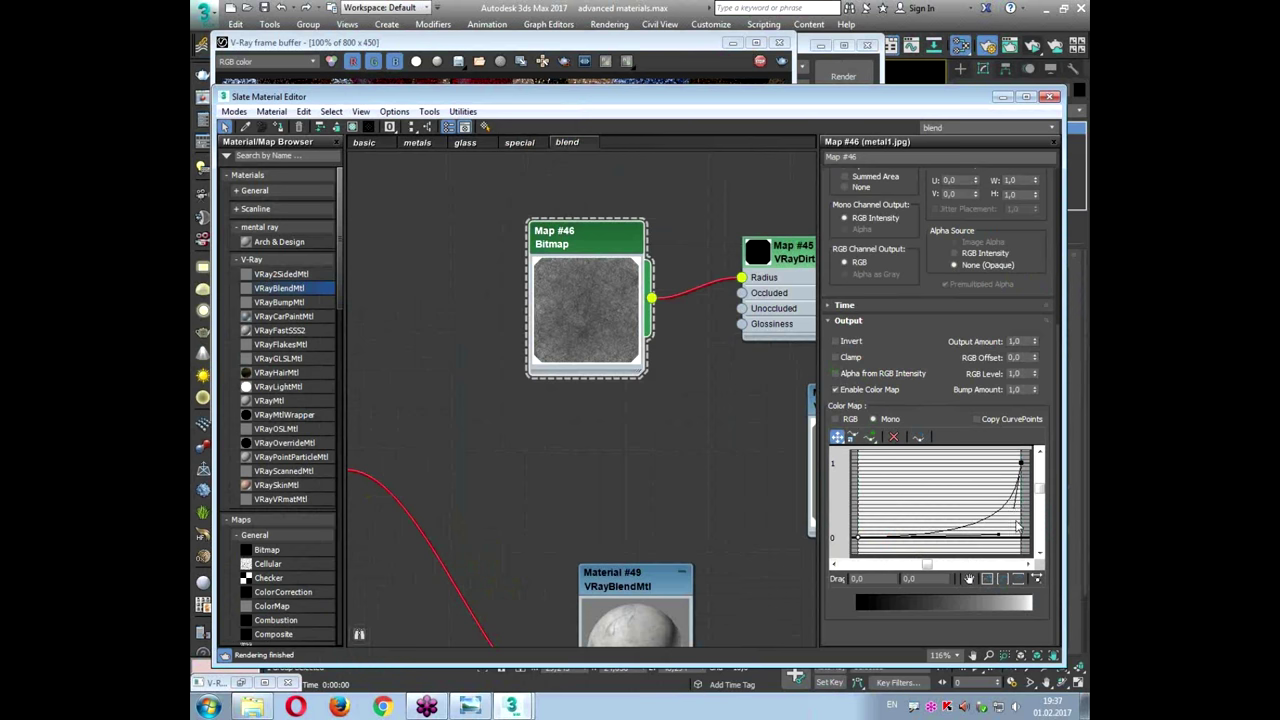
left_click_drag(1013, 509, 999, 500)
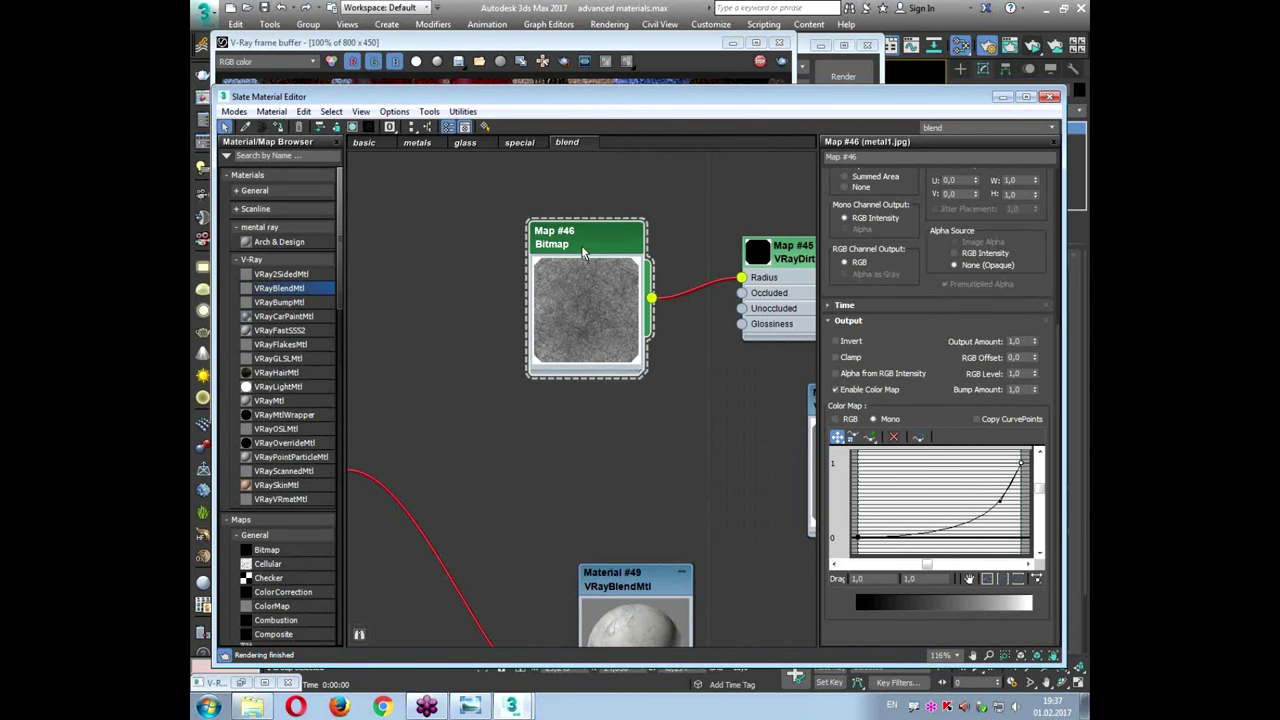
Step: Minimize the material editor and zoom in on the carved table frame to inspect the textured dirt mask in ActiveShade
left_click(1005, 97)
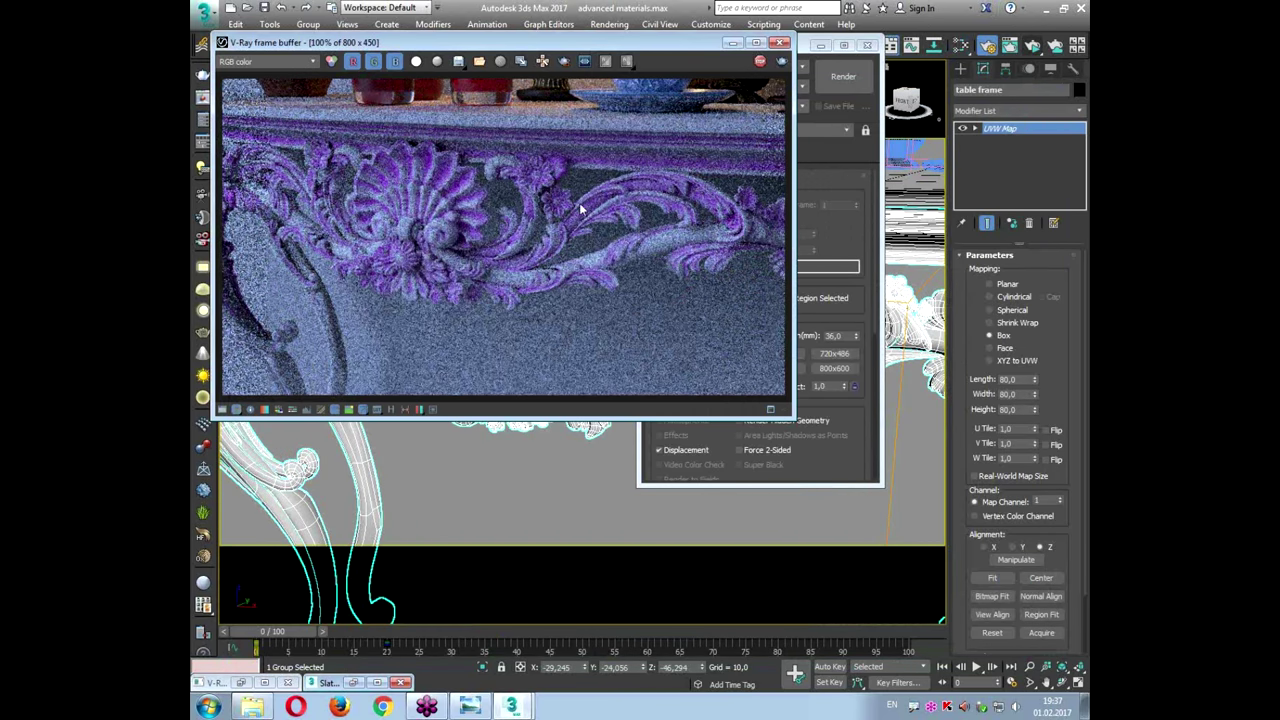
left_click_drag(607, 43, 752, 371)
scroll(516, 258, "up", 5)
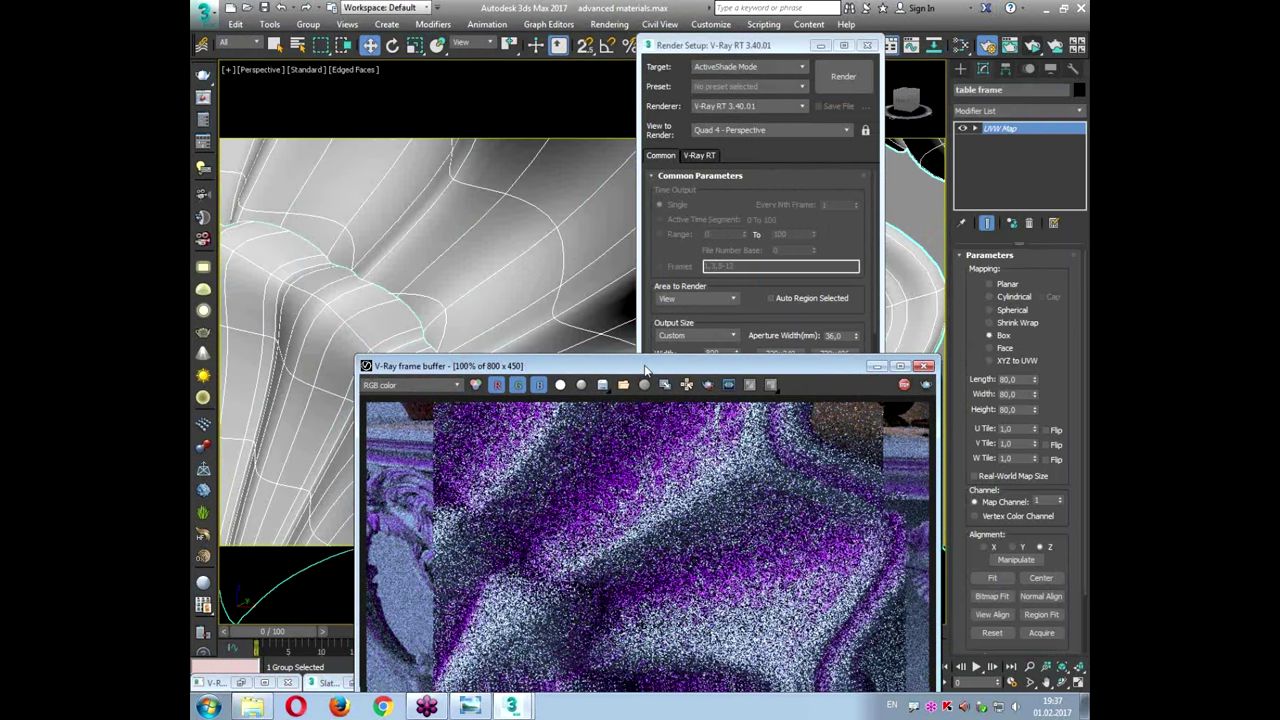
left_click_drag(645, 367, 588, 172)
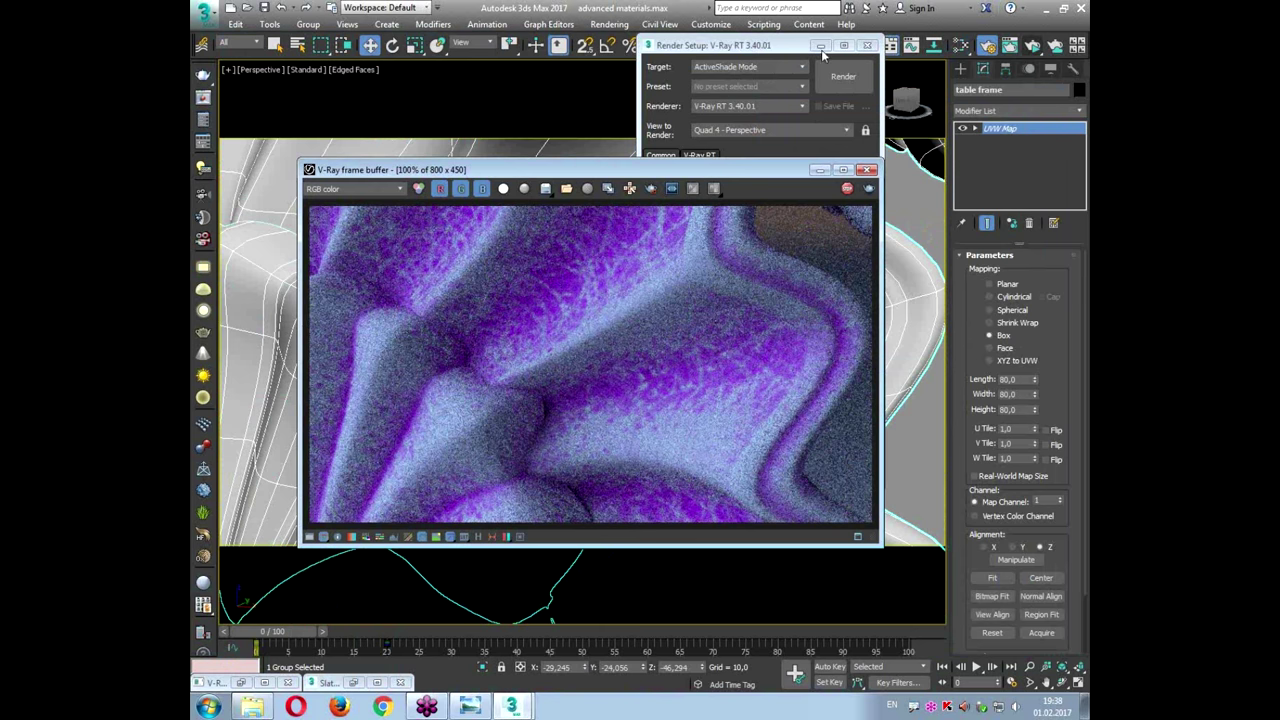
Step: Bring back the material editor, spread the grey and magenta VRayMtl nodes apart, and show the grey base material's parameters
left_click(964, 46)
scroll(680, 298, "down", 3)
middle_click_drag(737, 315, 570, 308)
scroll(570, 308, "down", 2)
scroll(565, 245, "up", 2)
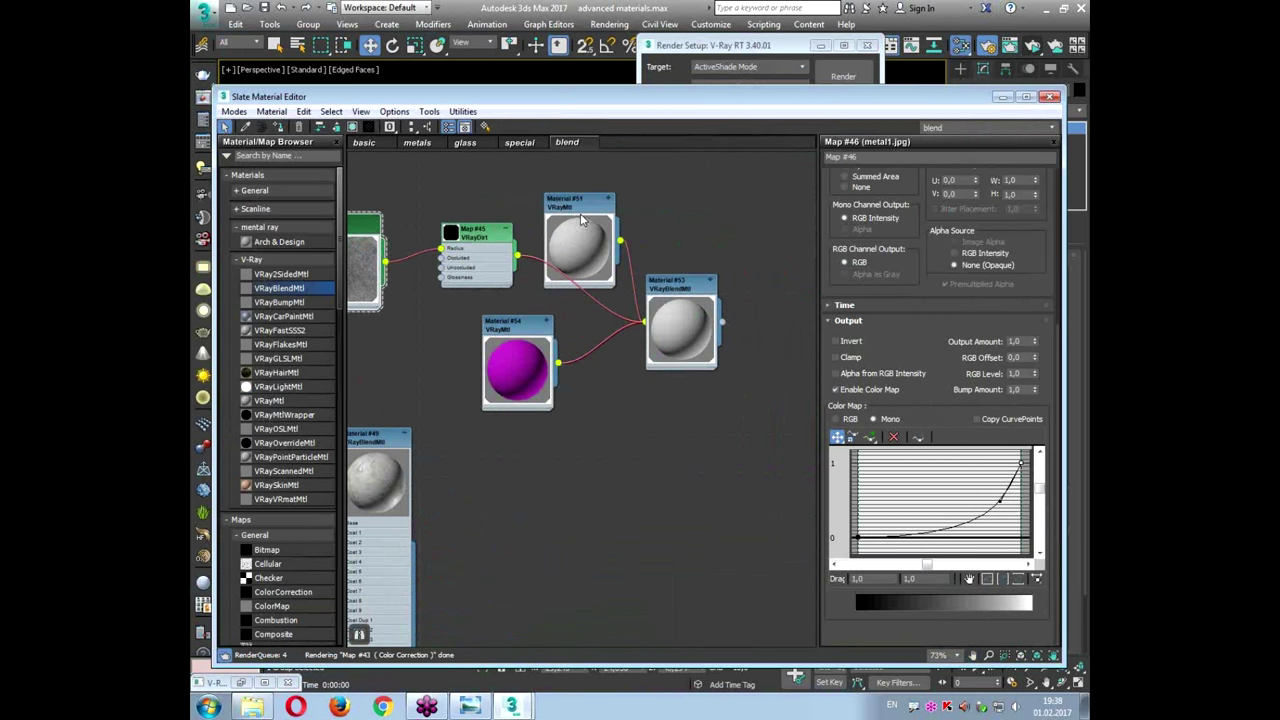
left_click_drag(565, 245, 555, 226)
left_click_drag(525, 331, 555, 406)
left_click(575, 188)
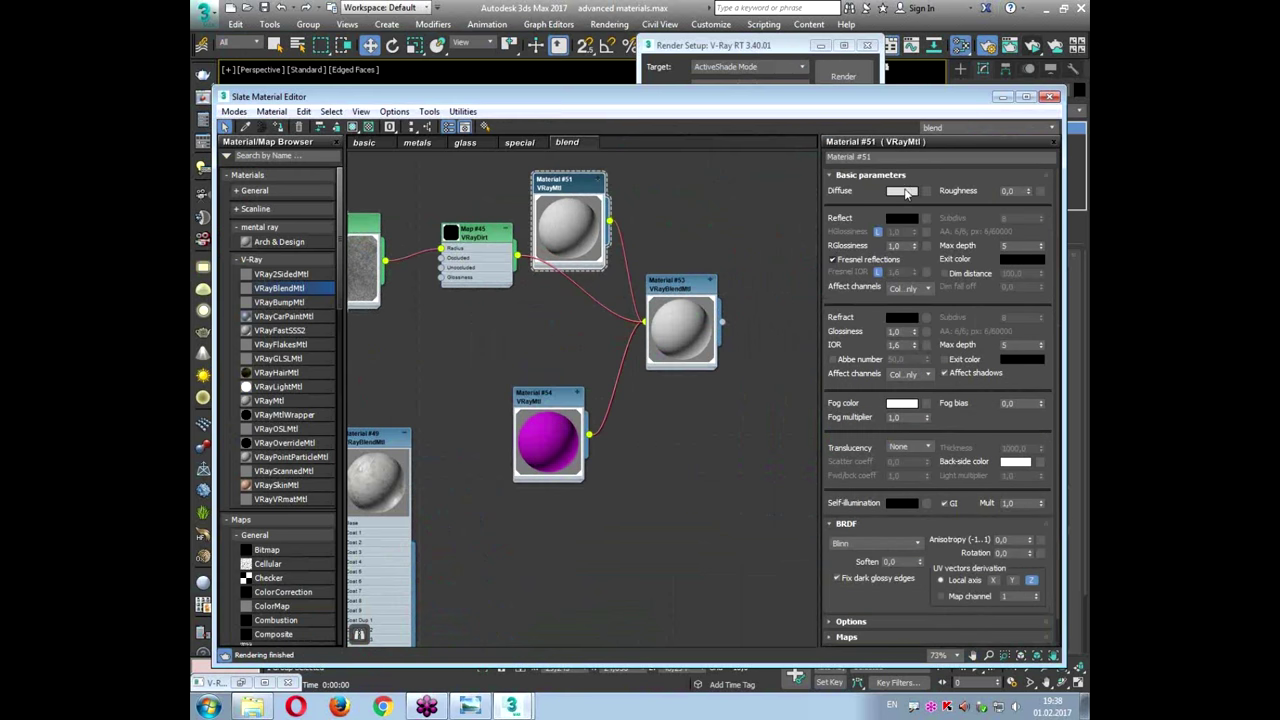
Step: Duplicate the gold VRayMtl together with its Color Correction and Bitmap nodes in the metals view
left_click(416, 142)
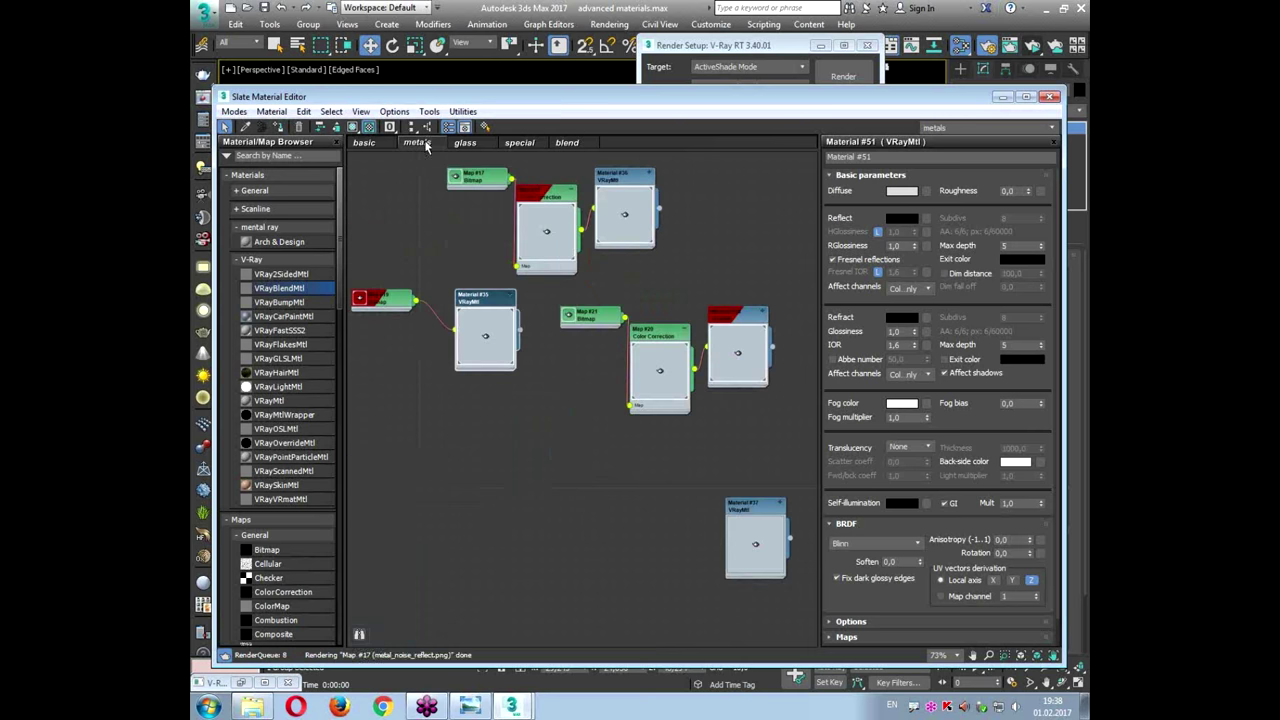
middle_click_drag(632, 297, 509, 294)
middle_click_drag(626, 415, 675, 475)
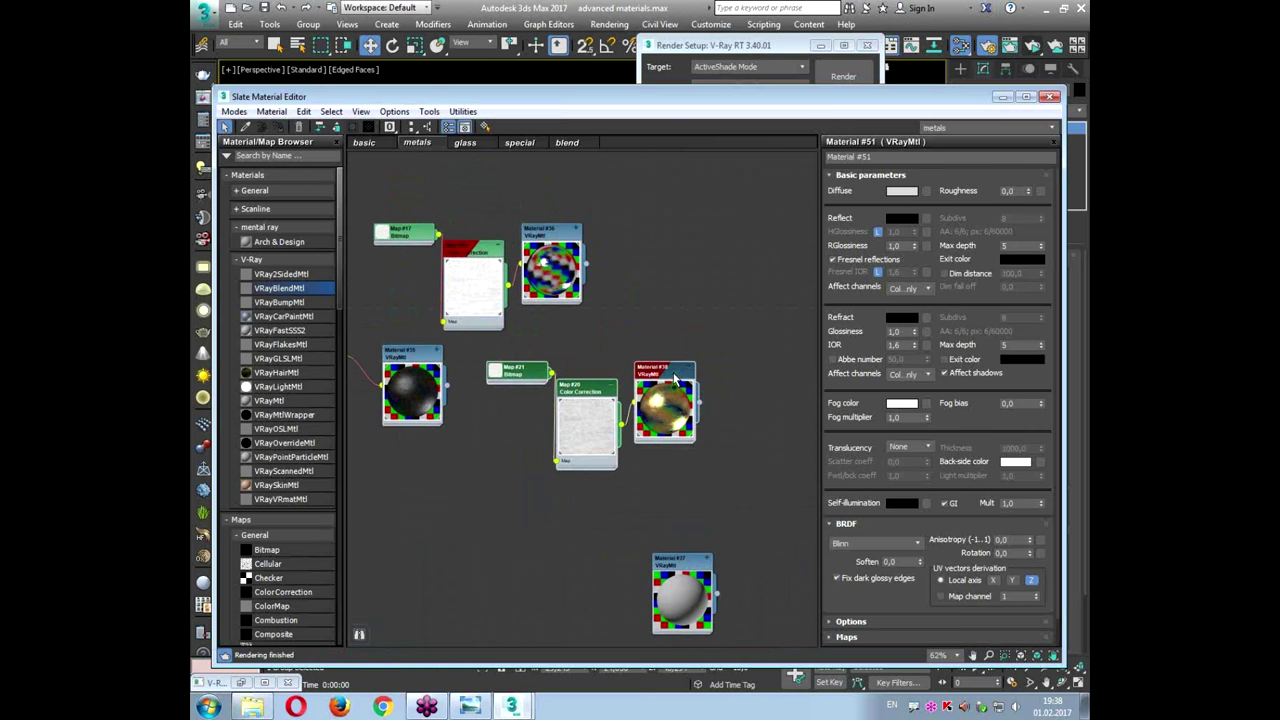
left_click_drag(676, 375, 554, 506, "shift")
Step: Move the copied gold material tree from the metals view to the blend view
left_click_drag(418, 512, 531, 606)
right_click(582, 582)
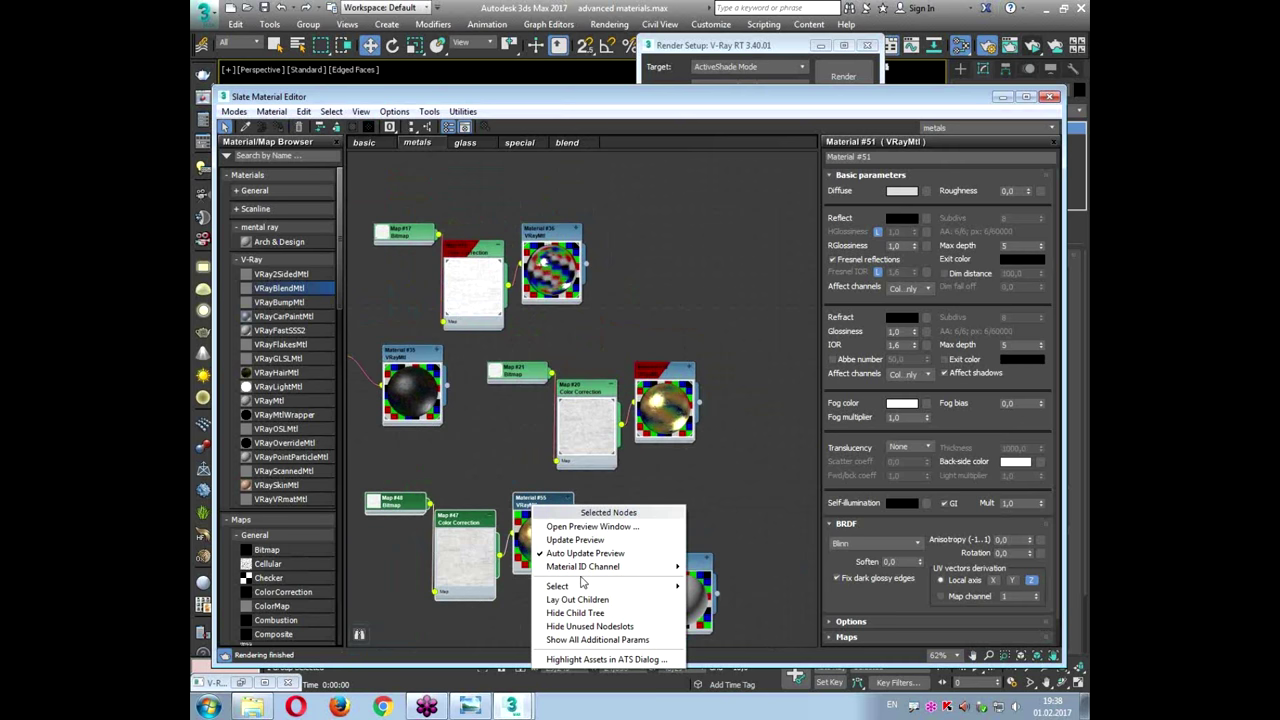
left_click(615, 600)
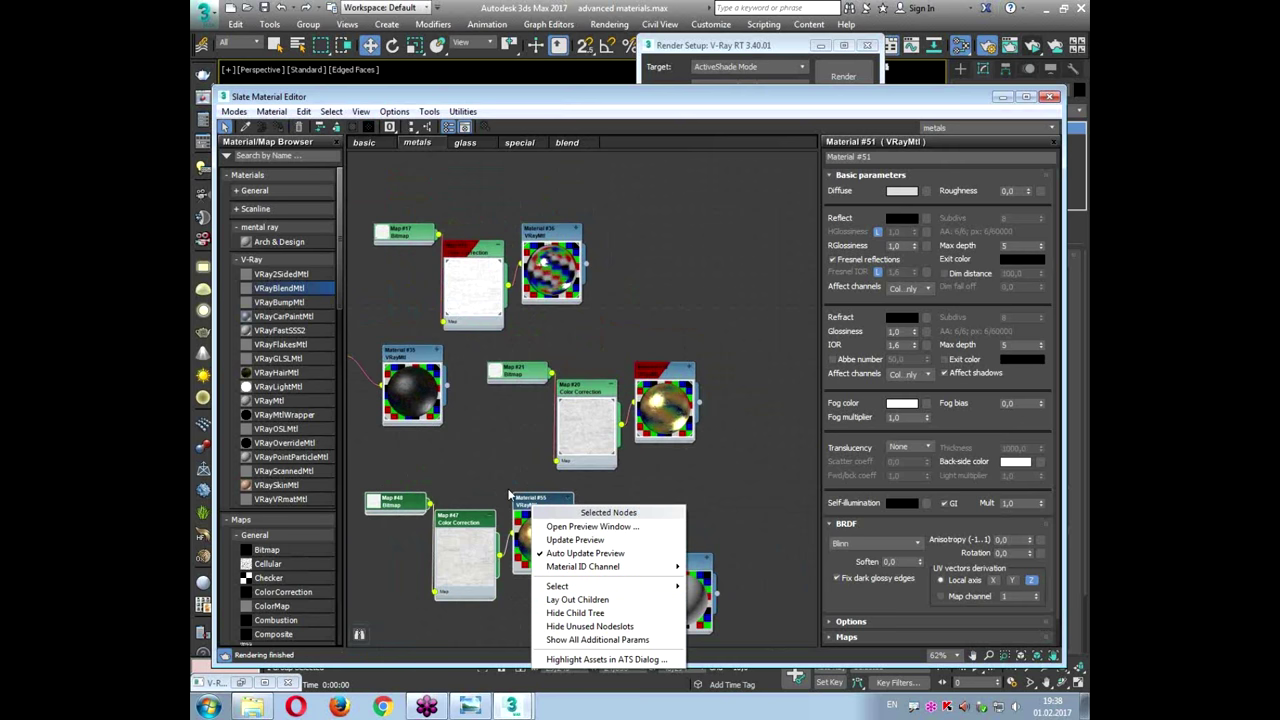
right_click(547, 512)
mouse_move(659, 451)
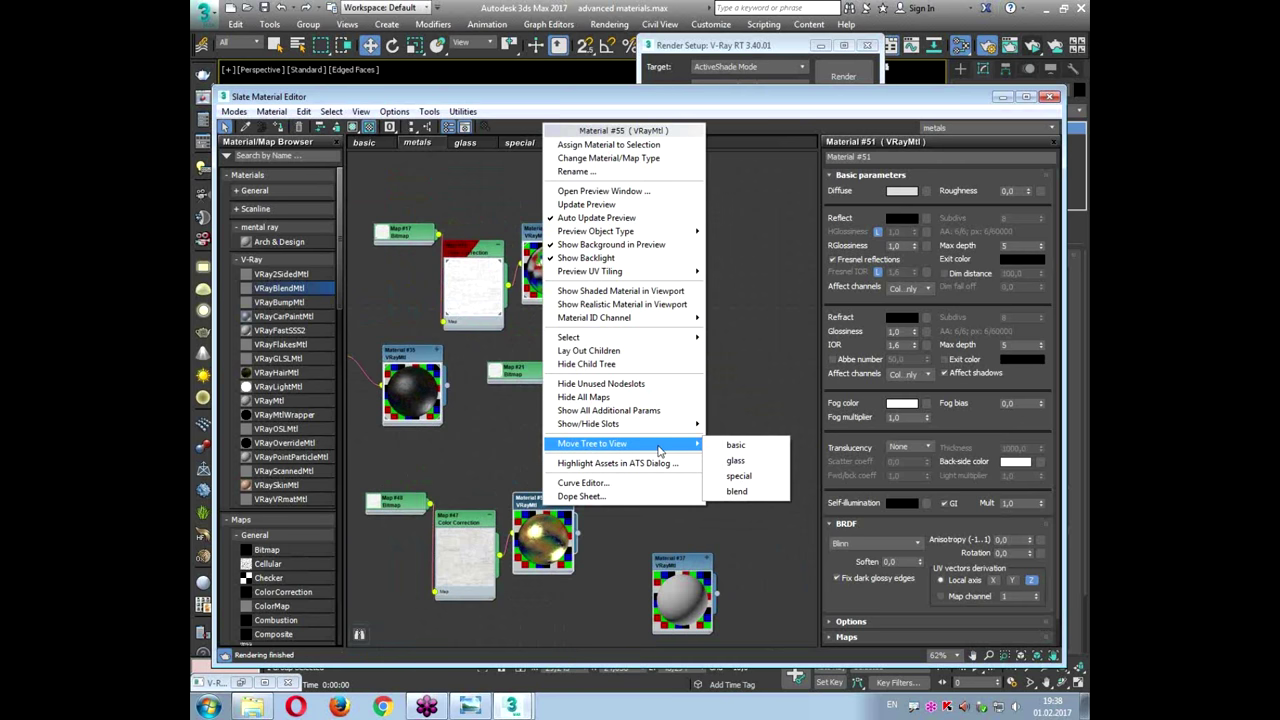
left_click(741, 494)
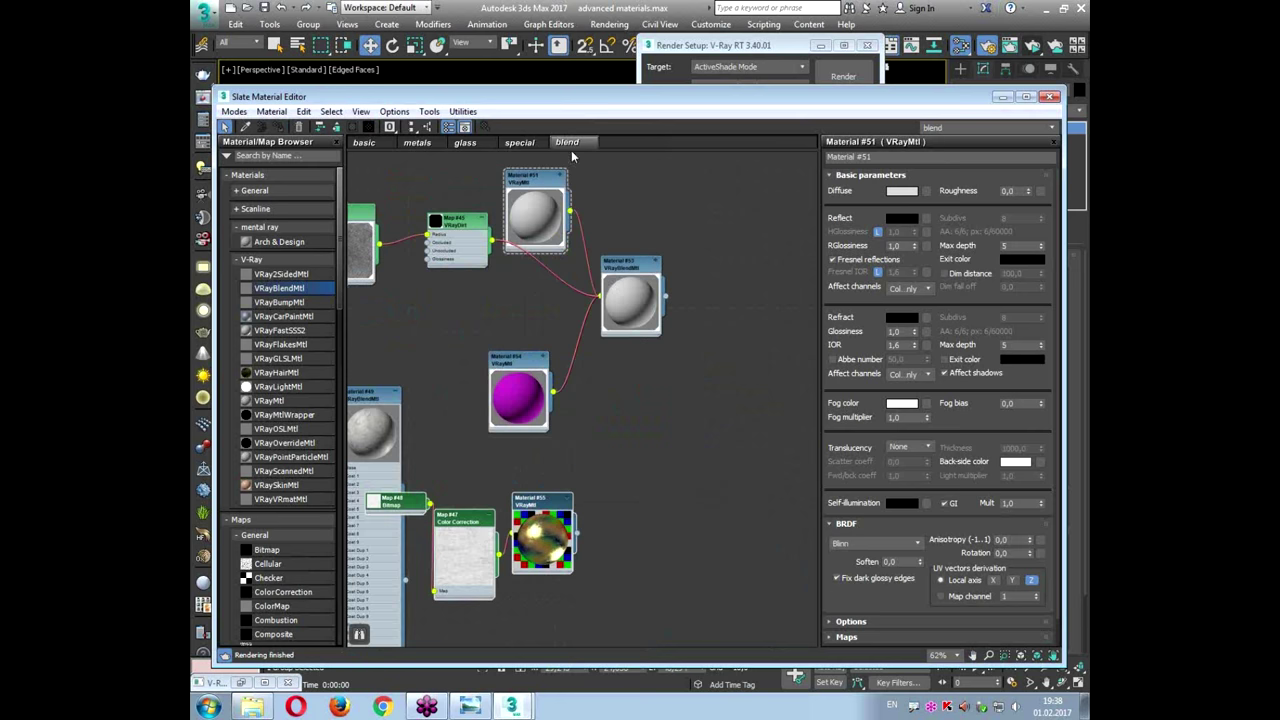
Step: Place the gold material tree above the VRayBlendMtl and VRayDirt nodes in the blend view
scroll(645, 287, "down", 2)
left_click_drag(552, 375, 622, 472)
left_click_drag(620, 408, 760, 150)
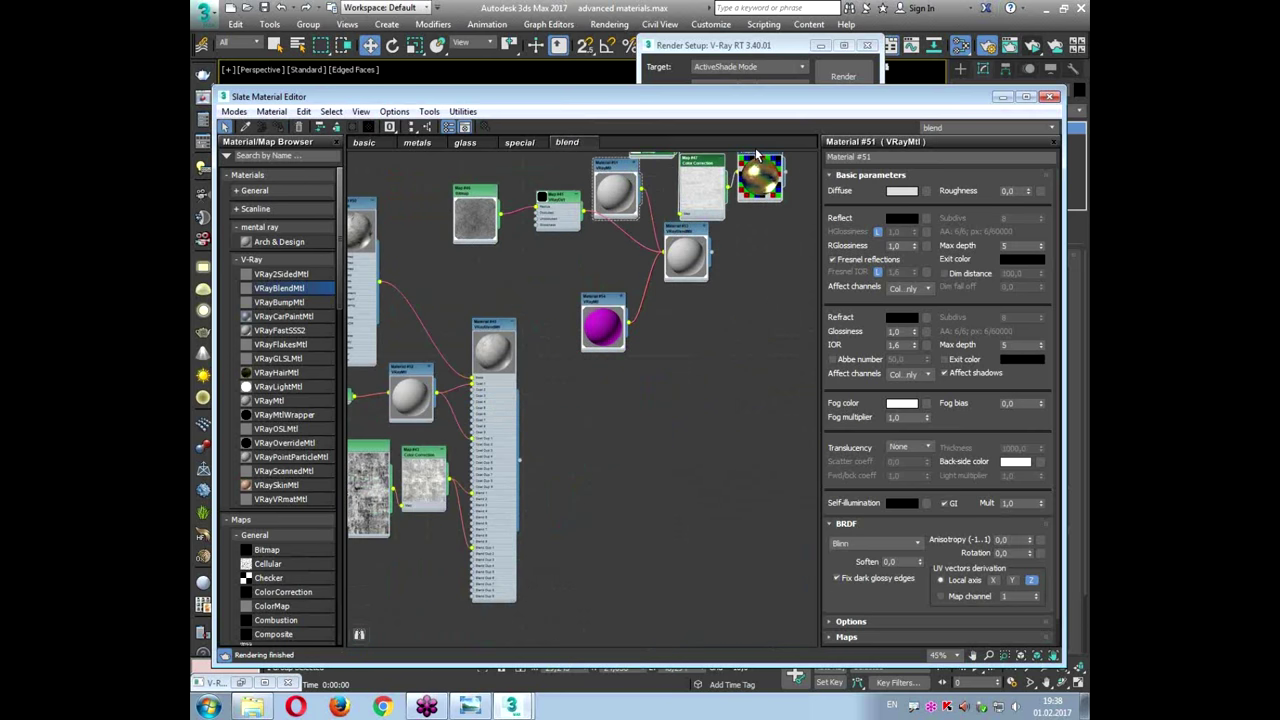
middle_click_drag(723, 188, 651, 385)
scroll(651, 375, "up", 1)
left_click_drag(651, 374, 588, 312)
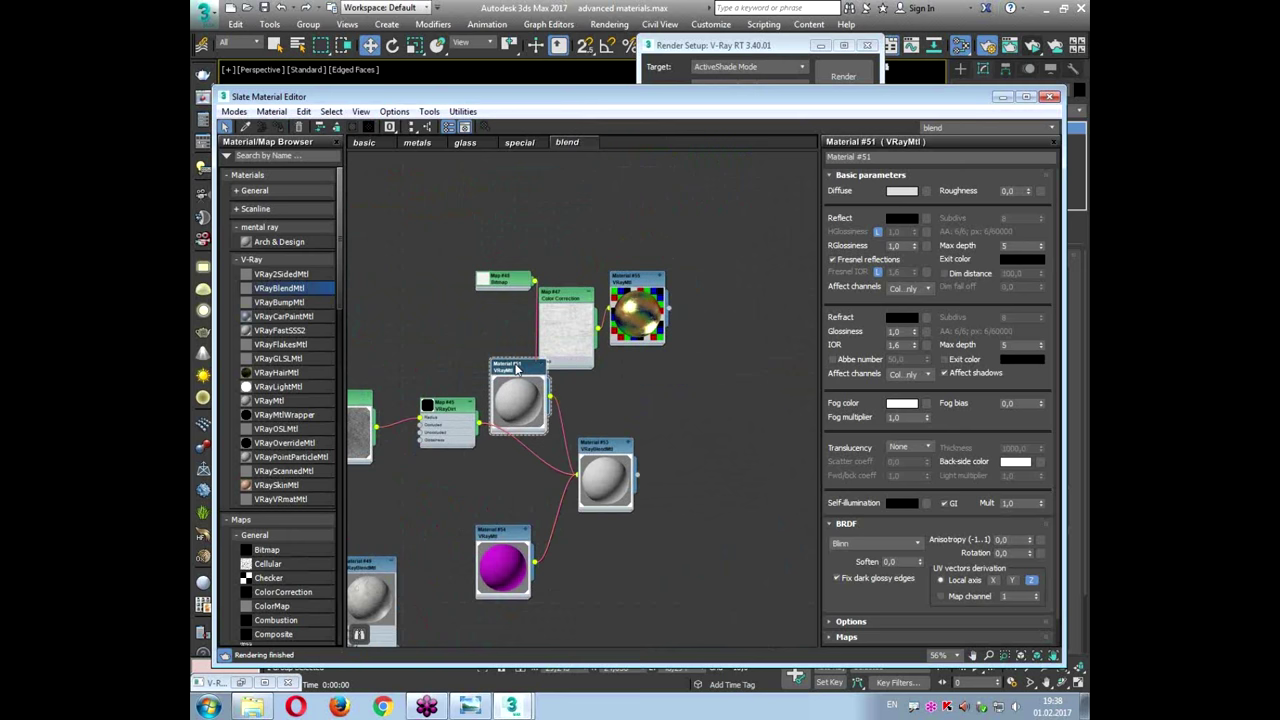
Step: Replace the deleted grey VRayMtl with the gold material as the blend's base and show the background in the blend's preview
key("Delete")
left_click_drag(626, 386, 658, 415)
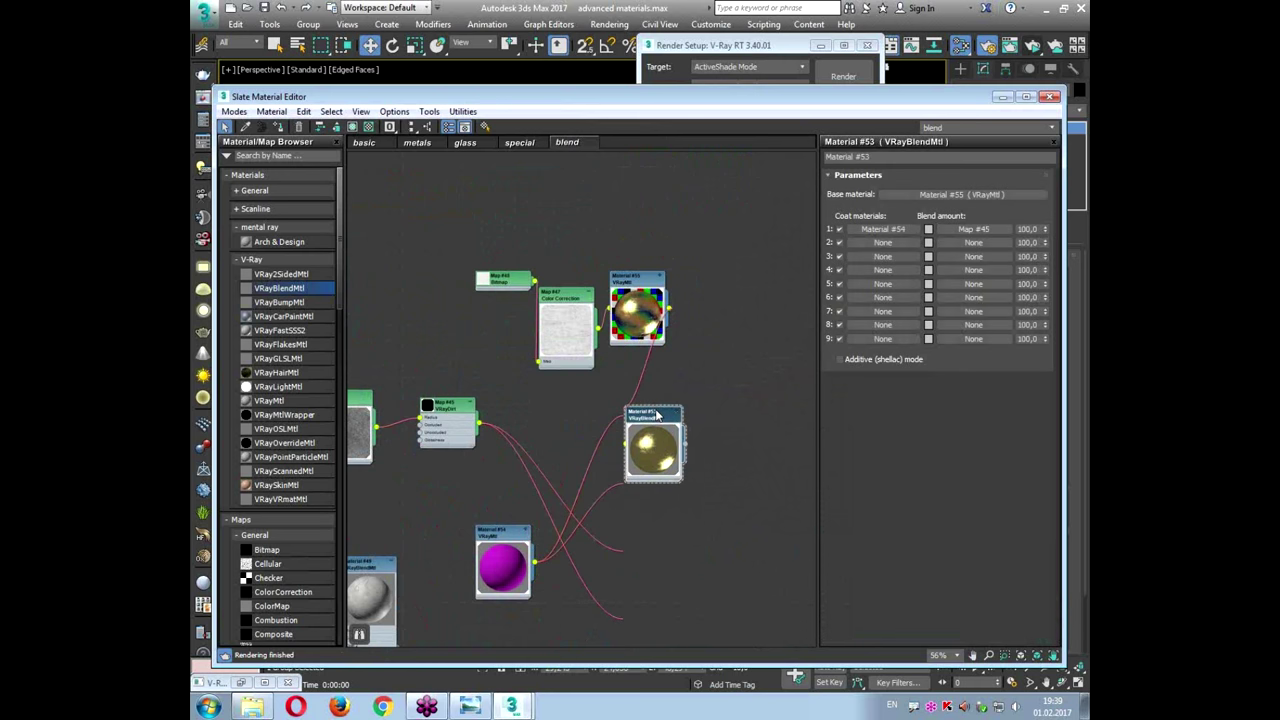
left_click(368, 129)
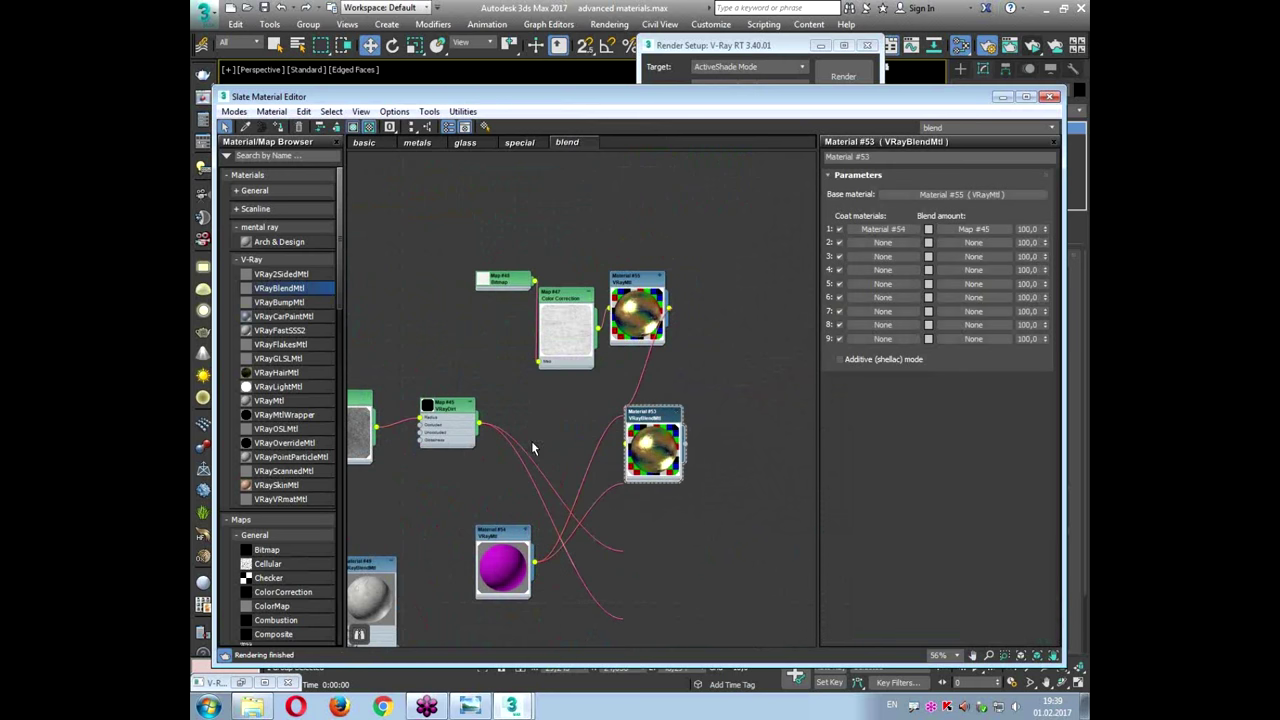
Step: Expand the input slots of the gold VRayBlendMtl node and position it clear of the magenta coat material
scroll(622, 519, "up", 3)
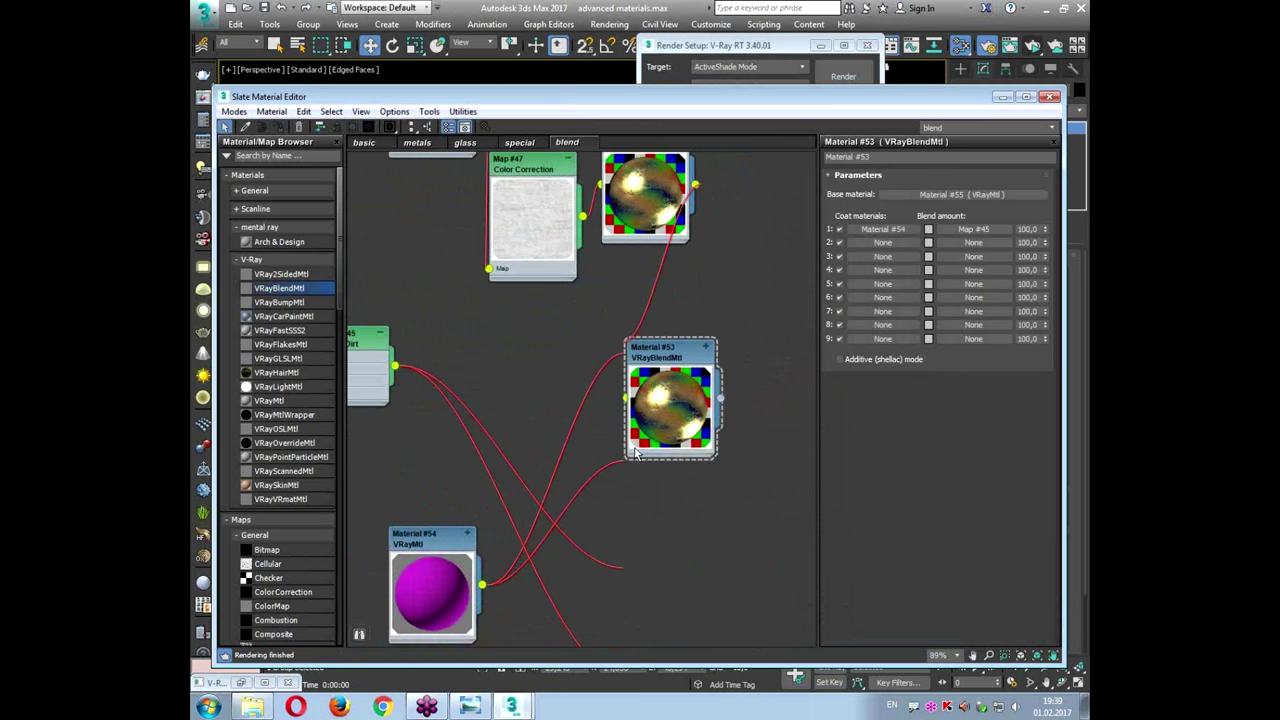
left_click(705, 347)
middle_click_drag(648, 484, 674, 310)
mouse_move(703, 179)
left_mouse_down()
mouse_move(679, 175)
mouse_move(715, 174)
left_mouse_up()
middle_click_drag(472, 225, 488, 264)
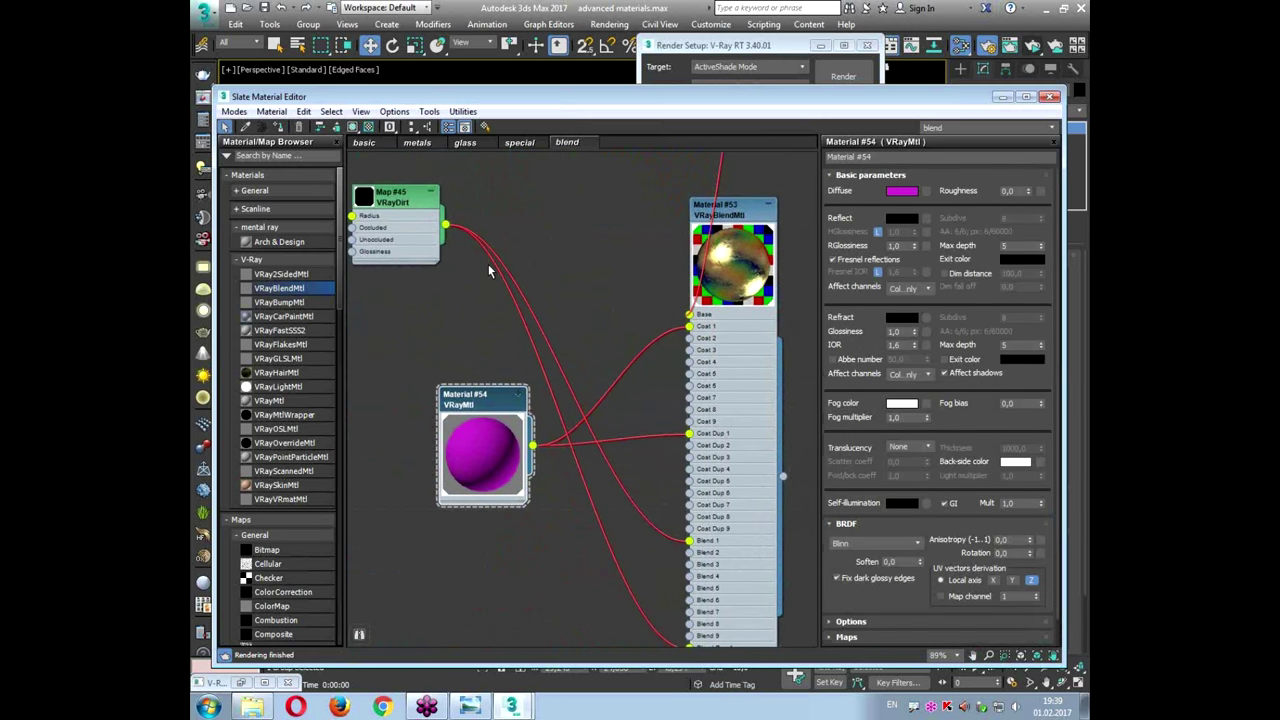
Step: Add a Bitmap to the Diffuse of the magenta coat VRayMtl
scroll(488, 264, "up", 2)
left_click(926, 192)
double_click(569, 191)
mouse_move(663, 118)
left_mouse_down()
mouse_move(670, 238)
mouse_move(677, 104)
mouse_move(668, 250)
mouse_move(669, 98)
left_mouse_up()
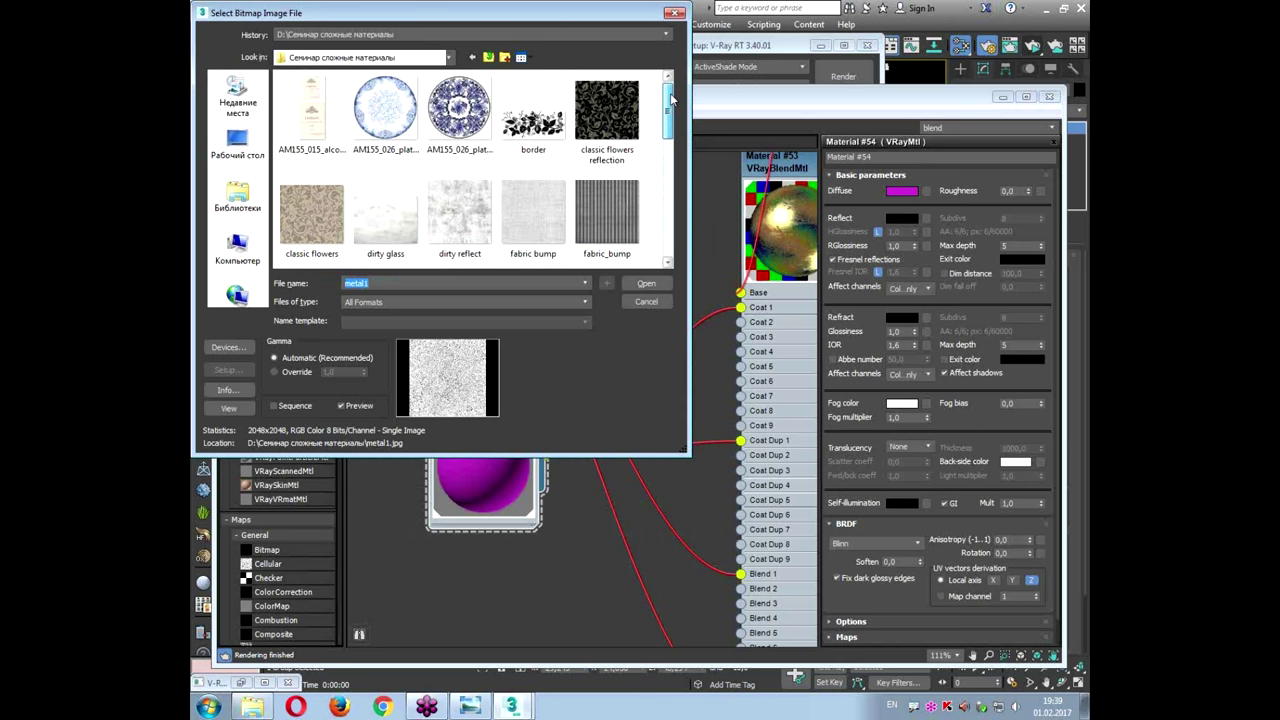
Step: Browse to the Vray lessons 2016 part 1 folder on the Seagate Backup Plus Drive (F:) for the diffuse image
left_click(385, 62)
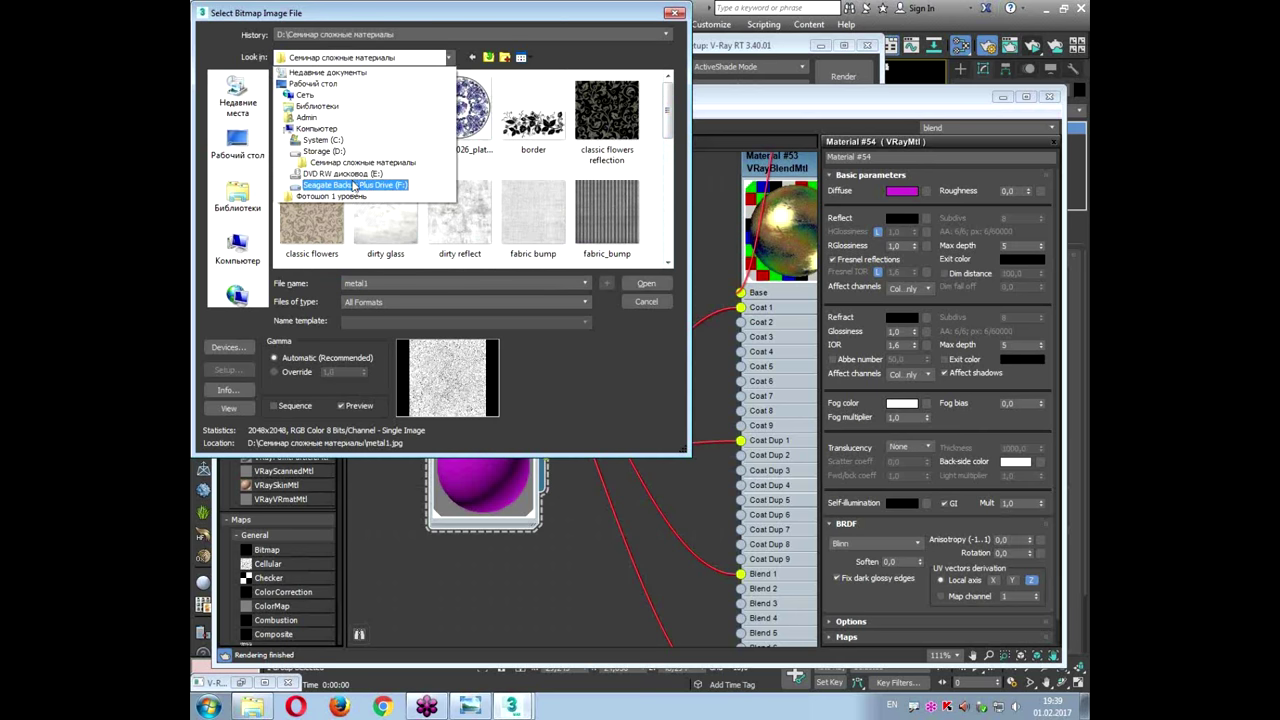
left_click(355, 187)
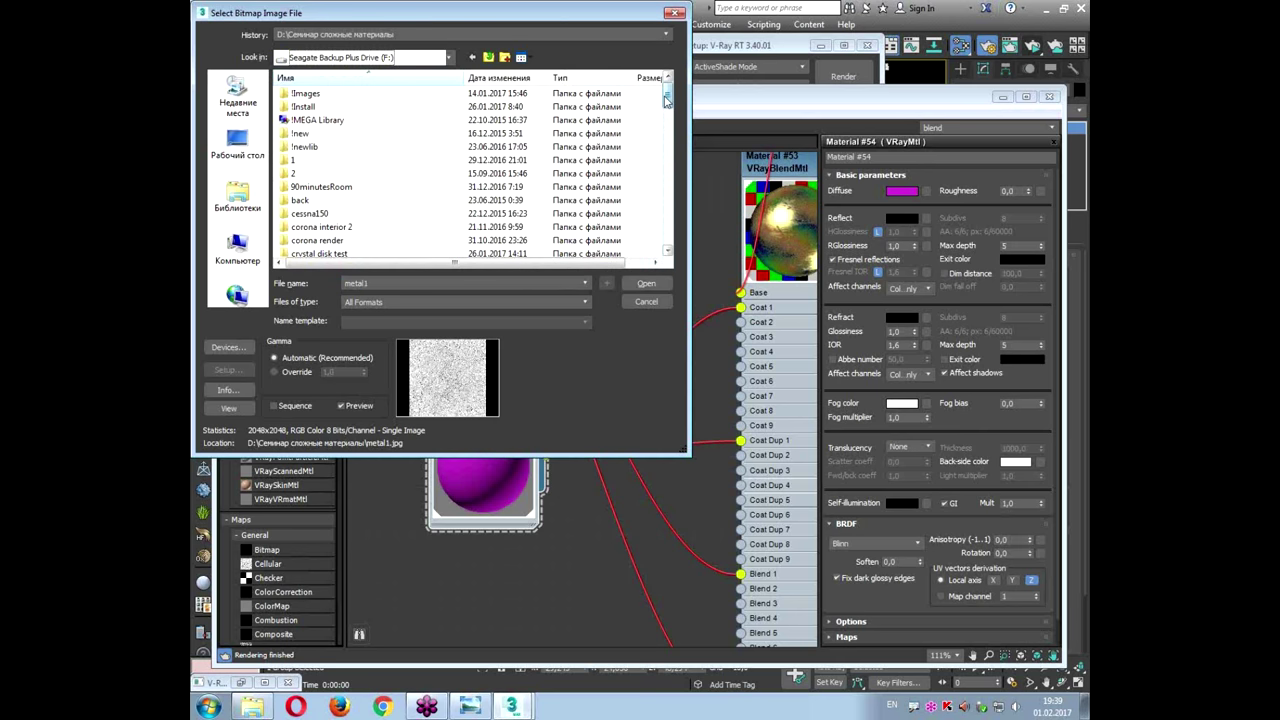
left_click_drag(667, 150, 667, 183)
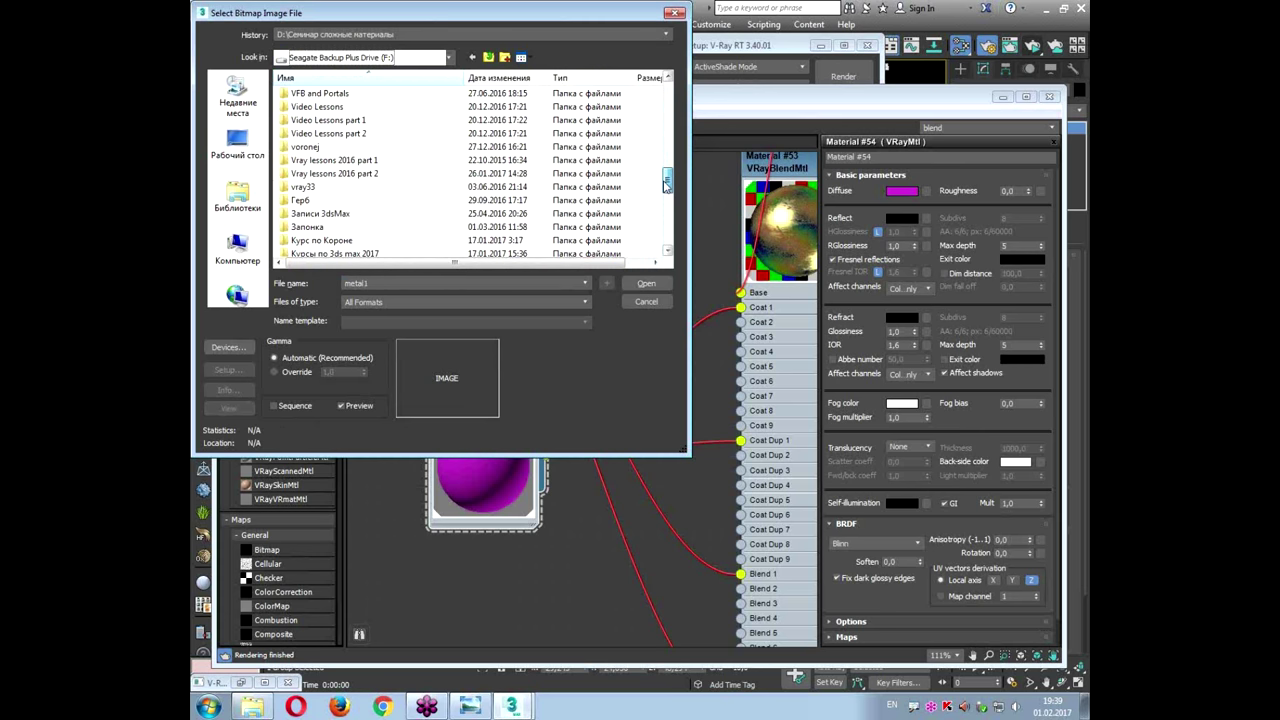
left_click(365, 121)
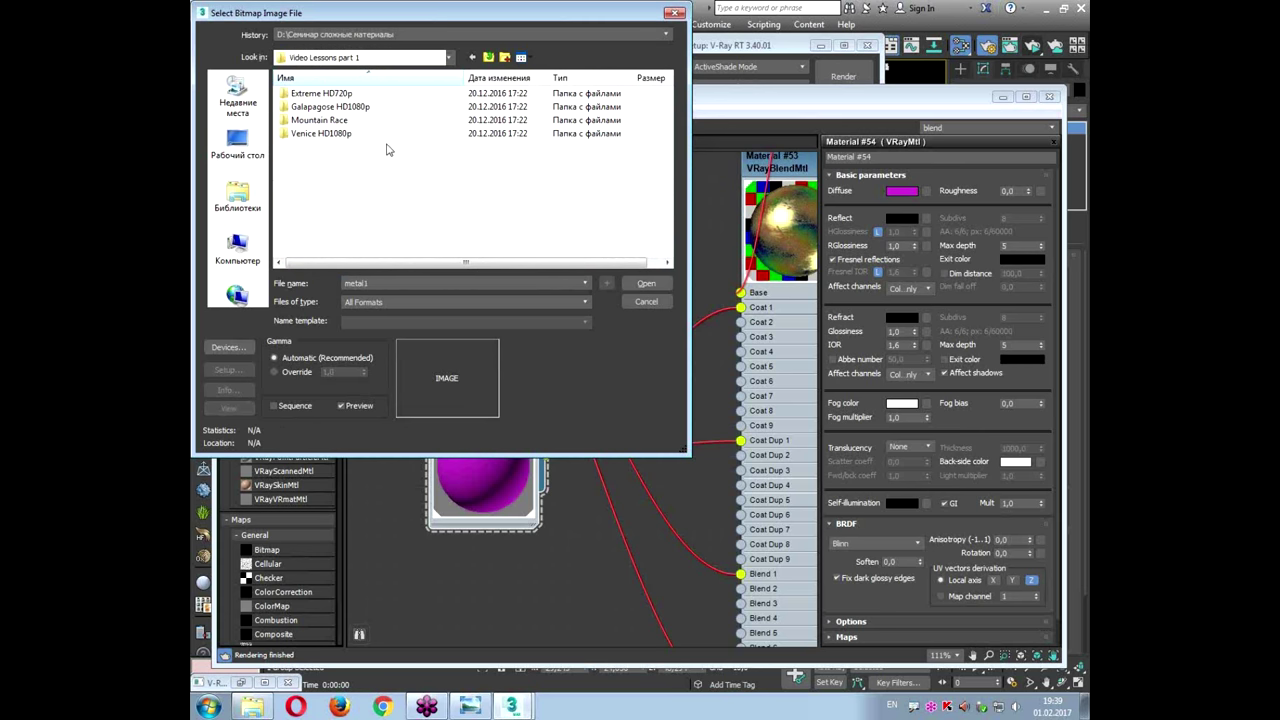
left_click(490, 57)
left_click_drag(665, 162, 665, 185)
left_click(375, 134)
double_click(374, 140)
Step: Load the Old metal 2 image from the Composite materials folder as the coat material's diffuse bitmap
left_click(350, 204)
scroll(351, 237, "down", 1)
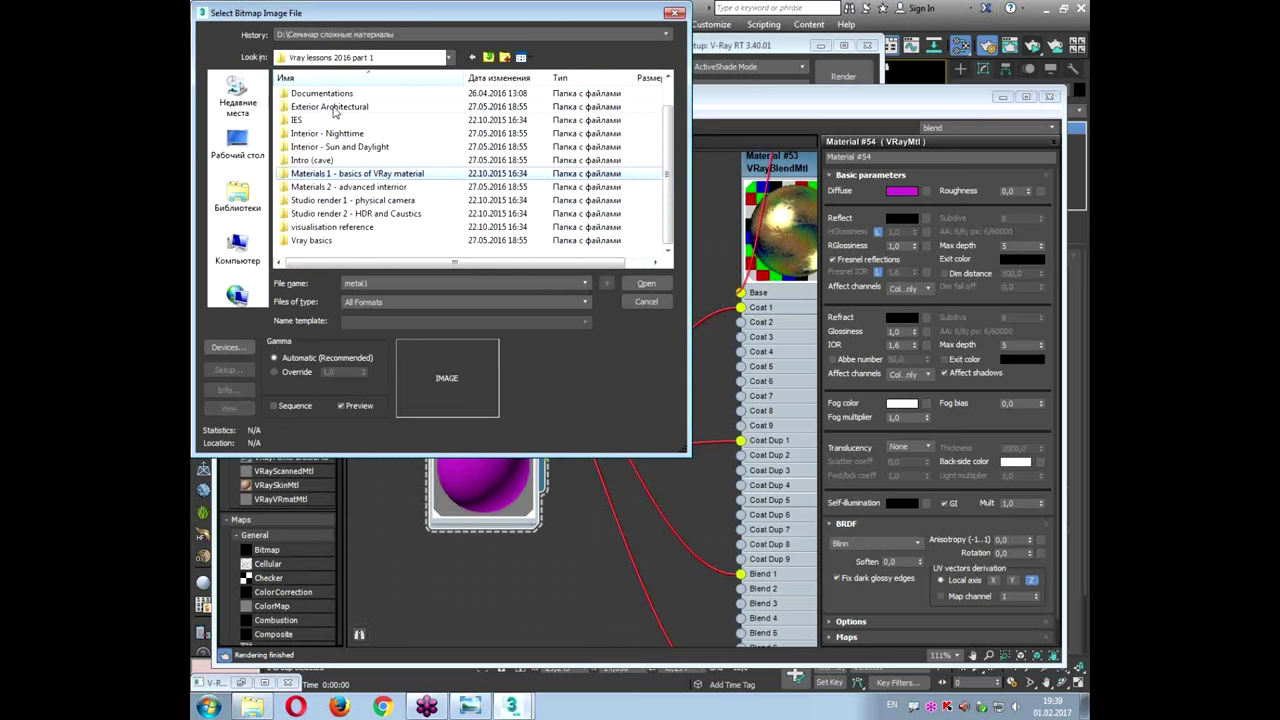
scroll(335, 113, "up", 1)
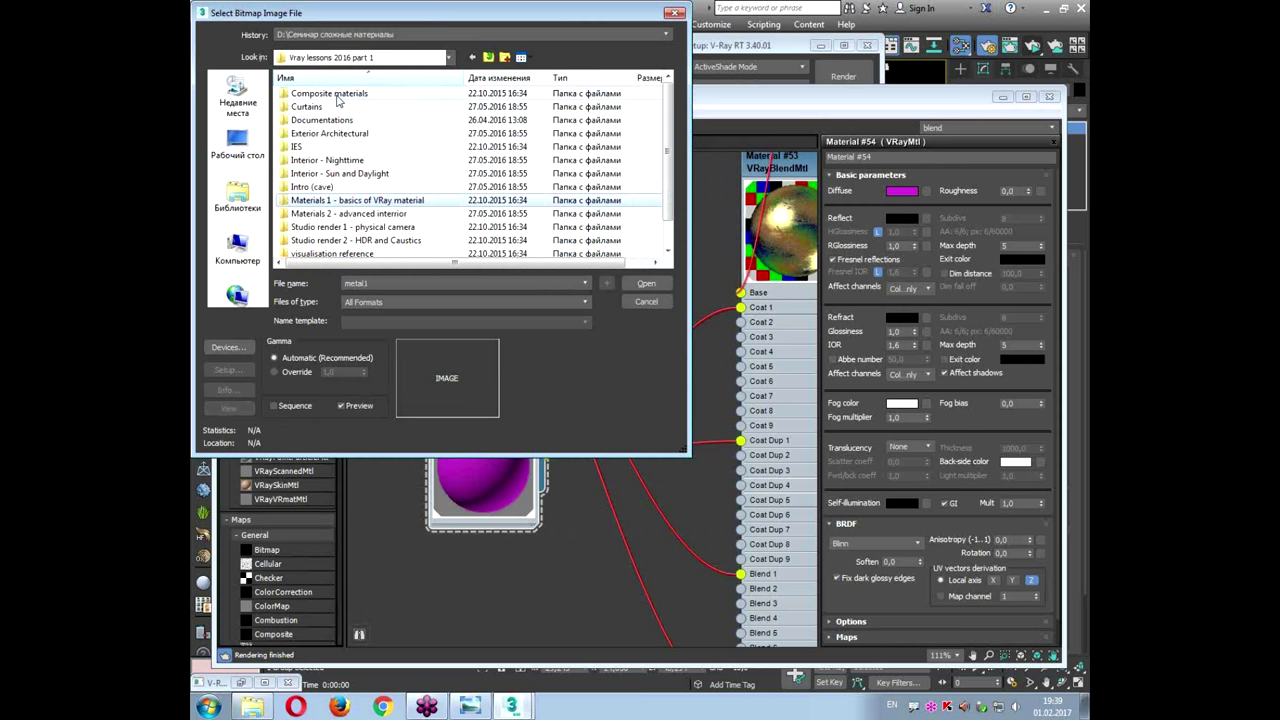
double_click(337, 97)
left_click_drag(668, 122, 668, 172)
scroll(631, 180, "down", 4)
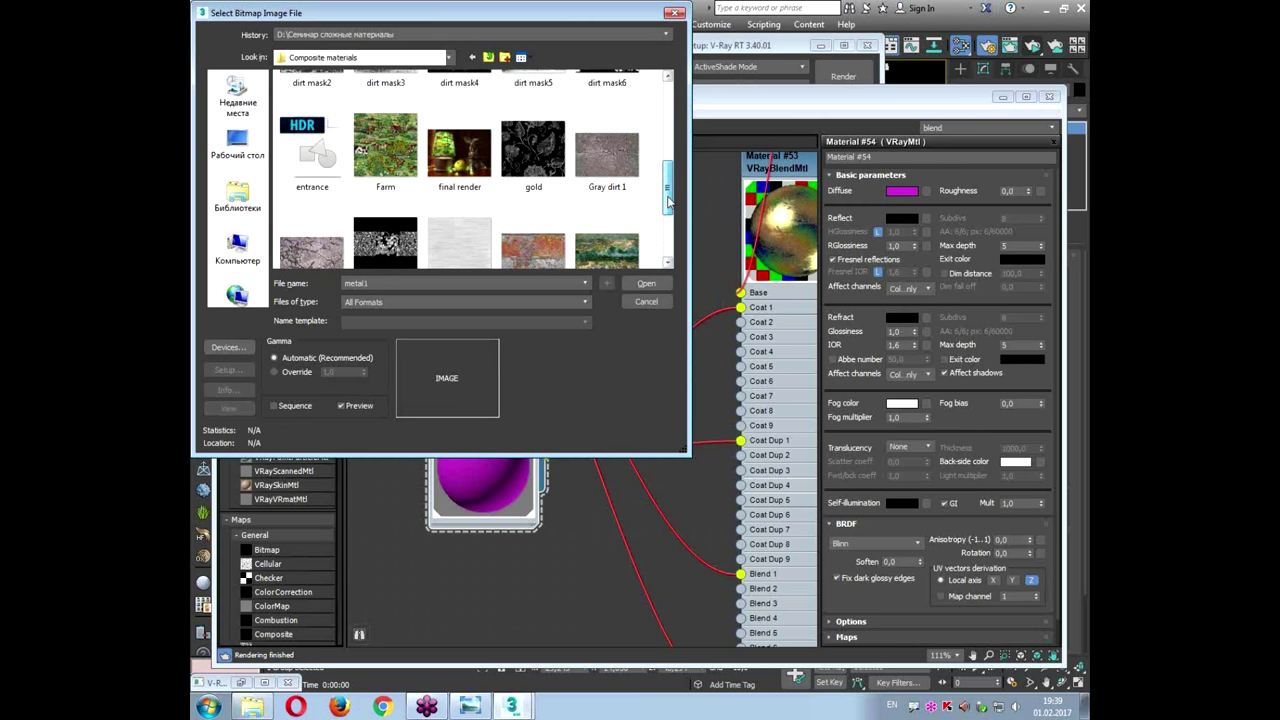
left_click(618, 153)
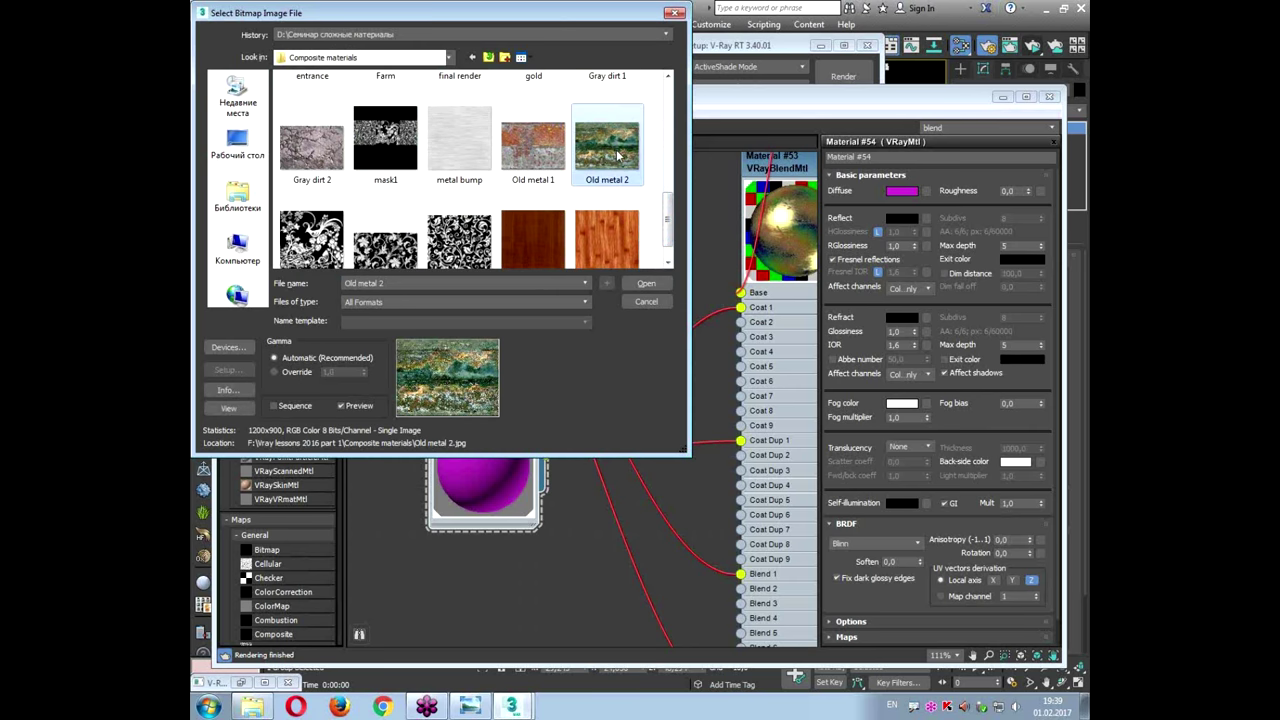
double_click(617, 151)
Step: Insert a Color Correction map between the Old metal 2 bitmap and its VRayMtl, spacing the nodes apart
middle_click_drag(453, 455, 615, 260)
left_click_drag(434, 278, 400, 204)
left_click_drag(288, 598, 507, 242)
left_click_drag(625, 219, 672, 218)
left_click_drag(546, 226, 561, 243)
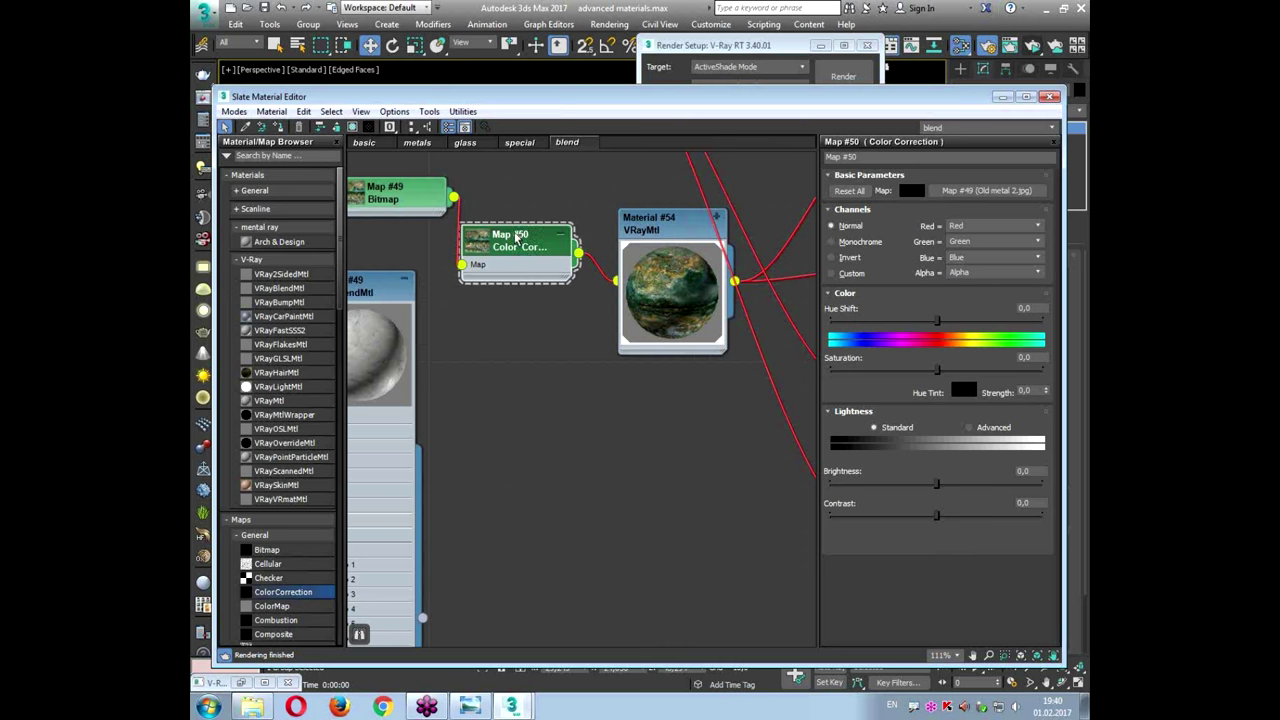
Step: Tint the Color Correction map orange-brown with hue 0.072, saturation 0.863 and value 0.561, at Hue Tint strength 100
left_click(963, 391)
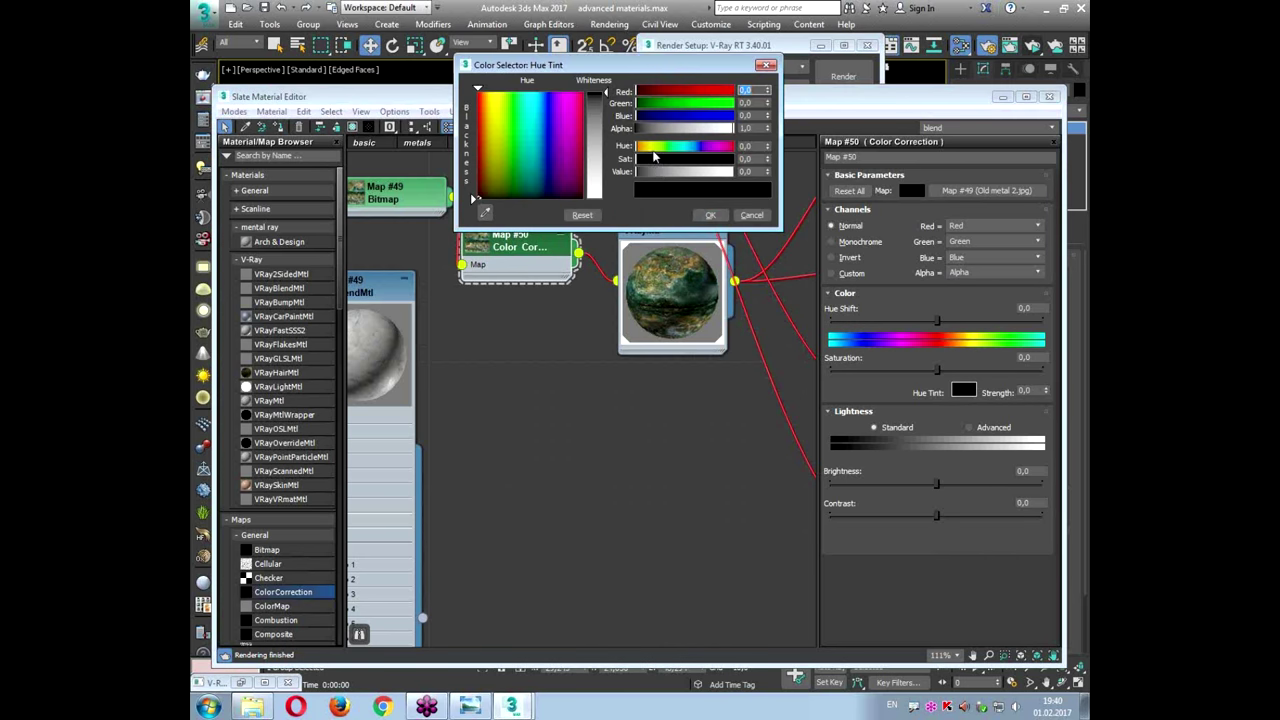
left_click_drag(652, 150, 640, 147)
left_click(714, 160)
left_click(697, 172)
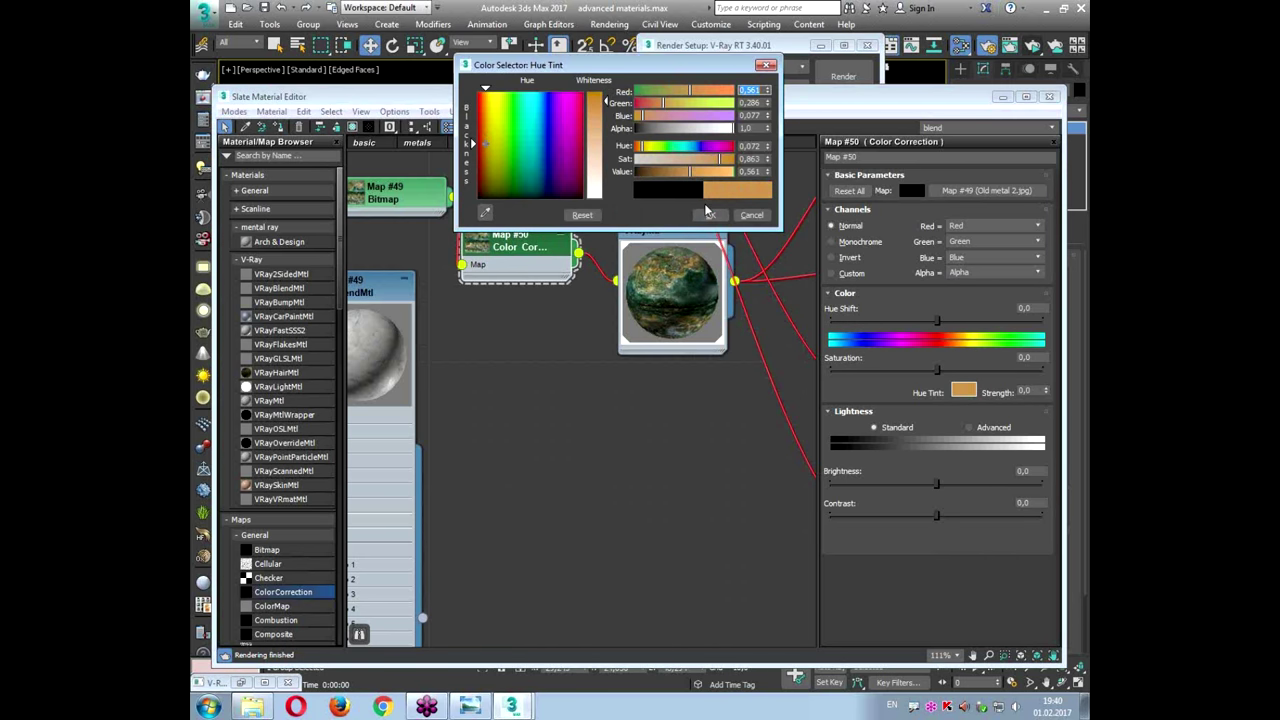
left_click(711, 216)
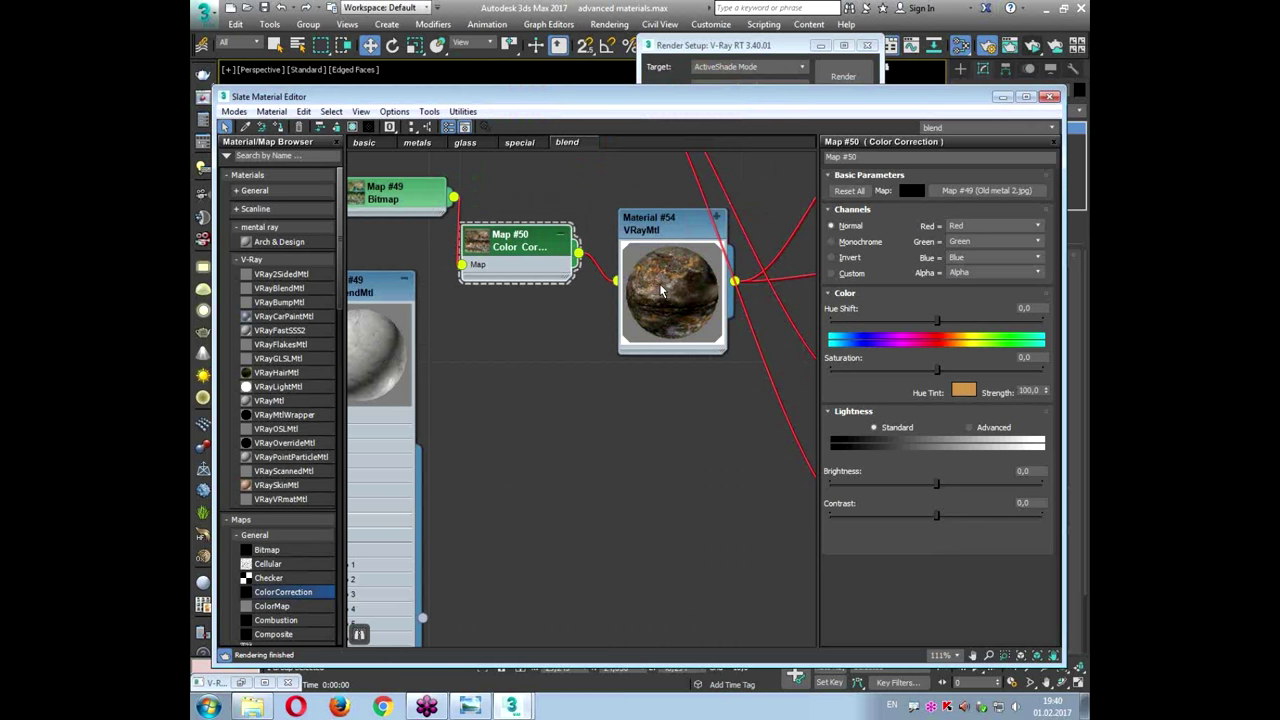
Step: Check the tinted coat in the interactive render and set the Old metal 2 bitmap's U and V tiling to 3.0
double_click(686, 233)
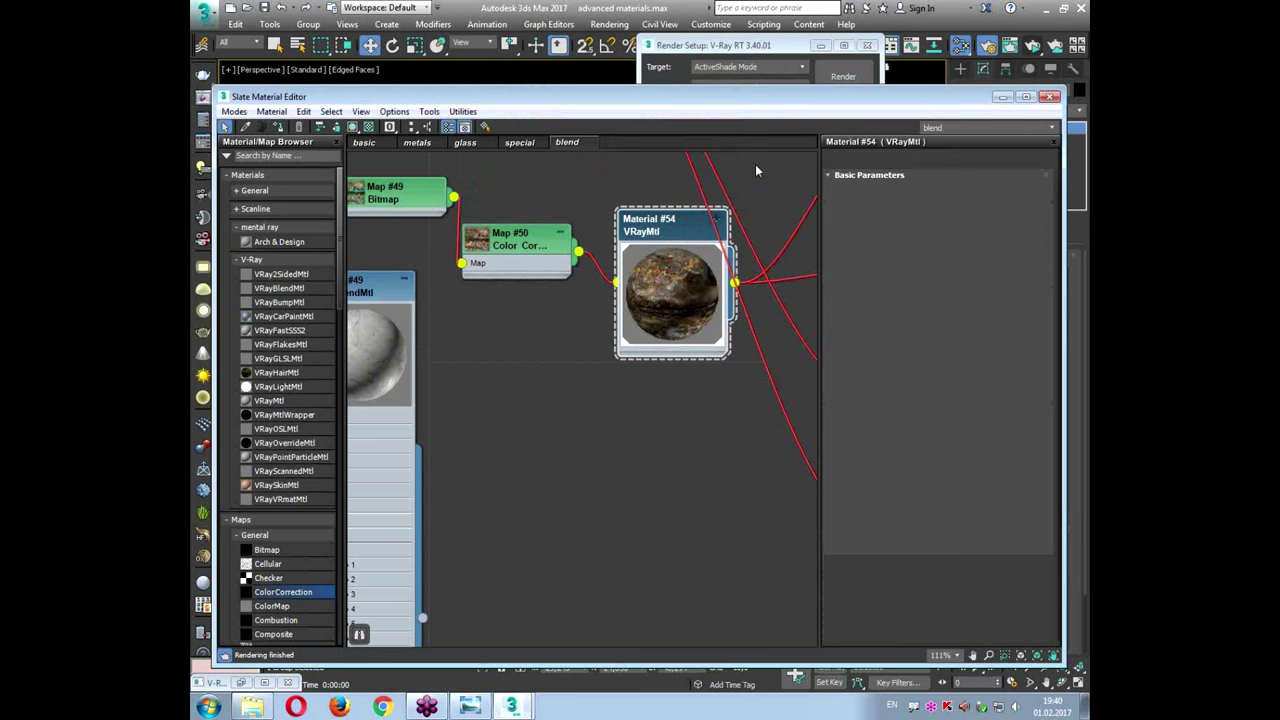
left_click(1001, 97)
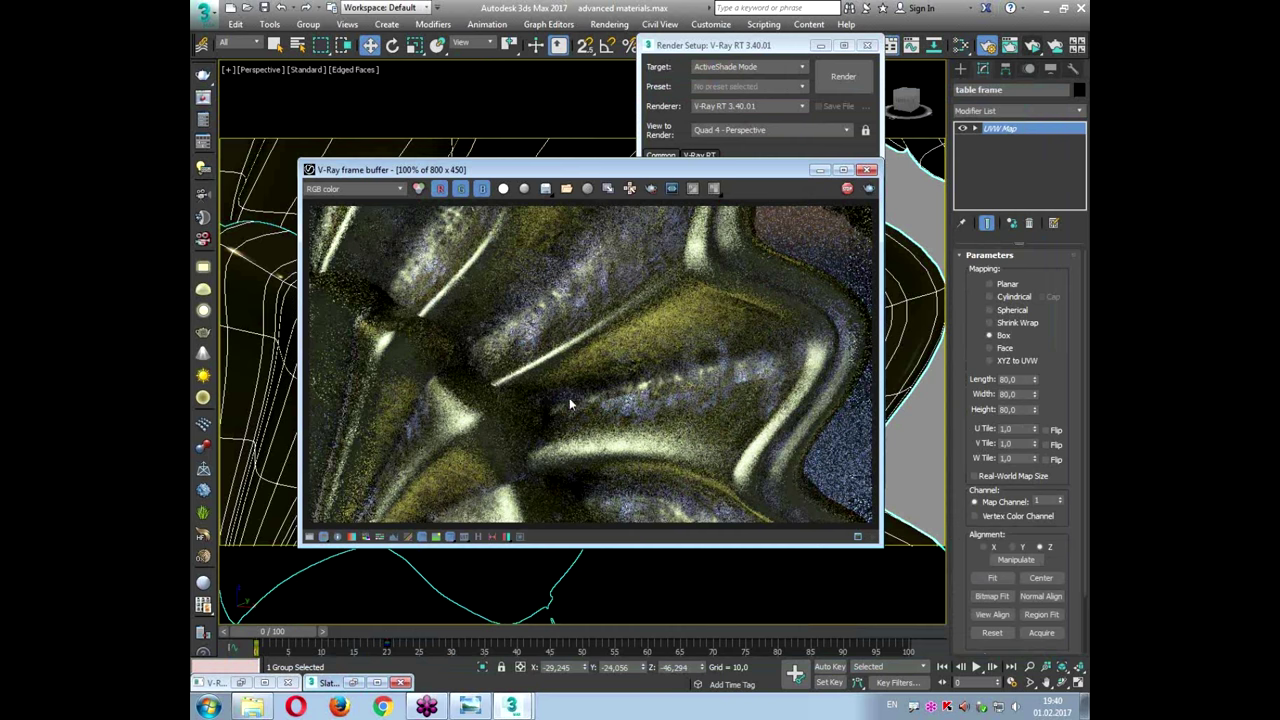
key("m")
double_click(551, 250)
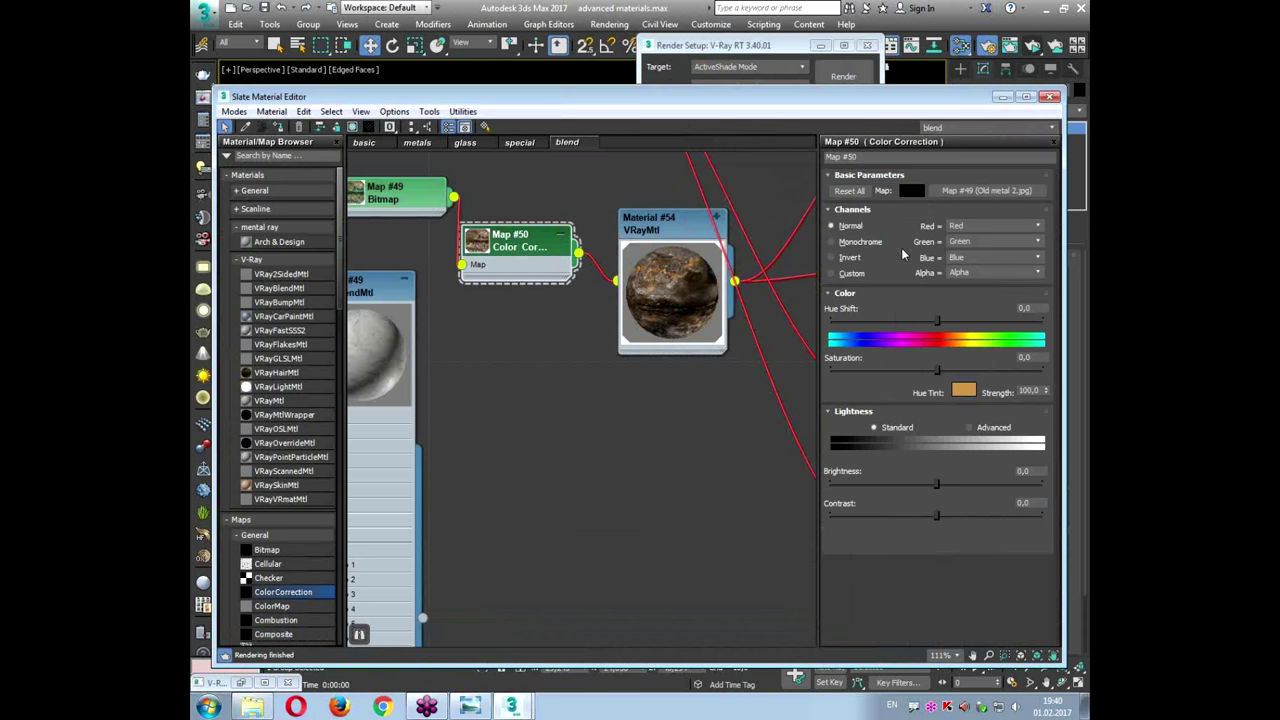
double_click(430, 205)
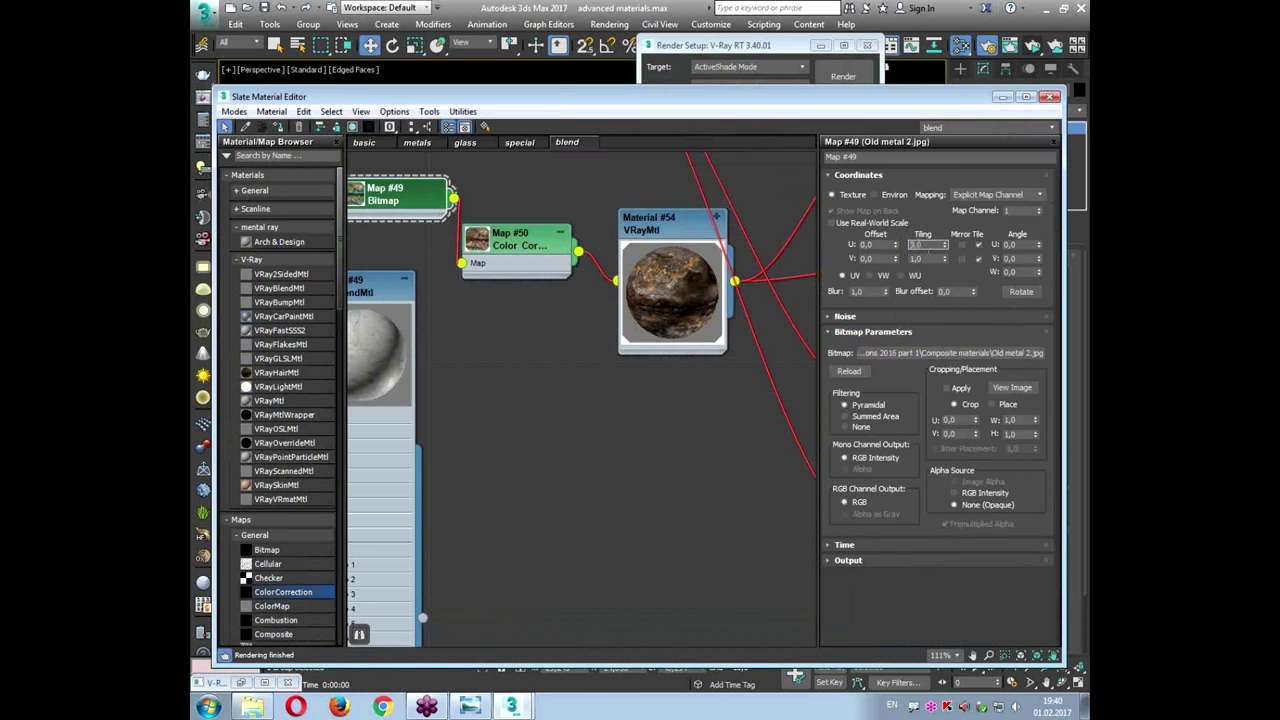
type("3")
key("Tab")
type("3")
key("Return")
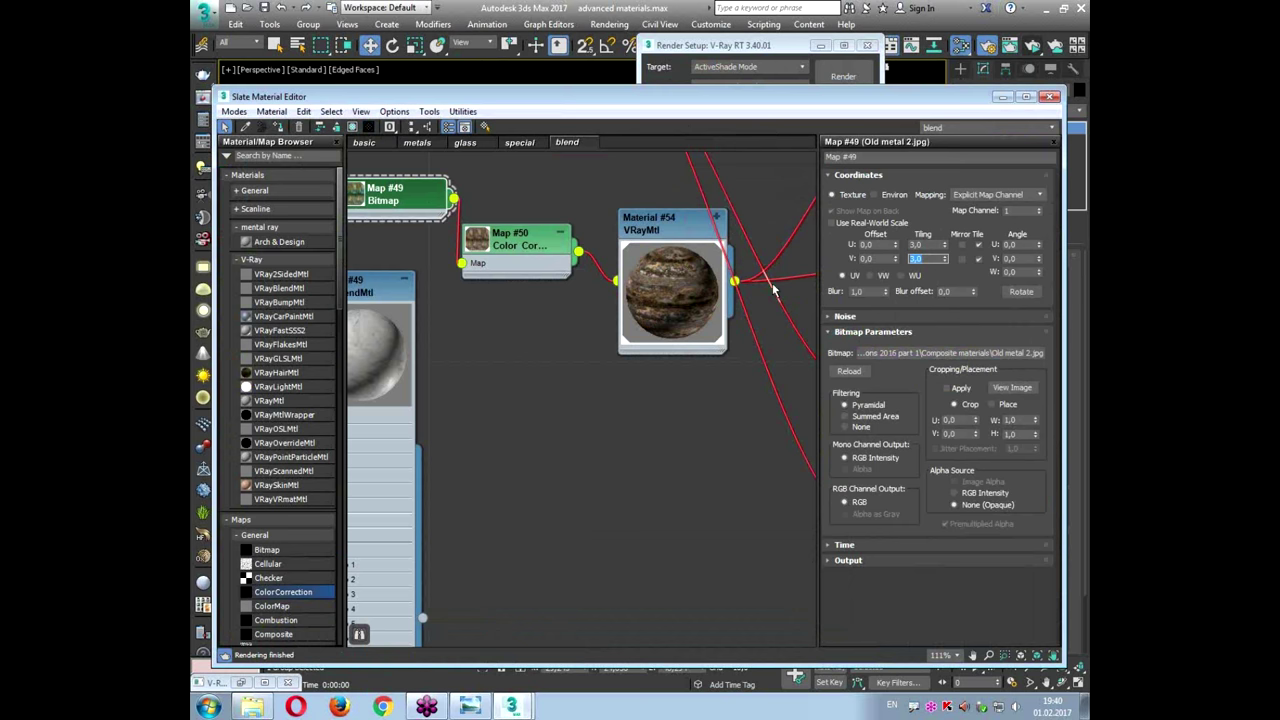
Step: Move the gold blend node slightly higher and view the interactive render through PhysCamera001
scroll(773, 289, "down", 5)
scroll(632, 341, "down", 4)
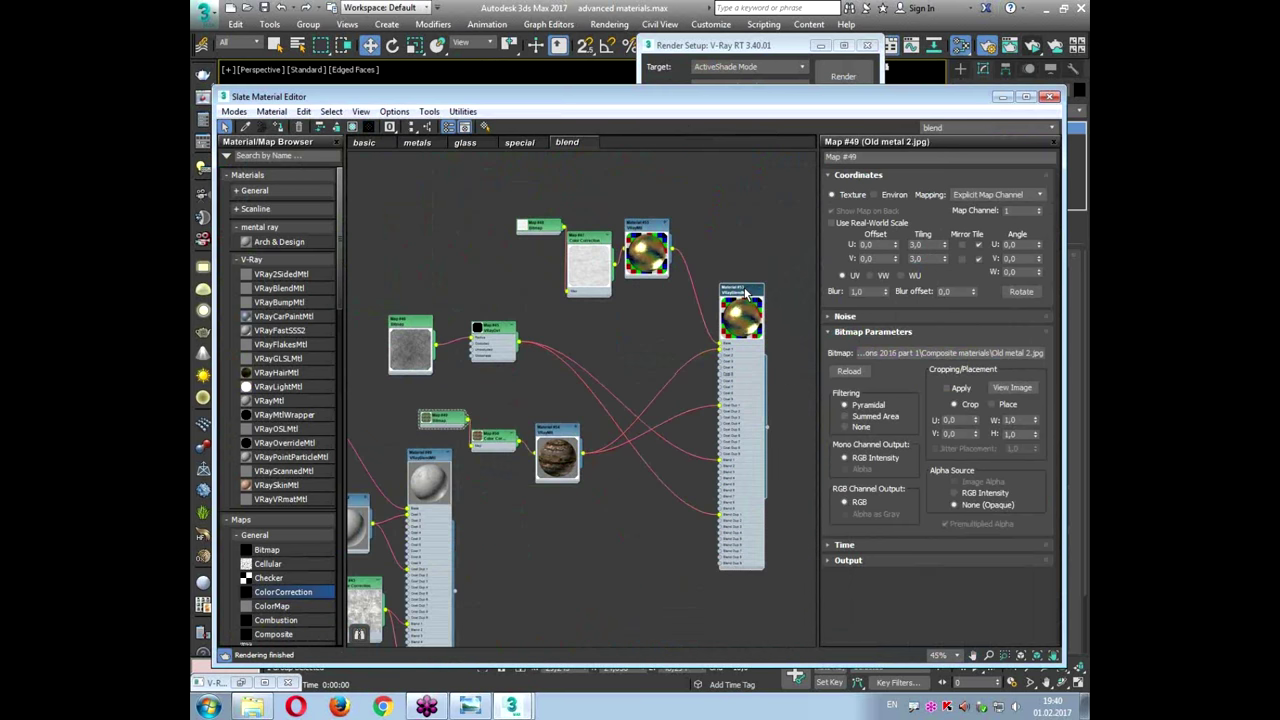
left_click_drag(745, 292, 742, 257)
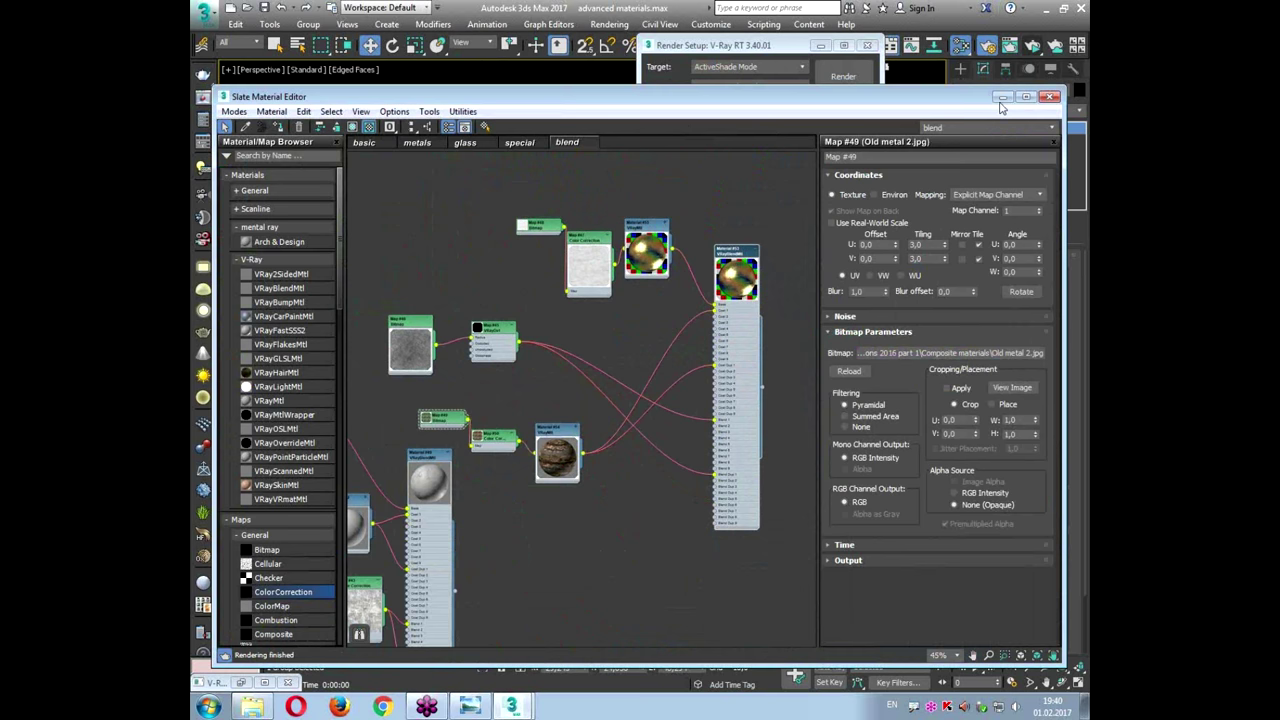
left_click(1002, 97)
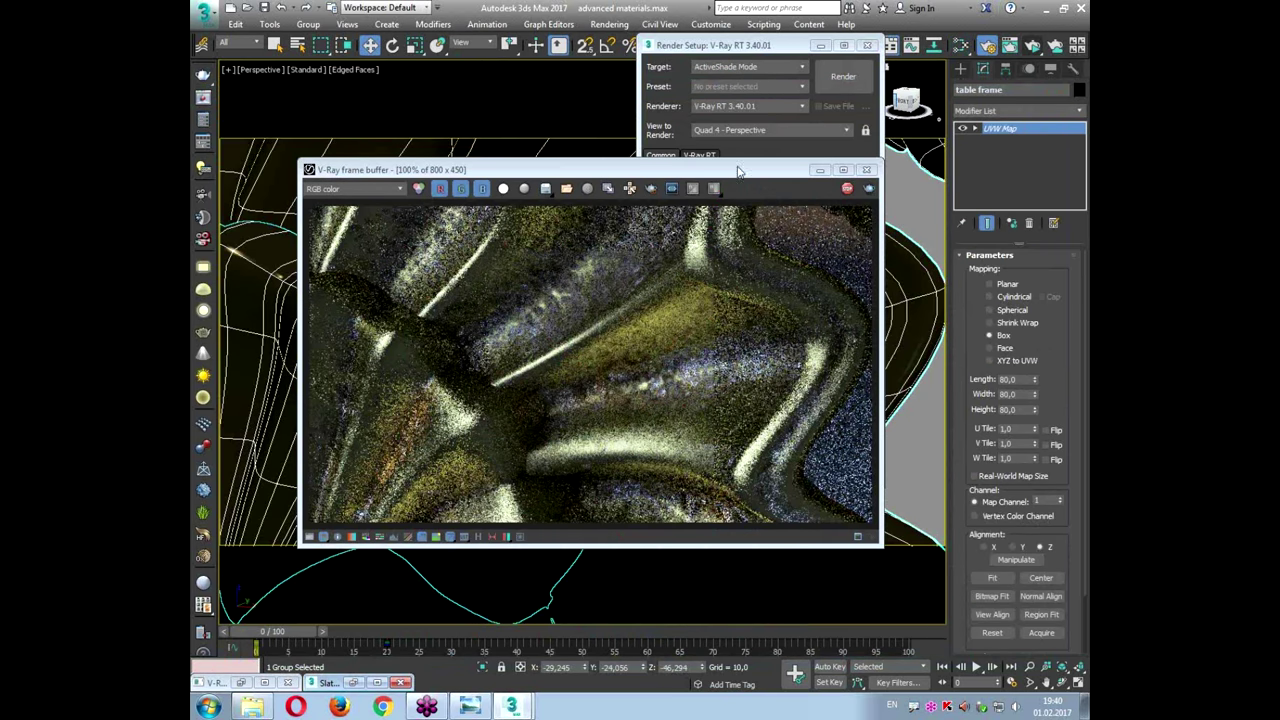
key("c")
left_click_drag(737, 172, 677, 142)
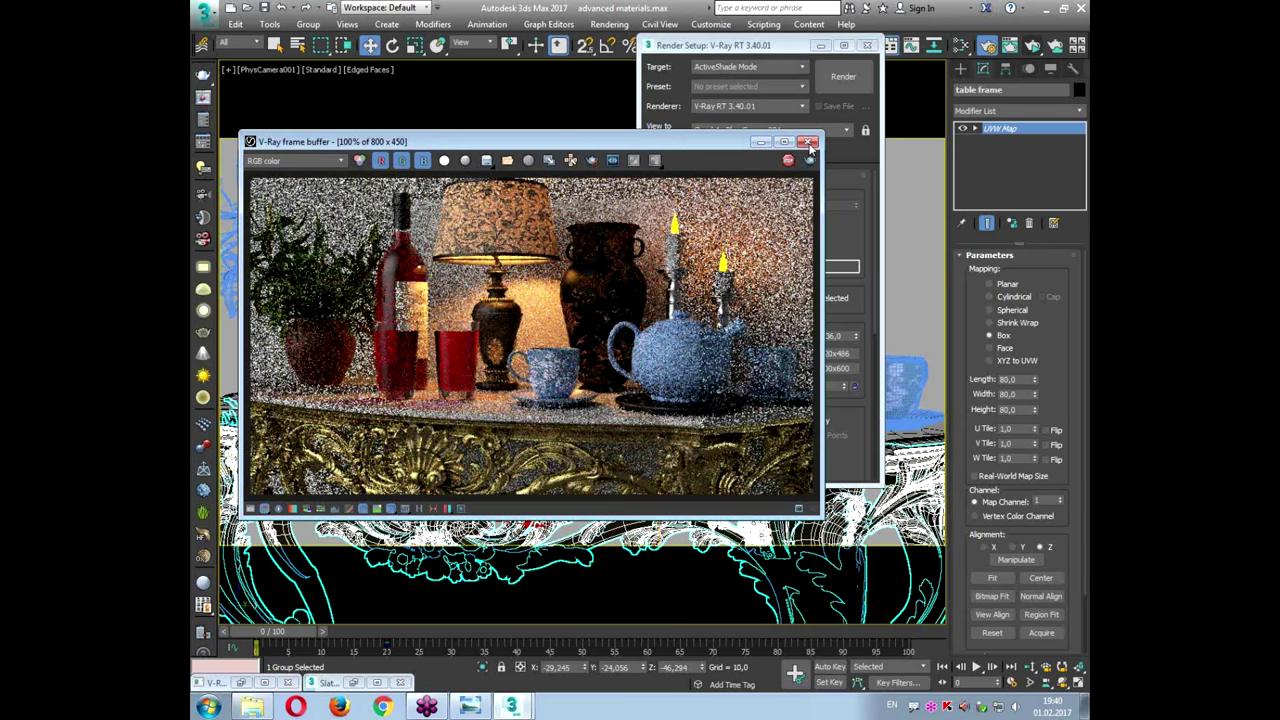
Step: Hide the background object behind the still life and reopen the Slate Material Editor
right_click(925, 207)
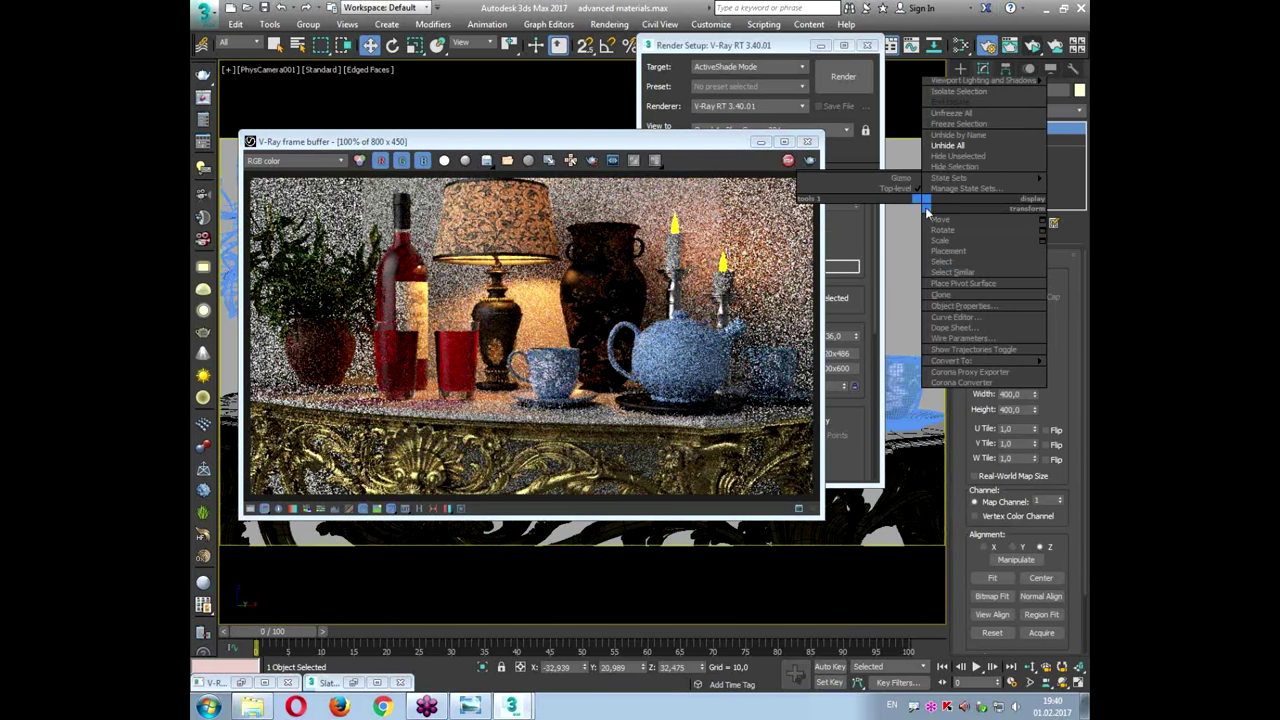
left_click(941, 166)
left_click(933, 46)
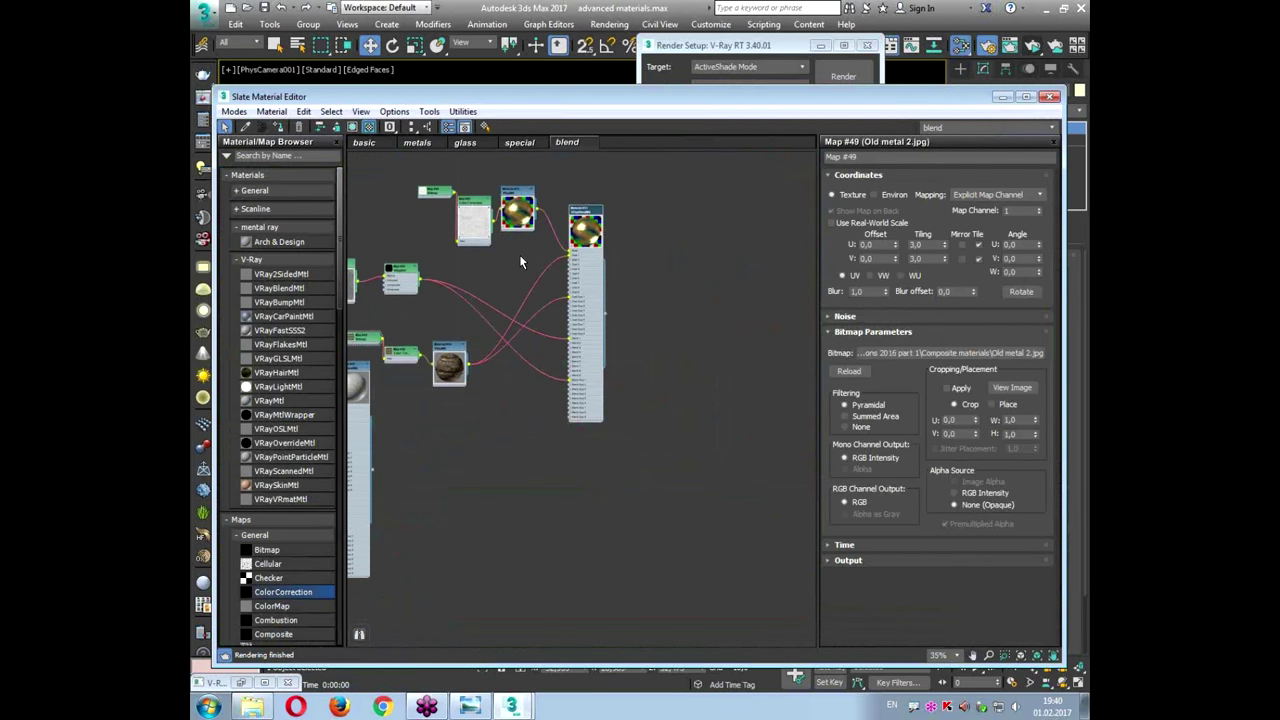
Step: Add a new VRayBlendMtl in the empty space beside the gold blend, collapse its input slots and show its parameters
scroll(495, 345, "down", 3)
left_click(250, 190)
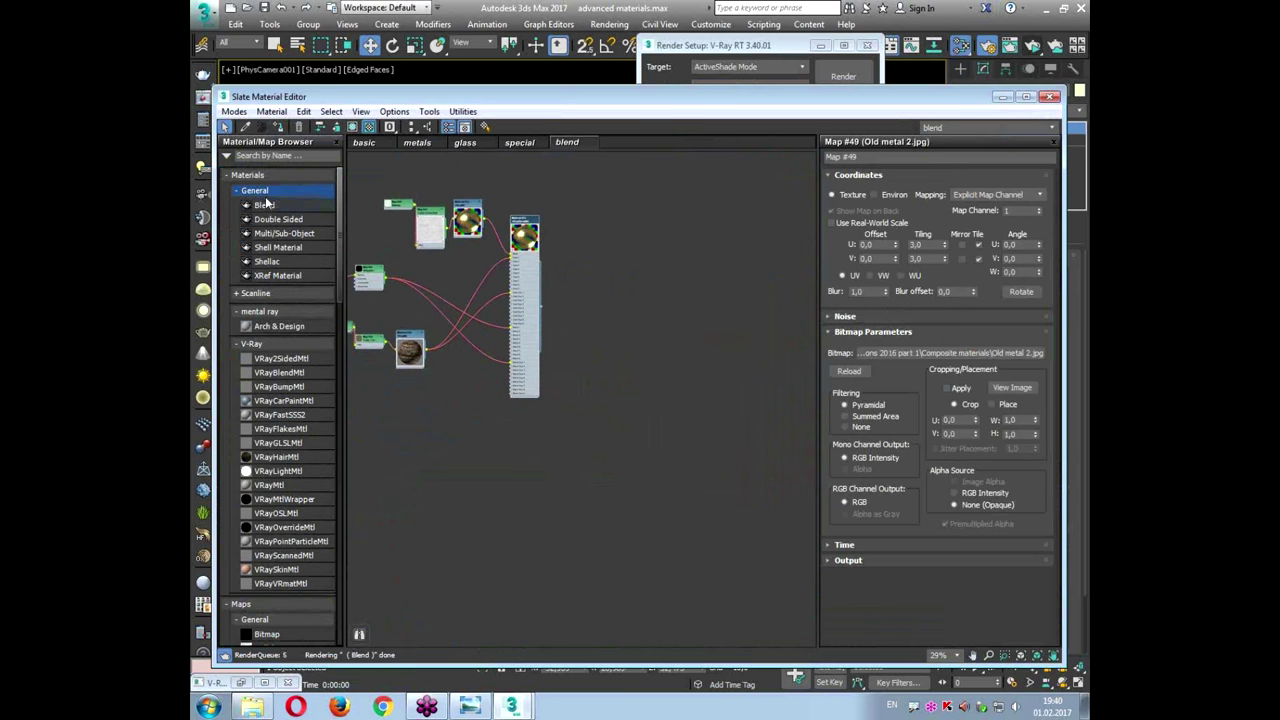
left_click(268, 206)
left_click(255, 190)
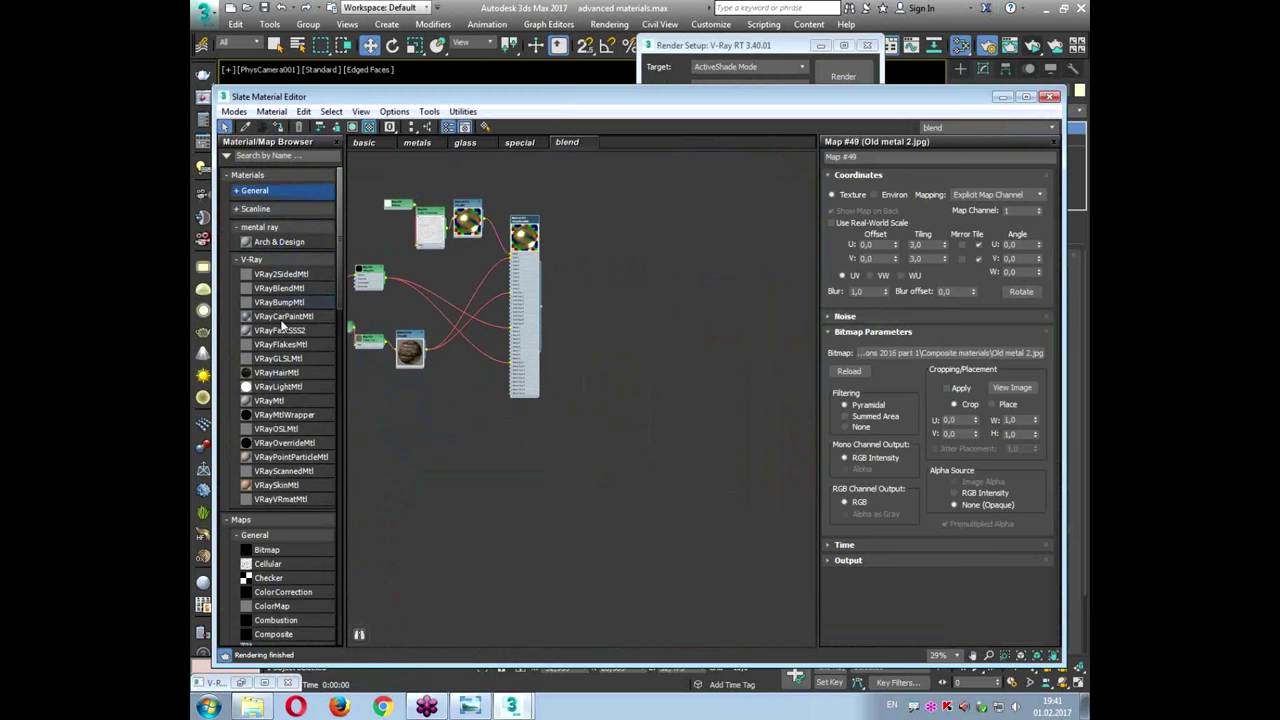
scroll(284, 420, "down", 5)
scroll(286, 400, "up", 5)
left_click(291, 289)
left_click(674, 285)
scroll(672, 285, "up", 6)
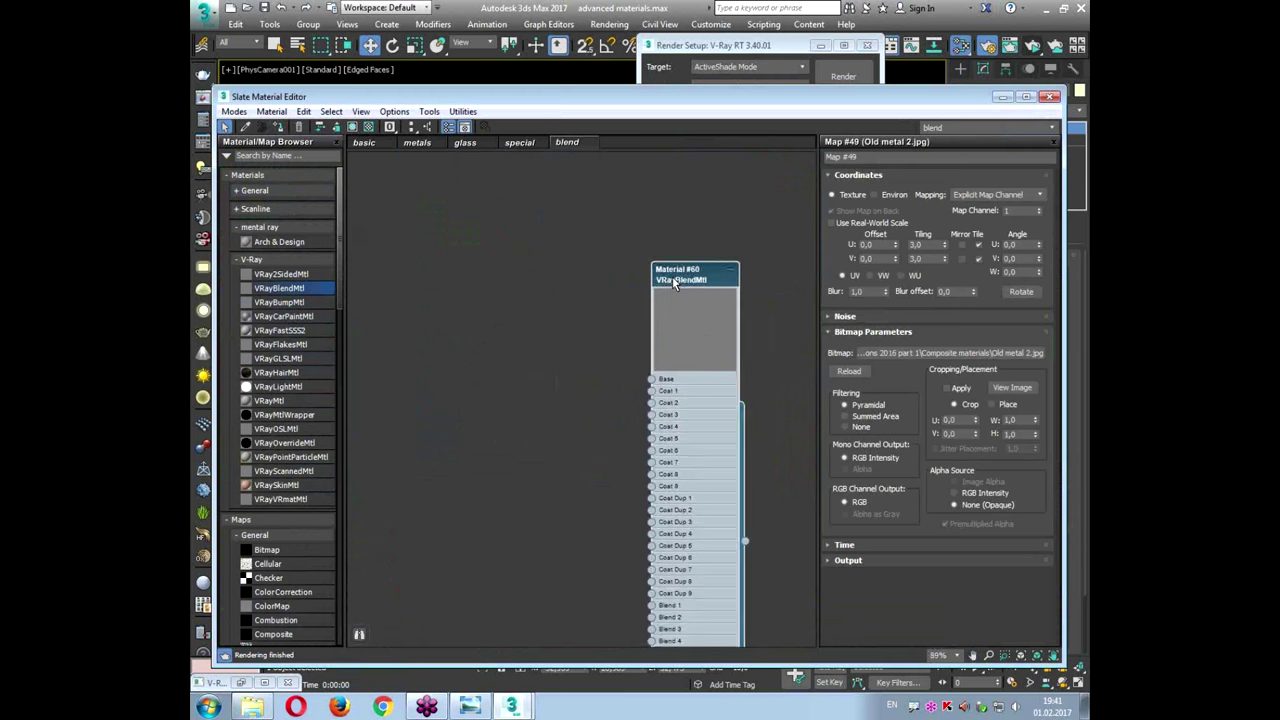
left_click(741, 271)
double_click(704, 281)
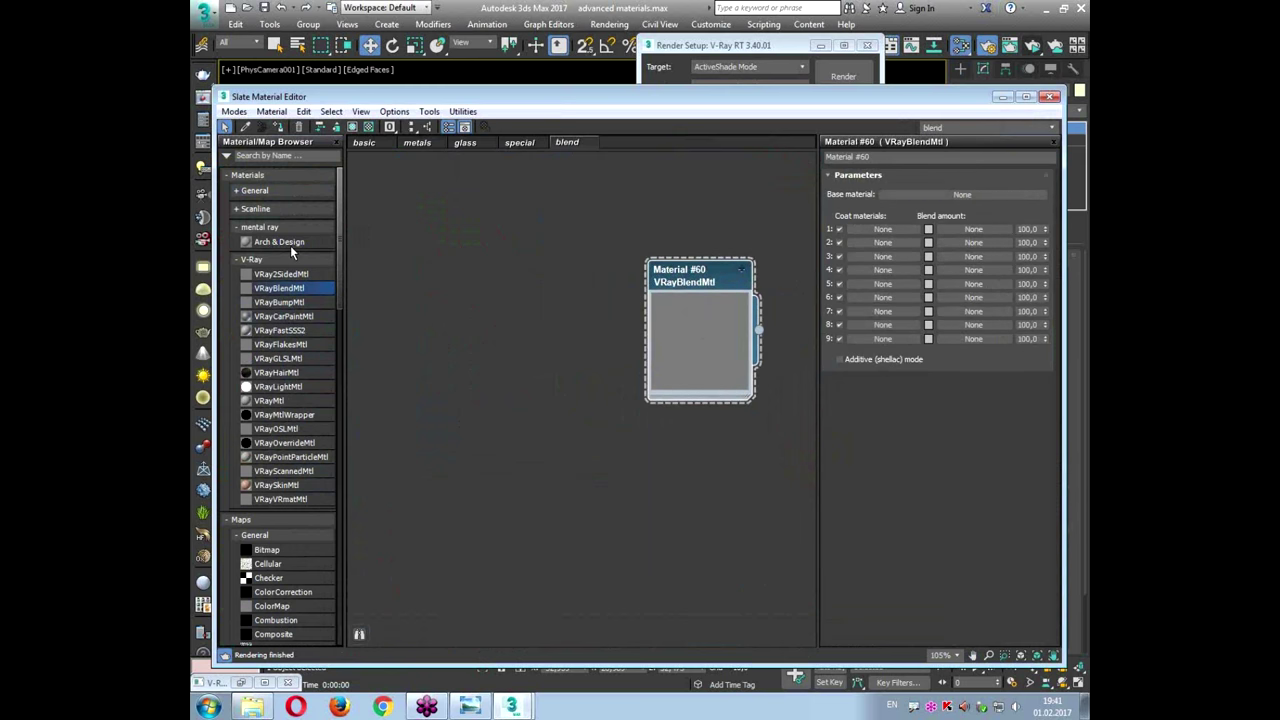
Step: Add a VRayMtl with an enlarged preview and connect it as the base material of the new VRayBlendMtl
scroll(574, 310, "down", 15)
scroll(620, 334, "up", 8)
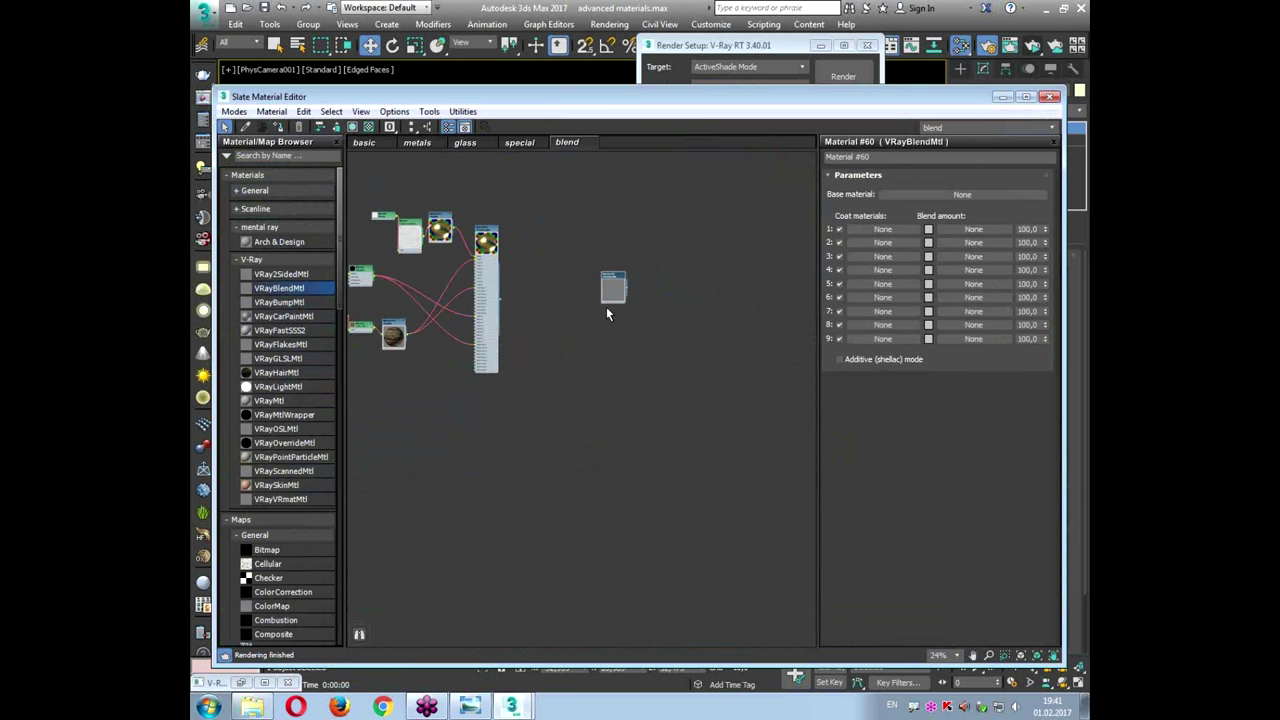
middle_click_drag(666, 299, 506, 371)
scroll(456, 364, "up", 1)
scroll(456, 364, "up", 3)
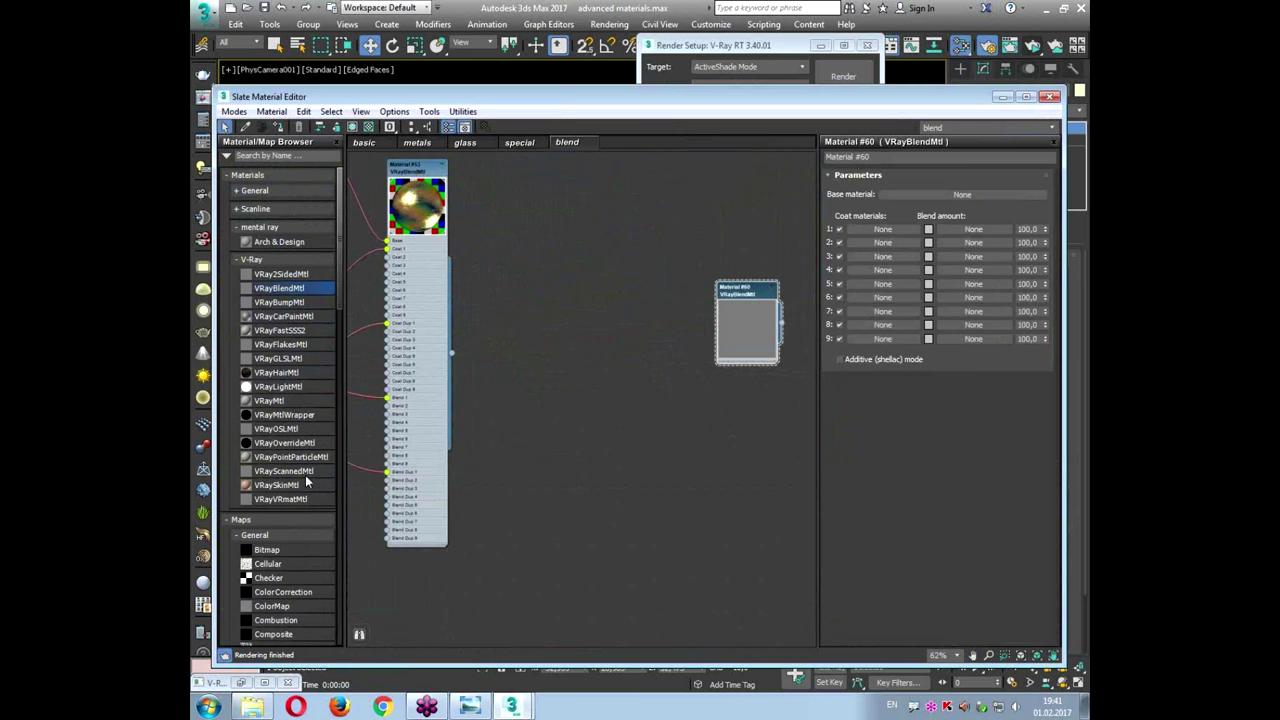
left_click_drag(280, 401, 560, 255)
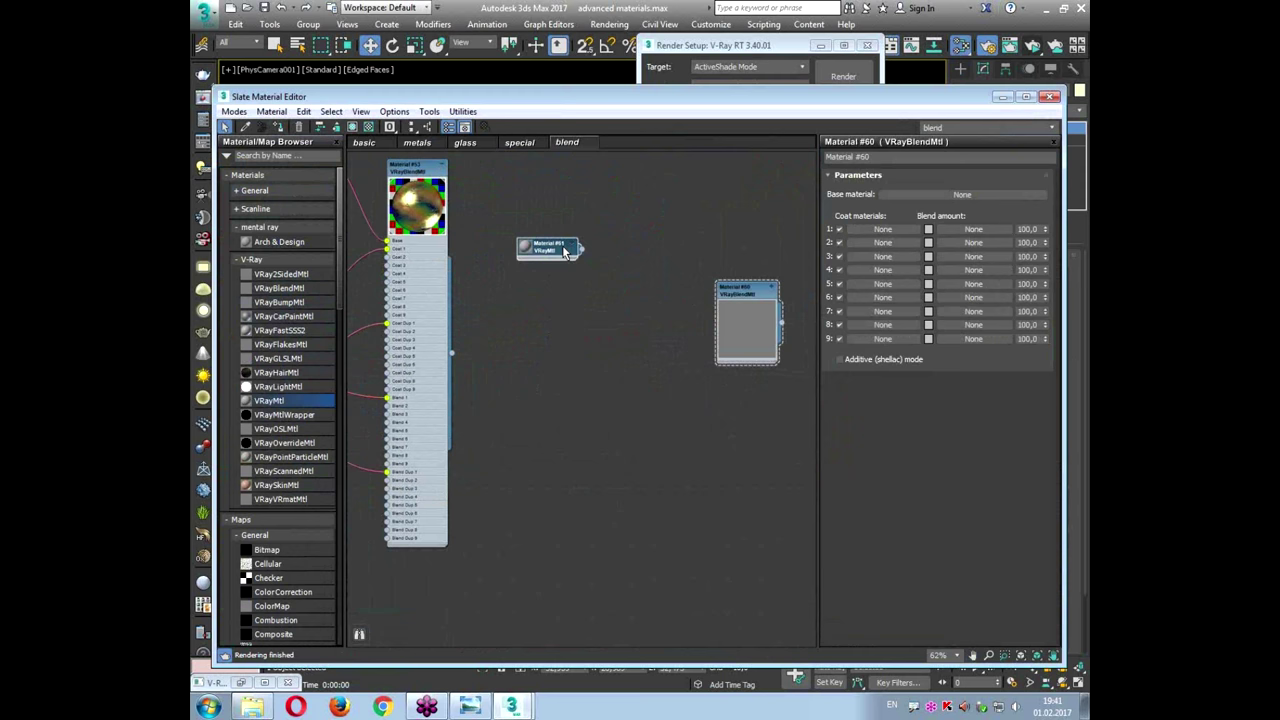
double_click(524, 252)
middle_click_drag(581, 276, 523, 251)
left_click_drag(494, 225, 664, 350)
Step: Load fabric_color.jpg from D:\Семинар сложные материалы as a Bitmap in the new VRayMtl's Diffuse
double_click(516, 205)
left_click(929, 191)
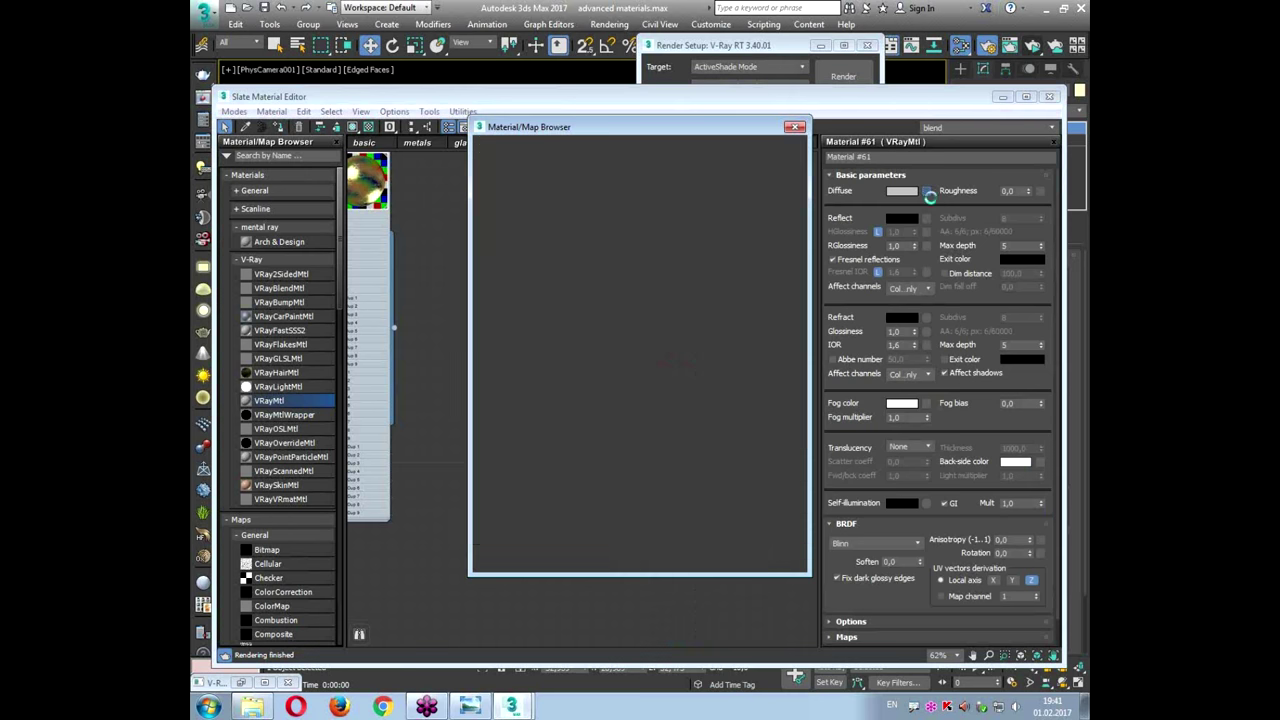
double_click(638, 192)
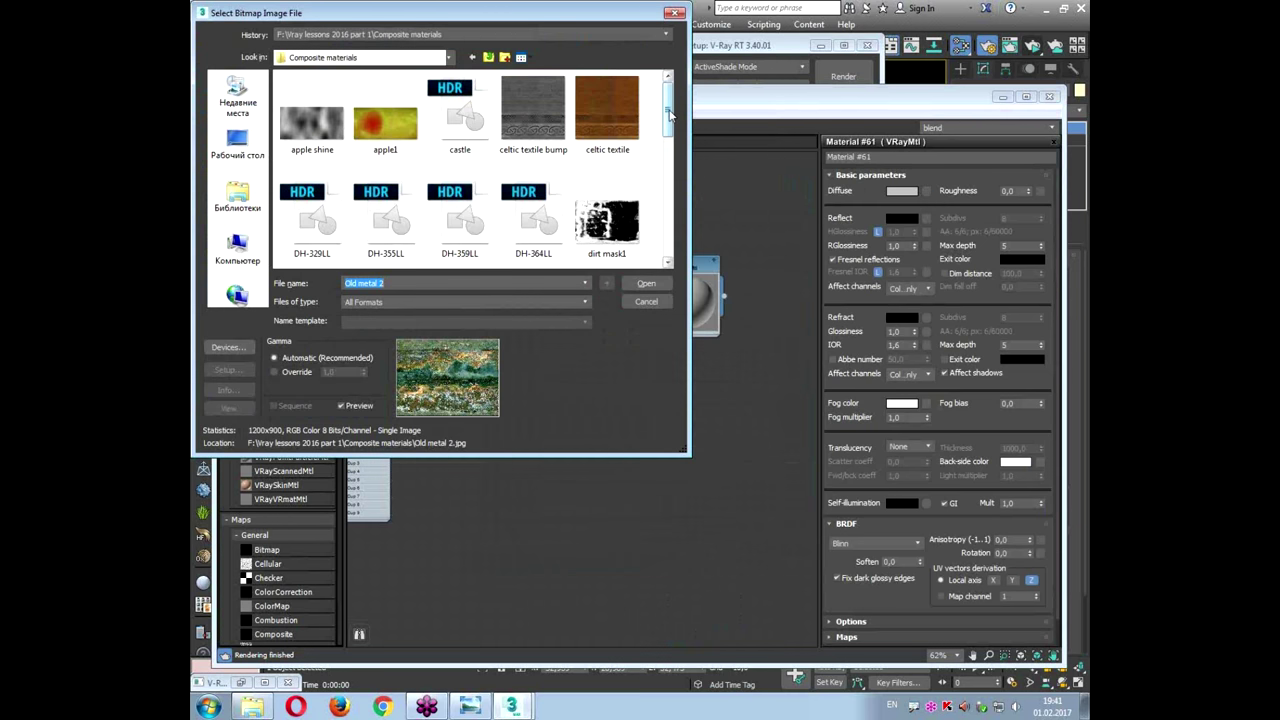
left_click(383, 56)
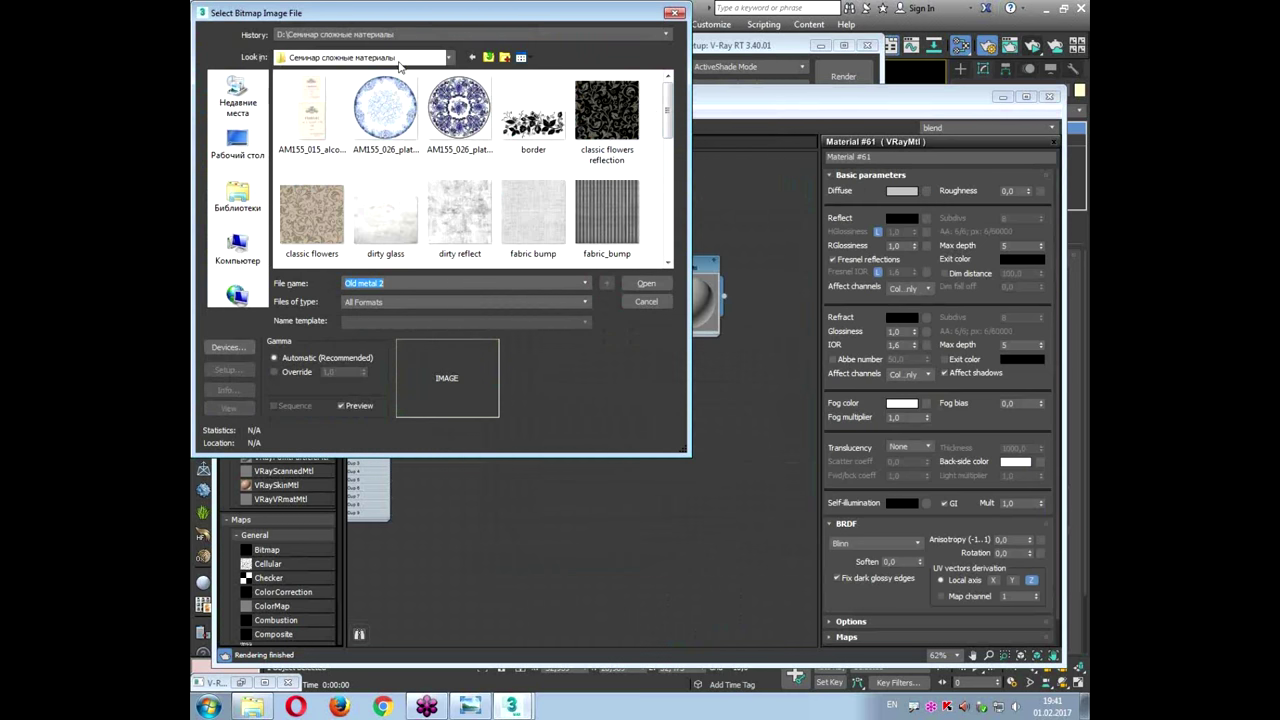
left_click_drag(668, 105, 666, 143)
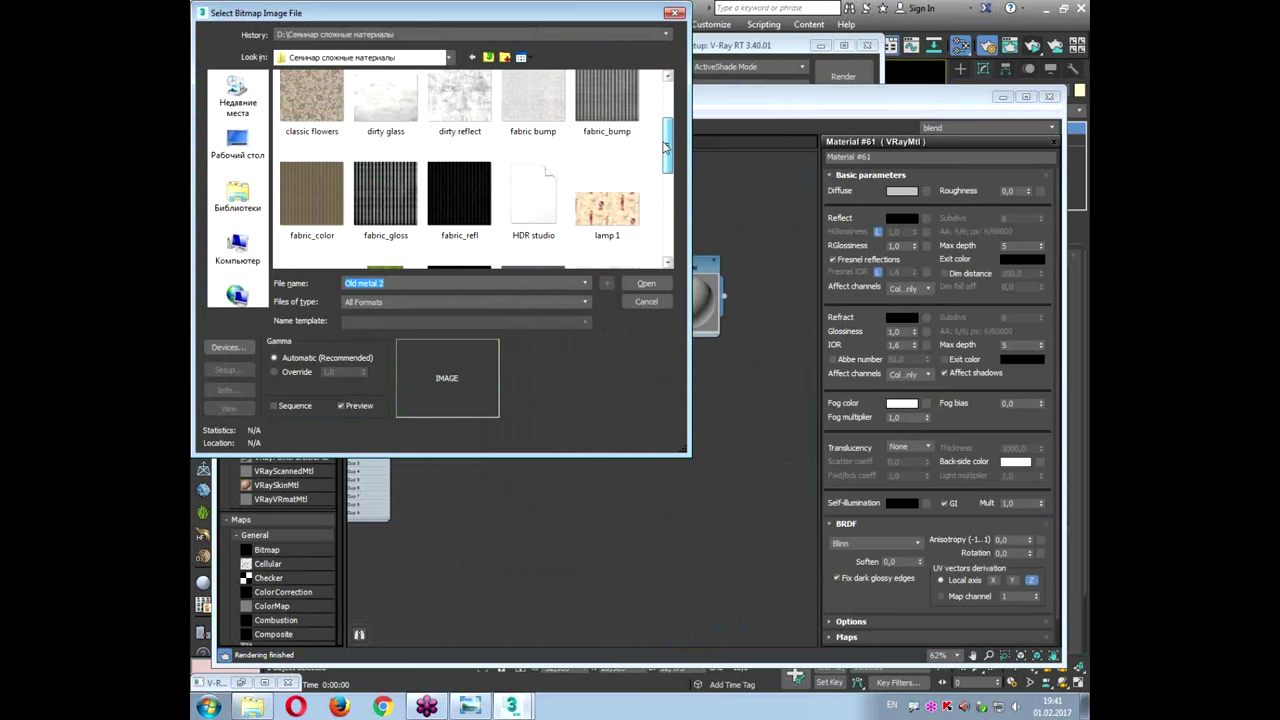
left_click(316, 218)
double_click(311, 193)
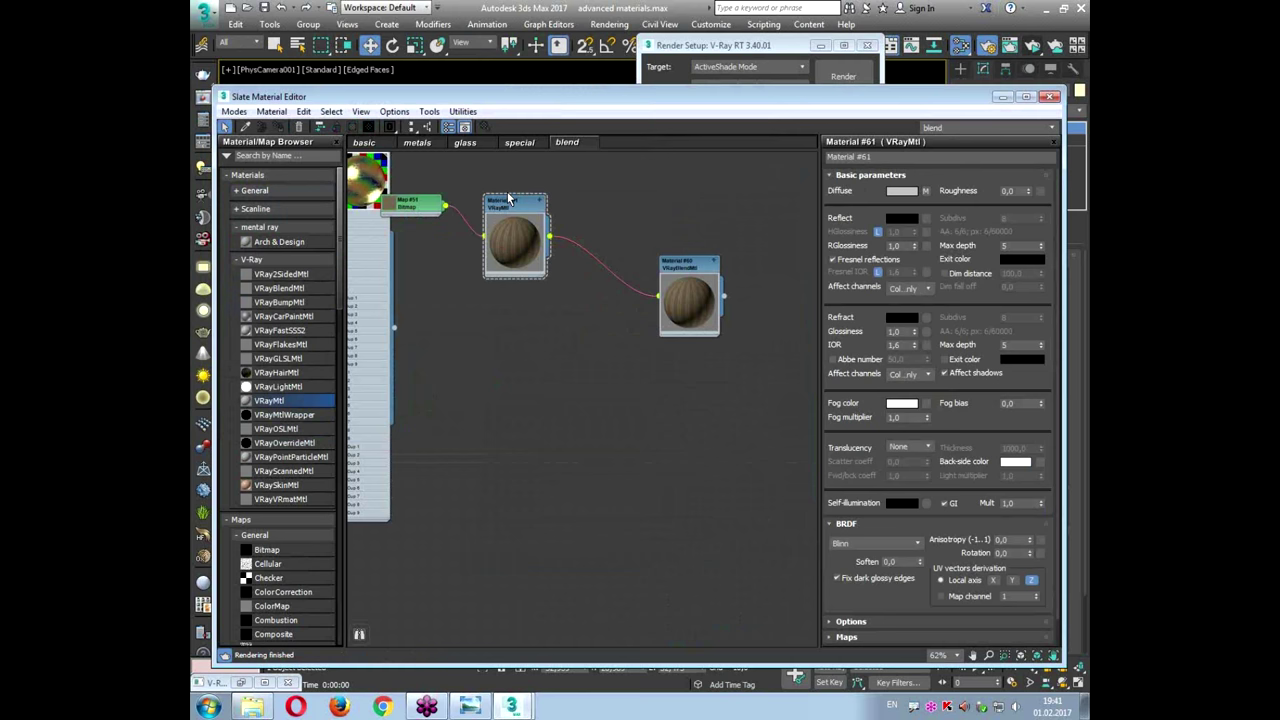
Step: Load fabric_refl.jpg as a Bitmap in the fabric VRayMtl's Reflect and place its node below the diffuse bitmap
left_click(925, 220)
double_click(600, 195)
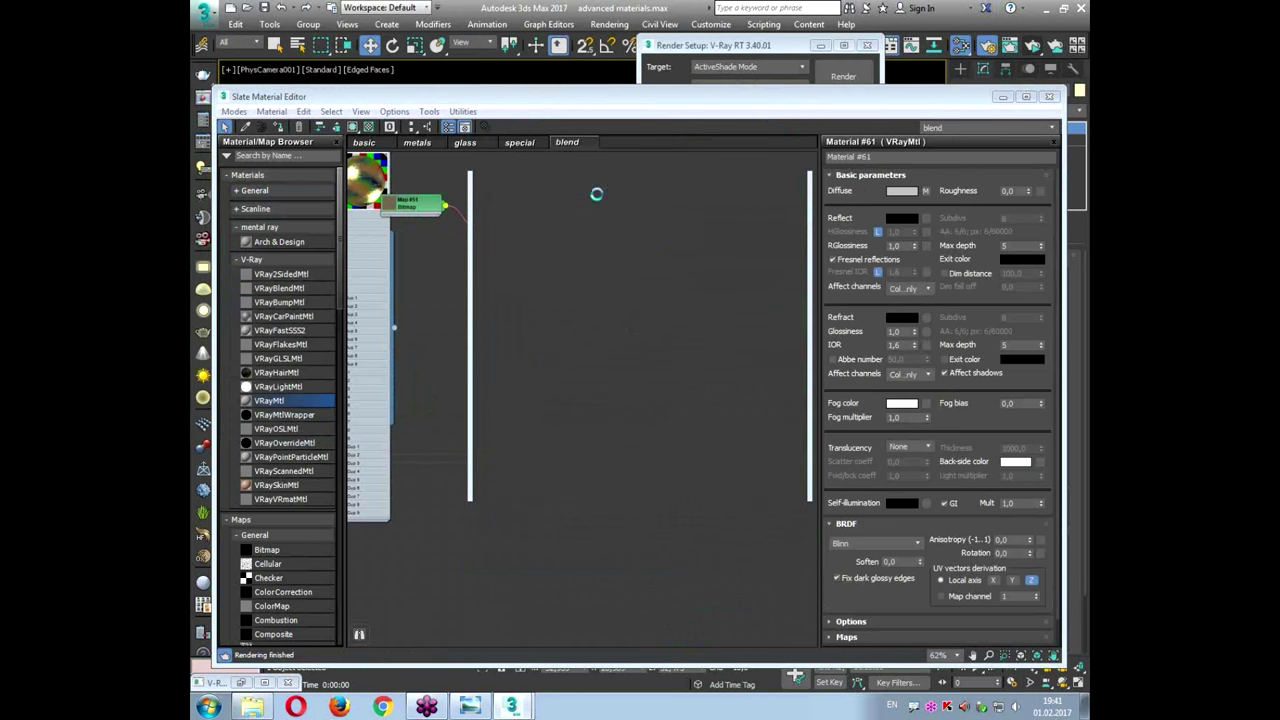
scroll(500, 180, "down", 2)
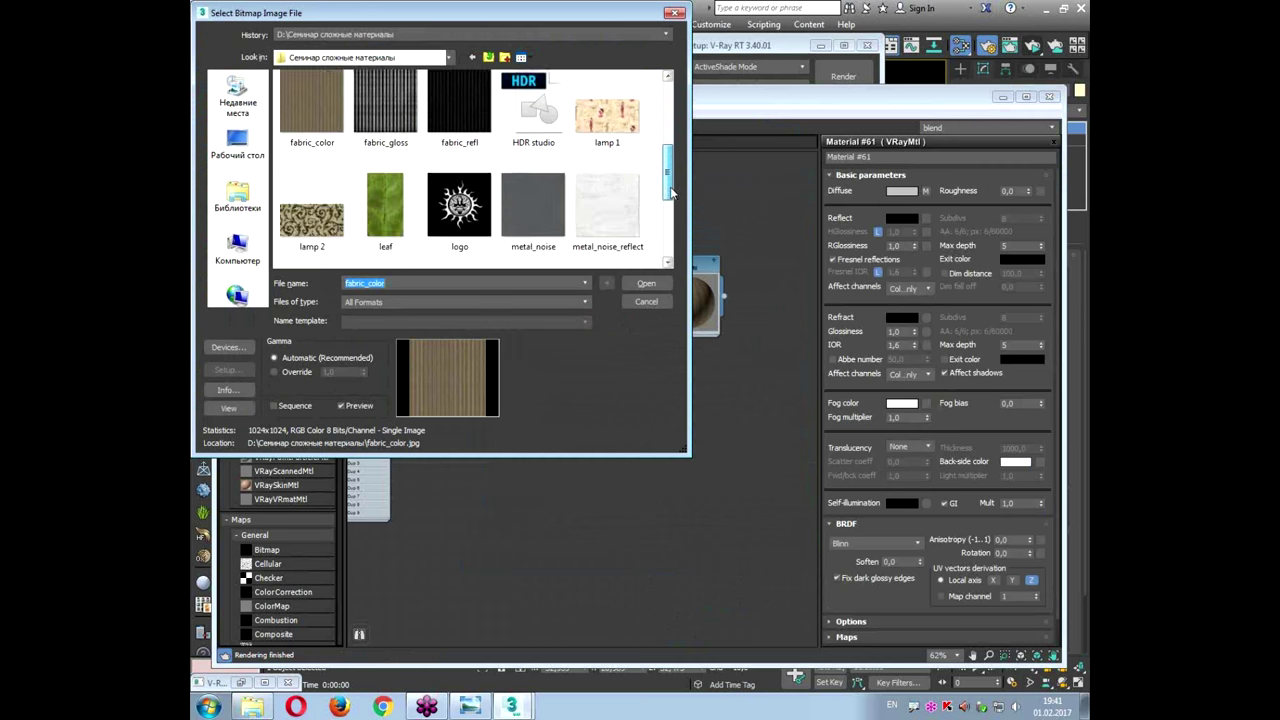
scroll(450, 190, "up", 1)
left_click(390, 213)
left_click(466, 195)
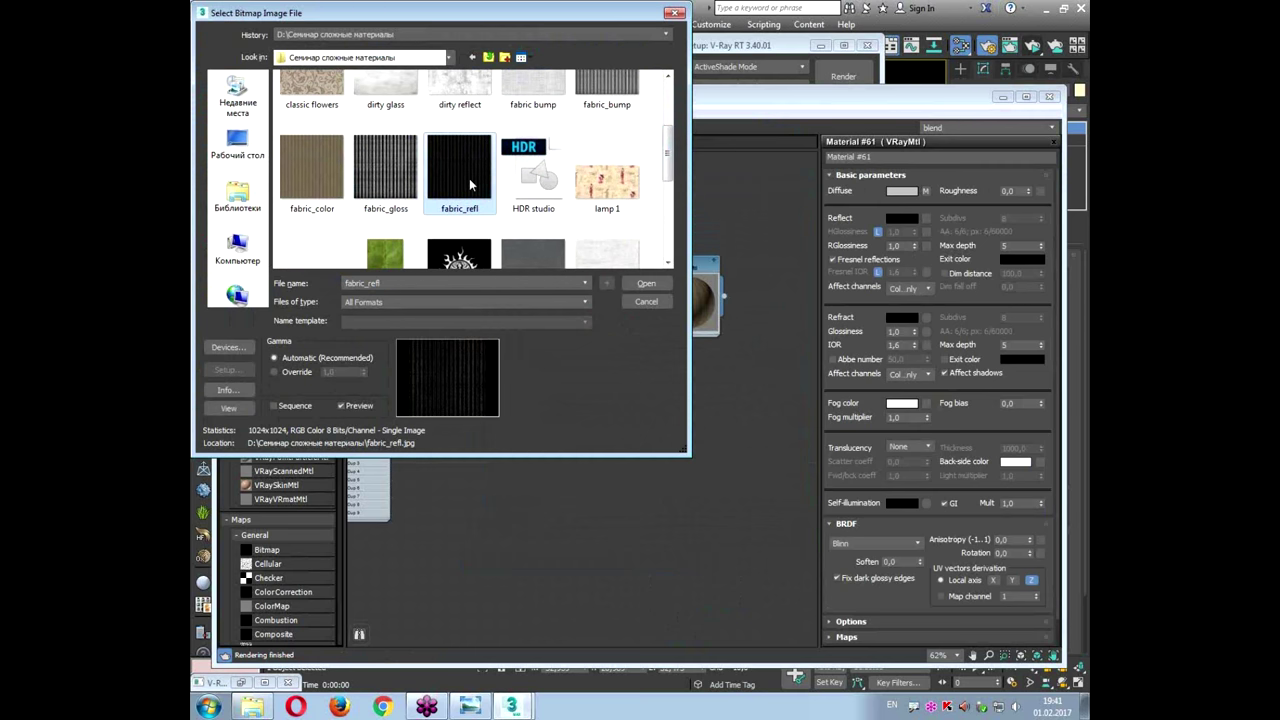
double_click(470, 185)
scroll(492, 246, "up", 3)
left_click_drag(492, 246, 468, 272)
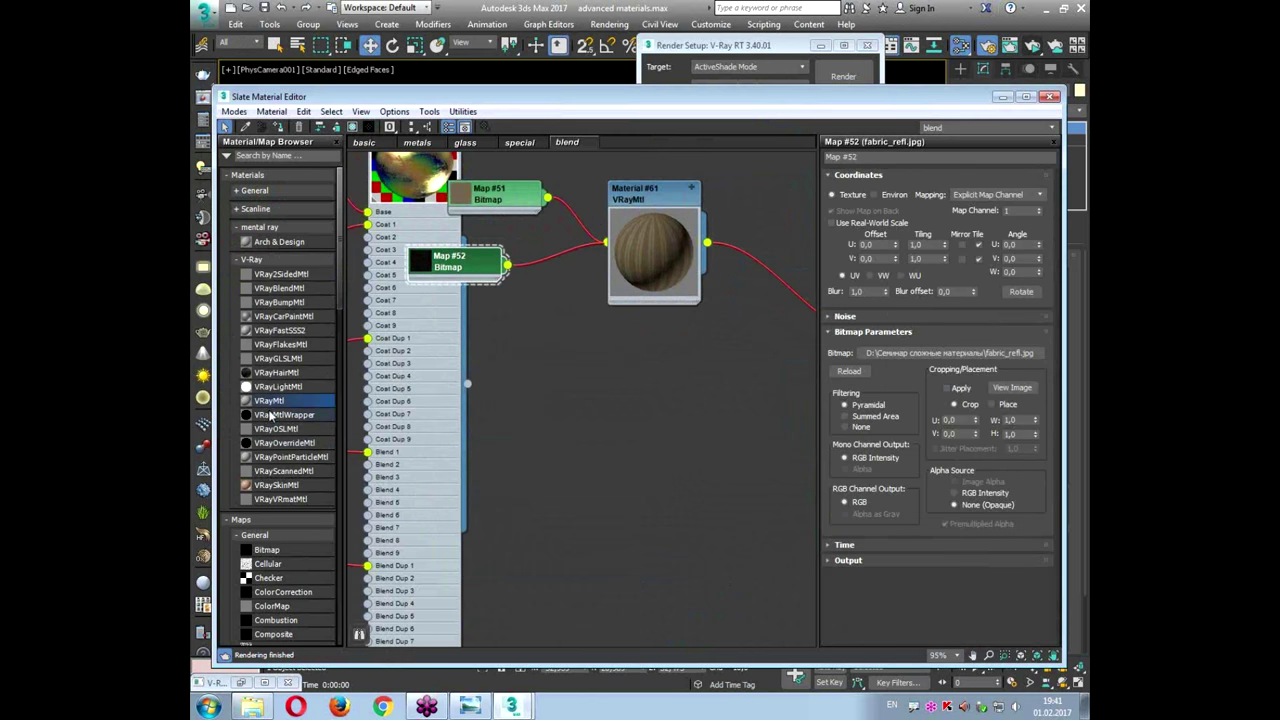
Step: Insert a Color Correction between the fabric_refl.jpg bitmap and the VRayMtl, enlarge its preview, and raise its brightness and contrast
left_click_drag(265, 594, 522, 264)
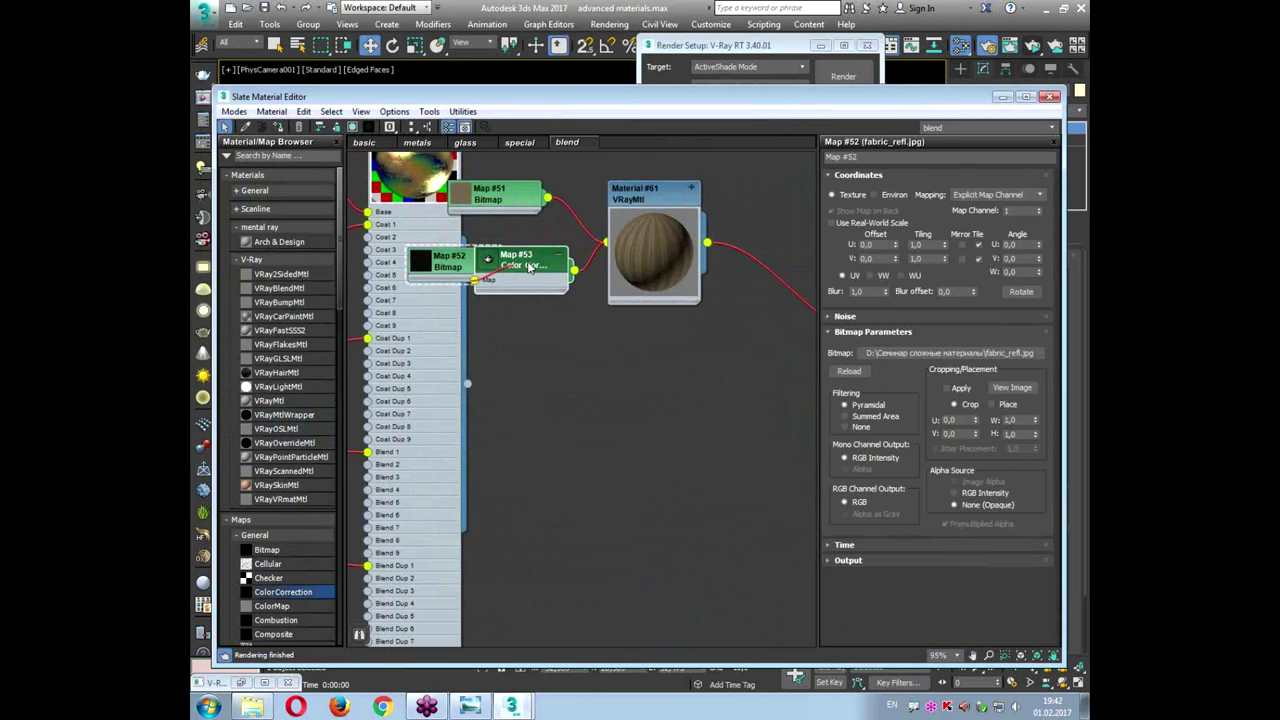
left_click_drag(952, 486, 985, 516)
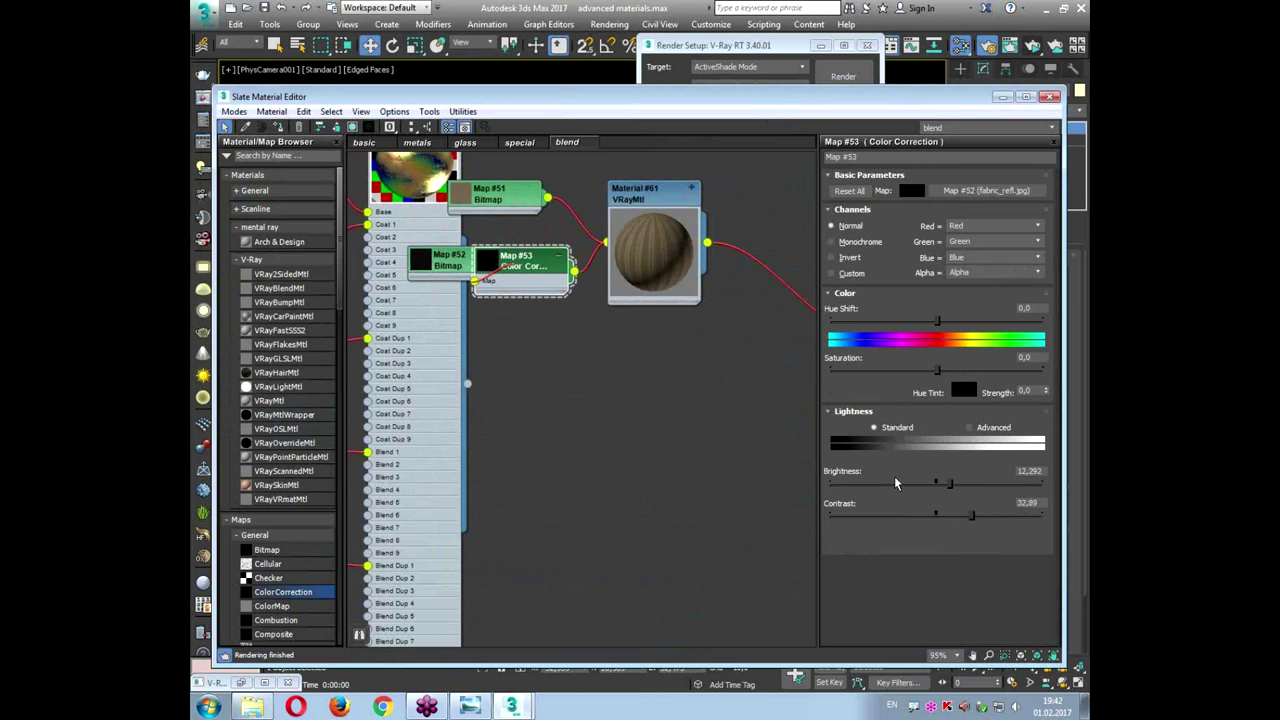
left_click(560, 259)
left_click_drag(945, 481, 973, 489)
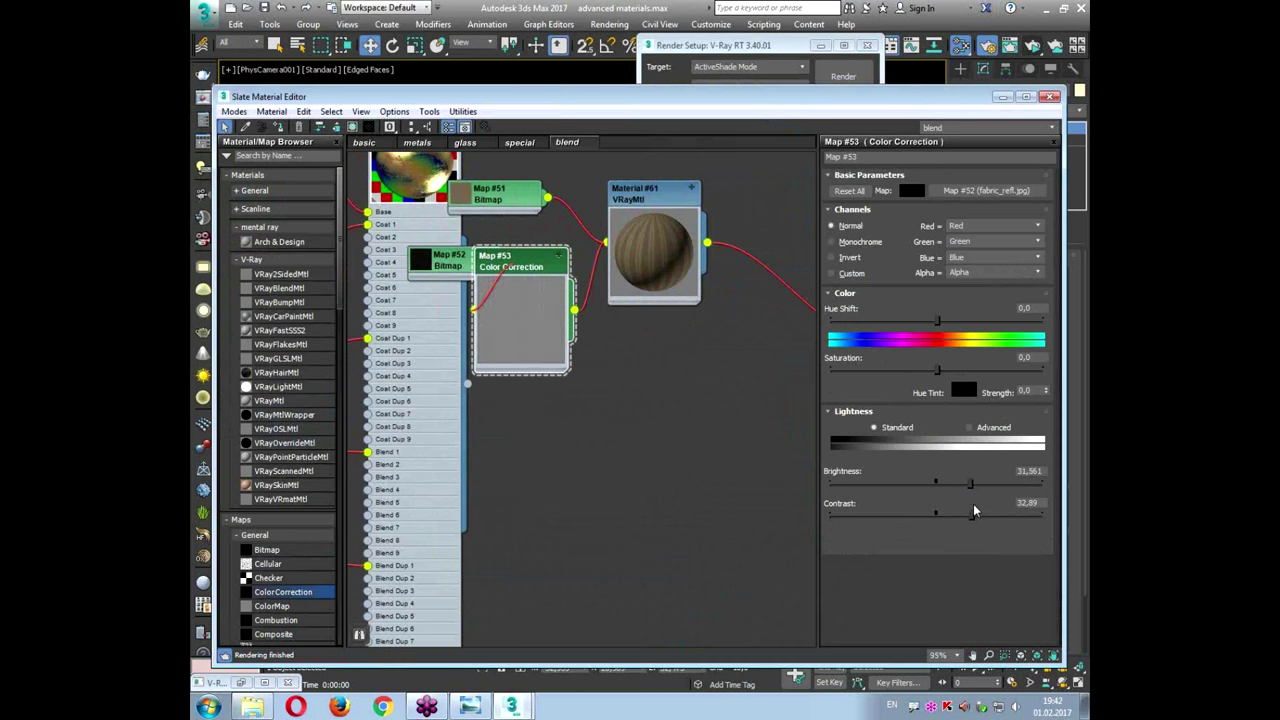
left_click_drag(998, 519, 968, 484)
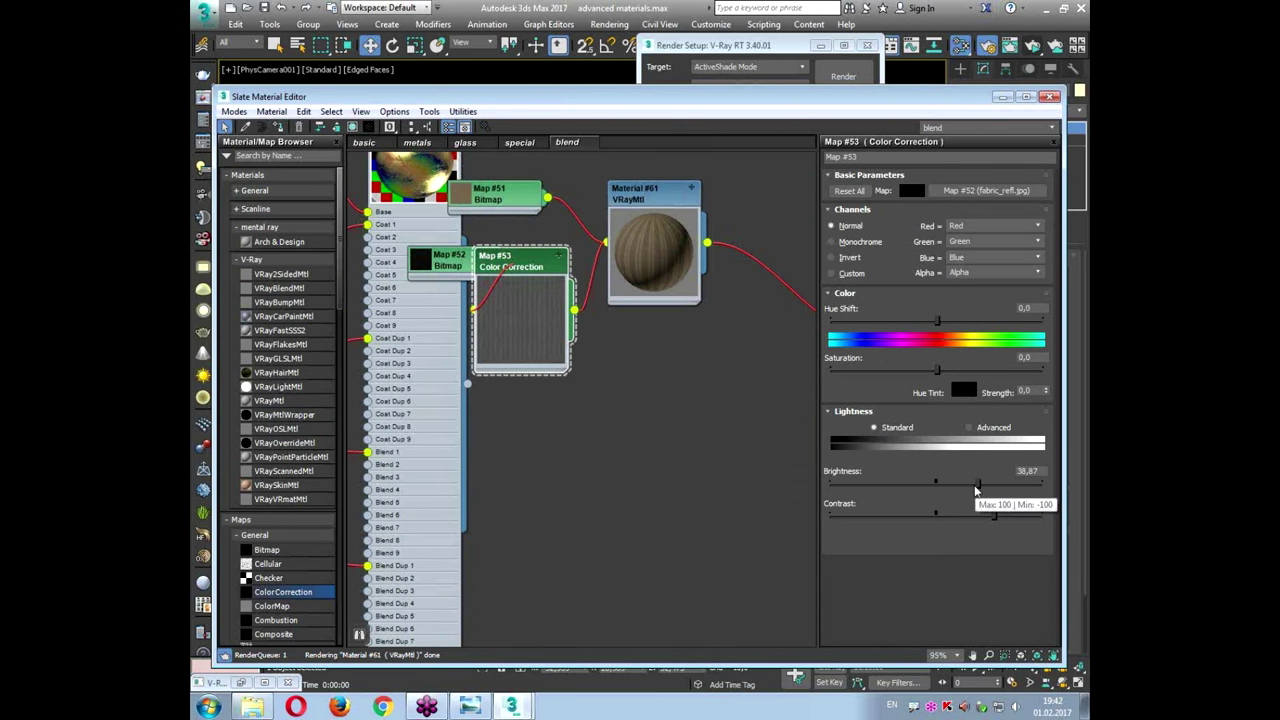
Step: Set the fabric VRayMtl's reflection glossiness to 0.65, unlock its Fresnel IOR and set that to 3.0
double_click(658, 190)
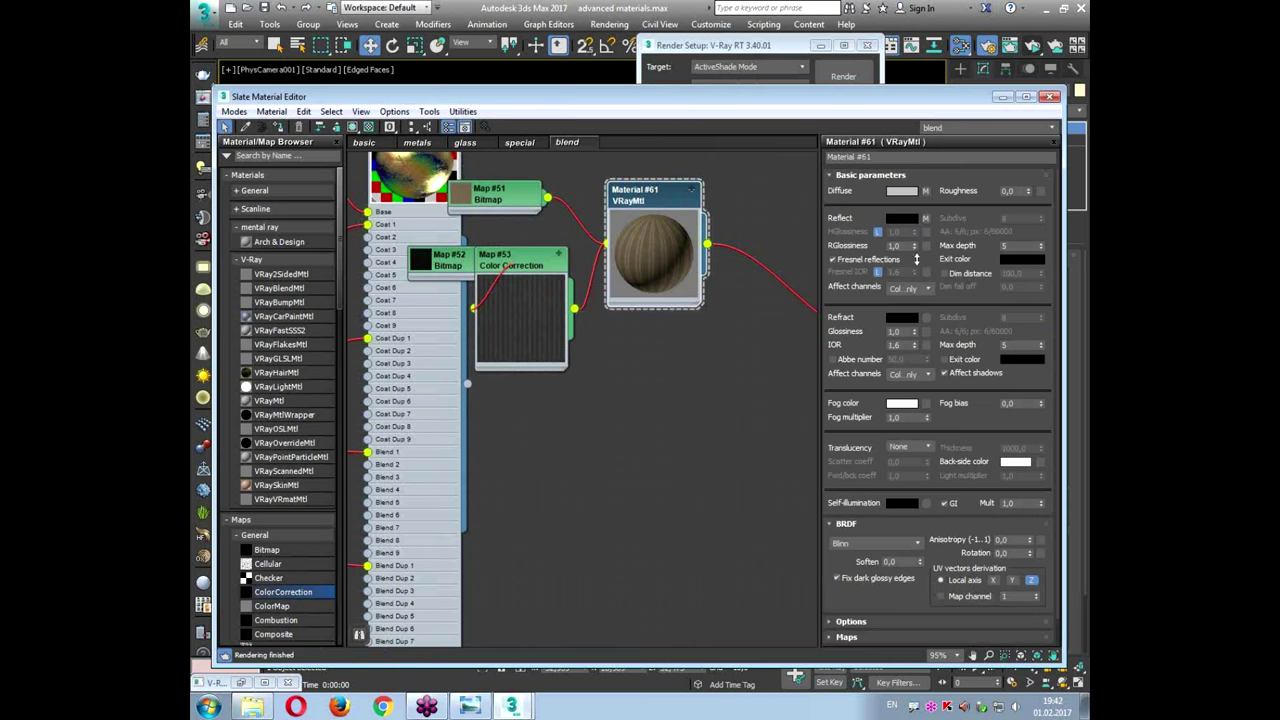
left_click_drag(917, 271, 914, 265)
left_click(877, 271)
double_click(897, 272)
Step: Load fabric_gloss.jpg as a Bitmap in the fabric VRayMtl's RGlossiness
left_click(926, 246)
double_click(560, 195)
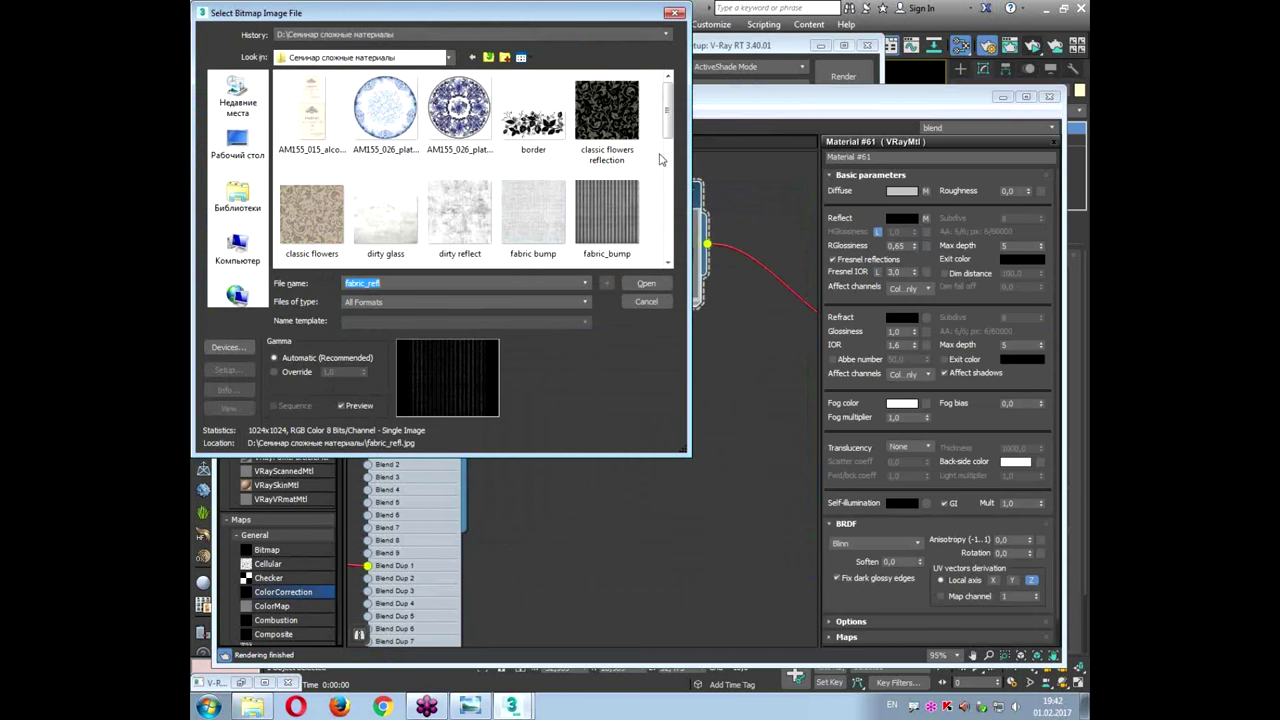
scroll(493, 196, "down", 2)
left_click(407, 254)
scroll(411, 245, "down", 2)
double_click(397, 177)
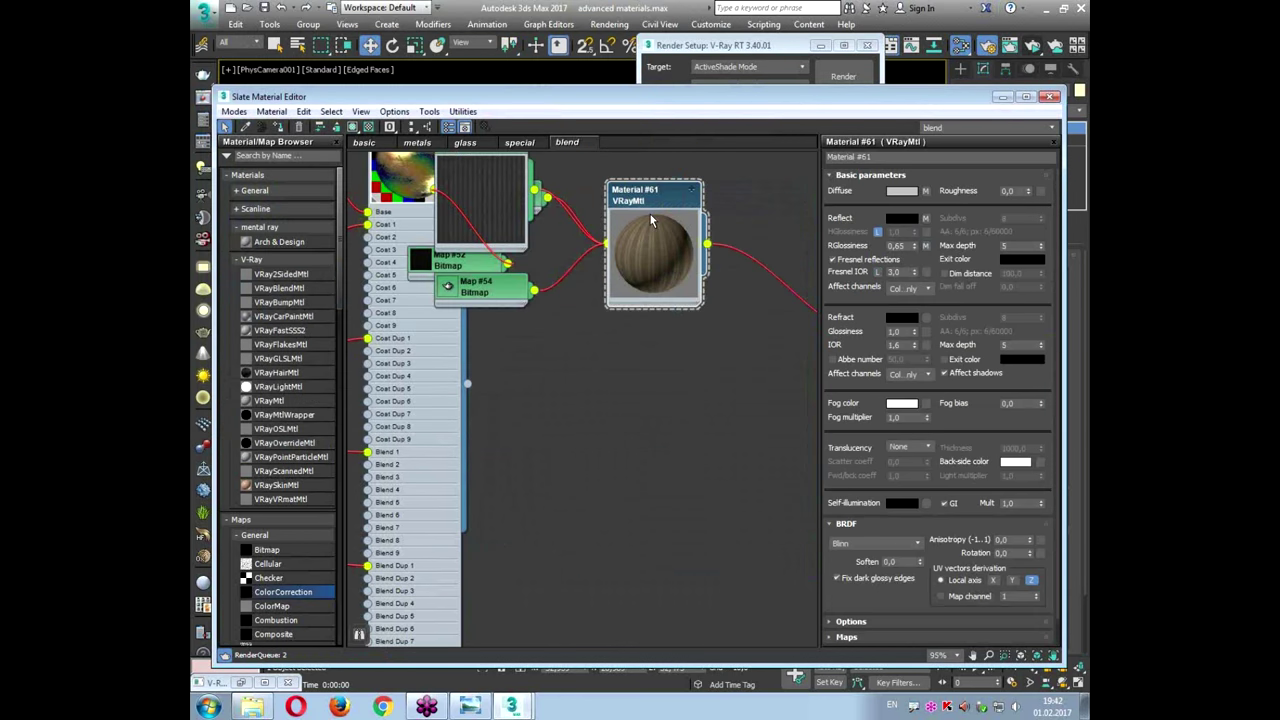
Step: Place the fabric_gloss.jpg bitmap node below the reflection bitmap and invert its output
left_click_drag(483, 294, 523, 349)
double_click(530, 352)
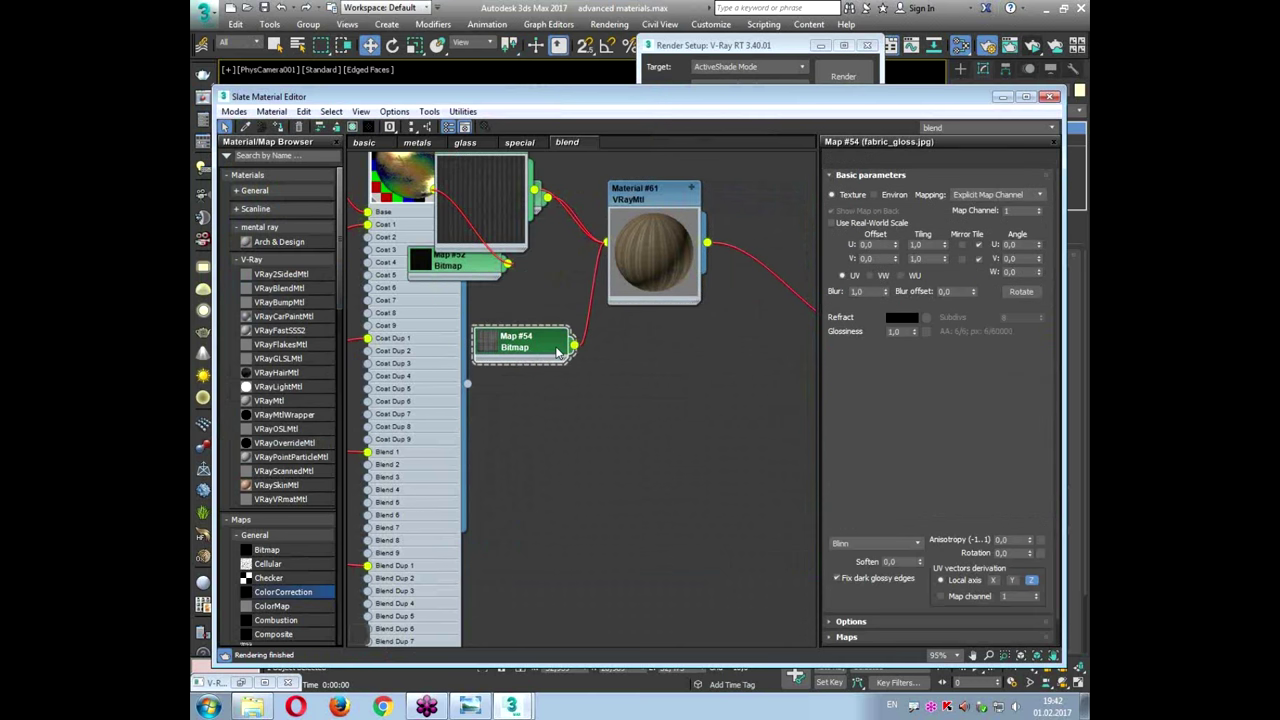
left_click(846, 560)
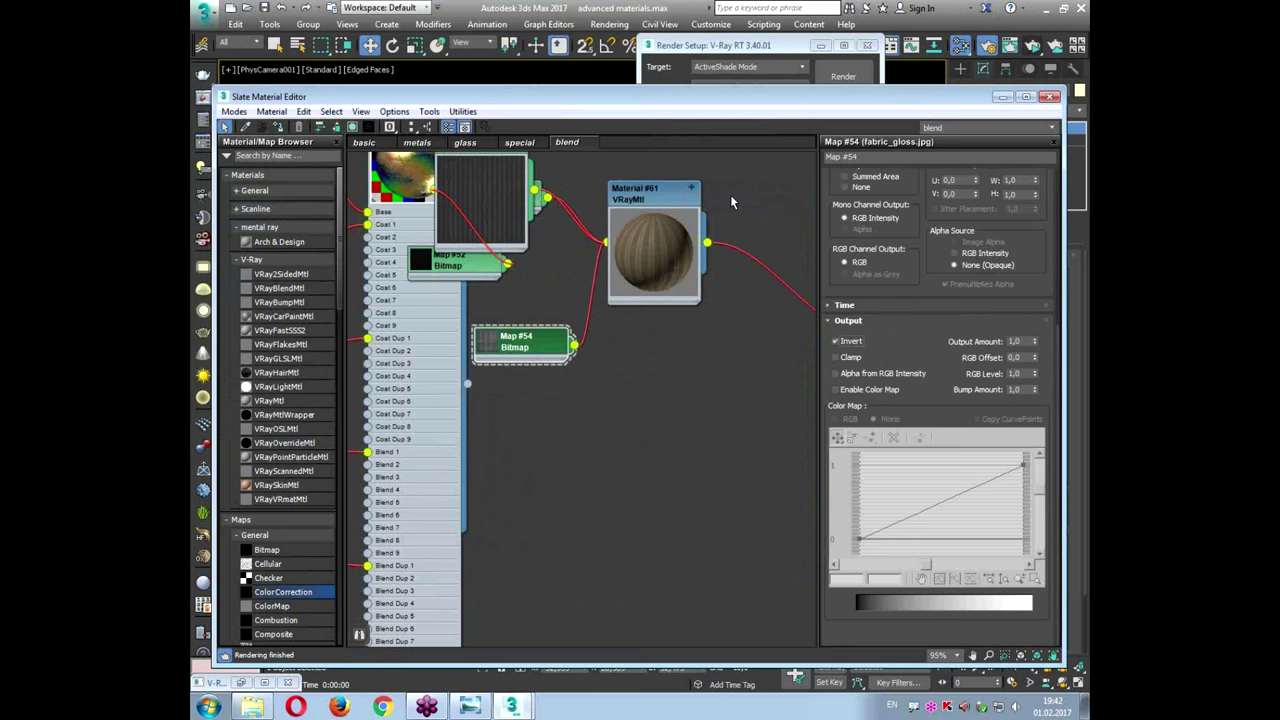
left_click_drag(557, 348, 530, 346)
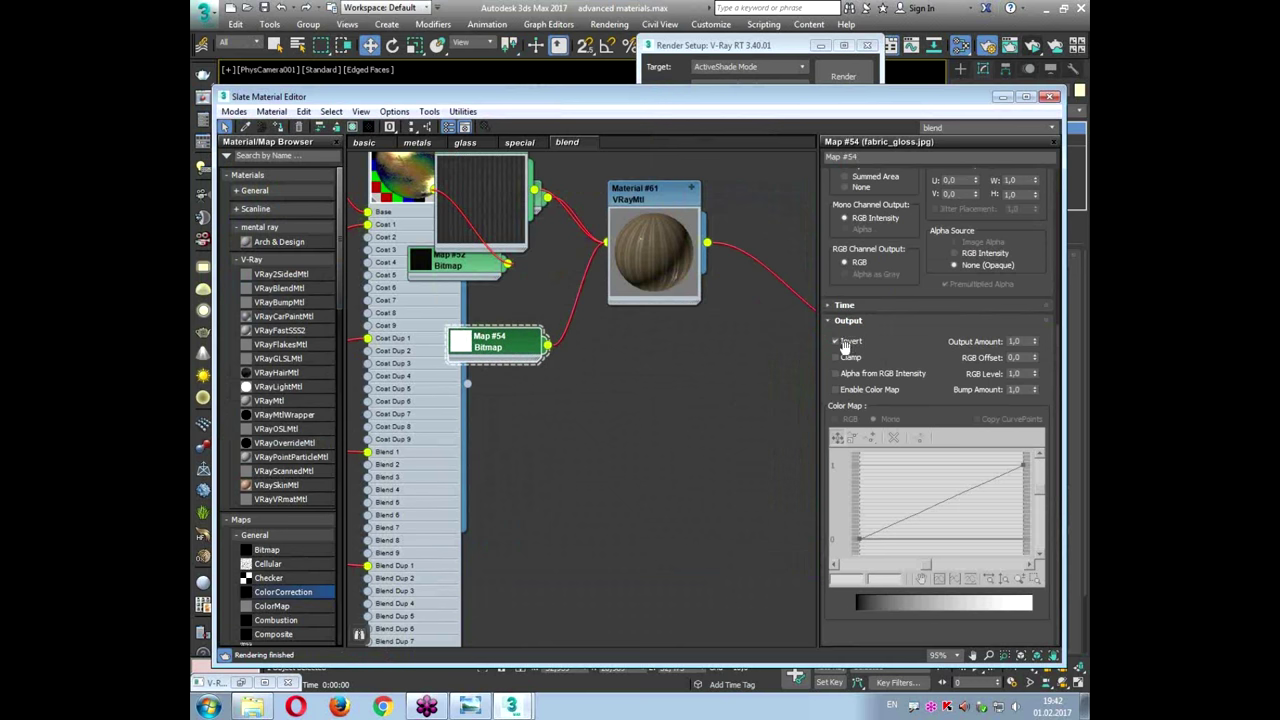
Step: Show the fabric VRayMtl's parameters and spread out its Color Correction, diffuse and reflection bitmap nodes
double_click(657, 200)
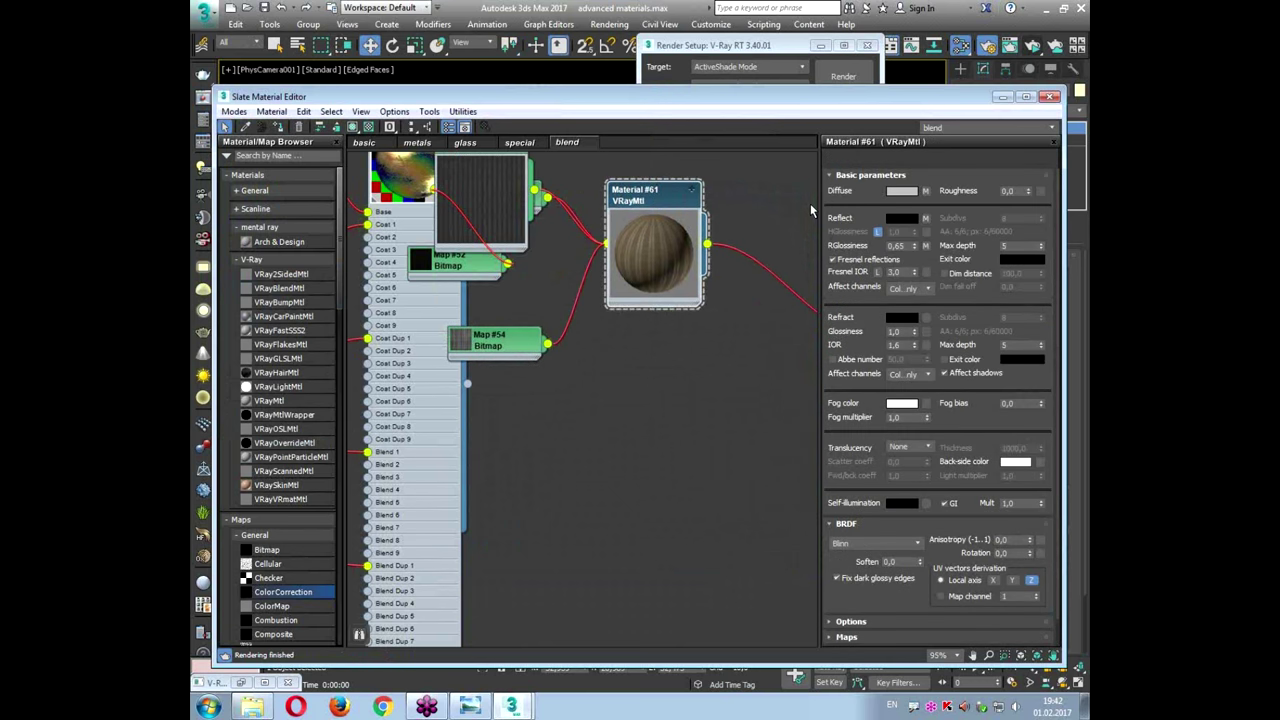
middle_click_drag(553, 260, 573, 365)
left_click_drag(498, 293, 563, 254)
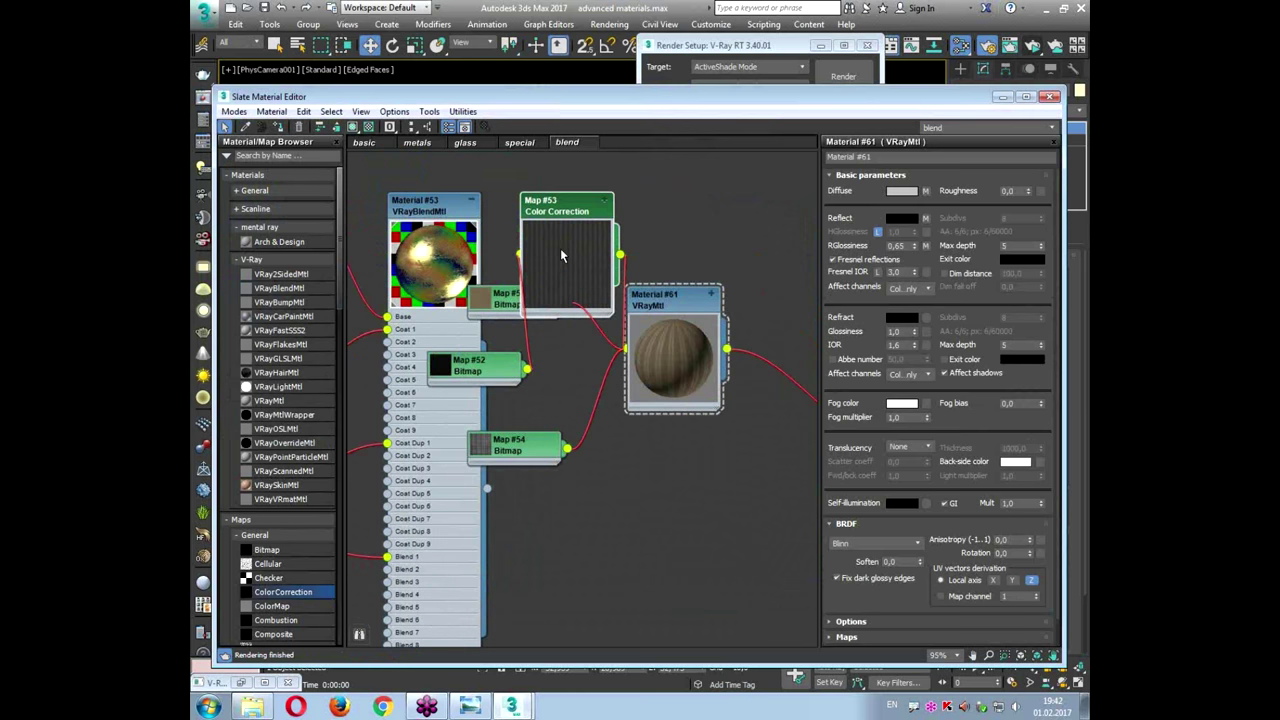
left_click_drag(501, 368, 501, 382)
left_click_drag(491, 305, 425, 321)
left_click_drag(545, 205, 558, 205)
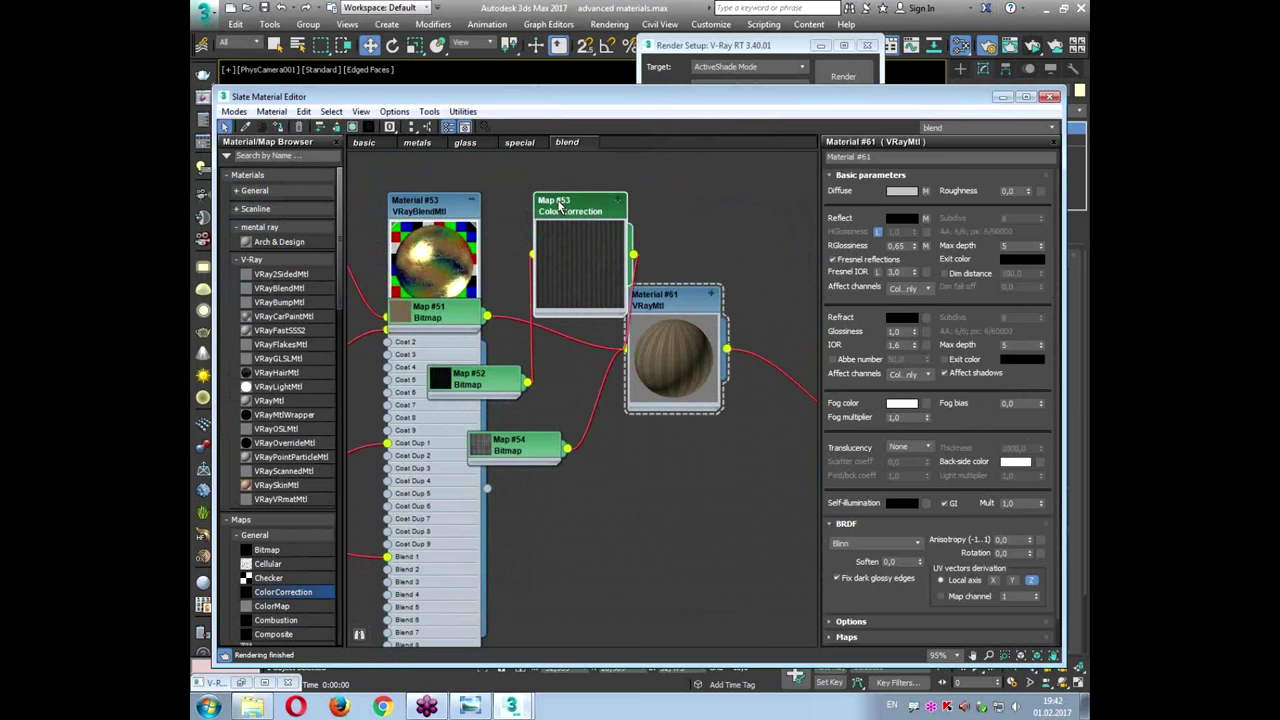
Step: Load fabric_bump.jpg as a Bitmap in the fabric VRayMtl's Bump map
scroll(846, 505, "down", 1)
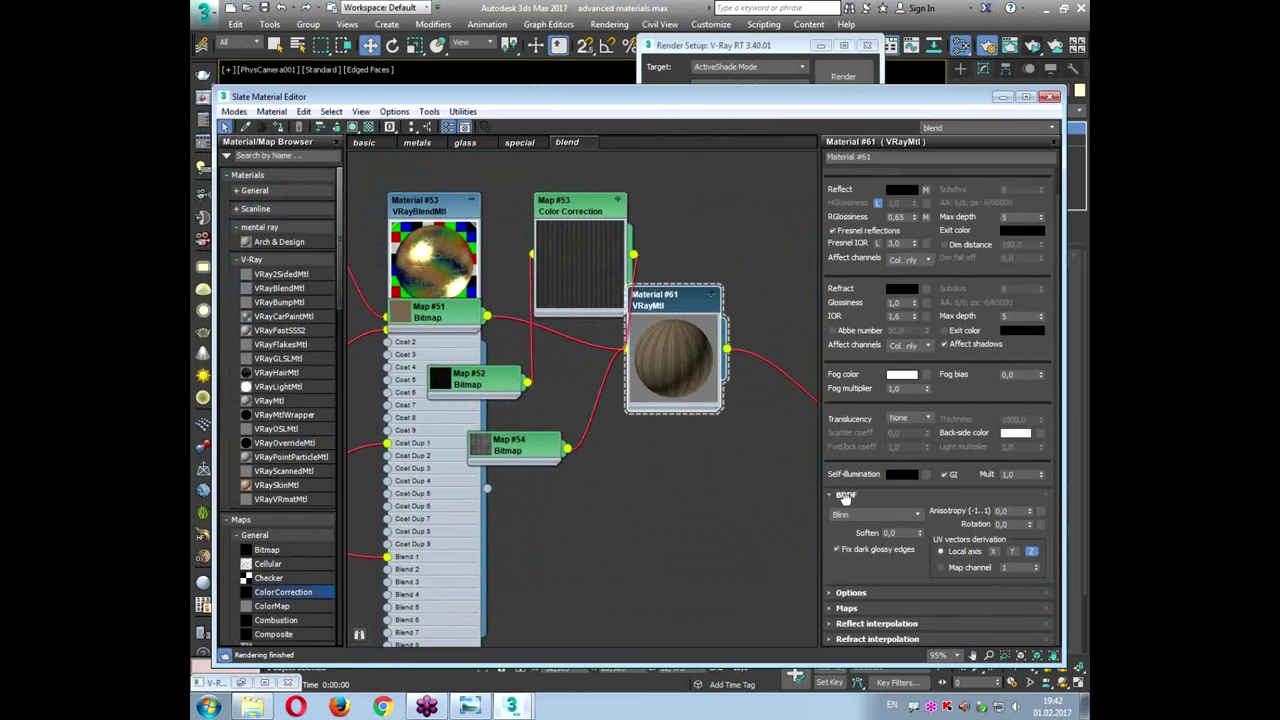
left_click(848, 607)
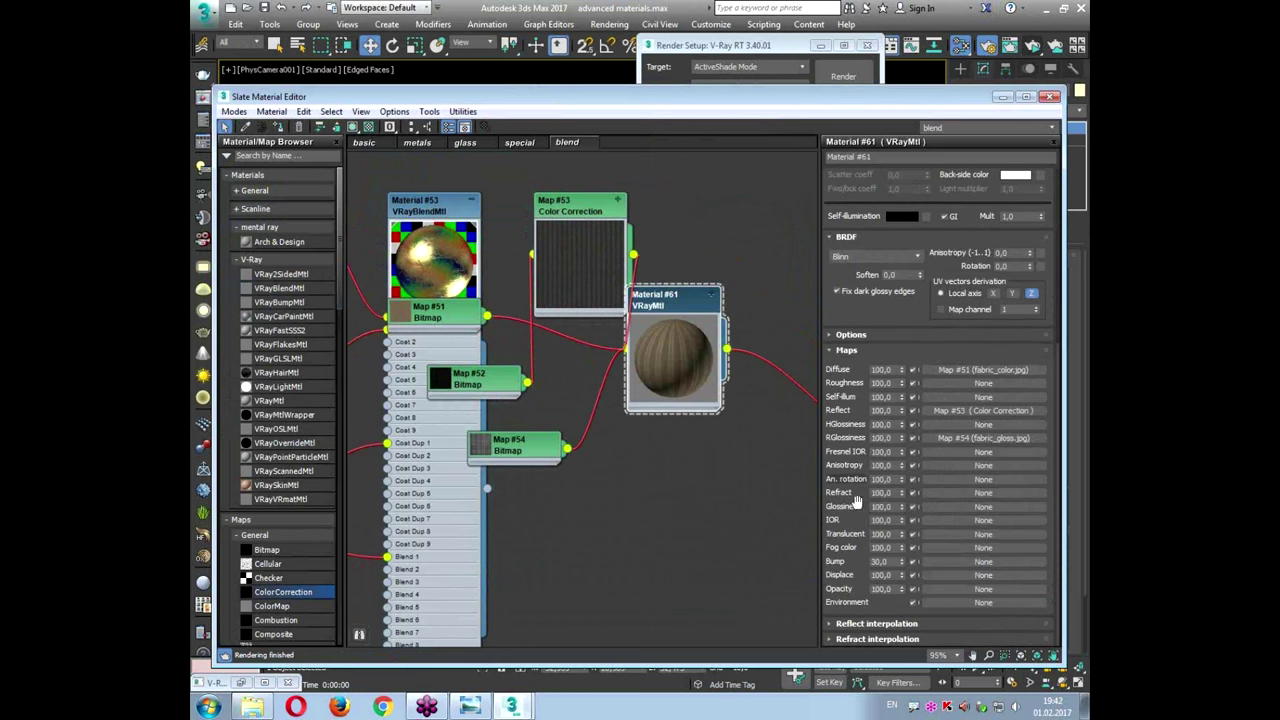
left_click(938, 561)
double_click(536, 191)
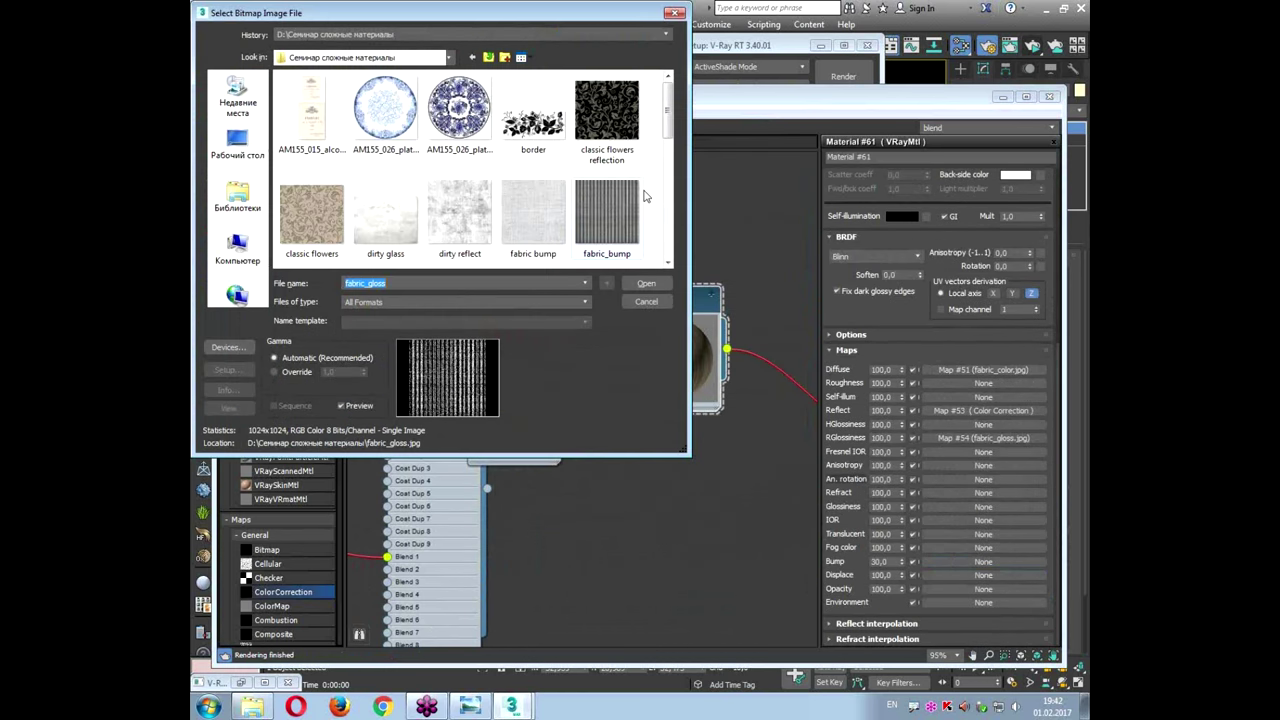
scroll(668, 130, "down", 1)
left_click_drag(668, 130, 669, 152)
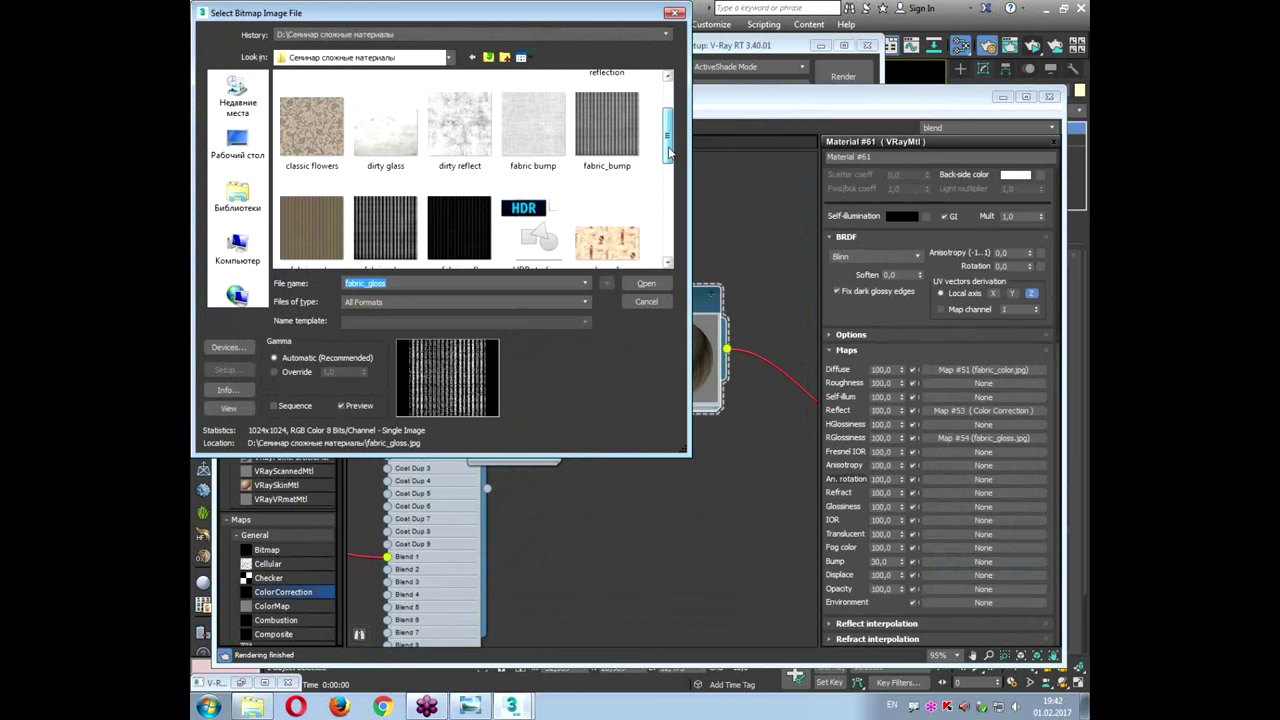
double_click(606, 129)
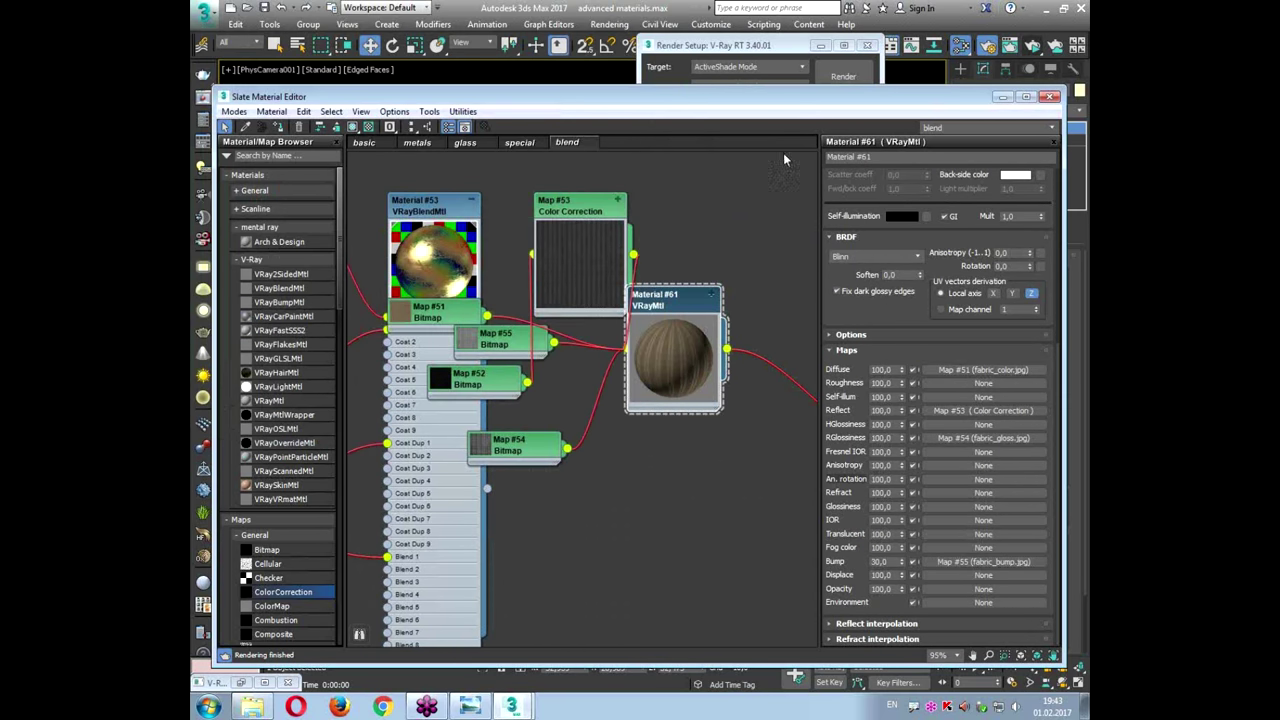
Step: Minimize Render Setup and move the Slate Material Editor and V-Ray frame buffer aside to uncover the wall in the viewport
left_click_drag(812, 104, 711, 151)
middle_click_drag(690, 372, 503, 332)
scroll(503, 332, "down", 4)
double_click(549, 380)
double_click(549, 379)
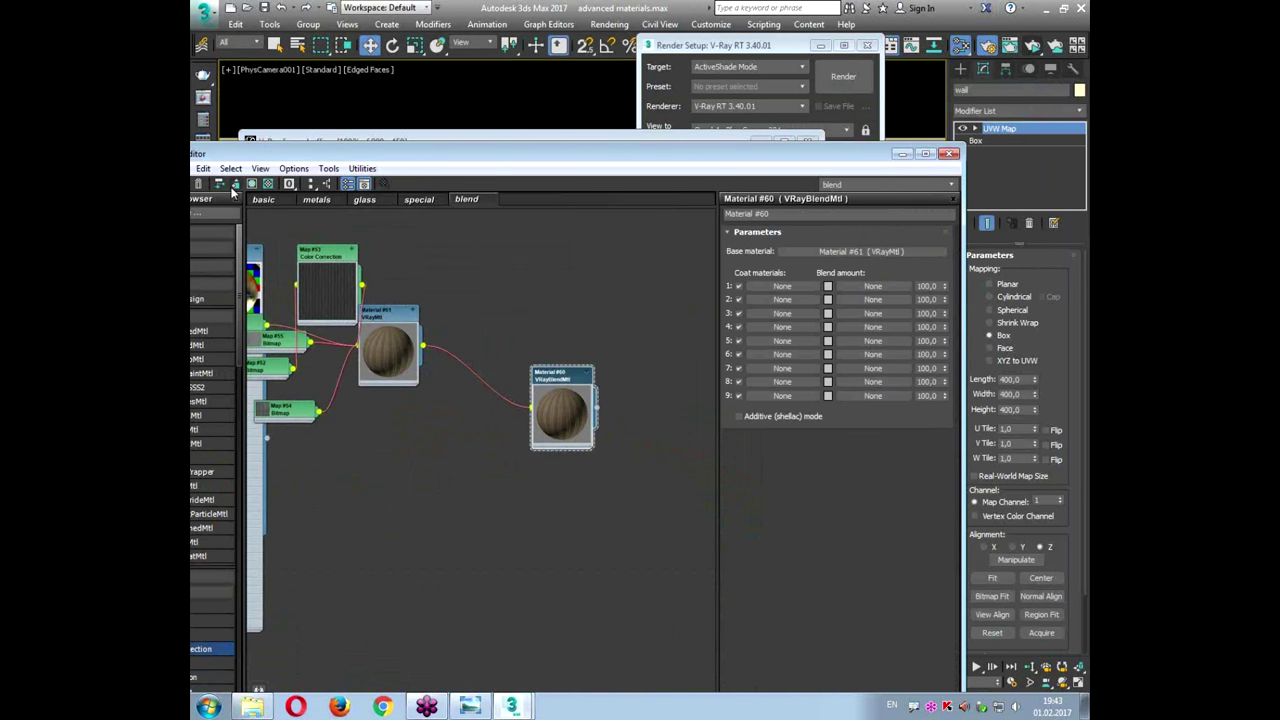
left_click_drag(390, 158, 486, 491)
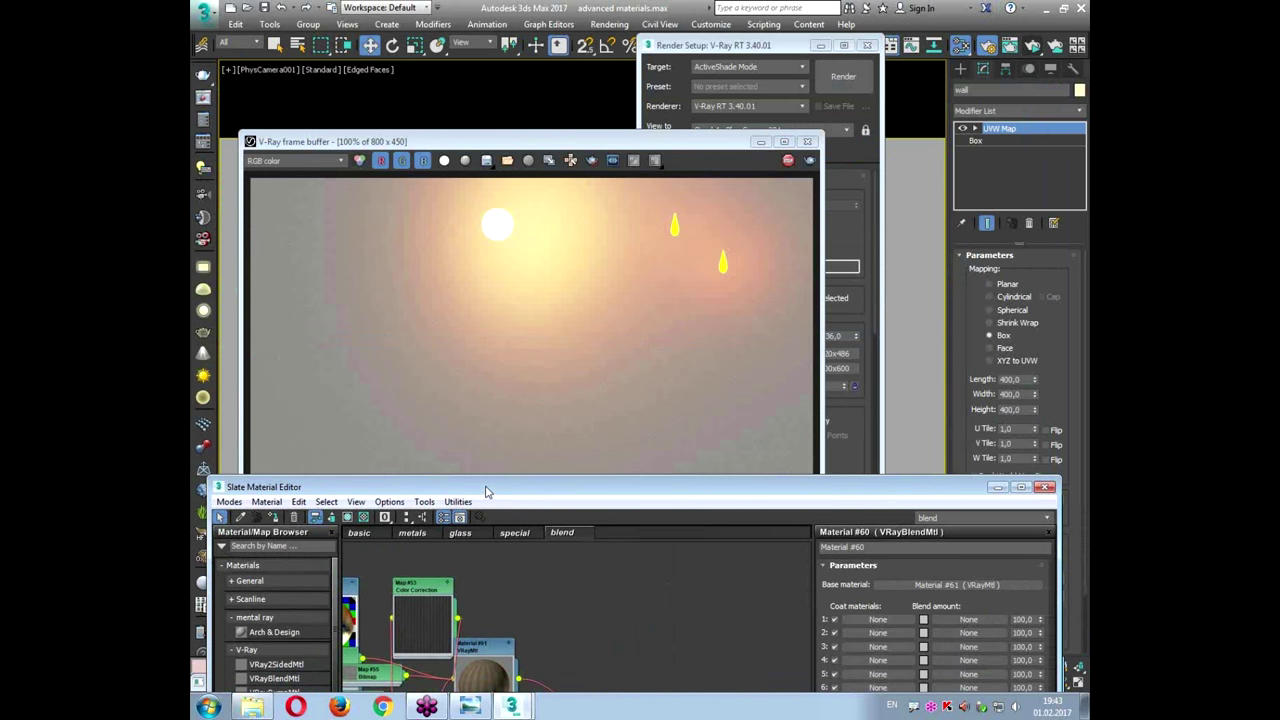
left_click(821, 45)
left_click_drag(737, 146, 549, 336)
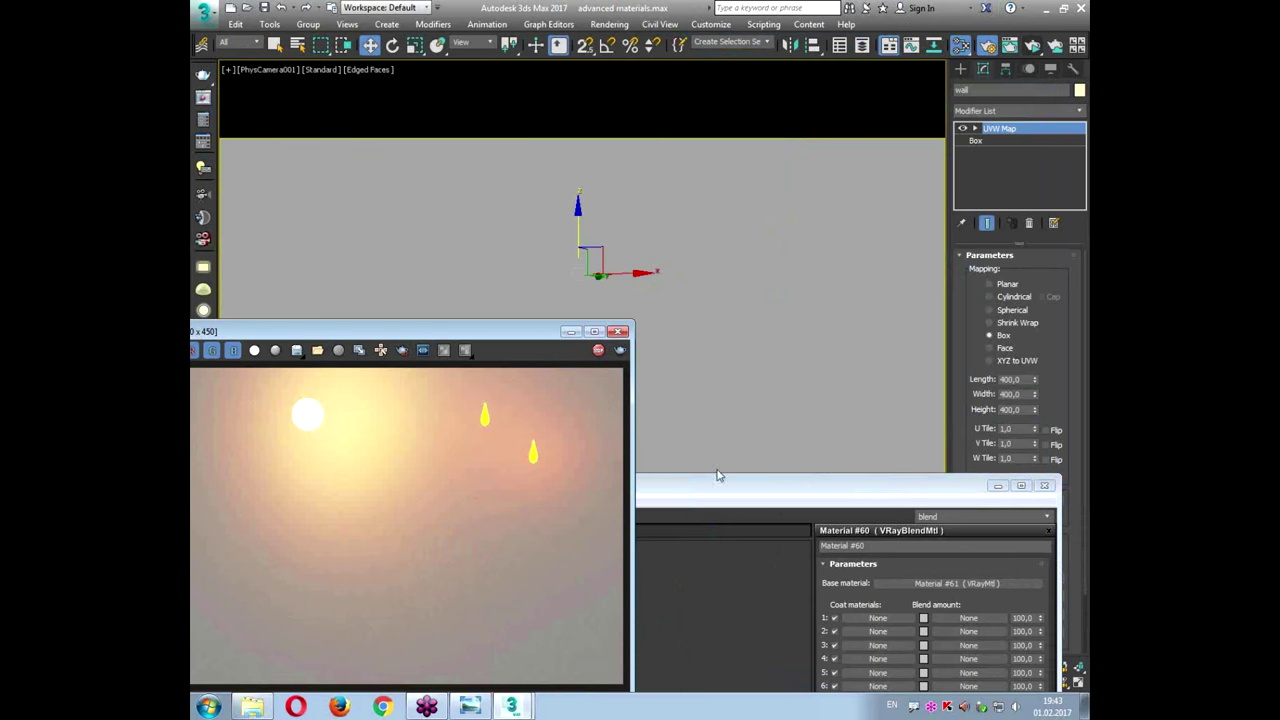
Step: Assign the fabric VRayMtl to the selected wall and display its texture in the viewport
left_click_drag(720, 490, 800, 124)
middle_click_drag(557, 318, 692, 353)
double_click(692, 350)
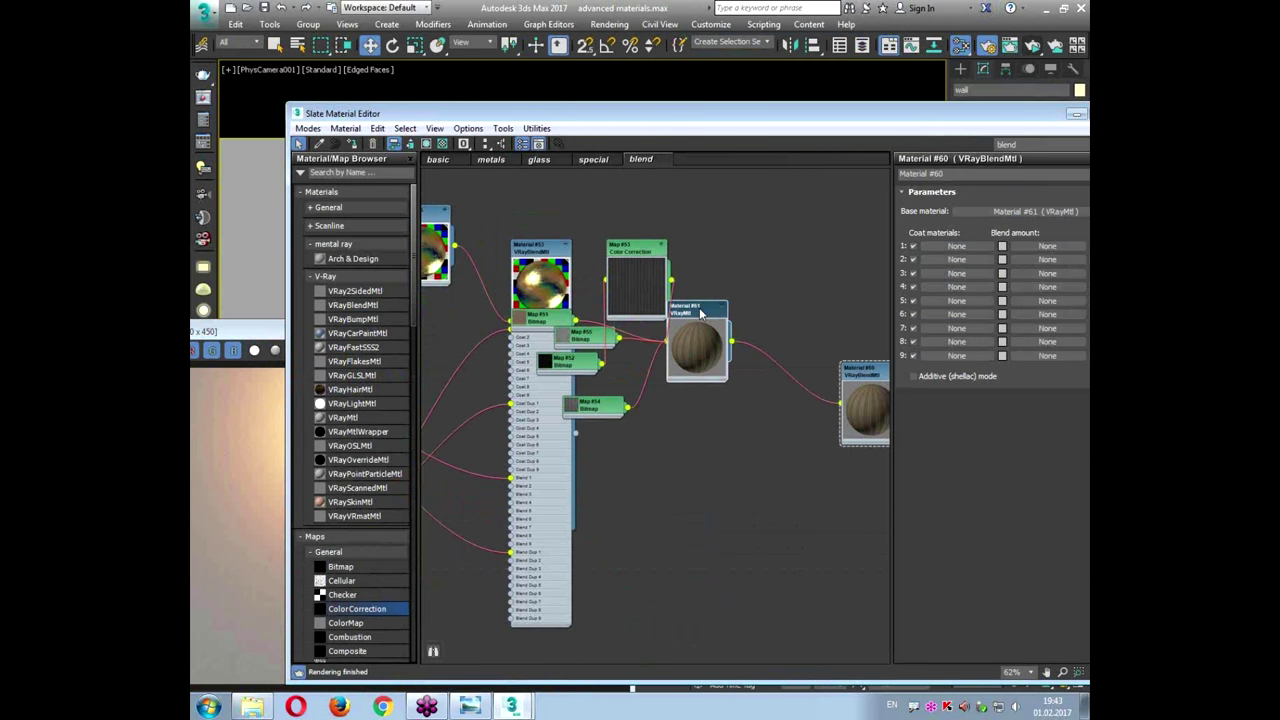
left_click_drag(715, 116, 664, 239)
left_click(302, 271)
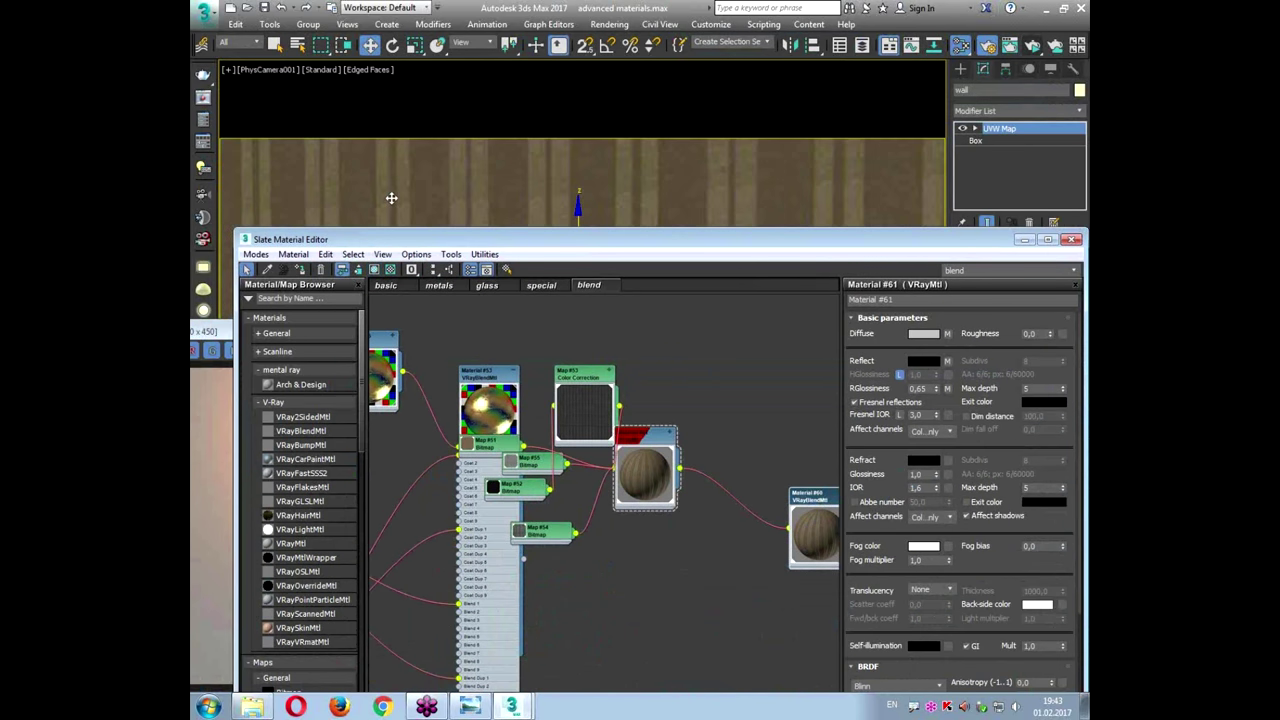
Step: Move the material editor and frame buffer windows off the camera view and unhide all scene objects
left_click_drag(447, 246, 657, 241)
left_click_drag(422, 337, 408, 369)
left_click_drag(671, 243, 452, 527)
double_click(1027, 380)
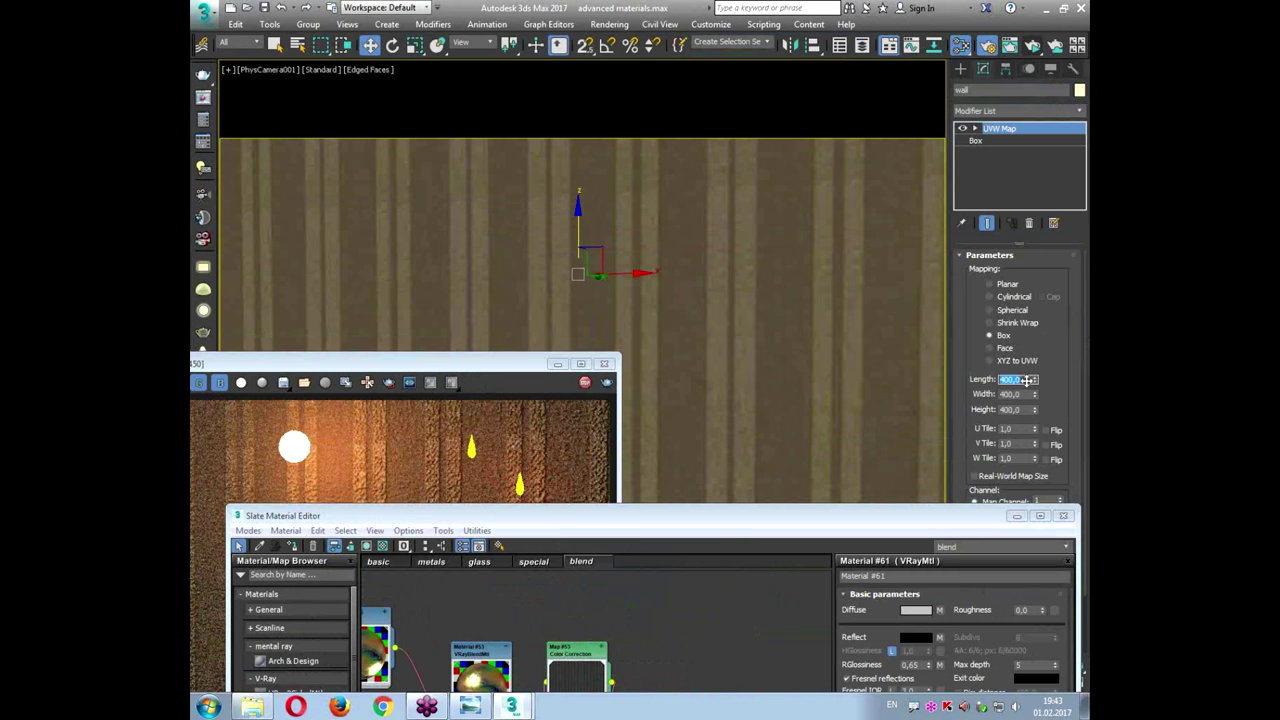
right_click(735, 288)
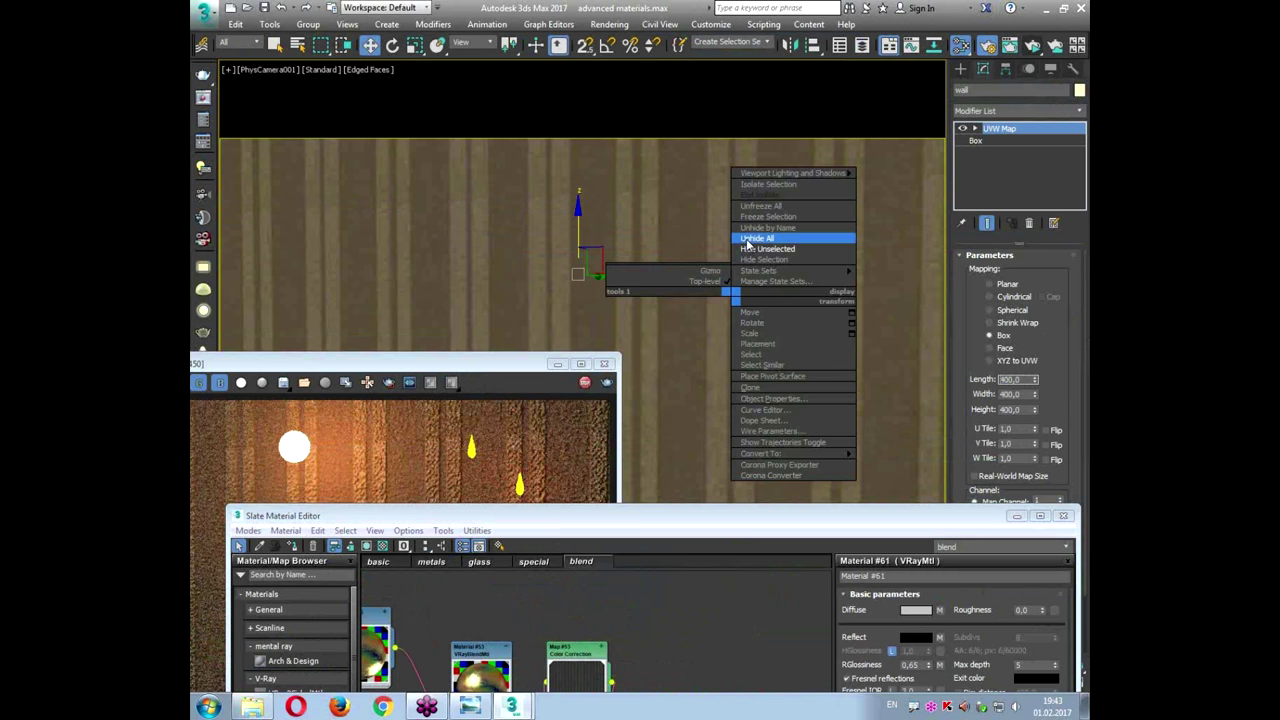
left_click(790, 240)
Step: Try a length, width and height of 100 for the wall's UVW Map box
double_click(1015, 380)
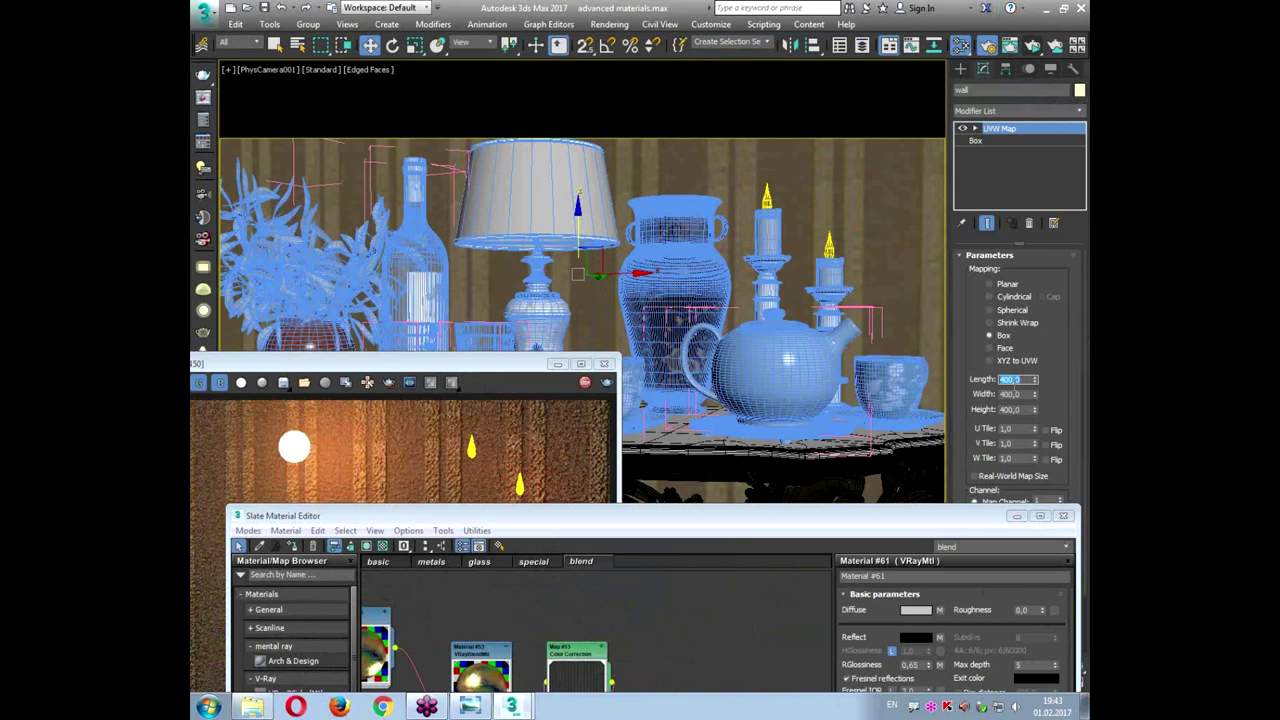
type("100")
key("Tab")
type("100")
key("Tab")
type("100")
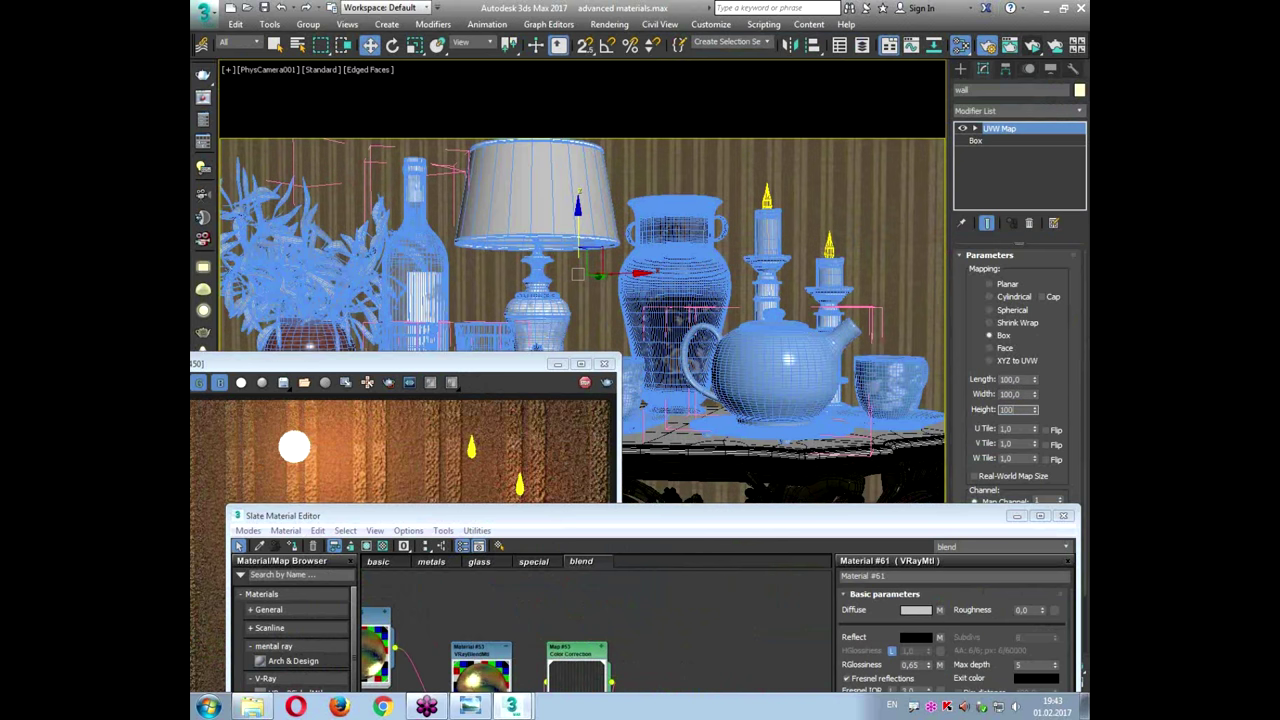
Step: Set the length, width and height of the wall's UVW Map box to 80
key("Tab")
type("80")
key("Tab")
type("80")
key("Tab")
type("80")
key("Return")
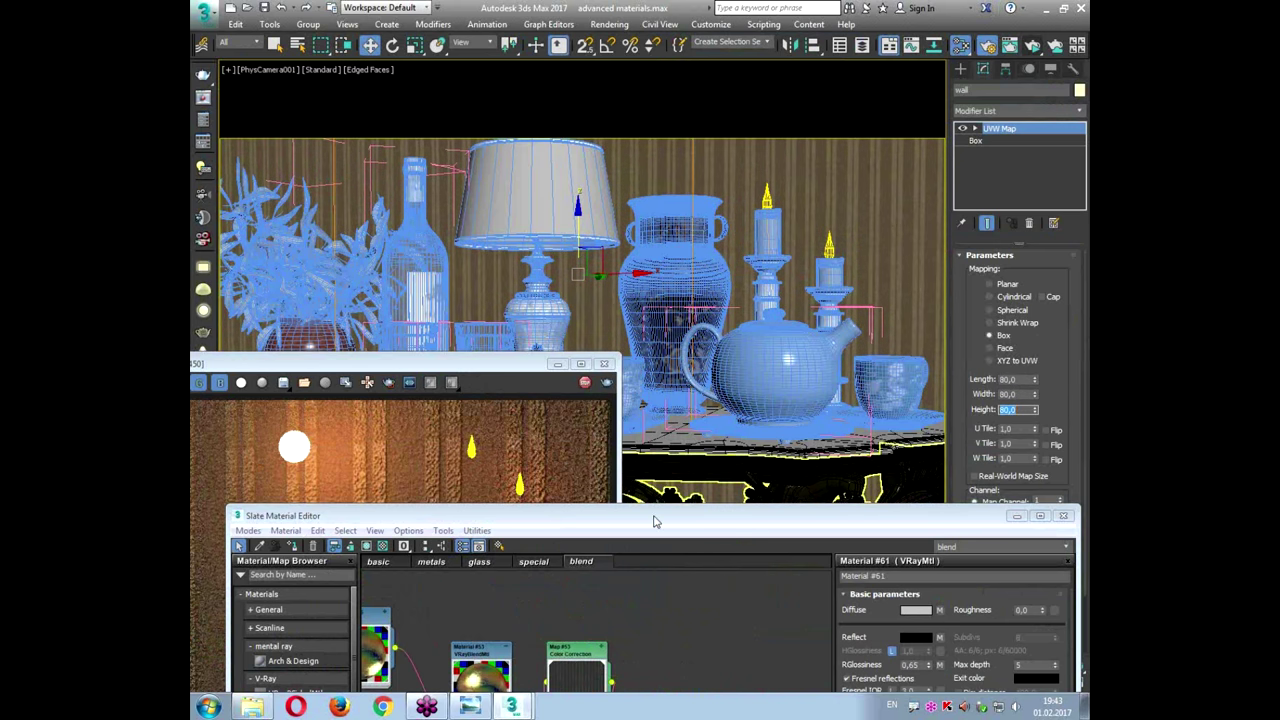
Step: Bring the V-Ray frame buffer to the front and hide all objects except the selected wall
double_click(518, 370)
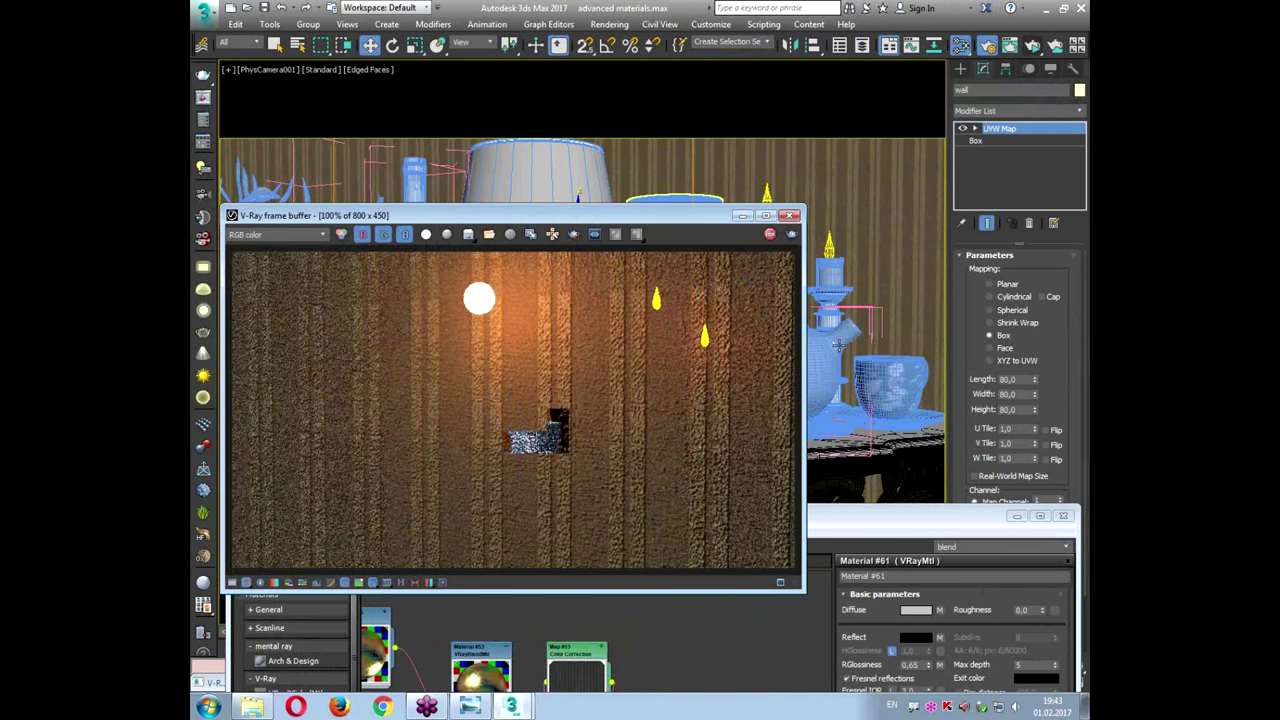
right_click(853, 266)
mouse_move(864, 240)
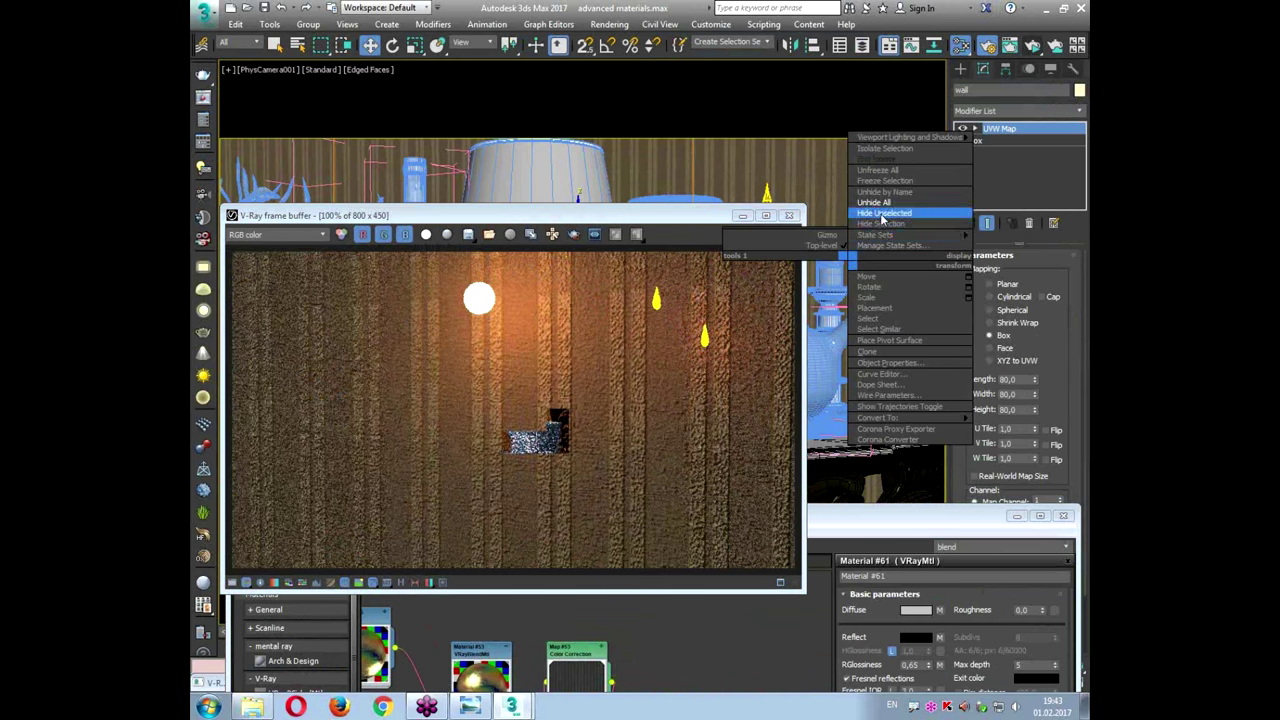
Step: Bring back the Slate Material Editor and add another VRayMtl in the empty space below the fabric VRayMtl
left_click_drag(877, 524, 866, 93)
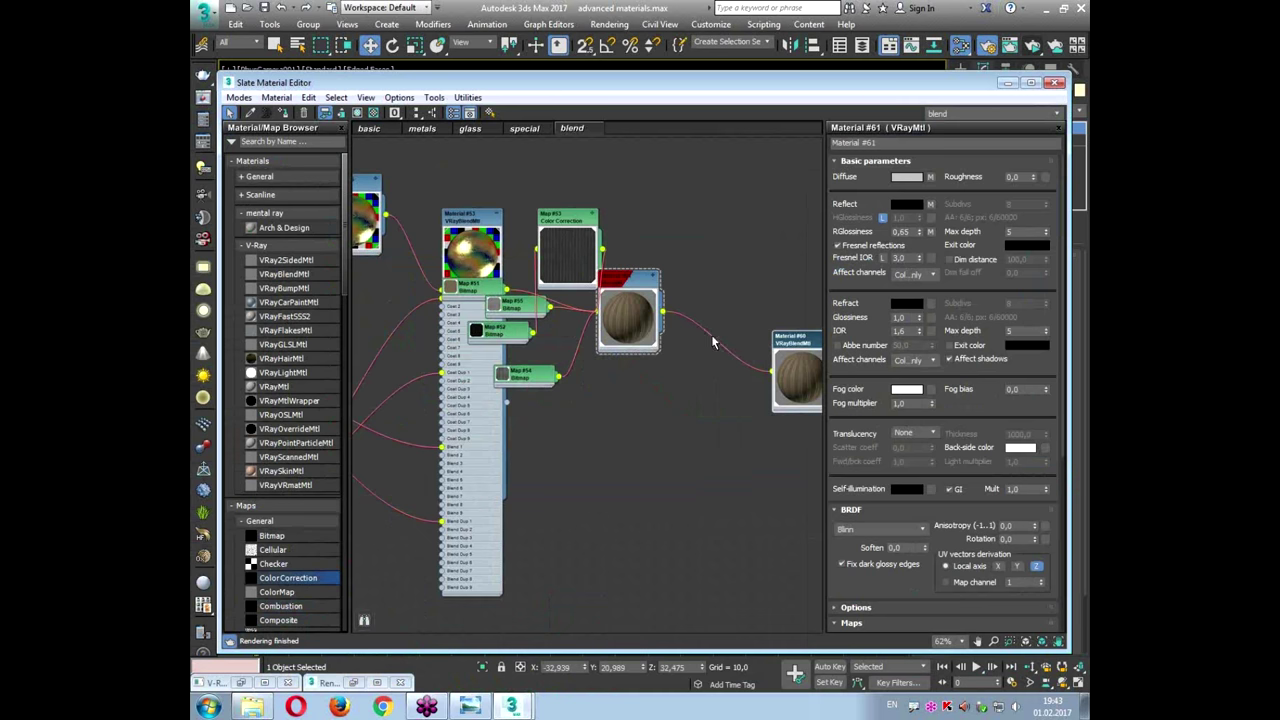
middle_click_drag(711, 334, 536, 236)
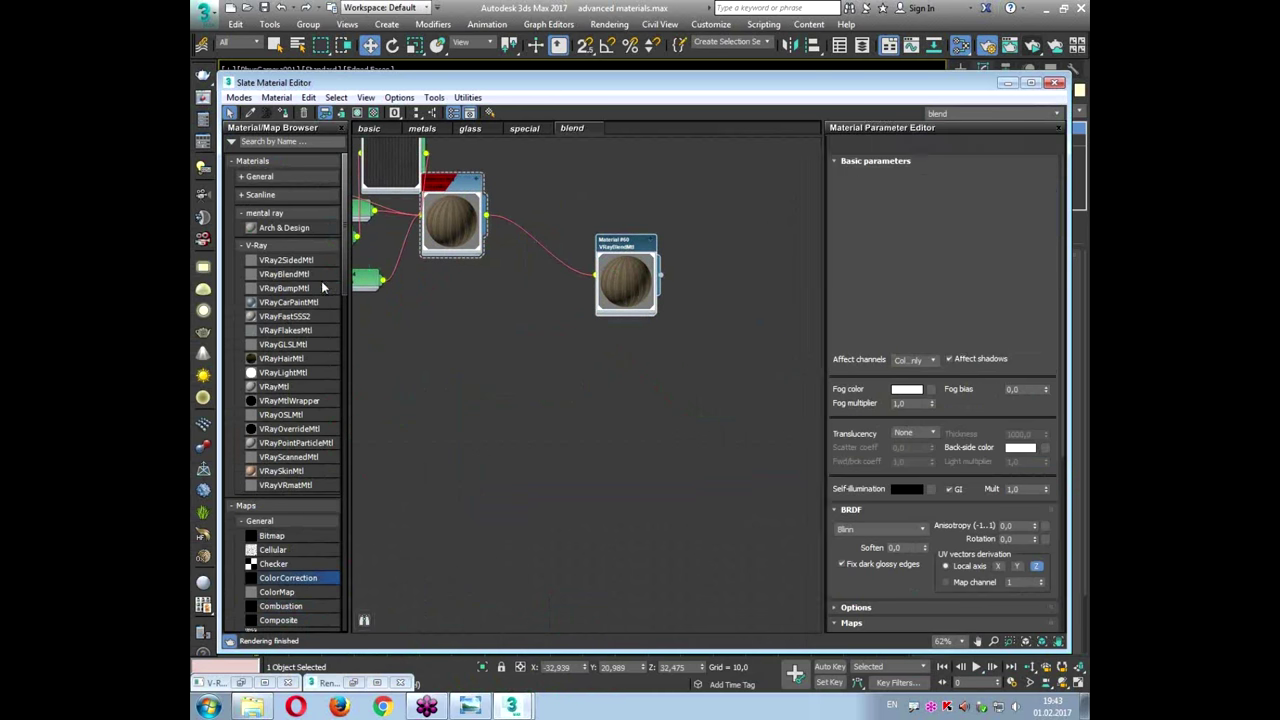
middle_click_drag(395, 304, 505, 291)
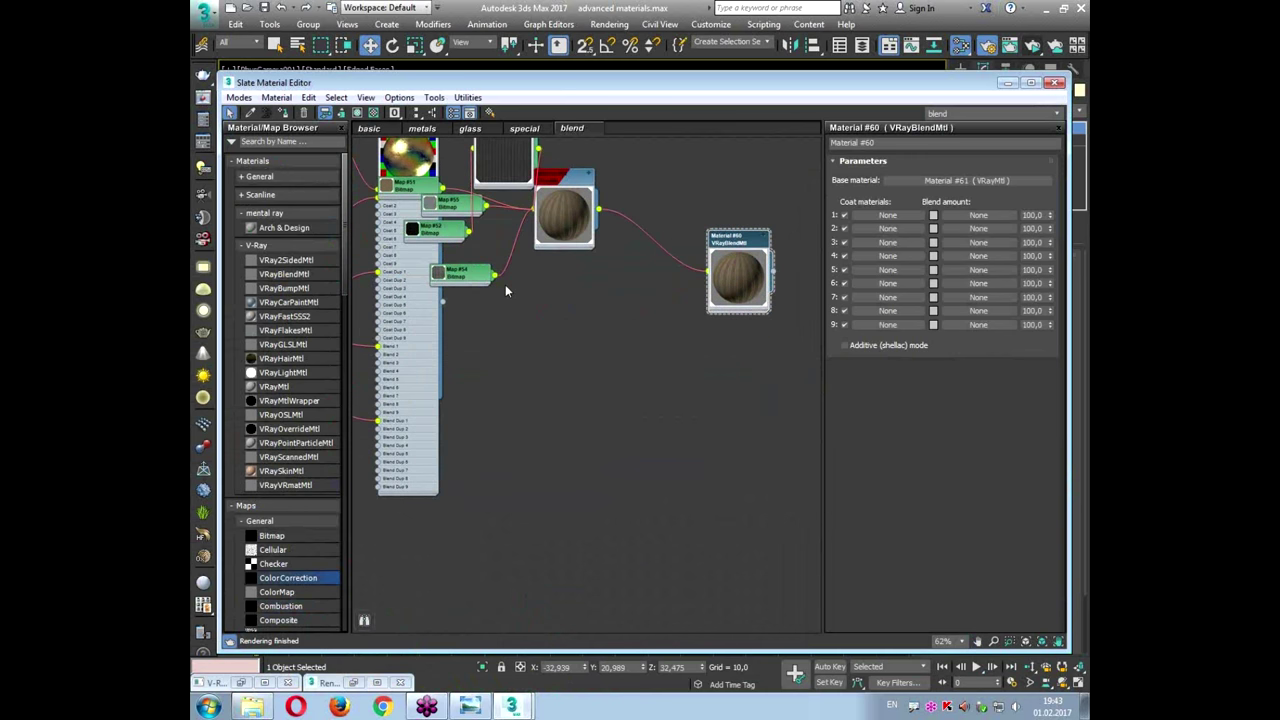
scroll(293, 375, "up", 3)
scroll(293, 375, "down", 1)
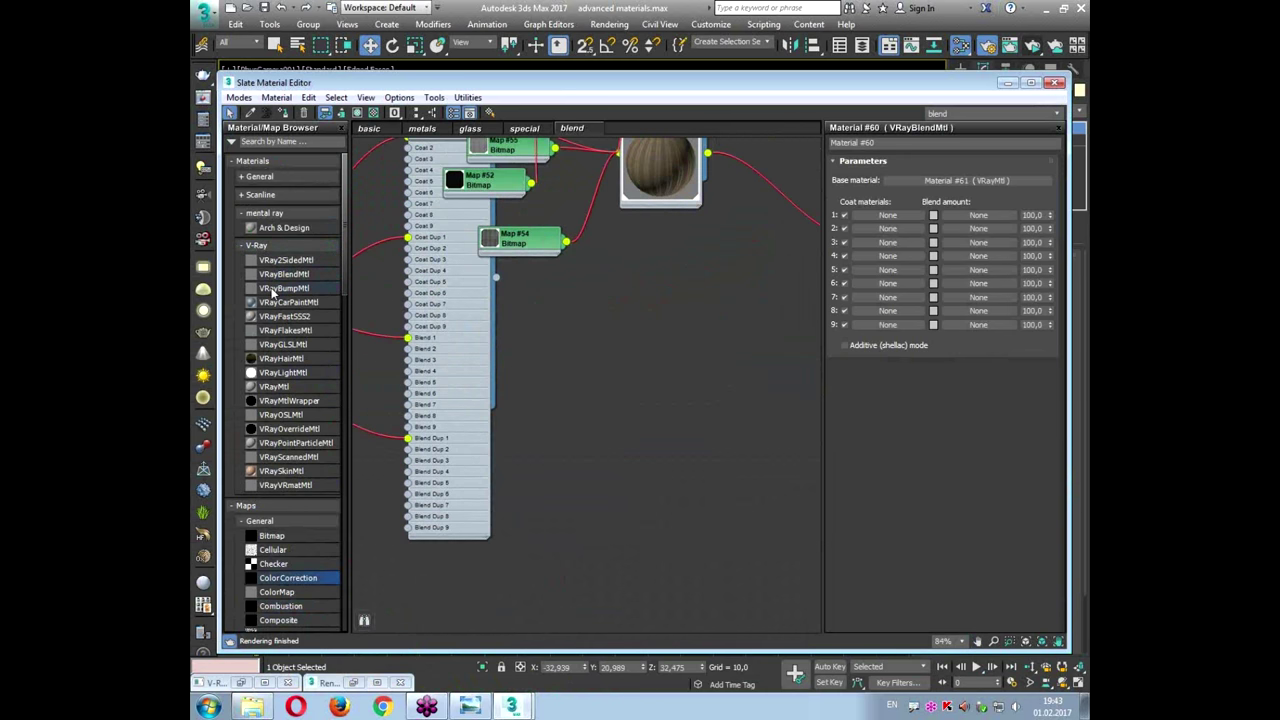
left_click_drag(284, 393, 600, 336)
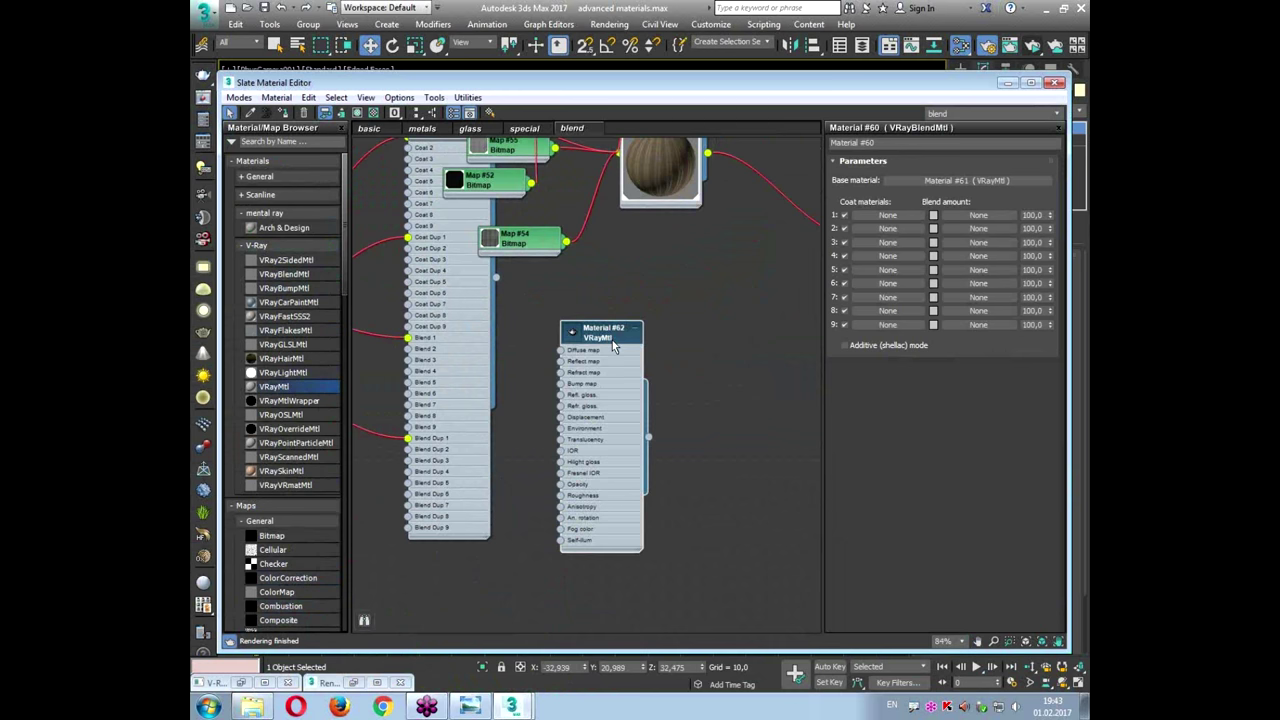
Step: Load the wall painting image as a bitmap in the diffuse map of the new VRayMtl, previewing it full size first
double_click(600, 338)
left_click(926, 177)
double_click(569, 193)
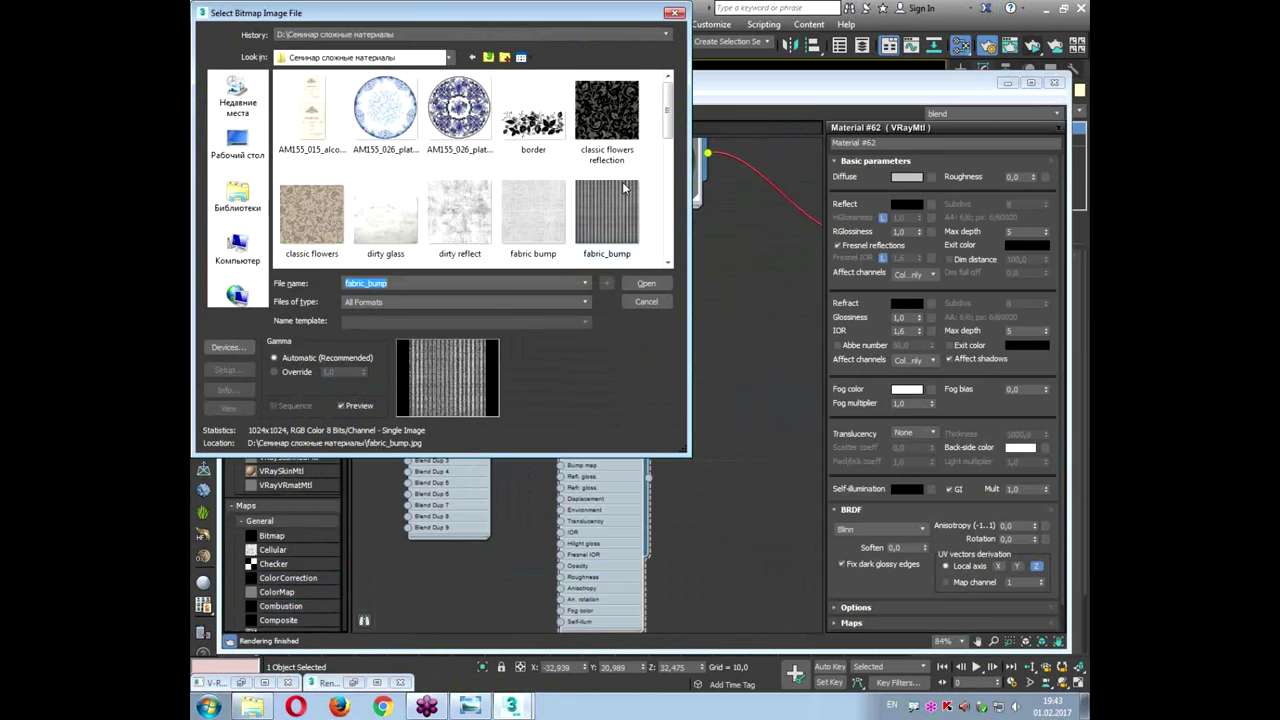
scroll(665, 185, "down", 5)
scroll(665, 185, "down", 5)
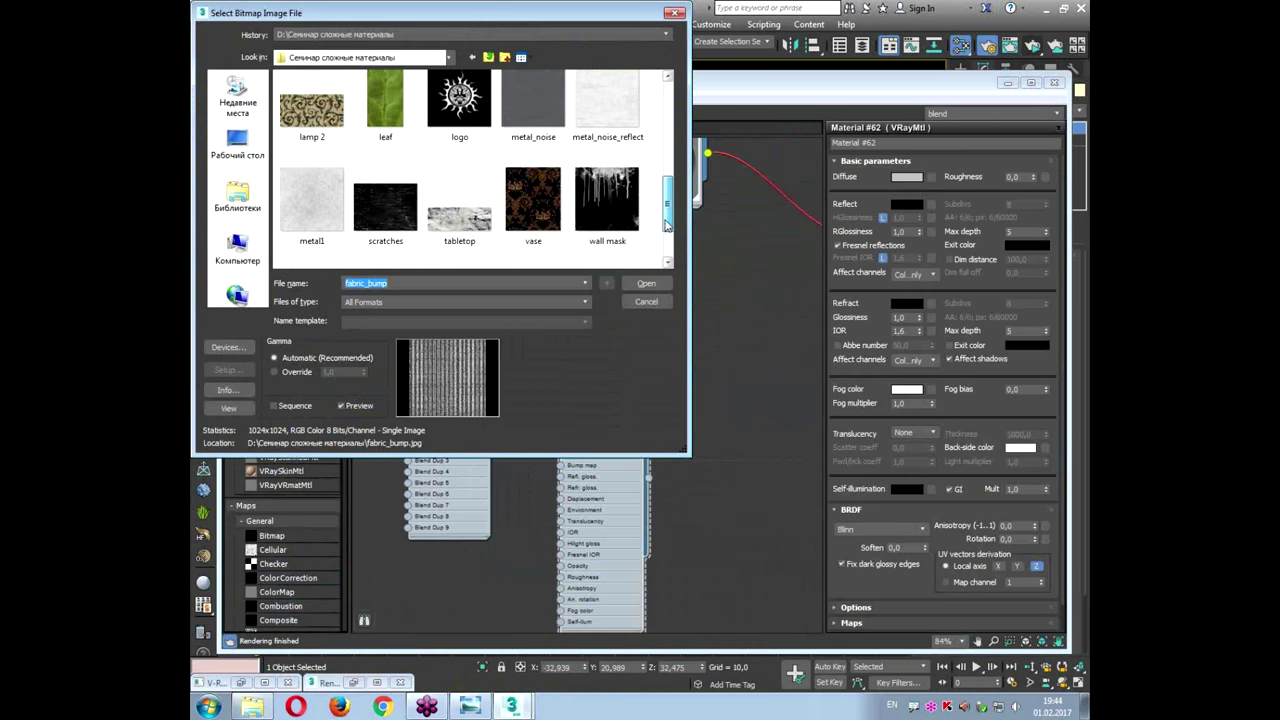
left_click(320, 220)
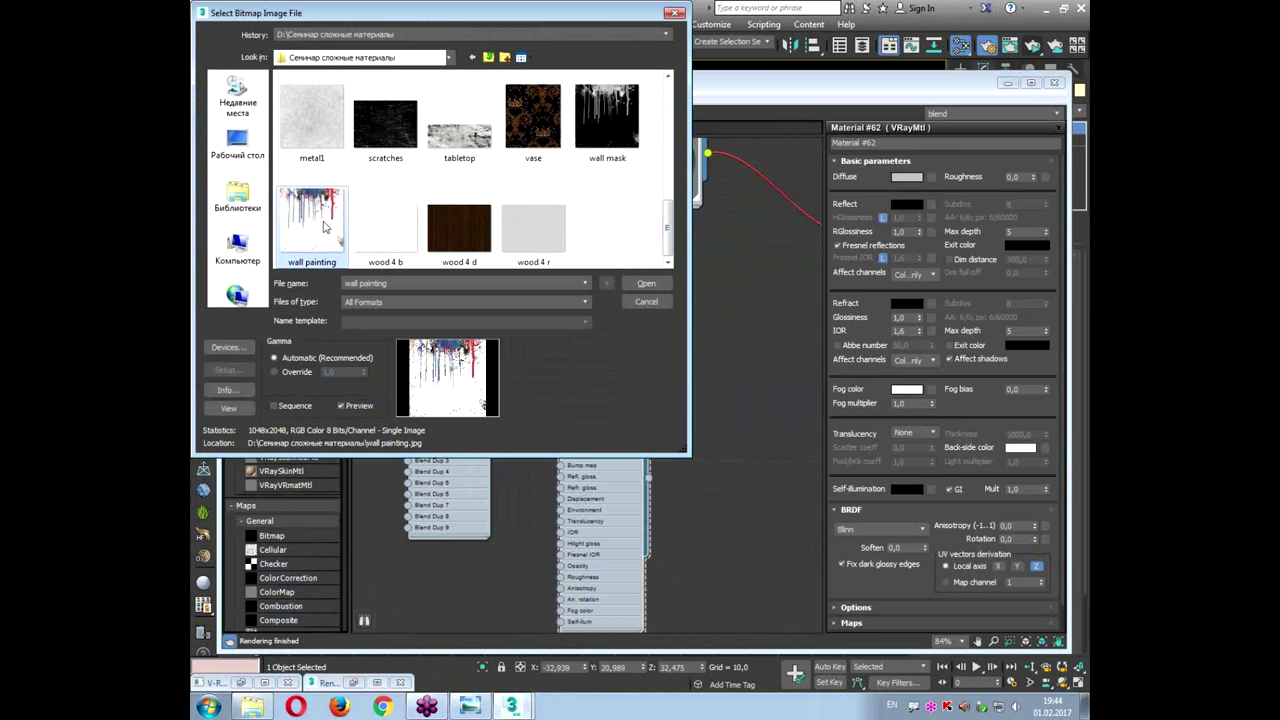
left_click(228, 408)
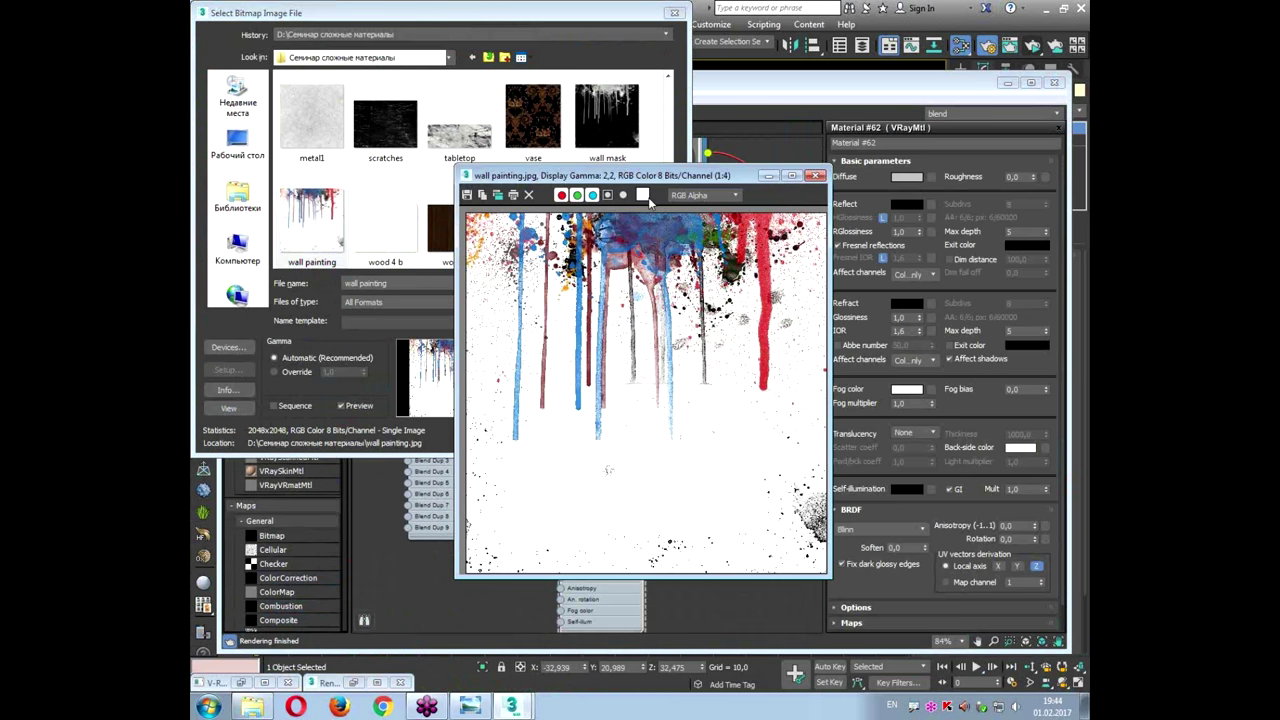
left_click(815, 177)
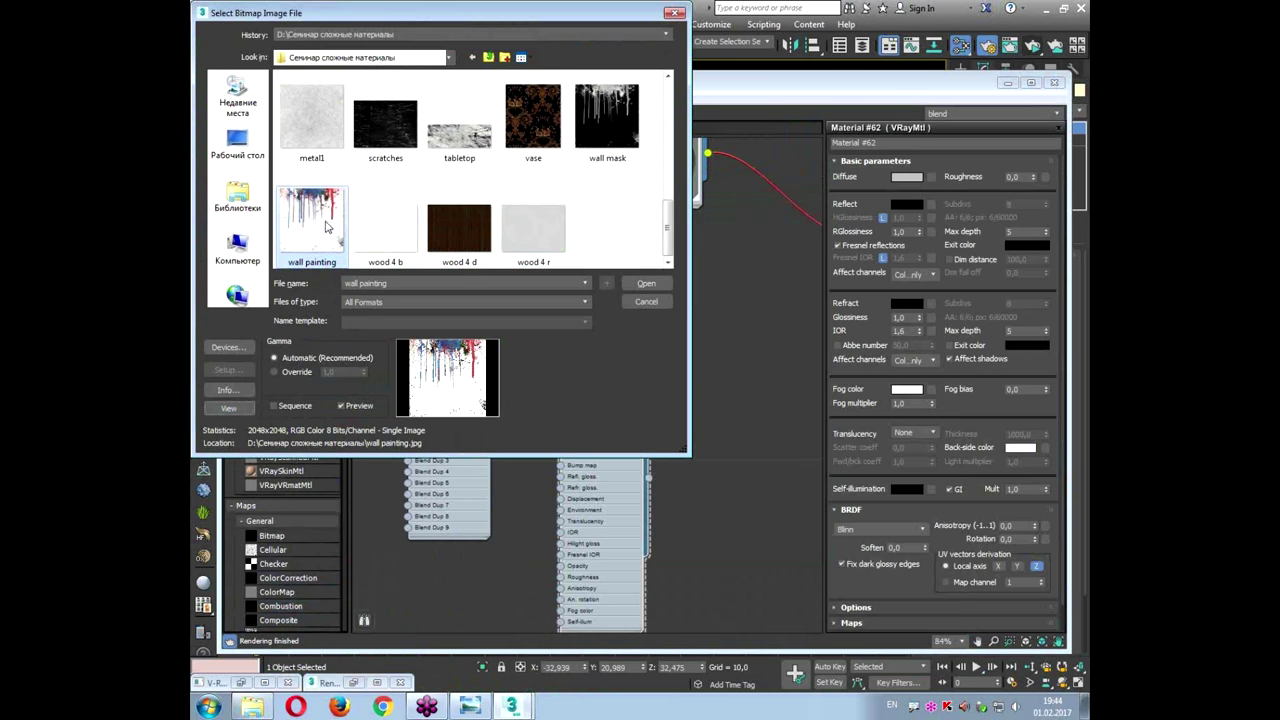
left_click(643, 284)
Step: Connect the wall painting VRayMtl as the first coat material of the wall's VRayBlendMtl and open the blend's parameters
middle_click_drag(632, 302, 481, 330)
left_click_drag(481, 330, 482, 327)
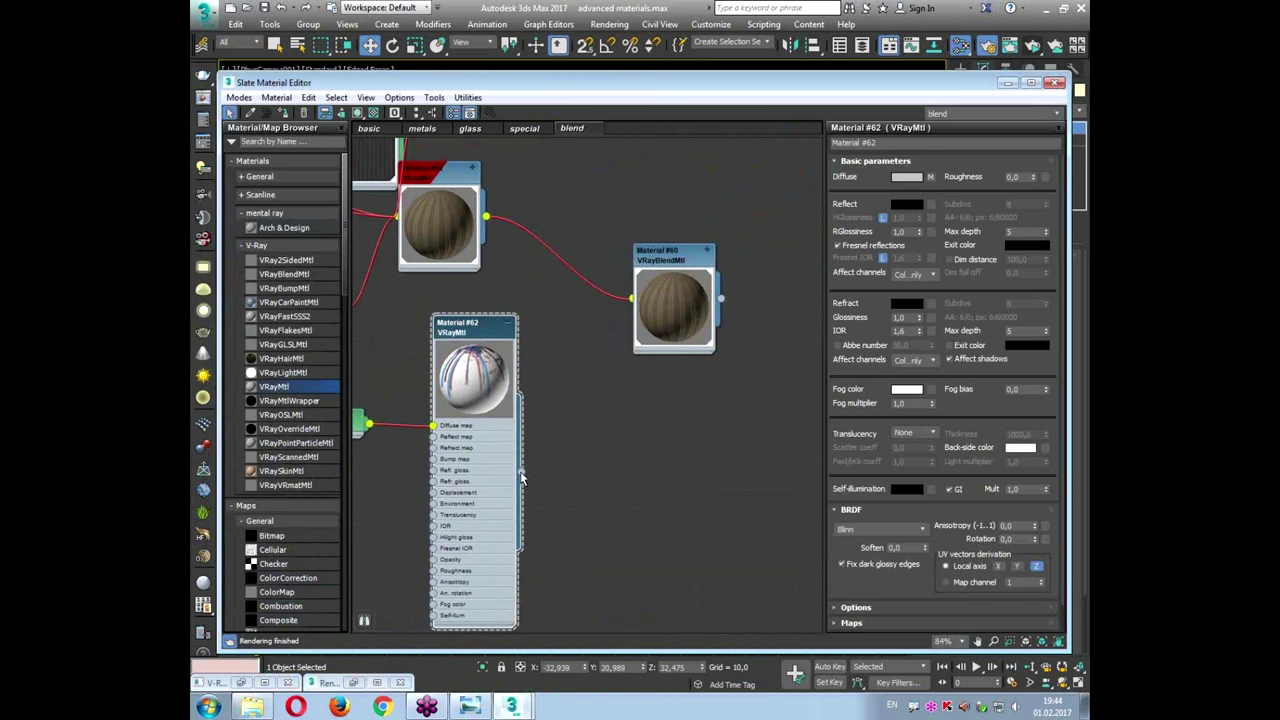
left_click_drag(642, 318, 636, 376)
double_click(674, 266)
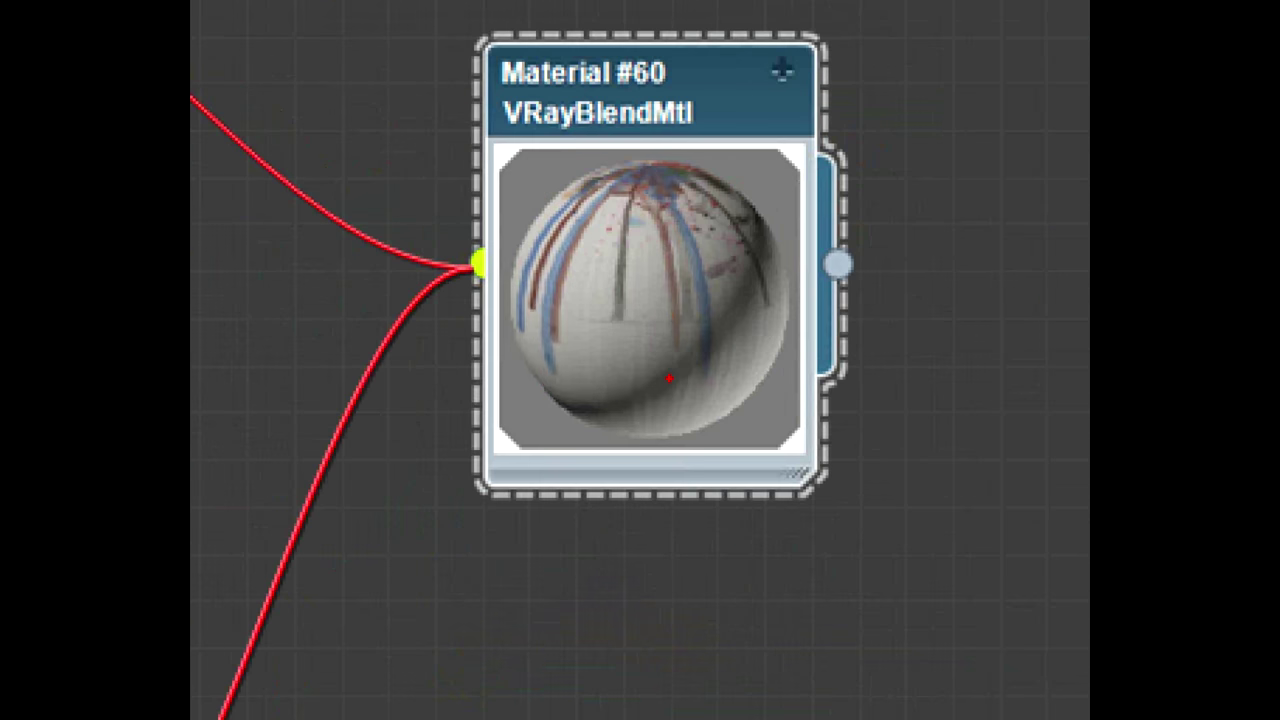
mouse_move(669, 378)
left_mouse_down()
mouse_move(640, 360)
mouse_move(666, 353)
left_mouse_up()
key("Escape")
Step: Load the wall mask image as a bitmap in the blend amount of the first coat material
left_click(969, 215)
left_click(970, 215)
double_click(641, 189)
scroll(667, 122, "down", 3)
scroll(667, 122, "down", 4)
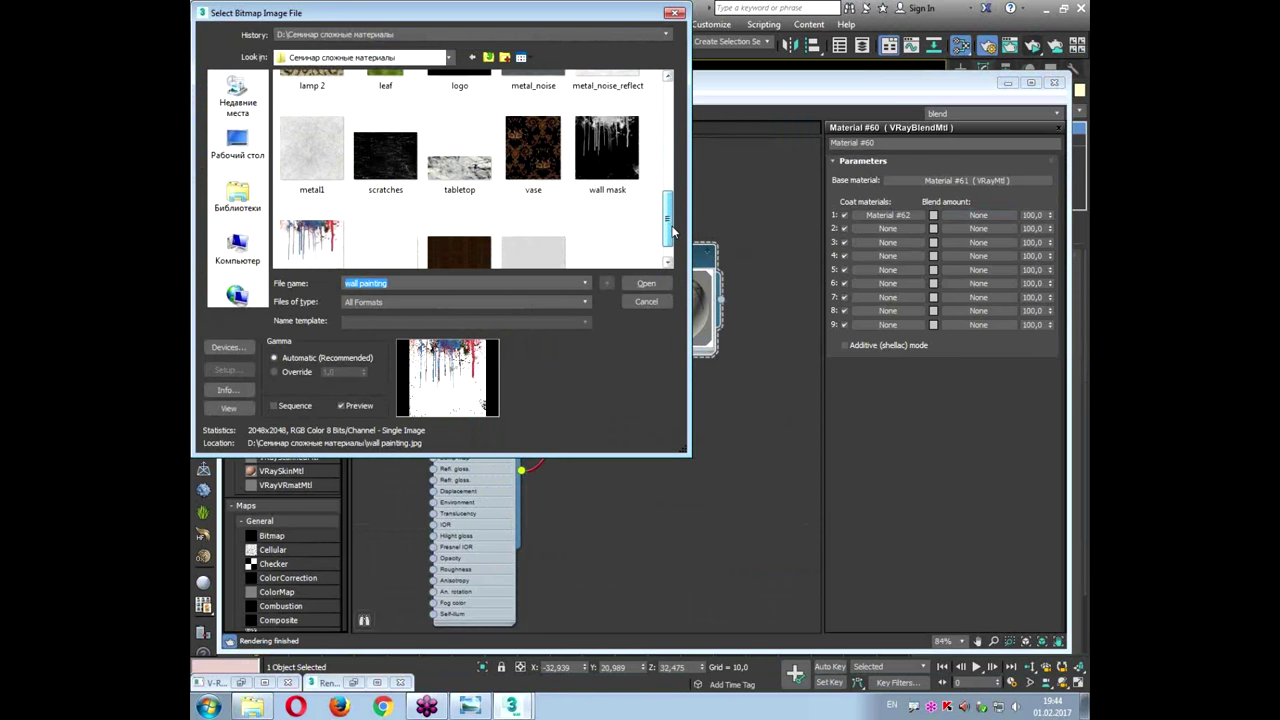
left_click(556, 136)
left_click(603, 133)
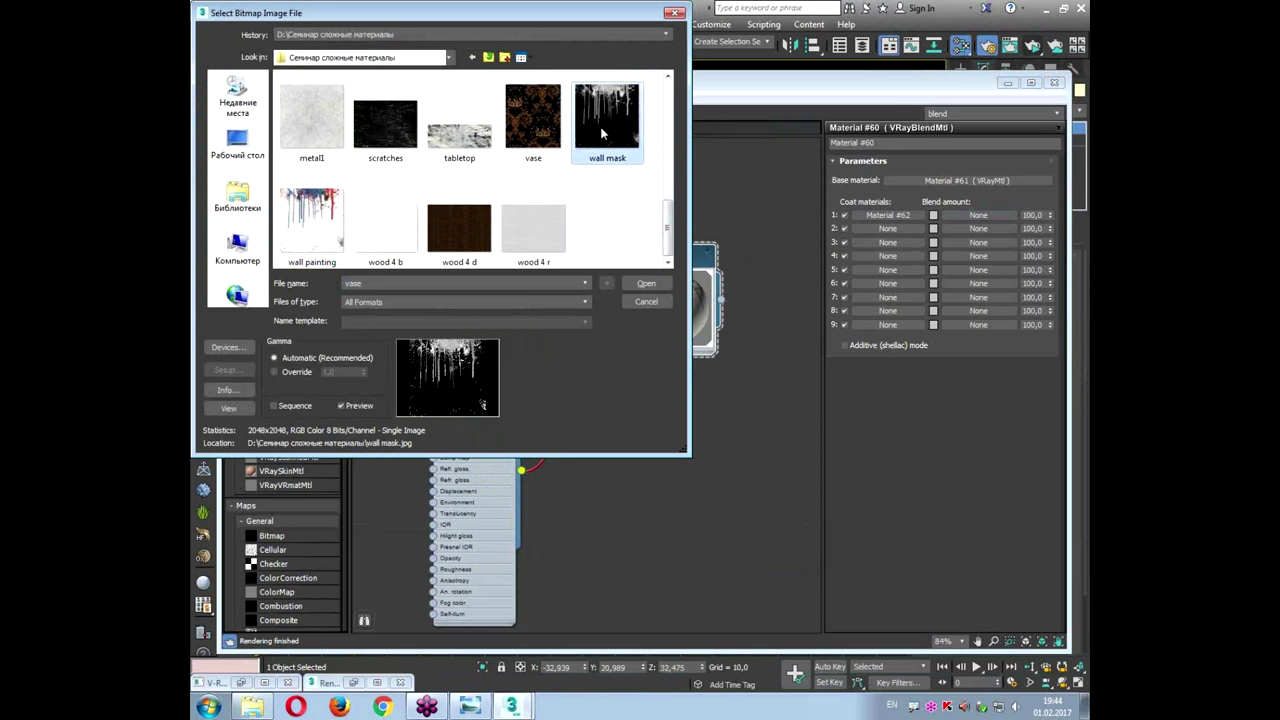
double_click(618, 121)
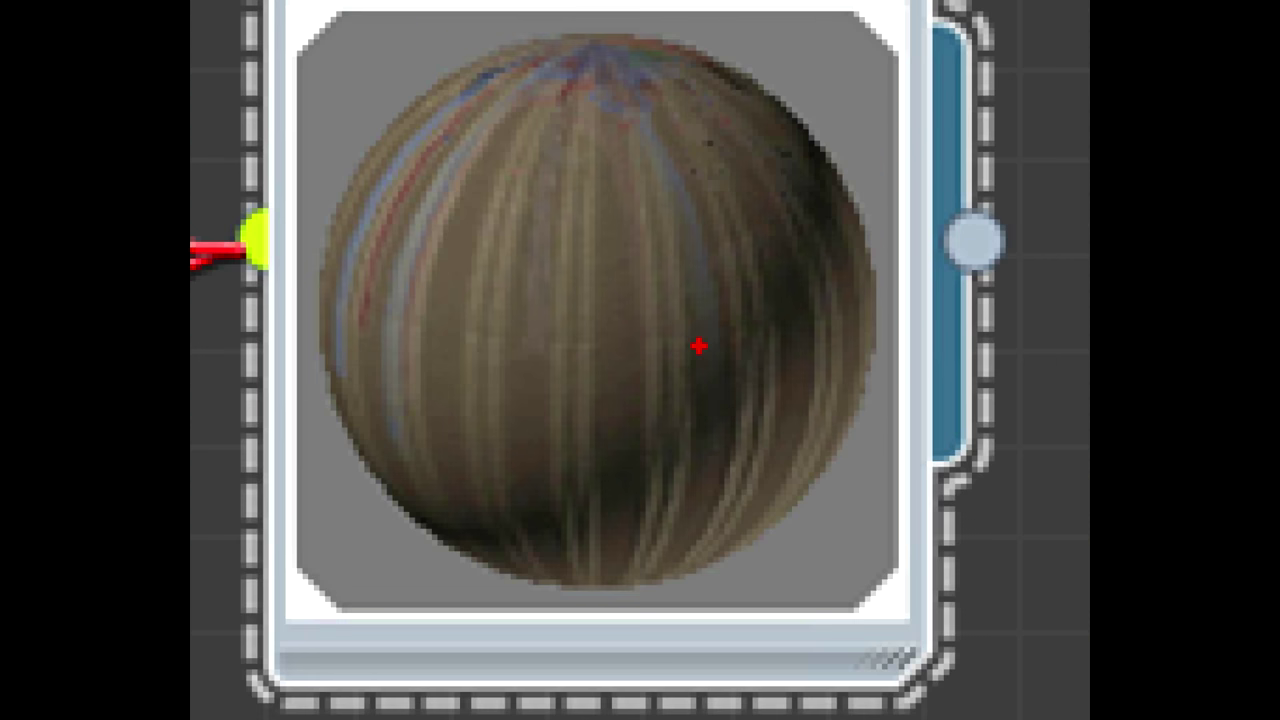
mouse_move(648, 314)
left_mouse_down()
mouse_move(696, 313)
mouse_move(711, 282)
left_mouse_up()
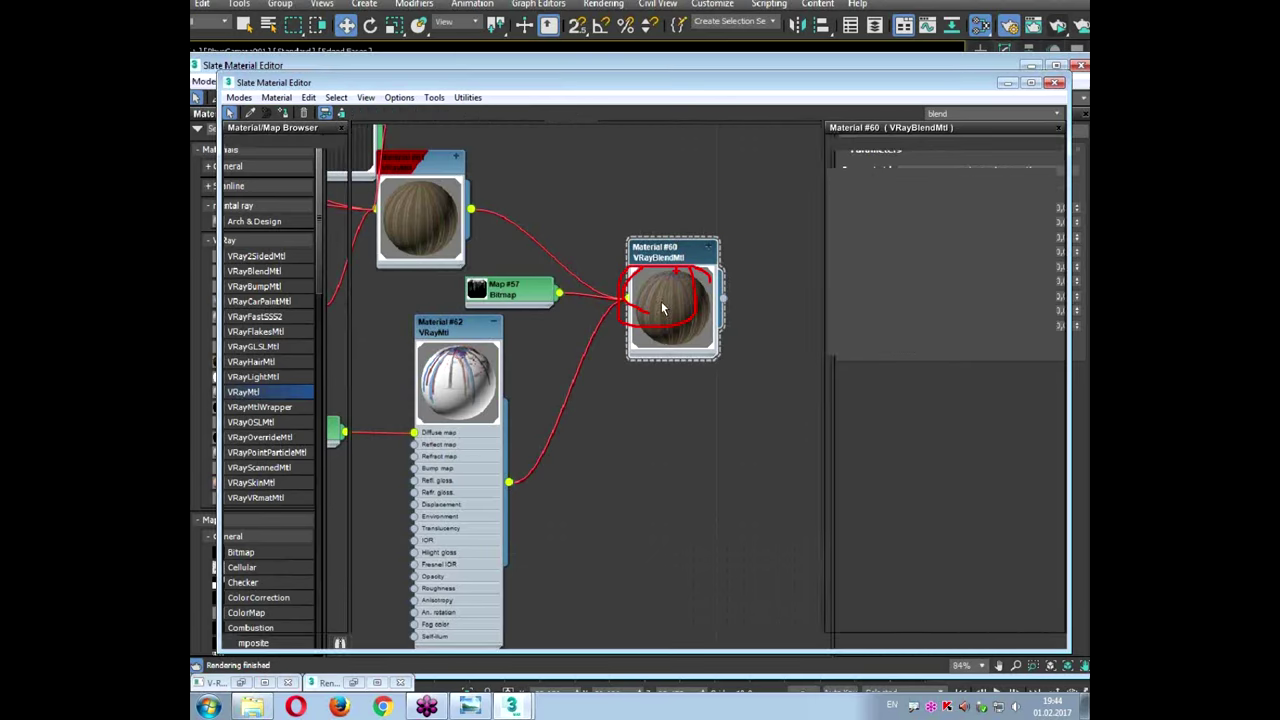
Step: Open the wall painting bitmap's parameters and display this map in the viewport
middle_click_drag(483, 332, 608, 291)
double_click(610, 295)
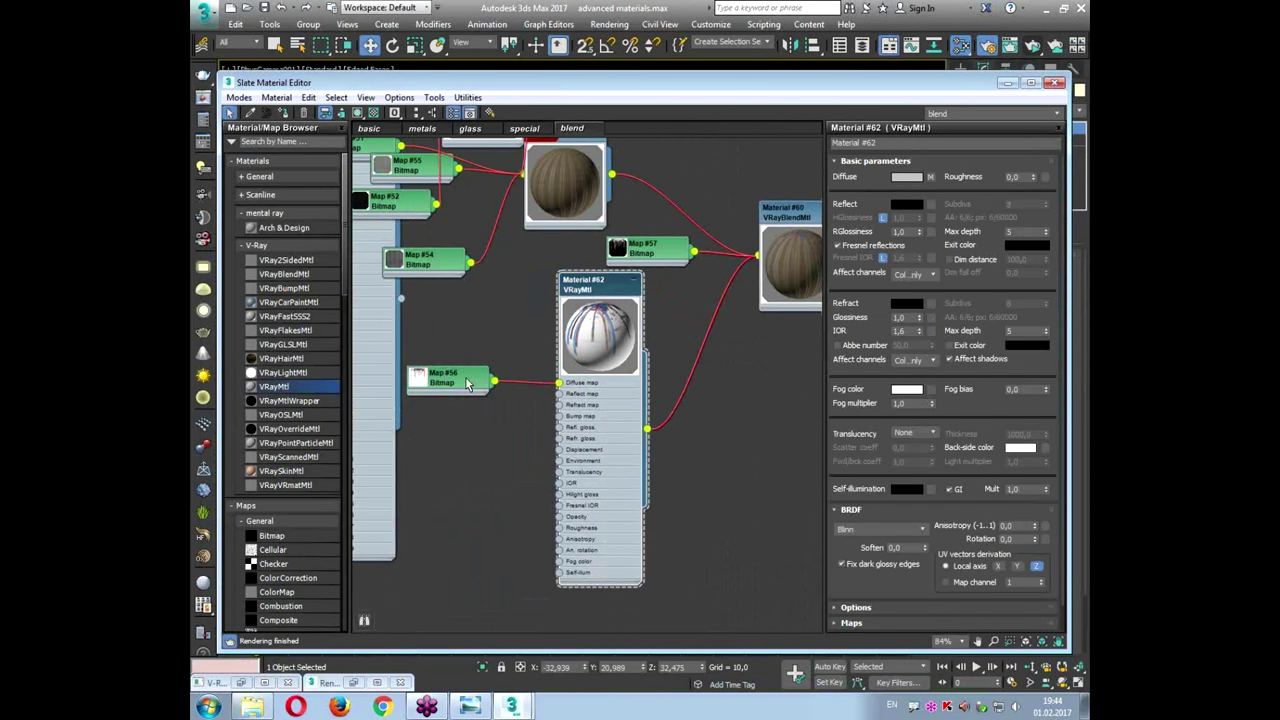
double_click(461, 381)
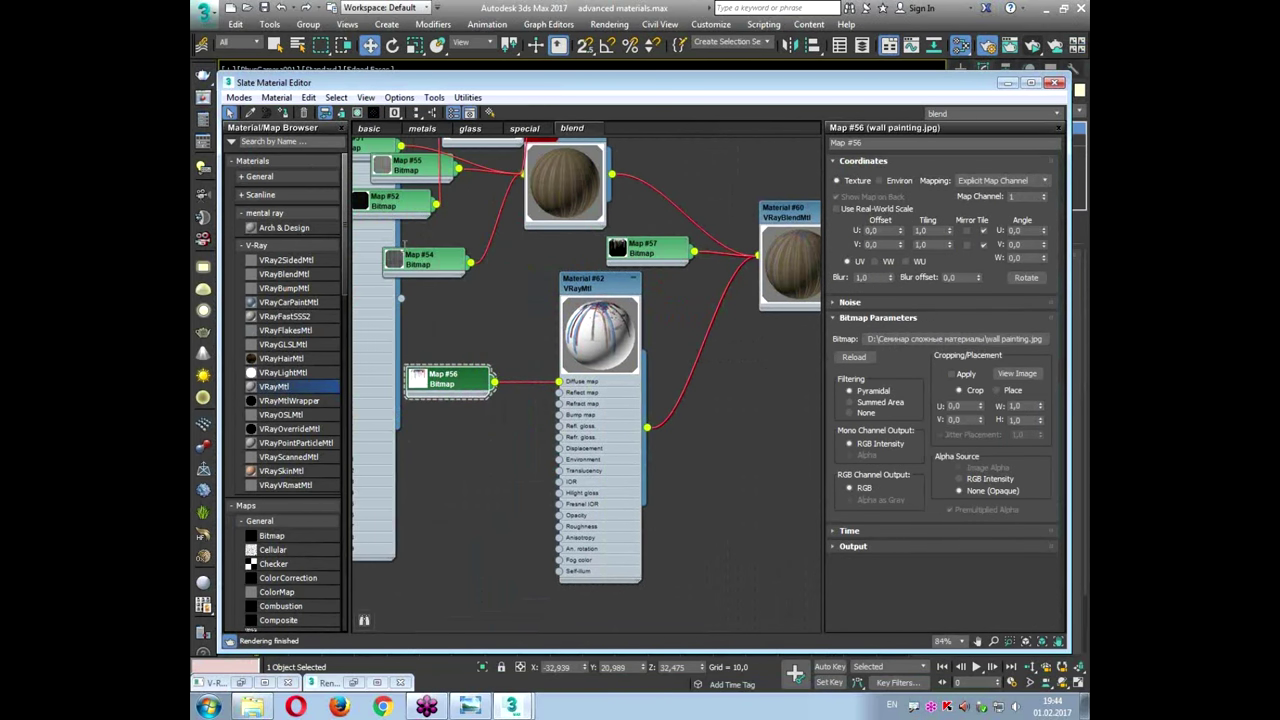
left_click(326, 113)
left_click(368, 92)
left_click(356, 113)
left_click(372, 130)
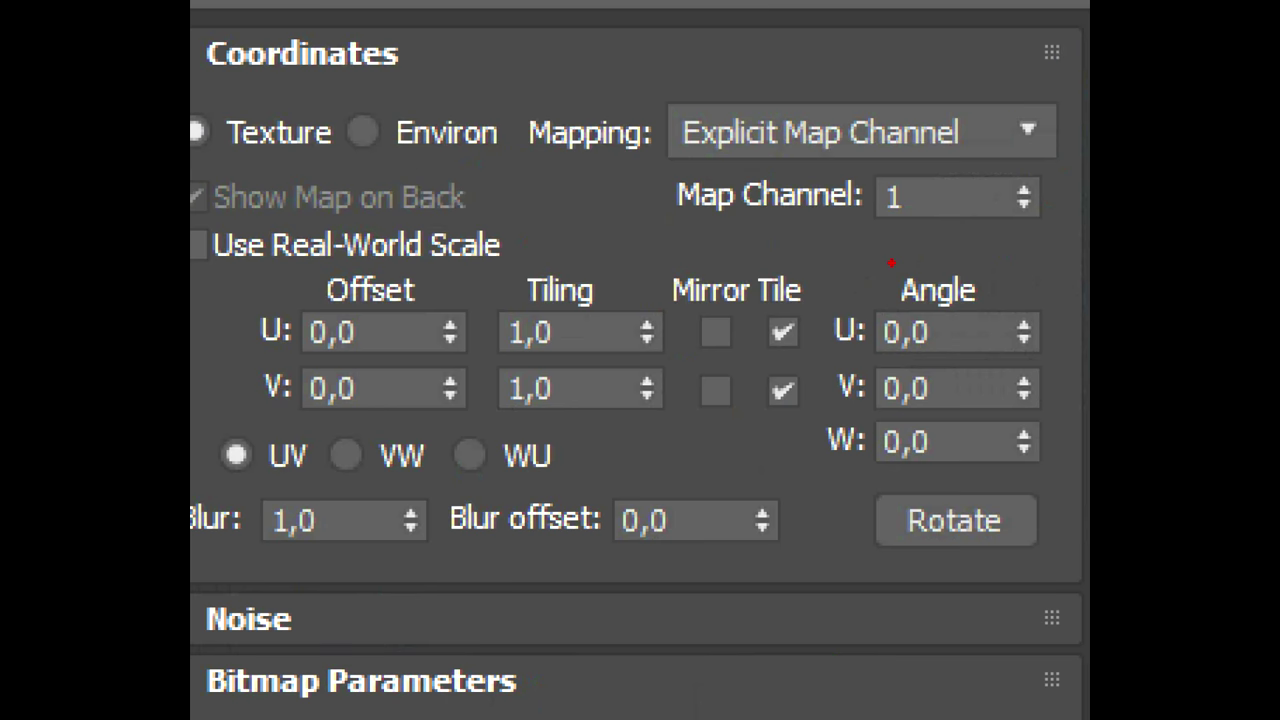
mouse_move(935, 212)
left_mouse_down()
mouse_move(952, 168)
mouse_move(918, 276)
left_mouse_up()
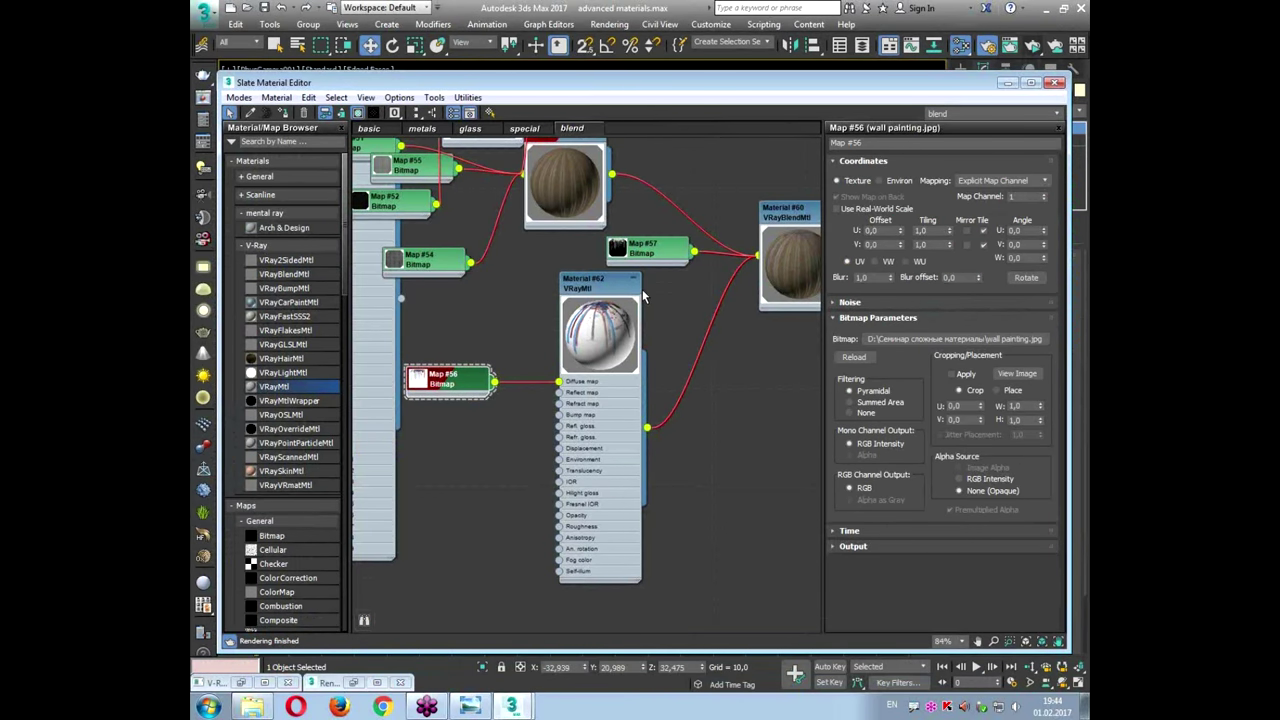
Step: Set the map channel of the wall painting and wall mask bitmaps to 2 and enlarge both node previews
middle_click_drag(680, 289, 664, 283)
left_click(592, 280)
double_click(628, 241)
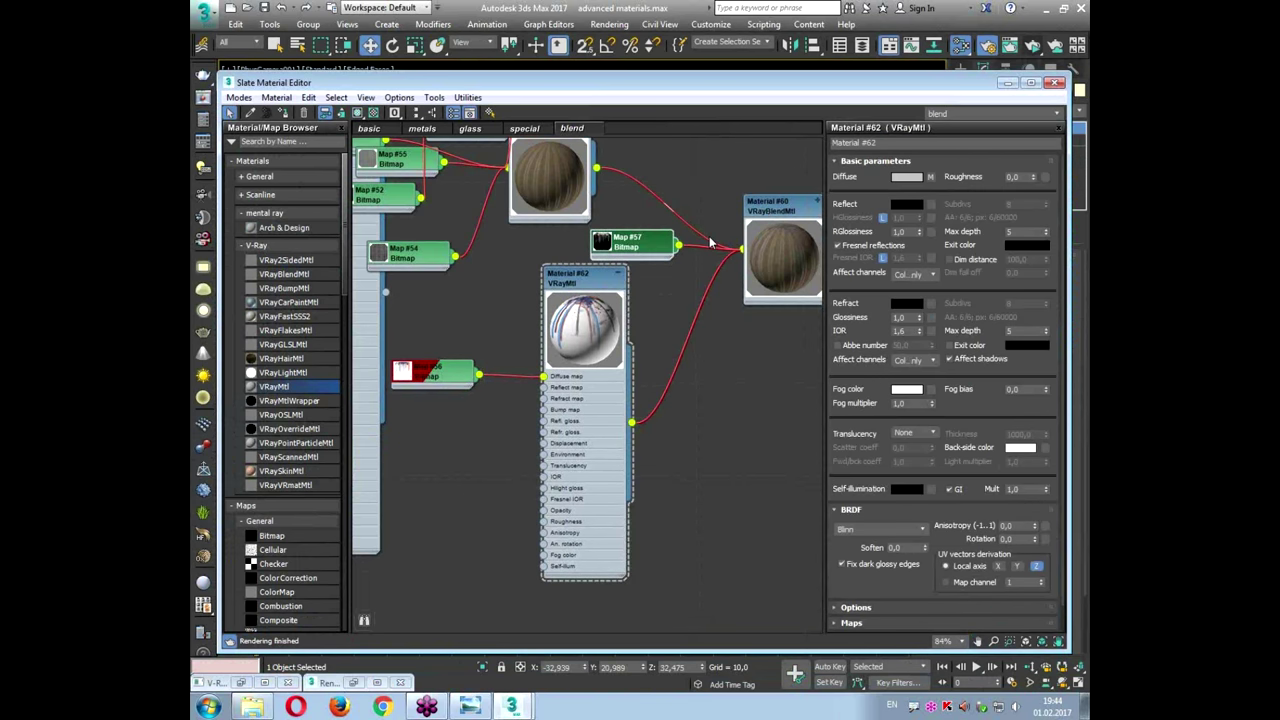
double_click(600, 246)
double_click(403, 375)
left_click_drag(467, 350, 511, 302)
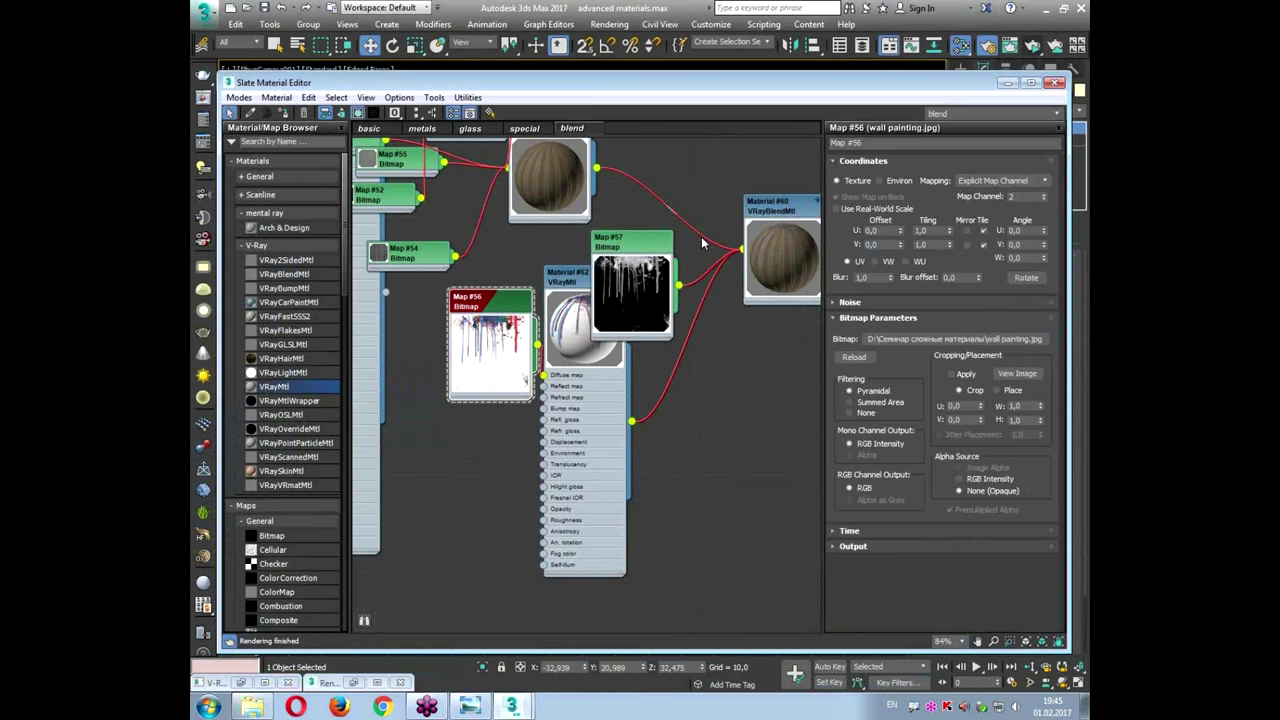
double_click(631, 242)
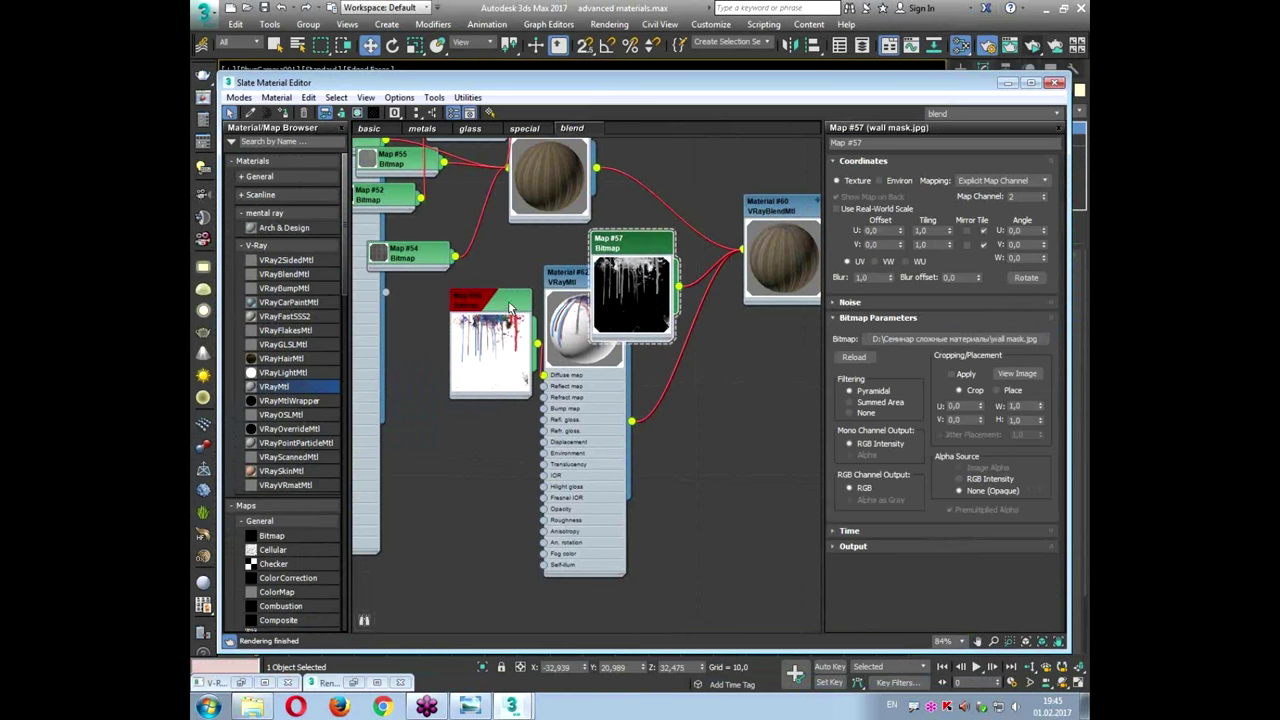
double_click(502, 304)
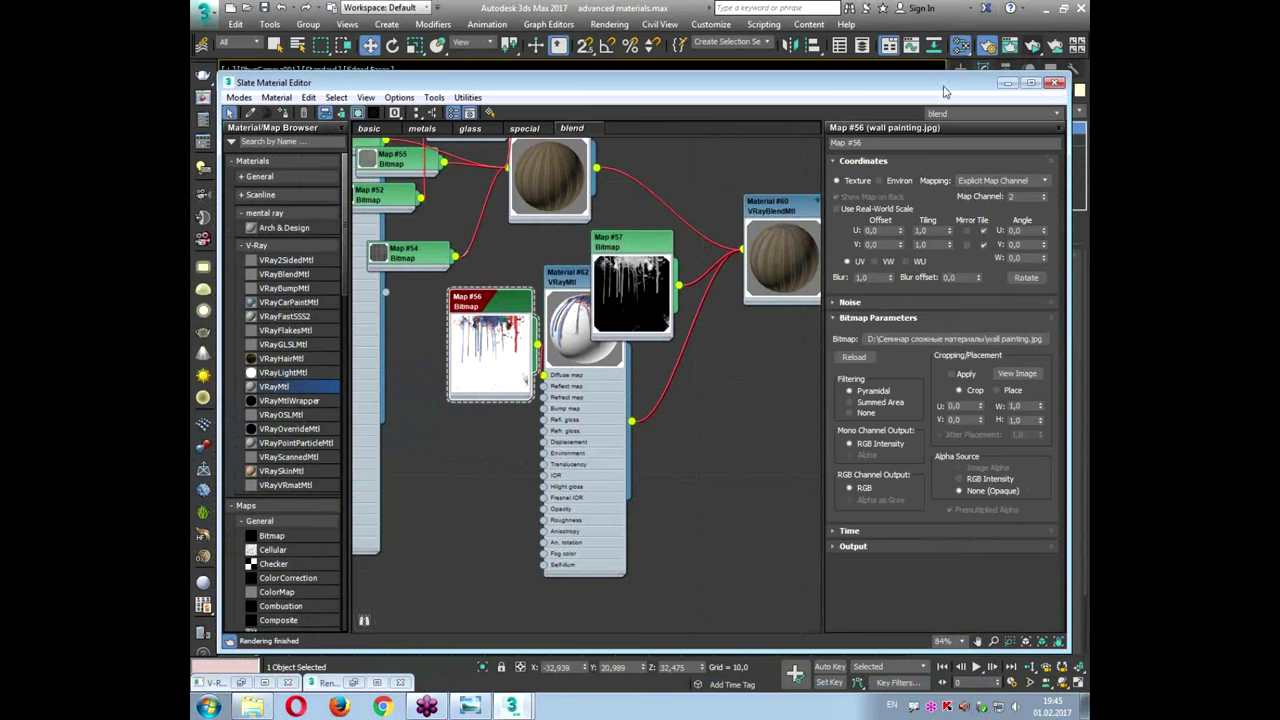
Step: Minimize the Slate Material Editor and add a second UVW Map modifier to the wall with map channel 2
left_click(1006, 83)
left_click(743, 214)
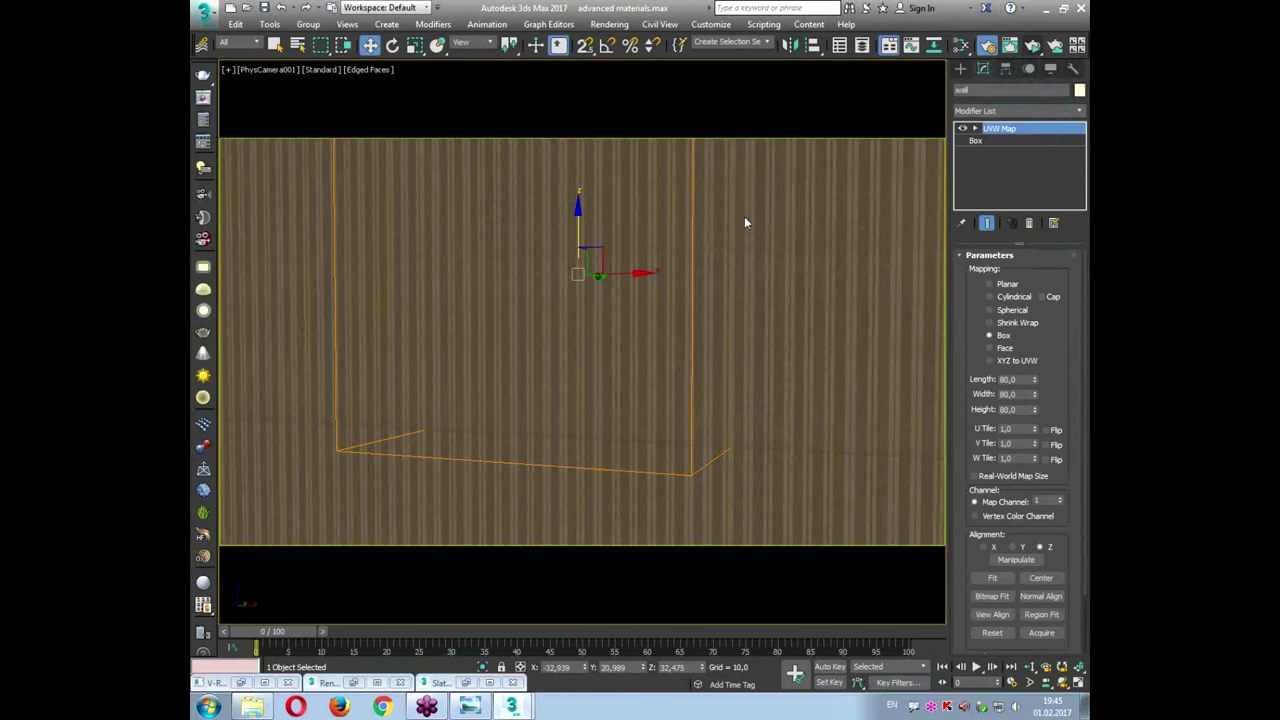
left_click(995, 110)
key("u")
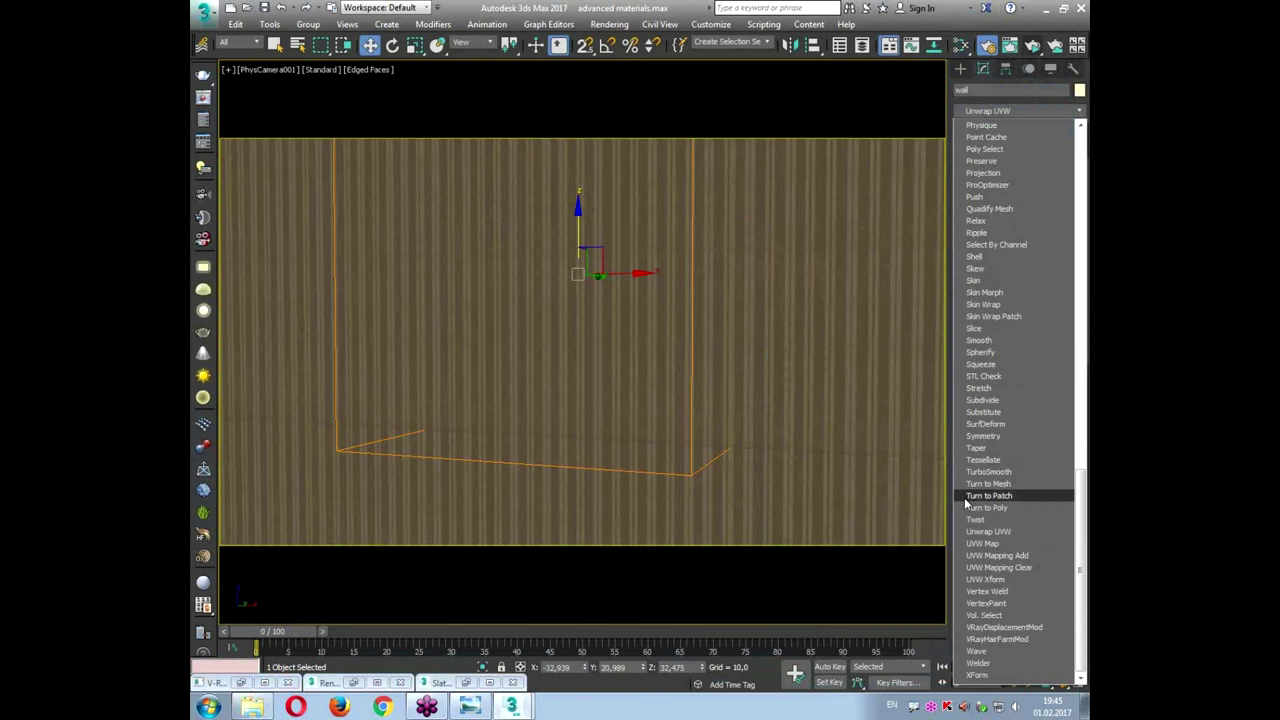
left_click(981, 544)
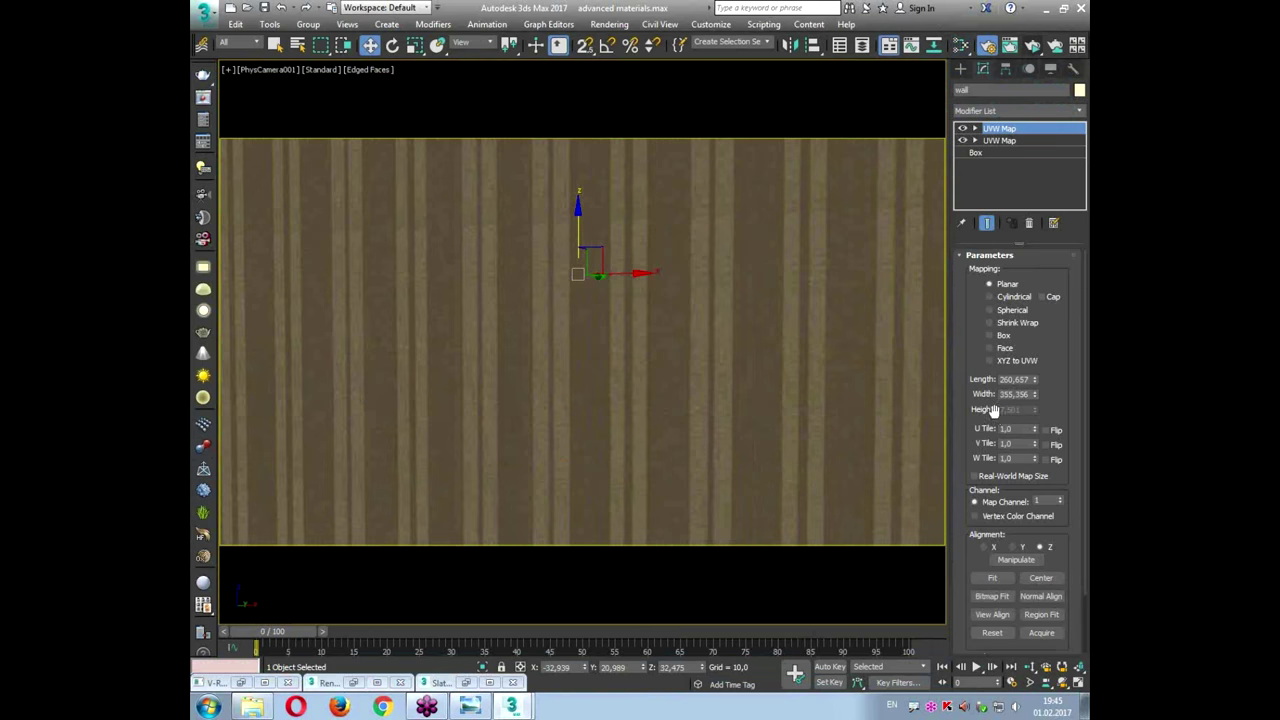
left_click(1061, 499)
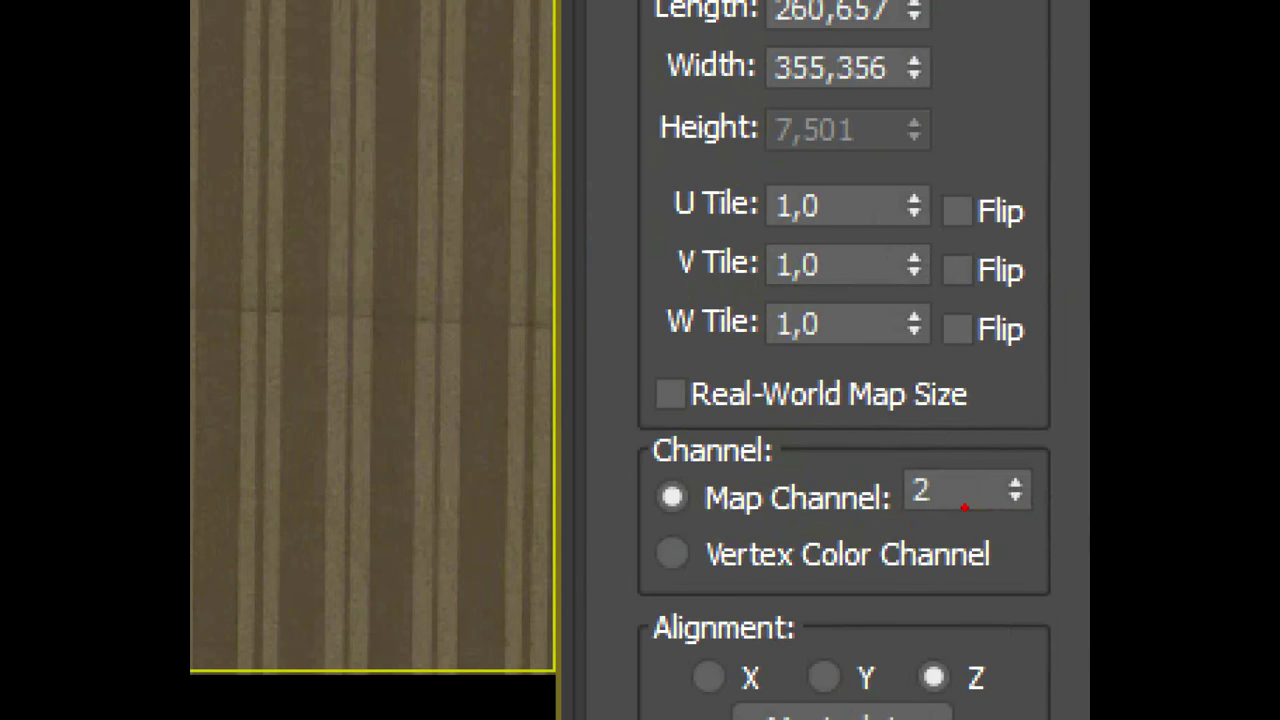
left_click_drag(1048, 505, 1050, 503)
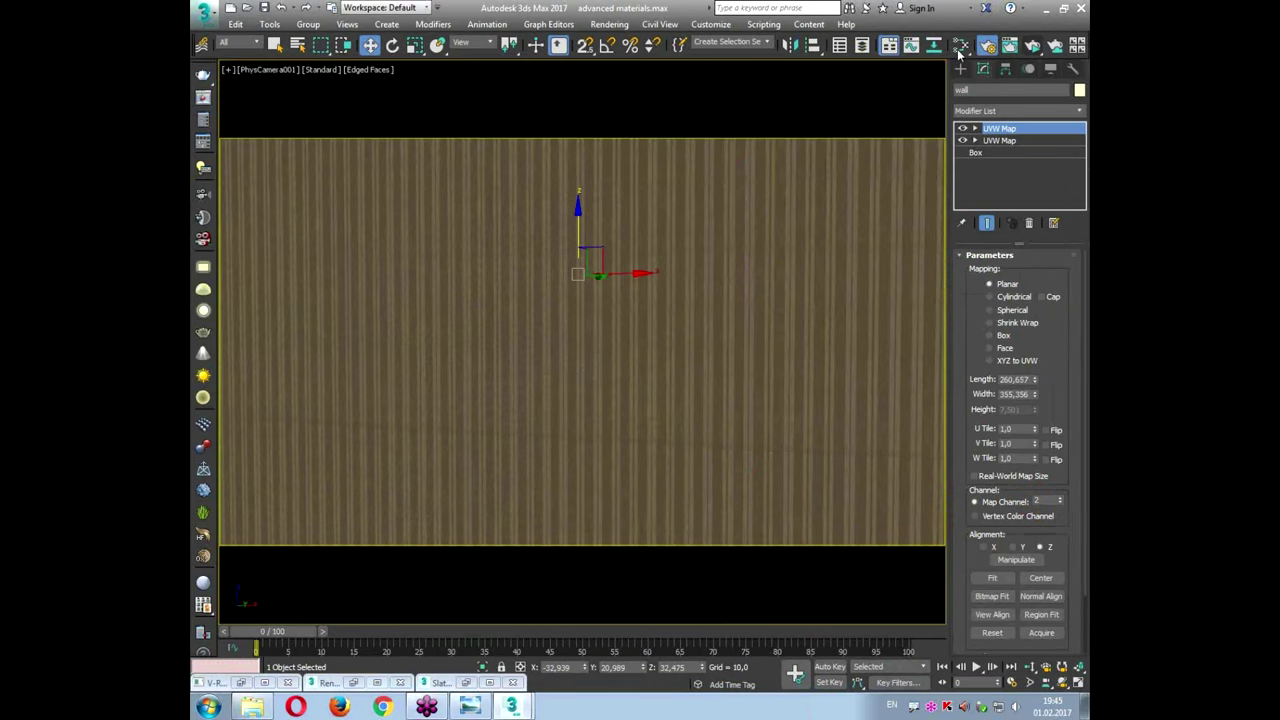
Step: Reopen the Slate Material Editor, move the wall mask bitmap node up and display this map in the viewport
left_click(959, 47)
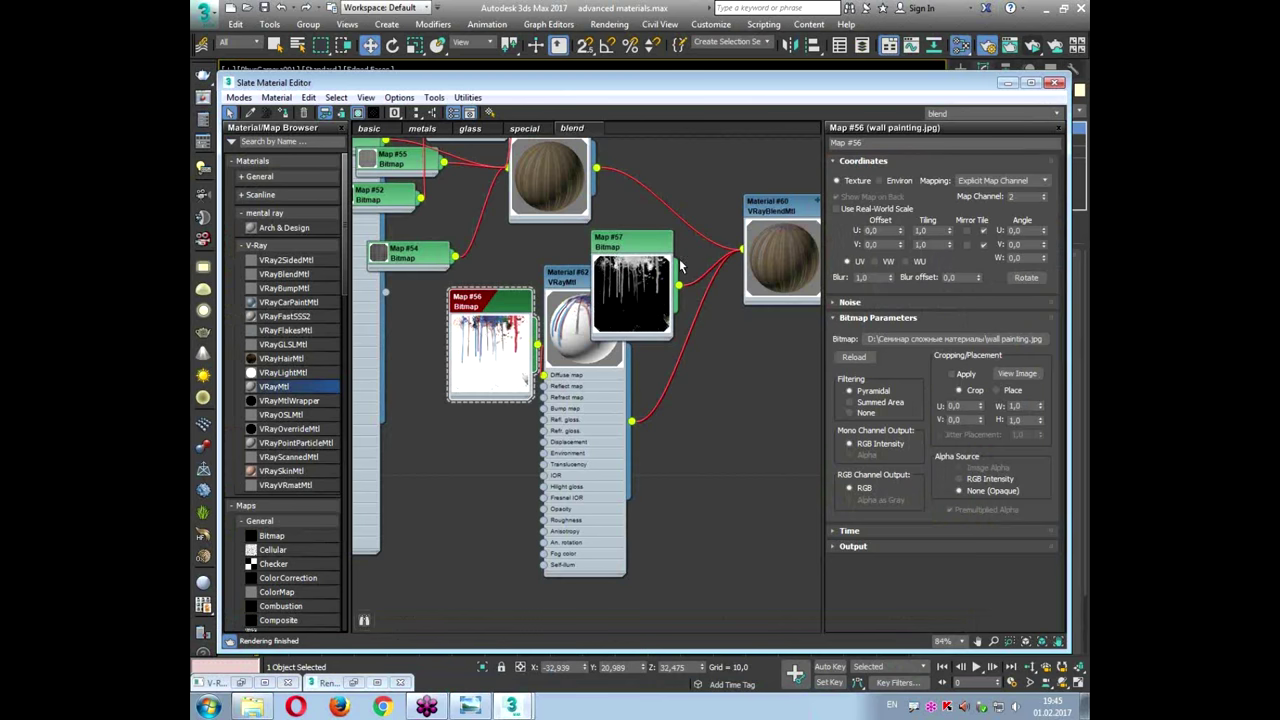
double_click(773, 208)
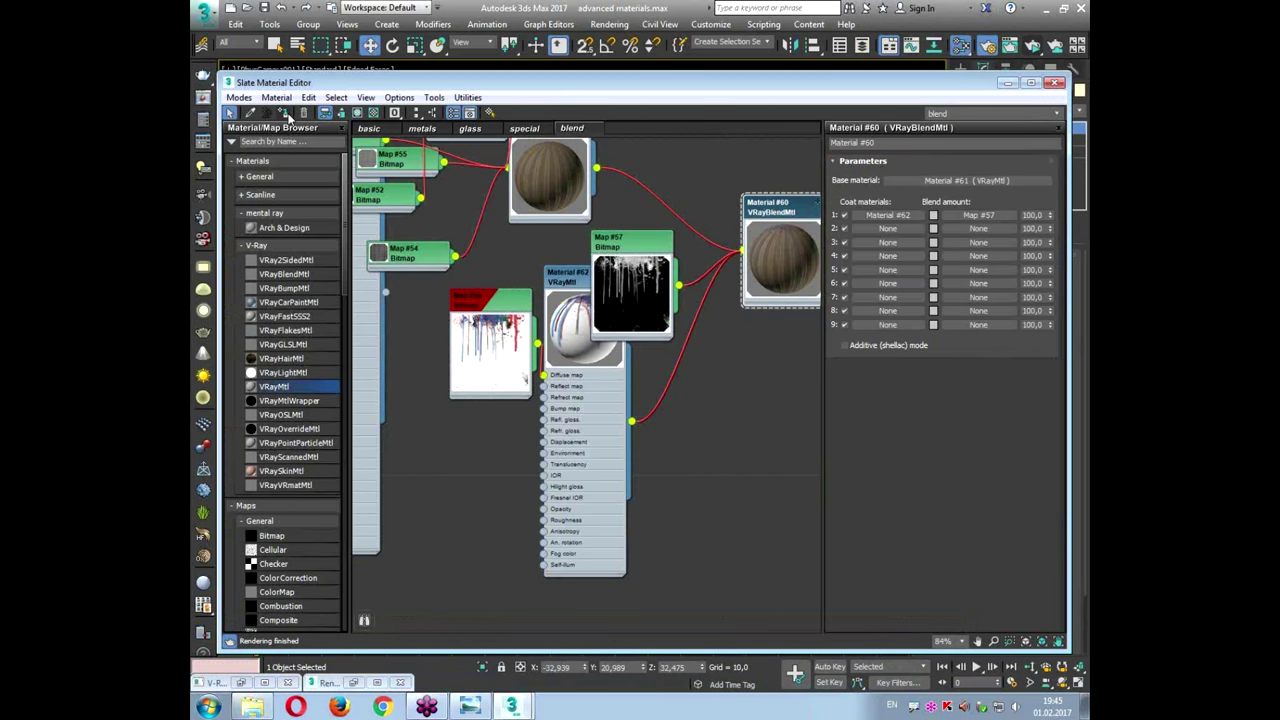
left_click_drag(636, 246, 631, 187)
double_click(631, 187)
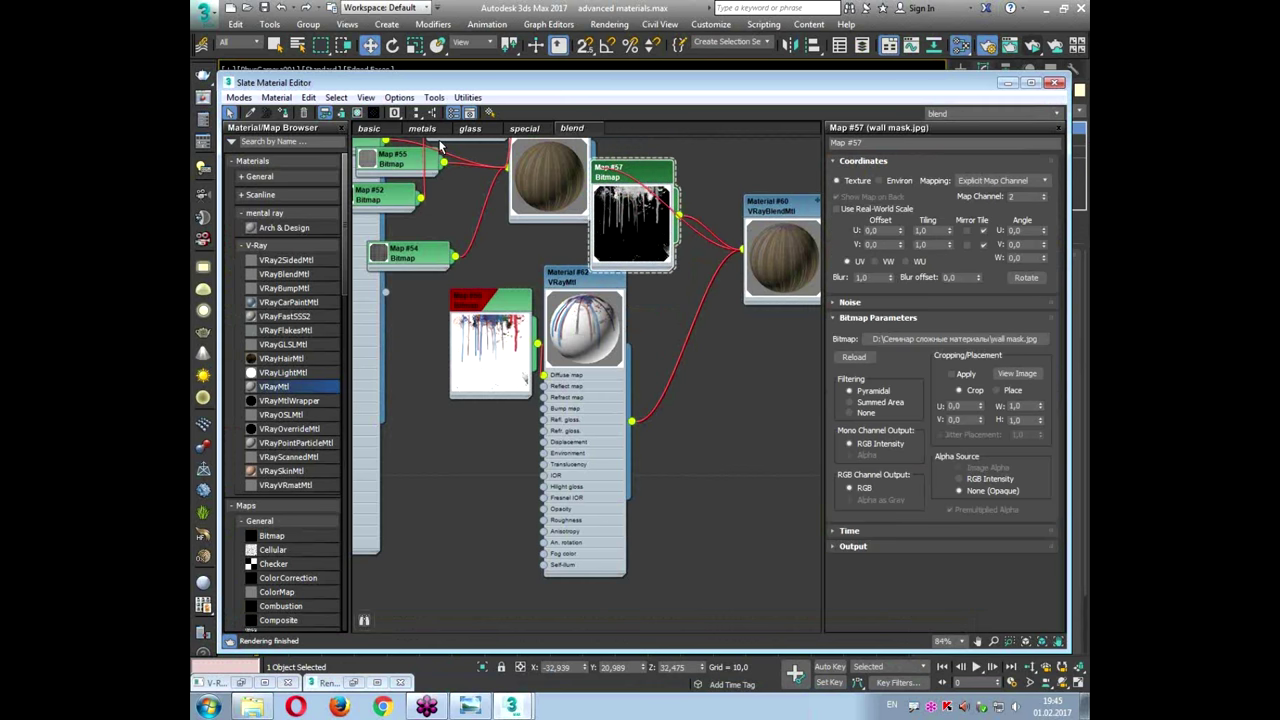
left_click(357, 113)
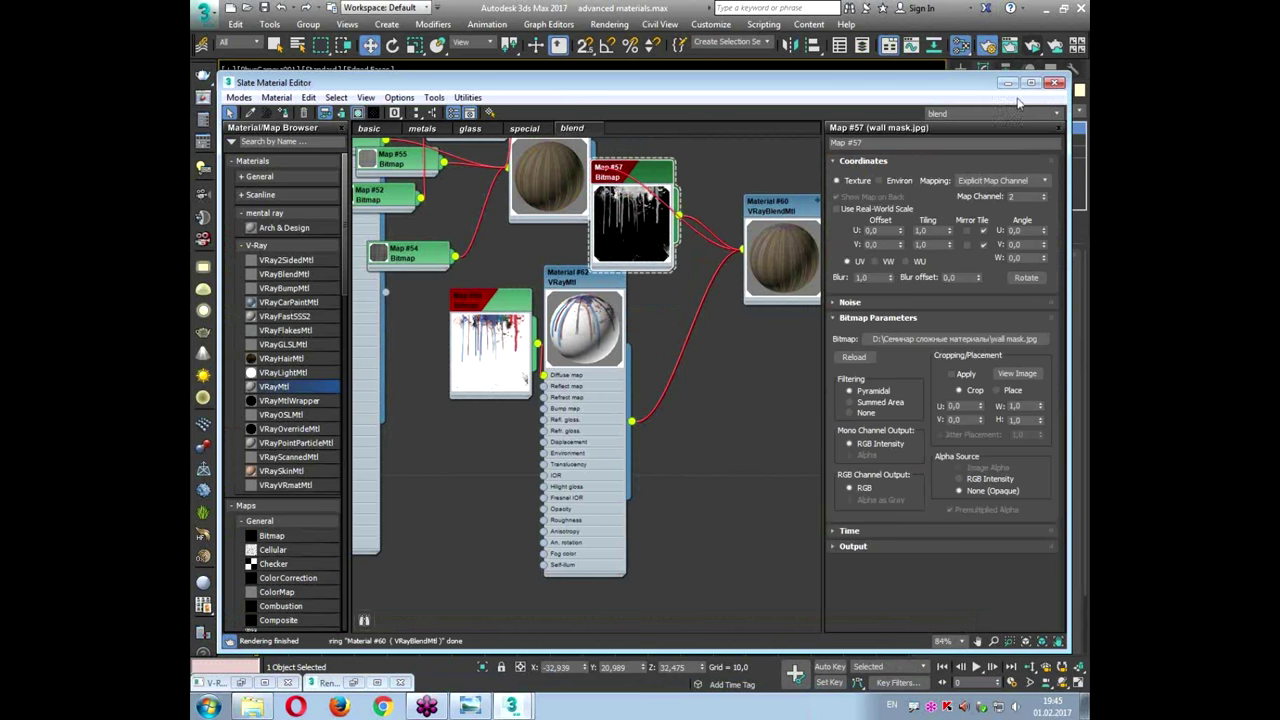
Step: Resize the wall's second UVW Map to a length of about 148 and width of about 124, and lower its gizmo
left_click(1008, 82)
mouse_move(1034, 379)
left_mouse_down()
mouse_move(1033, 440)
mouse_move(1034, 394)
left_mouse_up()
key("1")
left_click_drag(578, 228, 581, 363)
Step: Unhide all objects, raise the wall's second mapping gizmo slightly behind the still life, and leave gizmo editing
right_click(580, 330)
left_click(596, 289)
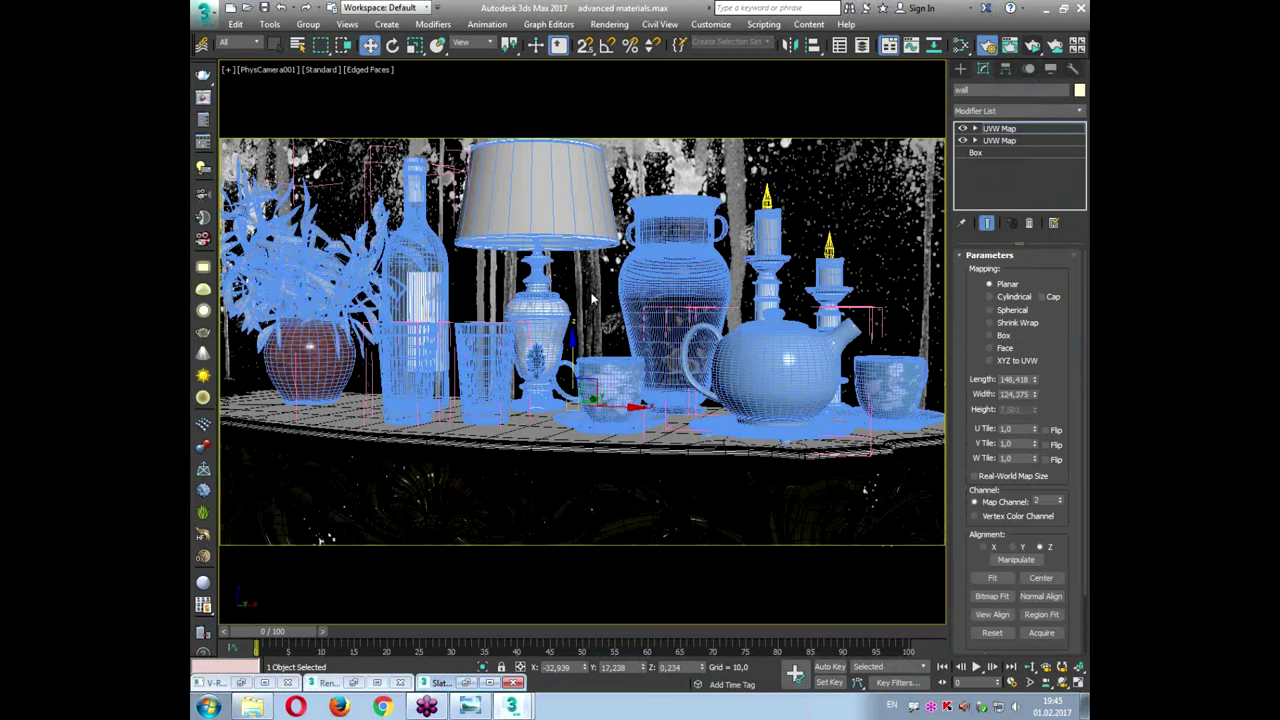
left_click_drag(573, 351, 594, 323)
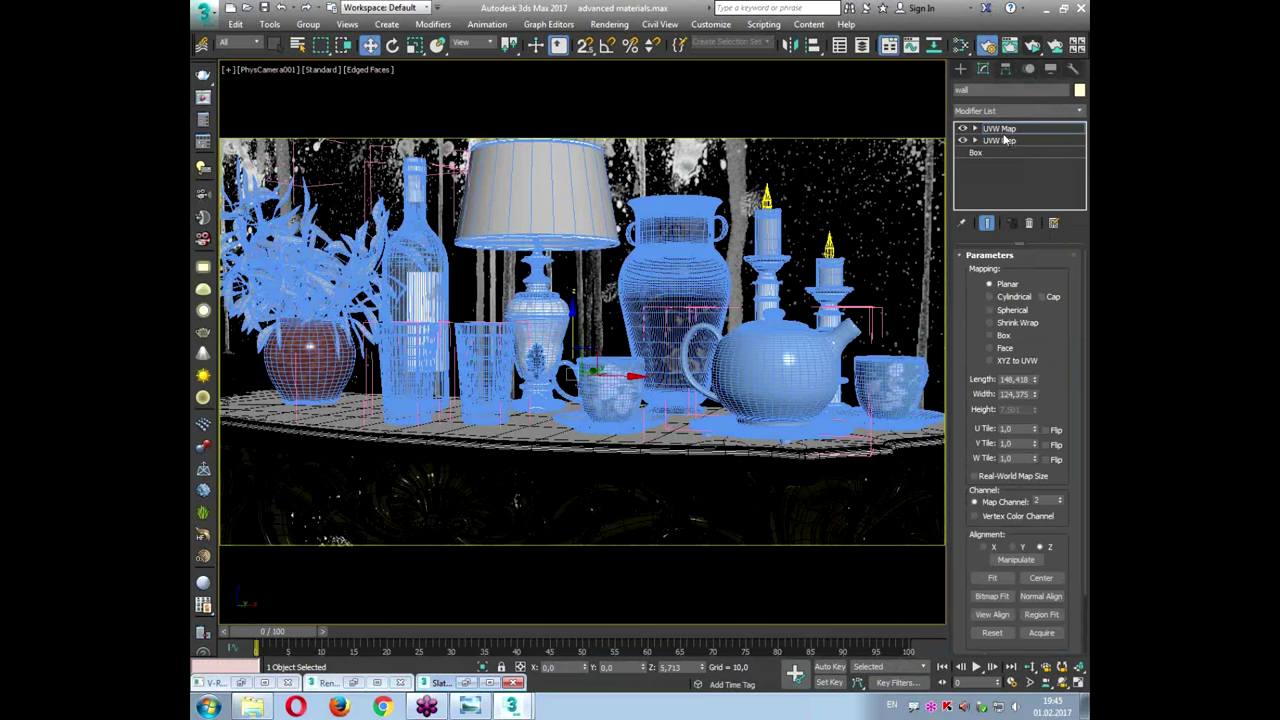
right_click(660, 264)
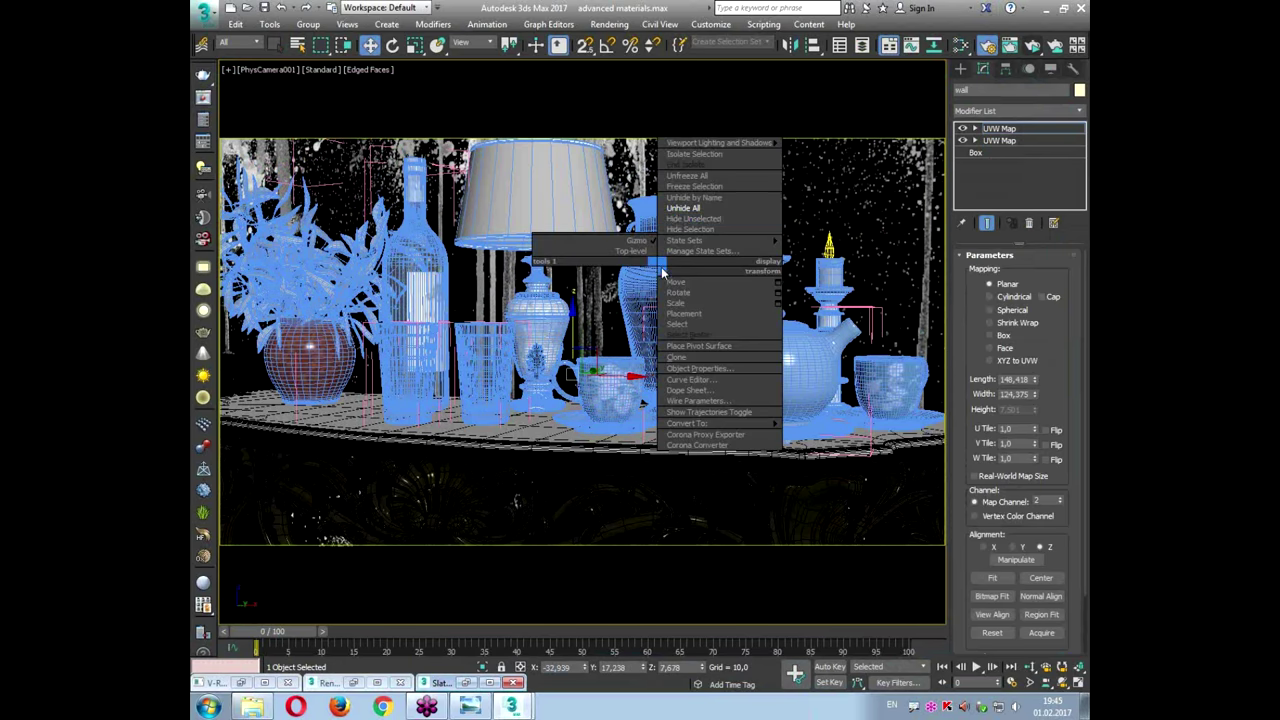
left_click(689, 207)
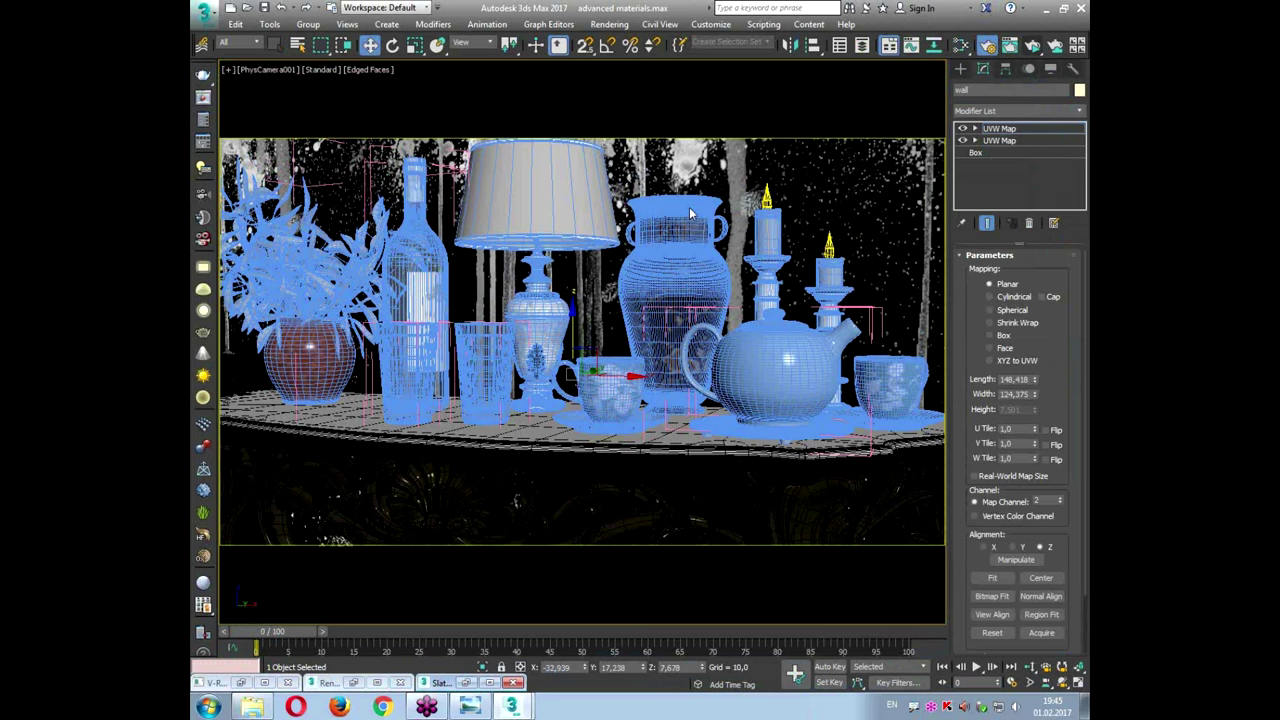
left_click(1041, 129)
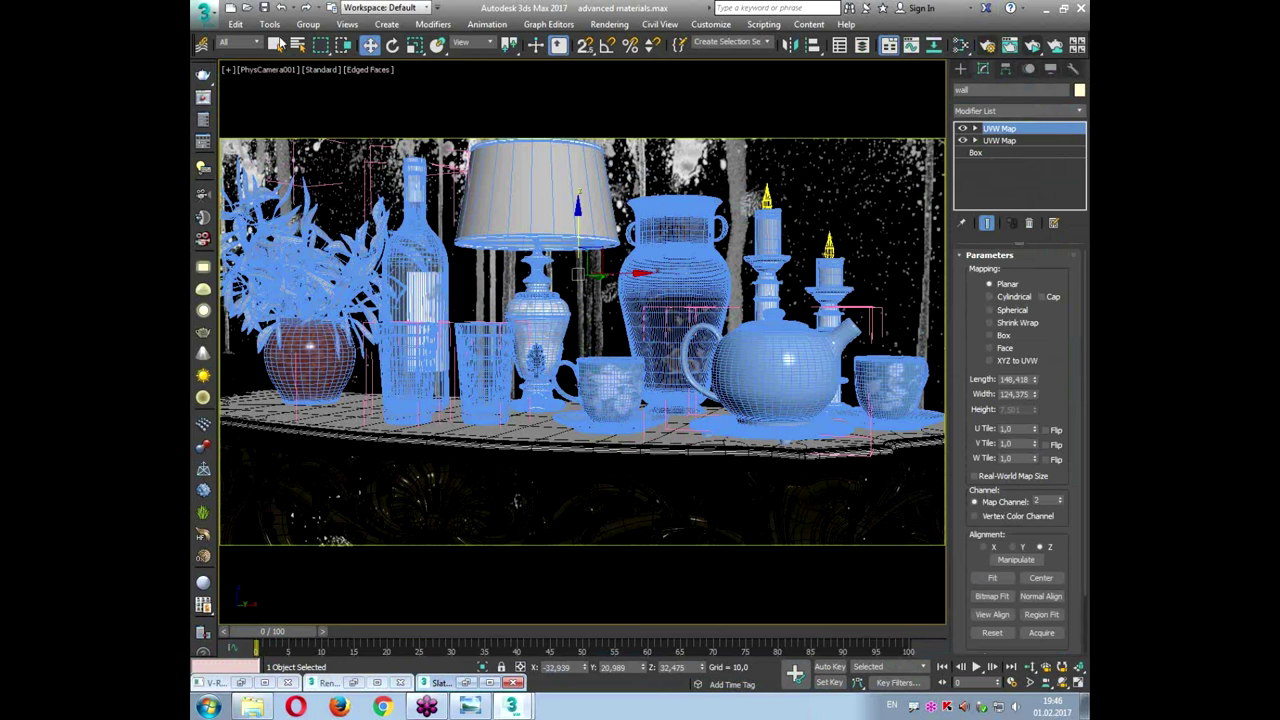
Step: Save the scene under the new file name advanced materials complete
left_click(205, 11)
left_click(238, 163)
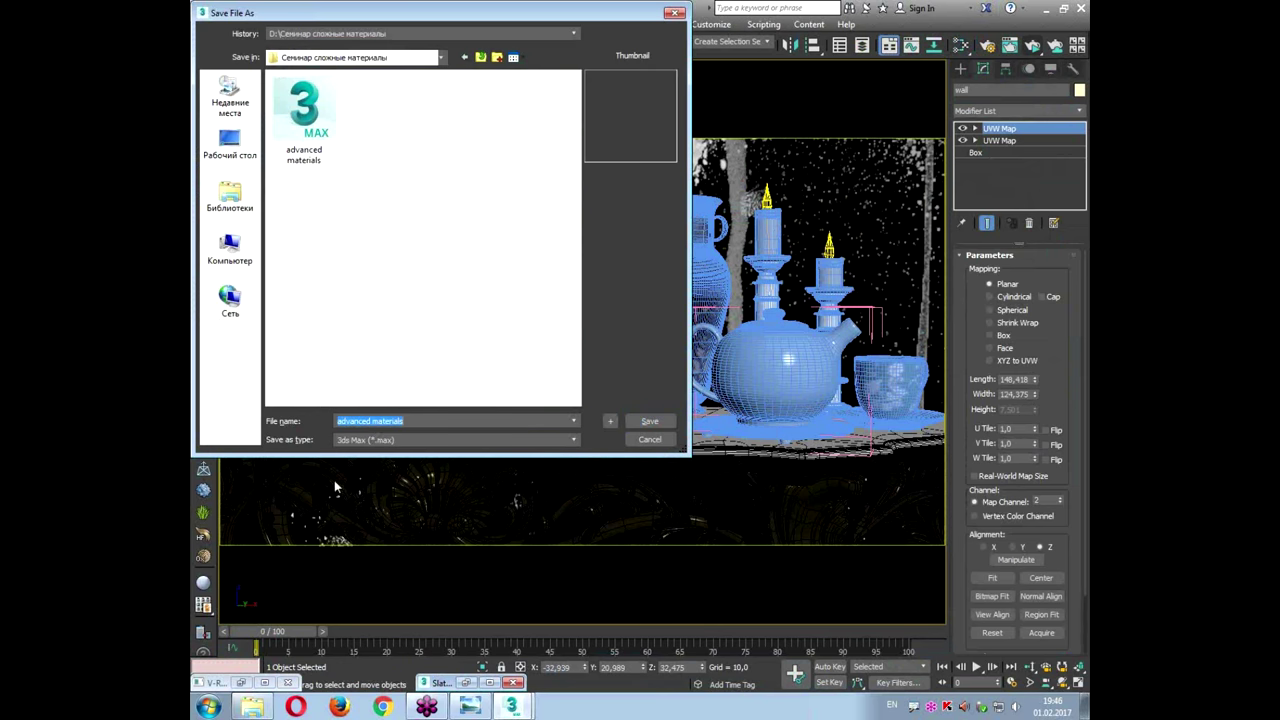
left_click(405, 421)
key("Return")
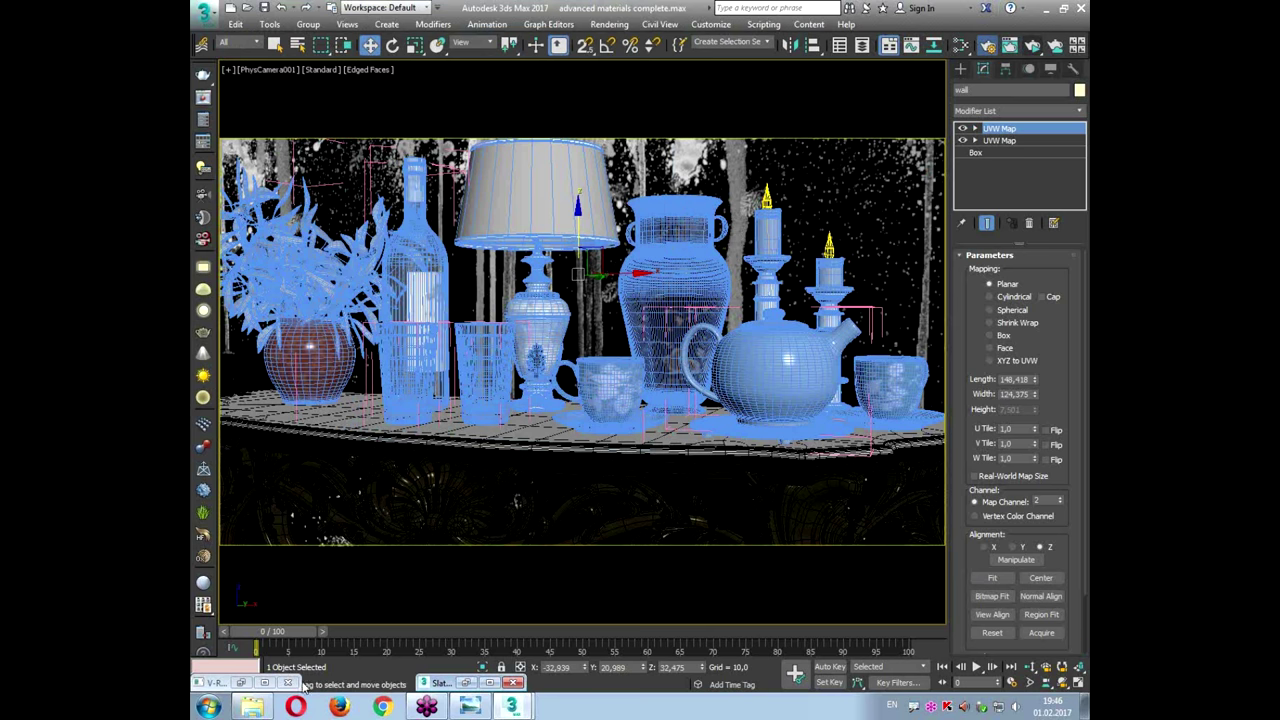
Step: Open the render setup and switch the render target from ActiveShade to Production Rendering Mode
key("F10")
left_click(716, 66)
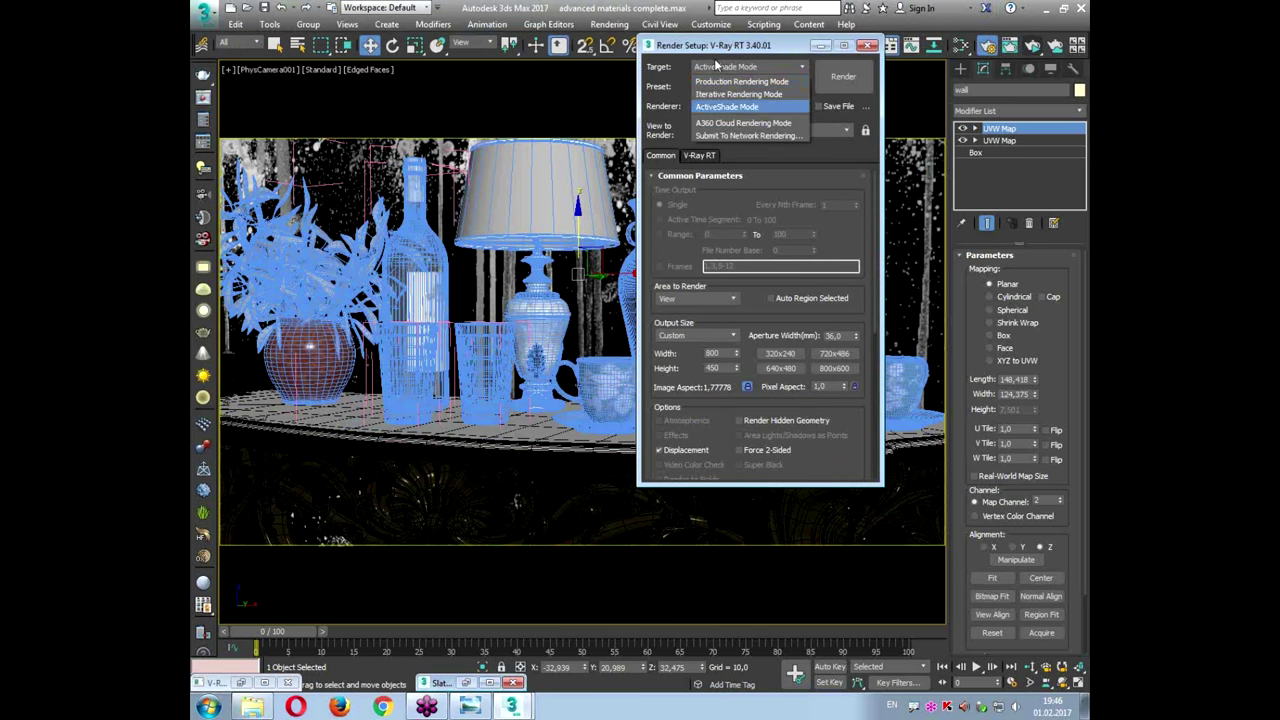
left_click(718, 82)
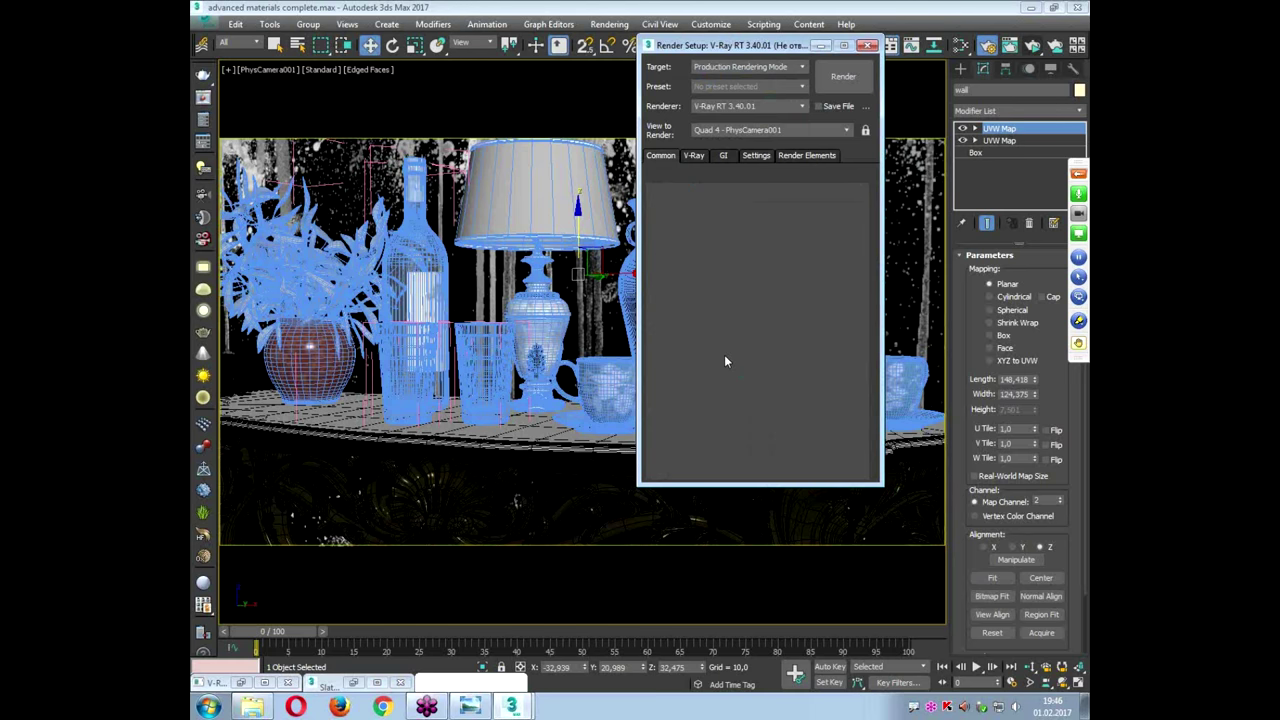
left_click(722, 355)
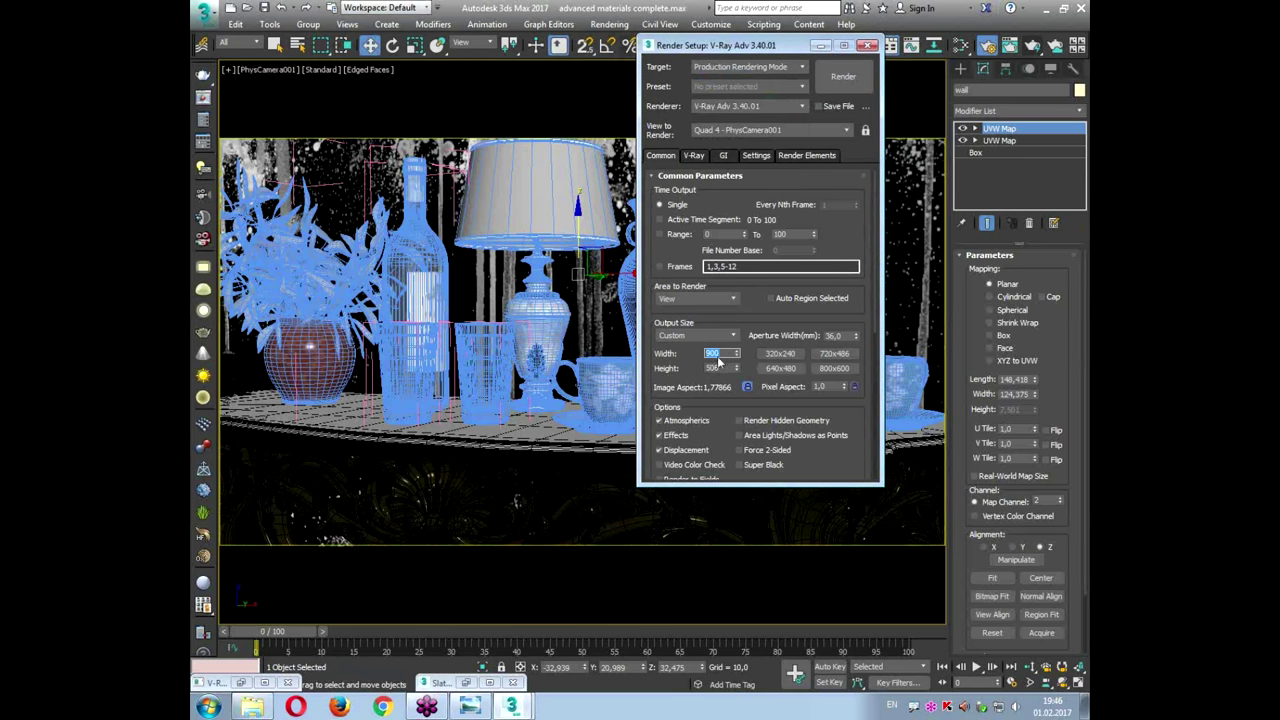
Step: Add a VRayDenoiser render element and expand its advanced denoiser parameters
left_click(806, 156)
left_click(668, 208)
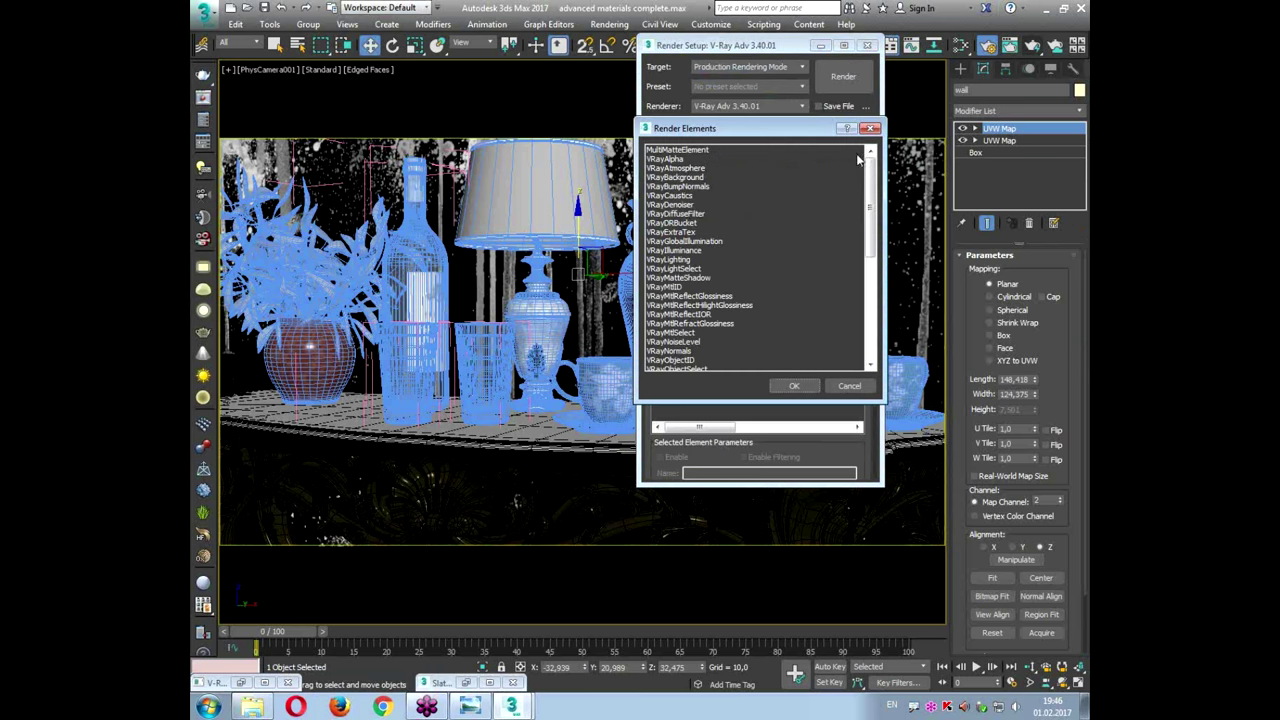
left_click(686, 250)
double_click(672, 204)
scroll(652, 450, "down", 5)
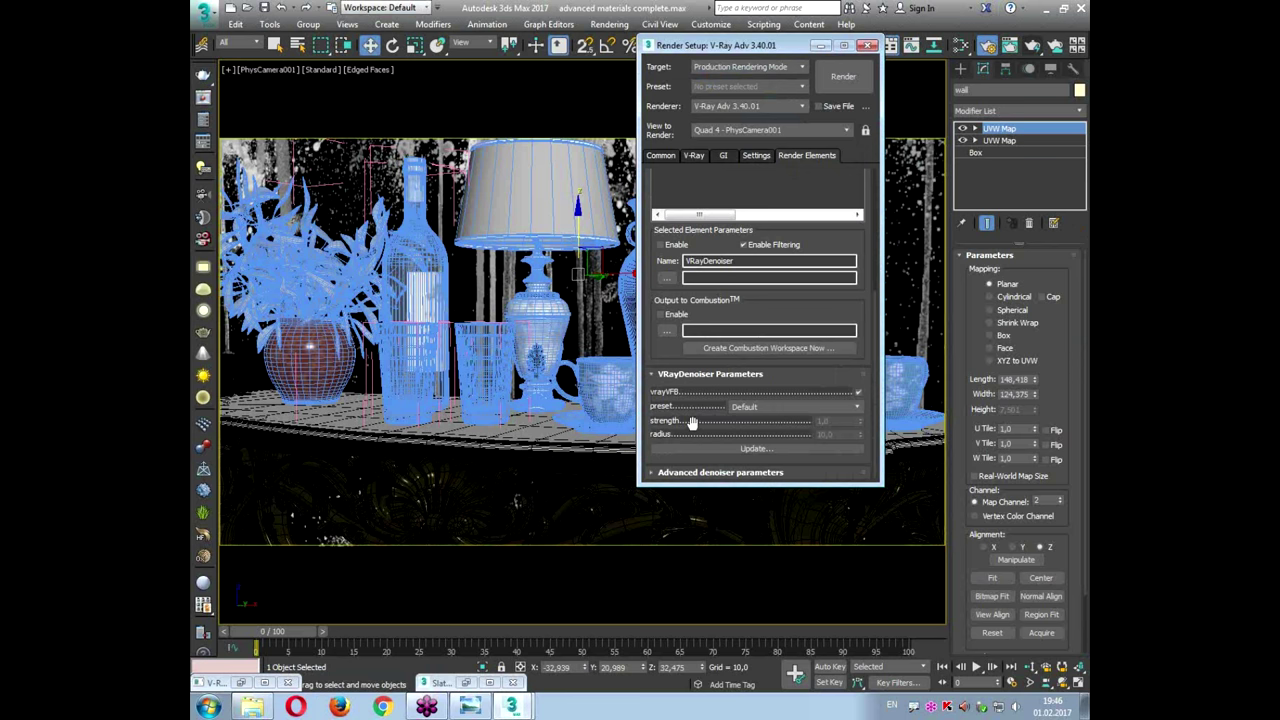
left_click(690, 473)
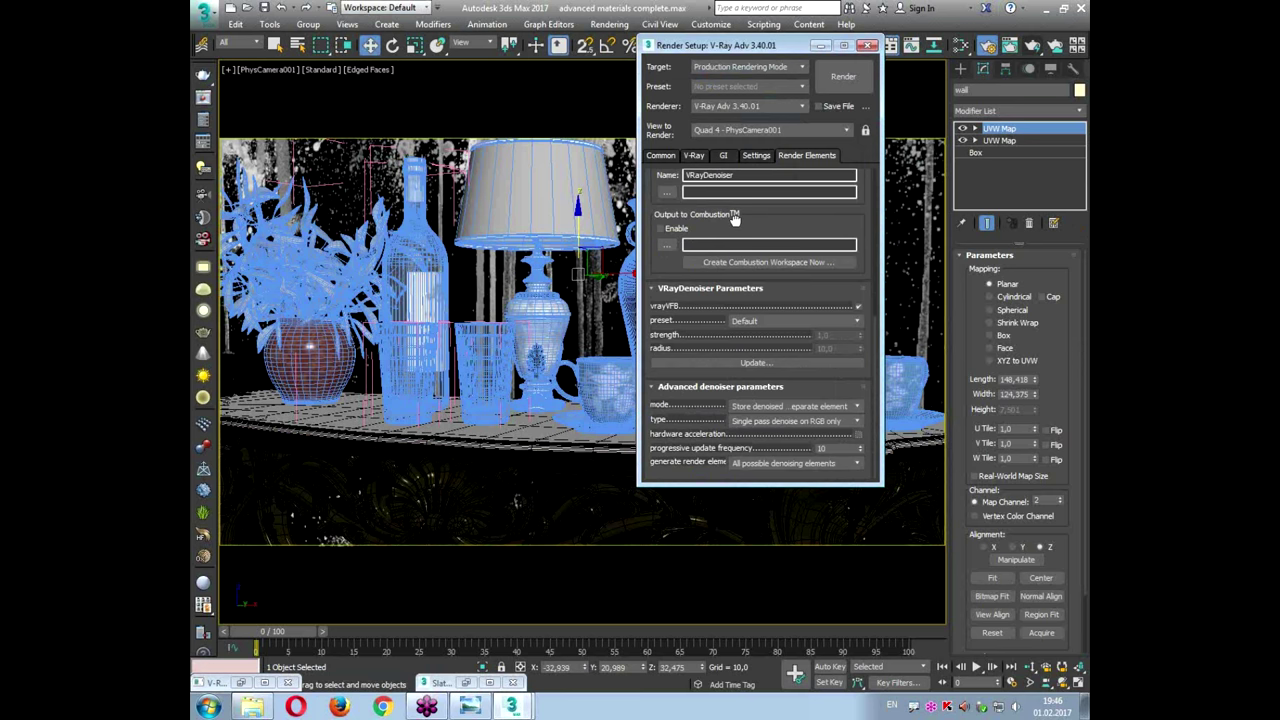
scroll(734, 217, "up", 5)
Step: Start a production render of the PhysCamera001 view at 900 × 506, cancel it and dismiss the V-Ray messages window
left_click_drag(751, 46, 495, 182)
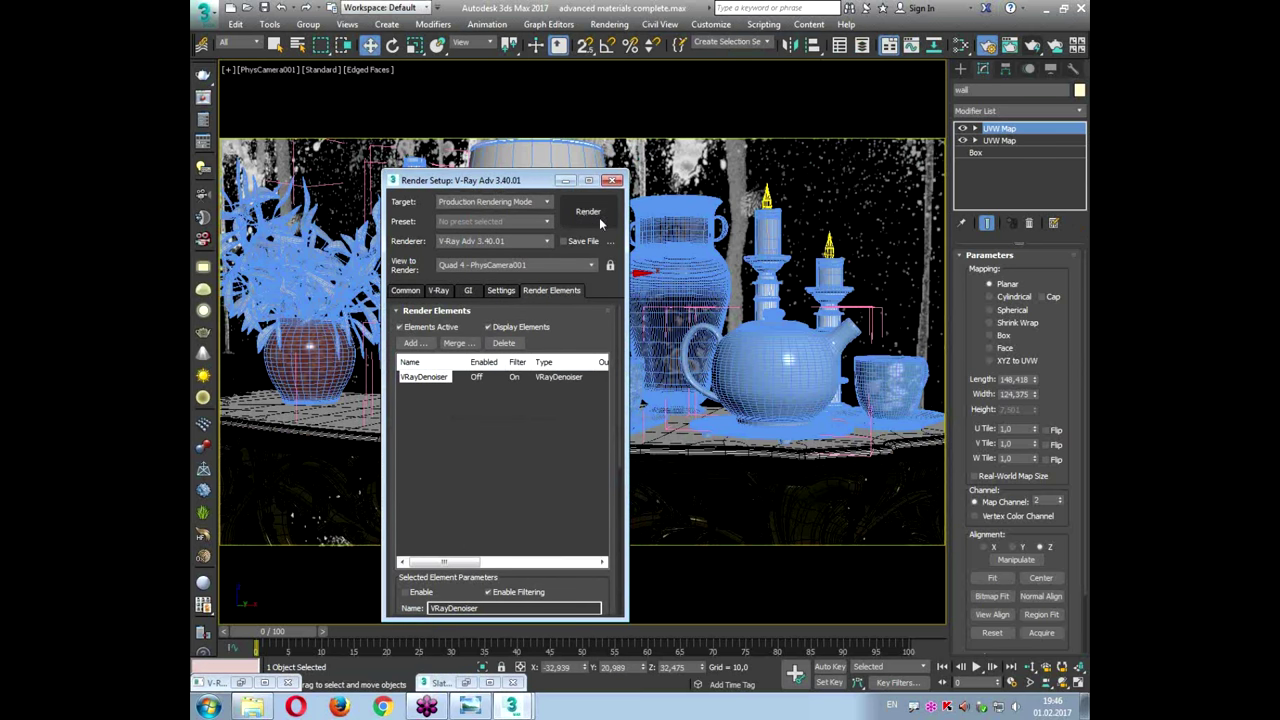
left_click(585, 212)
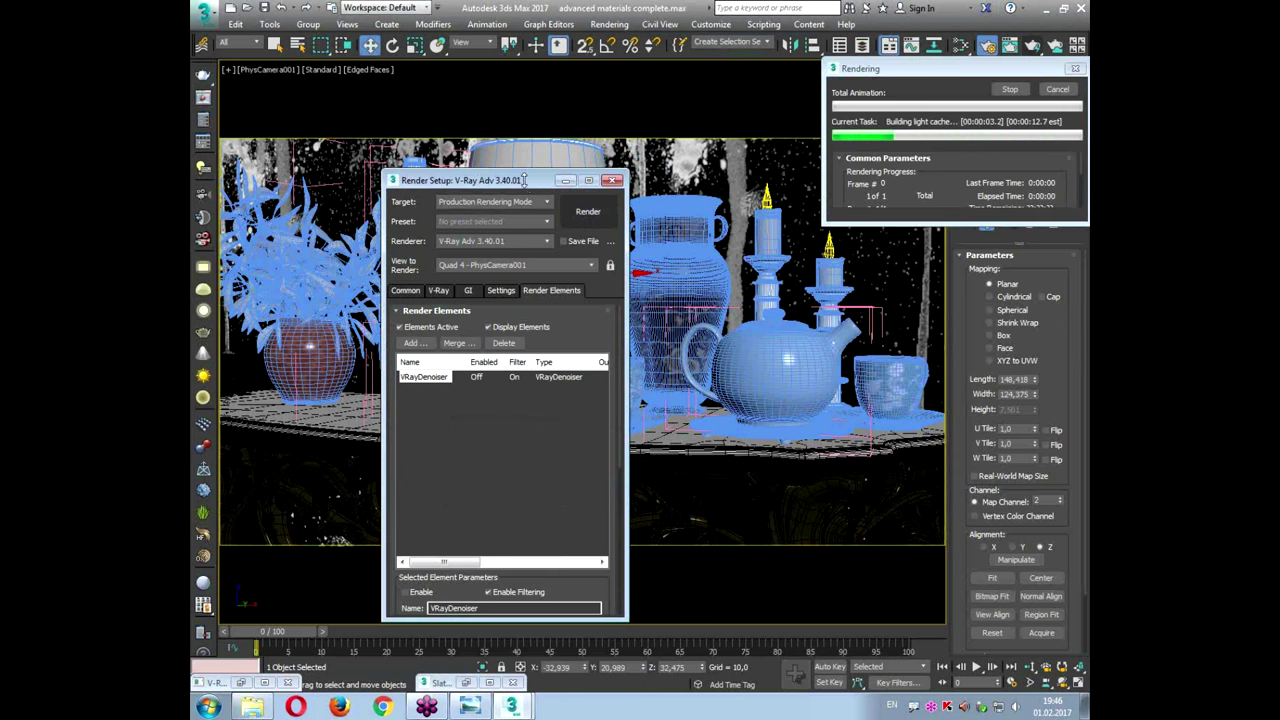
left_click(241, 682)
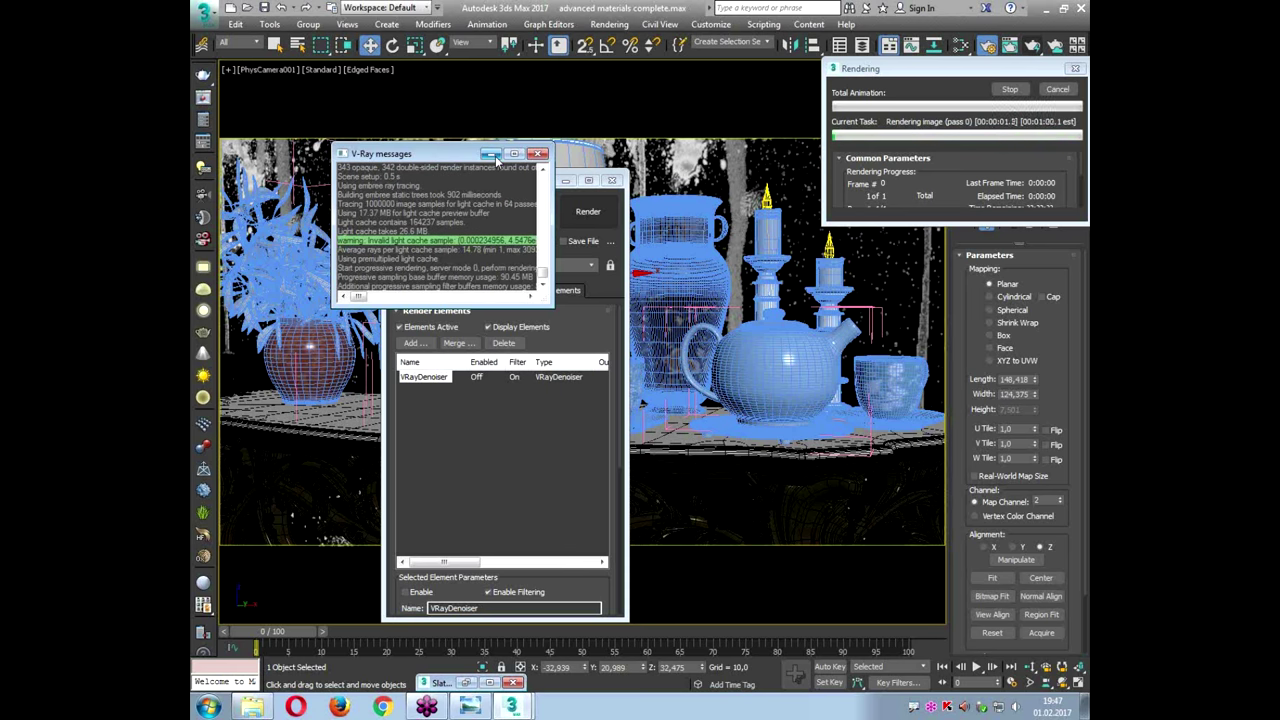
key("alt+Tab")
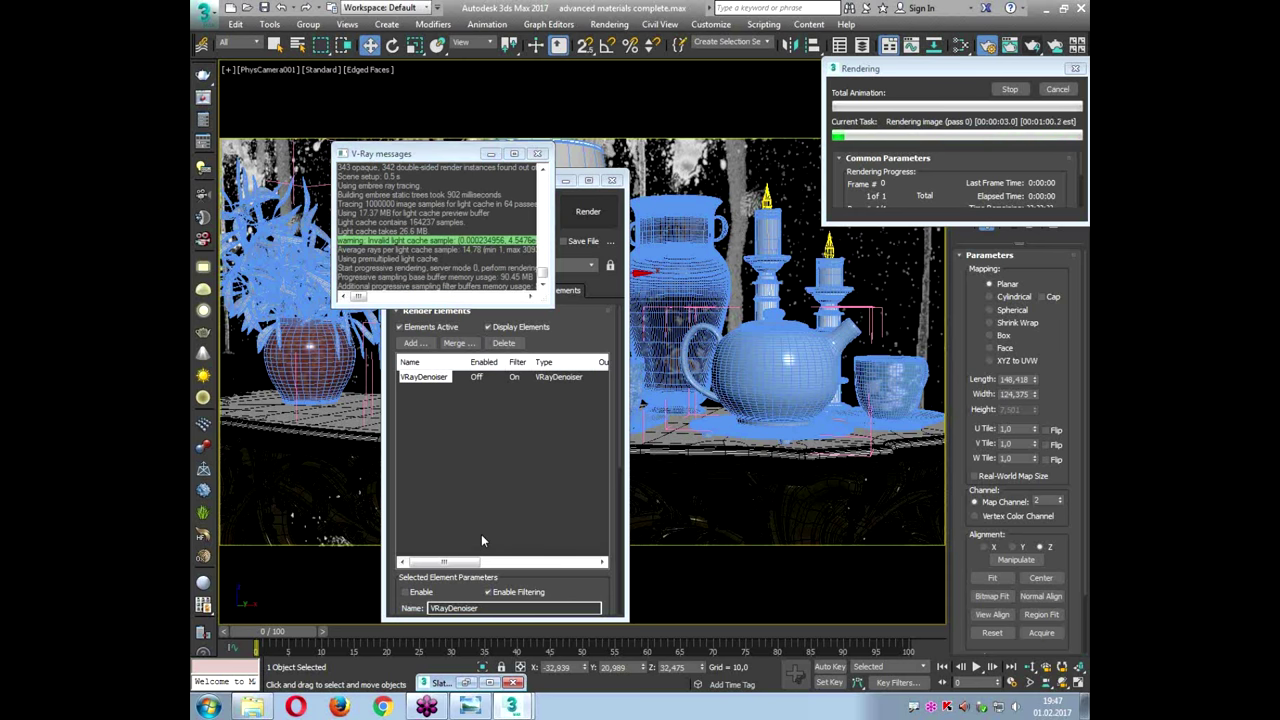
key("alt+Tab")
key("alt+shift+Tab")
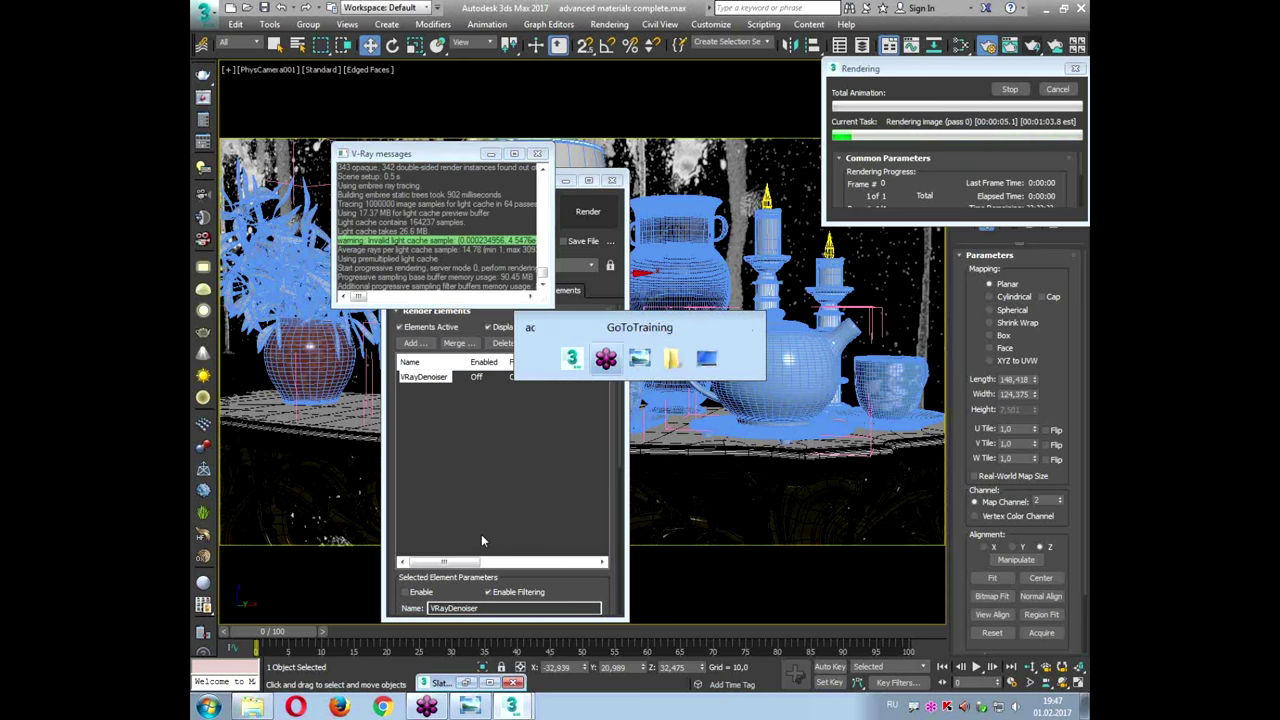
key("alt+Tab")
left_click(1003, 65)
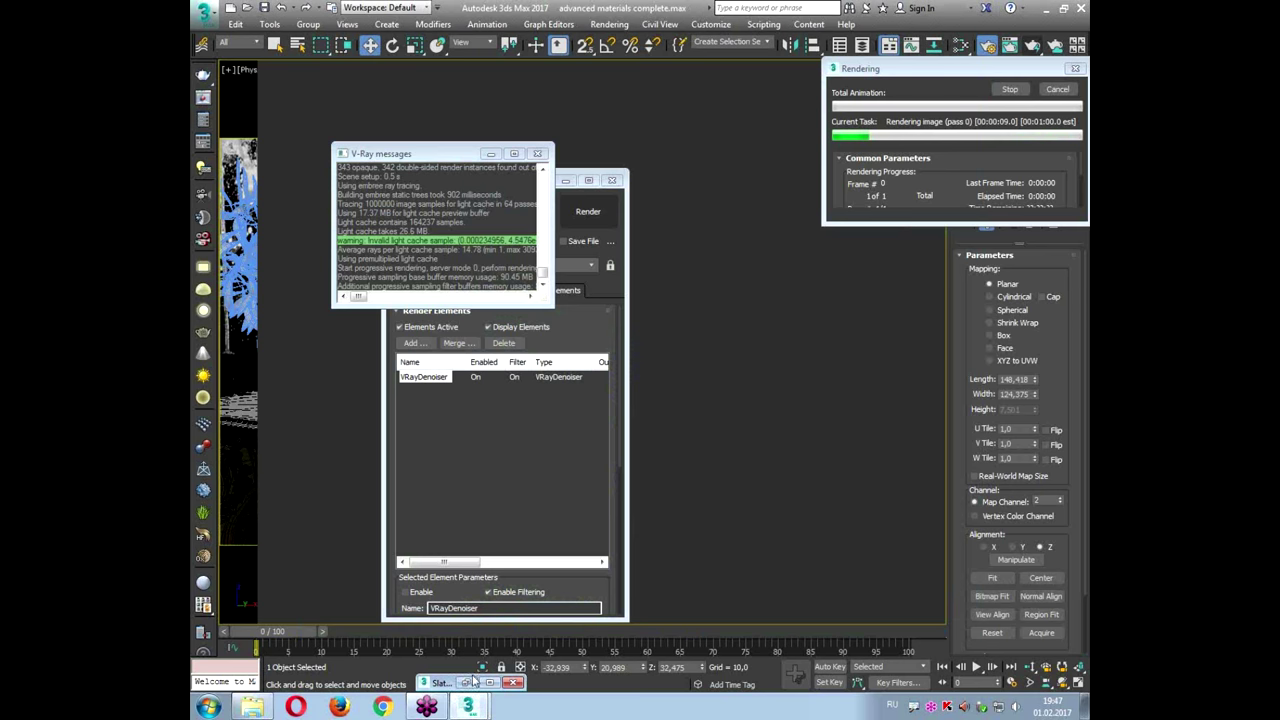
left_click(1056, 90)
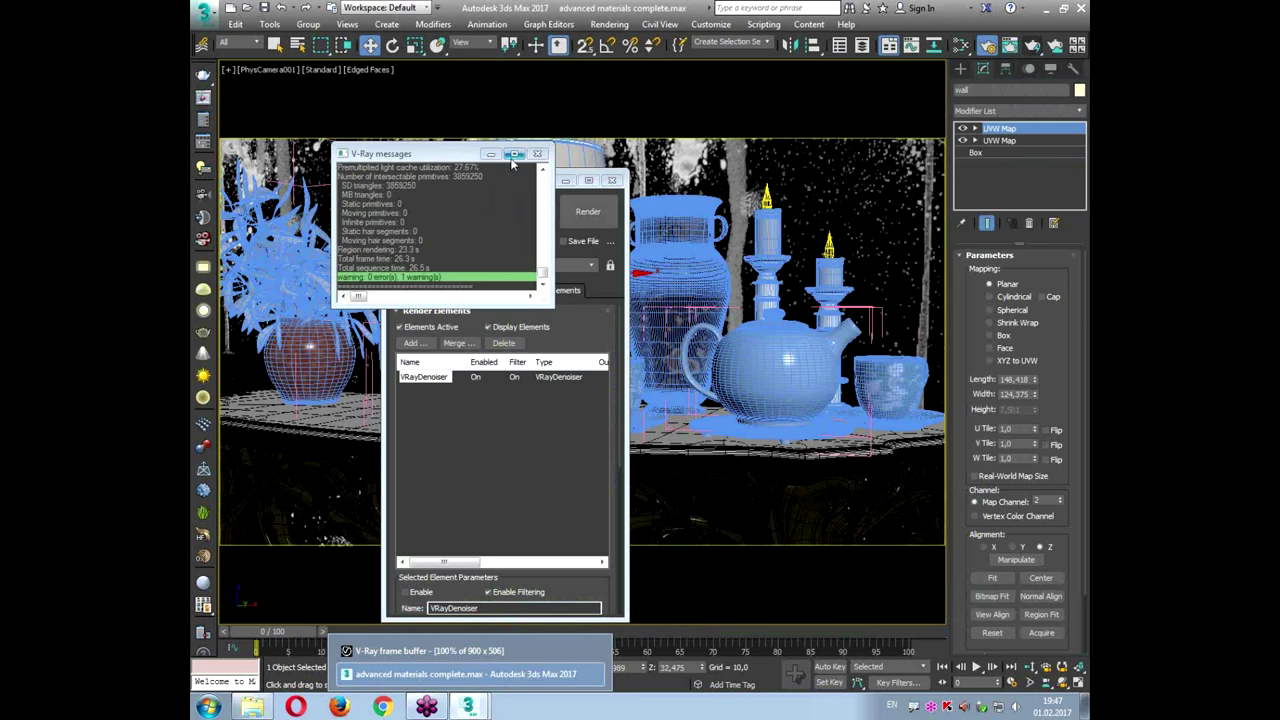
left_click(512, 156)
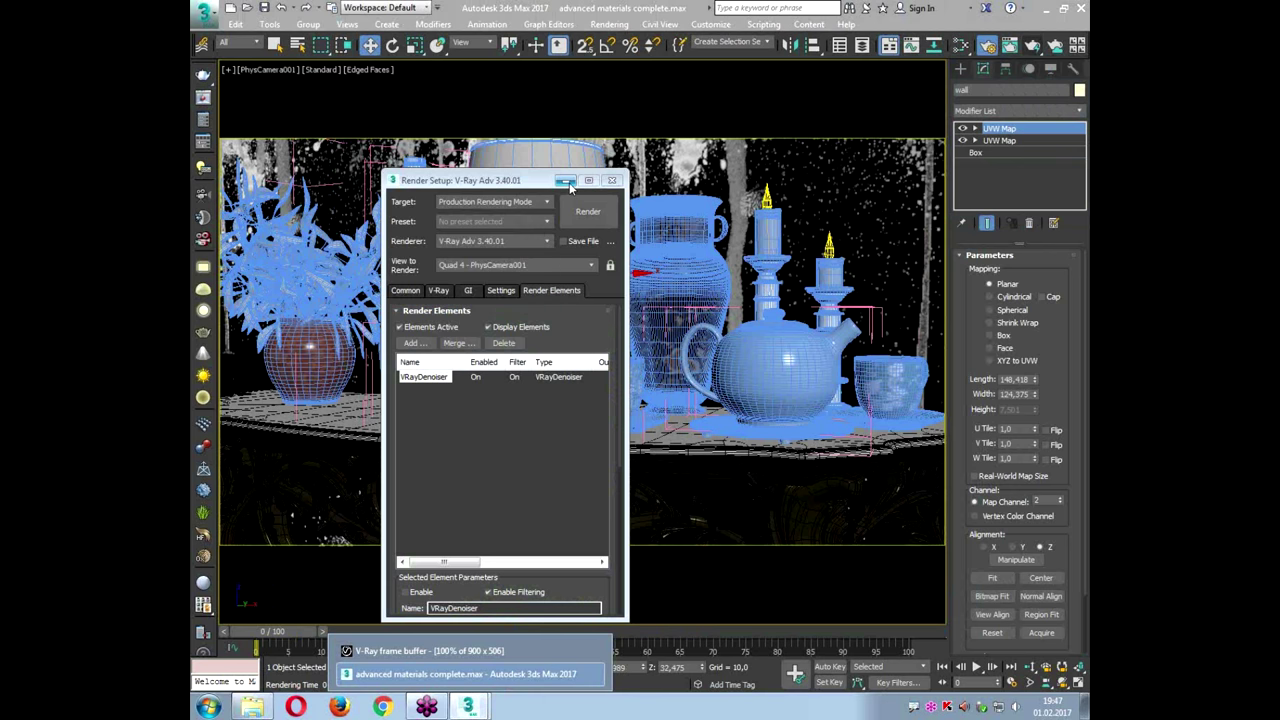
Step: Set the output width to 1100 in the common render parameters and start a new render in the V-Ray frame buffer
left_click(405, 290)
left_click_drag(515, 186, 451, 100)
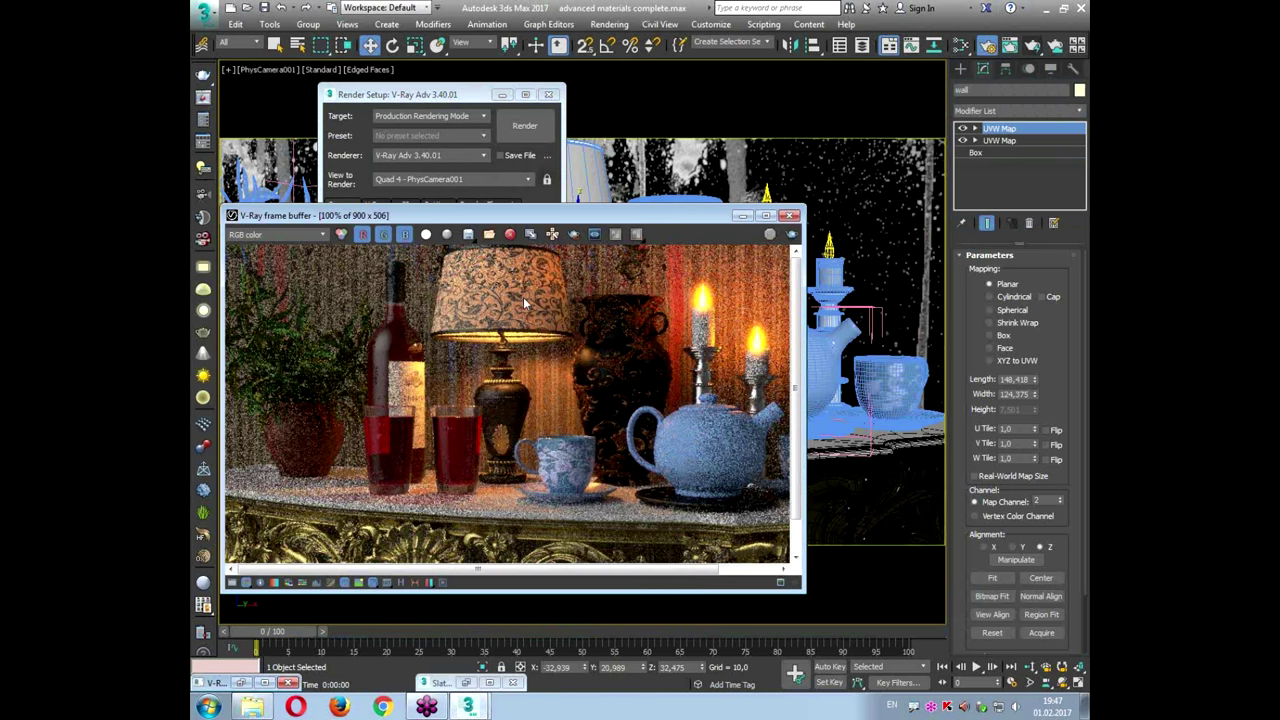
left_click_drag(528, 216, 638, 168)
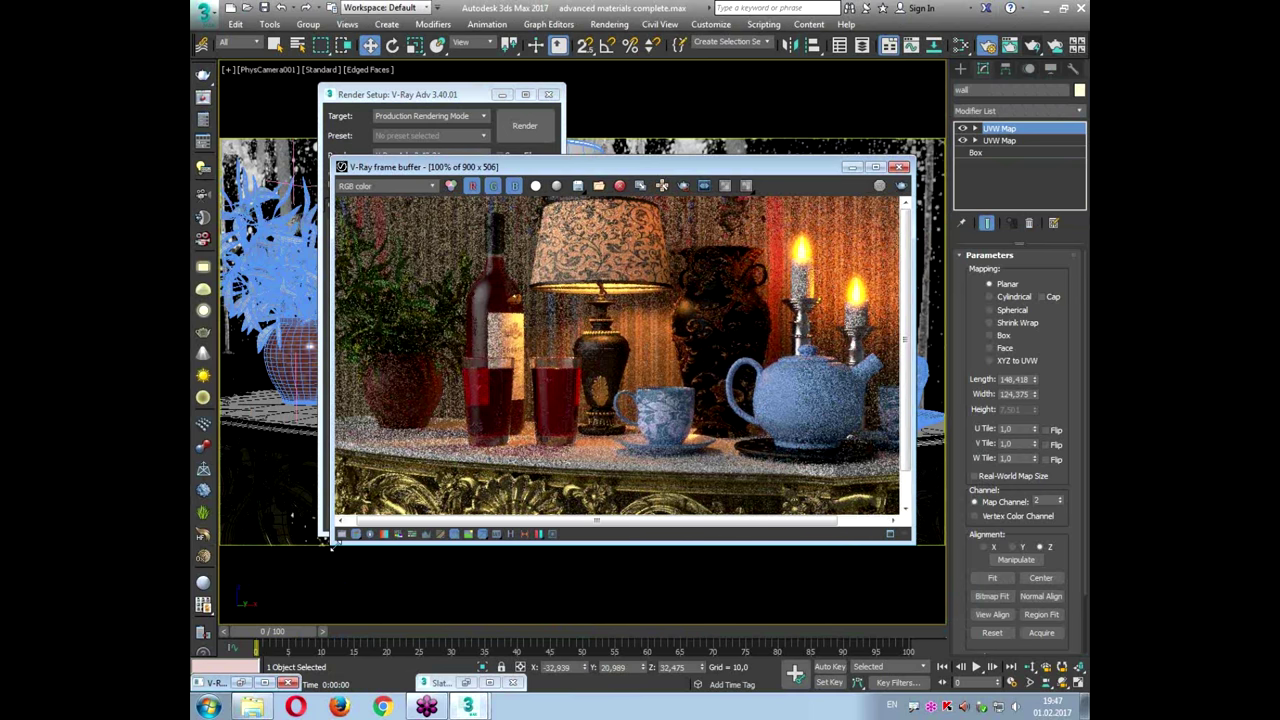
left_click_drag(331, 544, 207, 605)
left_click(557, 155)
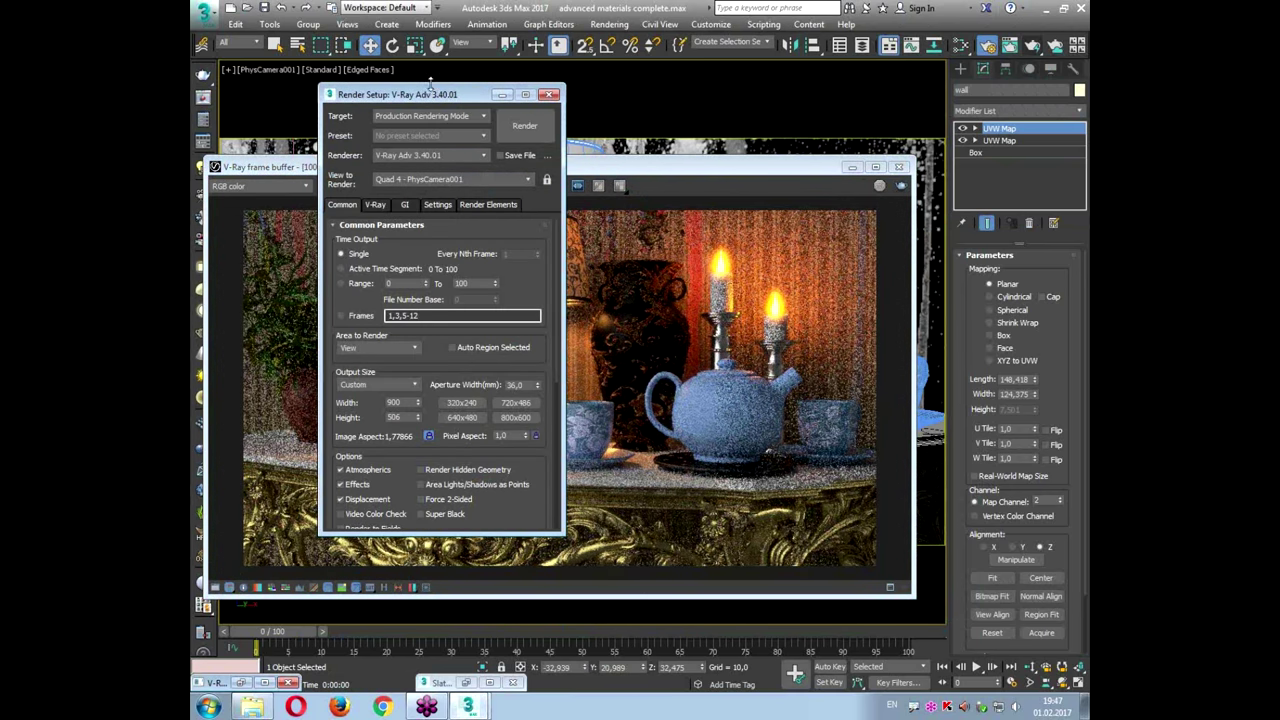
left_click(394, 402)
key("Return")
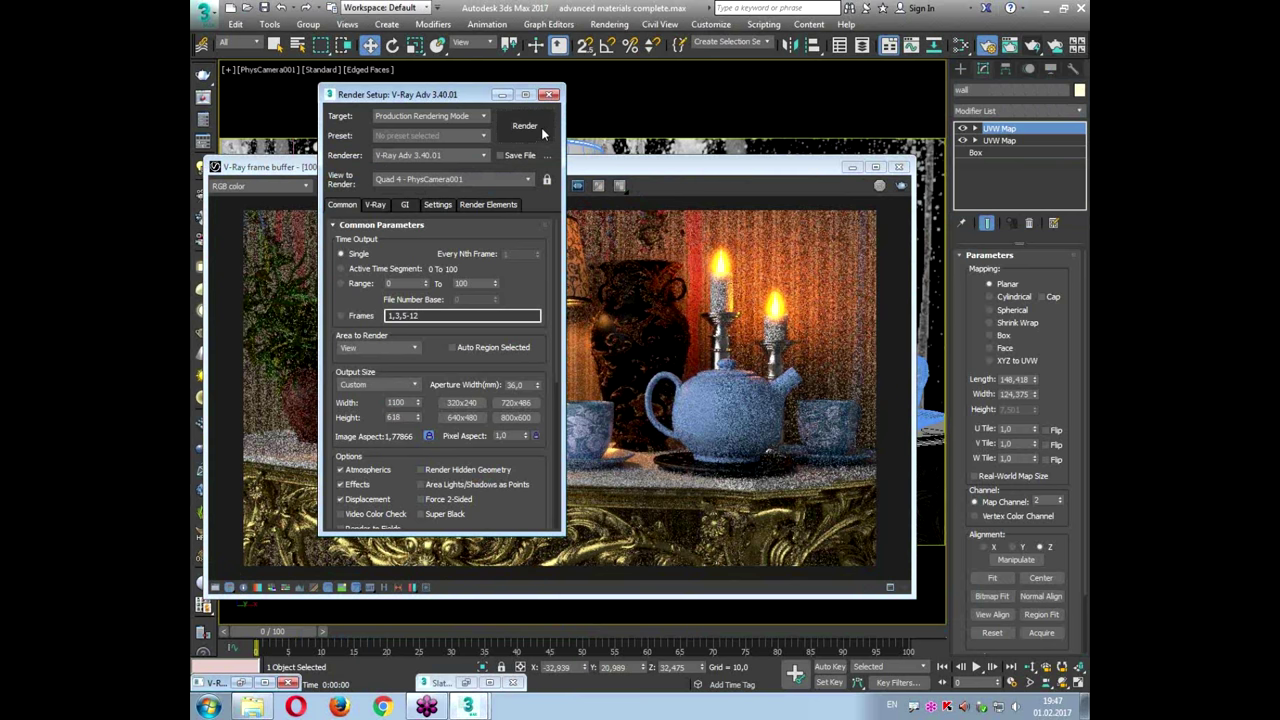
left_click(541, 128)
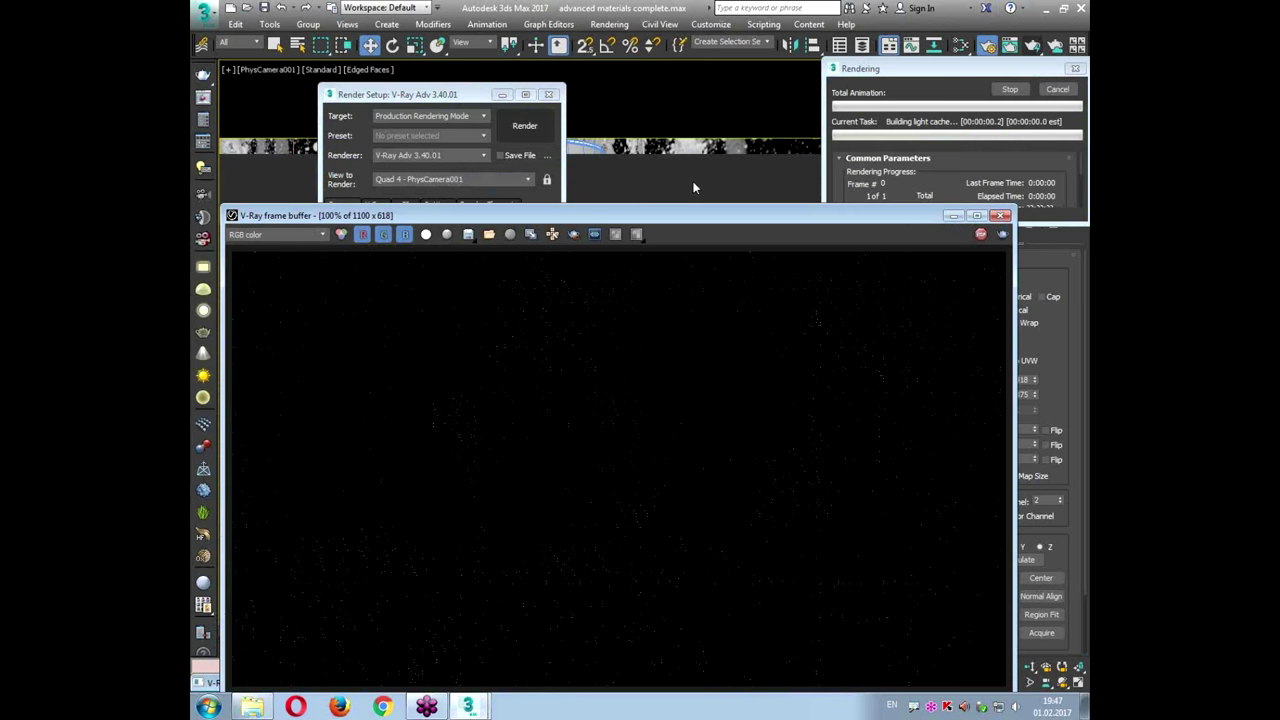
left_click_drag(676, 206, 706, 109)
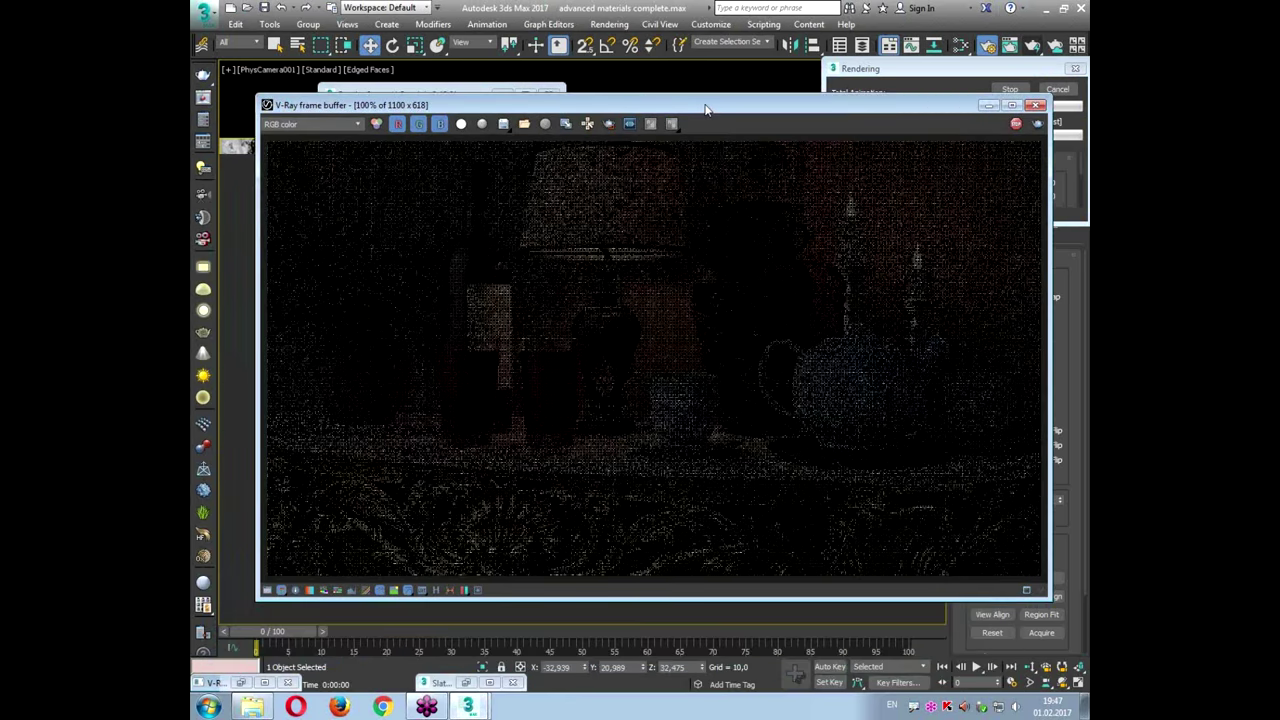